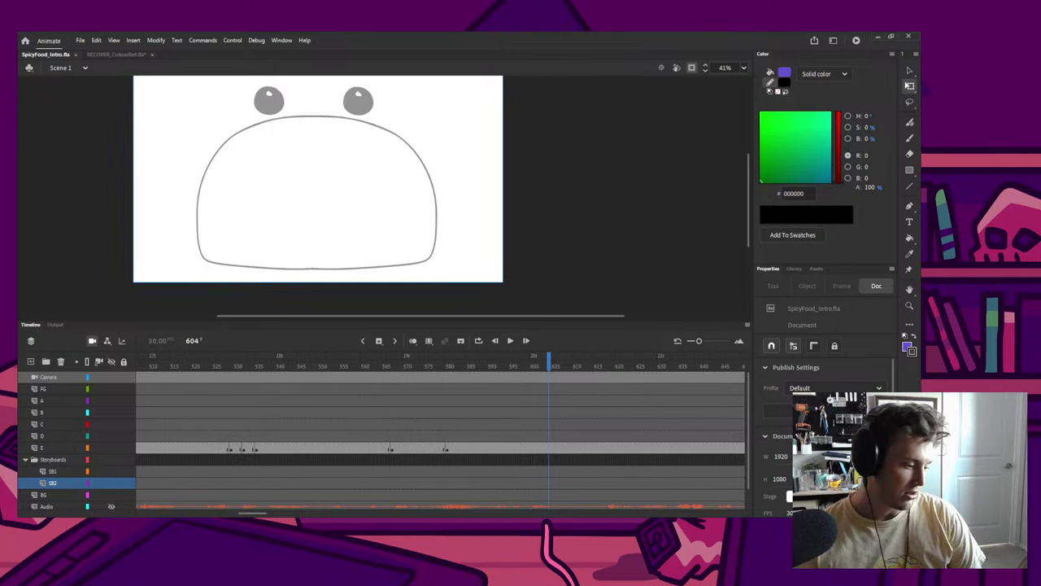
# Step: Scrub through the egg-eating shot between about frames 425 and 459 to review the character's poses
pyautogui.moveTo(549, 362); pyautogui.dragTo(316, 366)
pyautogui.scroll(-1, 290, 200)
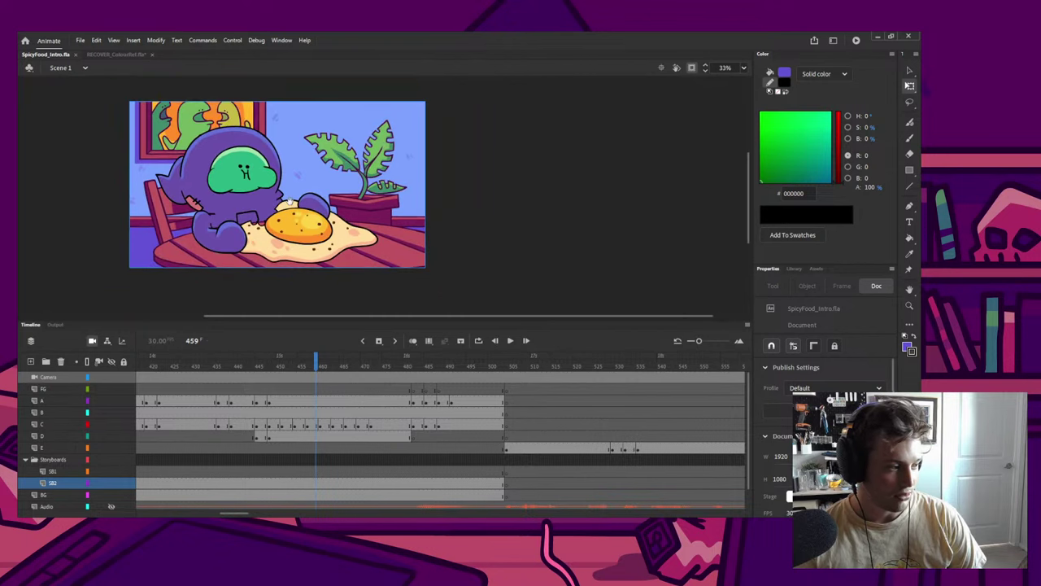
pyautogui.moveTo(290, 200); pyautogui.dragTo(282, 212)
pyautogui.moveTo(162, 363); pyautogui.dragTo(321, 366)
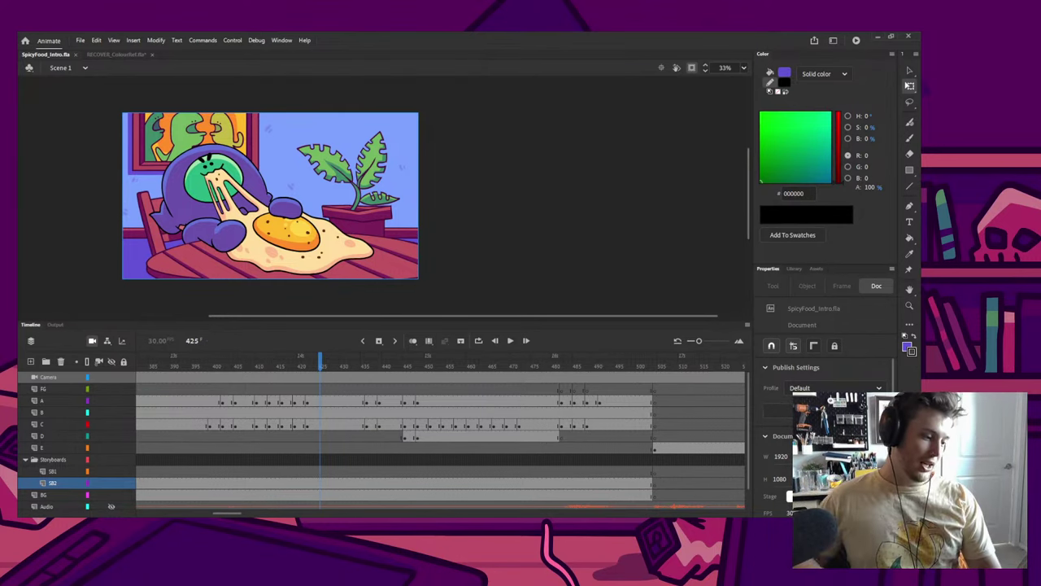
pyautogui.moveTo(320, 362); pyautogui.dragTo(429, 366)
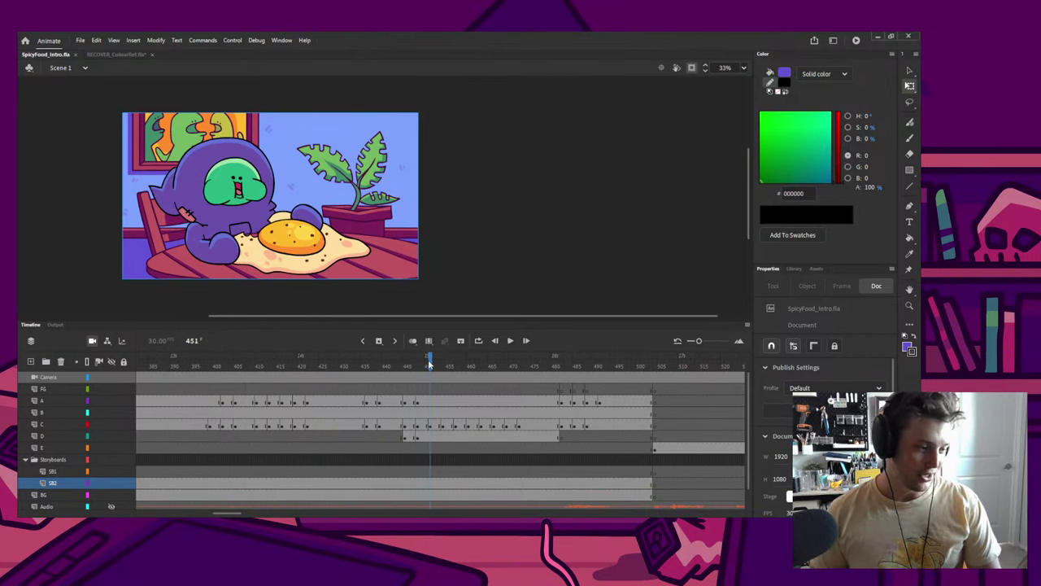
# Step: Play the opening shot from frame 1 and enlarge the stage area by shortening the timeline
pyautogui.click(495, 342)
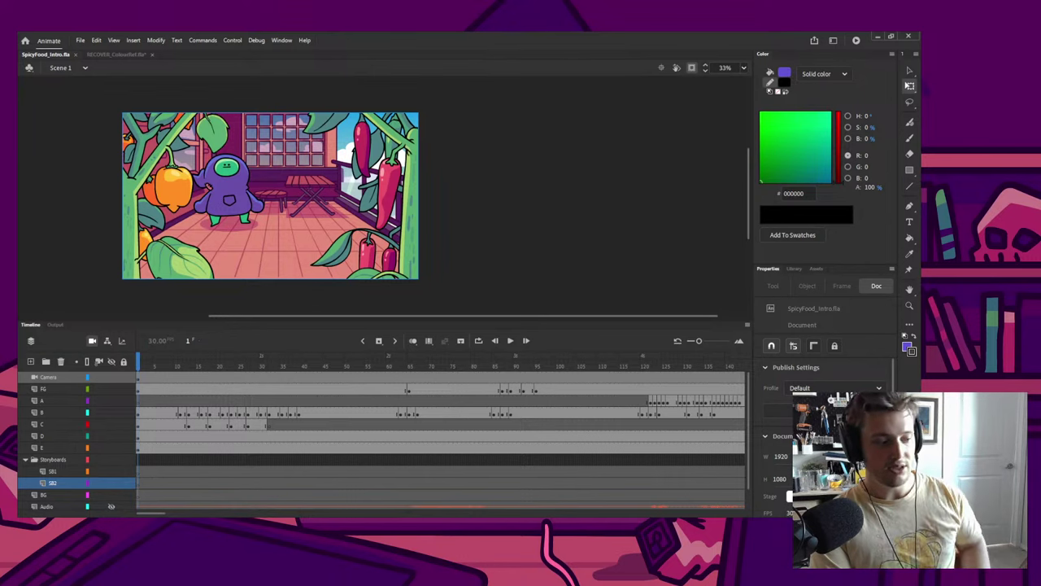
pyautogui.press('Return')
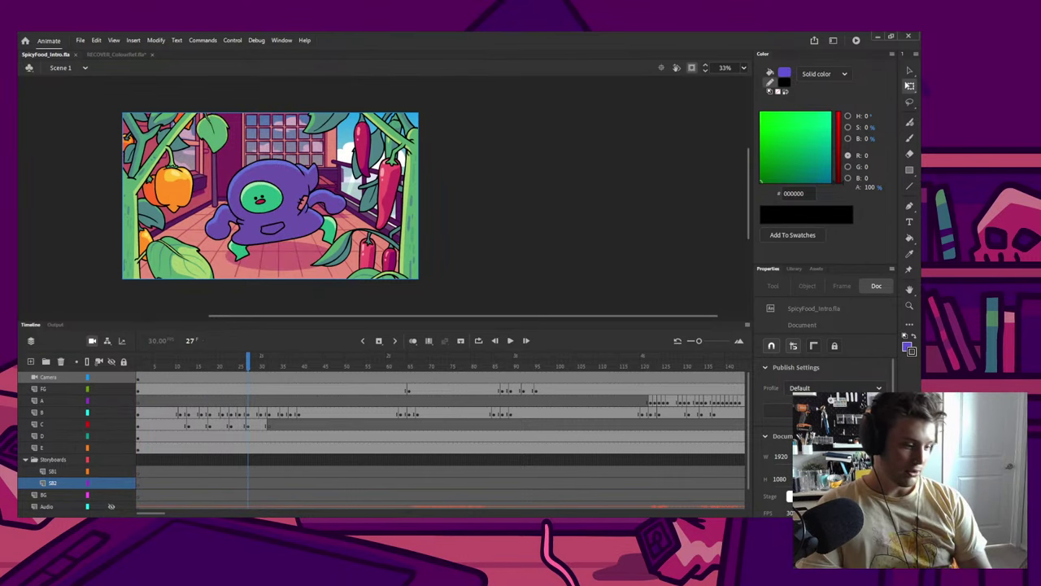
pyautogui.scroll(1, 277, 201)
pyautogui.moveTo(277, 201); pyautogui.dragTo(375, 191)
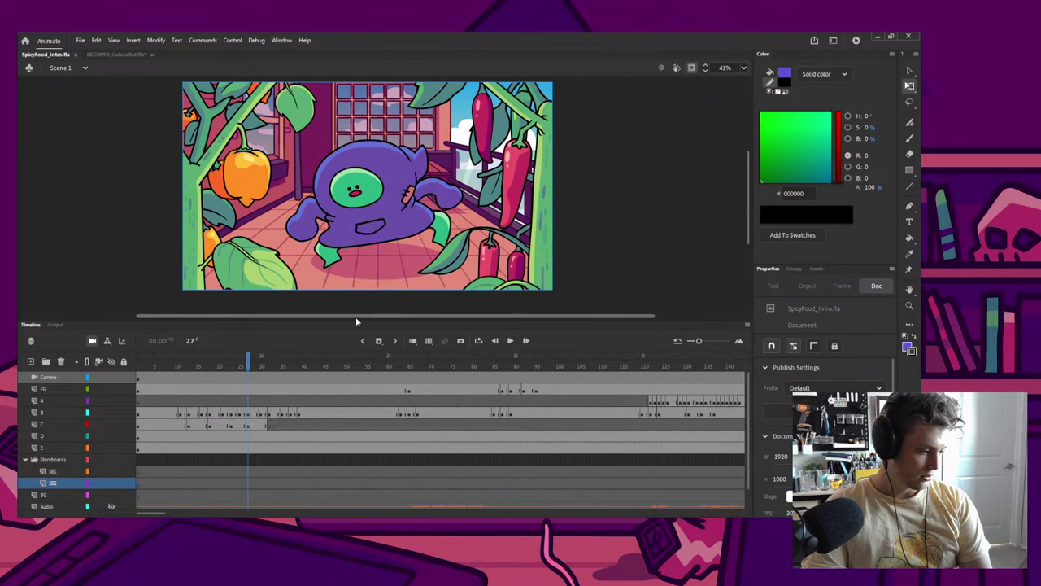
pyautogui.moveTo(356, 319); pyautogui.dragTo(356, 366)
pyautogui.moveTo(380, 279); pyautogui.dragTo(381, 284)
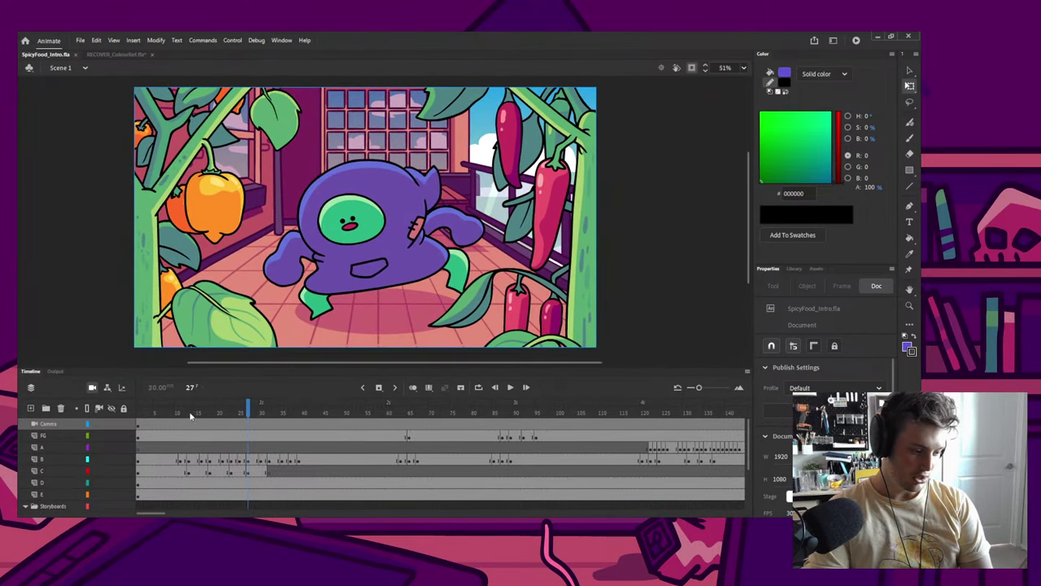
# Step: Play the animation from frame 1 and examine the rough storyboard sequence that starts at frame 504
pyautogui.moveTo(153, 404); pyautogui.dragTo(137, 404)
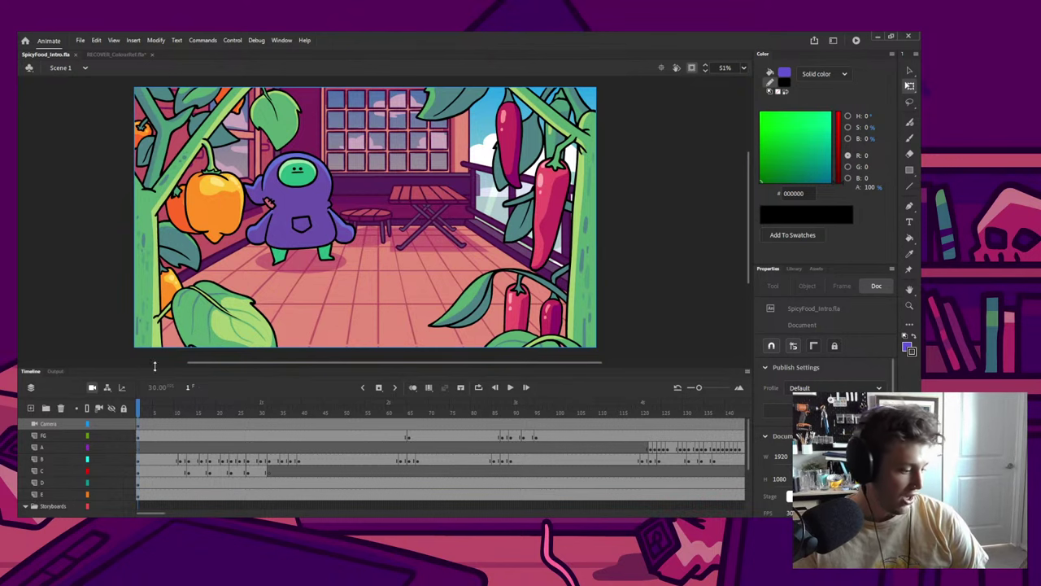
pyautogui.press('Return')
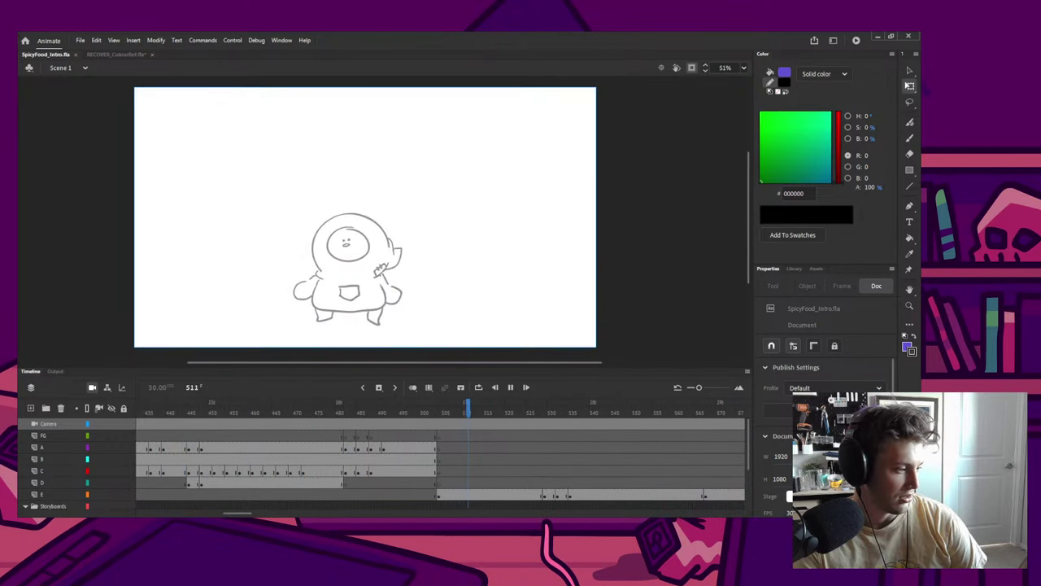
pyautogui.press('Return')
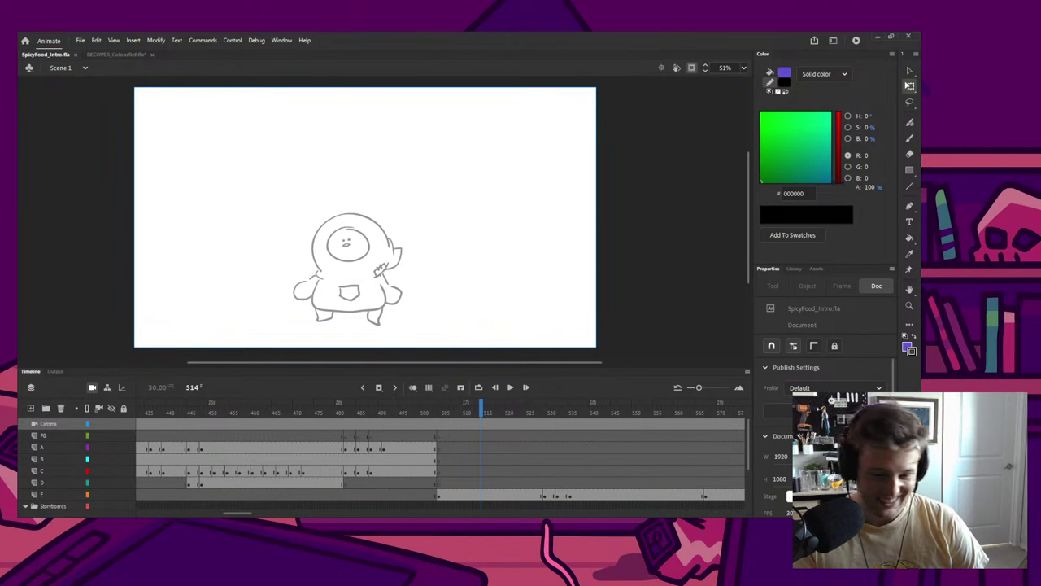
pyautogui.moveTo(413, 409); pyautogui.dragTo(440, 408)
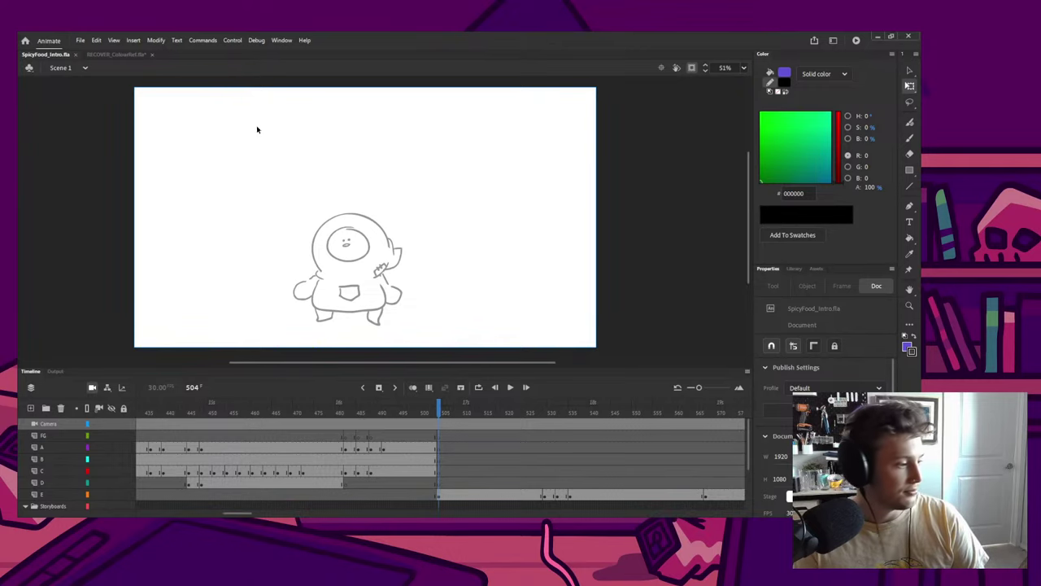
pyautogui.moveTo(337, 203); pyautogui.dragTo(174, 182)
pyautogui.moveTo(333, 257); pyautogui.dragTo(427, 273)
pyautogui.hotkey('ctrl', '-')
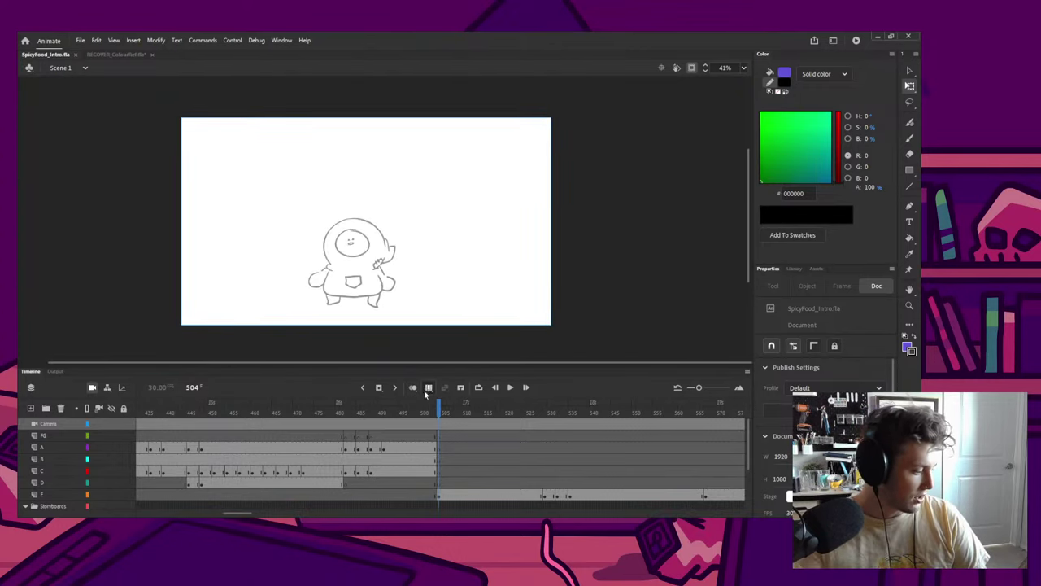
pyautogui.moveTo(437, 407); pyautogui.dragTo(454, 467)
pyautogui.press('Return')
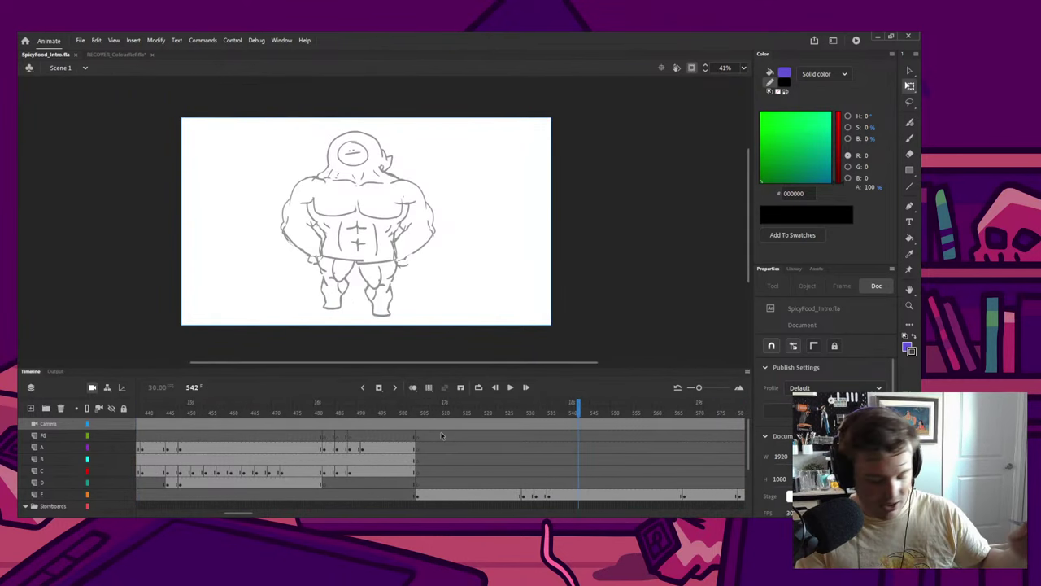
# Step: Check which artwork sits on layers B and C by toggling their outline display while scrubbing the egg shot
pyautogui.press('b')
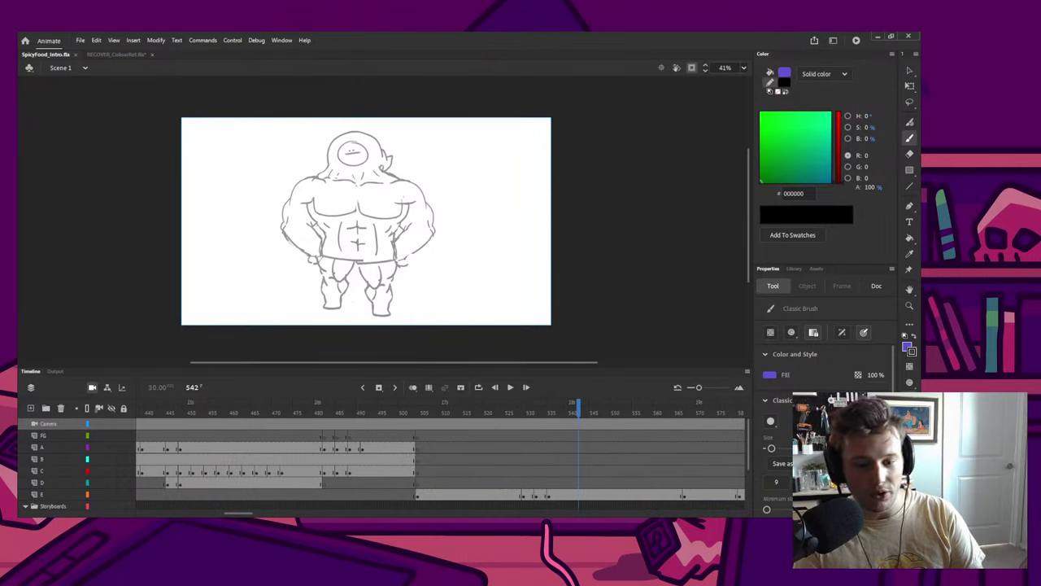
pyautogui.moveTo(180, 410); pyautogui.dragTo(331, 408)
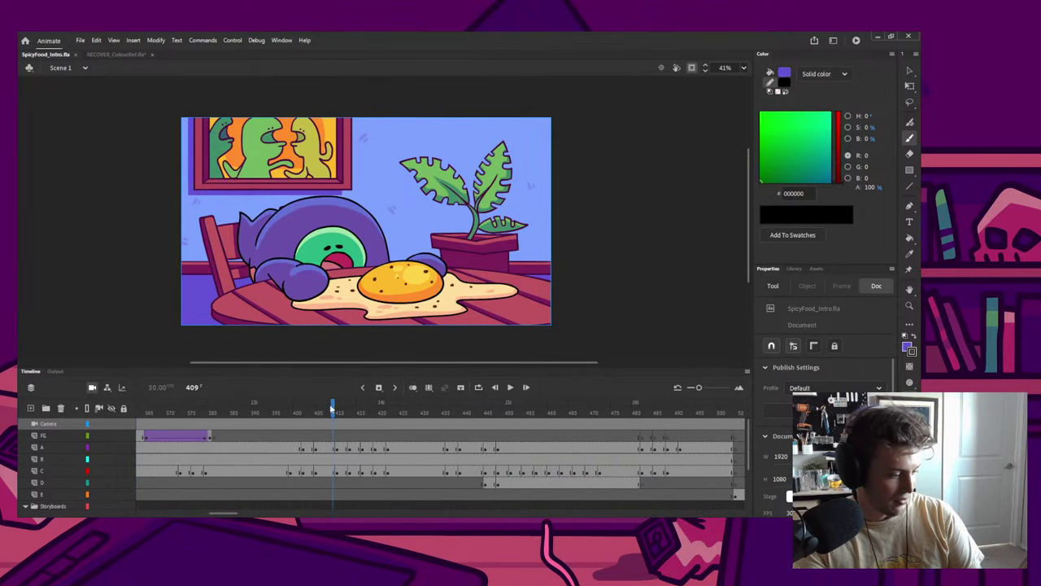
pyautogui.click(88, 459)
pyautogui.moveTo(355, 407); pyautogui.dragTo(570, 438)
pyautogui.click(87, 472)
pyautogui.click(88, 460)
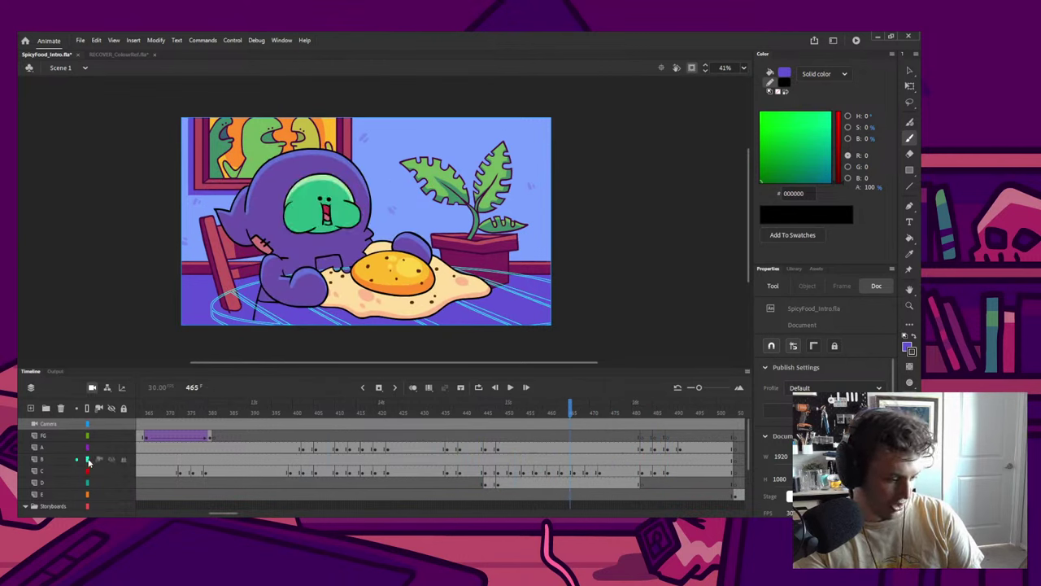
pyautogui.click(88, 460)
# Step: Skew the egg yolk group on layer A very slightly to the right at frame 492 with Free Transform
pyautogui.moveTo(255, 413); pyautogui.dragTo(605, 442)
pyautogui.click(599, 448)
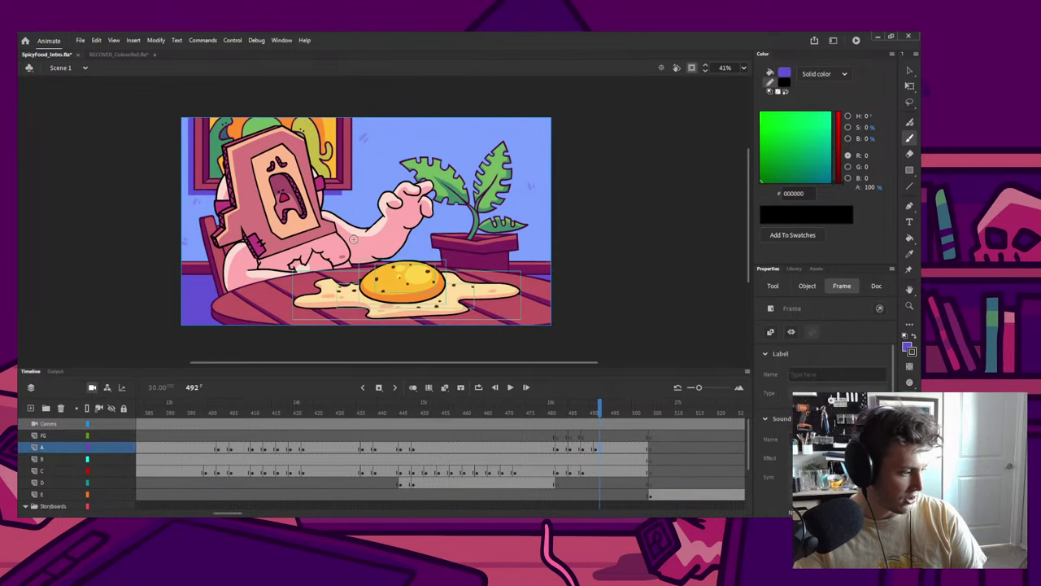
pyautogui.press('q')
pyautogui.click(408, 288)
pyautogui.press('v')
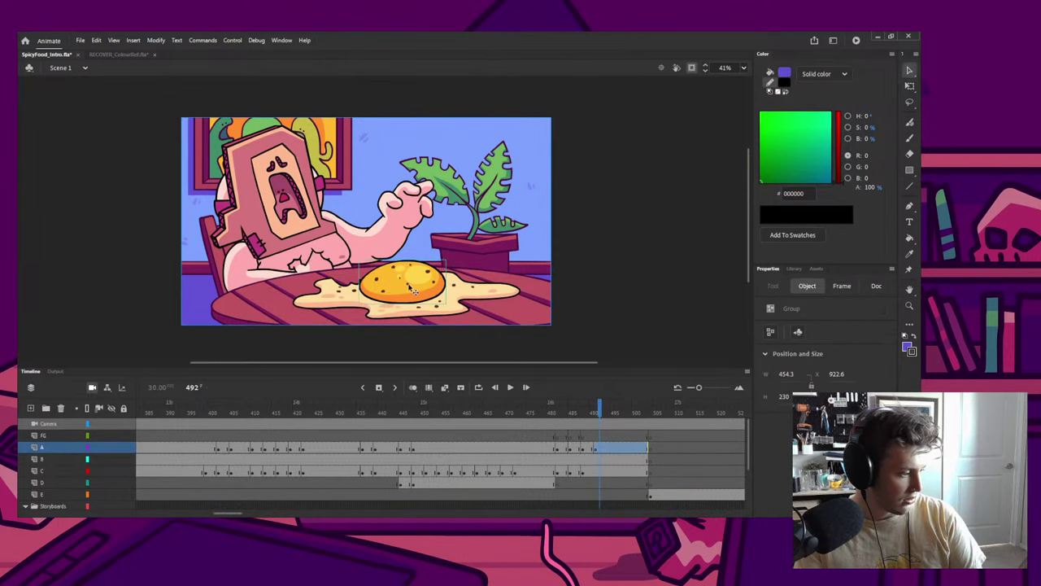
pyautogui.press('q')
pyautogui.hotkey('ctrl', '1')
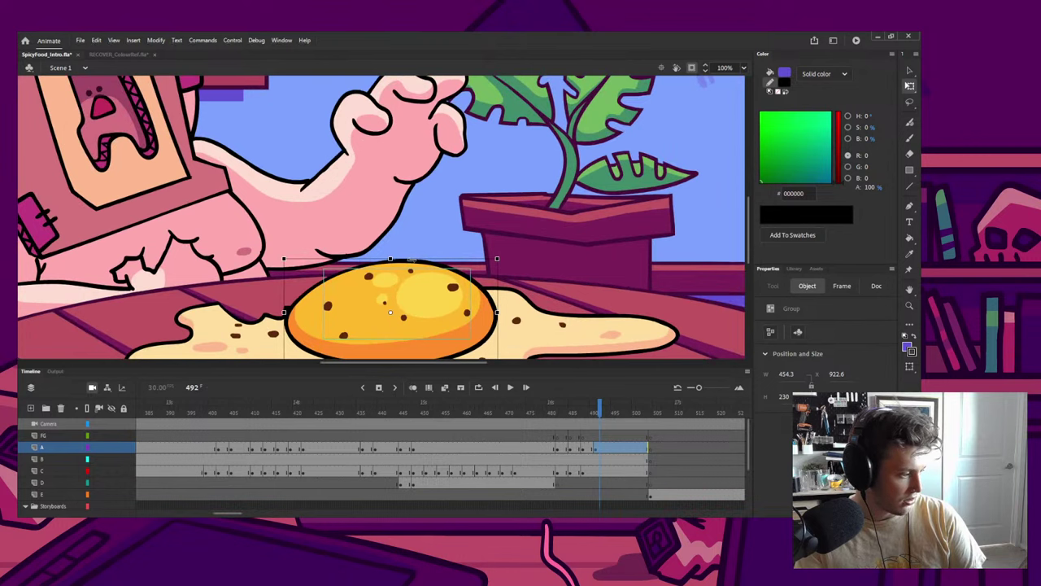
pyautogui.moveTo(412, 260); pyautogui.dragTo(416, 259)
# Step: Replay the end of the egg shot several times from about frame 477 to check the yolk's motion
pyautogui.hotkey('ctrl', '3')
pyautogui.click(539, 410)
pyautogui.press('Return')
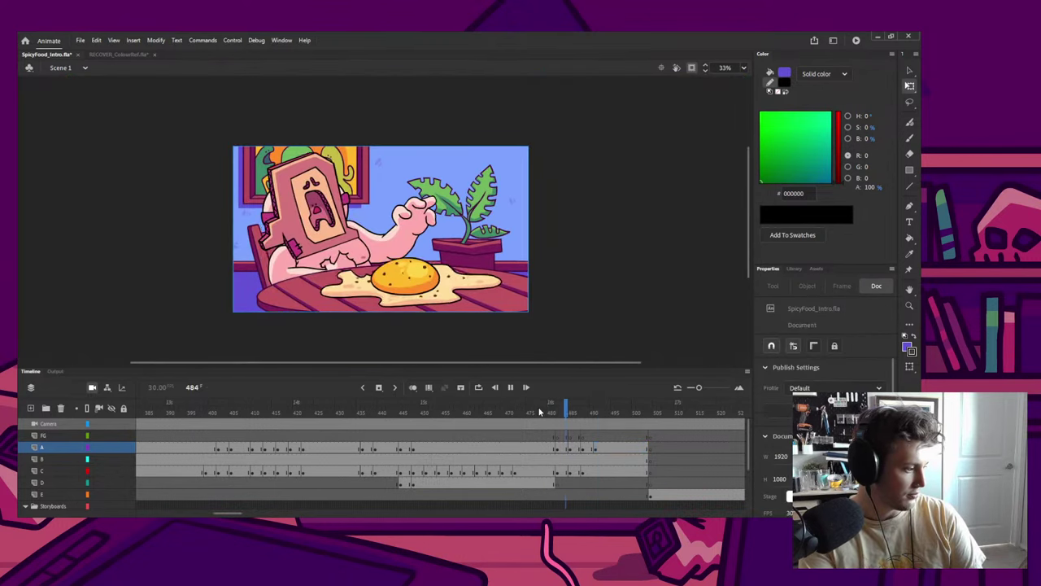
pyautogui.click(537, 410)
pyautogui.press('Return')
pyautogui.click(537, 411)
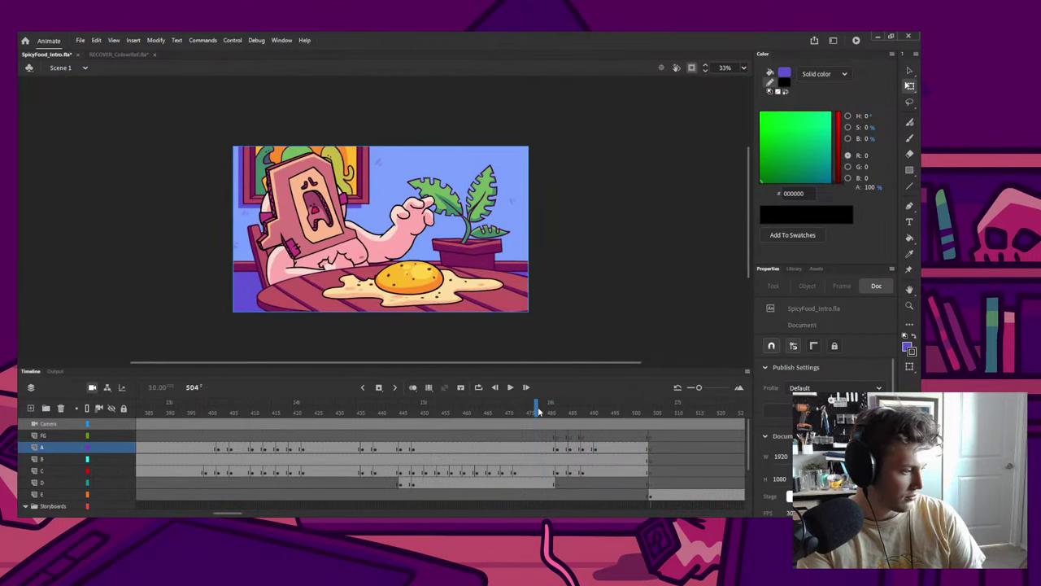
pyautogui.press('Return')
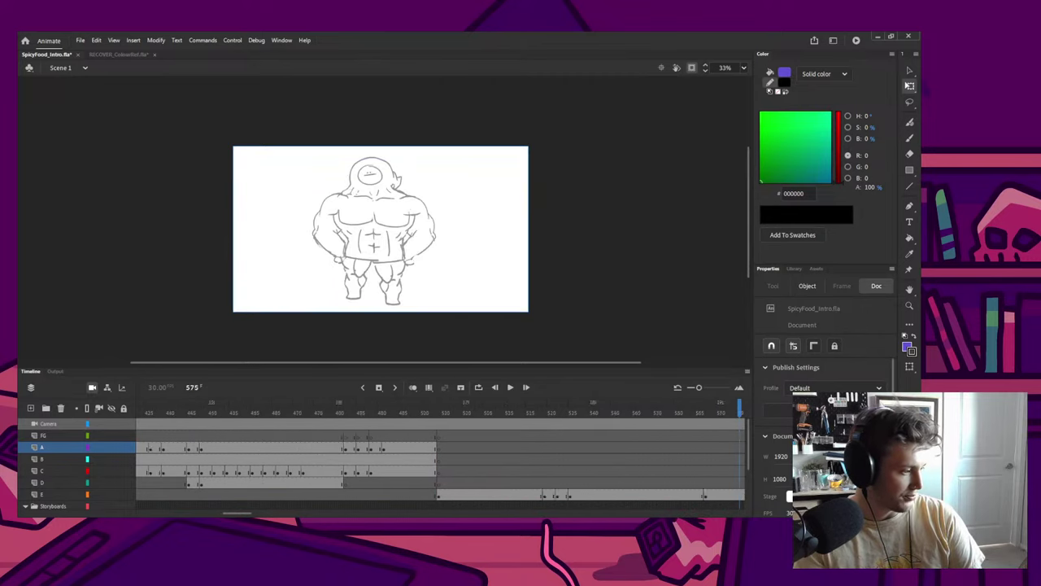
# Step: Examine the small character's rough storyboard pose between frames 504 and 516
pyautogui.moveTo(740, 411); pyautogui.dragTo(261, 407)
pyautogui.moveTo(354, 288); pyautogui.dragTo(280, 262)
pyautogui.scroll(2, 355, 265)
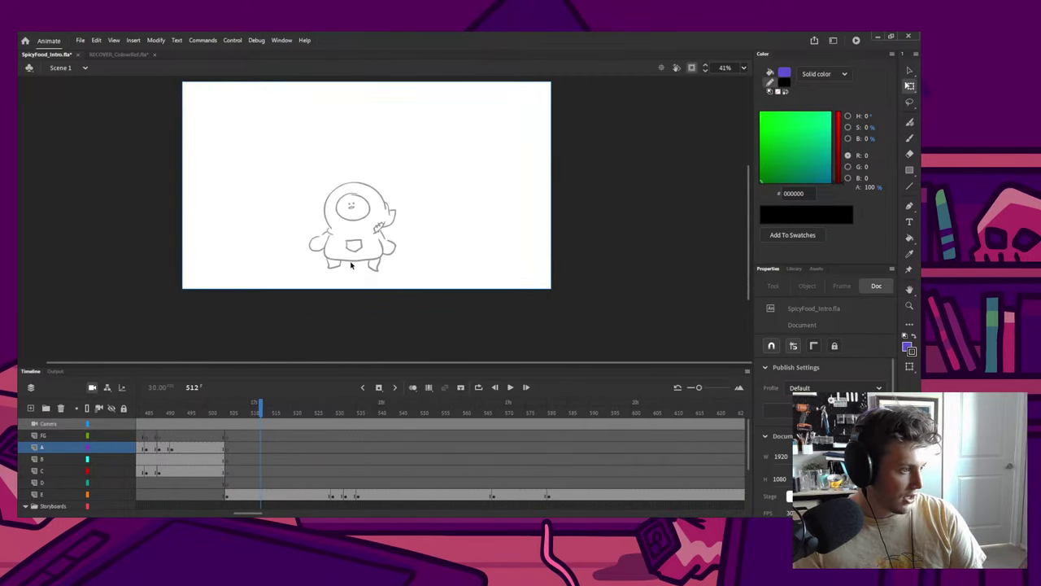
pyautogui.moveTo(307, 339); pyautogui.dragTo(306, 349)
pyautogui.moveTo(220, 409); pyautogui.dragTo(235, 409)
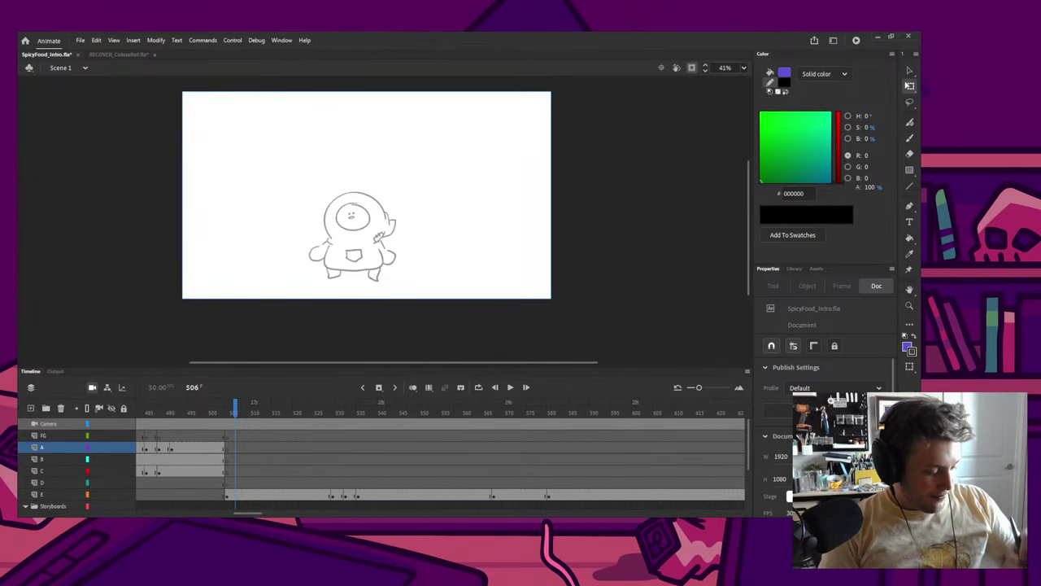
pyautogui.moveTo(235, 406)
pyautogui.mouseDown()
pyautogui.moveTo(481, 407)
pyautogui.moveTo(278, 407)
pyautogui.mouseUp()
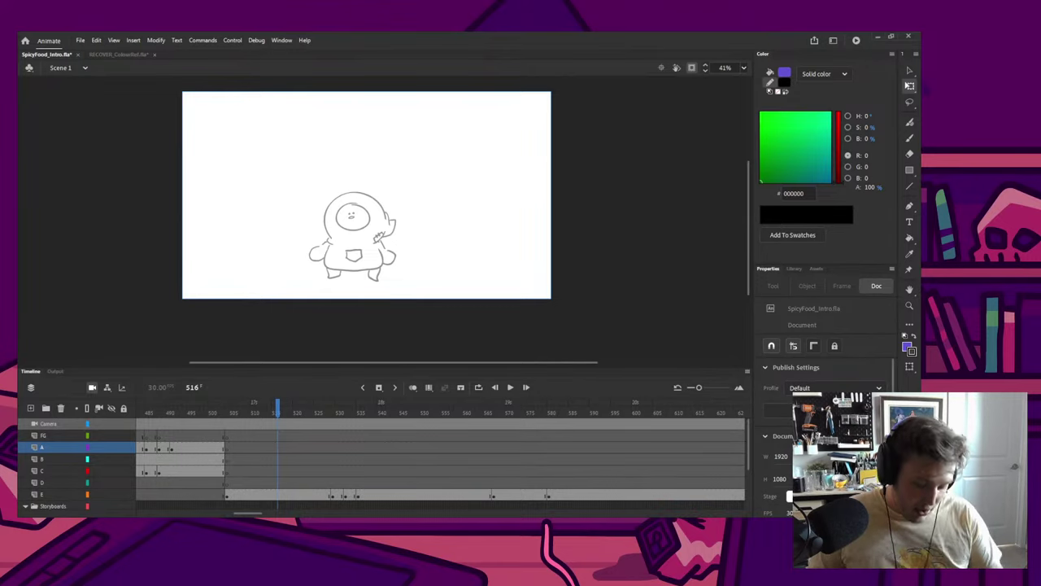
pyautogui.moveTo(277, 406); pyautogui.dragTo(240, 414)
# Step: Play the salt shaker and egg shot, and look inside the character's body symbol at frame 427 before returning to the main scene
pyautogui.press('Return')
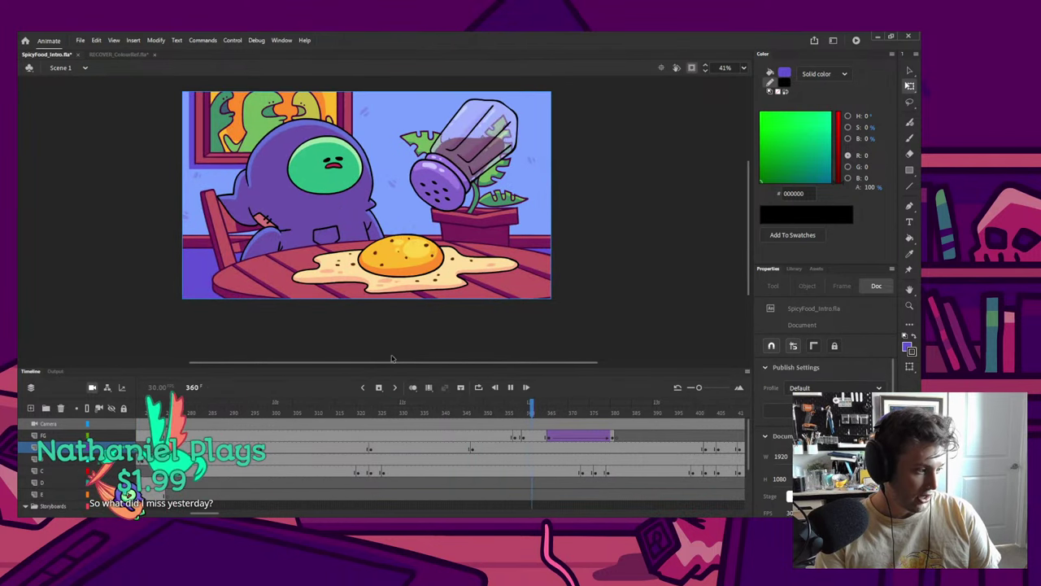
pyautogui.press('Return')
pyautogui.press('Return')
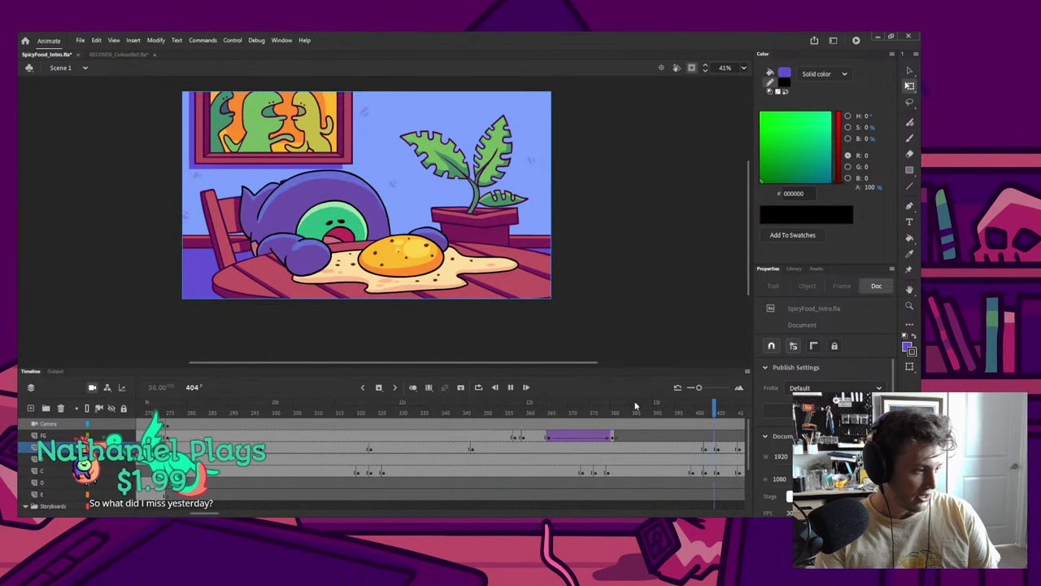
pyautogui.press('Return')
pyautogui.moveTo(166, 411); pyautogui.dragTo(324, 417)
pyautogui.doubleClick(273, 212)
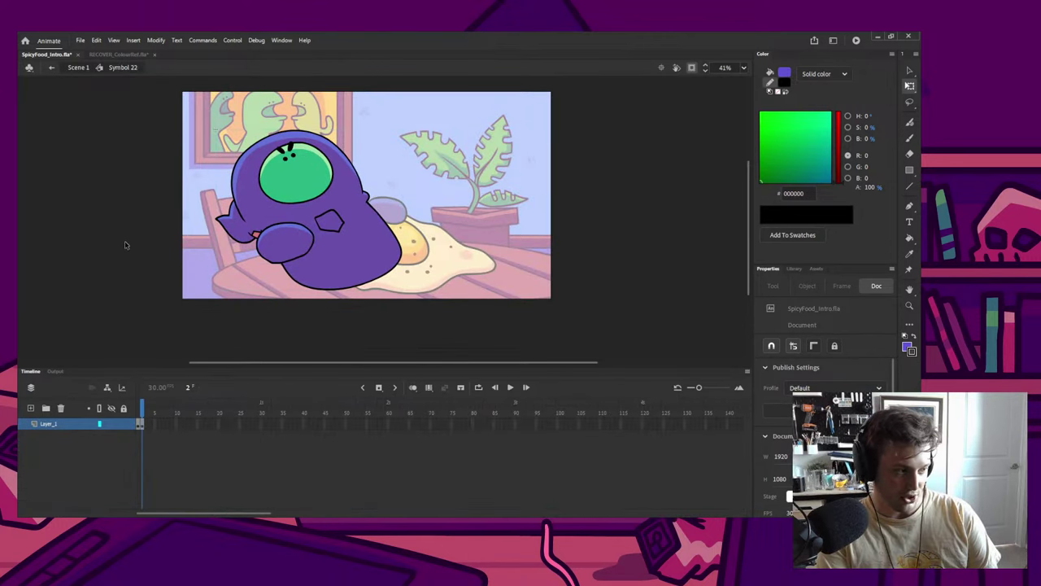
pyautogui.doubleClick(128, 245)
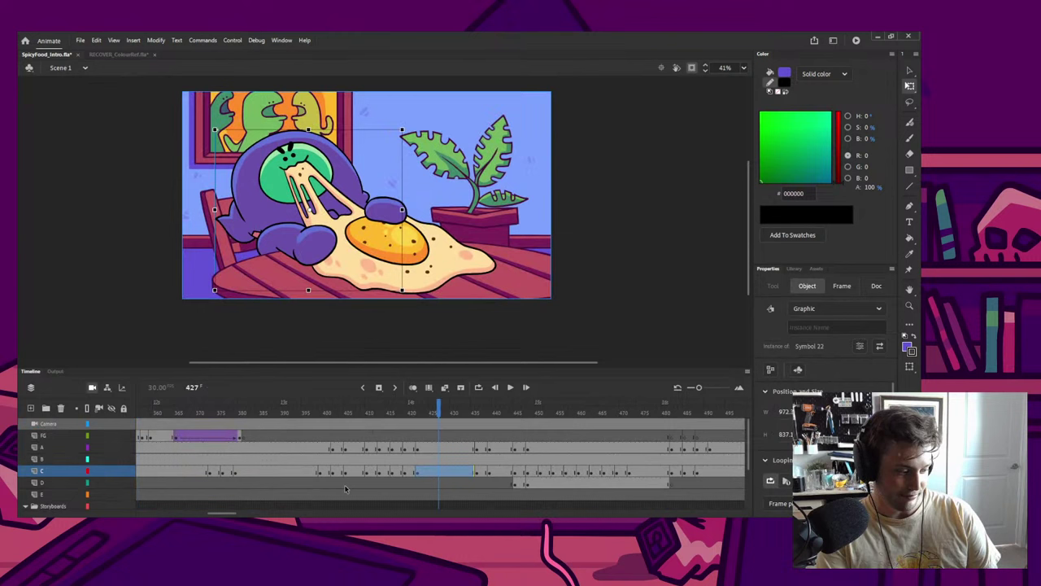
# Step: Replay the egg shot from about frame 419, and its ending from frame 473
pyautogui.click(406, 413)
pyautogui.moveTo(405, 413)
pyautogui.mouseDown()
pyautogui.moveTo(512, 413)
pyautogui.moveTo(404, 413)
pyautogui.mouseUp()
pyautogui.press('Return')
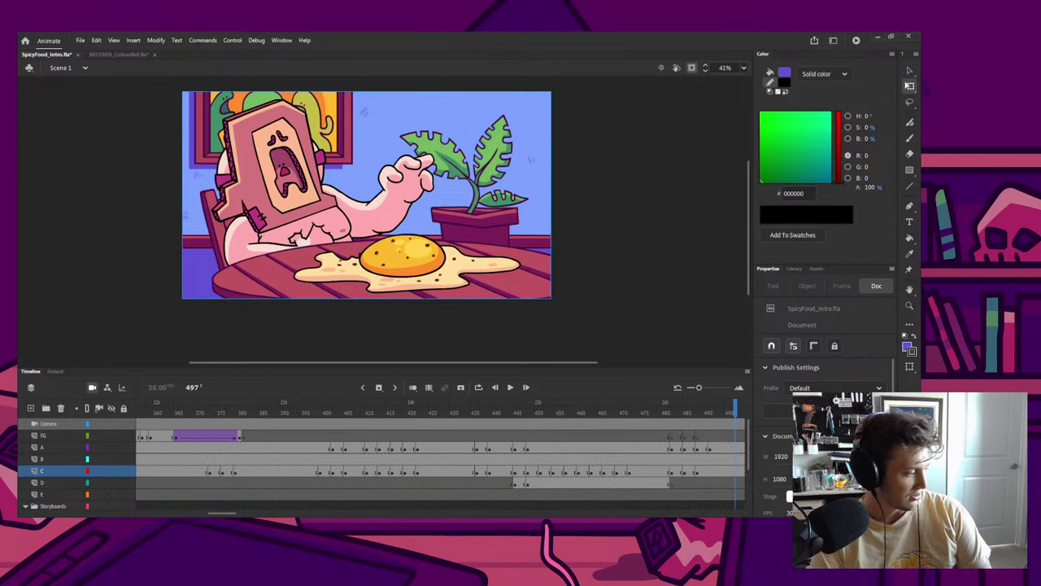
pyautogui.moveTo(666, 408); pyautogui.dragTo(405, 452)
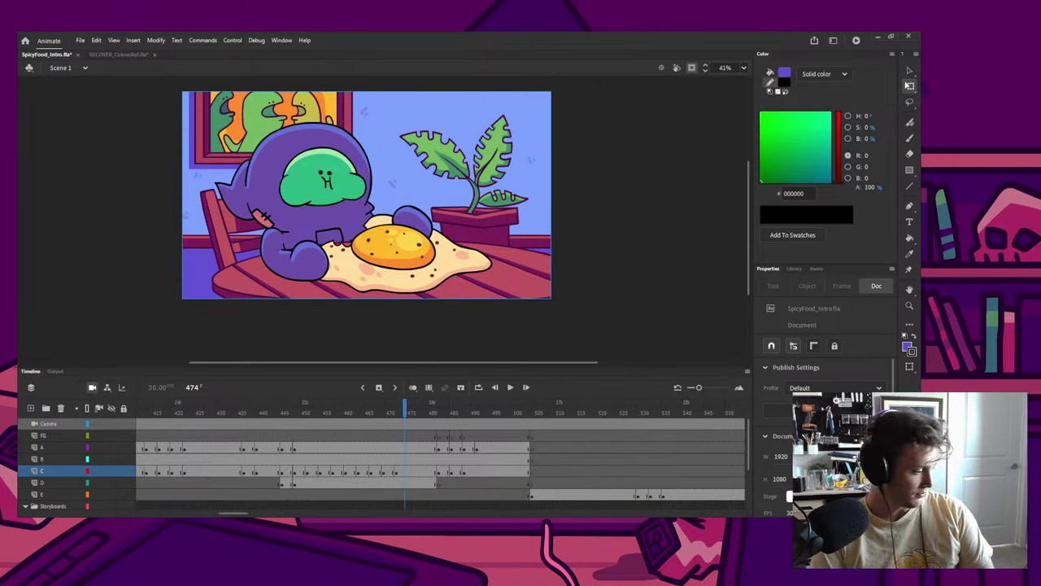
pyautogui.moveTo(404, 407)
pyautogui.mouseDown()
pyautogui.moveTo(387, 407)
pyautogui.moveTo(432, 409)
pyautogui.moveTo(381, 400)
pyautogui.moveTo(461, 407)
pyautogui.moveTo(401, 413)
pyautogui.mouseUp()
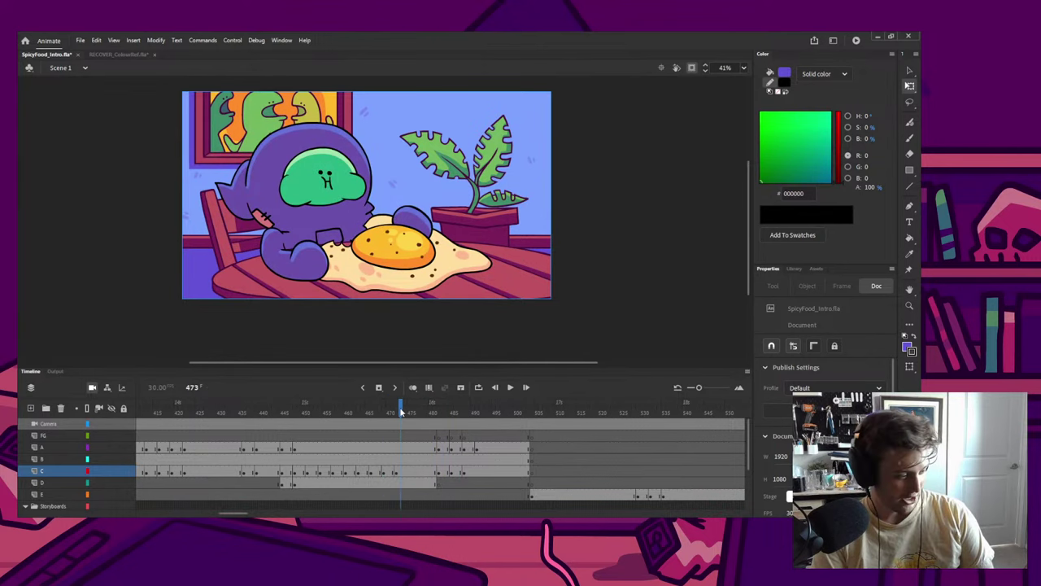
pyautogui.press('Return')
pyautogui.click(400, 412)
pyautogui.press('Return')
pyautogui.press('Return')
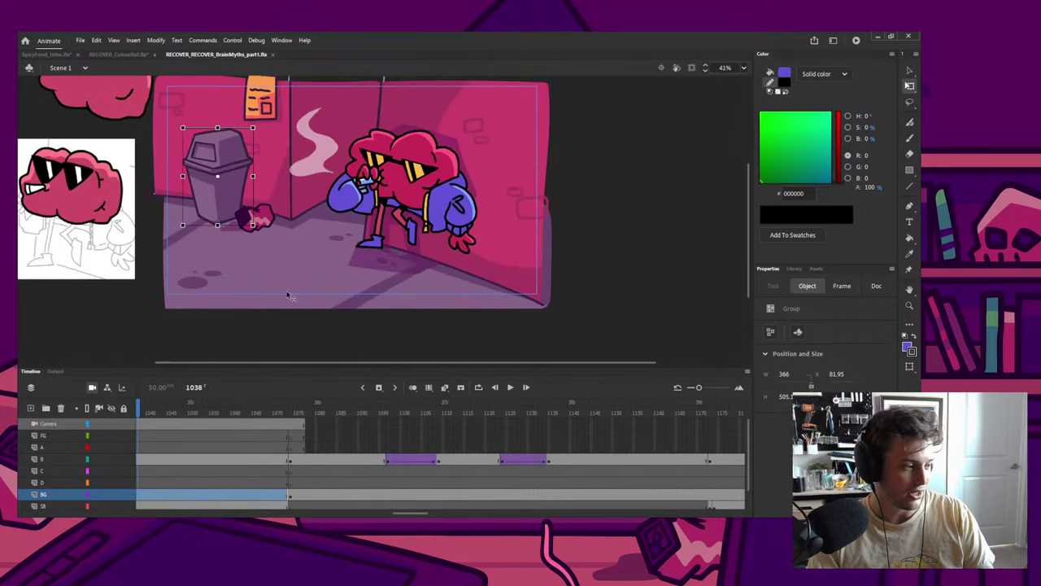
# Step: In RECOVER_RECOVER_BrainMyths_part1.fla, go to frame 1 and clip the content outside the stage
pyautogui.click(495, 387)
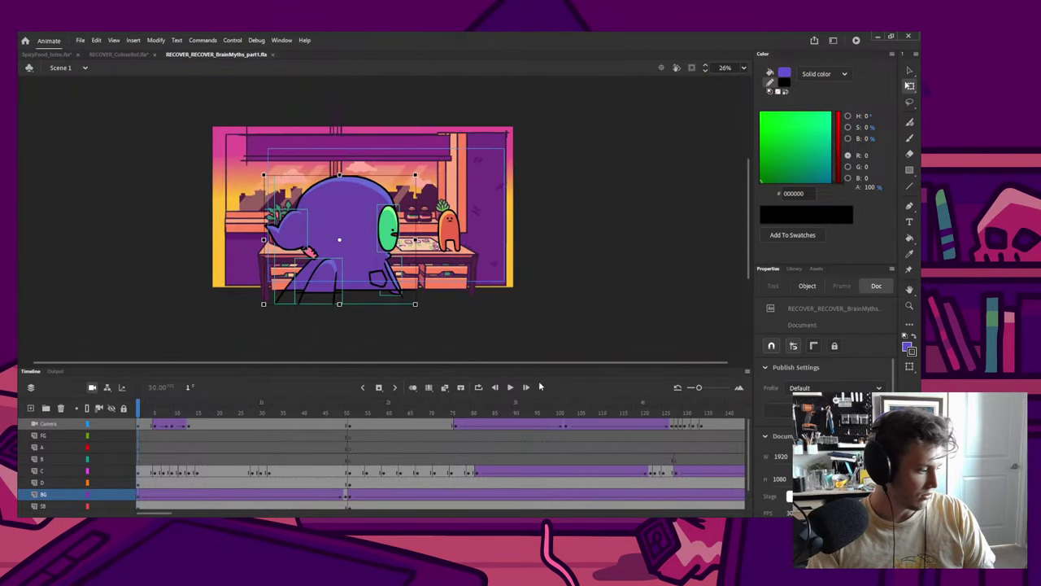
pyautogui.click(691, 68)
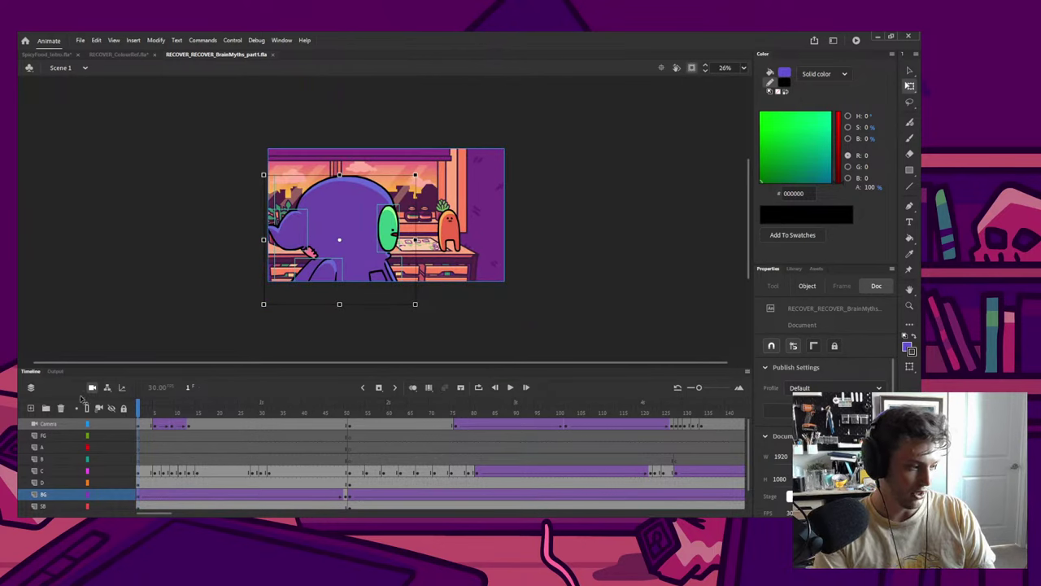
# Step: Play the RECOVER_RECOVER_BrainMyths_part1.fla animation from frame 1, pausing at frame 276 and again at about frame 590
pyautogui.click(143, 409)
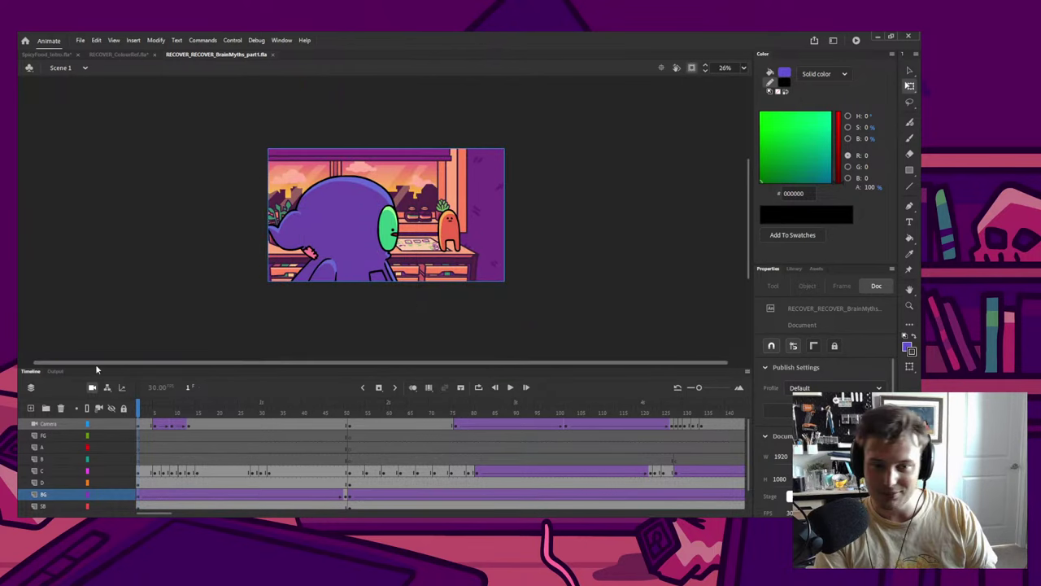
pyautogui.press('Return')
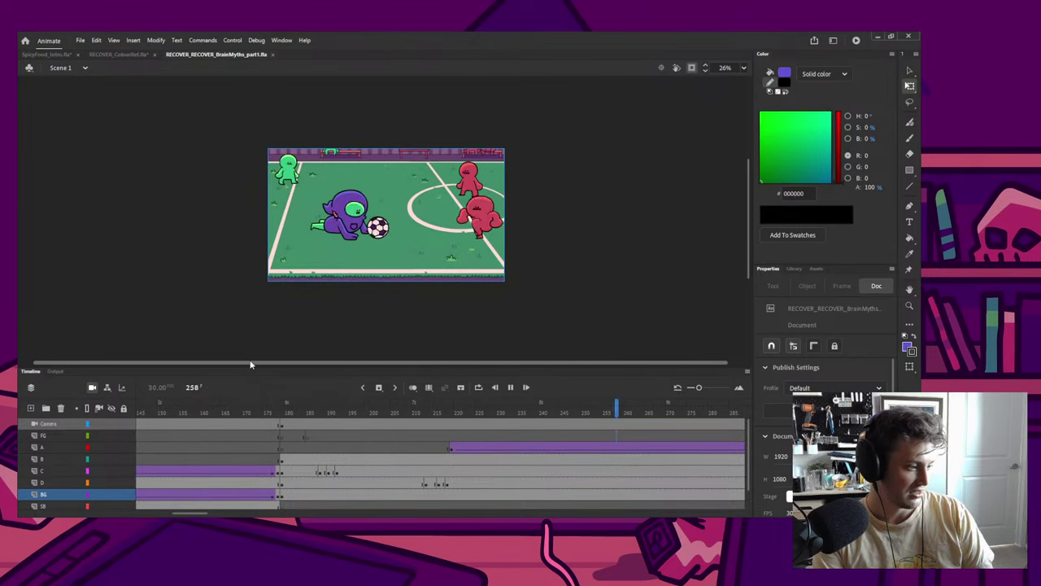
pyautogui.press('Return')
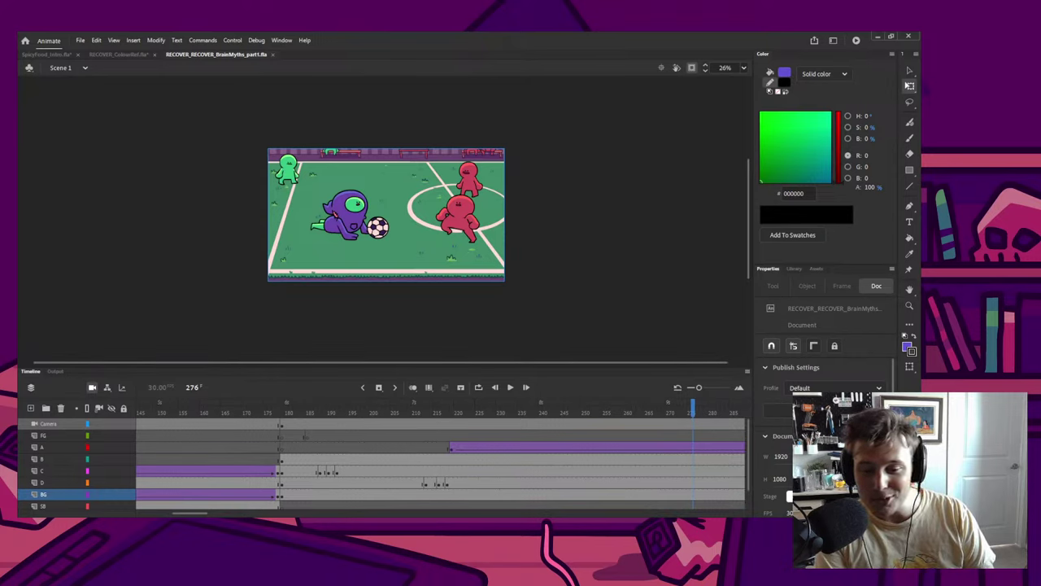
pyautogui.press('Return')
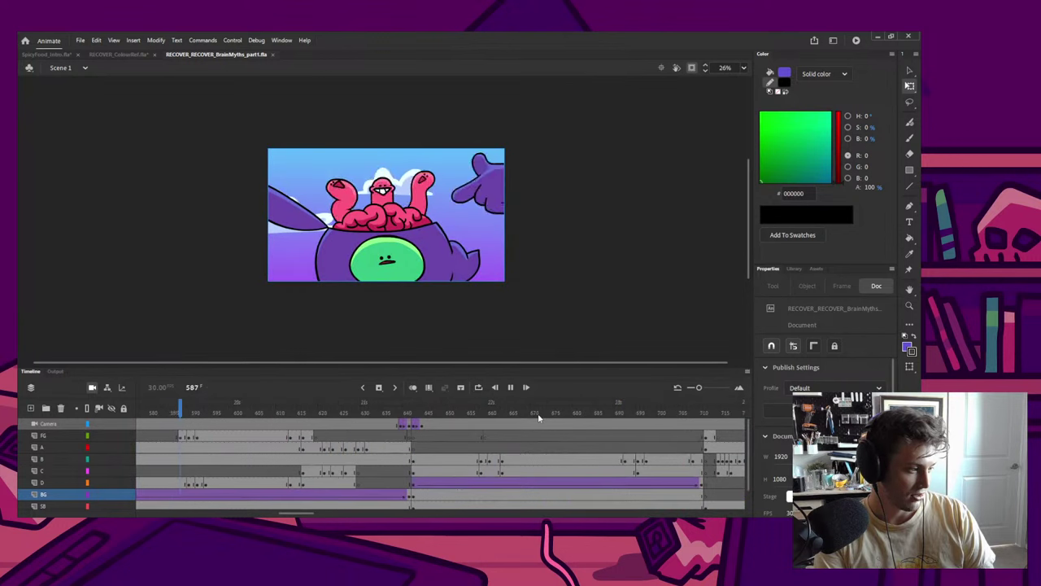
pyautogui.press('Return')
# Step: Replay the open-brain shot and the wobbly-limbed running shot from frame 675, stopping at the desk scene on frame 742
pyautogui.scroll(2, 369, 254)
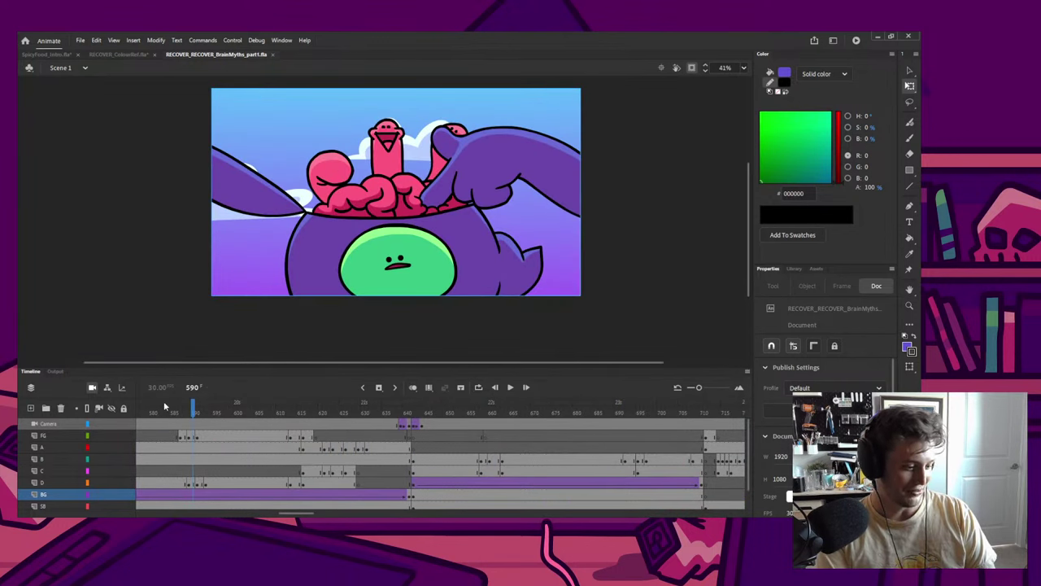
pyautogui.moveTo(165, 407); pyautogui.dragTo(123, 403)
pyautogui.press('Return')
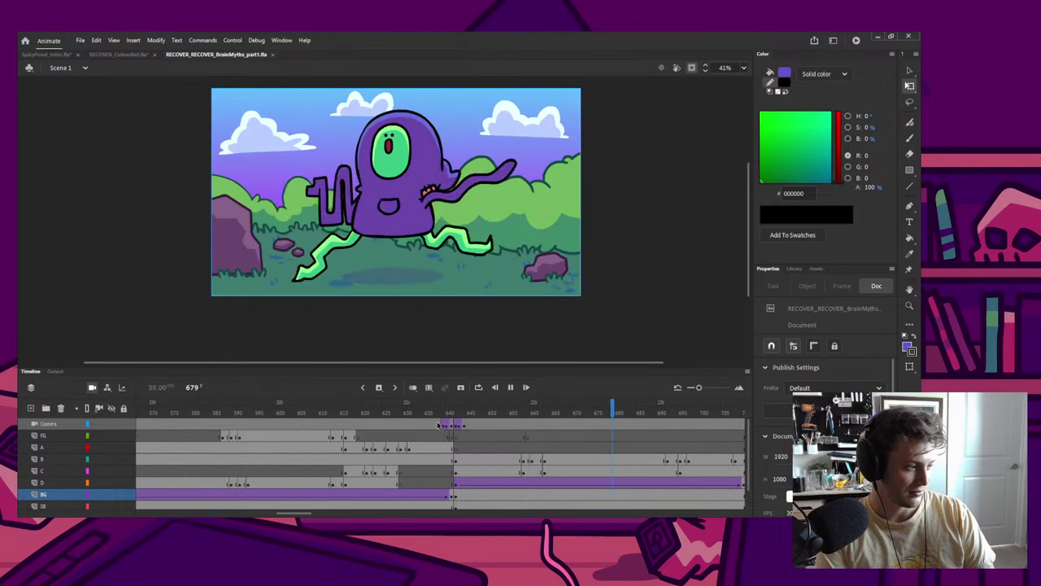
pyautogui.click(597, 407)
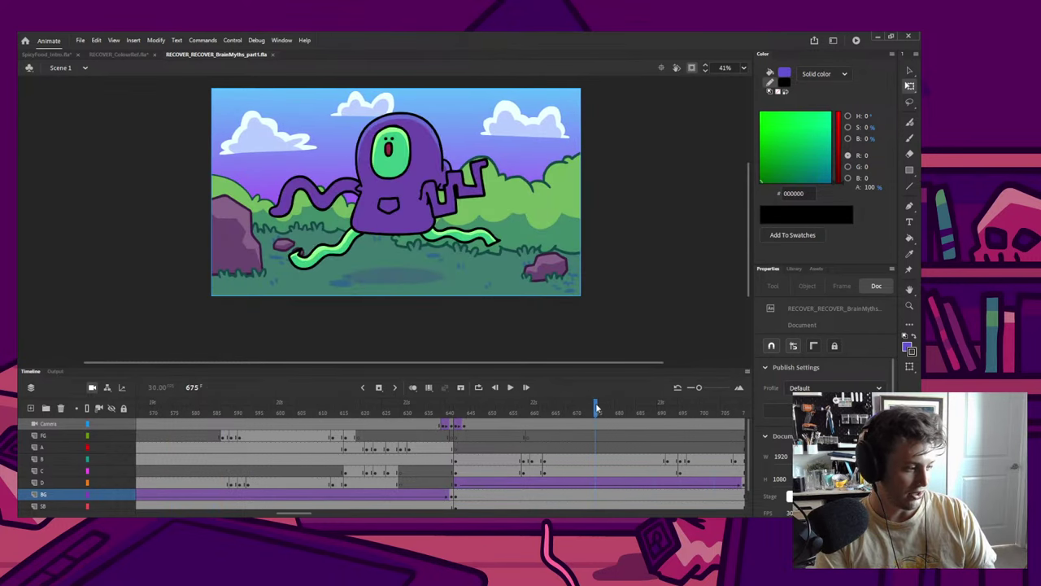
pyautogui.press('Return')
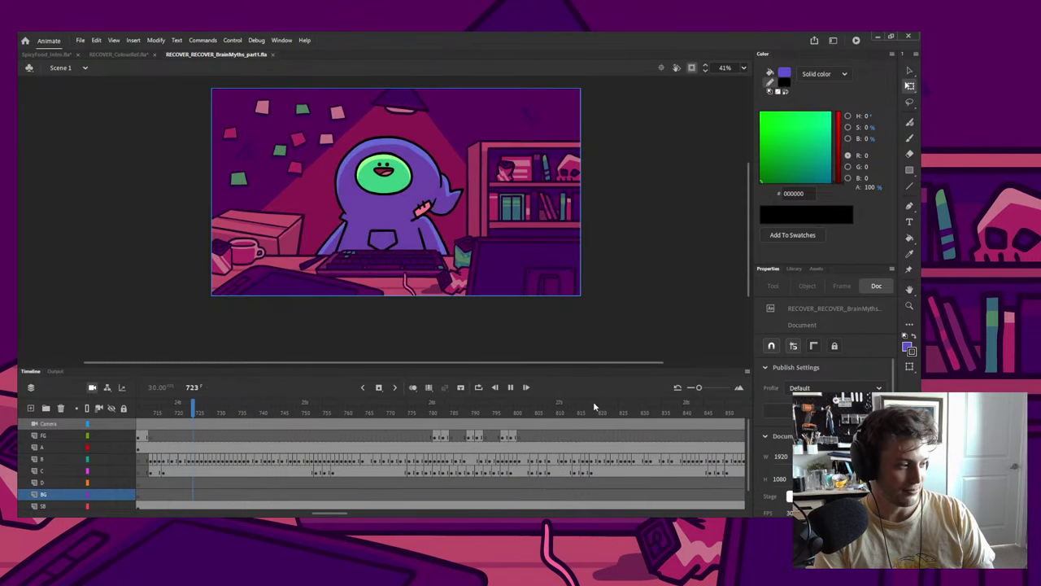
pyautogui.click(445, 137)
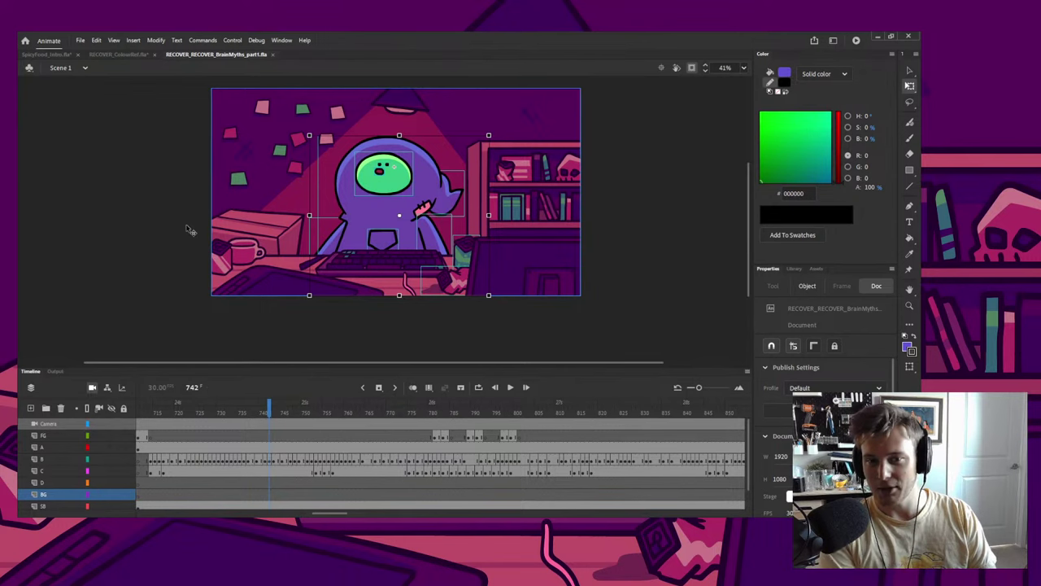
# Step: Play on to frame 1022 and examine the blue neuron character and its shape-sorter box up close
pyautogui.press('Return')
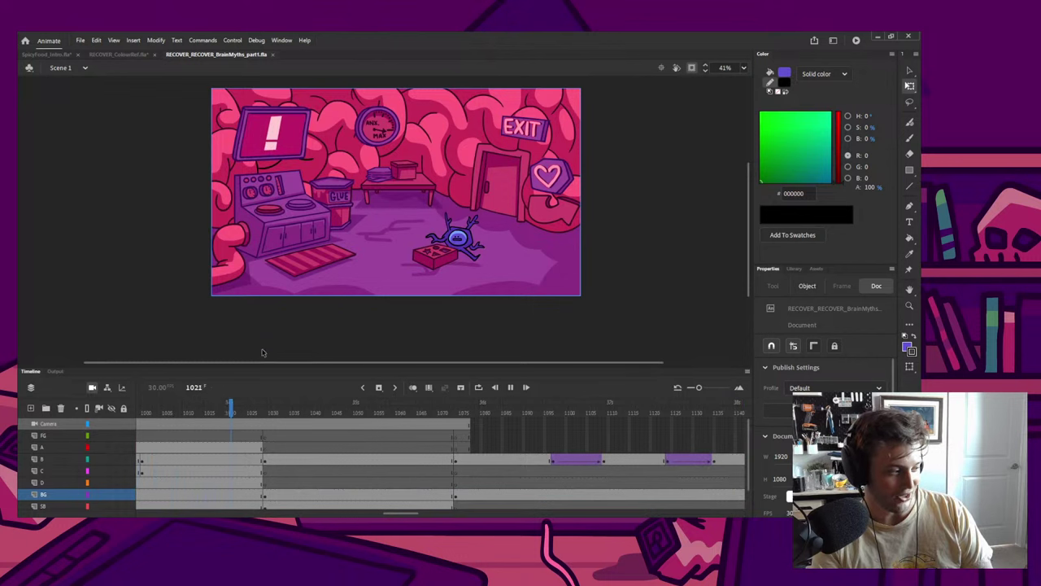
pyautogui.press('Return')
pyautogui.scroll(2, 454, 259)
pyautogui.scroll(3, 452, 258)
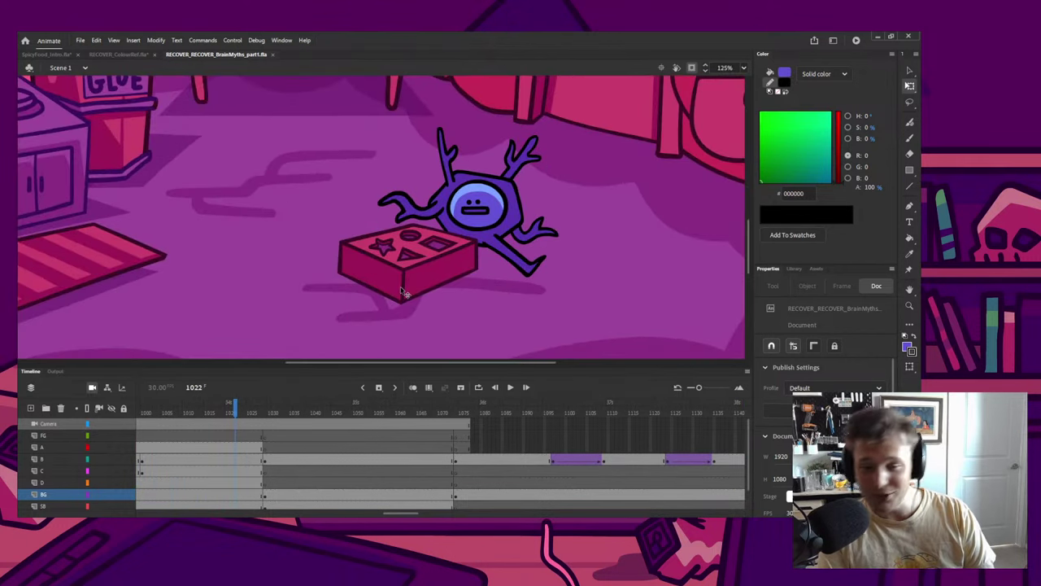
pyautogui.scroll(-4, 405, 290)
# Step: Return to SpicyFood_Intro.fla and play the rough storyboard from frame 505, going back to the egg shot's ending at frame 502
pyautogui.click(48, 55)
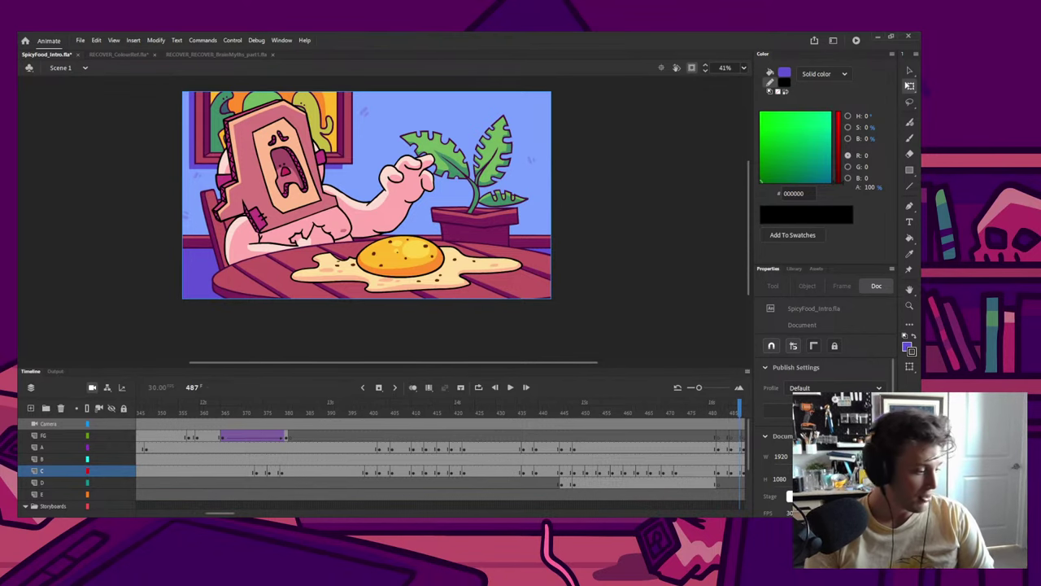
pyautogui.moveTo(740, 406)
pyautogui.mouseDown()
pyautogui.moveTo(719, 413)
pyautogui.moveTo(742, 431)
pyautogui.moveTo(742, 448)
pyautogui.moveTo(245, 463)
pyautogui.mouseUp()
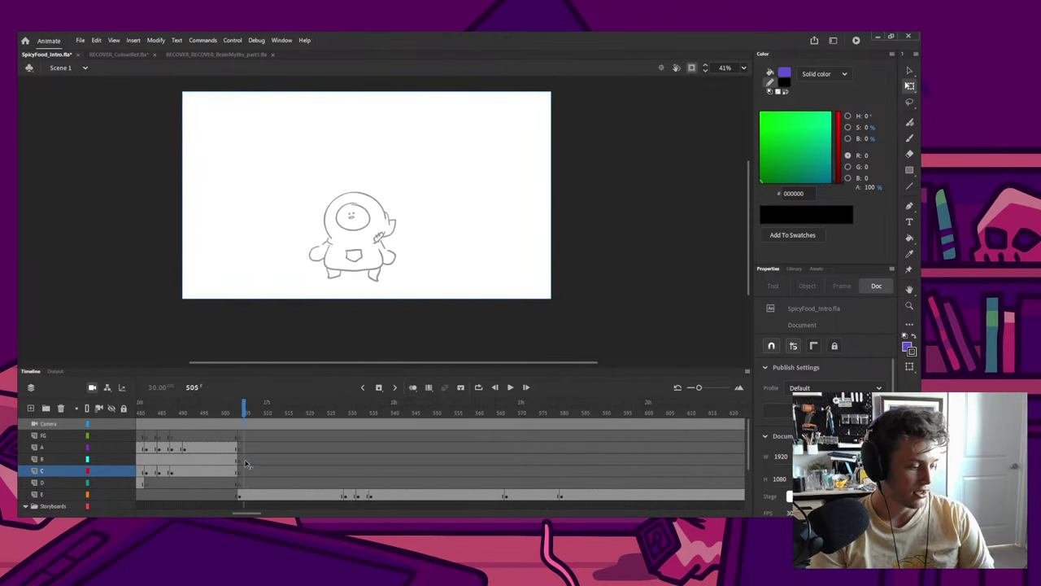
pyautogui.press('Return')
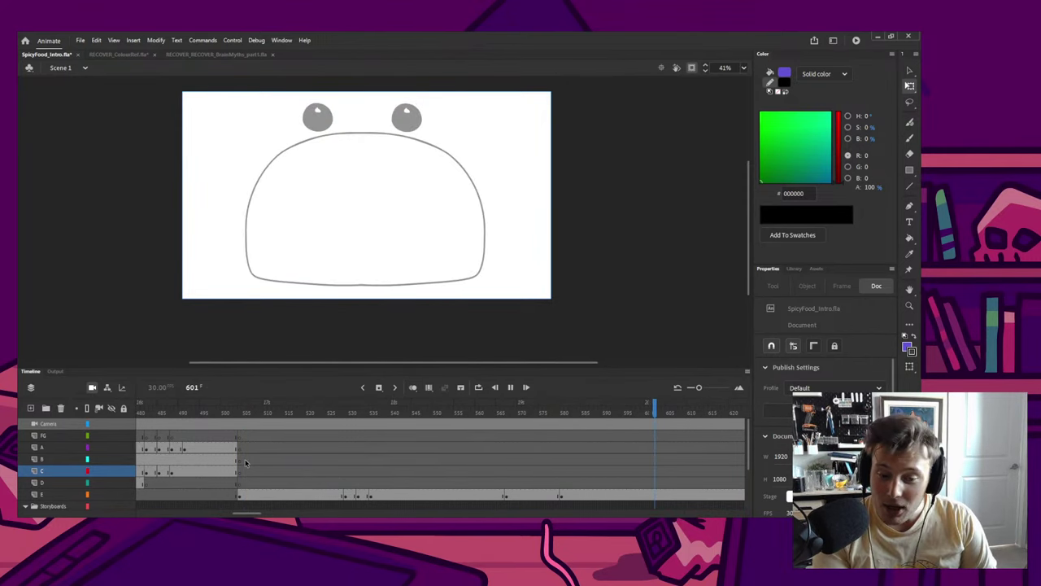
pyautogui.click(231, 423)
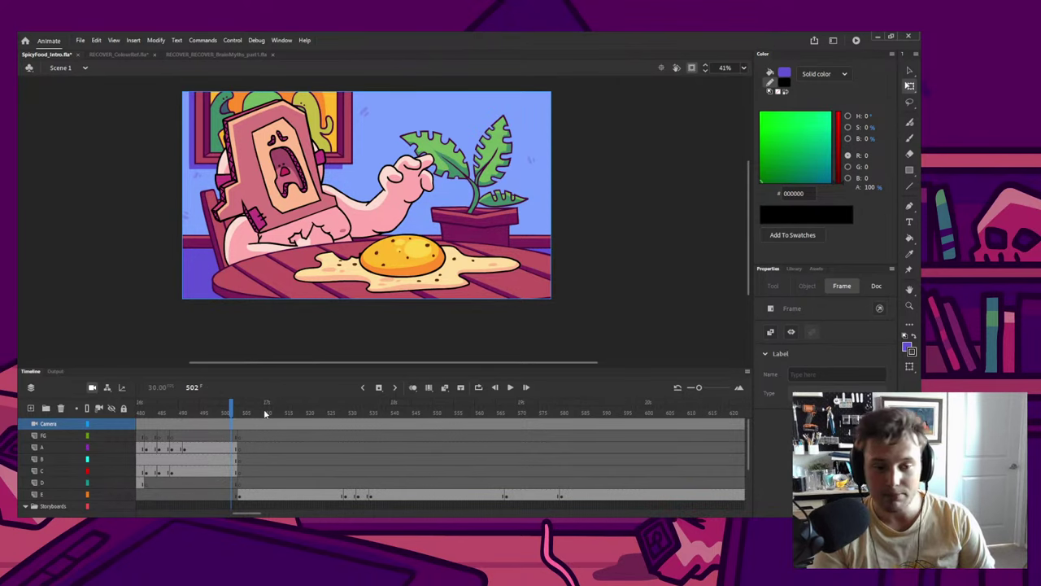
pyautogui.moveTo(266, 414)
pyautogui.mouseDown()
pyautogui.moveTo(753, 413)
pyautogui.moveTo(385, 420)
pyautogui.moveTo(59, 404)
pyautogui.mouseUp()
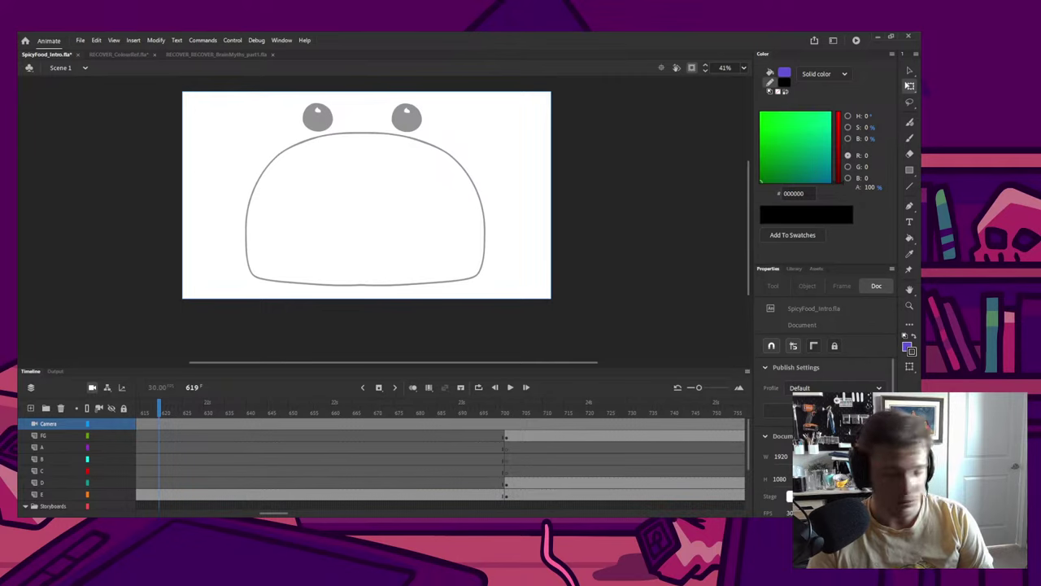
# Step: Replay the storyboard moment where the small character turns muscular, up to about frame 533
pyautogui.moveTo(159, 407)
pyautogui.mouseDown()
pyautogui.moveTo(130, 407)
pyautogui.moveTo(326, 400)
pyautogui.mouseUp()
pyautogui.press('Return')
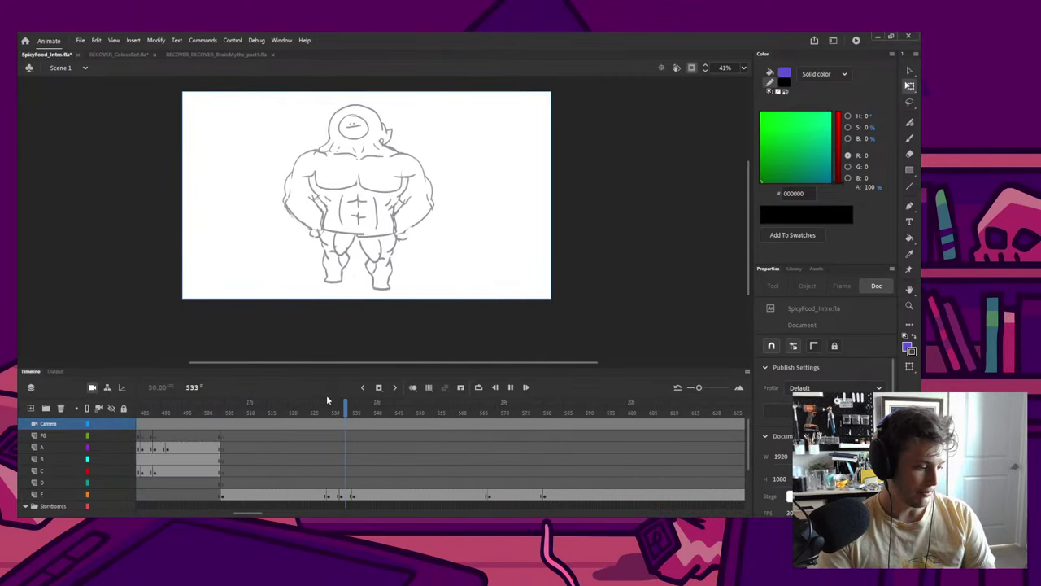
pyautogui.press('Return')
# Step: Go to frame 545 and make layer E, which holds the muscular character's sketch, active for drawing
pyautogui.click(266, 406)
pyautogui.press('b')
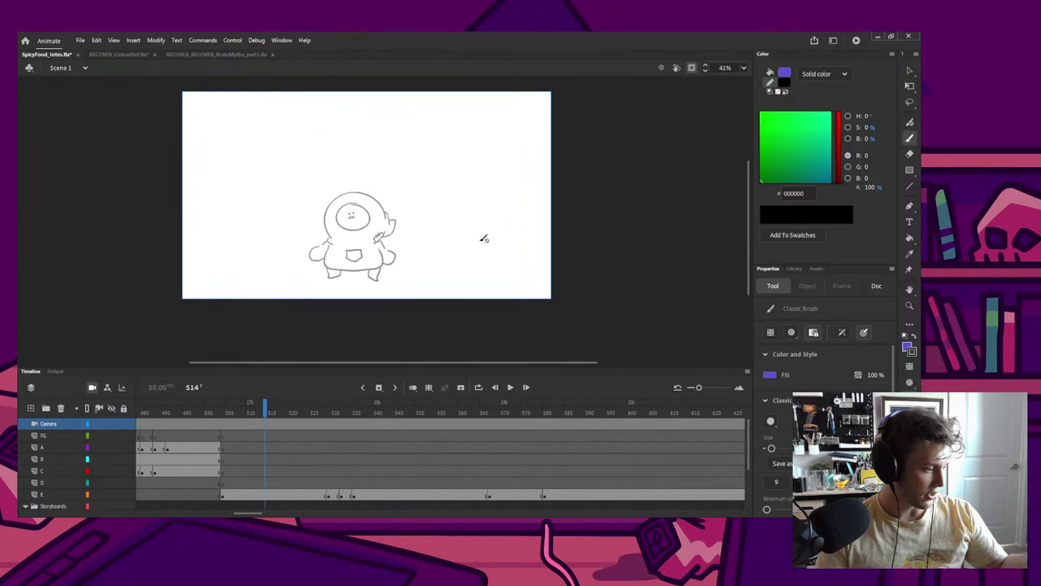
pyautogui.click(396, 406)
pyautogui.press('q')
pyautogui.click(412, 231)
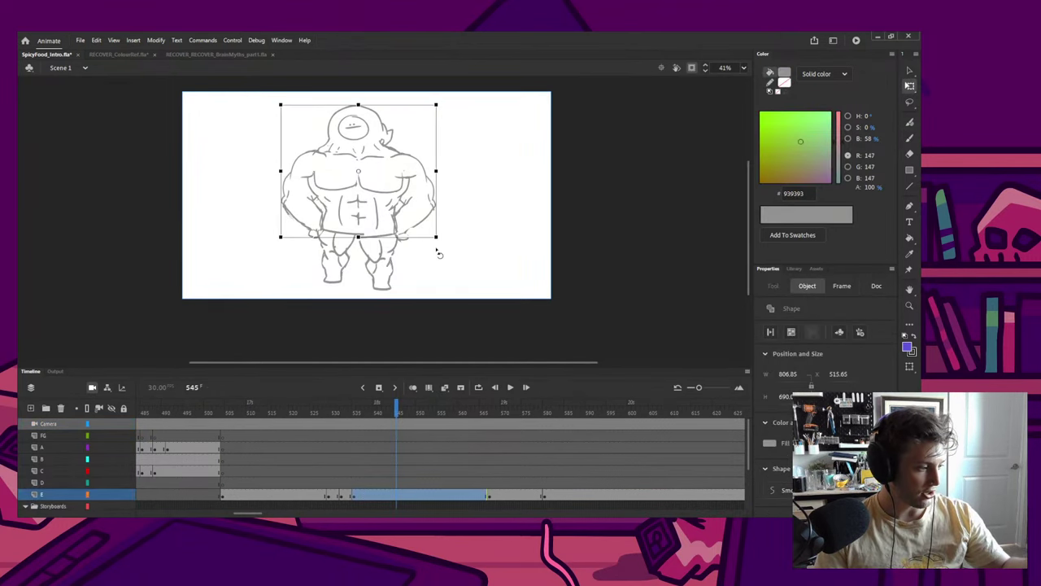
pyautogui.click(440, 254)
# Step: Sketch a small purple dumbbell on the floor beside the muscular character with the Classic Brush
pyautogui.press('b')
pyautogui.moveTo(460, 240)
pyautogui.mouseDown()
pyautogui.moveTo(445, 262)
pyautogui.moveTo(467, 262)
pyautogui.moveTo(461, 275)
pyautogui.mouseUp()
pyautogui.hotkey('ctrl', 'z')
pyautogui.hotkey('ctrl', 'z')
pyautogui.moveTo(458, 246)
pyautogui.mouseDown()
pyautogui.moveTo(452, 271)
pyautogui.moveTo(466, 260)
pyautogui.moveTo(461, 278)
pyautogui.moveTo(486, 260)
pyautogui.moveTo(479, 282)
pyautogui.moveTo(487, 247)
pyautogui.moveTo(493, 279)
pyautogui.mouseUp()
pyautogui.hotkey('ctrl', 'z')
# Step: Sketch a row of overlapping dumbbell plates on a slanted rack running off the stage above the dumbbell
pyautogui.moveTo(488, 216); pyautogui.dragTo(569, 251)
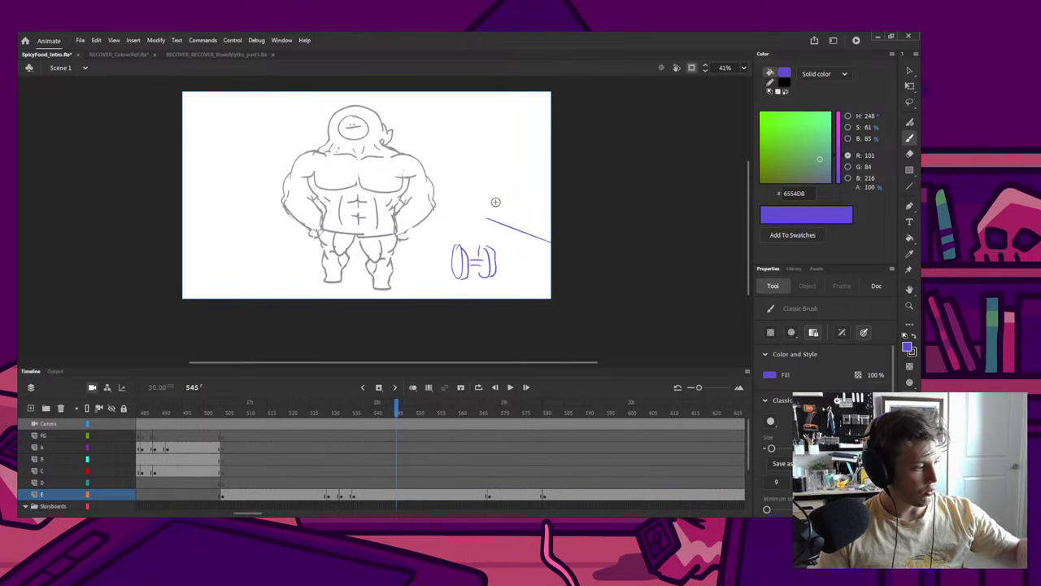
pyautogui.moveTo(493, 202)
pyautogui.mouseDown()
pyautogui.moveTo(522, 218)
pyautogui.moveTo(489, 204)
pyautogui.moveTo(517, 225)
pyautogui.moveTo(538, 214)
pyautogui.moveTo(550, 241)
pyautogui.mouseUp()
pyautogui.hotkey('ctrl', 'z')
pyautogui.hotkey('ctrl', 'z')
pyautogui.hotkey('ctrl', 'z')
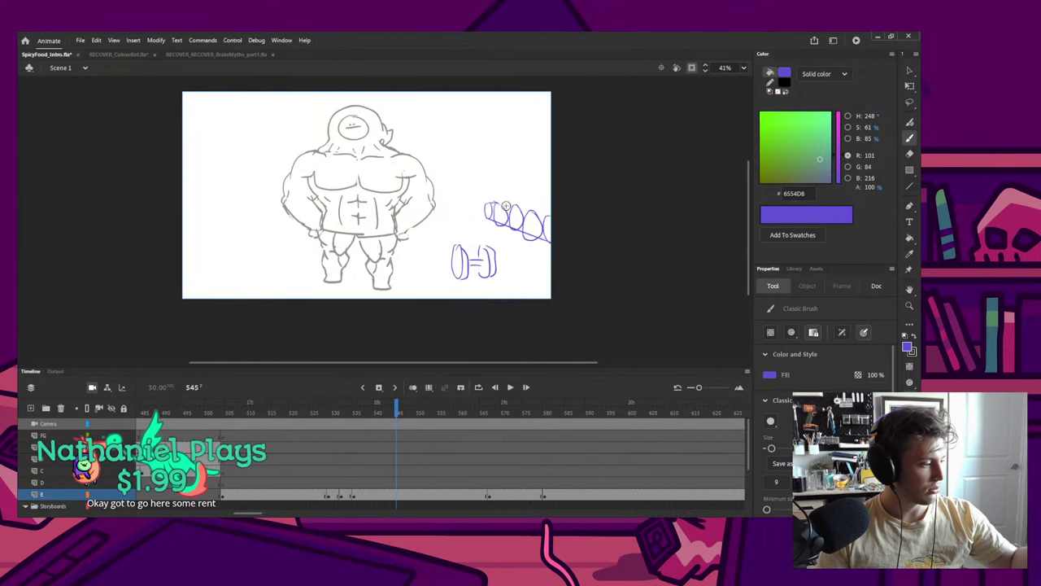
pyautogui.moveTo(489, 203); pyautogui.dragTo(521, 203)
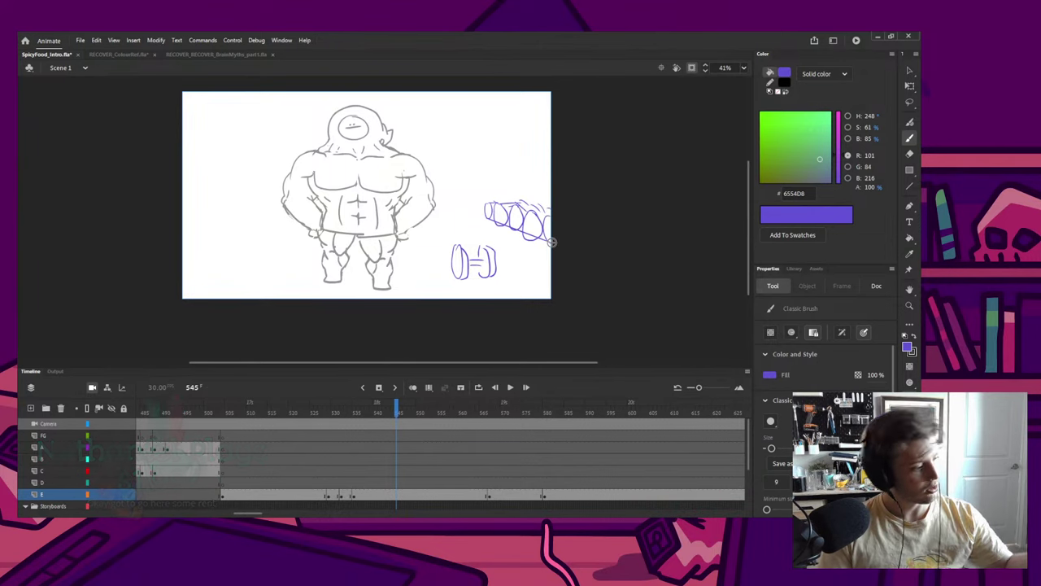
pyautogui.moveTo(484, 221); pyautogui.dragTo(560, 256)
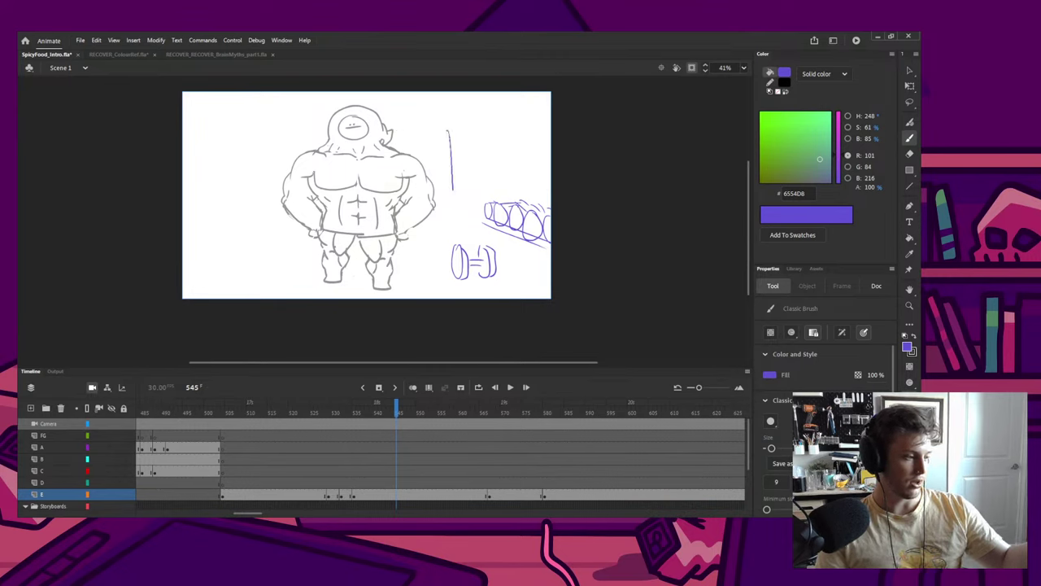
# Step: Sketch a tall vertical line and a rough second character's head and shoulder between it and the muscular character
pyautogui.moveTo(479, 105); pyautogui.dragTo(480, 246)
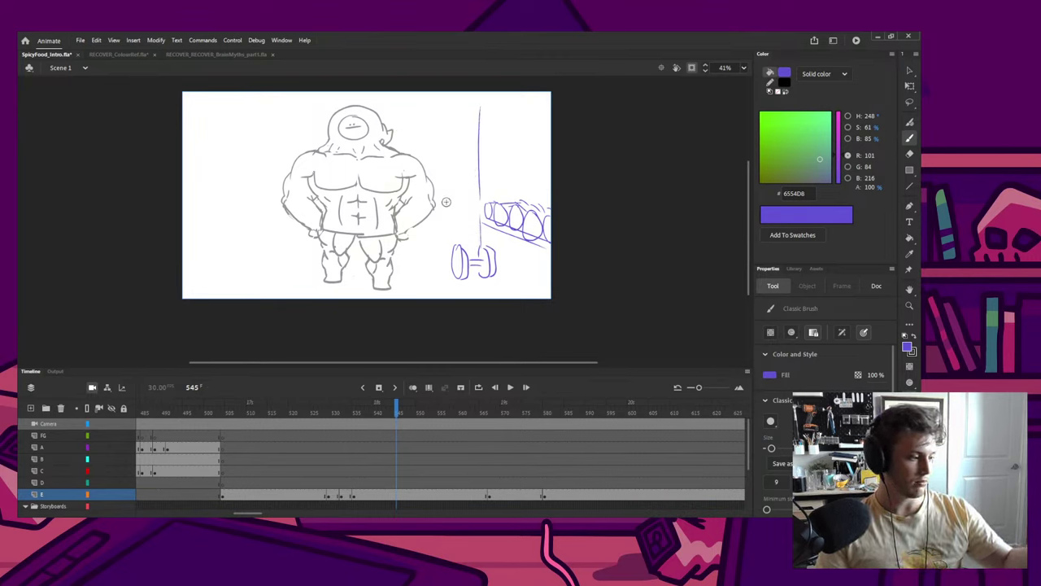
pyautogui.moveTo(444, 196)
pyautogui.mouseDown()
pyautogui.moveTo(453, 216)
pyautogui.moveTo(425, 216)
pyautogui.moveTo(475, 218)
pyautogui.mouseUp()
pyautogui.hotkey('ctrl', 'z')
pyautogui.moveTo(474, 162)
pyautogui.mouseDown()
pyautogui.moveTo(460, 144)
pyautogui.moveTo(419, 145)
pyautogui.moveTo(461, 155)
pyautogui.moveTo(472, 145)
pyautogui.moveTo(439, 151)
pyautogui.moveTo(460, 147)
pyautogui.mouseUp()
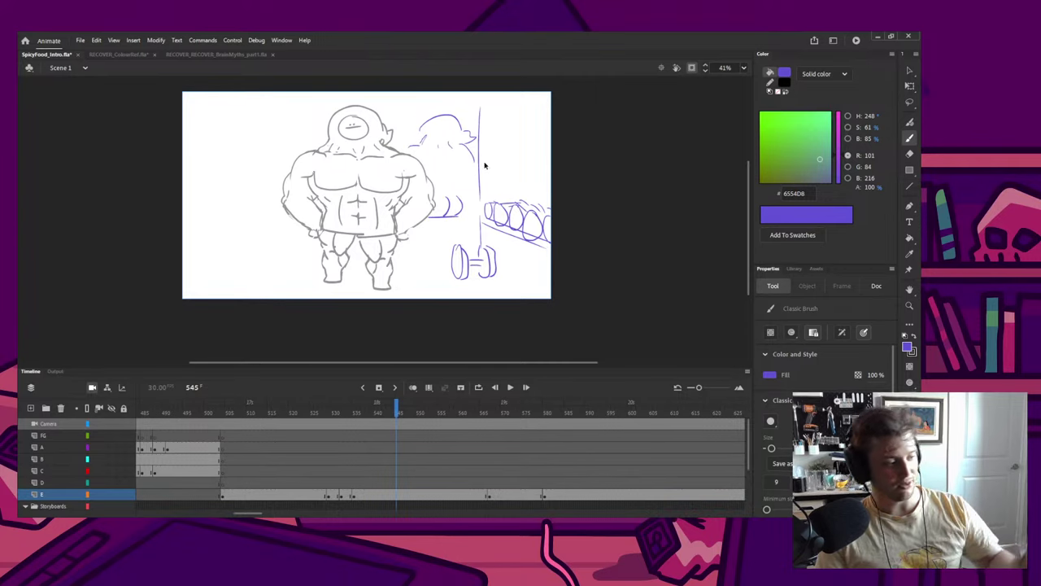
# Step: Undo the vertical line and second character sketch, and delete the dumbbell and rack drawings
pyautogui.hotkey('ctrl', 'z')
pyautogui.hotkey('ctrl', 'z')
pyautogui.hotkey('ctrl', 'z')
pyautogui.hotkey('ctrl', 'z')
pyautogui.hotkey('ctrl', 'z')
pyautogui.hotkey('ctrl', 'z')
pyautogui.hotkey('ctrl', 'z')
pyautogui.press('q')
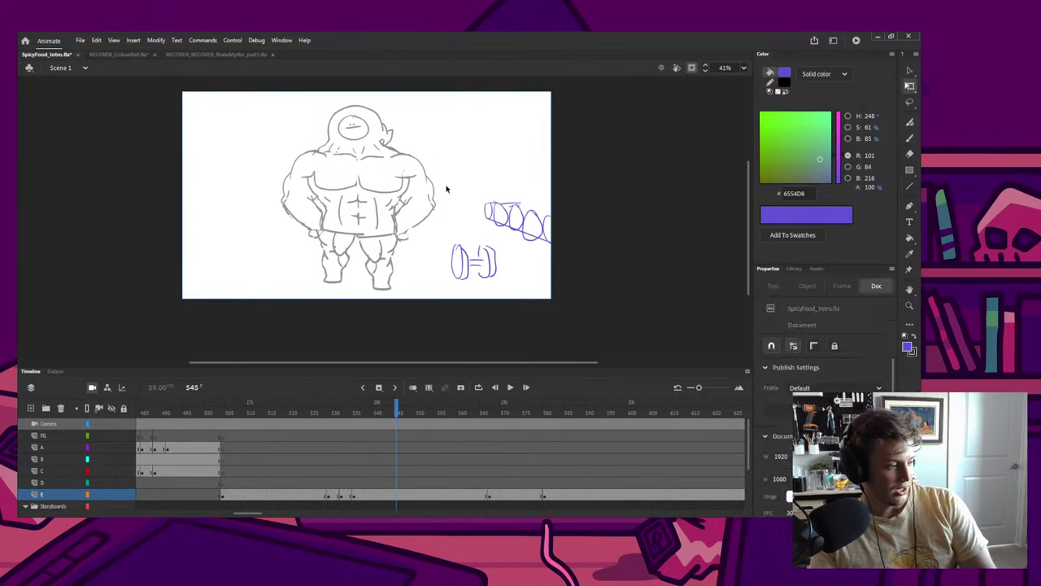
pyautogui.moveTo(447, 180); pyautogui.dragTo(744, 346)
pyautogui.press('Delete')
# Step: Sketch an open purple hand with spread fingers and palm lines beside the muscular character
pyautogui.press('b')
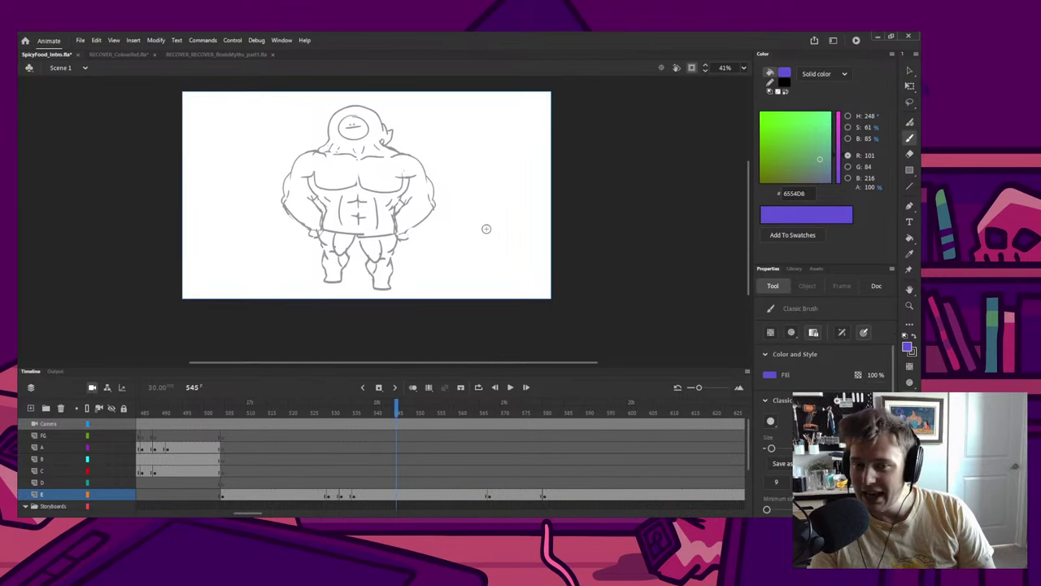
pyautogui.moveTo(465, 280)
pyautogui.mouseDown()
pyautogui.moveTo(447, 263)
pyautogui.moveTo(445, 237)
pyautogui.moveTo(462, 256)
pyautogui.moveTo(453, 209)
pyautogui.moveTo(465, 246)
pyautogui.moveTo(471, 203)
pyautogui.mouseUp()
pyautogui.hotkey('ctrl', 'z')
pyautogui.moveTo(471, 246)
pyautogui.mouseDown()
pyautogui.moveTo(477, 215)
pyautogui.moveTo(493, 231)
pyautogui.mouseUp()
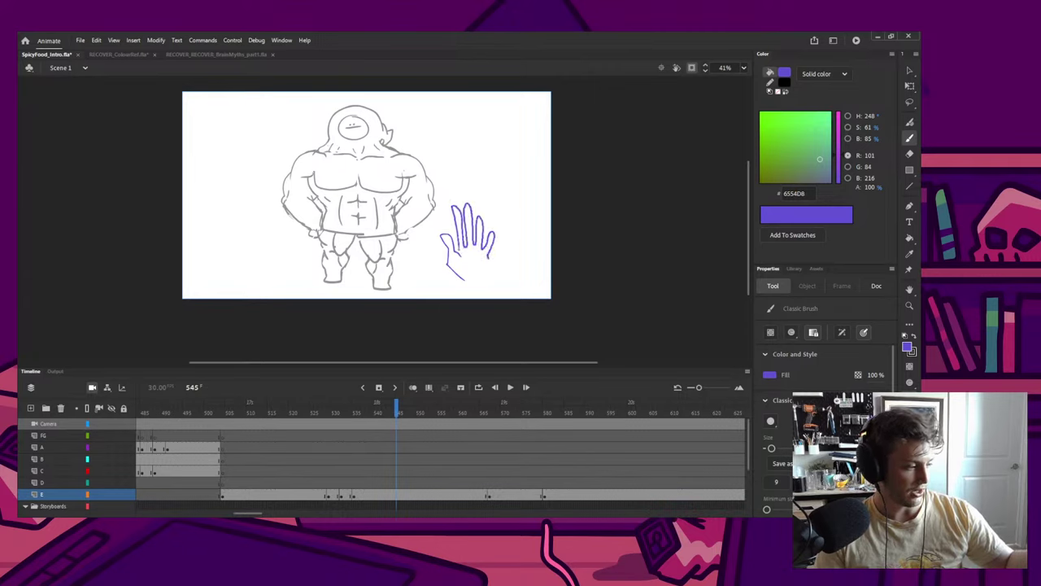
pyautogui.moveTo(478, 278)
pyautogui.mouseDown()
pyautogui.moveTo(481, 236)
pyautogui.moveTo(475, 268)
pyautogui.mouseUp()
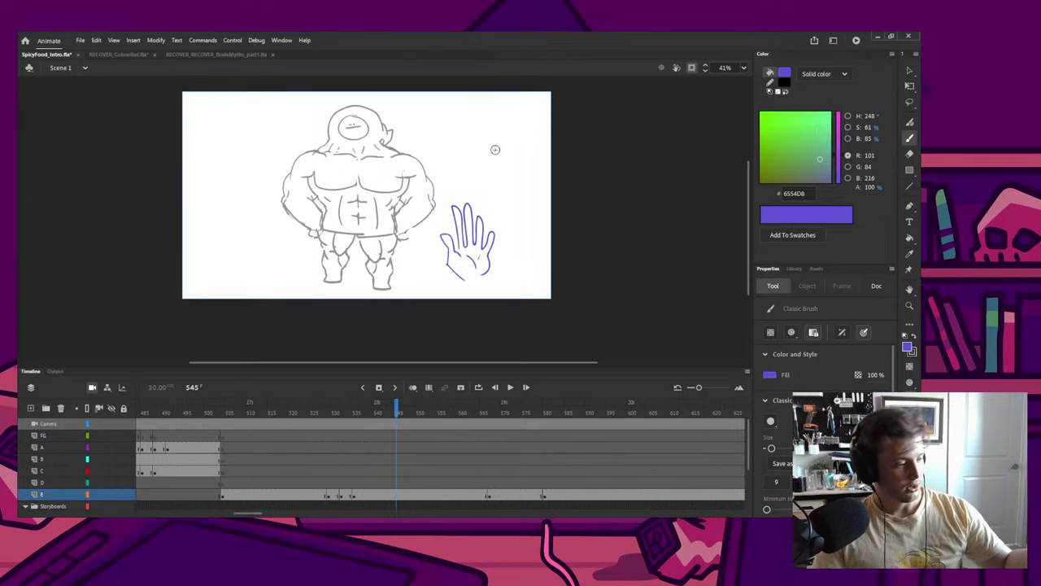
# Step: Undo all strokes of the open hand sketch
pyautogui.hotkey('ctrl', 'z')
pyautogui.hotkey('ctrl', 'z')
pyautogui.hotkey('ctrl', 'z')
pyautogui.hotkey('ctrl', 'z')
pyautogui.hotkey('ctrl', 'z')
pyautogui.hotkey('ctrl', 'z')
pyautogui.hotkey('ctrl', 'z')
pyautogui.hotkey('ctrl', 'z')
pyautogui.hotkey('ctrl', 'z')
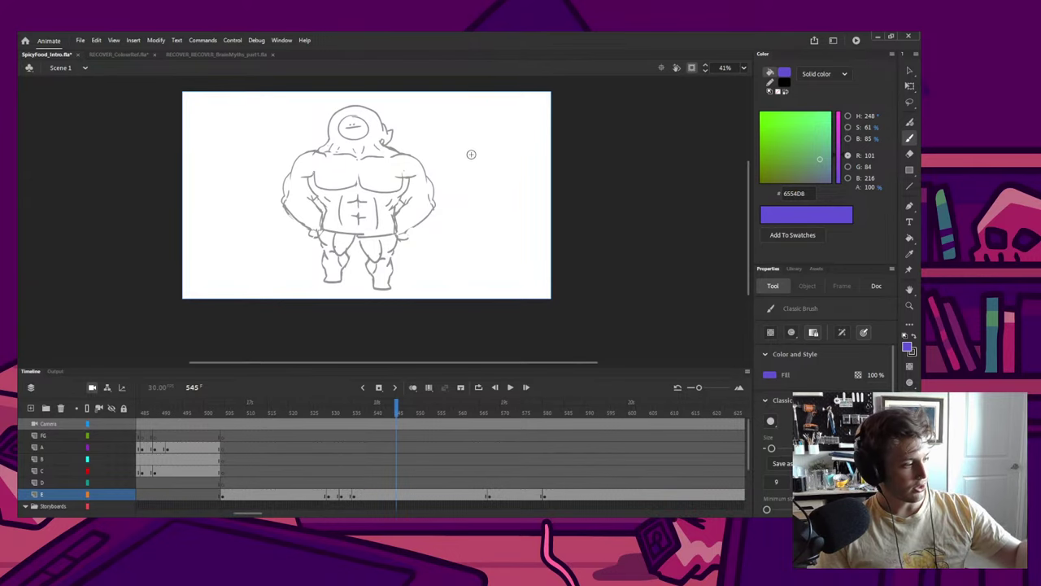
# Step: Sketch a small raised purple hand with a vertical column of linked ovals below it beside the muscular character
pyautogui.moveTo(468, 152)
pyautogui.mouseDown()
pyautogui.moveTo(476, 122)
pyautogui.moveTo(478, 139)
pyautogui.moveTo(495, 127)
pyautogui.moveTo(498, 143)
pyautogui.moveTo(460, 189)
pyautogui.moveTo(470, 197)
pyautogui.moveTo(487, 171)
pyautogui.moveTo(475, 165)
pyautogui.moveTo(481, 209)
pyautogui.moveTo(474, 186)
pyautogui.moveTo(464, 212)
pyautogui.moveTo(477, 201)
pyautogui.mouseUp()
pyautogui.hotkey('ctrl', 'z')
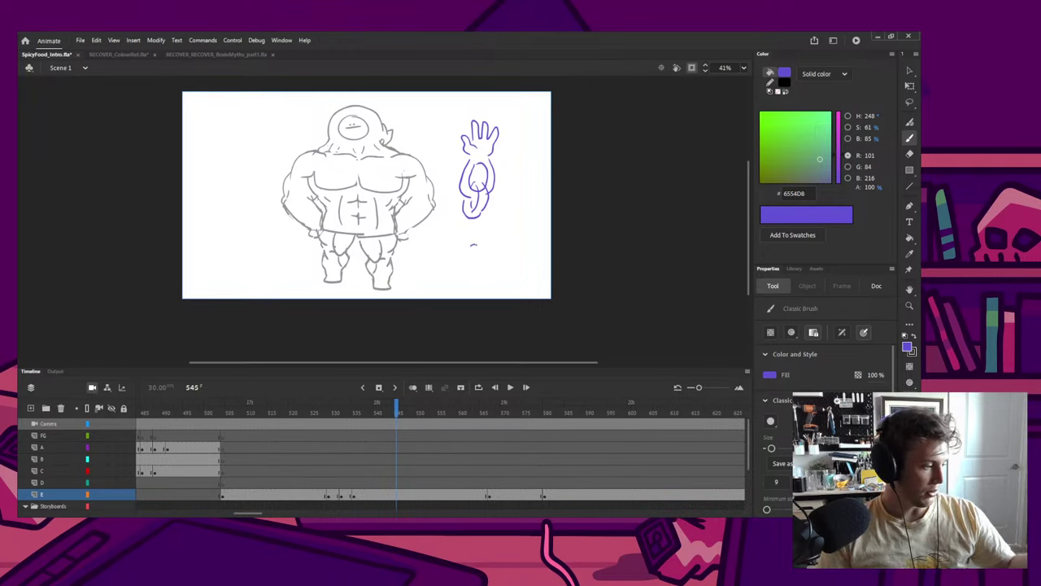
pyautogui.moveTo(470, 245)
pyautogui.mouseDown()
pyautogui.moveTo(475, 295)
pyautogui.moveTo(483, 249)
pyautogui.moveTo(480, 289)
pyautogui.moveTo(480, 279)
pyautogui.mouseUp()
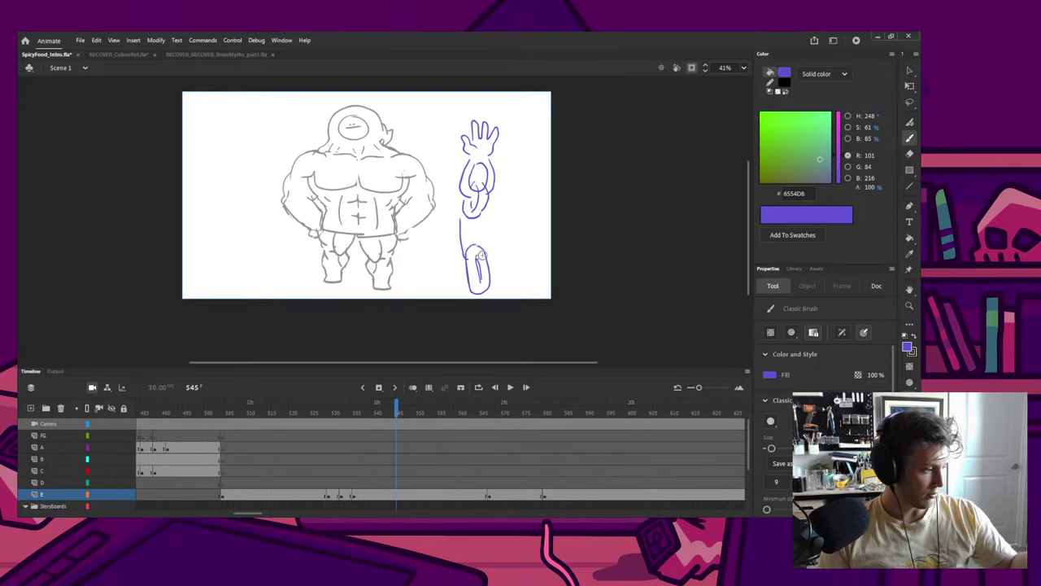
pyautogui.moveTo(459, 239)
pyautogui.mouseDown()
pyautogui.moveTo(469, 269)
pyautogui.moveTo(488, 224)
pyautogui.moveTo(467, 222)
pyautogui.moveTo(464, 236)
pyautogui.moveTo(461, 223)
pyautogui.moveTo(488, 233)
pyautogui.mouseUp()
pyautogui.hotkey('ctrl', 'z')
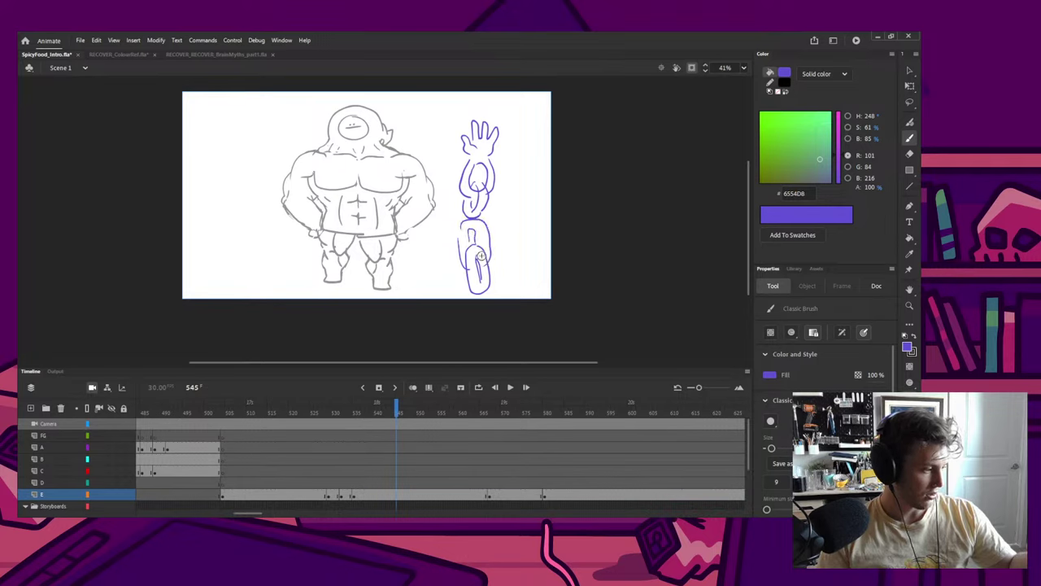
pyautogui.press('e')
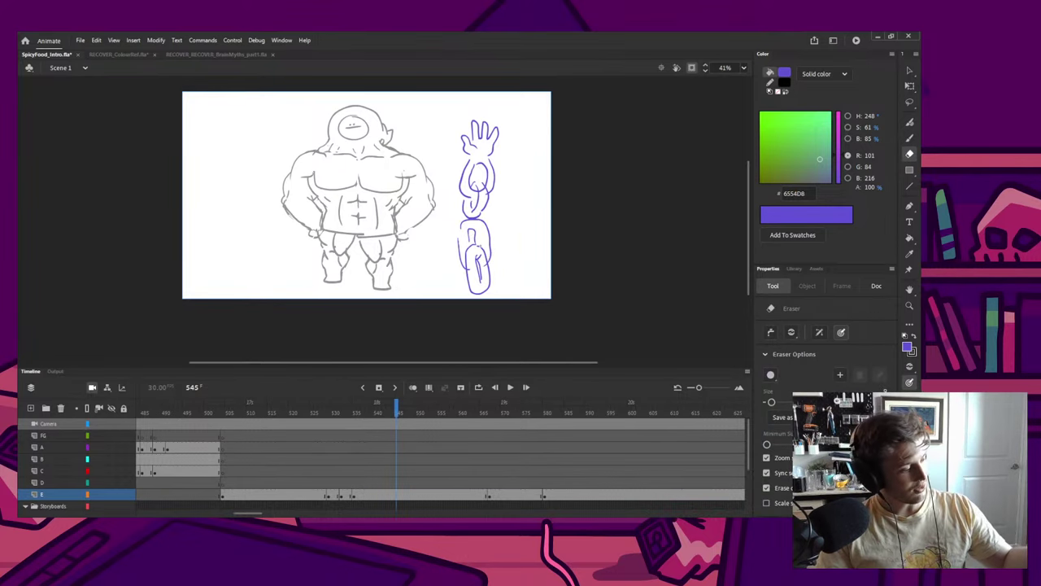
pyautogui.press('q')
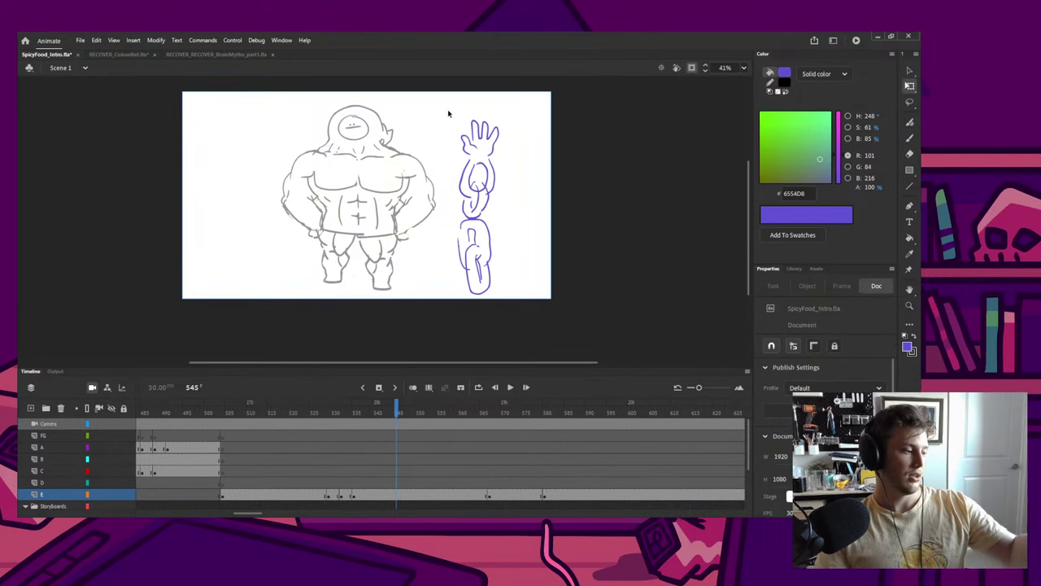
# Step: Flip the purple sketch of the hand and linked ovals upside down beside the muscular character
pyautogui.moveTo(450, 105); pyautogui.dragTo(539, 360)
pyautogui.moveTo(511, 301)
pyautogui.mouseDown()
pyautogui.moveTo(575, 226)
pyautogui.moveTo(430, 121)
pyautogui.moveTo(447, 113)
pyautogui.mouseUp()
pyautogui.click(522, 154)
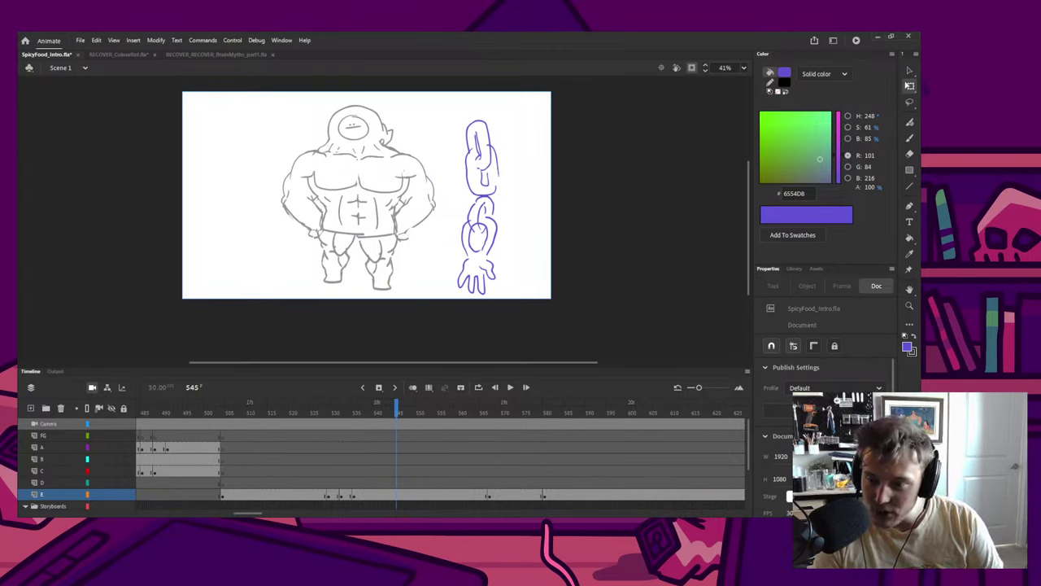
# Step: Delete the purple sketch of the hand and linked ovals beside the muscular character
pyautogui.moveTo(449, 104); pyautogui.dragTo(565, 348)
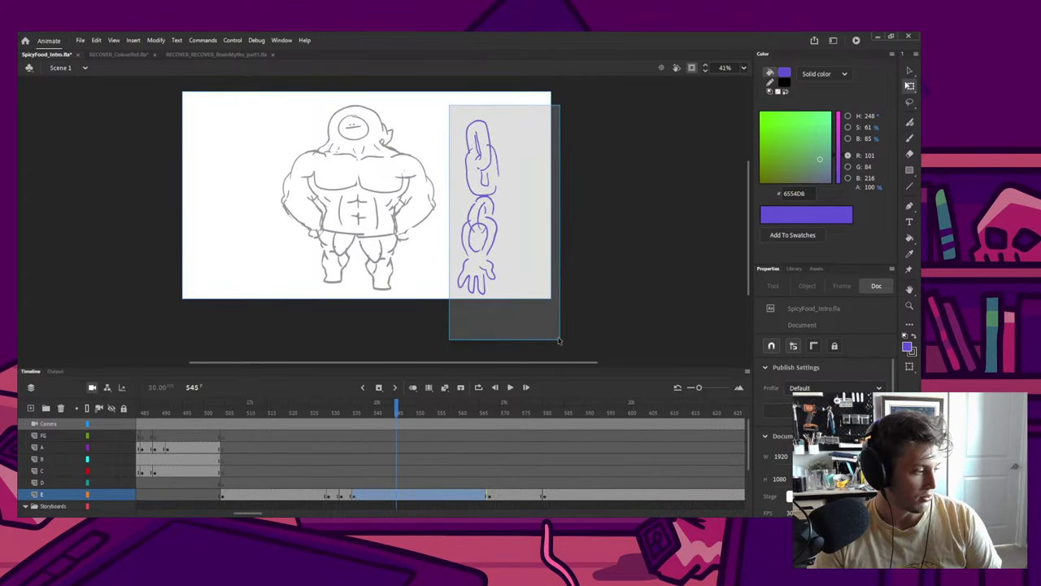
pyautogui.press('Delete')
pyautogui.press('b')
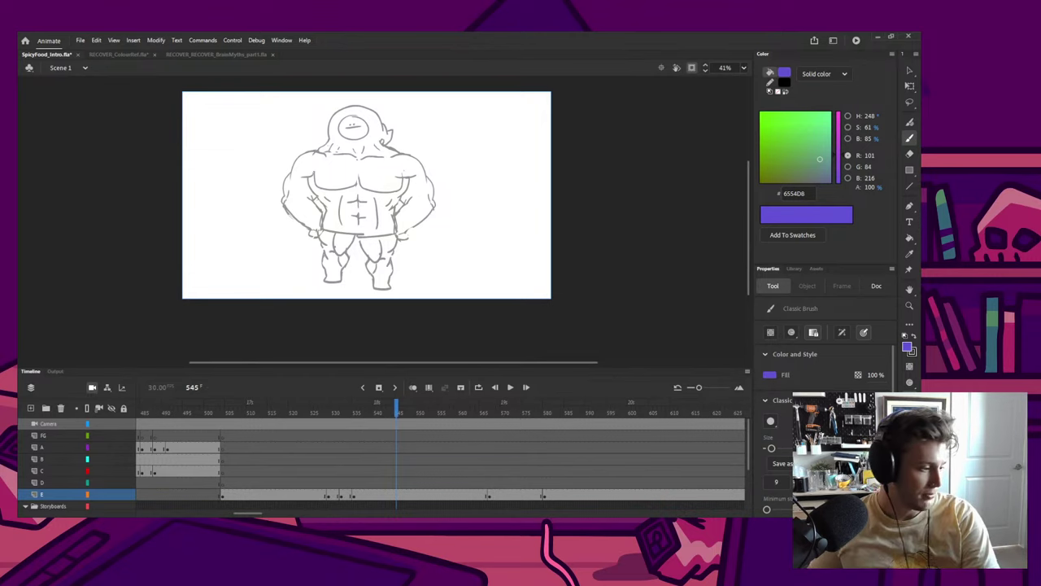
pyautogui.moveTo(332, 408); pyautogui.dragTo(321, 408)
pyautogui.moveTo(350, 196); pyautogui.dragTo(353, 252)
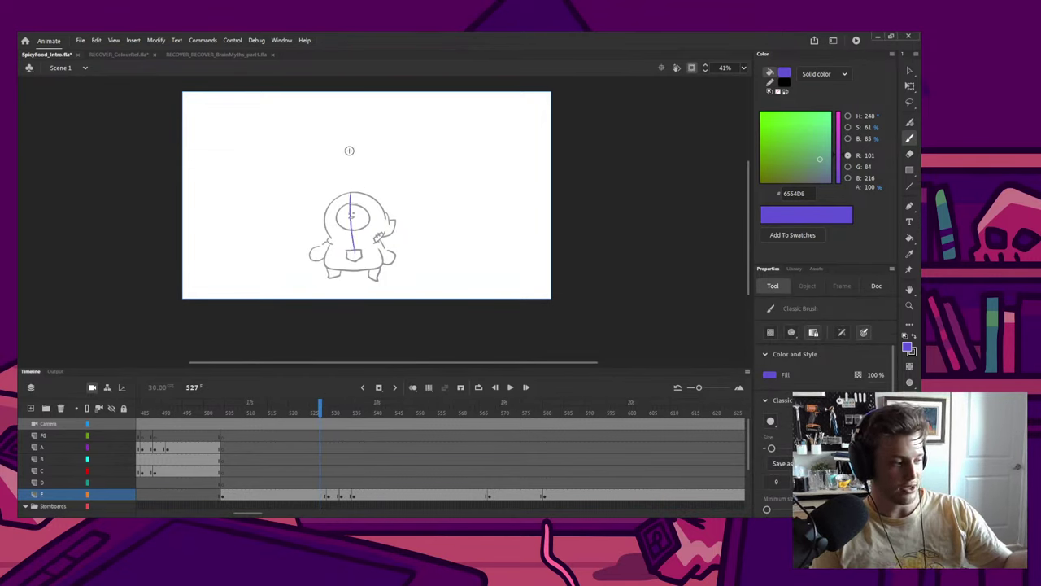
pyautogui.hotkey('ctrl', 'z')
pyautogui.moveTo(351, 195); pyautogui.dragTo(353, 253)
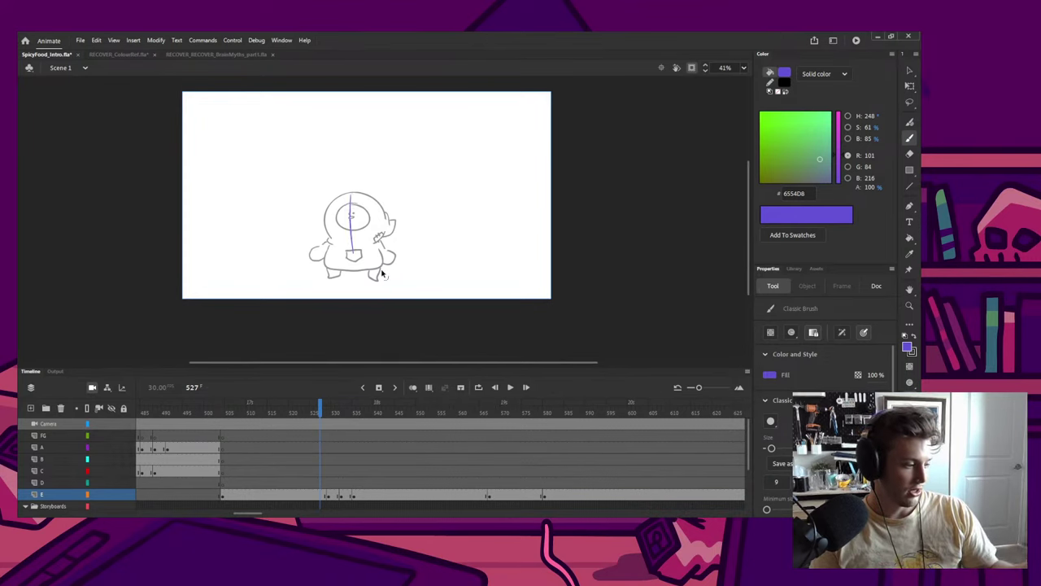
pyautogui.hotkey('ctrl', 'z')
# Step: Clear the small character drawings from the keyframes at frames 529 and 532 on layer E
pyautogui.moveTo(322, 413); pyautogui.dragTo(336, 414)
pyautogui.click(334, 493)
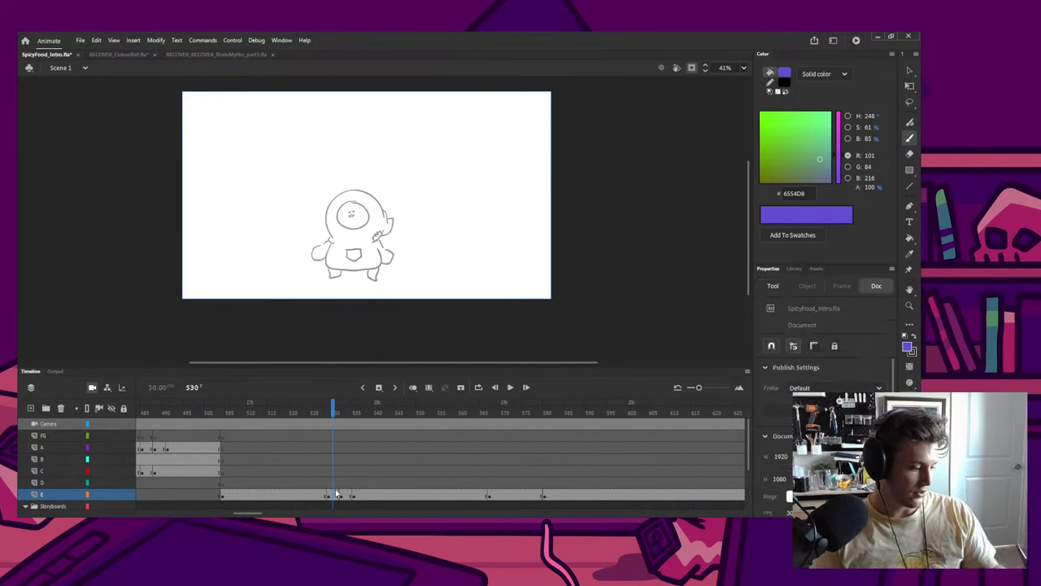
pyautogui.press('Delete')
pyautogui.click(345, 493)
pyautogui.press('Delete')
pyautogui.click(333, 494)
pyautogui.press('b')
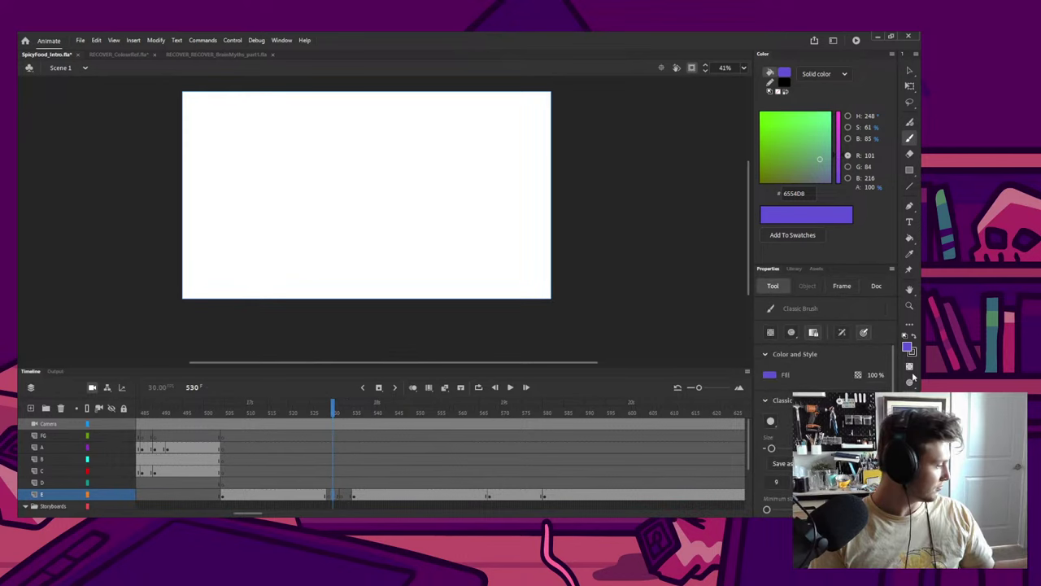
# Step: Sample the grey line colour 939393 from the small character on frame 527 for the Classic Brush
pyautogui.press(',')
pyautogui.press(',')
pyautogui.press(',')
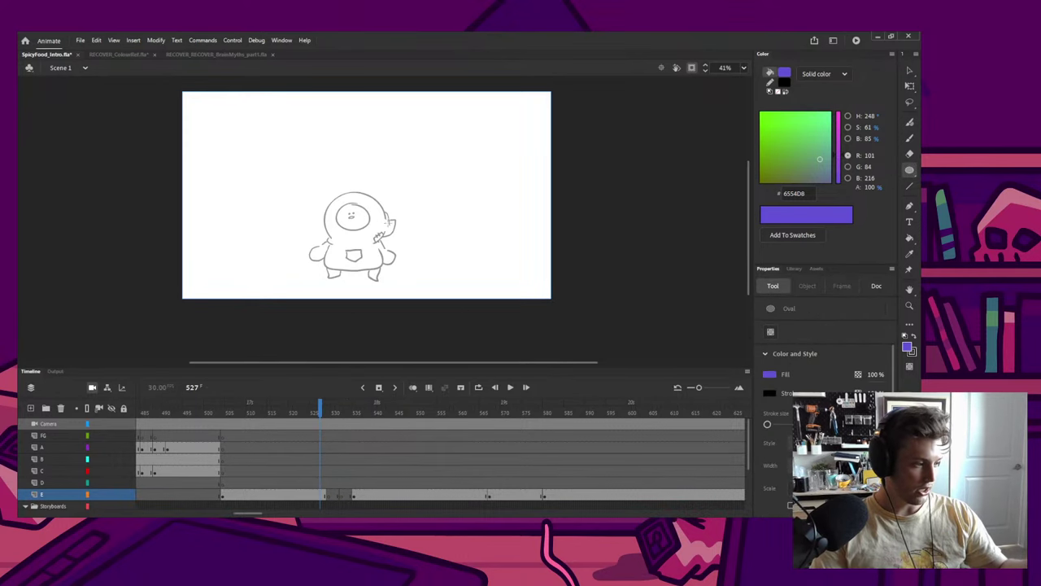
pyautogui.press('i')
pyautogui.click(386, 236)
pyautogui.press('b')
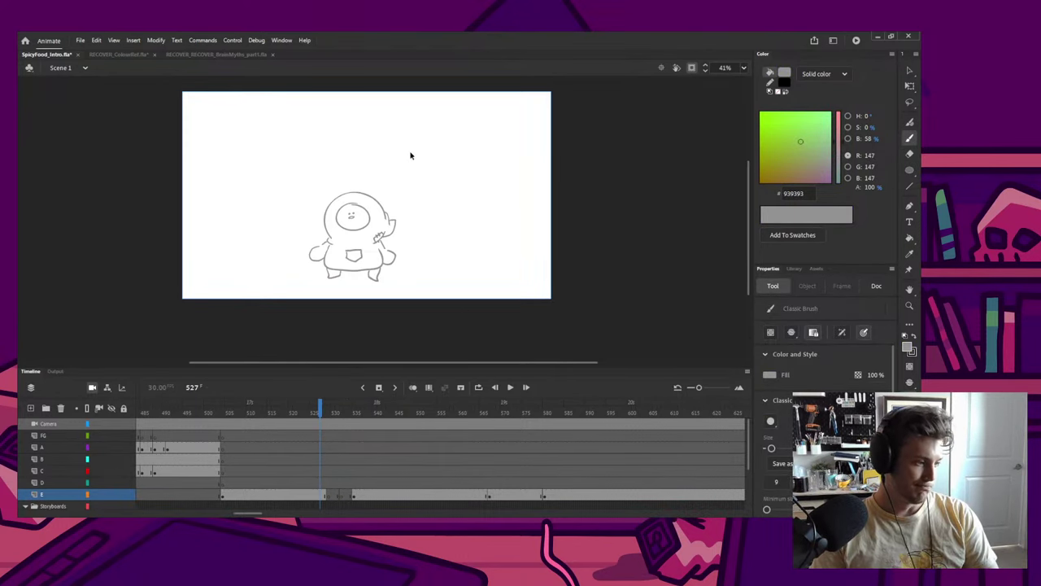
# Step: Turn on onion skinning at frame 529 and sketch the small character's hood splitting open in a V over its face
pyautogui.scroll(2, 412, 156)
pyautogui.click(330, 411)
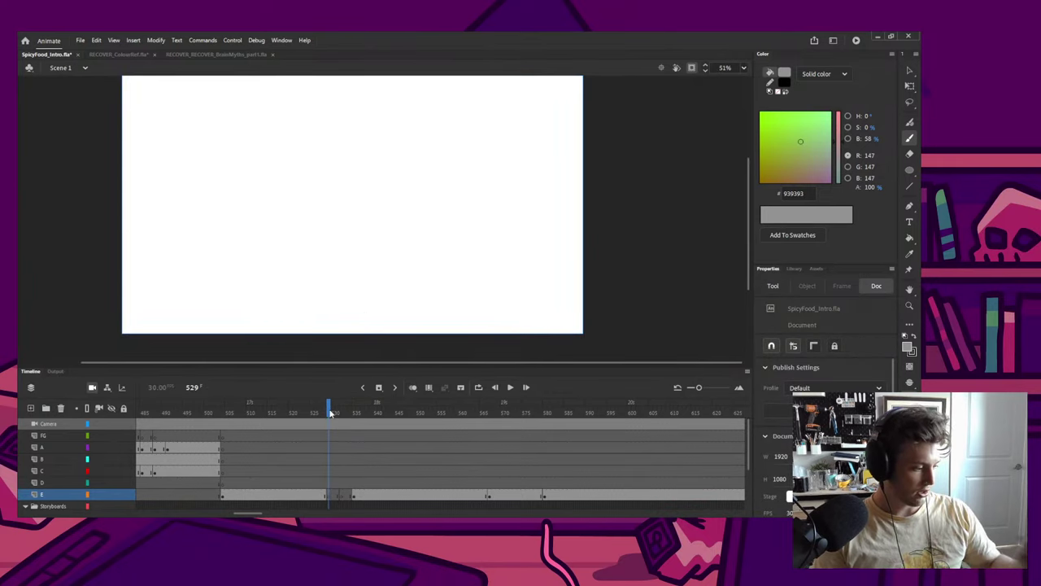
pyautogui.click(412, 387)
pyautogui.moveTo(315, 212)
pyautogui.mouseDown()
pyautogui.moveTo(335, 263)
pyautogui.moveTo(309, 213)
pyautogui.moveTo(311, 265)
pyautogui.mouseUp()
pyautogui.hotkey('ctrl', 'z')
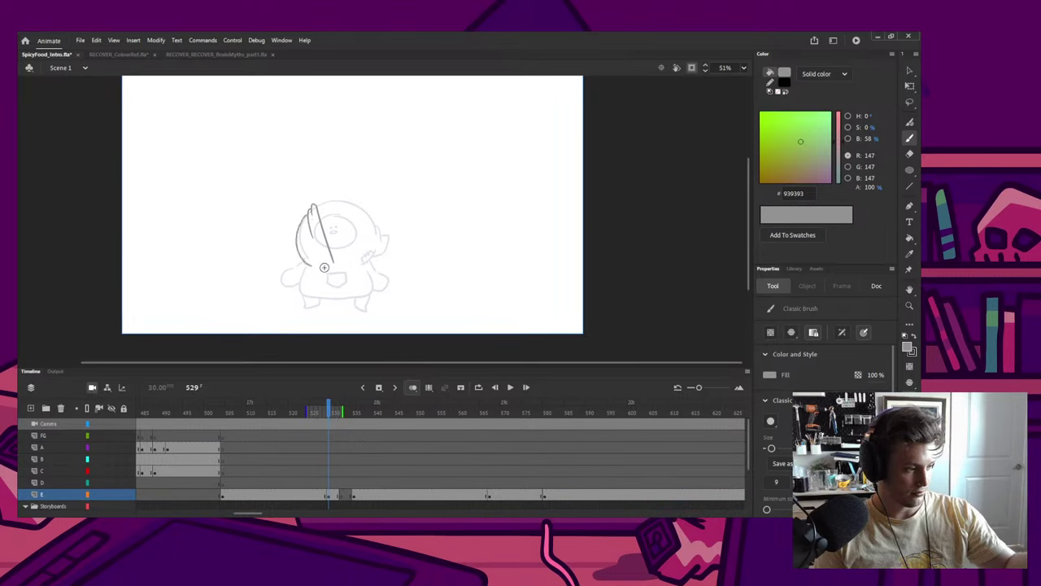
pyautogui.moveTo(320, 230); pyautogui.dragTo(326, 251)
pyautogui.moveTo(325, 245)
pyautogui.mouseDown()
pyautogui.moveTo(356, 220)
pyautogui.moveTo(388, 270)
pyautogui.moveTo(372, 269)
pyautogui.mouseUp()
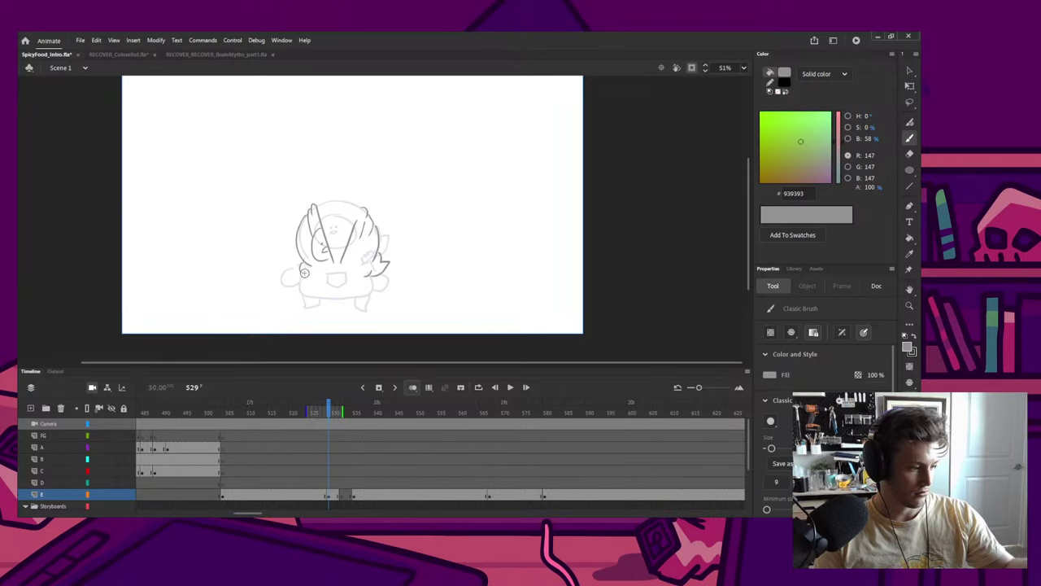
# Step: Complete the opened suit on frame 529 with its lower body, feet, second face half and zipper
pyautogui.moveTo(302, 267)
pyautogui.mouseDown()
pyautogui.moveTo(288, 298)
pyautogui.moveTo(307, 276)
pyautogui.moveTo(298, 272)
pyautogui.moveTo(319, 300)
pyautogui.moveTo(370, 275)
pyautogui.mouseUp()
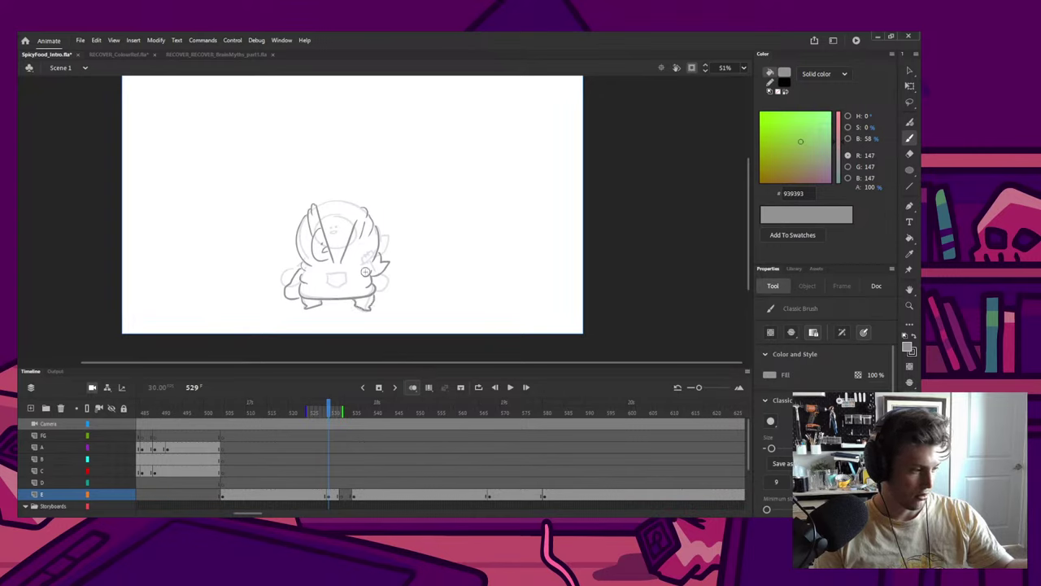
pyautogui.moveTo(355, 233); pyautogui.dragTo(350, 259)
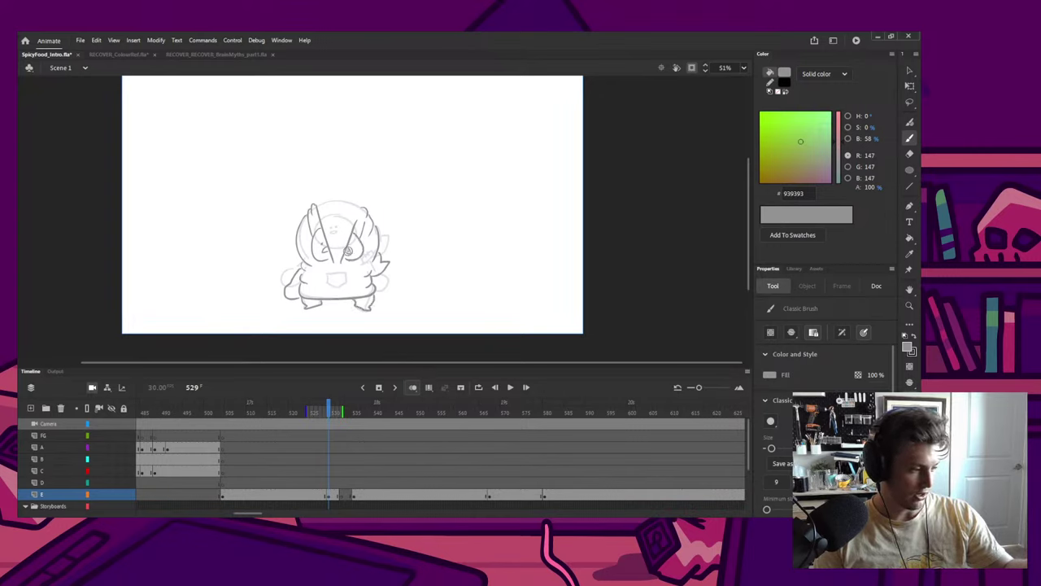
pyautogui.moveTo(372, 213); pyautogui.dragTo(334, 268)
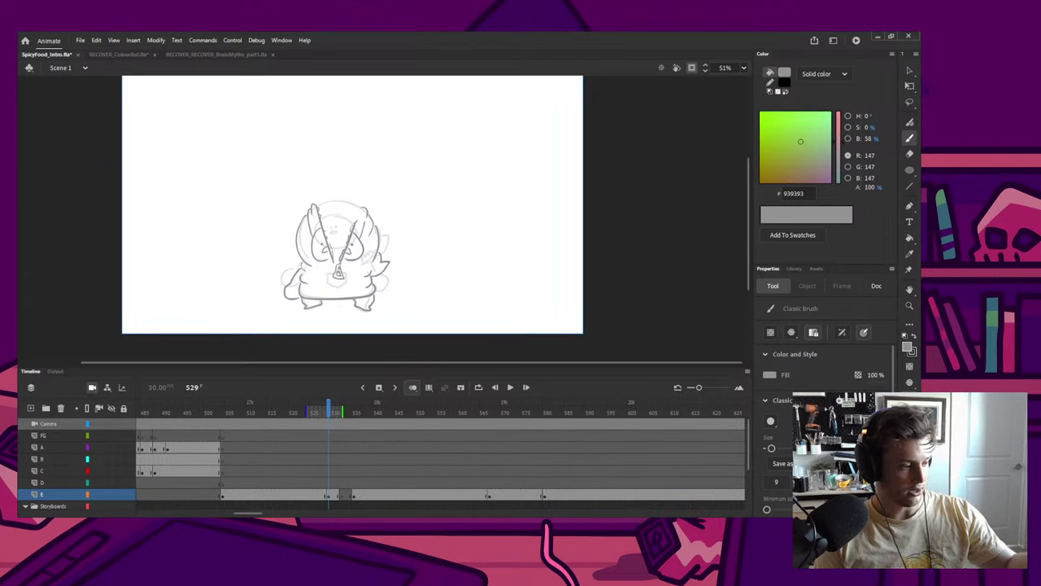
pyautogui.moveTo(356, 210); pyautogui.dragTo(345, 243)
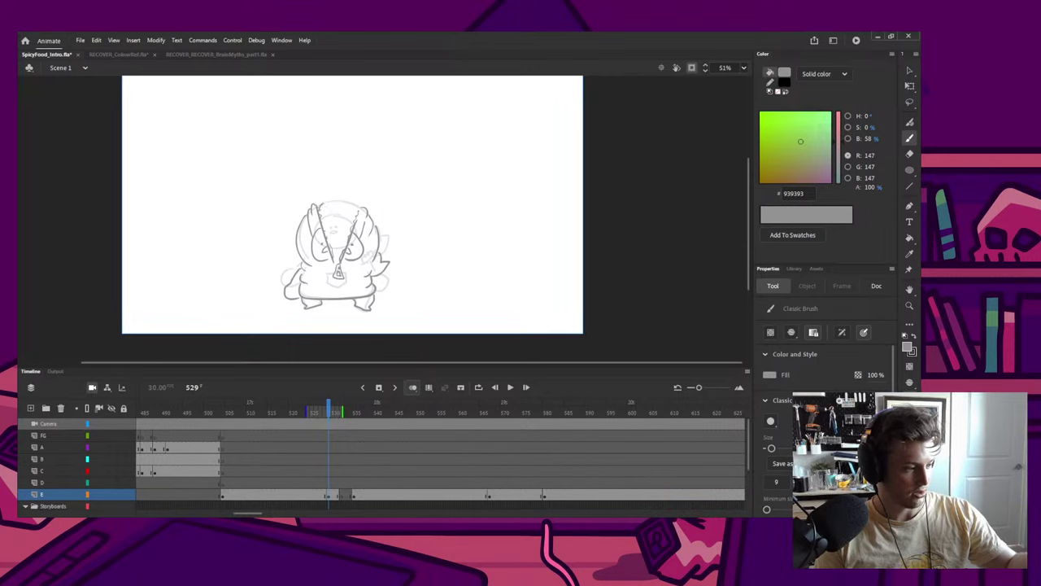
pyautogui.hotkey('ctrl', 'z')
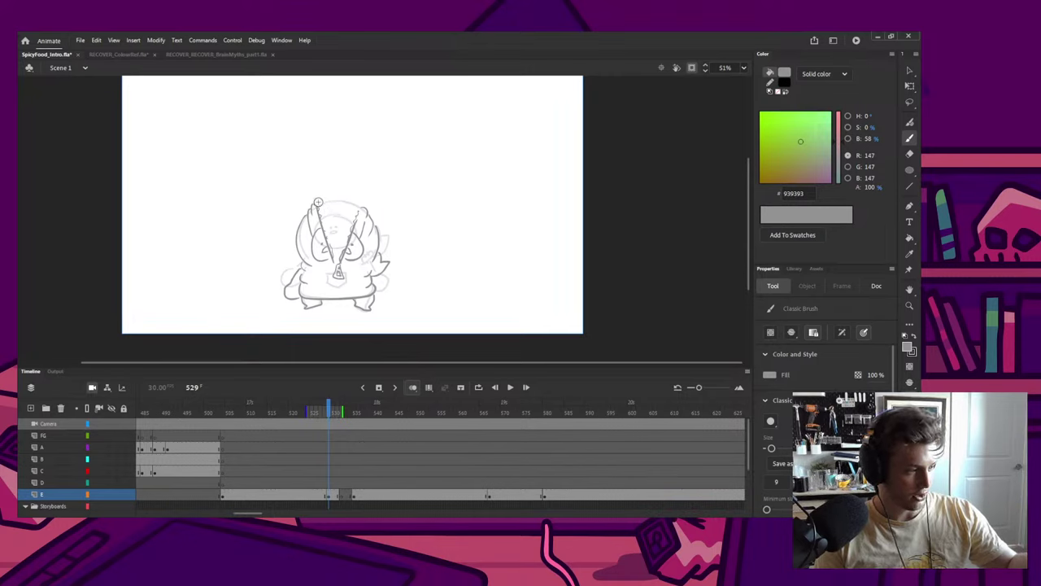
# Step: Sketch a small hooded head with a simple face emerging above the opened suit on frame 529
pyautogui.moveTo(341, 175)
pyautogui.mouseDown()
pyautogui.moveTo(361, 198)
pyautogui.moveTo(329, 200)
pyautogui.moveTo(342, 197)
pyautogui.mouseUp()
pyautogui.hotkey('ctrl', 'z')
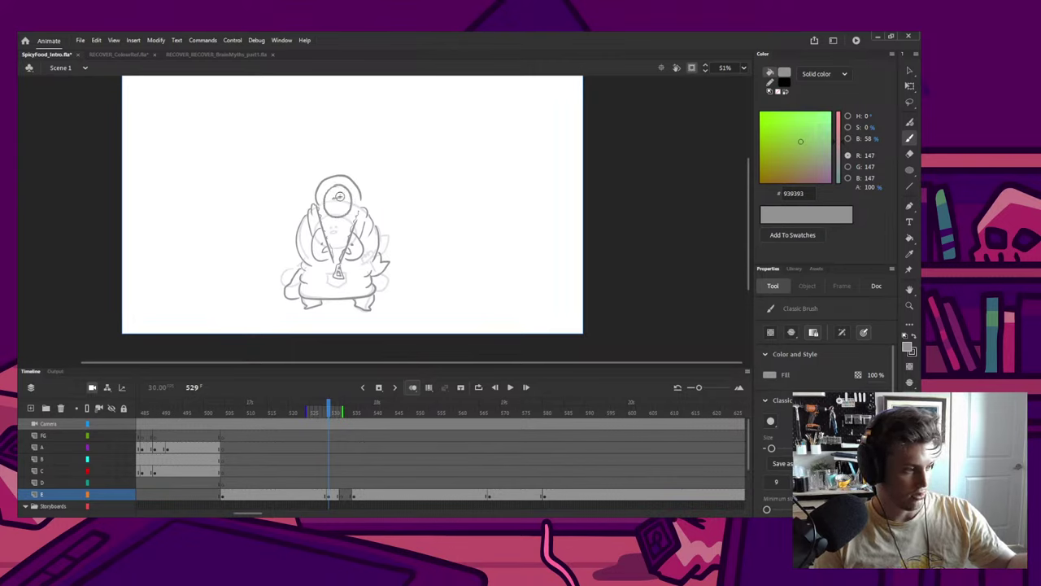
pyautogui.click(336, 196)
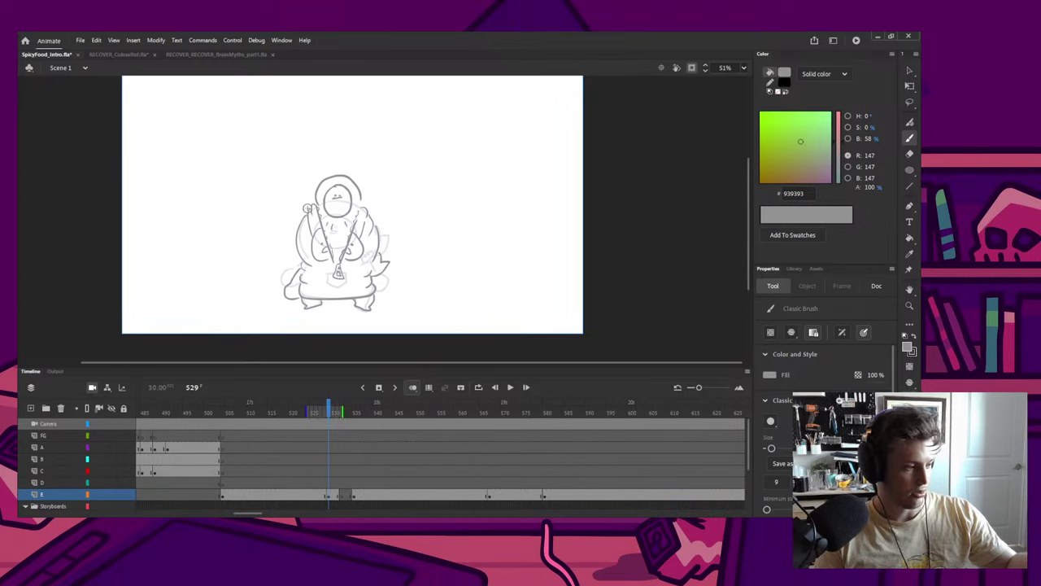
# Step: Create a group on frame 536 and sketch crumpled suit pieces on the ground on both sides of the muscular character's feet
pyautogui.moveTo(332, 413); pyautogui.dragTo(358, 414)
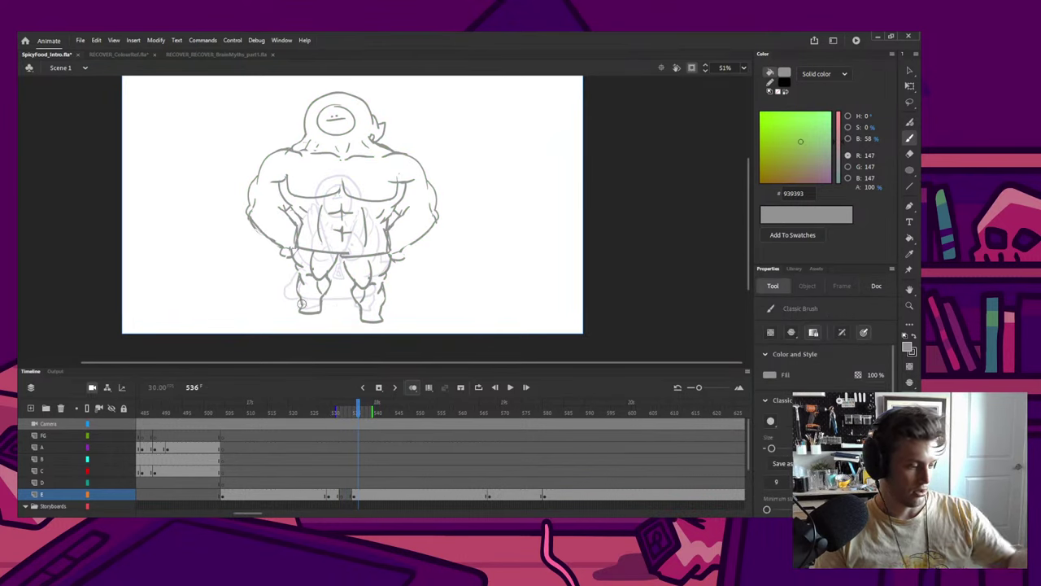
pyautogui.hotkey('ctrl', 'g')
pyautogui.press('b')
pyautogui.moveTo(265, 290)
pyautogui.mouseDown()
pyautogui.moveTo(236, 290)
pyautogui.moveTo(290, 312)
pyautogui.moveTo(274, 295)
pyautogui.moveTo(292, 300)
pyautogui.moveTo(254, 316)
pyautogui.moveTo(295, 310)
pyautogui.mouseUp()
pyautogui.moveTo(392, 298)
pyautogui.mouseDown()
pyautogui.moveTo(437, 318)
pyautogui.moveTo(456, 301)
pyautogui.moveTo(397, 297)
pyautogui.moveTo(427, 317)
pyautogui.moveTo(400, 292)
pyautogui.mouseUp()
# Step: Move the crumpled suit pieces together beneath the muscular character's feet and leave the group
pyautogui.press('v')
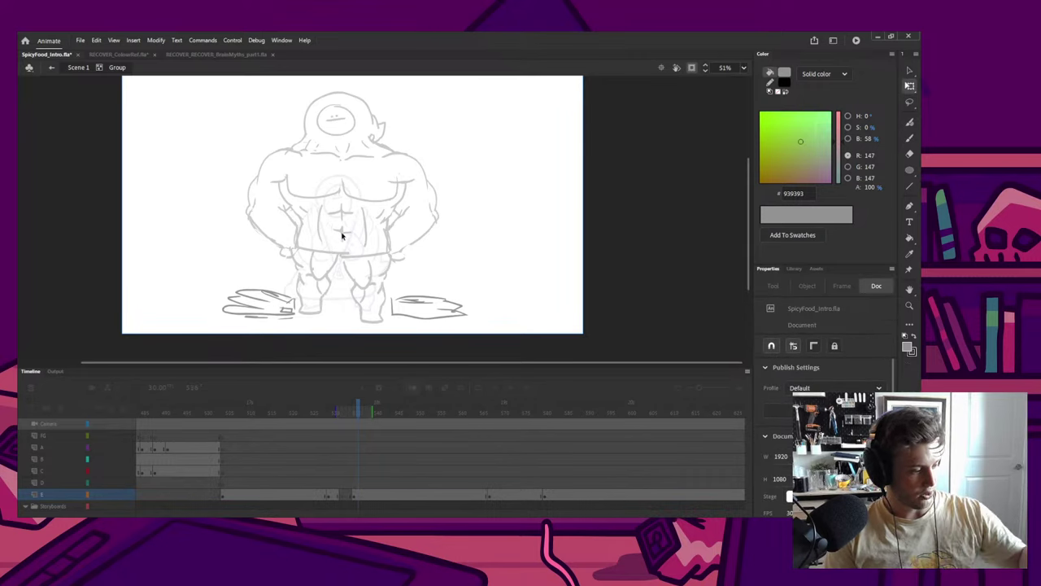
pyautogui.moveTo(355, 259)
pyautogui.mouseDown()
pyautogui.moveTo(397, 304)
pyautogui.moveTo(460, 322)
pyautogui.moveTo(339, 317)
pyautogui.moveTo(411, 329)
pyautogui.moveTo(424, 320)
pyautogui.mouseUp()
pyautogui.click(342, 289)
pyautogui.click(362, 314)
pyautogui.press('q')
pyautogui.moveTo(344, 304); pyautogui.dragTo(380, 312)
pyautogui.doubleClick(433, 281)
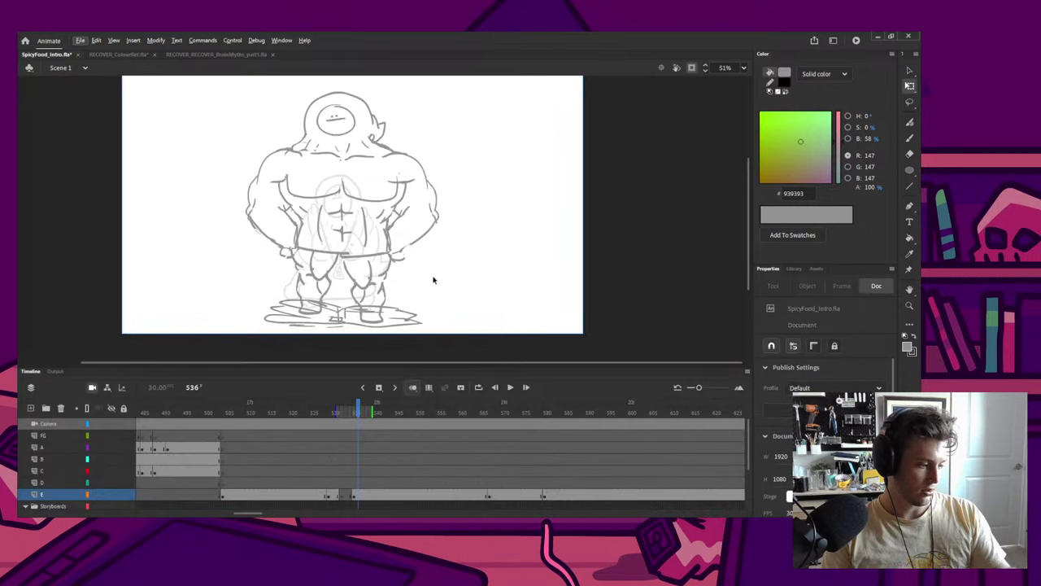
# Step: Play and scrub the transition from the small character through the opened suit to the muscular pose
pyautogui.click(317, 413)
pyautogui.press('Return')
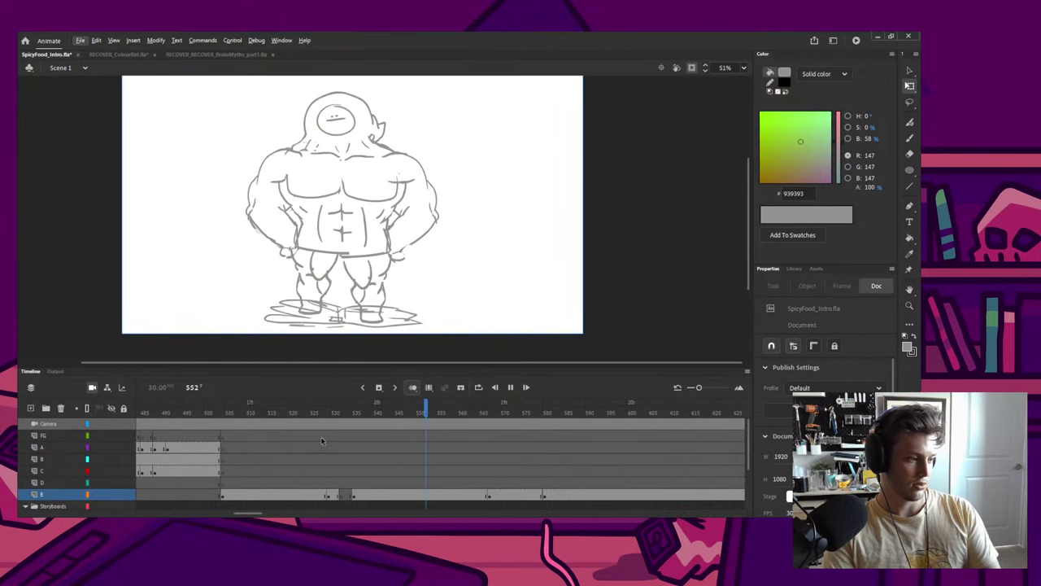
pyautogui.press('Return')
pyautogui.moveTo(325, 413)
pyautogui.mouseDown()
pyautogui.moveTo(356, 418)
pyautogui.moveTo(339, 415)
pyautogui.mouseUp()
pyautogui.press('b')
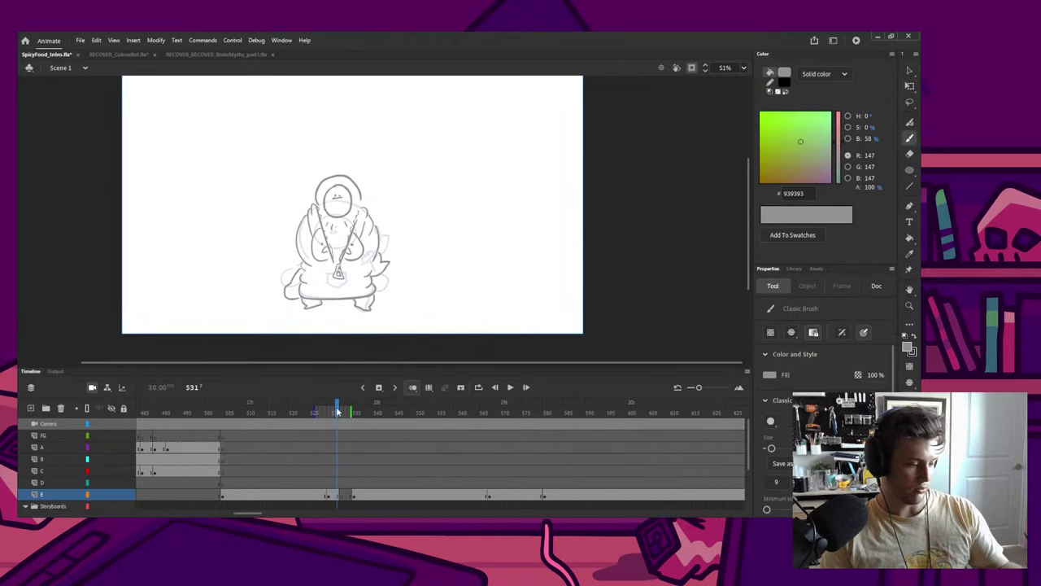
pyautogui.click(338, 412)
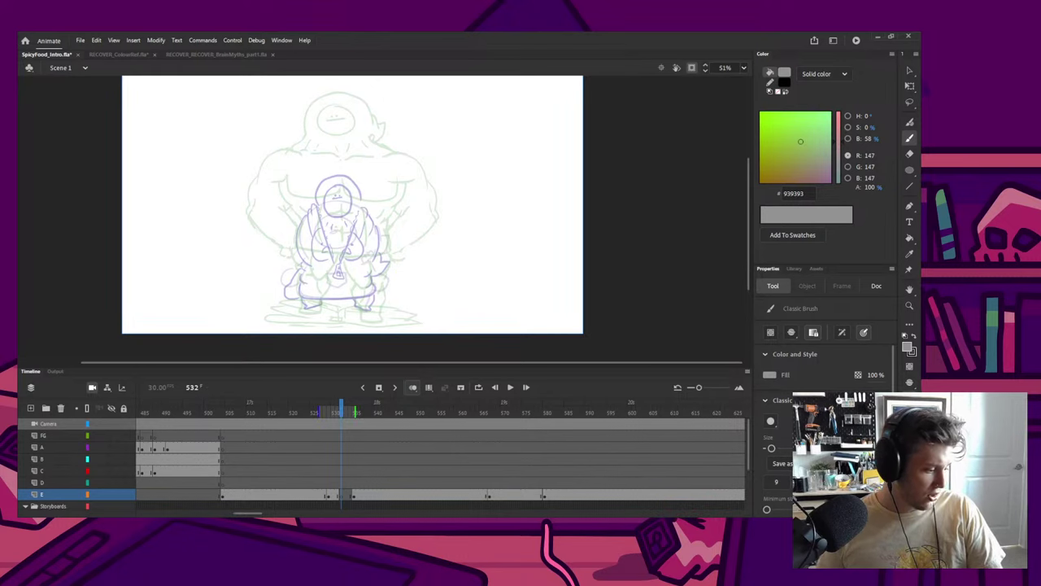
pyautogui.press('Return')
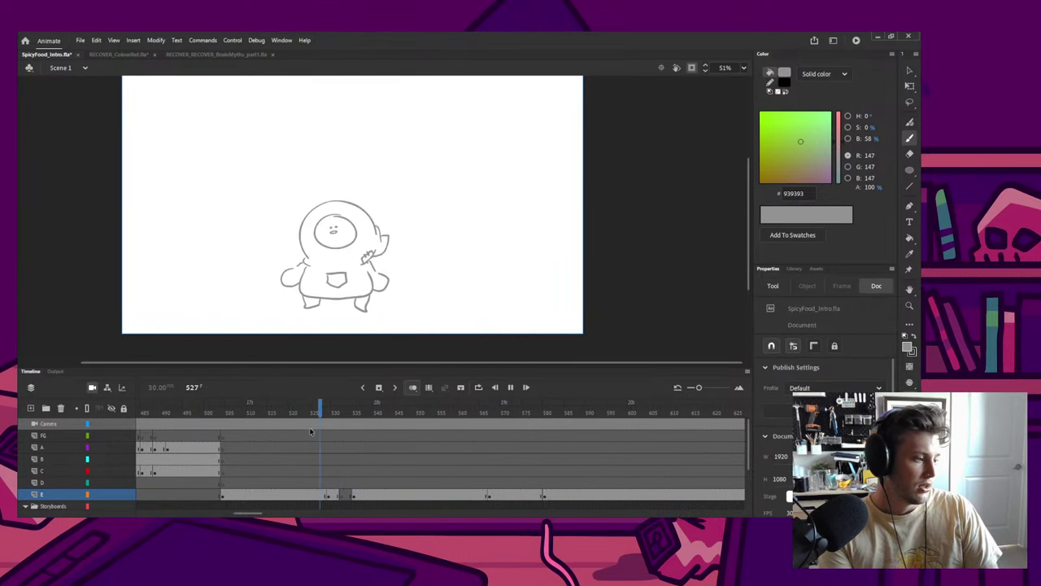
pyautogui.press('Return')
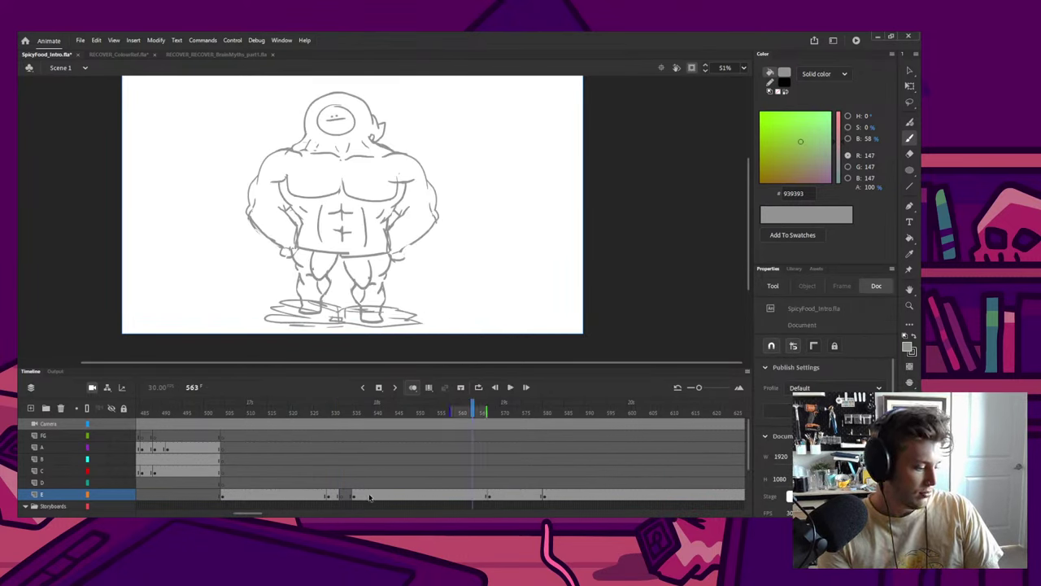
# Step: Add a keyframe at frame 538 and slightly adjust the height and width of the whole muscular character drawing on frame 535
pyautogui.click(355, 495)
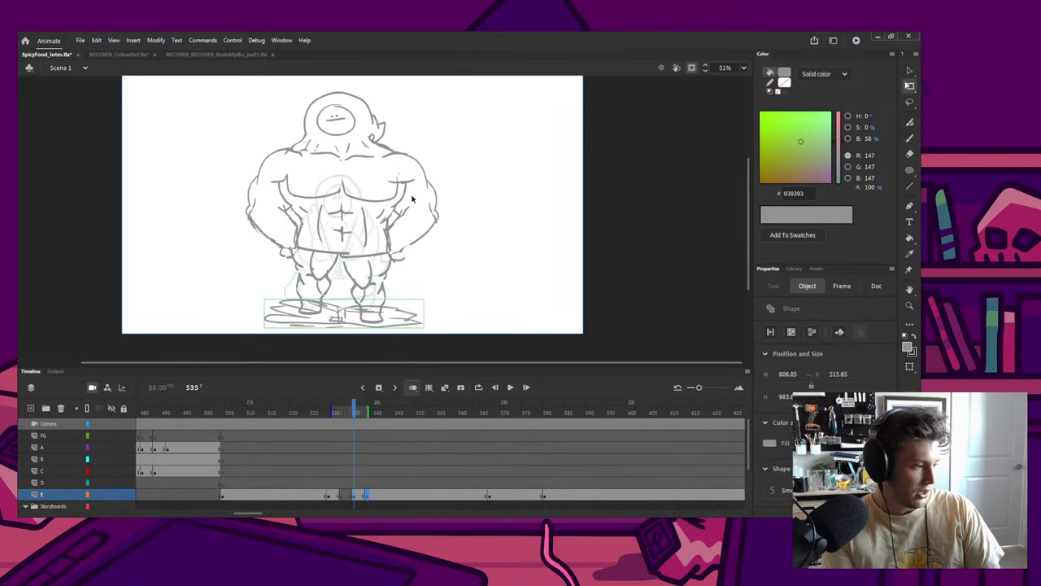
pyautogui.hotkey('ctrl', 'a')
pyautogui.keyDown('ctrl'); pyautogui.scroll(2, 350, 119); pyautogui.keyUp('ctrl')
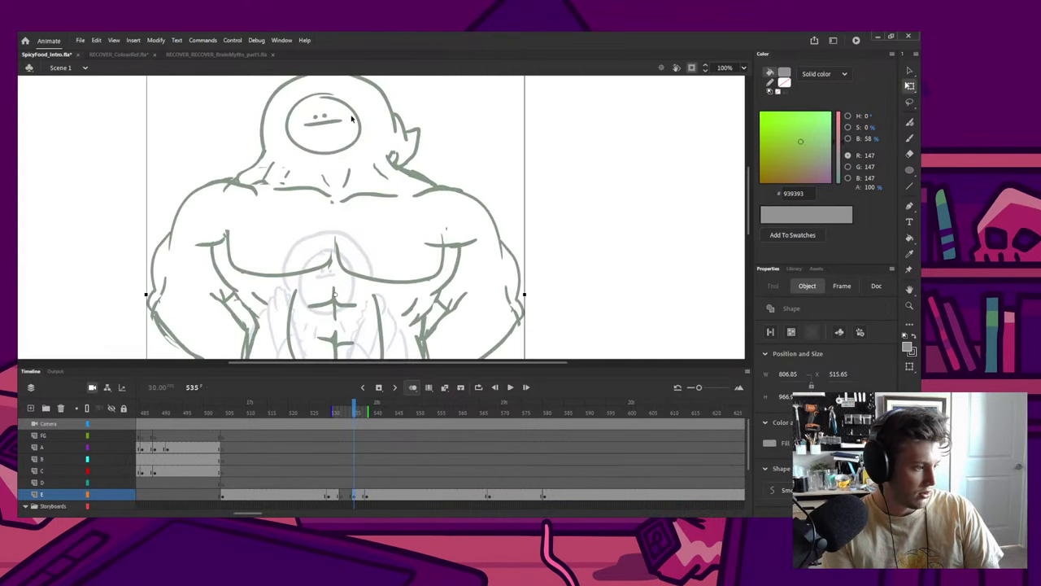
pyautogui.scroll(2, 337, 120)
pyautogui.moveTo(331, 120); pyautogui.dragTo(332, 117)
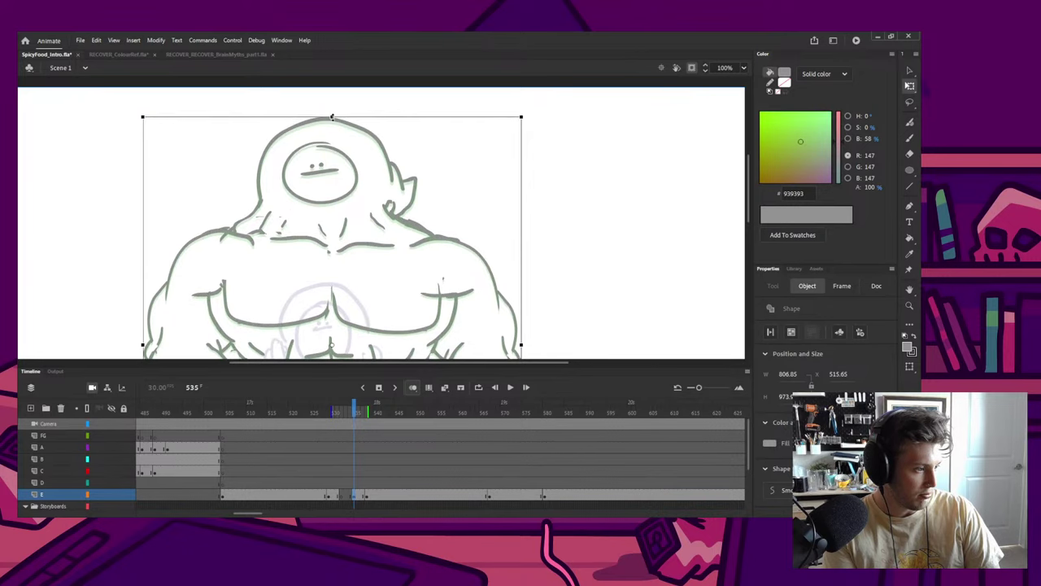
pyautogui.scroll(-1, 525, 336)
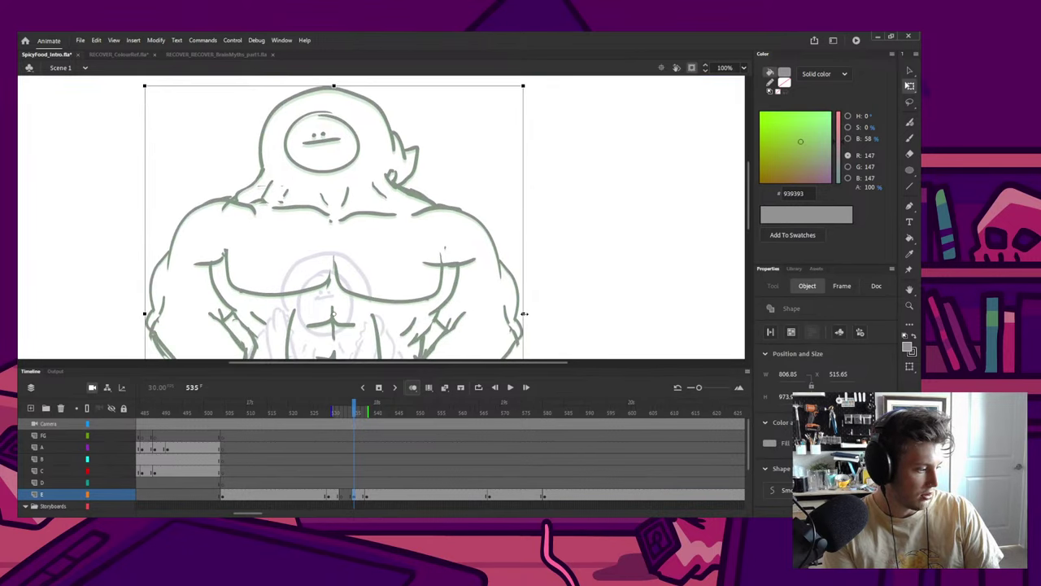
pyautogui.moveTo(525, 313); pyautogui.dragTo(522, 314)
pyautogui.click(541, 279)
# Step: Play back the suit-opening transition with the adjusted muscular pose
pyautogui.keyDown('ctrl'); pyautogui.scroll(-3, 522, 275); pyautogui.keyUp('ctrl')
pyautogui.moveTo(401, 323); pyautogui.dragTo(399, 252)
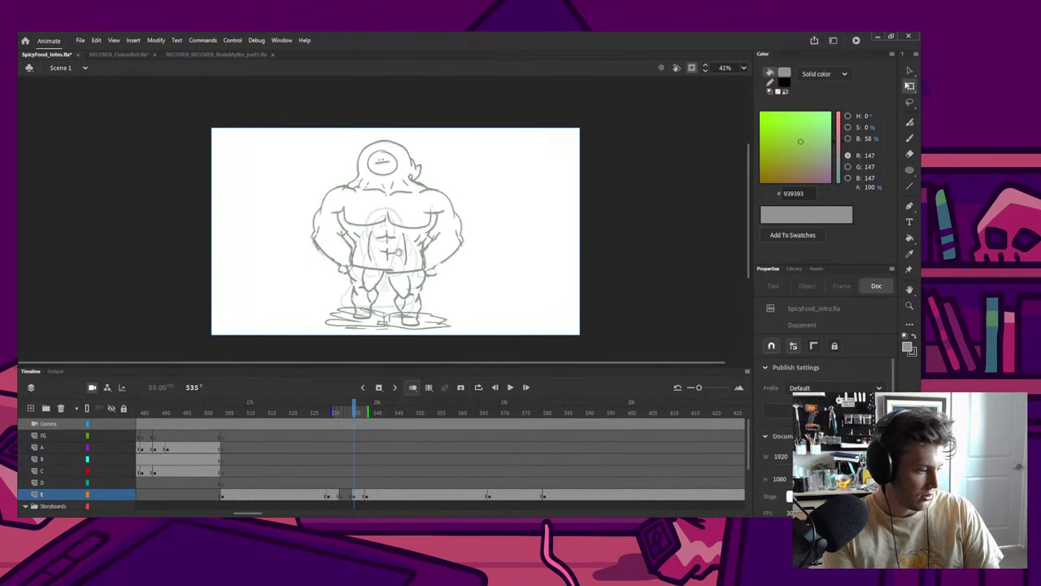
pyautogui.click(325, 420)
pyautogui.press('Return')
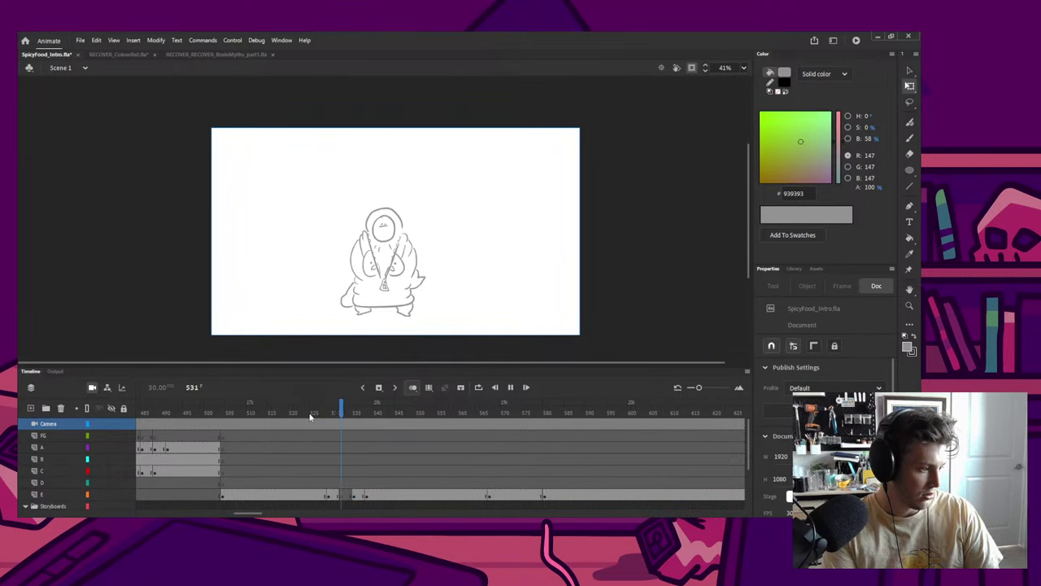
pyautogui.press('Return')
# Step: Move to frame 532 on layer E, sketch a small neck mark and try an arc for the in-between head
pyautogui.moveTo(325, 412)
pyautogui.mouseDown()
pyautogui.moveTo(354, 415)
pyautogui.moveTo(342, 415)
pyautogui.mouseUp()
pyautogui.press('b')
pyautogui.scroll(1, 417, 244)
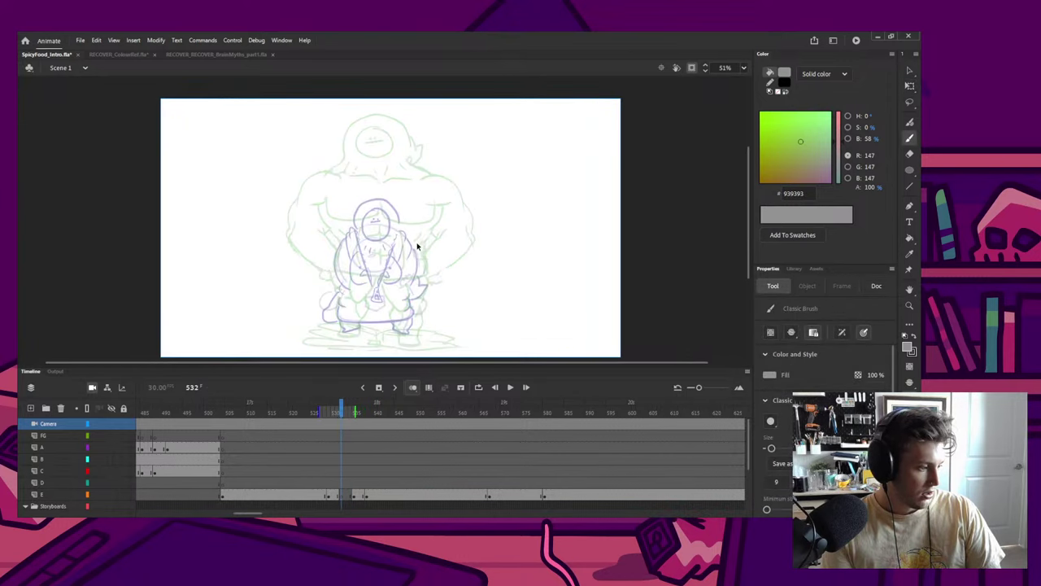
pyautogui.moveTo(418, 244); pyautogui.dragTo(404, 230)
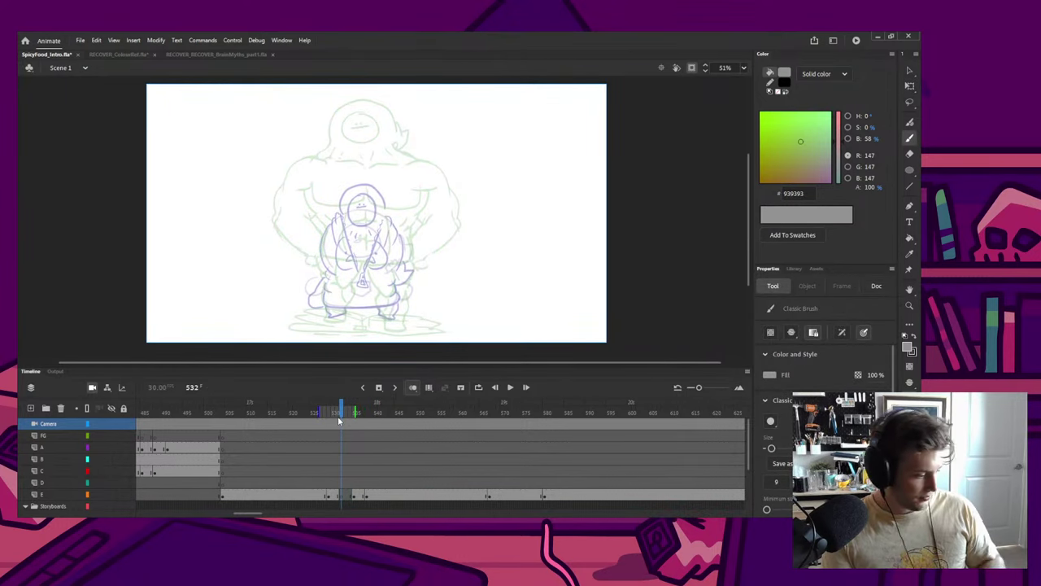
pyautogui.click(343, 494)
pyautogui.moveTo(345, 127)
pyautogui.mouseDown()
pyautogui.moveTo(358, 119)
pyautogui.moveTo(360, 171)
pyautogui.moveTo(336, 172)
pyautogui.moveTo(333, 129)
pyautogui.moveTo(392, 130)
pyautogui.moveTo(397, 157)
pyautogui.mouseUp()
pyautogui.hotkey('ctrl', 'z')
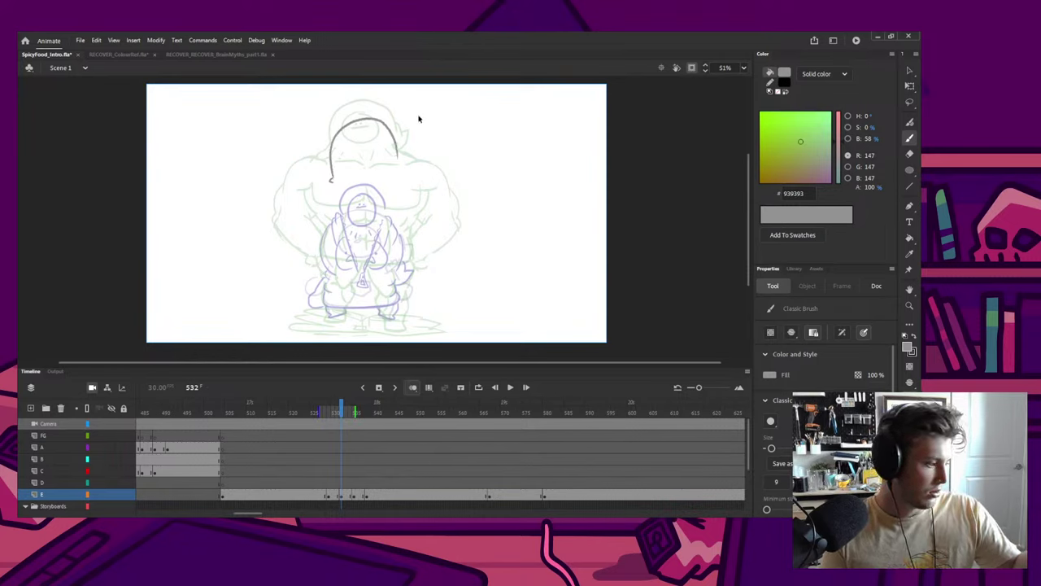
pyautogui.hotkey('ctrl', 'z')
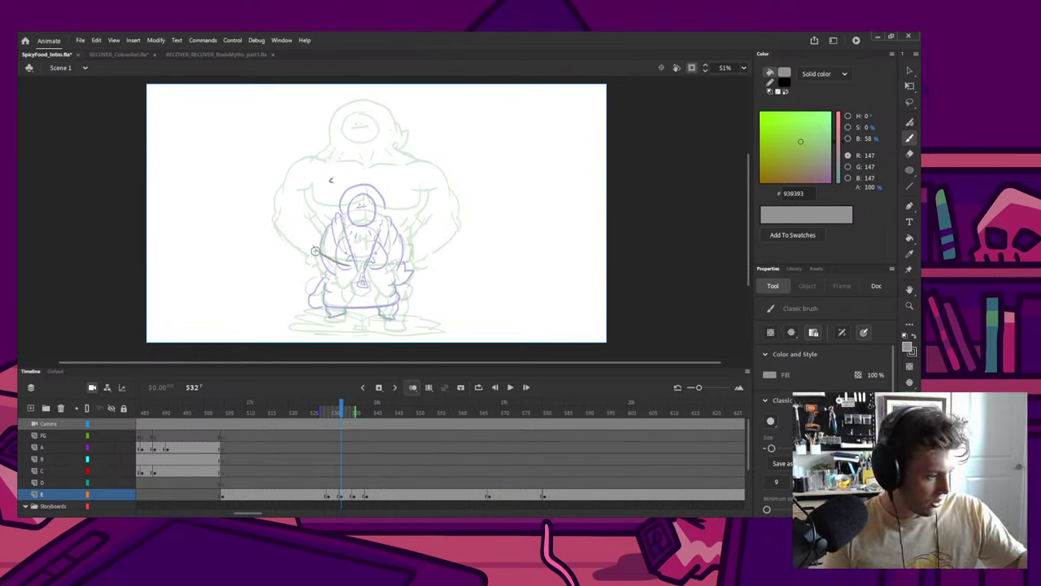
# Step: Sketch the first hand and sleeve folds of the pulled-down suit on frame 532 and nudge them downward
pyautogui.moveTo(310, 247)
pyautogui.mouseDown()
pyautogui.moveTo(344, 268)
pyautogui.moveTo(315, 259)
pyautogui.moveTo(341, 273)
pyautogui.moveTo(318, 271)
pyautogui.moveTo(354, 281)
pyautogui.mouseUp()
pyautogui.press('q')
pyautogui.press('v')
pyautogui.hotkey('shift', 'Down')
pyautogui.hotkey('shift', 'Down')
pyautogui.press('b')
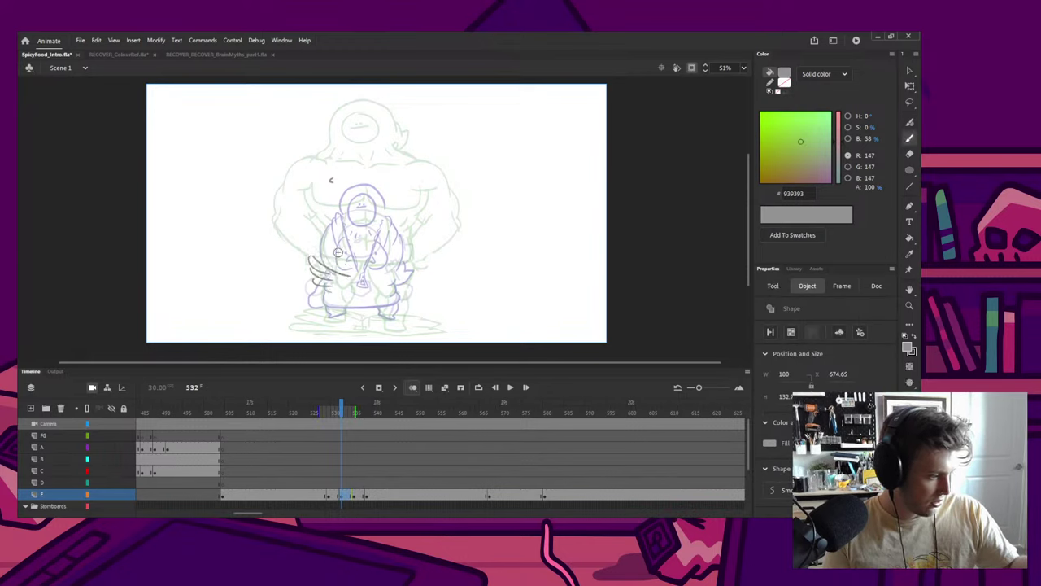
# Step: Sketch the rest of the lowered suit on frame 532, with its opposite sleeve, open zipper, bunched hem and feet
pyautogui.hotkey('ctrl', 'shift', 'a')
pyautogui.moveTo(315, 282)
pyautogui.mouseDown()
pyautogui.moveTo(304, 310)
pyautogui.moveTo(337, 300)
pyautogui.moveTo(349, 310)
pyautogui.mouseUp()
pyautogui.hotkey('ctrl', 'z')
pyautogui.hotkey('ctrl', 'z')
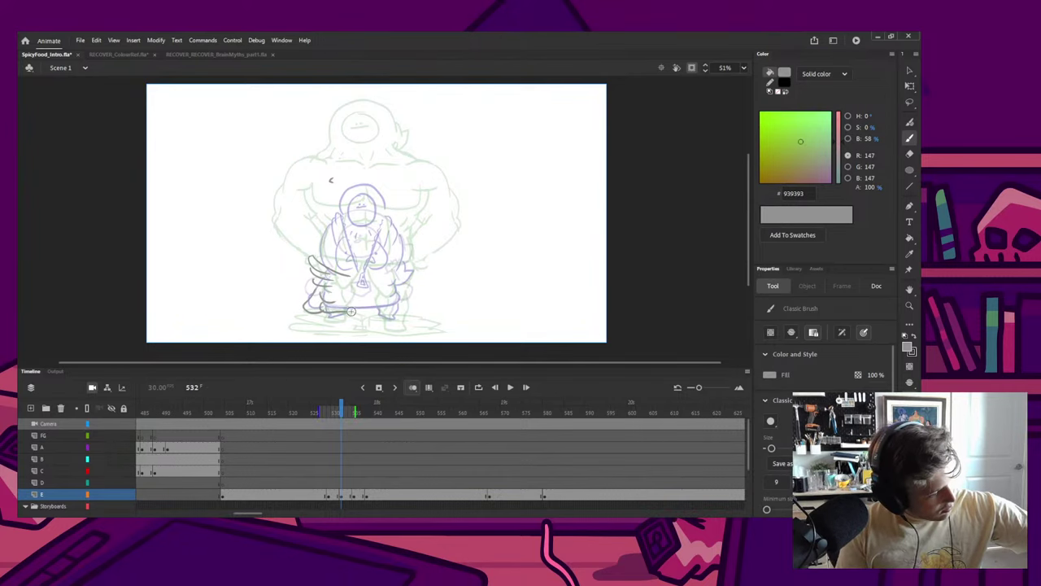
pyautogui.moveTo(319, 261)
pyautogui.mouseDown()
pyautogui.moveTo(358, 301)
pyautogui.moveTo(400, 260)
pyautogui.moveTo(391, 277)
pyautogui.moveTo(418, 294)
pyautogui.mouseUp()
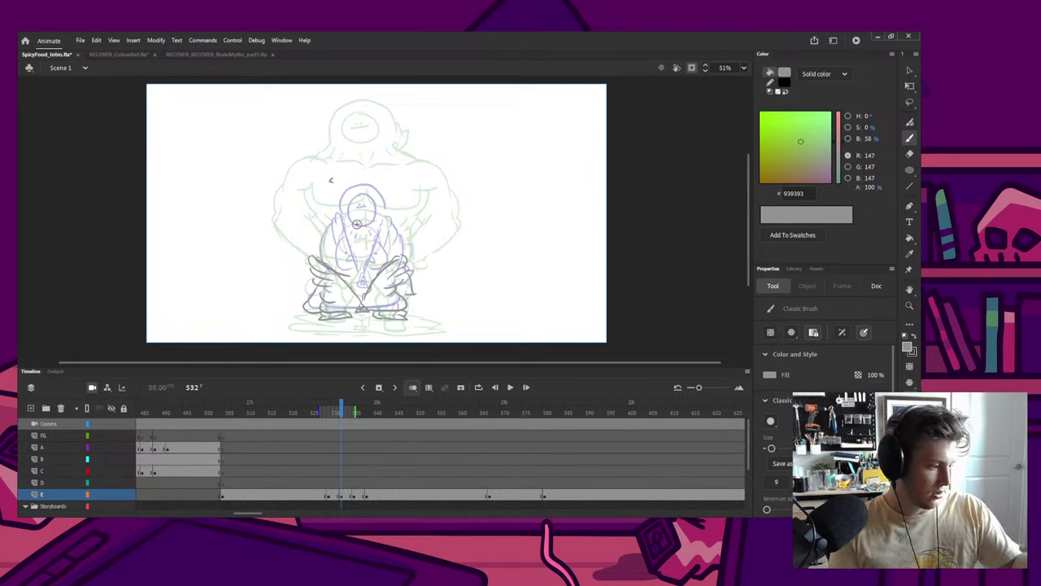
# Step: Sketch the bent arms and shoulder lines rising out of the lowered suit, and join the small neck mark to the shoulder
pyautogui.moveTo(307, 259); pyautogui.dragTo(301, 231)
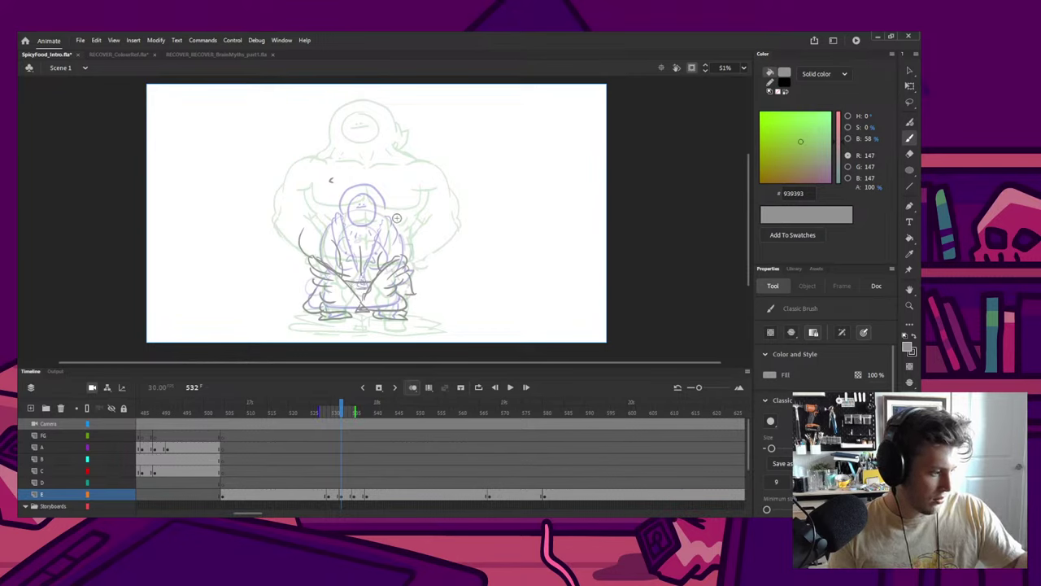
pyautogui.moveTo(397, 218); pyautogui.dragTo(413, 249)
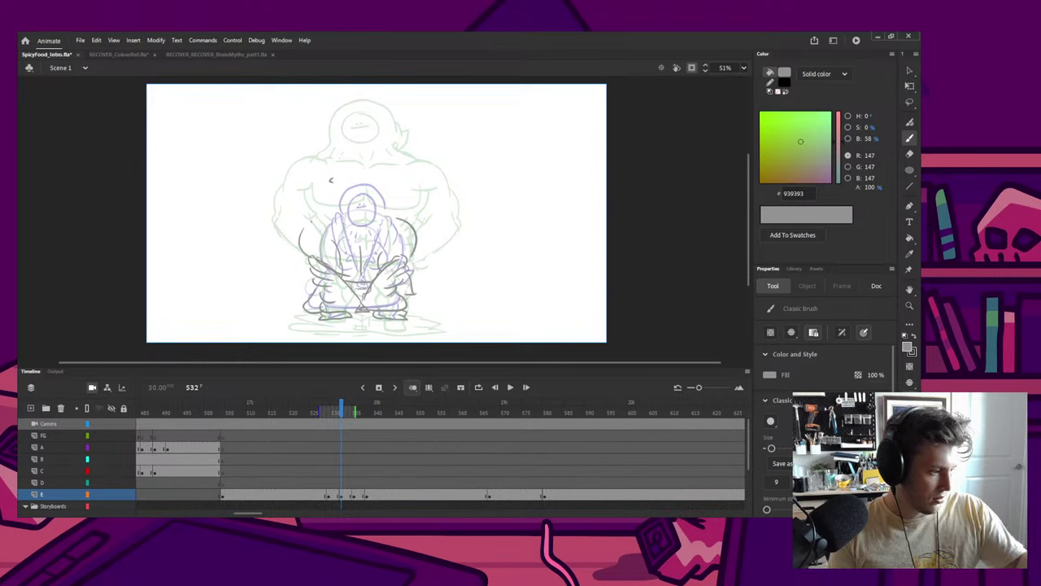
pyautogui.moveTo(312, 220)
pyautogui.mouseDown()
pyautogui.moveTo(322, 196)
pyautogui.moveTo(334, 201)
pyautogui.mouseUp()
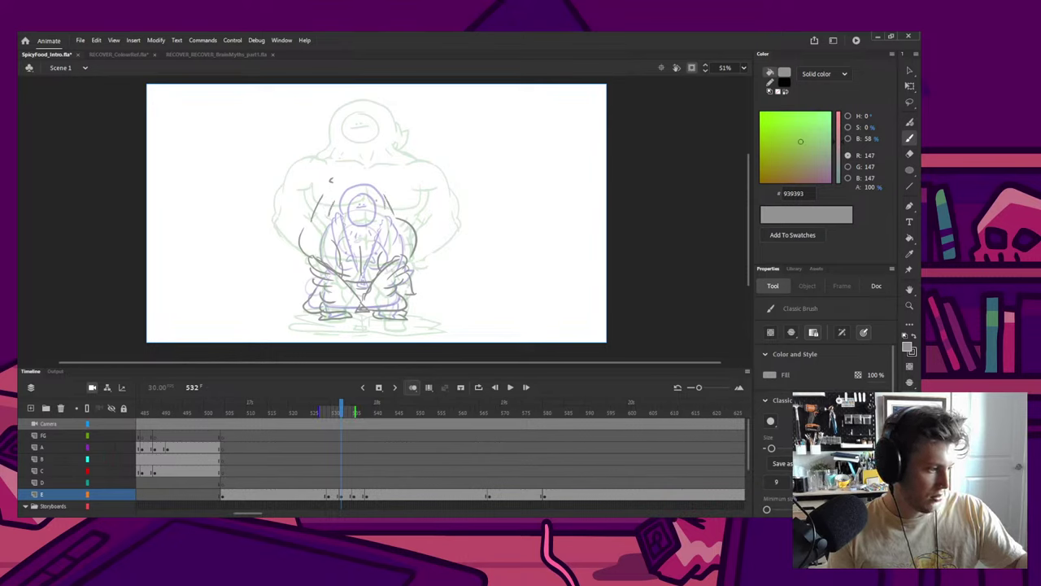
pyautogui.press('v')
pyautogui.press('b')
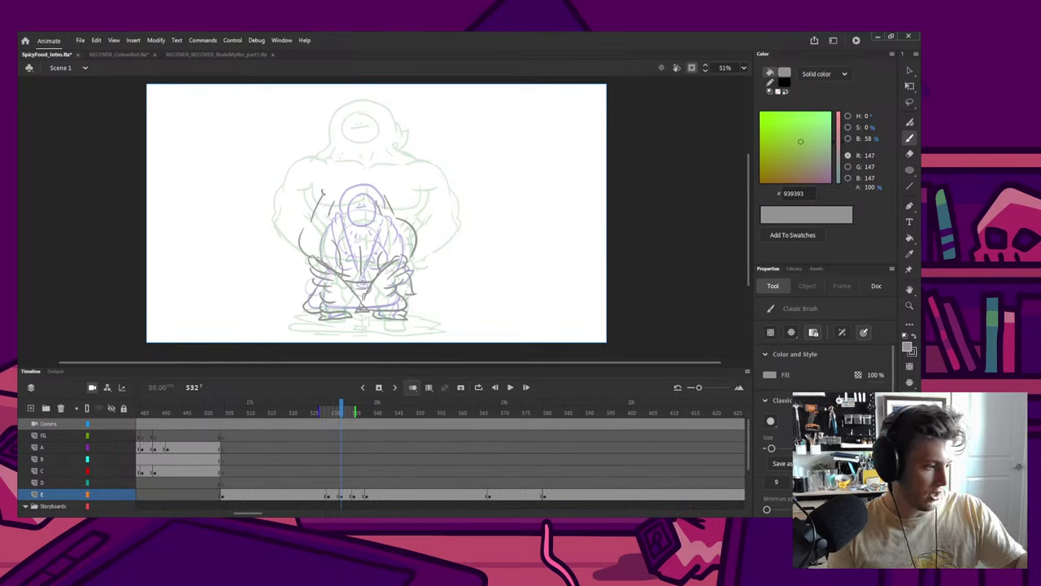
# Step: Sketch the in-between character's rounded head above the shoulders, with its face opening, gritted mouth and head tuft
pyautogui.moveTo(324, 185)
pyautogui.mouseDown()
pyautogui.moveTo(350, 143)
pyautogui.moveTo(393, 169)
pyautogui.mouseUp()
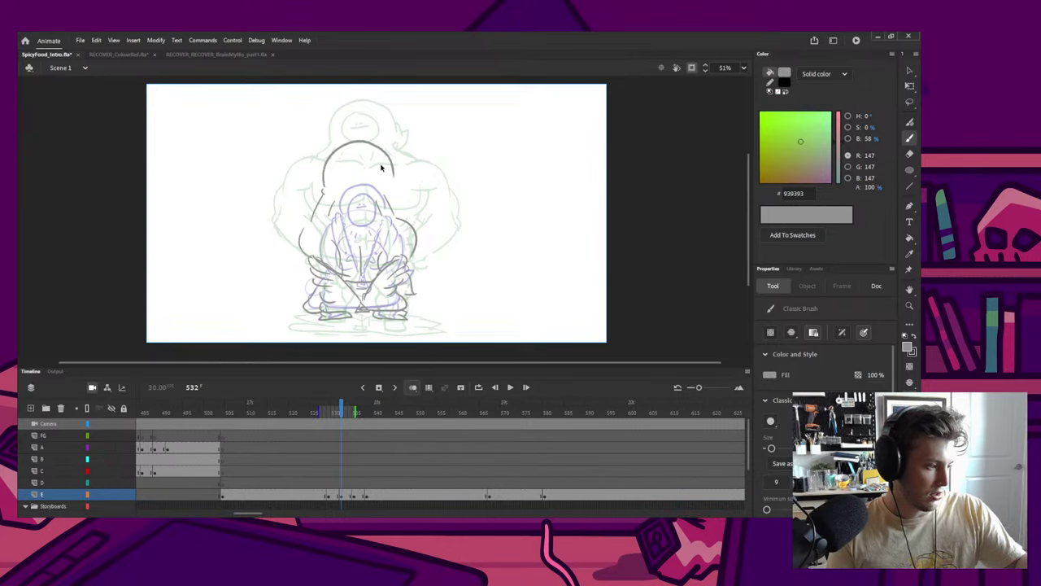
pyautogui.hotkey('ctrl', 'z')
pyautogui.moveTo(325, 192)
pyautogui.mouseDown()
pyautogui.moveTo(343, 148)
pyautogui.moveTo(371, 145)
pyautogui.moveTo(401, 208)
pyautogui.mouseUp()
pyautogui.moveTo(356, 150)
pyautogui.mouseDown()
pyautogui.moveTo(341, 156)
pyautogui.moveTo(374, 158)
pyautogui.moveTo(339, 163)
pyautogui.moveTo(366, 153)
pyautogui.moveTo(348, 149)
pyautogui.moveTo(364, 161)
pyautogui.moveTo(354, 162)
pyautogui.mouseUp()
pyautogui.hotkey('ctrl', 'z')
pyautogui.hotkey('ctrl', 'z')
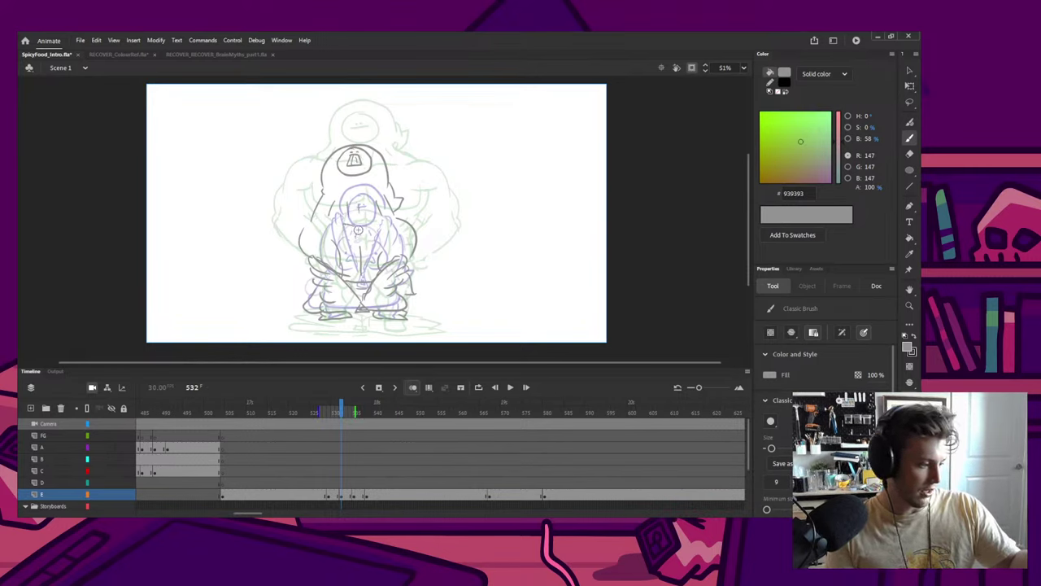
# Step: Play back the transformation with the new in-between pose on frame 532
pyautogui.click(295, 413)
pyautogui.press('Return')
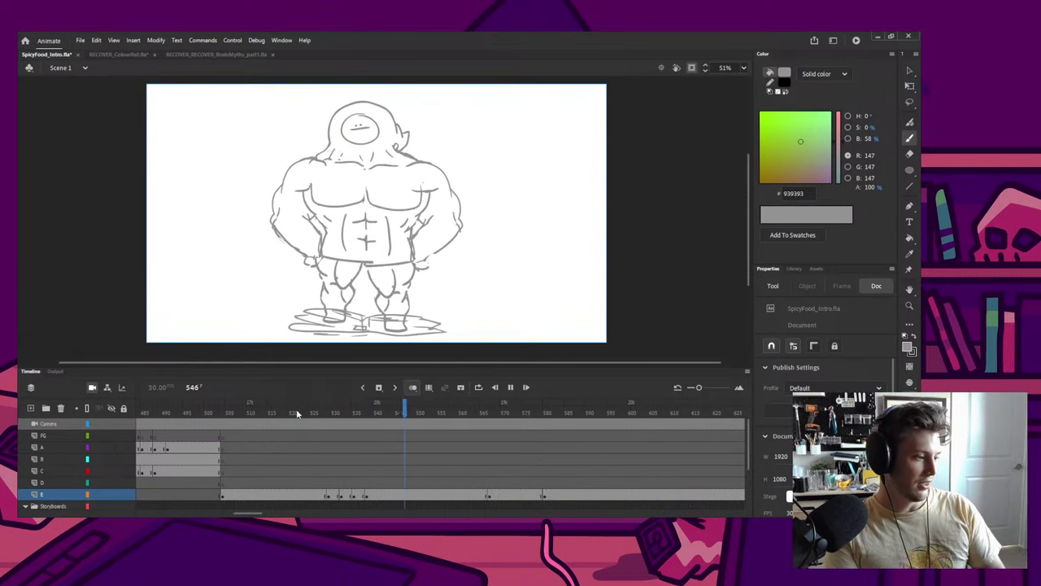
pyautogui.click(297, 414)
pyautogui.press('Return')
# Step: Insert a blank keyframe at frame 525 on layer E and step to frame 527 with onion skinning on
pyautogui.moveTo(300, 413)
pyautogui.mouseDown()
pyautogui.moveTo(334, 414)
pyautogui.moveTo(317, 417)
pyautogui.mouseUp()
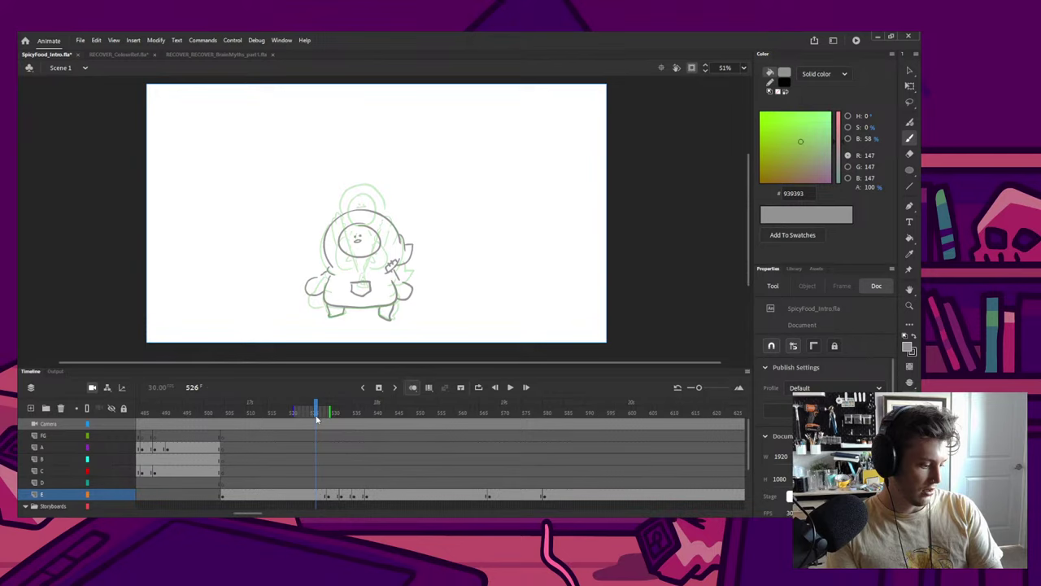
pyautogui.press('b')
pyautogui.click(310, 493)
pyautogui.press('F7')
pyautogui.press('v')
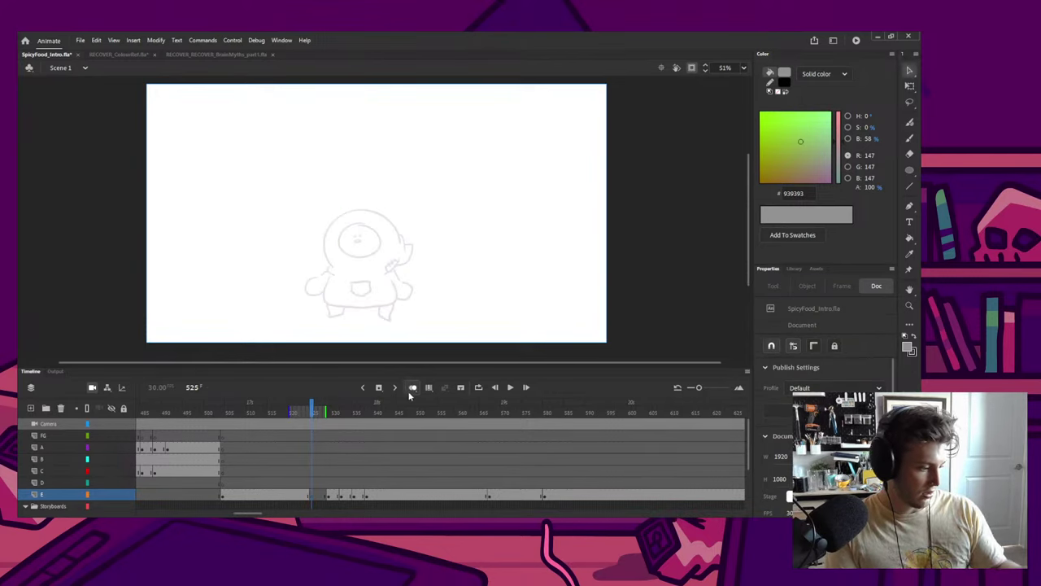
pyautogui.click(413, 387)
pyautogui.press('.')
pyautogui.press('.')
pyautogui.click(414, 388)
pyautogui.press('b')
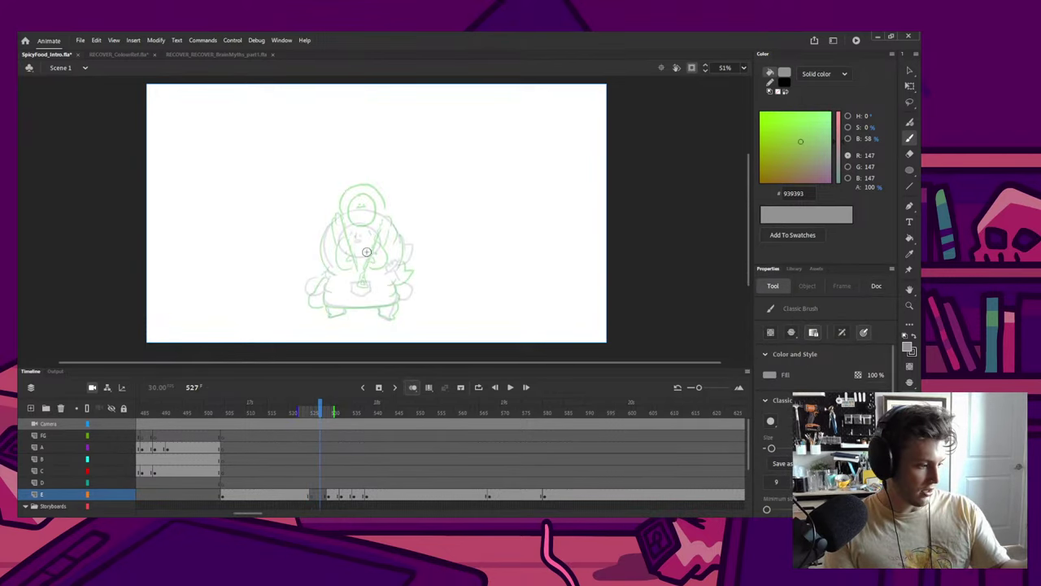
# Step: Sketch the squashed small character's arms, wide head, face opening and head tuft as an anticipation pose
pyautogui.moveTo(313, 274)
pyautogui.mouseDown()
pyautogui.moveTo(315, 292)
pyautogui.moveTo(335, 290)
pyautogui.moveTo(327, 277)
pyautogui.mouseUp()
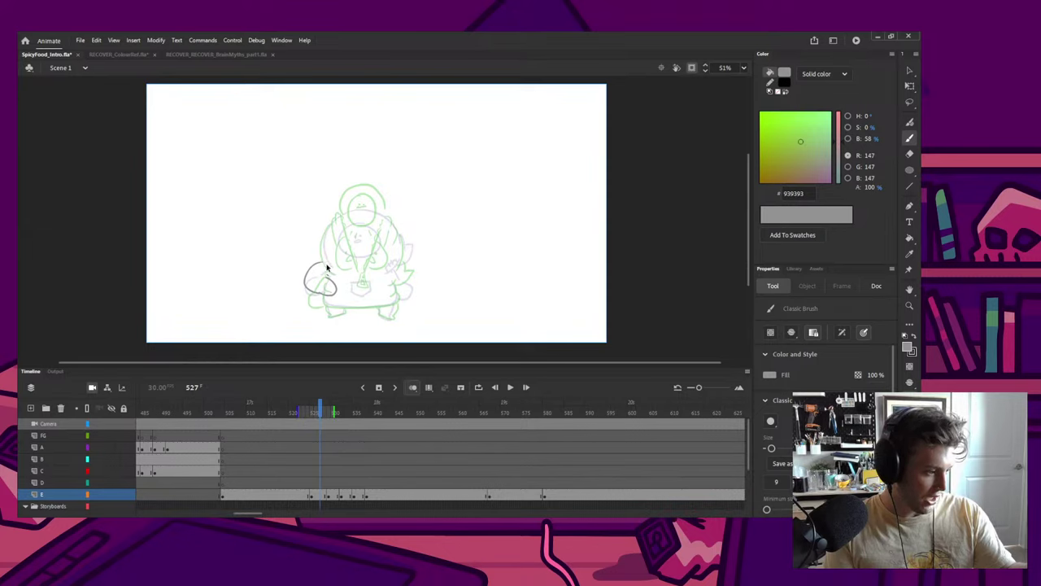
pyautogui.moveTo(323, 265)
pyautogui.mouseDown()
pyautogui.moveTo(325, 231)
pyautogui.moveTo(366, 216)
pyautogui.moveTo(402, 229)
pyautogui.moveTo(417, 248)
pyautogui.moveTo(389, 285)
pyautogui.moveTo(364, 295)
pyautogui.moveTo(390, 299)
pyautogui.moveTo(400, 271)
pyautogui.moveTo(390, 281)
pyautogui.moveTo(360, 238)
pyautogui.moveTo(358, 272)
pyautogui.moveTo(345, 245)
pyautogui.moveTo(336, 249)
pyautogui.moveTo(349, 230)
pyautogui.moveTo(337, 254)
pyautogui.moveTo(346, 235)
pyautogui.moveTo(381, 258)
pyautogui.moveTo(352, 242)
pyautogui.moveTo(361, 245)
pyautogui.mouseUp()
pyautogui.hotkey('ctrl', 'z')
pyautogui.hotkey('ctrl', 'z')
pyautogui.hotkey('ctrl', 'z')
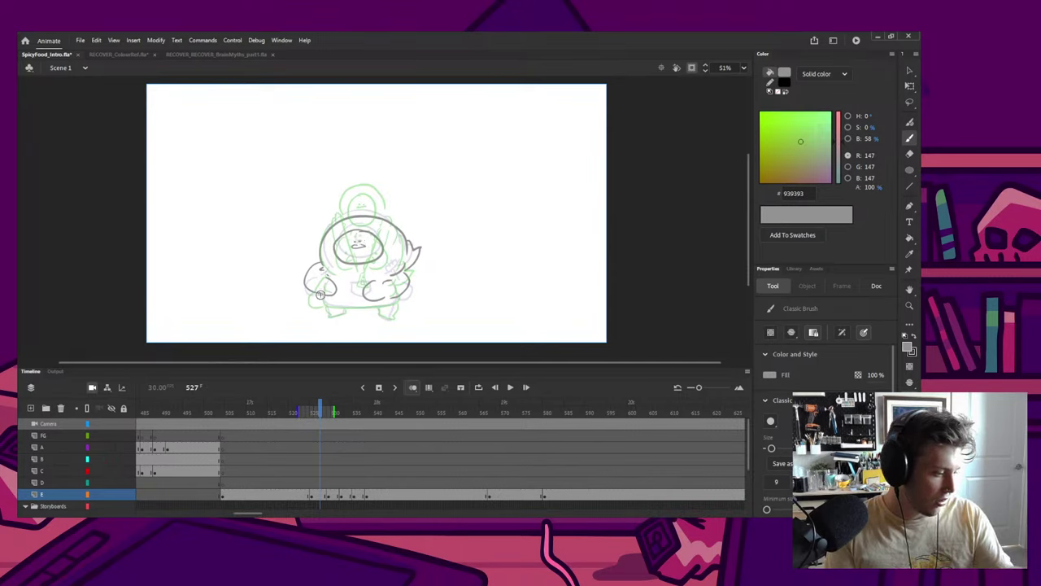
# Step: Complete the squashed pose with a wide suit hem, short feet and the front pocket
pyautogui.moveTo(323, 305); pyautogui.dragTo(406, 305)
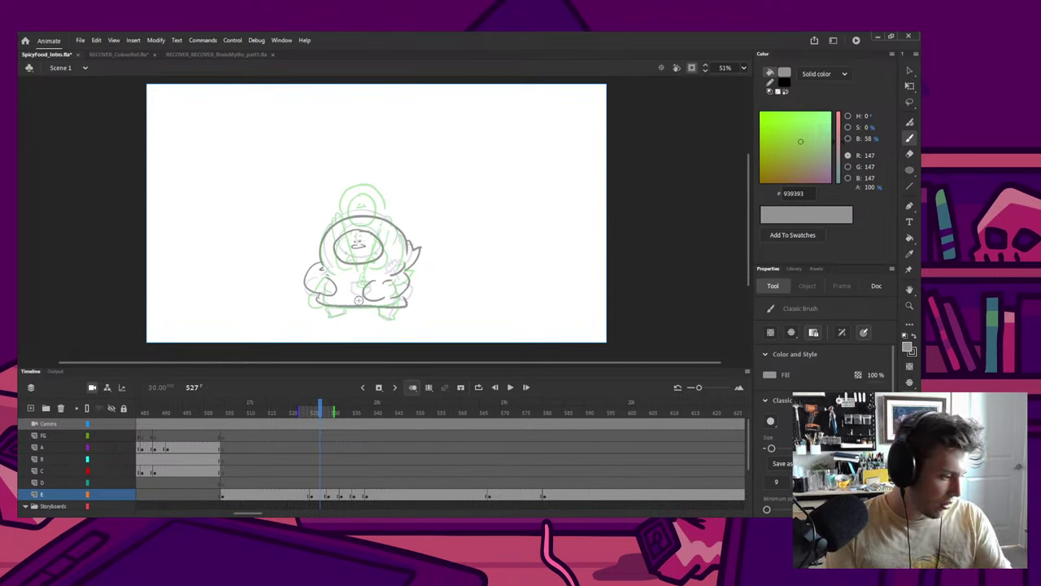
pyautogui.moveTo(321, 307)
pyautogui.mouseDown()
pyautogui.moveTo(396, 319)
pyautogui.moveTo(403, 307)
pyautogui.mouseUp()
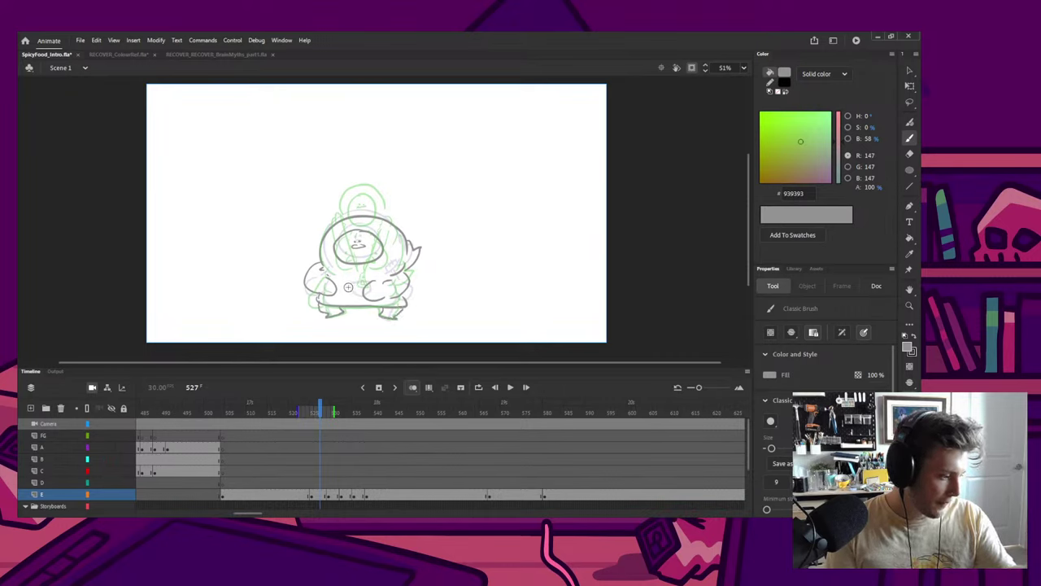
pyautogui.moveTo(346, 287); pyautogui.dragTo(365, 285)
# Step: Play back the transition from the small character through the new squashed pose
pyautogui.moveTo(320, 409); pyautogui.dragTo(309, 409)
pyautogui.press('Return')
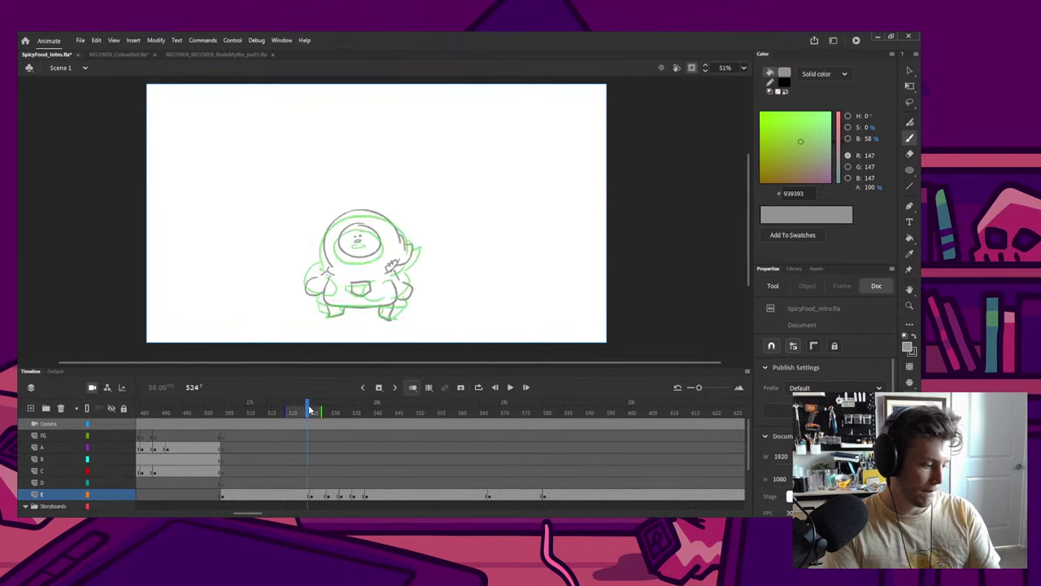
pyautogui.press('Return')
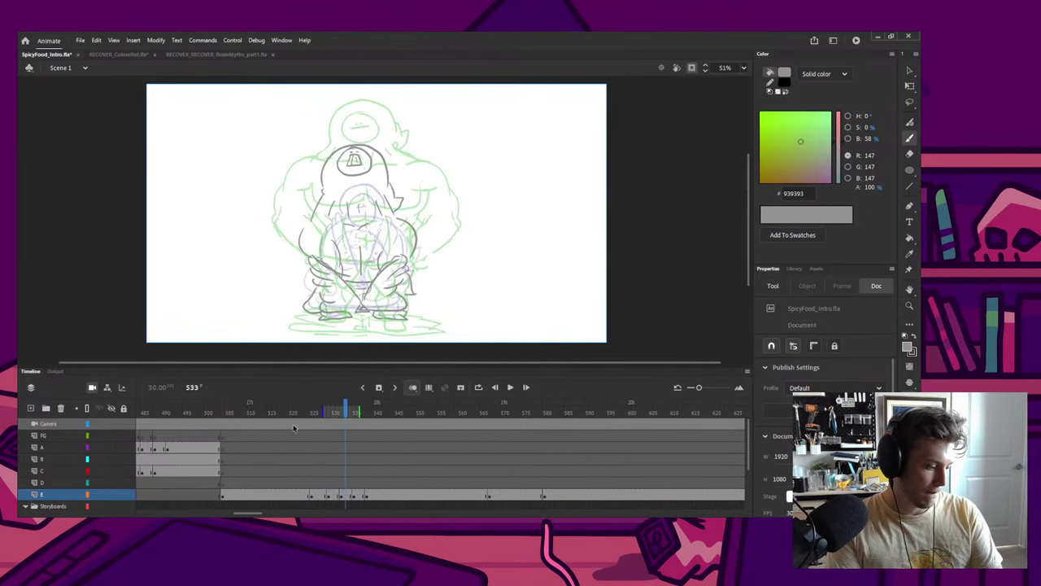
# Step: Stretch the suit-opening drawing at frame 530 on layer E slightly taller
pyautogui.moveTo(295, 411); pyautogui.dragTo(333, 417)
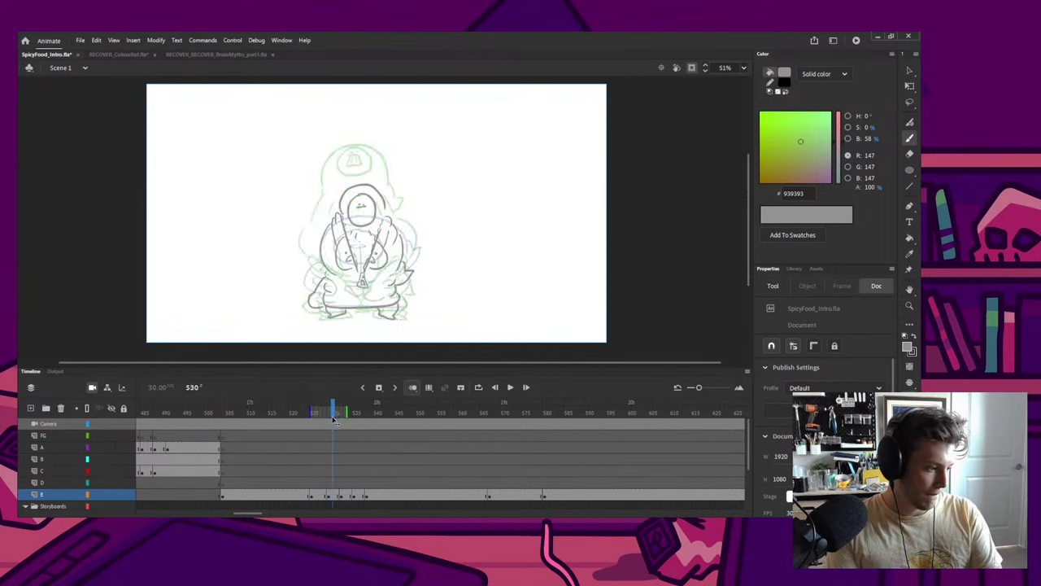
pyautogui.click(333, 494)
pyautogui.press('q')
pyautogui.moveTo(361, 184); pyautogui.dragTo(361, 178)
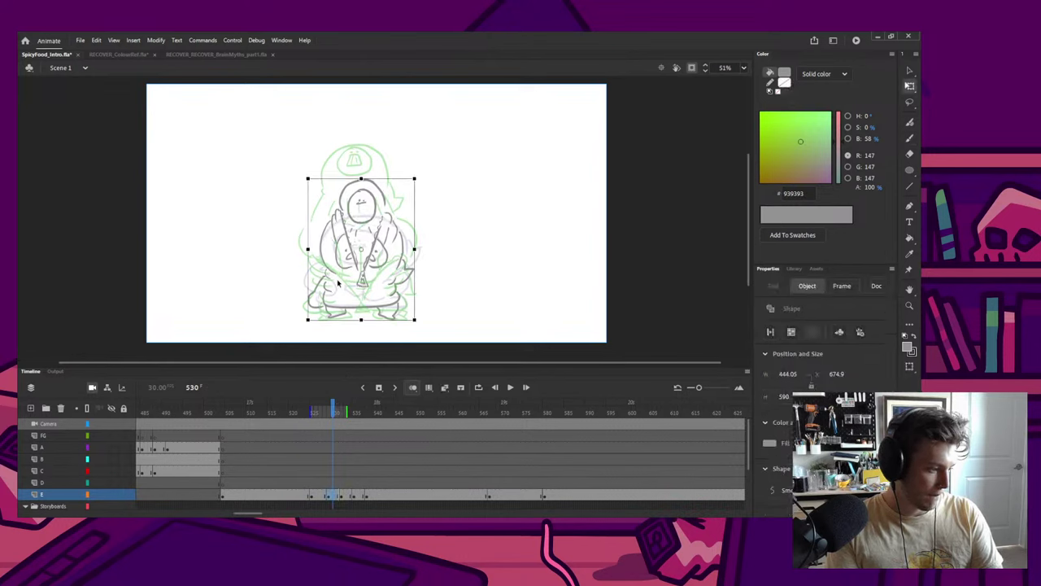
# Step: Widen and flatten the crumpled suit group beneath the muscular character's feet at frame 536
pyautogui.click(346, 412)
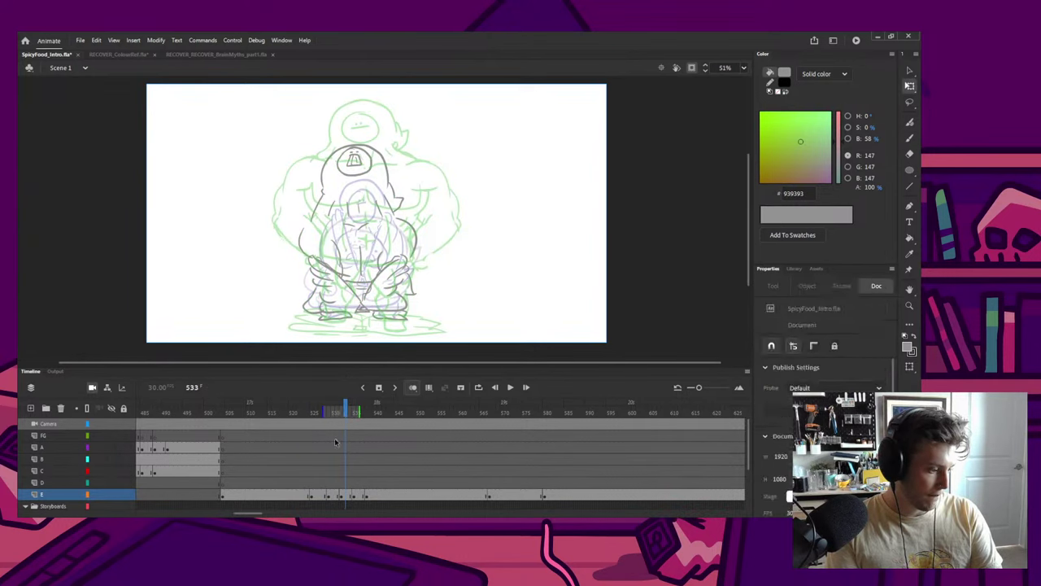
pyautogui.click(347, 494)
pyautogui.moveTo(347, 415); pyautogui.dragTo(359, 412)
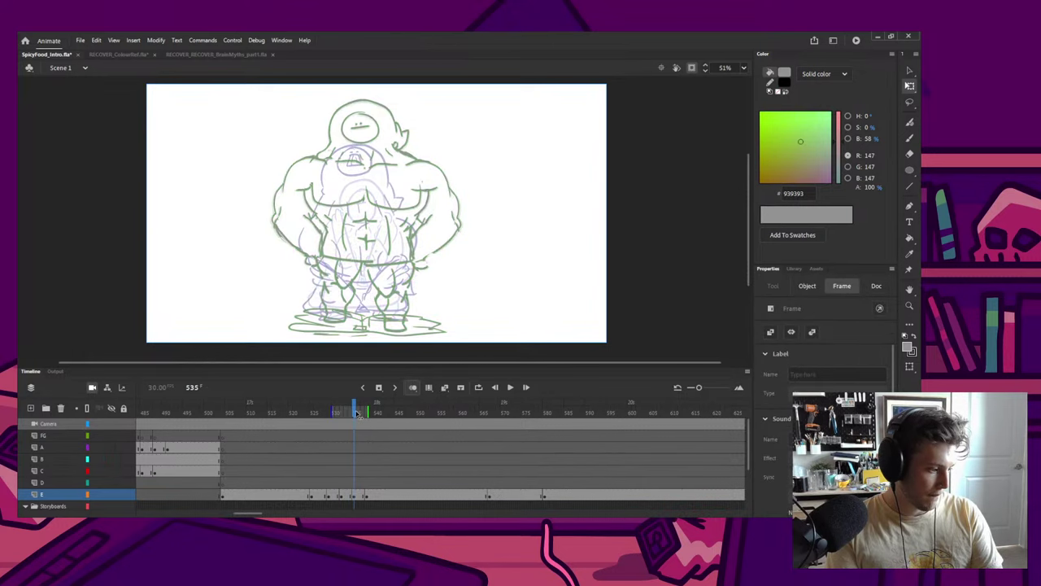
pyautogui.click(367, 326)
pyautogui.moveTo(446, 323); pyautogui.dragTo(452, 323)
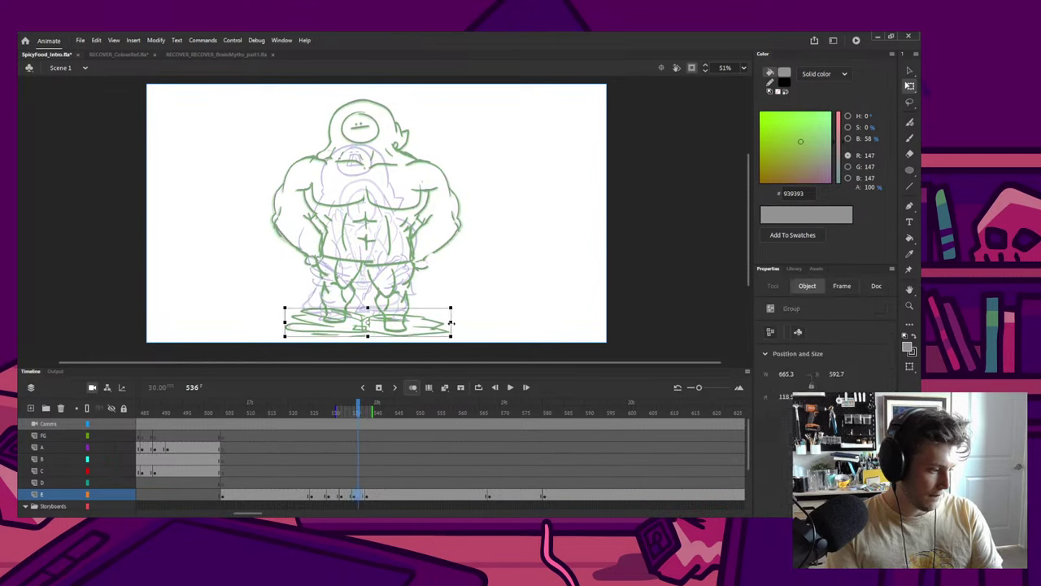
pyautogui.moveTo(368, 308); pyautogui.dragTo(367, 312)
# Step: Play back the transformation and continue through to the following large face drawing
pyautogui.click(299, 411)
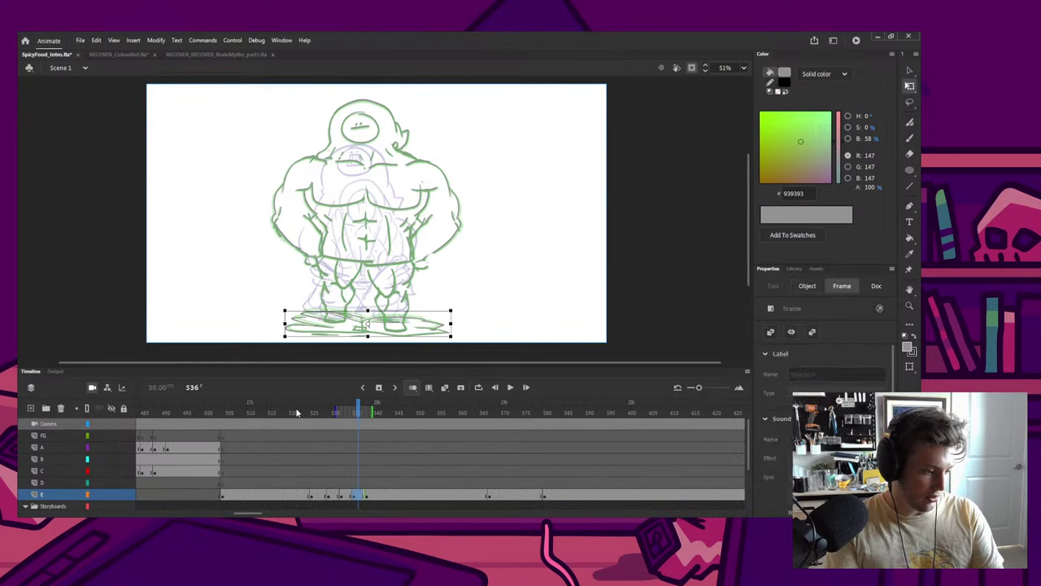
pyautogui.press('Return')
pyautogui.press('Return')
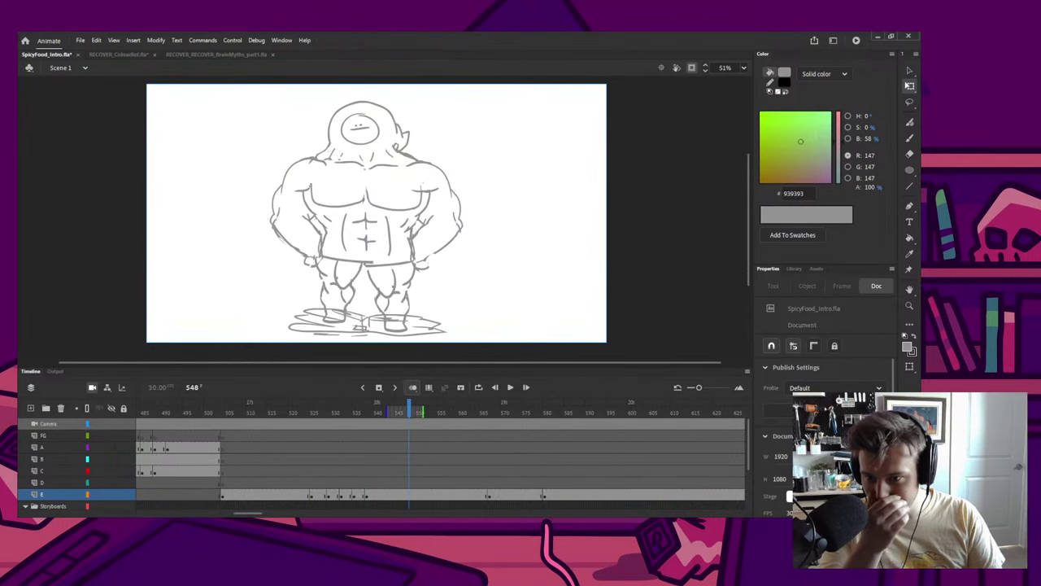
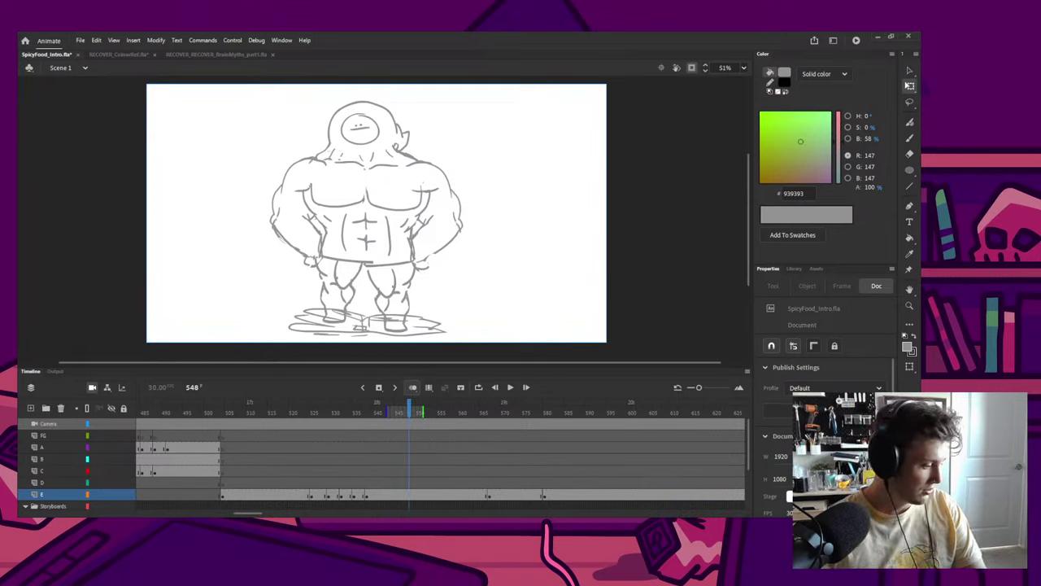
pyautogui.press('Return')
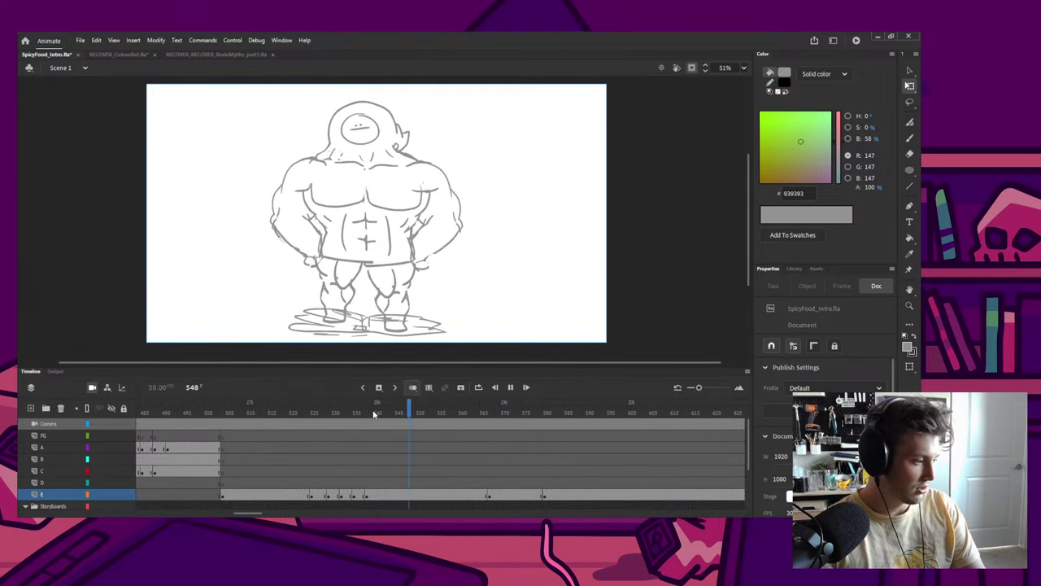
pyautogui.press('Return')
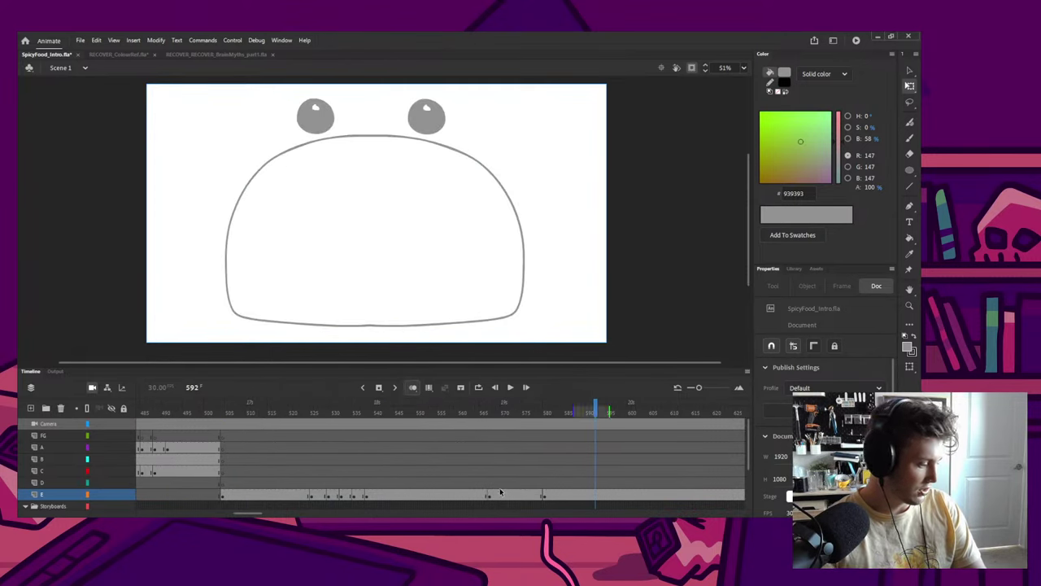
# Step: Clear the keyframe at frame 567 on layer E and play back the shortened sequence of poses
pyautogui.click(487, 496)
pyautogui.click(490, 496)
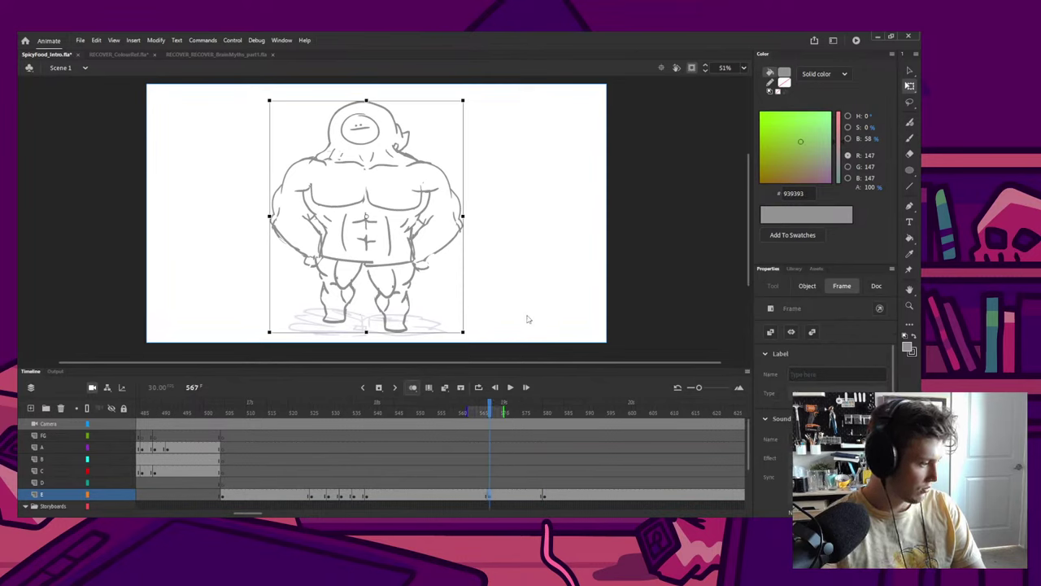
pyautogui.hotkey('shift', 'F6')
pyautogui.press('Return')
pyautogui.press('Return')
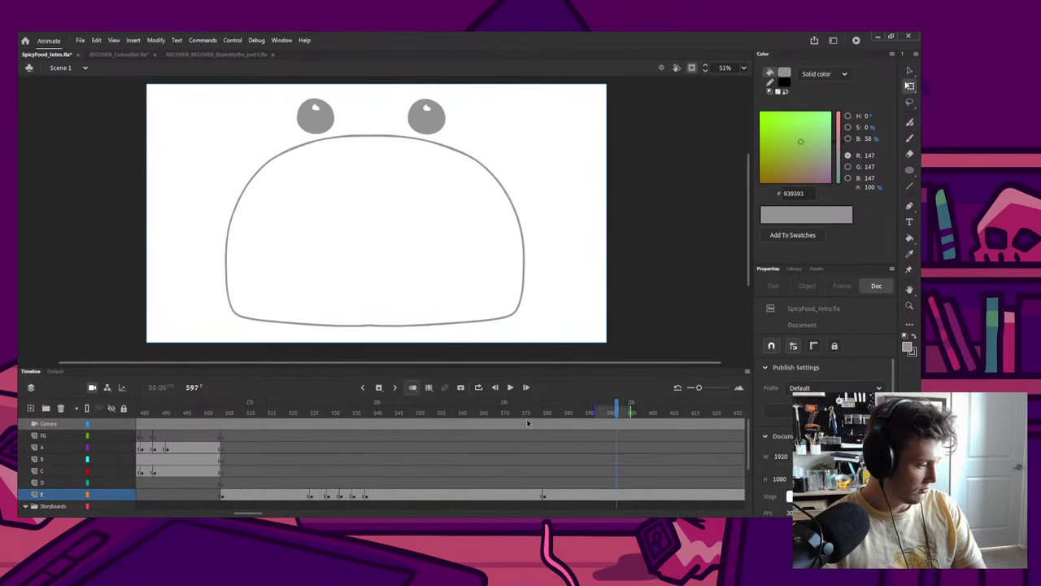
# Step: Try a push-in before the large face drawing by adding keyframes from frame 577 on layer E and enlarging and lowering the muscular character
pyautogui.click(528, 410)
pyautogui.click(534, 494)
pyautogui.press('F6')
pyautogui.moveTo(463, 333); pyautogui.dragTo(591, 492)
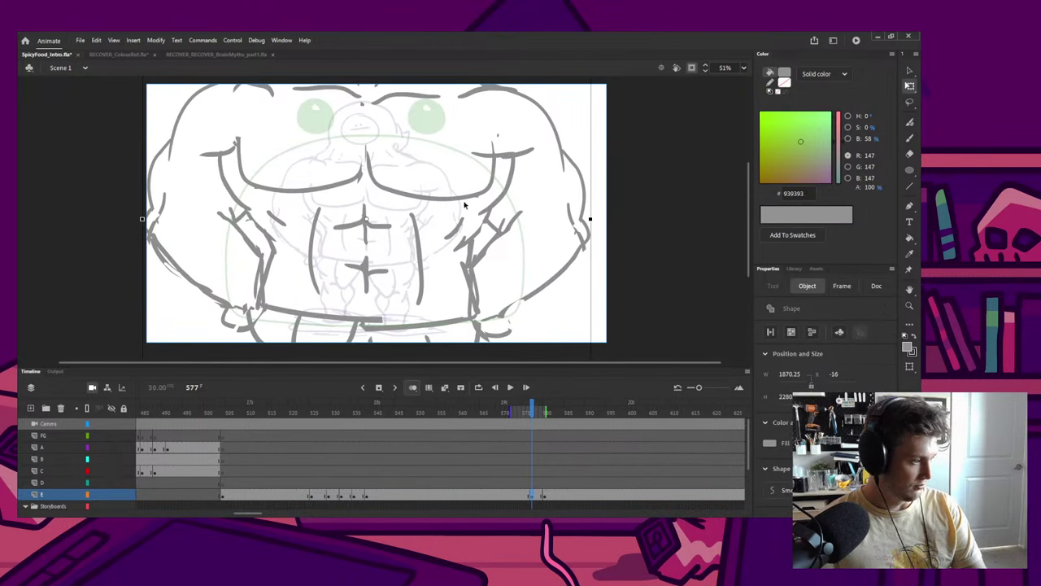
pyautogui.moveTo(467, 205); pyautogui.dragTo(471, 347)
pyautogui.click(552, 496)
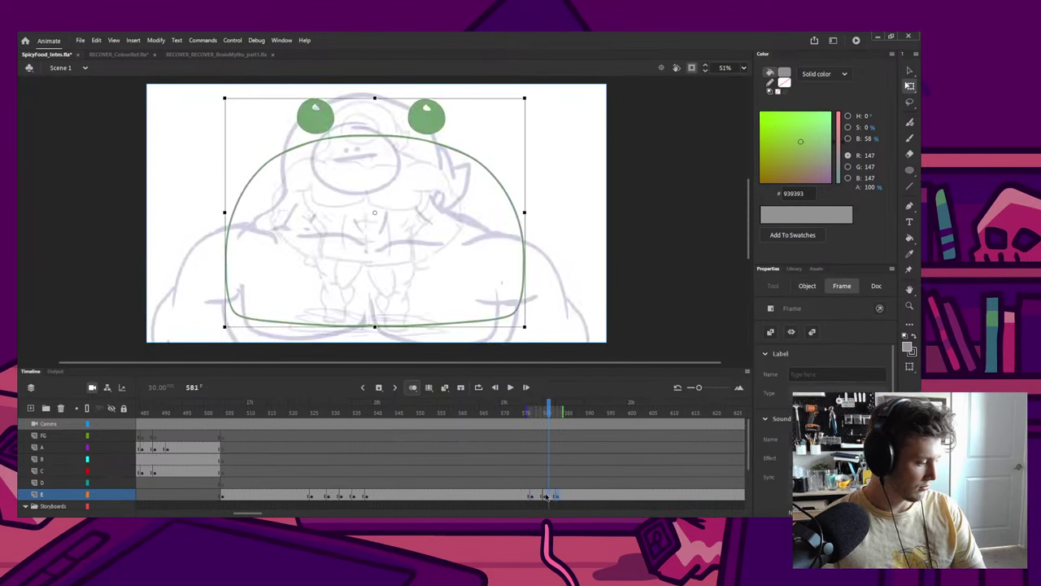
pyautogui.scroll(-1, 513, 310)
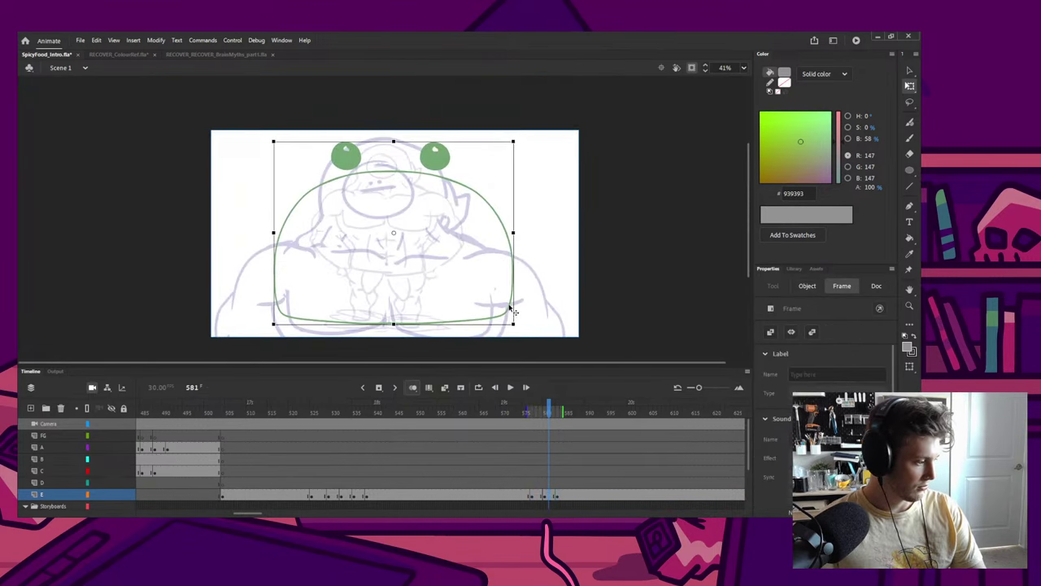
# Step: Play back the transformation to review the enlarged muscular poses leading into the large face drawing
pyautogui.click(510, 388)
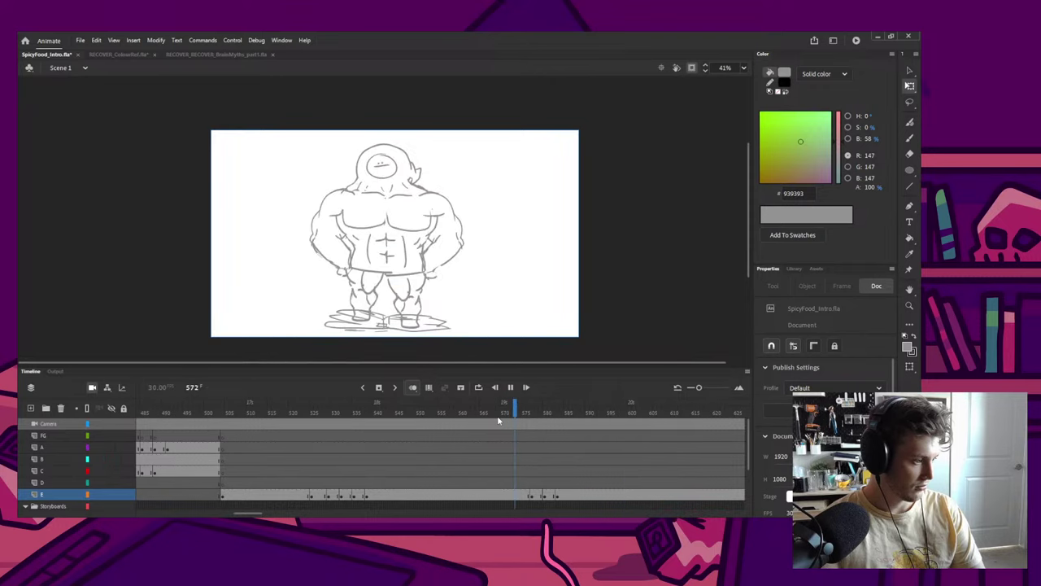
pyautogui.click(498, 416)
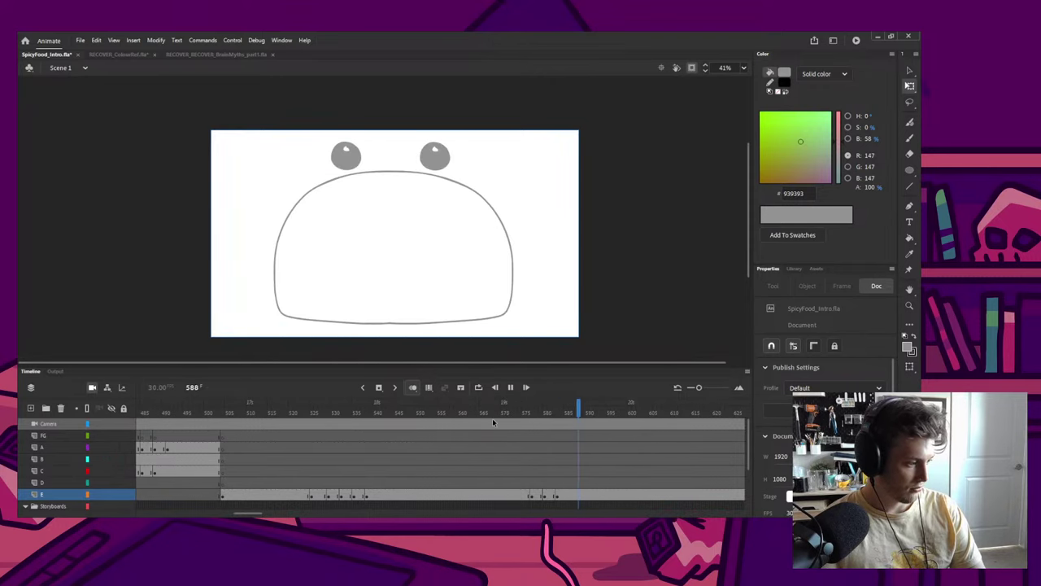
pyautogui.click(258, 432)
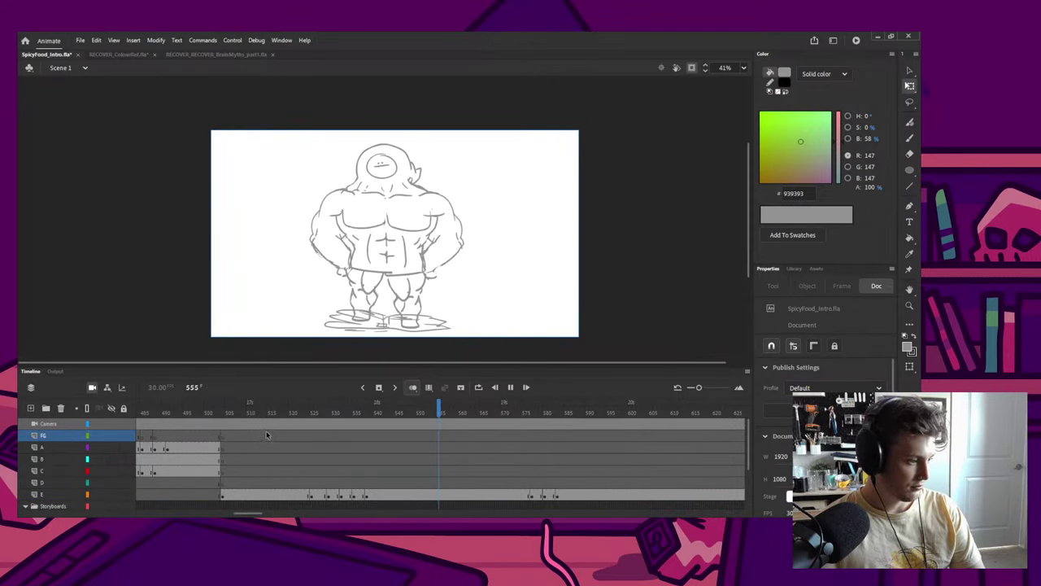
pyautogui.press('Return')
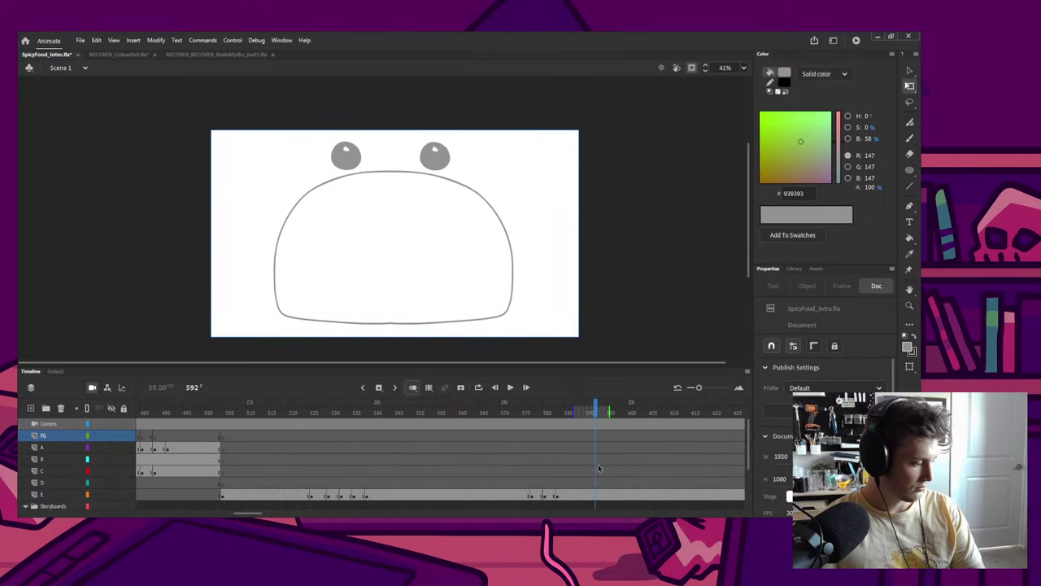
# Step: Undo the enlarged muscular poses and their extra keyframes around frame 577 on layer E
pyautogui.click(559, 496)
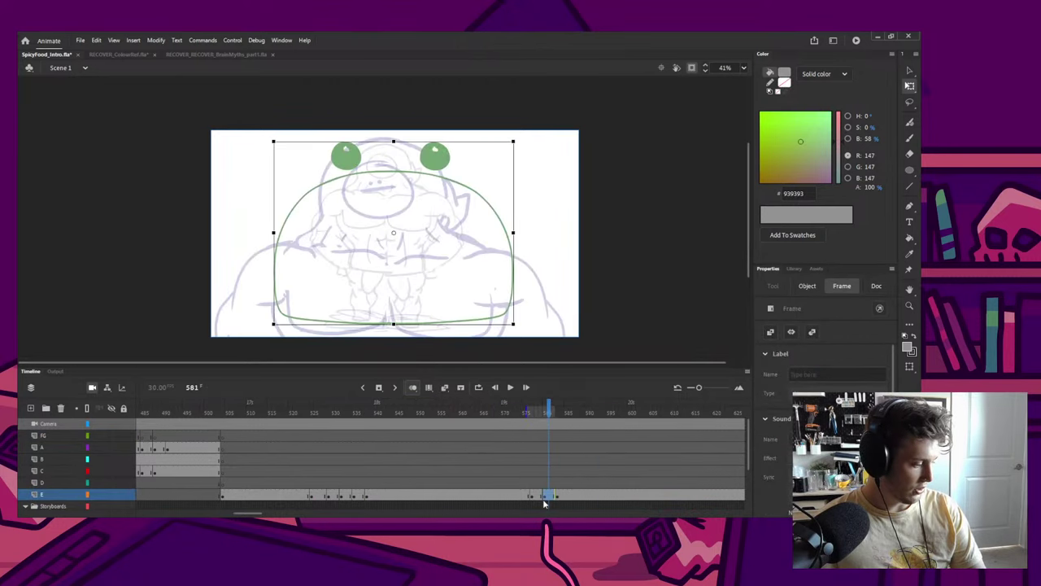
pyautogui.press(',')
pyautogui.press(',')
pyautogui.press(',')
pyautogui.press(',')
pyautogui.press(',')
pyautogui.press(',')
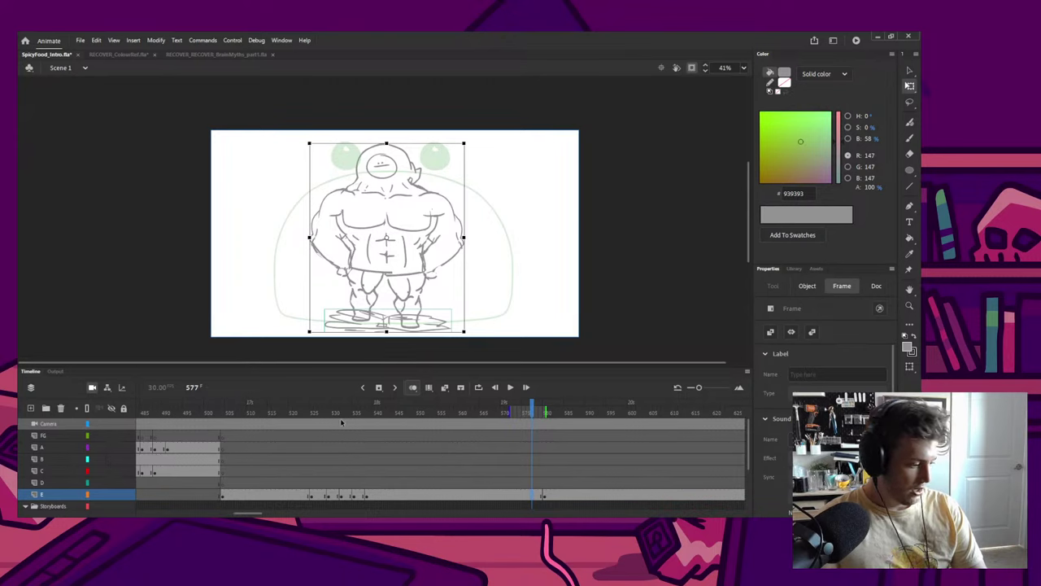
# Step: Inspect the suit-opening pose at frame 532 with onion skinning turned off, and get the Classic Brush ready
pyautogui.moveTo(340, 415)
pyautogui.mouseDown()
pyautogui.moveTo(274, 412)
pyautogui.moveTo(374, 413)
pyautogui.moveTo(298, 415)
pyautogui.moveTo(343, 416)
pyautogui.mouseUp()
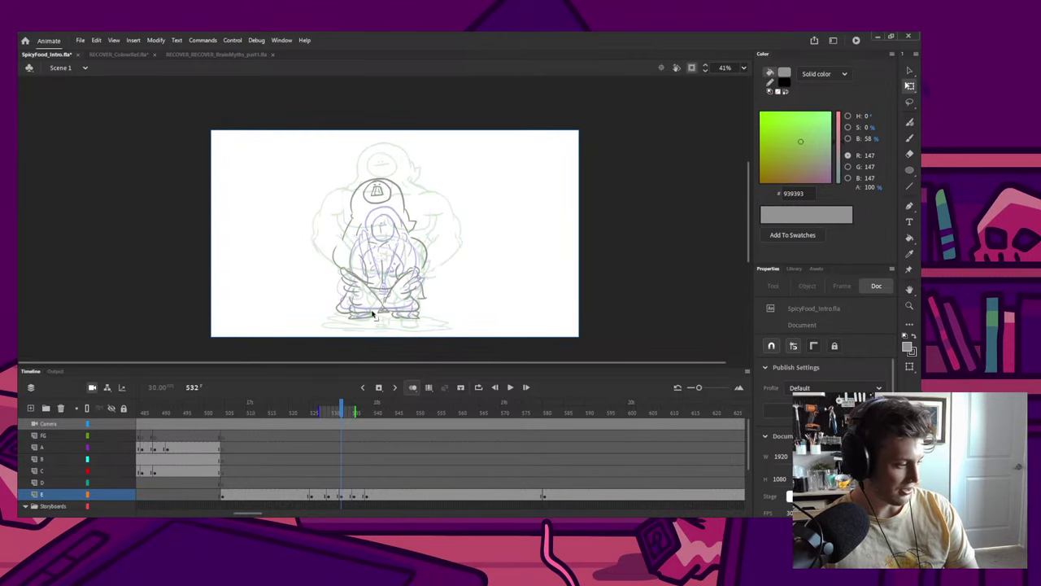
pyautogui.click(413, 388)
pyautogui.scroll(2, 416, 312)
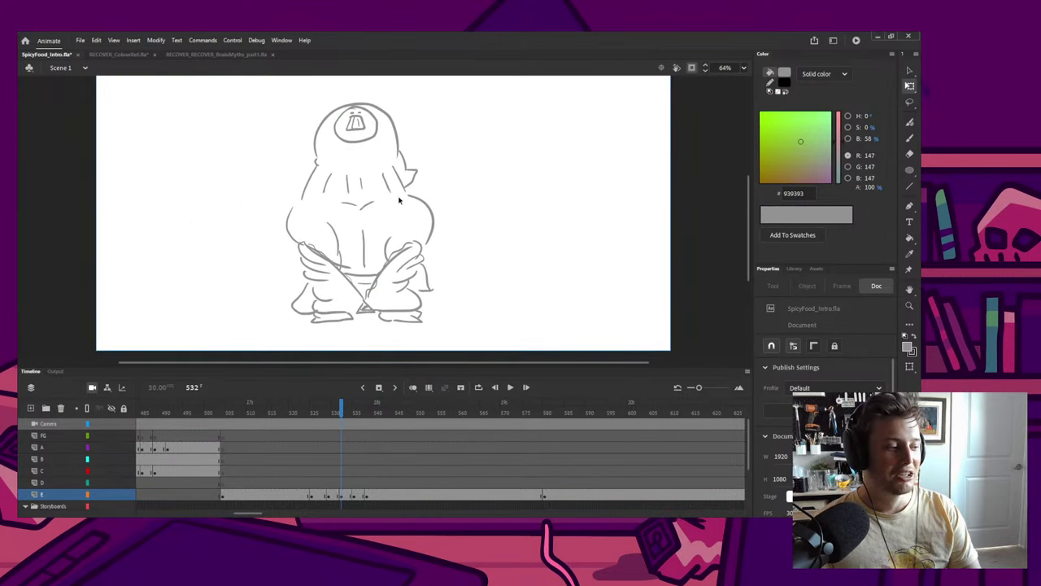
pyautogui.scroll(-2, 399, 199)
pyautogui.press('b')
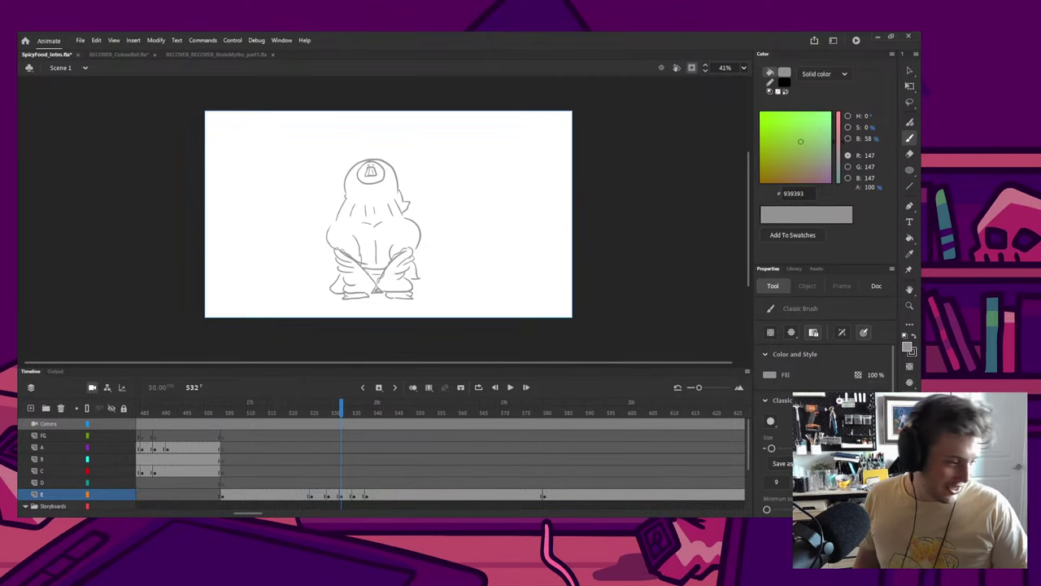
# Step: Examine the transformation poses from frame 506 onward and the coloured animation around frame 153, and return to frame 520
pyautogui.click(231, 404)
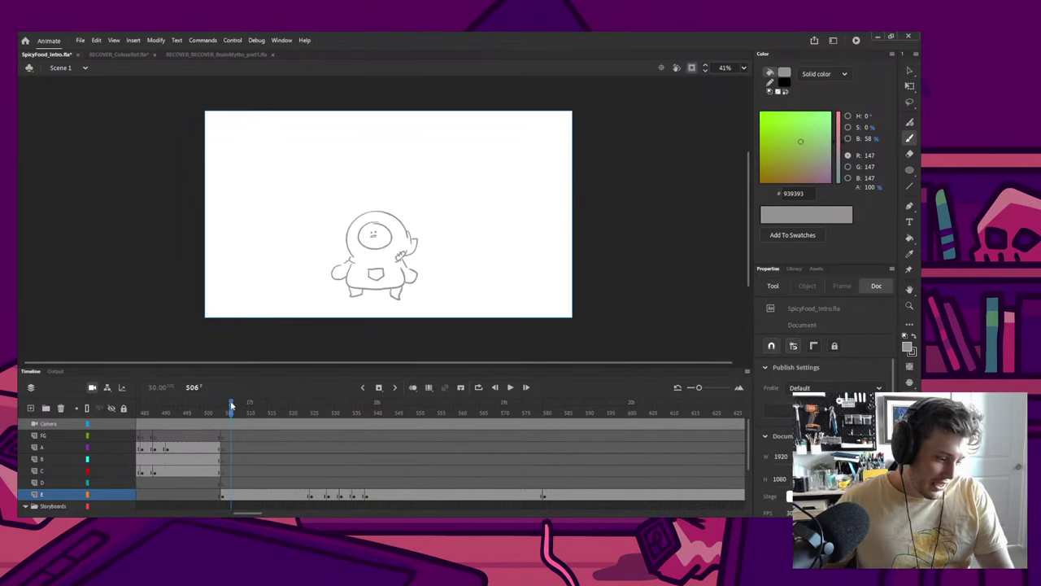
pyautogui.scroll(2, 404, 260)
pyautogui.scroll(-1, 425, 256)
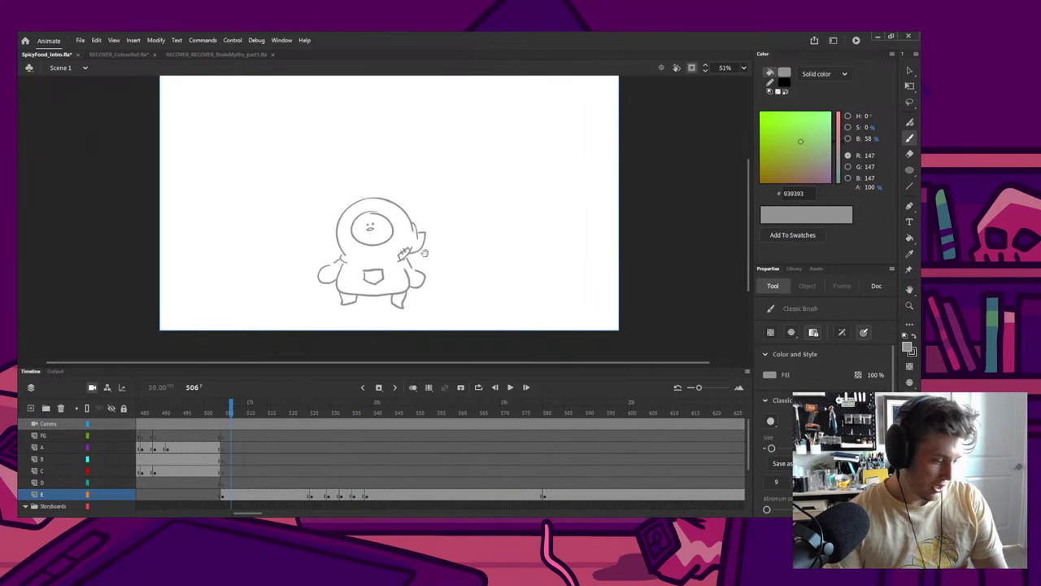
pyautogui.moveTo(326, 413); pyautogui.dragTo(414, 421)
pyautogui.scroll(-2, 398, 272)
pyautogui.click(413, 422)
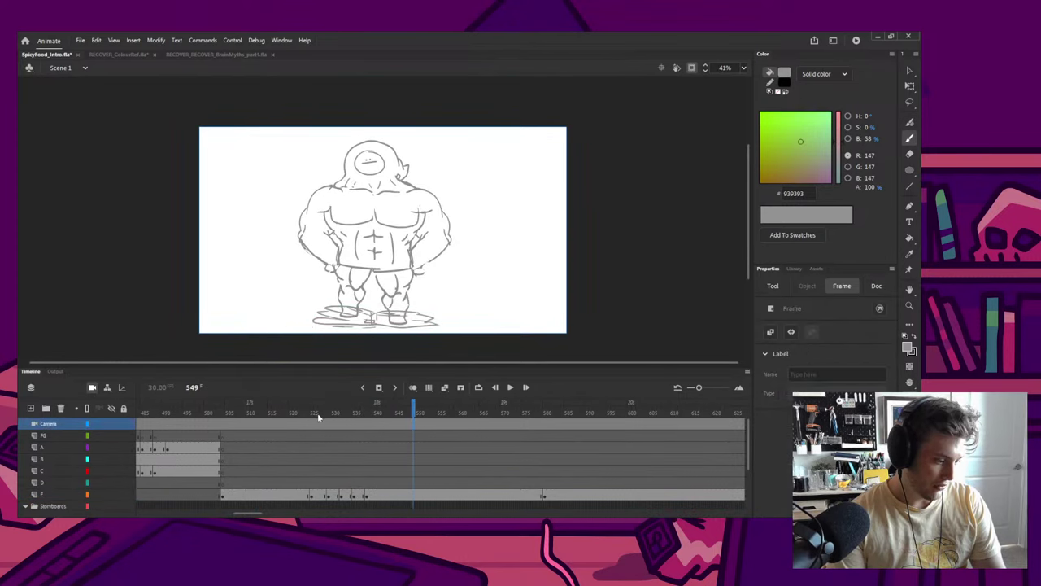
pyautogui.moveTo(315, 413); pyautogui.dragTo(389, 440)
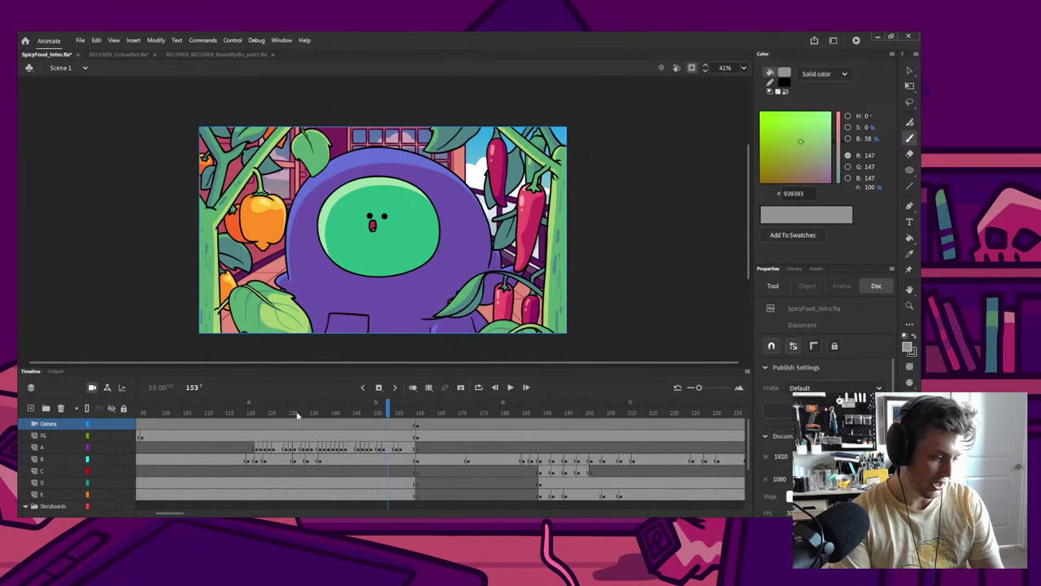
pyautogui.moveTo(298, 414)
pyautogui.mouseDown()
pyautogui.moveTo(138, 414)
pyautogui.moveTo(739, 421)
pyautogui.moveTo(163, 417)
pyautogui.moveTo(391, 417)
pyautogui.moveTo(350, 416)
pyautogui.moveTo(404, 427)
pyautogui.moveTo(649, 416)
pyautogui.moveTo(406, 416)
pyautogui.moveTo(739, 415)
pyautogui.moveTo(488, 416)
pyautogui.moveTo(241, 399)
pyautogui.moveTo(349, 415)
pyautogui.mouseUp()
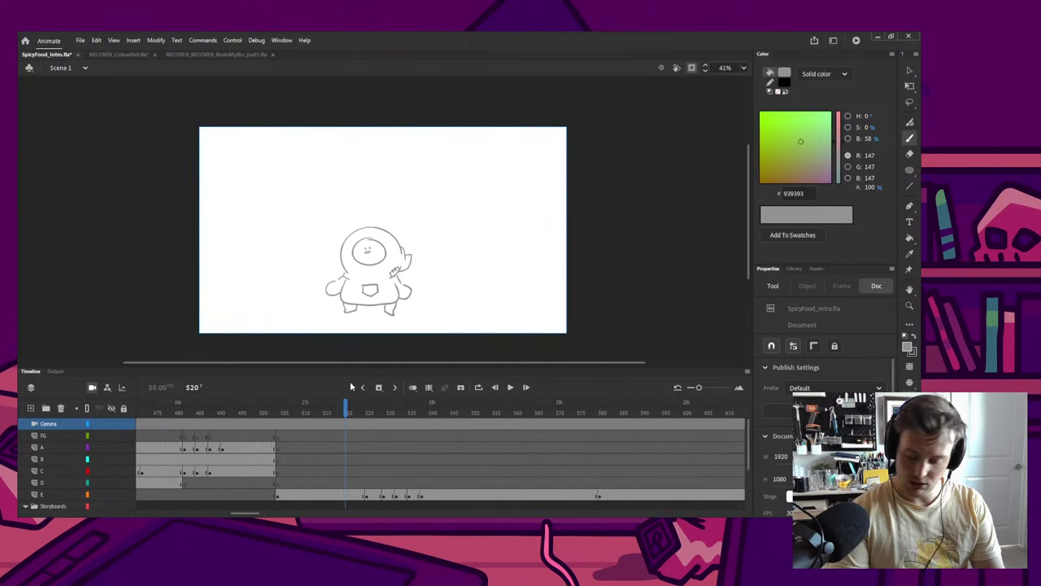
# Step: Set the Classic Brush fill to black (000000) and make layer C active at frame 520 for inking the small character
pyautogui.press('b')
pyautogui.scroll(3, 371, 326)
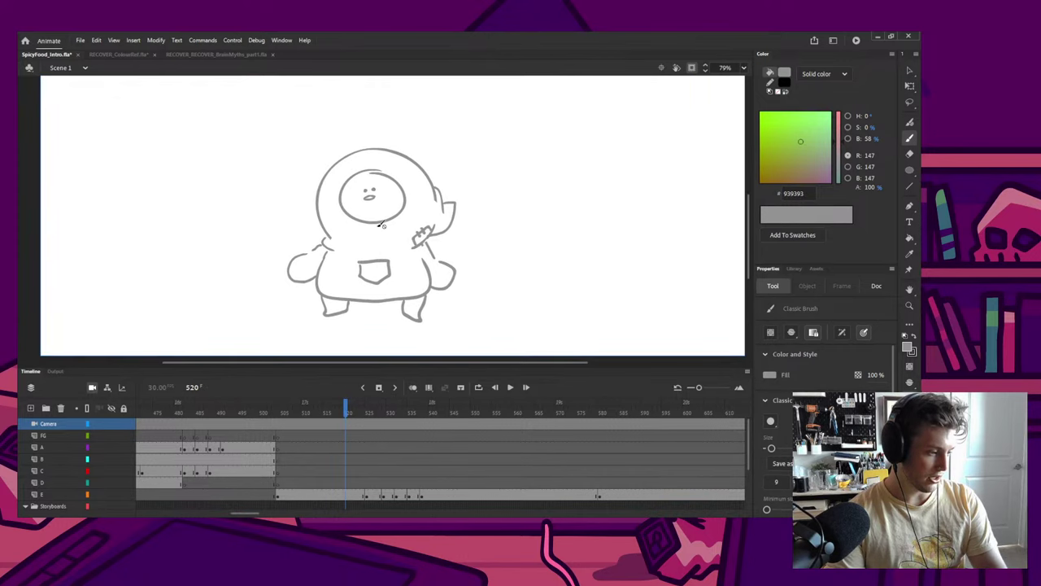
pyautogui.moveTo(773, 173); pyautogui.dragTo(758, 185)
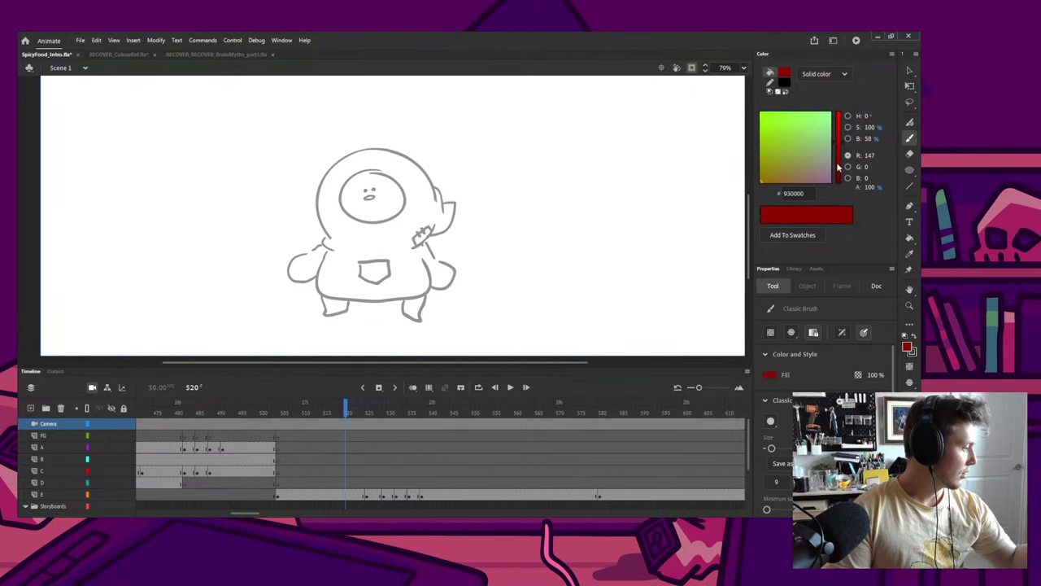
pyautogui.moveTo(838, 167); pyautogui.dragTo(838, 185)
pyautogui.press('q')
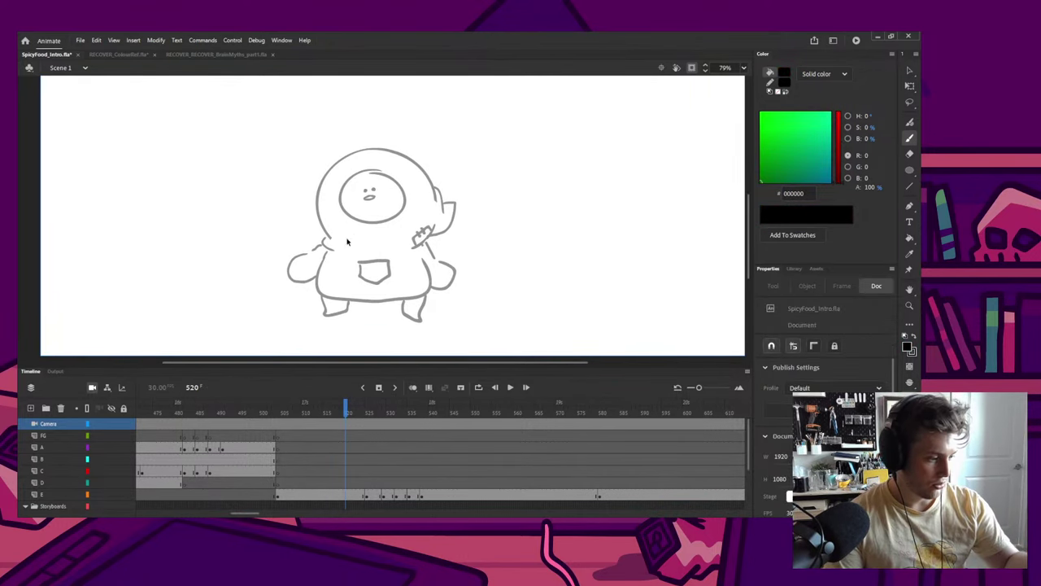
pyautogui.click(348, 472)
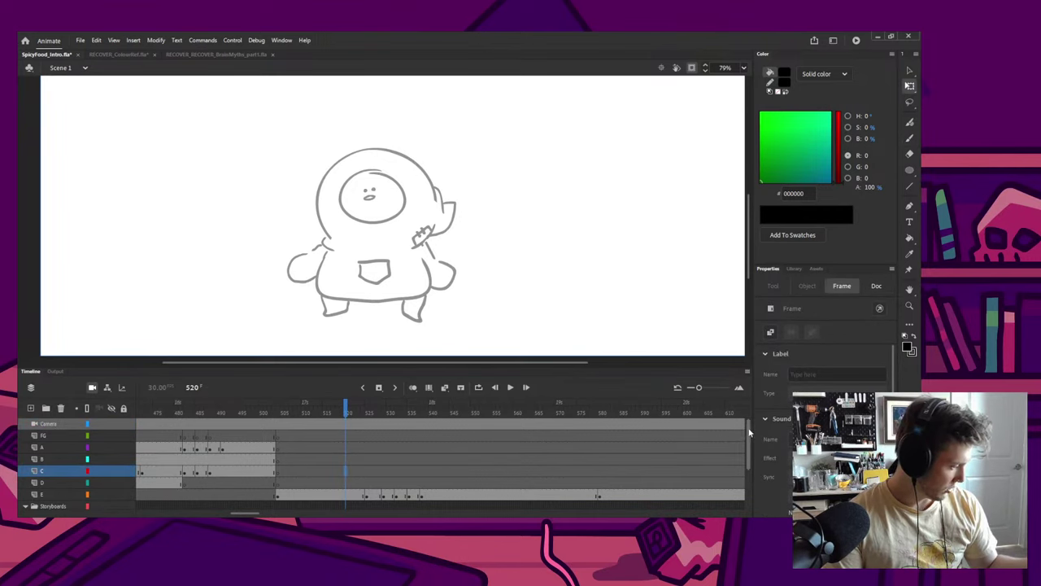
pyautogui.moveTo(749, 429)
pyautogui.mouseDown()
pyautogui.moveTo(750, 461)
pyautogui.moveTo(750, 433)
pyautogui.mouseUp()
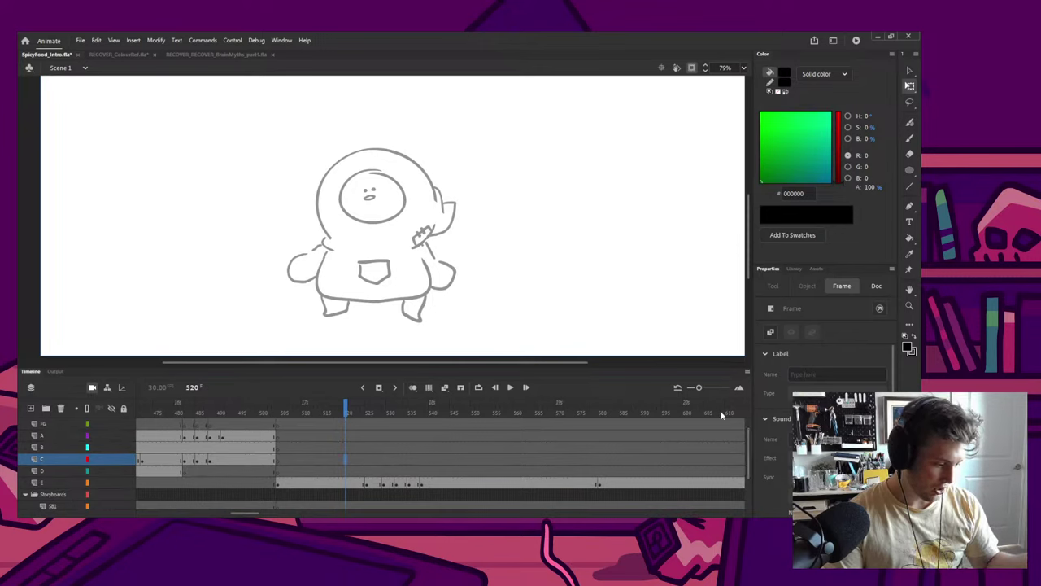
pyautogui.press('b')
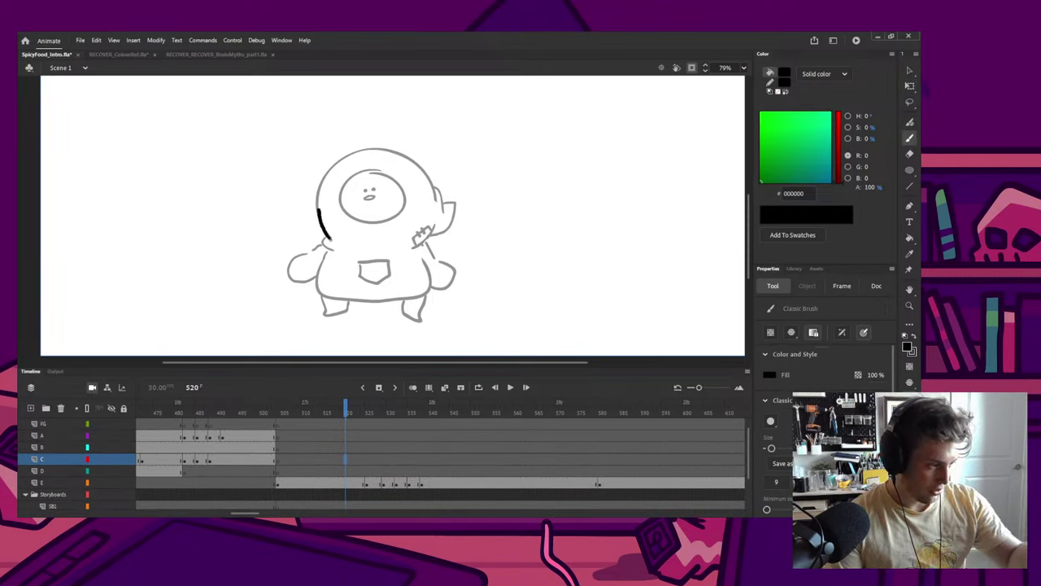
# Step: Try inking the curved outer edge of the small character's hood over the sketch on layer C
pyautogui.moveTo(317, 208)
pyautogui.mouseDown()
pyautogui.moveTo(338, 158)
pyautogui.moveTo(369, 147)
pyautogui.moveTo(414, 157)
pyautogui.moveTo(442, 203)
pyautogui.mouseUp()
pyautogui.hotkey('ctrl', 'z')
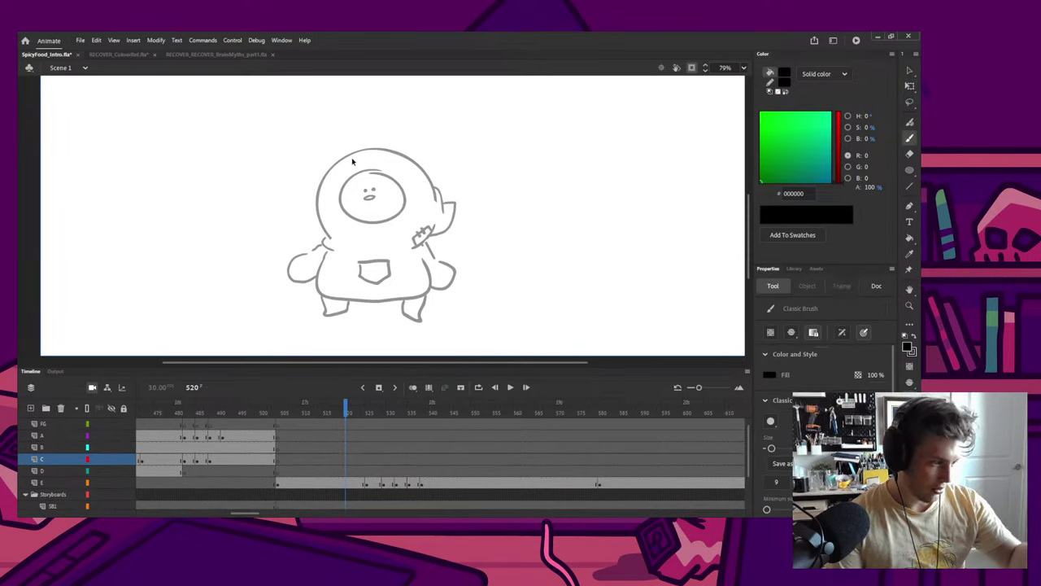
pyautogui.moveTo(319, 216)
pyautogui.mouseDown()
pyautogui.moveTo(326, 179)
pyautogui.moveTo(362, 151)
pyautogui.mouseUp()
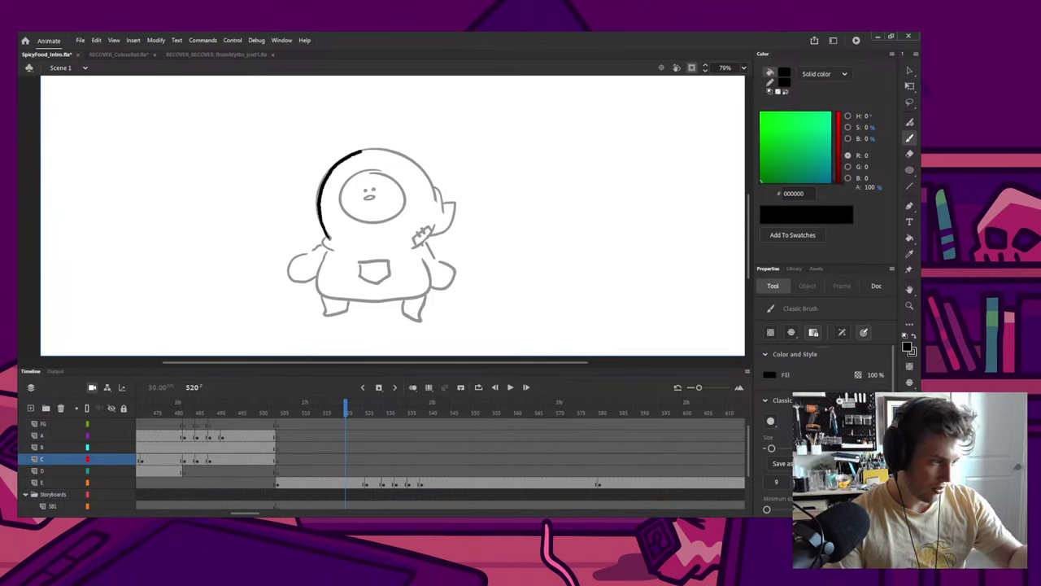
pyautogui.moveTo(421, 168); pyautogui.dragTo(437, 203)
pyautogui.hotkey('ctrl', 'z')
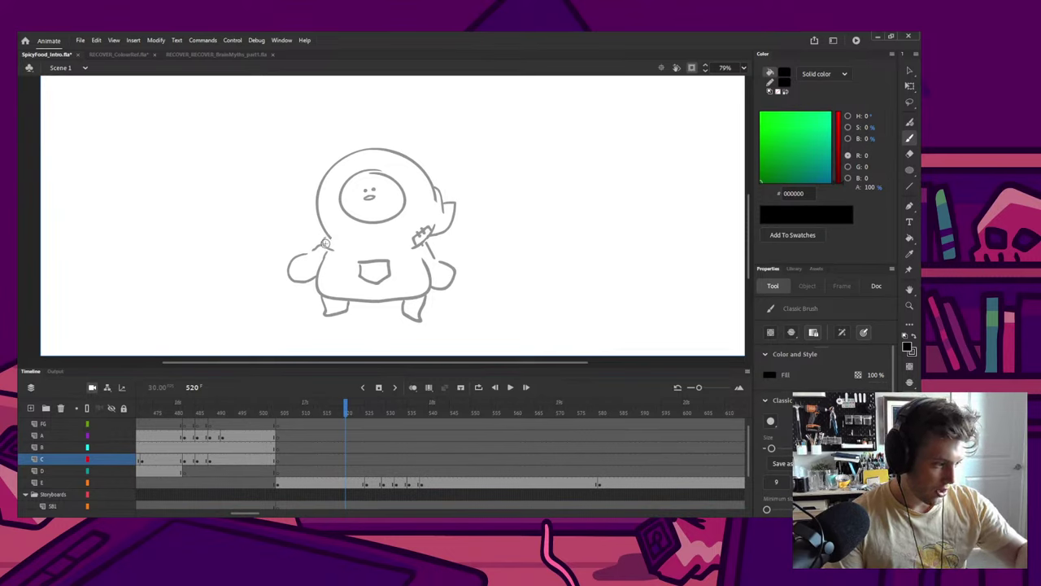
pyautogui.moveTo(326, 240)
pyautogui.mouseDown()
pyautogui.moveTo(319, 179)
pyautogui.moveTo(340, 156)
pyautogui.moveTo(398, 152)
pyautogui.mouseUp()
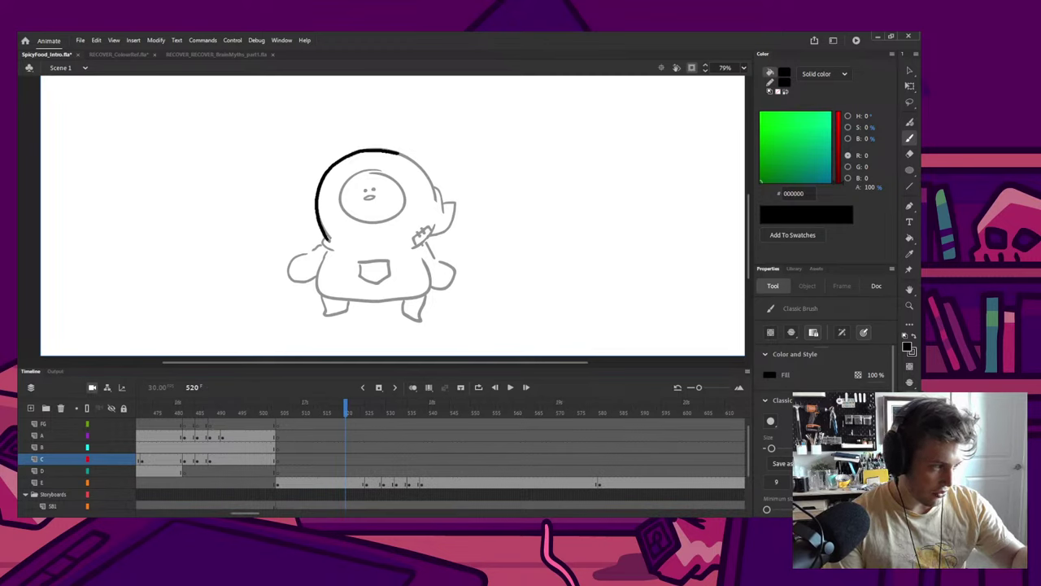
pyautogui.hotkey('ctrl', 'z')
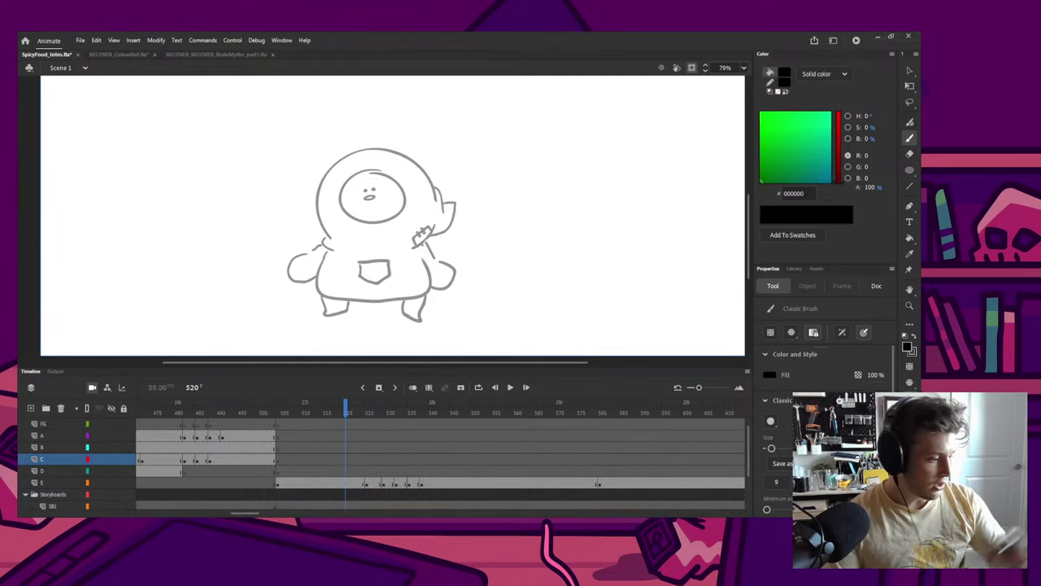
pyautogui.moveTo(325, 236)
pyautogui.mouseDown()
pyautogui.moveTo(320, 183)
pyautogui.moveTo(363, 149)
pyautogui.moveTo(407, 153)
pyautogui.moveTo(437, 203)
pyautogui.mouseUp()
pyautogui.hotkey('ctrl', 'z')
pyautogui.hotkey('ctrl', 'z')
pyautogui.moveTo(330, 241)
pyautogui.mouseDown()
pyautogui.moveTo(317, 198)
pyautogui.moveTo(339, 155)
pyautogui.moveTo(399, 149)
pyautogui.moveTo(418, 159)
pyautogui.moveTo(436, 202)
pyautogui.mouseUp()
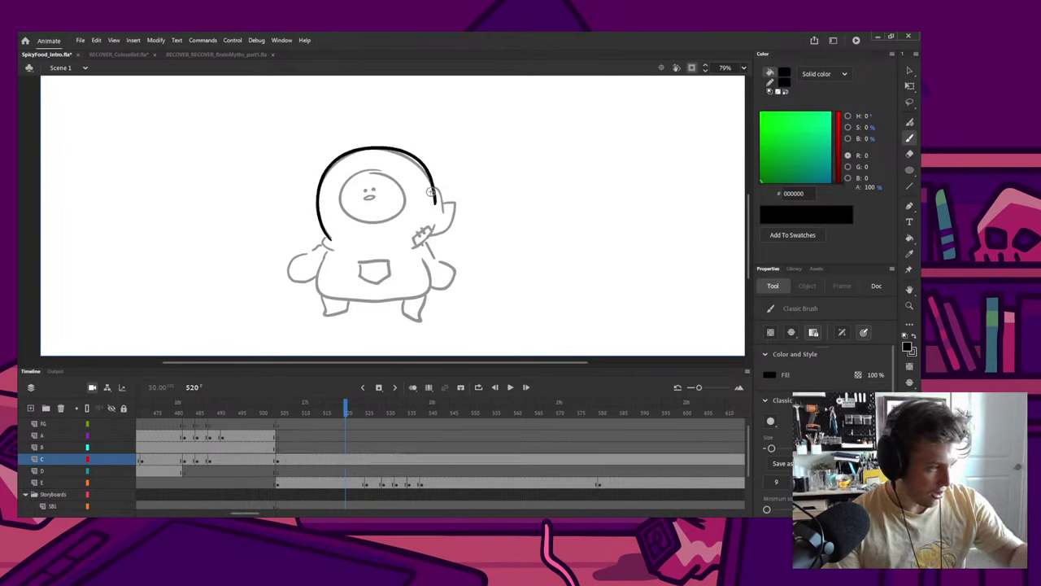
pyautogui.hotkey('ctrl', 'z')
# Step: Ink the hood's outline, pointed tip and neck fold in black on layer C, and widen the inked shape slightly
pyautogui.moveTo(318, 207)
pyautogui.mouseDown()
pyautogui.moveTo(353, 150)
pyautogui.moveTo(399, 150)
pyautogui.moveTo(428, 172)
pyautogui.moveTo(435, 203)
pyautogui.mouseUp()
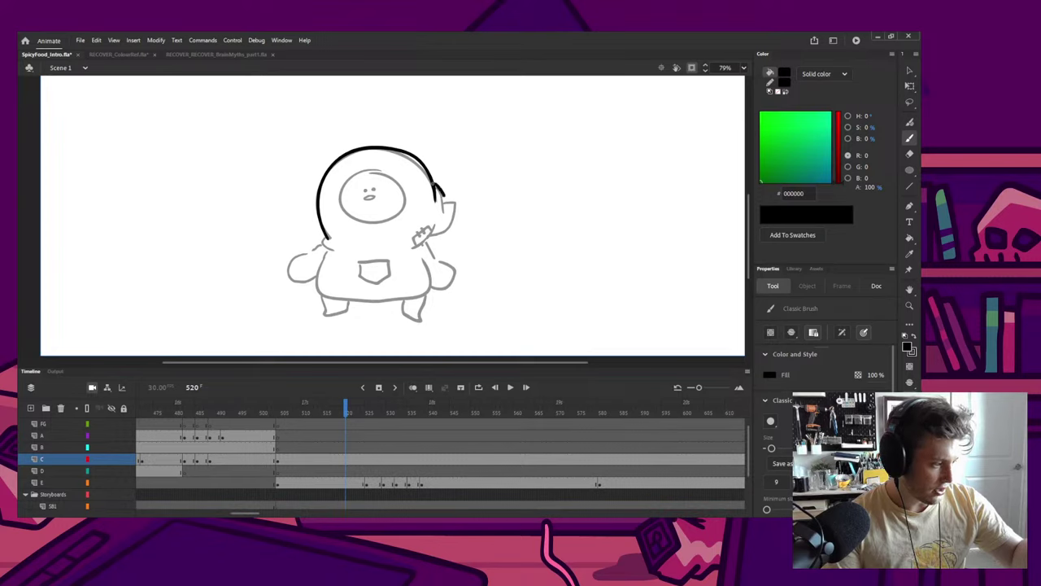
pyautogui.moveTo(458, 197)
pyautogui.mouseDown()
pyautogui.moveTo(439, 232)
pyautogui.moveTo(407, 249)
pyautogui.mouseUp()
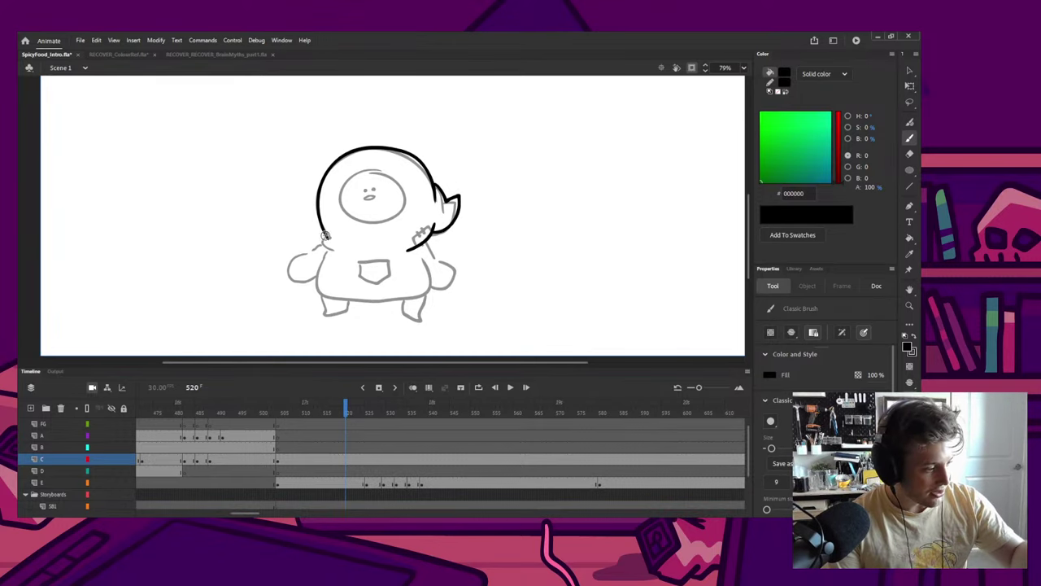
pyautogui.moveTo(327, 236); pyautogui.dragTo(330, 247)
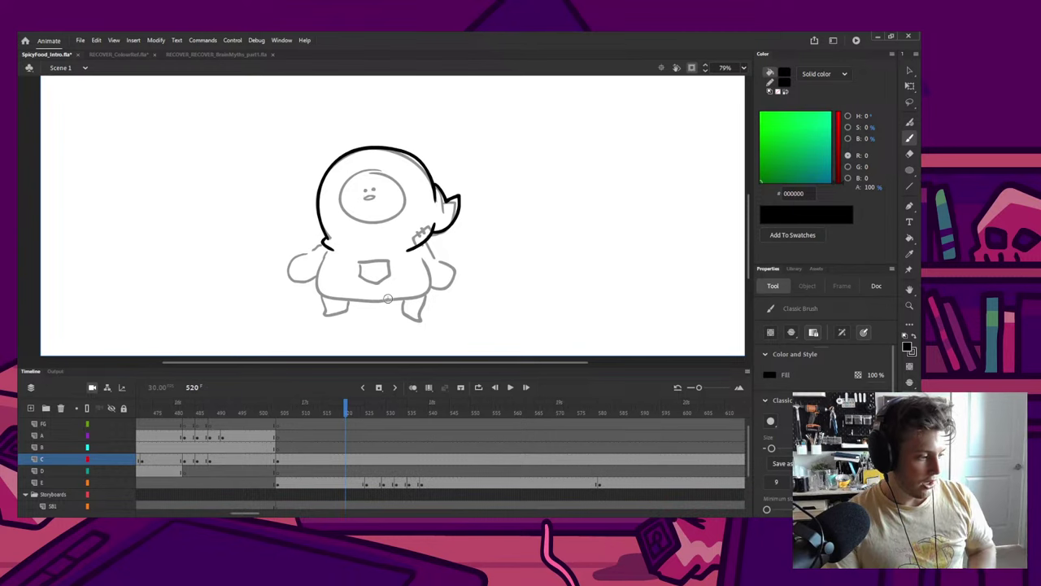
pyautogui.press('q')
pyautogui.click(433, 232)
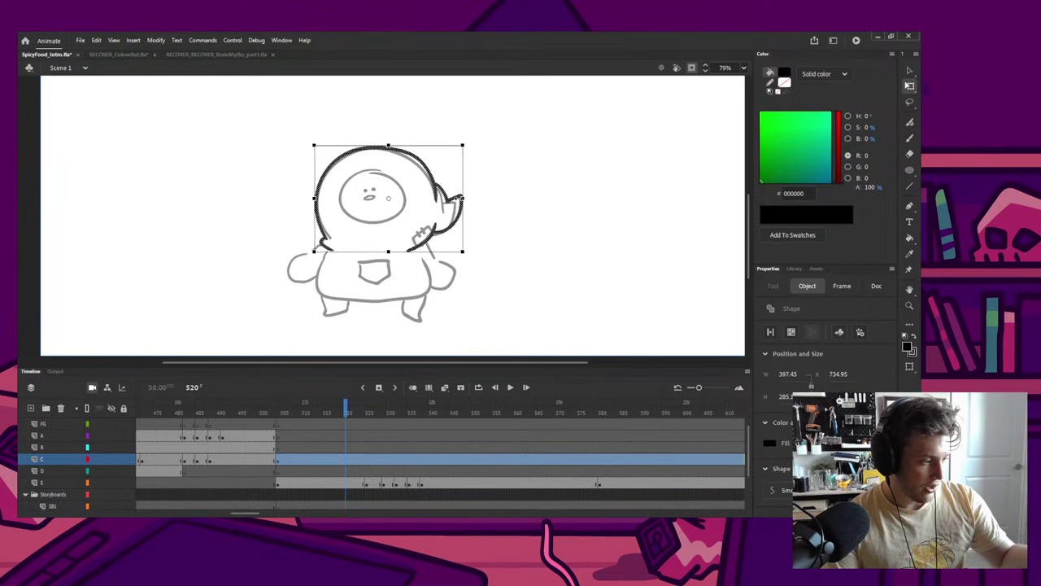
# Step: Ink the small toothed patch beneath the hood's pointed tip, following the sketch
pyautogui.press('b')
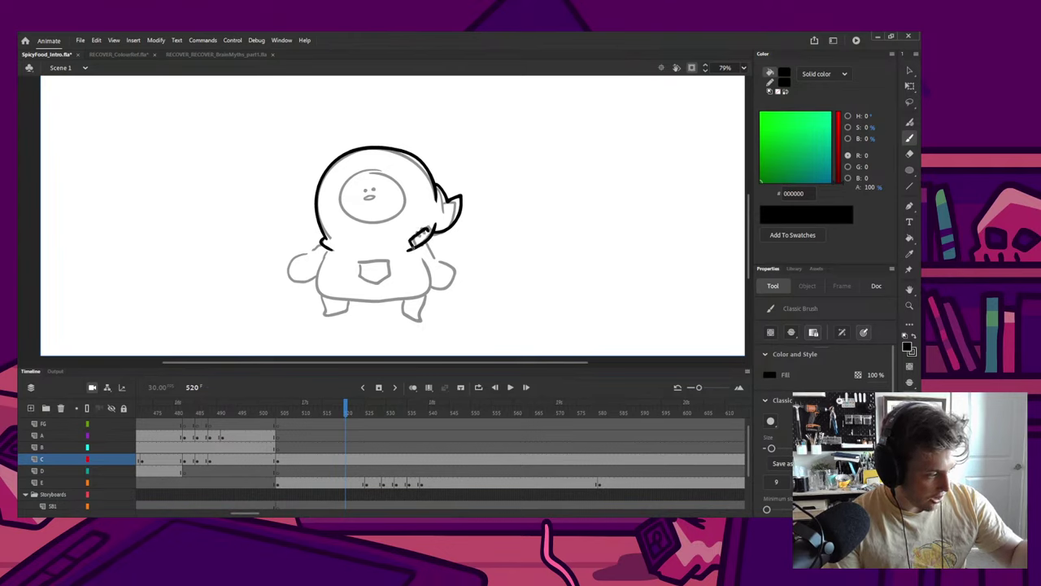
pyautogui.moveTo(426, 231); pyautogui.dragTo(432, 226)
pyautogui.hotkey('ctrl', 'z')
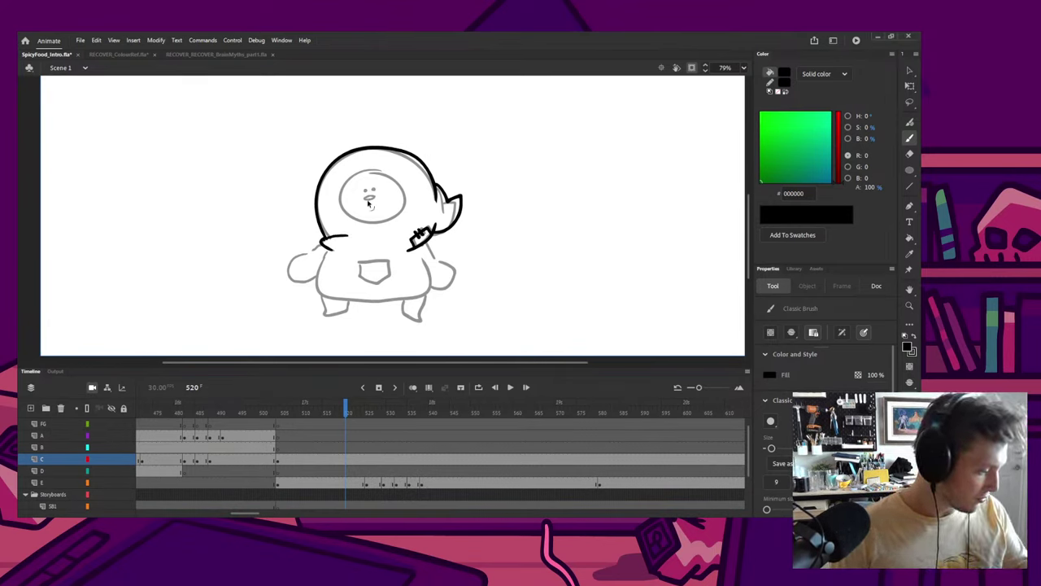
# Step: Redo the inked neck fold at the hood's lower edge beside the character's arm, and start a new group for the face opening
pyautogui.hotkey('ctrl', 'z')
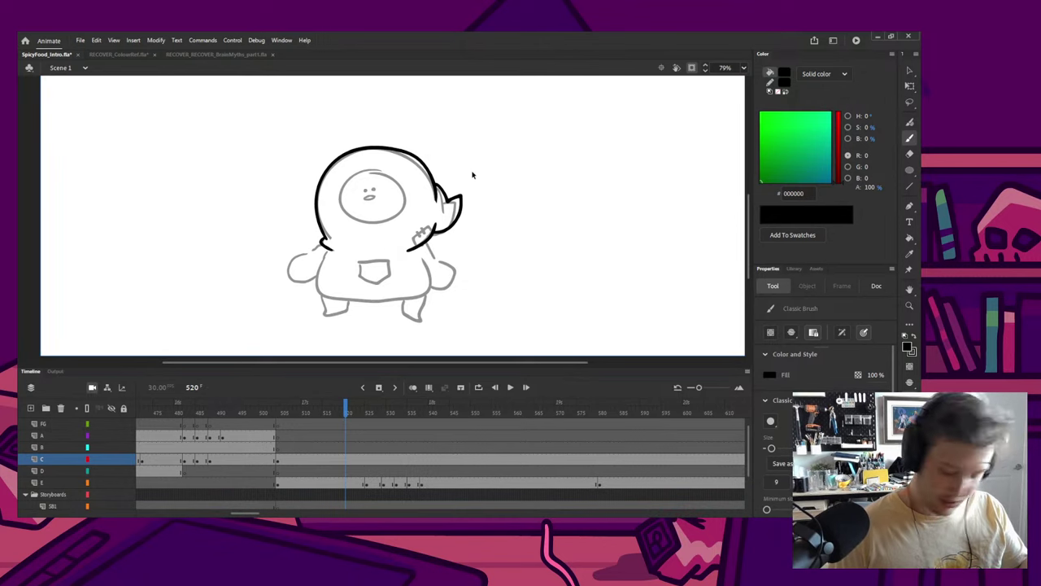
pyautogui.hotkey('ctrl', 'y')
pyautogui.press('q')
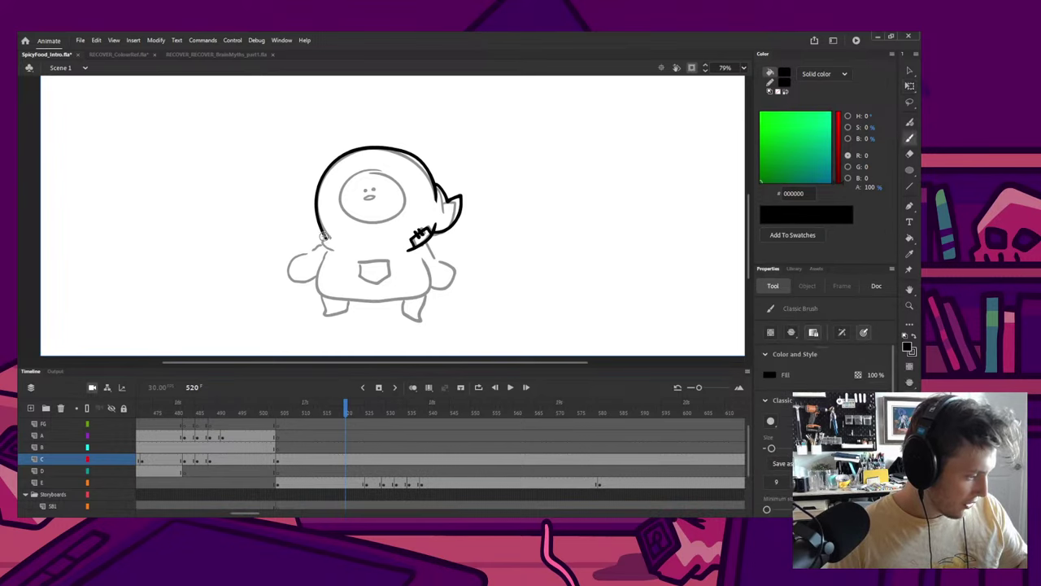
pyautogui.press('b')
pyautogui.hotkey('ctrl', 'g')
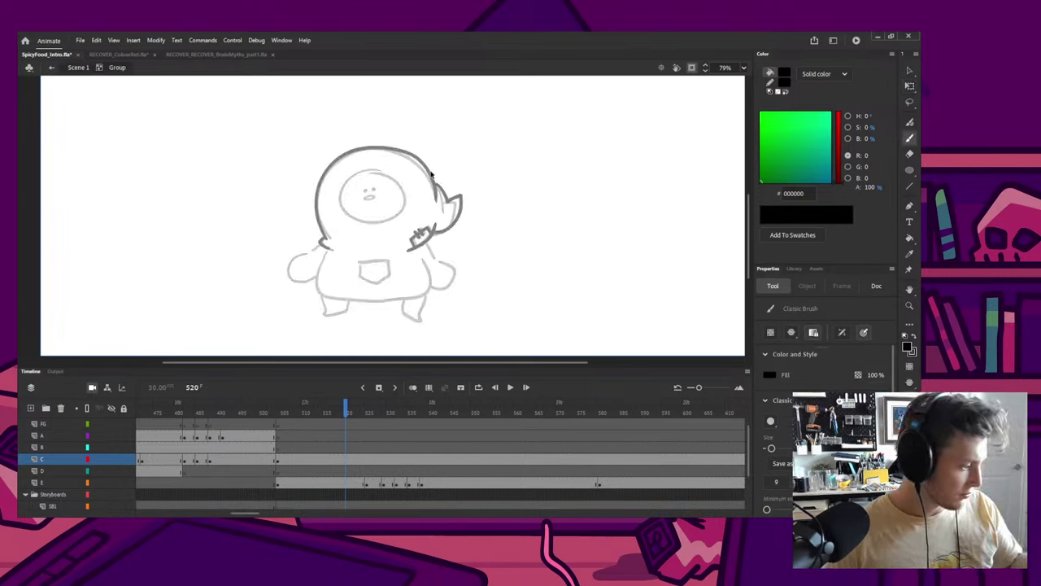
# Step: Try inking the oval face opening inside the hood over the sketch, undoing each attempted stroke
pyautogui.moveTo(377, 169); pyautogui.dragTo(374, 170)
pyautogui.hotkey('ctrl', 'z')
pyautogui.moveTo(345, 211)
pyautogui.mouseDown()
pyautogui.moveTo(375, 169)
pyautogui.moveTo(378, 213)
pyautogui.mouseUp()
pyautogui.hotkey('ctrl', 'z')
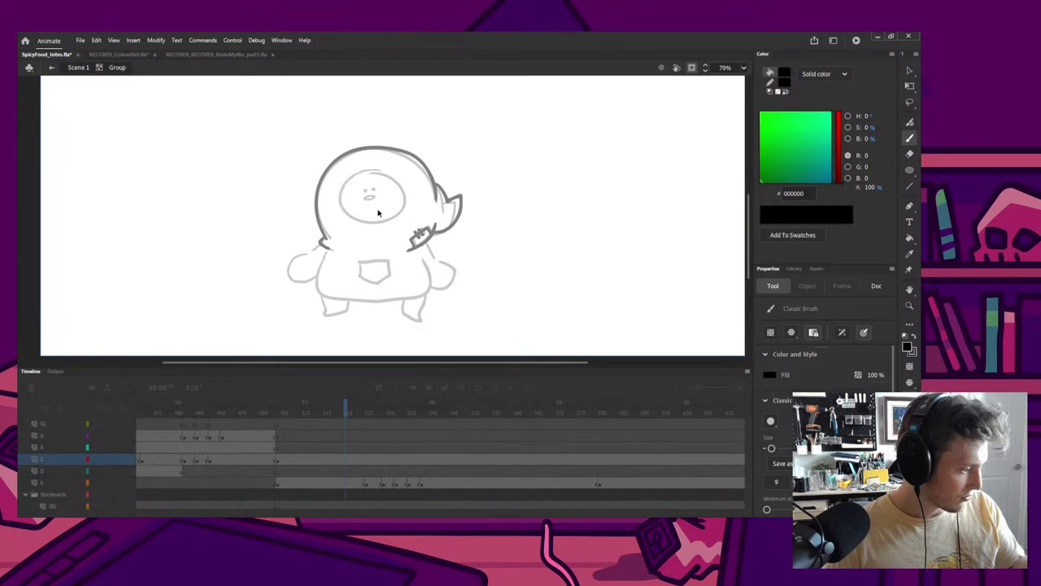
pyautogui.moveTo(379, 170)
pyautogui.mouseDown()
pyautogui.moveTo(399, 212)
pyautogui.moveTo(374, 169)
pyautogui.moveTo(338, 192)
pyautogui.moveTo(376, 170)
pyautogui.mouseUp()
pyautogui.hotkey('ctrl', 'z')
pyautogui.hotkey('ctrl', 'z')
pyautogui.hotkey('ctrl', 'z')
pyautogui.hotkey('ctrl', 'z')
pyautogui.hotkey('ctrl', 'z')
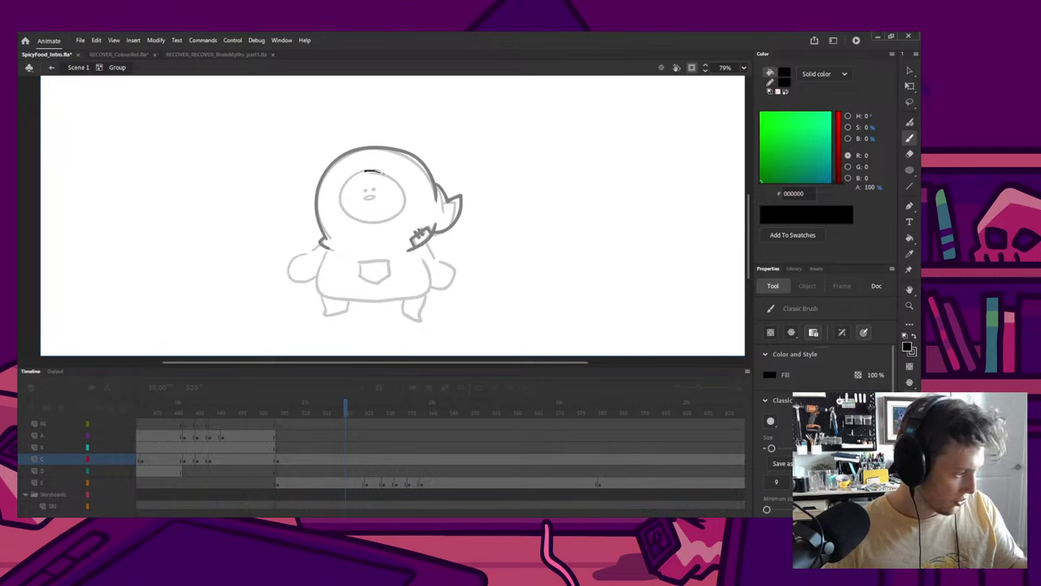
pyautogui.hotkey('ctrl', 'z')
pyautogui.moveTo(368, 173)
pyautogui.mouseDown()
pyautogui.moveTo(339, 204)
pyautogui.moveTo(352, 174)
pyautogui.moveTo(354, 220)
pyautogui.moveTo(349, 173)
pyautogui.moveTo(358, 221)
pyautogui.moveTo(352, 172)
pyautogui.moveTo(368, 221)
pyautogui.moveTo(353, 170)
pyautogui.mouseUp()
pyautogui.hotkey('ctrl', 'z')
pyautogui.hotkey('ctrl', 'z')
pyautogui.hotkey('ctrl', 'z')
pyautogui.hotkey('ctrl', 'z')
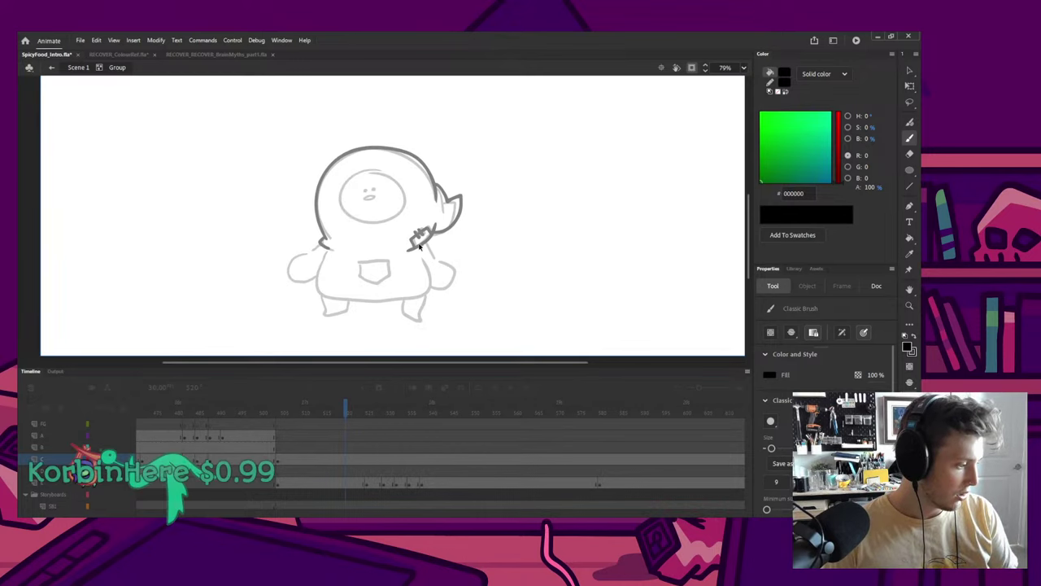
pyautogui.hotkey('ctrl', '=')
pyautogui.moveTo(346, 116)
pyautogui.mouseDown()
pyautogui.moveTo(310, 239)
pyautogui.moveTo(385, 133)
pyautogui.moveTo(273, 191)
pyautogui.moveTo(430, 196)
pyautogui.mouseUp()
pyautogui.hotkey('ctrl', 'z')
pyautogui.hotkey('ctrl', 'z')
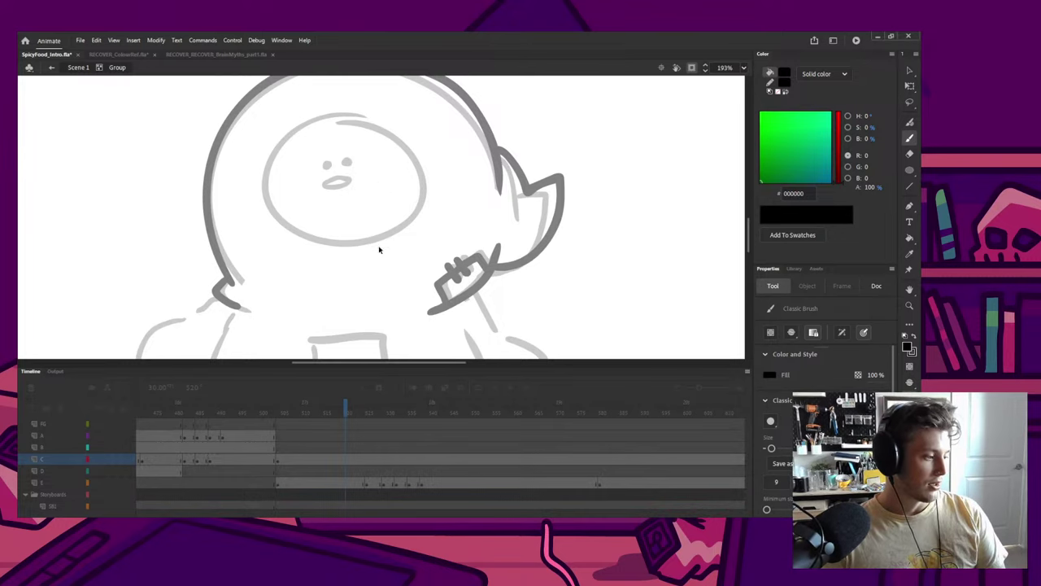
pyautogui.scroll(-4, 379, 247)
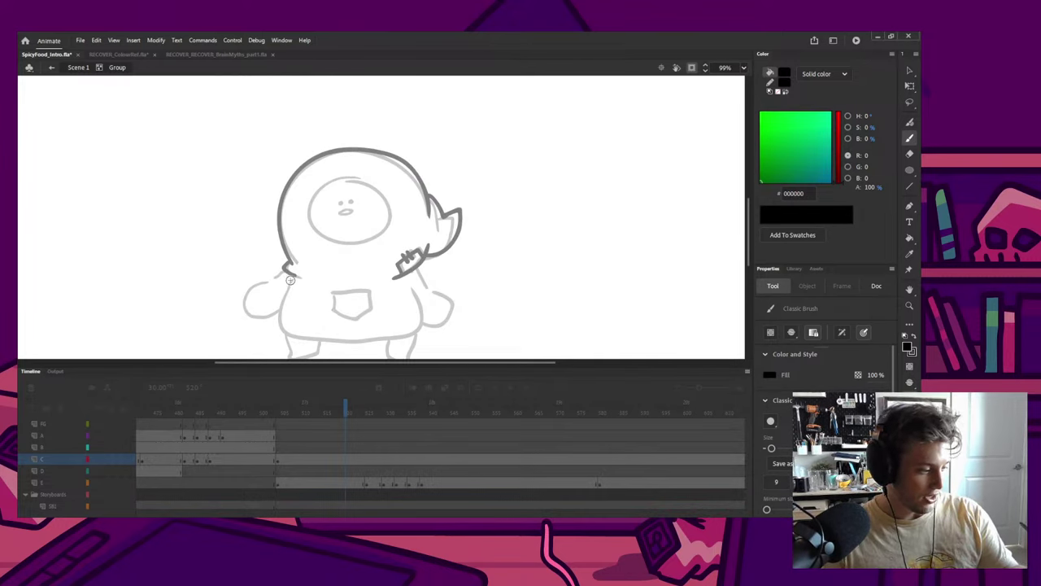
pyautogui.moveTo(339, 186)
pyautogui.mouseDown()
pyautogui.moveTo(388, 228)
pyautogui.moveTo(335, 250)
pyautogui.moveTo(308, 196)
pyautogui.moveTo(387, 205)
pyautogui.mouseUp()
pyautogui.hotkey('ctrl', 'z')
pyautogui.hotkey('ctrl', 'z')
pyautogui.hotkey('ctrl', 'z')
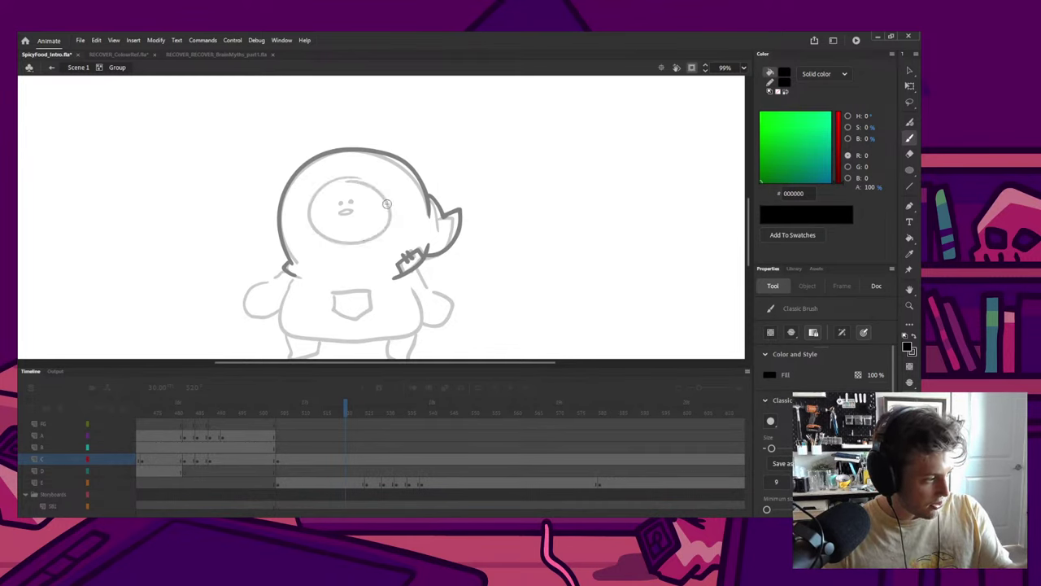
# Step: Ink the oval face opening in black inside the hood, and narrow it slightly to match the sketch
pyautogui.moveTo(317, 236)
pyautogui.mouseDown()
pyautogui.moveTo(336, 249)
pyautogui.moveTo(357, 178)
pyautogui.mouseUp()
pyautogui.hotkey('ctrl', 'z')
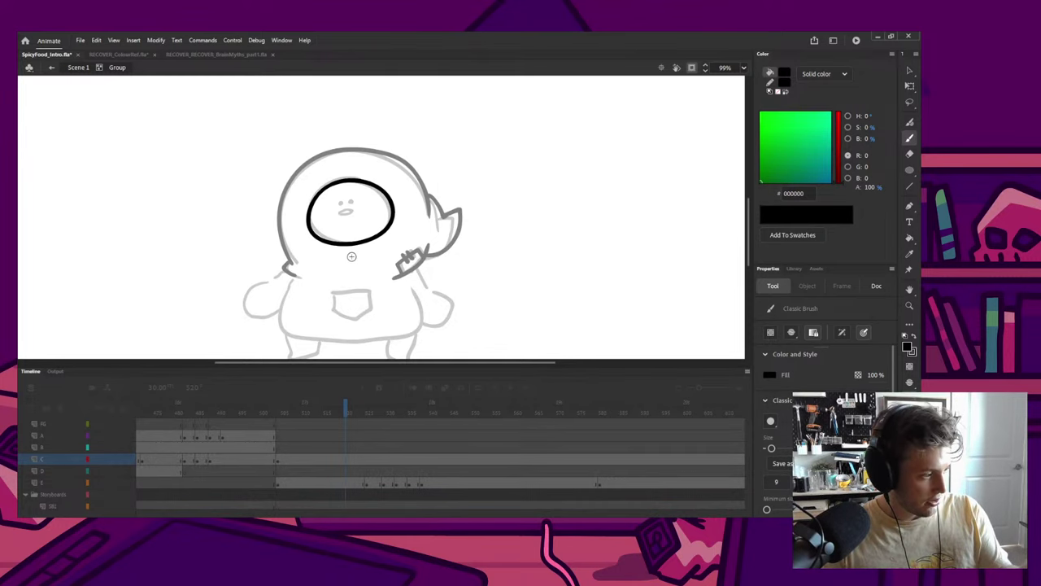
pyautogui.press('q')
pyautogui.click(392, 220)
pyautogui.moveTo(394, 215); pyautogui.dragTo(391, 217)
pyautogui.click(398, 223)
pyautogui.doubleClick(409, 241)
# Step: In a new group, ink a smoothed round black eye about 15 px wide, and duplicate it over the second sketched eye
pyautogui.doubleClick(342, 206)
pyautogui.press('b')
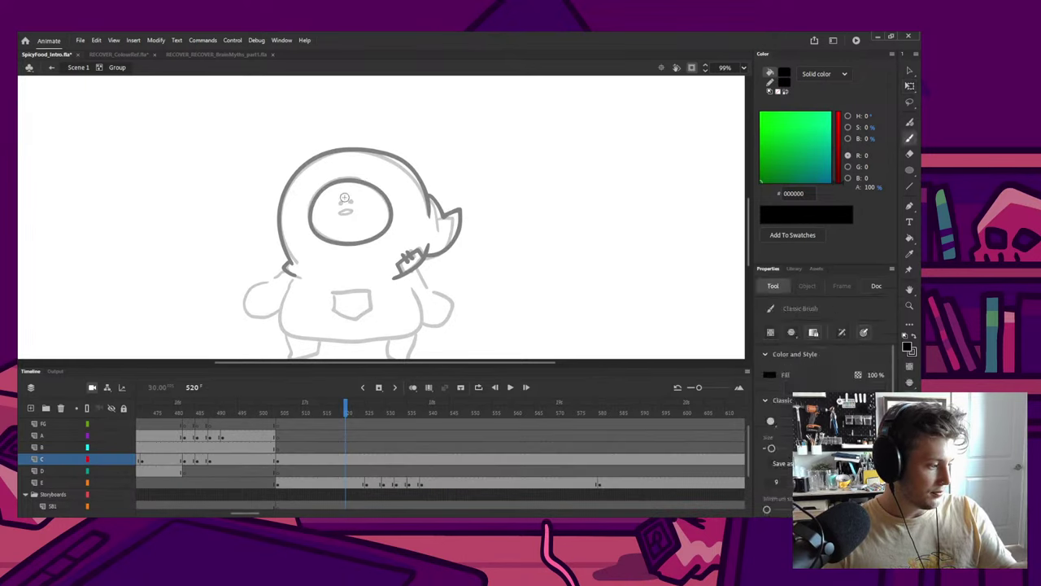
pyautogui.moveTo(338, 204); pyautogui.dragTo(340, 203)
pyautogui.press('q')
pyautogui.hotkey('ctrl', 'a')
pyautogui.press('v')
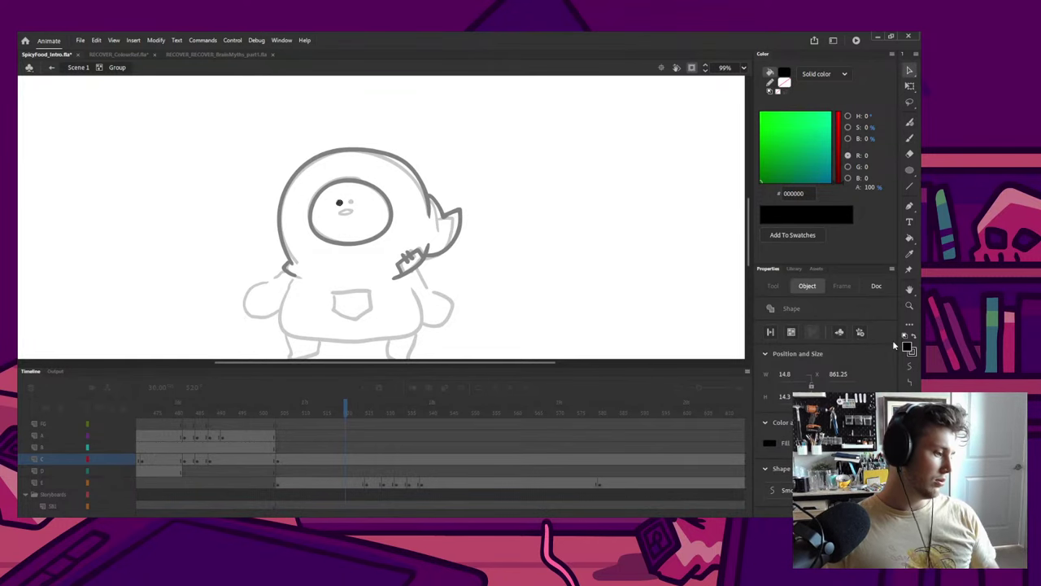
pyautogui.scroll(-3, 268, 251)
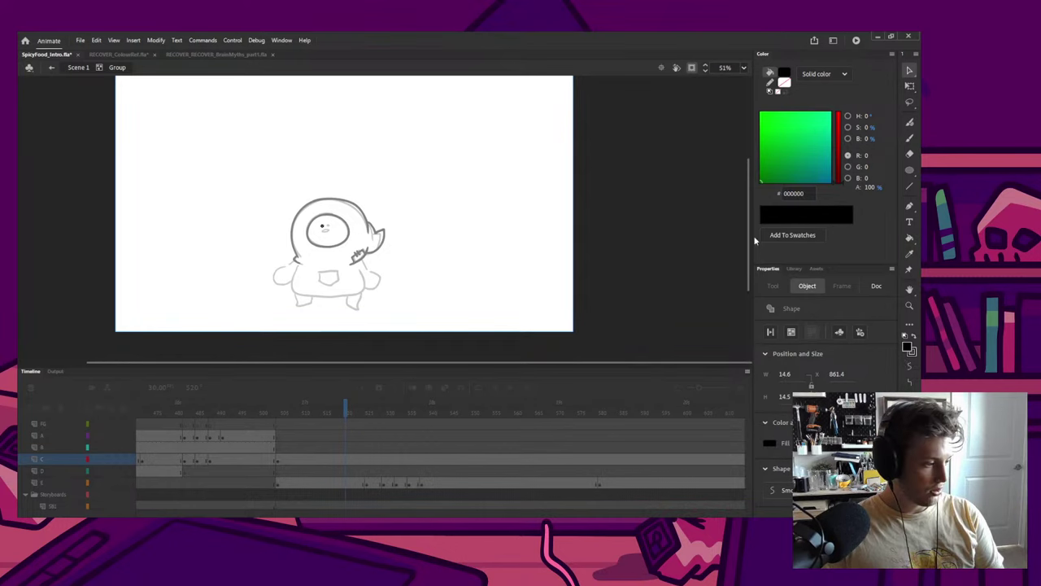
pyautogui.scroll(5, 329, 236)
pyautogui.moveTo(301, 202); pyautogui.dragTo(324, 208)
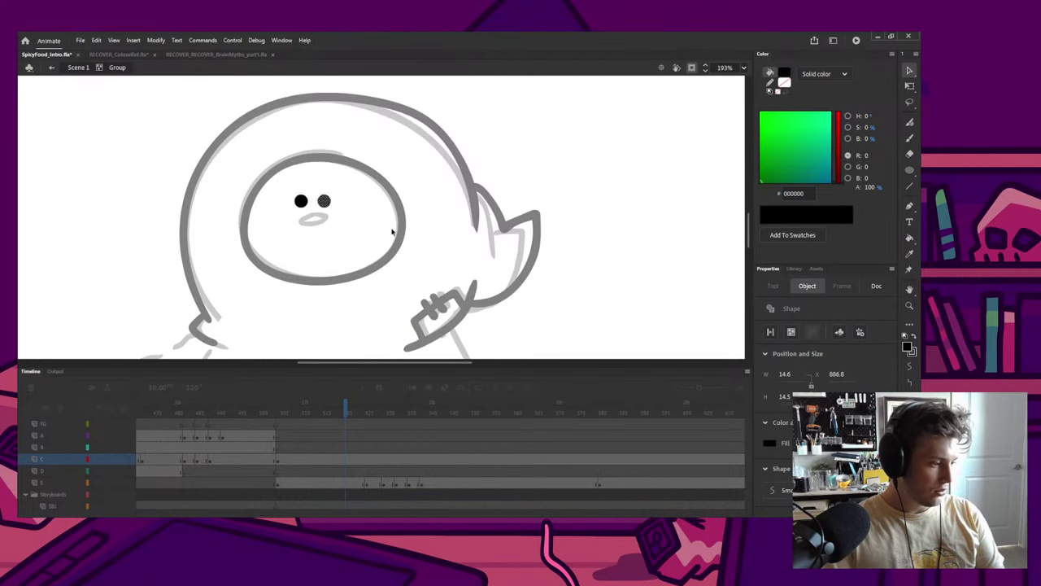
pyautogui.click(371, 221)
# Step: Draw a rough black test ring about 63 by 56.5 px in the empty area beside the hood
pyautogui.scroll(-5, 375, 233)
pyautogui.press('b')
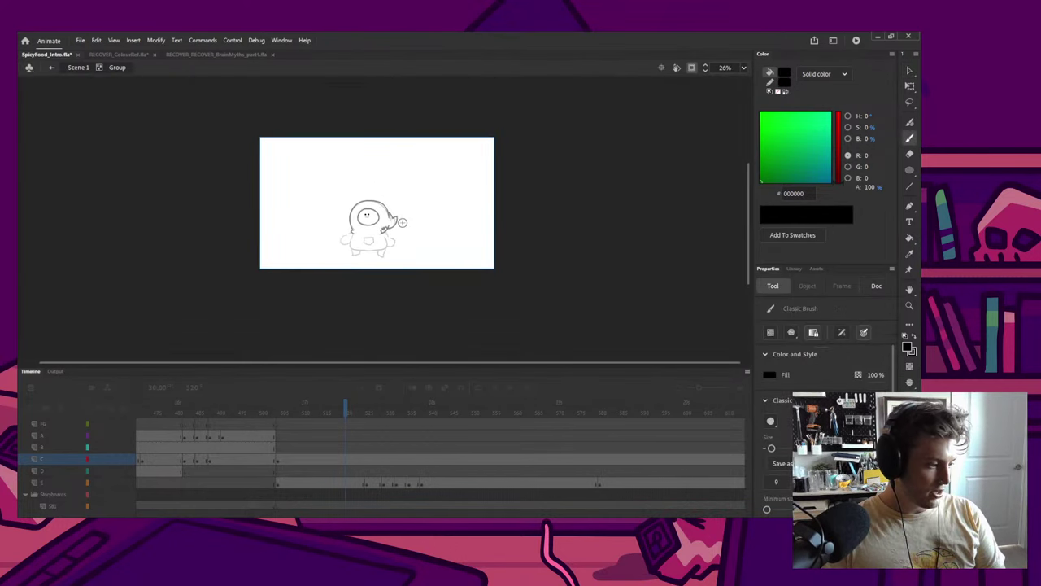
pyautogui.scroll(3, 374, 228)
pyautogui.scroll(-3, 413, 225)
pyautogui.scroll(8, 388, 204)
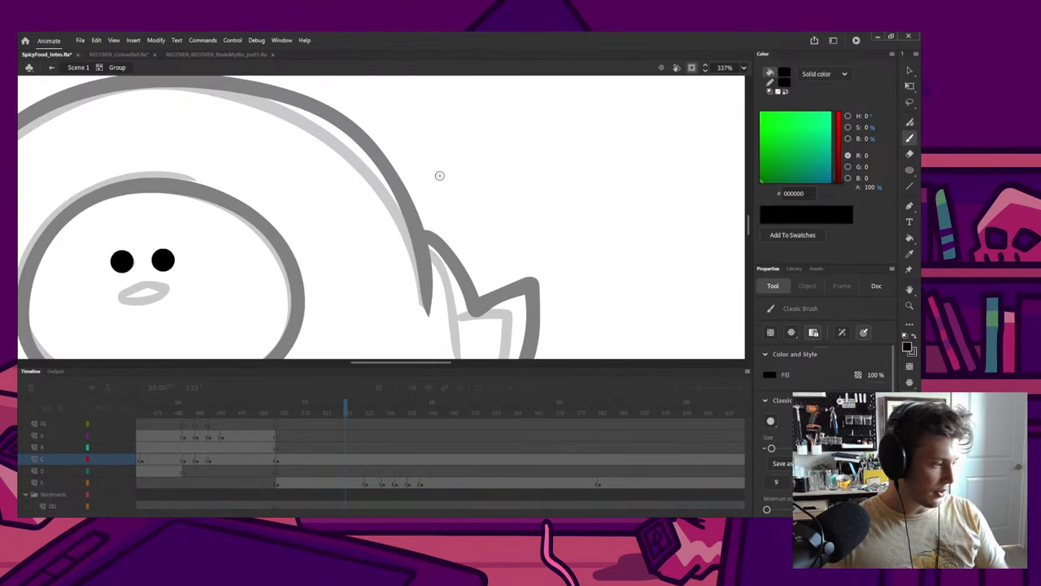
pyautogui.moveTo(497, 144)
pyautogui.mouseDown()
pyautogui.moveTo(435, 174)
pyautogui.moveTo(539, 163)
pyautogui.moveTo(494, 144)
pyautogui.moveTo(531, 106)
pyautogui.mouseUp()
pyautogui.hotkey('ctrl', 'z')
pyautogui.moveTo(531, 107); pyautogui.dragTo(533, 106)
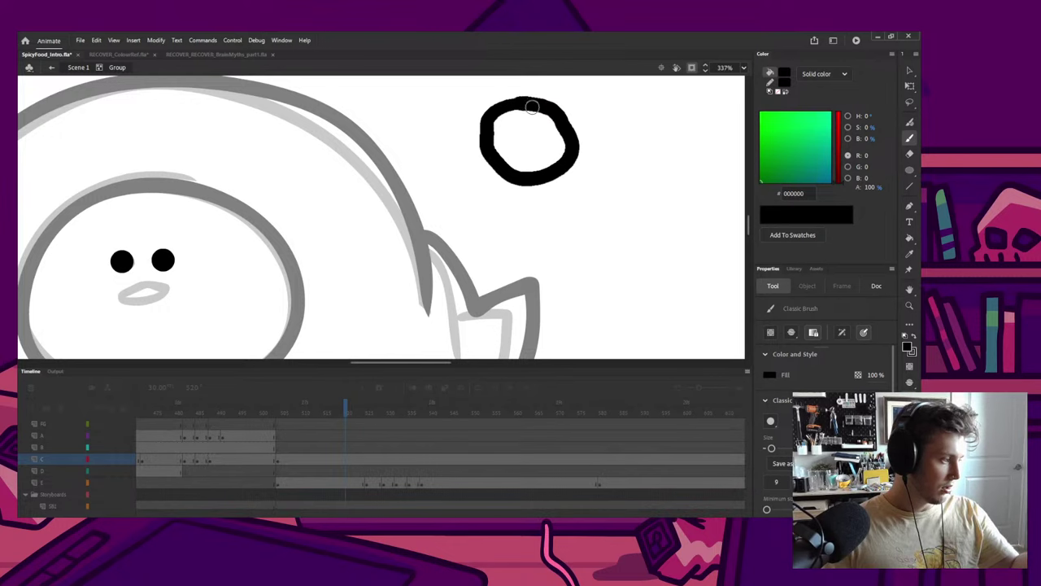
pyautogui.press('q')
pyautogui.click(547, 181)
pyautogui.scroll(-3, 545, 181)
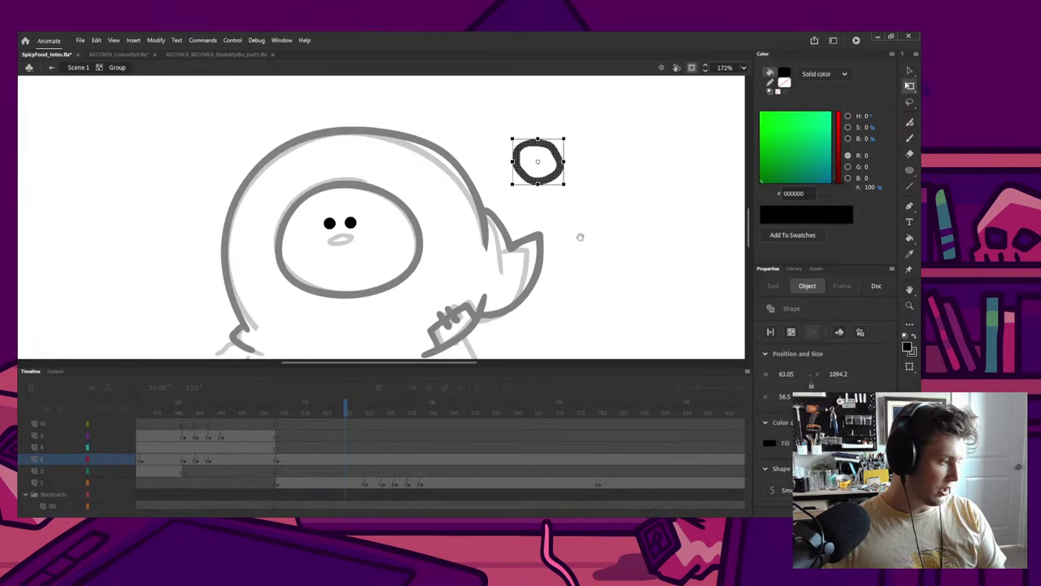
pyautogui.moveTo(576, 235); pyautogui.dragTo(544, 247)
pyautogui.press('b')
pyautogui.press('c')
pyautogui.press('q')
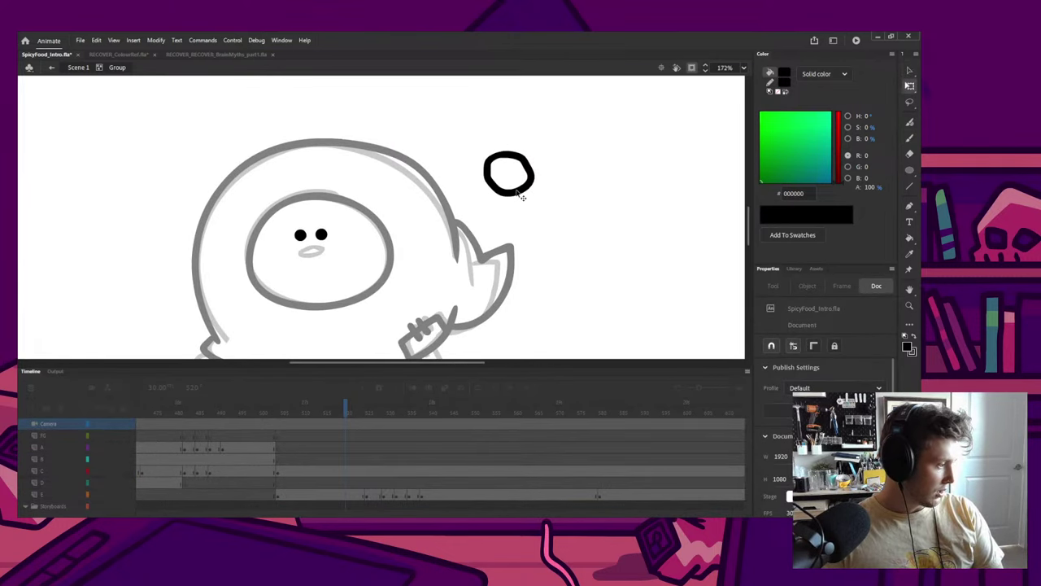
pyautogui.click(518, 191)
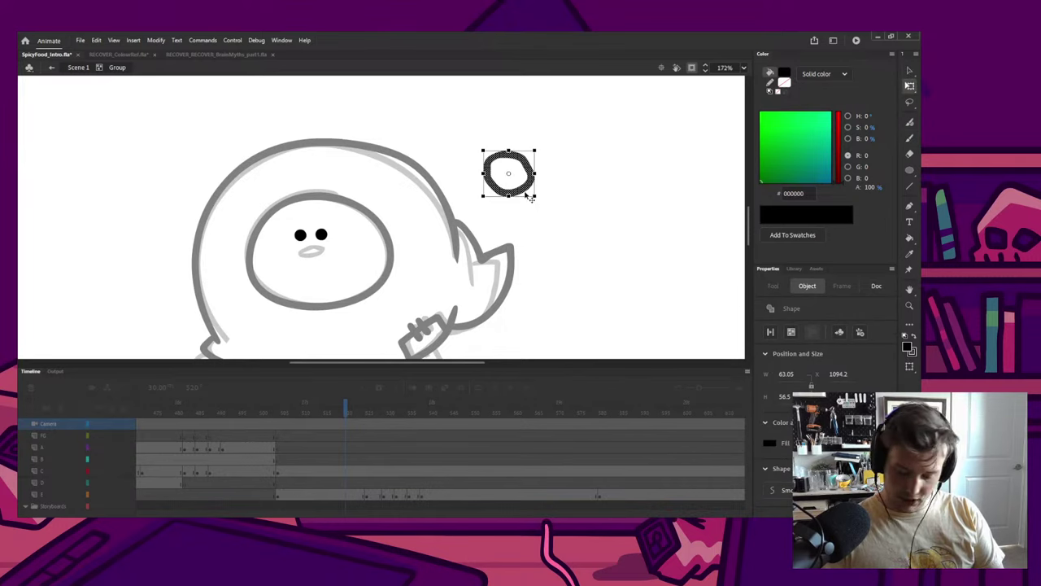
pyautogui.click(570, 220)
pyautogui.press('v')
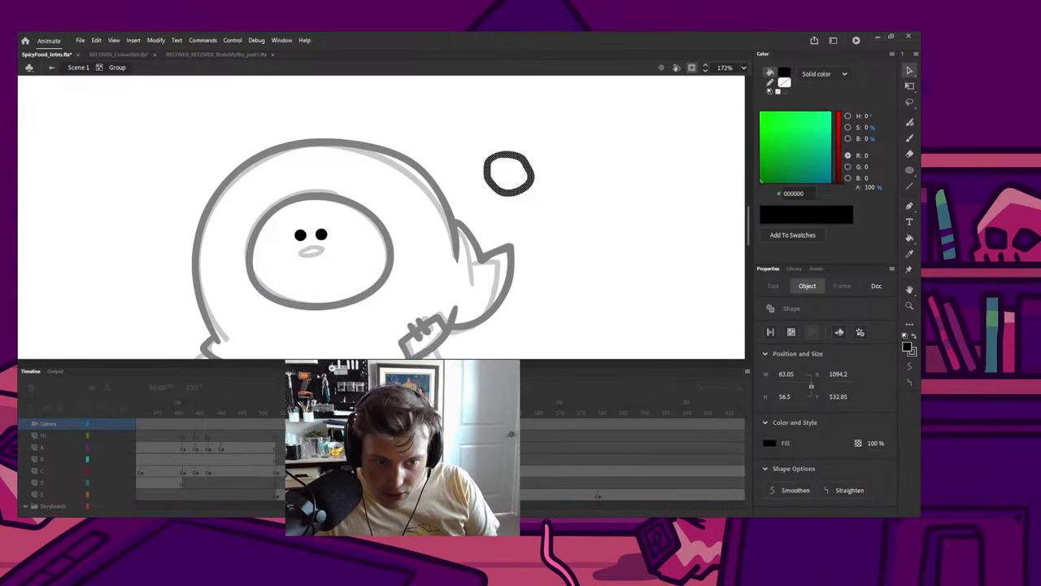
pyautogui.click(688, 302)
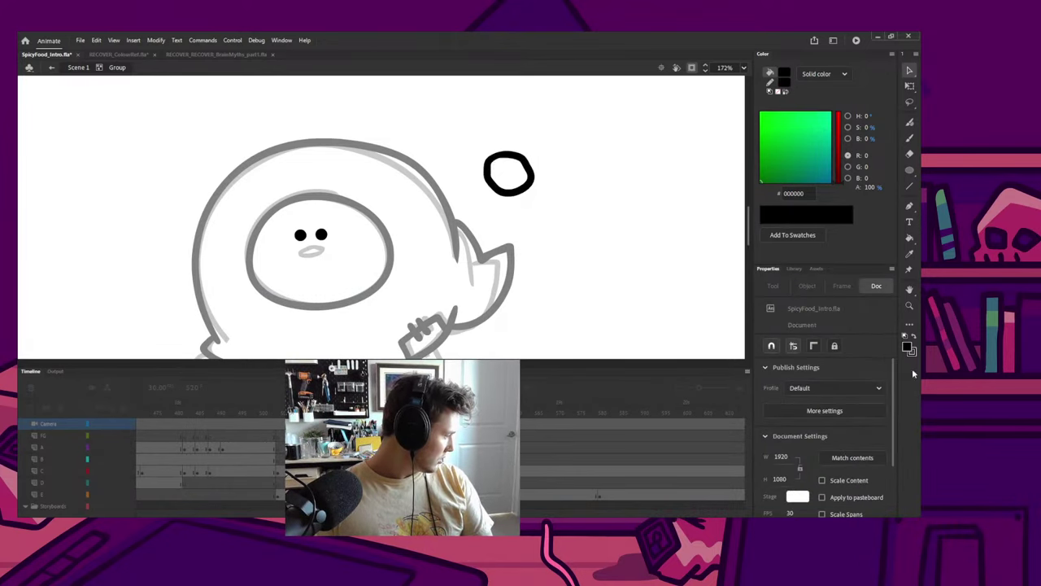
# Step: Smooth the test ring's outline, try straightening it into a circle, and undo the straightening
pyautogui.click(493, 179)
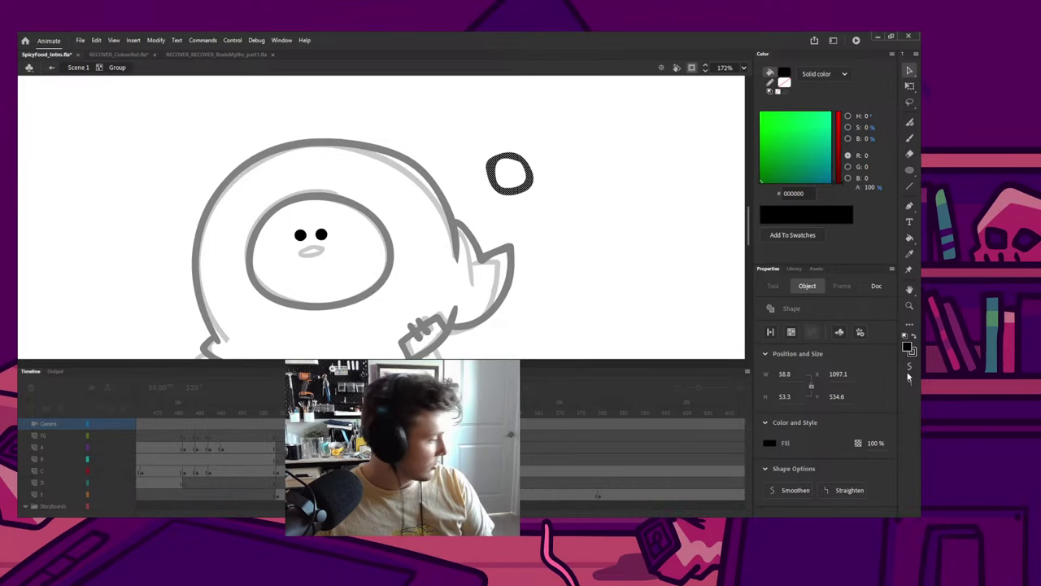
pyautogui.click(909, 384)
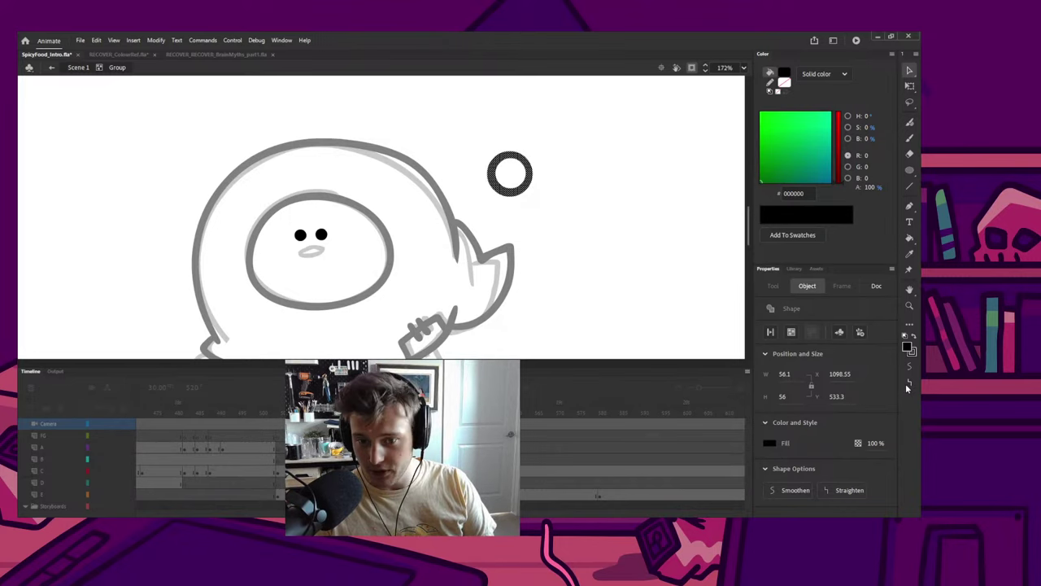
pyautogui.hotkey('ctrl', 'z')
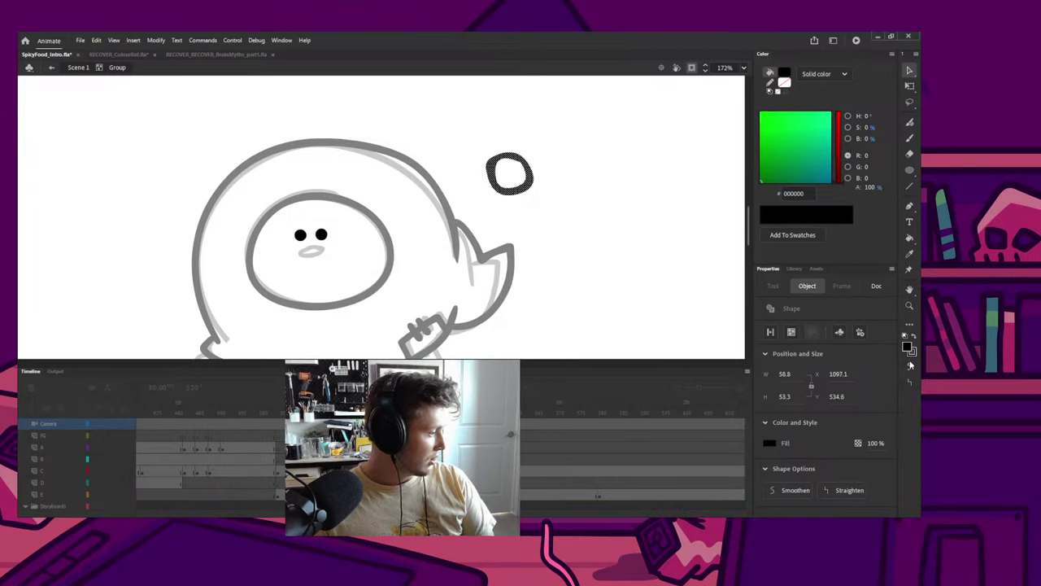
# Step: Apply Smooth to the test ring several times in a row, and undo those smoothing passes
pyautogui.scroll(5, 555, 157)
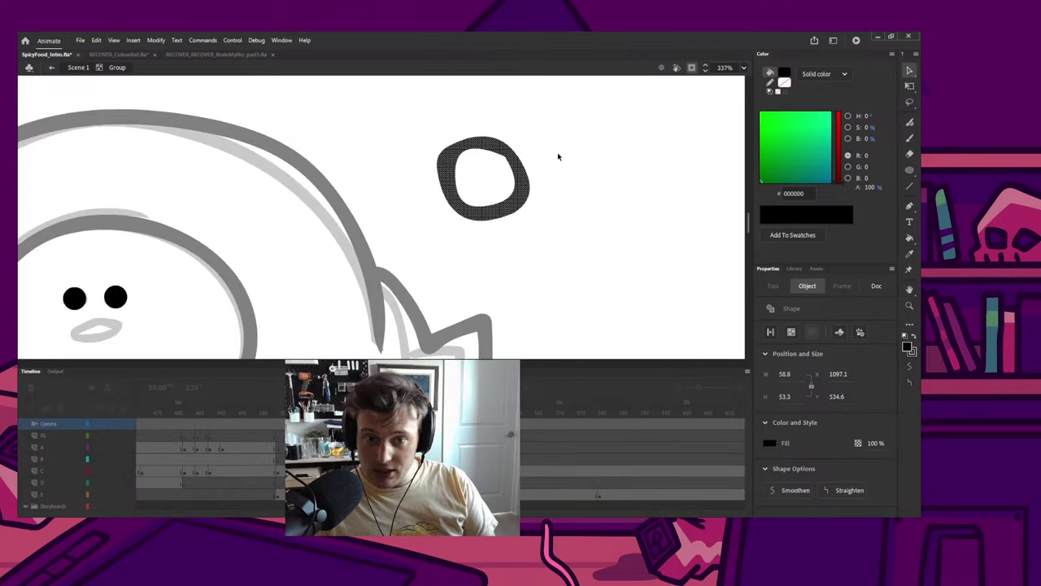
pyautogui.click(910, 367)
pyautogui.click(910, 368)
pyautogui.click(910, 368)
pyautogui.click(909, 368)
pyautogui.click(909, 367)
pyautogui.click(910, 368)
pyautogui.click(909, 368)
pyautogui.hotkey('ctrl', 'z')
pyautogui.hotkey('ctrl', 'z')
pyautogui.hotkey('ctrl', 'z')
pyautogui.hotkey('ctrl', 'z')
pyautogui.hotkey('ctrl', 'z')
pyautogui.hotkey('ctrl', 'z')
pyautogui.hotkey('ctrl', 'z')
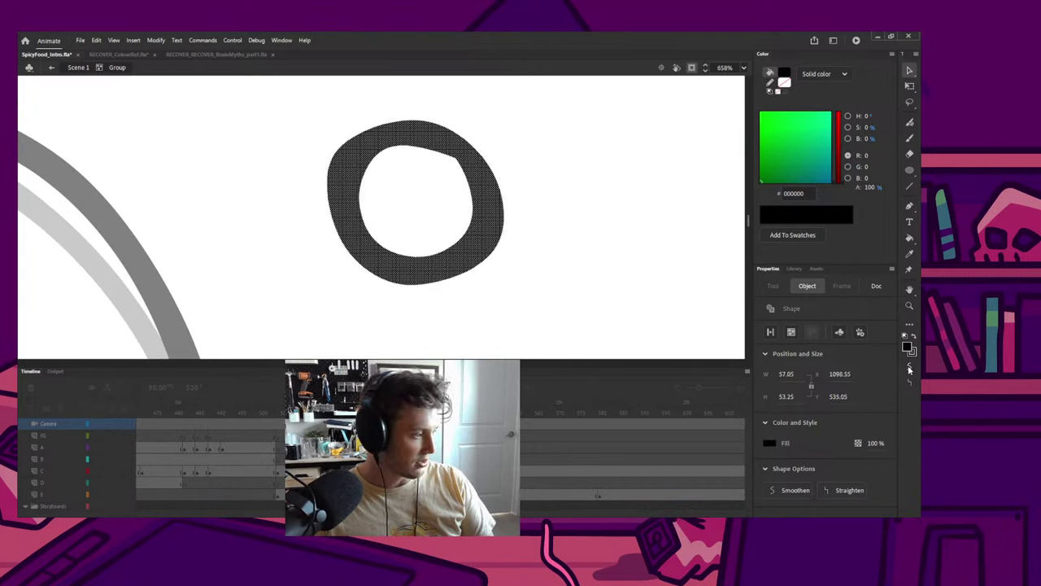
# Step: Delete the test ring beside the hood
pyautogui.scroll(-10, 472, 199)
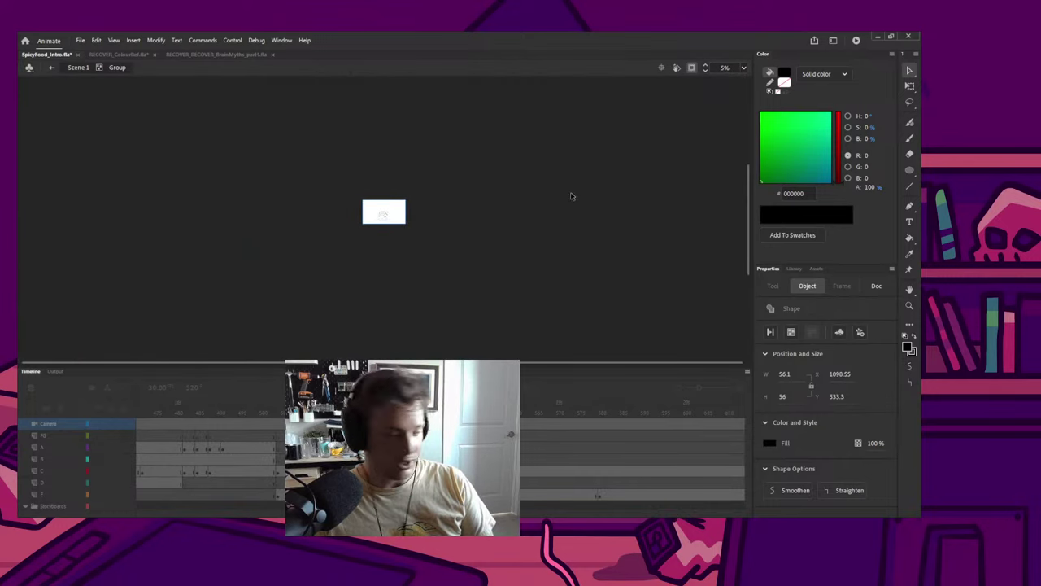
pyautogui.scroll(7, 326, 191)
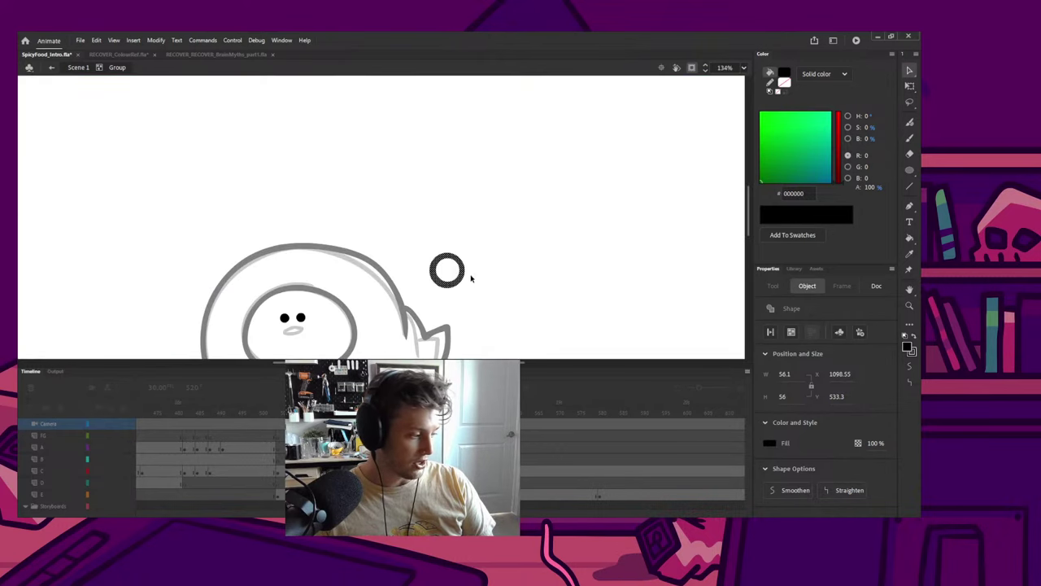
pyautogui.click(470, 279)
pyautogui.click(461, 284)
pyautogui.press('Delete')
# Step: Draw two rough black dots beside the inked eyes inside the face opening, and smooth both into rounder shapes
pyautogui.press('b')
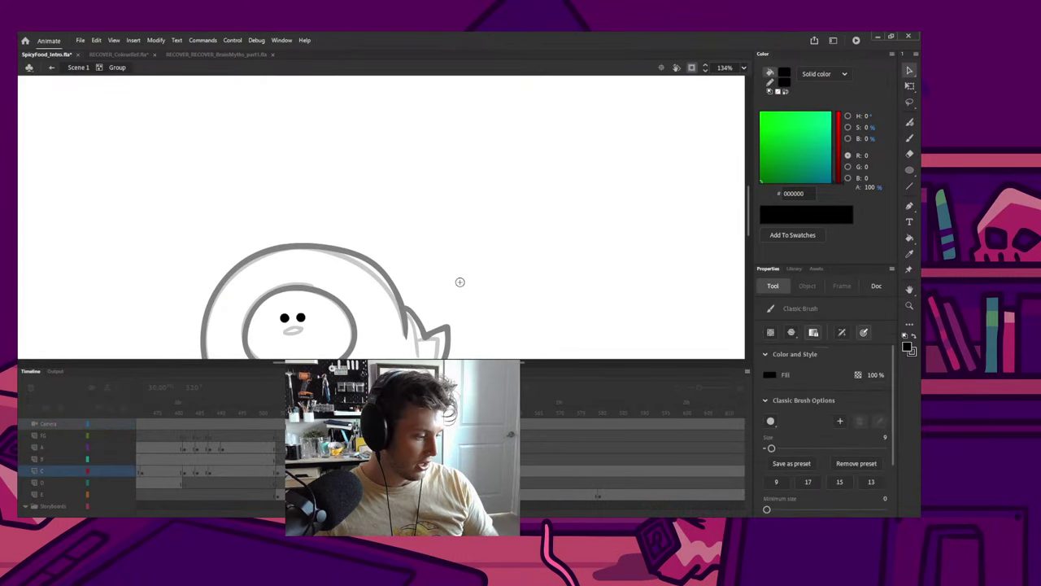
pyautogui.moveTo(321, 319); pyautogui.dragTo(324, 317)
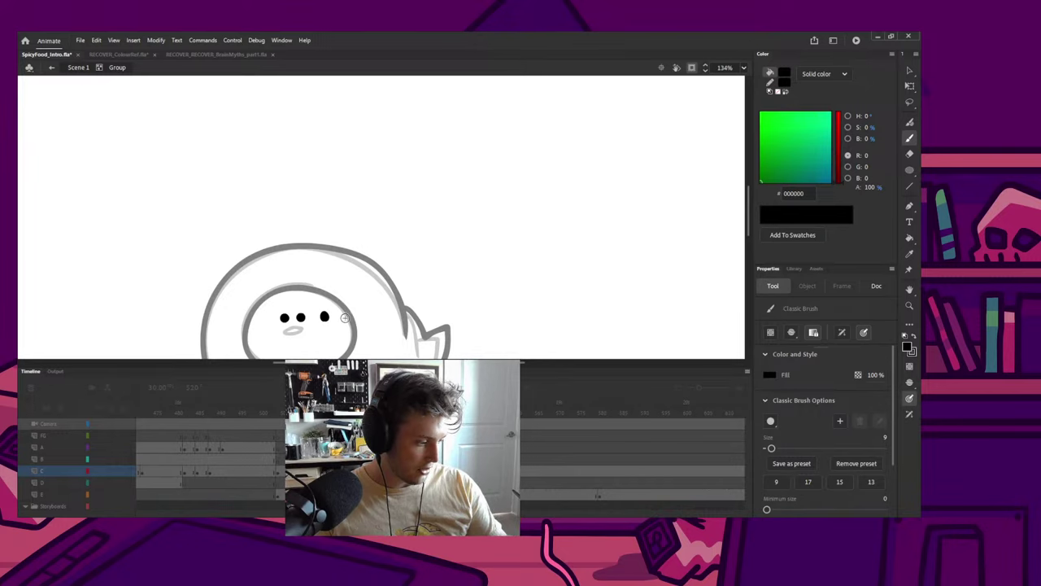
pyautogui.click(342, 316)
pyautogui.press('v')
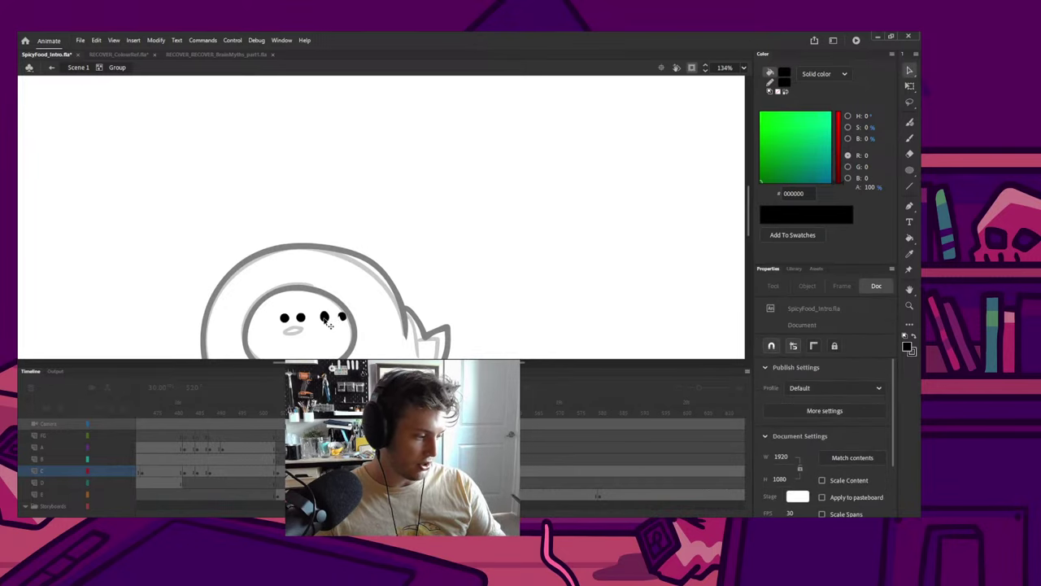
pyautogui.click(341, 317)
pyautogui.keyDown('shift'); pyautogui.click(325, 317); pyautogui.keyUp('shift')
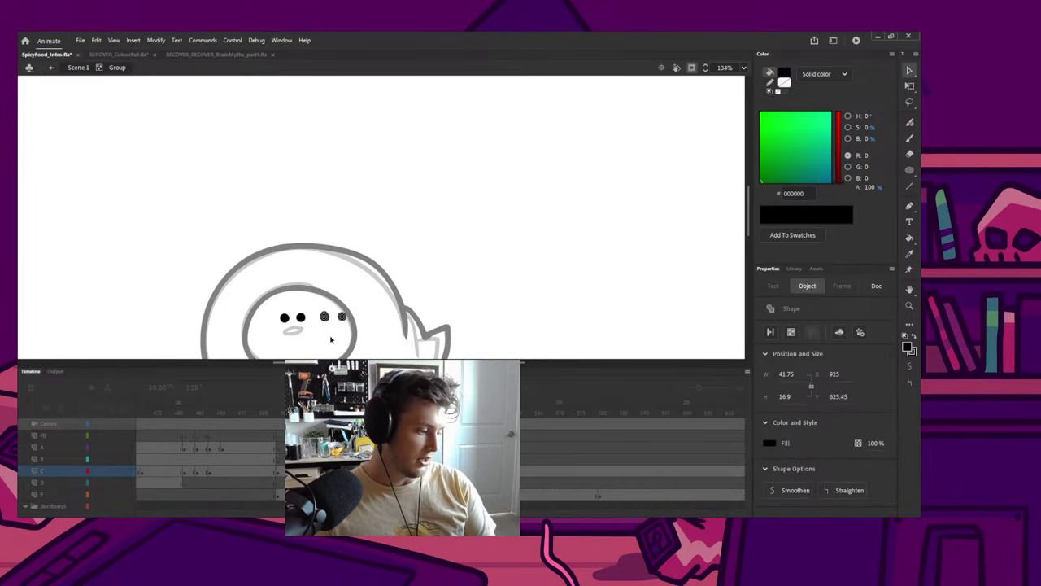
pyautogui.scroll(-5, 394, 163)
pyautogui.click(910, 367)
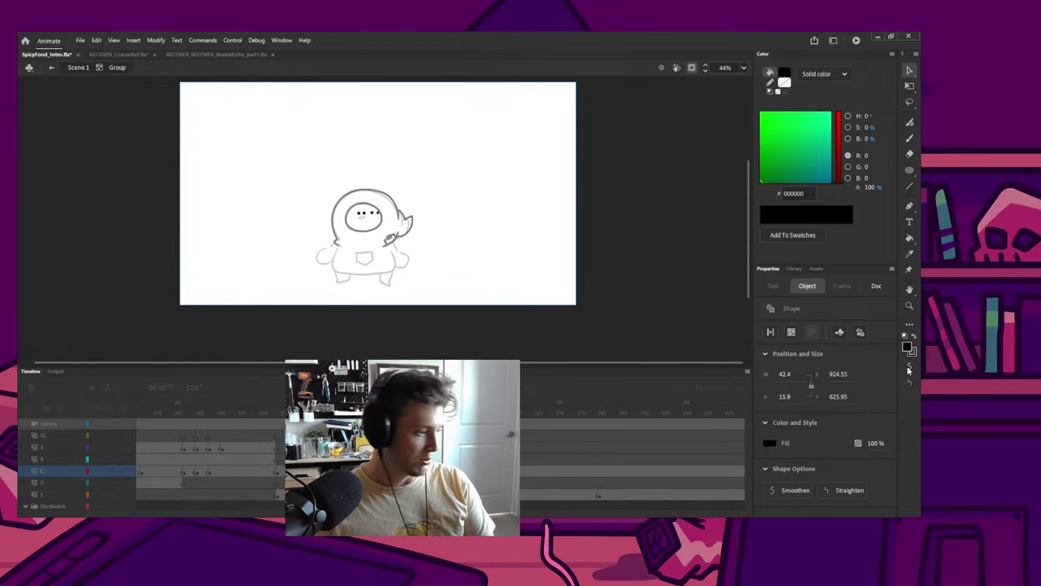
pyautogui.scroll(5, 502, 253)
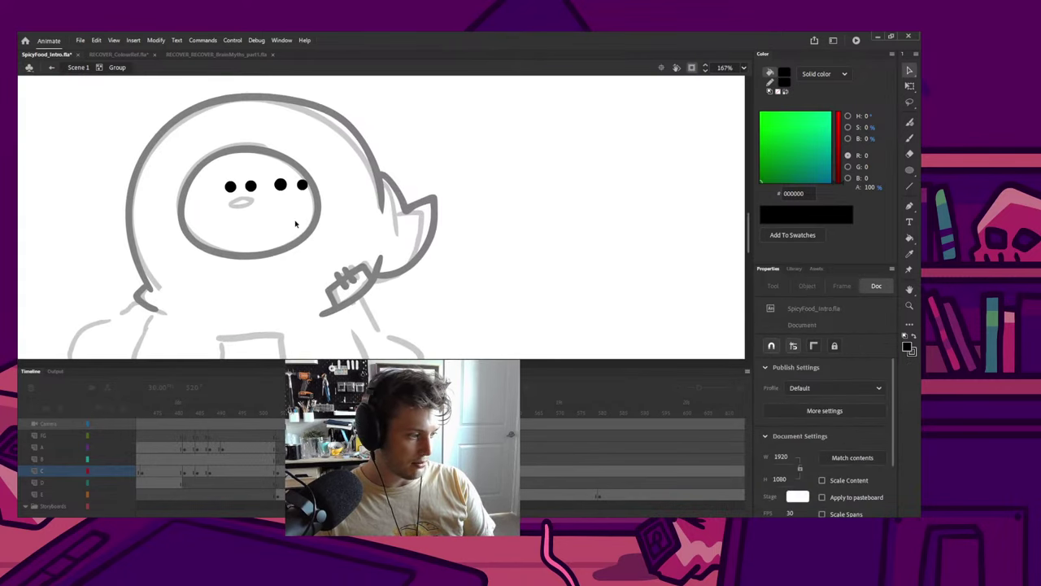
# Step: Delete the two extra black dots beside the inked eyes inside the face opening
pyautogui.click(292, 187)
pyautogui.press('Delete')
pyautogui.click(302, 185)
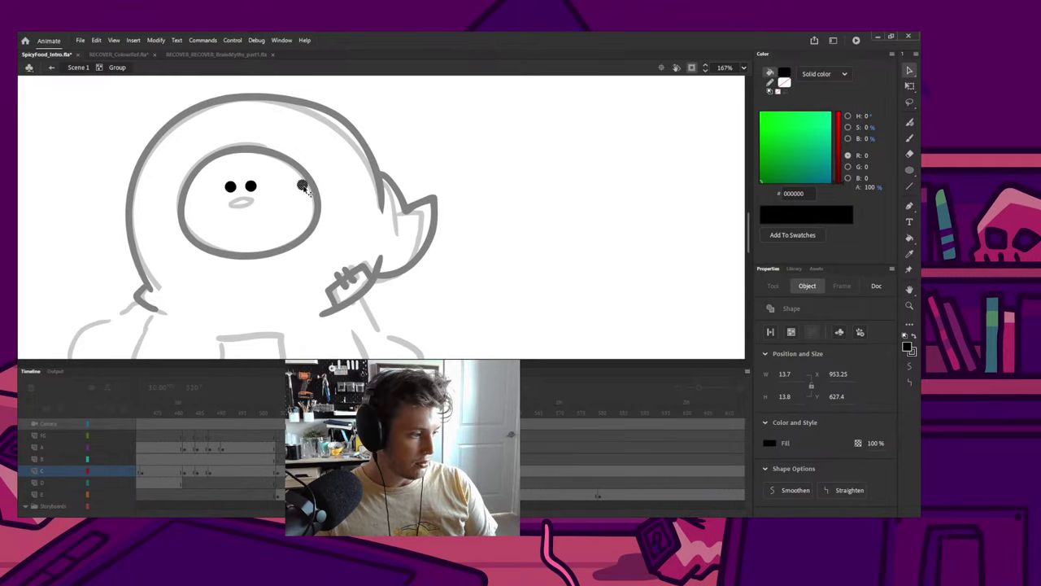
pyautogui.moveTo(302, 184)
pyautogui.mouseDown()
pyautogui.moveTo(286, 195)
pyautogui.moveTo(313, 200)
pyautogui.mouseUp()
pyautogui.press('Delete')
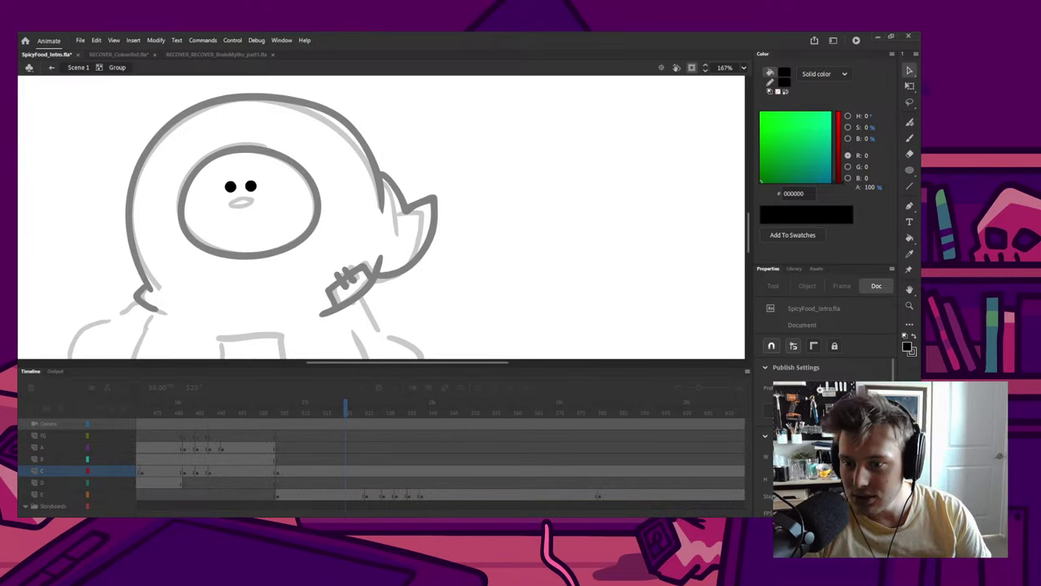
# Step: Draw a small test oval on the blank stage beside the character, and delete its fill and outline
pyautogui.press('b')
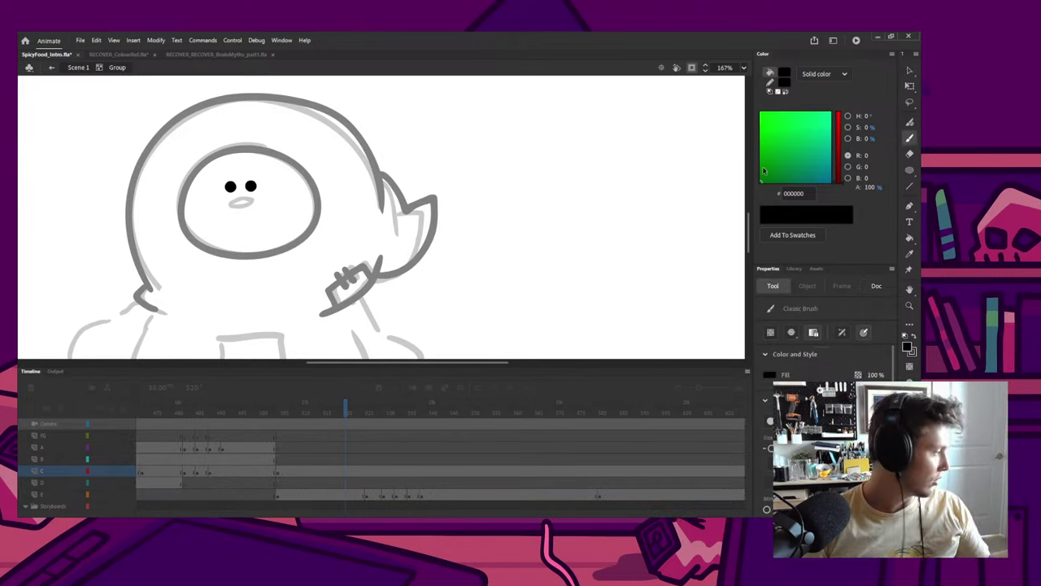
pyautogui.click(911, 170)
pyautogui.moveTo(558, 172)
pyautogui.mouseDown()
pyautogui.moveTo(724, 337)
pyautogui.moveTo(599, 178)
pyautogui.moveTo(565, 177)
pyautogui.mouseUp()
pyautogui.press('q')
pyautogui.click(564, 177)
pyautogui.press('Delete')
pyautogui.click(561, 174)
pyautogui.press('Delete')
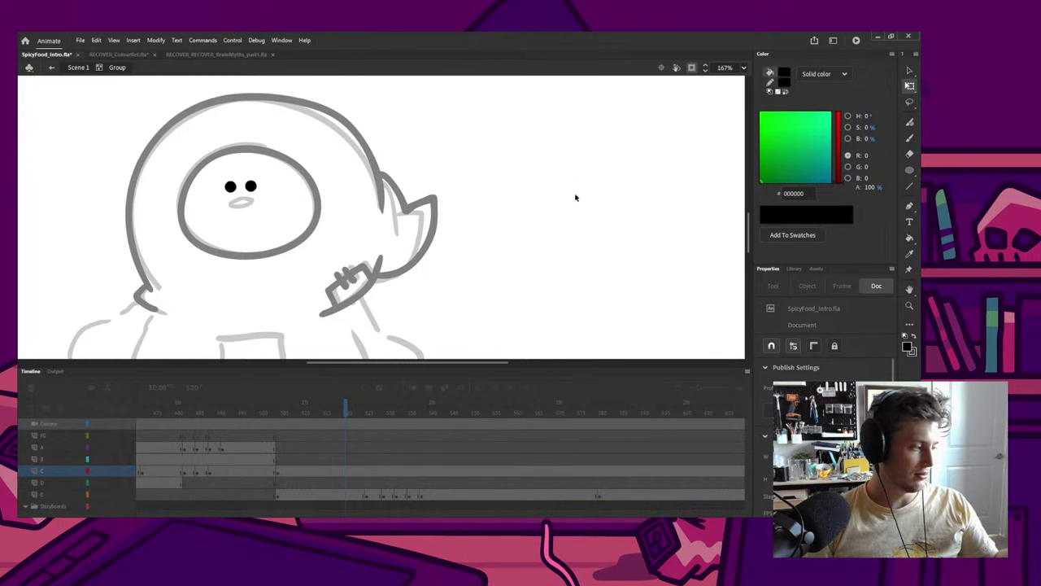
# Step: Try inking the small mouth over its sketch below the eyes with brush strokes, undoing each attempt
pyautogui.doubleClick(491, 232)
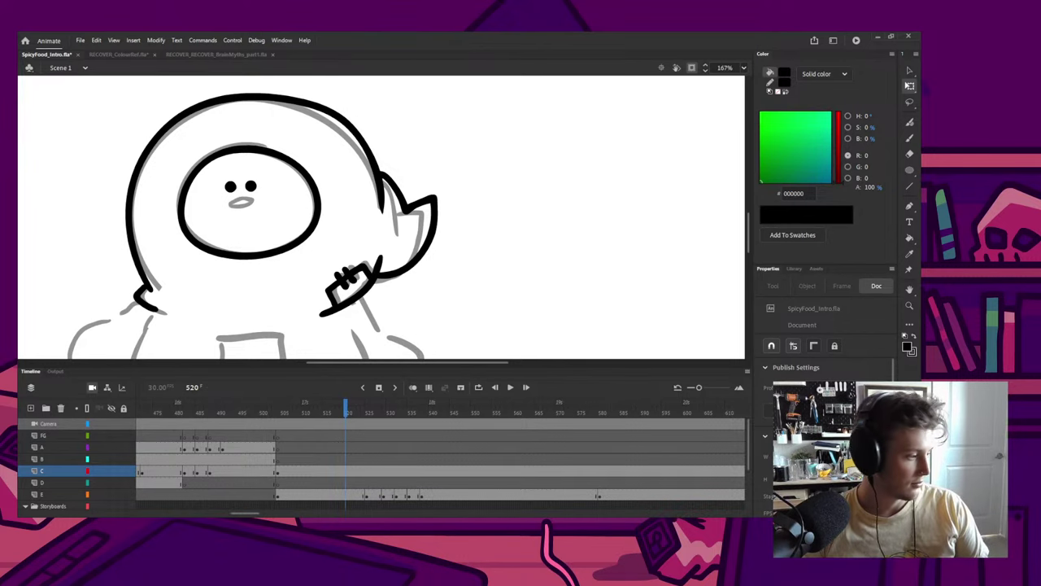
pyautogui.scroll(-4, 451, 196)
pyautogui.doubleClick(371, 192)
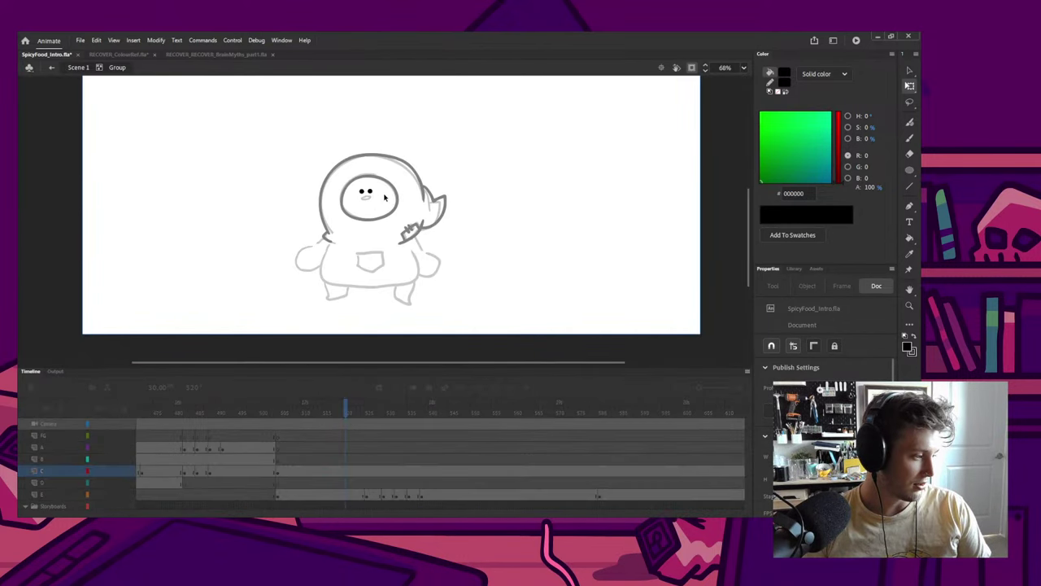
pyautogui.press('b')
pyautogui.hotkey('ctrl', '=')
pyautogui.hotkey('ctrl', '=')
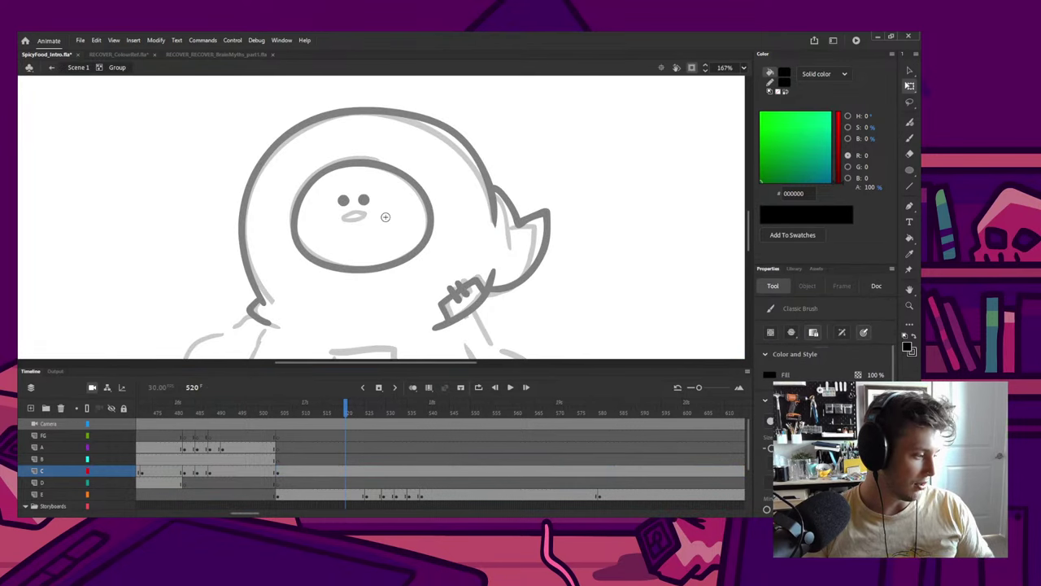
pyautogui.moveTo(356, 213); pyautogui.dragTo(345, 218)
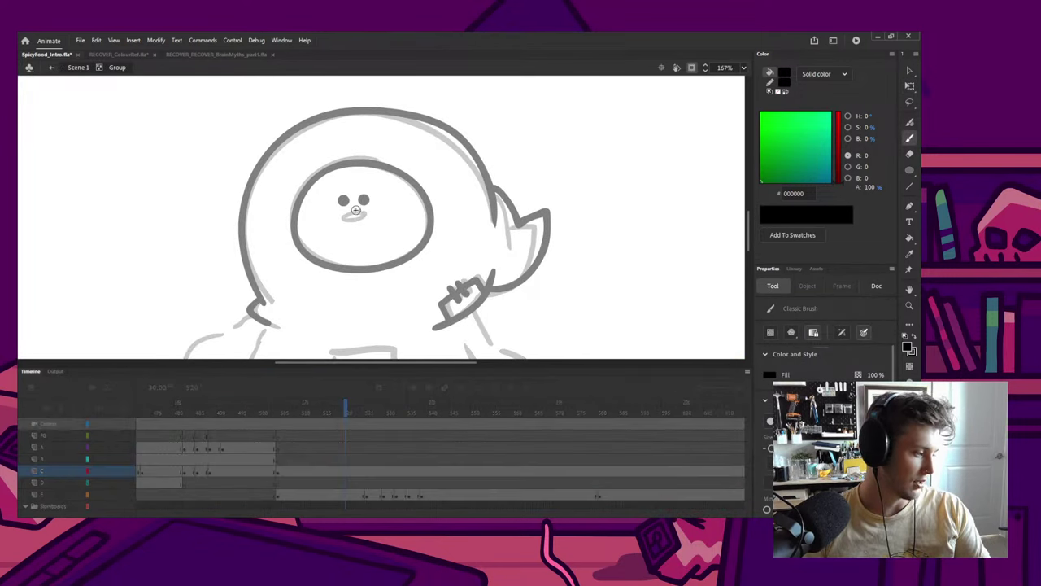
pyautogui.hotkey('ctrl', 'z')
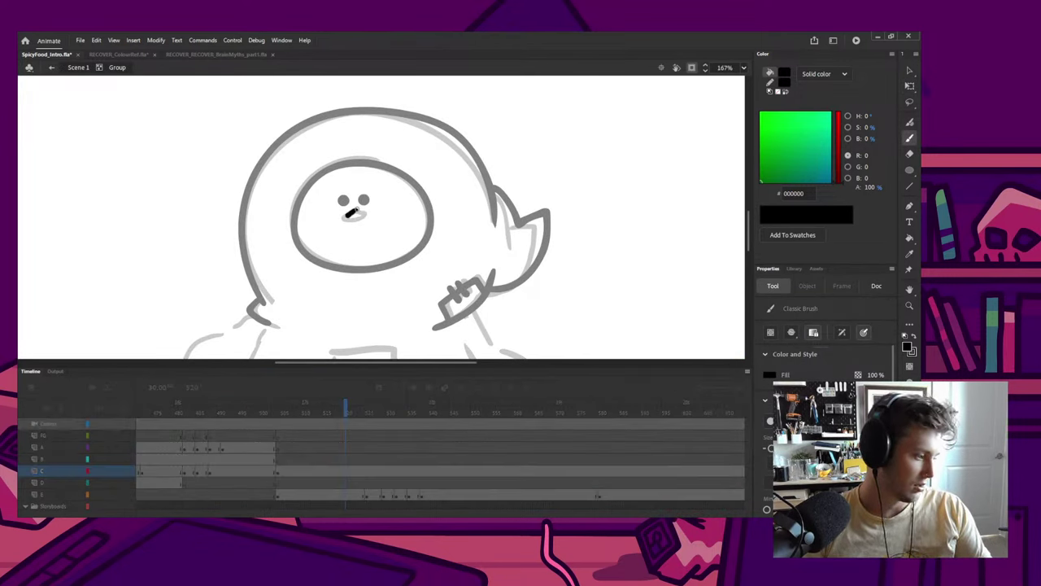
pyautogui.hotkey('ctrl', 'z')
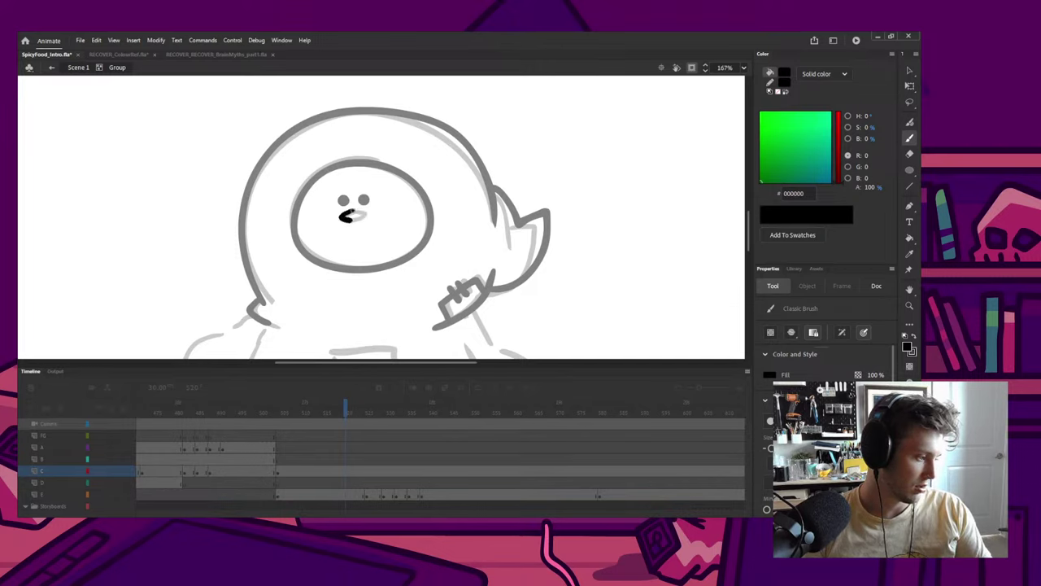
pyautogui.hotkey('ctrl', 'z')
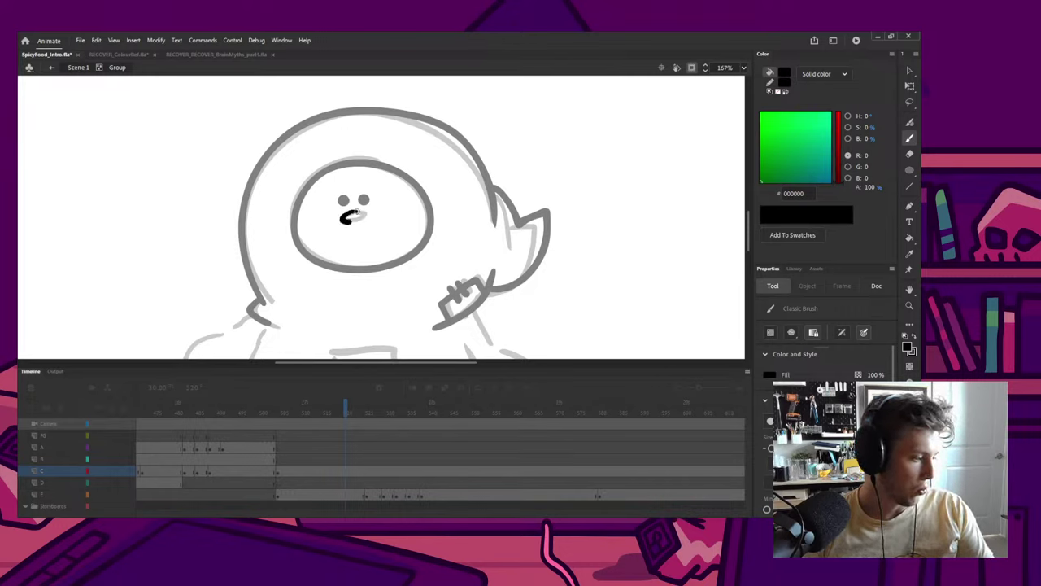
pyautogui.hotkey('ctrl', 'z')
# Step: Ink the mouth as a closed, slanted black oval outline over its sketch below the eyes
pyautogui.press('z')
pyautogui.moveTo(316, 167); pyautogui.dragTo(428, 278)
pyautogui.press('b')
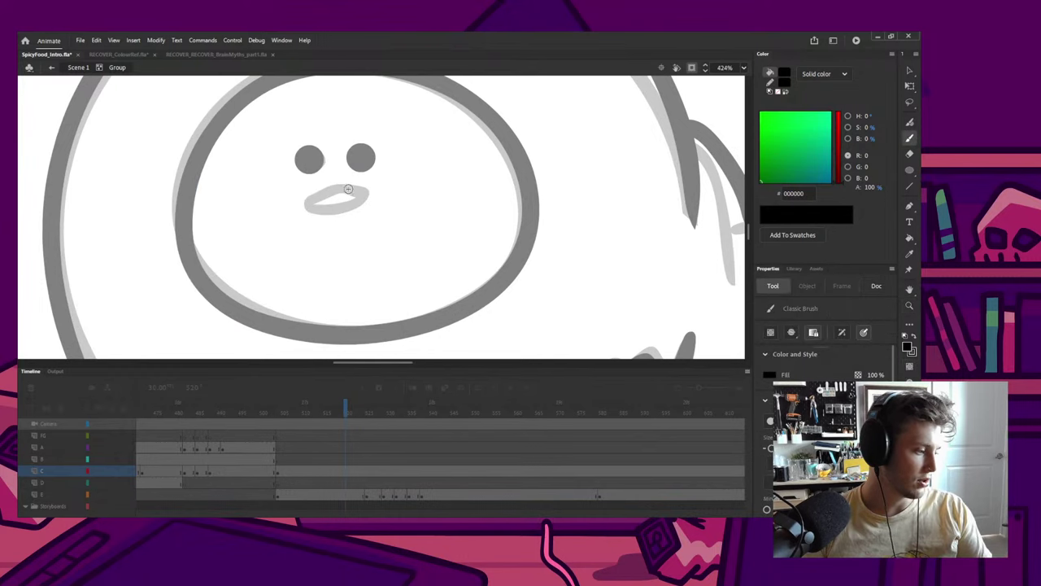
pyautogui.moveTo(351, 188)
pyautogui.mouseDown()
pyautogui.moveTo(373, 196)
pyautogui.moveTo(353, 188)
pyautogui.moveTo(350, 210)
pyautogui.moveTo(368, 192)
pyautogui.moveTo(300, 213)
pyautogui.moveTo(358, 187)
pyautogui.mouseUp()
pyautogui.hotkey('ctrl', 'z')
pyautogui.hotkey('ctrl', 'z')
pyautogui.hotkey('ctrl', 'z')
pyautogui.moveTo(299, 207); pyautogui.dragTo(367, 189)
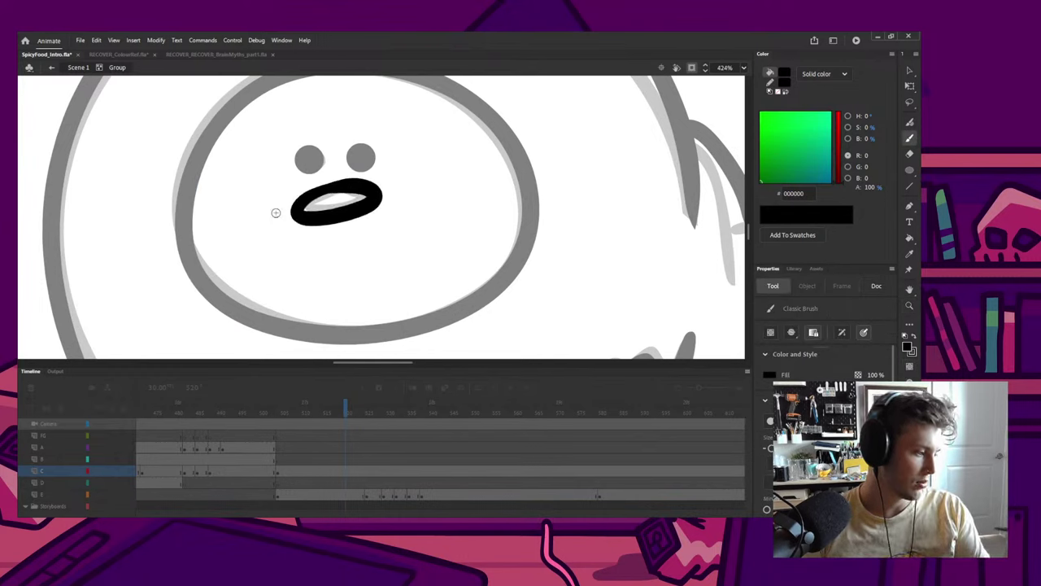
# Step: Leave the face group to return to Scene 1, and save the file
pyautogui.scroll(-6, 262, 239)
pyautogui.press('q')
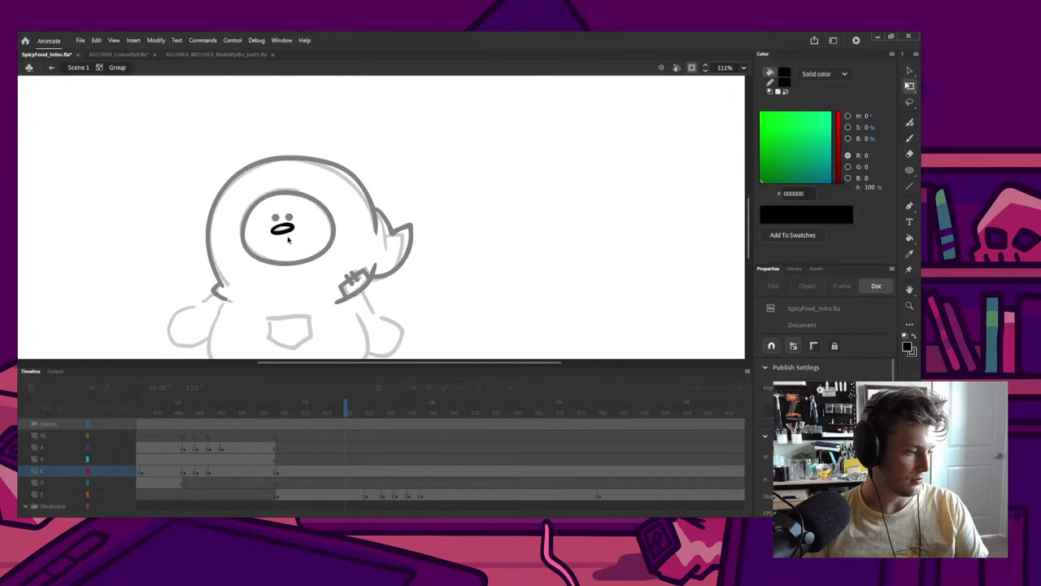
pyautogui.scroll(5, 265, 240)
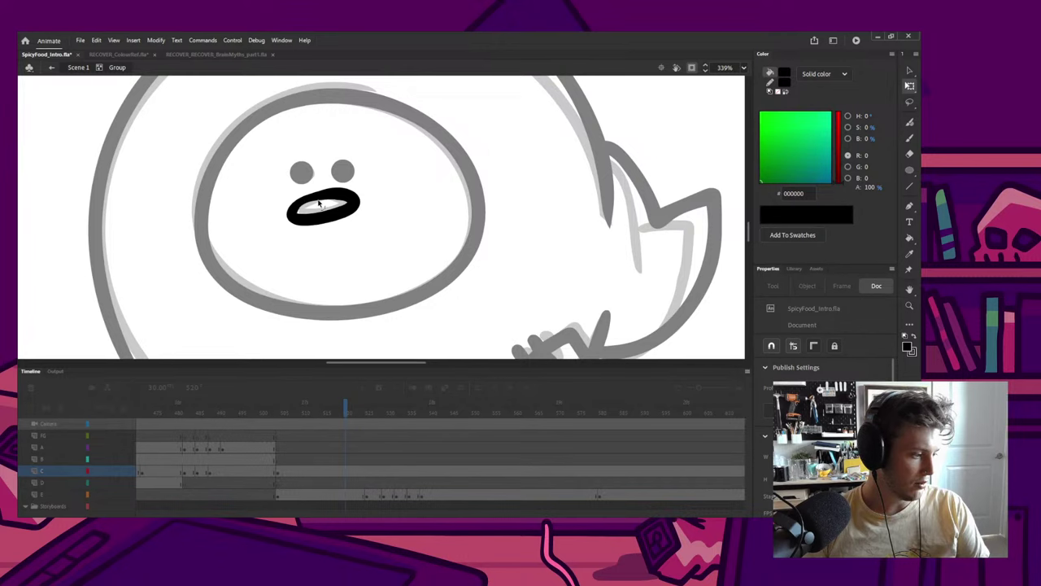
pyautogui.scroll(-2, 360, 191)
pyautogui.scroll(-3, 360, 192)
pyautogui.doubleClick(396, 189)
pyautogui.scroll(-3, 396, 190)
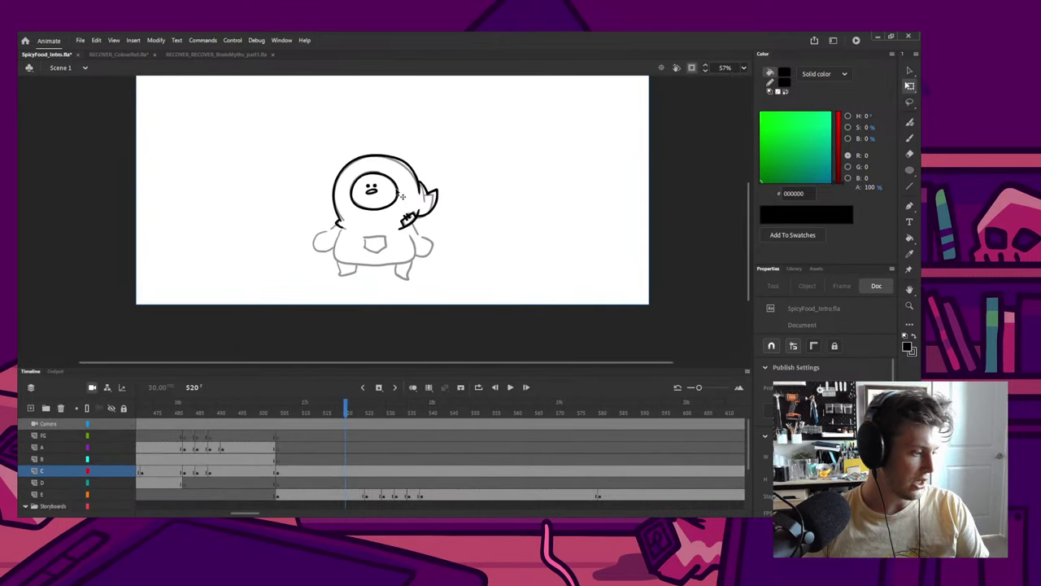
pyautogui.hotkey('ctrl', 's')
# Step: Try inking the body outline below the hood over the sketch several times, undoing each stroke
pyautogui.scroll(3, 400, 221)
pyautogui.press('b')
pyautogui.press('q')
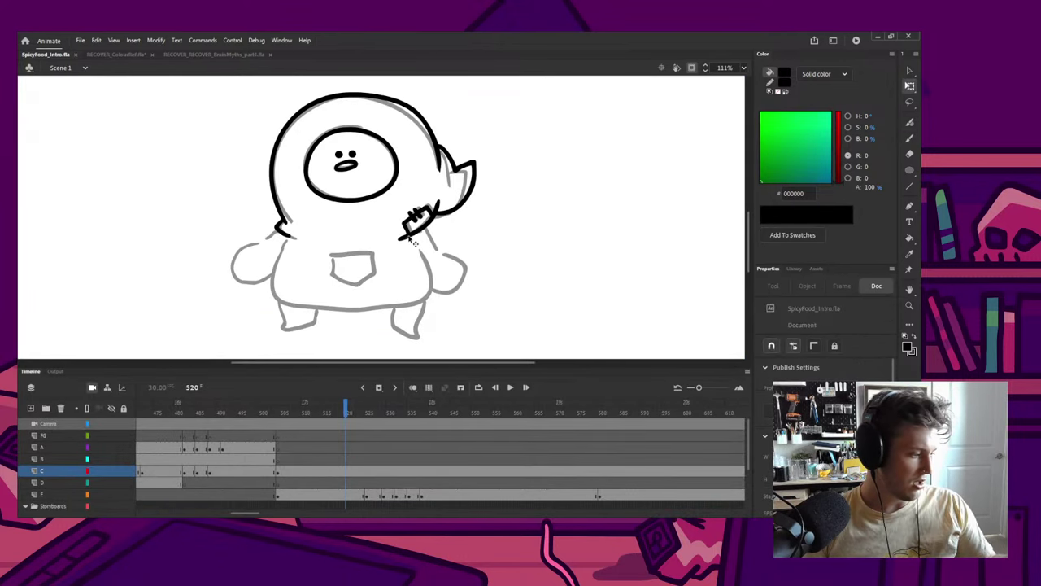
pyautogui.click(409, 235)
pyautogui.press('b')
pyautogui.moveTo(285, 243)
pyautogui.mouseDown()
pyautogui.moveTo(275, 296)
pyautogui.moveTo(372, 309)
pyautogui.moveTo(428, 295)
pyautogui.mouseUp()
pyautogui.hotkey('ctrl', 'z')
pyautogui.moveTo(284, 245)
pyautogui.mouseDown()
pyautogui.moveTo(270, 297)
pyautogui.moveTo(397, 306)
pyautogui.mouseUp()
pyautogui.hotkey('ctrl', 'z')
pyautogui.moveTo(283, 245)
pyautogui.mouseDown()
pyautogui.moveTo(279, 297)
pyautogui.moveTo(296, 302)
pyautogui.moveTo(420, 301)
pyautogui.moveTo(420, 258)
pyautogui.mouseUp()
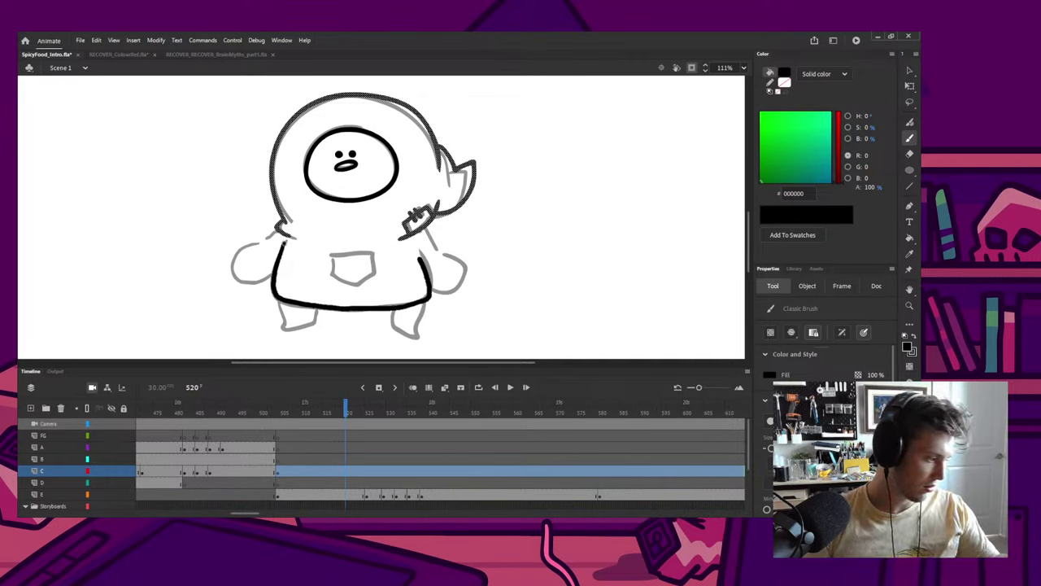
pyautogui.hotkey('ctrl', 'z')
pyautogui.moveTo(283, 242)
pyautogui.mouseDown()
pyautogui.moveTo(273, 284)
pyautogui.moveTo(282, 302)
pyautogui.moveTo(348, 316)
pyautogui.mouseUp()
pyautogui.hotkey('ctrl', 'z')
pyautogui.moveTo(284, 245)
pyautogui.mouseDown()
pyautogui.moveTo(274, 282)
pyautogui.moveTo(306, 309)
pyautogui.mouseUp()
pyautogui.hotkey('ctrl', 'z')
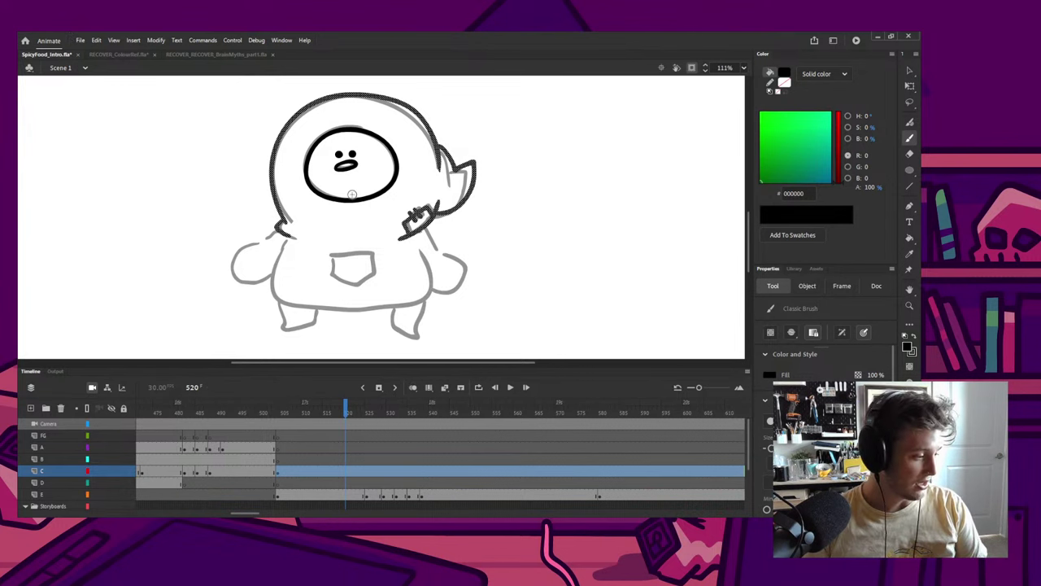
# Step: Redraw the body outline from one side around the hem to the other, and undo these attempts
pyautogui.scroll(2, 340, 206)
pyautogui.moveTo(320, 249); pyautogui.dragTo(292, 221)
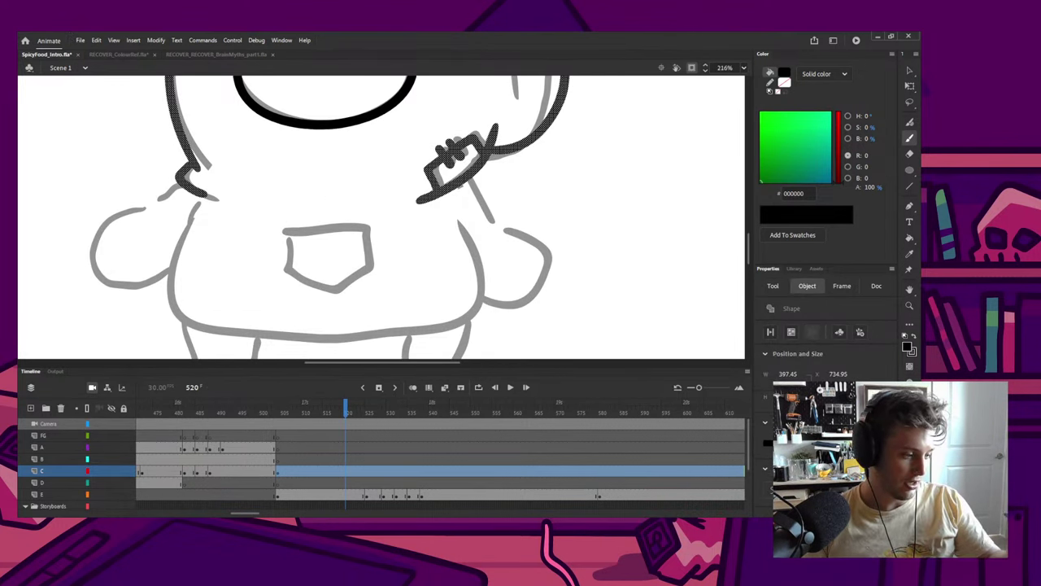
pyautogui.moveTo(194, 213); pyautogui.dragTo(175, 298)
pyautogui.hotkey('ctrl', 'z')
pyautogui.hotkey('ctrl', 'z')
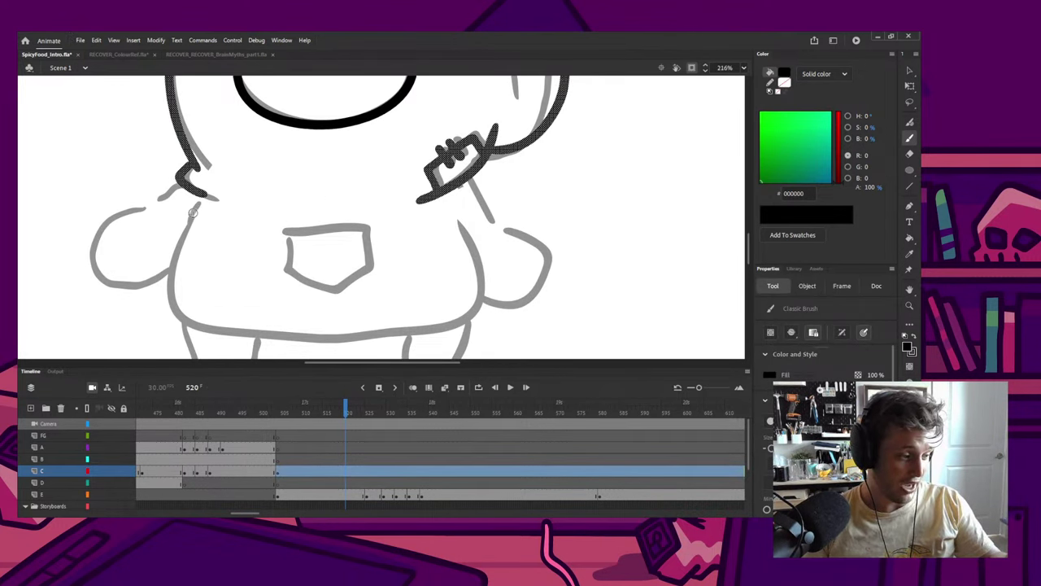
pyautogui.moveTo(194, 210)
pyautogui.mouseDown()
pyautogui.moveTo(174, 283)
pyautogui.moveTo(180, 318)
pyautogui.moveTo(224, 332)
pyautogui.moveTo(376, 334)
pyautogui.moveTo(456, 320)
pyautogui.moveTo(489, 291)
pyautogui.moveTo(472, 241)
pyautogui.moveTo(452, 202)
pyautogui.moveTo(423, 222)
pyautogui.mouseUp()
pyautogui.scroll(-5, 483, 175)
pyautogui.scroll(3, 414, 230)
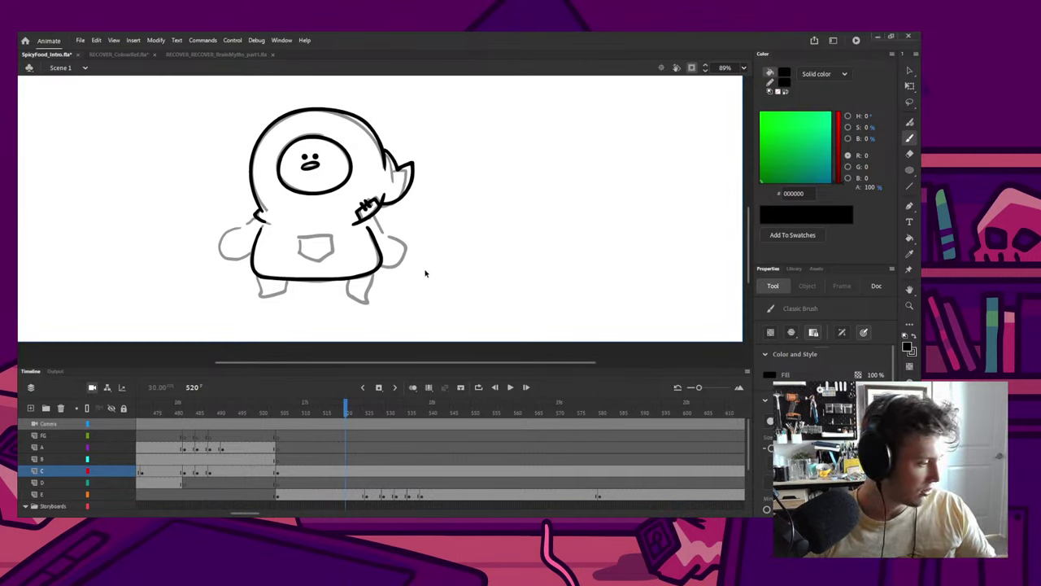
pyautogui.press('q')
pyautogui.press('b')
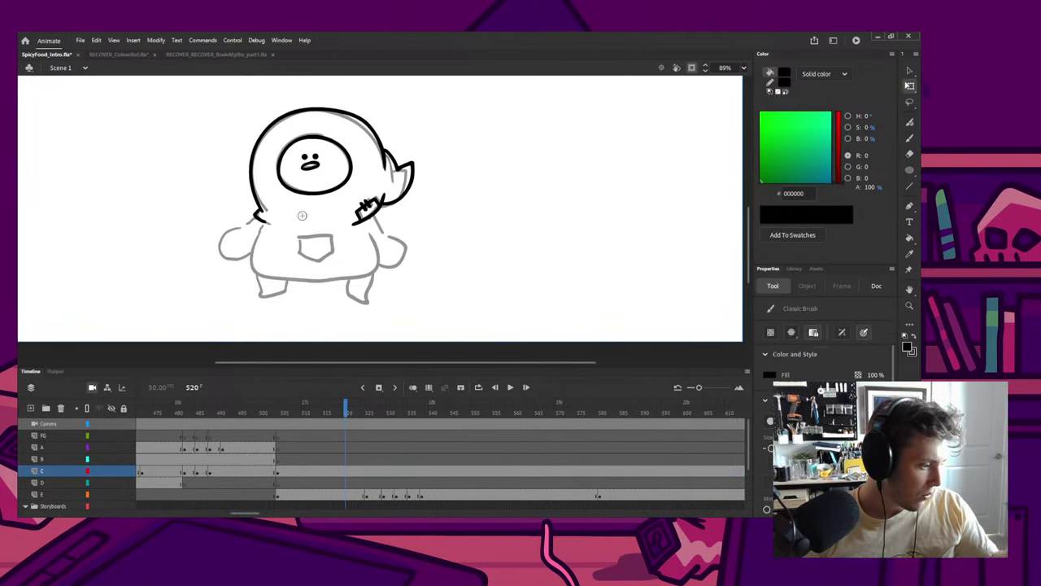
pyautogui.moveTo(263, 223)
pyautogui.mouseDown()
pyautogui.moveTo(251, 272)
pyautogui.moveTo(346, 280)
pyautogui.moveTo(378, 262)
pyautogui.moveTo(372, 203)
pyautogui.moveTo(258, 238)
pyautogui.moveTo(252, 267)
pyautogui.moveTo(260, 279)
pyautogui.moveTo(371, 278)
pyautogui.mouseUp()
pyautogui.hotkey('ctrl', 'z')
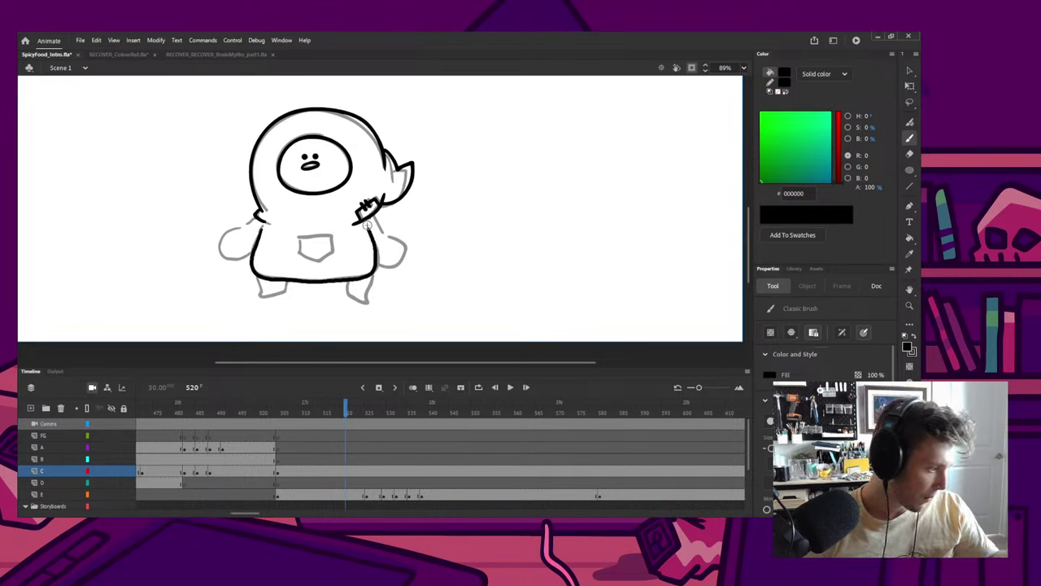
pyautogui.press('q')
pyautogui.press('b')
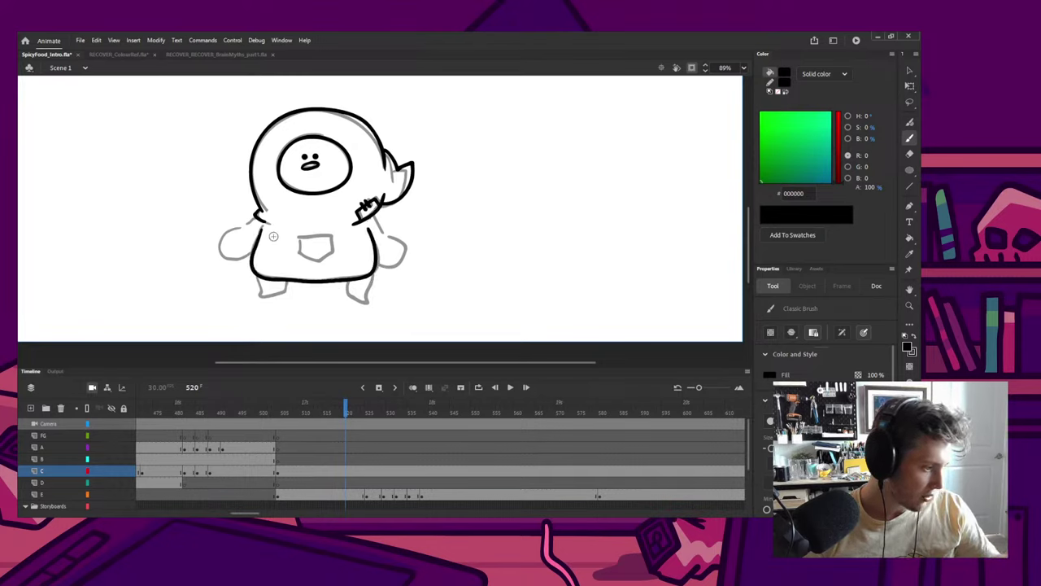
pyautogui.hotkey('ctrl', 'z')
# Step: Ink the body outline in one stroke down one side, around the hem and up the other, and save the file
pyautogui.moveTo(261, 227)
pyautogui.mouseDown()
pyautogui.moveTo(255, 247)
pyautogui.moveTo(287, 282)
pyautogui.moveTo(365, 274)
pyautogui.moveTo(367, 229)
pyautogui.moveTo(380, 255)
pyautogui.moveTo(379, 245)
pyautogui.mouseUp()
pyautogui.press('q')
pyautogui.click(377, 256)
pyautogui.hotkey('ctrl', 's')
# Step: Touch up the body outline's upper end below the hood's knot, and check the line by selecting it
pyautogui.click(309, 232)
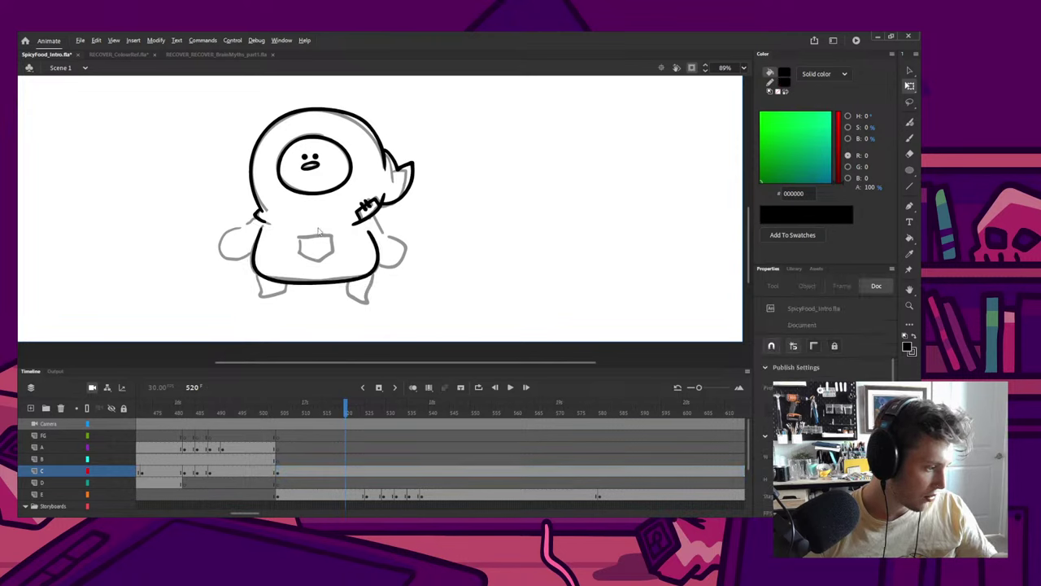
pyautogui.press('b')
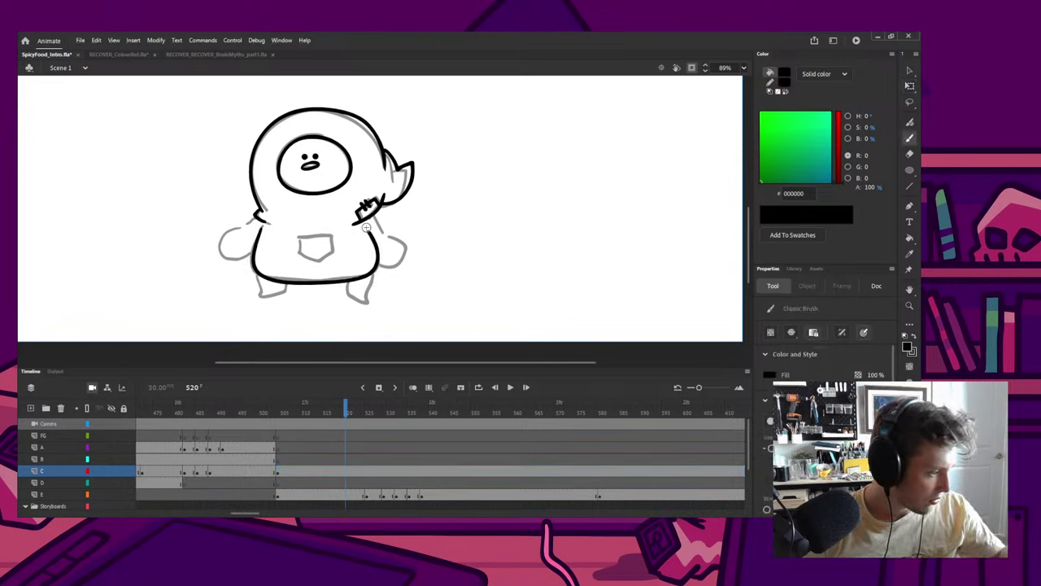
pyautogui.press('v')
pyautogui.click(374, 232)
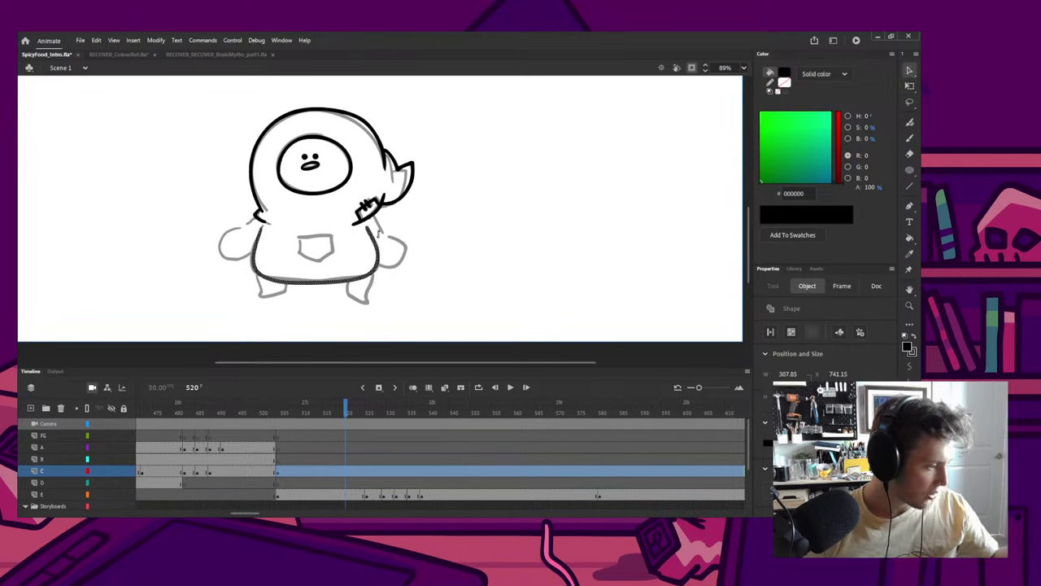
pyautogui.click(632, 279)
pyautogui.press('b')
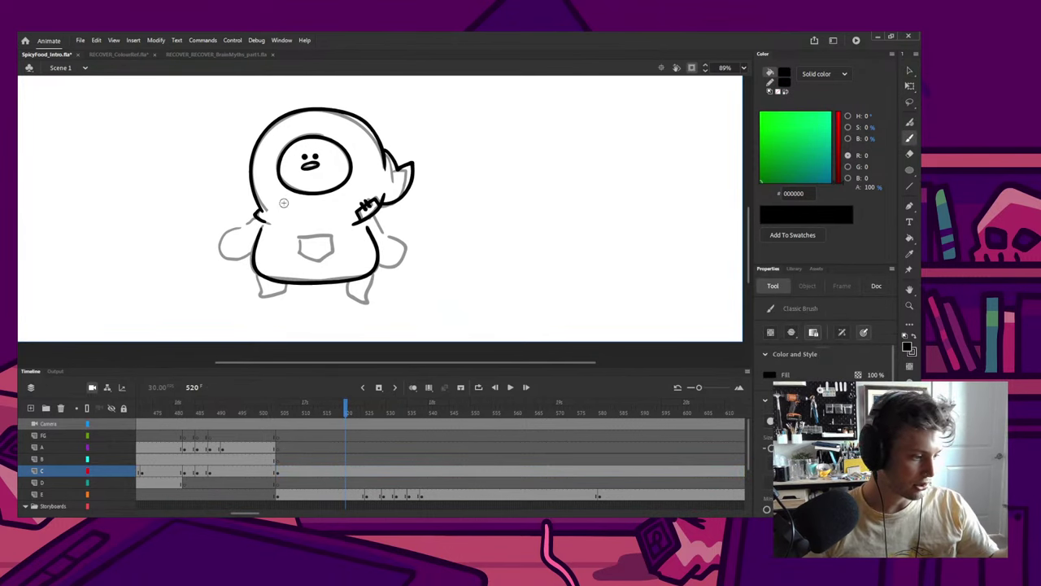
# Step: Ink the five-sided belly pocket as a closed black outline over its sketch
pyautogui.moveTo(299, 239)
pyautogui.mouseDown()
pyautogui.moveTo(300, 254)
pyautogui.moveTo(322, 261)
pyautogui.moveTo(333, 247)
pyautogui.moveTo(330, 236)
pyautogui.moveTo(299, 238)
pyautogui.mouseUp()
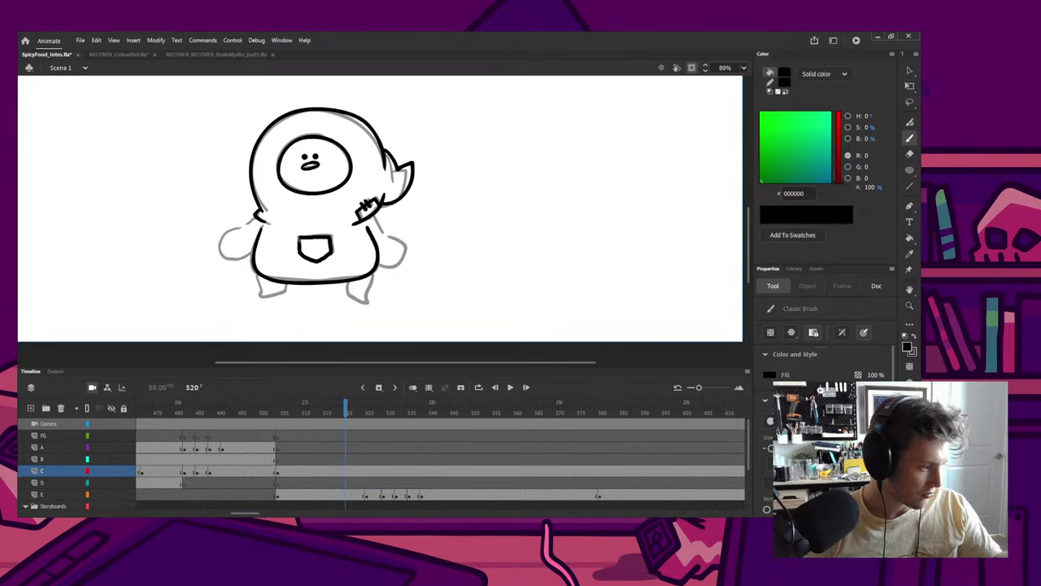
pyautogui.press('q')
pyautogui.click(330, 244)
# Step: Select all the inked character artwork on layer C and group it
pyautogui.press('v')
pyautogui.click(353, 476)
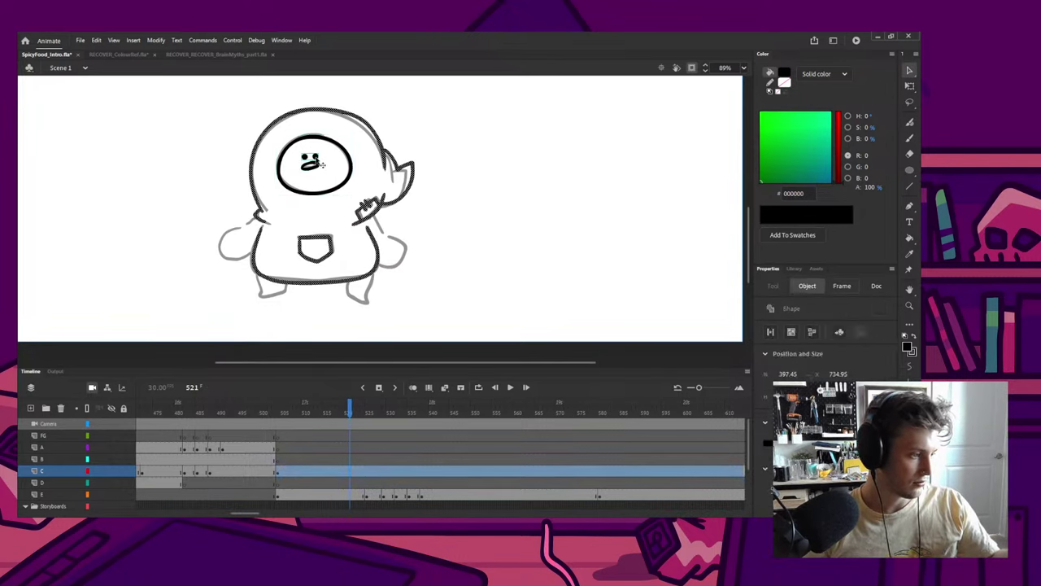
pyautogui.hotkey('ctrl', 'g')
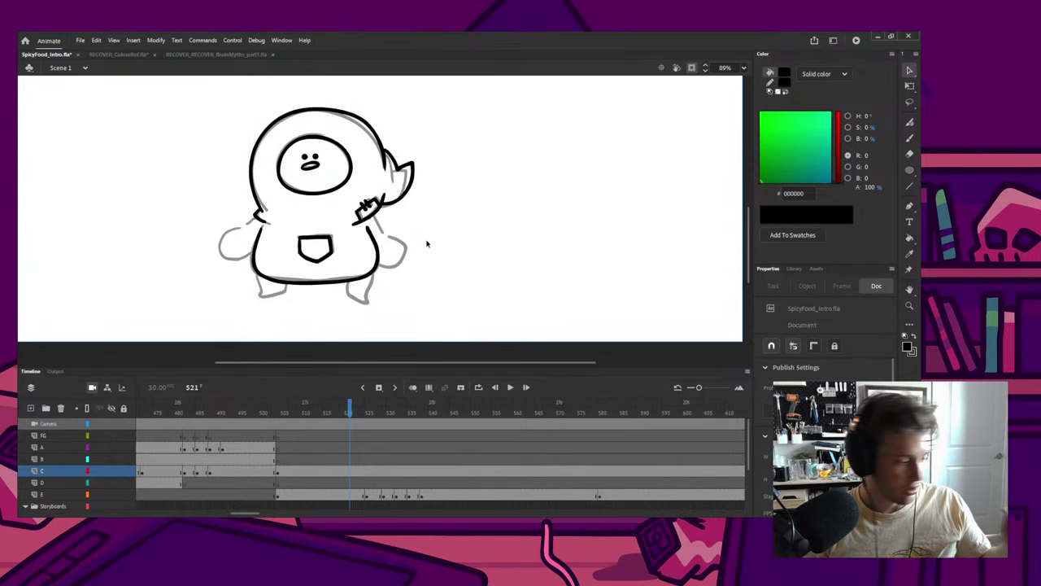
# Step: Inside the inked character's group, ink the arm opposite the hood's knot as a closed black outline with a rounded hand
pyautogui.press('q')
pyautogui.doubleClick(369, 216)
pyautogui.press('b')
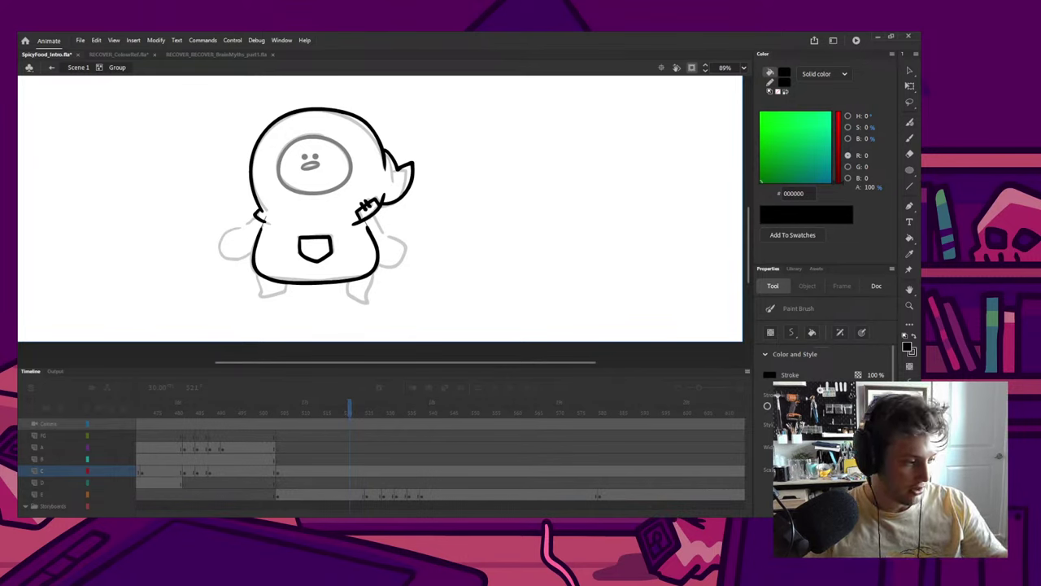
pyautogui.press('v')
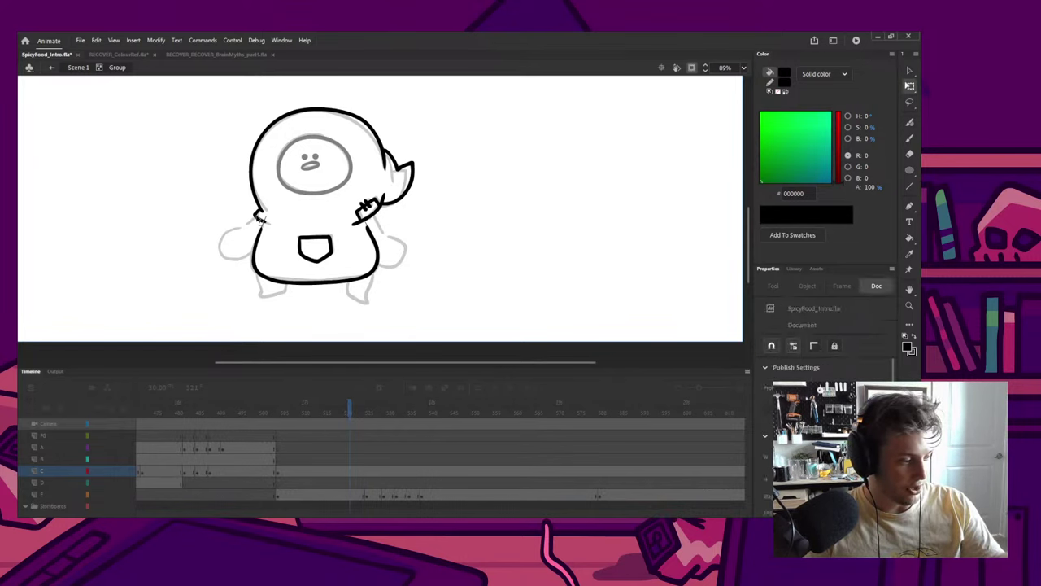
pyautogui.press('b')
pyautogui.doubleClick(286, 232)
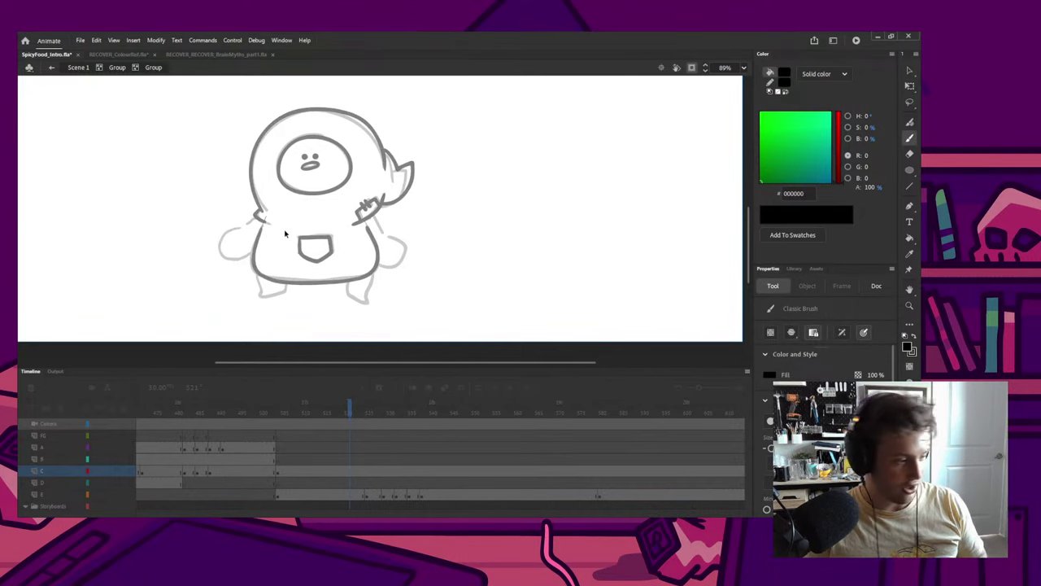
pyautogui.moveTo(262, 217)
pyautogui.mouseDown()
pyautogui.moveTo(241, 231)
pyautogui.moveTo(238, 258)
pyautogui.mouseUp()
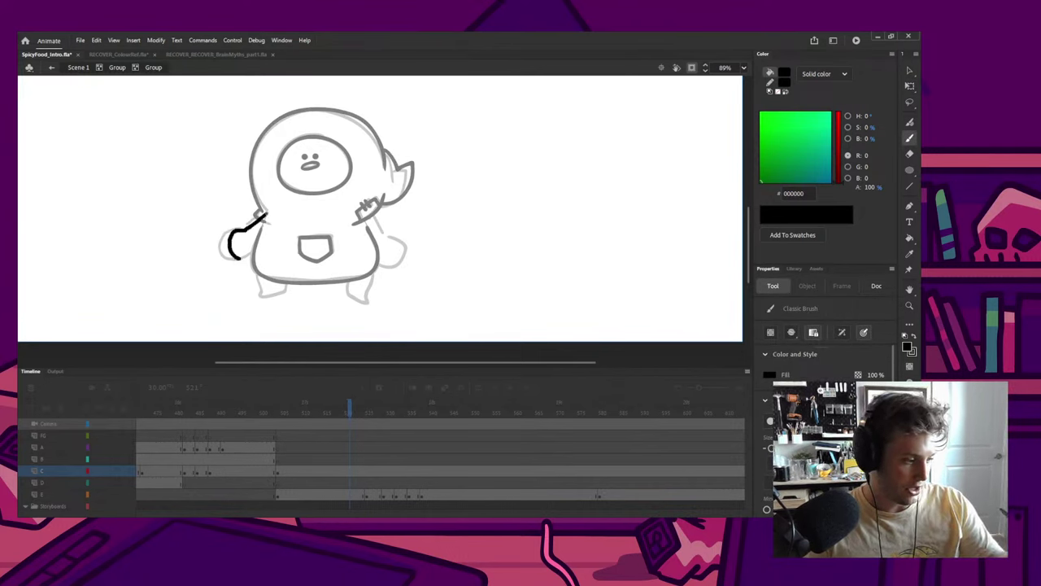
pyautogui.hotkey('ctrl', 'z')
pyautogui.moveTo(267, 213)
pyautogui.mouseDown()
pyautogui.moveTo(221, 251)
pyautogui.moveTo(238, 267)
pyautogui.moveTo(261, 257)
pyautogui.moveTo(264, 214)
pyautogui.mouseUp()
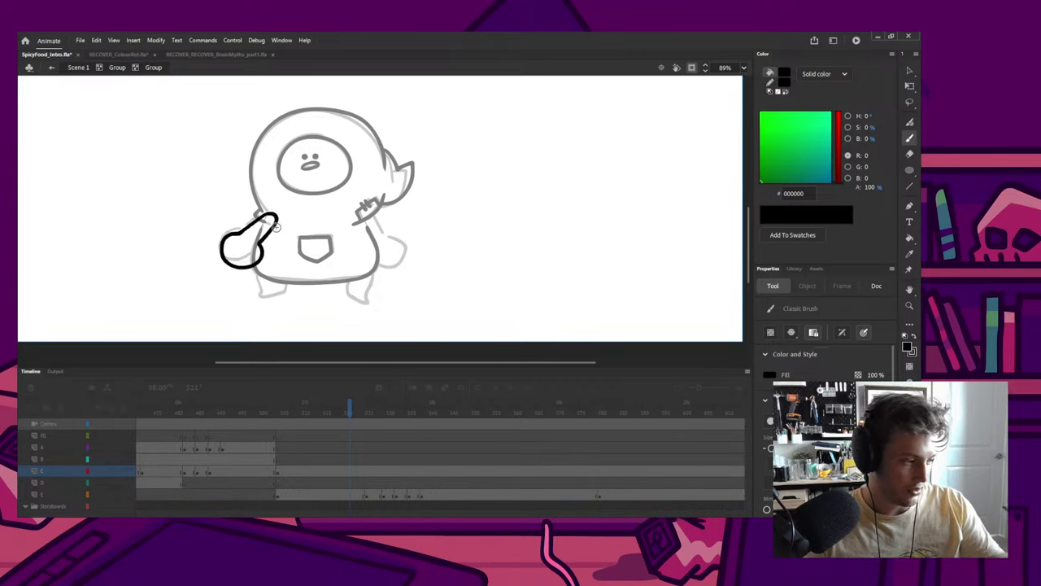
# Step: Nudge the inked arm slightly downward beside the body and leave its group
pyautogui.press('q')
pyautogui.click(267, 236)
pyautogui.moveTo(283, 274); pyautogui.dragTo(265, 253)
pyautogui.doubleClick(292, 243)
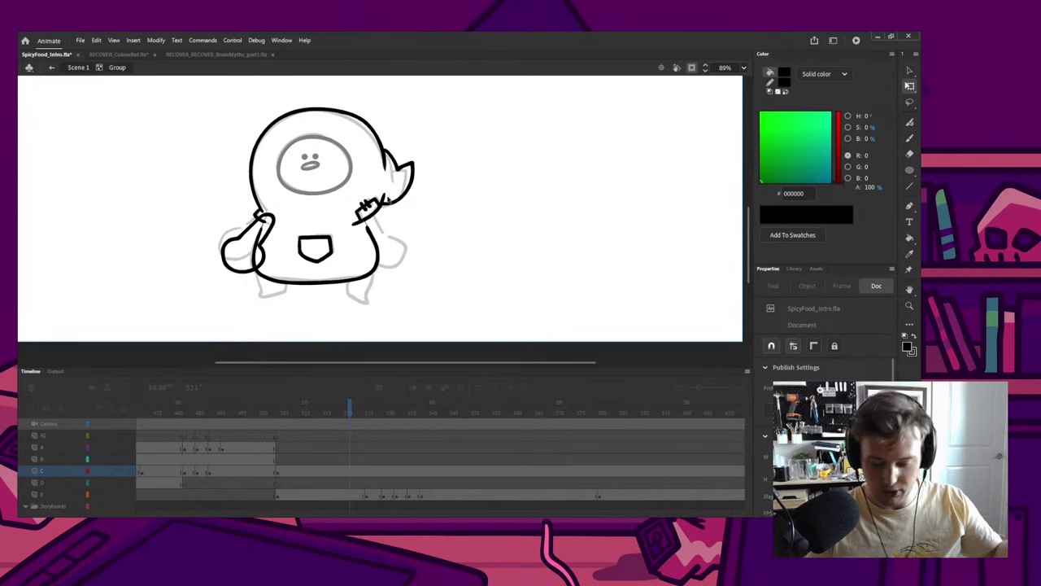
pyautogui.hotkey('ctrl', 'g')
pyautogui.press('b')
pyautogui.moveTo(361, 228)
pyautogui.mouseDown()
pyautogui.moveTo(377, 264)
pyautogui.moveTo(398, 270)
pyautogui.moveTo(413, 245)
pyautogui.mouseUp()
pyautogui.hotkey('ctrl', 'z')
pyautogui.press('q')
pyautogui.doubleClick(307, 218)
# Step: Duplicate the inked arm, flip the copy horizontally and place it over the arm sketch below the hood's knot
pyautogui.click(272, 223)
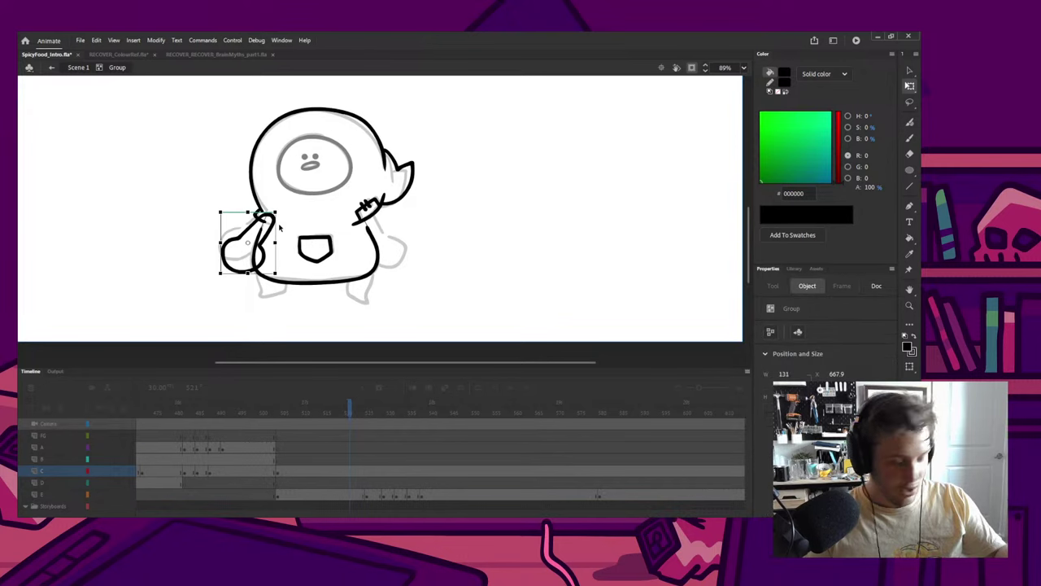
pyautogui.keyDown('alt'); pyautogui.moveTo(263, 249); pyautogui.dragTo(377, 249); pyautogui.keyUp('alt')
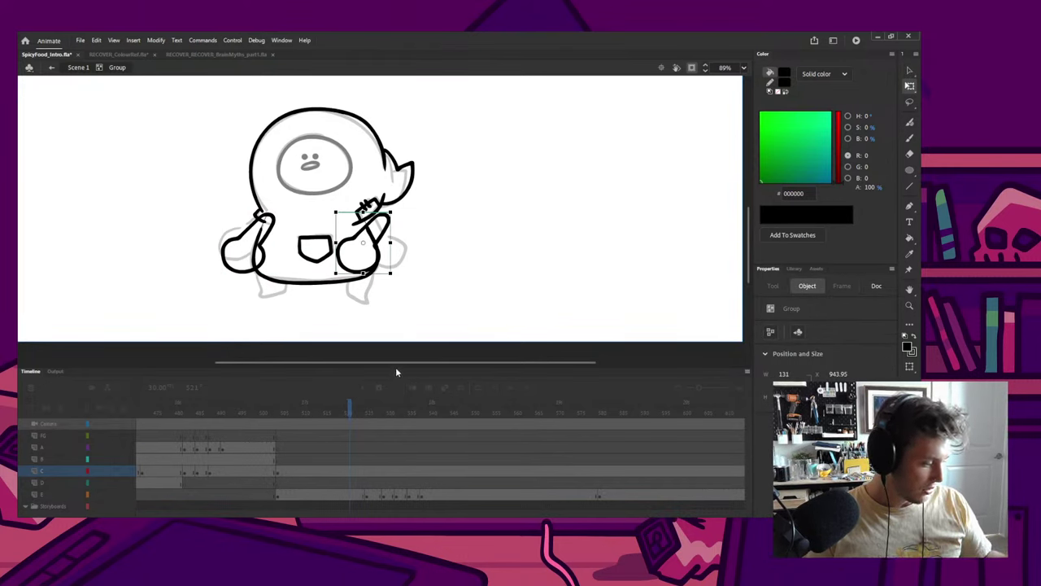
pyautogui.hotkey('shift', 'h')
pyautogui.moveTo(385, 262); pyautogui.dragTo(402, 275)
pyautogui.press('v')
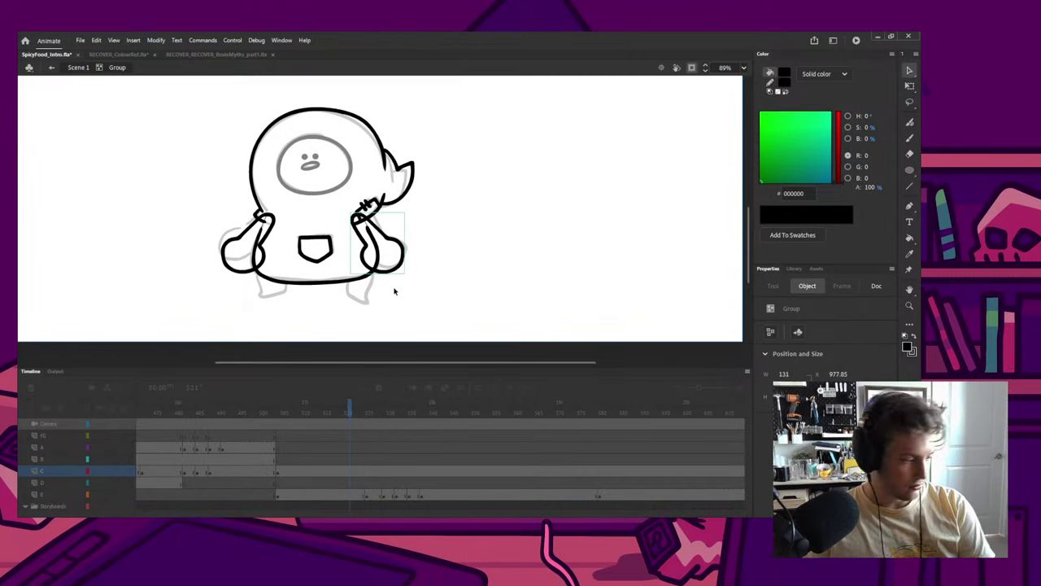
pyautogui.click(394, 291)
# Step: Ink both legs as closed black outlines over their sketches, with their rounded tops overlapping the body's hem
pyautogui.doubleClick(288, 247)
pyautogui.moveTo(257, 262)
pyautogui.mouseDown()
pyautogui.moveTo(263, 298)
pyautogui.moveTo(284, 301)
pyautogui.moveTo(288, 272)
pyautogui.moveTo(267, 258)
pyautogui.moveTo(254, 283)
pyautogui.mouseUp()
pyautogui.moveTo(348, 267)
pyautogui.mouseDown()
pyautogui.moveTo(350, 299)
pyautogui.moveTo(376, 305)
pyautogui.moveTo(375, 267)
pyautogui.moveTo(354, 258)
pyautogui.moveTo(348, 270)
pyautogui.mouseUp()
# Step: Rotate the inked leg on the knot side slightly to fit its sketch, and leave the legs' group
pyautogui.press('q')
pyautogui.click(371, 303)
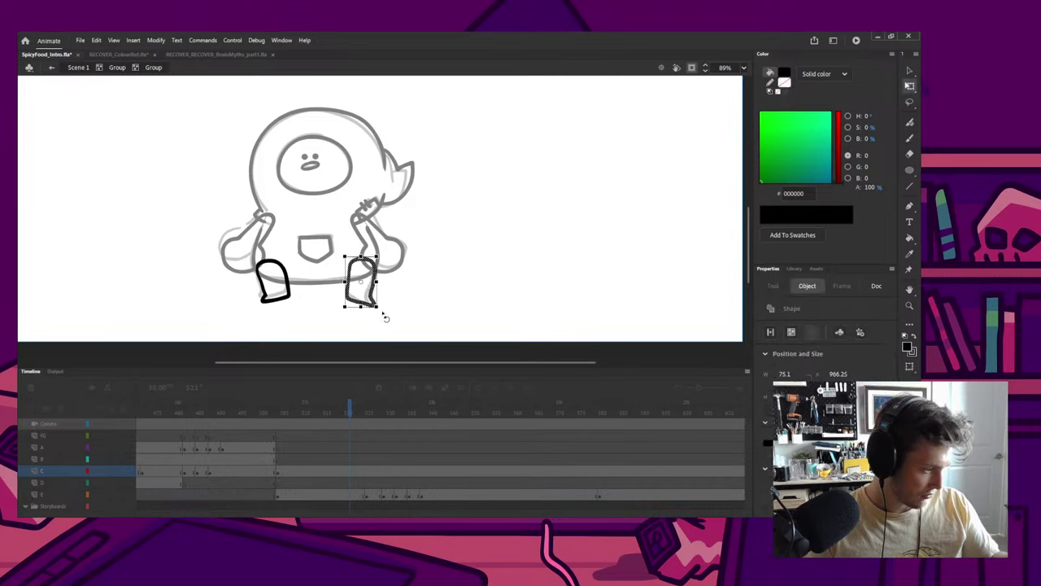
pyautogui.moveTo(385, 316); pyautogui.dragTo(383, 305)
pyautogui.press('v')
pyautogui.press('q')
pyautogui.click(393, 293)
pyautogui.doubleClick(393, 294)
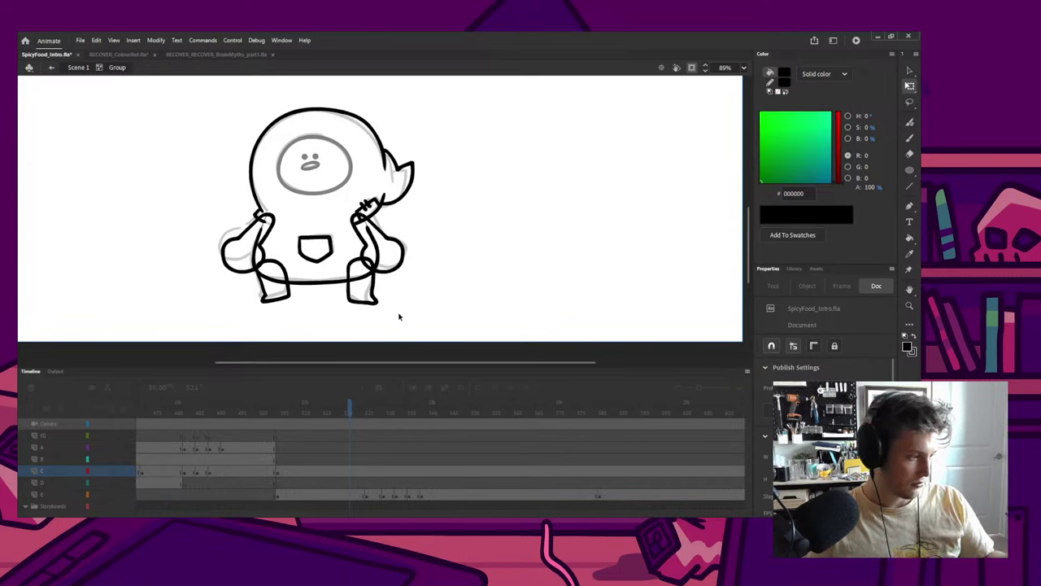
# Step: Select both arms and both legs and move them out of the body group into the main scene, keeping their position
pyautogui.click(379, 275)
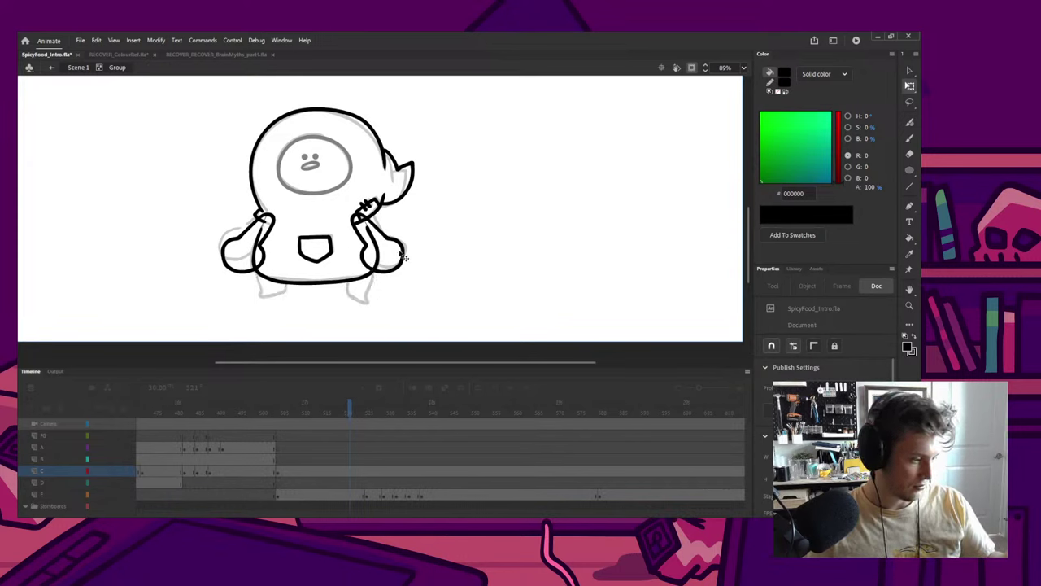
pyautogui.click(404, 268)
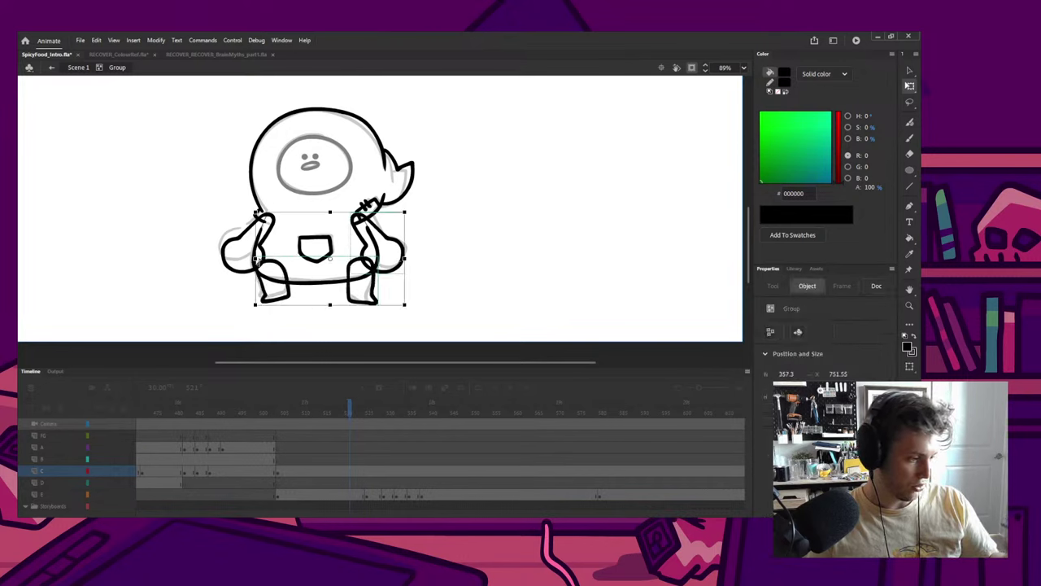
pyautogui.click(407, 269)
pyautogui.doubleClick(407, 269)
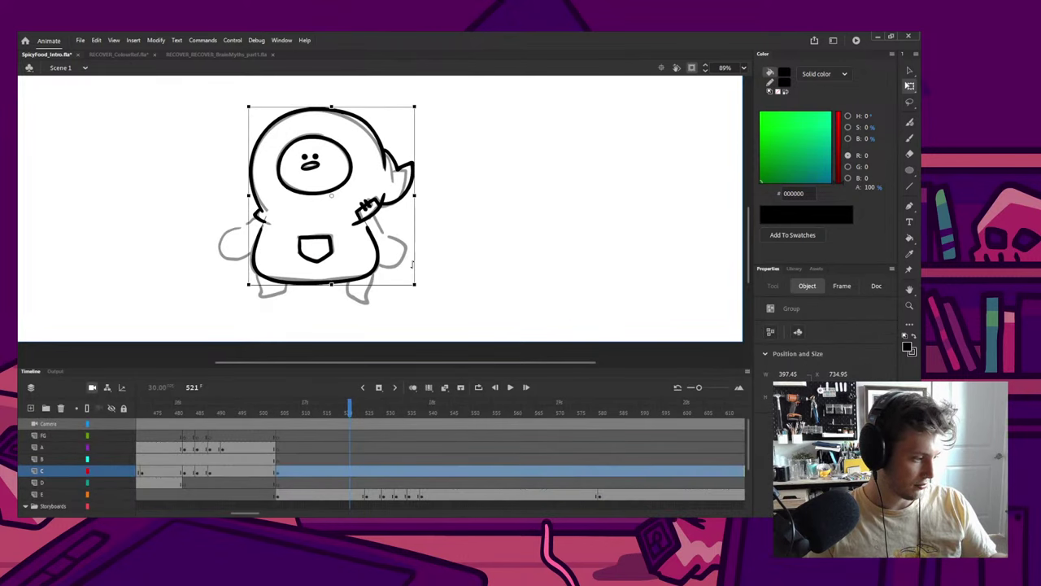
pyautogui.click(408, 268)
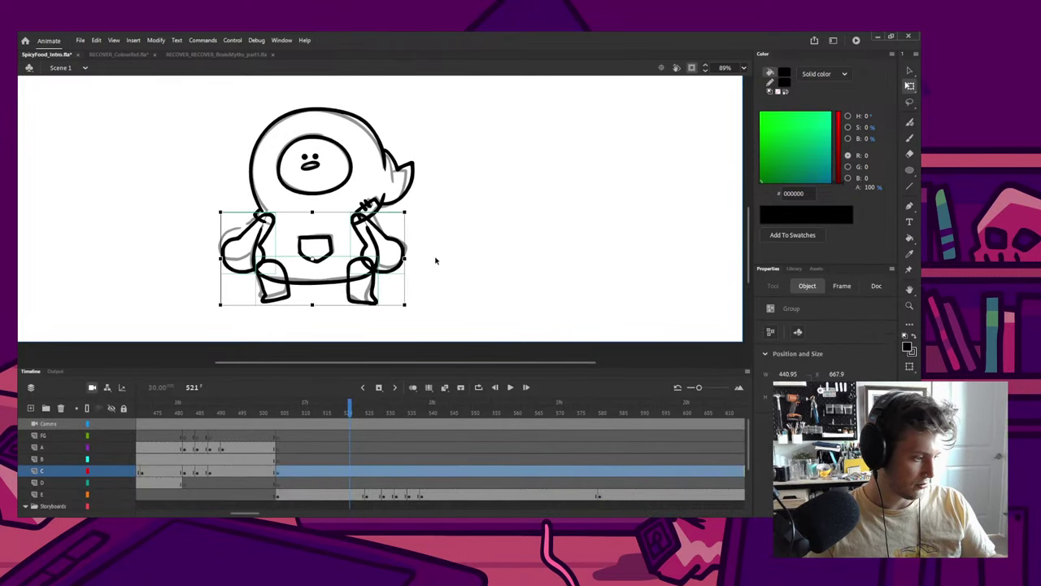
pyautogui.click(384, 300)
# Step: Review the coloured fried-egg shots and play the timeline through to the sketched muscular pose
pyautogui.click(269, 411)
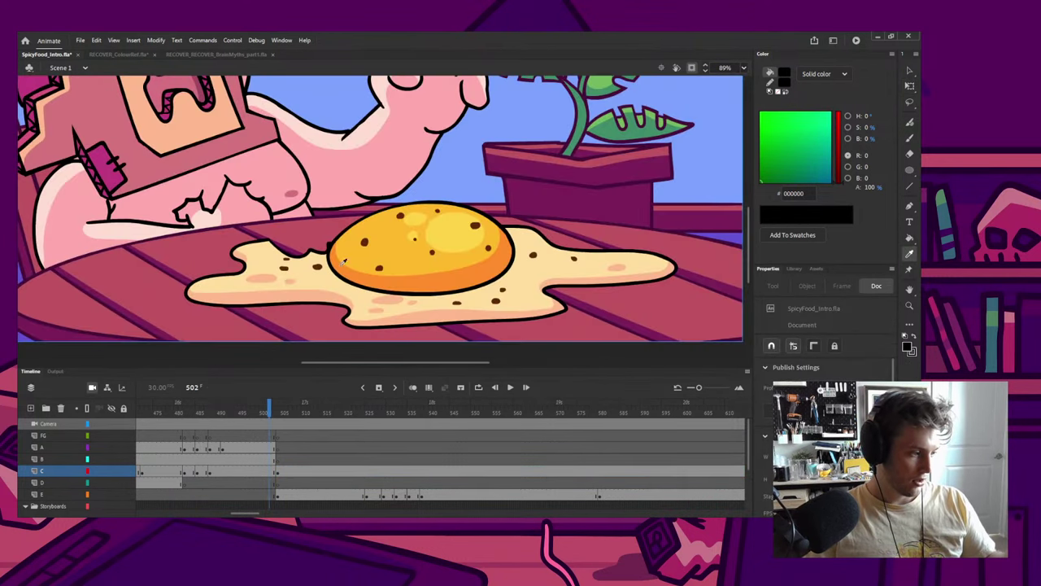
pyautogui.press('i')
pyautogui.scroll(-4, 351, 183)
pyautogui.scroll(2, 351, 184)
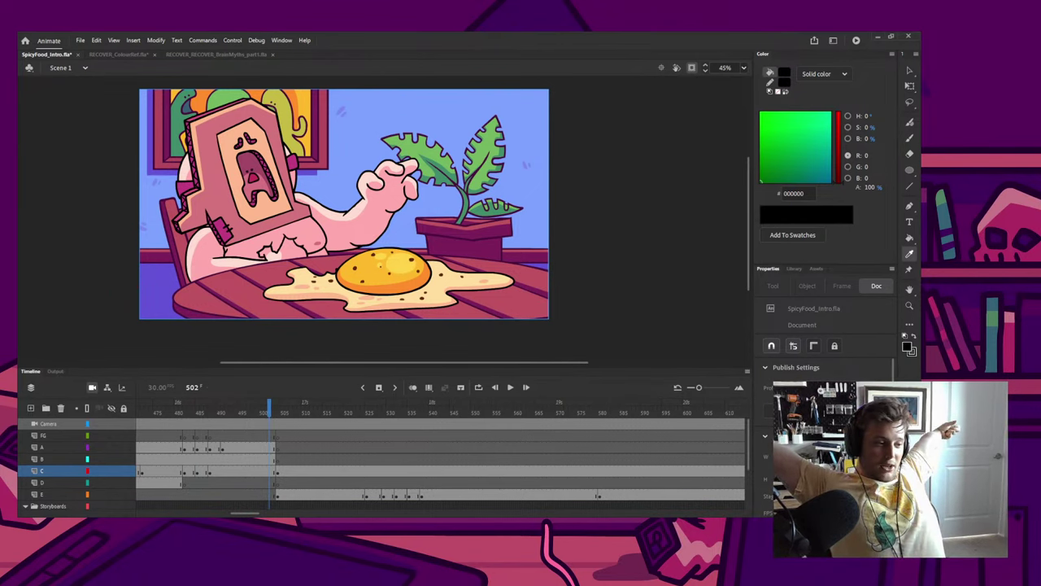
pyautogui.moveTo(270, 406); pyautogui.dragTo(316, 409)
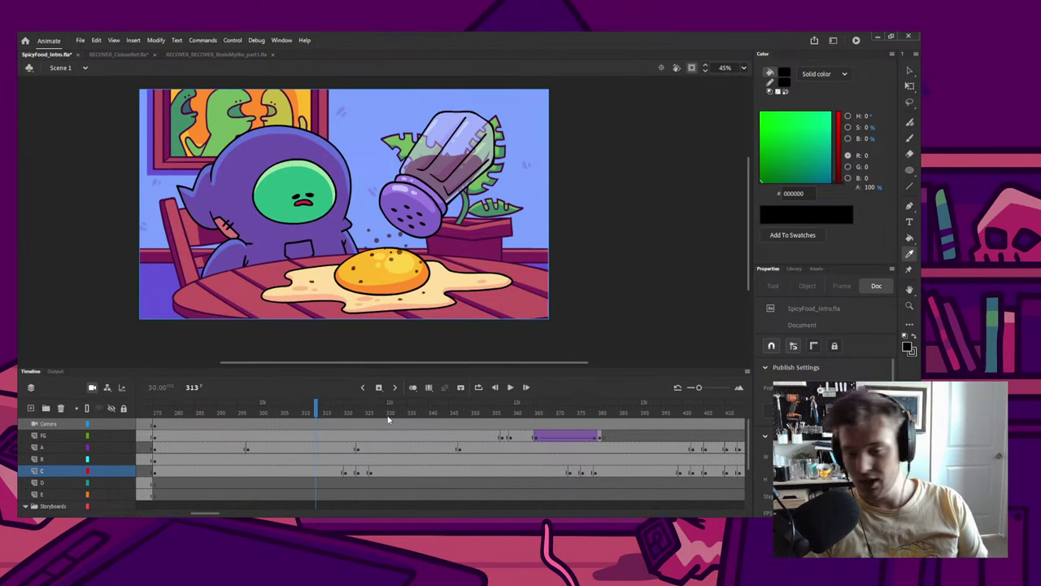
pyautogui.moveTo(531, 416); pyautogui.dragTo(617, 407)
pyautogui.press('Return')
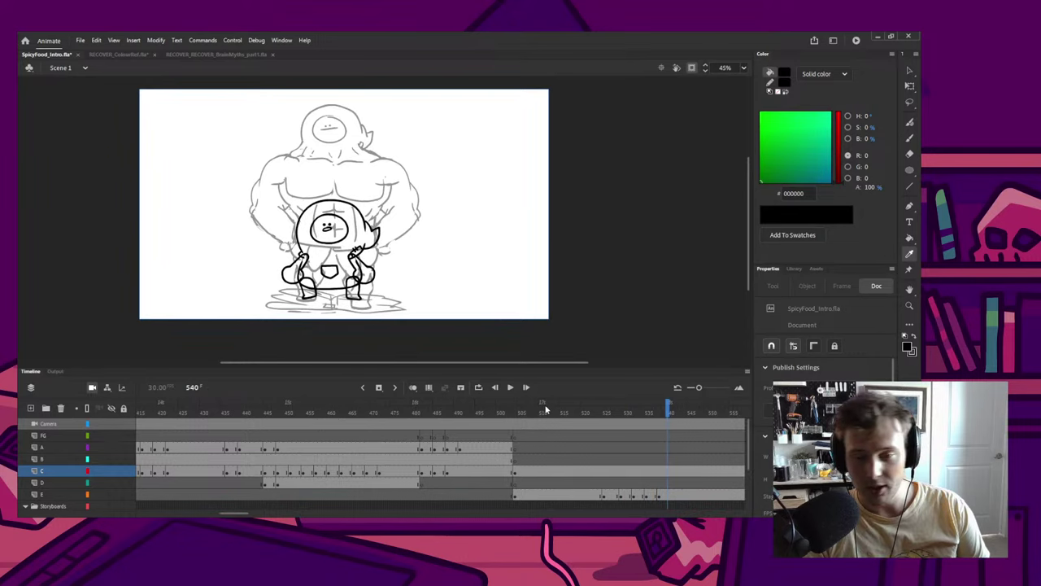
# Step: End the inked pose on layer C with a blank keyframe at frame 525 and review the sketched transformation frames
pyautogui.click(605, 473)
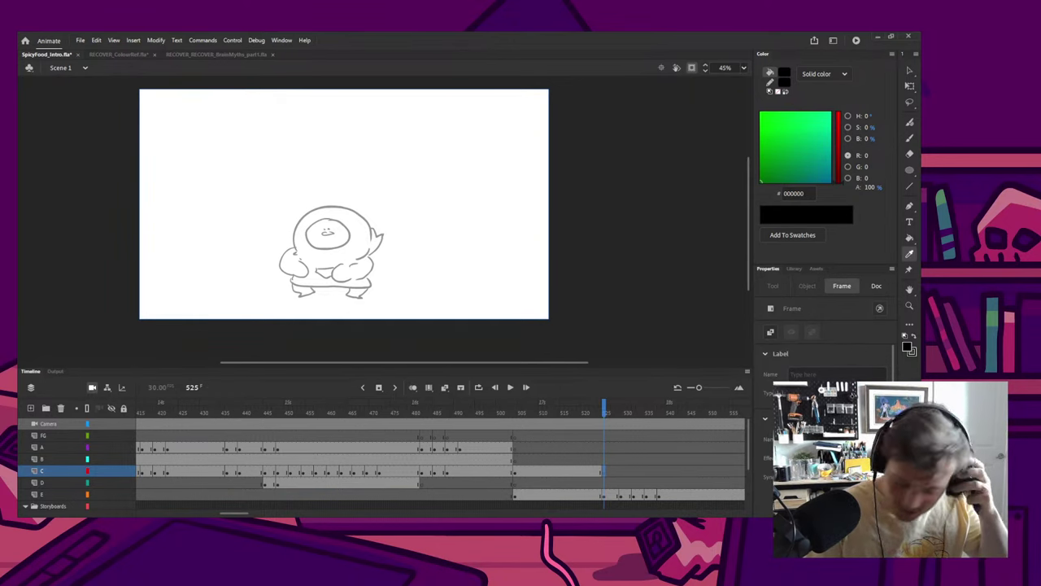
pyautogui.press('Return')
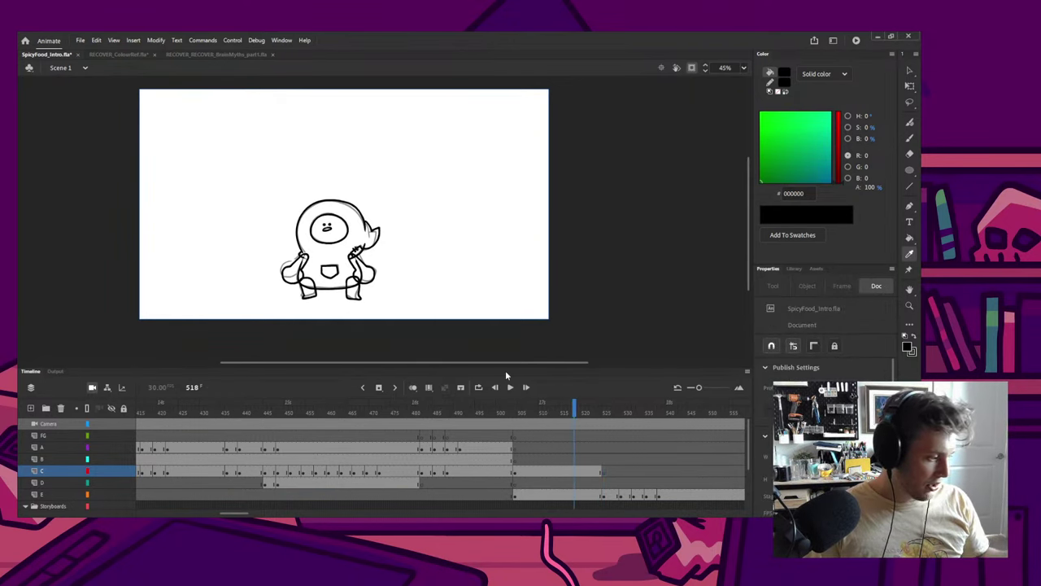
pyautogui.click(613, 419)
pyautogui.moveTo(613, 419); pyautogui.dragTo(639, 425)
pyautogui.scroll(1, 356, 232)
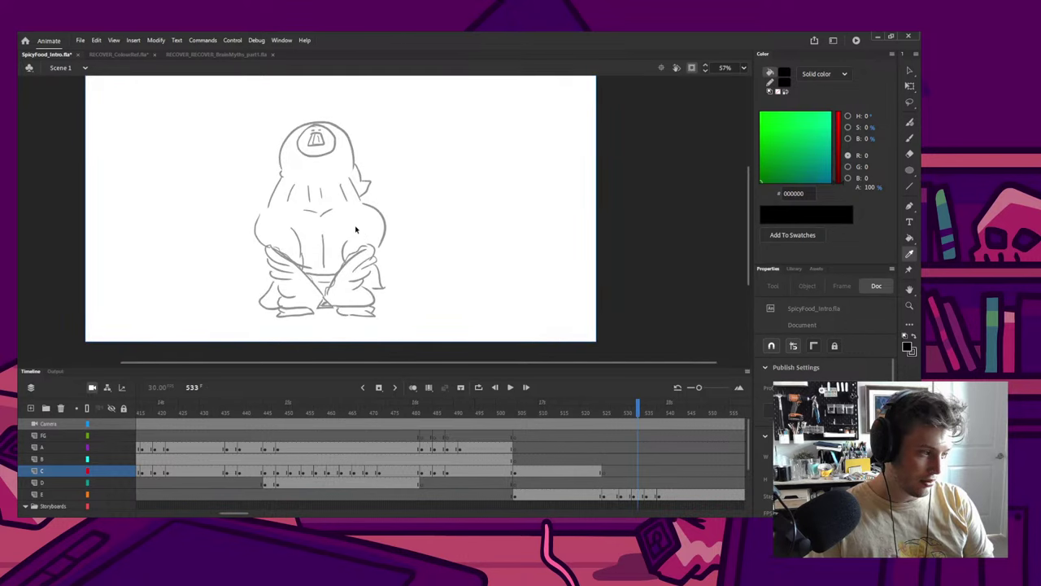
pyautogui.click(647, 413)
pyautogui.moveTo(647, 412)
pyautogui.mouseDown()
pyautogui.moveTo(618, 413)
pyautogui.moveTo(656, 415)
pyautogui.moveTo(639, 421)
pyautogui.moveTo(651, 423)
pyautogui.mouseUp()
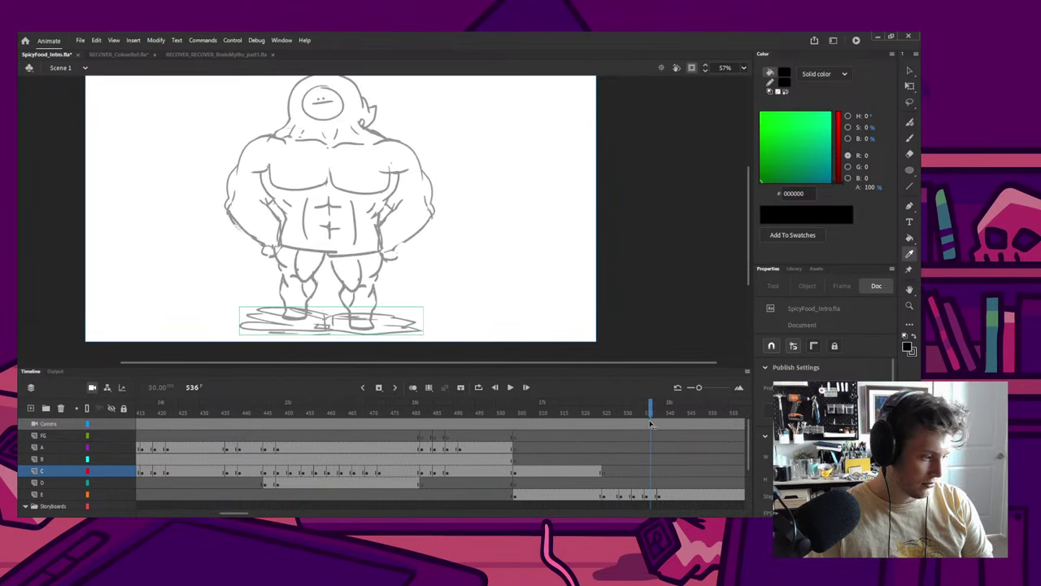
pyautogui.press('Return')
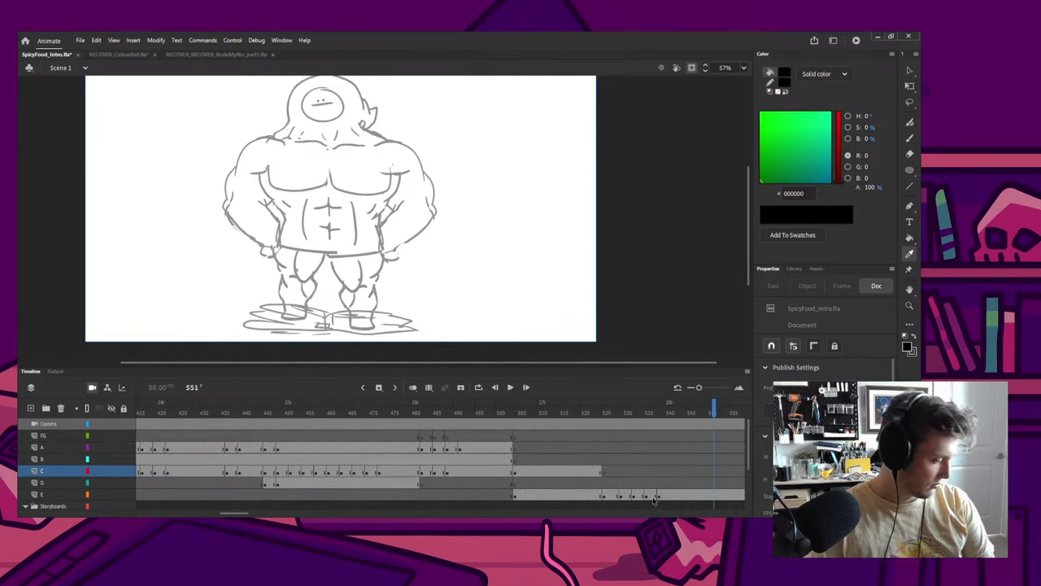
# Step: Move the muscular character's face slightly upward inside the hood on layer E at frame 536, and play the transformation
pyautogui.click(651, 494)
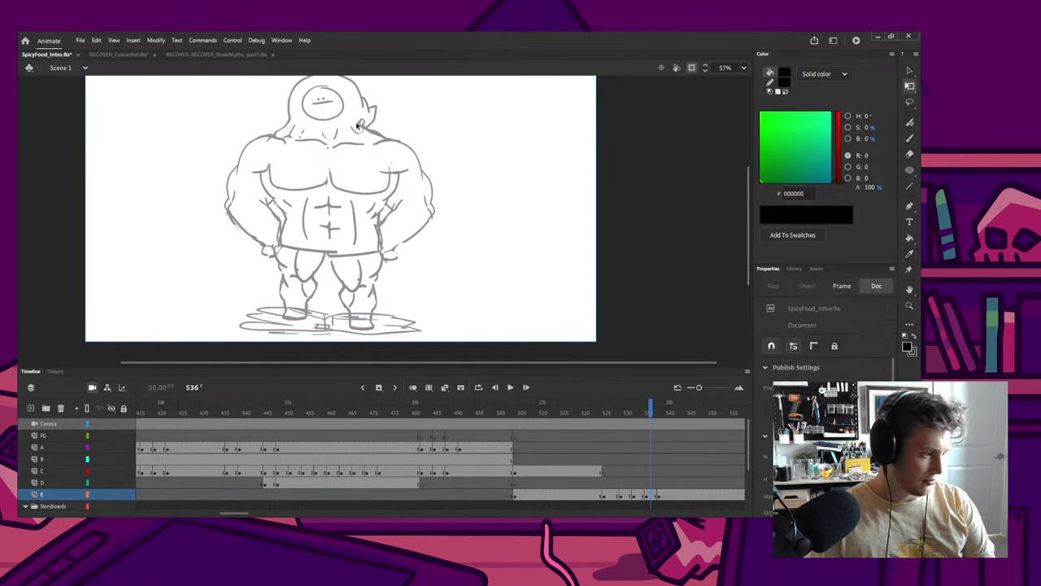
pyautogui.click(335, 119)
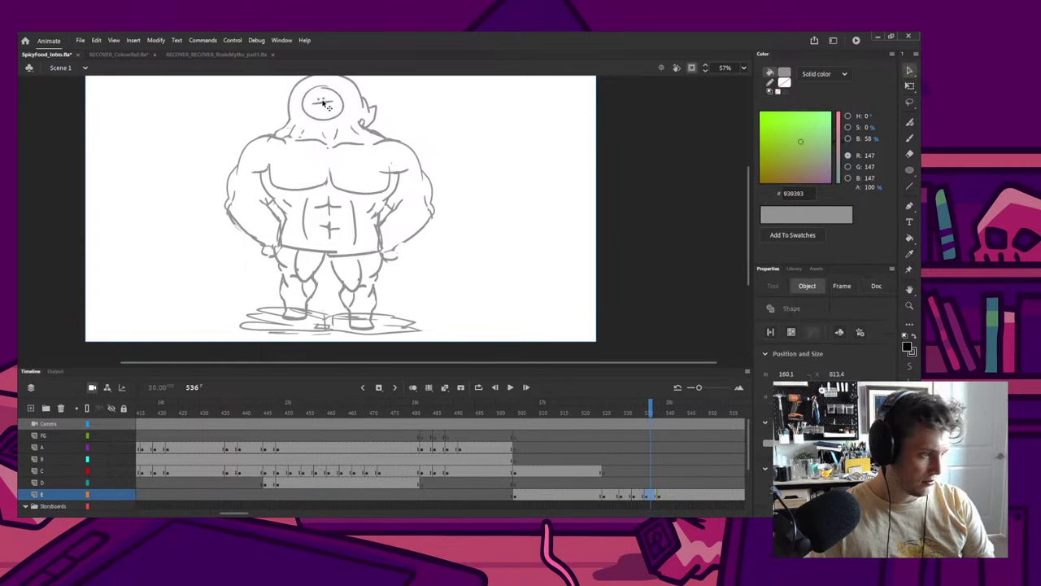
pyautogui.moveTo(320, 103); pyautogui.dragTo(320, 101)
pyautogui.keyDown('shift'); pyautogui.click(341, 95); pyautogui.keyUp('shift')
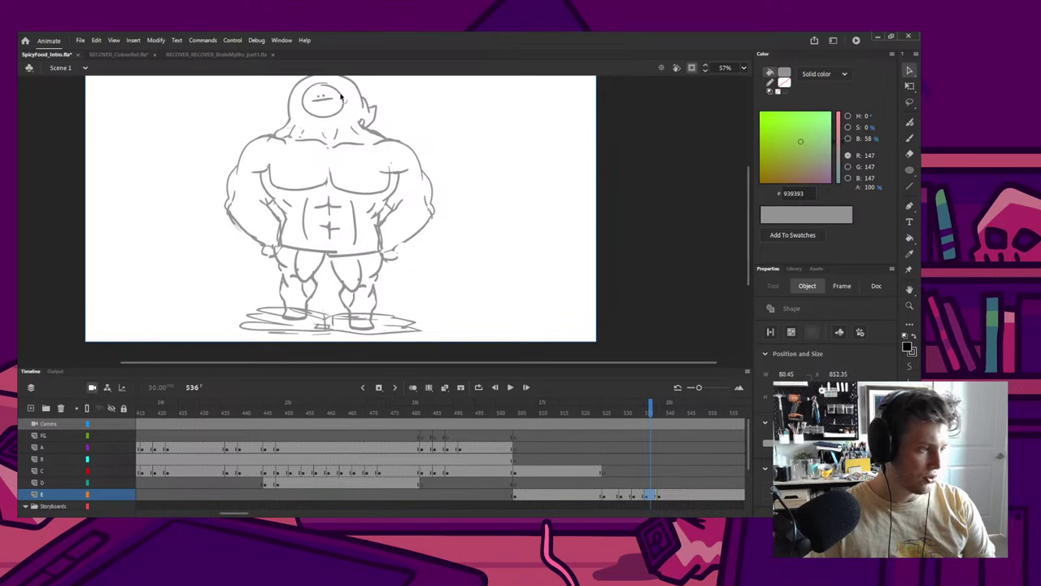
pyautogui.click(622, 420)
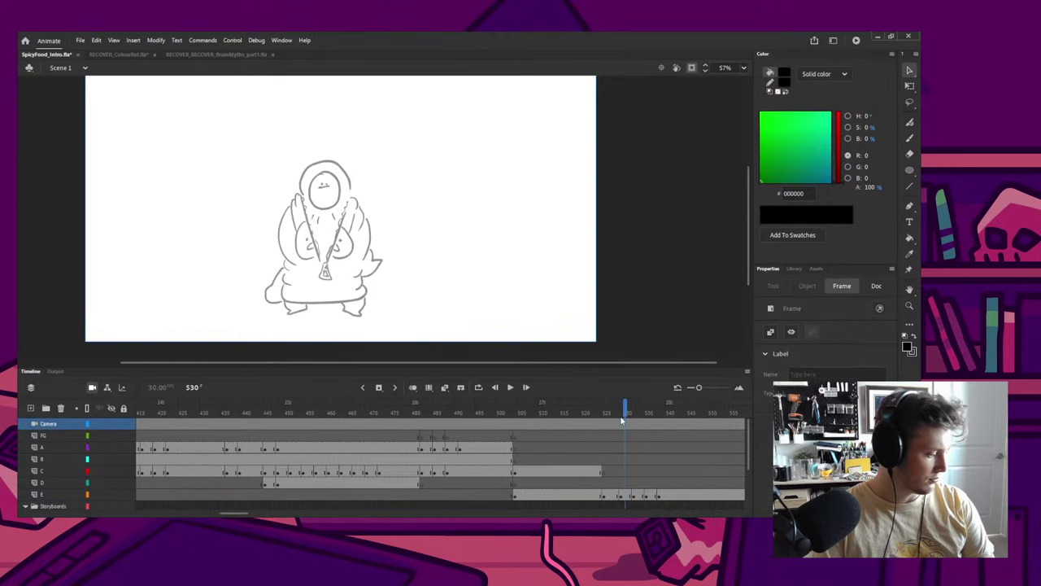
pyautogui.press('Return')
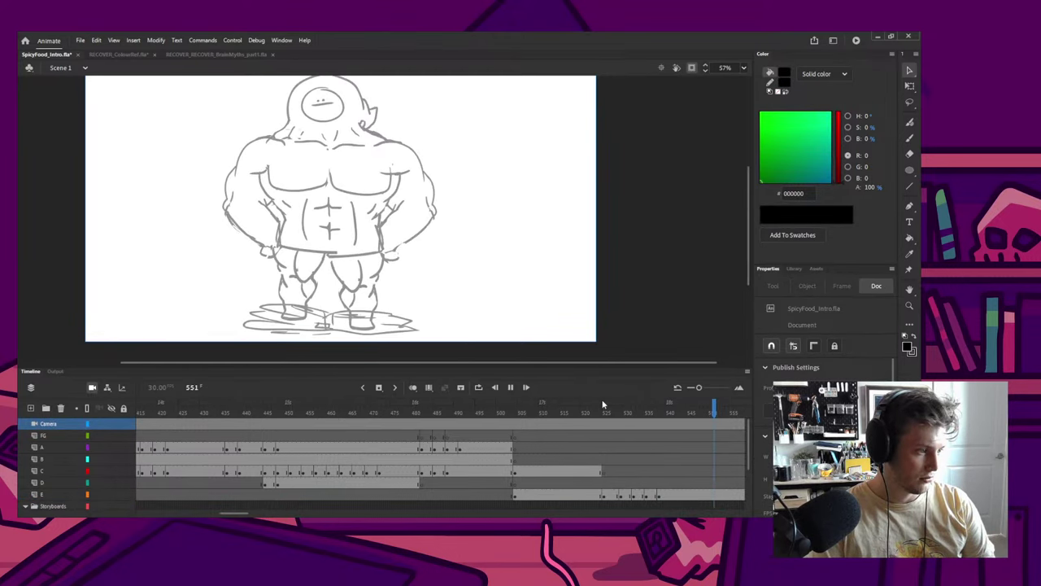
# Step: Sample the purple of the coloured character's hood at frame 478 as the fill colour
pyautogui.moveTo(603, 405)
pyautogui.mouseDown()
pyautogui.moveTo(620, 408)
pyautogui.moveTo(137, 415)
pyautogui.moveTo(342, 417)
pyautogui.mouseUp()
pyautogui.moveTo(361, 279)
pyautogui.mouseDown()
pyautogui.moveTo(357, 292)
pyautogui.moveTo(359, 275)
pyautogui.mouseUp()
pyautogui.scroll(1, 348, 285)
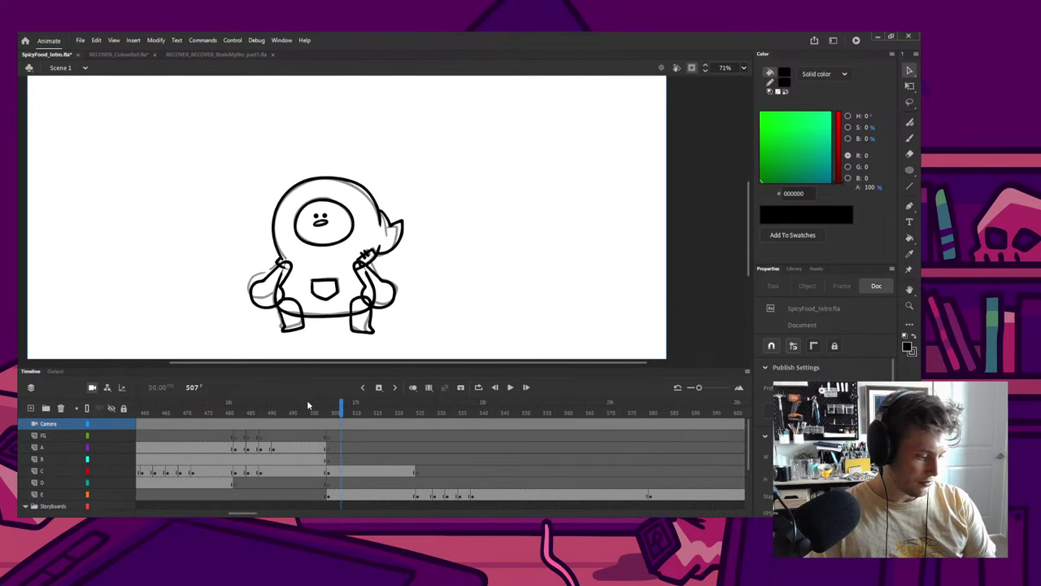
pyautogui.click(308, 404)
pyautogui.moveTo(227, 405); pyautogui.dragTo(219, 407)
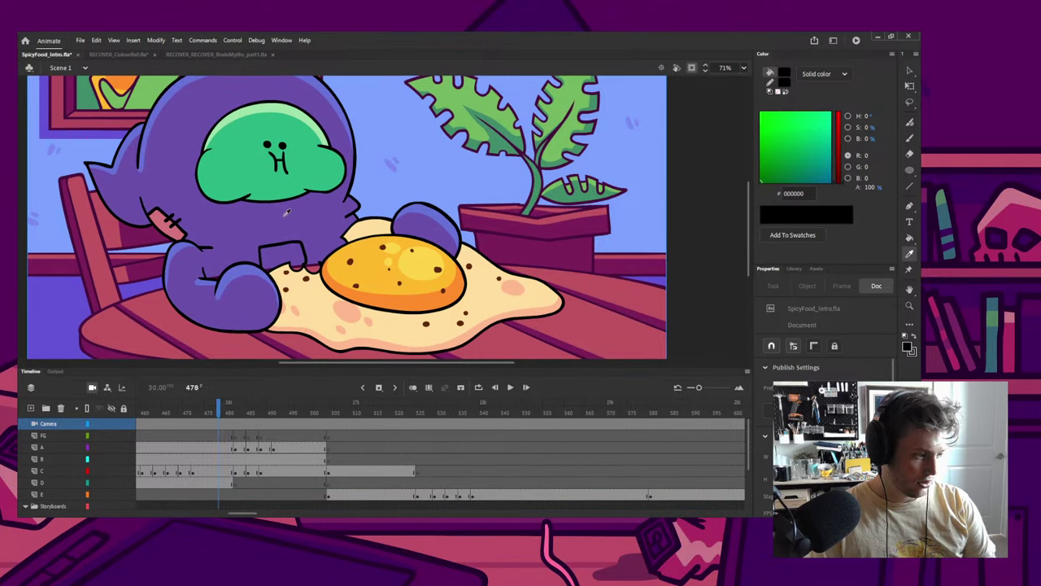
pyautogui.click(286, 213)
# Step: At frame 507, fill the inked character's hood, knot, body and pocket with the sampled purple inside the body group
pyautogui.click(341, 414)
pyautogui.press('q')
pyautogui.click(282, 227)
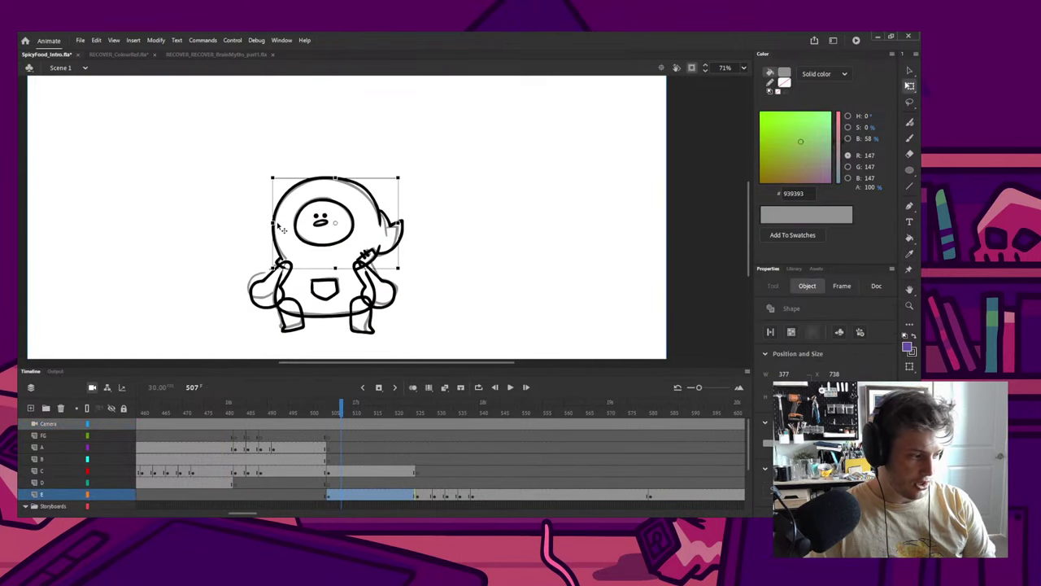
pyautogui.doubleClick(278, 253)
pyautogui.press('l')
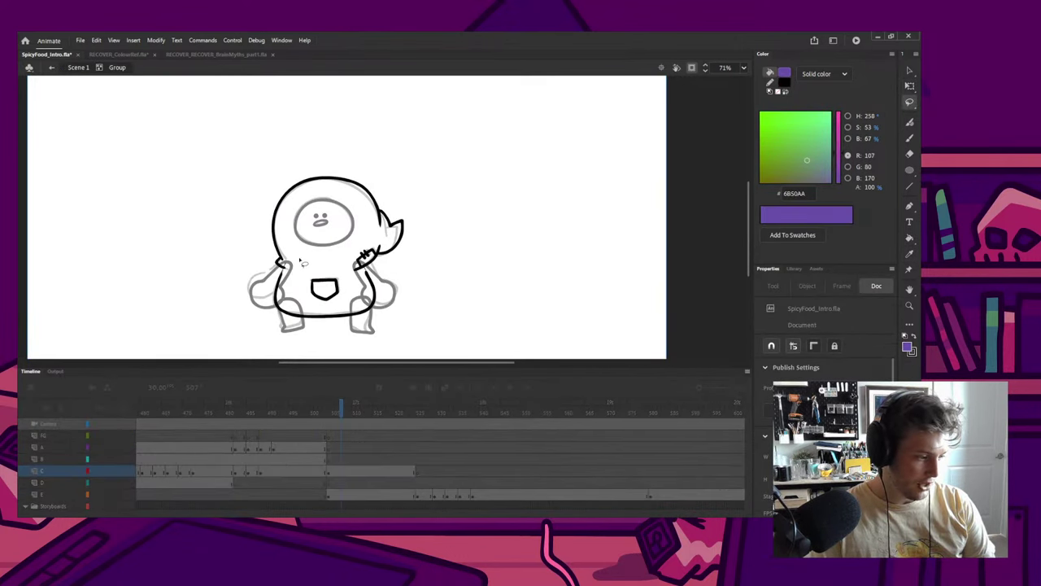
pyautogui.press('k')
pyautogui.click(293, 267)
pyautogui.press('q')
pyautogui.click(283, 270)
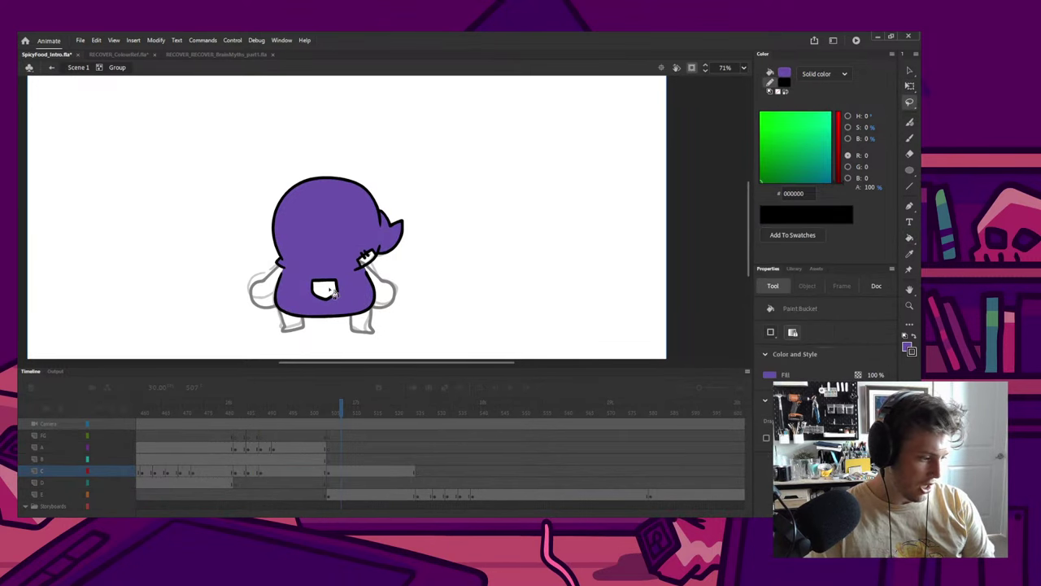
pyautogui.click(325, 291)
pyautogui.doubleClick(432, 265)
# Step: Sample the pink of the coloured character's hood patch at frame 477 as the fill colour
pyautogui.press(',')
pyautogui.press(',')
pyautogui.press(',')
pyautogui.press(',')
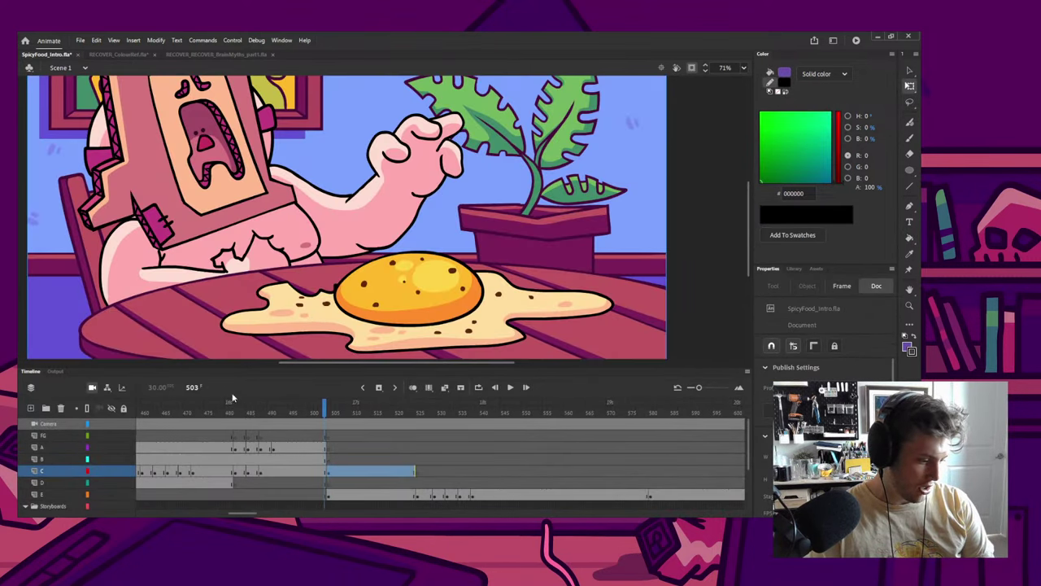
pyautogui.click(215, 407)
pyautogui.press('i')
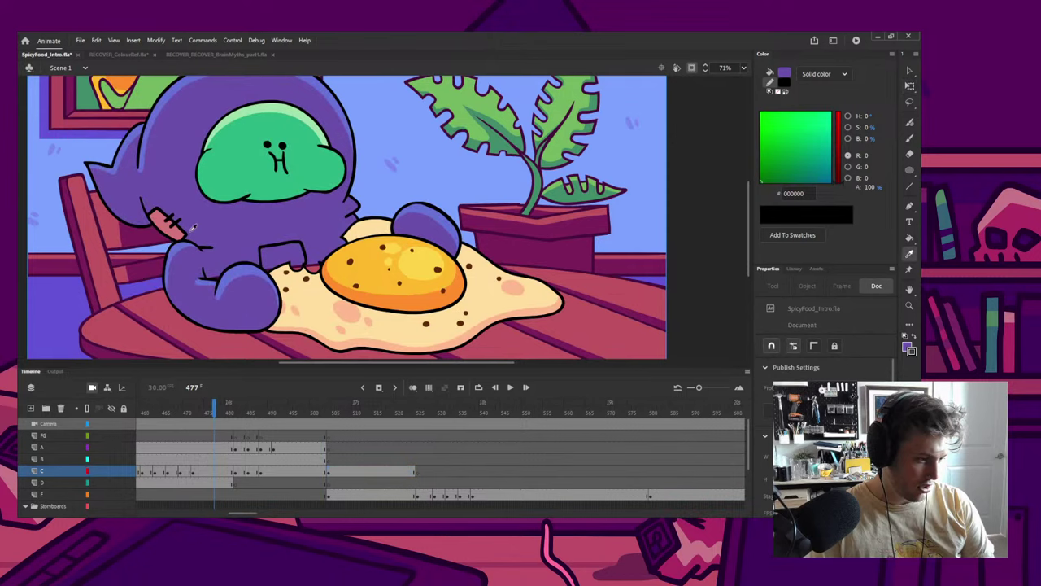
pyautogui.click(178, 230)
# Step: At frame 506, fill the inked character's stitched patch with the sampled pink inside the body group
pyautogui.click(338, 413)
pyautogui.press('q')
pyautogui.doubleClick(376, 265)
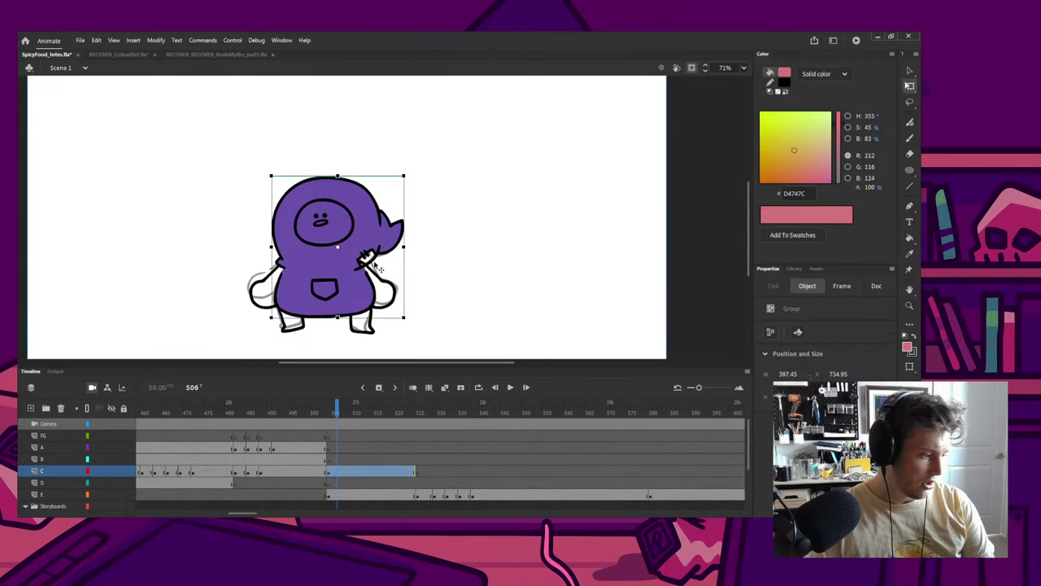
pyautogui.press('l')
pyautogui.press('k')
pyautogui.click(368, 258)
pyautogui.press('q')
pyautogui.doubleClick(391, 266)
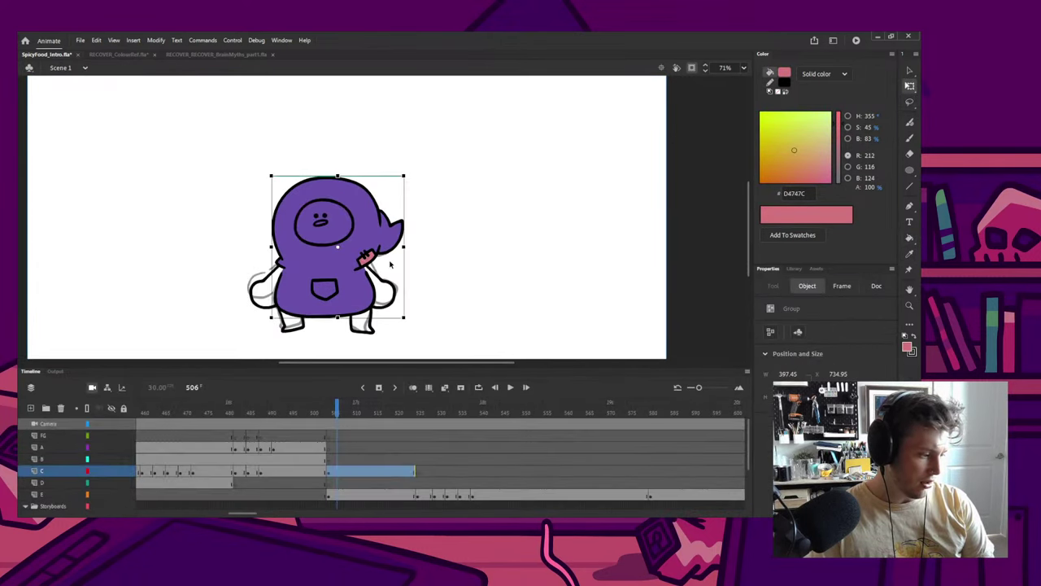
# Step: Sample the purple of the inked character's hood and fill the arm below the patch with it inside its group
pyautogui.press('i')
pyautogui.click(372, 233)
pyautogui.press('q')
pyautogui.click(391, 291)
pyautogui.doubleClick(394, 291)
pyautogui.press('k')
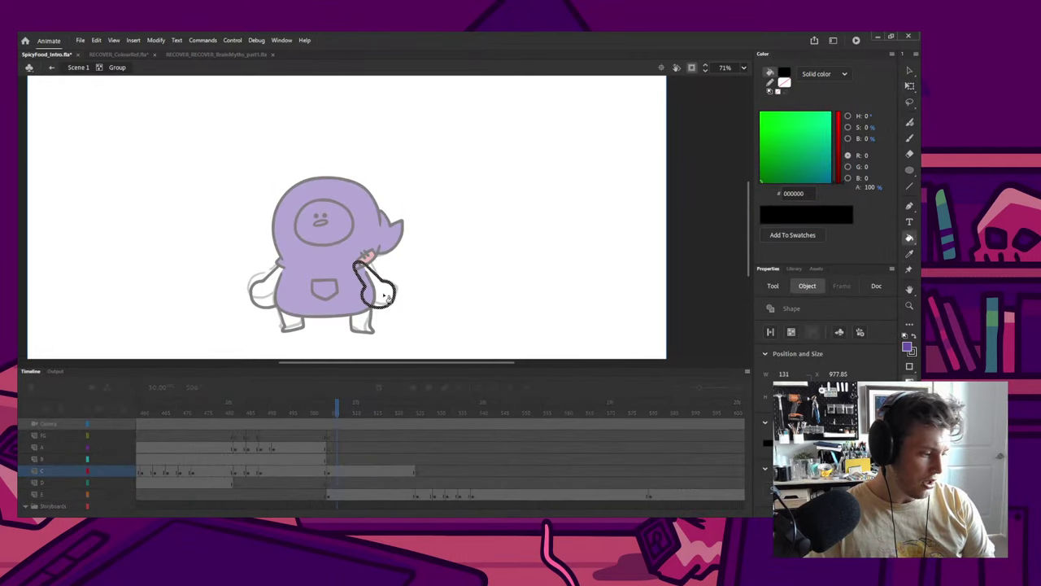
pyautogui.click(384, 290)
pyautogui.press('q')
pyautogui.doubleClick(434, 267)
# Step: Fill the opposite arm, on the side away from the hood knot, with the same purple inside its group
pyautogui.click(268, 286)
pyautogui.doubleClick(268, 287)
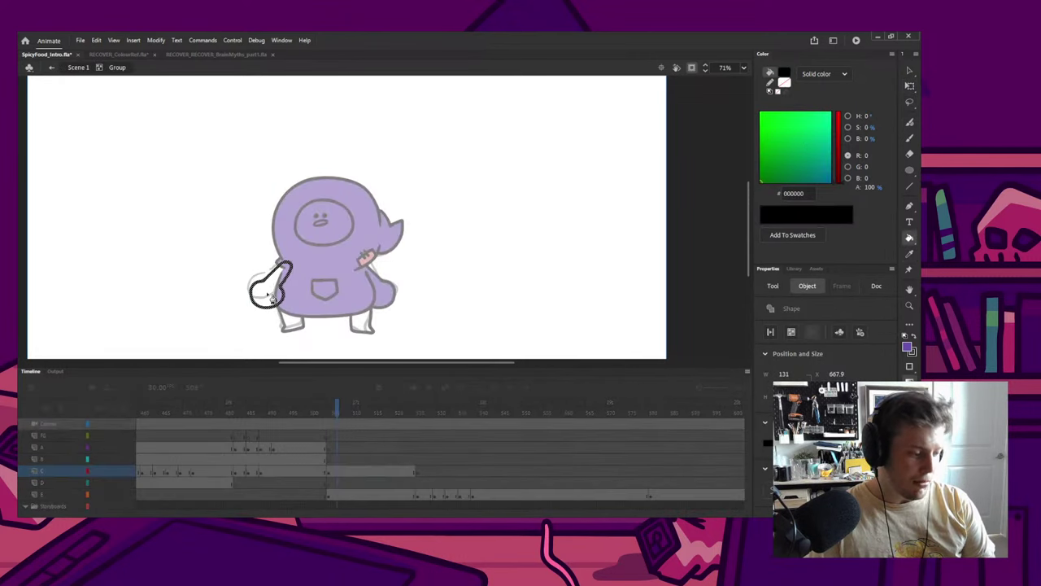
pyautogui.click(268, 286)
pyautogui.press('Escape')
pyautogui.click(445, 269)
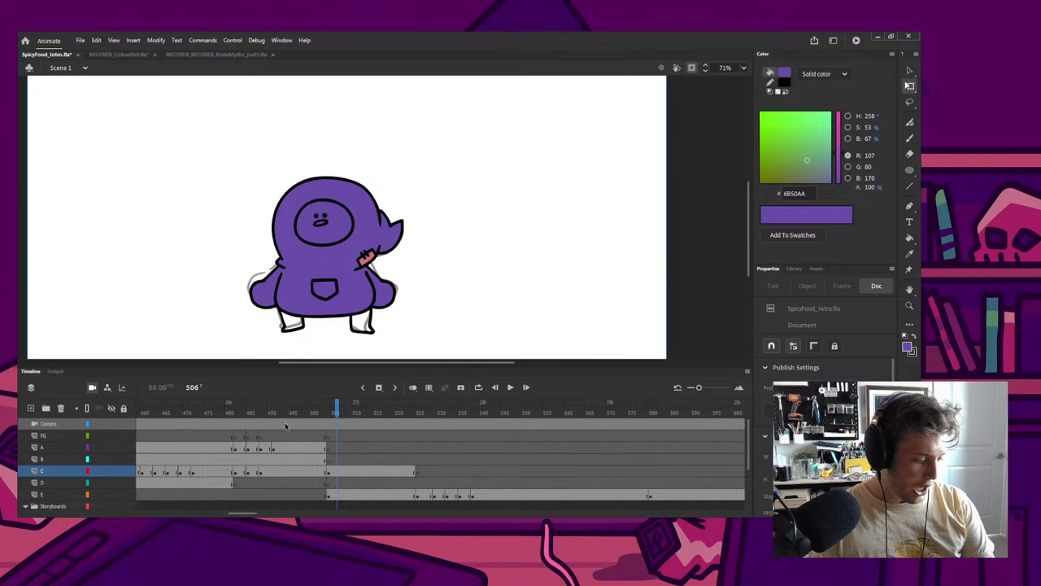
# Step: Sample the green of the earlier coloured character's face and fill the inked character's face with it at frame 508
pyautogui.click(203, 404)
pyautogui.press('i')
pyautogui.click(302, 195)
pyautogui.click(346, 402)
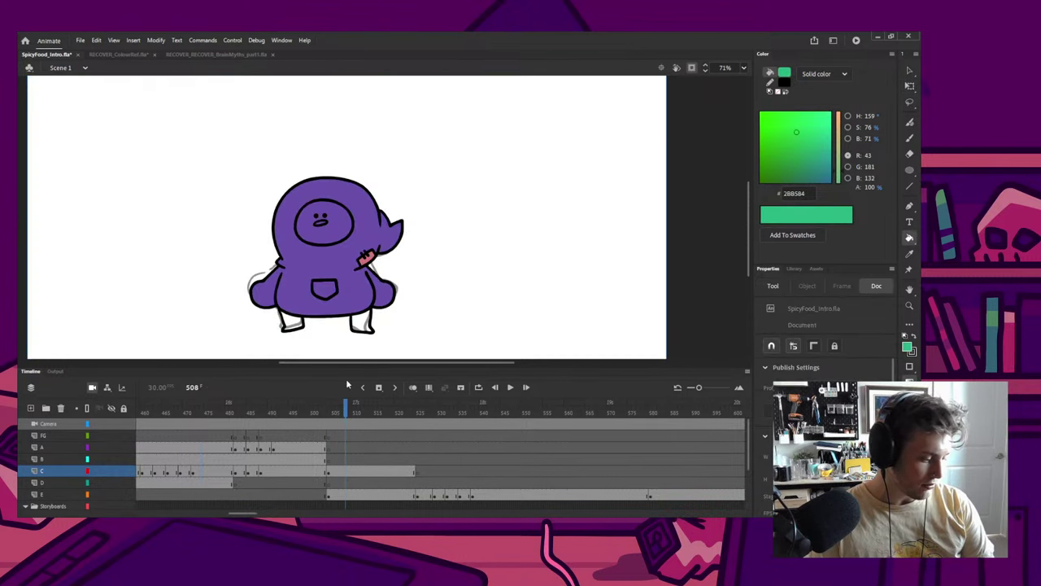
pyautogui.doubleClick(346, 248)
pyautogui.click(325, 223)
pyautogui.press('q')
pyautogui.doubleClick(528, 242)
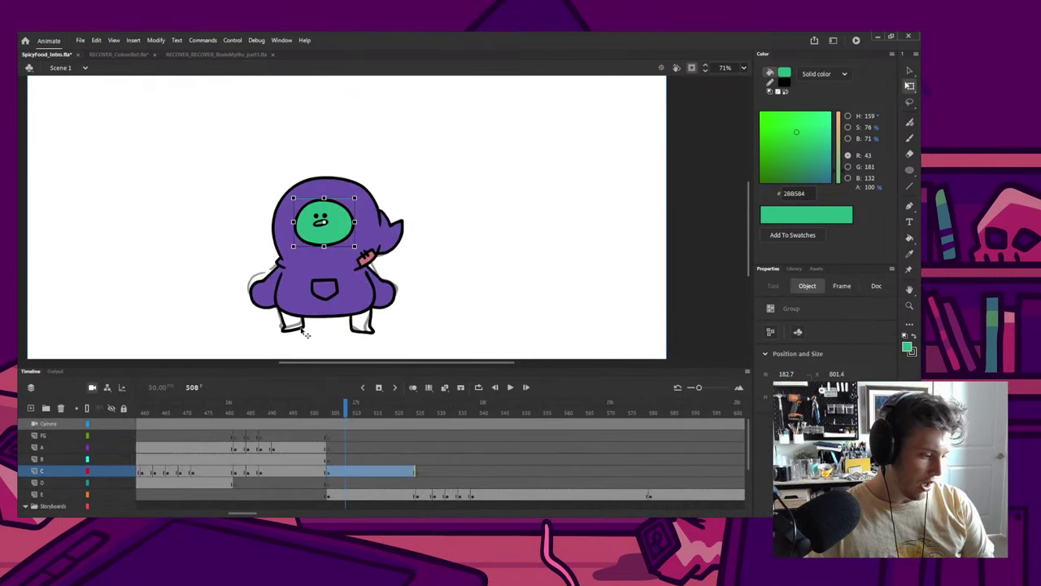
# Step: Fill both of the inked character's legs with the same green inside the legs group
pyautogui.doubleClick(302, 329)
pyautogui.press('k')
pyautogui.click(291, 320)
pyautogui.click(361, 323)
pyautogui.press('q')
pyautogui.doubleClick(437, 302)
pyautogui.click(411, 328)
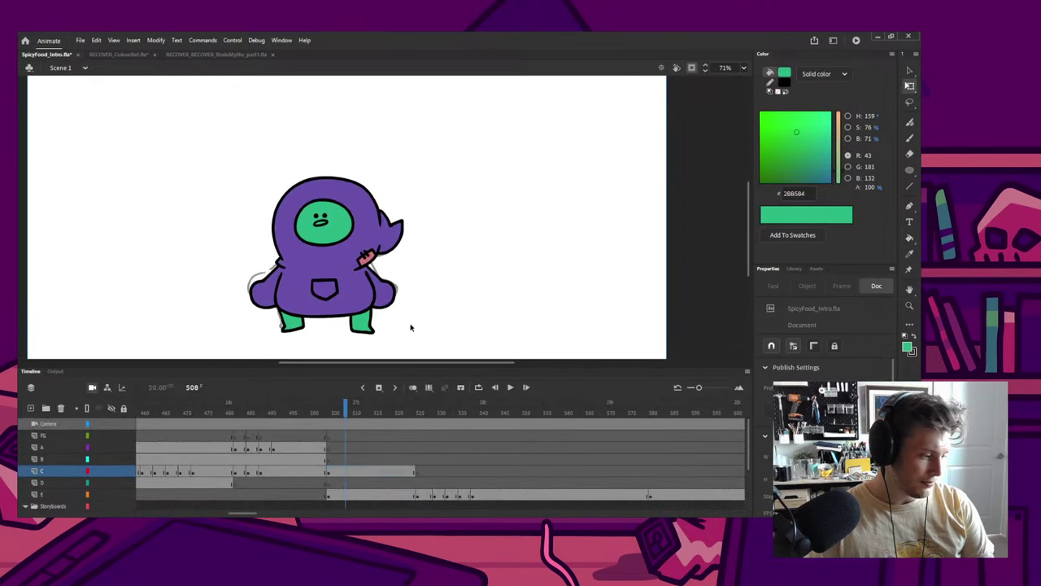
# Step: Sample the light blue-purple highlight on the coloured character's hood at frame 477 as the fill colour
pyautogui.click(307, 408)
pyautogui.press('i')
pyautogui.click(213, 413)
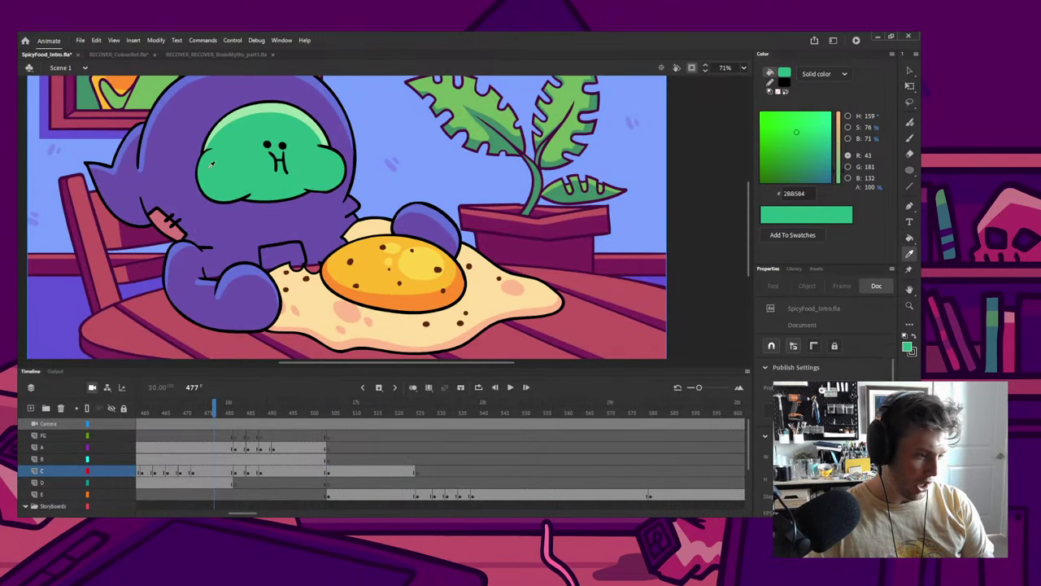
pyautogui.click(149, 154)
# Step: At frame 506, brush the light blue-purple highlight along the hood's upper edge and knot inside the body group
pyautogui.click(339, 419)
pyautogui.press('q')
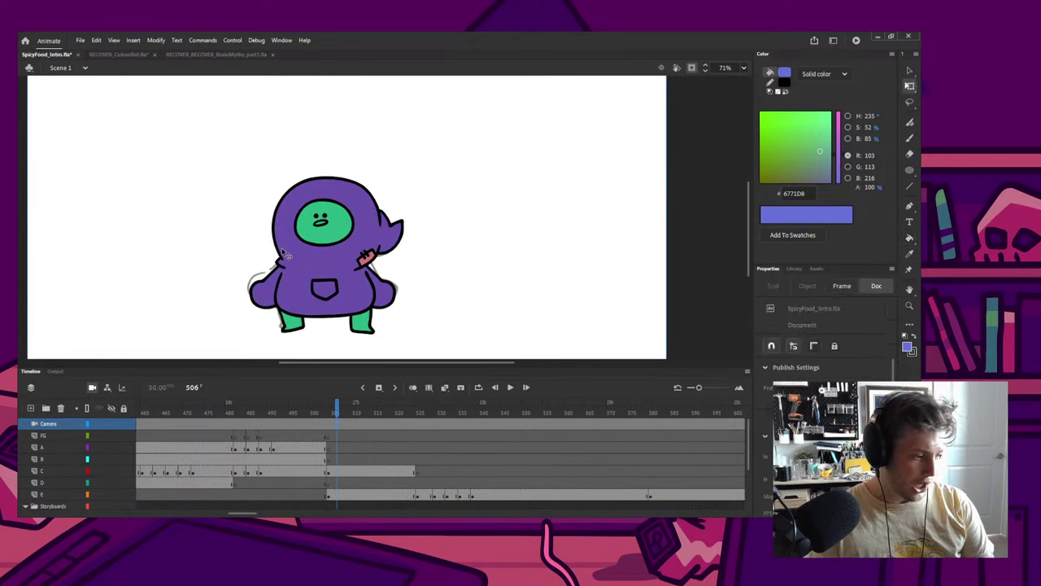
pyautogui.doubleClick(287, 246)
pyautogui.press('b')
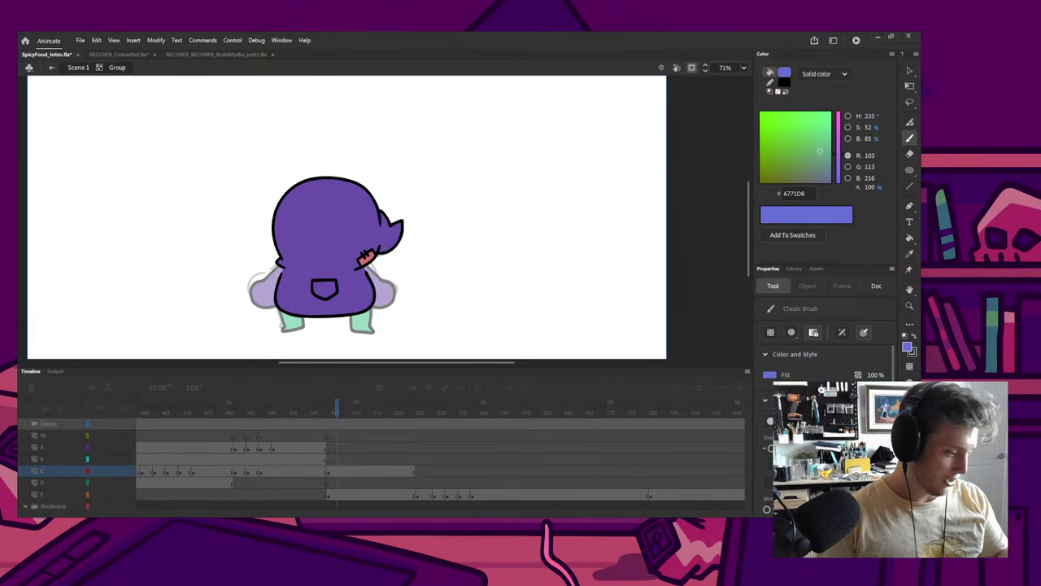
pyautogui.press('q')
pyautogui.press('b')
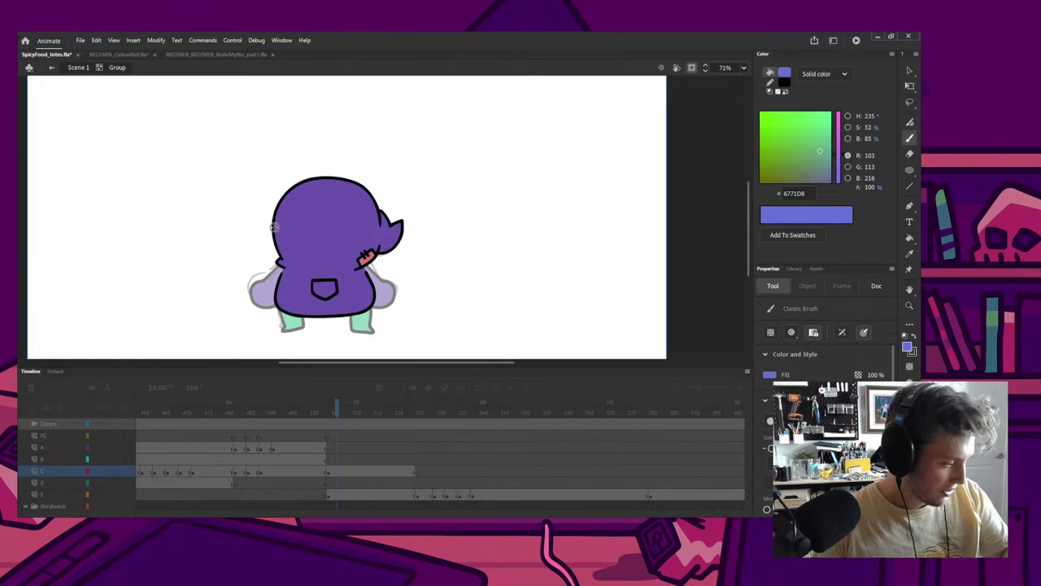
pyautogui.moveTo(277, 218); pyautogui.dragTo(273, 244)
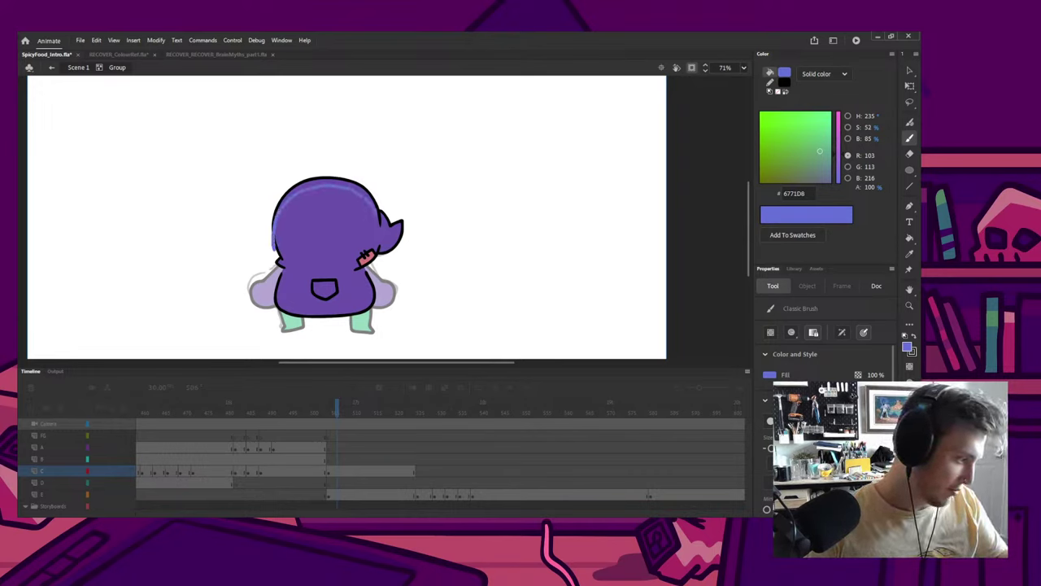
pyautogui.hotkey('ctrl', 'z')
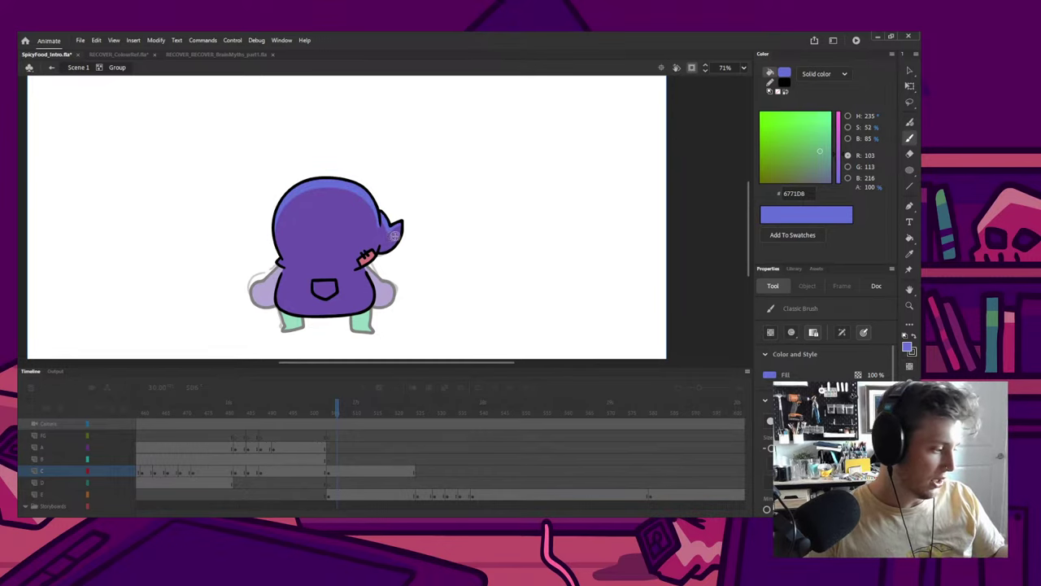
pyautogui.press('v')
pyautogui.press('b')
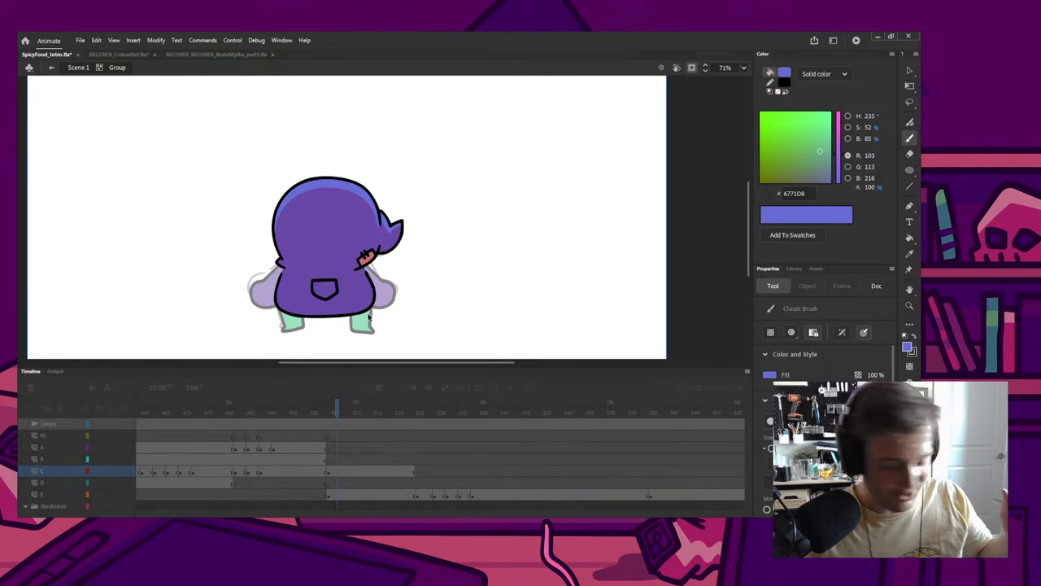
# Step: Paint a light blue-purple highlight along the upper edge of the arm away from the knot, filling its gaps
pyautogui.press('q')
pyautogui.doubleClick(264, 287)
pyautogui.doubleClick(263, 291)
pyautogui.press('b')
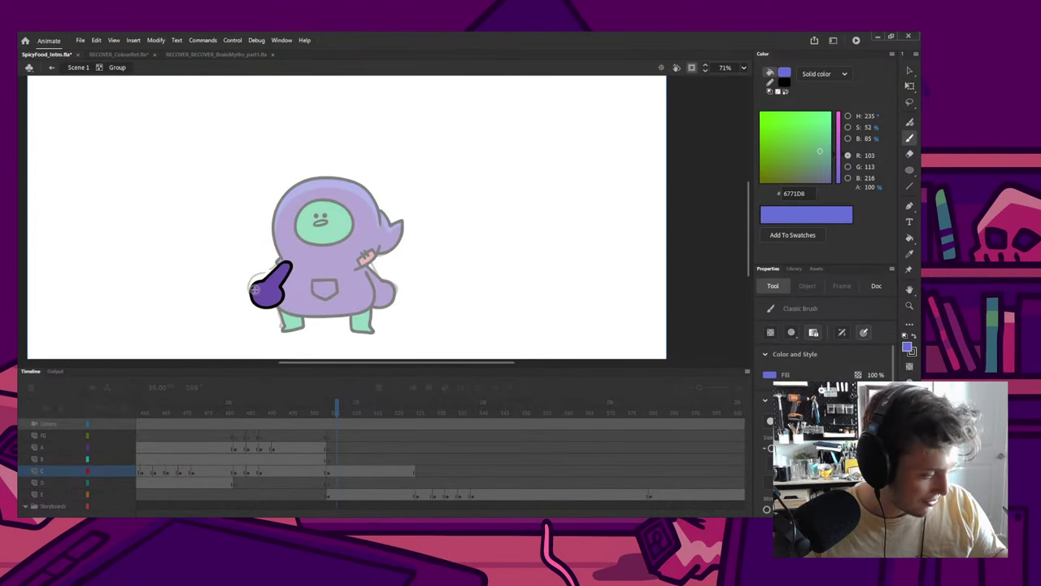
pyautogui.moveTo(253, 286)
pyautogui.mouseDown()
pyautogui.moveTo(255, 308)
pyautogui.moveTo(288, 265)
pyautogui.mouseUp()
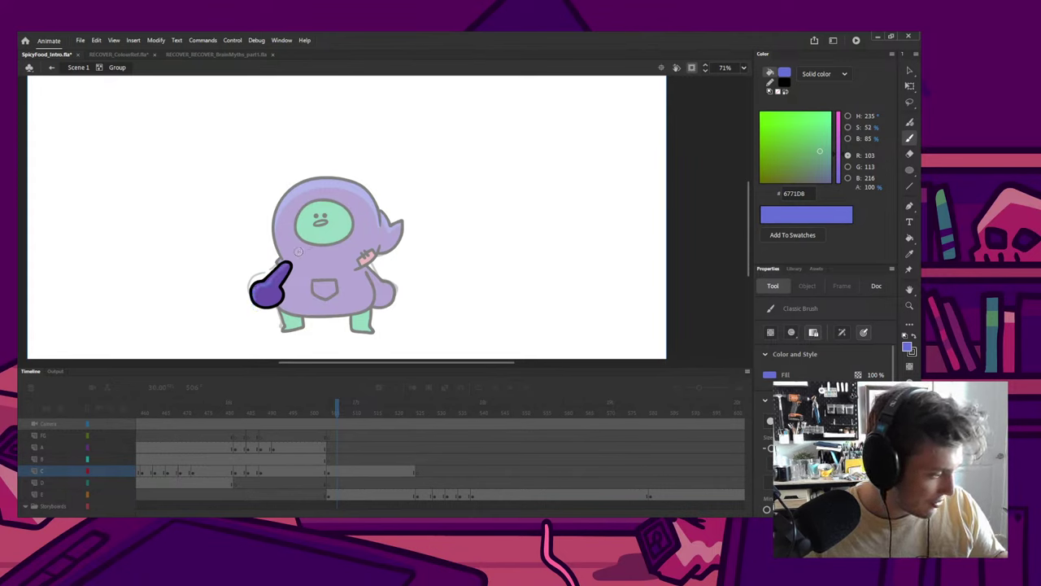
pyautogui.press('k')
pyautogui.click(266, 278)
pyautogui.press('b')
pyautogui.press('q')
pyautogui.doubleClick(385, 280)
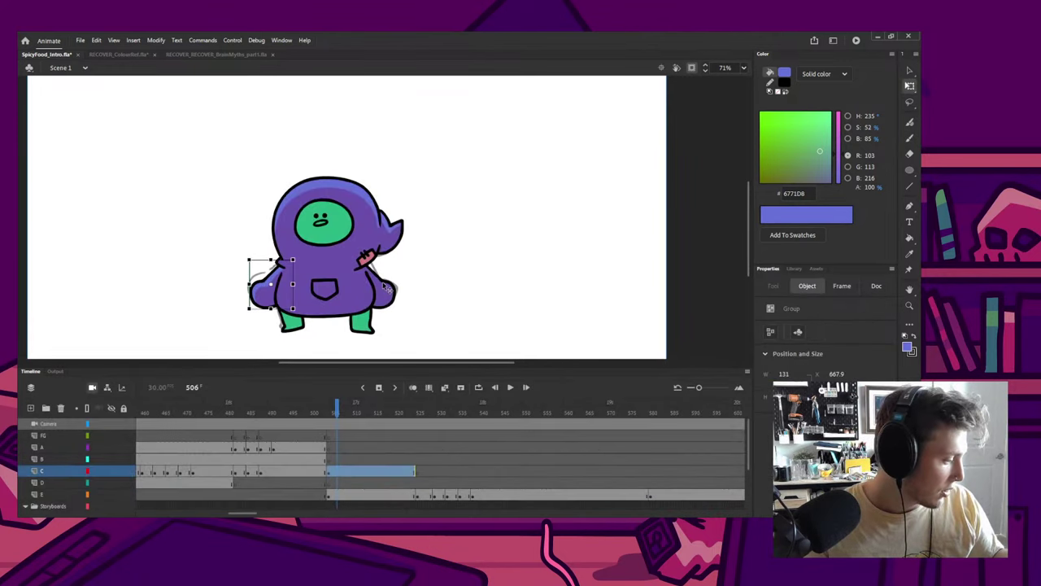
# Step: Paint a light blue-purple highlight along the upper edge of the arm below the patch, and save the file
pyautogui.click(384, 281)
pyautogui.press('b')
pyautogui.press('q')
pyautogui.click(370, 311)
pyautogui.doubleClick(387, 287)
pyautogui.hotkey('ctrl', 'e')
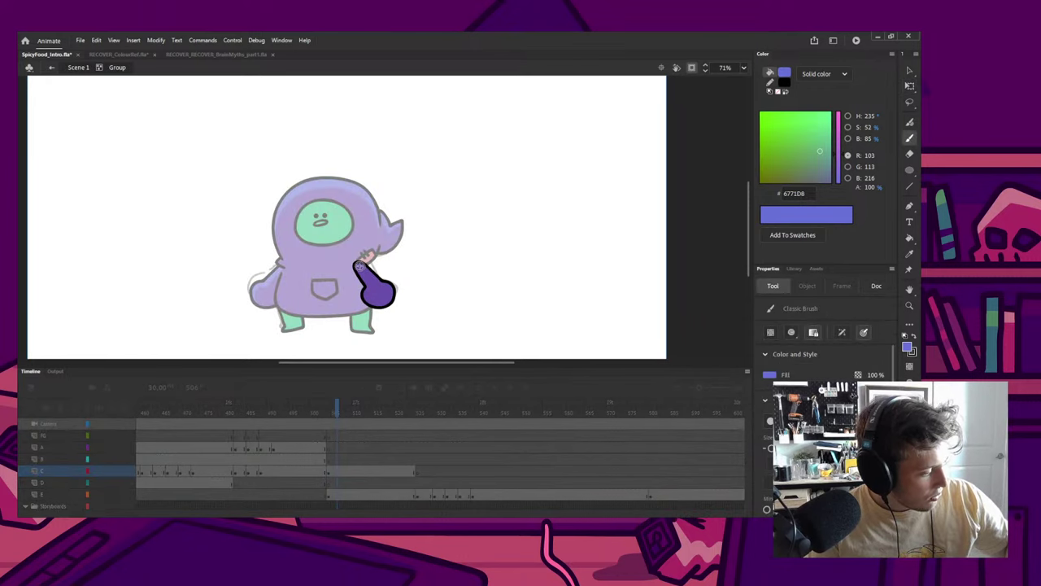
pyautogui.press('b')
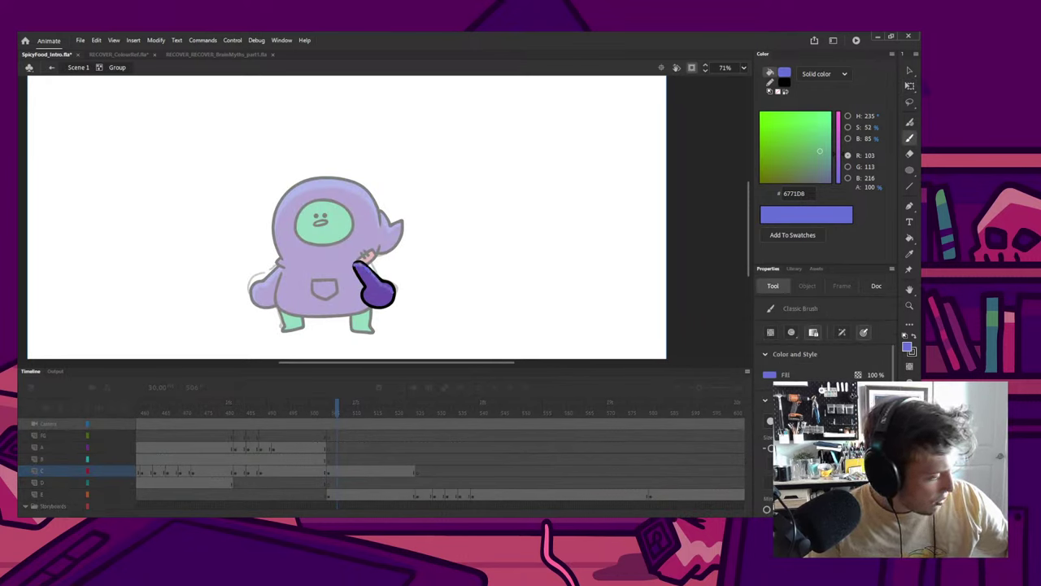
pyautogui.press('v')
pyautogui.hotkey('ctrl', 'e')
pyautogui.press('q')
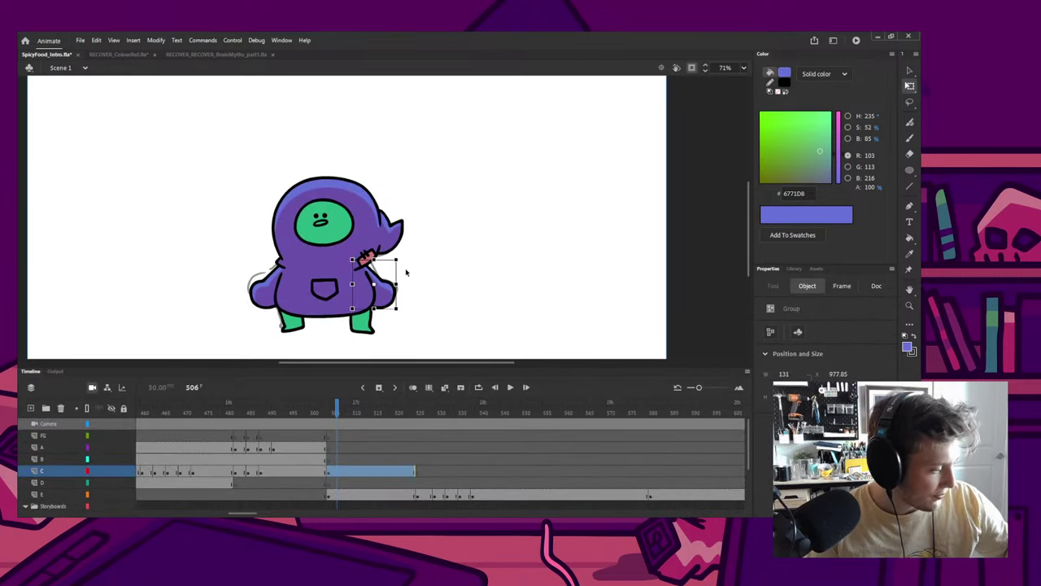
pyautogui.click(420, 251)
pyautogui.hotkey('ctrl', 's')
# Step: Sample the light green highlight on the coloured character's face at frame 477 as the fill colour
pyautogui.click(286, 412)
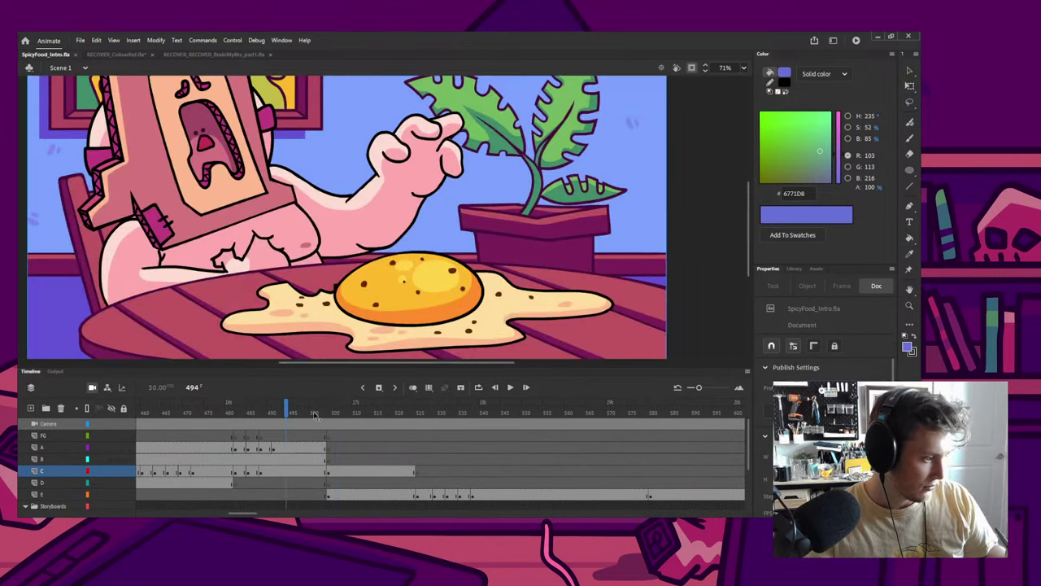
pyautogui.moveTo(315, 415); pyautogui.dragTo(214, 413)
pyautogui.press('i')
pyautogui.click(257, 116)
pyautogui.click(347, 410)
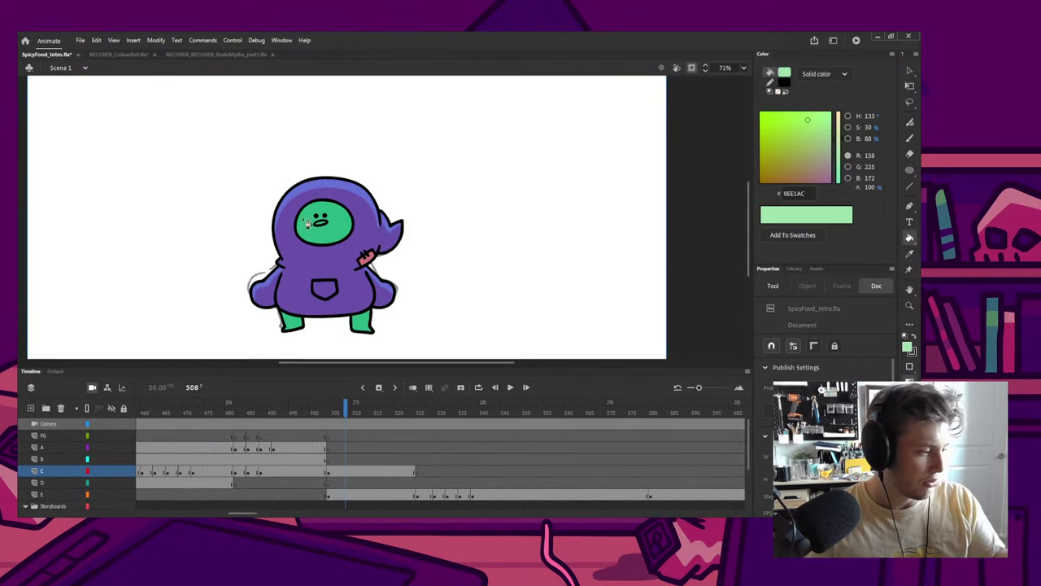
# Step: At frame 508, paint a light green highlight along the face's upper edge inside the face group and fill its gaps
pyautogui.press('q')
pyautogui.click(311, 228)
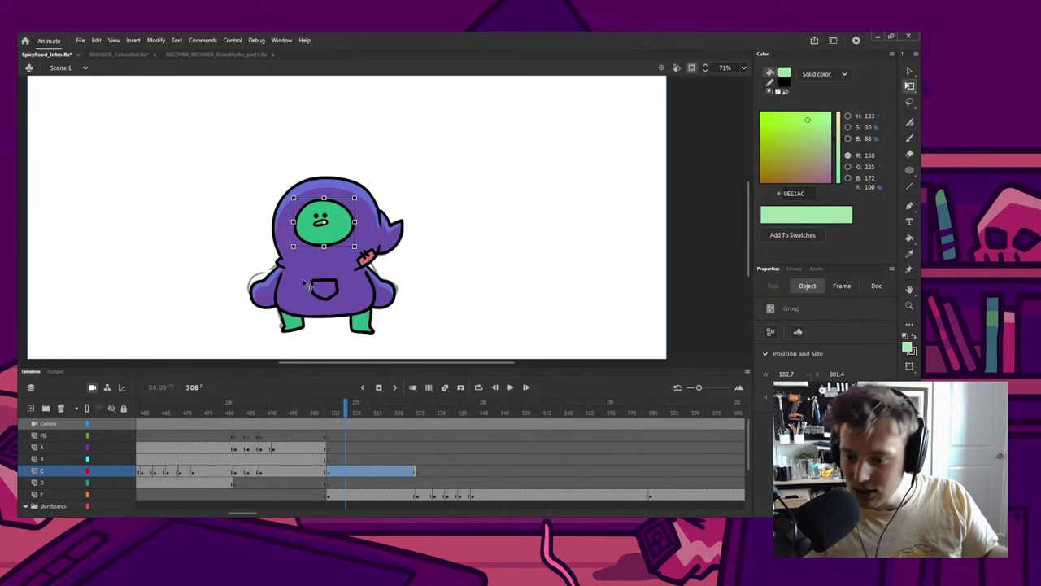
pyautogui.doubleClick(307, 231)
pyautogui.press('b')
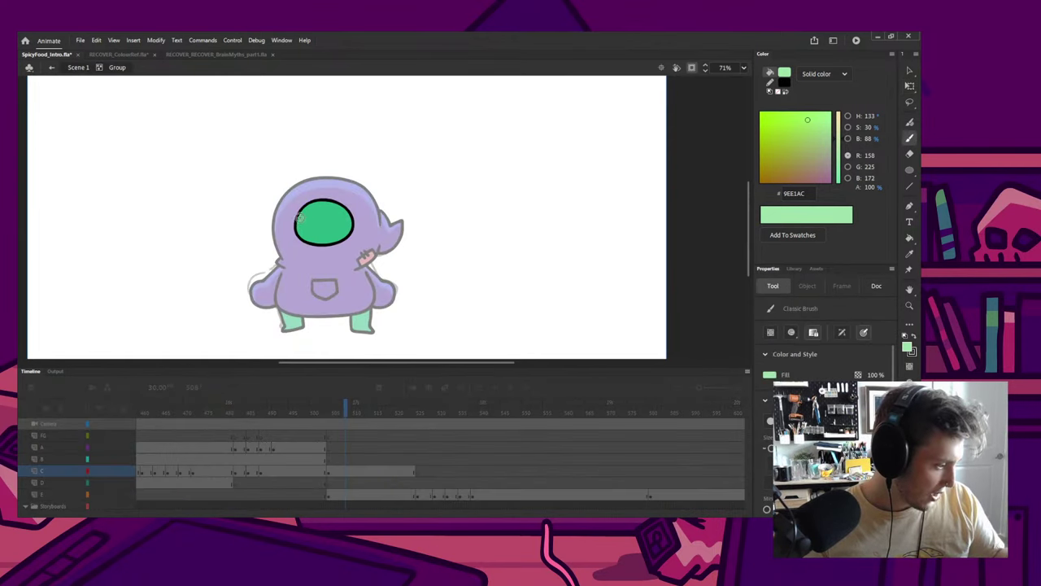
pyautogui.moveTo(300, 216); pyautogui.dragTo(297, 246)
pyautogui.moveTo(334, 208); pyautogui.dragTo(350, 216)
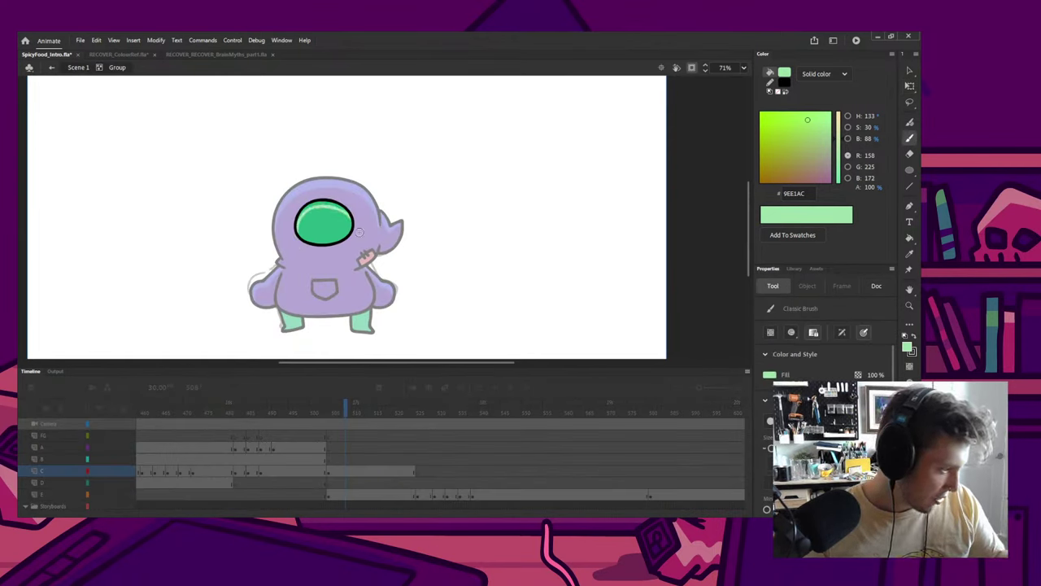
pyautogui.press('k')
pyautogui.click(339, 207)
pyautogui.press('q')
pyautogui.doubleClick(378, 180)
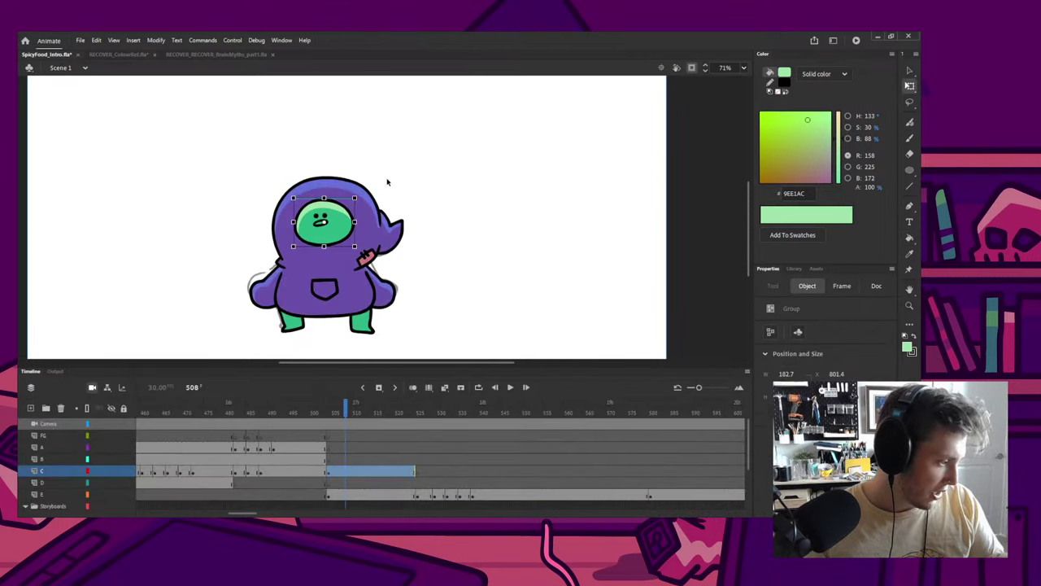
# Step: Paint a thin light green highlight along the outer edge of the leg away from the hood knot
pyautogui.doubleClick(297, 325)
pyautogui.press('b')
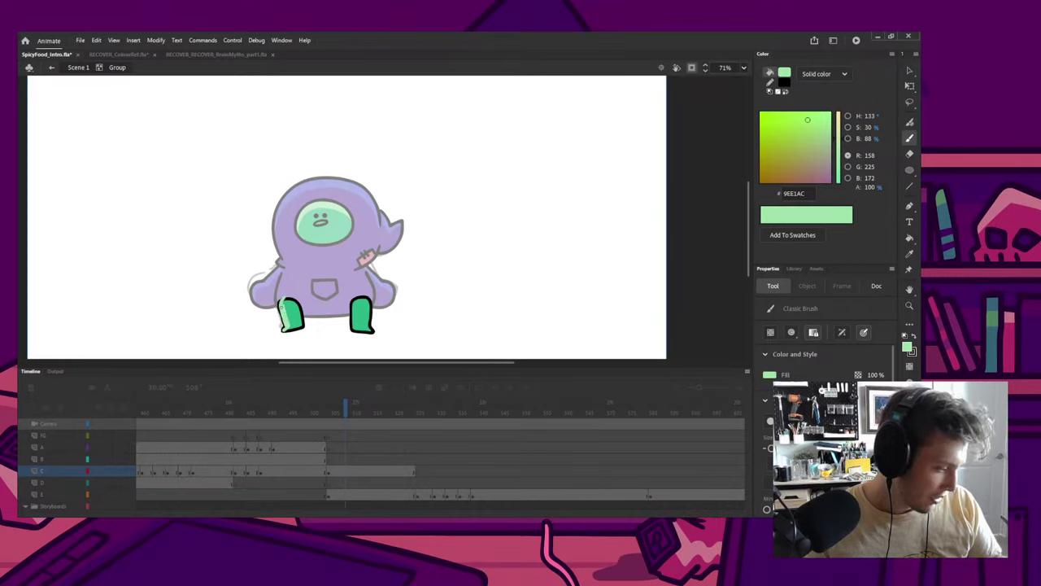
pyautogui.moveTo(281, 306); pyautogui.dragTo(281, 306)
pyautogui.hotkey('ctrl', 'z')
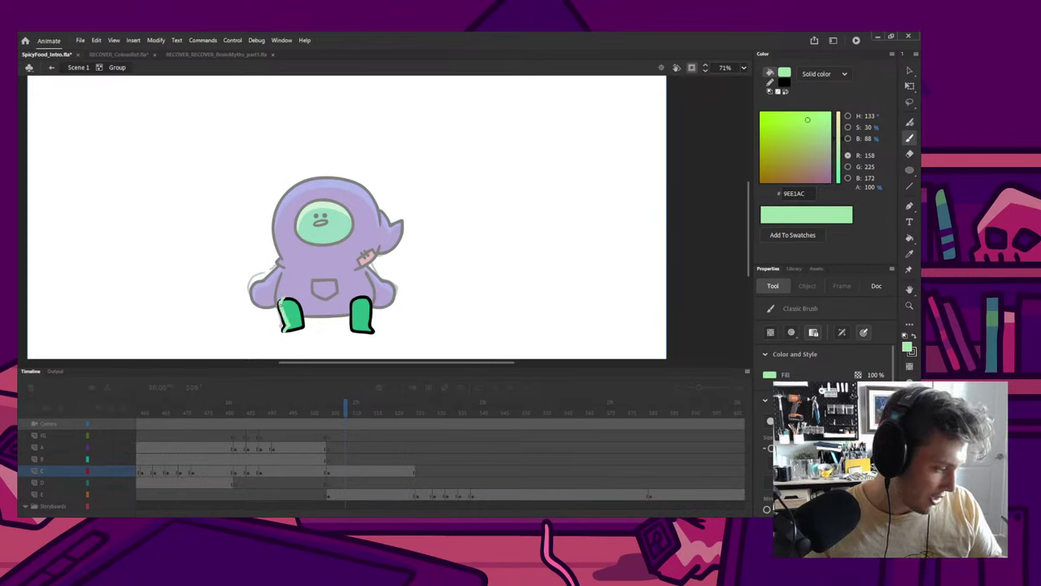
pyautogui.press('q')
pyautogui.doubleClick(386, 321)
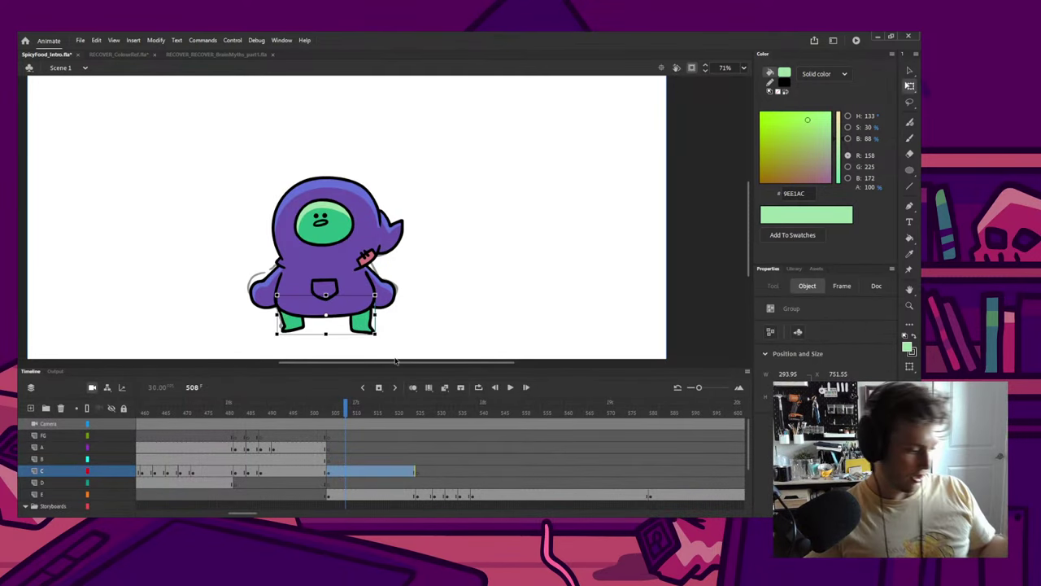
# Step: Sample the dark pink inside the coloured character's open mouth at frame 451 as the fill colour
pyautogui.click(317, 409)
pyautogui.click(338, 410)
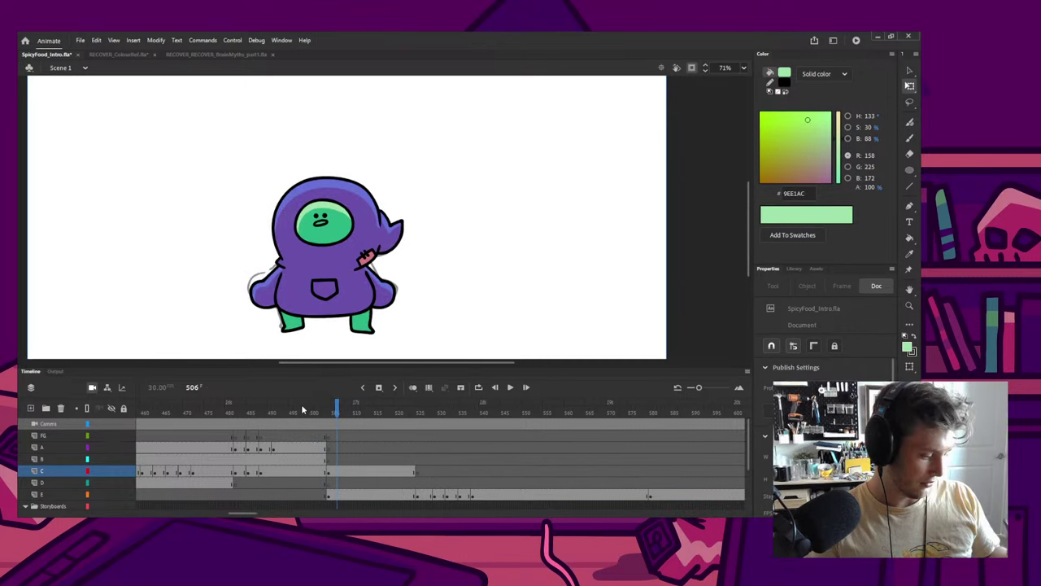
pyautogui.moveTo(301, 404); pyautogui.dragTo(169, 405)
pyautogui.press('Return')
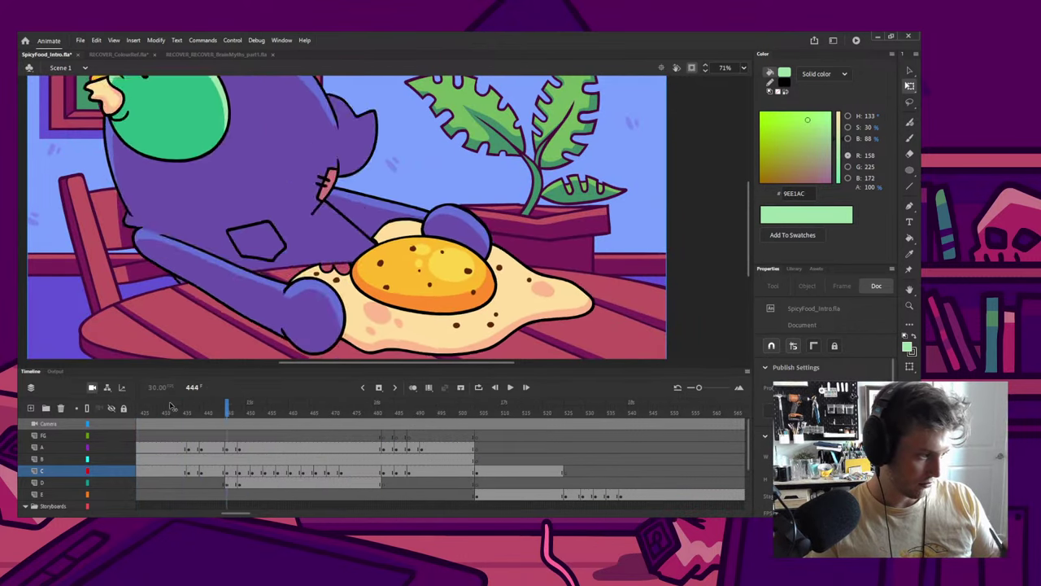
pyautogui.press('Return')
pyautogui.click(252, 409)
pyautogui.press('o')
pyautogui.press('i')
pyautogui.click(276, 163)
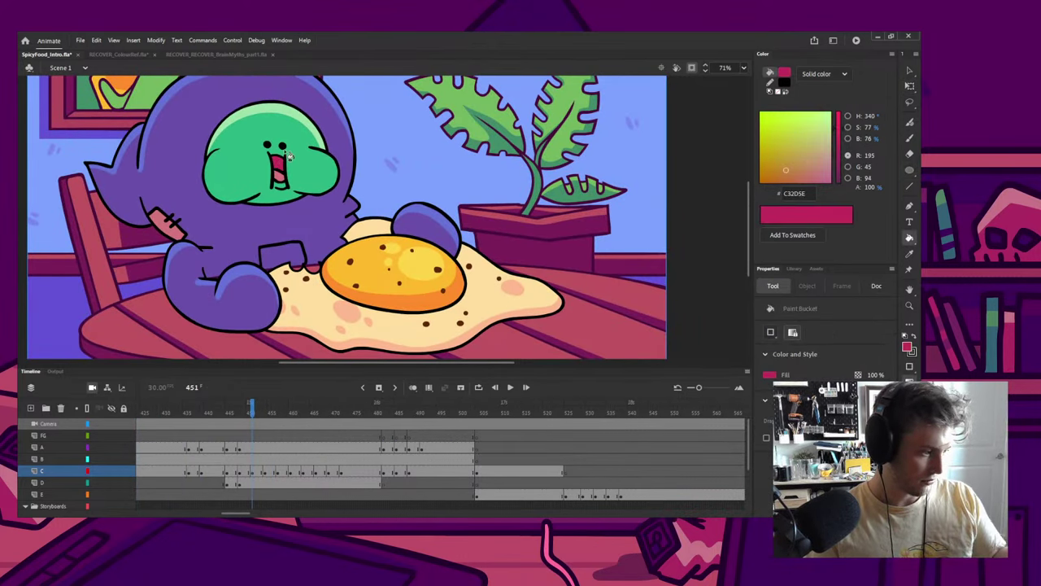
# Step: At frame 507, fill the character's open mouth with the sampled dark pink and leave its group
pyautogui.click(489, 407)
pyautogui.press('q')
pyautogui.doubleClick(324, 226)
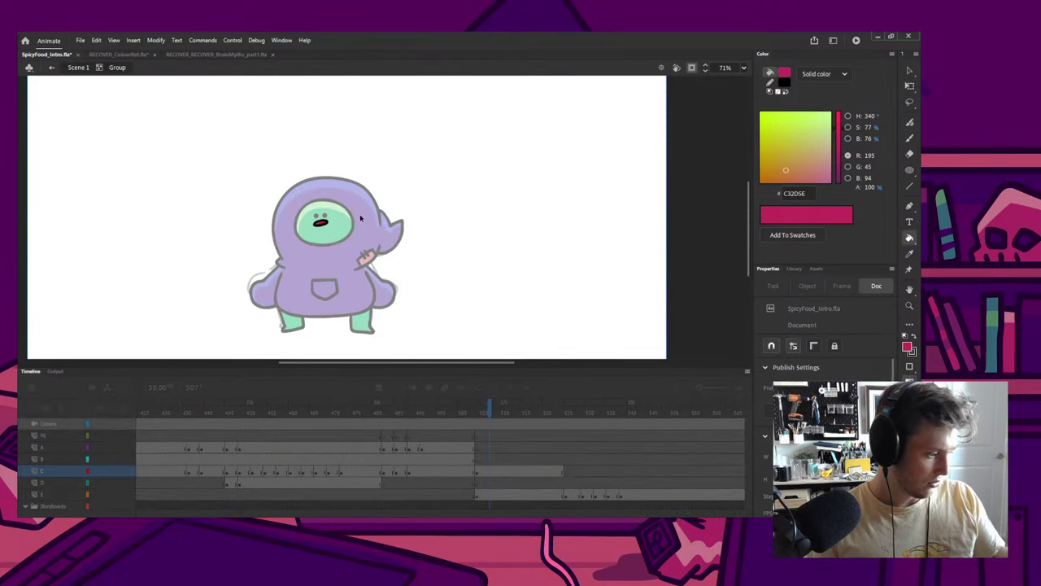
pyautogui.doubleClick(395, 195)
# Step: Go to the squatting pose sketch at frame 525, turn on onion skinning, and ready the Classic Brush with default black
pyautogui.scroll(-3, 392, 189)
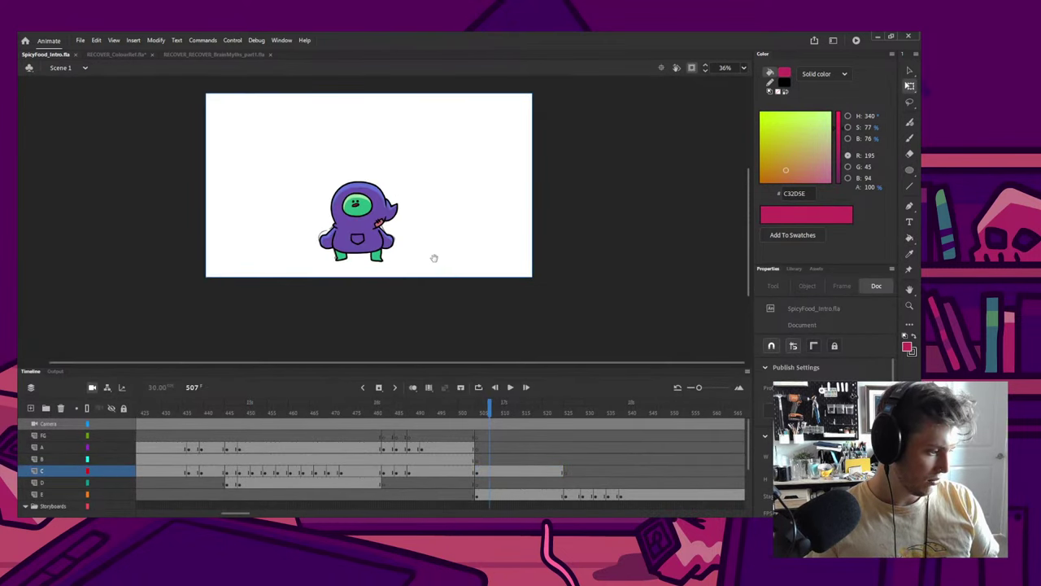
pyautogui.scroll(1, 432, 258)
pyautogui.click(549, 406)
pyautogui.moveTo(549, 407); pyautogui.dragTo(567, 407)
pyautogui.scroll(1, 374, 256)
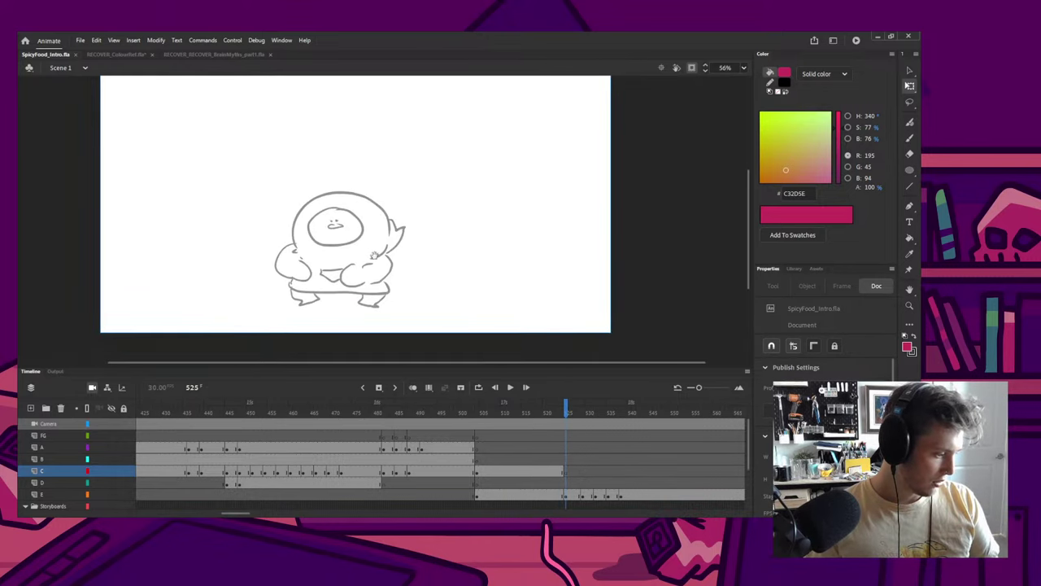
pyautogui.click(413, 387)
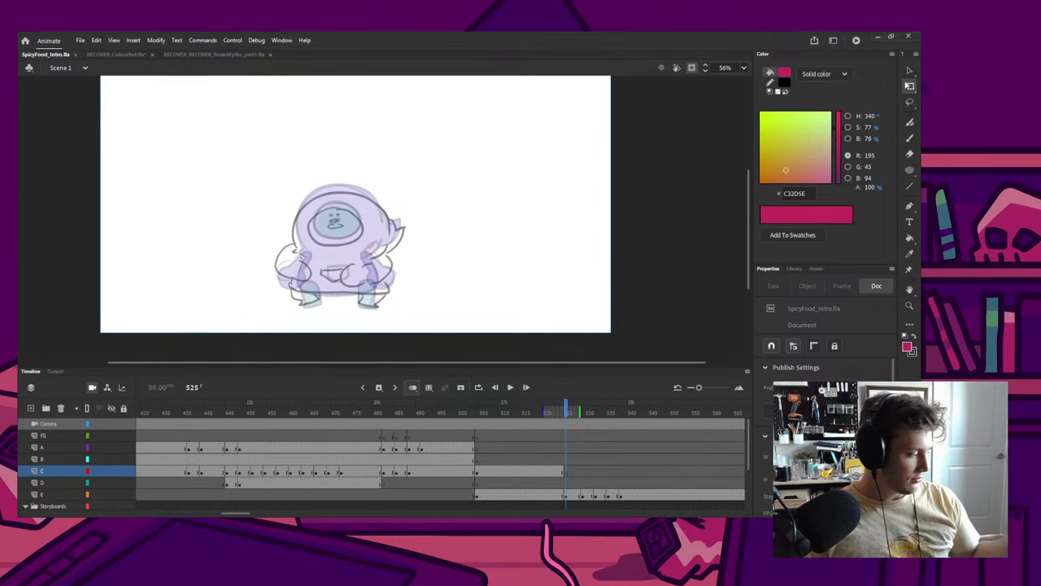
pyautogui.press('d')
pyautogui.press('b')
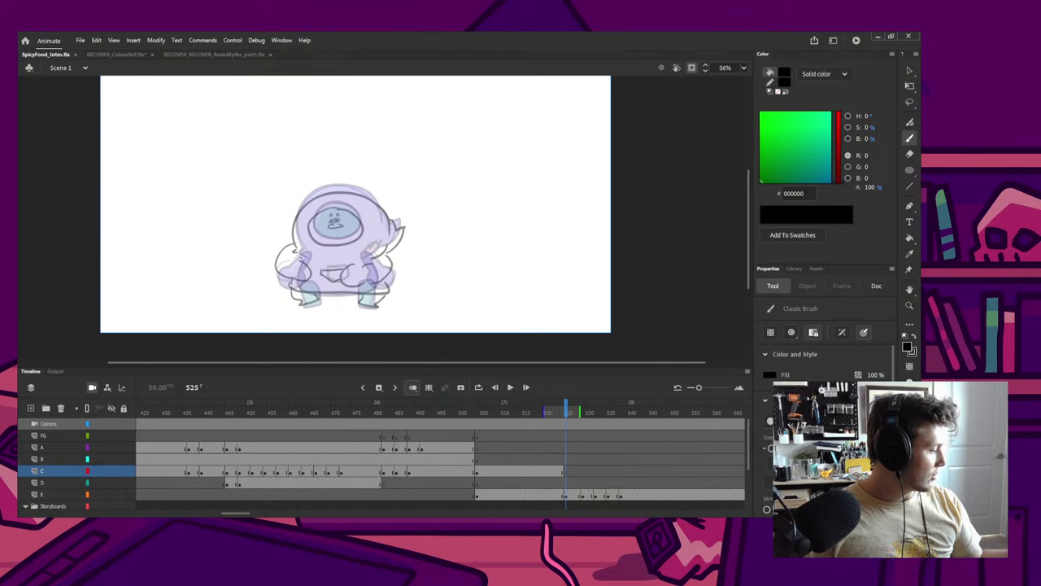
pyautogui.moveTo(301, 248)
pyautogui.mouseDown()
pyautogui.moveTo(293, 257)
pyautogui.moveTo(358, 194)
pyautogui.mouseUp()
pyautogui.hotkey('ctrl', 'z')
pyautogui.hotkey('ctrl', 'z')
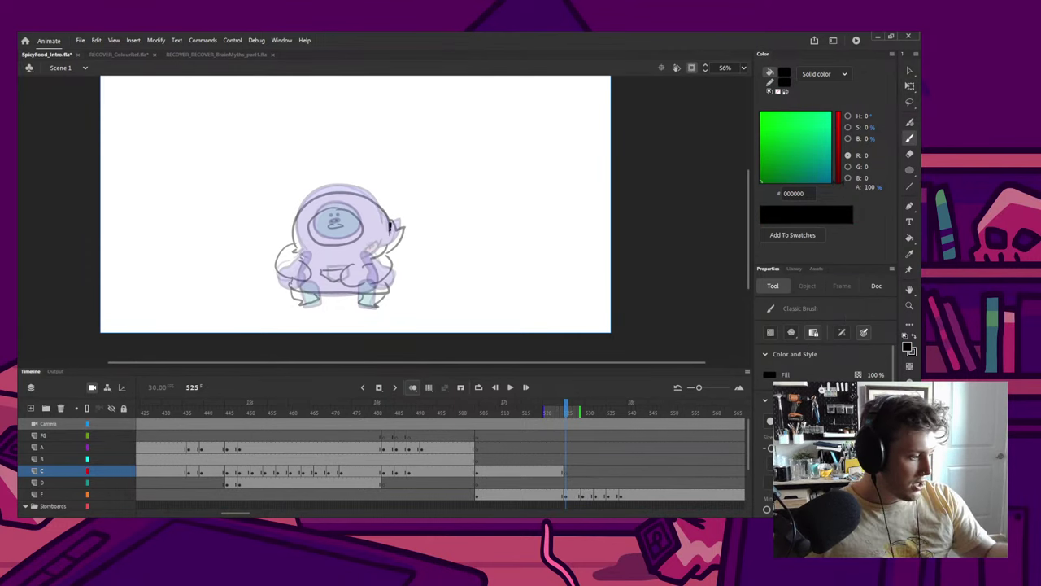
pyautogui.moveTo(390, 227); pyautogui.dragTo(295, 235)
pyautogui.hotkey('ctrl', 'z')
pyautogui.scroll(2, 350, 244)
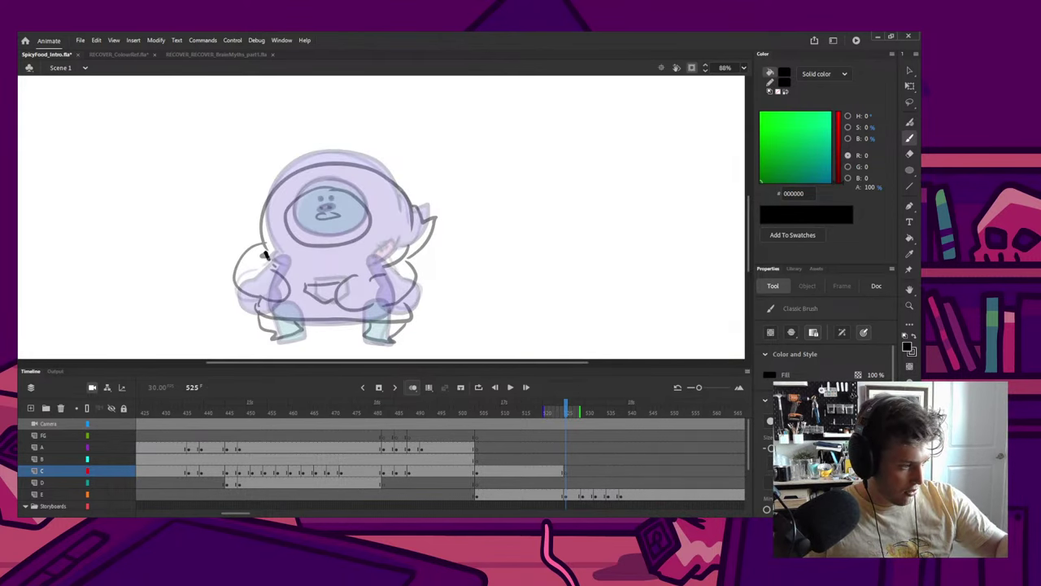
pyautogui.moveTo(266, 255)
pyautogui.mouseDown()
pyautogui.moveTo(267, 203)
pyautogui.moveTo(288, 176)
pyautogui.moveTo(325, 166)
pyautogui.moveTo(399, 188)
pyautogui.moveTo(417, 243)
pyautogui.mouseUp()
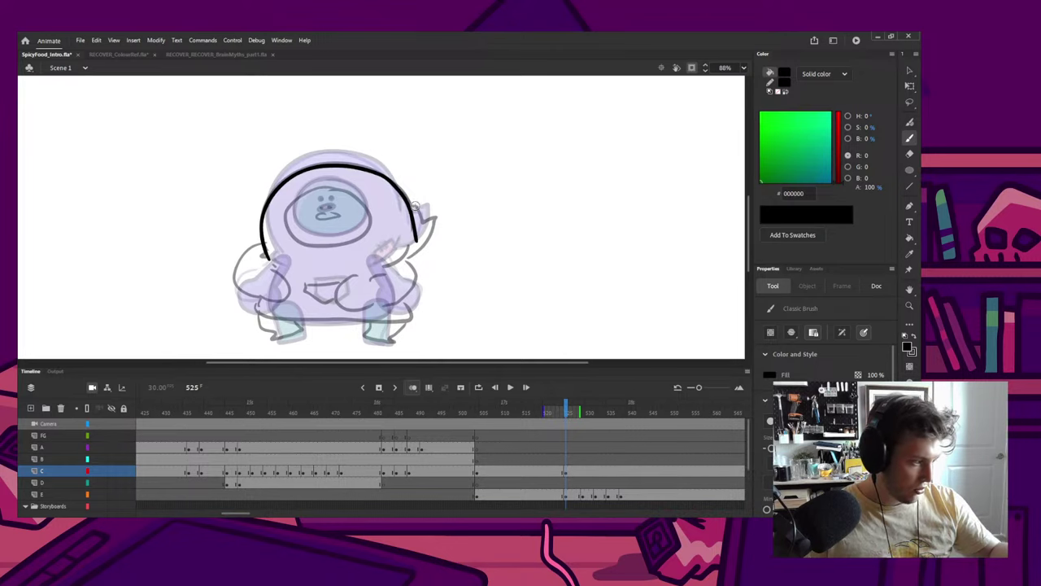
pyautogui.hotkey('ctrl', 'z')
pyautogui.moveTo(267, 259)
pyautogui.mouseDown()
pyautogui.moveTo(271, 194)
pyautogui.moveTo(297, 172)
pyautogui.moveTo(363, 163)
pyautogui.mouseUp()
pyautogui.hotkey('ctrl', 'z')
# Step: On layer C at frame 525, ink the hood's outline in black with its knot and the small creases at both arms
pyautogui.moveTo(270, 264)
pyautogui.mouseDown()
pyautogui.moveTo(264, 210)
pyautogui.moveTo(281, 183)
pyautogui.moveTo(308, 167)
pyautogui.moveTo(361, 166)
pyautogui.moveTo(401, 192)
pyautogui.moveTo(413, 228)
pyautogui.moveTo(438, 224)
pyautogui.moveTo(431, 250)
pyautogui.moveTo(411, 259)
pyautogui.moveTo(412, 246)
pyautogui.moveTo(372, 284)
pyautogui.mouseUp()
pyautogui.hotkey('ctrl', 'z')
pyautogui.moveTo(411, 245)
pyautogui.mouseDown()
pyautogui.moveTo(383, 269)
pyautogui.moveTo(391, 273)
pyautogui.mouseUp()
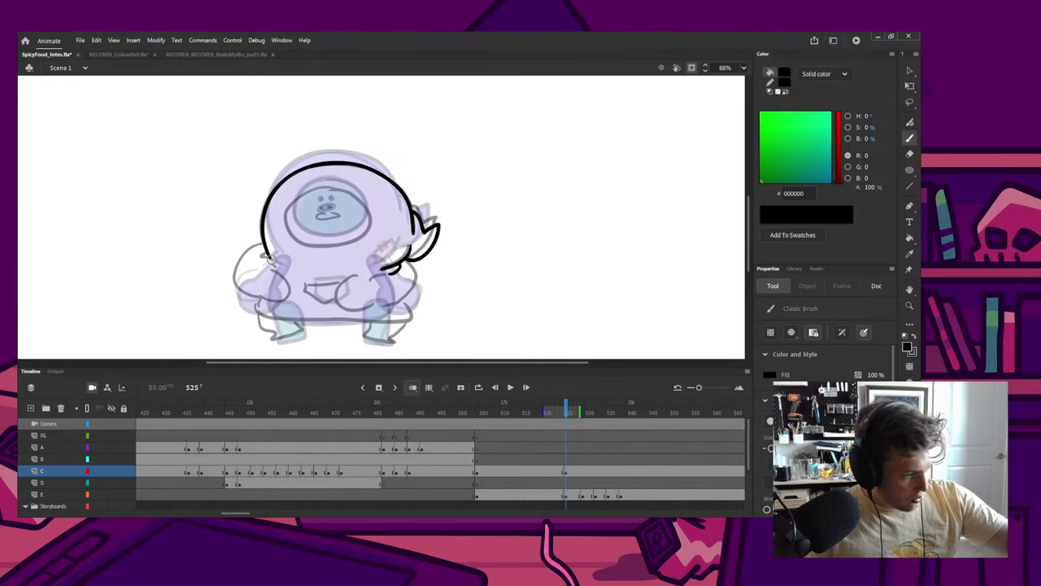
pyautogui.moveTo(269, 258); pyautogui.dragTo(280, 272)
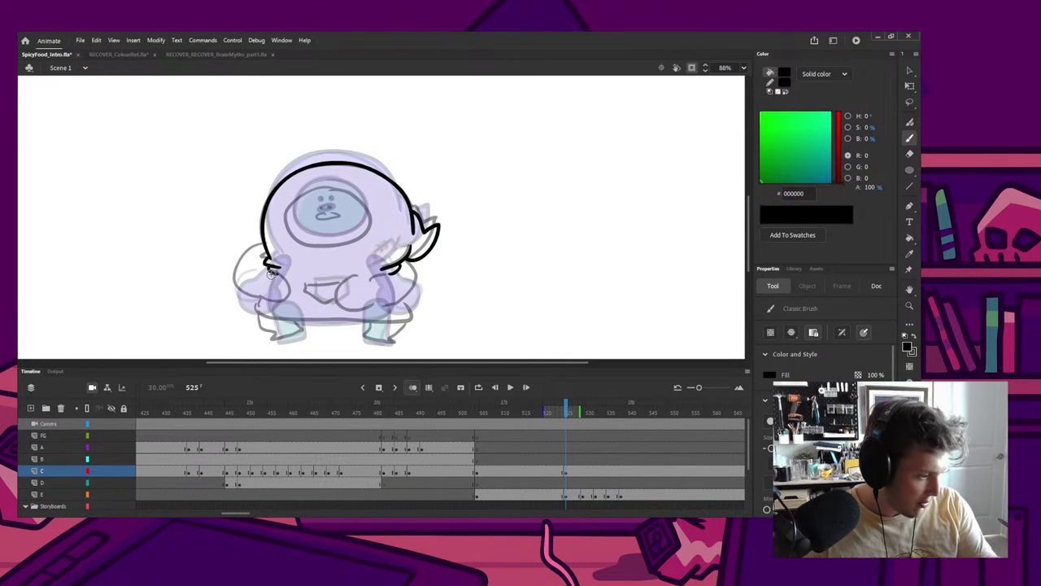
pyautogui.moveTo(265, 277)
pyautogui.mouseDown()
pyautogui.moveTo(258, 301)
pyautogui.moveTo(301, 322)
pyautogui.moveTo(368, 319)
pyautogui.mouseUp()
pyautogui.hotkey('ctrl', 'z')
pyautogui.moveTo(394, 272)
pyautogui.mouseDown()
pyautogui.moveTo(412, 312)
pyautogui.moveTo(404, 317)
pyautogui.moveTo(274, 322)
pyautogui.moveTo(254, 305)
pyautogui.moveTo(257, 292)
pyautogui.moveTo(289, 318)
pyautogui.moveTo(368, 322)
pyautogui.moveTo(416, 297)
pyautogui.mouseUp()
pyautogui.hotkey('ctrl', 'z')
pyautogui.hotkey('ctrl', 'z')
pyautogui.hotkey('ctrl', 'z')
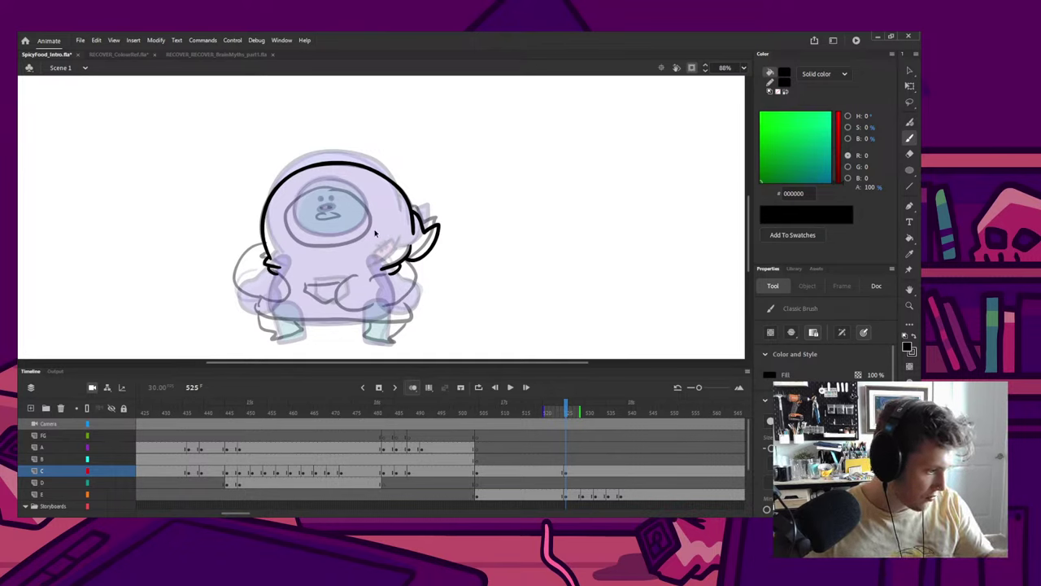
pyautogui.moveTo(271, 273)
pyautogui.mouseDown()
pyautogui.moveTo(258, 307)
pyautogui.moveTo(322, 320)
pyautogui.moveTo(375, 317)
pyautogui.moveTo(402, 275)
pyautogui.mouseUp()
pyautogui.hotkey('ctrl', 'z')
pyautogui.moveTo(271, 272)
pyautogui.mouseDown()
pyautogui.moveTo(259, 309)
pyautogui.moveTo(281, 319)
pyautogui.moveTo(332, 319)
pyautogui.moveTo(417, 308)
pyautogui.moveTo(402, 275)
pyautogui.mouseUp()
pyautogui.hotkey('ctrl', 'z')
pyautogui.hotkey('ctrl', 'z')
pyautogui.moveTo(271, 268)
pyautogui.mouseDown()
pyautogui.moveTo(258, 301)
pyautogui.moveTo(265, 315)
pyautogui.moveTo(414, 317)
pyautogui.mouseUp()
pyautogui.hotkey('ctrl', 'z')
pyautogui.hotkey('ctrl', 'z')
# Step: Ink the flared lower body from the arm creases down both sides and along the hem
pyautogui.moveTo(272, 268)
pyautogui.mouseDown()
pyautogui.moveTo(256, 305)
pyautogui.moveTo(300, 317)
pyautogui.moveTo(362, 315)
pyautogui.mouseUp()
pyautogui.hotkey('ctrl', 'z')
pyautogui.hotkey('ctrl', 'z')
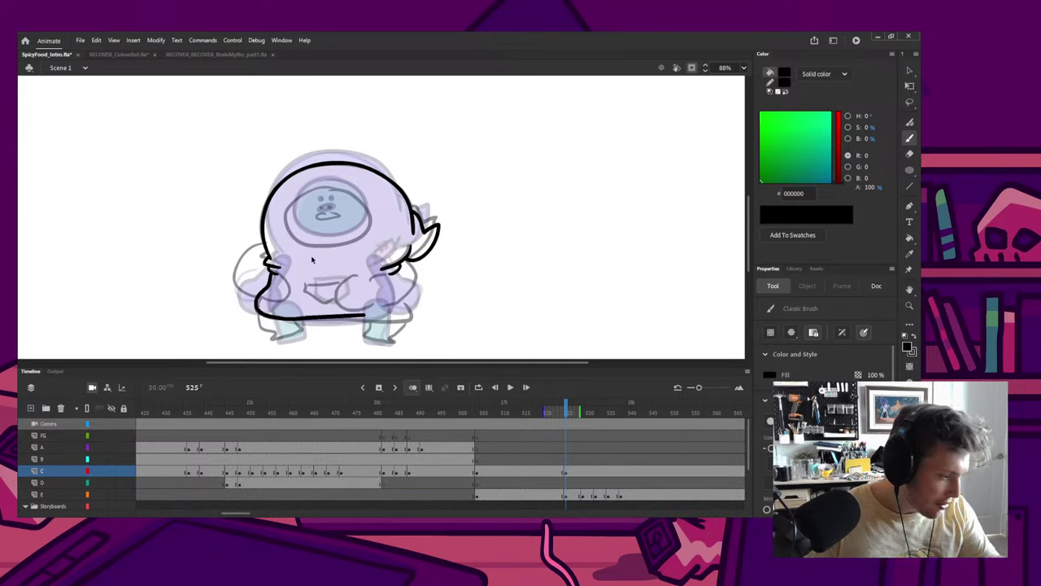
pyautogui.moveTo(272, 267)
pyautogui.mouseDown()
pyautogui.moveTo(262, 291)
pyautogui.moveTo(276, 321)
pyautogui.moveTo(410, 310)
pyautogui.moveTo(418, 299)
pyautogui.moveTo(403, 273)
pyautogui.moveTo(417, 314)
pyautogui.mouseUp()
# Step: Nudge the whole inked body outline slightly right and slant and adjust its shape to fit the rough sketch
pyautogui.press('q')
pyautogui.hotkey('ctrl', 'a')
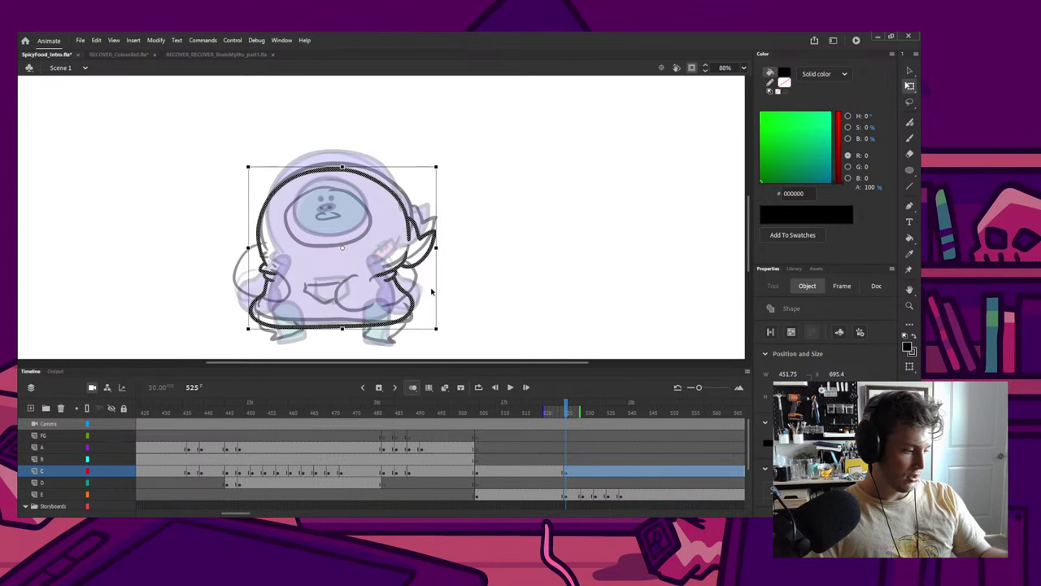
pyautogui.press('Right')
pyautogui.press('Right')
pyautogui.press('Right')
pyautogui.press('Right')
pyautogui.click(453, 300)
pyautogui.click(416, 317)
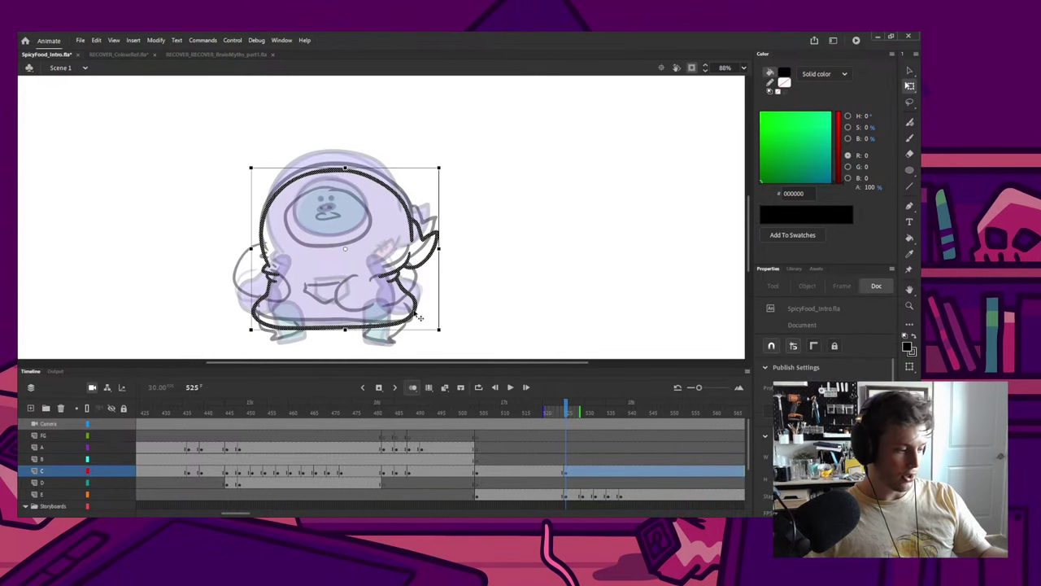
pyautogui.moveTo(444, 339); pyautogui.dragTo(436, 319)
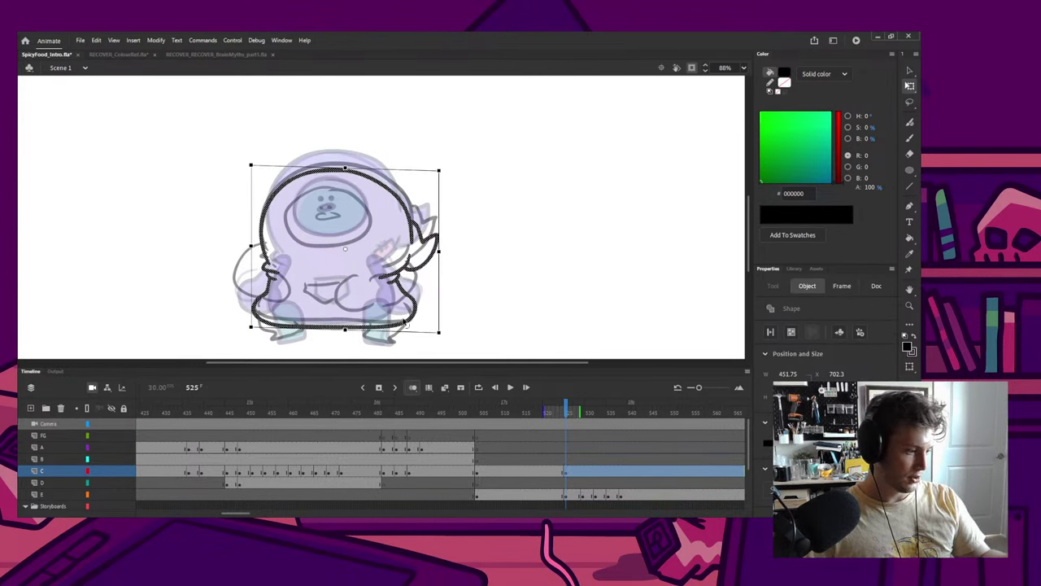
pyautogui.click(453, 273)
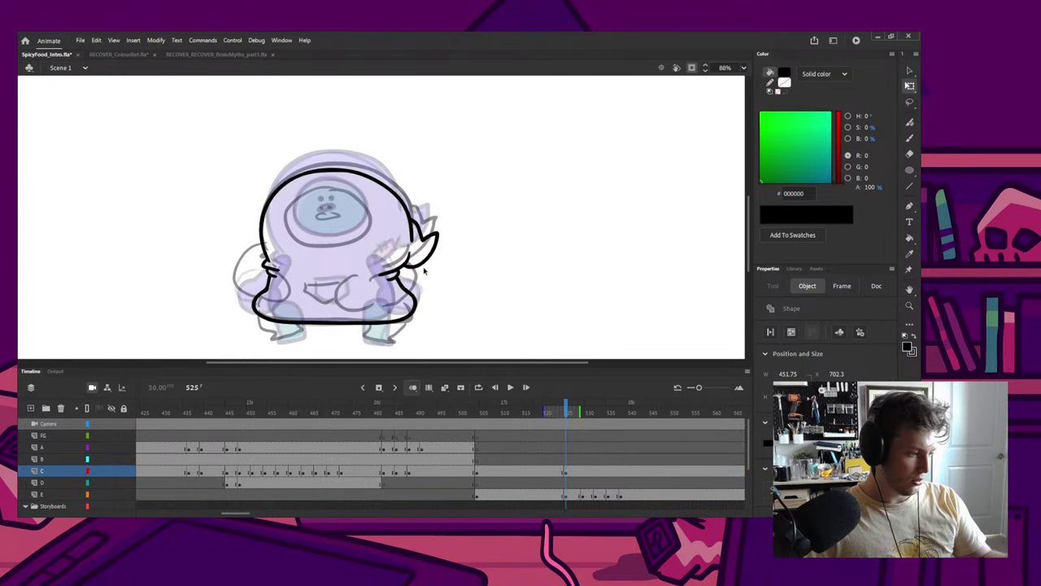
pyautogui.press('b')
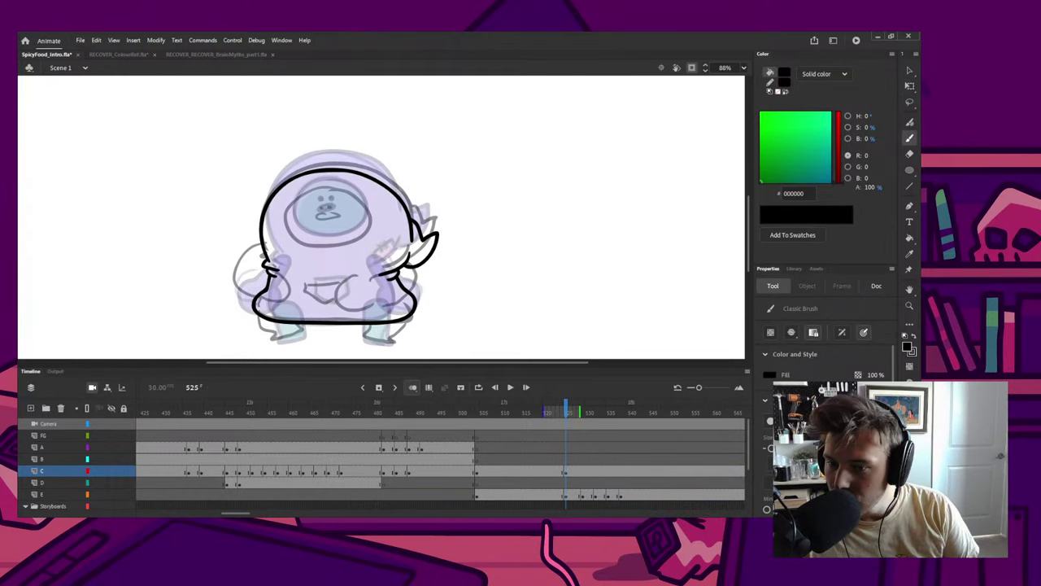
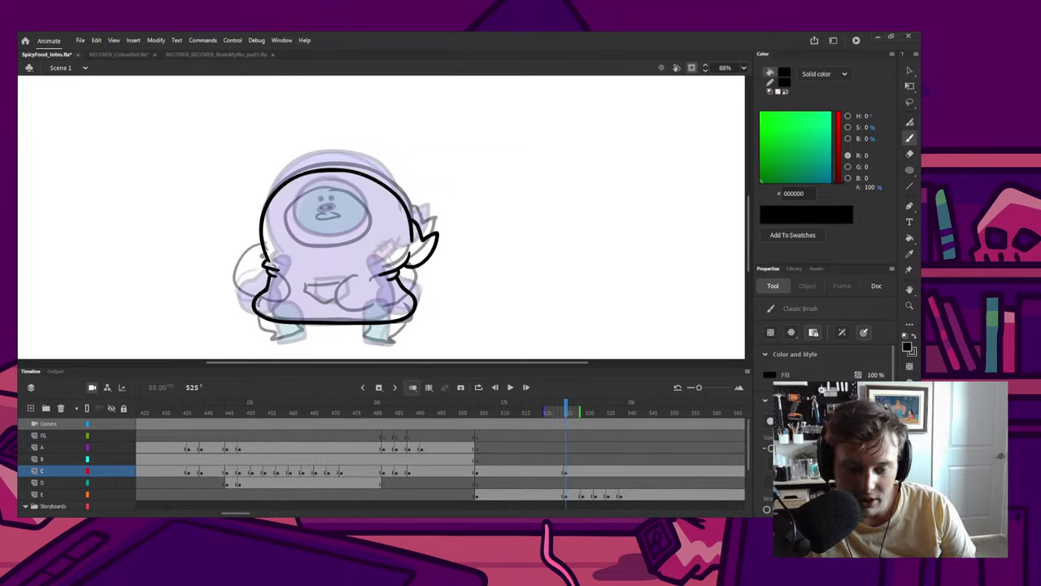
pyautogui.moveTo(468, 194); pyautogui.dragTo(672, 74)
pyautogui.hotkey('ctrl', 'z')
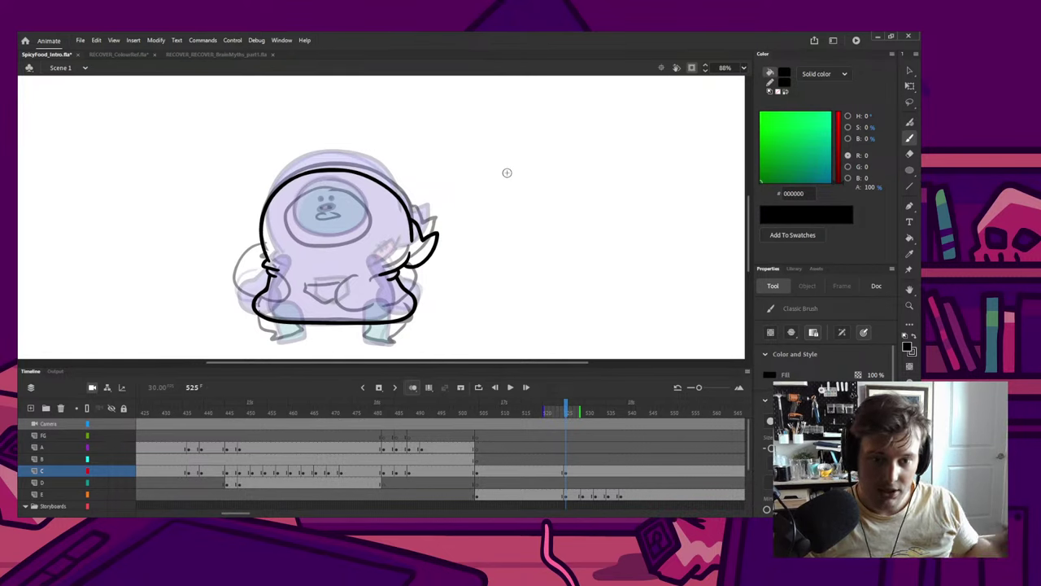
pyautogui.moveTo(391, 259); pyautogui.dragTo(444, 312)
pyautogui.hotkey('ctrl', 'z')
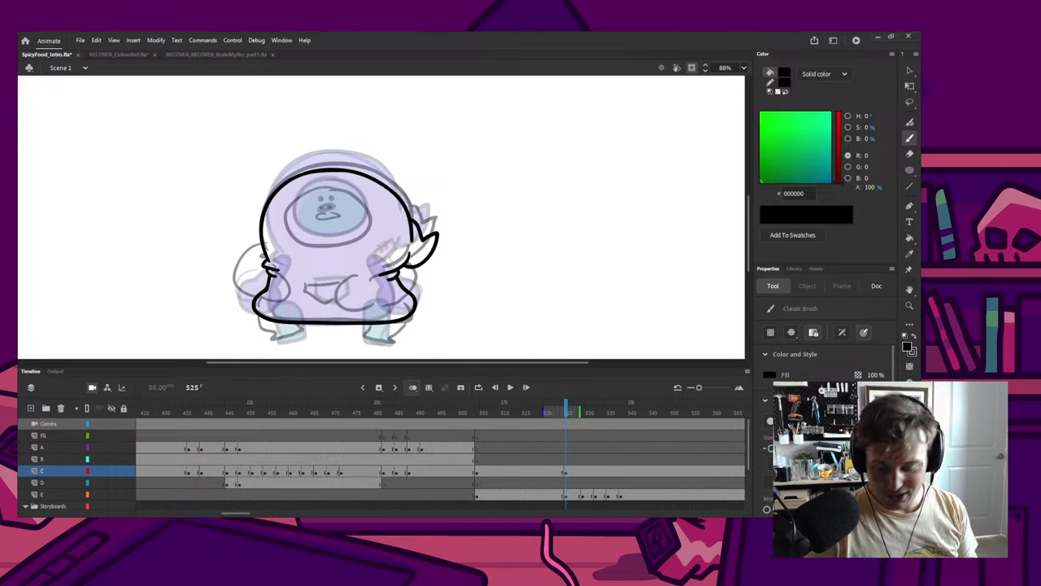
# Step: Inside a separate group, ink a wide oval for the face opening and reposition it over the sketched face
pyautogui.doubleClick(367, 170)
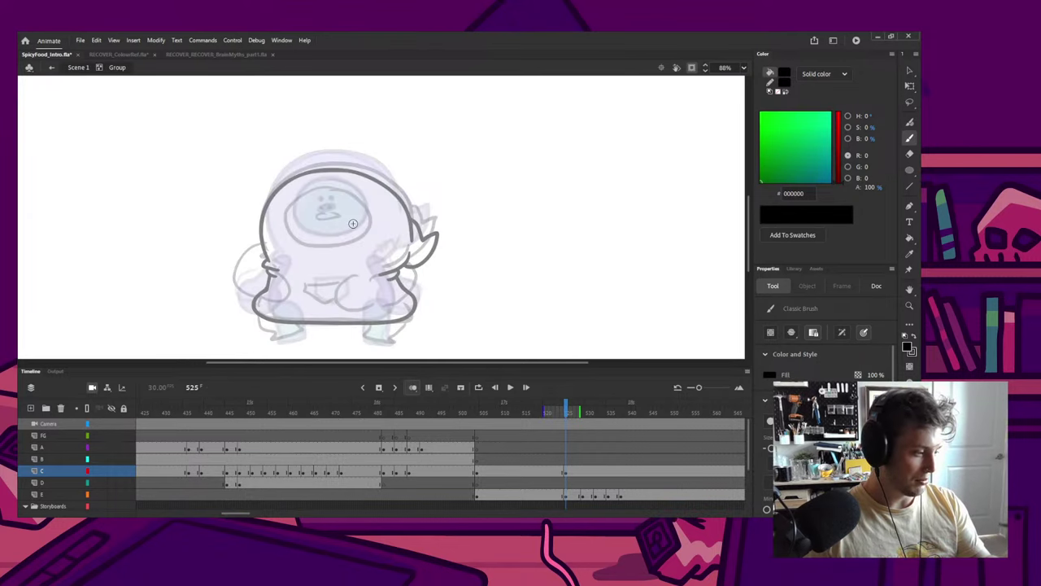
pyautogui.moveTo(329, 192)
pyautogui.mouseDown()
pyautogui.moveTo(359, 198)
pyautogui.moveTo(293, 209)
pyautogui.mouseUp()
pyautogui.hotkey('ctrl', 'z')
pyautogui.hotkey('ctrl', 'z')
pyautogui.press('q')
pyautogui.click(377, 235)
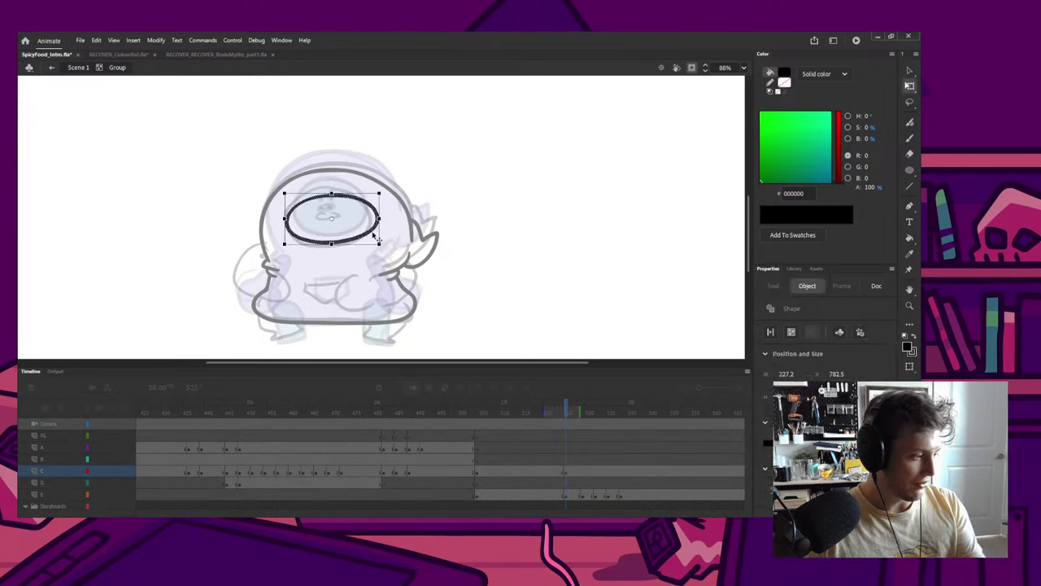
pyautogui.moveTo(377, 236); pyautogui.dragTo(358, 240)
pyautogui.click(476, 222)
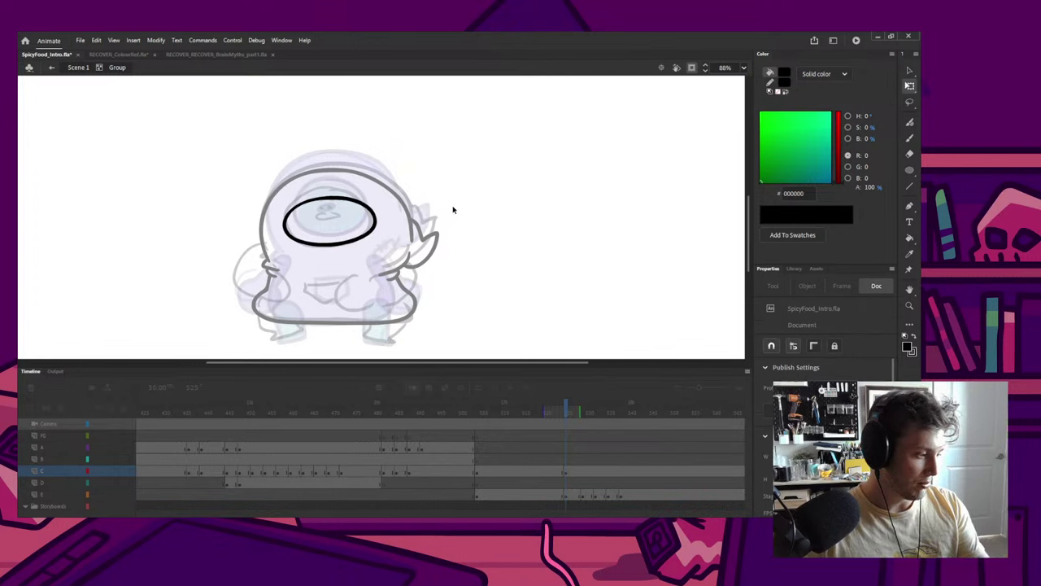
pyautogui.doubleClick(435, 210)
# Step: Play the shot from around frame 515 to check the new pose against the sketches, and step back to frame 526
pyautogui.click(523, 413)
pyautogui.press('Return')
pyautogui.press('Return')
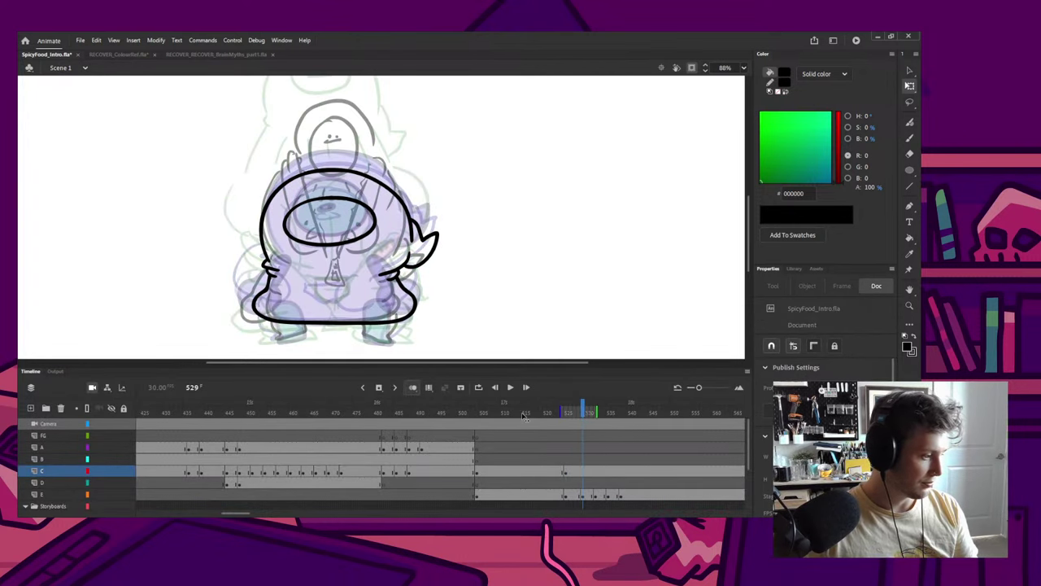
pyautogui.press(',')
pyautogui.press(',')
pyautogui.press(',')
# Step: Inside a separate group at frame 526, ink two small flattened eyes within the face oval
pyautogui.doubleClick(371, 241)
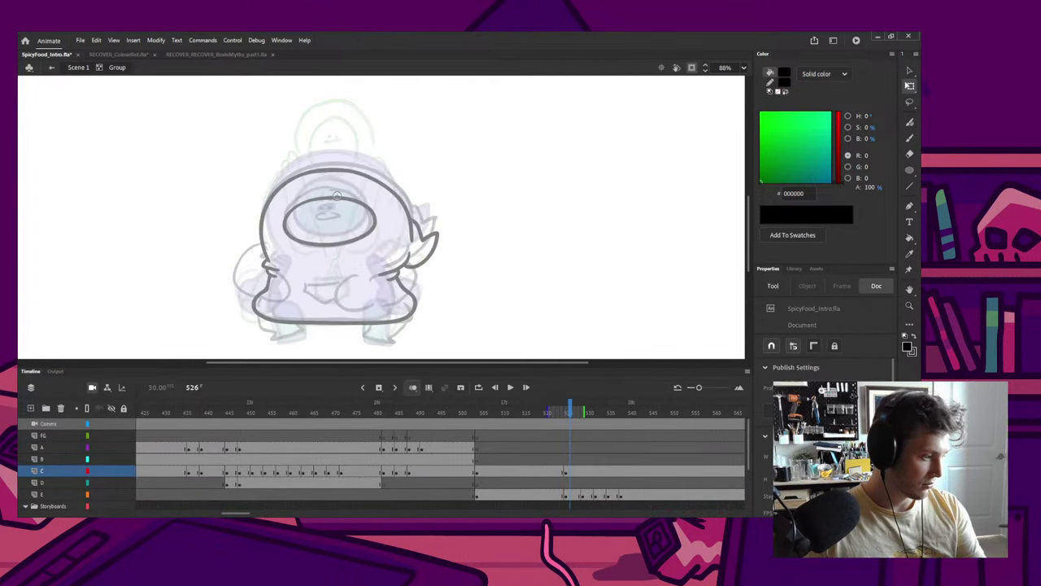
pyautogui.press('b')
pyautogui.click(321, 216)
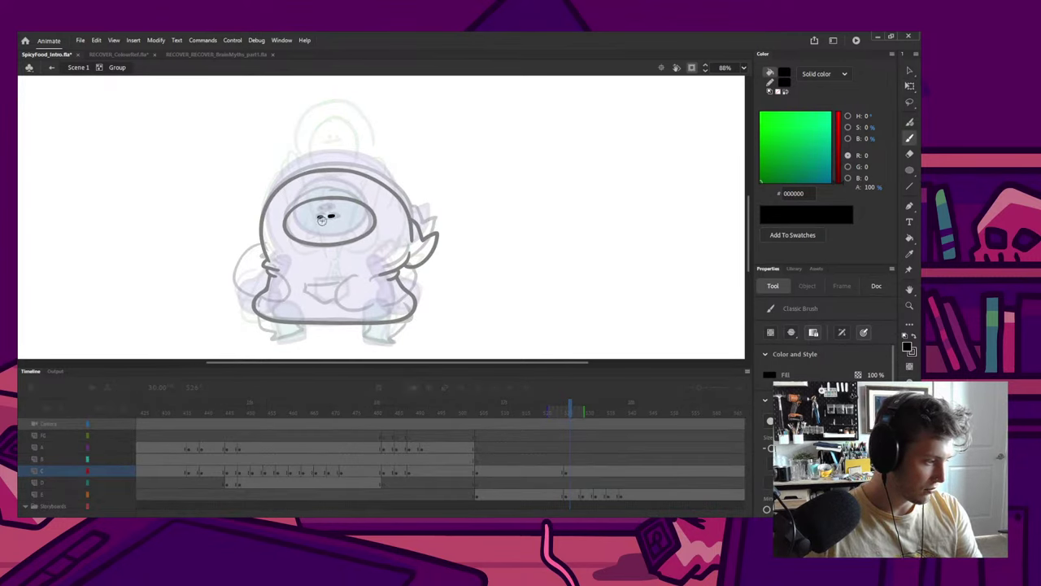
pyautogui.moveTo(330, 222)
pyautogui.mouseDown()
pyautogui.moveTo(312, 229)
pyautogui.moveTo(341, 224)
pyautogui.mouseUp()
pyautogui.hotkey('ctrl', 'z')
pyautogui.hotkey('ctrl', 'z')
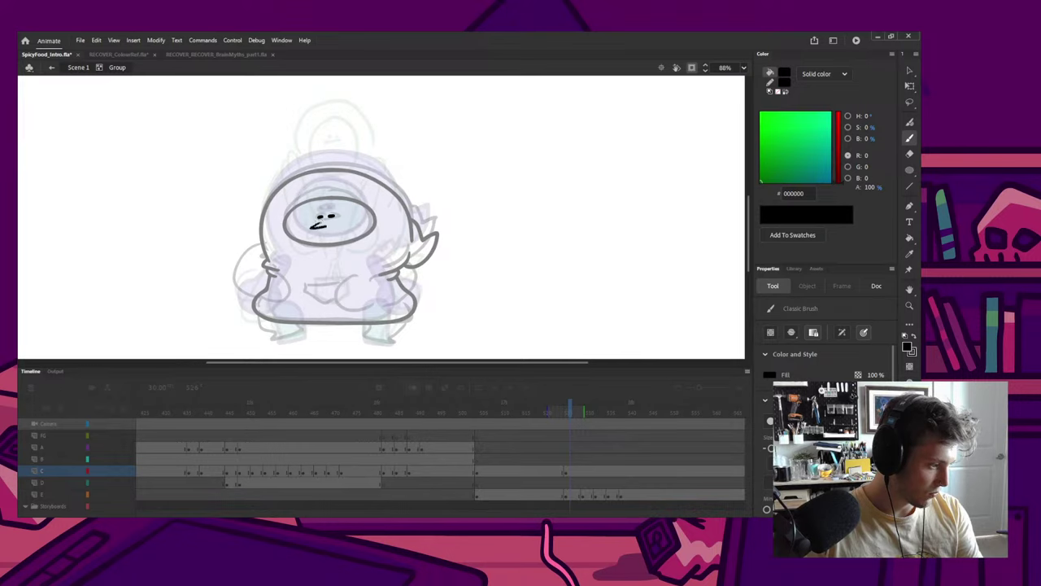
pyautogui.hotkey('ctrl', 'z')
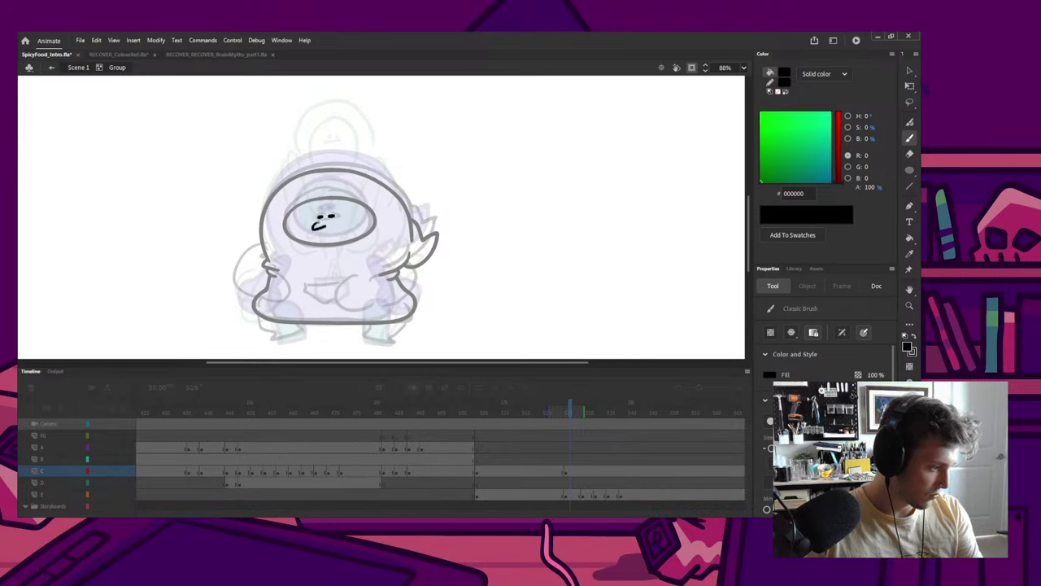
pyautogui.moveTo(326, 226)
pyautogui.mouseDown()
pyautogui.moveTo(344, 226)
pyautogui.moveTo(325, 221)
pyautogui.mouseUp()
pyautogui.hotkey('ctrl', 'z')
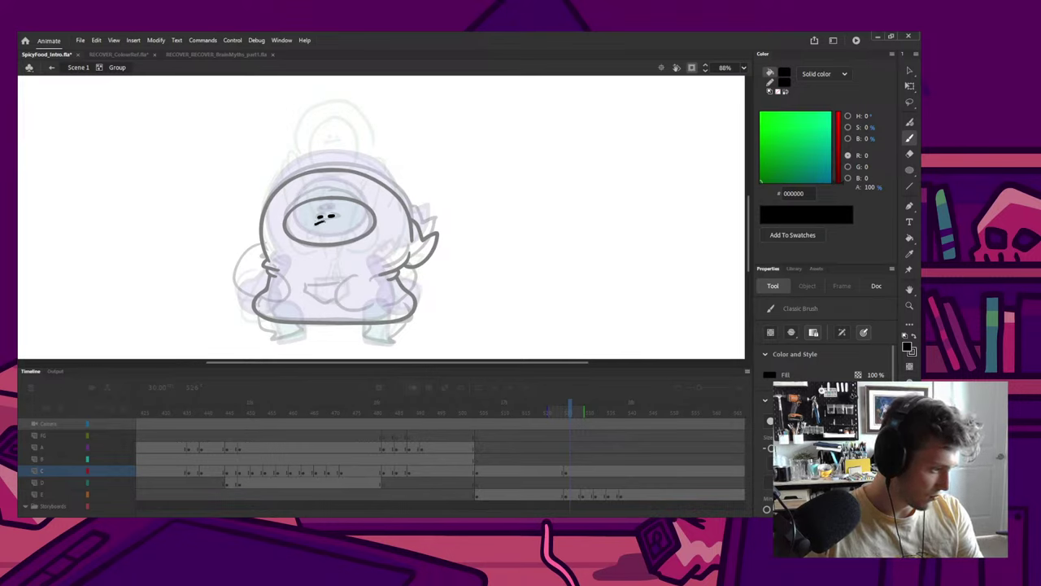
pyautogui.hotkey('ctrl', 'z')
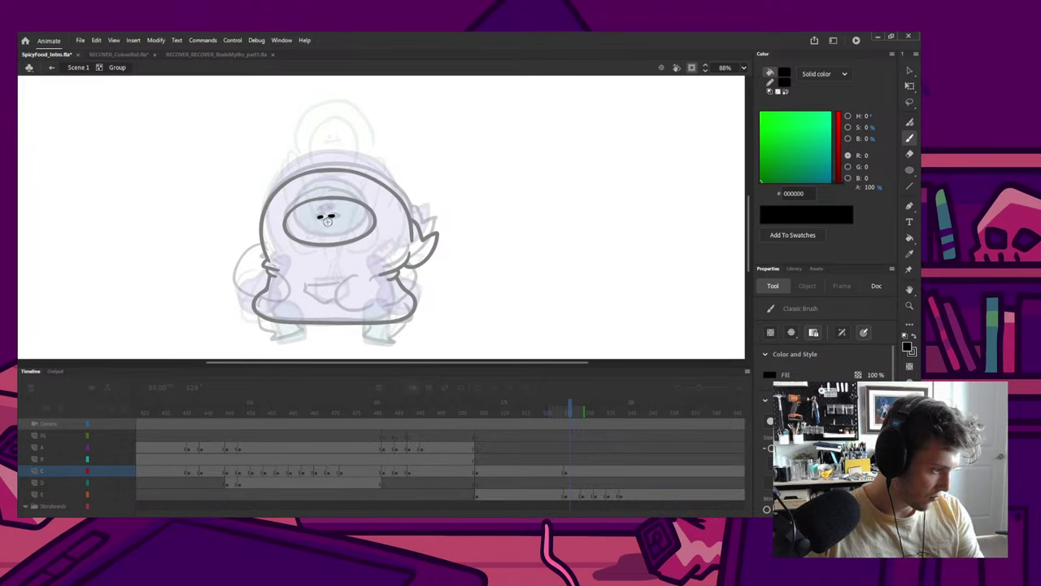
# Step: Ink a wide, wavy open mouth just beneath the eyes, refine its lower line, and save the file
pyautogui.moveTo(334, 227)
pyautogui.mouseDown()
pyautogui.moveTo(344, 222)
pyautogui.moveTo(332, 221)
pyautogui.mouseUp()
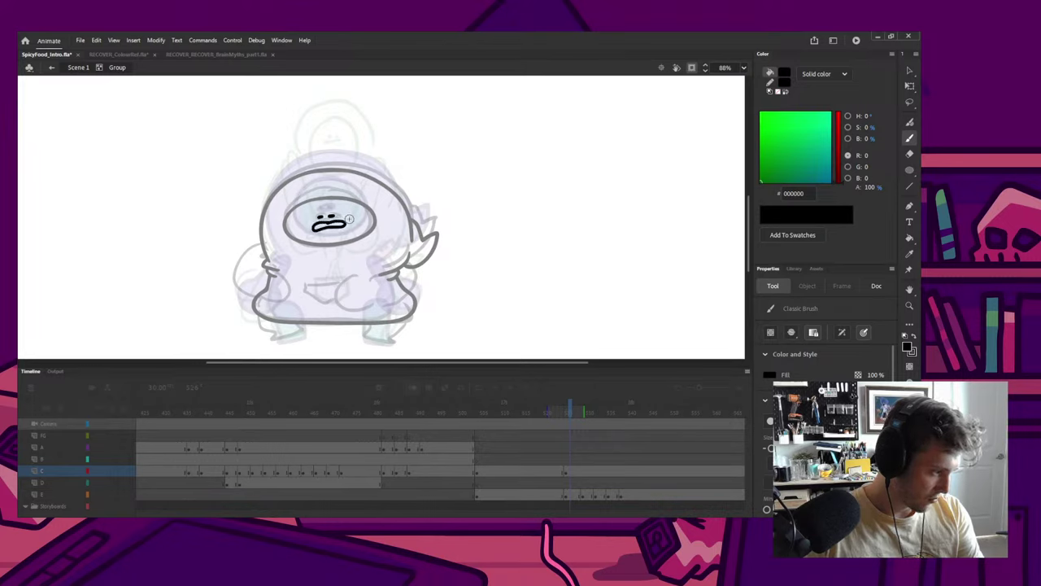
pyautogui.press('q')
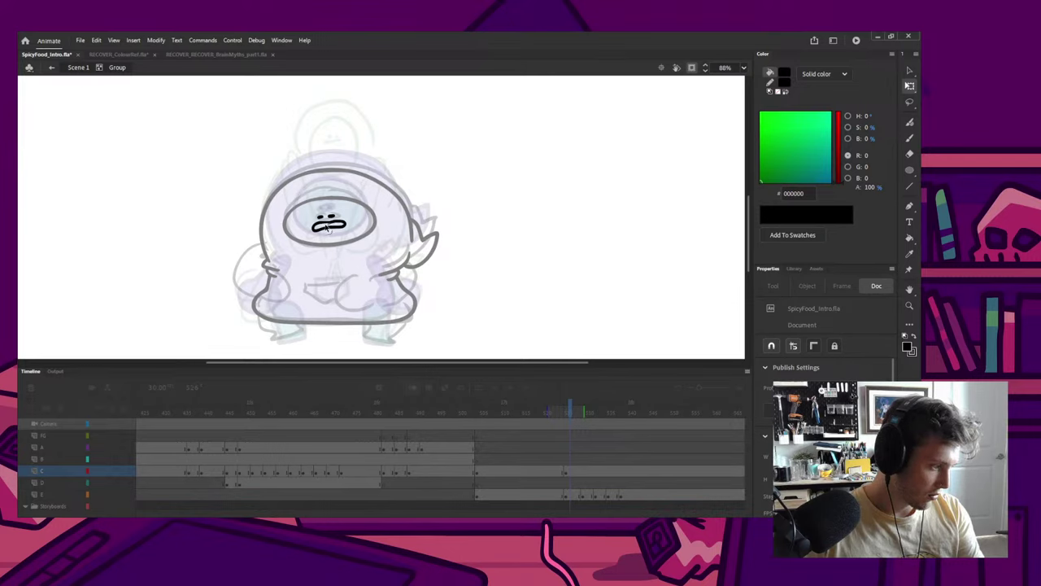
pyautogui.click(330, 226)
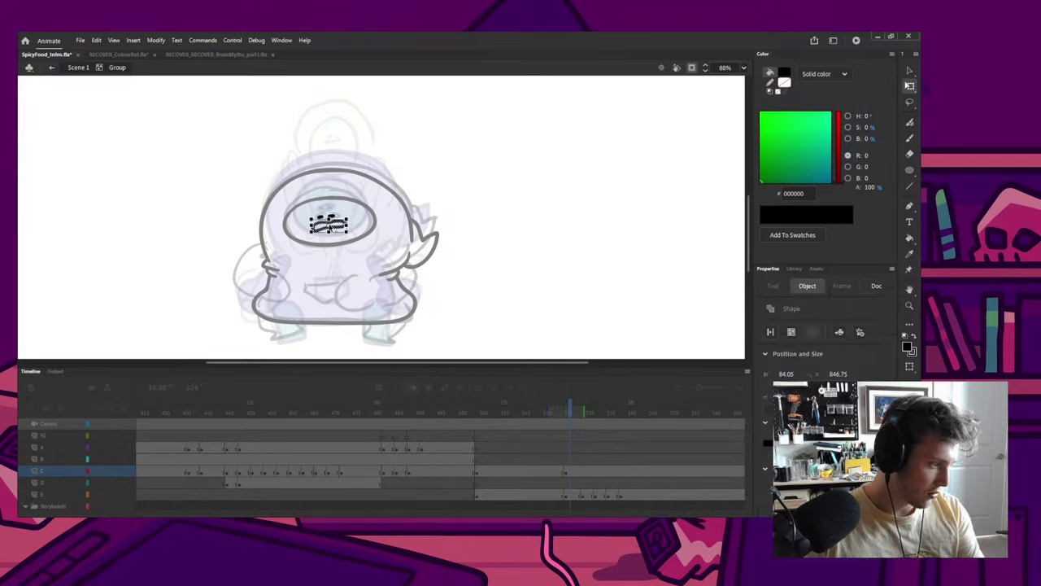
pyautogui.press('b')
pyautogui.press('v')
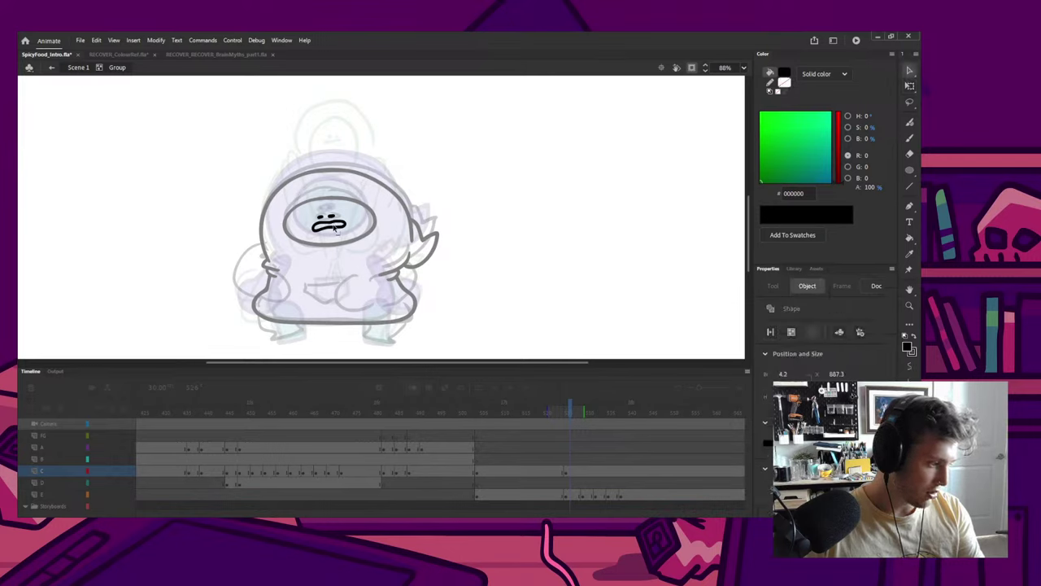
pyautogui.click(332, 230)
pyautogui.hotkey('ctrl', 's')
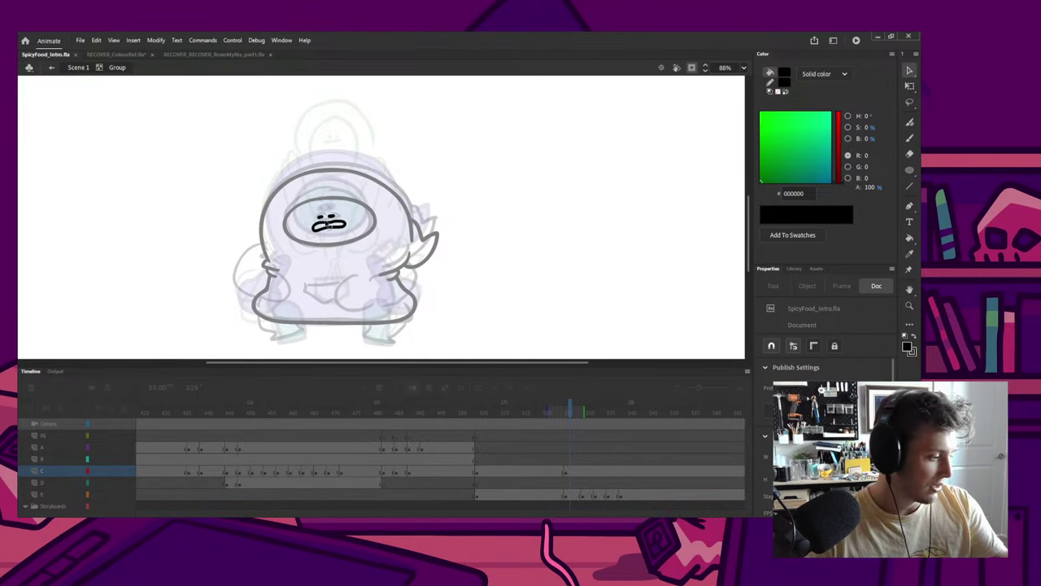
# Step: Replace the left eye above the mouth with a duplicate of the right eye
pyautogui.click(322, 220)
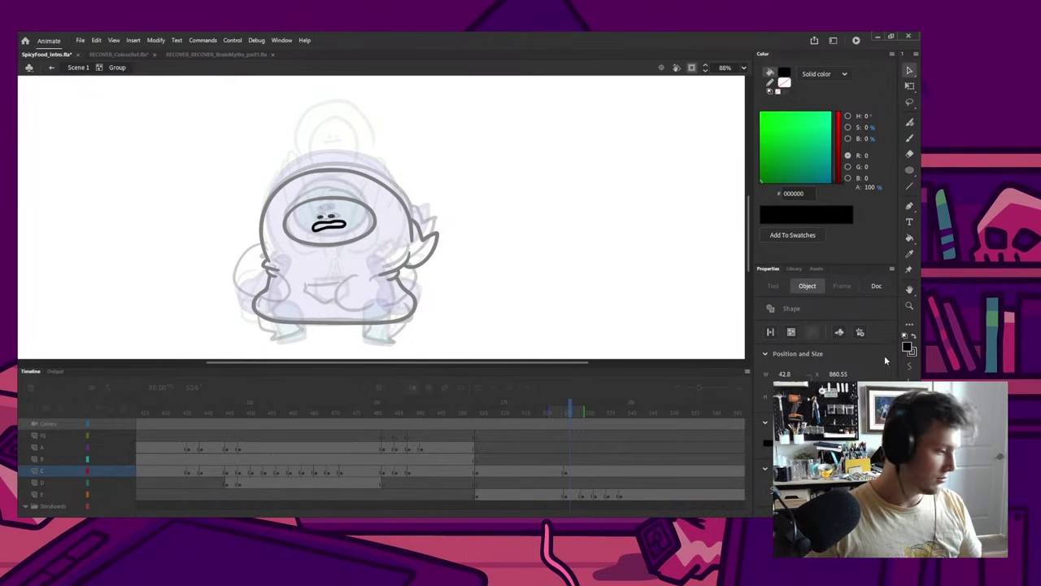
pyautogui.click(329, 214)
pyautogui.press('Delete')
pyautogui.click(329, 214)
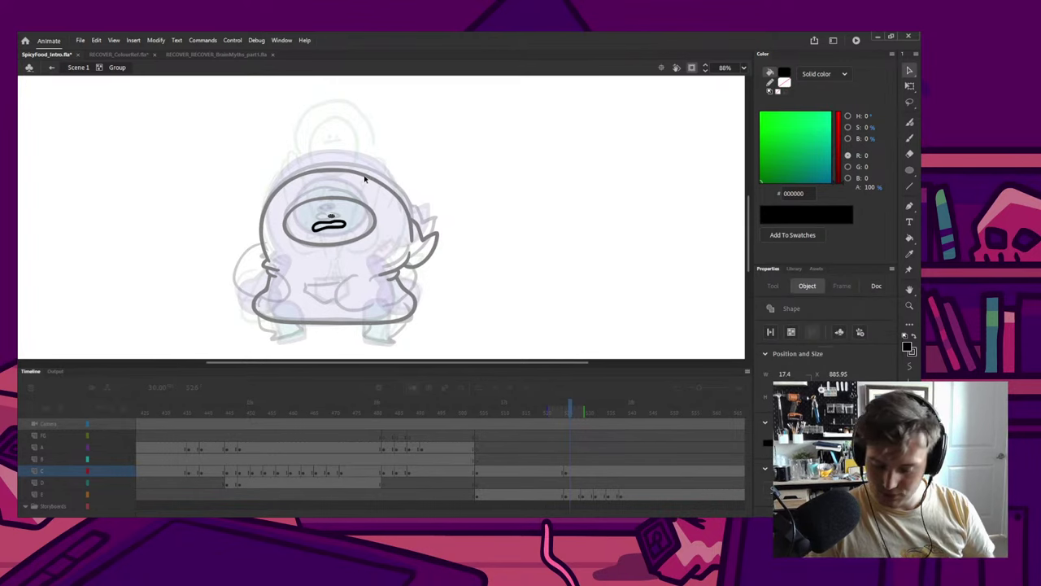
pyautogui.press('Delete')
pyautogui.hotkey('ctrl', 'z')
pyautogui.keyDown('alt'); pyautogui.moveTo(331, 216); pyautogui.dragTo(321, 218); pyautogui.keyUp('alt')
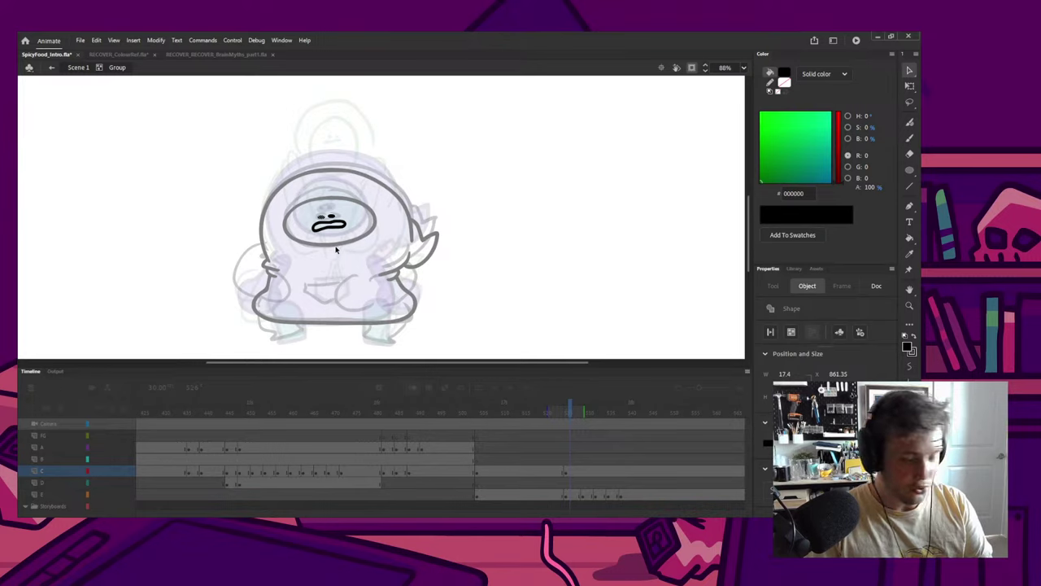
pyautogui.press('q')
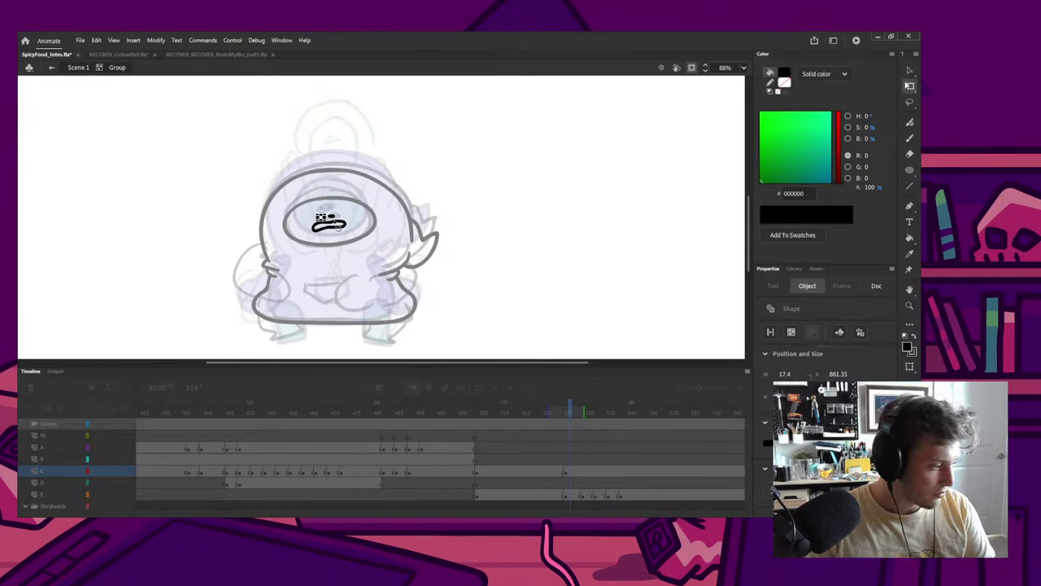
pyautogui.click(340, 224)
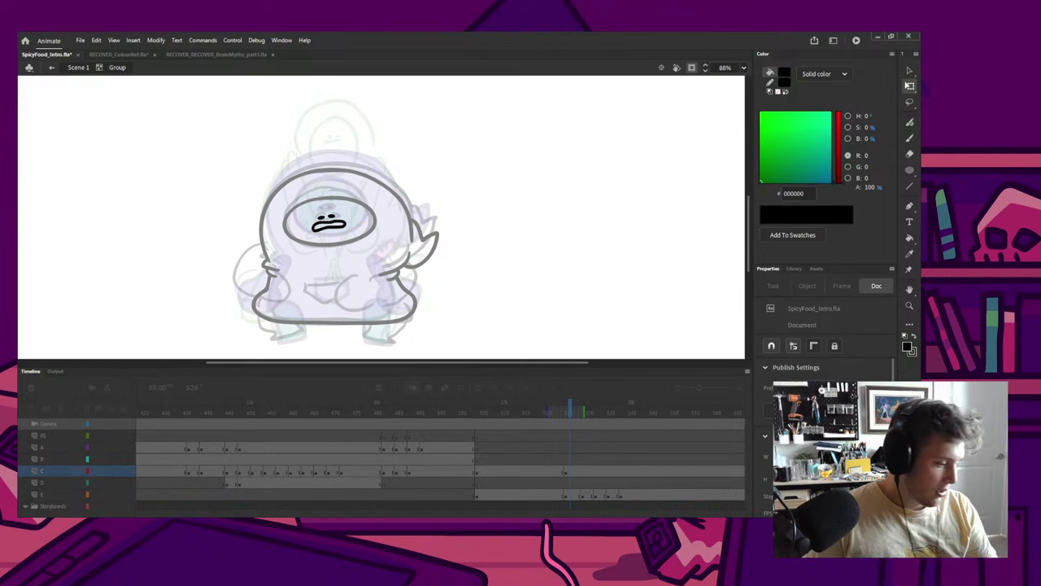
# Step: Inside a separate group, ink the bent left-hand arm with its round hand resting against the body's lower edge
pyautogui.press('b')
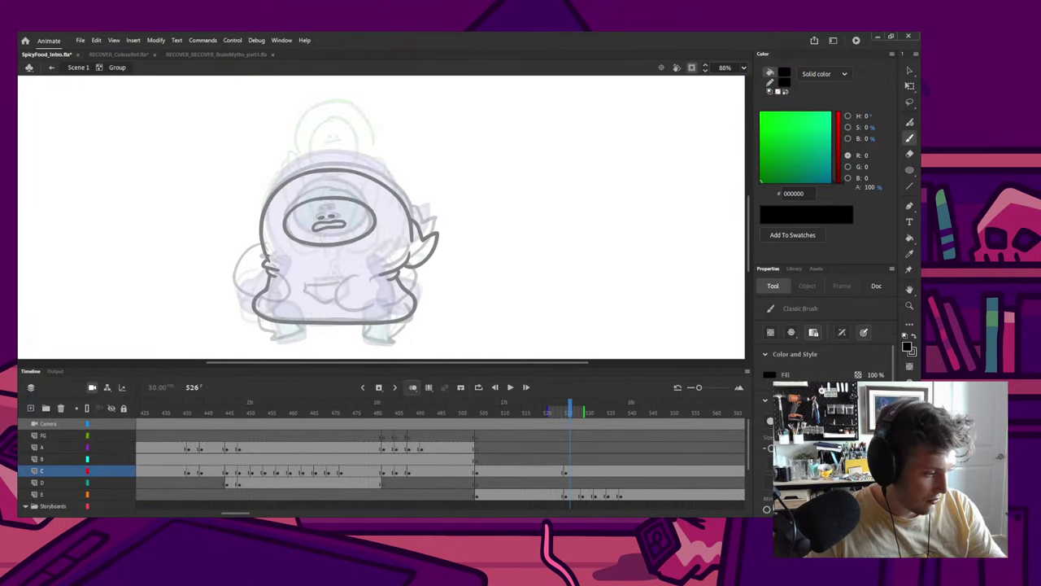
pyautogui.moveTo(265, 256)
pyautogui.mouseDown()
pyautogui.moveTo(259, 299)
pyautogui.moveTo(290, 305)
pyautogui.mouseUp()
pyautogui.hotkey('ctrl', 'z')
pyautogui.moveTo(263, 258)
pyautogui.mouseDown()
pyautogui.moveTo(253, 265)
pyautogui.moveTo(259, 311)
pyautogui.moveTo(293, 304)
pyautogui.moveTo(283, 282)
pyautogui.moveTo(271, 282)
pyautogui.mouseUp()
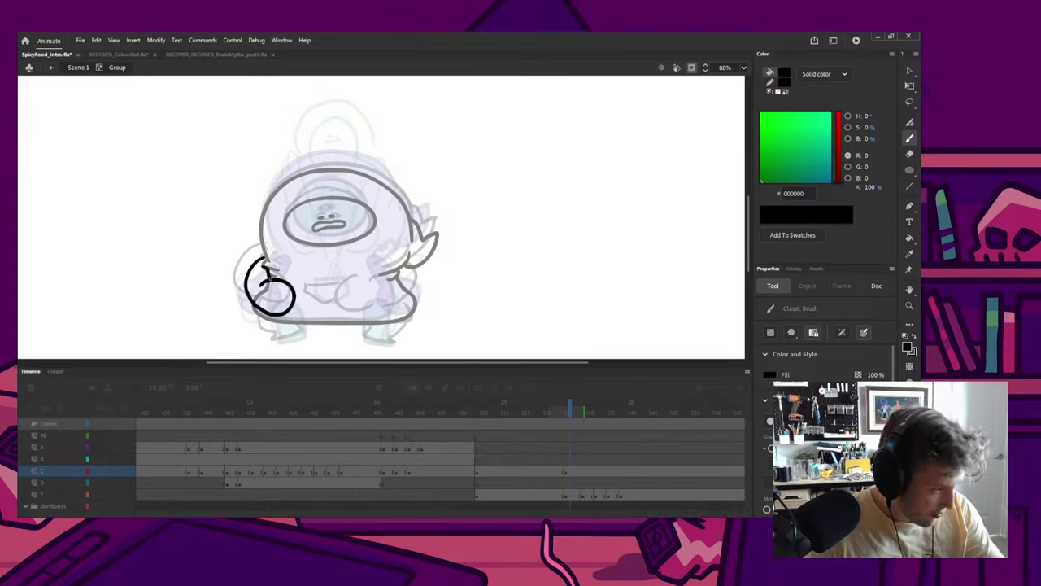
pyautogui.press('q')
pyautogui.doubleClick(302, 251)
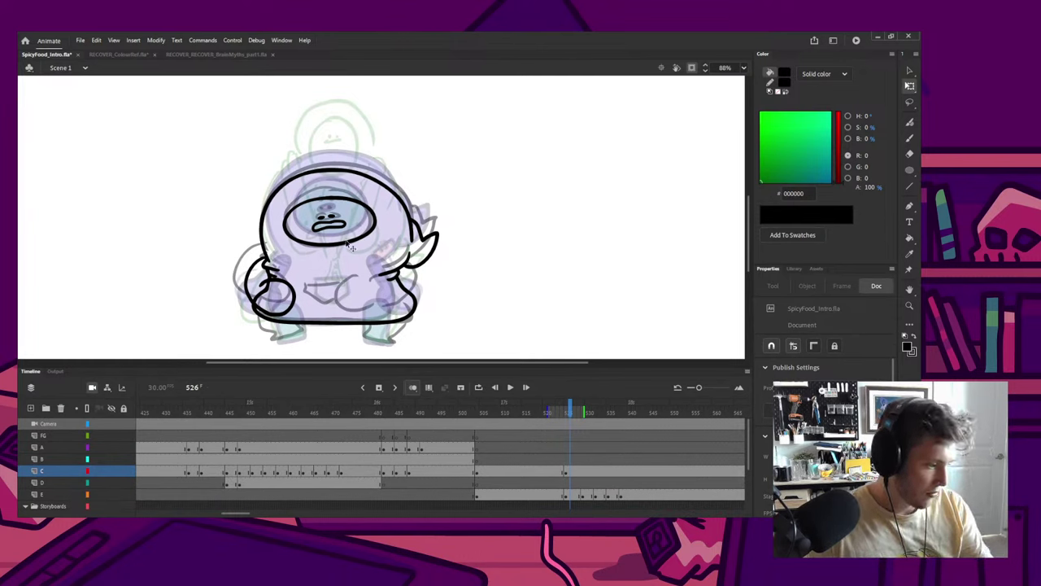
# Step: Inside another separate group, ink the bent right-hand arm with its round hand over the body's lower edge
pyautogui.press('b')
pyautogui.hotkey('ctrl', 'g')
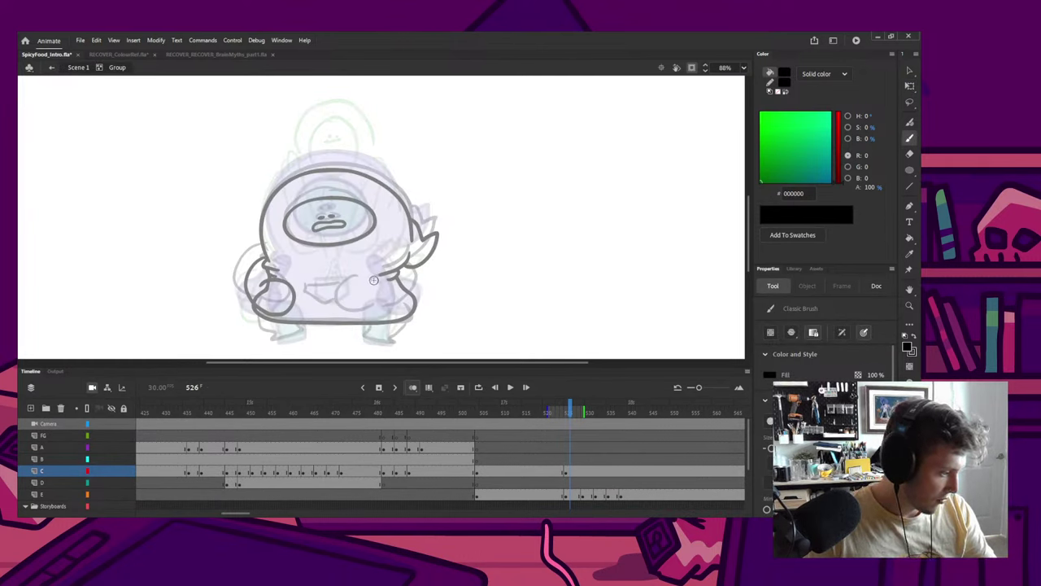
pyautogui.moveTo(377, 280)
pyautogui.mouseDown()
pyautogui.moveTo(356, 280)
pyautogui.moveTo(367, 318)
pyautogui.moveTo(383, 318)
pyautogui.moveTo(405, 305)
pyautogui.moveTo(413, 282)
pyautogui.moveTo(406, 268)
pyautogui.moveTo(372, 282)
pyautogui.mouseUp()
pyautogui.press('q')
pyautogui.doubleClick(433, 281)
pyautogui.click(409, 262)
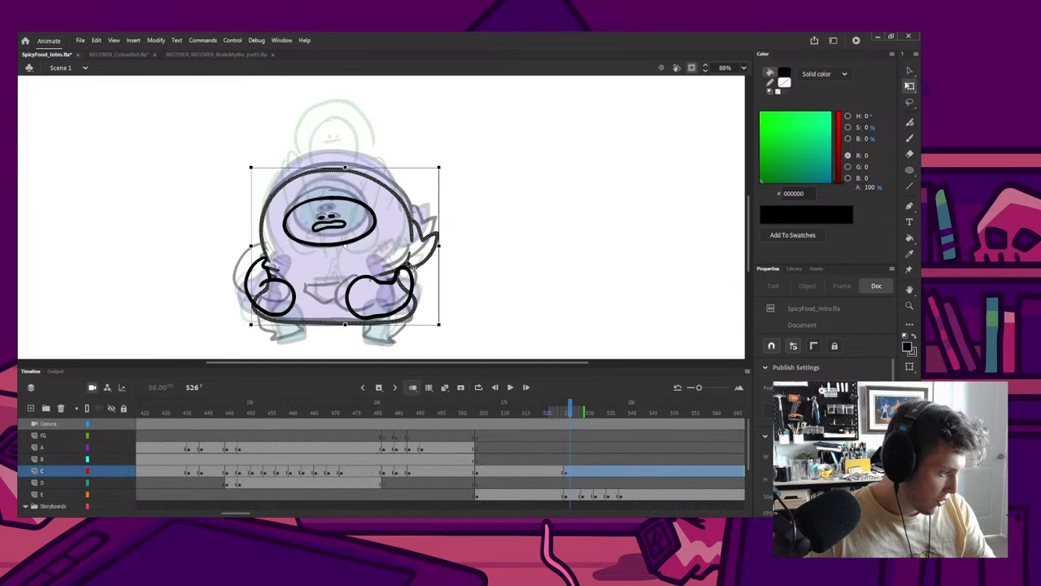
# Step: Ink the small stitched patch beside the base of the hood's pointed tail
pyautogui.press('b')
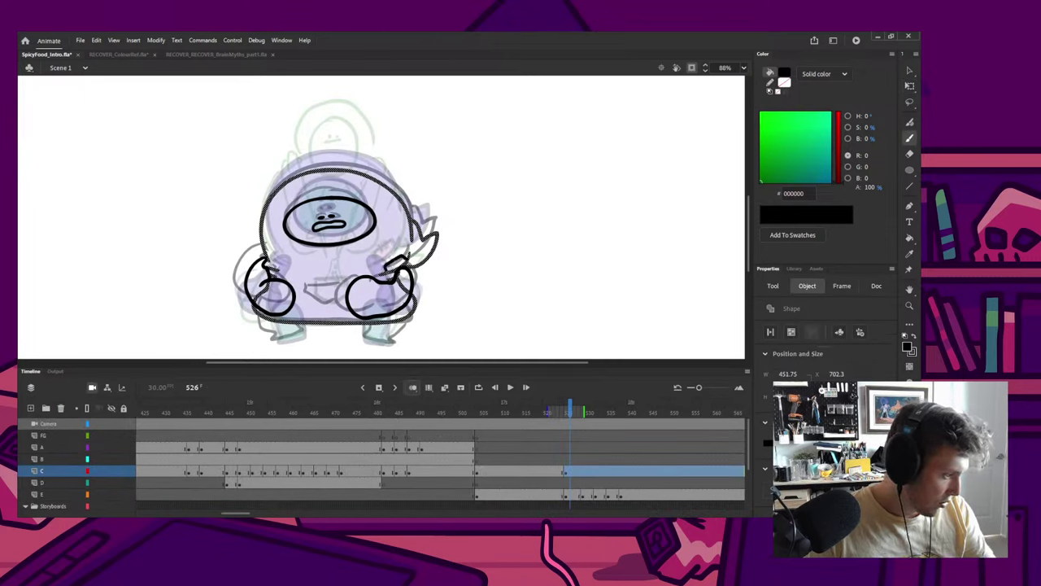
pyautogui.hotkey('ctrl', 'shift', 'a')
pyautogui.moveTo(389, 260); pyautogui.dragTo(398, 264)
pyautogui.moveTo(401, 255); pyautogui.dragTo(404, 260)
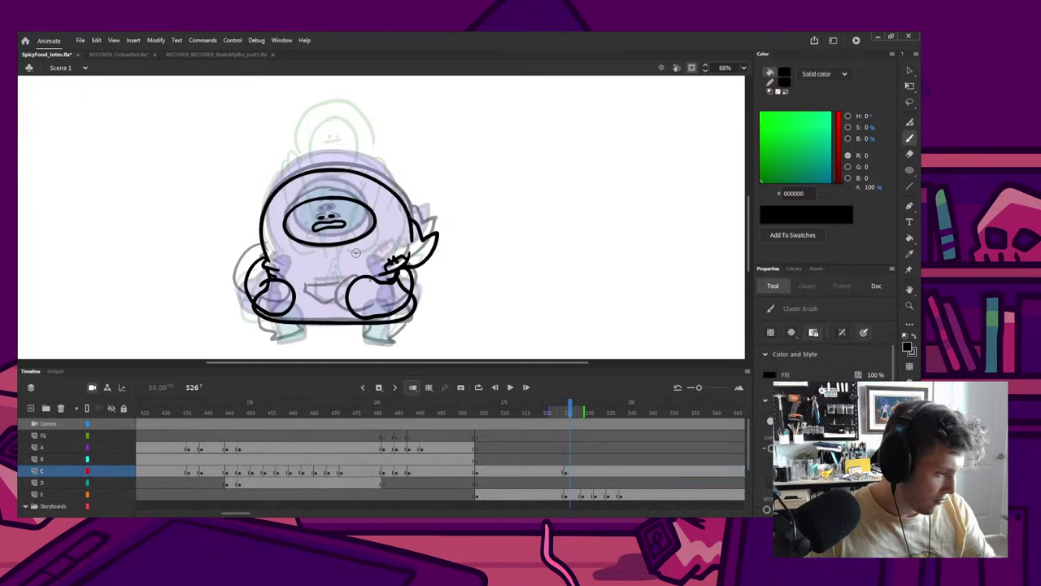
# Step: Ink the pointed belly pocket between the hands, and group the loose body, patch and pocket lines
pyautogui.moveTo(309, 281)
pyautogui.mouseDown()
pyautogui.moveTo(321, 301)
pyautogui.moveTo(342, 304)
pyautogui.moveTo(353, 285)
pyautogui.mouseUp()
pyautogui.press('v')
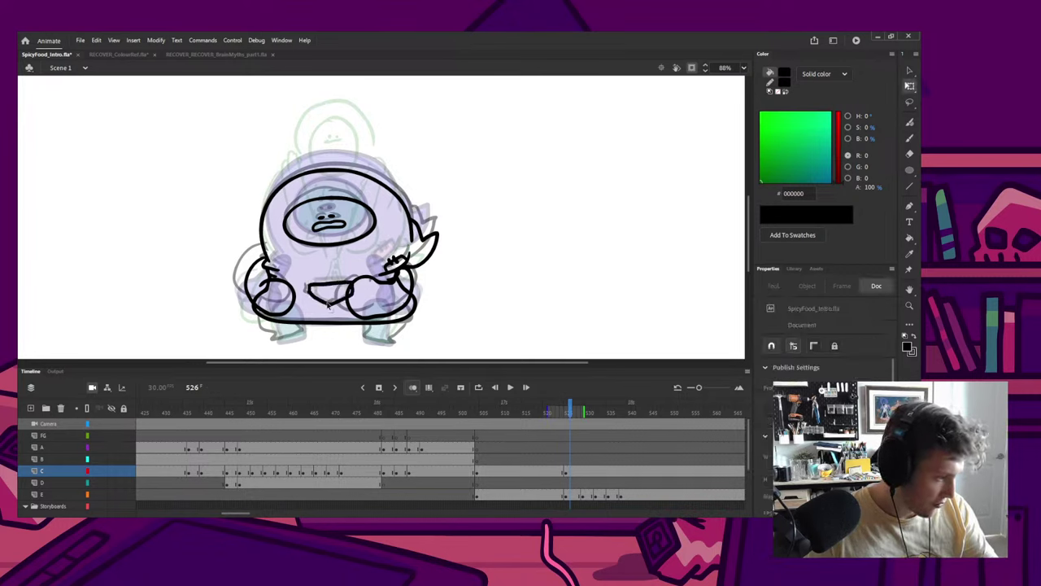
pyautogui.hotkey('ctrl', 'a')
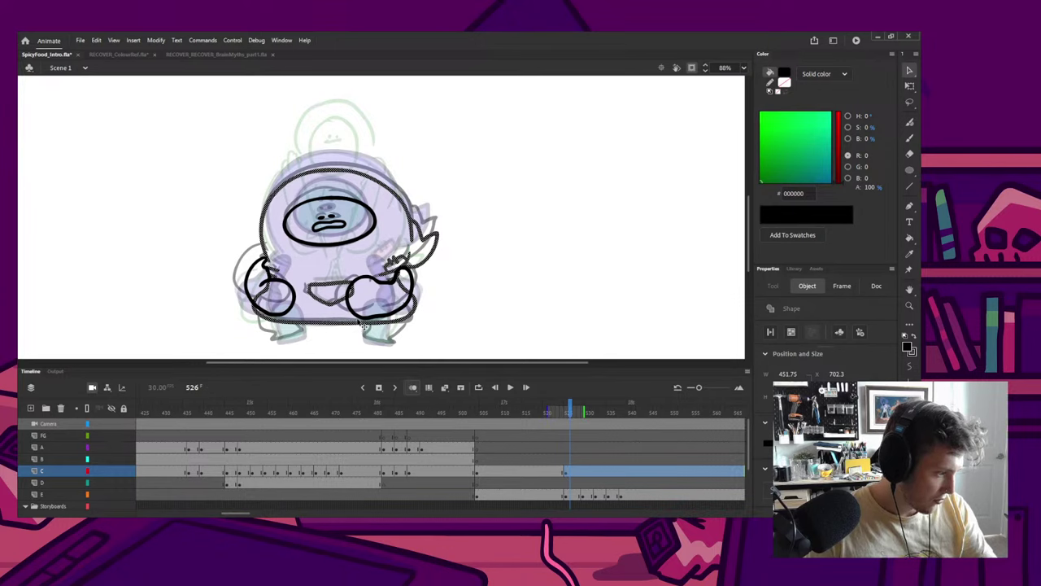
pyautogui.press('q')
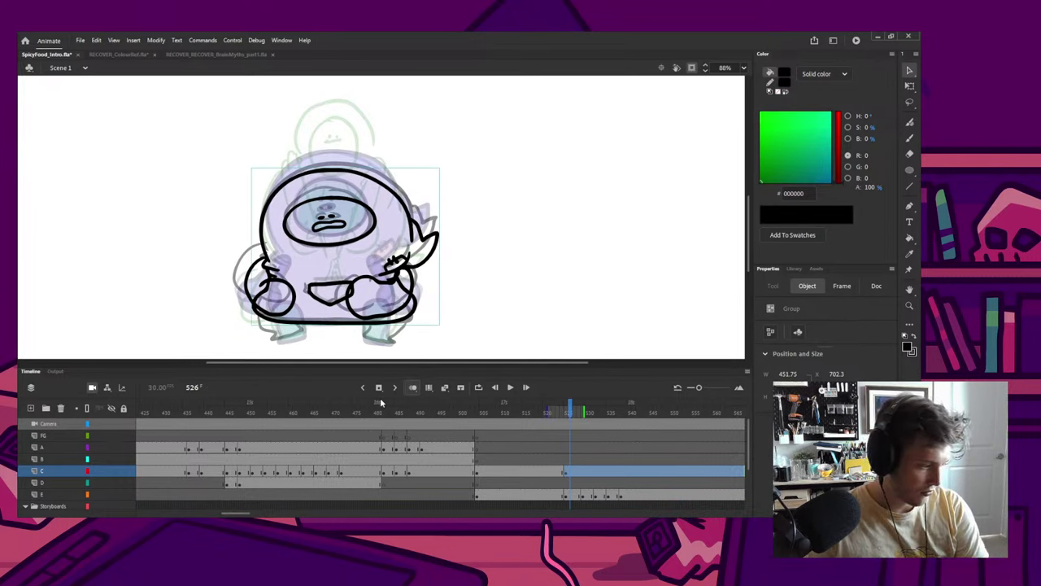
pyautogui.hotkey('ctrl', 'shift', 'a')
# Step: Inside a separate group, ink the two short squatting legs with rounded knees and pointed feet below the body
pyautogui.hotkey('ctrl', 'g')
pyautogui.press('b')
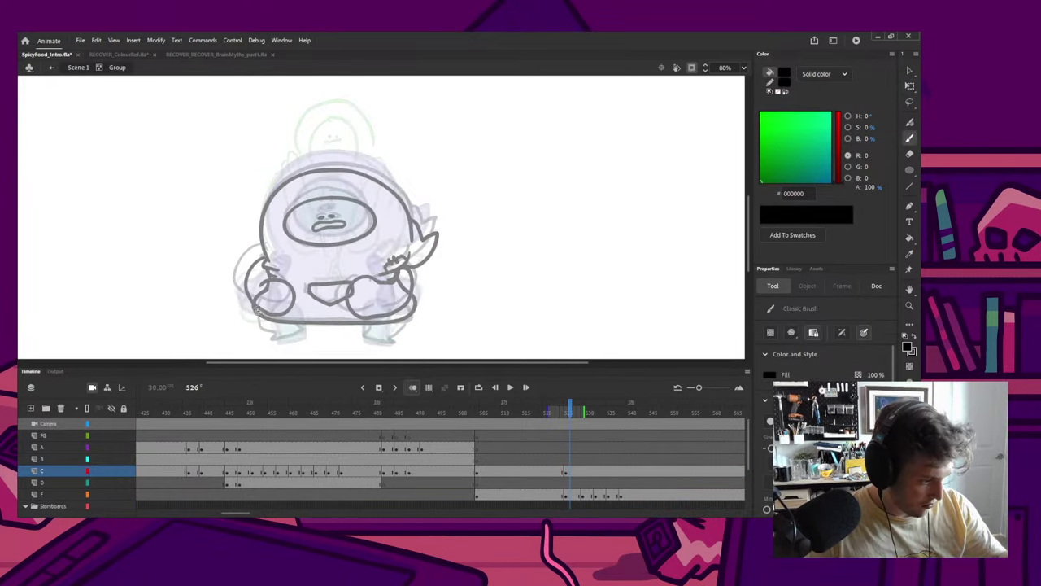
pyautogui.moveTo(259, 310)
pyautogui.mouseDown()
pyautogui.moveTo(278, 343)
pyautogui.moveTo(257, 331)
pyautogui.moveTo(282, 344)
pyautogui.moveTo(305, 337)
pyautogui.moveTo(290, 306)
pyautogui.moveTo(257, 314)
pyautogui.mouseUp()
pyautogui.hotkey('ctrl', 'z')
pyautogui.hotkey('ctrl', 'z')
pyautogui.moveTo(368, 312)
pyautogui.mouseDown()
pyautogui.moveTo(365, 341)
pyautogui.moveTo(394, 344)
pyautogui.moveTo(412, 309)
pyautogui.moveTo(366, 334)
pyautogui.moveTo(384, 342)
pyautogui.moveTo(400, 340)
pyautogui.moveTo(410, 310)
pyautogui.moveTo(376, 305)
pyautogui.moveTo(366, 336)
pyautogui.moveTo(375, 327)
pyautogui.moveTo(368, 340)
pyautogui.moveTo(397, 345)
pyautogui.moveTo(410, 322)
pyautogui.moveTo(371, 320)
pyautogui.mouseUp()
pyautogui.hotkey('ctrl', 'z')
pyautogui.hotkey('ctrl', 'z')
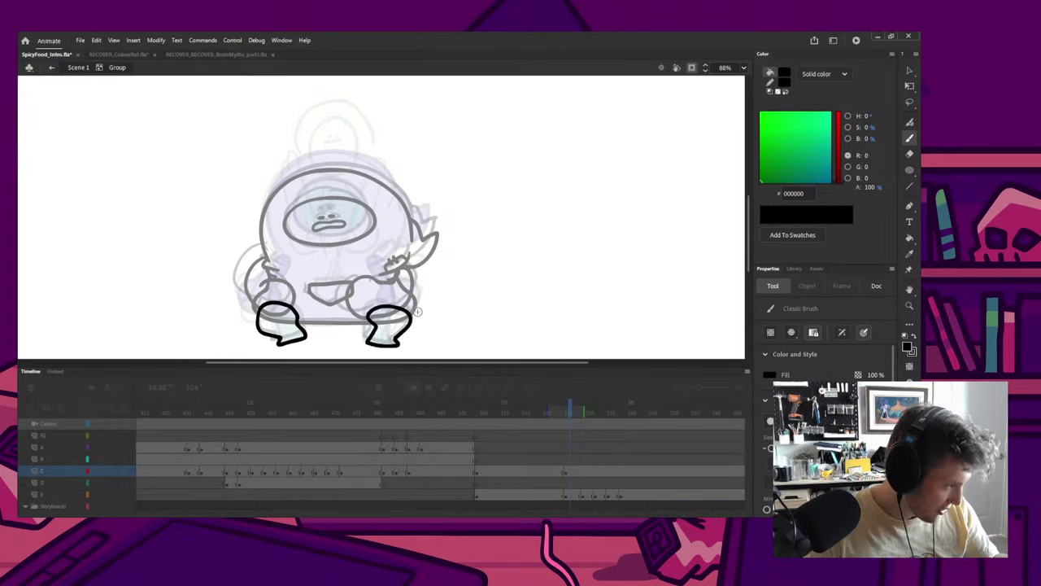
# Step: Widen the right-hand leg slightly outward, and leave the legs group
pyautogui.press('q')
pyautogui.click(407, 338)
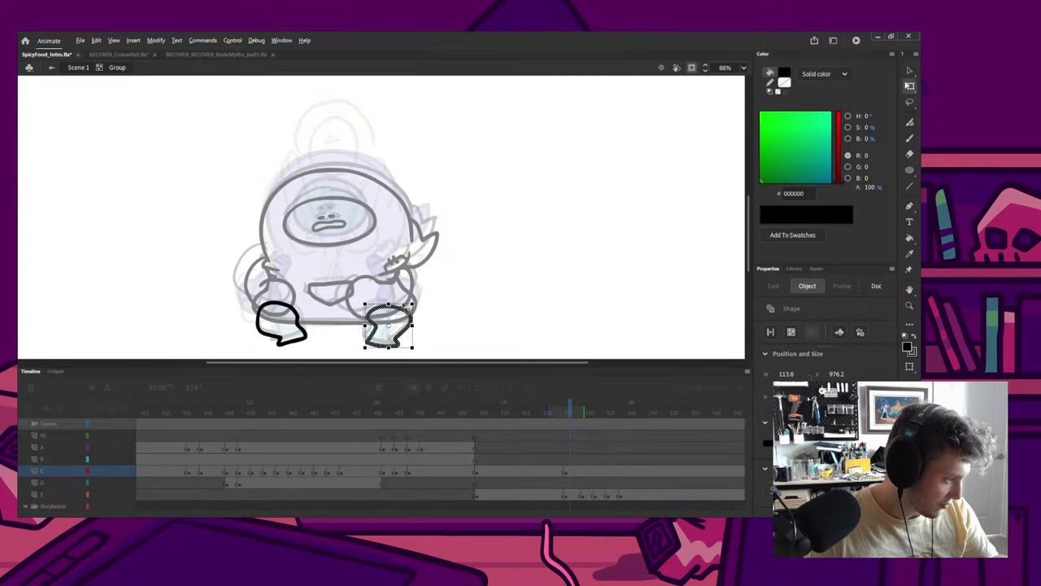
pyautogui.moveTo(411, 307); pyautogui.dragTo(425, 308)
pyautogui.click(432, 298)
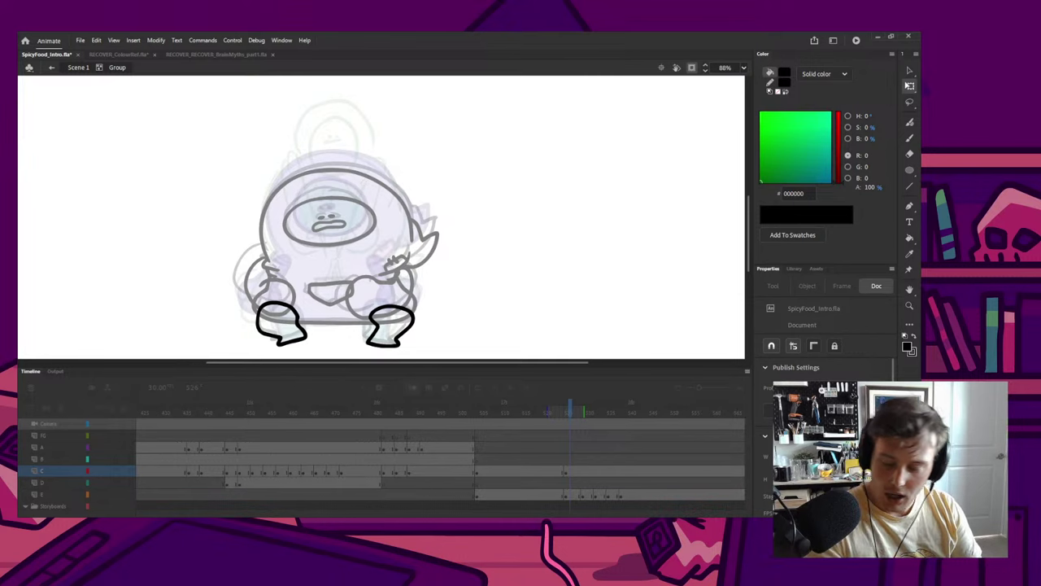
pyautogui.doubleClick(496, 288)
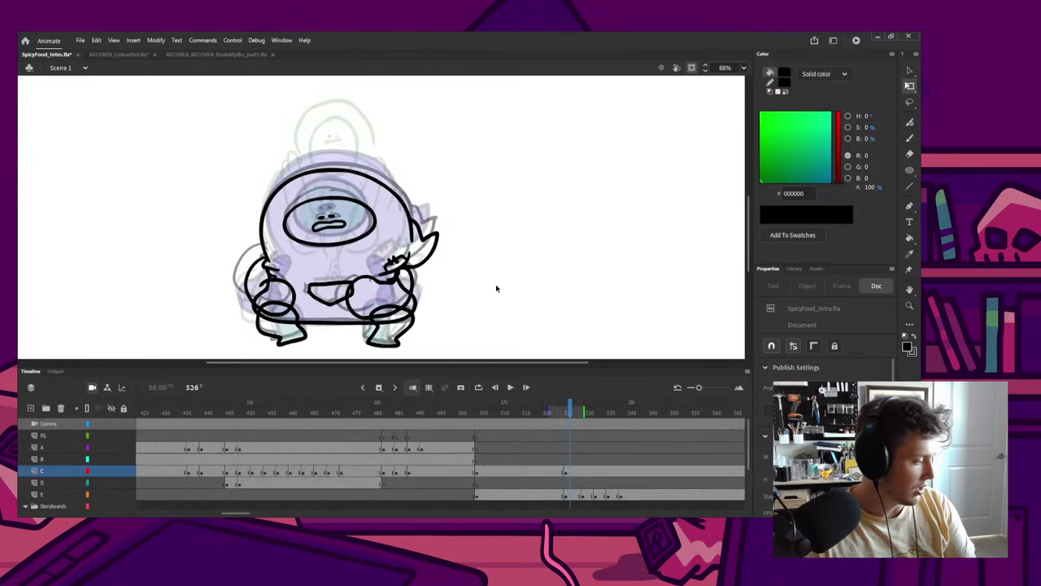
# Step: Play the animation with the whole stage in view, and scrub from frame 458 to 527 to review the new pose
pyautogui.click(495, 387)
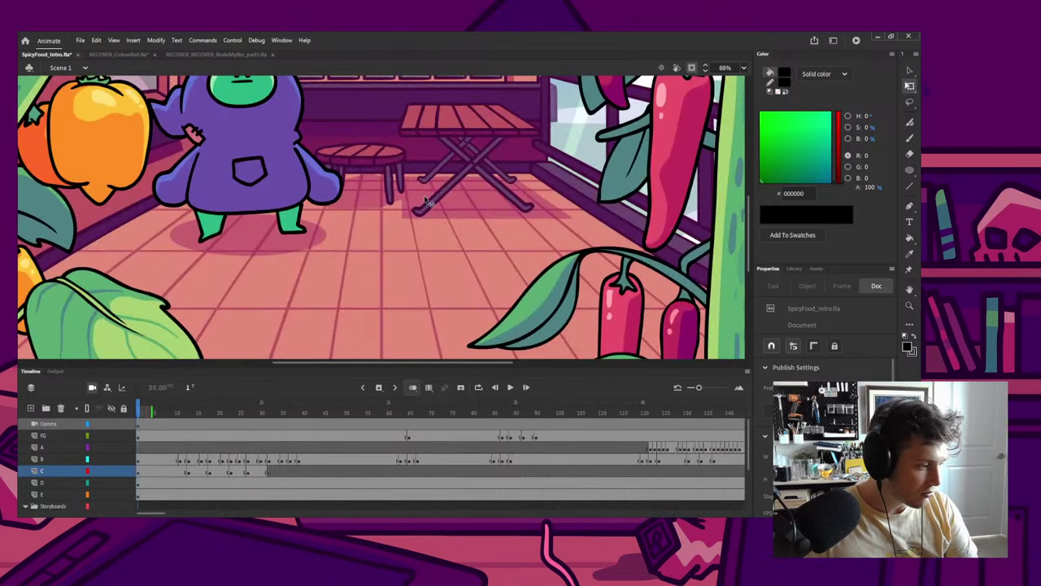
pyautogui.scroll(-5, 417, 201)
pyautogui.scroll(3, 416, 202)
pyautogui.moveTo(416, 204); pyautogui.dragTo(417, 253)
pyautogui.press('Return')
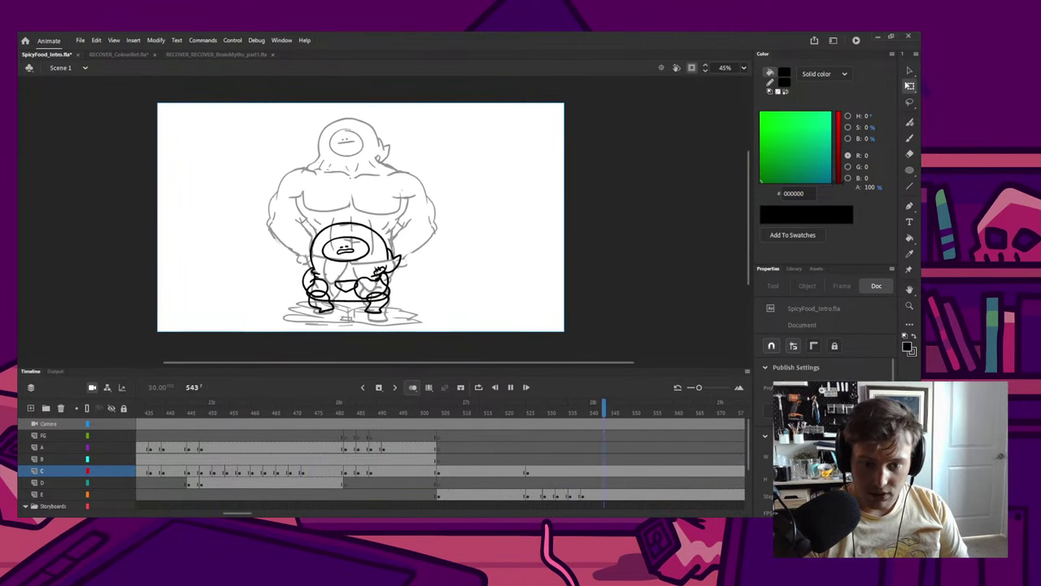
pyautogui.click(244, 412)
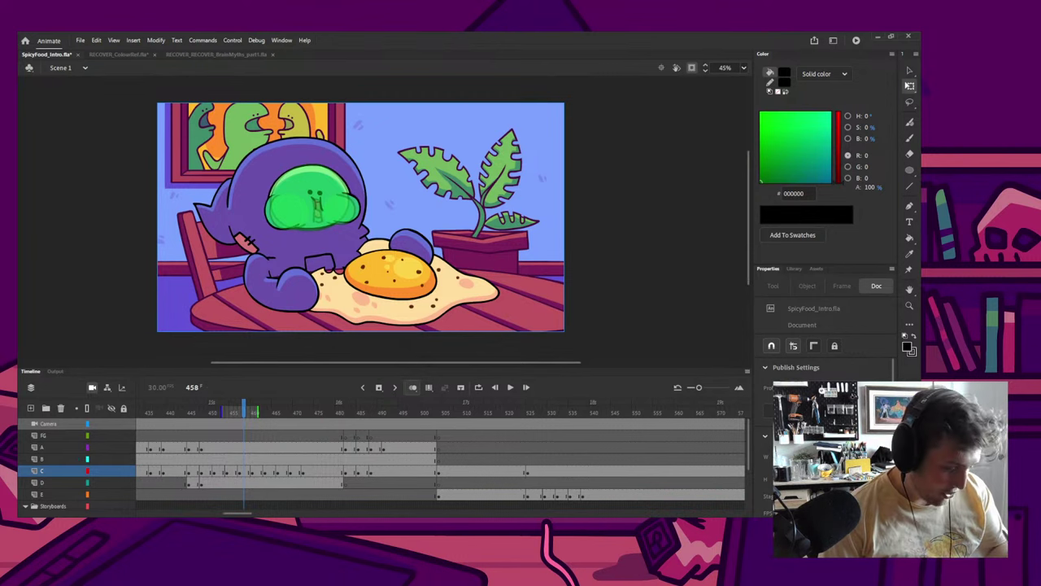
pyautogui.moveTo(289, 409); pyautogui.dragTo(417, 409)
pyautogui.moveTo(485, 411); pyautogui.dragTo(536, 411)
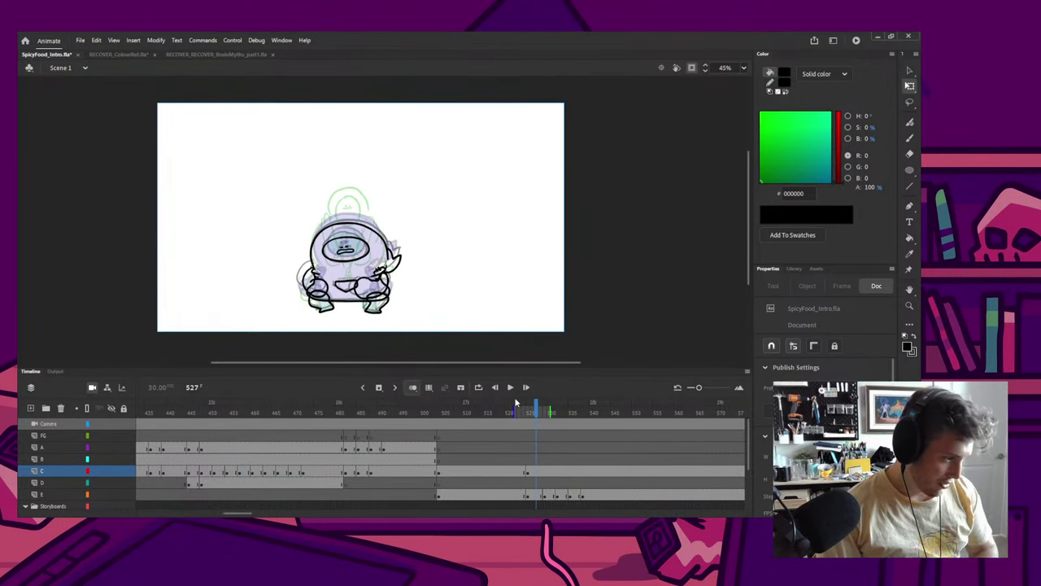
# Step: Sample the hood's purple (6B50AA) from the sketch frames, and fill the pocket and hooded body of the inked pose with it
pyautogui.keyDown('ctrl'); pyautogui.scroll(3, 388, 278); pyautogui.keyUp('ctrl')
pyautogui.press(',')
pyautogui.press(',')
pyautogui.press(',')
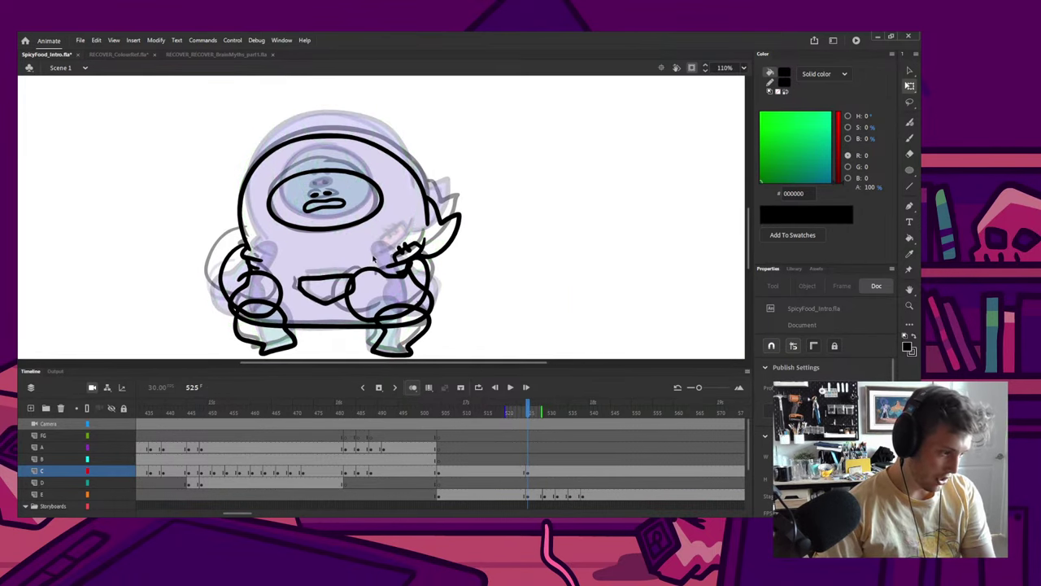
pyautogui.press('i')
pyautogui.click(374, 248)
pyautogui.press('.')
pyautogui.press('.')
pyautogui.press('q')
pyautogui.doubleClick(340, 279)
pyautogui.press('k')
pyautogui.click(332, 285)
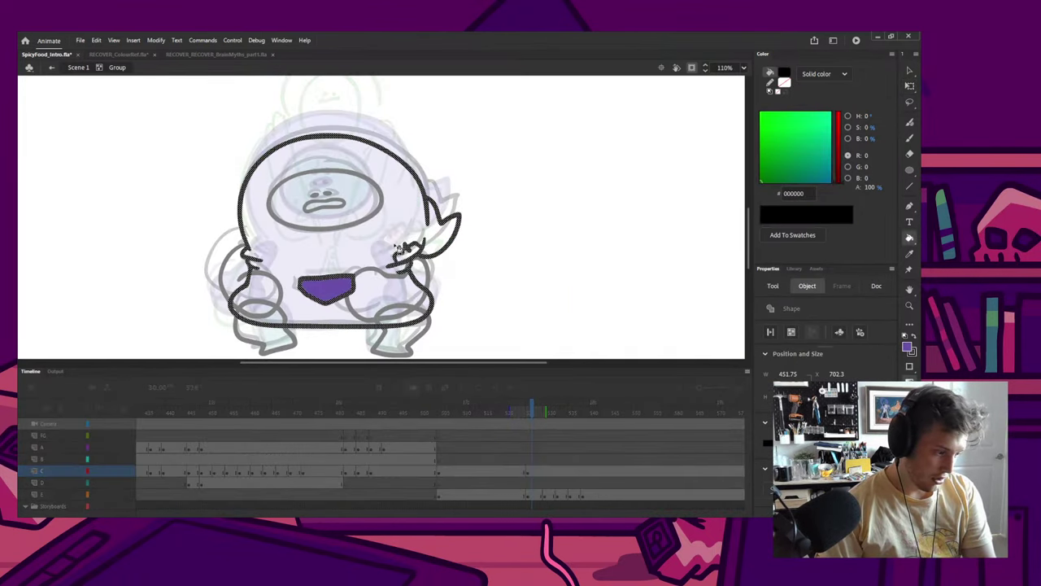
pyautogui.click(394, 244)
pyautogui.press('q')
pyautogui.doubleClick(524, 223)
pyautogui.click(520, 229)
# Step: Fill the right-hand arm at frame 525 with the same purple, 6B50AA
pyautogui.press(',')
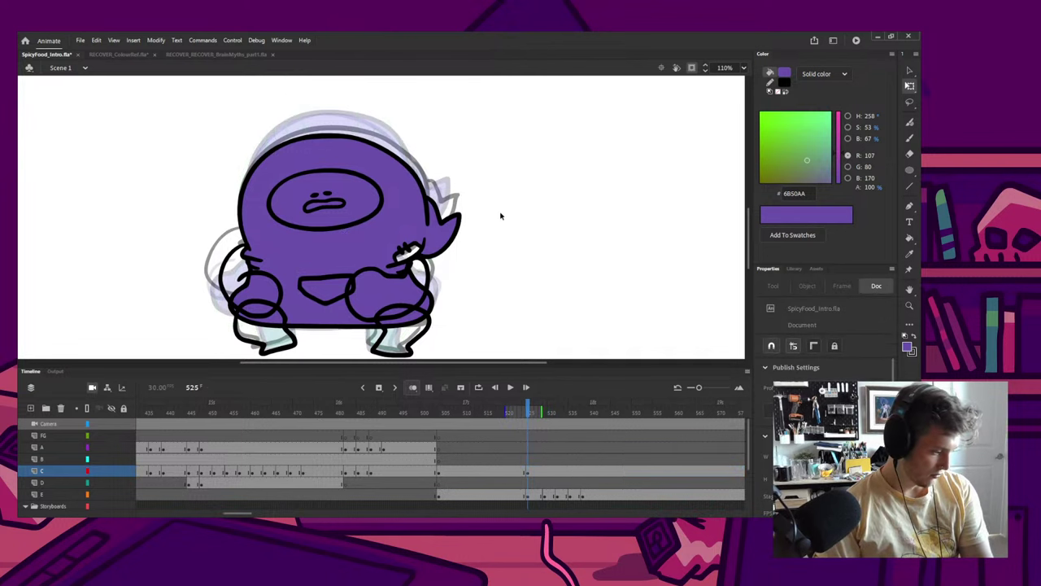
pyautogui.doubleClick(415, 303)
pyautogui.press('k')
pyautogui.click(411, 289)
pyautogui.press('q')
pyautogui.doubleClick(534, 282)
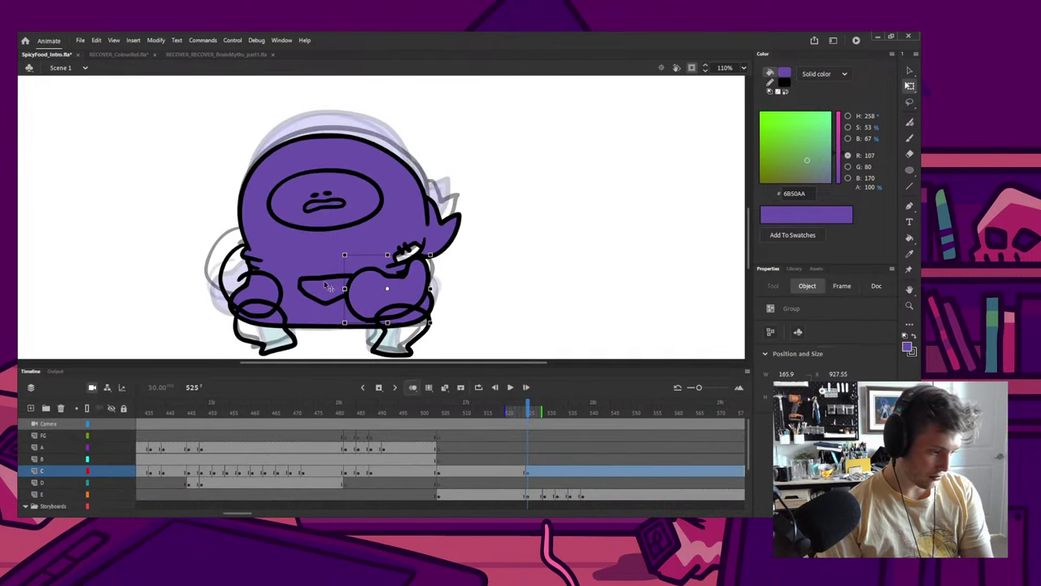
# Step: Fill the left-hand arm and its round hand with the purple 6B50AA
pyautogui.doubleClick(275, 304)
pyautogui.press('k')
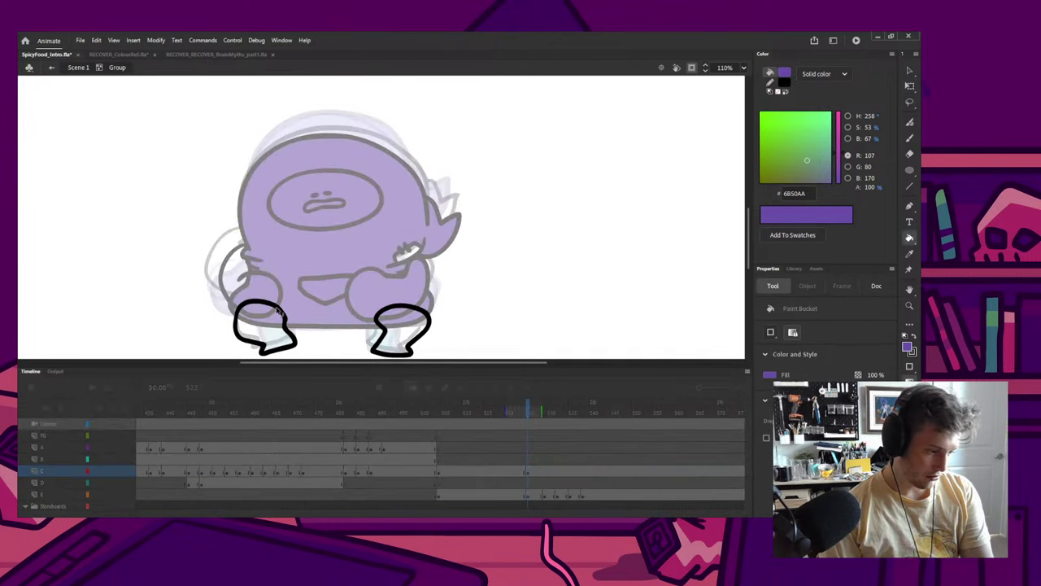
pyautogui.doubleClick(278, 296)
pyautogui.doubleClick(267, 296)
pyautogui.click(265, 293)
pyautogui.press('q')
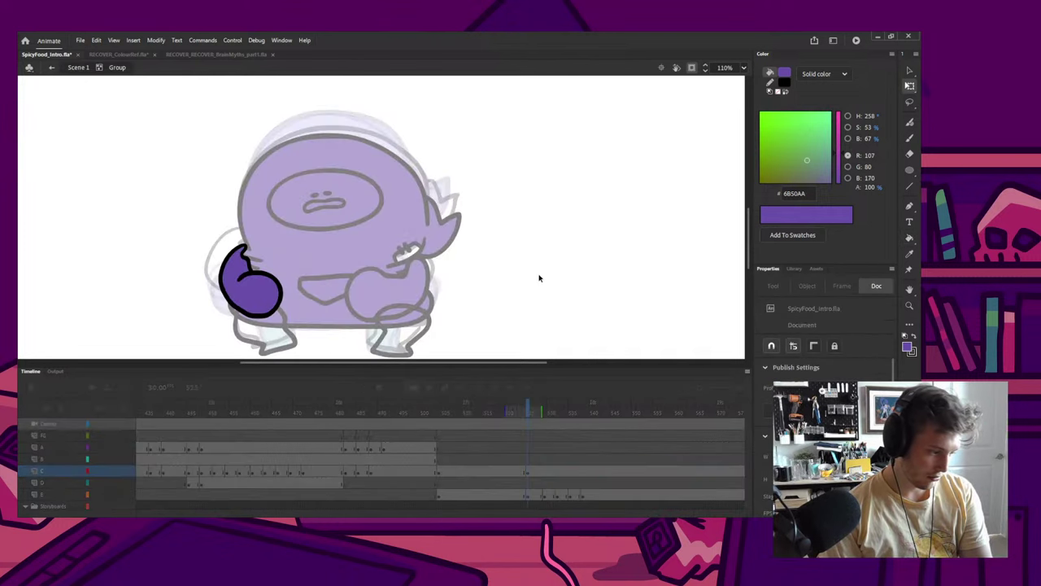
pyautogui.doubleClick(539, 279)
# Step: Sample the face green (2BB584) at frame 506, fill both squatting legs with it, and send the legs group behind the body
pyautogui.click(447, 403)
pyautogui.press('i')
pyautogui.click(350, 182)
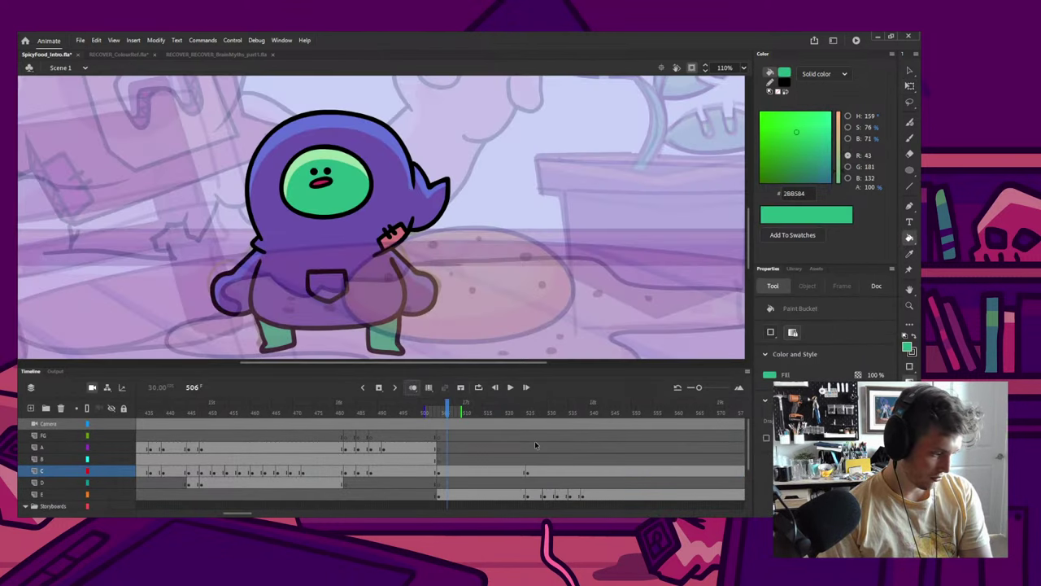
pyautogui.click(525, 414)
pyautogui.press('q')
pyautogui.click(543, 413)
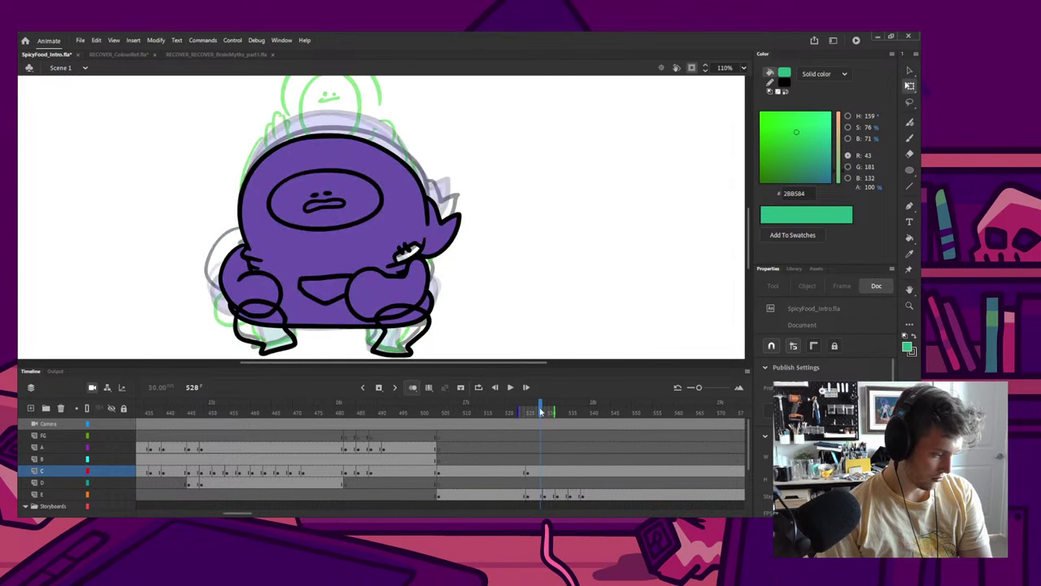
pyautogui.doubleClick(388, 342)
pyautogui.click(389, 343)
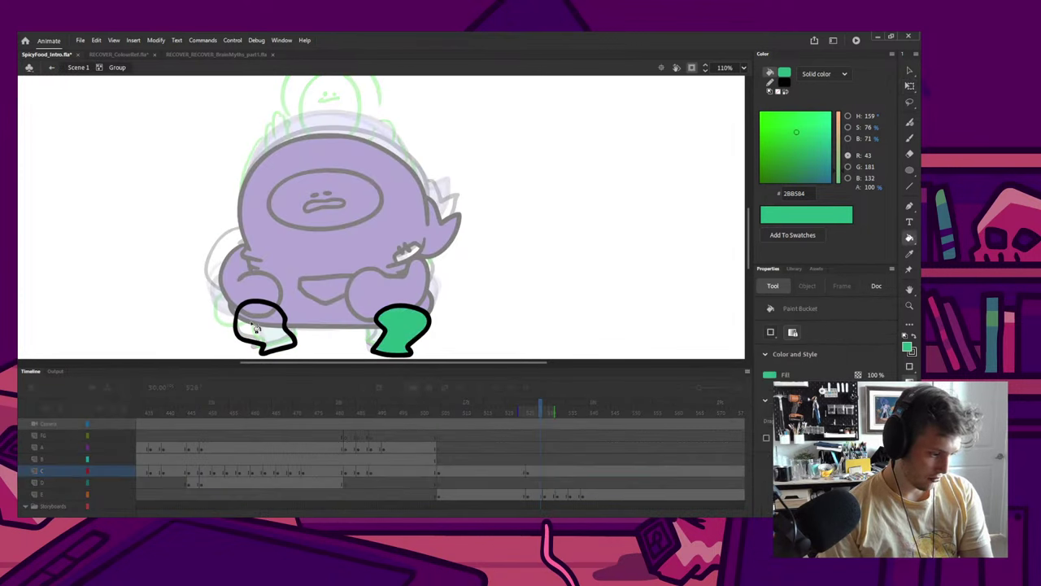
pyautogui.click(265, 330)
pyautogui.doubleClick(351, 336)
pyautogui.hotkey('ctrl', 'shift', 'Down')
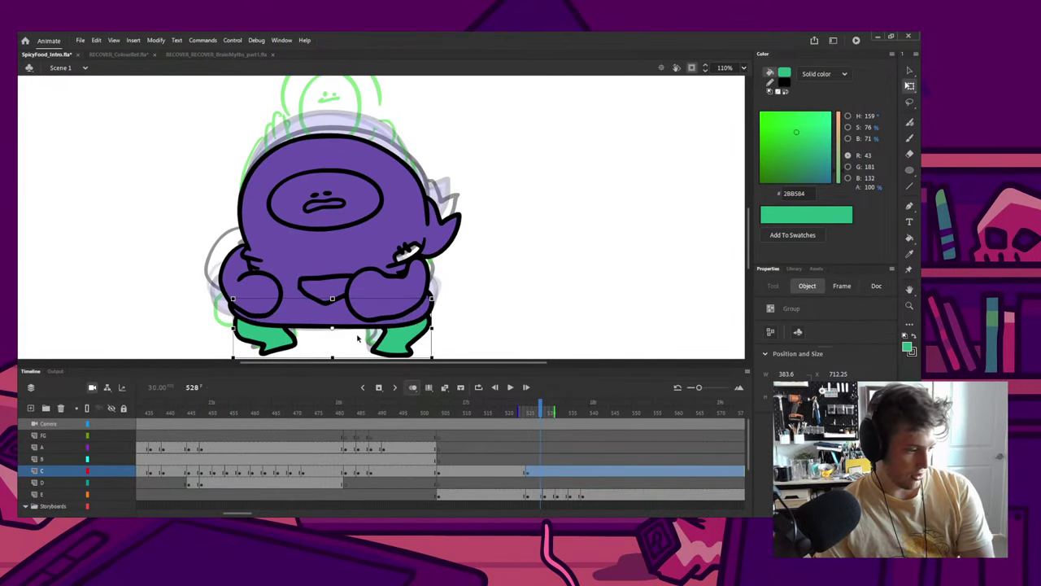
pyautogui.click(358, 338)
# Step: Fill the squatting pose's oval face with the green 2BB584
pyautogui.moveTo(379, 188); pyautogui.dragTo(385, 212)
pyautogui.doubleClick(387, 238)
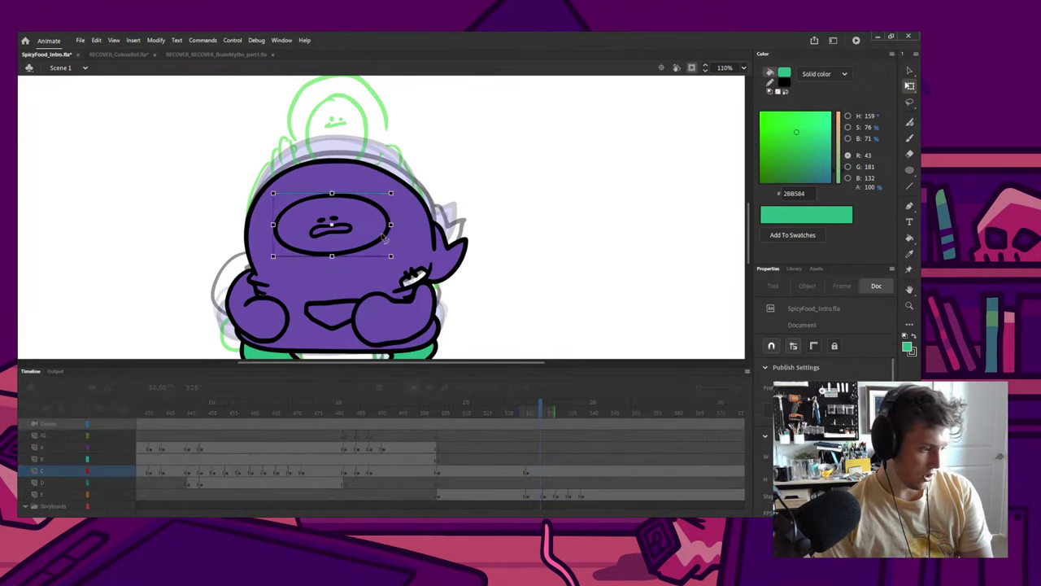
pyautogui.click(379, 232)
pyautogui.doubleClick(474, 219)
pyautogui.click(470, 308)
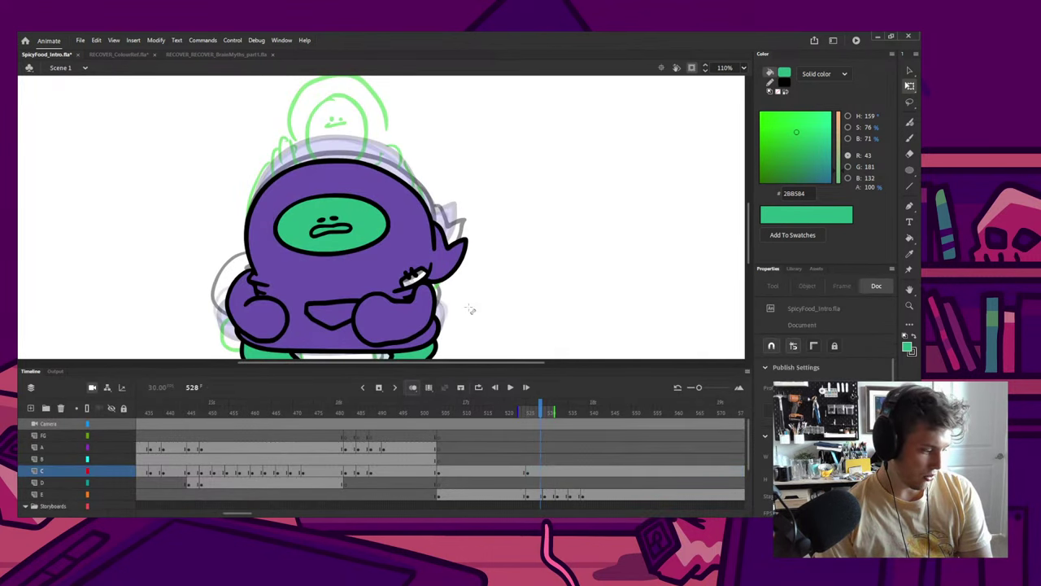
# Step: Sample the mouth's magenta (C32D5E) from the standing pose at frame 515 and fill the squatting pose's mouth with it
pyautogui.click(487, 413)
pyautogui.press('i')
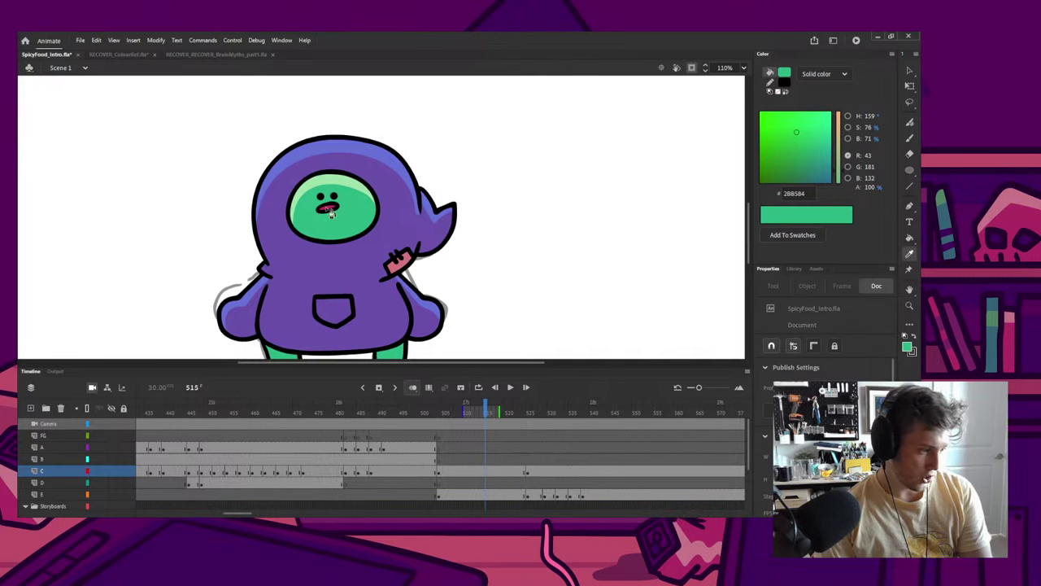
pyautogui.click(328, 207)
pyautogui.click(530, 409)
pyautogui.press('w')
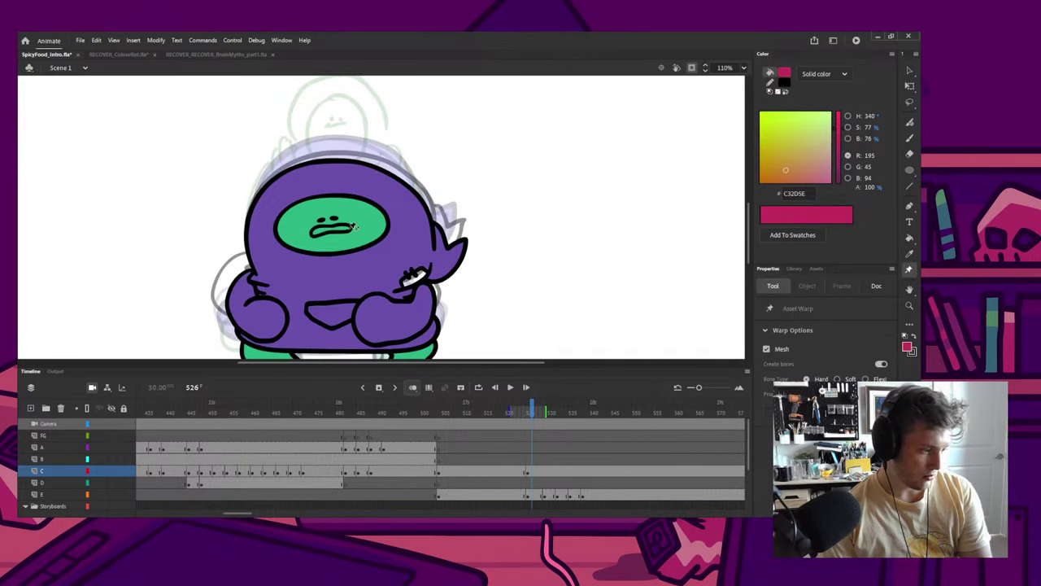
pyautogui.press('q')
pyautogui.doubleClick(350, 228)
pyautogui.press('k')
pyautogui.click(345, 230)
pyautogui.press('q')
pyautogui.doubleClick(425, 302)
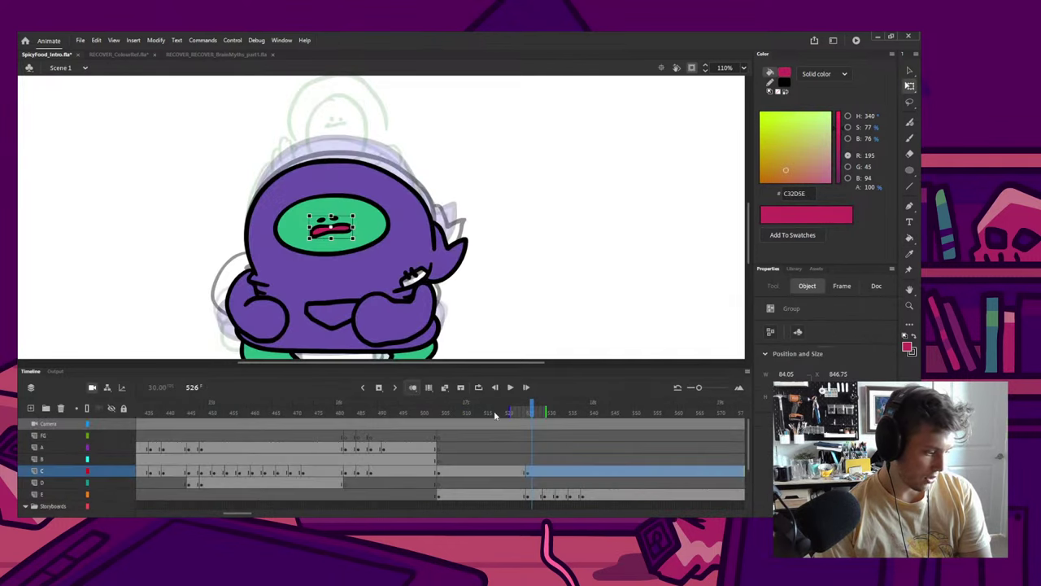
# Step: Sample the stitched patch's pink (D4747C) from the standing pose at frame 517 and fill the squatting pose's patch with it
pyautogui.click(494, 413)
pyautogui.press('k')
pyautogui.press('i')
pyautogui.click(406, 262)
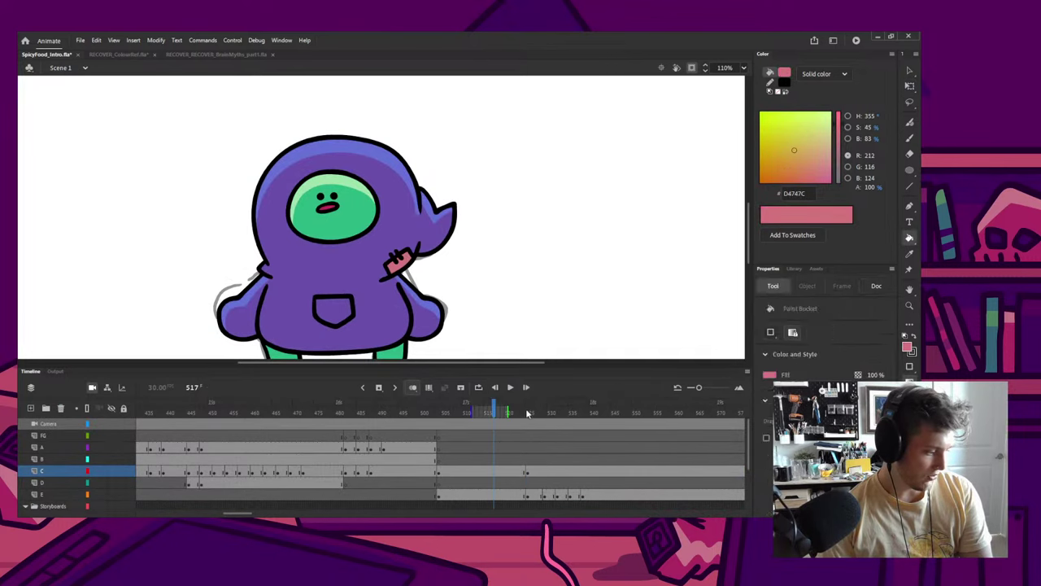
pyautogui.click(528, 414)
pyautogui.press('q')
pyautogui.doubleClick(431, 280)
pyautogui.press('k')
pyautogui.click(421, 276)
pyautogui.press('q')
pyautogui.doubleClick(492, 272)
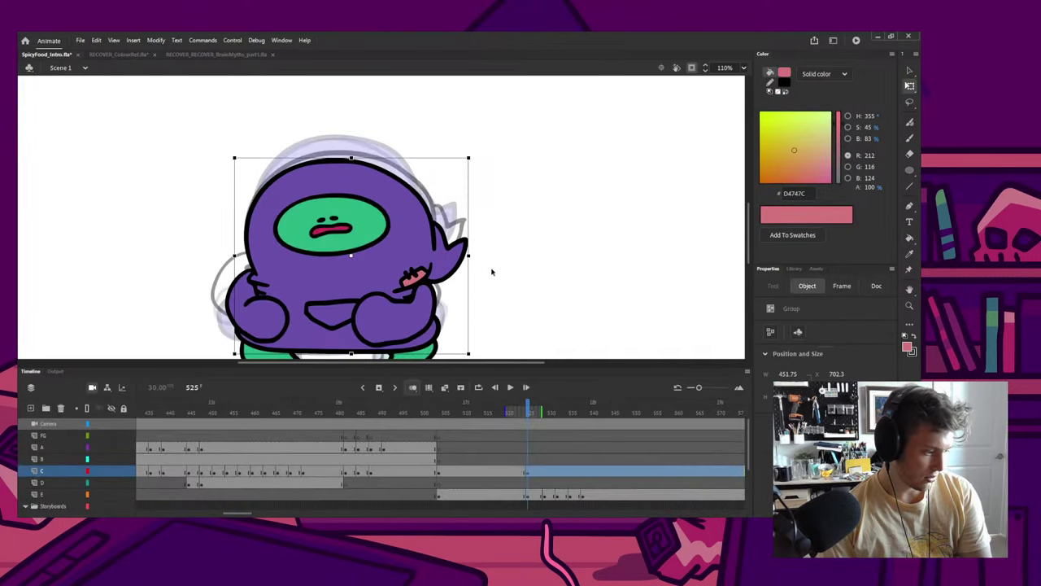
pyautogui.click(483, 280)
pyautogui.click(497, 411)
pyautogui.press('i')
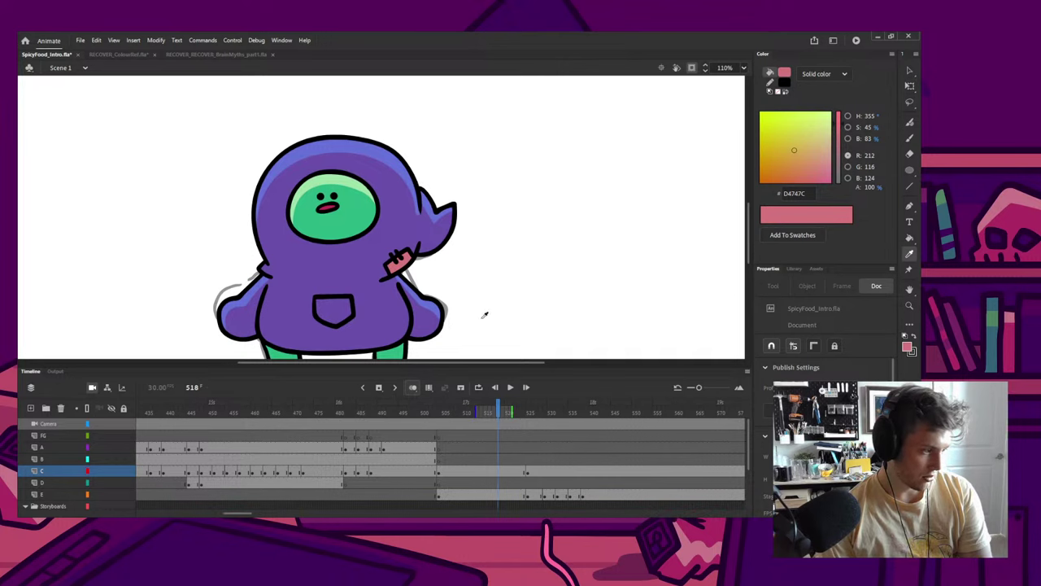
pyautogui.press('Return')
pyautogui.press('Return')
pyautogui.press('v')
pyautogui.doubleClick(408, 322)
pyautogui.press('b')
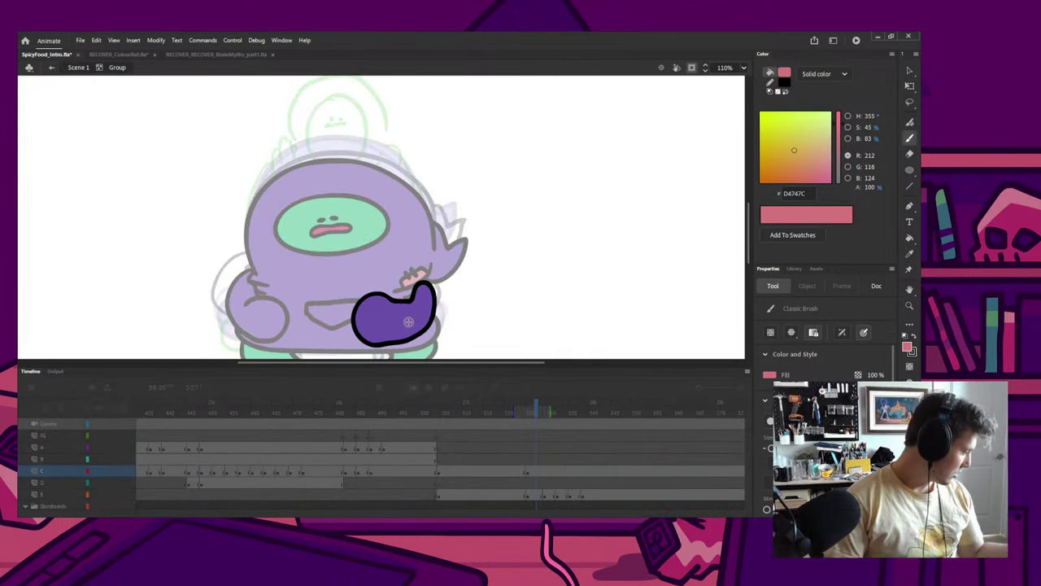
pyautogui.press('v')
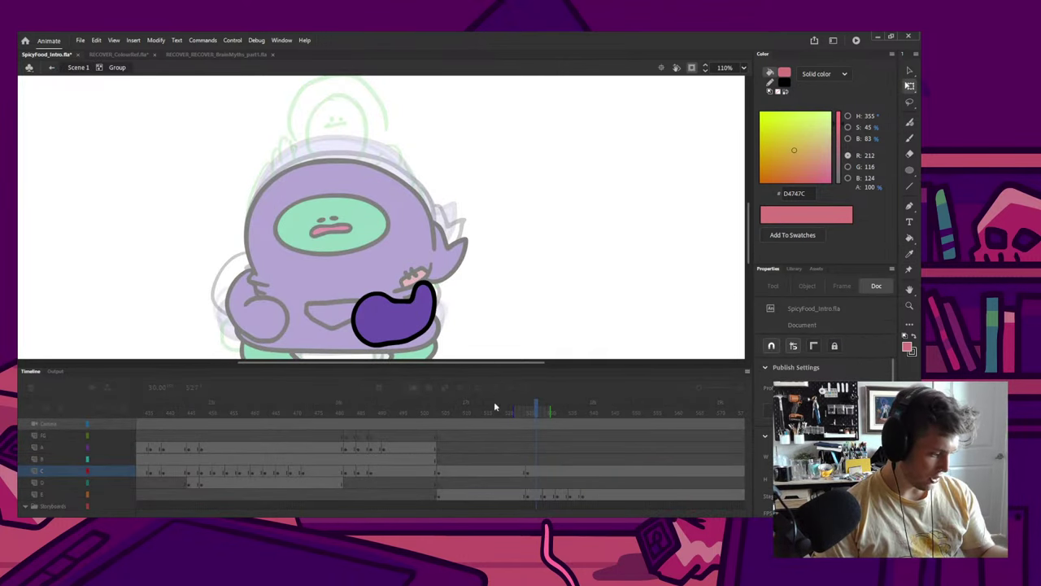
pyautogui.doubleClick(500, 334)
# Step: Sample the hood's lighter blue highlight colour (6771D8) from the standing pose at frame 517
pyautogui.click(493, 412)
pyautogui.press('i')
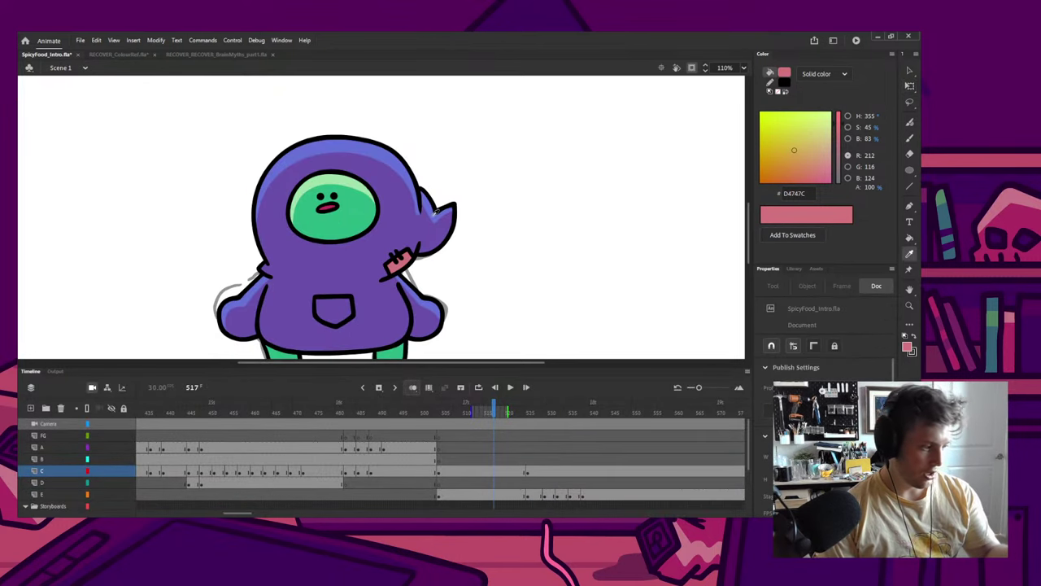
pyautogui.click(435, 218)
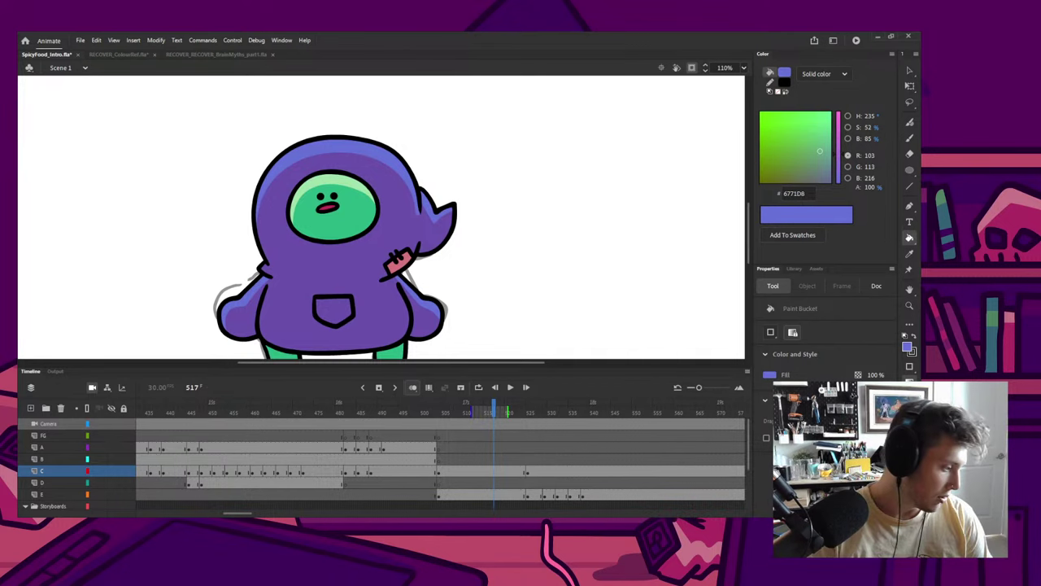
# Step: On frame 526, paint a curved 6771D8 highlight line inside the upper edge of the purple hood within the body group
pyautogui.click(532, 411)
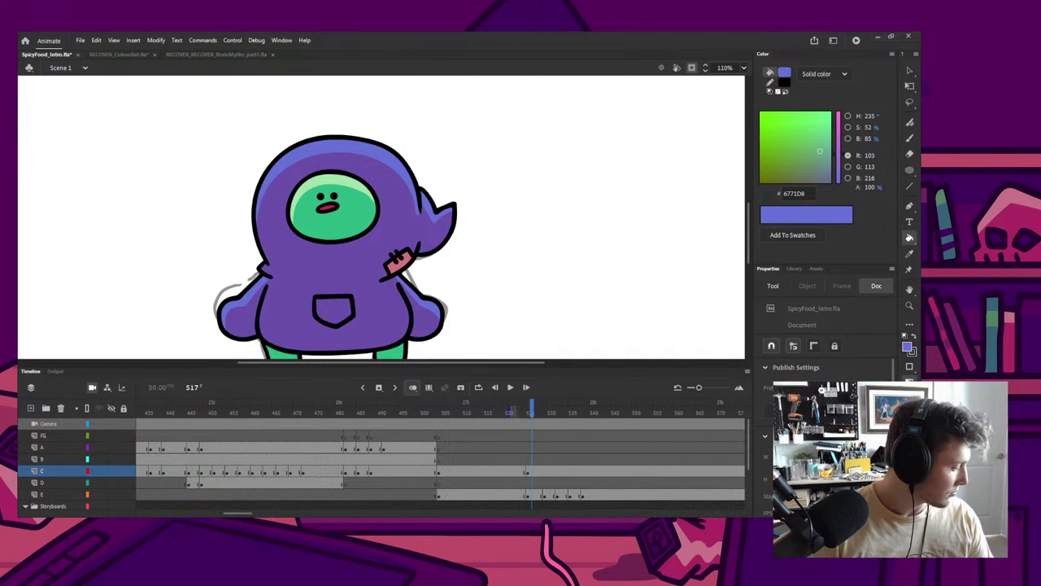
pyautogui.doubleClick(413, 226)
pyautogui.press('b')
pyautogui.moveTo(251, 265)
pyautogui.mouseDown()
pyautogui.moveTo(254, 218)
pyautogui.moveTo(309, 176)
pyautogui.moveTo(352, 177)
pyautogui.mouseUp()
pyautogui.hotkey('ctrl', 'z')
pyautogui.moveTo(254, 233)
pyautogui.mouseDown()
pyautogui.moveTo(271, 183)
pyautogui.moveTo(328, 169)
pyautogui.moveTo(365, 168)
pyautogui.moveTo(417, 195)
pyautogui.moveTo(432, 248)
pyautogui.moveTo(472, 204)
pyautogui.moveTo(436, 231)
pyautogui.mouseUp()
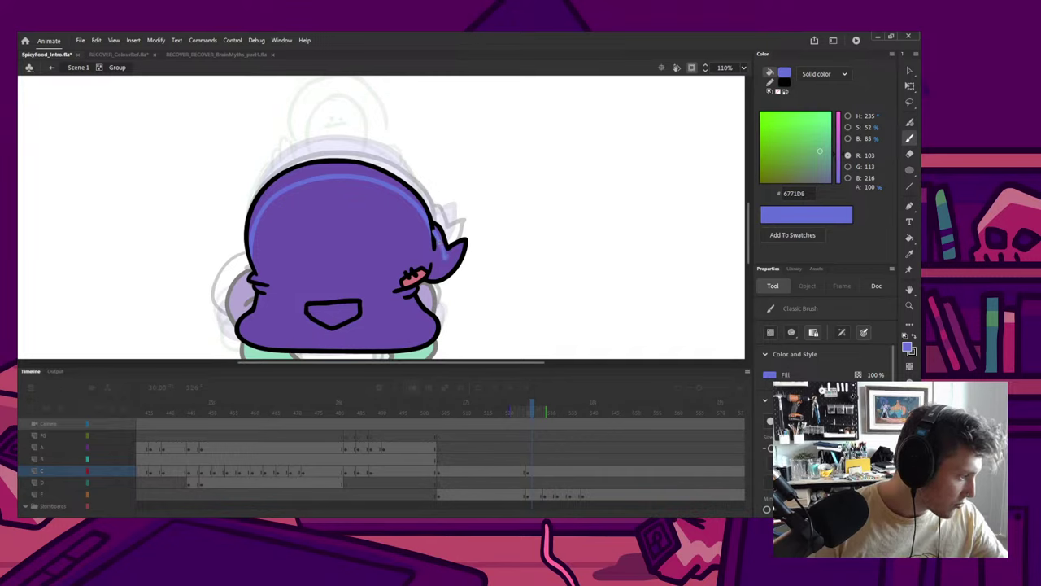
pyautogui.press('k')
pyautogui.press('q')
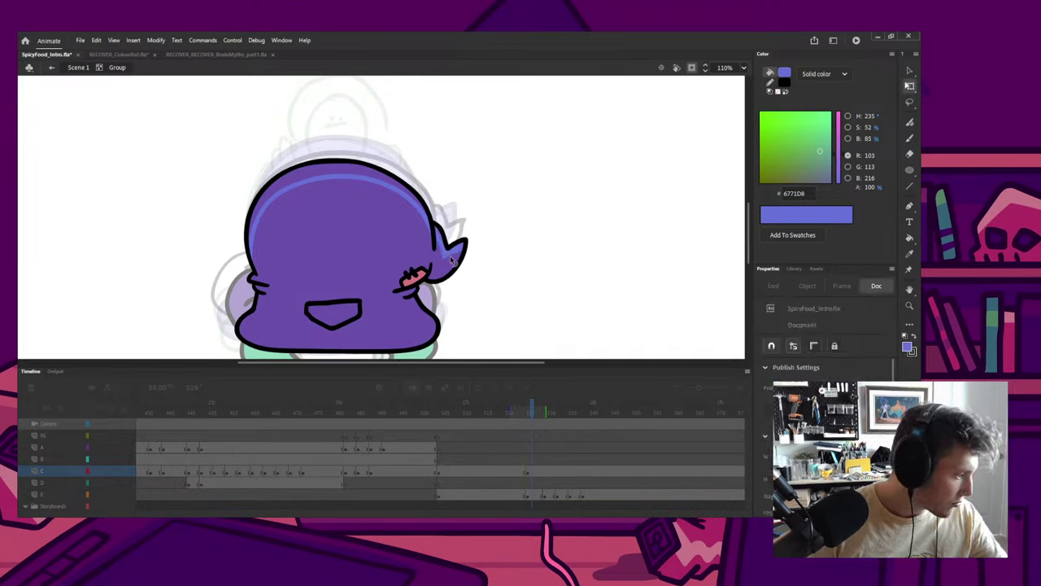
# Step: Fill the area between the hood's highlight line and its outline with 6771D8, and leave the body group
pyautogui.press('b')
pyautogui.press('k')
pyautogui.click(371, 166)
pyautogui.hotkey('ctrl', 'z')
pyautogui.press('b')
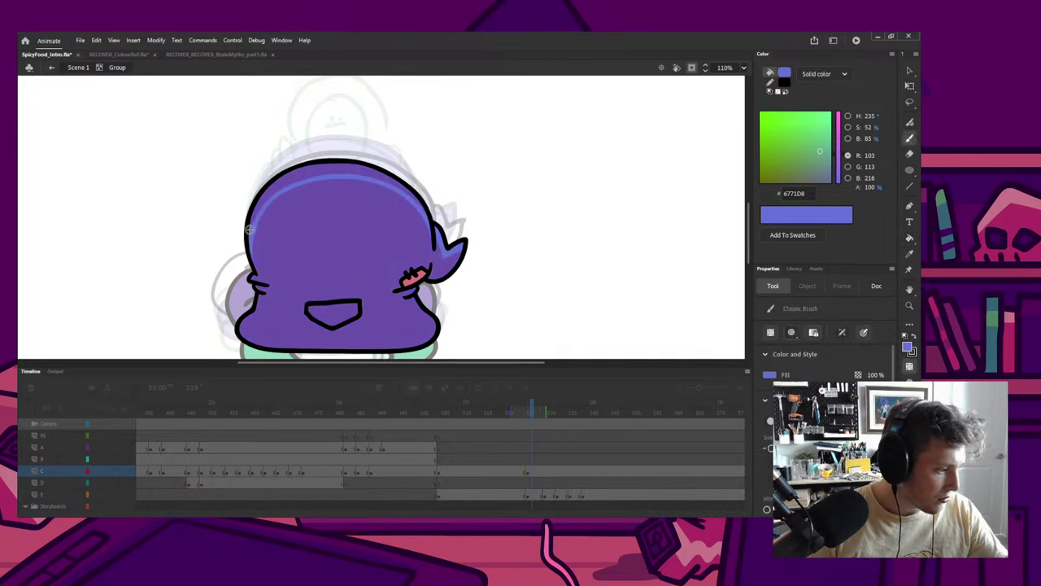
pyautogui.press('k')
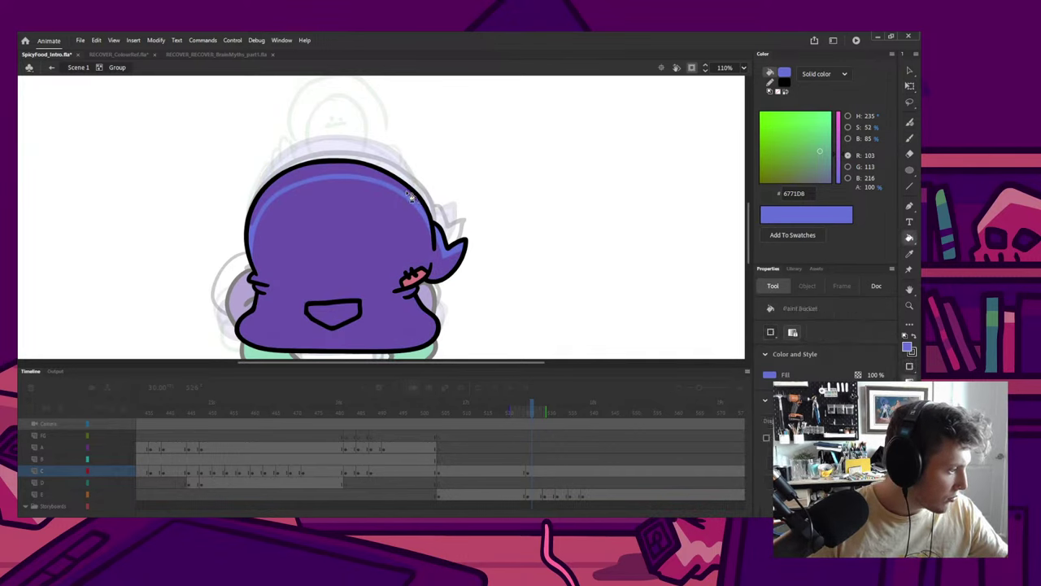
pyautogui.click(413, 197)
pyautogui.press('q')
pyautogui.doubleClick(448, 186)
# Step: Paint a highlight edge along the top of the right-hand arm and fill the area above it with 6771D8
pyautogui.click(380, 314)
pyautogui.doubleClick(383, 318)
pyautogui.press('b')
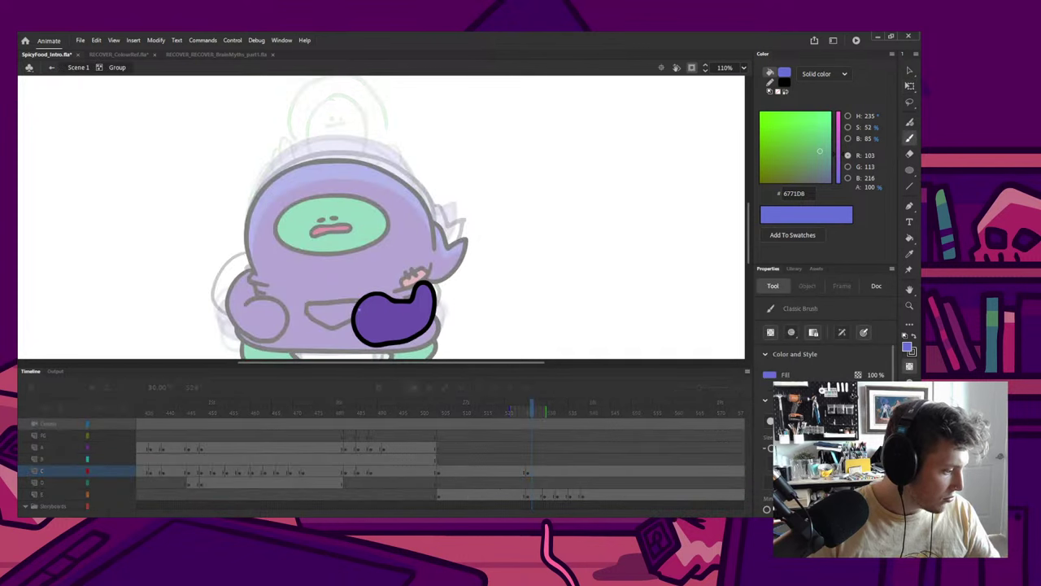
pyautogui.moveTo(356, 342)
pyautogui.mouseDown()
pyautogui.moveTo(363, 309)
pyautogui.moveTo(393, 311)
pyautogui.moveTo(432, 291)
pyautogui.mouseUp()
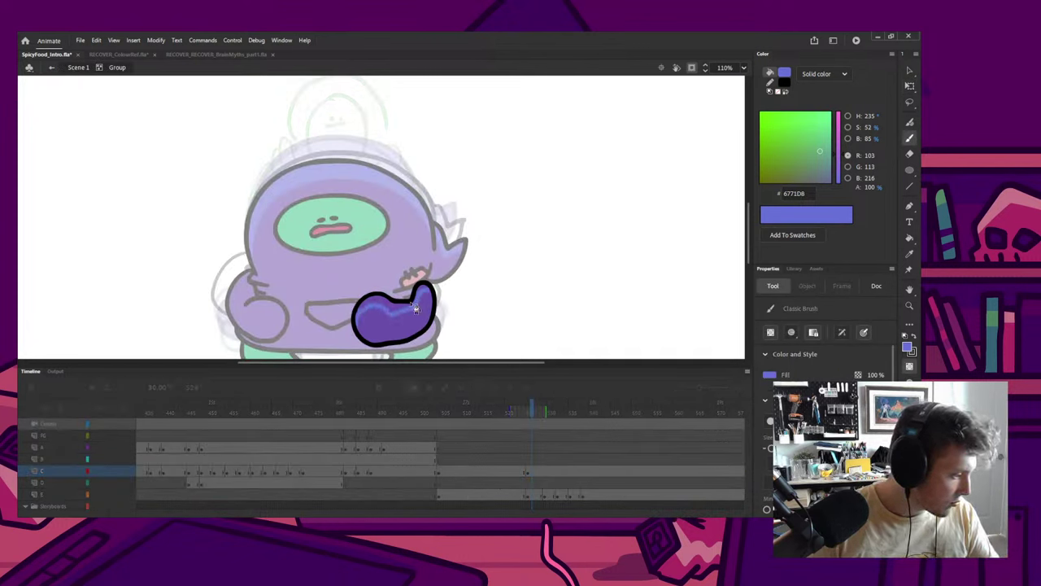
pyautogui.press('k')
pyautogui.click(386, 304)
pyautogui.press('q')
# Step: Add 6771D8 highlights to the upper arm and hand of the left-hand arm group, and leave the group
pyautogui.doubleClick(266, 312)
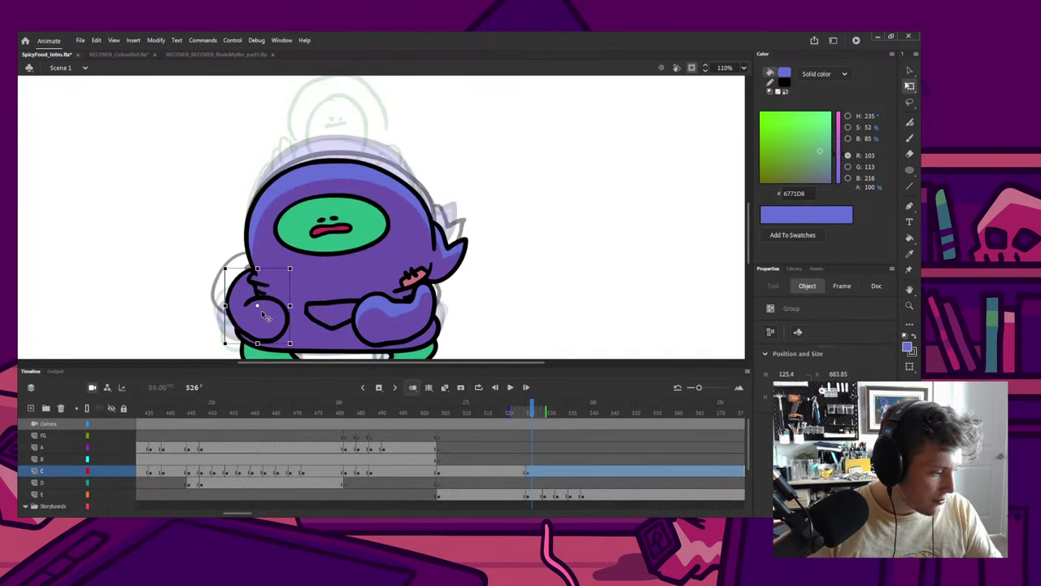
pyautogui.doubleClick(267, 312)
pyautogui.press('b')
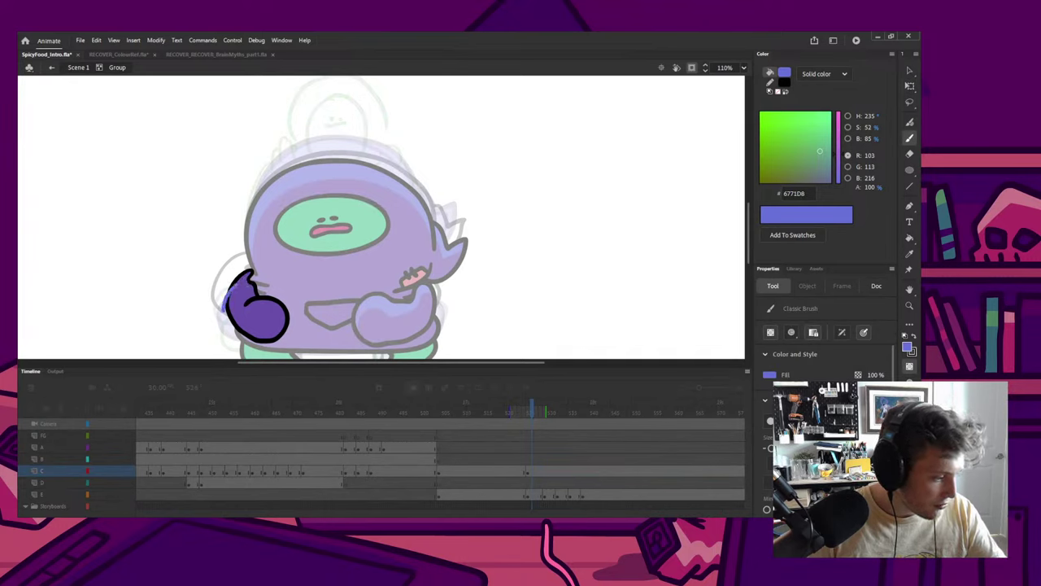
pyautogui.press('k')
pyautogui.press('b')
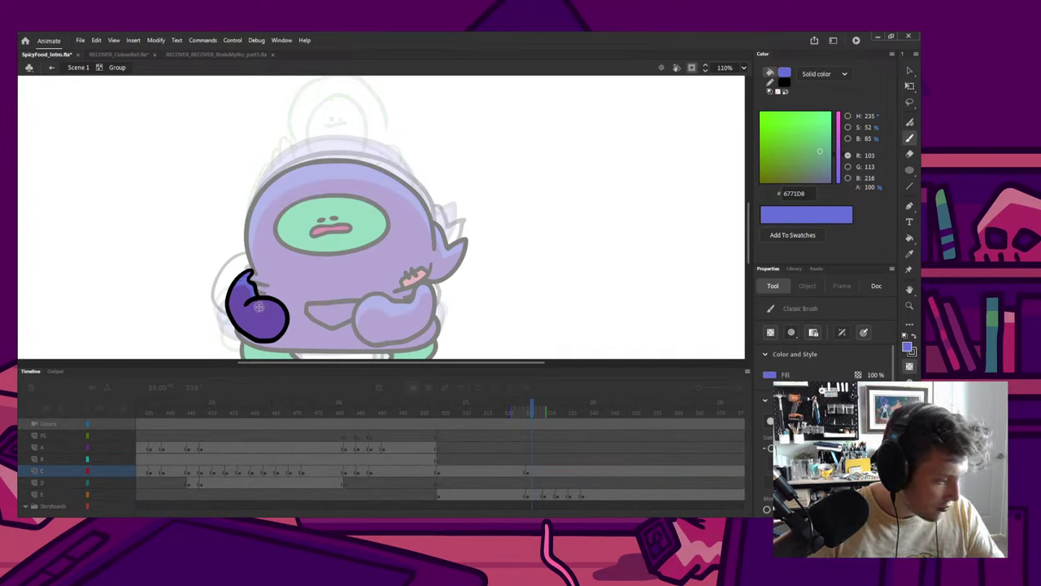
pyautogui.moveTo(246, 308); pyautogui.dragTo(283, 321)
pyautogui.press('k')
pyautogui.click(269, 306)
pyautogui.press('q')
pyautogui.doubleClick(296, 289)
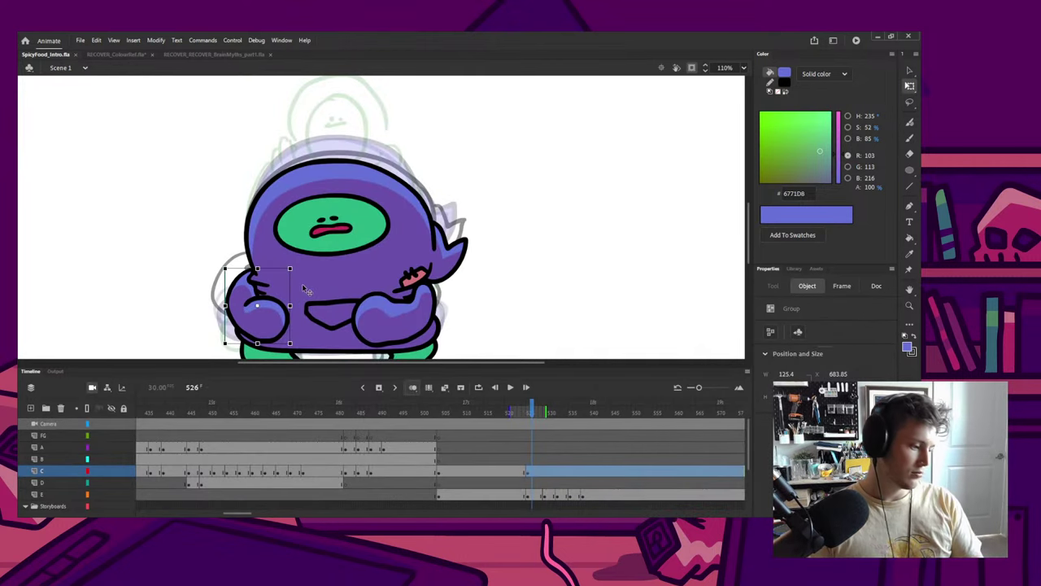
# Step: Save the animation file
pyautogui.scroll(-3, 303, 287)
pyautogui.click(379, 304)
pyautogui.moveTo(359, 315); pyautogui.dragTo(322, 267)
pyautogui.hotkey('ctrl', 's')
# Step: Sample the light green face highlight colour 9EE1AC from the character's earlier pose at frame 522
pyautogui.scroll(1, 322, 268)
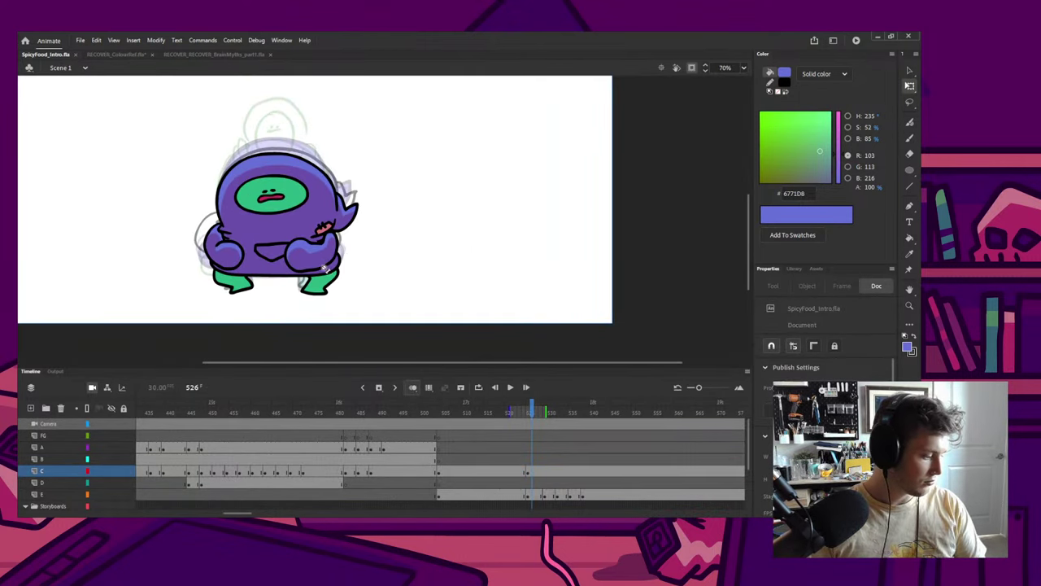
pyautogui.press('i')
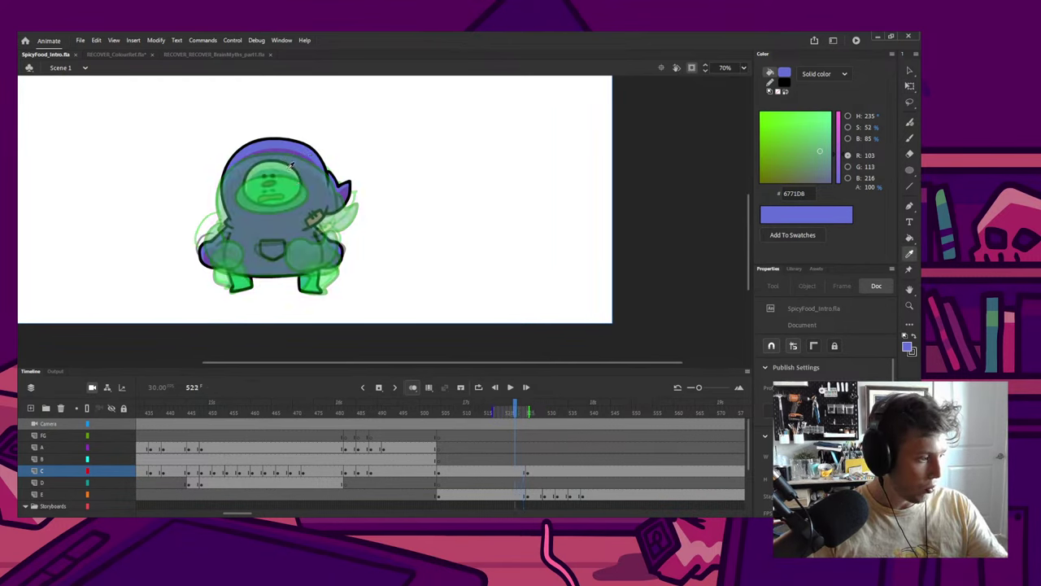
pyautogui.click(285, 166)
pyautogui.press('.')
pyautogui.press('.')
pyautogui.press('.')
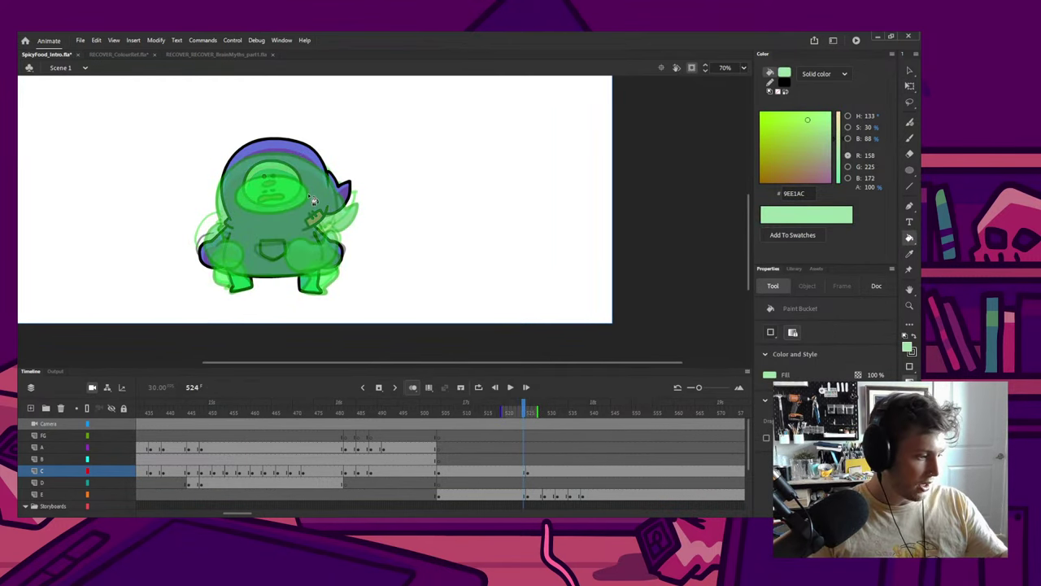
# Step: On frame 528, paint a curved 9EE1AC highlight line across the upper part of the green face shape inside its group
pyautogui.click(550, 411)
pyautogui.press('q')
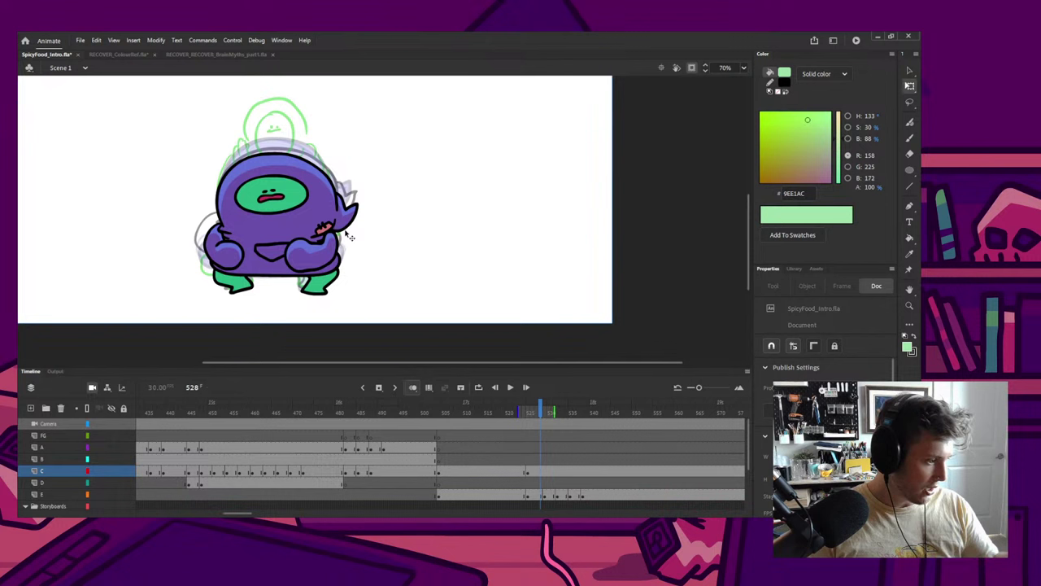
pyautogui.doubleClick(294, 205)
pyautogui.press('b')
pyautogui.scroll(2, 297, 195)
pyautogui.moveTo(293, 193); pyautogui.dragTo(304, 218)
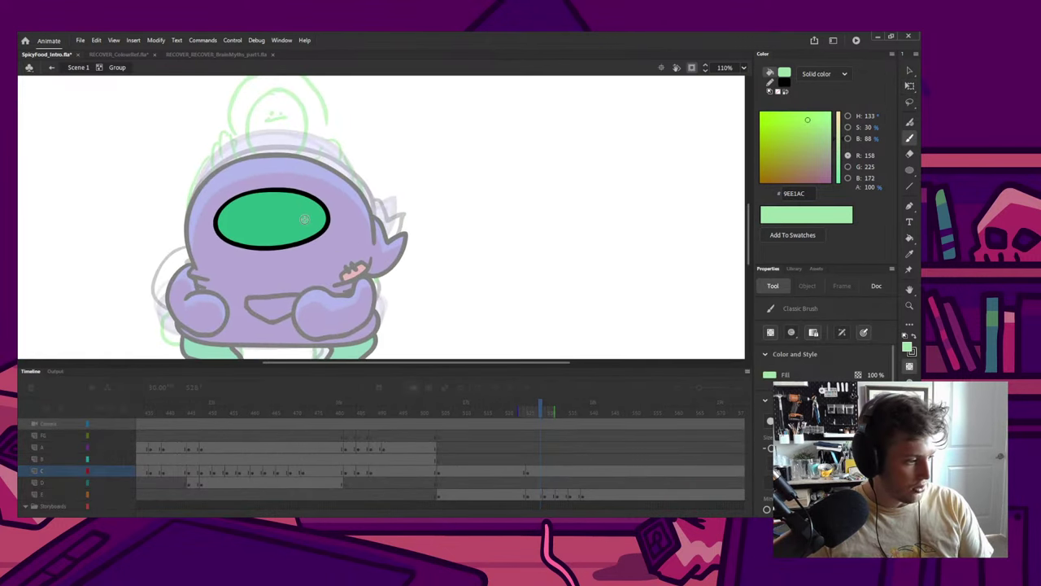
pyautogui.moveTo(220, 215)
pyautogui.mouseDown()
pyautogui.moveTo(216, 242)
pyautogui.moveTo(222, 214)
pyautogui.moveTo(302, 203)
pyautogui.mouseUp()
pyautogui.hotkey('ctrl', 'z')
pyautogui.moveTo(216, 241)
pyautogui.mouseDown()
pyautogui.moveTo(219, 215)
pyautogui.moveTo(278, 193)
pyautogui.moveTo(306, 197)
pyautogui.moveTo(330, 221)
pyautogui.mouseUp()
# Step: Fill the face area above the highlight line with 9EE1AC and return to the main scene
pyautogui.press('k')
pyautogui.press('b')
pyautogui.moveTo(215, 241)
pyautogui.mouseDown()
pyautogui.moveTo(220, 213)
pyautogui.moveTo(215, 241)
pyautogui.moveTo(222, 214)
pyautogui.moveTo(328, 221)
pyautogui.mouseUp()
pyautogui.hotkey('ctrl', 'z')
pyautogui.press('k')
pyautogui.press('v')
pyautogui.doubleClick(339, 196)
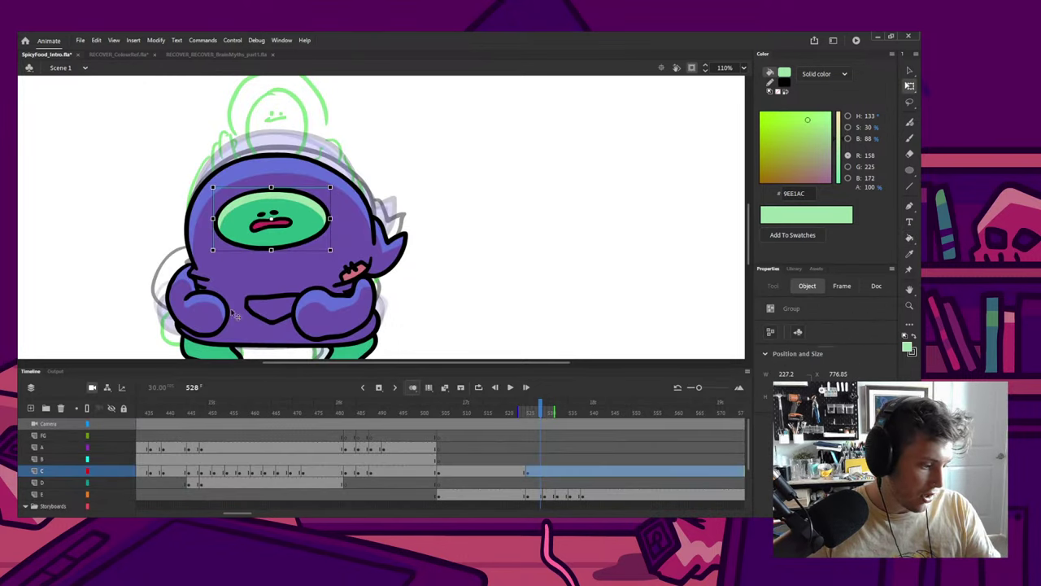
# Step: Paint a 9EE1AC highlight on the upper part of the left-hand green foot and fill it in
pyautogui.moveTo(237, 318); pyautogui.dragTo(250, 249)
pyautogui.press('Escape')
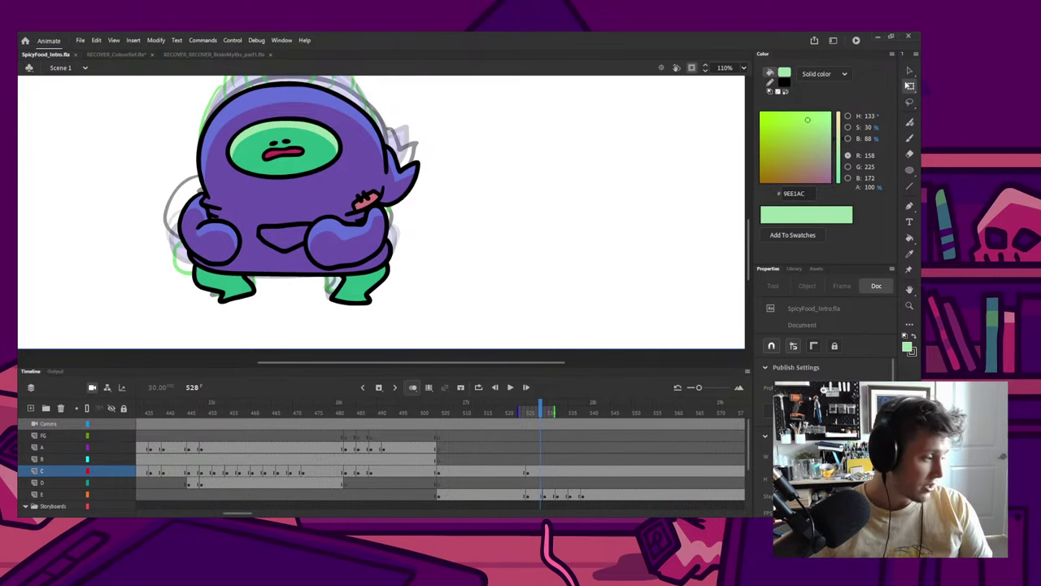
pyautogui.scroll(-3, 477, 204)
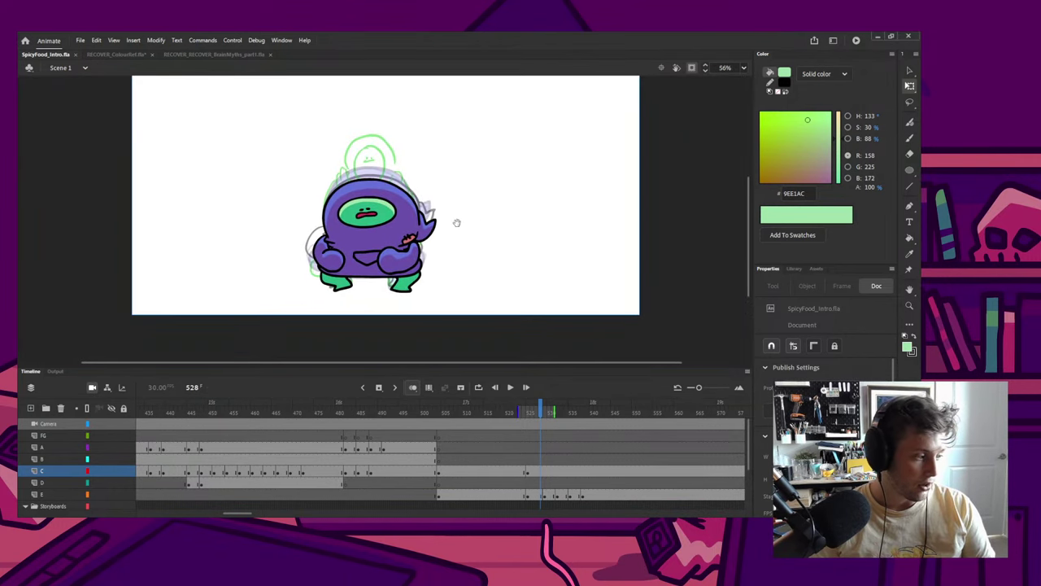
pyautogui.scroll(2, 456, 222)
pyautogui.press('b')
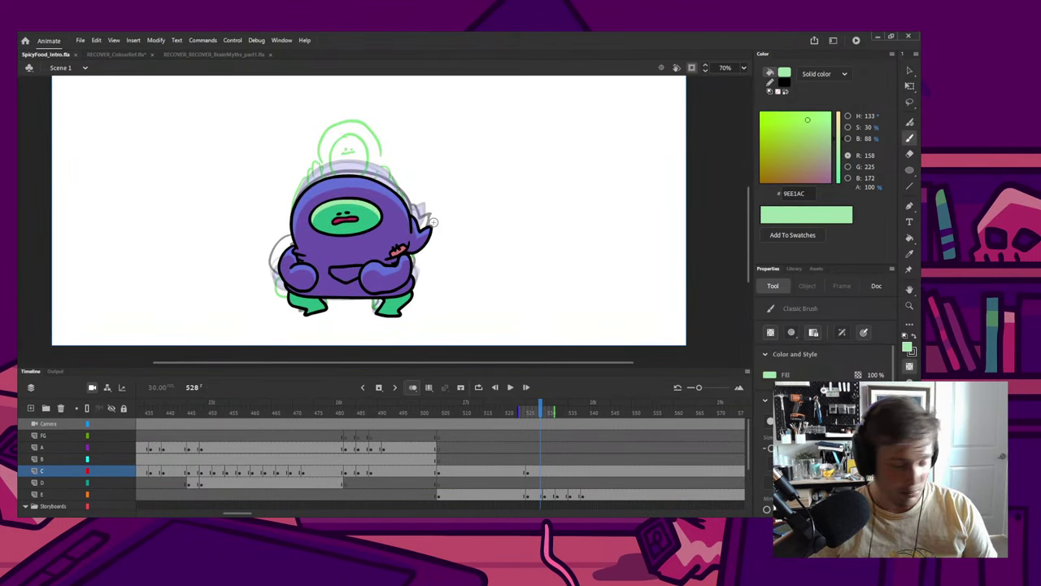
pyautogui.press('q')
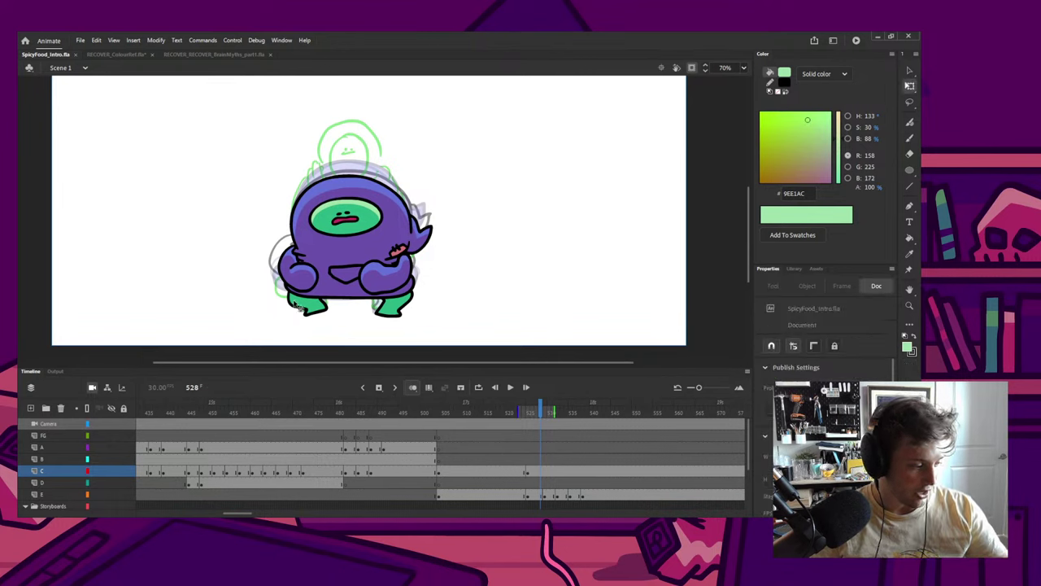
pyautogui.doubleClick(297, 303)
pyautogui.press('b')
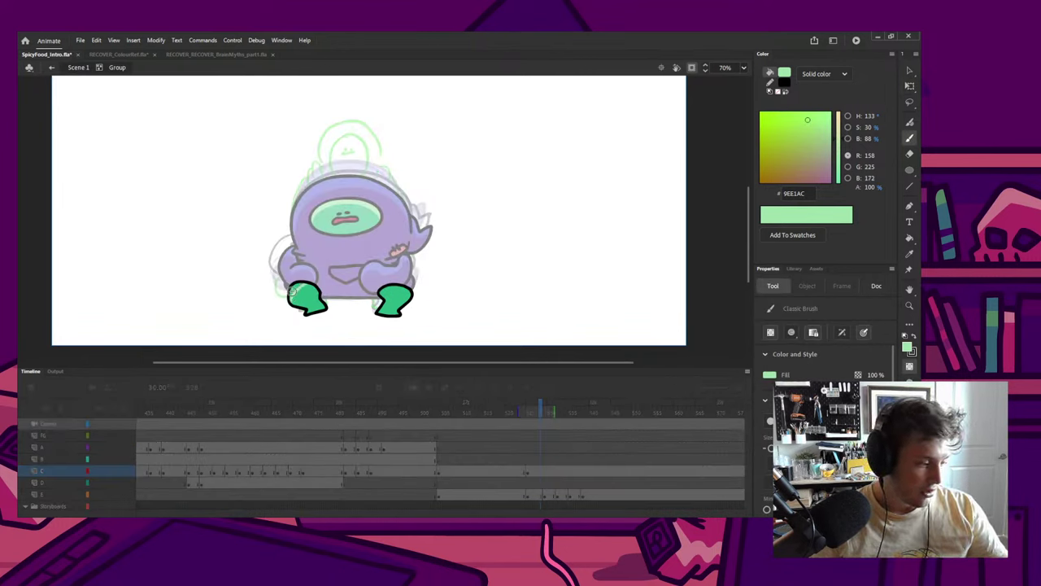
pyautogui.press('k')
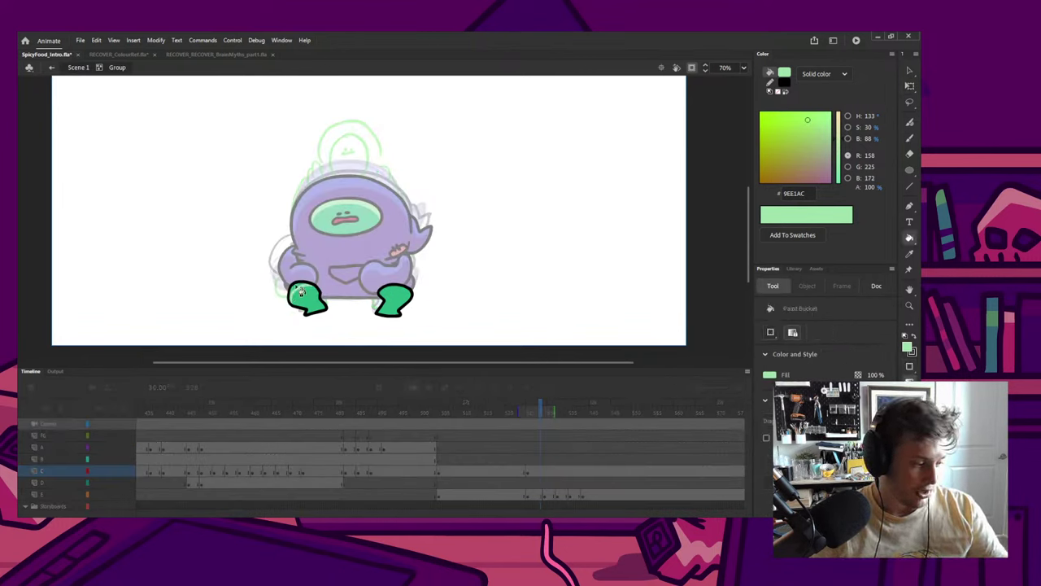
pyautogui.press('q')
# Step: Paint and fill a 9EE1AC highlight on the right-hand green foot, and return to the main scene
pyautogui.doubleClick(417, 299)
pyautogui.doubleClick(408, 299)
pyautogui.press('n')
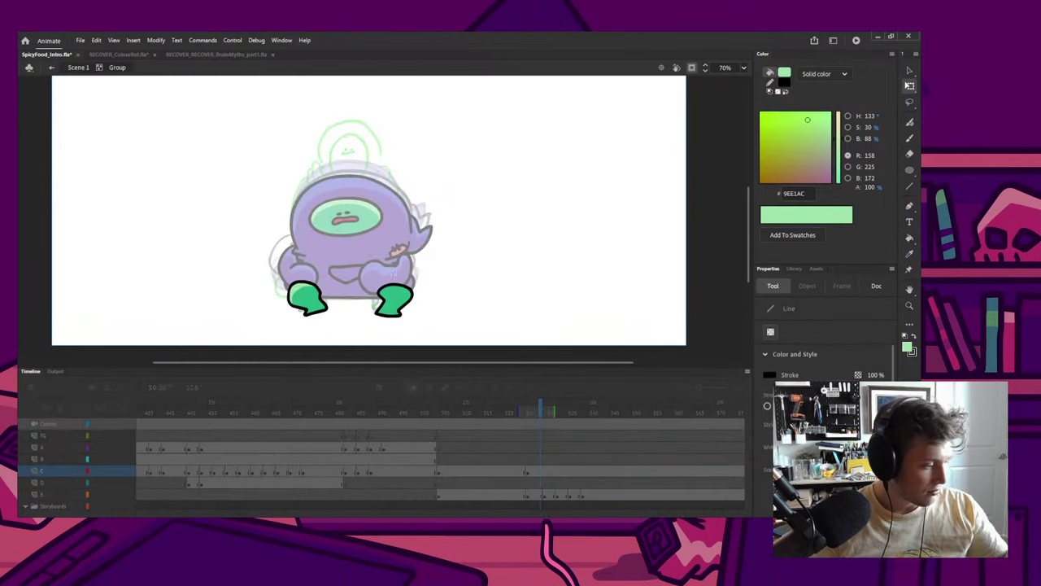
pyautogui.press('b')
pyautogui.press('b')
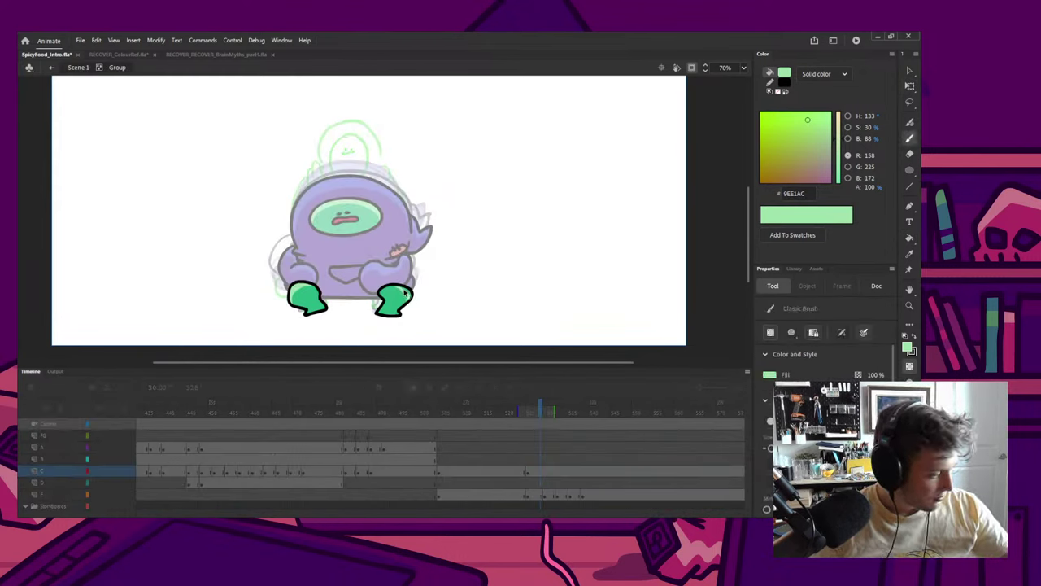
pyautogui.moveTo(400, 285)
pyautogui.mouseDown()
pyautogui.moveTo(404, 309)
pyautogui.moveTo(410, 298)
pyautogui.mouseUp()
pyautogui.press('k')
pyautogui.press('q')
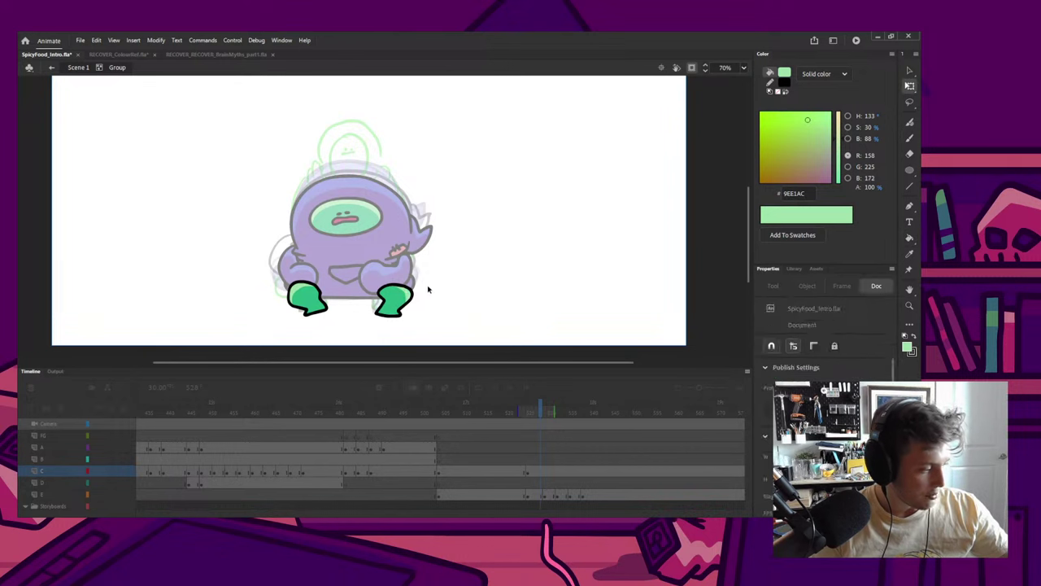
pyautogui.doubleClick(428, 287)
pyautogui.click(427, 256)
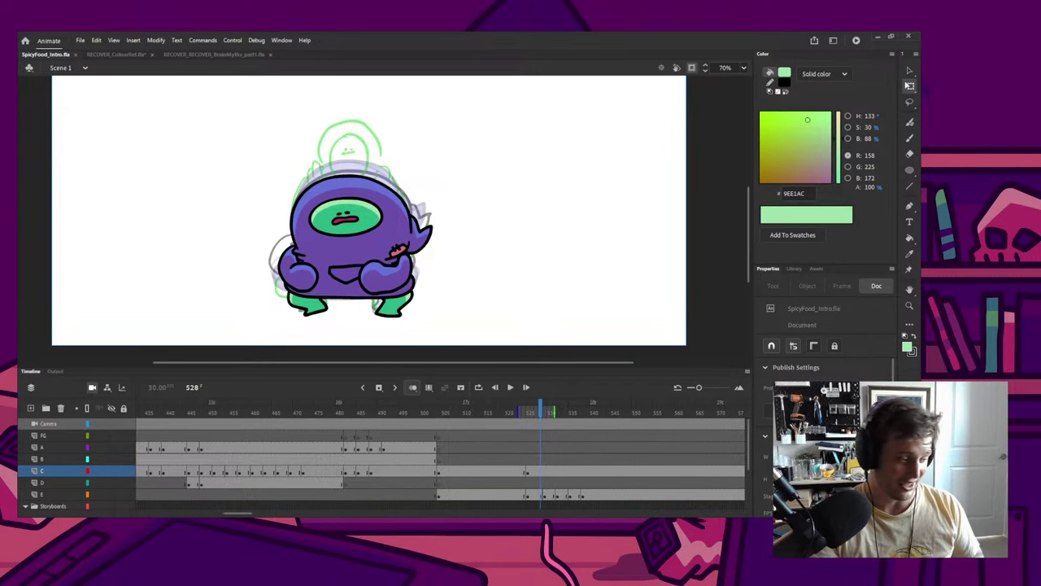
# Step: Insert a blank keyframe at frame 529 on layer C
pyautogui.moveTo(520, 308); pyautogui.dragTo(472, 307)
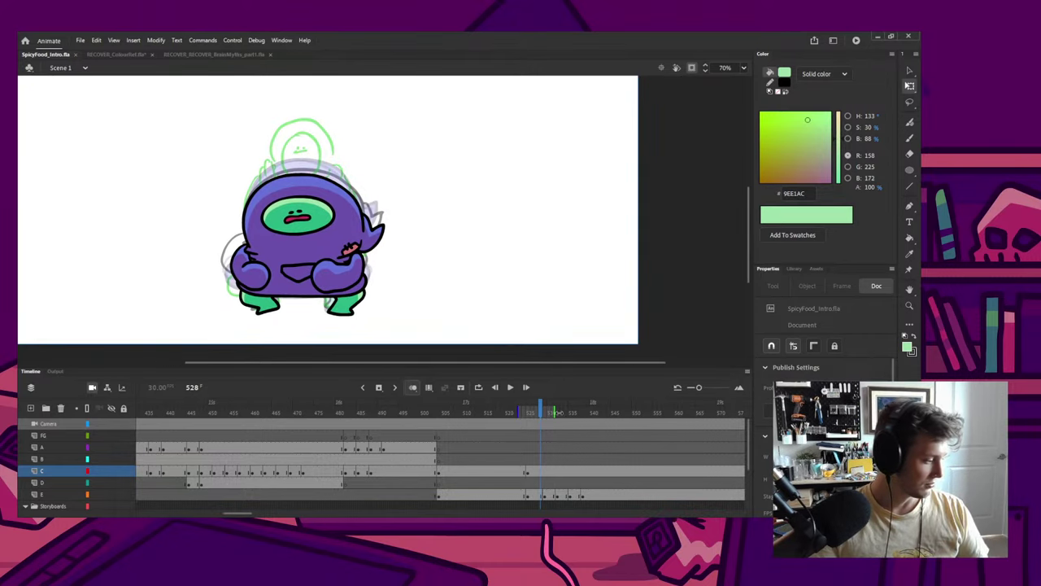
pyautogui.moveTo(500, 411)
pyautogui.mouseDown()
pyautogui.moveTo(569, 411)
pyautogui.moveTo(489, 411)
pyautogui.mouseUp()
pyautogui.click(546, 471)
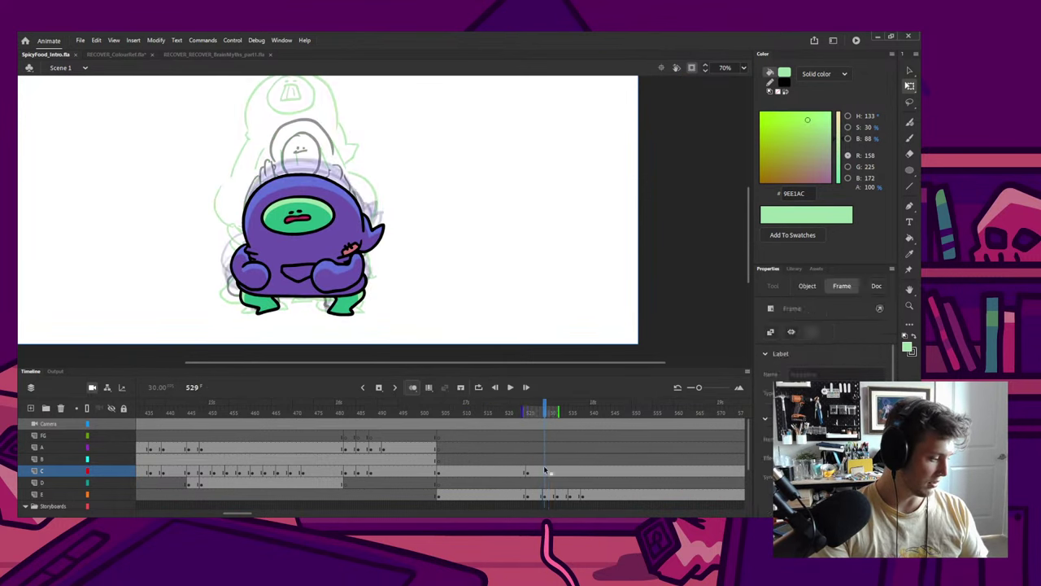
pyautogui.press('F7')
# Step: Sample the black outline colour 000000 from the character at frame 519, and return to frame 529 with the brush
pyautogui.click(503, 411)
pyautogui.press('i')
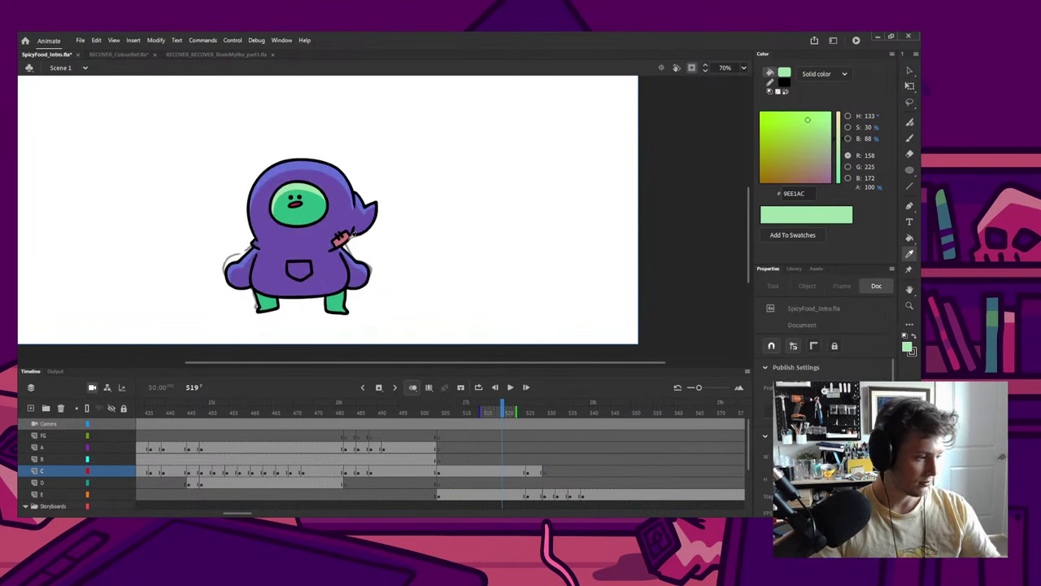
pyautogui.click(354, 236)
pyautogui.click(546, 413)
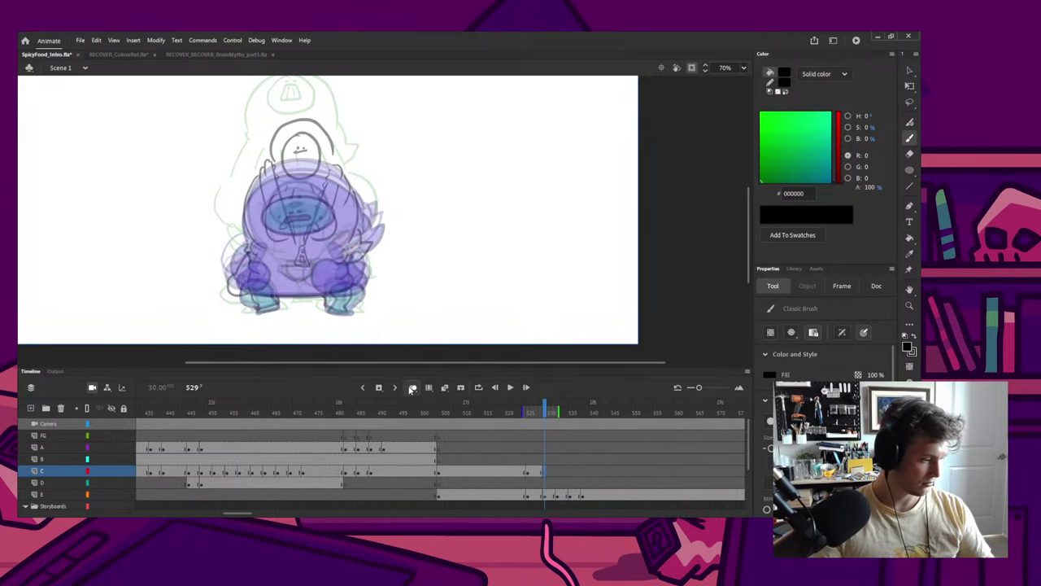
# Step: Turn onion skinning off to view the rough sketch alone, lock layer E, and turn onion skinning back on
pyautogui.click(413, 387)
pyautogui.click(412, 388)
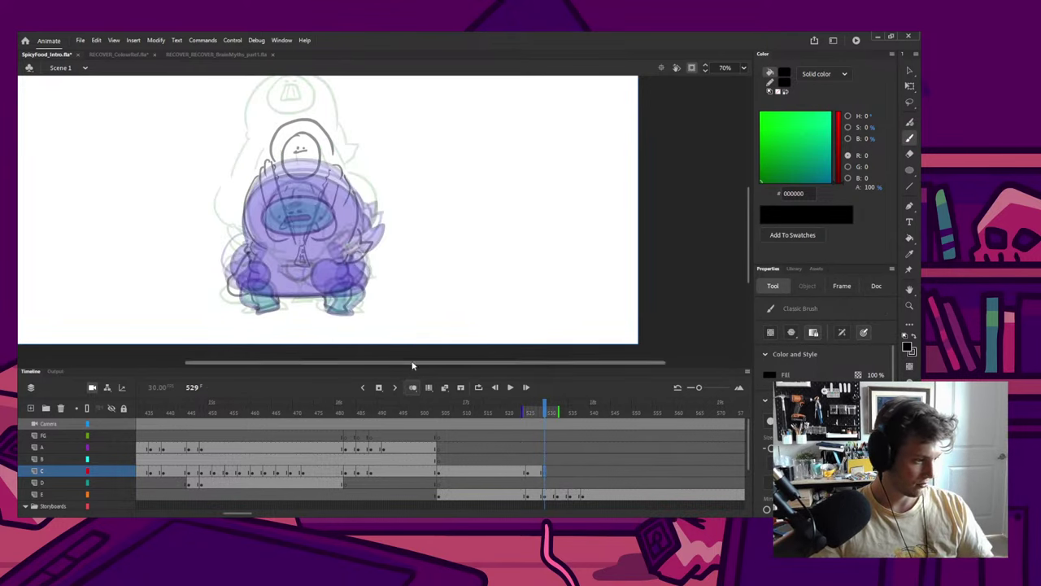
pyautogui.click(413, 388)
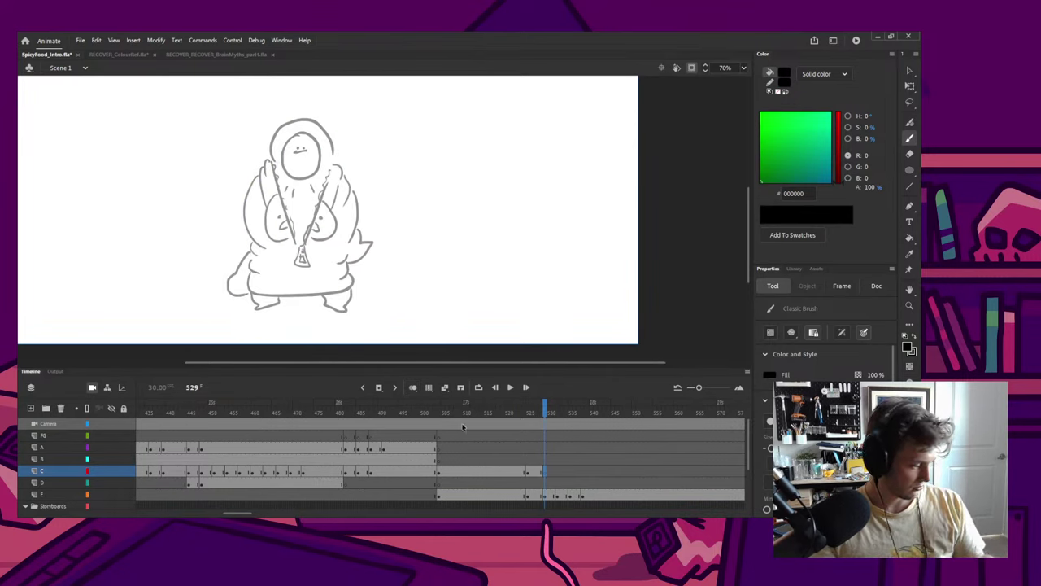
pyautogui.click(124, 495)
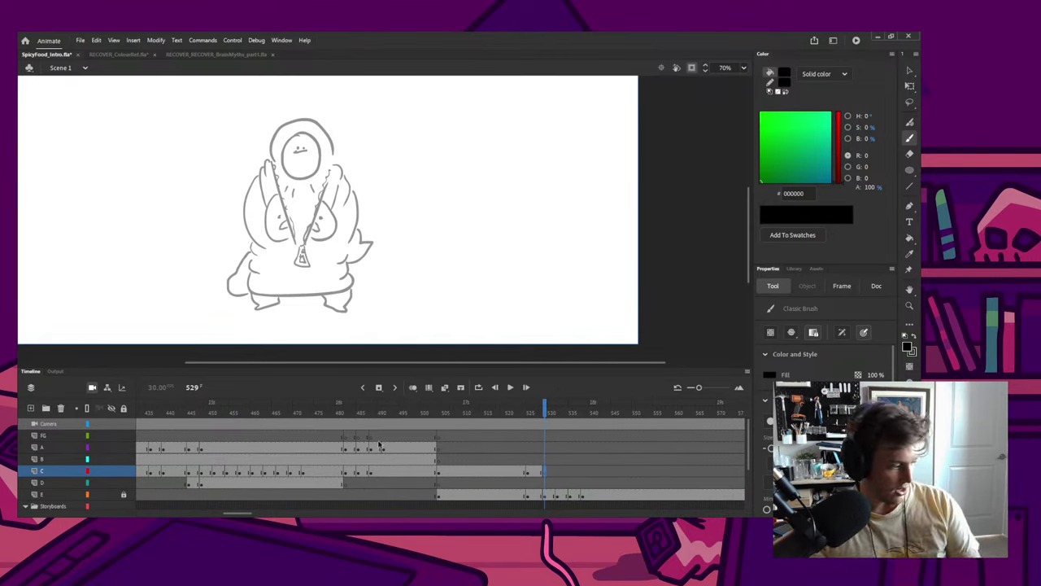
pyautogui.click(413, 387)
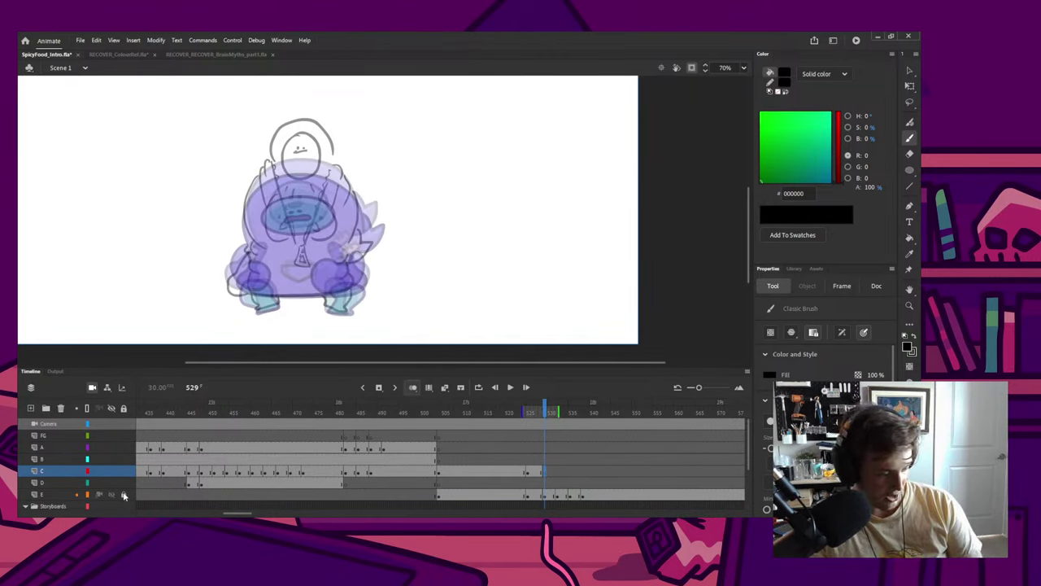
# Step: End the onion skin range at frame 529 so following frames are excluded, and keep layer E locked
pyautogui.click(124, 495)
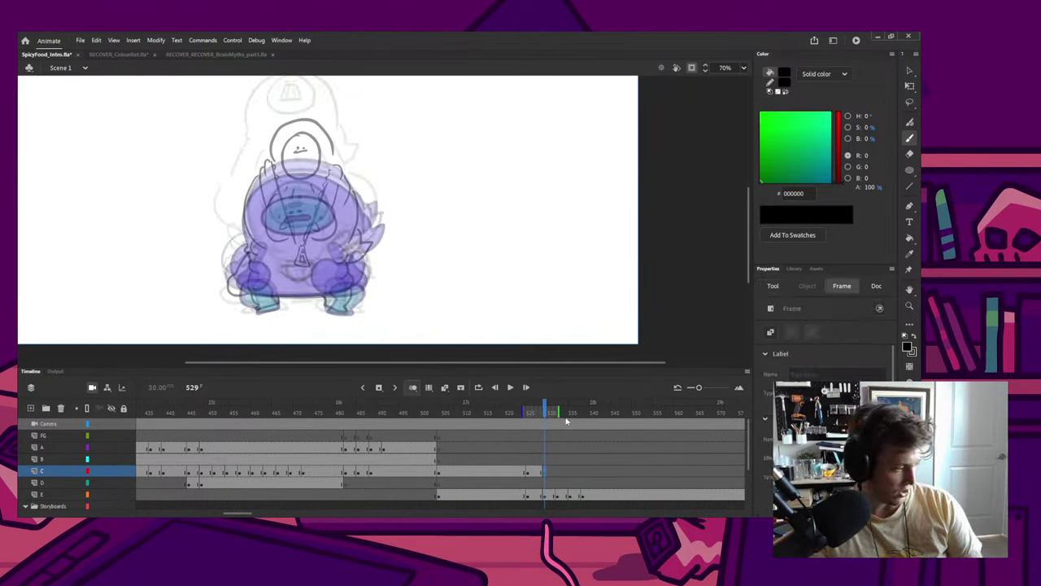
pyautogui.moveTo(558, 412); pyautogui.dragTo(542, 413)
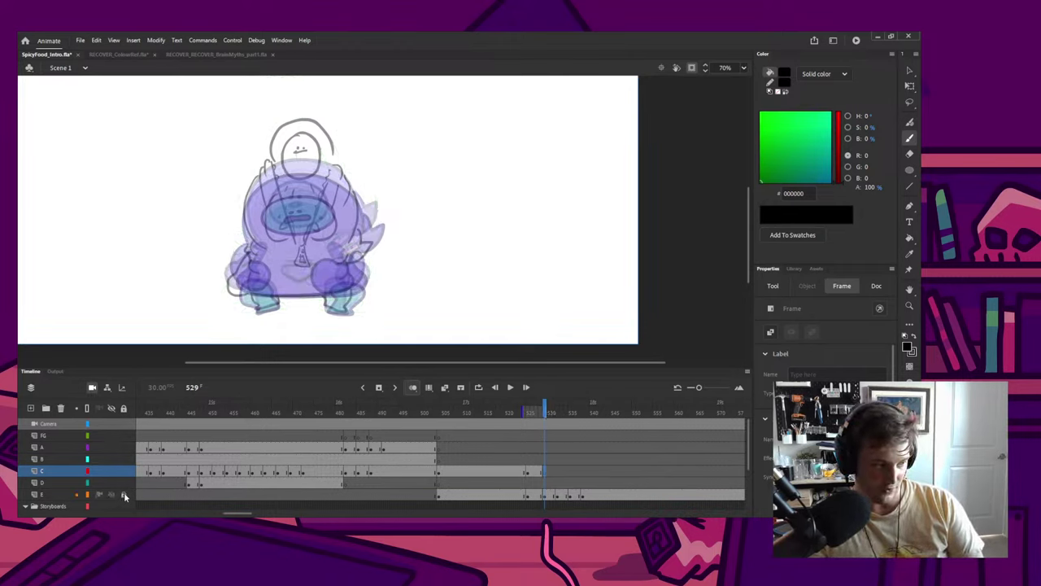
pyautogui.click(125, 473)
pyautogui.click(125, 472)
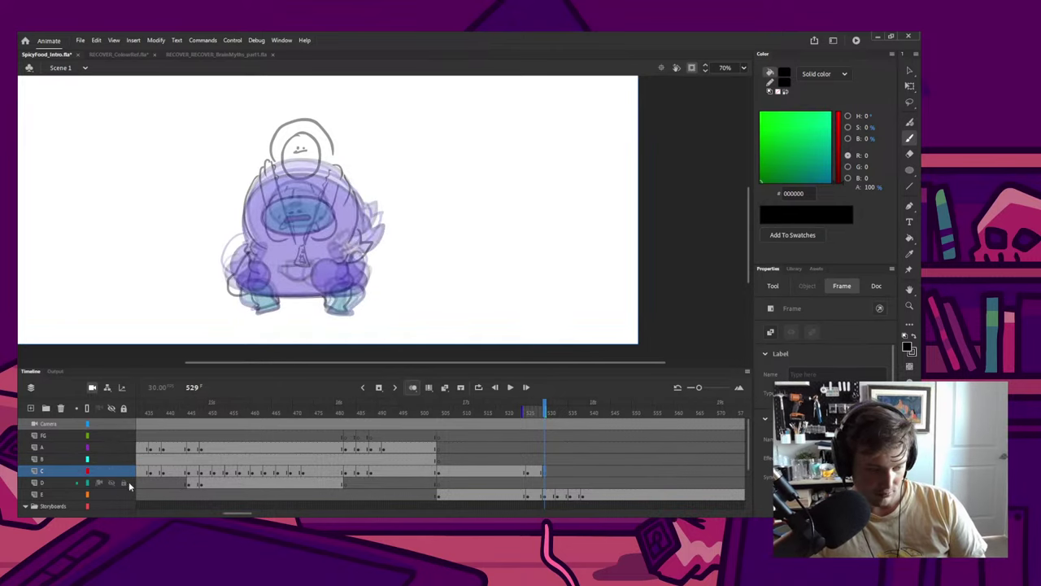
pyautogui.click(124, 495)
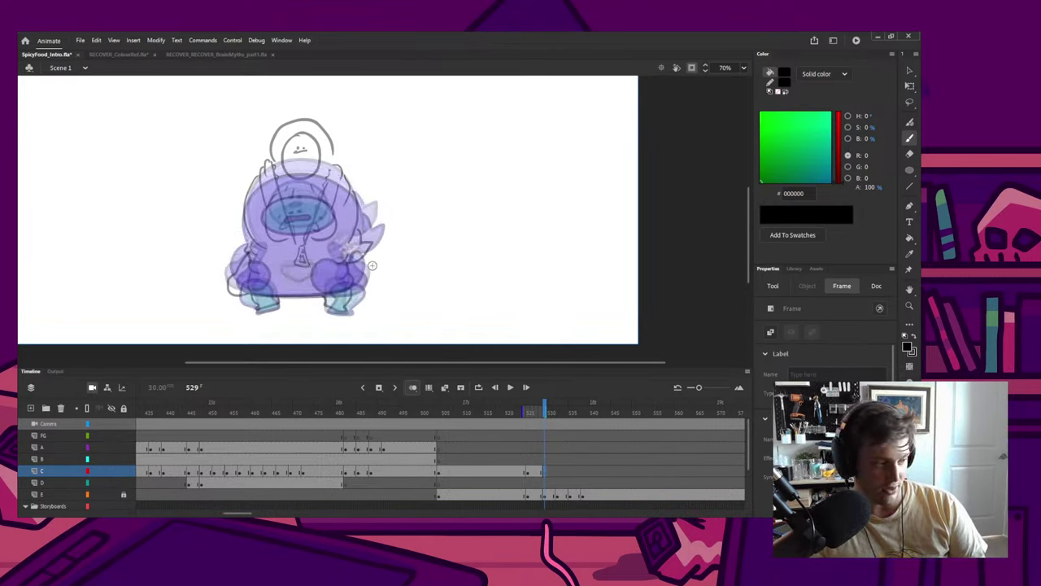
# Step: Ink the left-hand edge of the open hoodie in black, from the raised collar down towards the zipper pull
pyautogui.moveTo(372, 266); pyautogui.dragTo(341, 268)
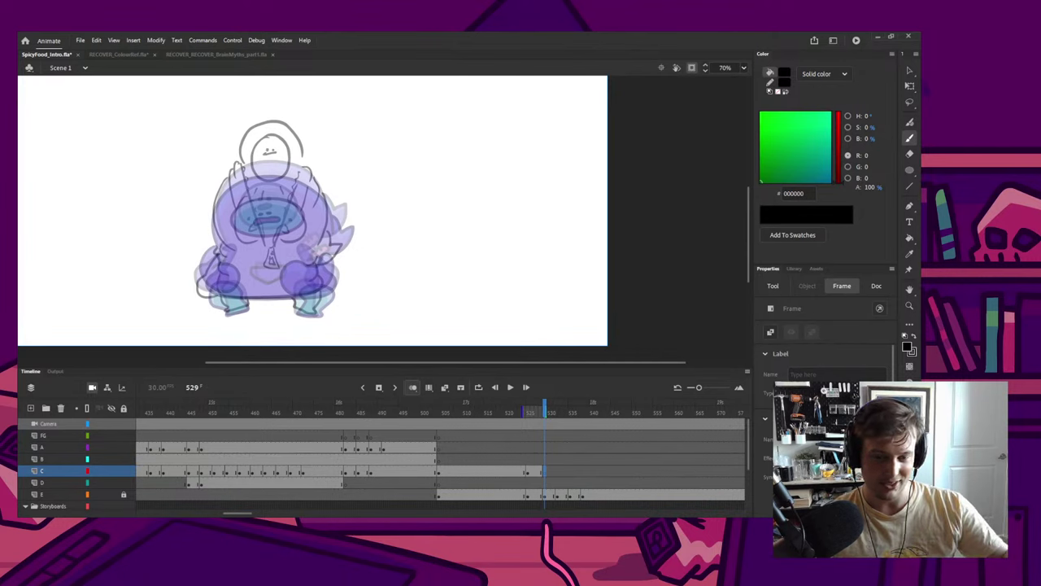
pyautogui.moveTo(269, 170); pyautogui.dragTo(269, 256)
pyautogui.hotkey('ctrl', 'z')
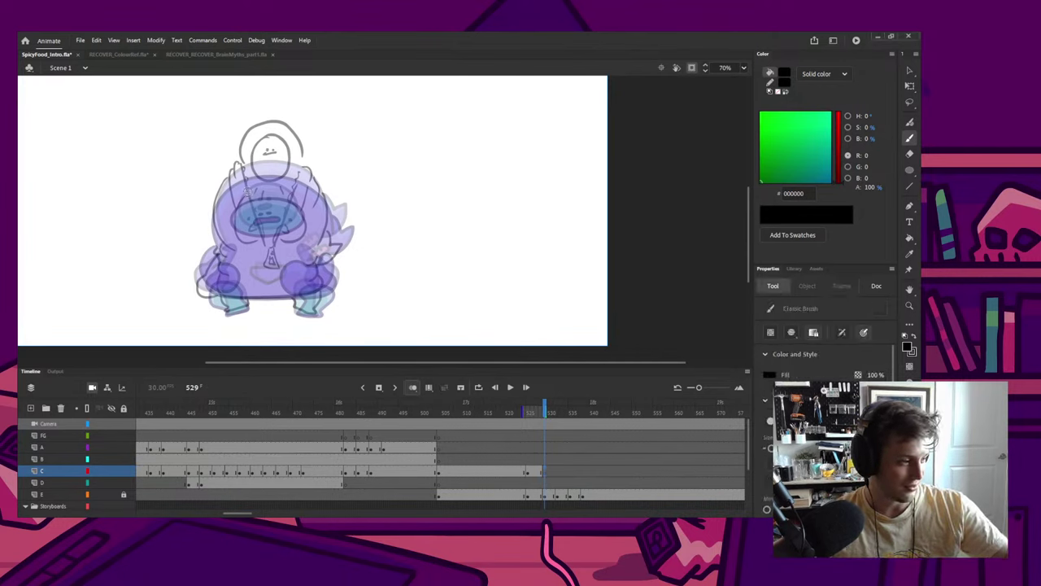
pyautogui.moveTo(238, 163); pyautogui.dragTo(269, 255)
pyautogui.hotkey('ctrl', 'z')
pyautogui.moveTo(241, 162); pyautogui.dragTo(267, 246)
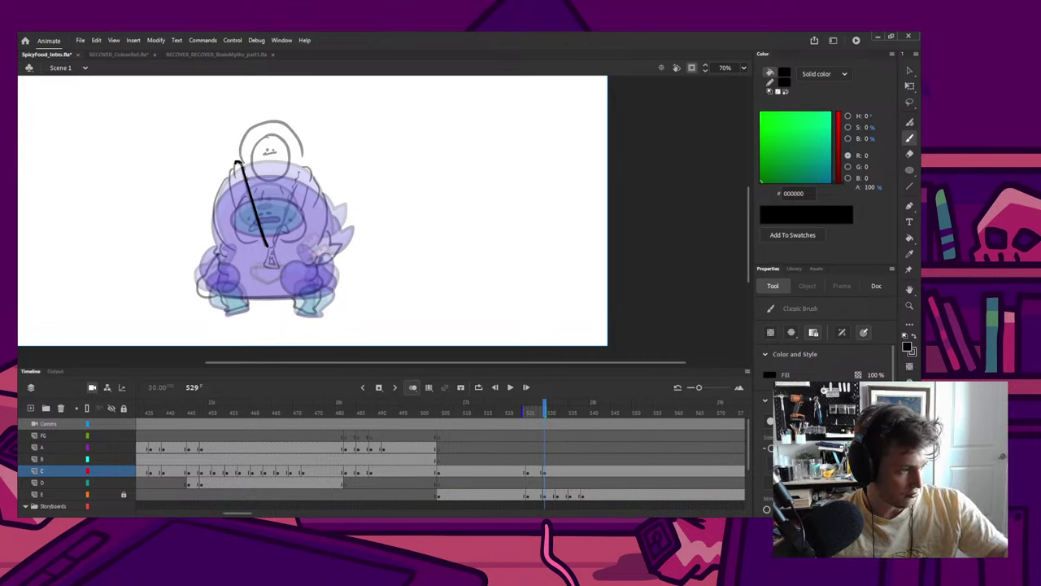
# Step: Ink the short fold line beside the left-hand collar edge of the hoodie
pyautogui.moveTo(234, 168); pyautogui.dragTo(239, 210)
pyautogui.hotkey('ctrl', 'z')
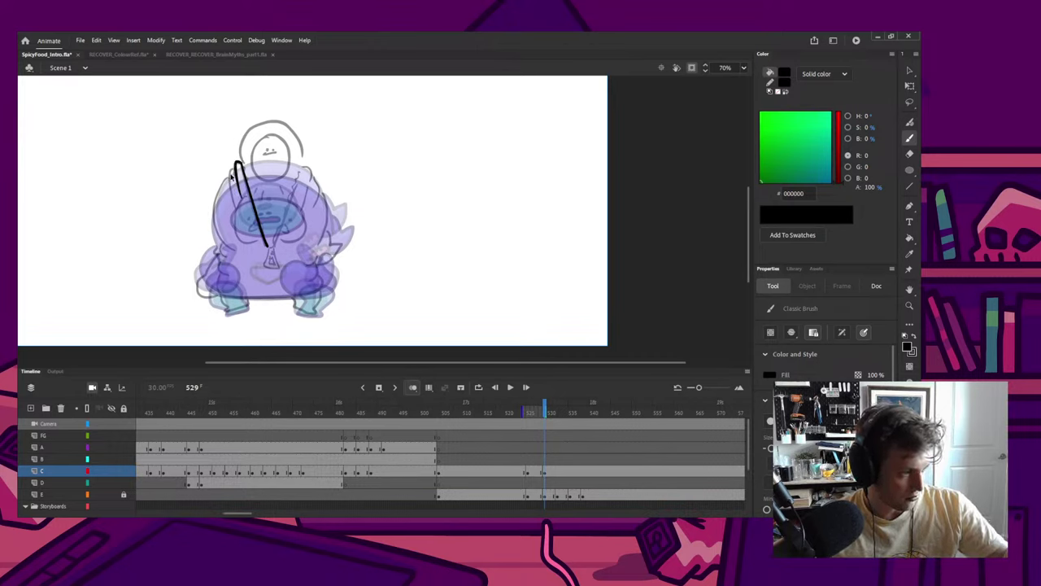
pyautogui.moveTo(236, 168); pyautogui.dragTo(230, 204)
pyautogui.hotkey('ctrl', 'z')
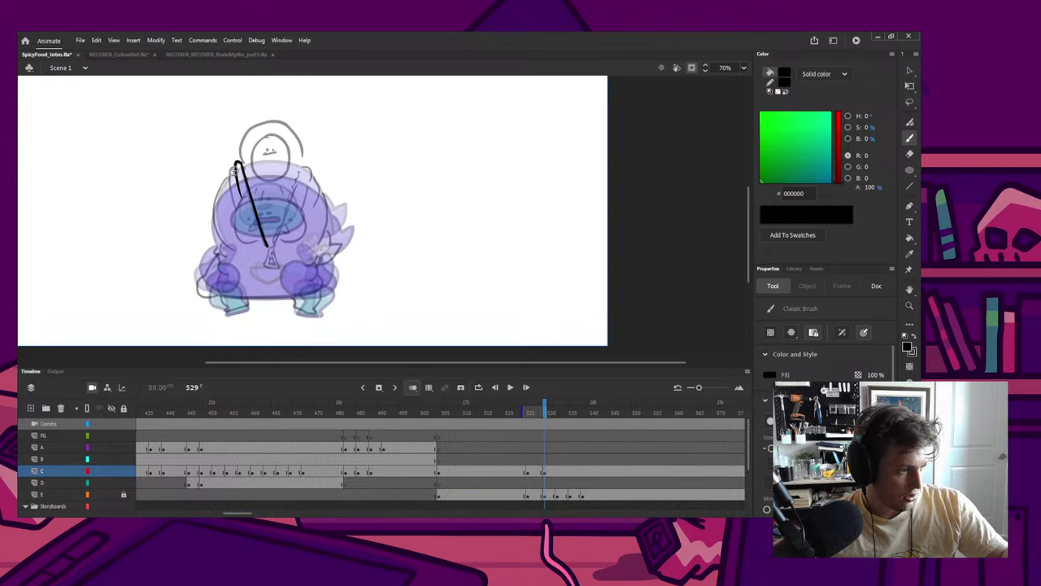
# Step: Ink the hoodie's left-hand outline from the collar down to the waist, with the drooping sleeve and rounded hand below
pyautogui.moveTo(237, 167)
pyautogui.mouseDown()
pyautogui.moveTo(236, 220)
pyautogui.moveTo(216, 195)
pyautogui.moveTo(216, 247)
pyautogui.mouseUp()
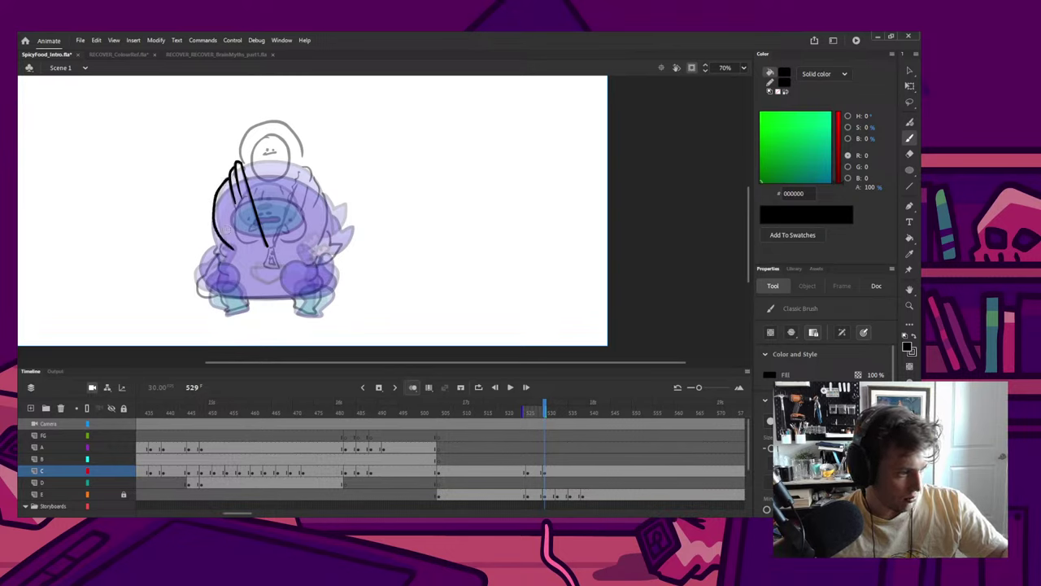
pyautogui.hotkey('ctrl', 'z')
pyautogui.moveTo(230, 176)
pyautogui.mouseDown()
pyautogui.moveTo(215, 199)
pyautogui.moveTo(217, 249)
pyautogui.mouseUp()
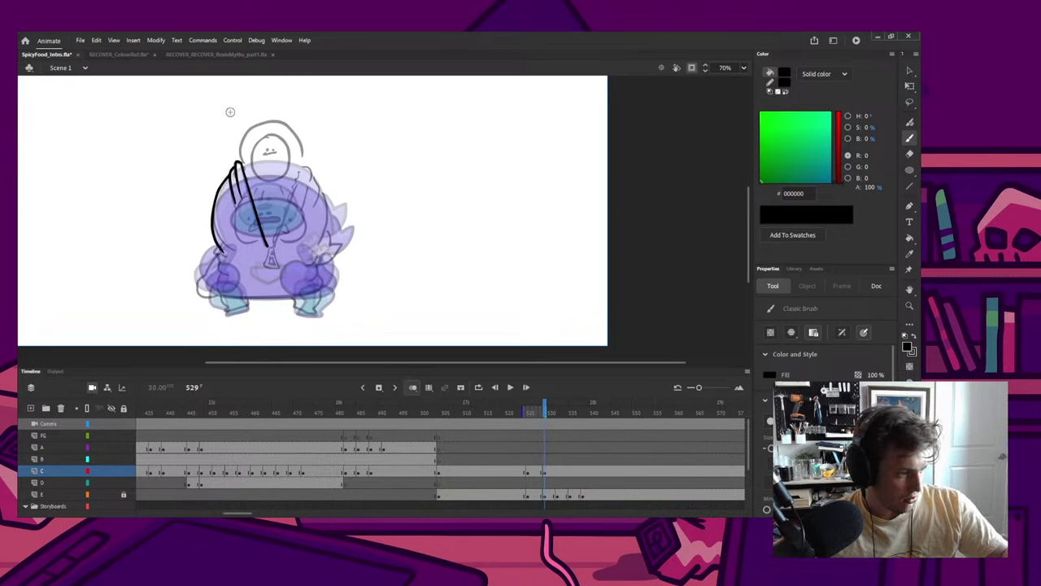
pyautogui.hotkey('ctrl', 'z')
pyautogui.moveTo(230, 176)
pyautogui.mouseDown()
pyautogui.moveTo(213, 228)
pyautogui.moveTo(231, 261)
pyautogui.mouseUp()
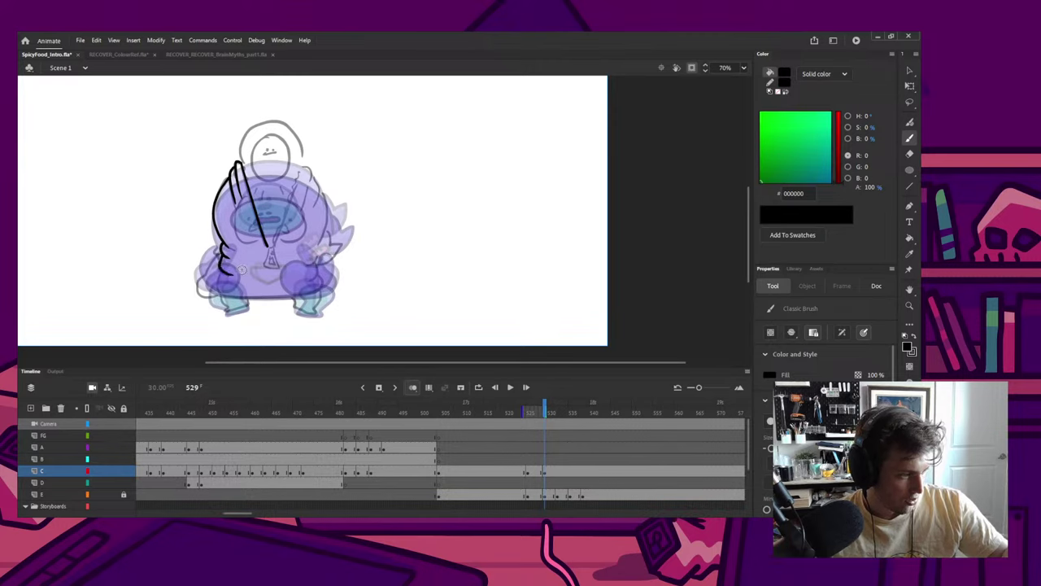
pyautogui.moveTo(222, 258)
pyautogui.mouseDown()
pyautogui.moveTo(241, 278)
pyautogui.moveTo(204, 278)
pyautogui.moveTo(195, 298)
pyautogui.moveTo(216, 303)
pyautogui.mouseUp()
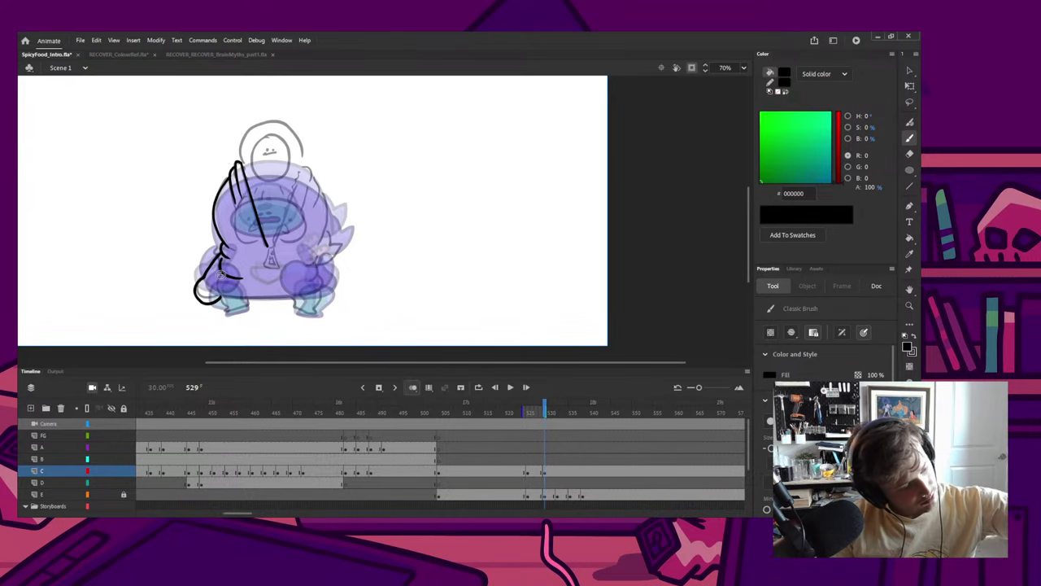
# Step: Ink the hoodie's bottom hem and the triangular zipper pull in the middle of the chest
pyautogui.moveTo(216, 285)
pyautogui.mouseDown()
pyautogui.moveTo(241, 299)
pyautogui.moveTo(291, 299)
pyautogui.moveTo(319, 297)
pyautogui.moveTo(323, 275)
pyautogui.mouseUp()
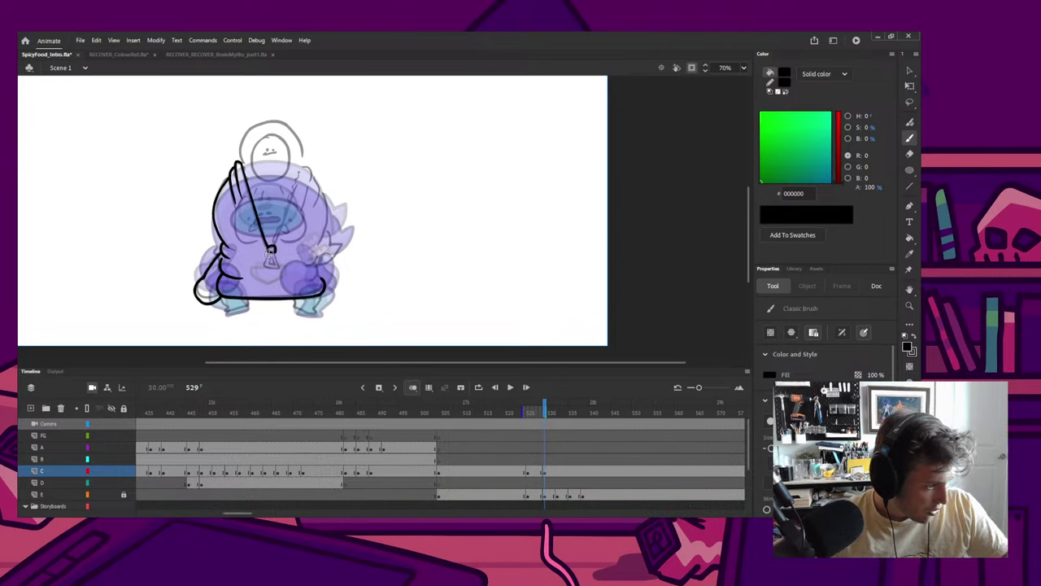
pyautogui.moveTo(269, 252)
pyautogui.mouseDown()
pyautogui.moveTo(262, 269)
pyautogui.moveTo(278, 272)
pyautogui.moveTo(273, 251)
pyautogui.moveTo(270, 264)
pyautogui.mouseUp()
pyautogui.hotkey('ctrl', 'z')
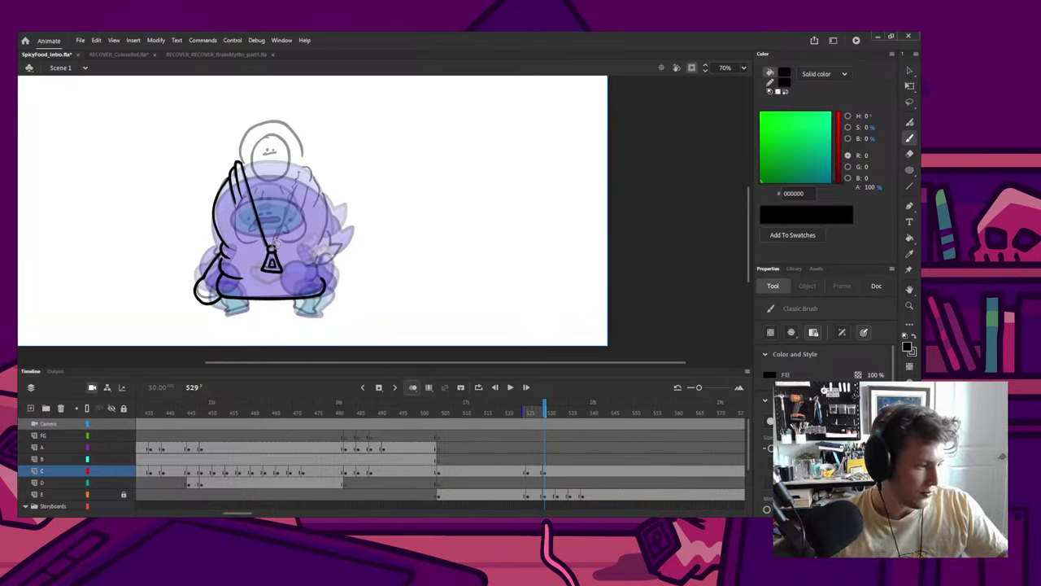
# Step: Ink the right-hand edge of the open hoodie, from the zipper pull up to the raised collar
pyautogui.moveTo(280, 235); pyautogui.dragTo(301, 169)
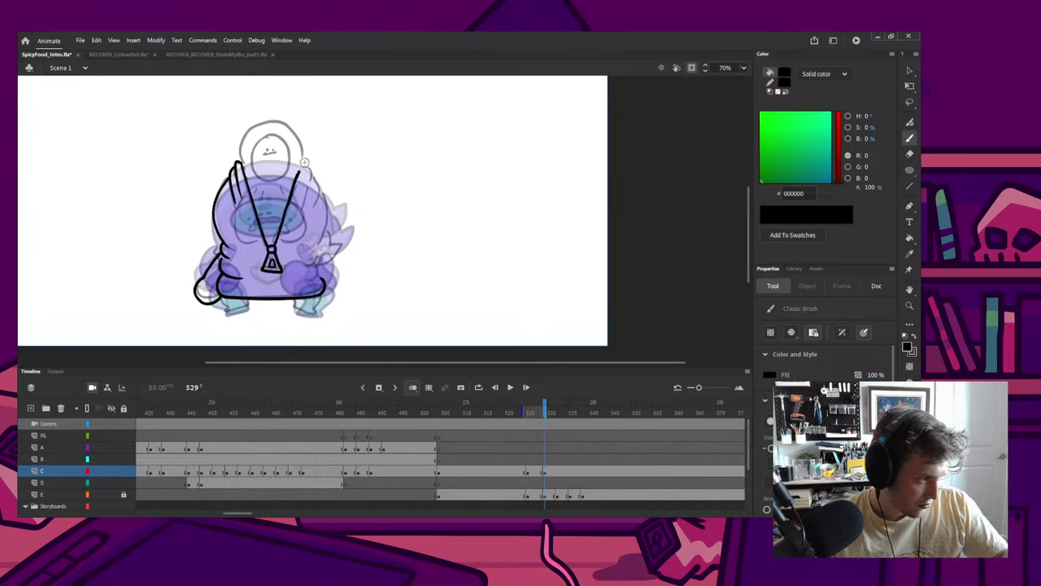
pyautogui.hotkey('ctrl', 'z')
pyautogui.moveTo(273, 246)
pyautogui.mouseDown()
pyautogui.moveTo(301, 169)
pyautogui.moveTo(239, 152)
pyautogui.moveTo(236, 140)
pyautogui.moveTo(258, 121)
pyautogui.mouseUp()
pyautogui.hotkey('ctrl', 'z')
pyautogui.hotkey('ctrl', 'z')
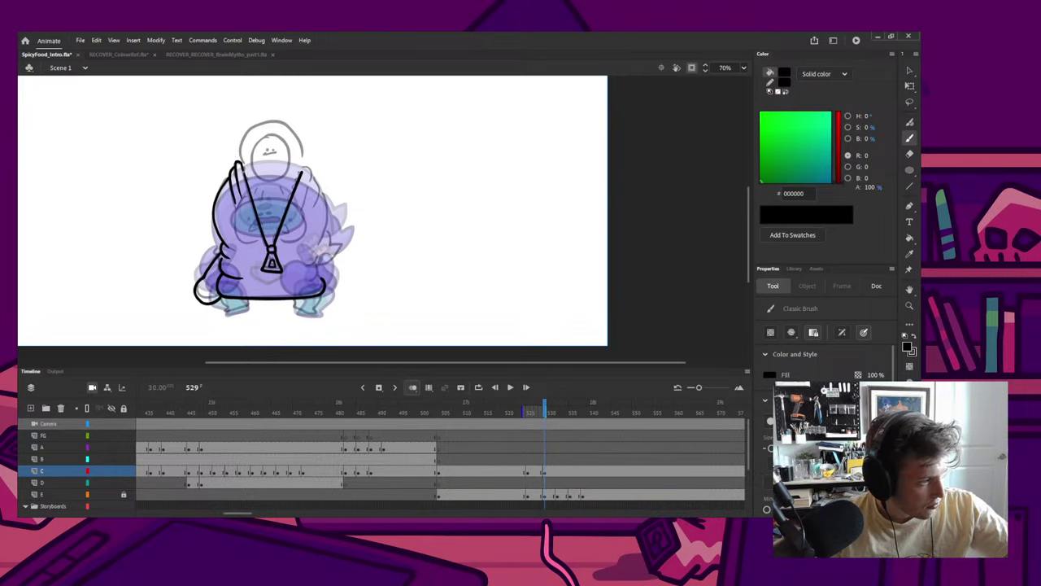
# Step: Ink the rounded head outline above the hoodie, and the right-hand collar edge with its folds
pyautogui.moveTo(242, 167); pyautogui.dragTo(249, 126)
pyautogui.hotkey('ctrl', 'z')
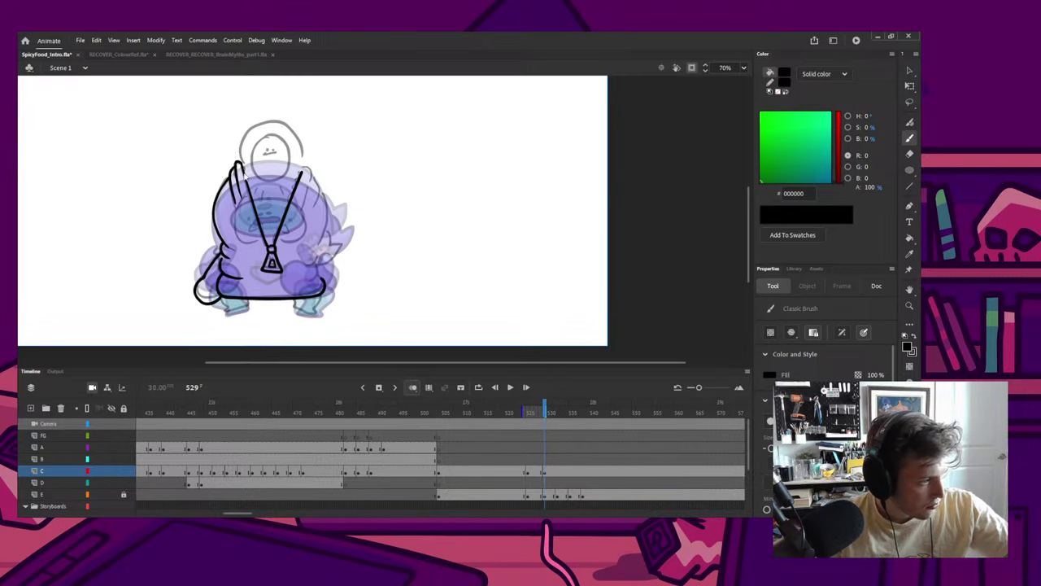
pyautogui.moveTo(244, 174)
pyautogui.mouseDown()
pyautogui.moveTo(249, 138)
pyautogui.moveTo(241, 154)
pyautogui.moveTo(261, 125)
pyautogui.moveTo(241, 161)
pyautogui.moveTo(252, 122)
pyautogui.moveTo(277, 119)
pyautogui.moveTo(300, 134)
pyautogui.moveTo(305, 163)
pyautogui.mouseUp()
pyautogui.hotkey('ctrl', 'z')
pyautogui.hotkey('ctrl', 'z')
pyautogui.hotkey('ctrl', 'z')
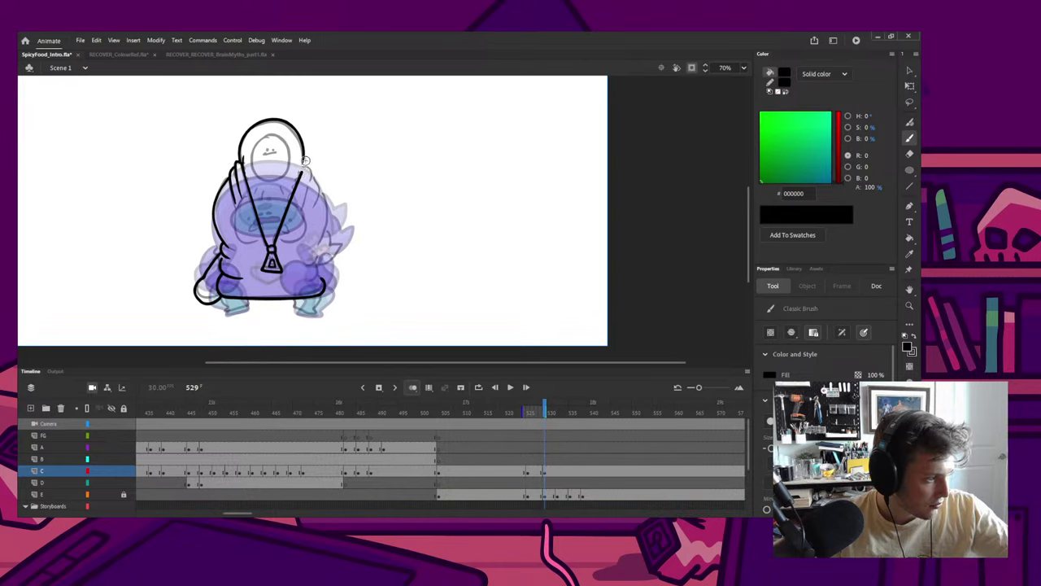
pyautogui.moveTo(306, 161); pyautogui.dragTo(306, 212)
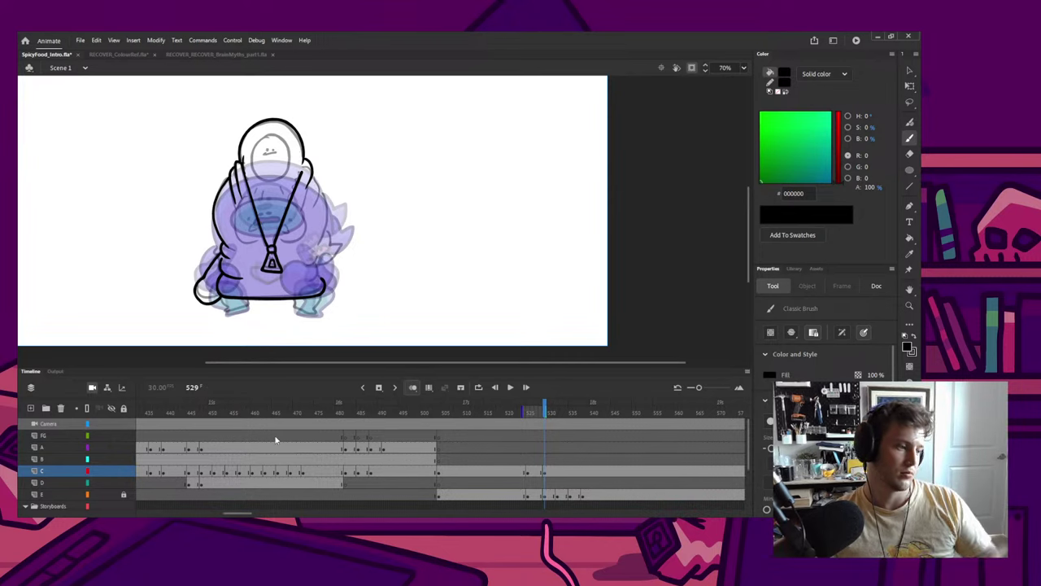
pyautogui.hotkey('ctrl', 'z')
pyautogui.hotkey('ctrl', 'z')
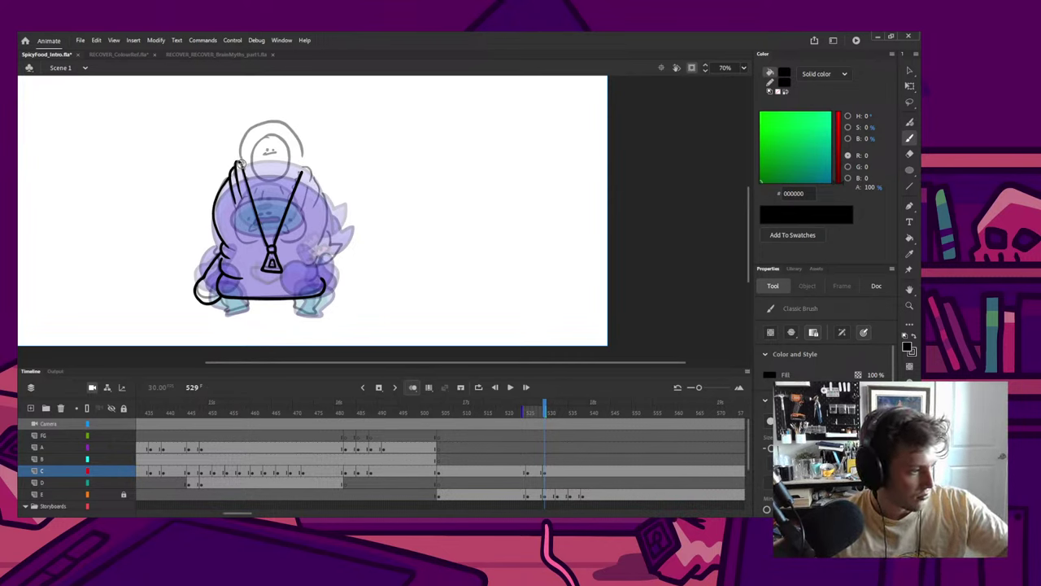
pyautogui.moveTo(239, 161)
pyautogui.mouseDown()
pyautogui.moveTo(239, 146)
pyautogui.moveTo(269, 119)
pyautogui.moveTo(291, 127)
pyautogui.moveTo(302, 151)
pyautogui.moveTo(298, 207)
pyautogui.mouseUp()
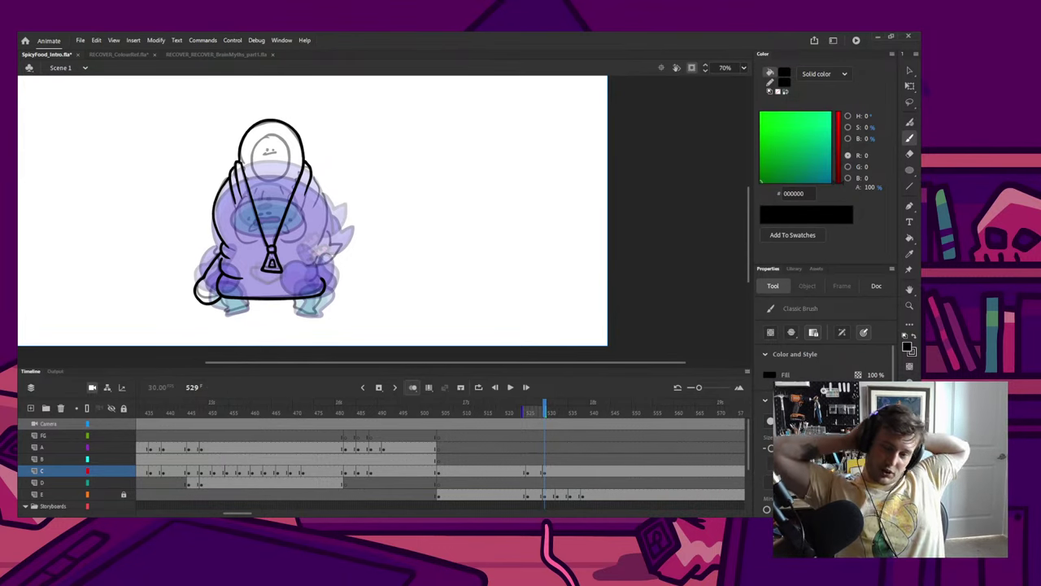
# Step: Play back the animation from near the start, and examine the egg scene frames from 458 to 491
pyautogui.click(193, 406)
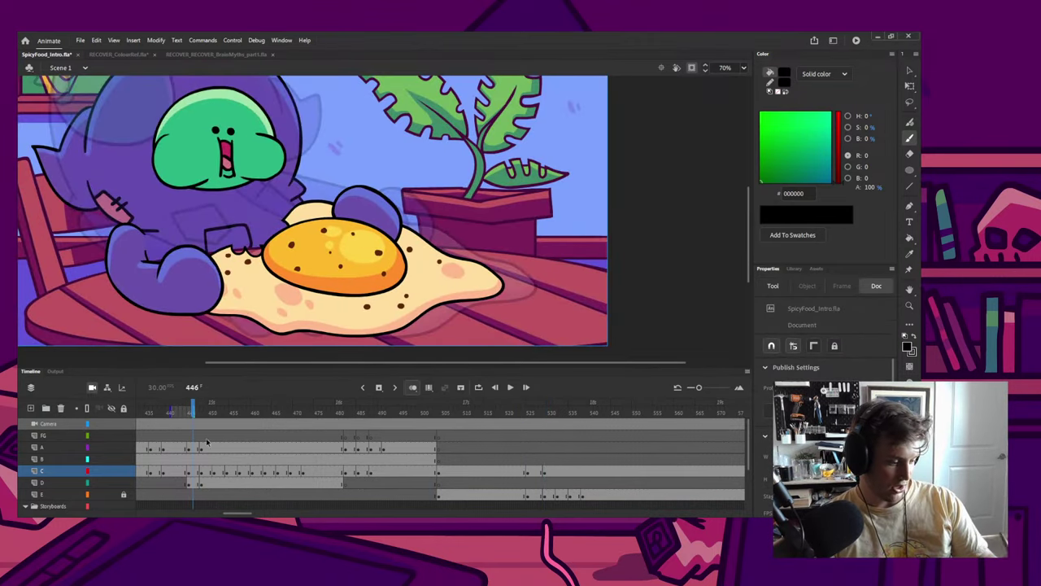
pyautogui.click(201, 473)
pyautogui.scroll(-3, 418, 190)
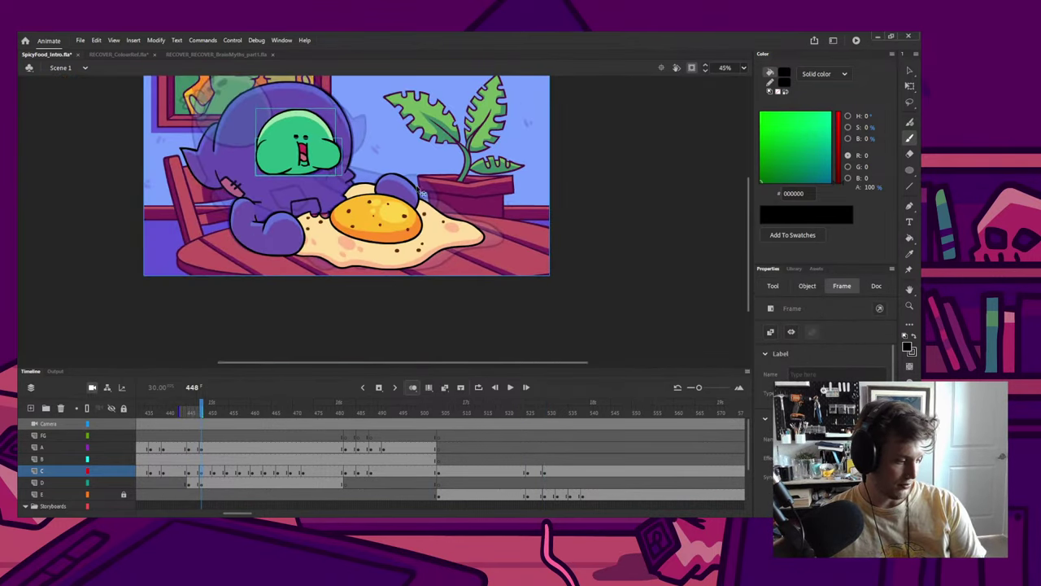
pyautogui.moveTo(243, 405); pyautogui.dragTo(138, 404)
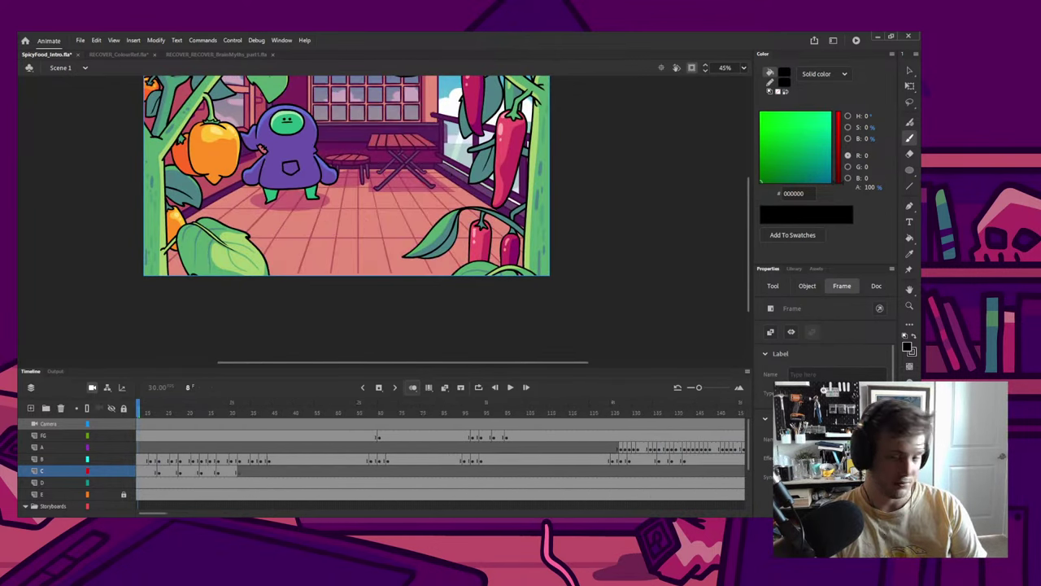
pyautogui.press('Return')
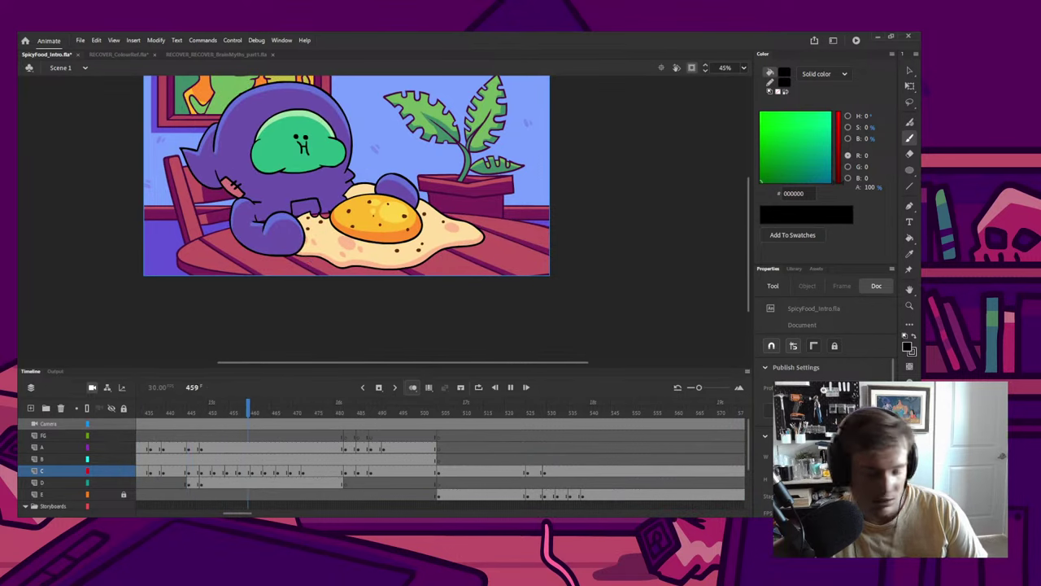
pyautogui.click(244, 412)
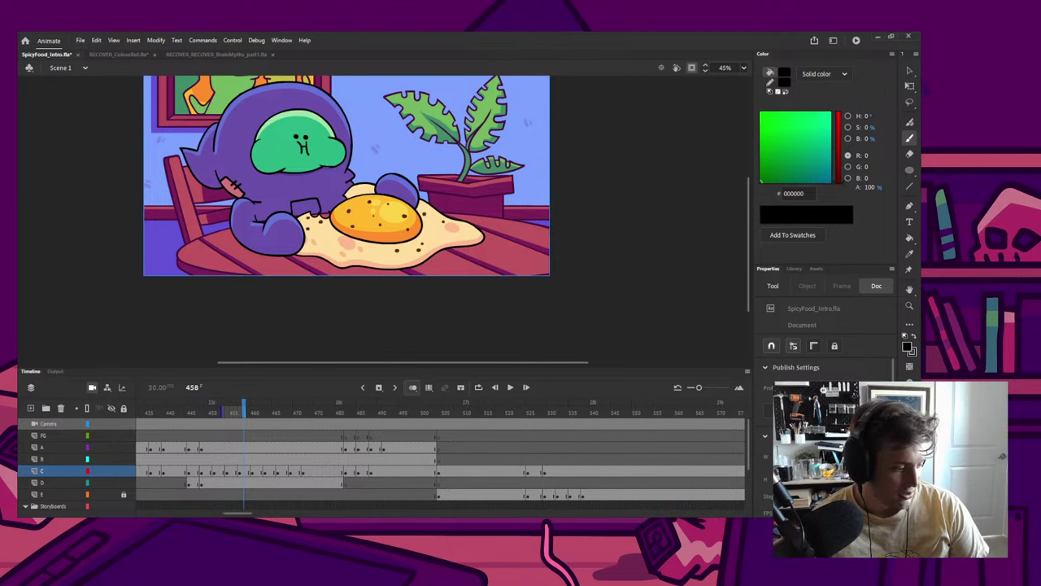
pyautogui.moveTo(246, 412); pyautogui.dragTo(239, 413)
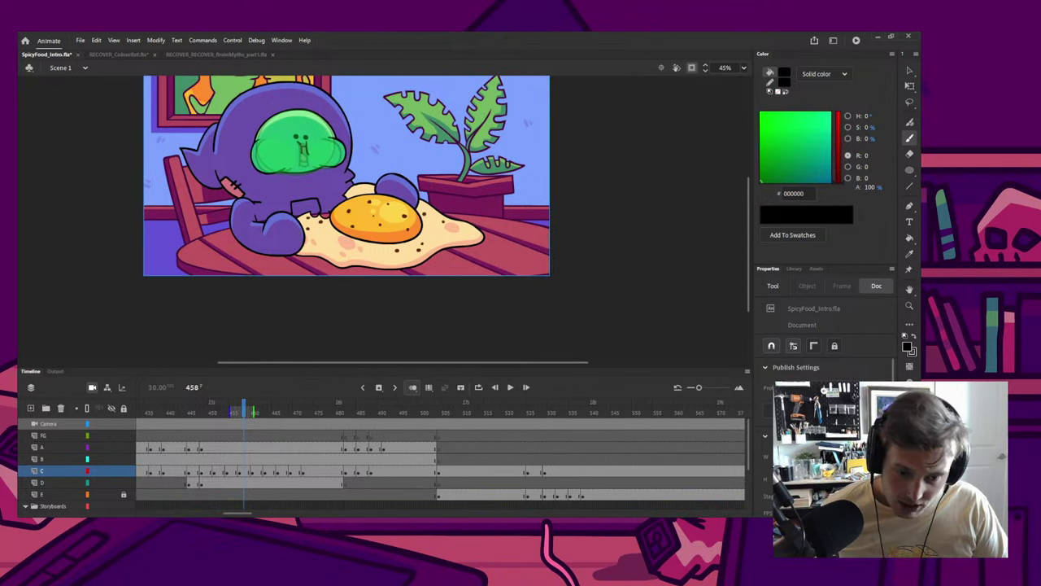
pyautogui.moveTo(248, 406); pyautogui.dragTo(440, 406)
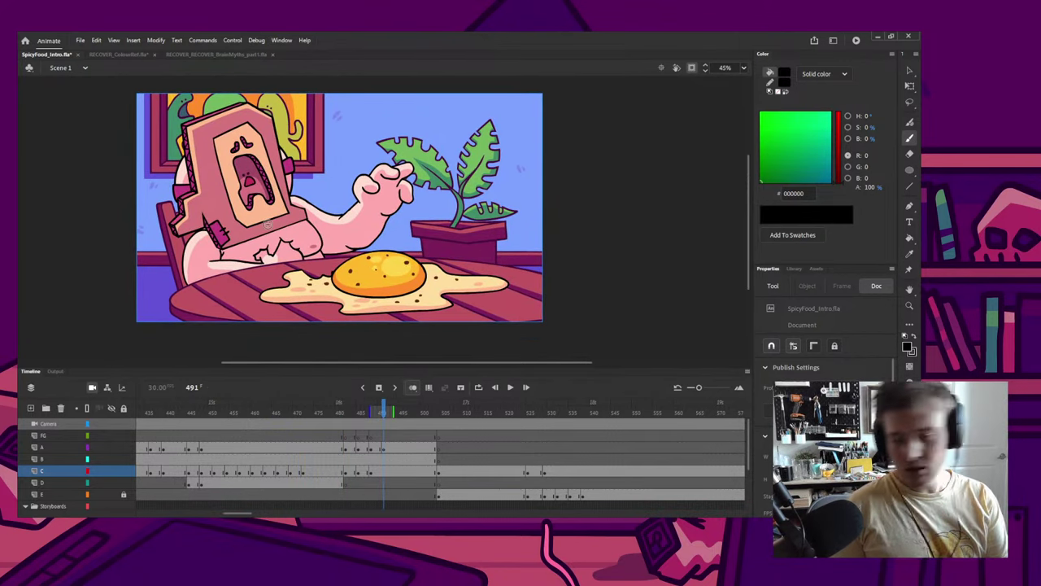
pyautogui.scroll(2, 269, 203)
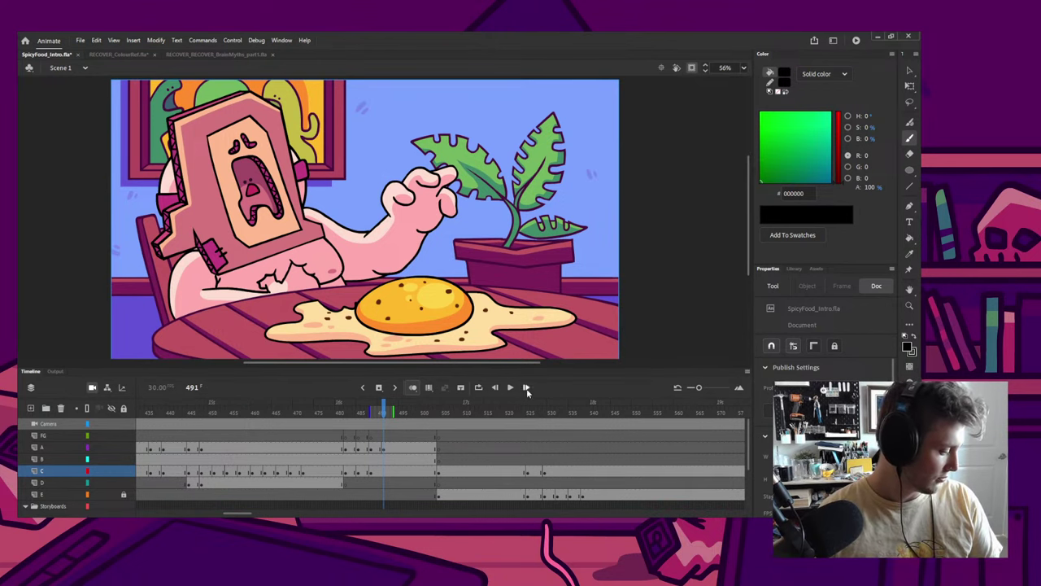
# Step: At frame 529, ink the hoodie's right-hand outline down to the hem, with the pointed, jagged detail near the waist
pyautogui.moveTo(419, 409)
pyautogui.mouseDown()
pyautogui.moveTo(745, 409)
pyautogui.moveTo(143, 409)
pyautogui.moveTo(684, 409)
pyautogui.moveTo(535, 460)
pyautogui.moveTo(625, 456)
pyautogui.moveTo(361, 456)
pyautogui.moveTo(396, 456)
pyautogui.mouseUp()
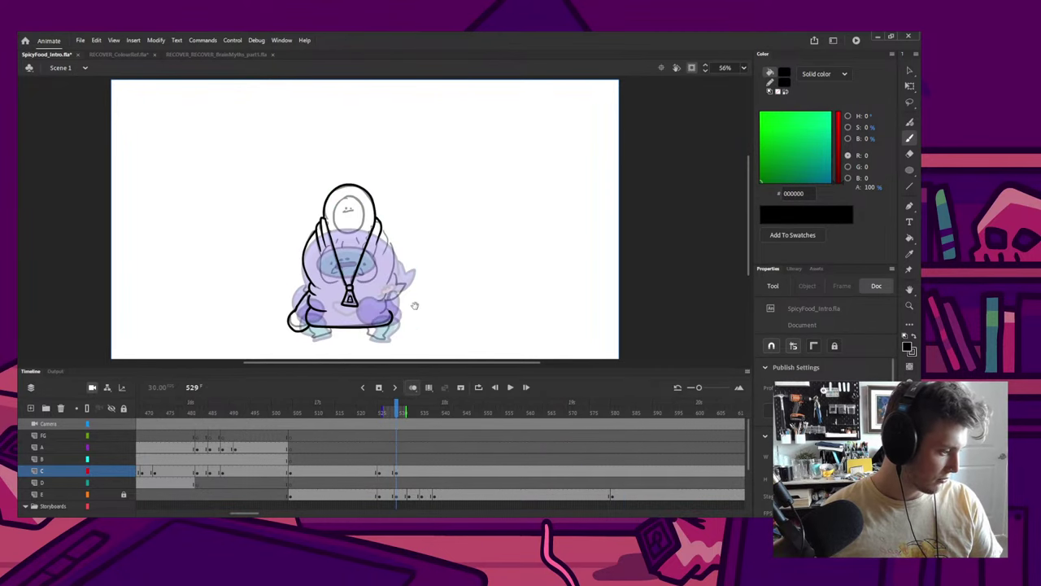
pyautogui.hotkey('ctrl', '=')
pyautogui.moveTo(415, 306); pyautogui.dragTo(380, 265)
pyautogui.press('n')
pyautogui.press('b')
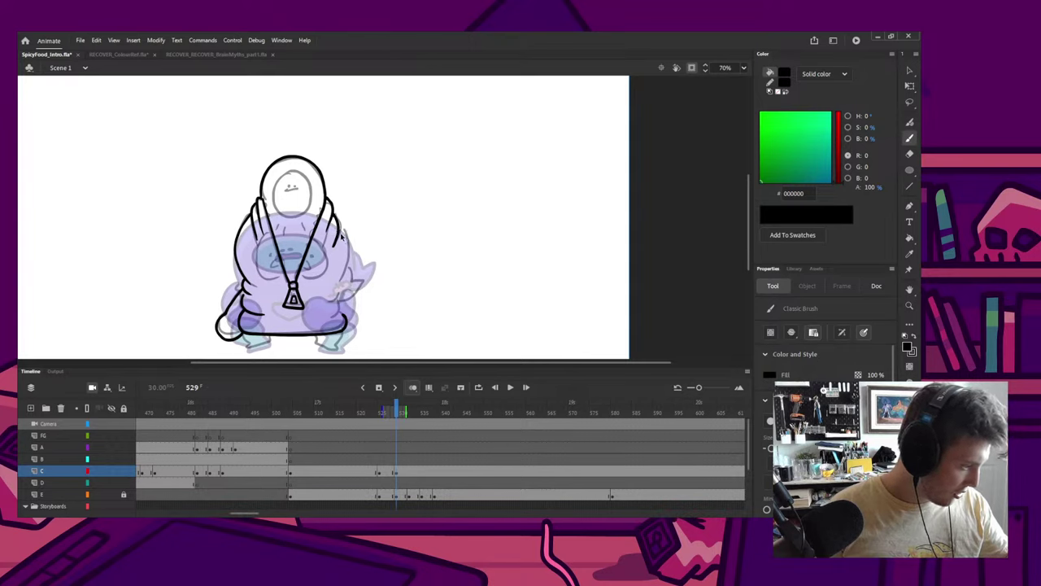
pyautogui.hotkey('ctrl', 'z')
pyautogui.moveTo(334, 213)
pyautogui.mouseDown()
pyautogui.moveTo(340, 239)
pyautogui.moveTo(346, 226)
pyautogui.moveTo(343, 274)
pyautogui.moveTo(361, 291)
pyautogui.moveTo(339, 289)
pyautogui.moveTo(326, 307)
pyautogui.moveTo(331, 295)
pyautogui.moveTo(340, 291)
pyautogui.moveTo(341, 306)
pyautogui.moveTo(339, 297)
pyautogui.moveTo(338, 325)
pyautogui.mouseUp()
pyautogui.hotkey('ctrl', 'z')
pyautogui.hotkey('ctrl', 'z')
pyautogui.hotkey('ctrl', 'z')
pyautogui.hotkey('ctrl', 'z')
pyautogui.hotkey('ctrl', 'z')
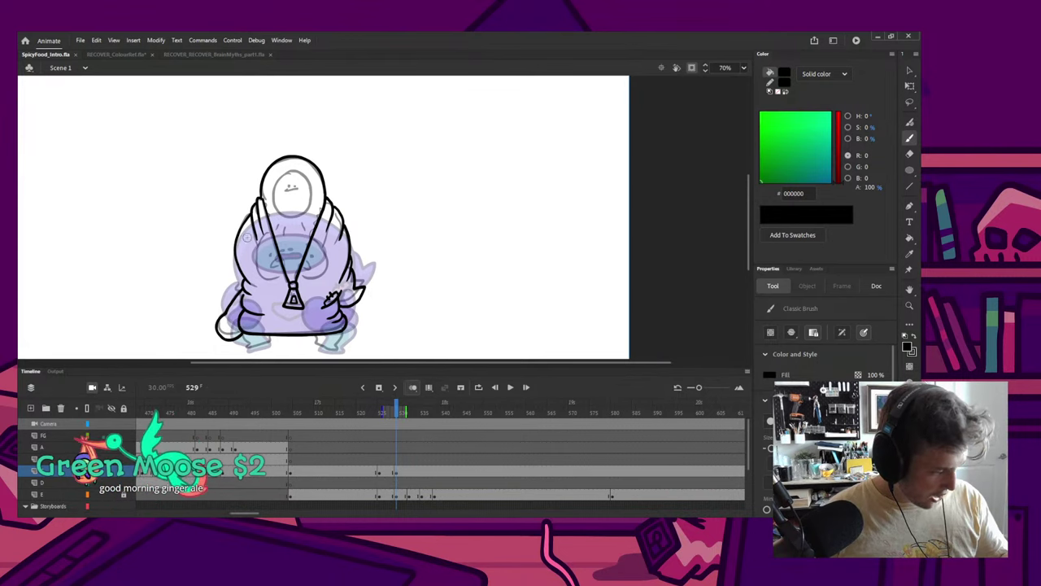
# Step: Set the brush fill colour to red FF0000
pyautogui.scroll(-2, 285, 227)
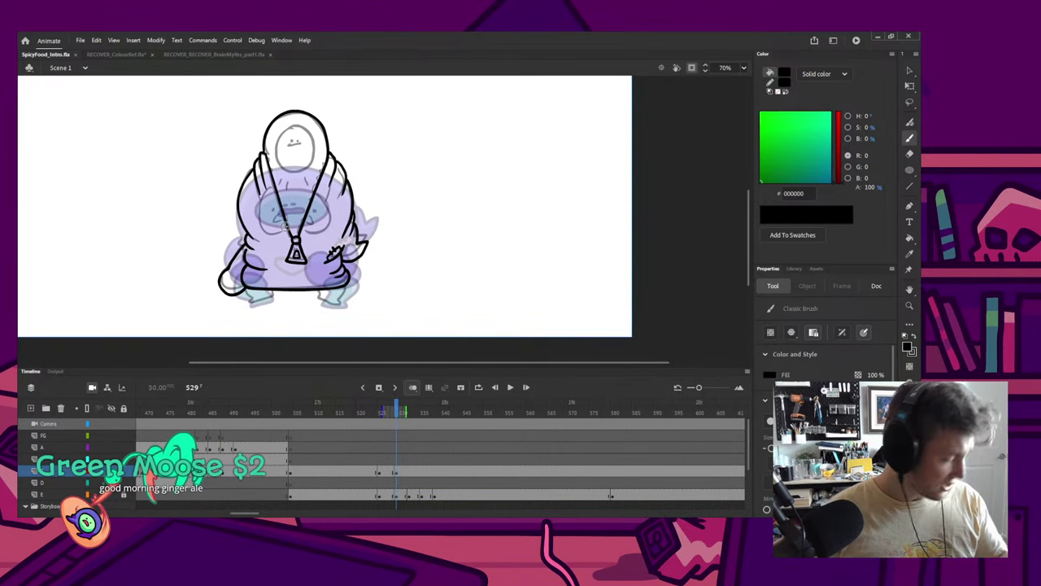
pyautogui.moveTo(838, 133); pyautogui.dragTo(842, 82)
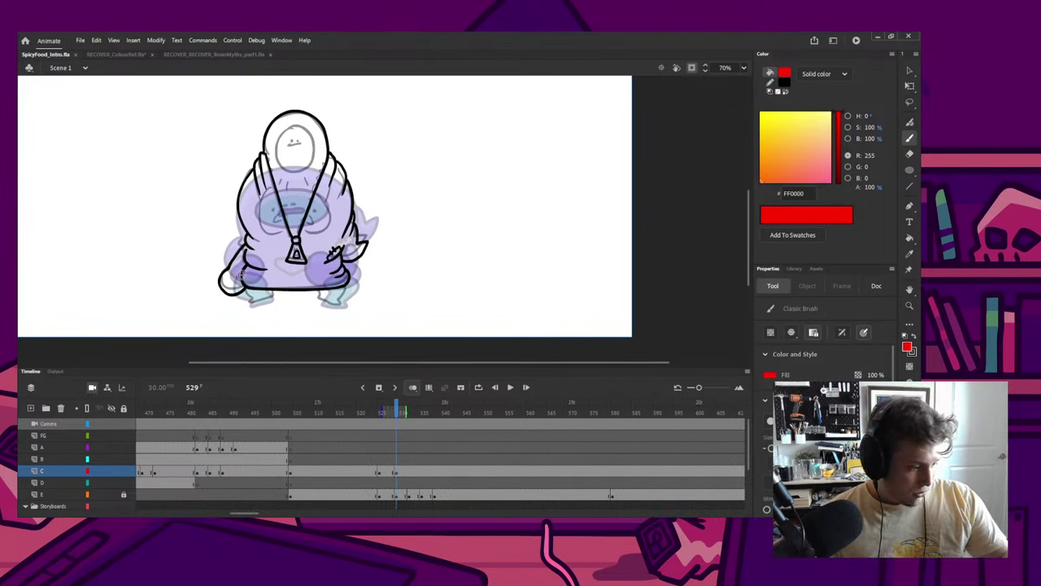
# Step: Draw the character's two feet below the hoodie's hem in red, and recolour them to the outline's black
pyautogui.moveTo(244, 286)
pyautogui.mouseDown()
pyautogui.moveTo(255, 306)
pyautogui.moveTo(272, 298)
pyautogui.mouseUp()
pyautogui.hotkey('ctrl', 'z')
pyautogui.hotkey('ctrl', 'z')
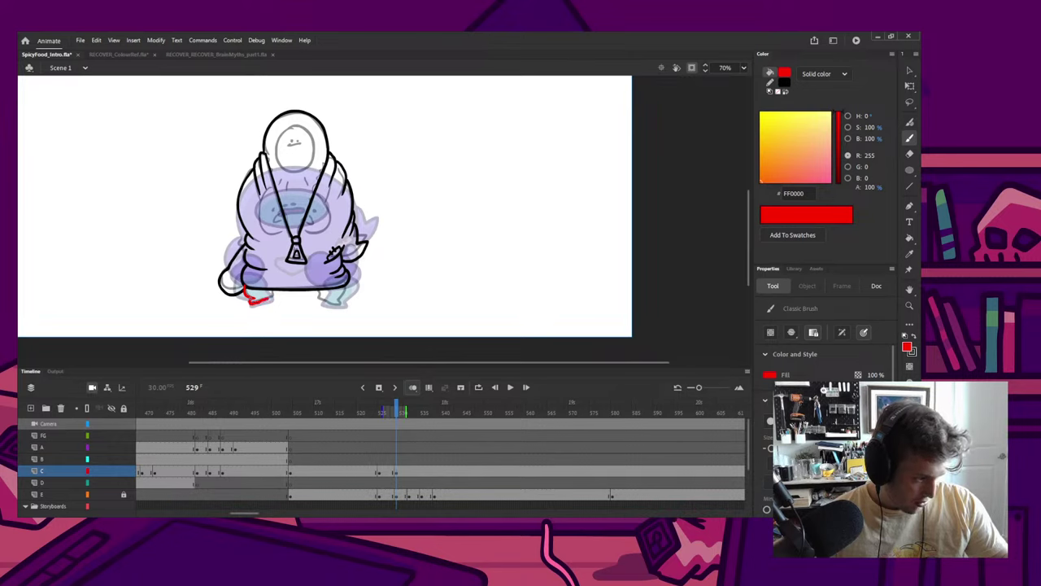
pyautogui.moveTo(275, 296); pyautogui.dragTo(272, 288)
pyautogui.press('i')
pyautogui.click(283, 288)
pyautogui.click(273, 295)
pyautogui.press('b')
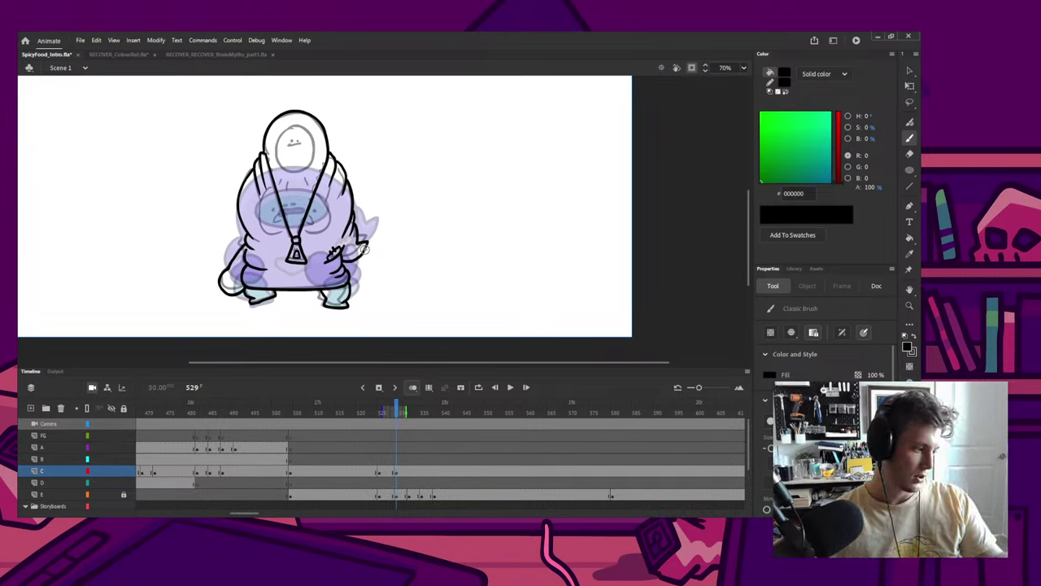
# Step: Draw the right-hand rounded sleeve beside the hem in red FF0000, recolour it black 000000, and save the file
pyautogui.moveTo(838, 128); pyautogui.dragTo(838, 86)
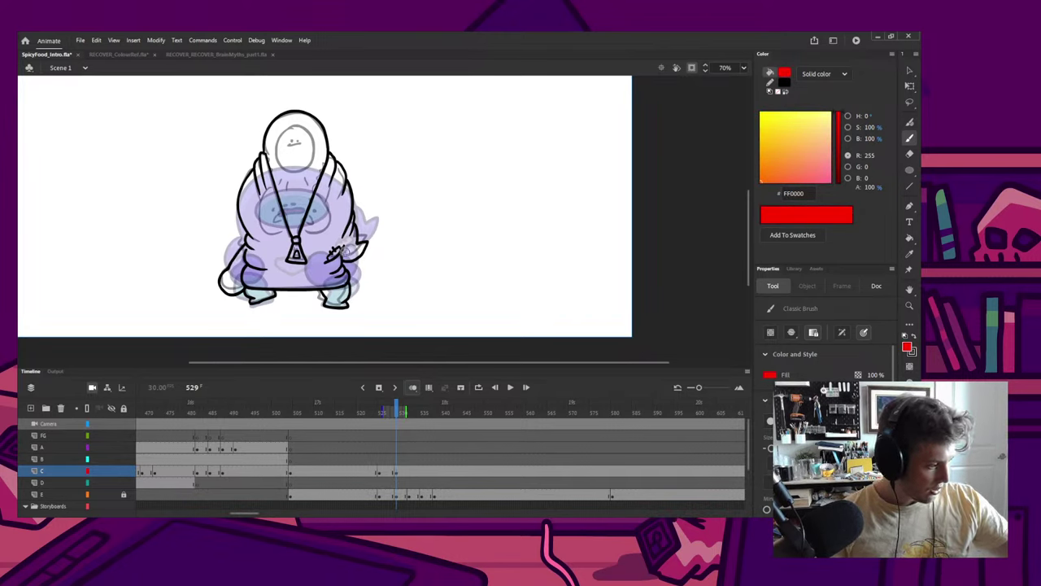
pyautogui.moveTo(342, 248); pyautogui.dragTo(345, 252)
pyautogui.hotkey('ctrl', 'z')
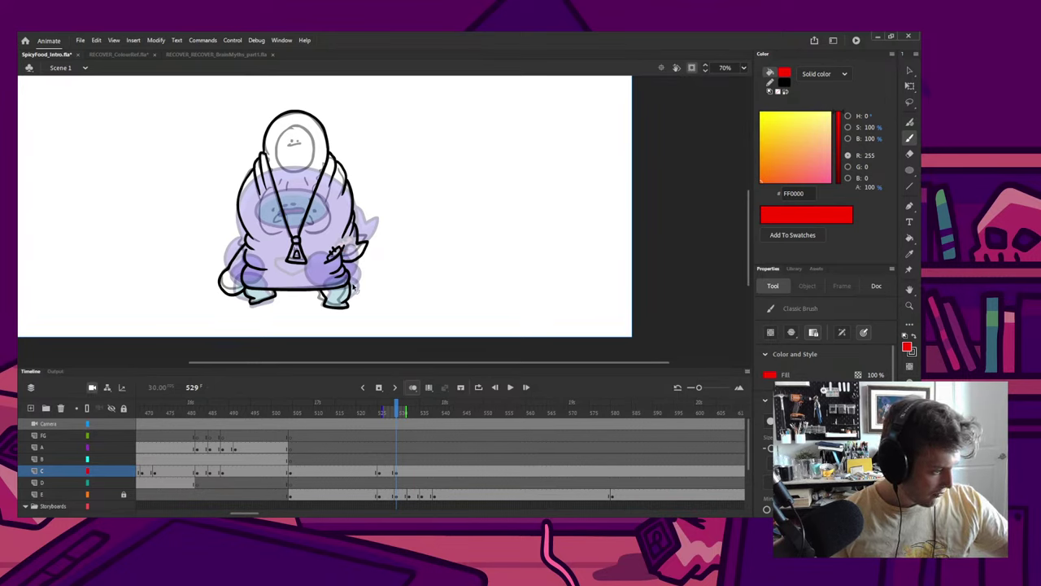
pyautogui.hotkey('ctrl', 'z')
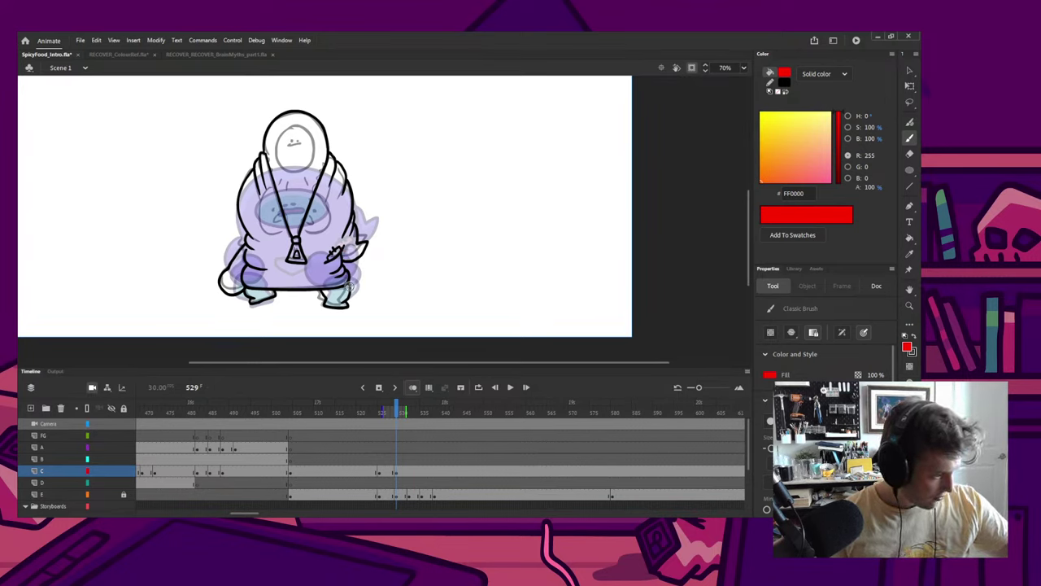
pyautogui.moveTo(352, 293); pyautogui.dragTo(363, 290)
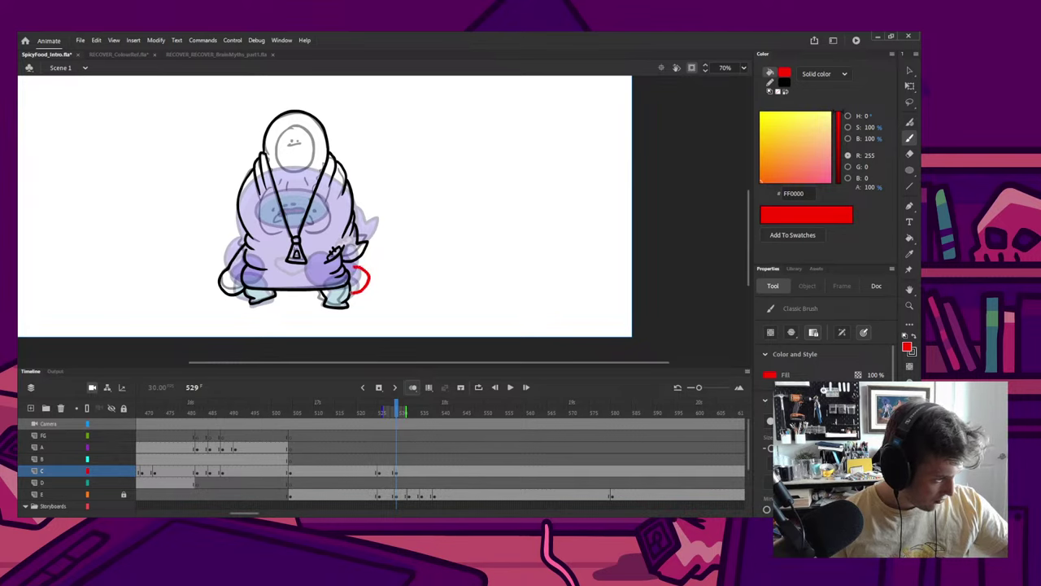
pyautogui.press('q')
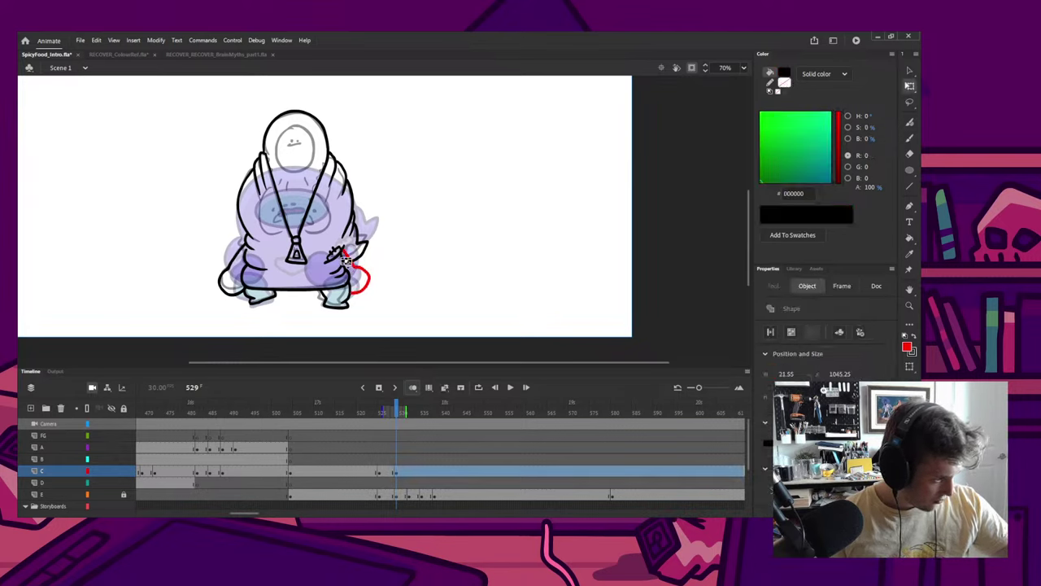
pyautogui.press('i')
pyautogui.click(358, 258)
pyautogui.click(365, 269)
pyautogui.press('b')
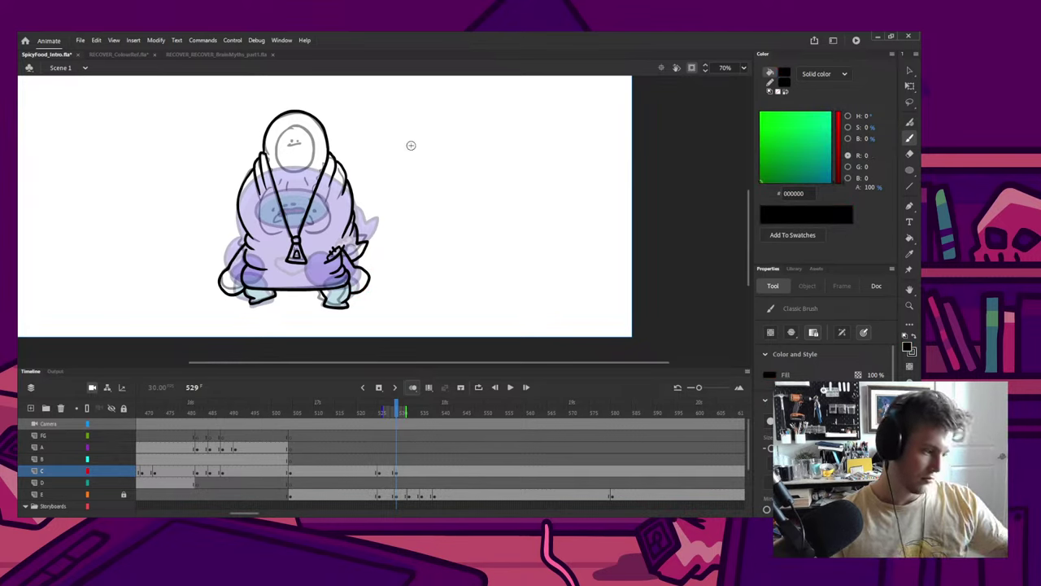
pyautogui.hotkey('ctrl', 's')
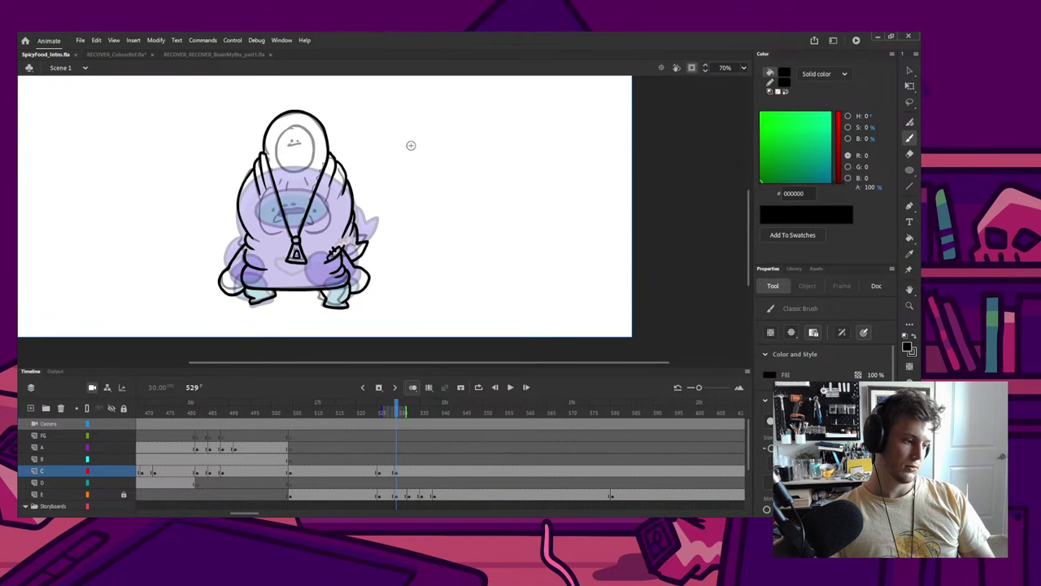
# Step: In a separate group, ink the oval face opening inside the head outline and shift it slightly upward
pyautogui.doubleClick(300, 129)
pyautogui.moveTo(302, 126)
pyautogui.mouseDown()
pyautogui.moveTo(279, 148)
pyautogui.moveTo(293, 168)
pyautogui.moveTo(315, 147)
pyautogui.moveTo(285, 127)
pyautogui.moveTo(279, 154)
pyautogui.moveTo(293, 173)
pyautogui.moveTo(317, 141)
pyautogui.mouseUp()
pyautogui.hotkey('ctrl', 'z')
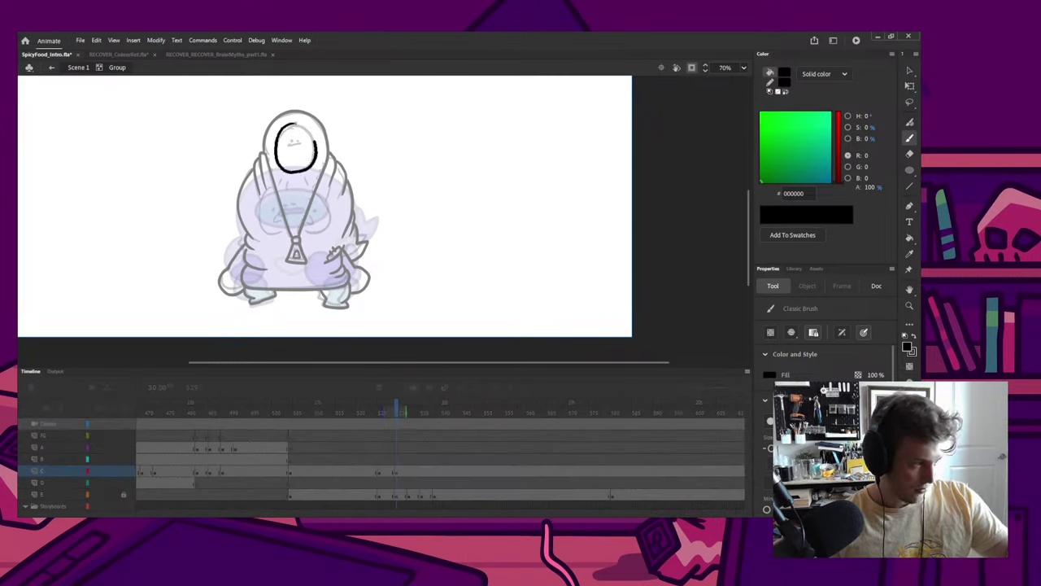
pyautogui.press('v')
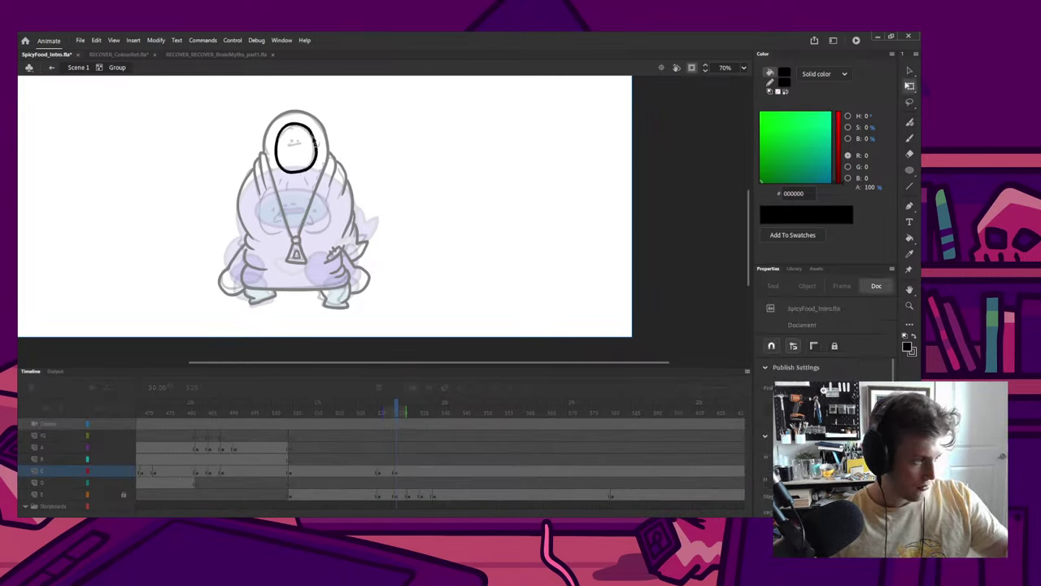
pyautogui.click(314, 173)
pyautogui.click(328, 92)
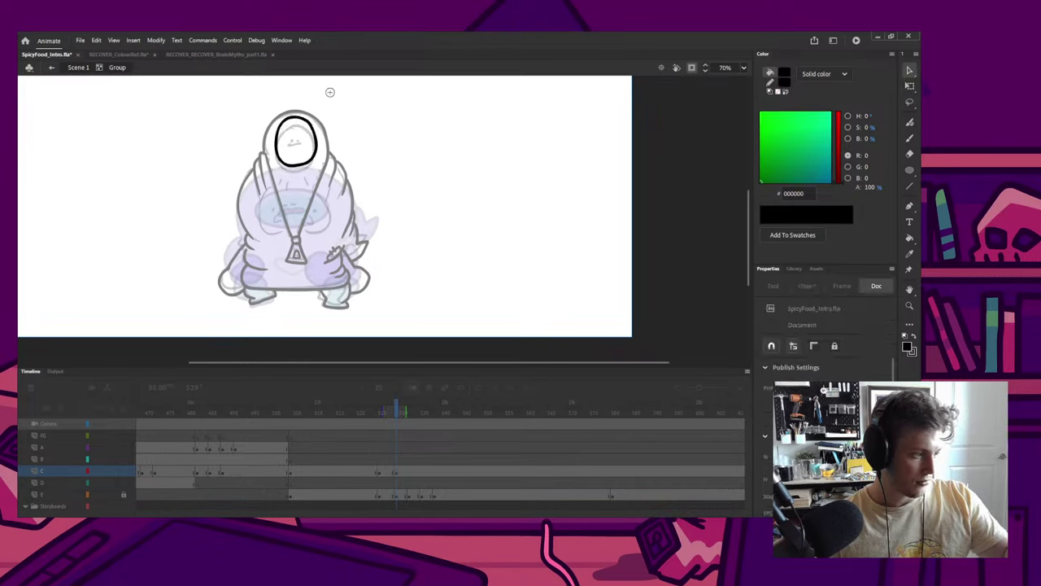
# Step: Ink the two eyes and small mouth near the top of the face oval, and leave the group
pyautogui.press('b')
pyautogui.click(291, 123)
pyautogui.click(297, 123)
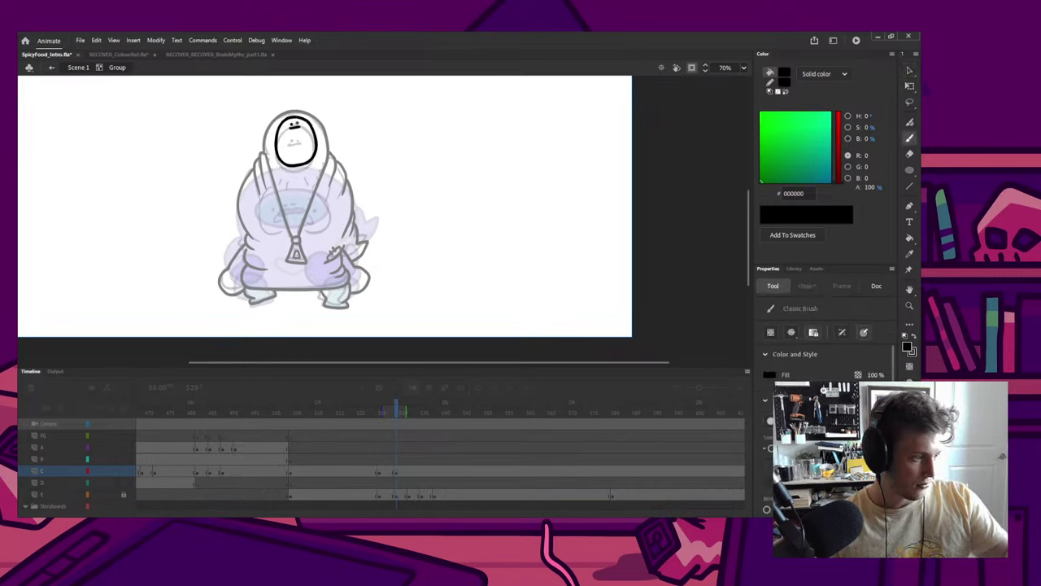
pyautogui.press('v')
pyautogui.doubleClick(345, 141)
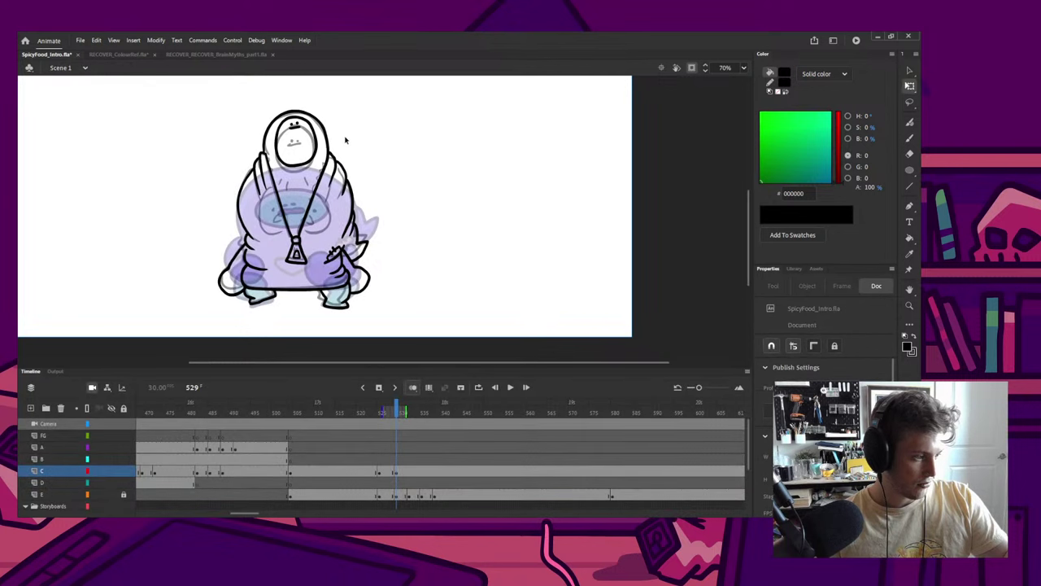
# Step: Ink the upper chest curves and the short neck lines inside the open hoodie, and save the file
pyautogui.press('b')
pyautogui.press('q')
pyautogui.click(285, 158)
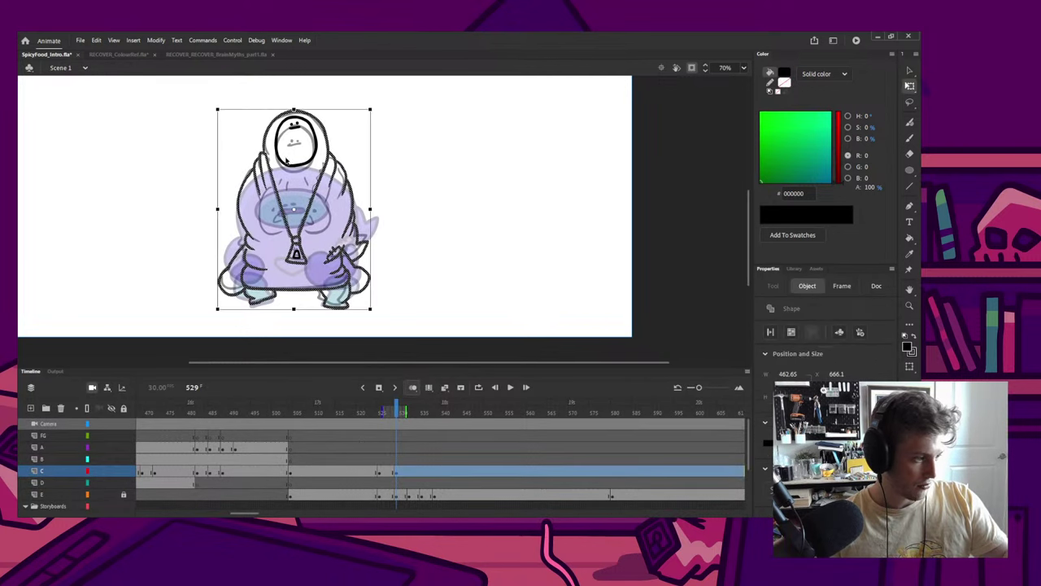
pyautogui.press('b')
pyautogui.hotkey('ctrl', 'shift', 'a')
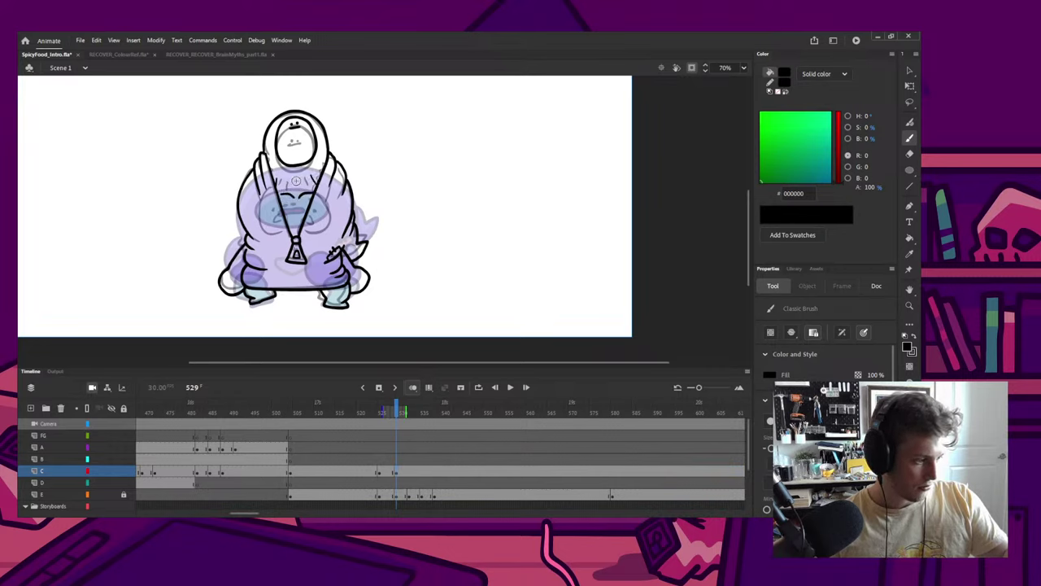
pyautogui.moveTo(294, 177)
pyautogui.mouseDown()
pyautogui.moveTo(296, 187)
pyautogui.moveTo(319, 174)
pyautogui.mouseUp()
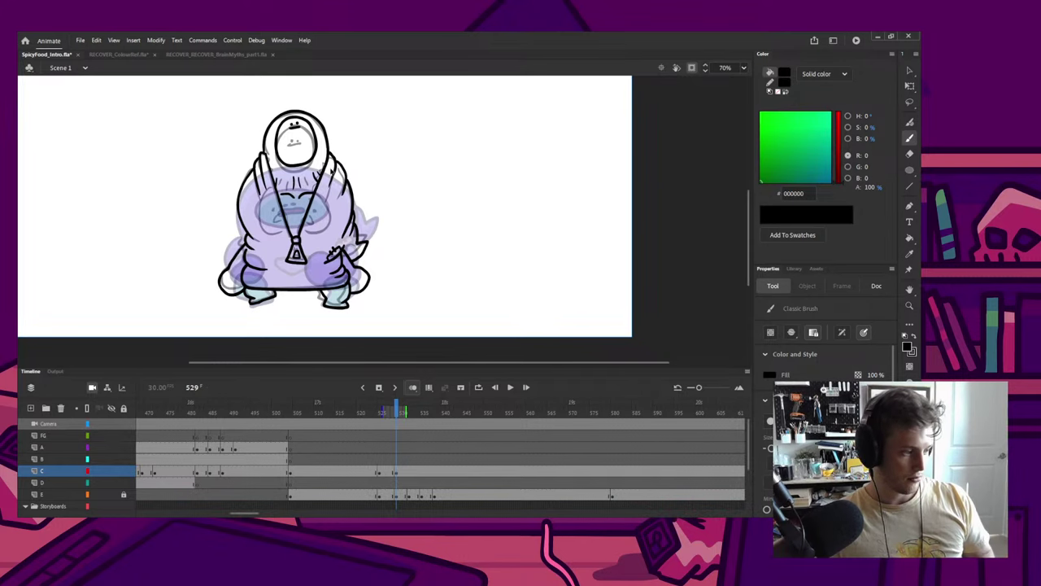
pyautogui.hotkey('ctrl', 's')
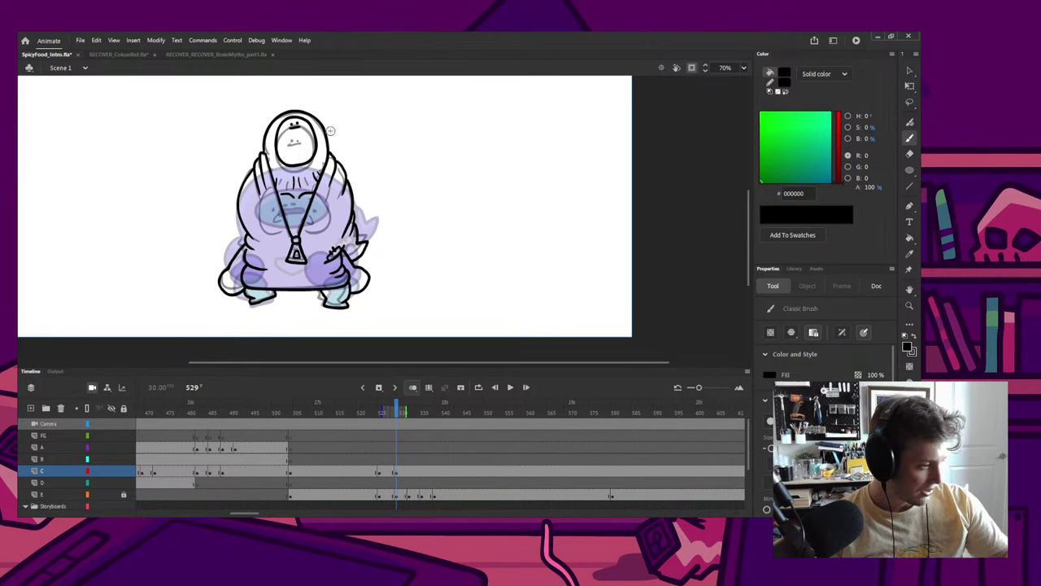
# Step: Ink the pointed front pocket just below the zip pull, above the hoodie's hem
pyautogui.moveTo(278, 256); pyautogui.dragTo(291, 277)
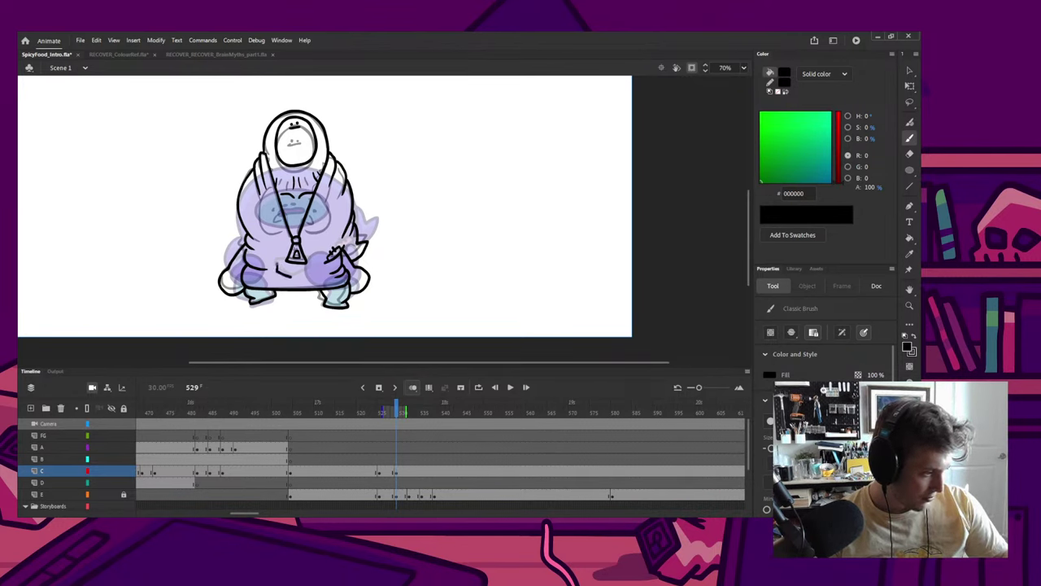
pyautogui.hotkey('ctrl', 'z')
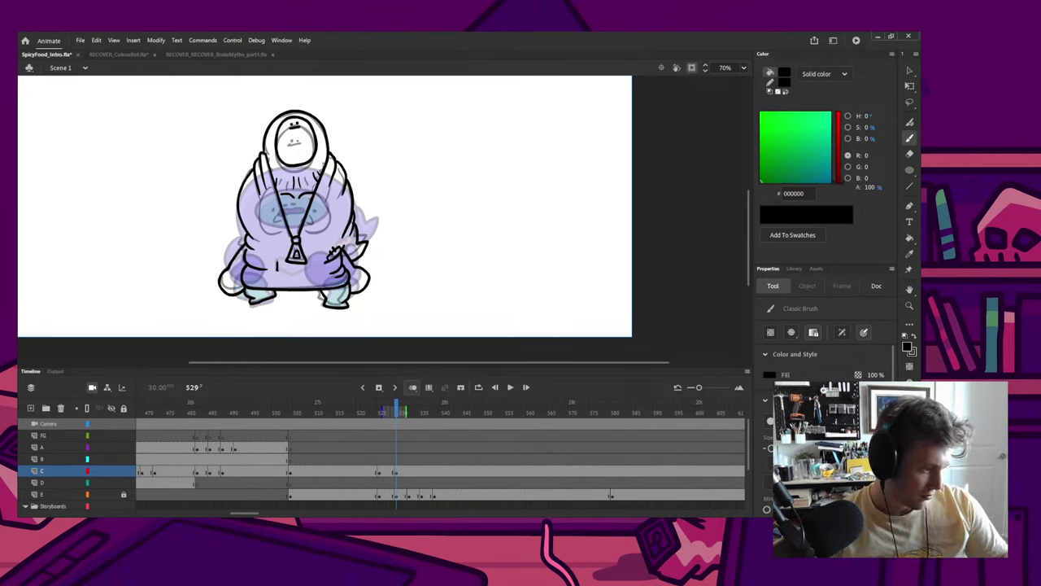
pyautogui.moveTo(276, 263)
pyautogui.mouseDown()
pyautogui.moveTo(291, 277)
pyautogui.moveTo(296, 261)
pyautogui.mouseUp()
pyautogui.hotkey('ctrl', 'z')
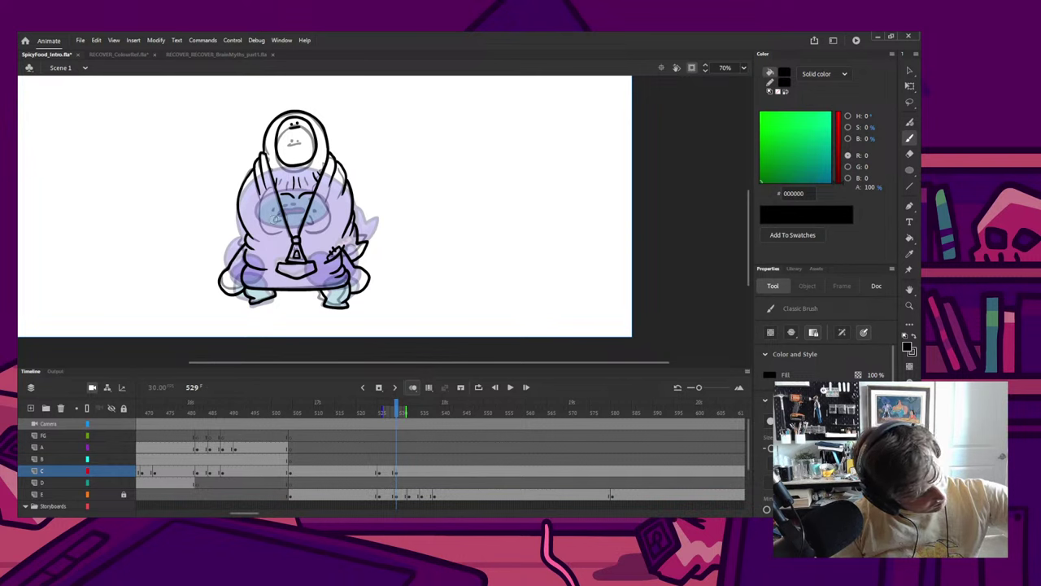
# Step: At frame 525 on layer C, draw a small zip pull in its own group on the hood above the face
pyautogui.moveTo(392, 413); pyautogui.dragTo(363, 413)
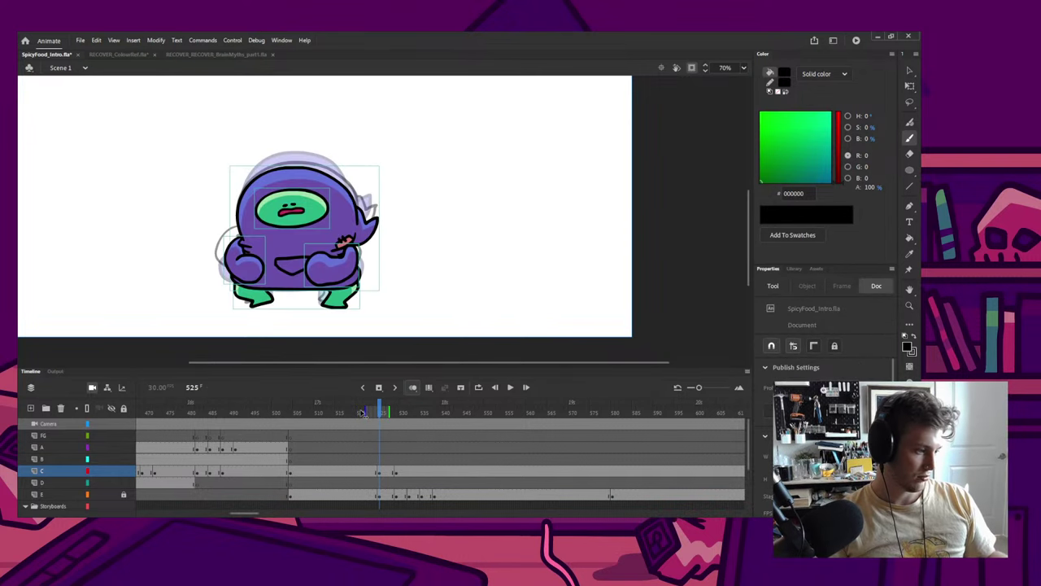
pyautogui.press('q')
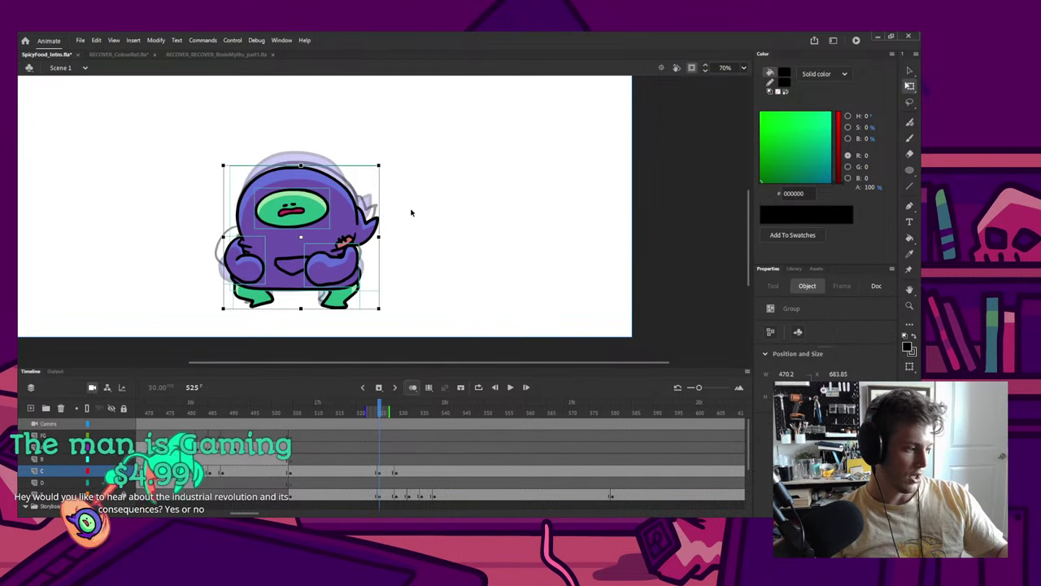
pyautogui.click(411, 211)
pyautogui.hotkey('ctrl', 'g')
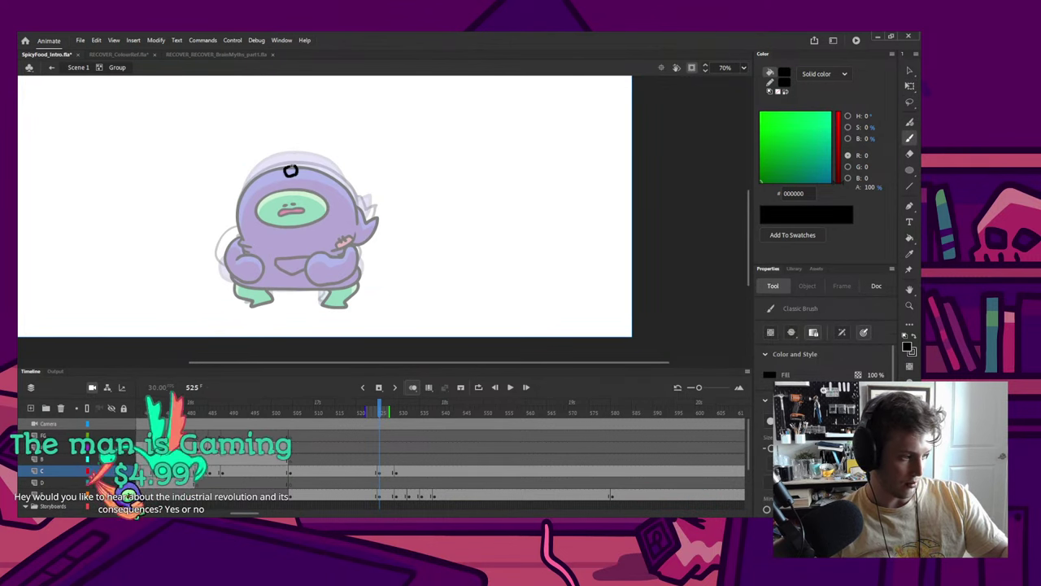
pyautogui.press('b')
pyautogui.moveTo(292, 163)
pyautogui.mouseDown()
pyautogui.moveTo(282, 184)
pyautogui.moveTo(306, 183)
pyautogui.mouseUp()
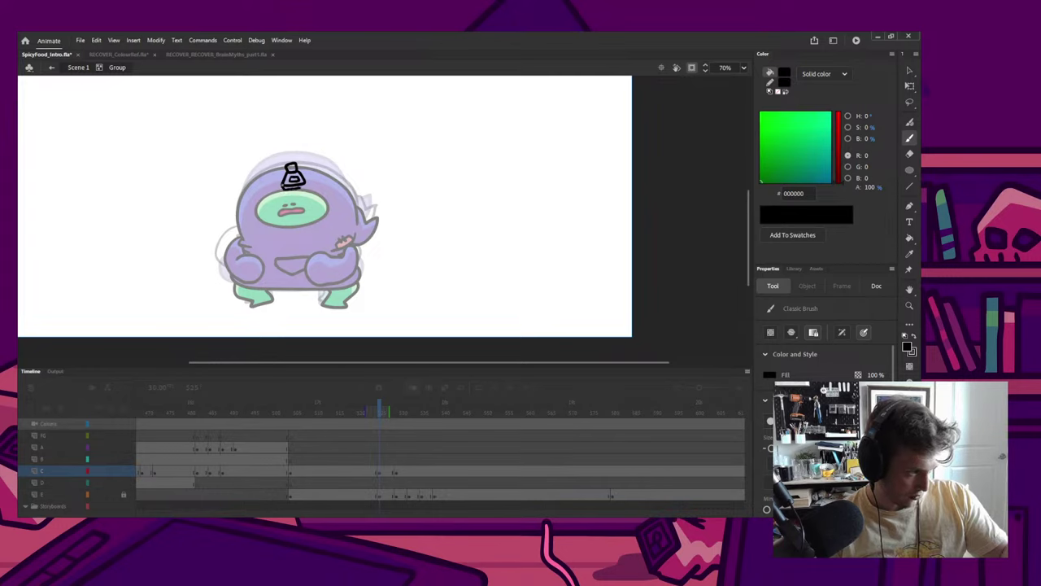
pyautogui.press('q')
pyautogui.click(303, 181)
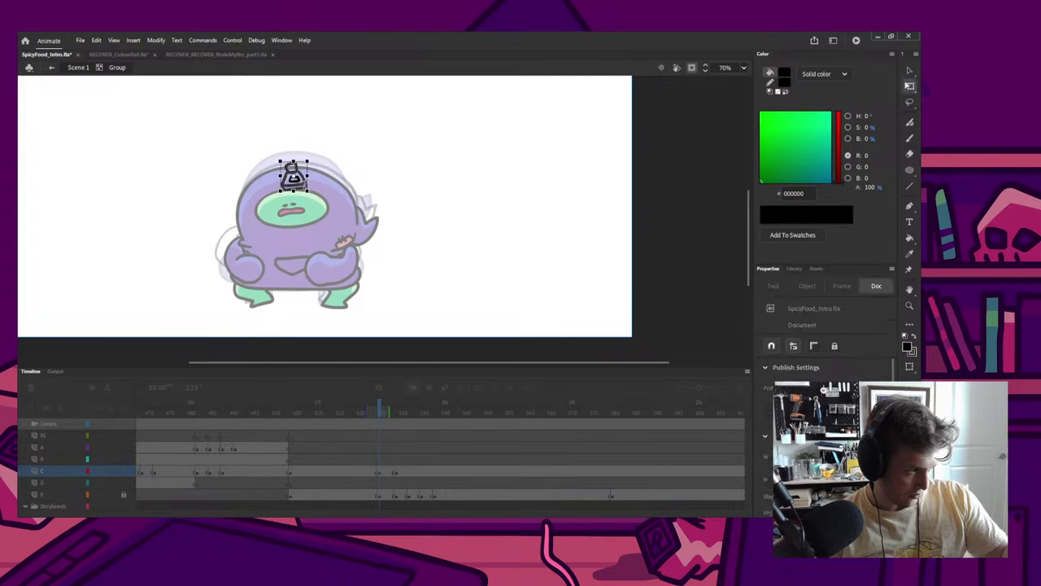
pyautogui.doubleClick(395, 271)
# Step: Play back the hoodie animation from around frame 519, and view the frames up to 533
pyautogui.click(350, 410)
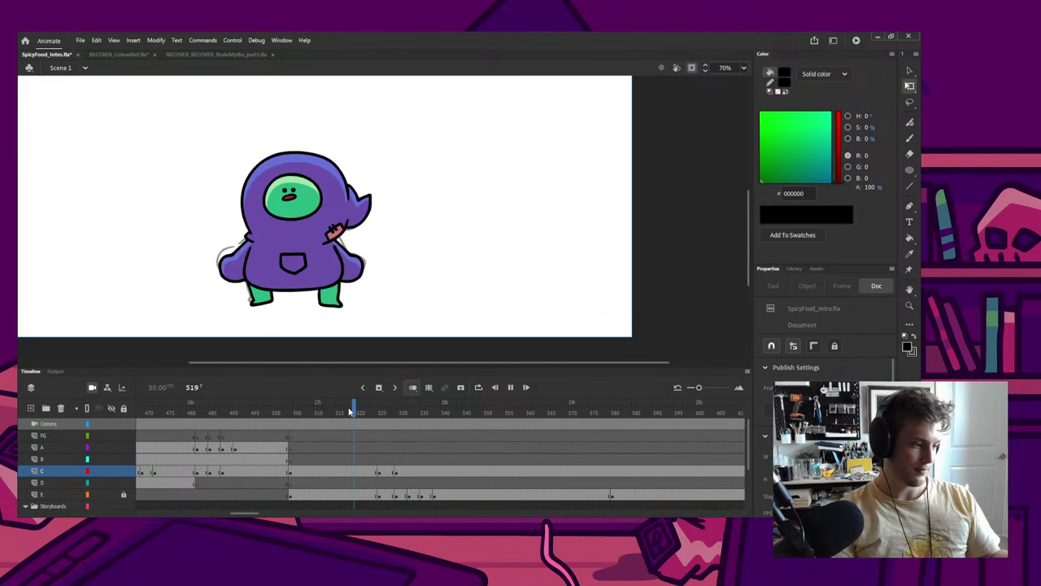
pyautogui.press('Return')
pyautogui.moveTo(350, 412); pyautogui.dragTo(414, 414)
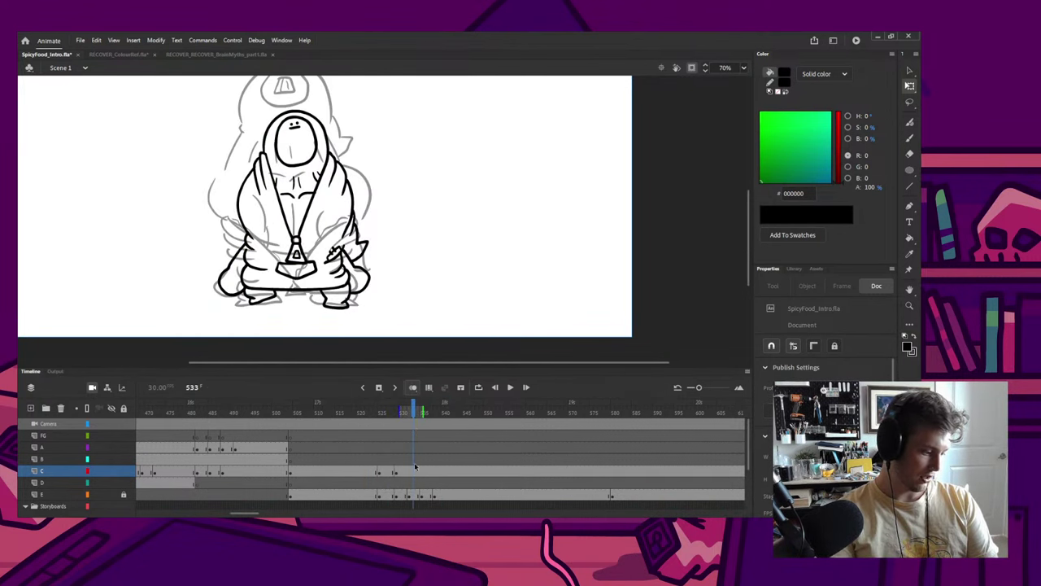
# Step: Add a keyframe on layer C that ends the inked pose's exposure after frame 530
pyautogui.click(411, 472)
pyautogui.click(410, 469)
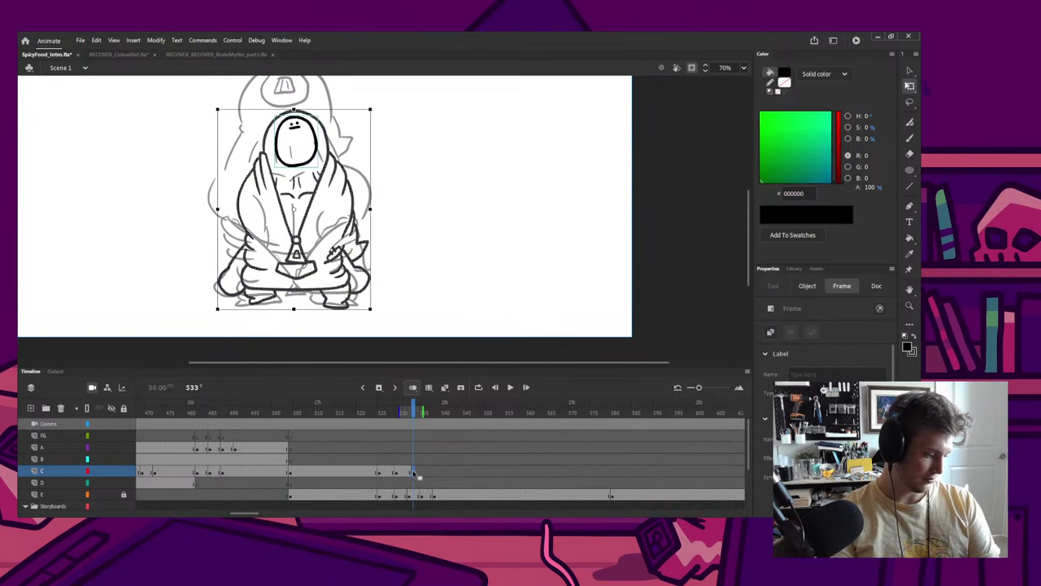
pyautogui.click(399, 483)
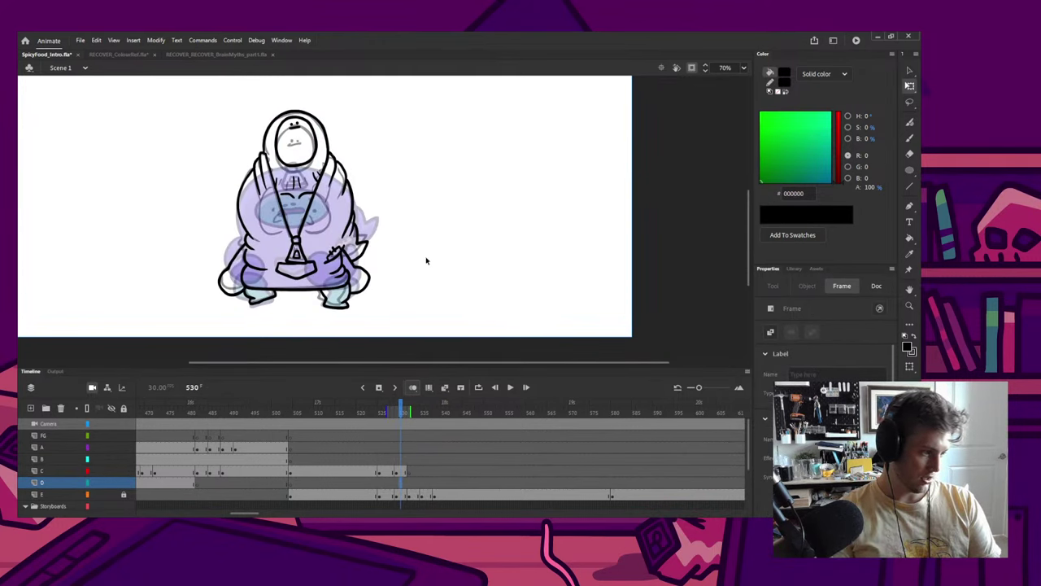
# Step: On layer C at frame 530, ink the rounded chest muscles with a dot on each side and curved details inside the open hoodie
pyautogui.click(354, 210)
pyautogui.scroll(-2, 390, 203)
pyautogui.scroll(1, 402, 208)
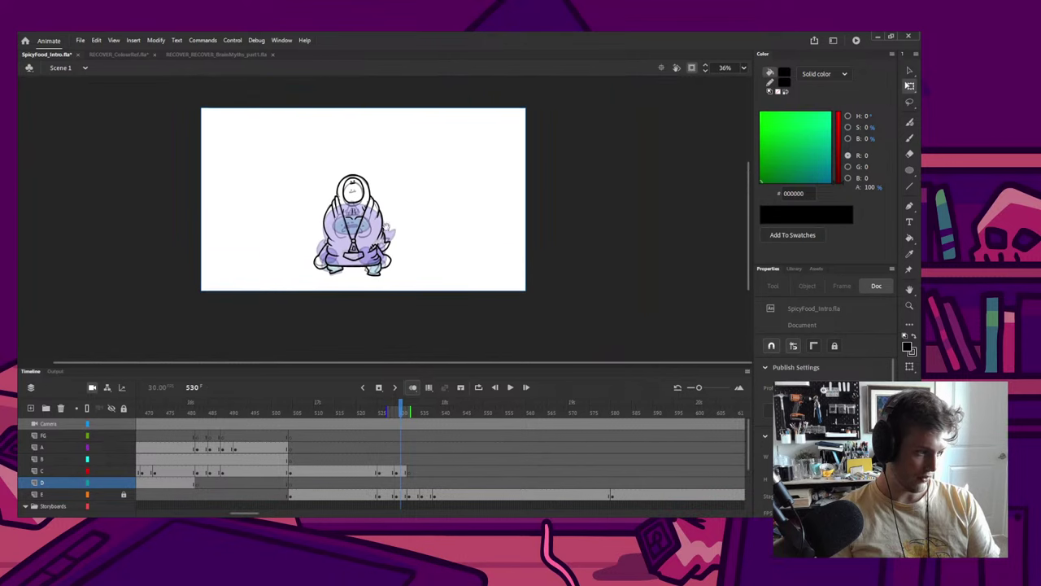
pyautogui.scroll(2, 363, 224)
pyautogui.click(341, 252)
pyautogui.press('b')
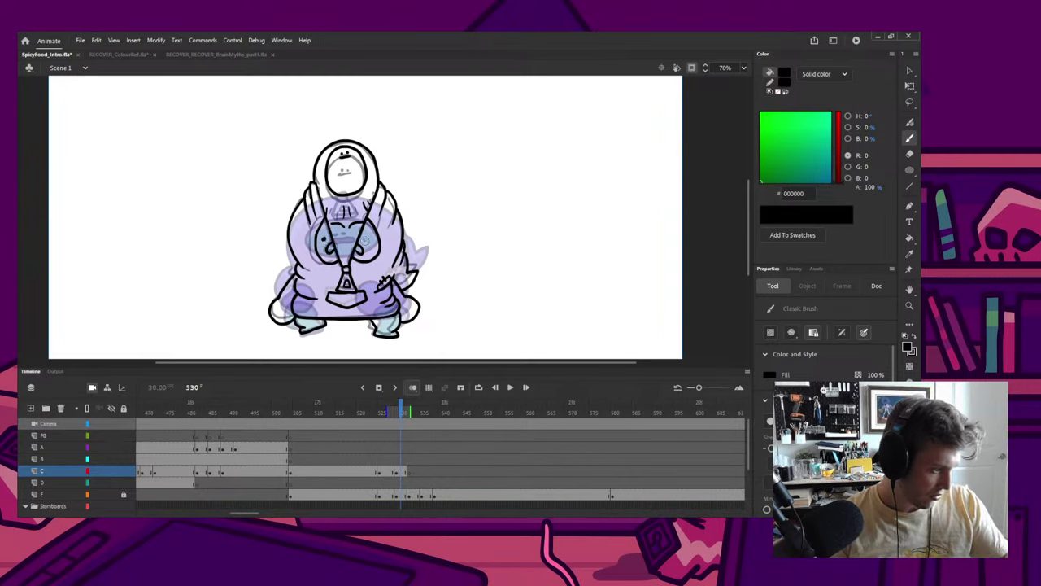
pyautogui.press('v')
pyautogui.click(376, 232)
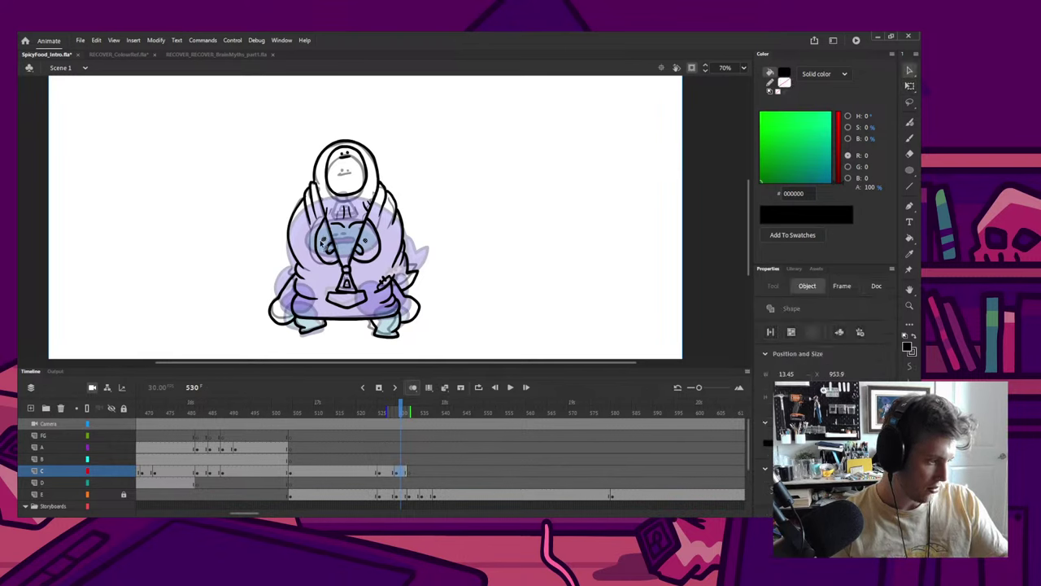
pyautogui.click(674, 284)
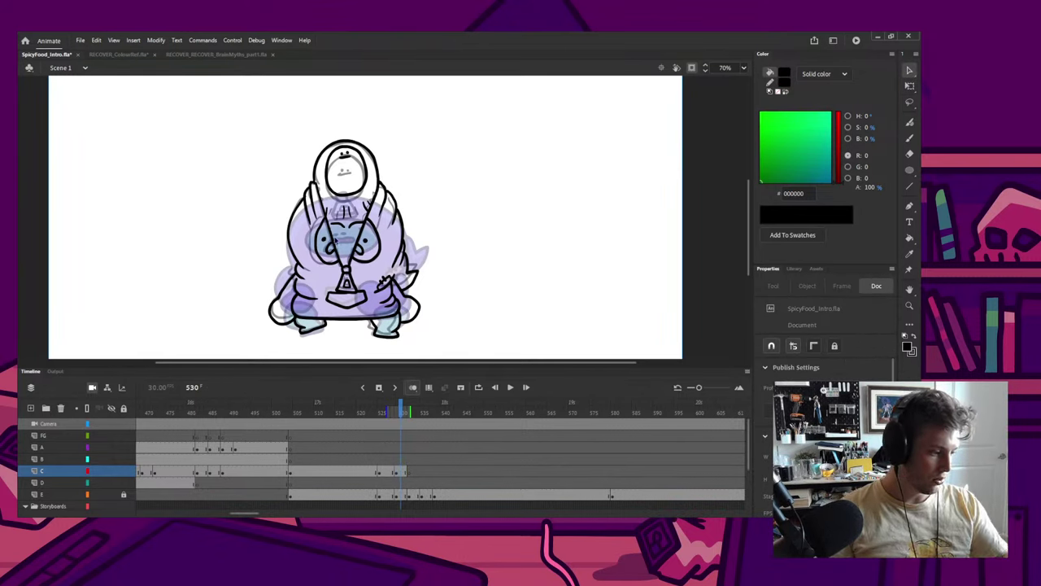
pyautogui.press('b')
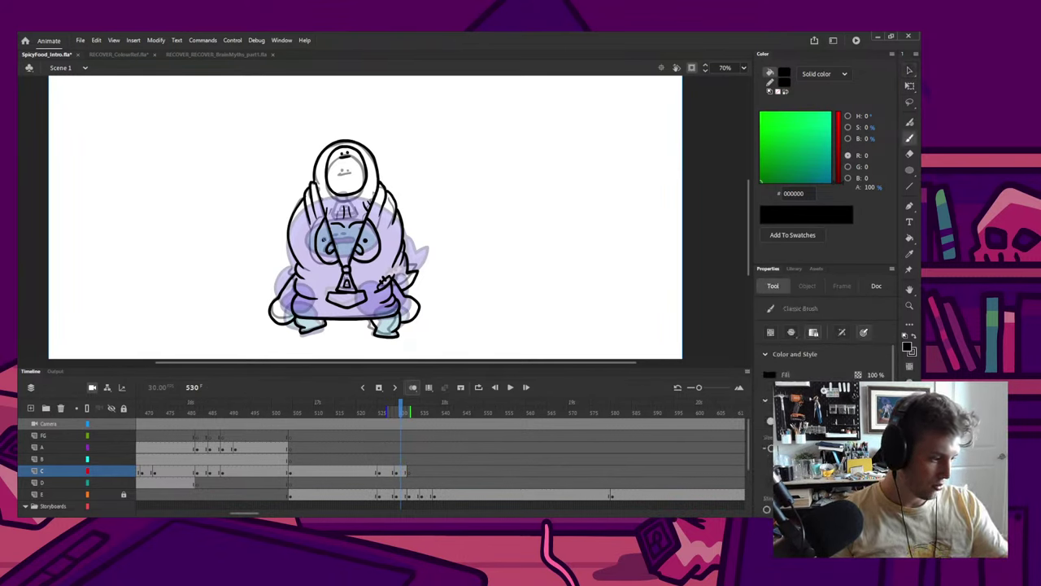
# Step: Play back the hoodie animation from frame 530 with onion skinning off
pyautogui.press('v')
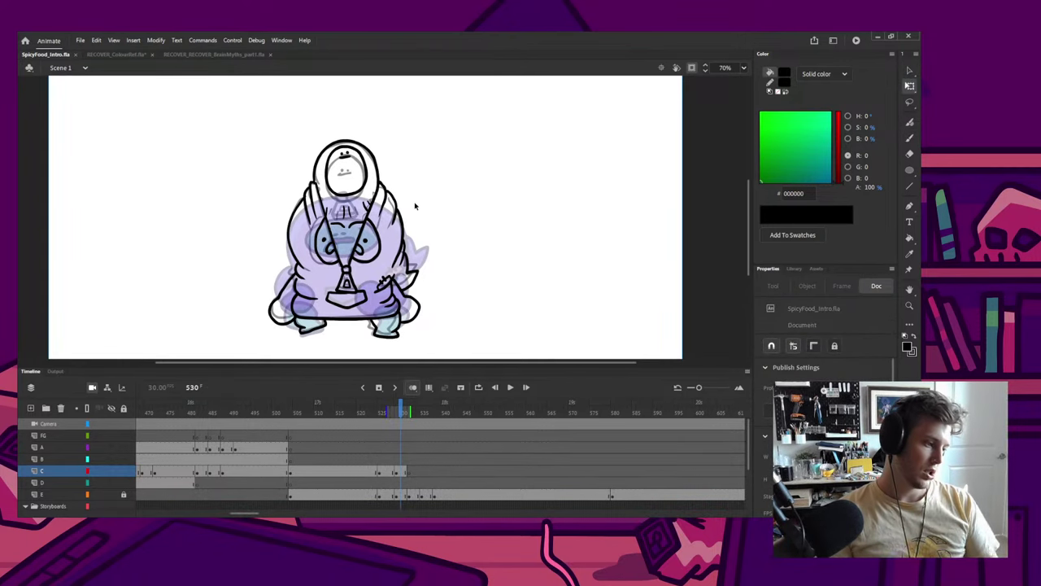
pyautogui.scroll(-4, 415, 205)
pyautogui.moveTo(415, 206); pyautogui.dragTo(383, 242)
pyautogui.scroll(2, 367, 245)
pyautogui.press('Return')
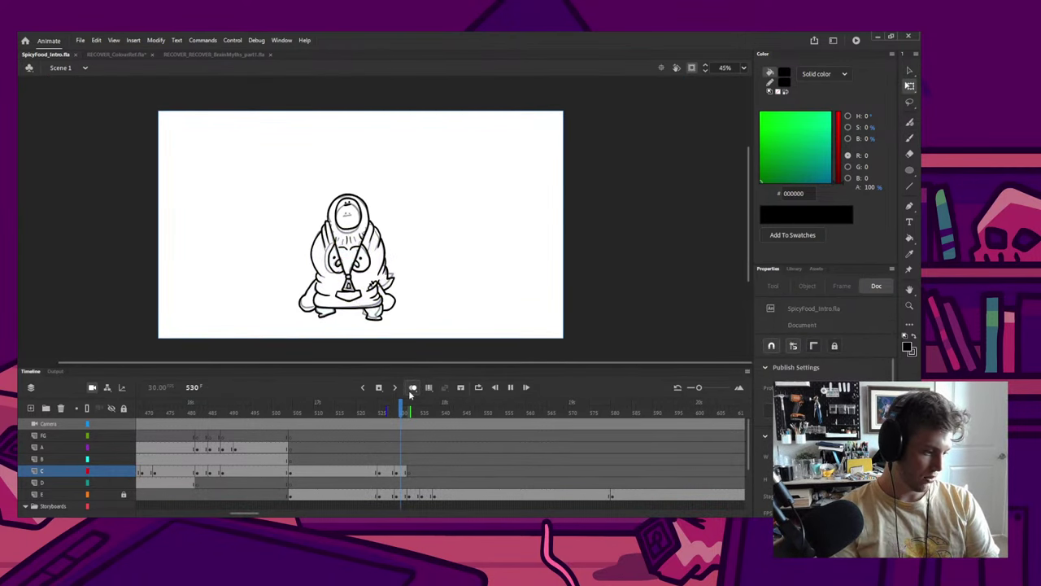
# Step: Go to frame 532 and examine its rough pose with and without onion skinning
pyautogui.moveTo(411, 413)
pyautogui.mouseDown()
pyautogui.moveTo(425, 413)
pyautogui.moveTo(390, 416)
pyautogui.mouseUp()
pyautogui.moveTo(405, 415); pyautogui.dragTo(410, 415)
pyautogui.scroll(2, 369, 311)
pyautogui.press('b')
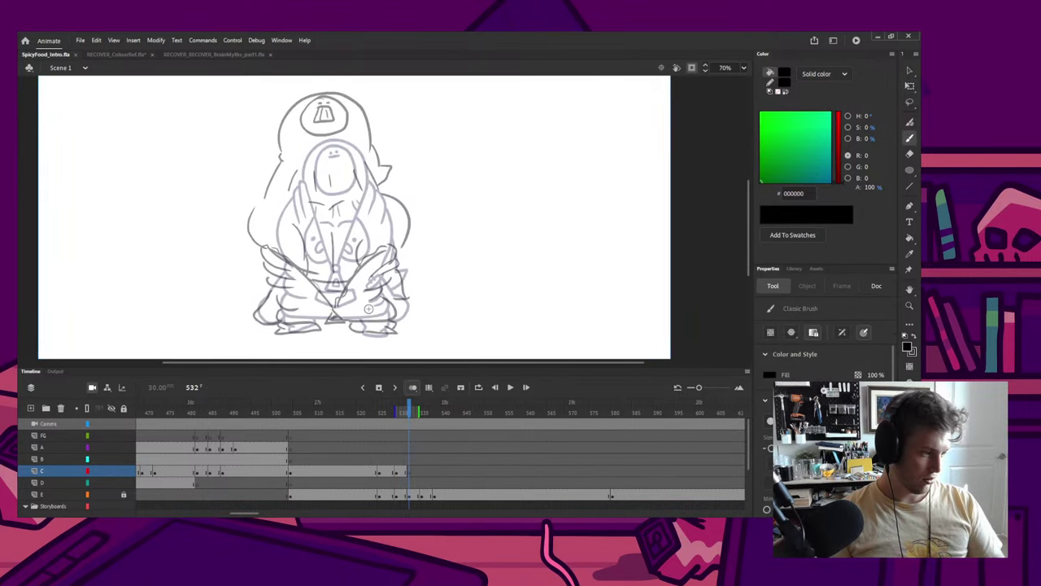
pyautogui.click(413, 388)
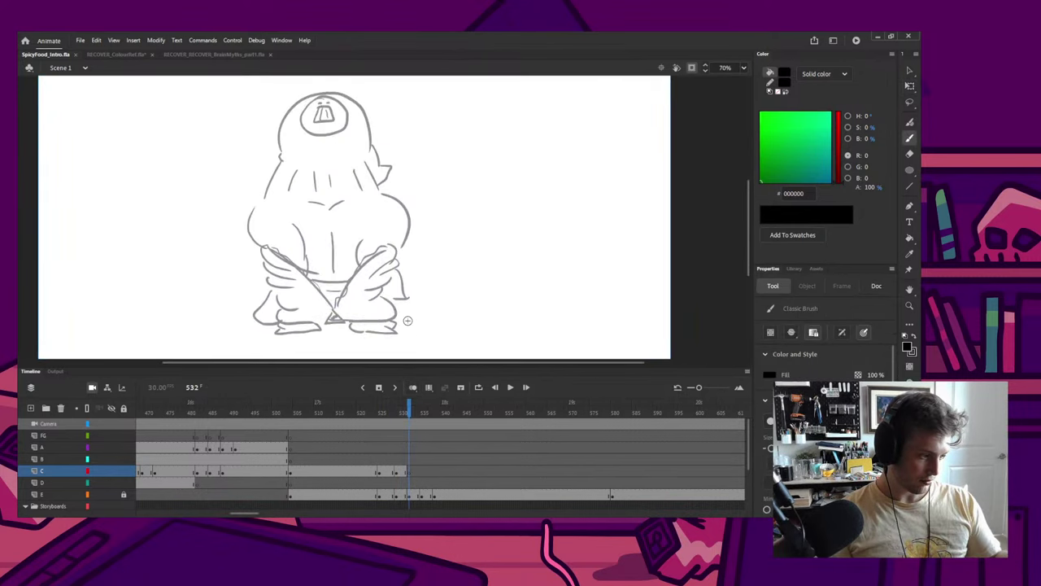
pyautogui.click(413, 388)
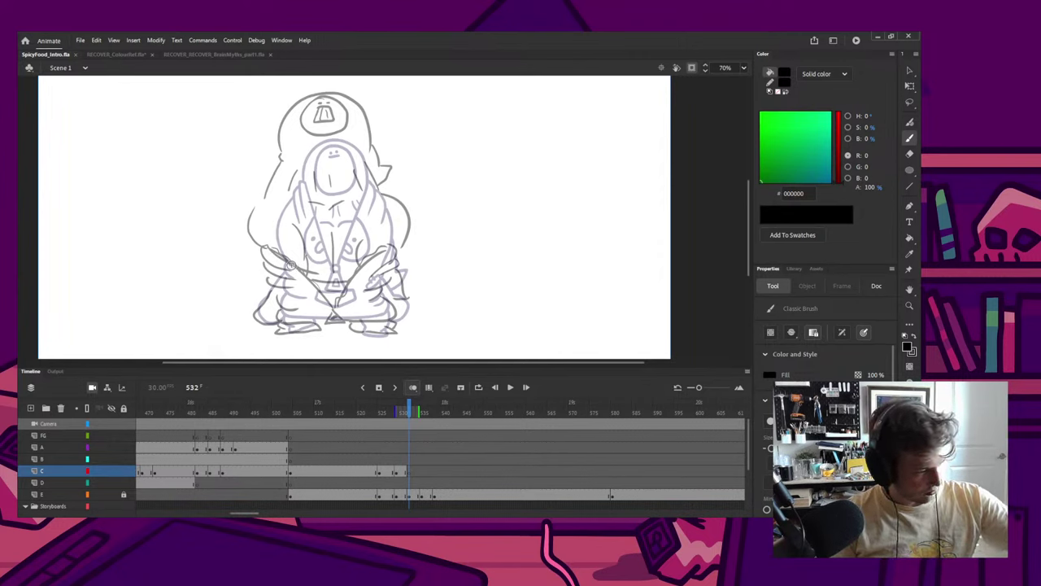
# Step: On layer C at frame 532, ink the pulled-down pose's outline from the sleeve and shoulder on the sketch's left up over the hood
pyautogui.moveTo(295, 266)
pyautogui.mouseDown()
pyautogui.moveTo(254, 233)
pyautogui.moveTo(257, 245)
pyautogui.moveTo(257, 205)
pyautogui.mouseUp()
pyautogui.hotkey('ctrl', 'z')
pyautogui.moveTo(257, 244)
pyautogui.mouseDown()
pyautogui.moveTo(248, 229)
pyautogui.moveTo(283, 163)
pyautogui.moveTo(281, 127)
pyautogui.moveTo(311, 96)
pyautogui.moveTo(342, 93)
pyautogui.moveTo(364, 109)
pyautogui.moveTo(371, 153)
pyautogui.moveTo(388, 164)
pyautogui.mouseUp()
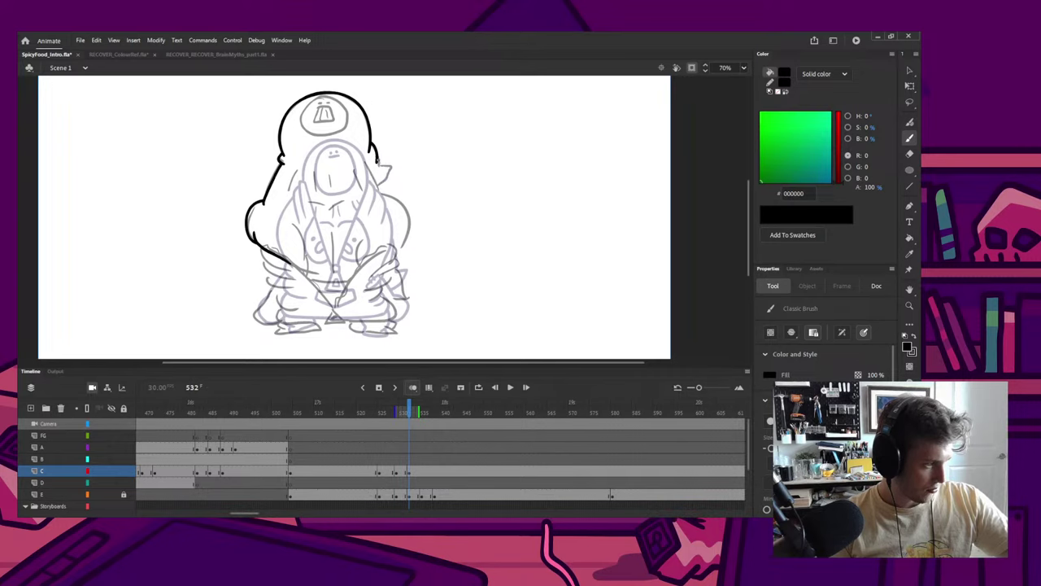
pyautogui.hotkey('ctrl', 'z')
pyautogui.moveTo(376, 161)
pyautogui.mouseDown()
pyautogui.moveTo(388, 164)
pyautogui.moveTo(377, 180)
pyautogui.mouseUp()
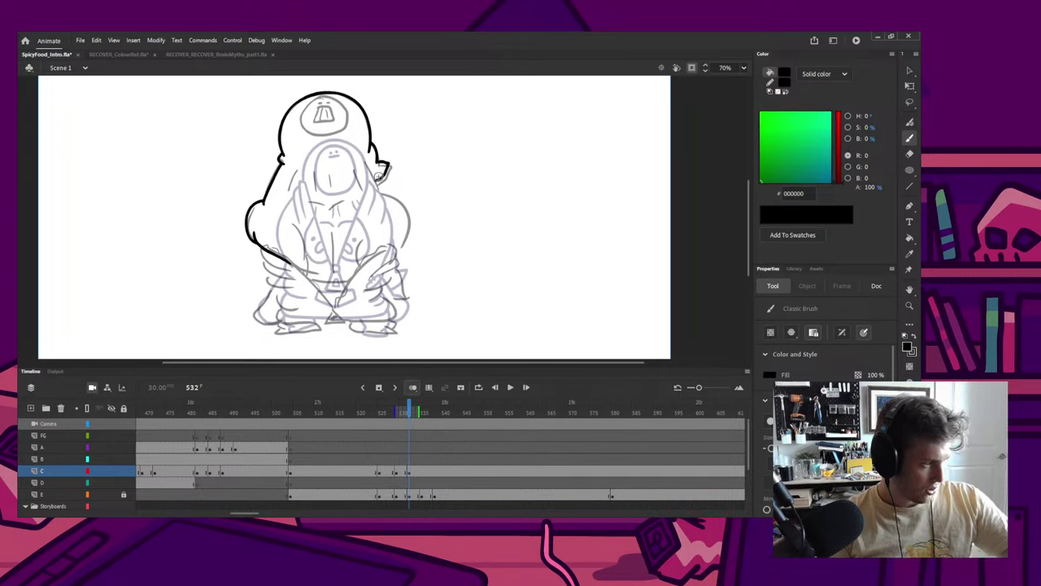
pyautogui.hotkey('ctrl', 'z')
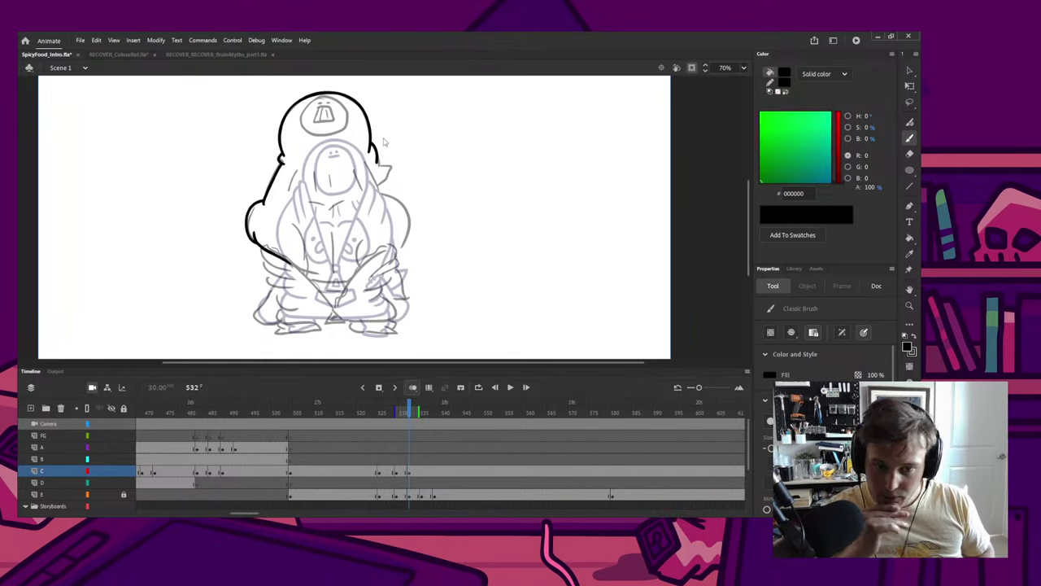
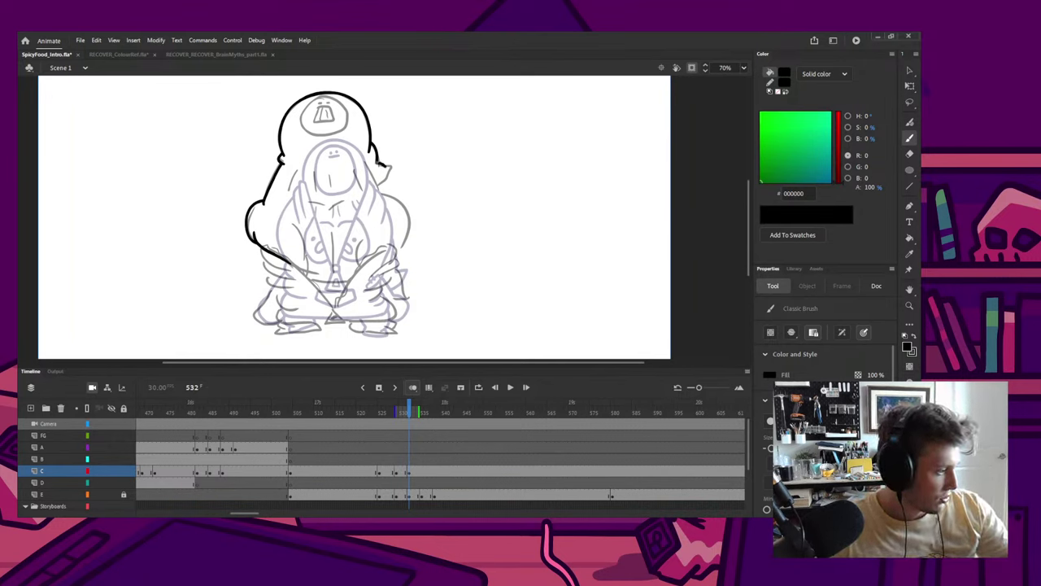
# Step: Ink the hood's pointed tip, the opposite shoulder, and that arm's sleeve edge and folds over the rough sketch
pyautogui.moveTo(375, 160)
pyautogui.mouseDown()
pyautogui.moveTo(390, 162)
pyautogui.moveTo(384, 179)
pyautogui.moveTo(368, 167)
pyautogui.moveTo(405, 236)
pyautogui.moveTo(340, 303)
pyautogui.mouseUp()
pyautogui.moveTo(400, 241)
pyautogui.mouseDown()
pyautogui.moveTo(391, 265)
pyautogui.moveTo(402, 266)
pyautogui.moveTo(409, 223)
pyautogui.moveTo(394, 267)
pyautogui.moveTo(406, 295)
pyautogui.moveTo(391, 280)
pyautogui.moveTo(380, 288)
pyautogui.moveTo(402, 325)
pyautogui.mouseUp()
pyautogui.hotkey('ctrl', 'z')
pyautogui.hotkey('ctrl', 'z')
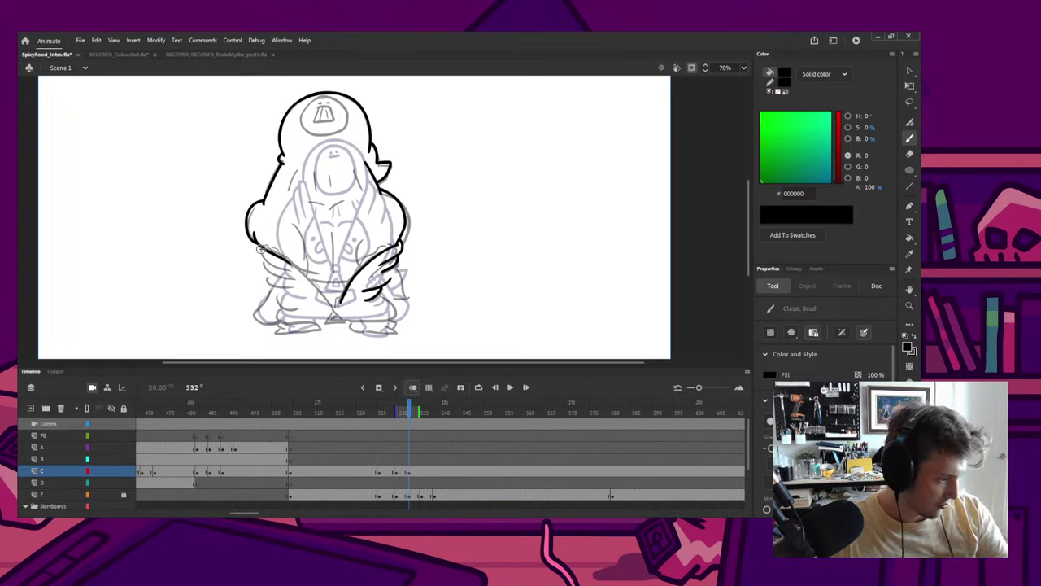
# Step: Ink the remaining sleeve's folds and the hoodie's bottom hem across the pose at frame 532
pyautogui.moveTo(259, 246)
pyautogui.mouseDown()
pyautogui.moveTo(291, 267)
pyautogui.moveTo(266, 269)
pyautogui.moveTo(301, 287)
pyautogui.moveTo(273, 282)
pyautogui.moveTo(302, 295)
pyautogui.moveTo(280, 307)
pyautogui.moveTo(297, 310)
pyautogui.moveTo(278, 306)
pyautogui.moveTo(306, 311)
pyautogui.moveTo(279, 323)
pyautogui.moveTo(395, 317)
pyautogui.moveTo(382, 296)
pyautogui.mouseUp()
pyautogui.hotkey('ctrl', 'z')
pyautogui.hotkey('ctrl', 'z')
pyautogui.hotkey('ctrl', 'z')
pyautogui.hotkey('ctrl', 'z')
pyautogui.hotkey('ctrl', 'z')
pyautogui.hotkey('ctrl', 'z')
pyautogui.hotkey('ctrl', 'z')
pyautogui.hotkey('ctrl', 'z')
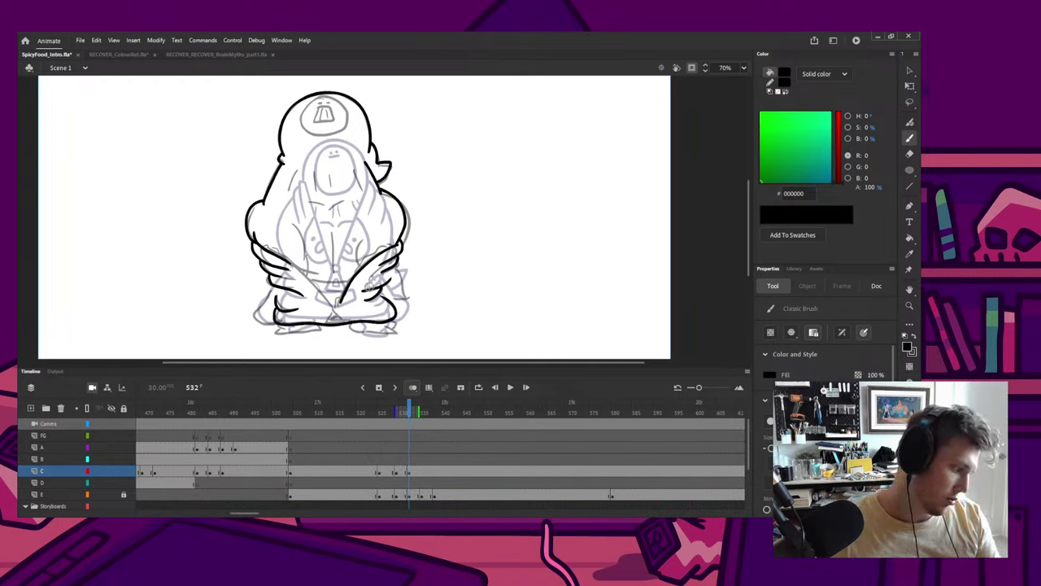
pyautogui.hotkey('ctrl', 'z')
pyautogui.moveTo(276, 306)
pyautogui.mouseDown()
pyautogui.moveTo(276, 319)
pyautogui.moveTo(381, 321)
pyautogui.moveTo(392, 318)
pyautogui.moveTo(383, 294)
pyautogui.mouseUp()
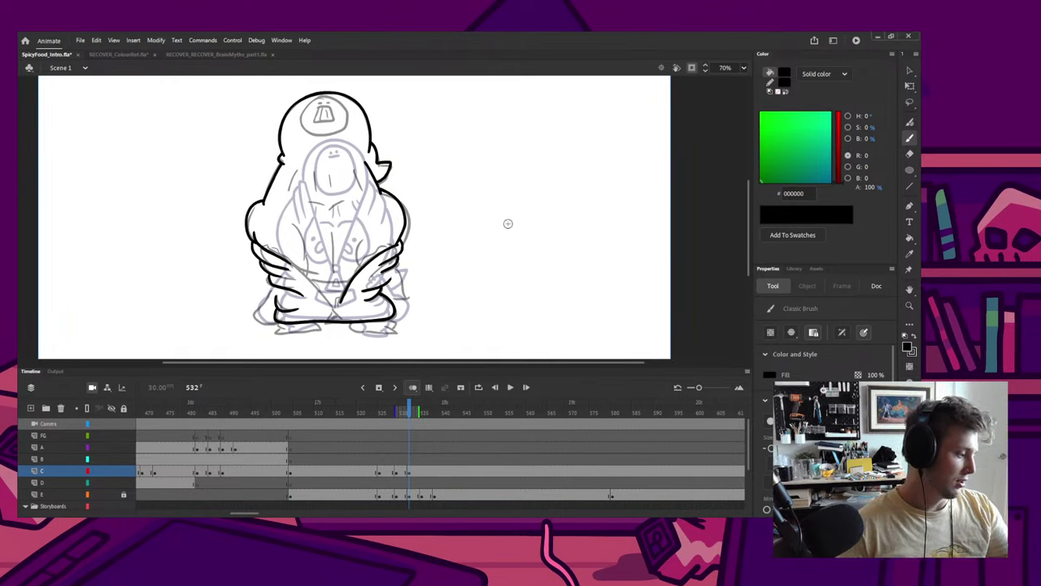
# Step: Beside the hooded character, draw a small gumdrop-shaped body outline with two dot eyes
pyautogui.moveTo(512, 162)
pyautogui.mouseDown()
pyautogui.moveTo(456, 192)
pyautogui.moveTo(440, 277)
pyautogui.mouseUp()
pyautogui.hotkey('ctrl', 'z')
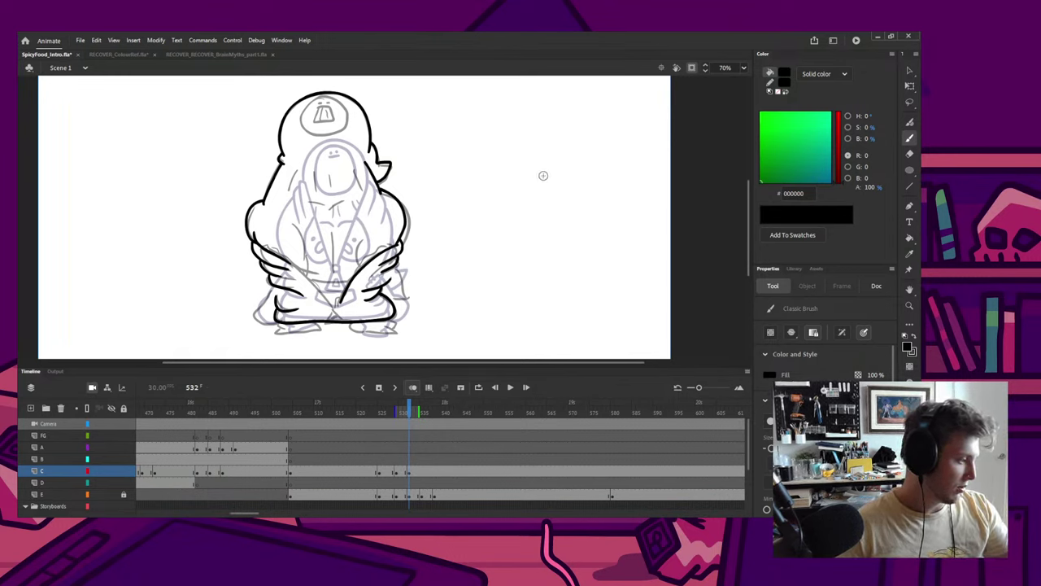
pyautogui.moveTo(544, 173)
pyautogui.mouseDown()
pyautogui.moveTo(500, 166)
pyautogui.moveTo(480, 261)
pyautogui.moveTo(487, 287)
pyautogui.moveTo(552, 282)
pyautogui.moveTo(569, 258)
pyautogui.moveTo(523, 180)
pyautogui.mouseUp()
pyautogui.hotkey('ctrl', 'z')
pyautogui.click(519, 177)
pyautogui.click(526, 173)
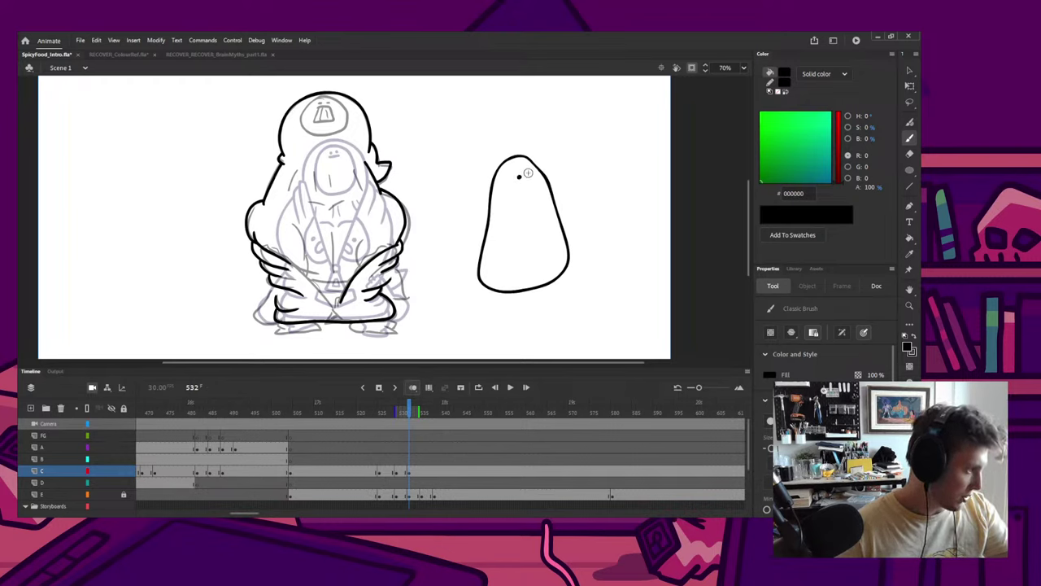
# Step: In its own group, draw a wide-open mouth with a tongue on the small figure's face
pyautogui.hotkey('ctrl', 'g')
pyautogui.moveTo(534, 176)
pyautogui.mouseDown()
pyautogui.moveTo(515, 197)
pyautogui.moveTo(528, 202)
pyautogui.moveTo(517, 193)
pyautogui.moveTo(520, 220)
pyautogui.moveTo(541, 221)
pyautogui.moveTo(547, 213)
pyautogui.moveTo(534, 215)
pyautogui.moveTo(547, 214)
pyautogui.moveTo(543, 179)
pyautogui.mouseUp()
pyautogui.hotkey('ctrl', 'z')
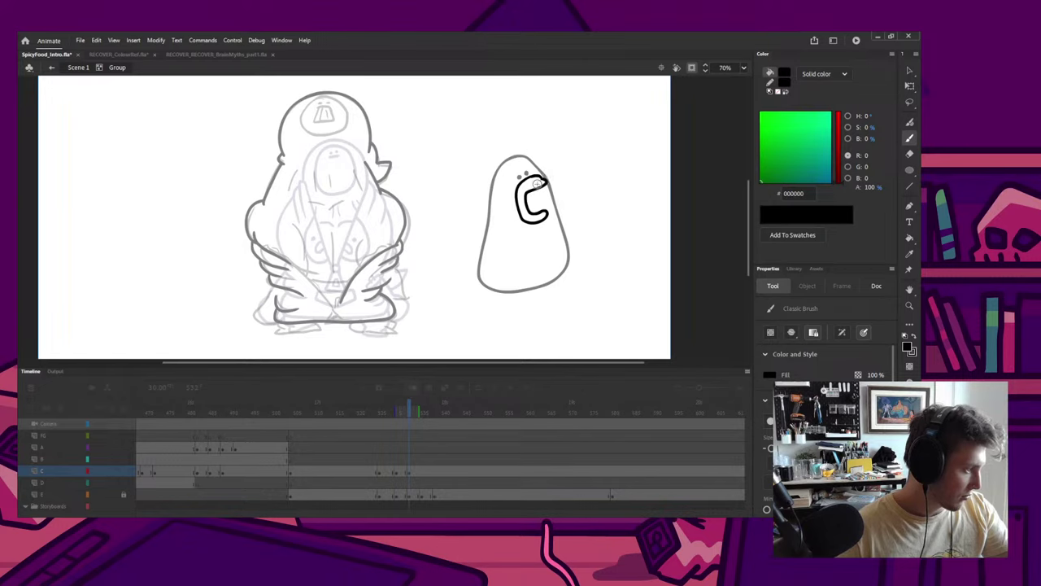
pyautogui.moveTo(539, 186)
pyautogui.mouseDown()
pyautogui.moveTo(541, 209)
pyautogui.moveTo(527, 205)
pyautogui.mouseUp()
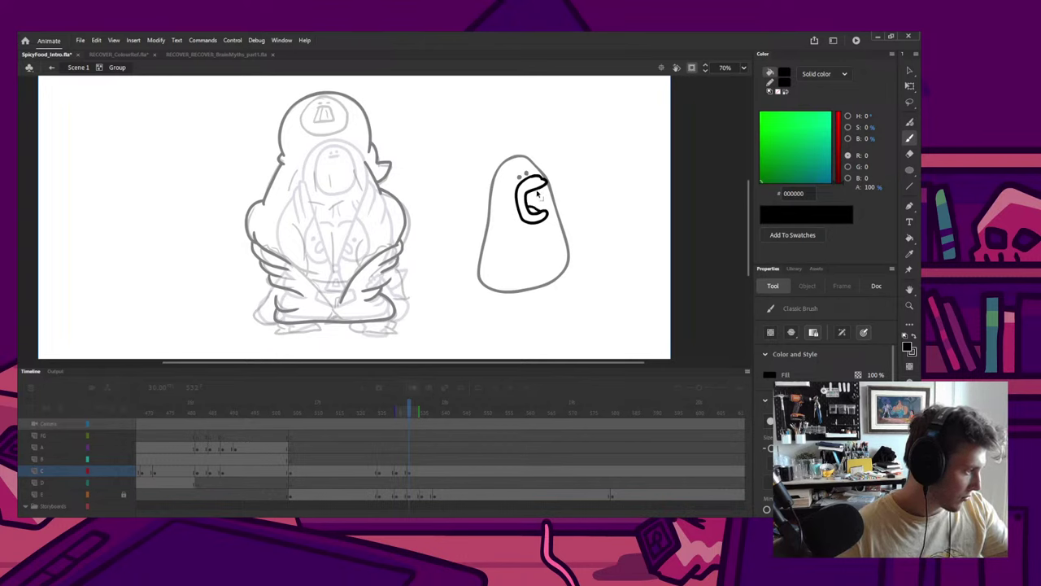
pyautogui.moveTo(538, 192); pyautogui.dragTo(539, 210)
pyautogui.press('q')
pyautogui.doubleClick(568, 190)
# Step: In a separate group, draw a bent arm with a rounded hand across the small figure's lower body
pyautogui.hotkey('ctrl', 'g')
pyautogui.press('b')
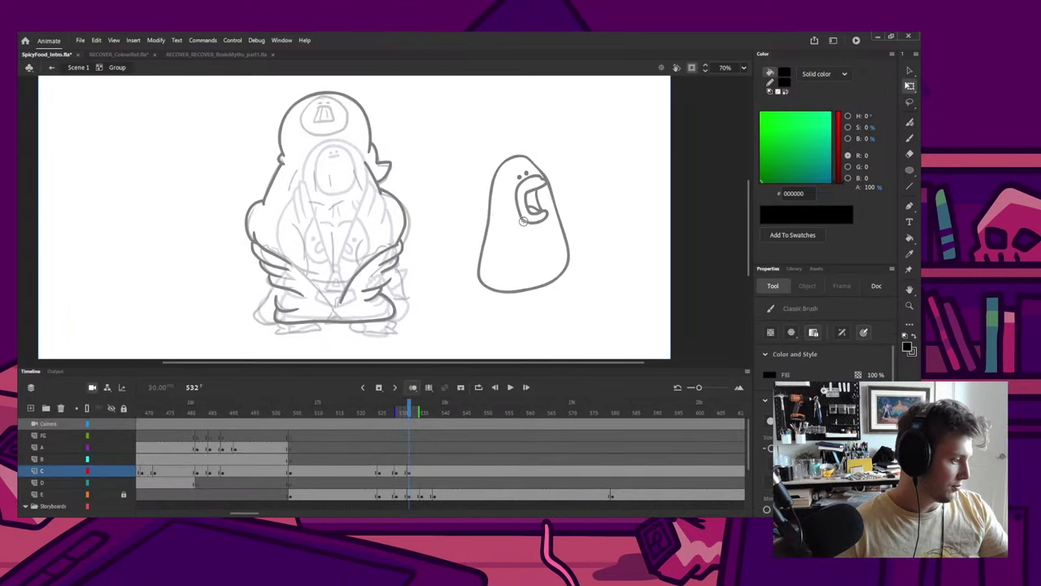
pyautogui.moveTo(498, 244)
pyautogui.mouseDown()
pyautogui.moveTo(548, 261)
pyautogui.moveTo(559, 250)
pyautogui.mouseUp()
pyautogui.hotkey('ctrl', 'z')
pyautogui.moveTo(604, 218)
pyautogui.mouseDown()
pyautogui.moveTo(527, 235)
pyautogui.moveTo(519, 260)
pyautogui.mouseUp()
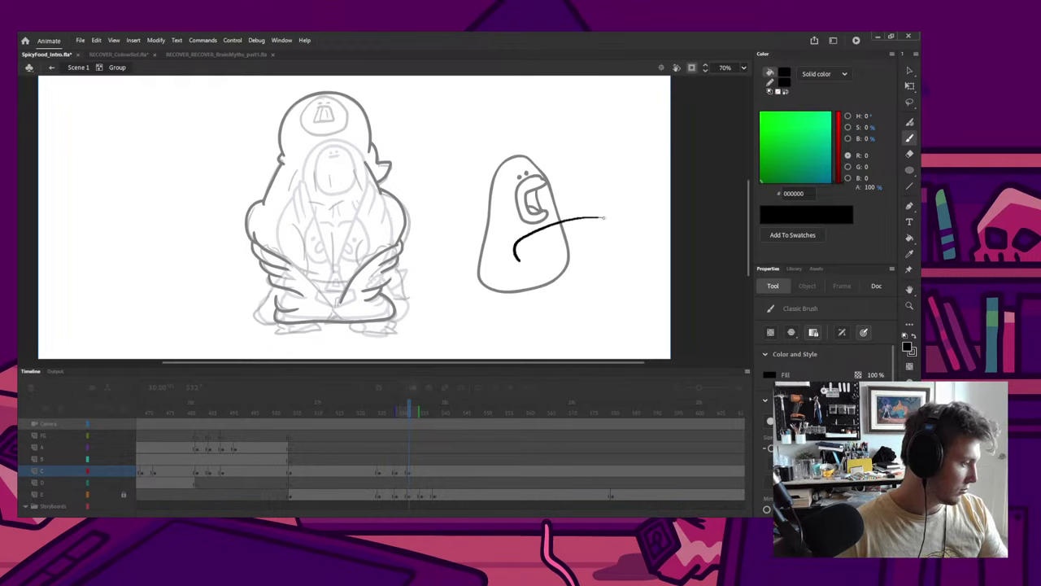
pyautogui.hotkey('ctrl', 'z')
pyautogui.moveTo(591, 216)
pyautogui.mouseDown()
pyautogui.moveTo(544, 224)
pyautogui.moveTo(519, 246)
pyautogui.moveTo(544, 262)
pyautogui.mouseUp()
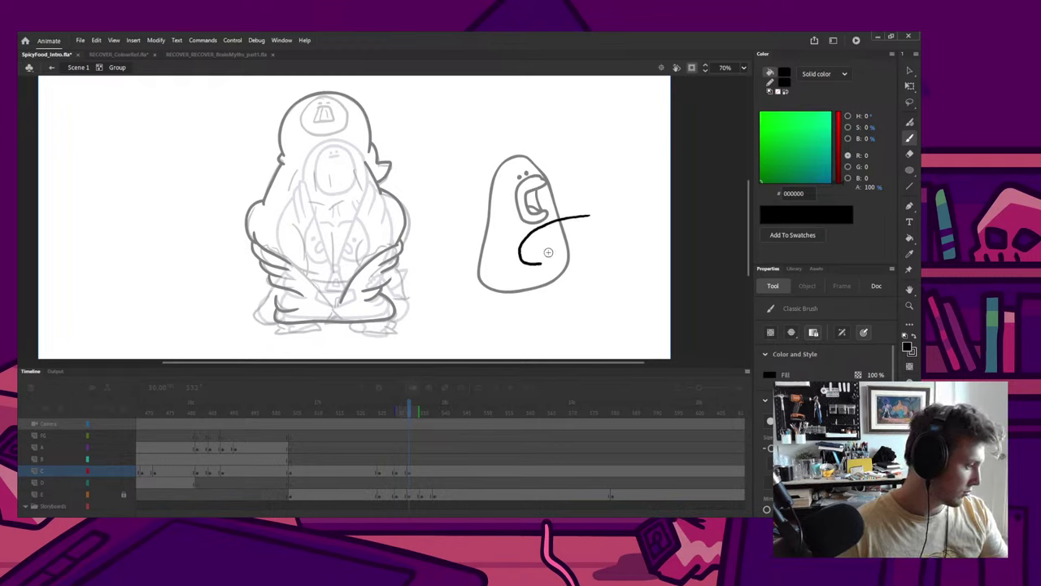
pyautogui.hotkey('ctrl', 'z')
pyautogui.moveTo(490, 239)
pyautogui.mouseDown()
pyautogui.moveTo(532, 274)
pyautogui.moveTo(560, 256)
pyautogui.moveTo(543, 234)
pyautogui.moveTo(503, 232)
pyautogui.mouseUp()
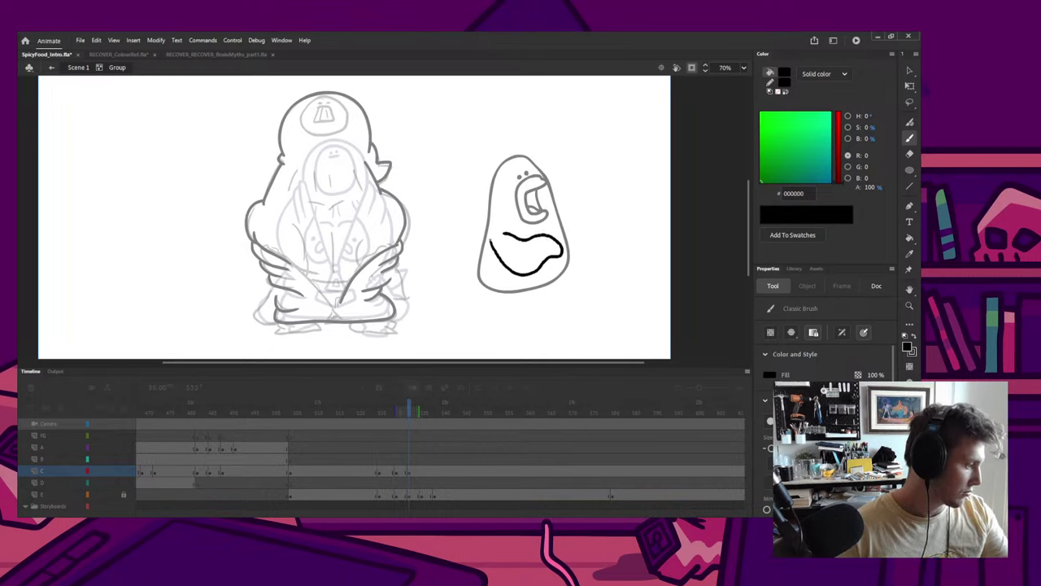
pyautogui.press('q')
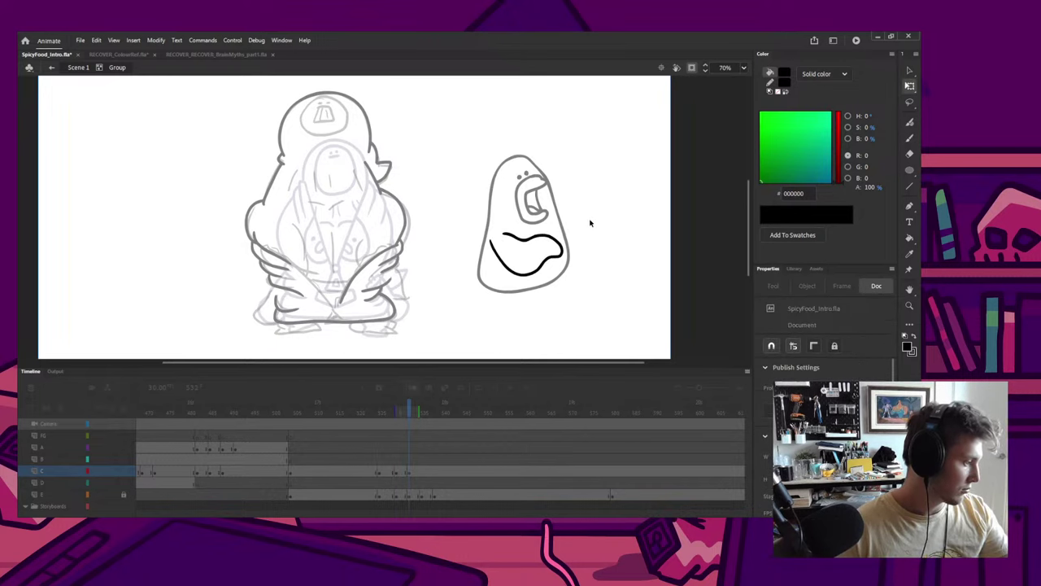
# Step: In another group, draw a long rounded shape with an inner outline extending from the small figure's hand past its body
pyautogui.press('b')
pyautogui.moveTo(562, 213); pyautogui.dragTo(524, 252)
pyautogui.hotkey('ctrl', 'z')
pyautogui.moveTo(558, 214); pyautogui.dragTo(530, 235)
pyautogui.hotkey('ctrl', 'z')
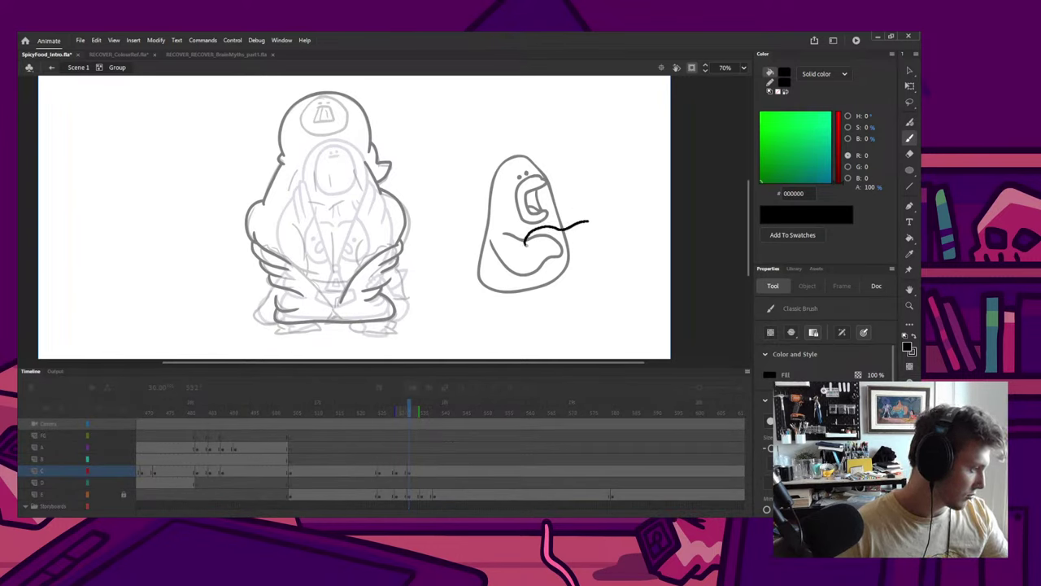
pyautogui.moveTo(610, 256)
pyautogui.mouseDown()
pyautogui.moveTo(557, 267)
pyautogui.moveTo(526, 243)
pyautogui.mouseUp()
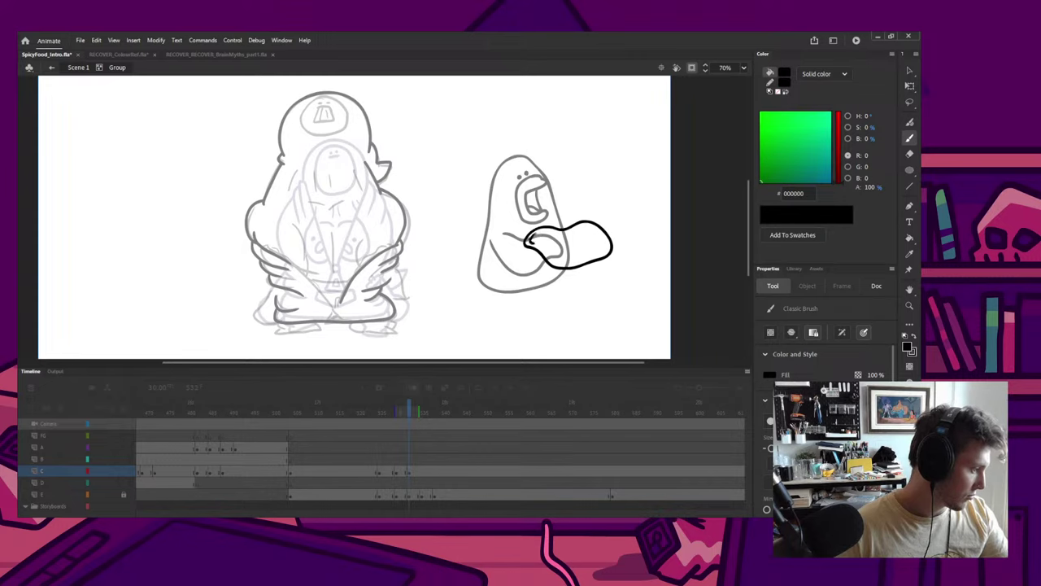
pyautogui.moveTo(549, 247)
pyautogui.mouseDown()
pyautogui.moveTo(565, 262)
pyautogui.moveTo(598, 238)
pyautogui.mouseUp()
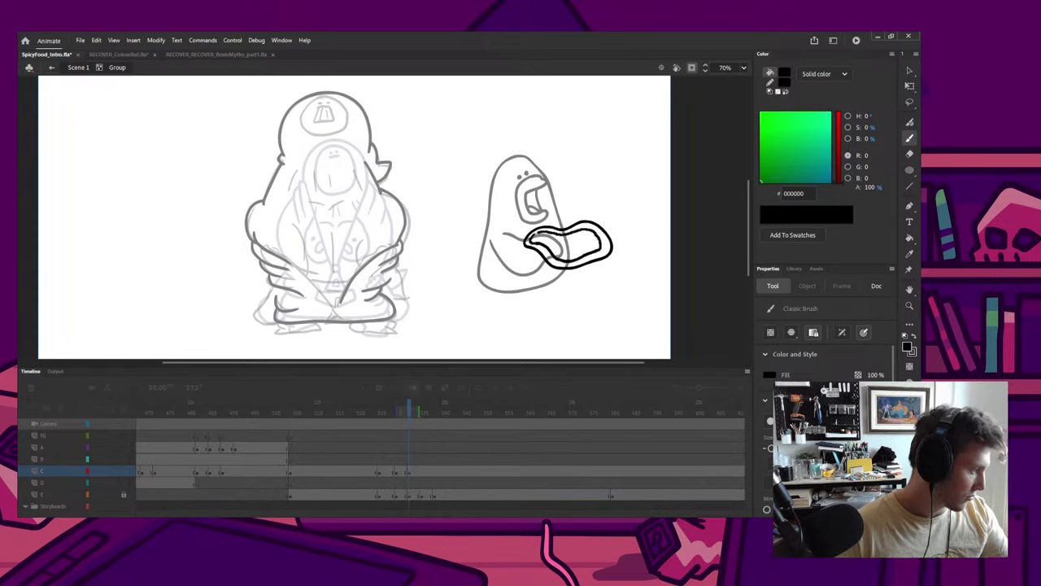
pyautogui.hotkey('ctrl', 'z')
pyautogui.hotkey('ctrl', 'z')
pyautogui.hotkey('ctrl', 'z')
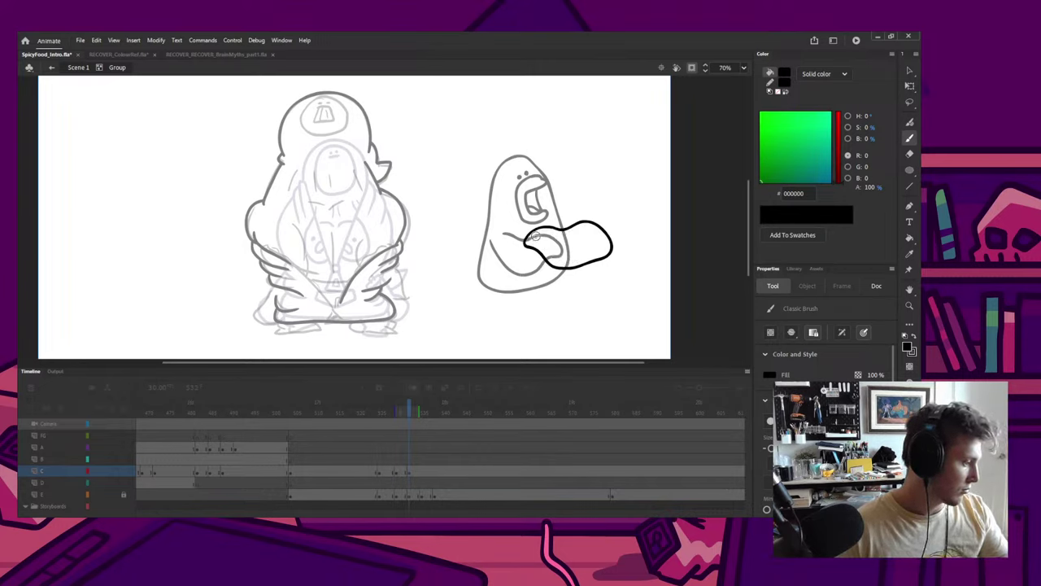
pyautogui.moveTo(551, 231)
pyautogui.mouseDown()
pyautogui.moveTo(563, 258)
pyautogui.moveTo(593, 253)
pyautogui.moveTo(601, 244)
pyautogui.moveTo(573, 228)
pyautogui.mouseUp()
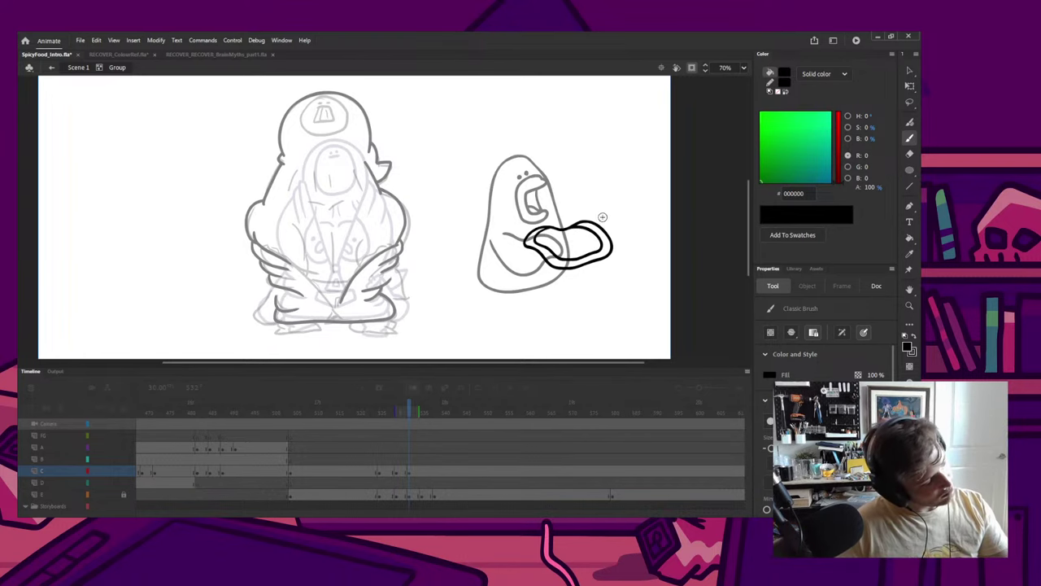
pyautogui.press('q')
pyautogui.press('b')
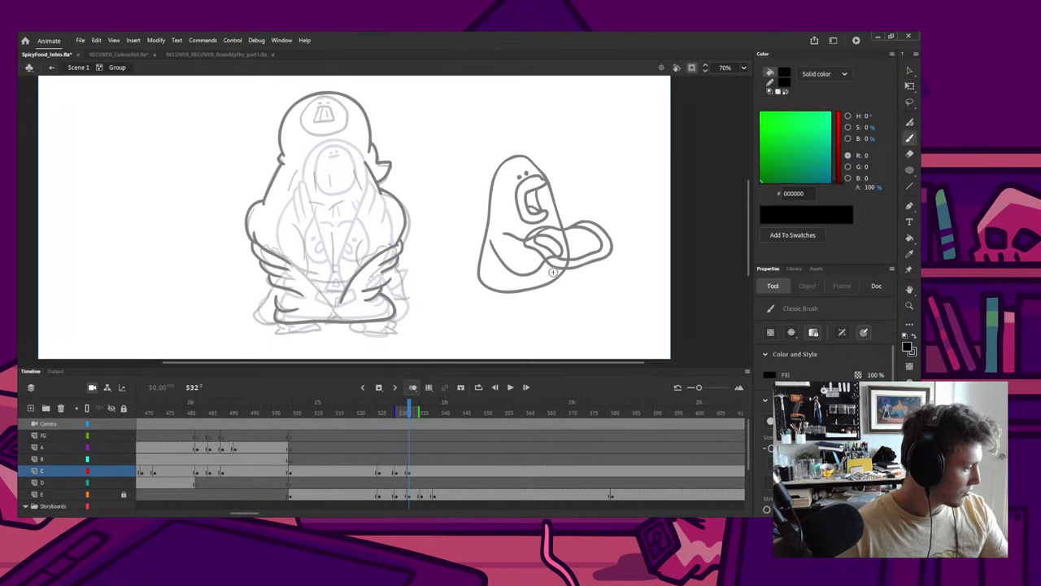
# Step: Draw two oval feet under the small figure in their own group and return to the main scene
pyautogui.moveTo(490, 282)
pyautogui.mouseDown()
pyautogui.moveTo(480, 309)
pyautogui.moveTo(505, 311)
pyautogui.moveTo(472, 299)
pyautogui.mouseUp()
pyautogui.hotkey('ctrl', 'z')
pyautogui.hotkey('ctrl', 'z')
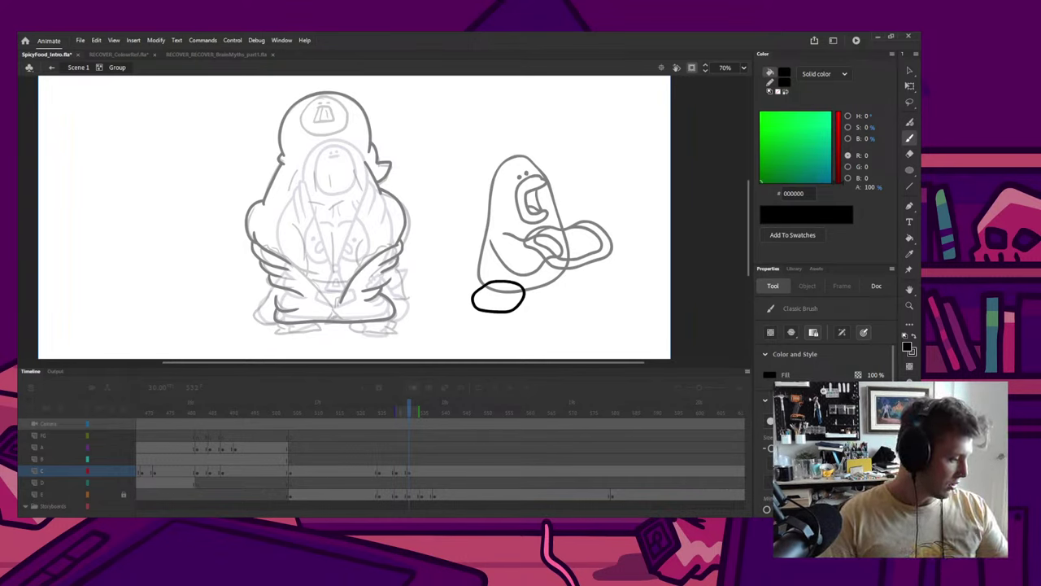
pyautogui.moveTo(477, 298)
pyautogui.mouseDown()
pyautogui.moveTo(509, 308)
pyautogui.moveTo(481, 298)
pyautogui.moveTo(537, 292)
pyautogui.mouseUp()
pyautogui.hotkey('ctrl', 'z')
pyautogui.hotkey('ctrl', 'z')
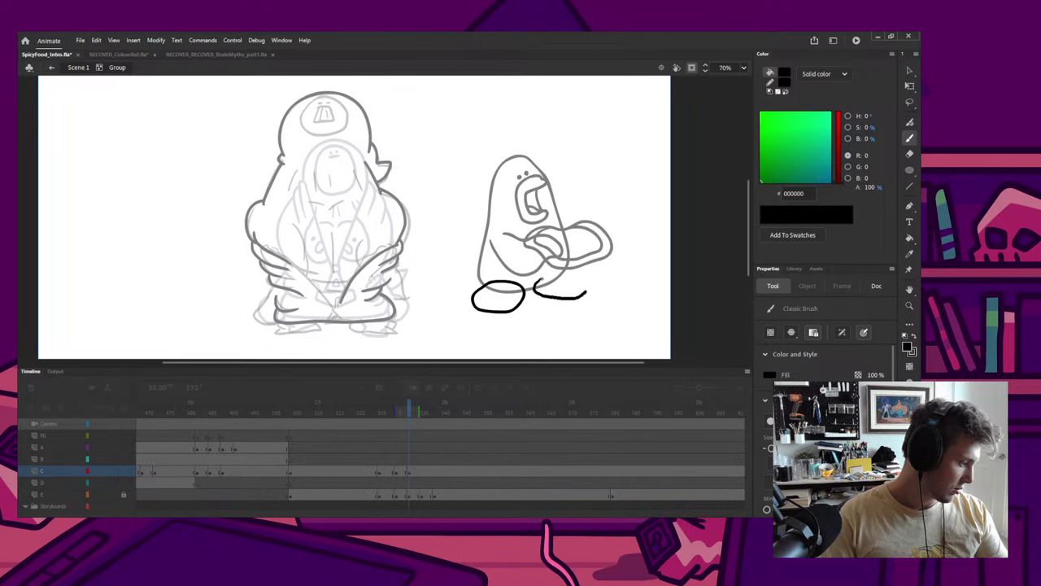
pyautogui.moveTo(549, 278); pyautogui.dragTo(540, 281)
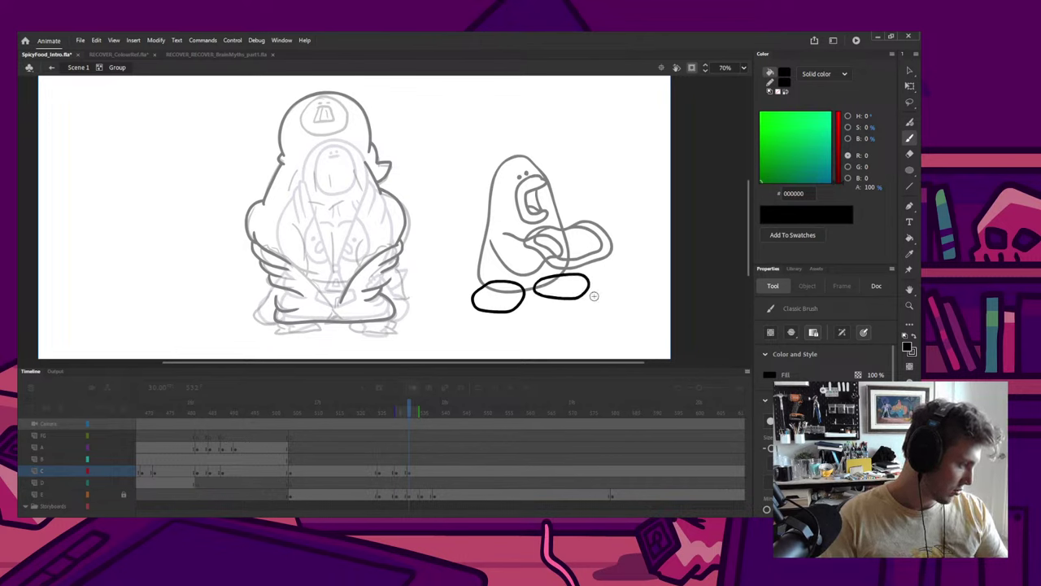
pyautogui.press('q')
pyautogui.doubleClick(611, 288)
pyautogui.click(588, 294)
pyautogui.click(609, 275)
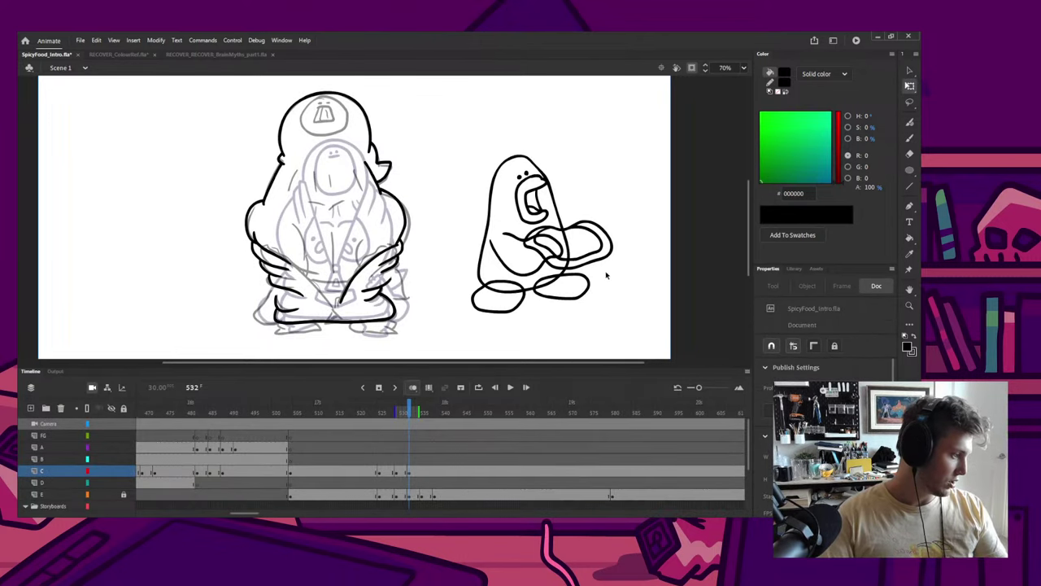
# Step: Add a curved line across the small figure's arm inside its group, and select the body outline in the main scene
pyautogui.doubleClick(517, 242)
pyautogui.press('b')
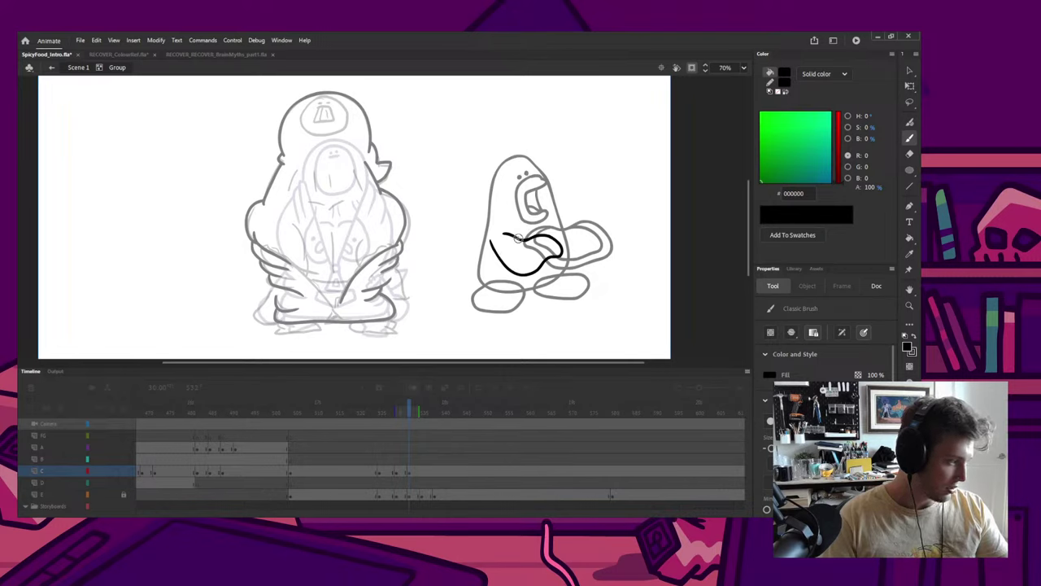
pyautogui.hotkey('ctrl', 'z')
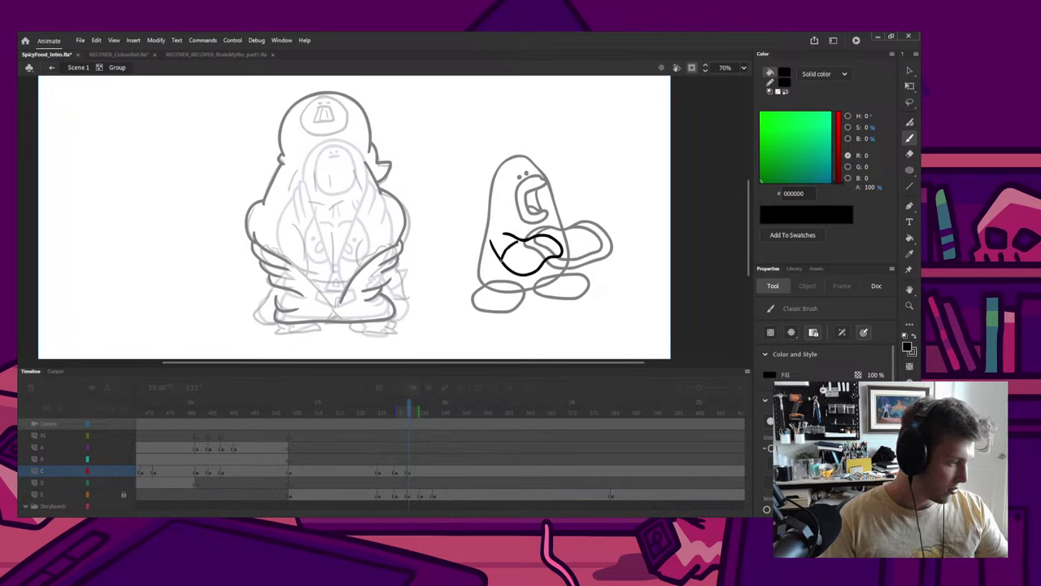
pyautogui.press('q')
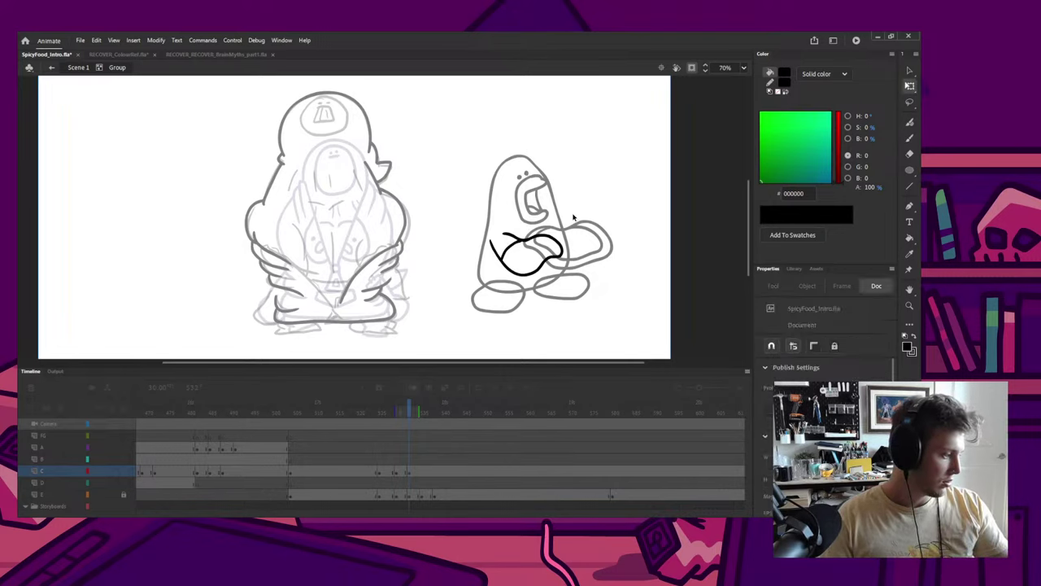
pyautogui.doubleClick(573, 217)
pyautogui.click(559, 218)
pyautogui.press('b')
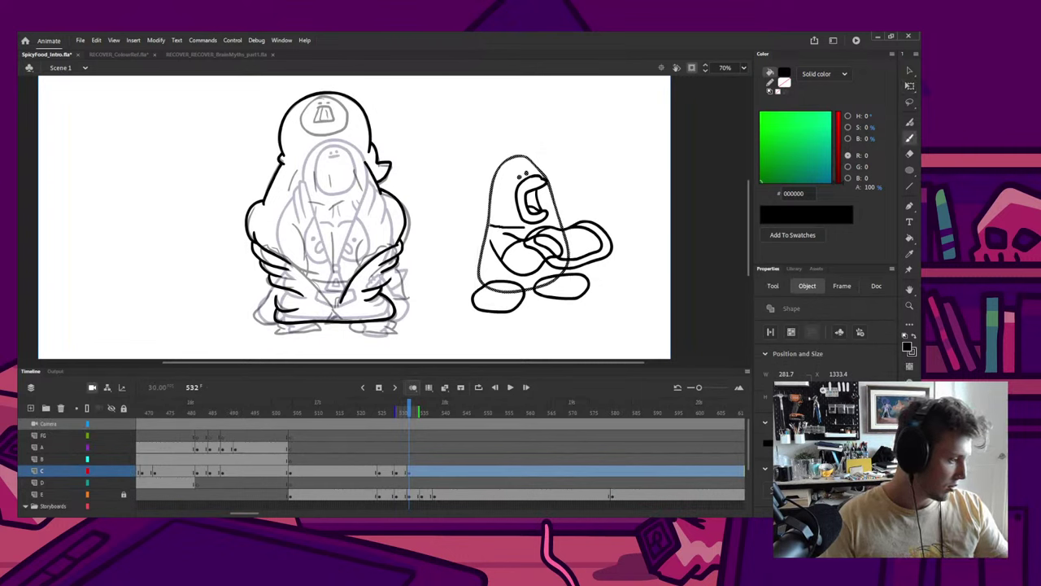
# Step: Draw a curved line across the small figure's body below the mouth and another near its base
pyautogui.moveTo(524, 227); pyautogui.dragTo(559, 219)
pyautogui.hotkey('ctrl', 'z')
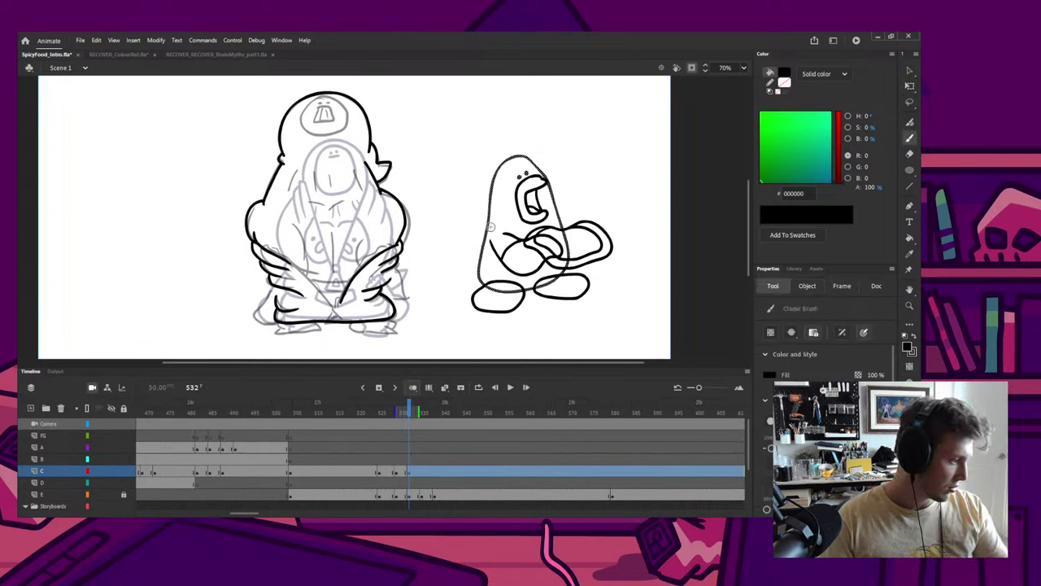
pyautogui.moveTo(490, 226); pyautogui.dragTo(559, 220)
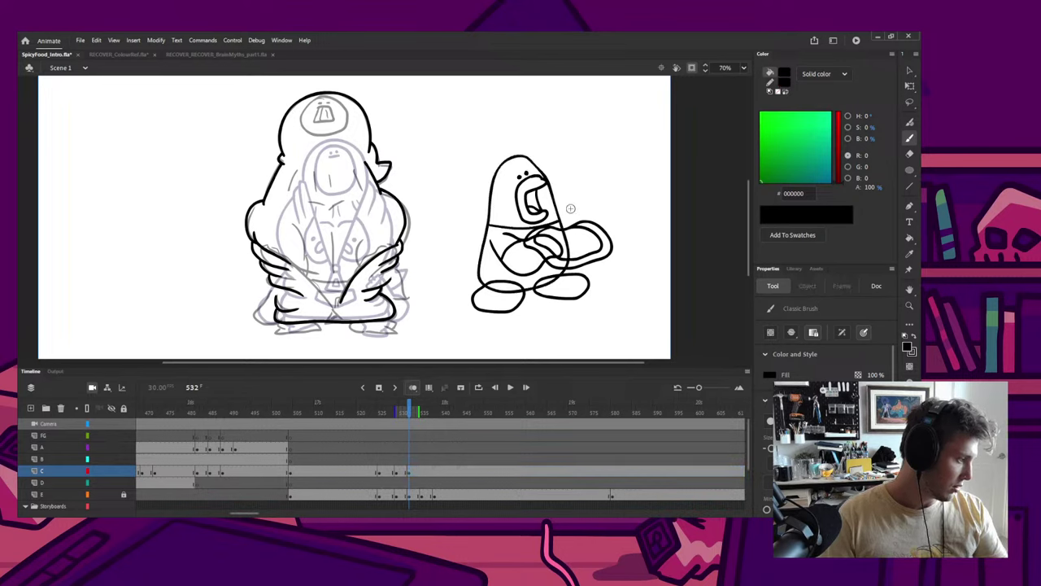
pyautogui.moveTo(480, 274); pyautogui.dragTo(560, 270)
# Step: Adjust the placement and angle of the small figure's arm and the long rounded shape in front of its body
pyautogui.press('q')
pyautogui.click(569, 253)
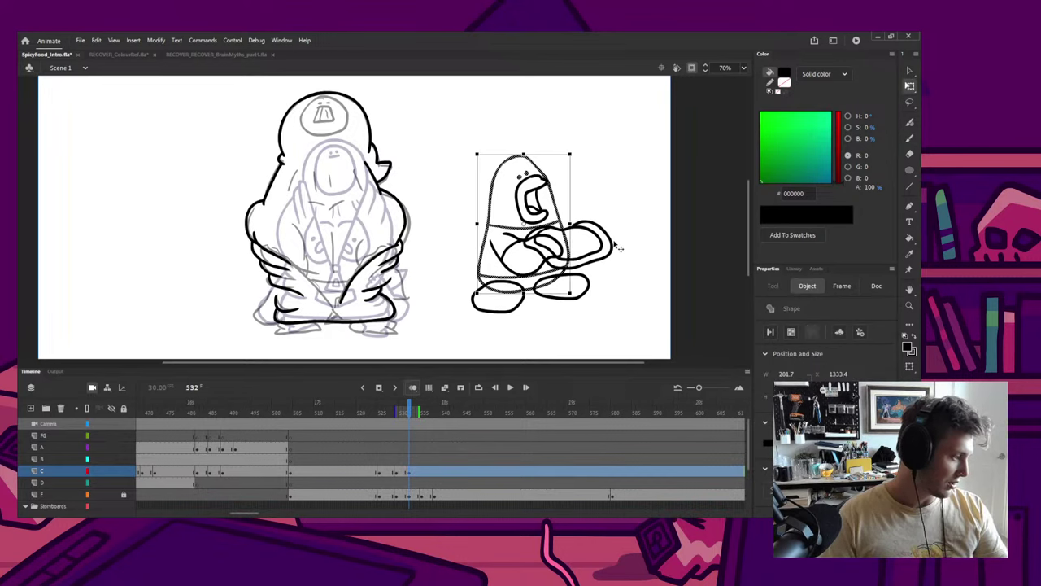
pyautogui.click(620, 244)
pyautogui.click(525, 247)
pyautogui.moveTo(502, 251); pyautogui.dragTo(543, 276)
pyautogui.moveTo(618, 290)
pyautogui.mouseDown()
pyautogui.moveTo(591, 302)
pyautogui.moveTo(606, 296)
pyautogui.mouseUp()
pyautogui.moveTo(544, 278); pyautogui.dragTo(550, 280)
pyautogui.moveTo(611, 297)
pyautogui.mouseDown()
pyautogui.moveTo(602, 270)
pyautogui.moveTo(630, 288)
pyautogui.moveTo(619, 269)
pyautogui.mouseUp()
# Step: Draw a small smiling face with hair beside the figure's head, and delete it
pyautogui.press('b')
pyautogui.moveTo(587, 185)
pyautogui.mouseDown()
pyautogui.moveTo(623, 203)
pyautogui.moveTo(620, 181)
pyautogui.moveTo(589, 177)
pyautogui.moveTo(615, 190)
pyautogui.mouseUp()
pyautogui.click(600, 186)
pyautogui.click(608, 187)
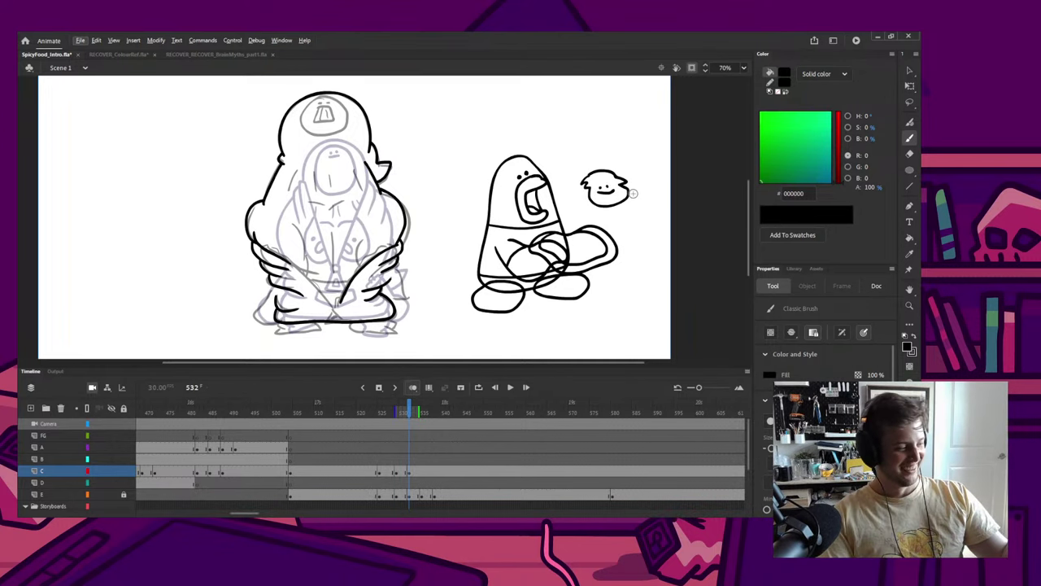
pyautogui.press('q')
pyautogui.click(625, 203)
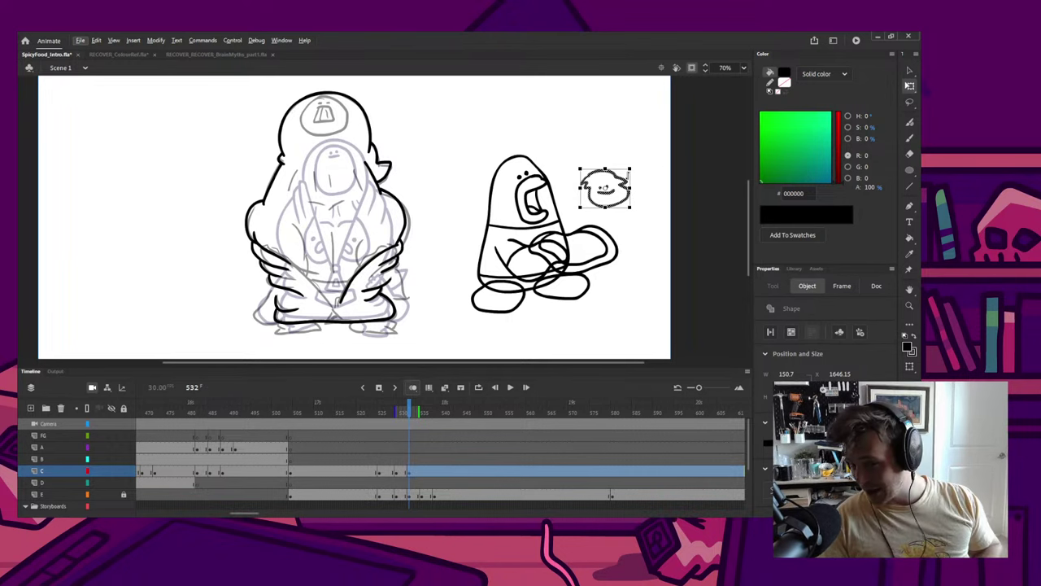
pyautogui.press('Delete')
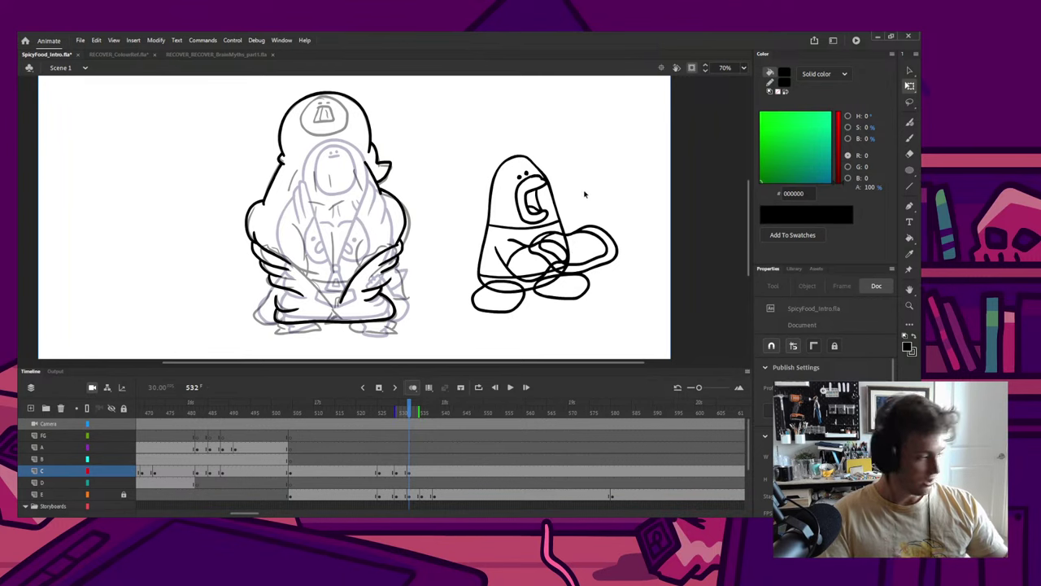
# Step: Fill the small figure's head and the narrow band at its base with green 00D159
pyautogui.click(783, 132)
pyautogui.click(784, 123)
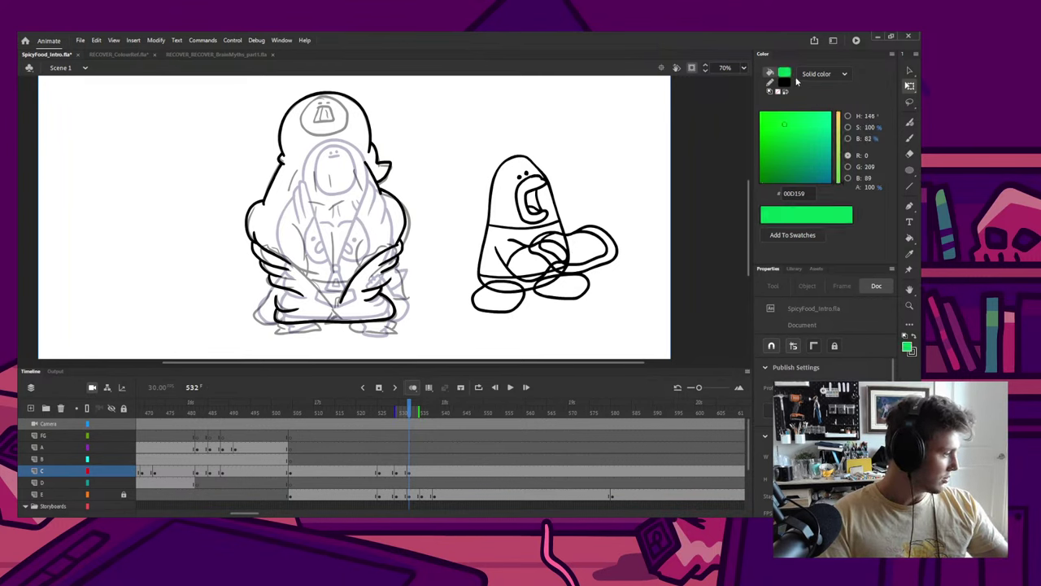
pyautogui.press('k')
pyautogui.click(550, 208)
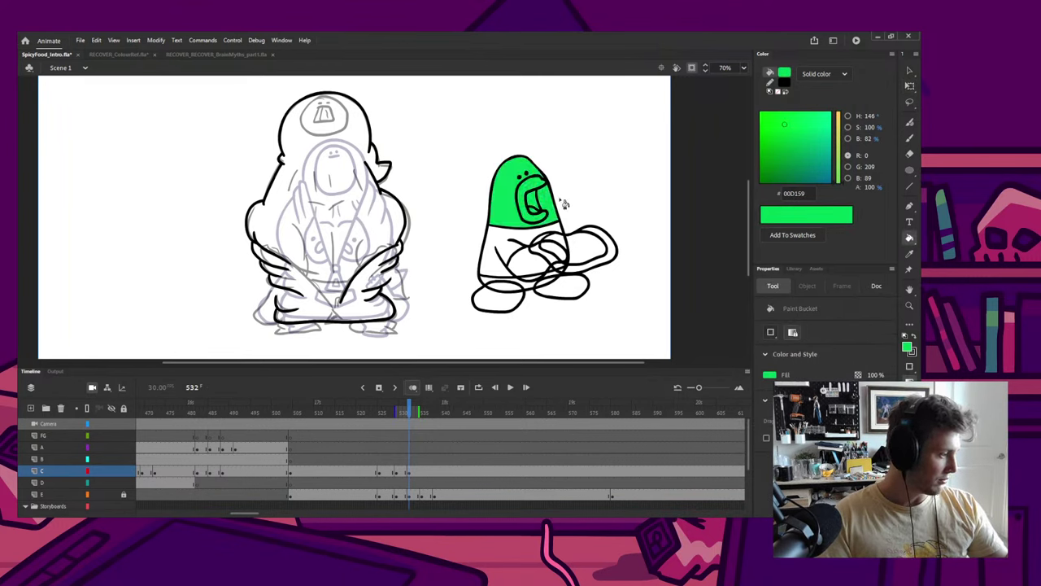
pyautogui.click(504, 283)
# Step: Fill both oval feet inside their group with orange FF8A5B
pyautogui.click(839, 115)
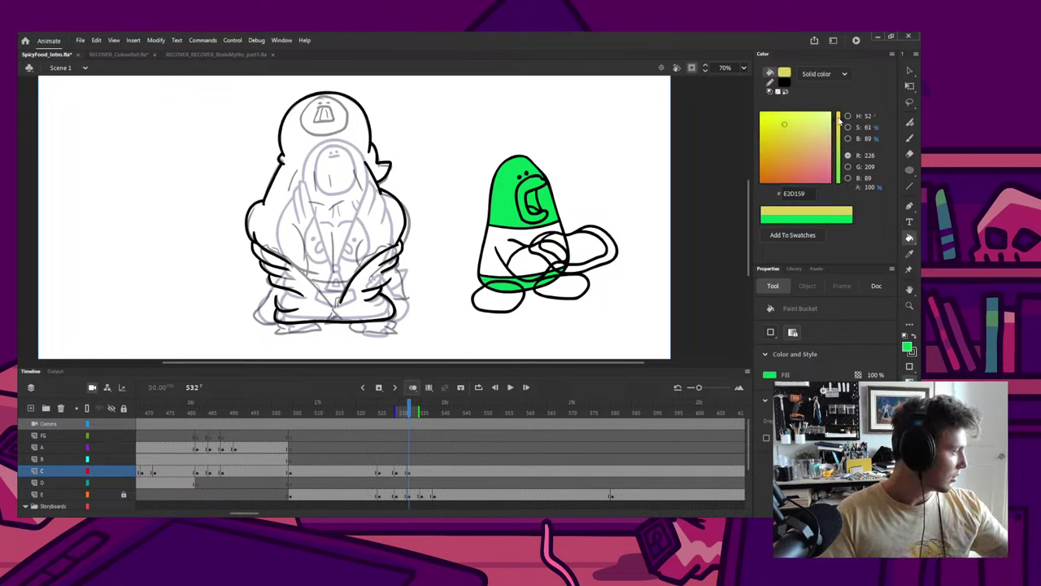
pyautogui.click(785, 144)
pyautogui.doubleClick(562, 298)
pyautogui.click(563, 288)
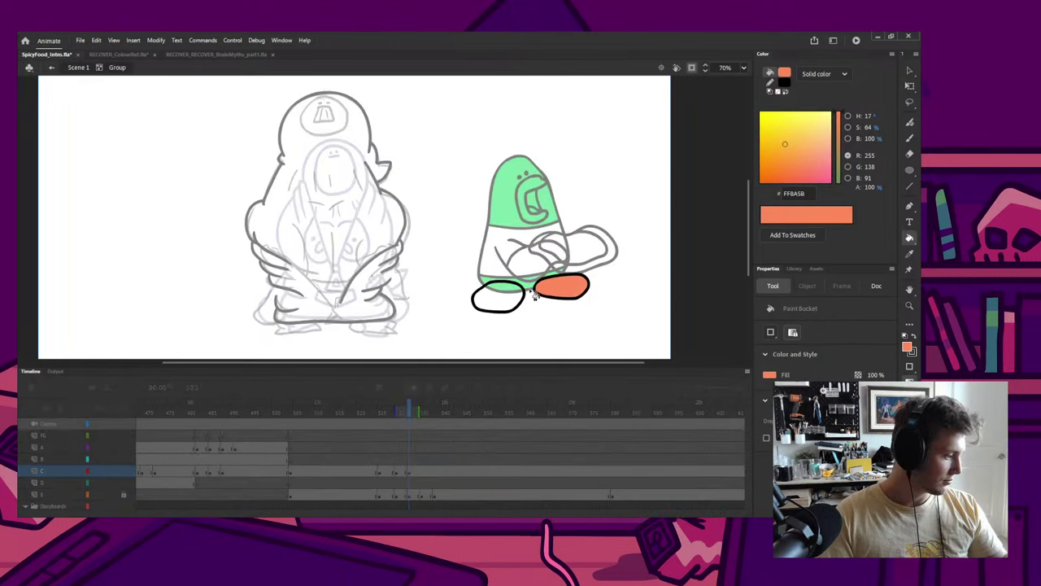
pyautogui.click(498, 297)
# Step: Shade the front foot with red D86367, brushing the shadow edges and filling the areas around an orange highlight
pyautogui.click(788, 155)
pyautogui.click(838, 123)
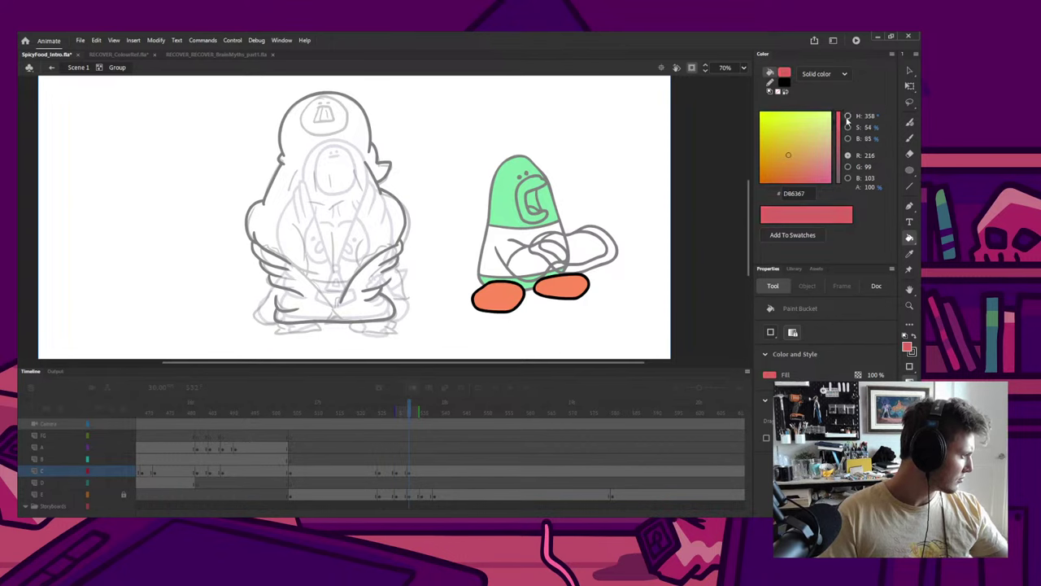
pyautogui.press('b')
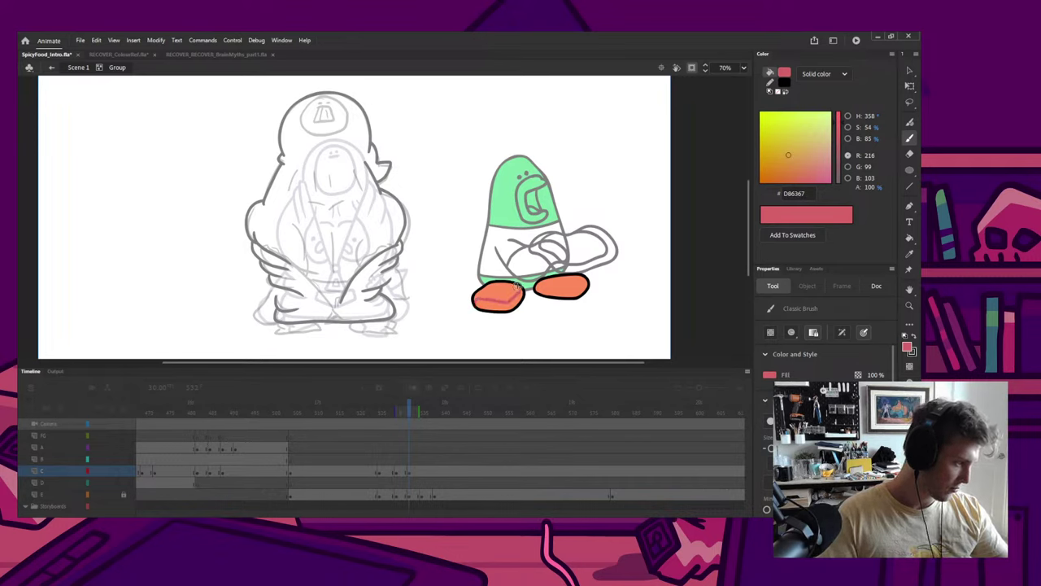
pyautogui.press('k')
pyautogui.click(510, 304)
pyautogui.press('b')
pyautogui.moveTo(499, 295); pyautogui.dragTo(507, 298)
pyautogui.press('k')
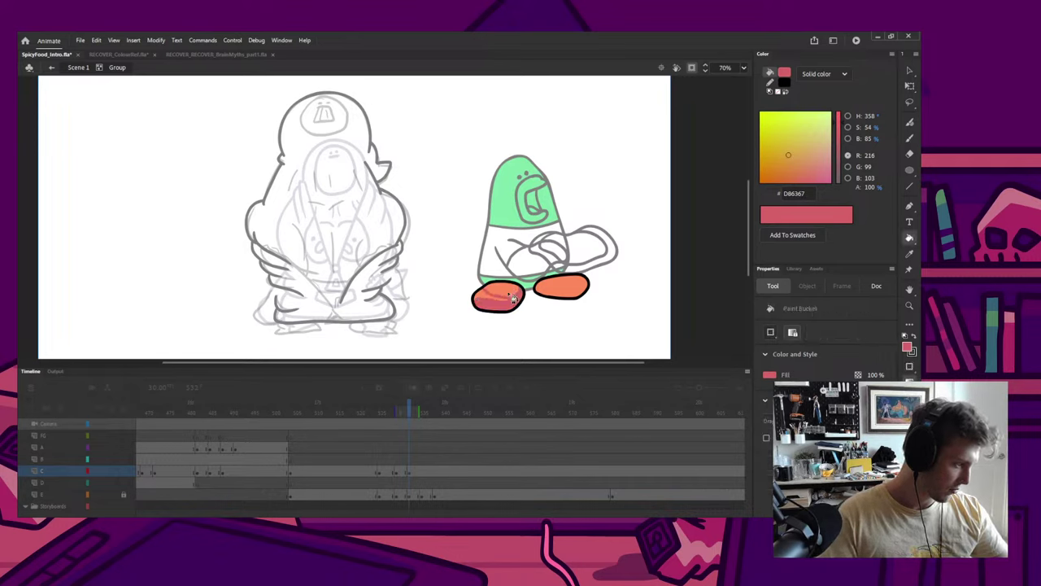
pyautogui.click(511, 290)
# Step: Shade the rear foot with the same red around an orange highlight and return to the main scene
pyautogui.press('b')
pyautogui.moveTo(569, 275); pyautogui.dragTo(538, 284)
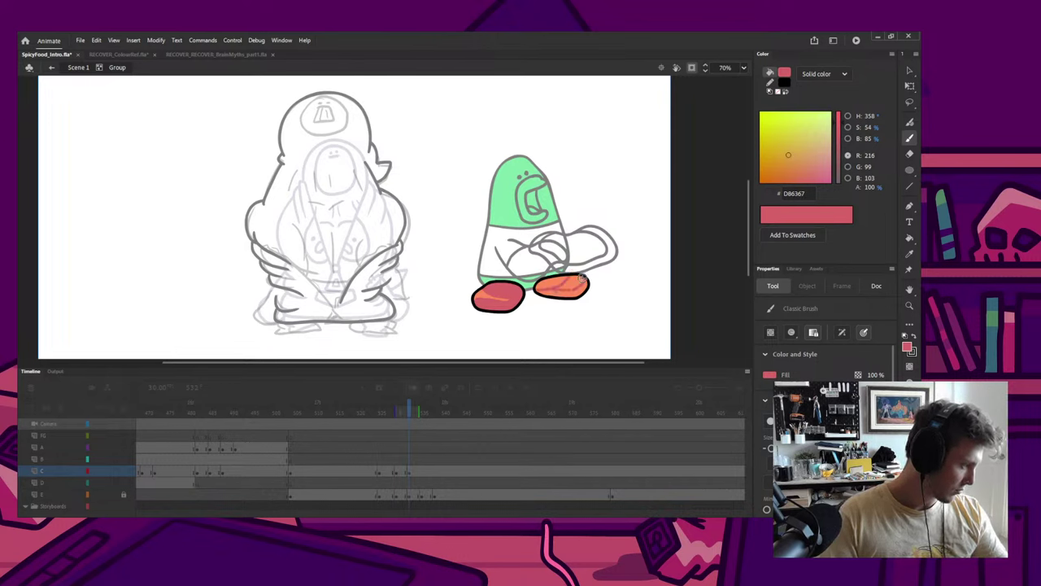
pyautogui.press('v')
pyautogui.doubleClick(611, 286)
pyautogui.doubleClick(560, 291)
pyautogui.press('l')
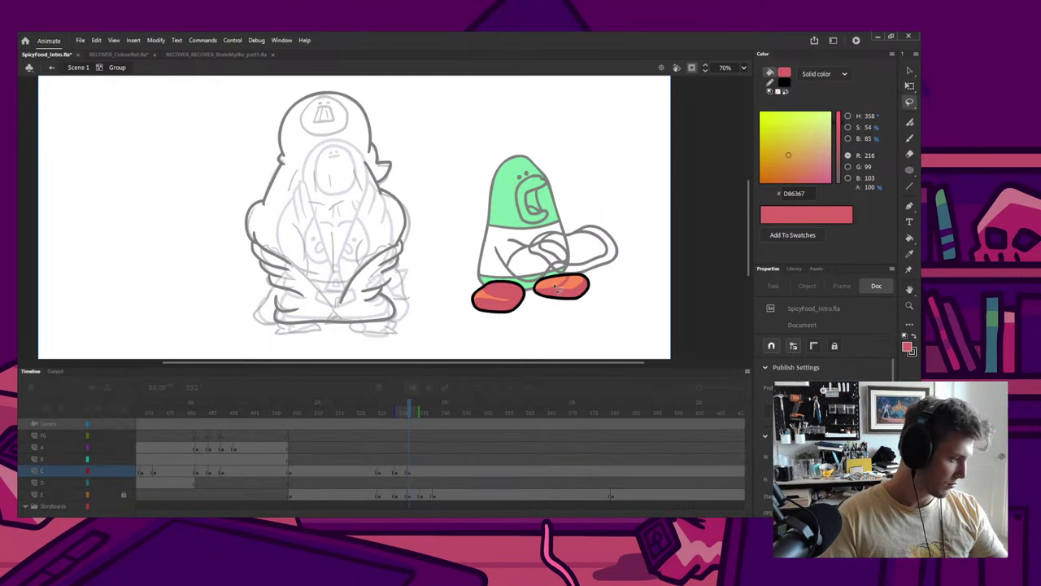
pyautogui.press('k')
pyautogui.click(560, 289)
pyautogui.press('q')
pyautogui.doubleClick(599, 285)
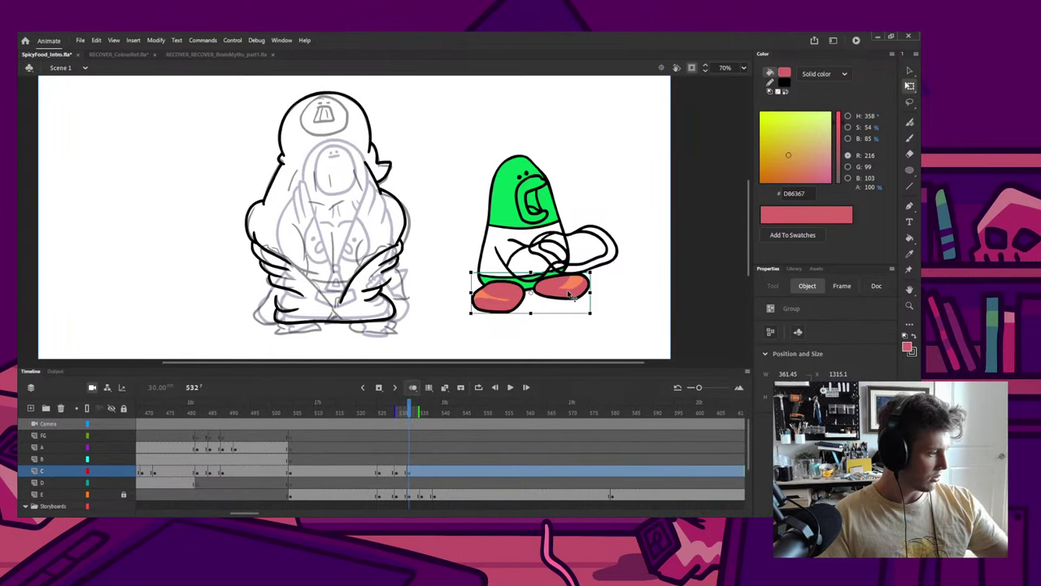
# Step: Group the body, send it behind the beak and arm, and send the feet group behind the body
pyautogui.click(553, 186)
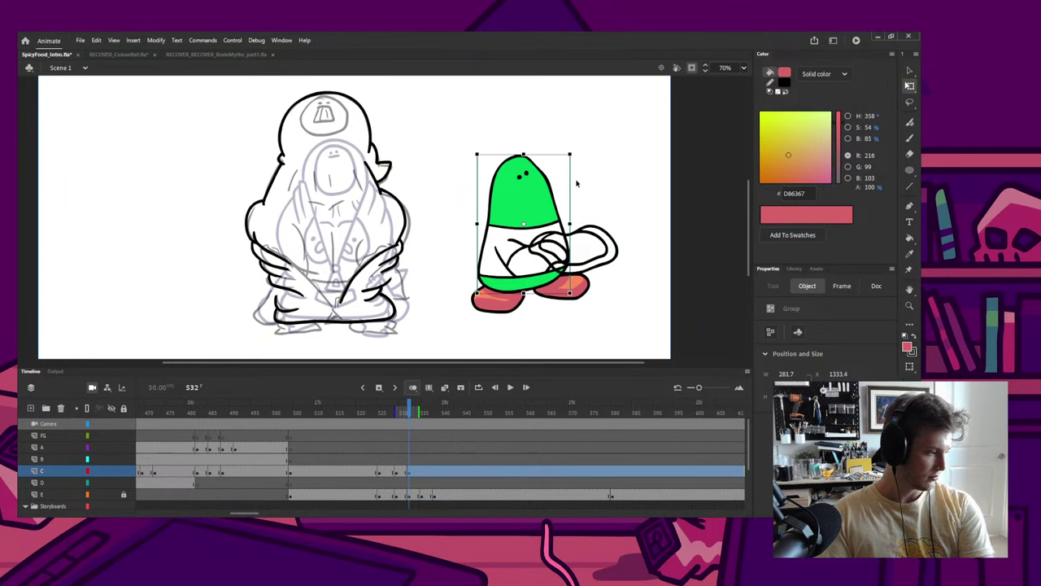
pyautogui.hotkey('ctrl', 'Down')
pyautogui.hotkey('ctrl', 'Down')
pyautogui.hotkey('ctrl', 'Down')
pyautogui.click(557, 292)
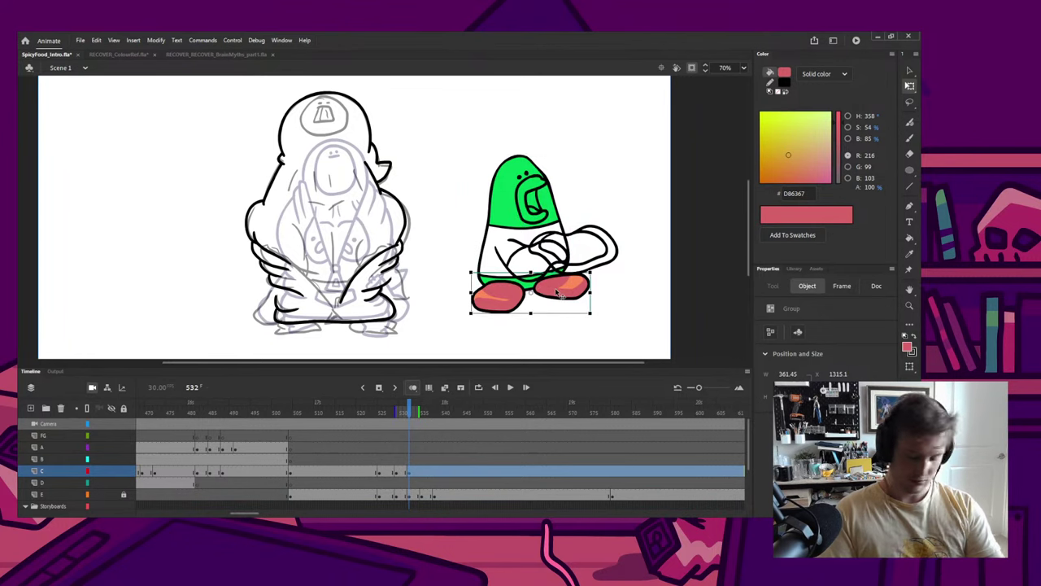
pyautogui.hotkey('ctrl', 'Down')
pyautogui.press('Escape')
# Step: Sample the feet's orange highlight and fill the beak with it inside the beak group
pyautogui.press('i')
pyautogui.click(572, 284)
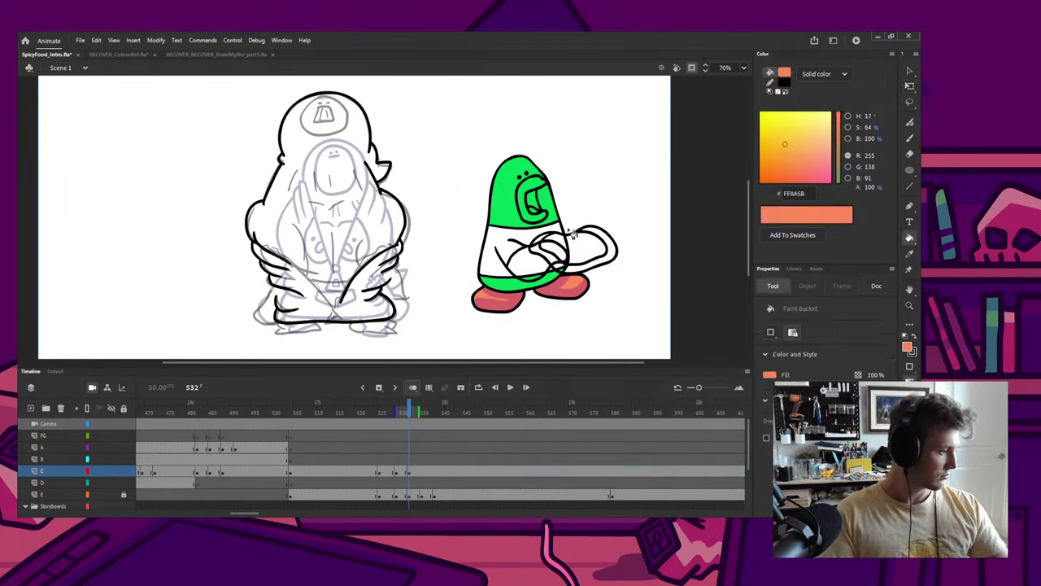
pyautogui.press('q')
pyautogui.click(544, 189)
pyautogui.press('k')
pyautogui.press('q')
pyautogui.doubleClick(543, 189)
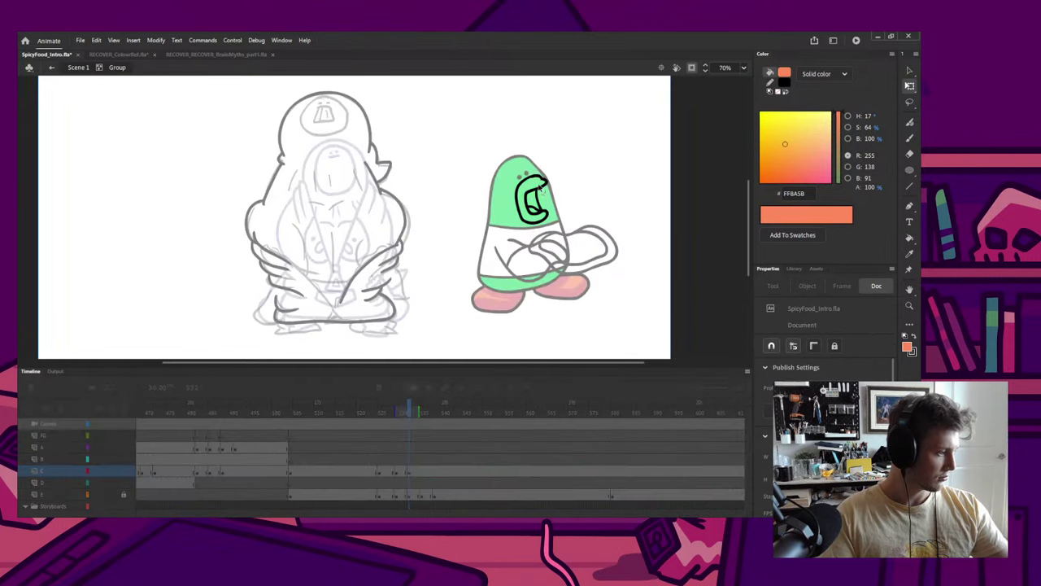
pyautogui.press('k')
pyautogui.click(539, 185)
pyautogui.press('q')
pyautogui.doubleClick(576, 183)
# Step: Fill the mouth interior with red D86367 and the tongue with magenta C2328D inside the beak group
pyautogui.click(544, 213)
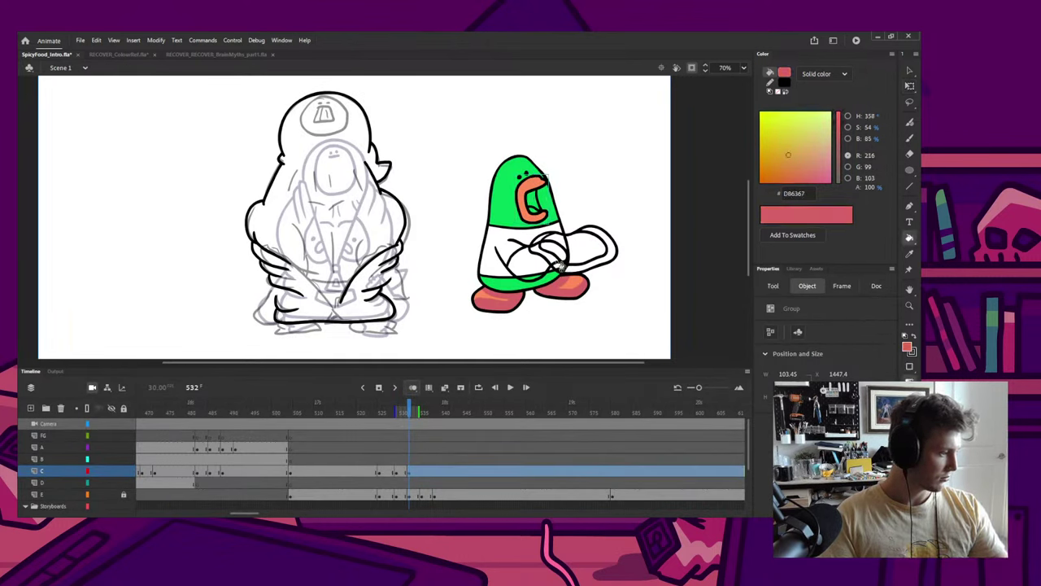
pyautogui.doubleClick(543, 213)
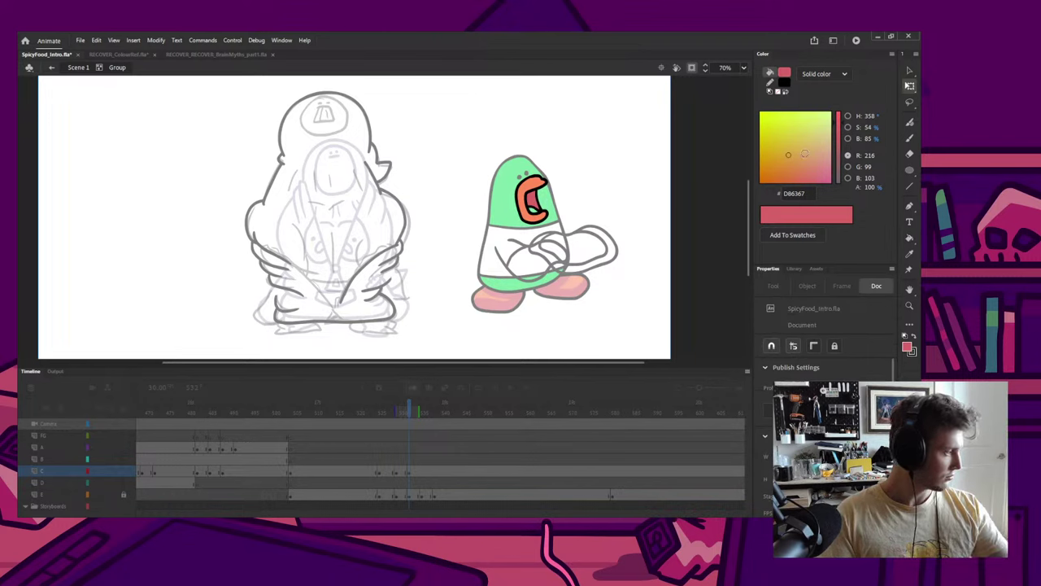
pyautogui.moveTo(805, 153); pyautogui.dragTo(801, 166)
pyautogui.press('k')
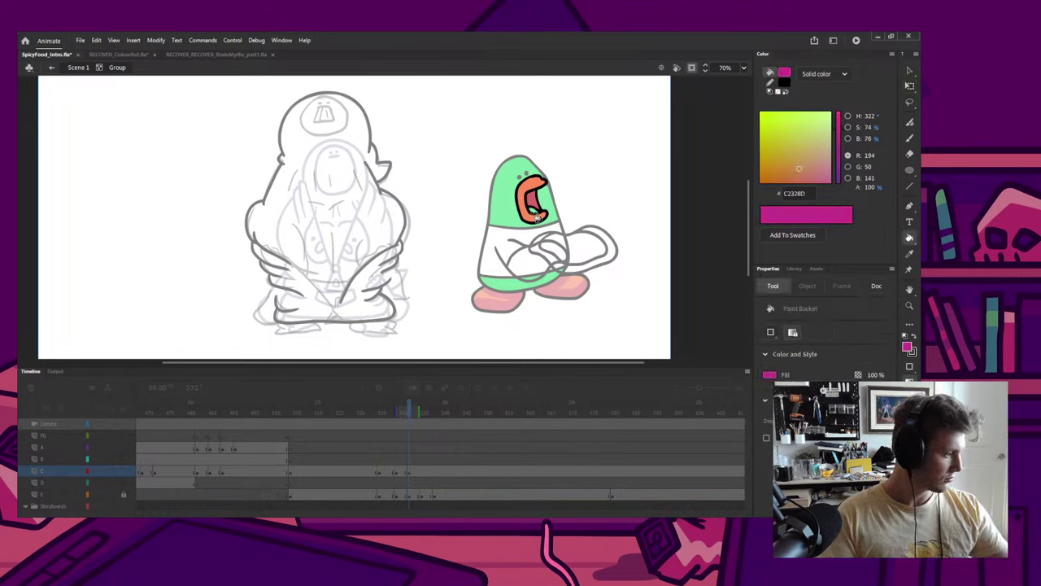
pyautogui.press('v')
pyautogui.doubleClick(577, 190)
pyautogui.click(591, 186)
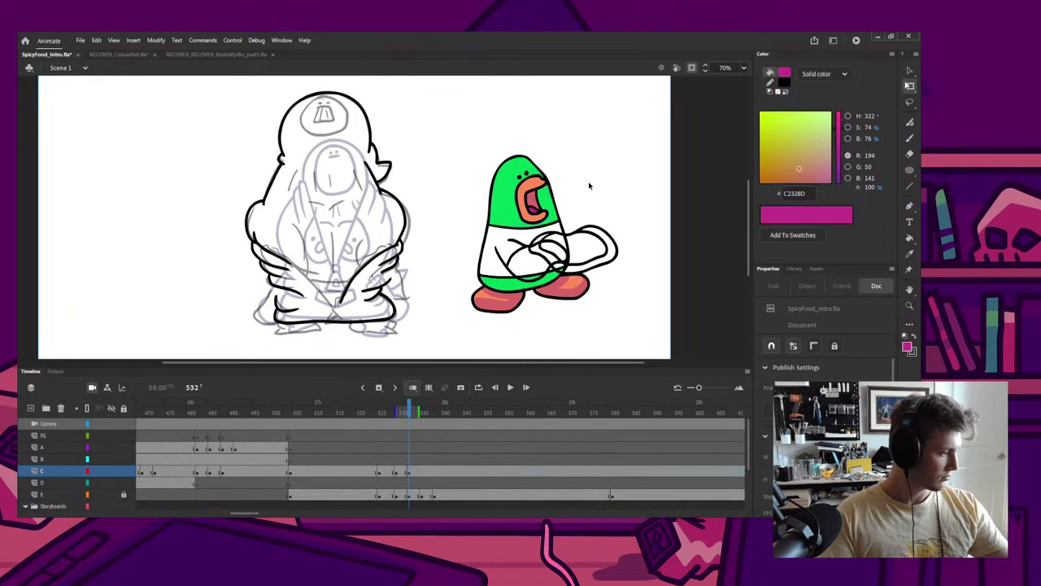
# Step: Fill the body's middle section with white FFFFFF inside its group to form the shirt
pyautogui.press('o')
pyautogui.press('i')
pyautogui.click(556, 232)
pyautogui.press('q')
pyautogui.doubleClick(556, 232)
pyautogui.press('k')
pyautogui.click(556, 232)
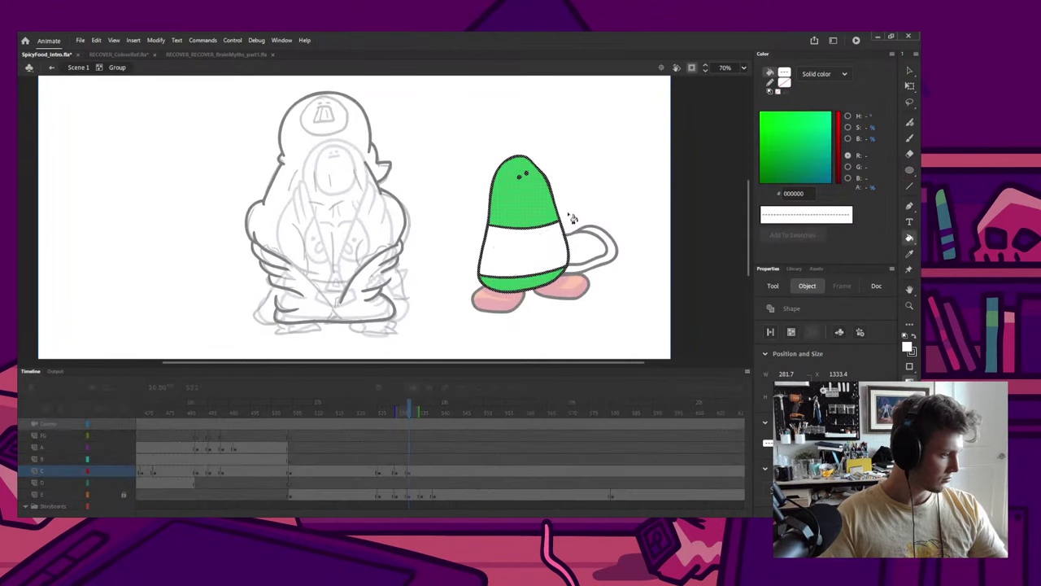
pyautogui.press('q')
pyautogui.doubleClick(594, 208)
# Step: Close the sleeve opening in the arm group with a stroke and fill the sleeve with white
pyautogui.doubleClick(525, 253)
pyautogui.press('b')
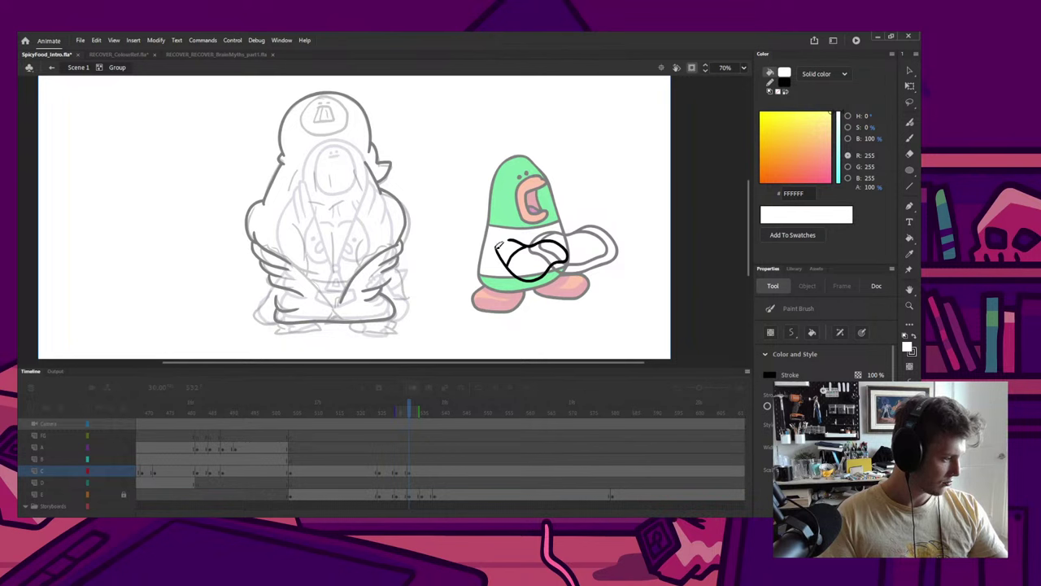
pyautogui.press('q')
pyautogui.doubleClick(525, 231)
pyautogui.doubleClick(516, 247)
pyautogui.press('l')
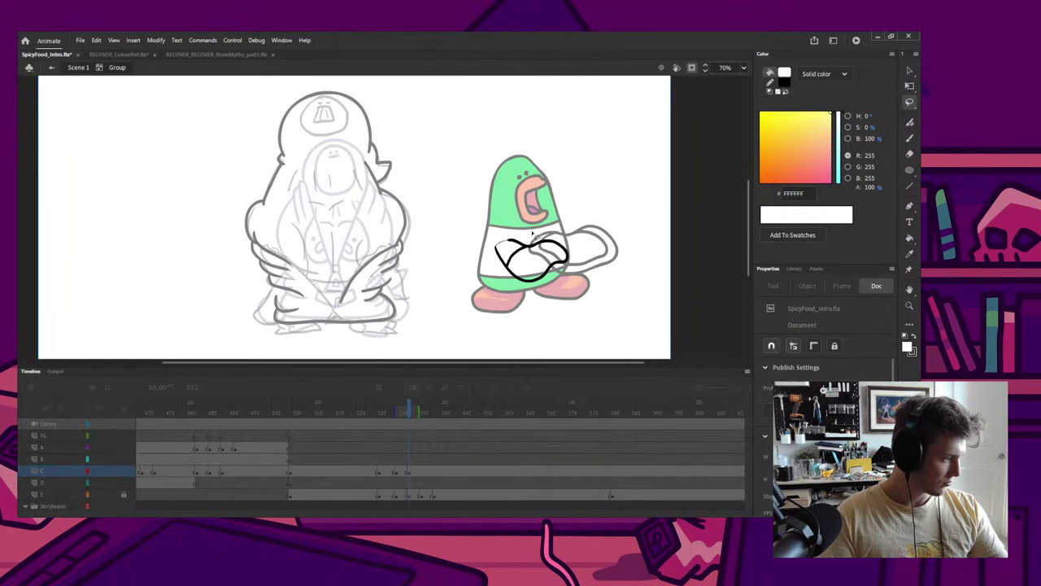
pyautogui.press('k')
pyautogui.press('q')
pyautogui.doubleClick(529, 232)
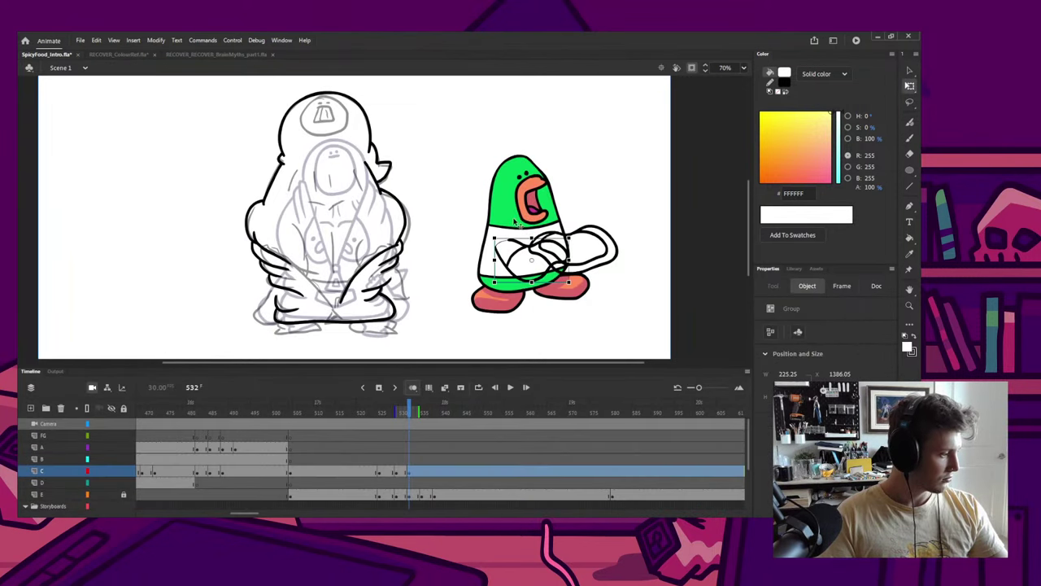
# Step: Sample the body's green and fill the forearm and hand with it inside the arm group
pyautogui.press('i')
pyautogui.click(514, 219)
pyautogui.press('q')
pyautogui.doubleClick(542, 262)
pyautogui.press('k')
pyautogui.press('q')
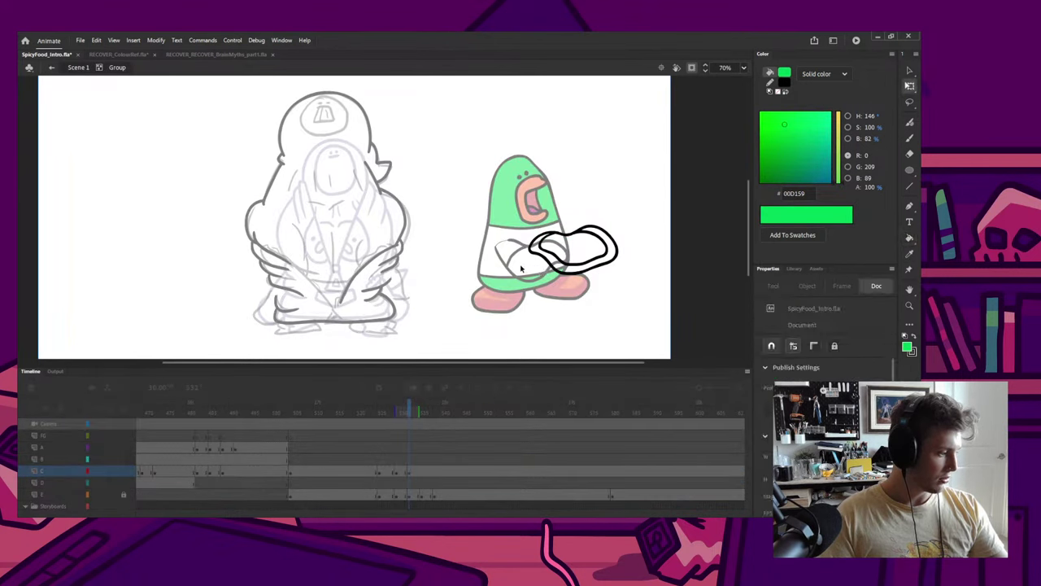
pyautogui.doubleClick(514, 261)
pyautogui.doubleClick(514, 260)
pyautogui.press('k')
pyautogui.click(532, 261)
pyautogui.press('q')
pyautogui.doubleClick(566, 216)
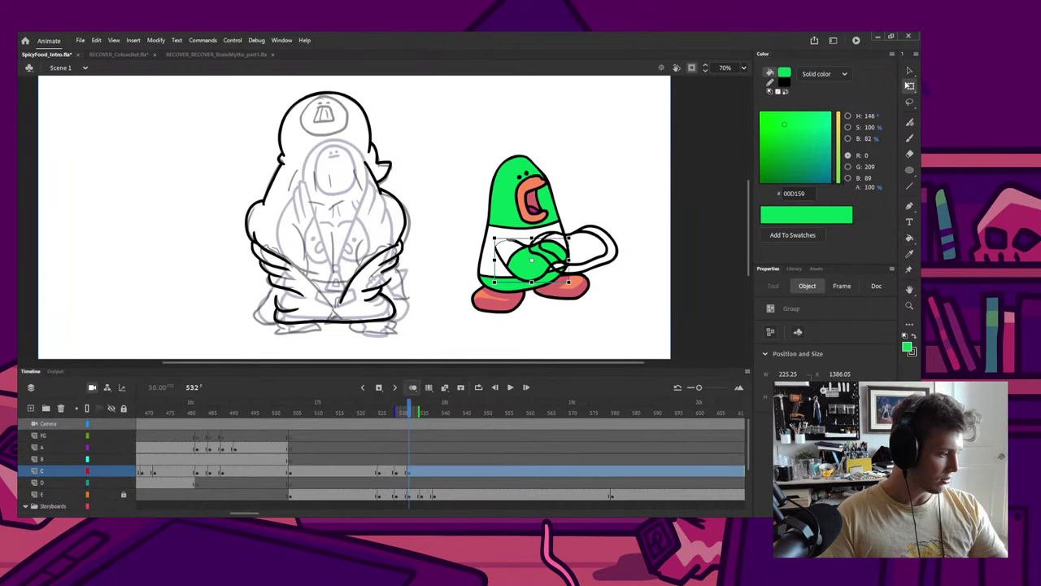
# Step: Delete the stroke closing the top of the sleeve inside the arm group
pyautogui.doubleClick(508, 243)
pyautogui.click(505, 244)
pyautogui.press('Delete')
pyautogui.doubleClick(575, 209)
pyautogui.click(602, 211)
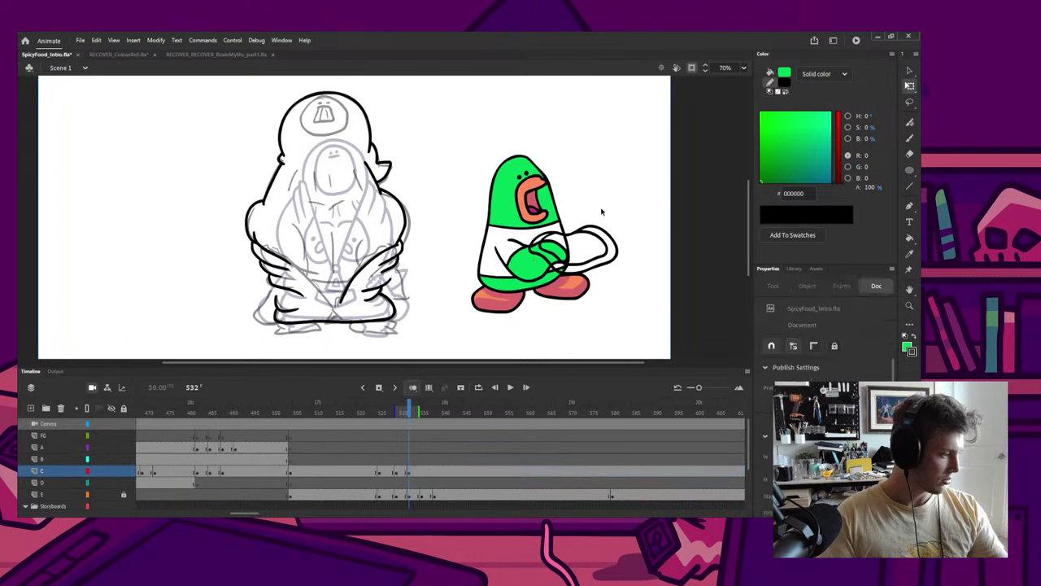
# Step: Sample the foot's orange FF8A5B and fill the long rounded shape's outer rim with it inside its group
pyautogui.press('i')
pyautogui.click(580, 284)
pyautogui.hotkey('ctrl', 'e')
pyautogui.click(593, 273)
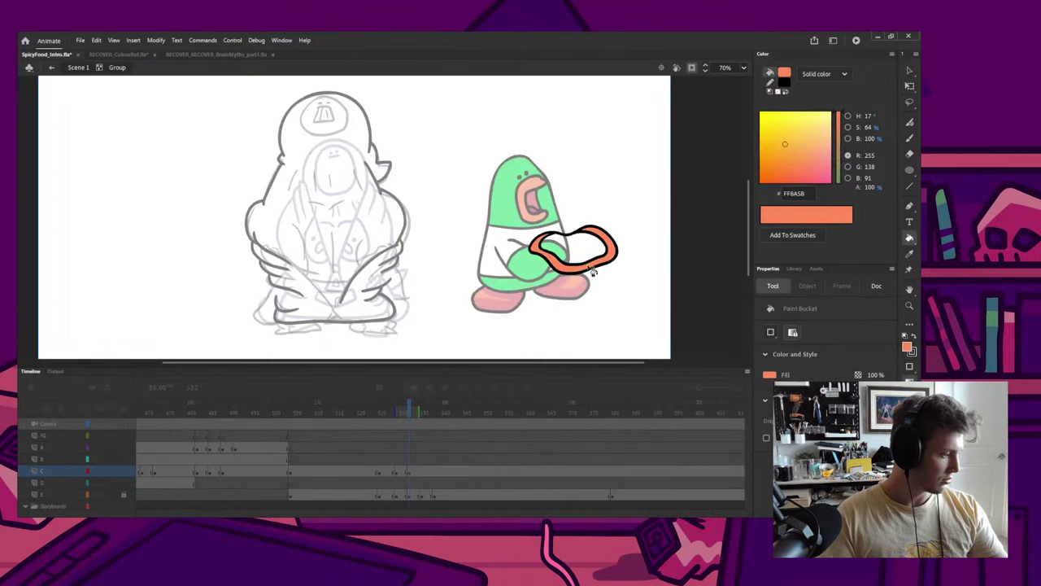
pyautogui.hotkey('ctrl', 'e')
# Step: Mix the red FF4148 and fill the inner area of the long rounded shape with it inside its group
pyautogui.press('k')
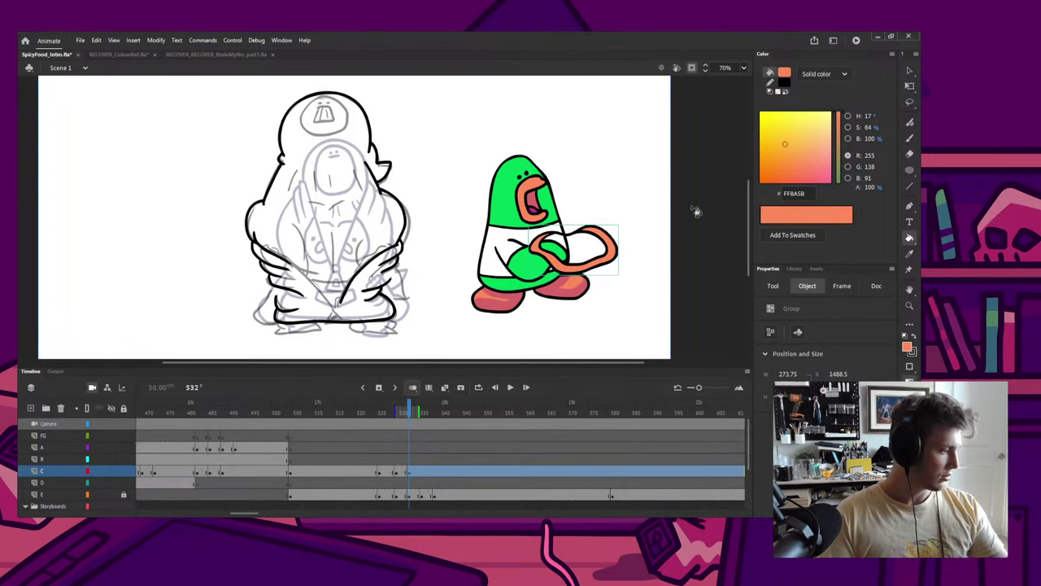
pyautogui.click(786, 154)
pyautogui.click(790, 161)
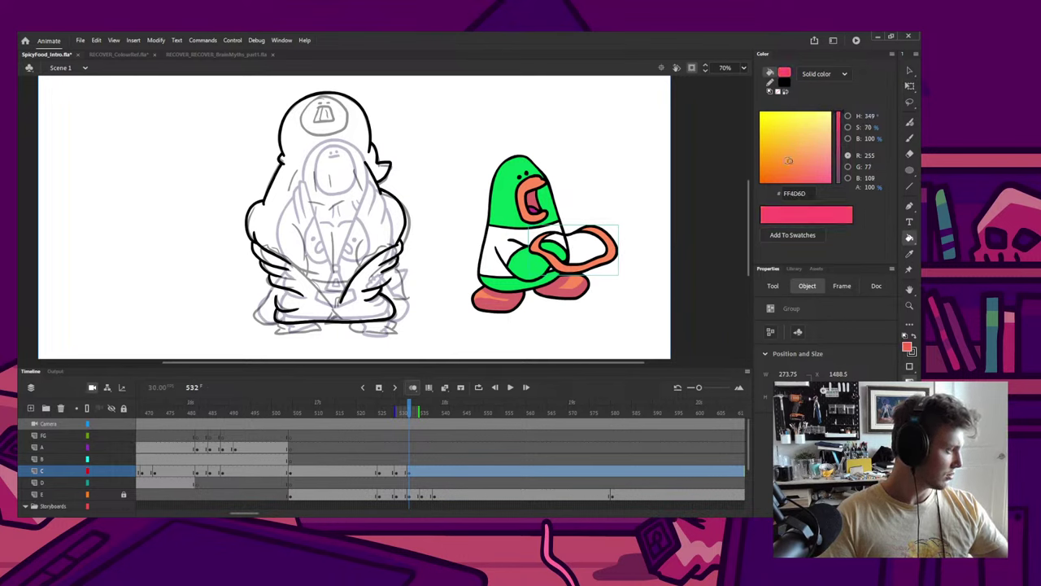
pyautogui.click(779, 165)
pyautogui.press('q')
pyautogui.doubleClick(609, 254)
pyautogui.press('k')
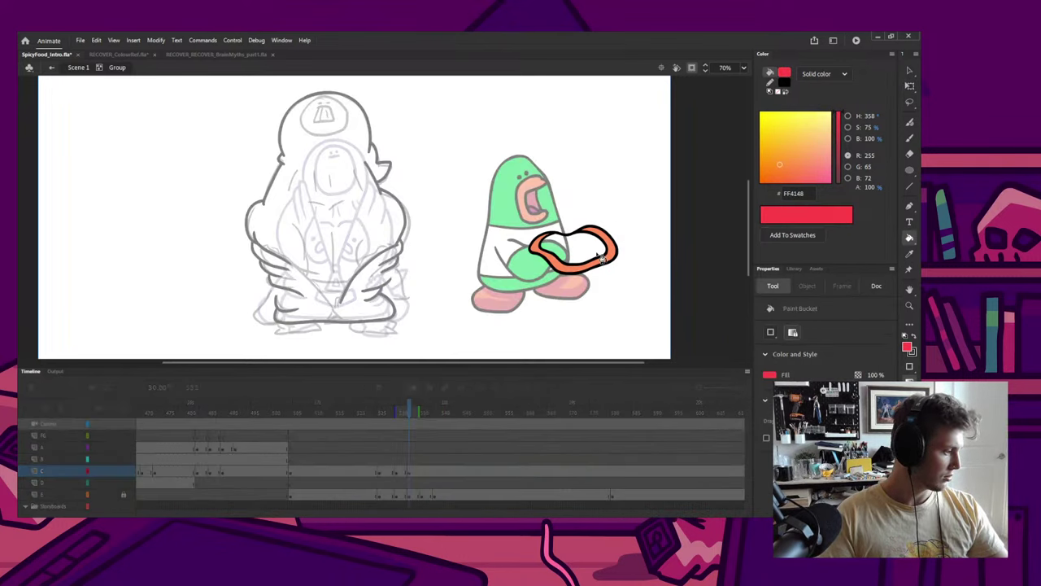
pyautogui.click(595, 246)
pyautogui.press('i')
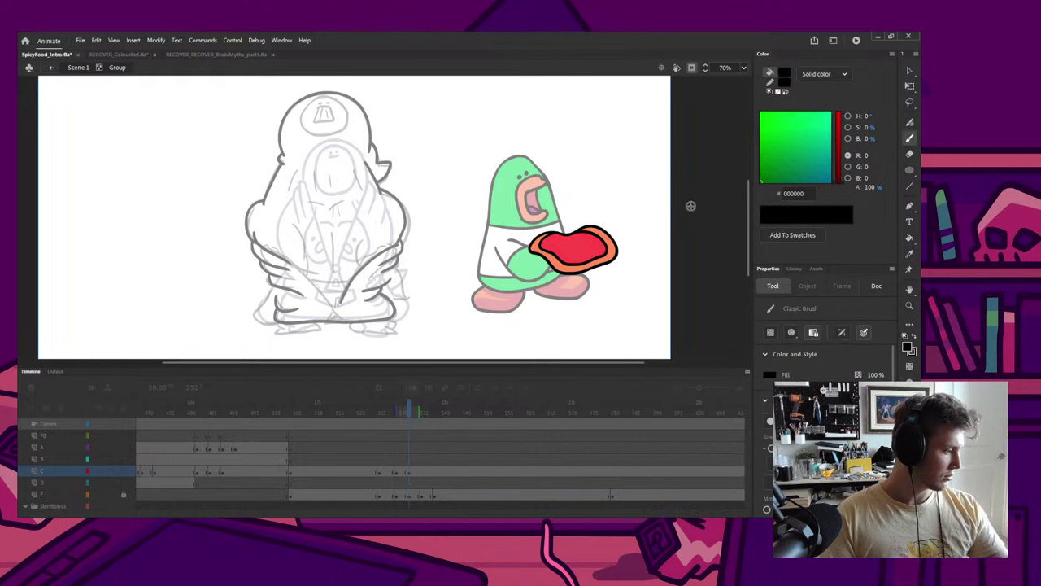
pyautogui.press('q')
pyautogui.doubleClick(624, 227)
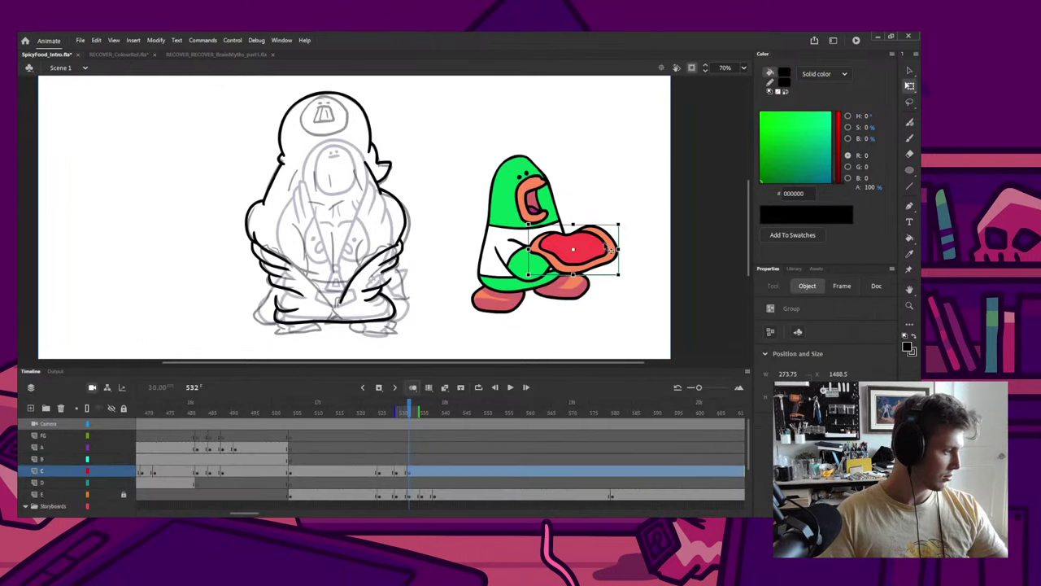
# Step: Outline a smaller inner area on the red with light orange FFB171 inside the group and fill it with the same colour
pyautogui.doubleClick(608, 245)
pyautogui.press('b')
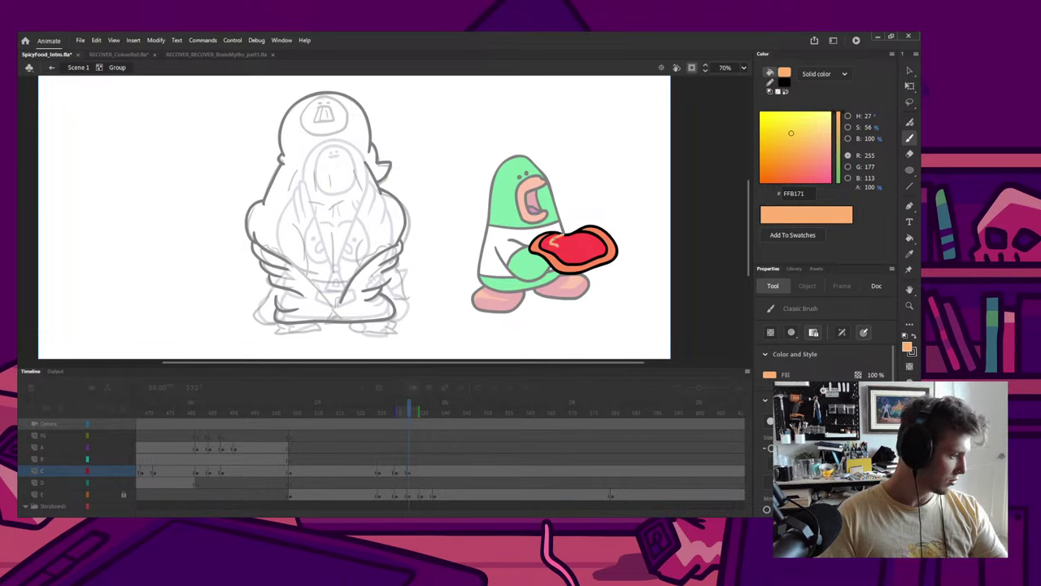
pyautogui.hotkey('ctrl', 'z')
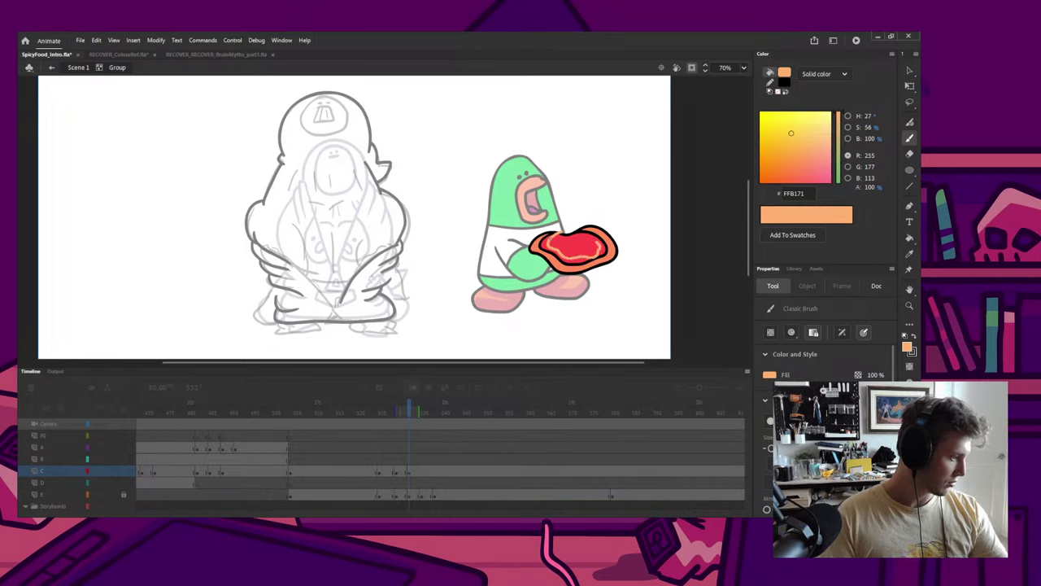
pyautogui.moveTo(596, 240); pyautogui.dragTo(573, 235)
pyautogui.press('k')
pyautogui.click(579, 249)
pyautogui.press('q')
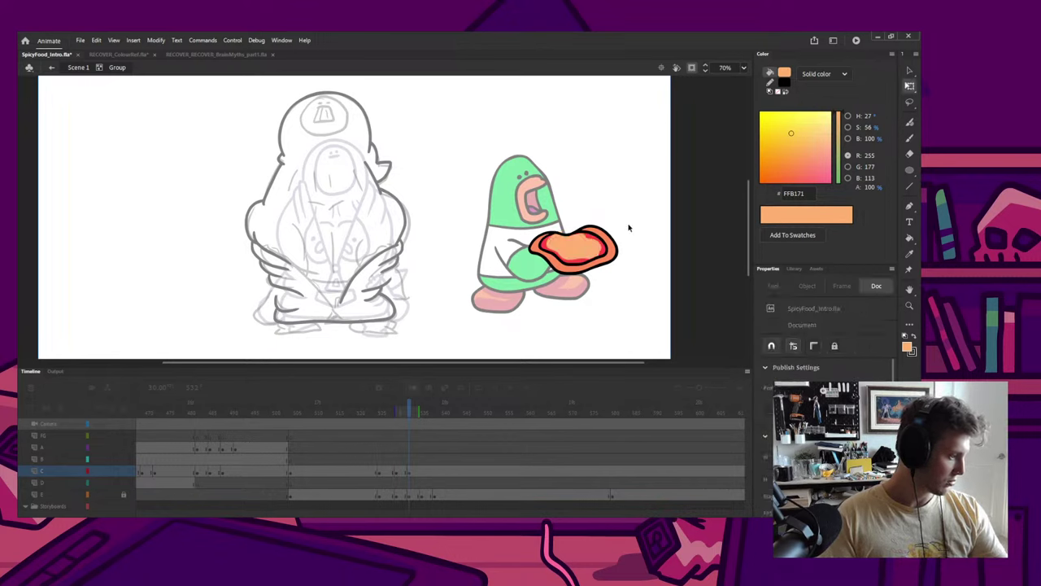
pyautogui.doubleClick(628, 227)
# Step: Draw a small black fish outline across the dish in a new group and shift it slightly upward
pyautogui.press('o')
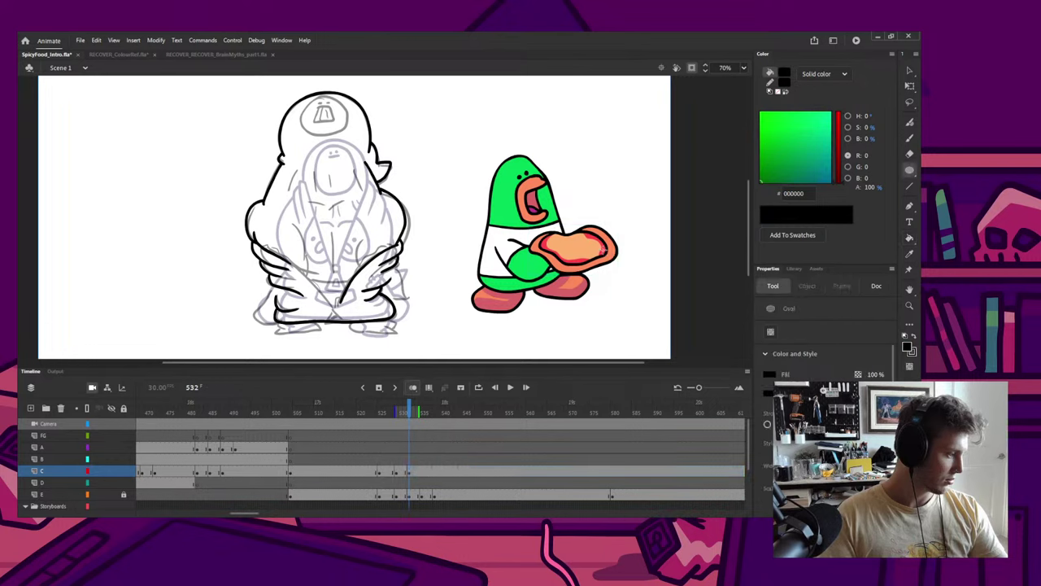
pyautogui.press('i')
pyautogui.click(604, 251)
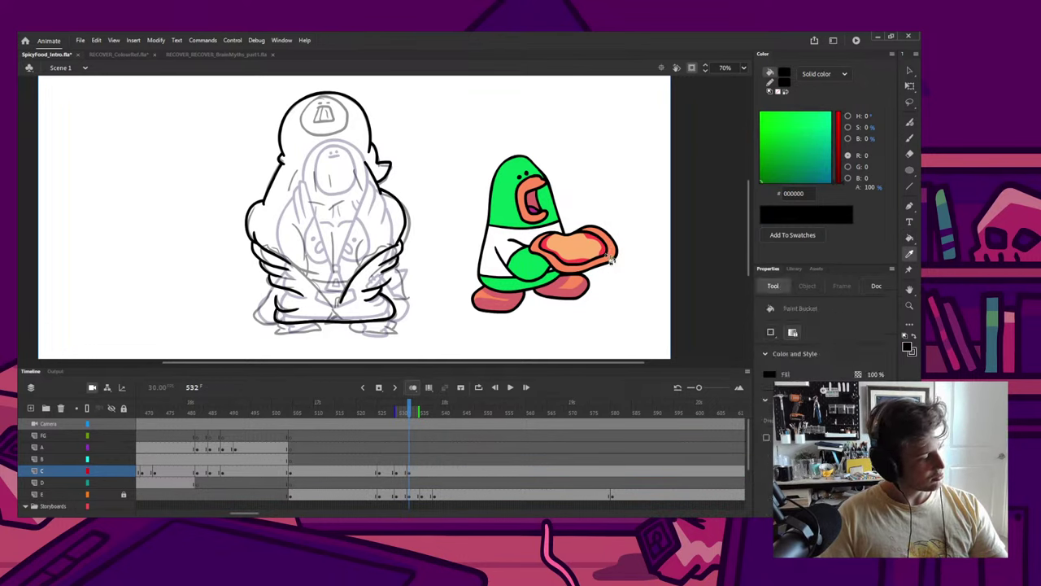
pyautogui.hotkey('ctrl', 'g')
pyautogui.press('b')
pyautogui.moveTo(571, 233)
pyautogui.mouseDown()
pyautogui.moveTo(574, 246)
pyautogui.moveTo(530, 245)
pyautogui.moveTo(582, 249)
pyautogui.mouseUp()
pyautogui.hotkey('ctrl', 'z')
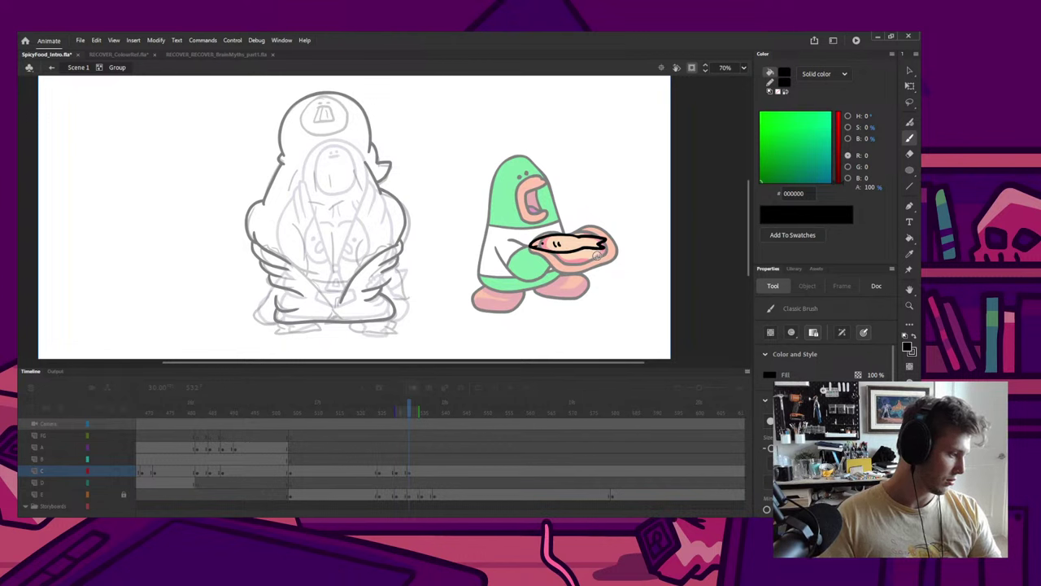
pyautogui.press('q')
pyautogui.doubleClick(594, 258)
pyautogui.moveTo(576, 251); pyautogui.dragTo(579, 255)
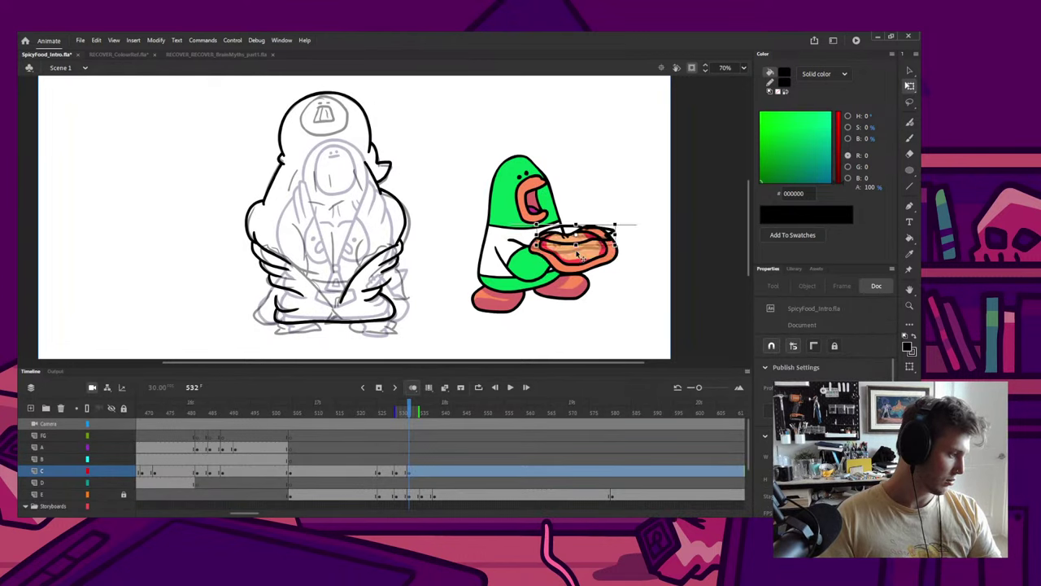
# Step: Fill the fish with grey B3B6B6 inside its group and set it back down onto the dish
pyautogui.doubleClick(576, 248)
pyautogui.click(811, 131)
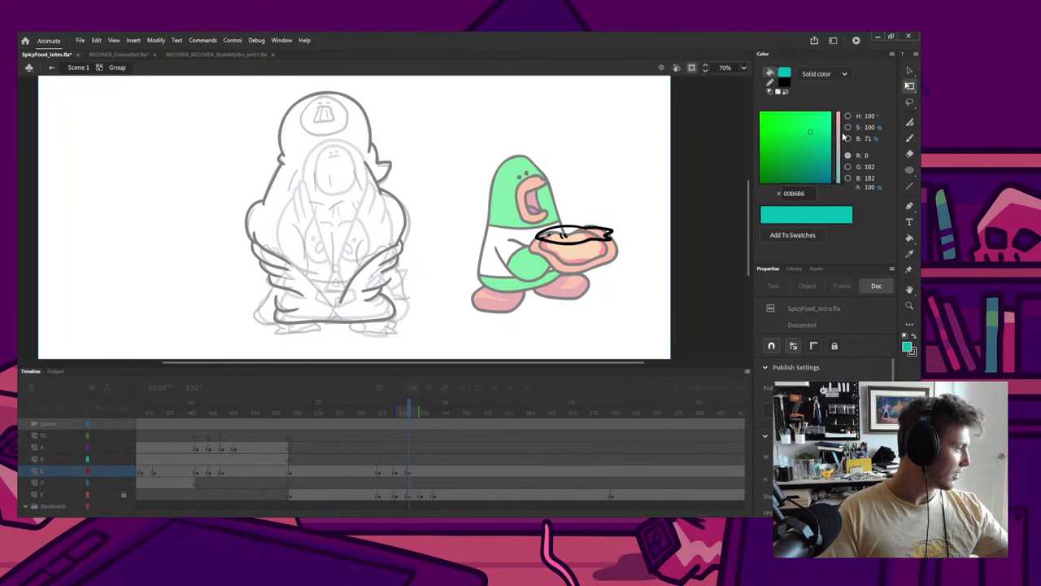
pyautogui.click(838, 133)
pyautogui.press('k')
pyautogui.click(603, 237)
pyautogui.press('q')
pyautogui.doubleClick(631, 226)
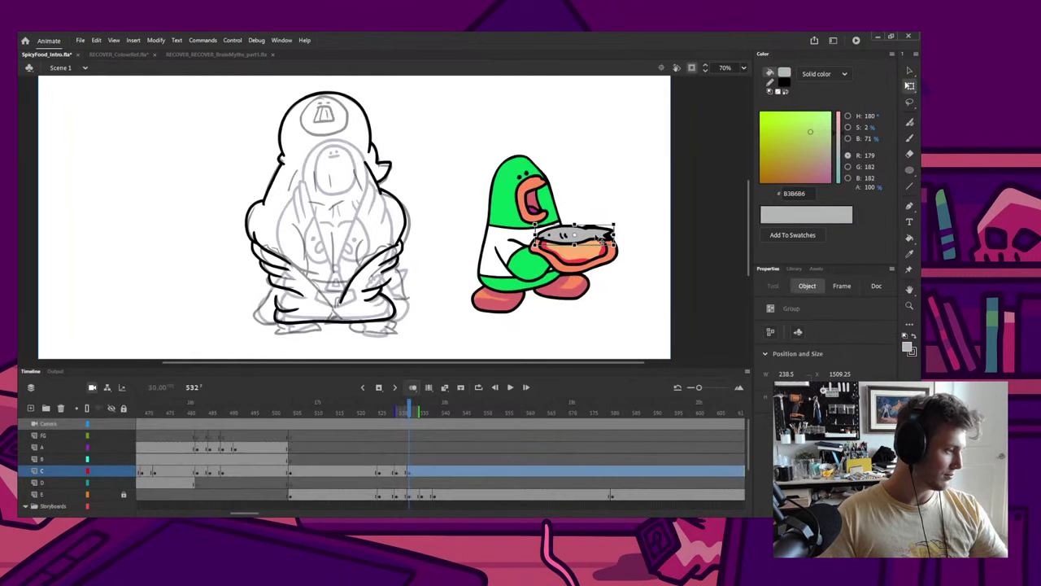
pyautogui.click(634, 228)
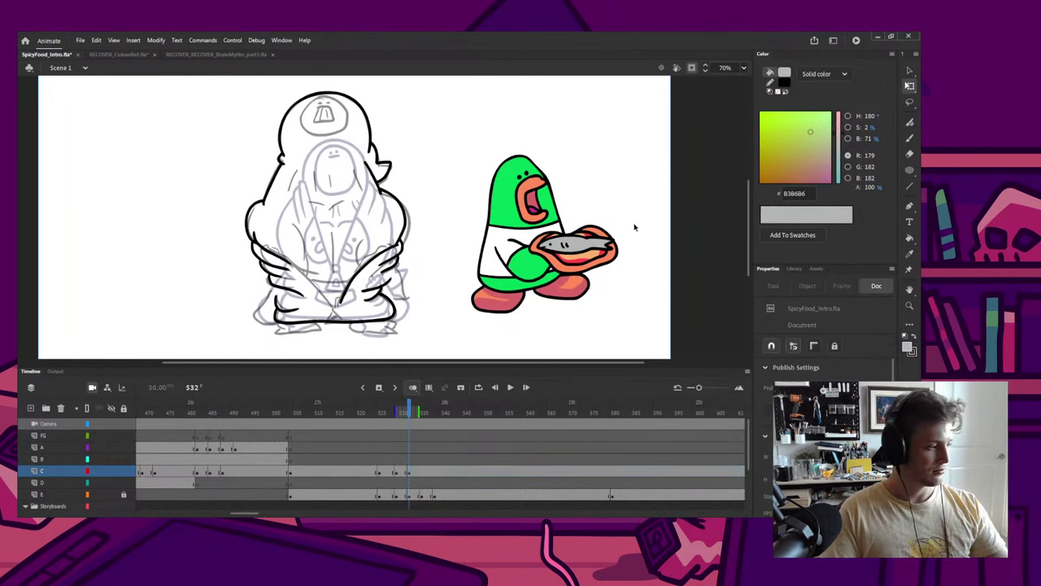
# Step: Sample the body's green, shift it to the darker 00A37C and open the duck's body group
pyautogui.press('i')
pyautogui.click(515, 195)
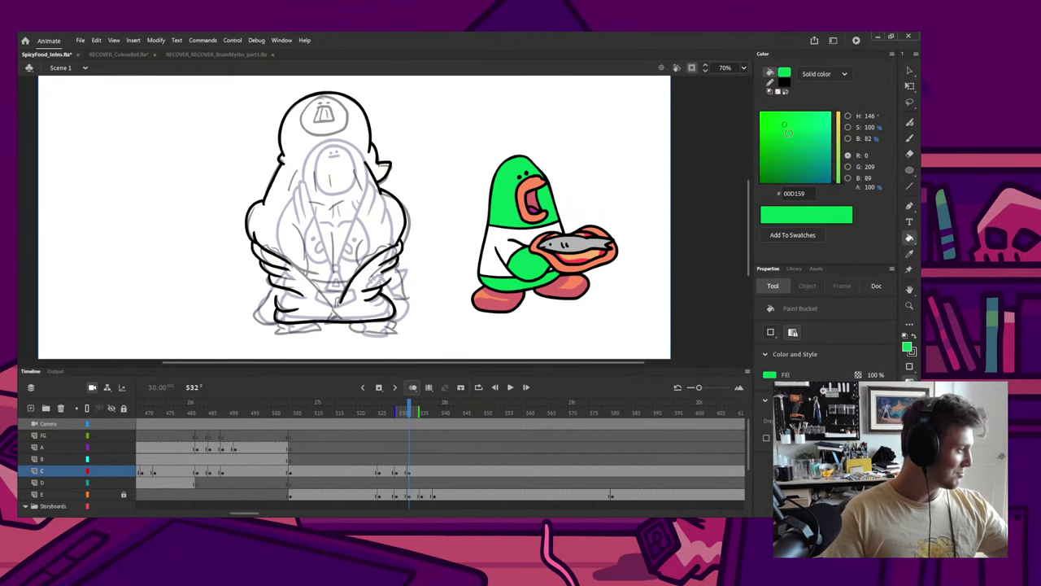
pyautogui.click(794, 137)
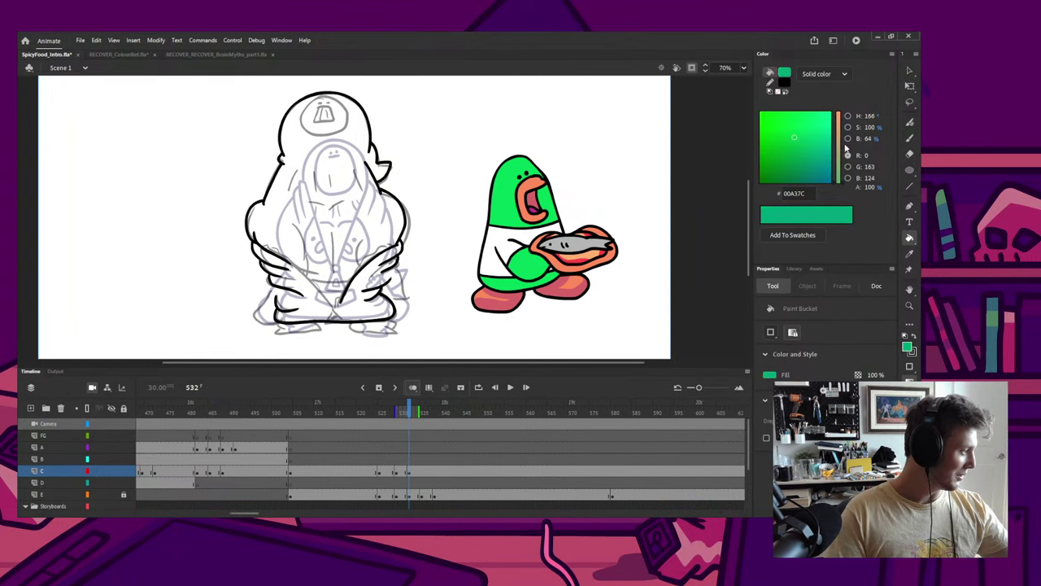
pyautogui.press('q')
pyautogui.click(512, 221)
pyautogui.doubleClick(512, 215)
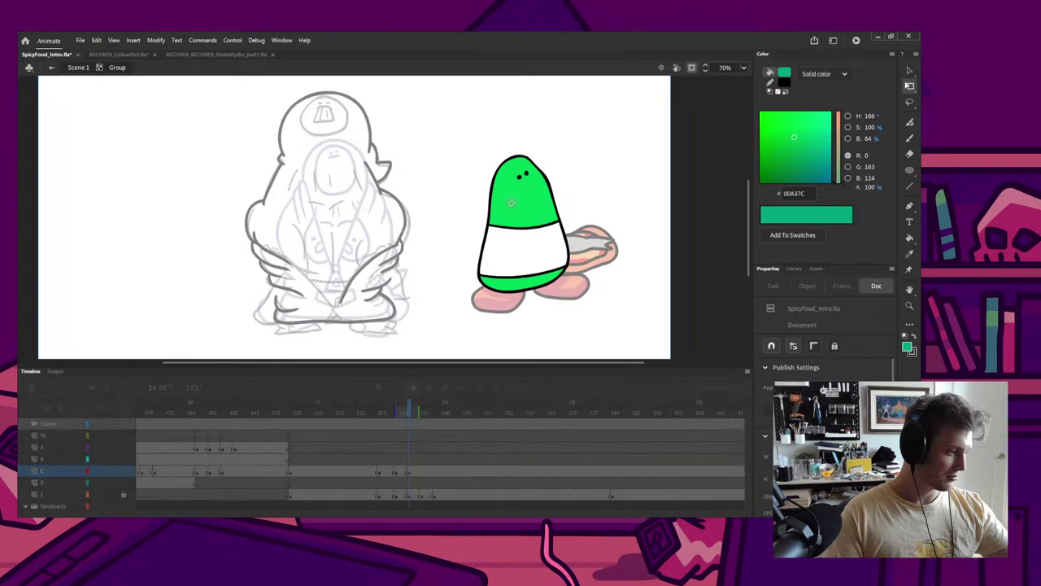
pyautogui.press('b')
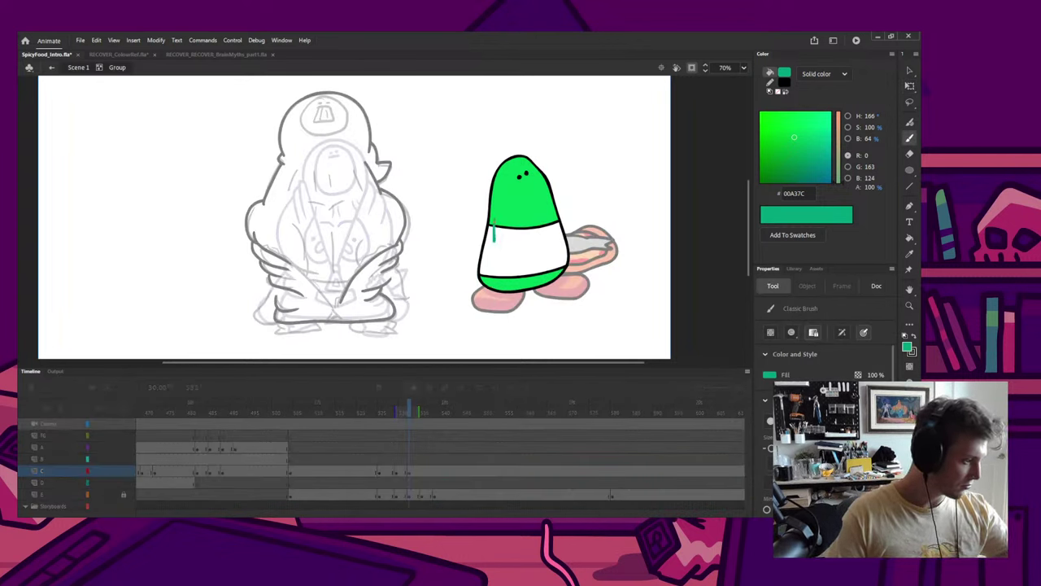
pyautogui.moveTo(502, 185); pyautogui.dragTo(523, 163)
pyautogui.press('k')
pyautogui.hotkey('ctrl', 'z')
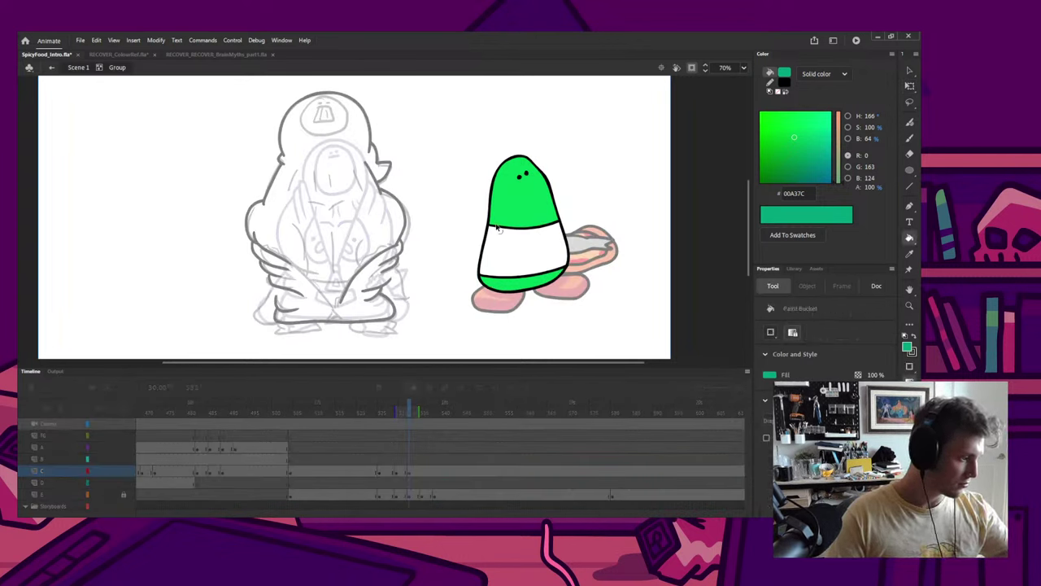
# Step: Brush a 00A37C shading boundary along the head's left side and fill the head beyond it, keeping a bright green rim
pyautogui.press('b')
pyautogui.moveTo(494, 232); pyautogui.dragTo(529, 162)
pyautogui.press('k')
pyautogui.click(530, 207)
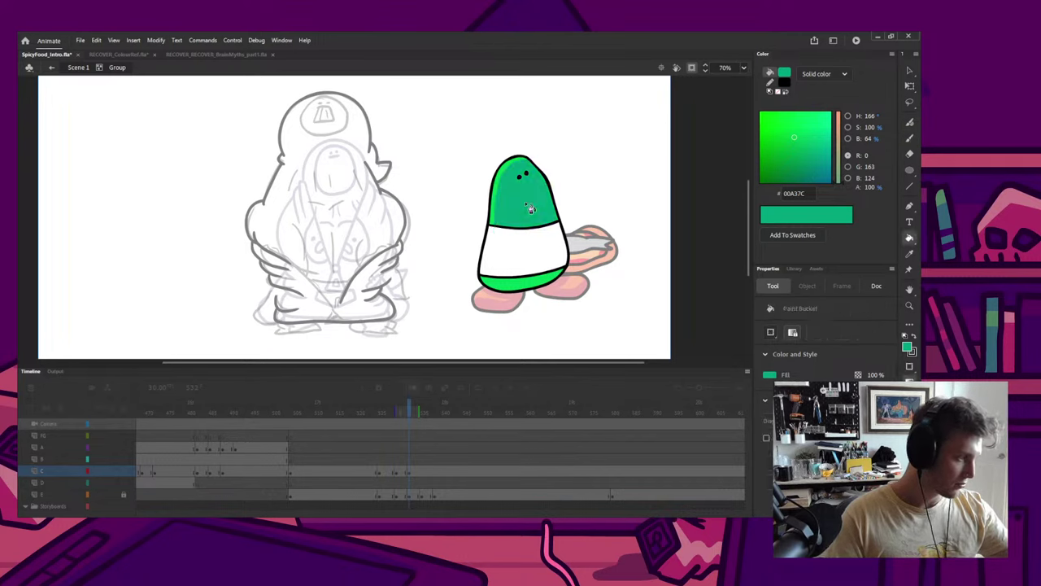
# Step: Brush a shading boundary at the left end of the green band below the shirt and fill the band with 00A37C
pyautogui.press('b')
pyautogui.moveTo(485, 281); pyautogui.dragTo(493, 288)
pyautogui.press('k')
pyautogui.click(508, 282)
pyautogui.hotkey('ctrl', 'z')
pyautogui.press('b')
pyautogui.press('k')
pyautogui.click(508, 284)
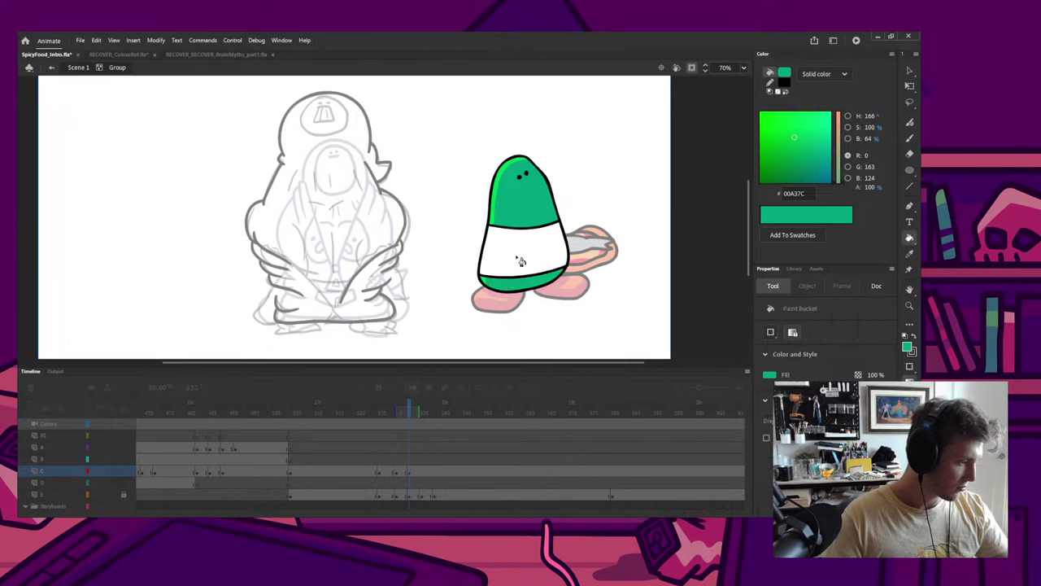
# Step: Mix the pale pink FFD9EF and shade the shirt with it, keeping a white strip along its left side
pyautogui.press('i')
pyautogui.click(516, 256)
pyautogui.click(826, 122)
pyautogui.press('b')
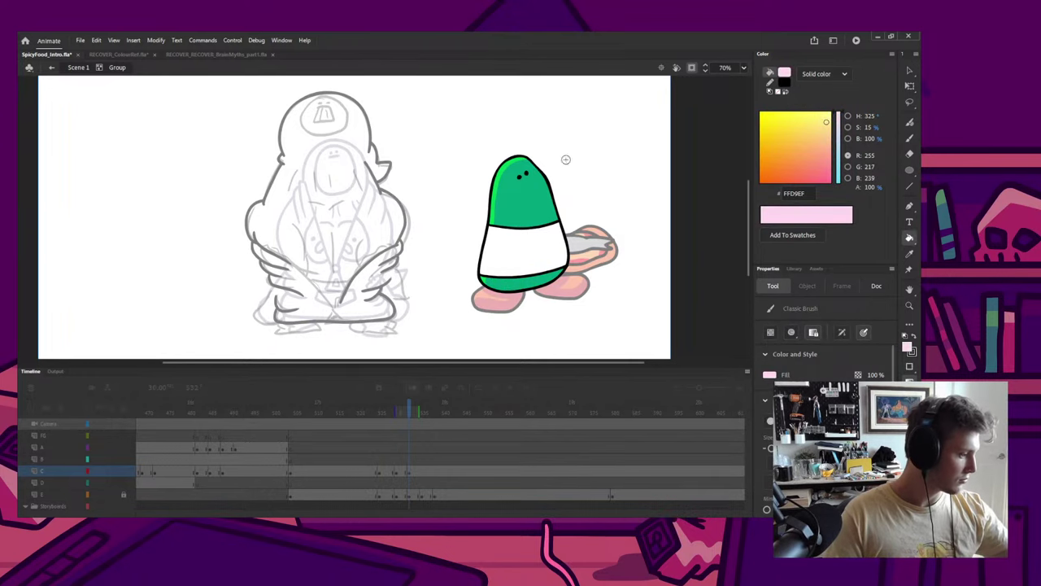
pyautogui.moveTo(489, 268); pyautogui.dragTo(488, 281)
pyautogui.press('k')
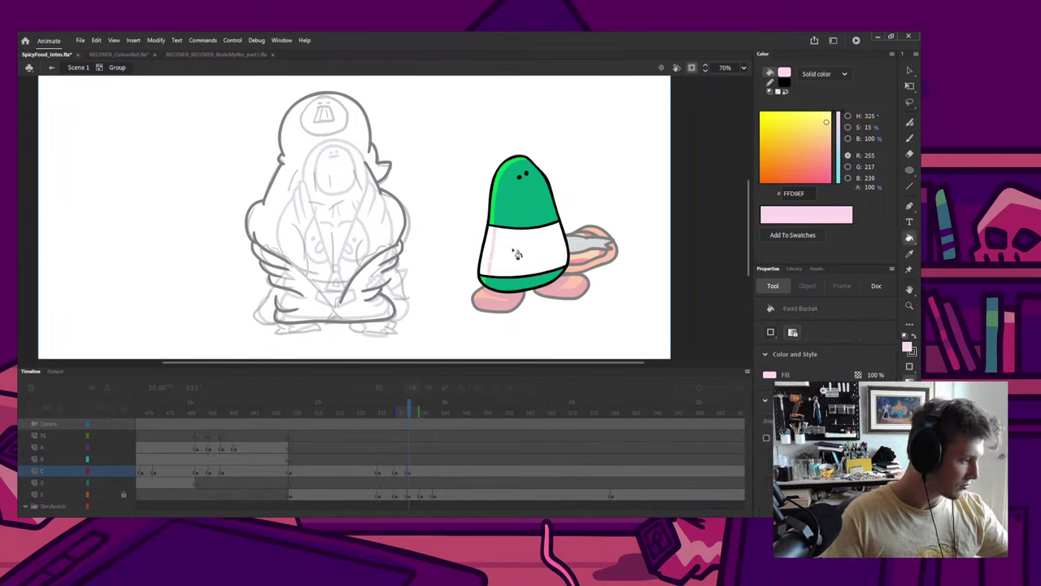
pyautogui.click(516, 254)
pyautogui.press('q')
pyautogui.doubleClick(586, 204)
# Step: Brush a pale pink FFD9EF shading boundary on the sleeve inside the arm group and fill the shaded part
pyautogui.click(510, 253)
pyautogui.doubleClick(512, 253)
pyautogui.press('b')
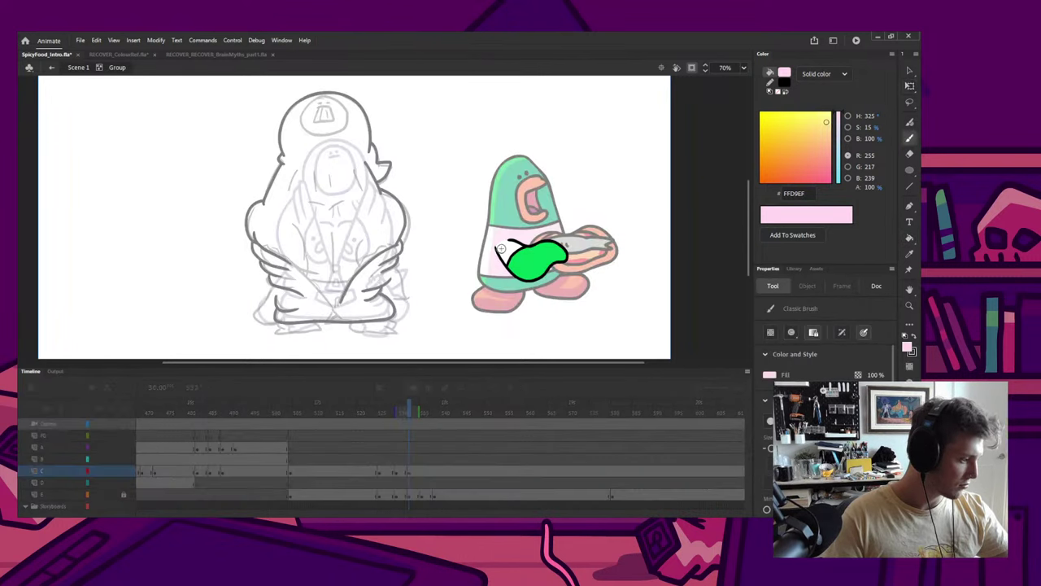
pyautogui.moveTo(500, 252); pyautogui.dragTo(513, 268)
pyautogui.press('k')
pyautogui.click(513, 253)
pyautogui.press('q')
pyautogui.doubleClick(516, 211)
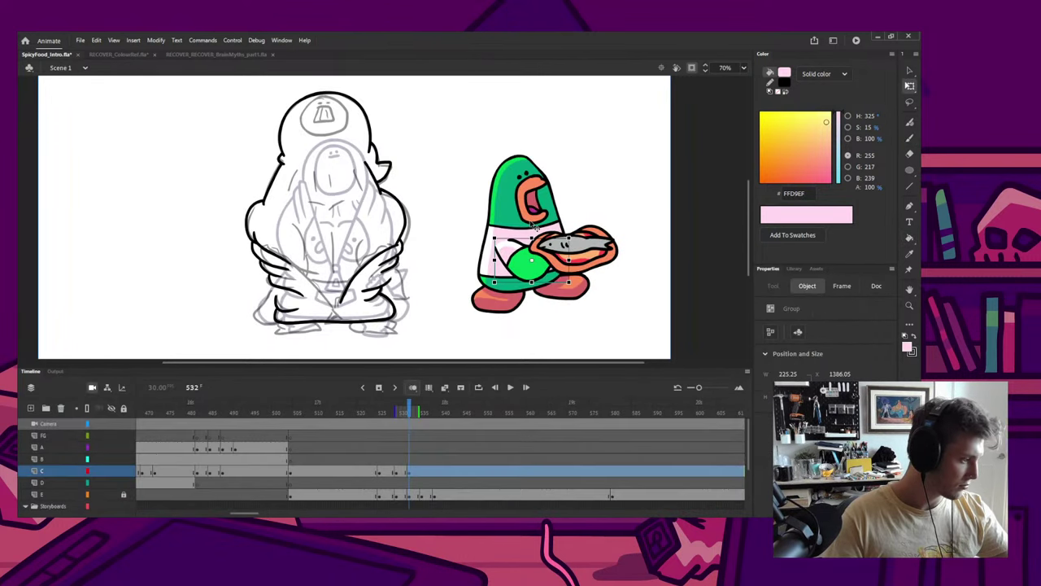
# Step: Sample the head's dark green 00A37C and shade the forearm and hand with it inside the arm group
pyautogui.press('i')
pyautogui.click(514, 213)
pyautogui.press('q')
pyautogui.doubleClick(518, 253)
pyautogui.press('b')
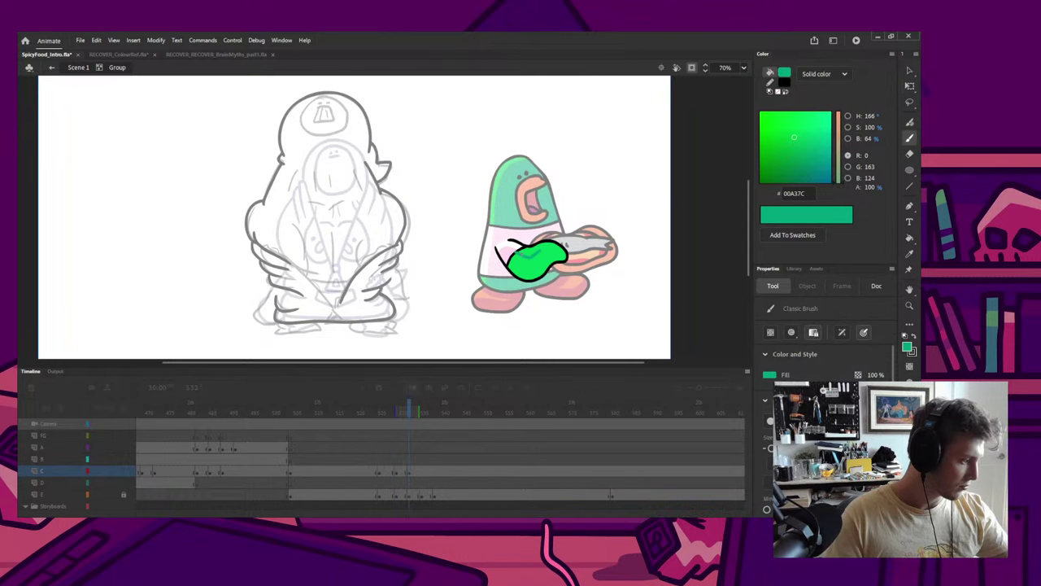
pyautogui.moveTo(540, 250); pyautogui.dragTo(560, 265)
pyautogui.press('k')
pyautogui.click(547, 262)
pyautogui.press('q')
pyautogui.doubleClick(591, 217)
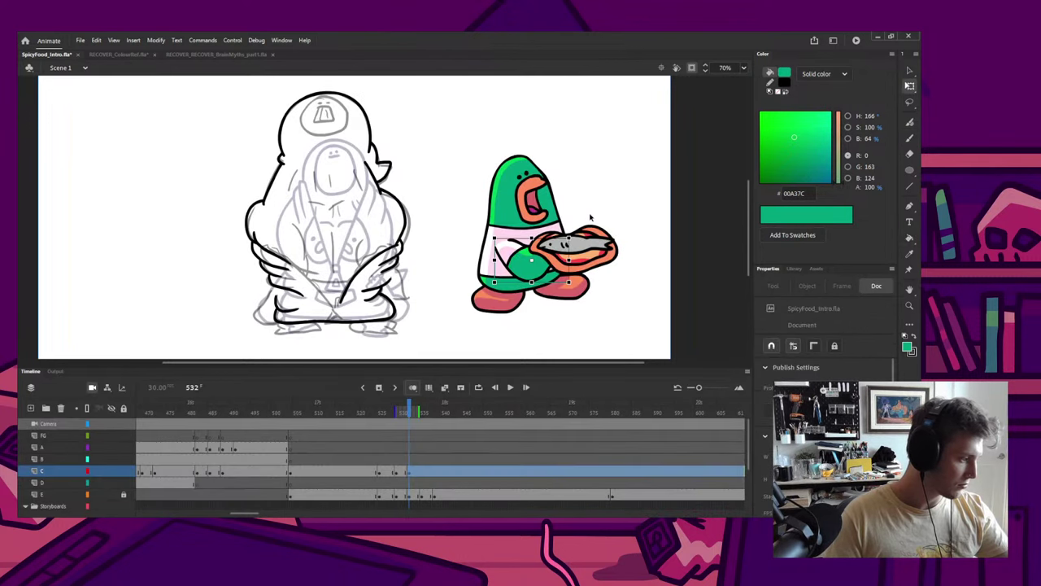
pyautogui.click(606, 202)
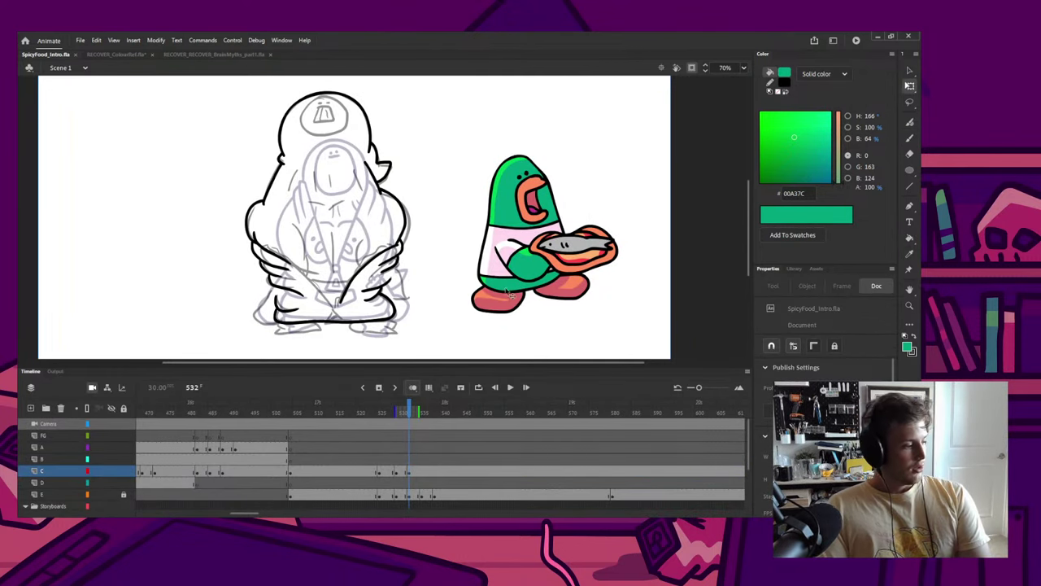
# Step: Select all parts of the duck figure and move them to the left side of the hooded character
pyautogui.scroll(-3, 449, 167)
pyautogui.scroll(2, 413, 197)
pyautogui.moveTo(540, 202); pyautogui.dragTo(480, 218)
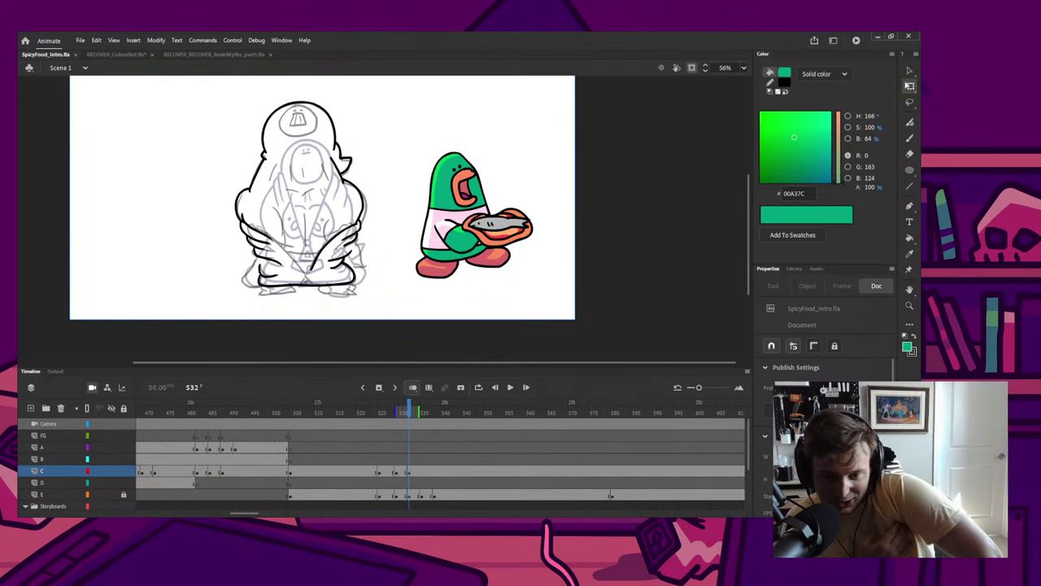
pyautogui.moveTo(400, 137); pyautogui.dragTo(547, 309)
pyautogui.moveTo(487, 234); pyautogui.dragTo(174, 247)
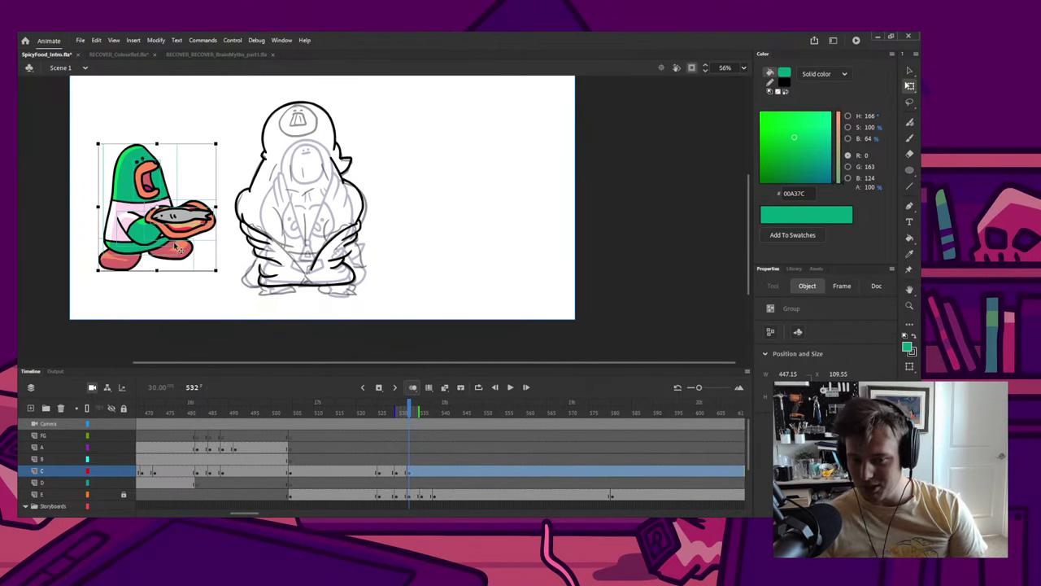
pyautogui.click(186, 166)
pyautogui.click(141, 224)
pyautogui.keyDown('shift'); pyautogui.click(204, 230); pyautogui.keyUp('shift')
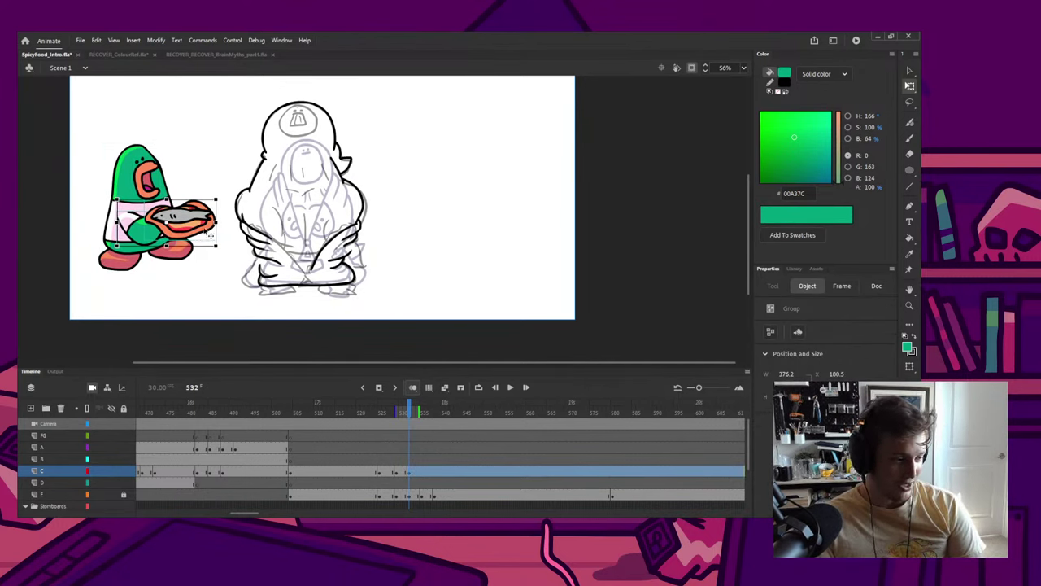
pyautogui.click(184, 219)
pyautogui.keyDown('shift'); pyautogui.click(182, 233); pyautogui.keyUp('shift')
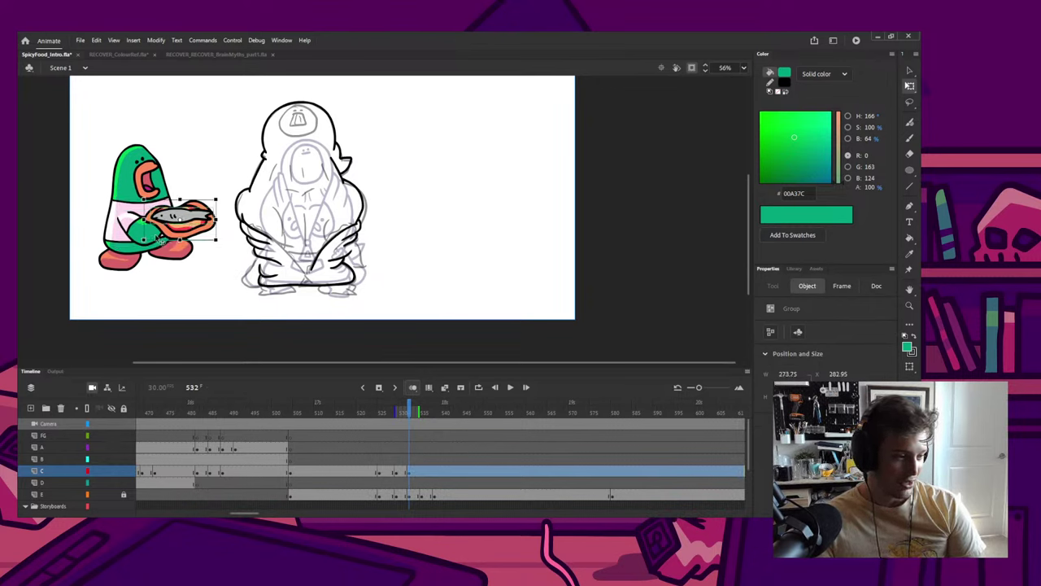
pyautogui.moveTo(226, 246); pyautogui.dragTo(183, 212)
pyautogui.click(144, 194)
# Step: Select the whole duck figure and move it off the stage, past the hooded character's right side
pyautogui.moveTo(73, 117); pyautogui.dragTo(213, 319)
pyautogui.moveTo(148, 203)
pyautogui.mouseDown()
pyautogui.moveTo(714, 167)
pyautogui.moveTo(684, 170)
pyautogui.mouseUp()
pyautogui.click(417, 237)
# Step: Sample the outline's black 000000 and ink the left edge of the open hoodie diagonally down to the waist's centre
pyautogui.moveTo(396, 229)
pyautogui.mouseDown()
pyautogui.moveTo(390, 271)
pyautogui.moveTo(403, 260)
pyautogui.mouseUp()
pyautogui.scroll(1, 333, 280)
pyautogui.press('b')
pyautogui.press('i')
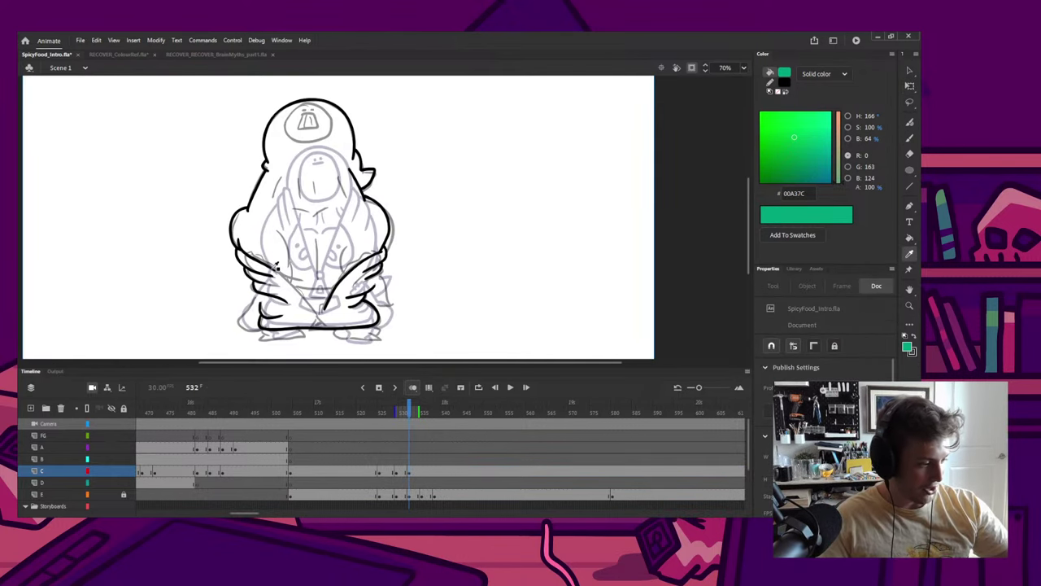
pyautogui.click(272, 271)
pyautogui.press('v')
pyautogui.press('b')
pyautogui.moveTo(280, 274); pyautogui.dragTo(319, 314)
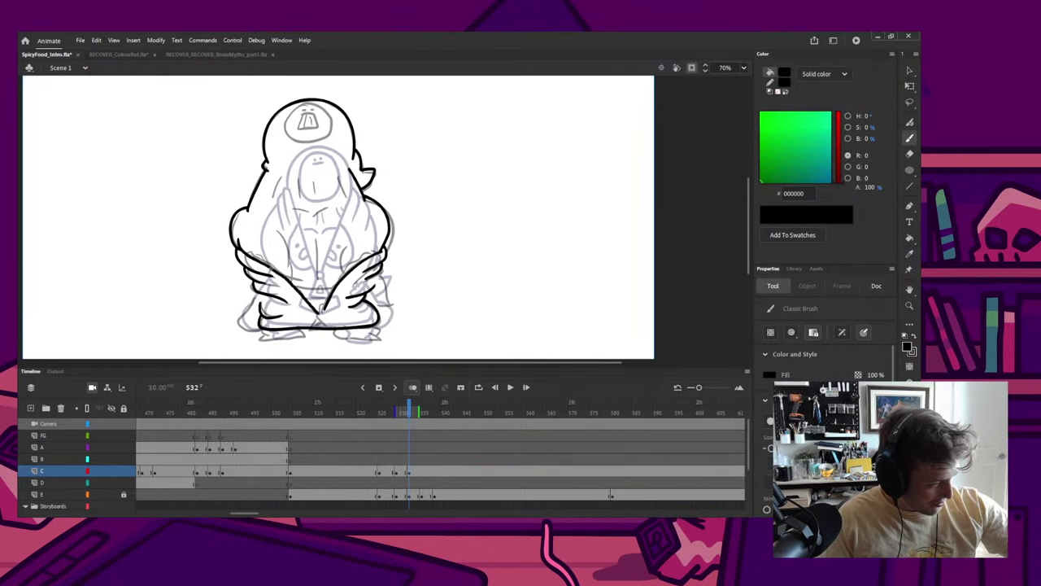
# Step: Re-ink the open hoodie's left edge down to the waist's centre and draw the zipper pull and its tabs there
pyautogui.hotkey('ctrl', 'z')
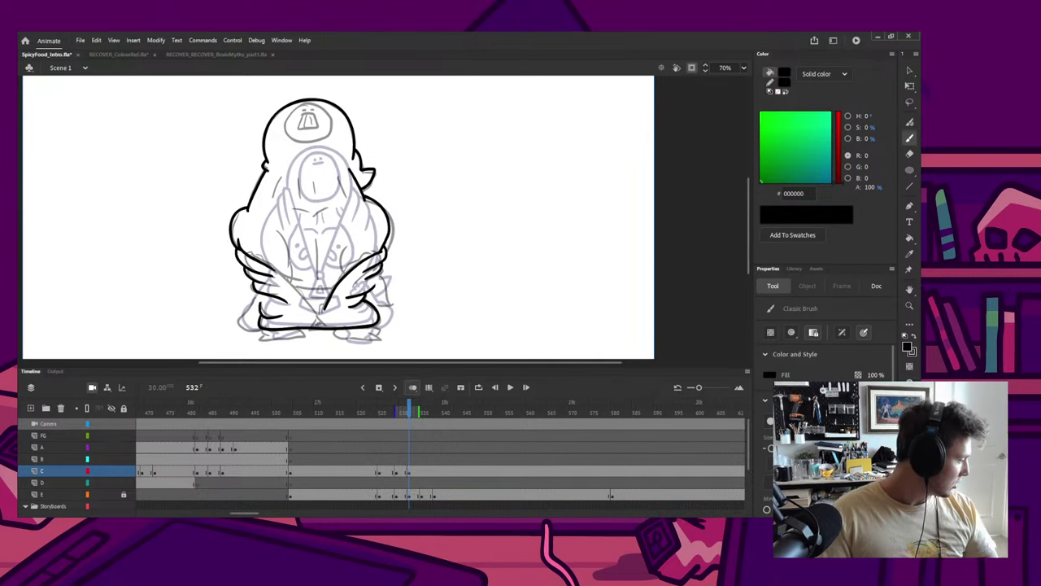
pyautogui.moveTo(268, 266); pyautogui.dragTo(320, 312)
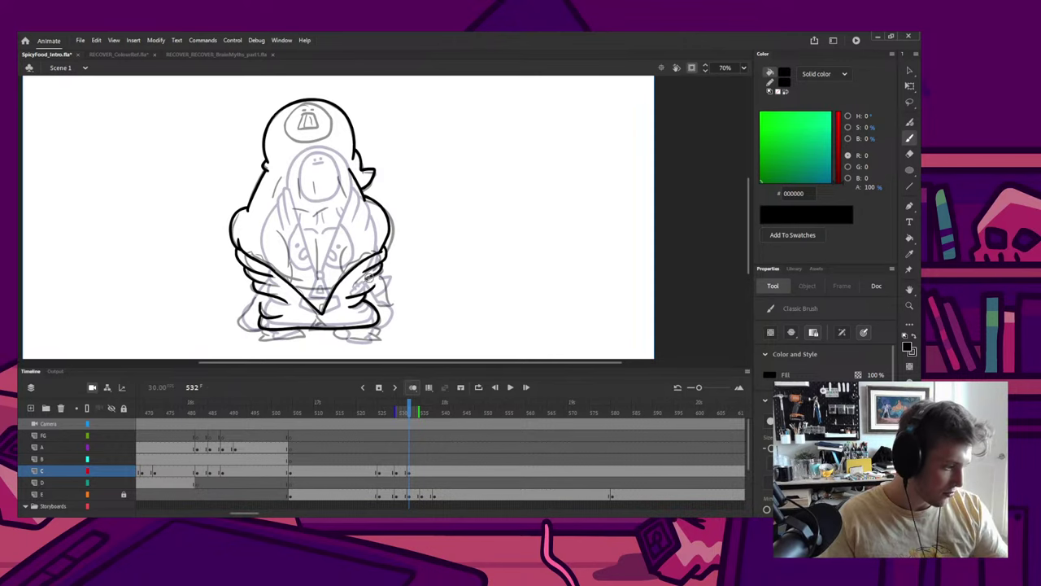
pyautogui.doubleClick(327, 319)
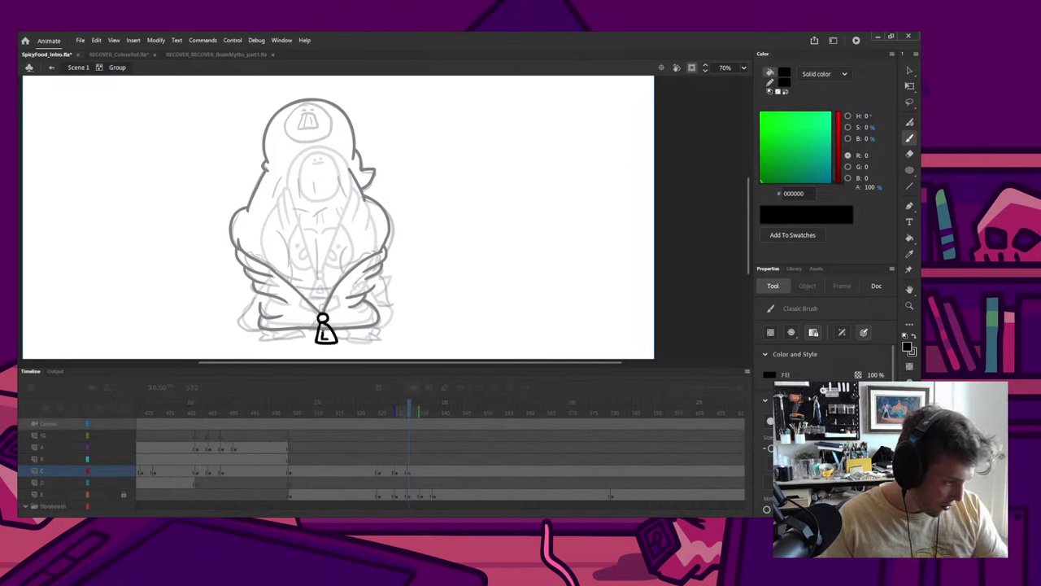
pyautogui.hotkey('ctrl', 'e')
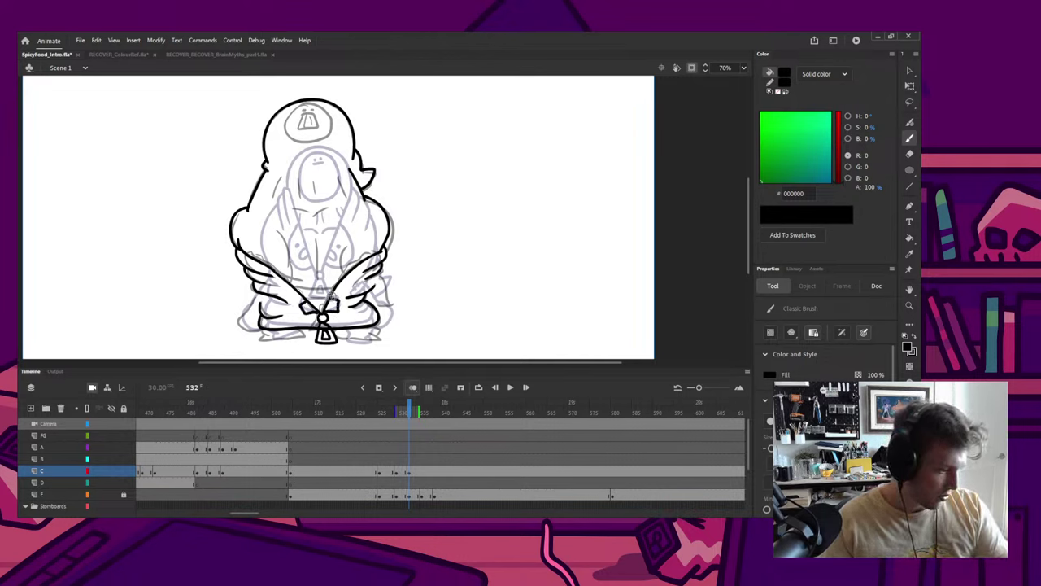
# Step: Ink both legs and feet below the hoodie's hem and add small finger lines at the right sleeve
pyautogui.moveTo(257, 293)
pyautogui.mouseDown()
pyautogui.moveTo(238, 311)
pyautogui.moveTo(249, 339)
pyautogui.mouseUp()
pyautogui.hotkey('ctrl', 'z')
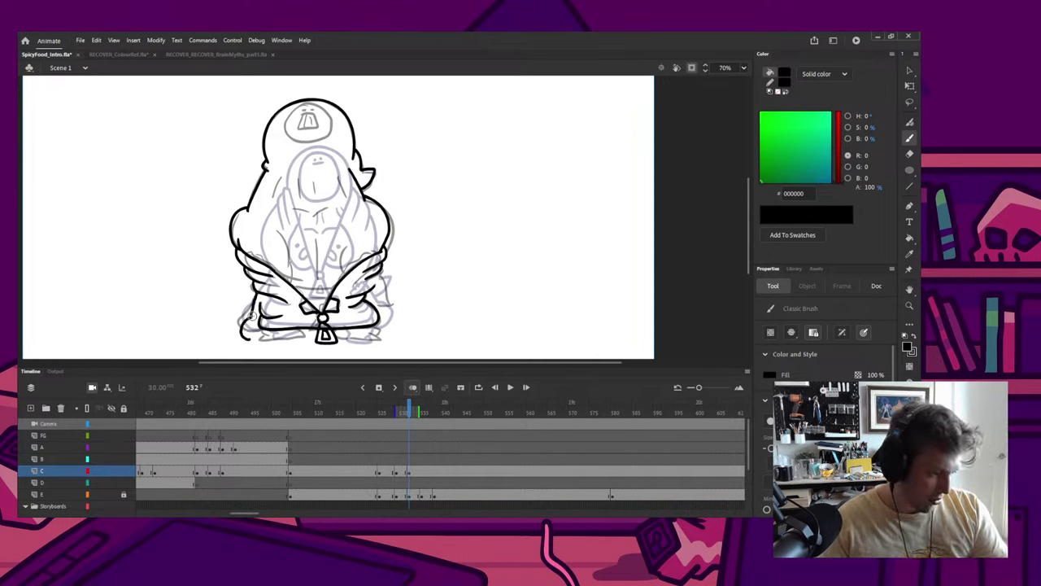
pyautogui.hotkey('ctrl', 'z')
pyautogui.moveTo(258, 293)
pyautogui.mouseDown()
pyautogui.moveTo(252, 310)
pyautogui.moveTo(262, 334)
pyautogui.moveTo(275, 334)
pyautogui.mouseUp()
pyautogui.hotkey('ctrl', 'z')
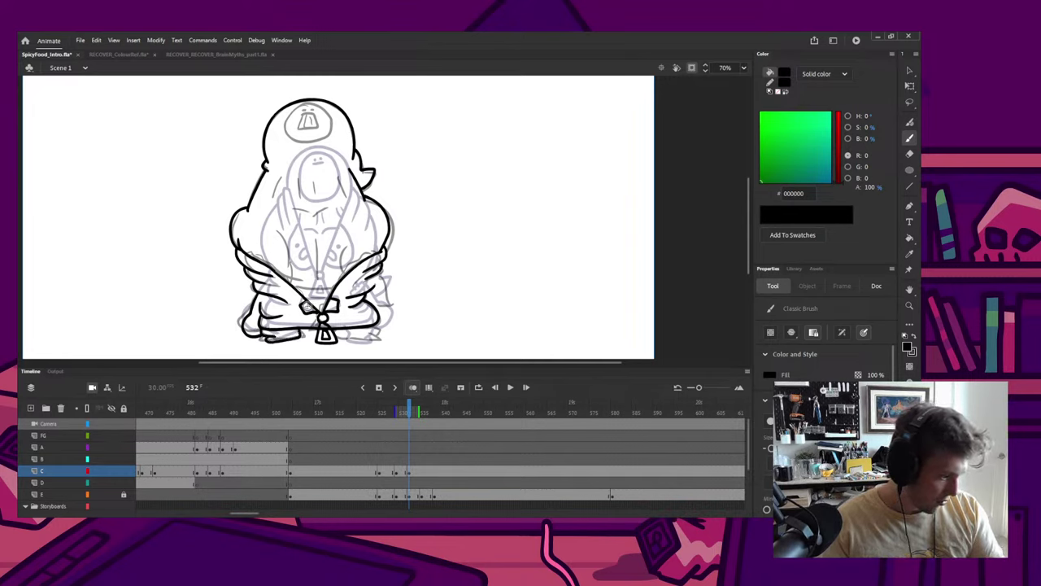
pyautogui.hotkey('ctrl', 'z')
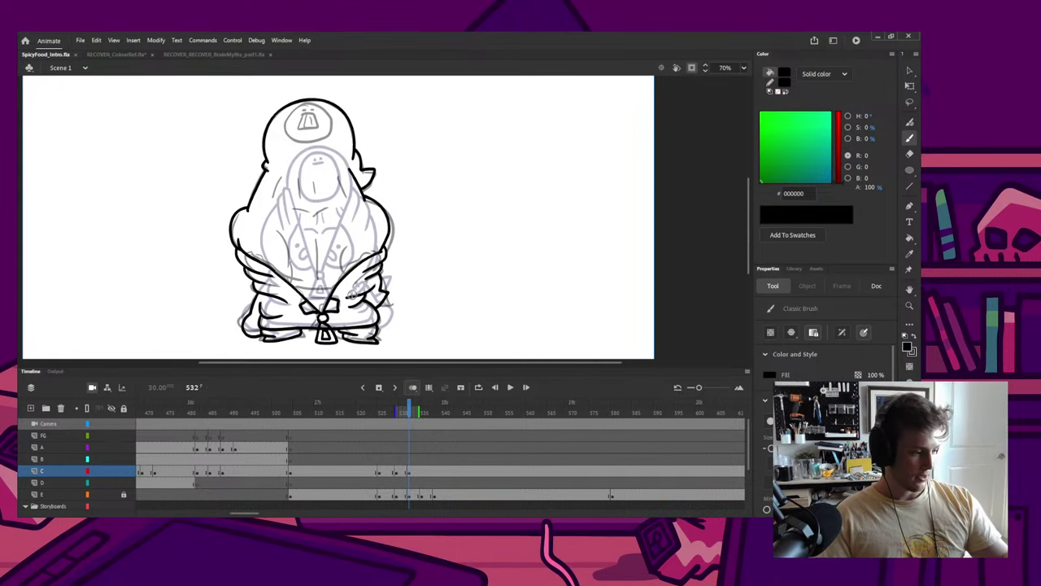
pyautogui.moveTo(353, 291); pyautogui.dragTo(371, 283)
pyautogui.hotkey('ctrl', 'z')
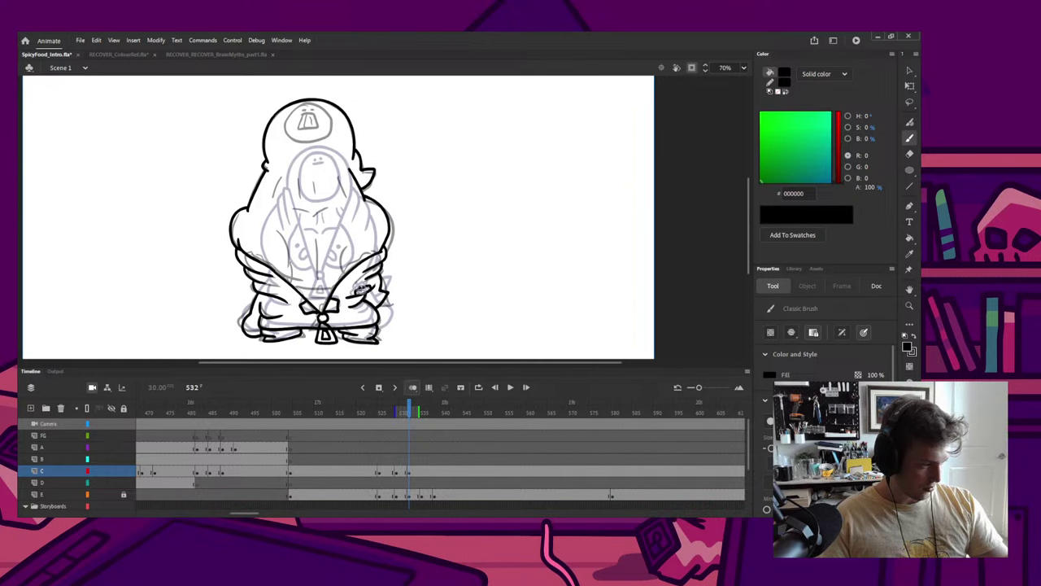
# Step: Skew the inked body outline slightly to the right at its upper edge and save the file
pyautogui.press('q')
pyautogui.click(345, 123)
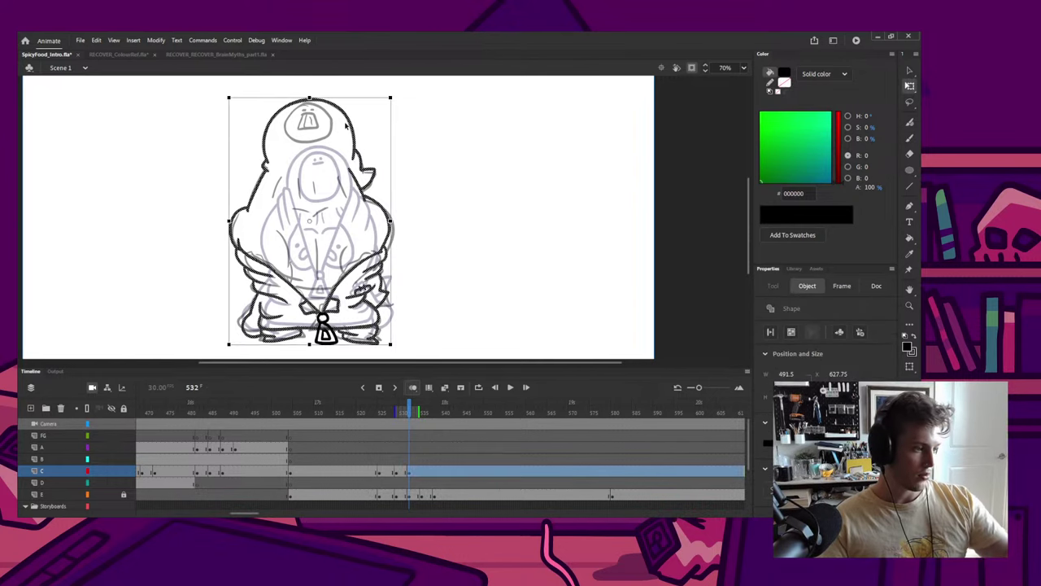
pyautogui.moveTo(309, 97); pyautogui.dragTo(330, 96)
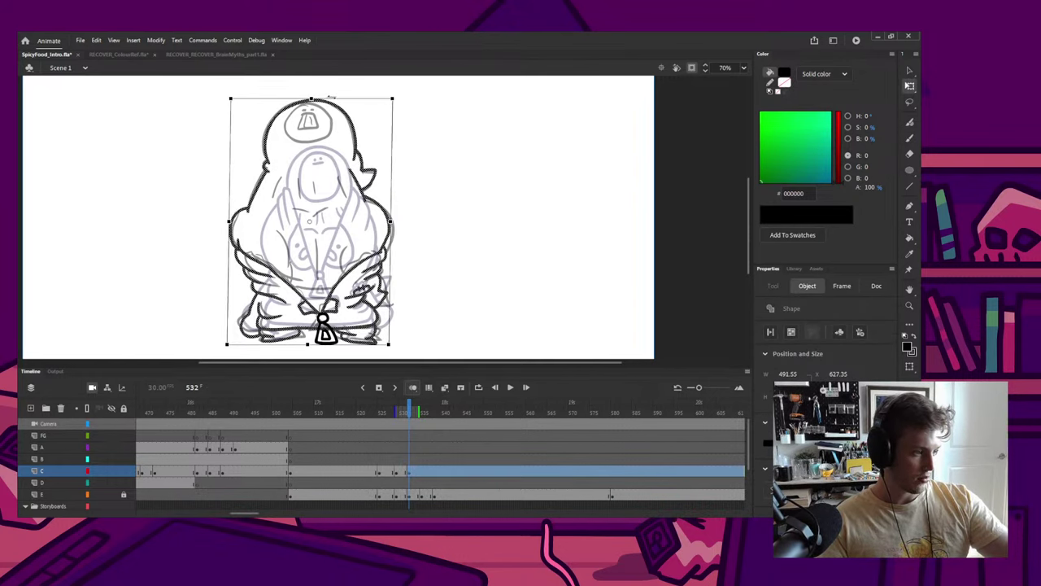
pyautogui.click(415, 124)
pyautogui.press('b')
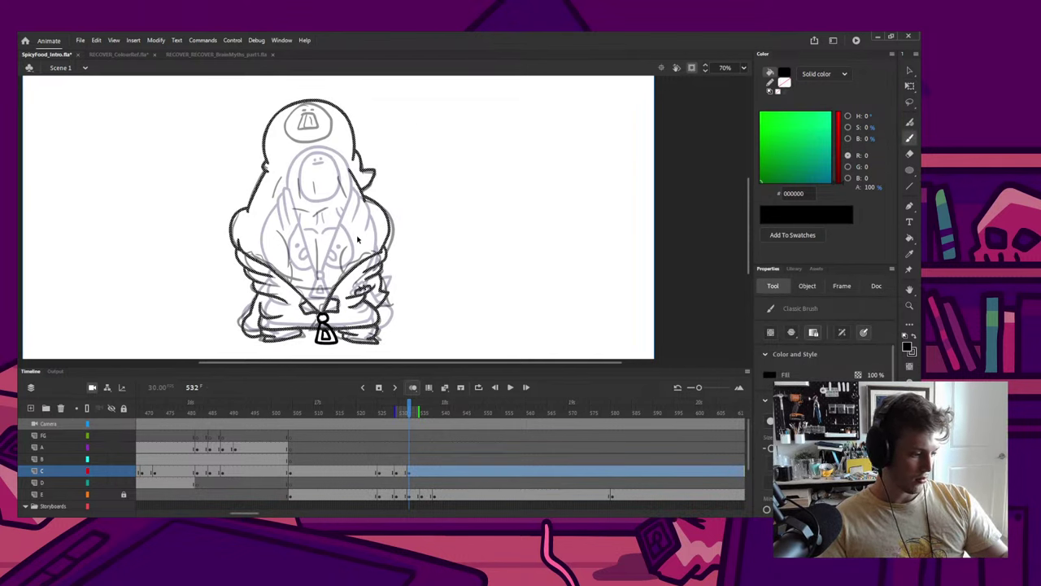
pyautogui.press('q')
pyautogui.click(415, 123)
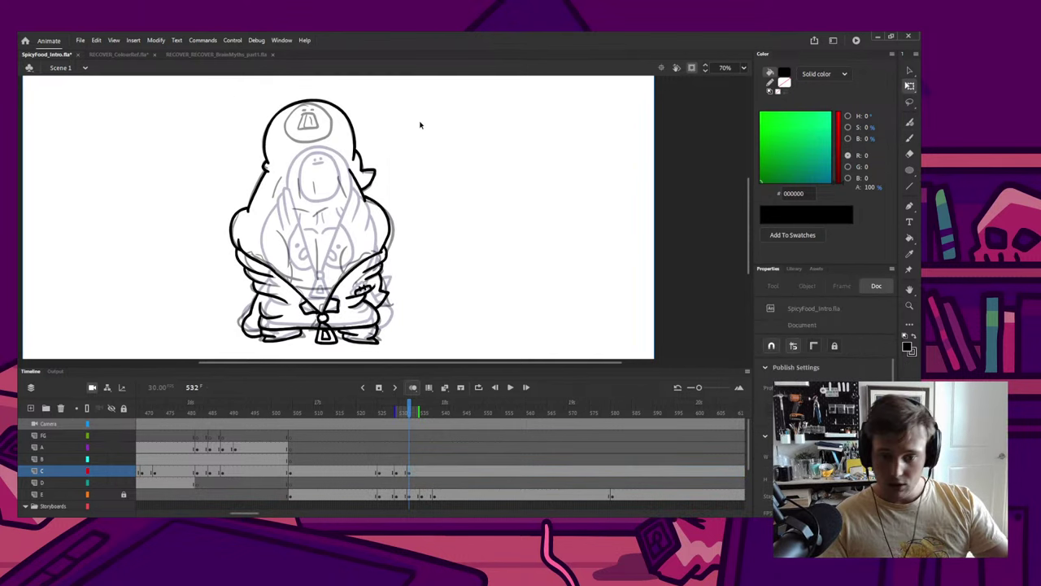
pyautogui.hotkey('ctrl', 's')
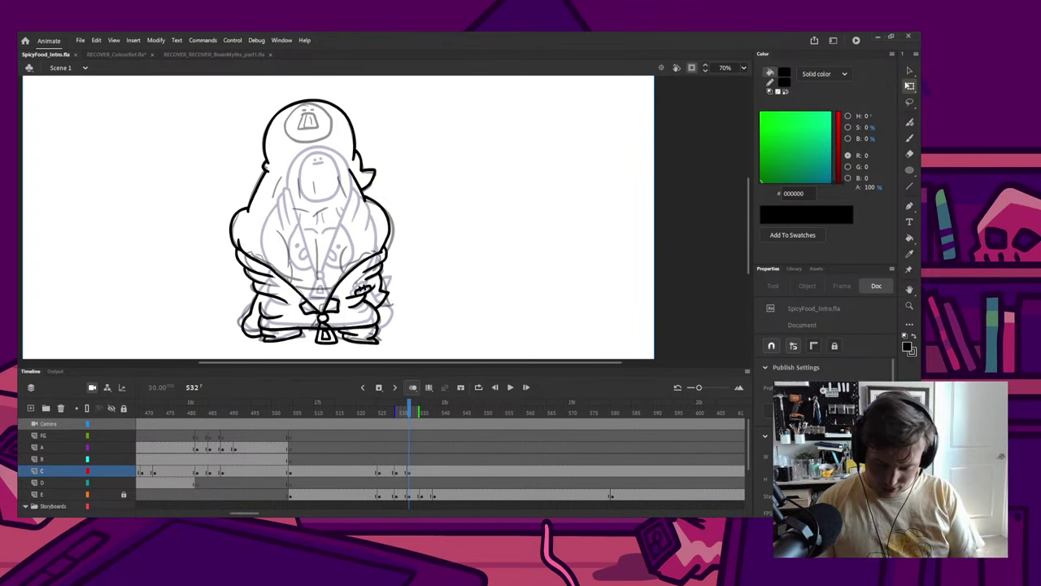
# Step: Draw a thumbnail panel right of the character with a small hooded figure standing in it
pyautogui.press('v')
pyautogui.press('b')
pyautogui.moveTo(426, 106)
pyautogui.mouseDown()
pyautogui.moveTo(428, 193)
pyautogui.moveTo(513, 194)
pyautogui.moveTo(420, 186)
pyautogui.moveTo(528, 112)
pyautogui.moveTo(415, 104)
pyautogui.mouseUp()
pyautogui.hotkey('ctrl', 'z')
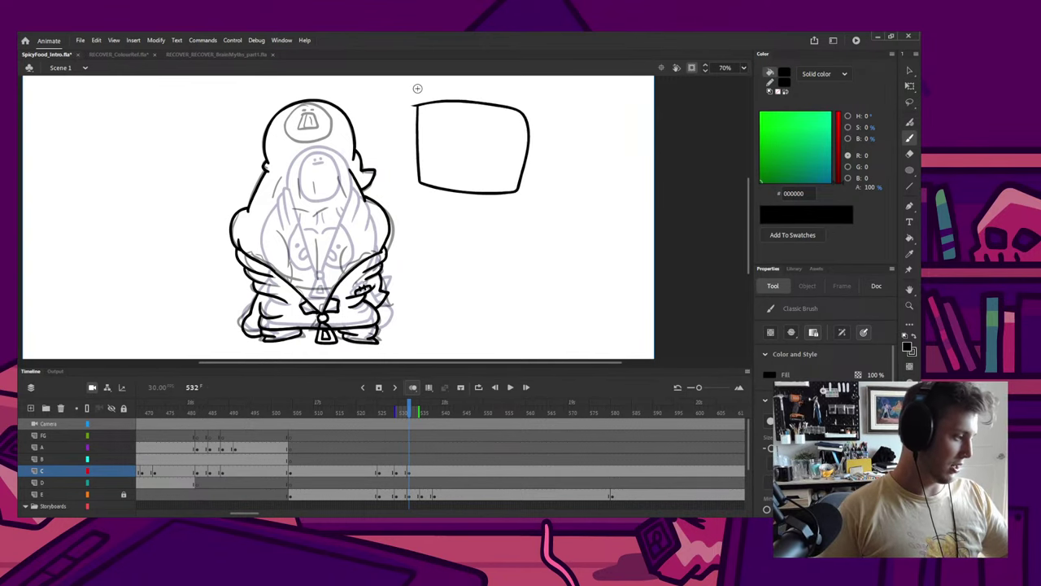
pyautogui.moveTo(471, 135)
pyautogui.mouseDown()
pyautogui.moveTo(442, 144)
pyautogui.moveTo(472, 135)
pyautogui.moveTo(470, 122)
pyautogui.moveTo(484, 167)
pyautogui.moveTo(469, 131)
pyautogui.moveTo(486, 151)
pyautogui.moveTo(471, 139)
pyautogui.moveTo(445, 159)
pyautogui.moveTo(446, 169)
pyautogui.moveTo(491, 164)
pyautogui.moveTo(473, 172)
pyautogui.mouseUp()
pyautogui.hotkey('ctrl', 'z')
pyautogui.click(465, 135)
pyautogui.click(470, 135)
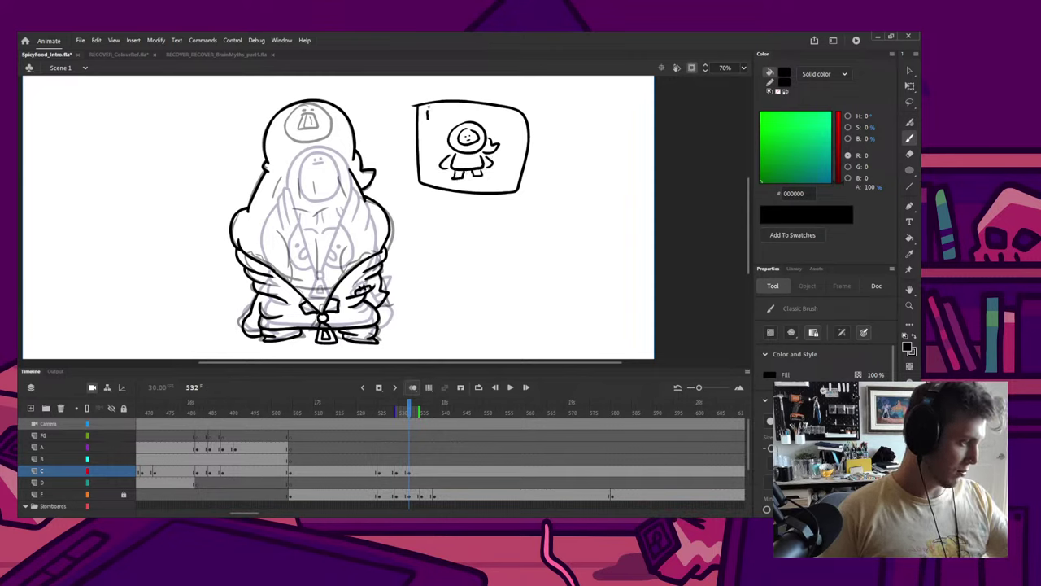
# Step: Number the first thumbnail 1 and draw a second panel numbered 2 showing the hooded figure behind large raised hands
pyautogui.moveTo(427, 106); pyautogui.dragTo(425, 106)
pyautogui.moveTo(535, 111)
pyautogui.mouseDown()
pyautogui.moveTo(533, 187)
pyautogui.moveTo(634, 199)
pyautogui.moveTo(640, 114)
pyautogui.moveTo(548, 123)
pyautogui.moveTo(545, 113)
pyautogui.moveTo(544, 169)
pyautogui.moveTo(570, 168)
pyautogui.moveTo(581, 146)
pyautogui.moveTo(559, 139)
pyautogui.moveTo(590, 155)
pyautogui.moveTo(575, 175)
pyautogui.mouseUp()
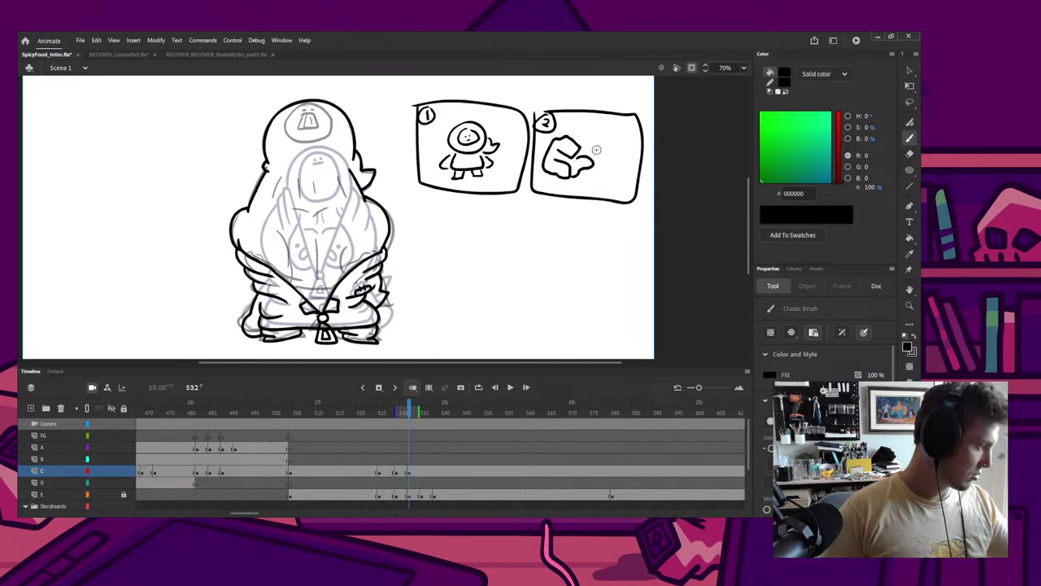
pyautogui.moveTo(597, 141)
pyautogui.mouseDown()
pyautogui.moveTo(585, 151)
pyautogui.moveTo(598, 133)
pyautogui.moveTo(615, 151)
pyautogui.moveTo(607, 163)
pyautogui.moveTo(631, 169)
pyautogui.moveTo(631, 132)
pyautogui.moveTo(641, 140)
pyautogui.mouseUp()
pyautogui.click(593, 149)
pyautogui.click(599, 149)
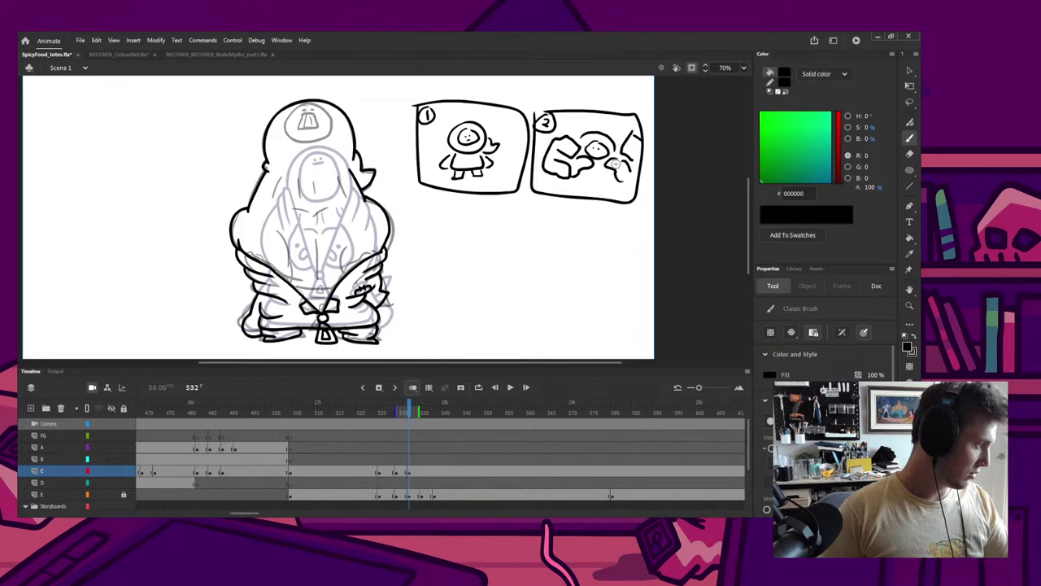
# Step: Sketch a large figure with a big fist below the panels, with a second round head beside its other fist
pyautogui.moveTo(419, 205)
pyautogui.mouseDown()
pyautogui.moveTo(417, 275)
pyautogui.moveTo(514, 273)
pyautogui.moveTo(513, 254)
pyautogui.moveTo(402, 219)
pyautogui.moveTo(399, 248)
pyautogui.moveTo(426, 271)
pyautogui.moveTo(436, 259)
pyautogui.moveTo(416, 242)
pyautogui.moveTo(441, 236)
pyautogui.moveTo(435, 213)
pyautogui.moveTo(445, 255)
pyautogui.moveTo(497, 248)
pyautogui.moveTo(494, 235)
pyautogui.moveTo(435, 286)
pyautogui.mouseUp()
pyautogui.hotkey('ctrl', 'z')
pyautogui.hotkey('ctrl', 'z')
pyautogui.moveTo(498, 231); pyautogui.dragTo(465, 269)
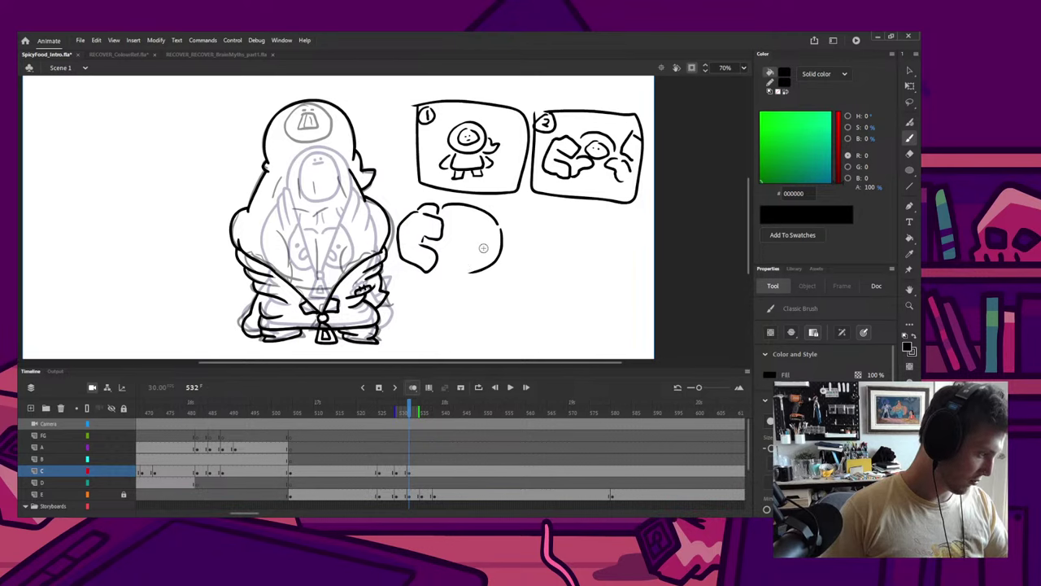
pyautogui.moveTo(399, 264)
pyautogui.mouseDown()
pyautogui.moveTo(391, 269)
pyautogui.moveTo(409, 275)
pyautogui.mouseUp()
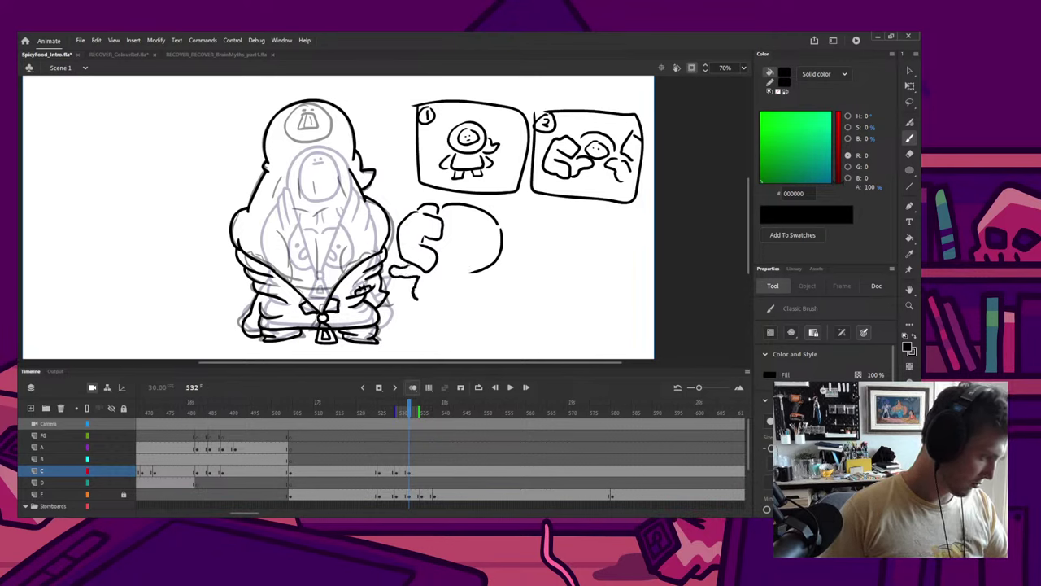
pyautogui.moveTo(409, 321)
pyautogui.mouseDown()
pyautogui.moveTo(455, 302)
pyautogui.moveTo(440, 289)
pyautogui.moveTo(456, 310)
pyautogui.moveTo(455, 336)
pyautogui.moveTo(471, 327)
pyautogui.moveTo(476, 290)
pyautogui.moveTo(490, 291)
pyautogui.moveTo(492, 254)
pyautogui.mouseUp()
pyautogui.hotkey('ctrl', 'z')
pyautogui.hotkey('ctrl', 'z')
pyautogui.click(493, 247)
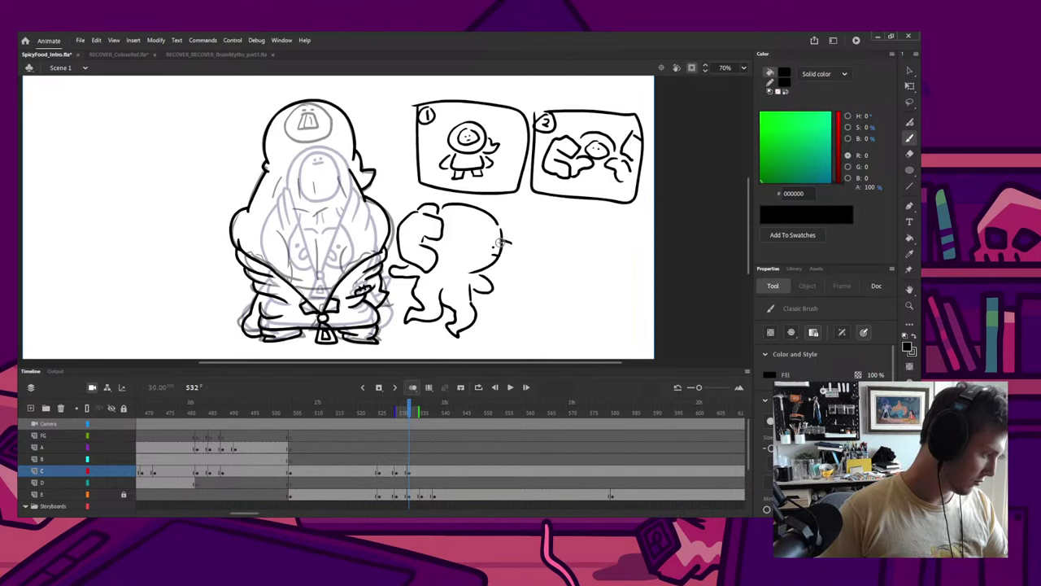
pyautogui.moveTo(500, 238)
pyautogui.mouseDown()
pyautogui.moveTo(510, 262)
pyautogui.moveTo(478, 267)
pyautogui.moveTo(525, 262)
pyautogui.moveTo(500, 229)
pyautogui.moveTo(547, 211)
pyautogui.moveTo(536, 230)
pyautogui.mouseUp()
pyautogui.moveTo(541, 229); pyautogui.dragTo(541, 237)
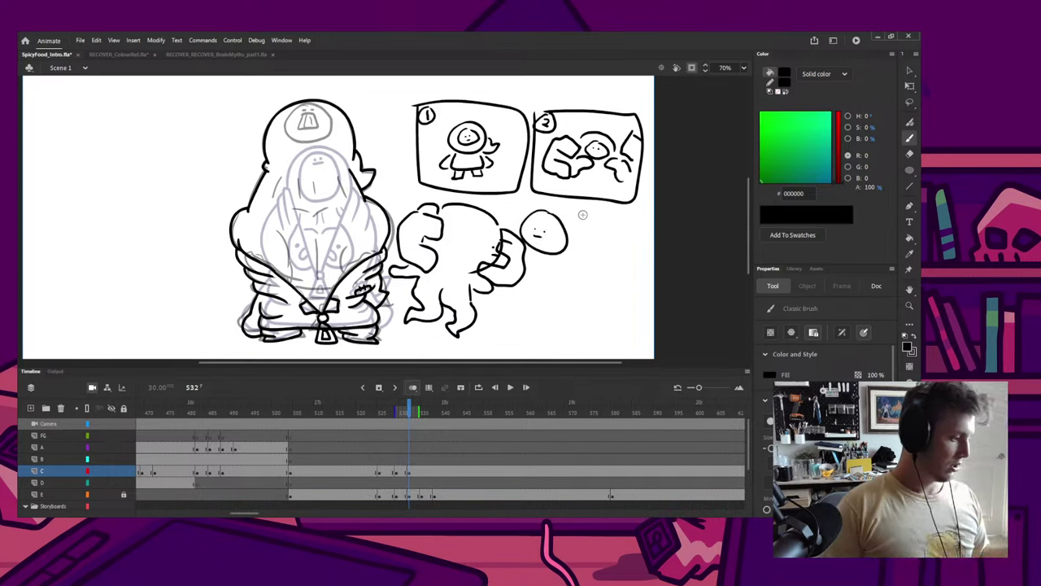
# Step: Undo the large fist figure's strokes, delete both thumbnail panels with the leftover sketch, and save the file
pyautogui.hotkey('ctrl', 'z')
pyautogui.hotkey('ctrl', 'z')
pyautogui.hotkey('ctrl', 'z')
pyautogui.hotkey('ctrl', 'z')
pyautogui.hotkey('ctrl', 'z')
pyautogui.hotkey('ctrl', 'z')
pyautogui.hotkey('ctrl', 'z')
pyautogui.hotkey('ctrl', 'z')
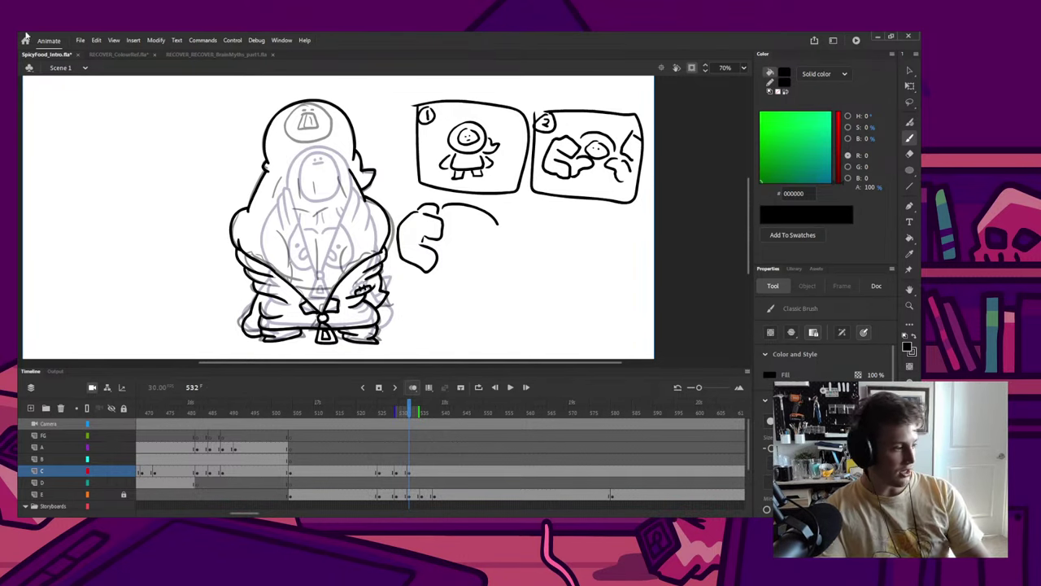
pyautogui.press('v')
pyautogui.moveTo(394, 85); pyautogui.dragTo(625, 229)
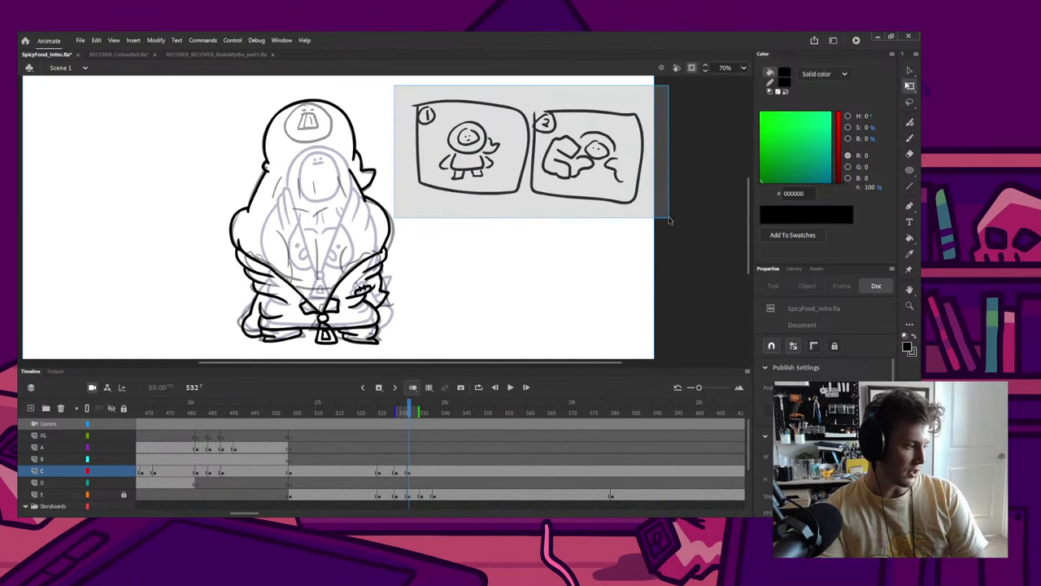
pyautogui.press('Delete')
pyautogui.hotkey('ctrl', 's')
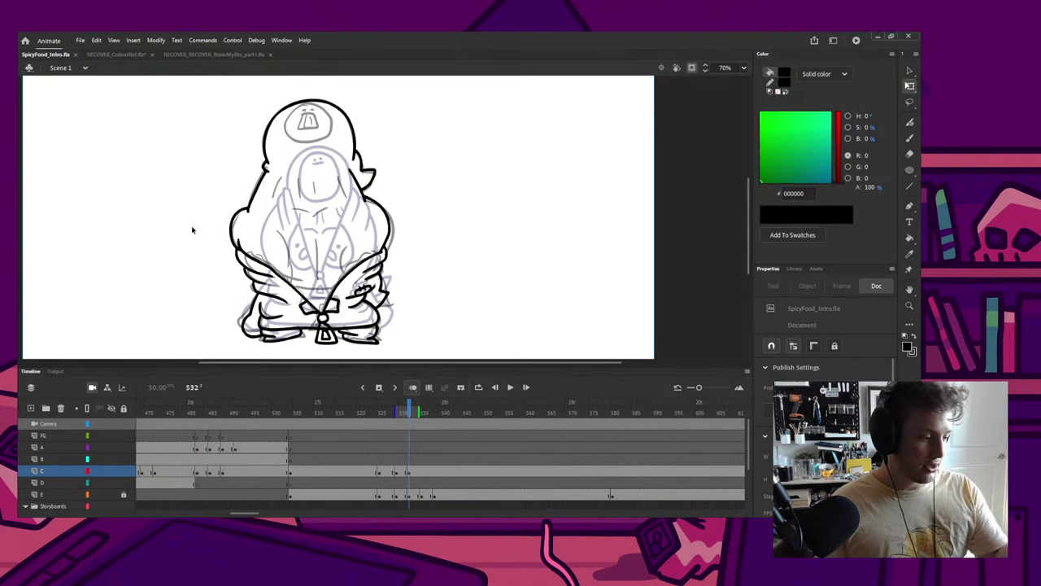
# Step: Sketch a one-point perspective street right of the character, with a vanishing dot, converging roof and road lines, and building verticals
pyautogui.press('b')
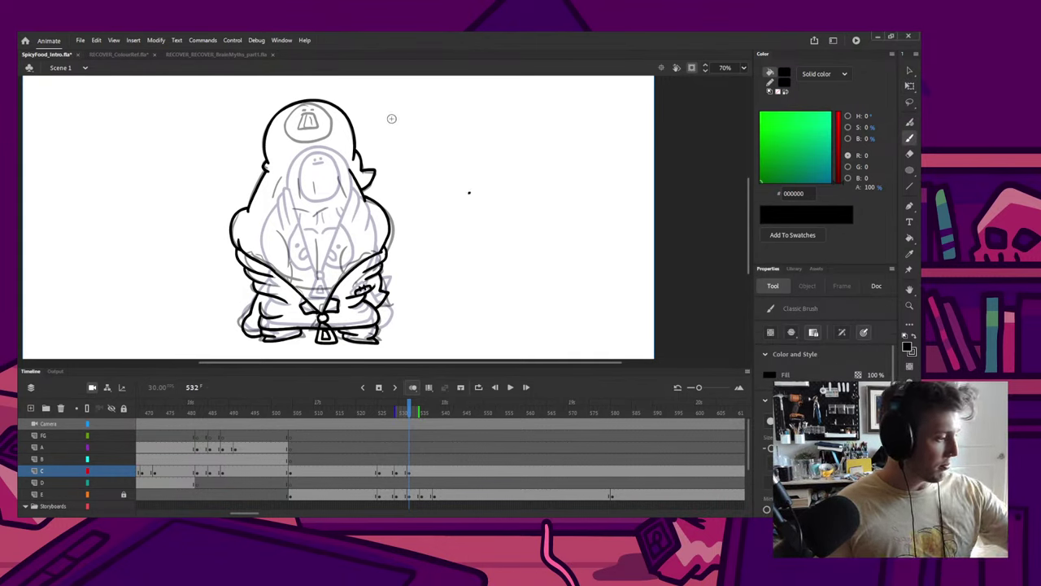
pyautogui.moveTo(393, 120); pyautogui.dragTo(446, 172)
pyautogui.moveTo(401, 134); pyautogui.dragTo(404, 199)
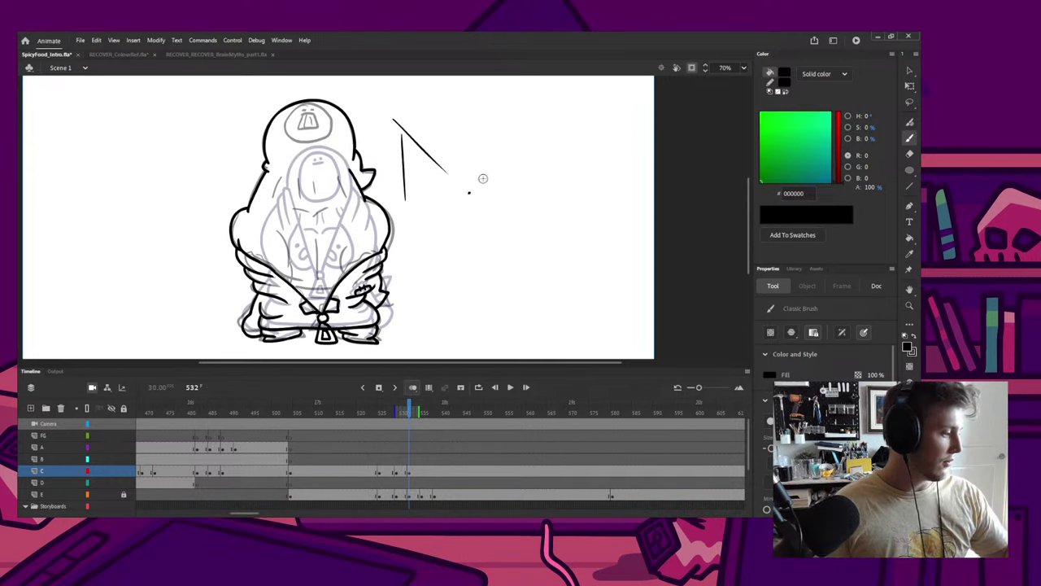
pyautogui.moveTo(483, 177)
pyautogui.mouseDown()
pyautogui.moveTo(554, 122)
pyautogui.moveTo(500, 218)
pyautogui.mouseUp()
pyautogui.moveTo(533, 138); pyautogui.dragTo(534, 221)
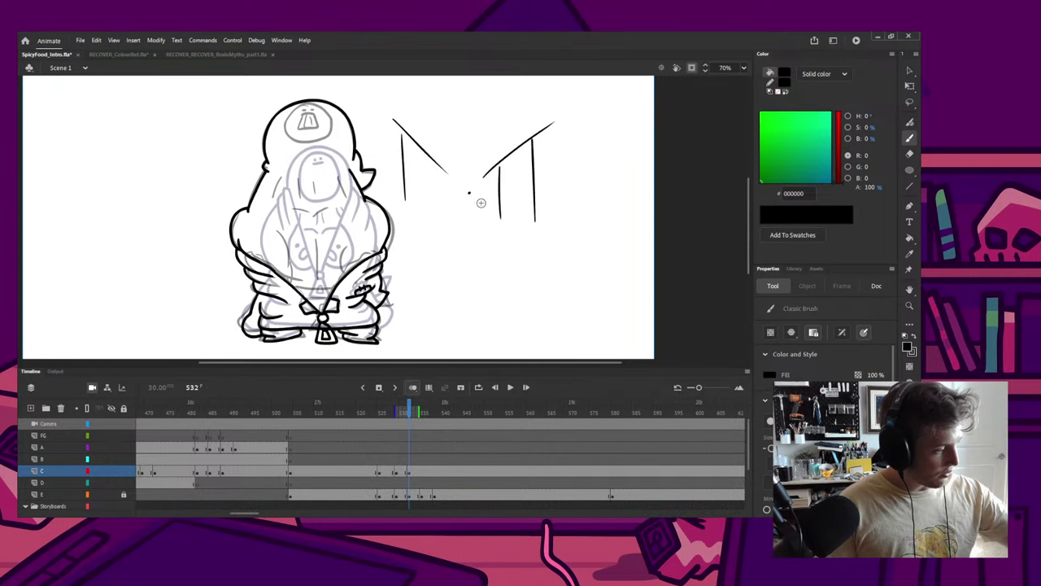
pyautogui.moveTo(480, 200); pyautogui.dragTo(534, 231)
pyautogui.moveTo(465, 199)
pyautogui.mouseDown()
pyautogui.moveTo(393, 257)
pyautogui.moveTo(421, 274)
pyautogui.mouseUp()
pyautogui.moveTo(470, 199); pyautogui.dragTo(527, 247)
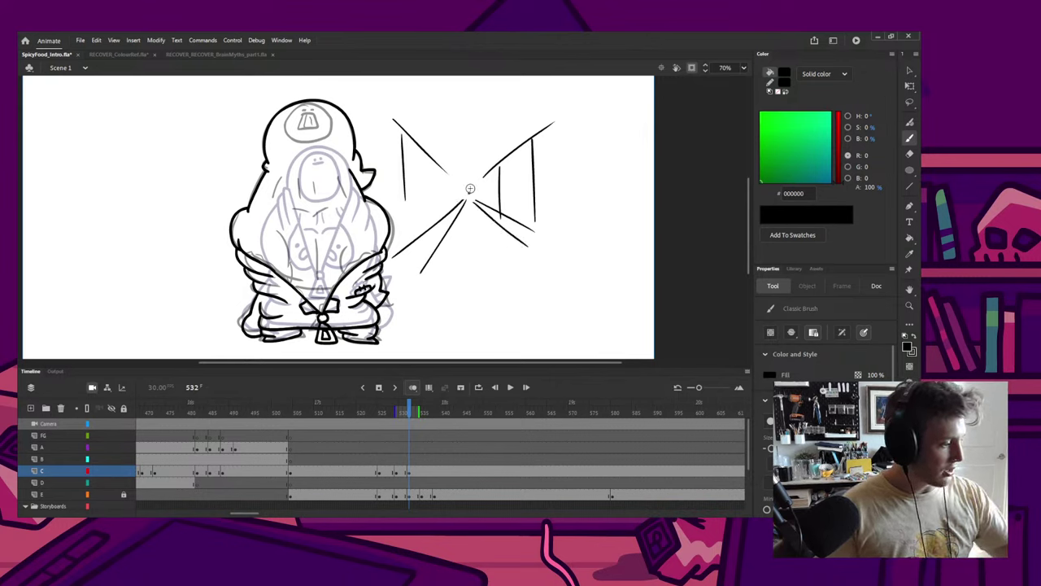
# Step: Add a far corner, a gridded window and a door to the street's left building in line with the vanishing point
pyautogui.press('n')
pyautogui.moveTo(469, 192)
pyautogui.mouseDown()
pyautogui.moveTo(584, 111)
pyautogui.moveTo(583, 90)
pyautogui.moveTo(623, 109)
pyautogui.moveTo(590, 301)
pyautogui.moveTo(386, 302)
pyautogui.moveTo(373, 122)
pyautogui.moveTo(550, 98)
pyautogui.moveTo(526, 286)
pyautogui.moveTo(363, 226)
pyautogui.moveTo(483, 98)
pyautogui.moveTo(582, 192)
pyautogui.moveTo(578, 98)
pyautogui.moveTo(445, 213)
pyautogui.mouseUp()
pyautogui.press('b')
pyautogui.moveTo(416, 156)
pyautogui.mouseDown()
pyautogui.moveTo(438, 170)
pyautogui.moveTo(417, 170)
pyautogui.moveTo(443, 174)
pyautogui.moveTo(433, 175)
pyautogui.moveTo(443, 178)
pyautogui.moveTo(420, 236)
pyautogui.moveTo(431, 200)
pyautogui.moveTo(431, 235)
pyautogui.mouseUp()
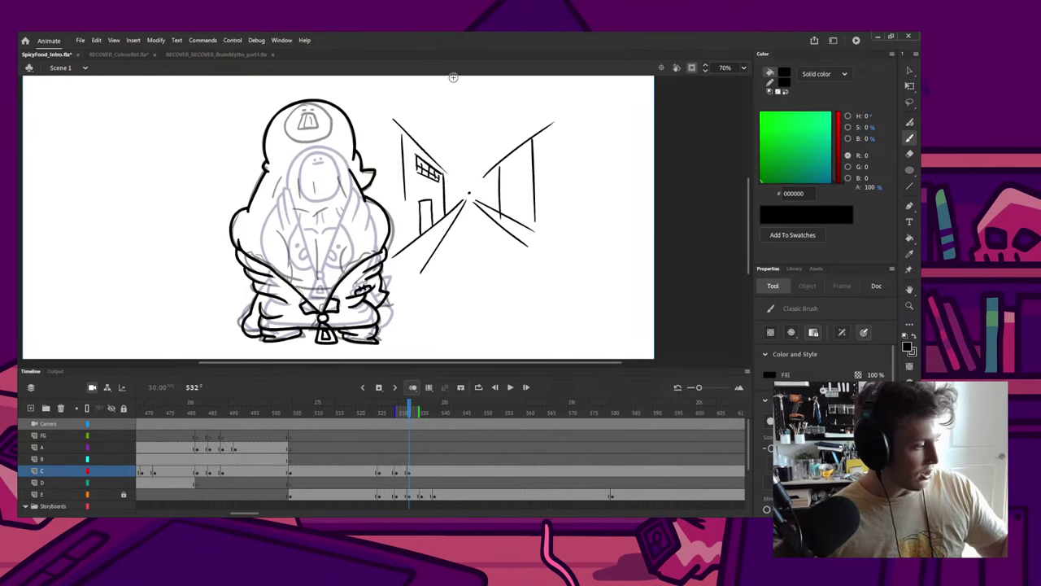
# Step: Draw the left building's front face, a taller building behind it, and door and edge details on the right side
pyautogui.moveTo(366, 132)
pyautogui.mouseDown()
pyautogui.moveTo(403, 130)
pyautogui.moveTo(366, 162)
pyautogui.mouseUp()
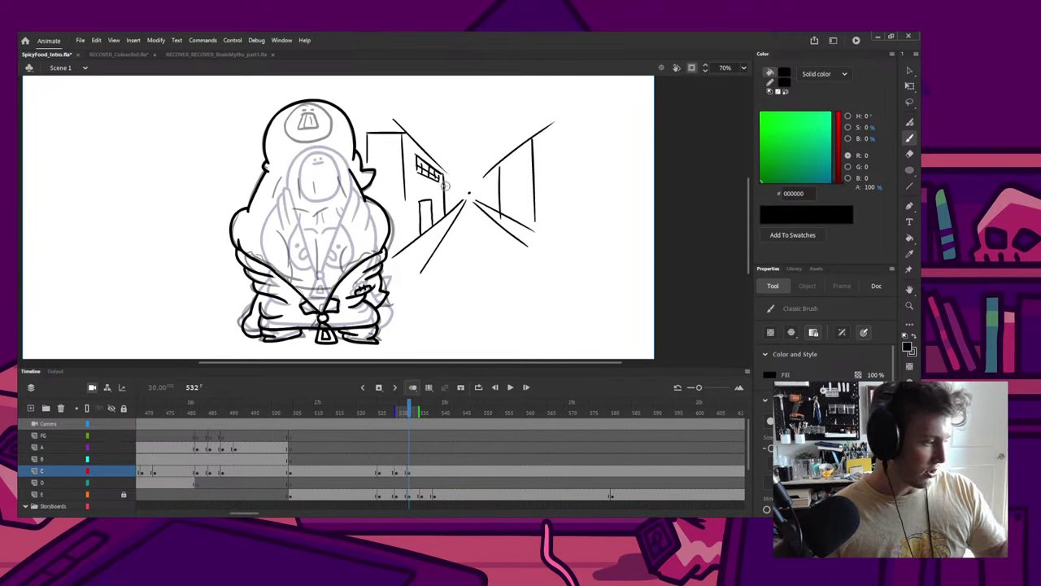
pyautogui.moveTo(445, 132); pyautogui.dragTo(446, 202)
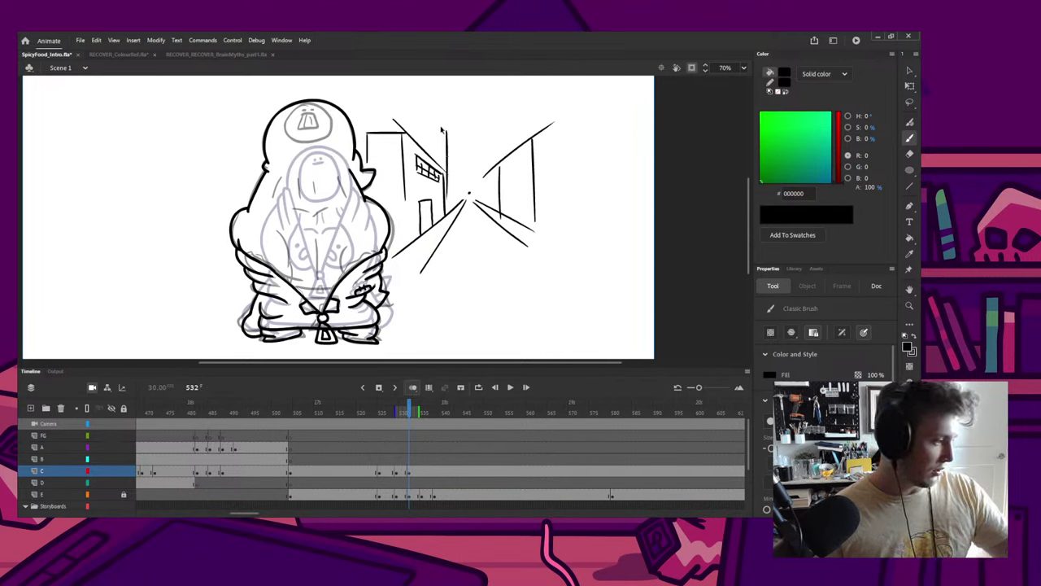
pyautogui.hotkey('ctrl', 'z')
pyautogui.moveTo(446, 122); pyautogui.dragTo(448, 203)
pyautogui.moveTo(448, 123); pyautogui.dragTo(458, 183)
pyautogui.moveTo(447, 118)
pyautogui.mouseDown()
pyautogui.moveTo(422, 120)
pyautogui.moveTo(421, 149)
pyautogui.mouseUp()
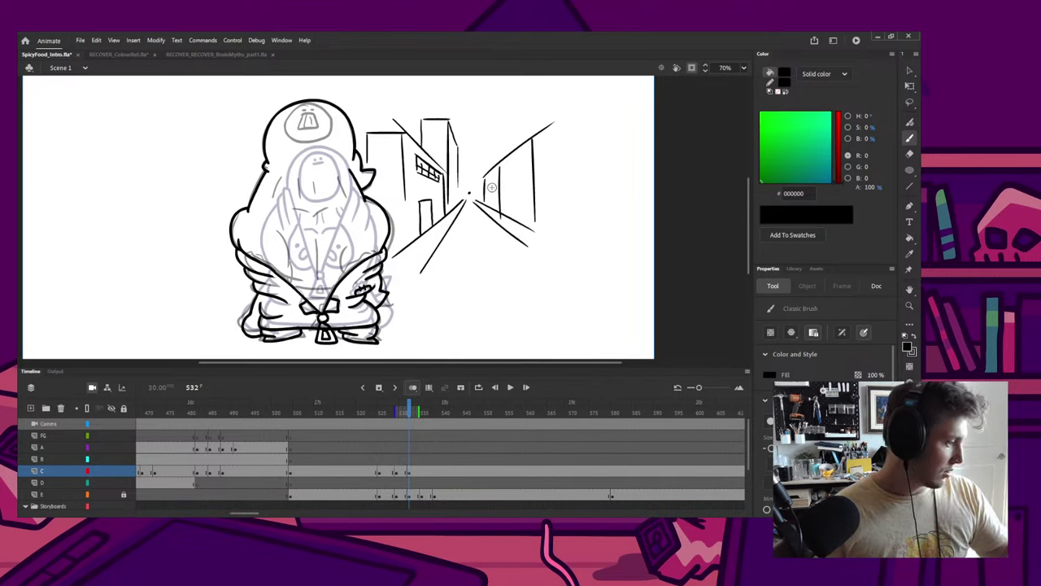
pyautogui.moveTo(485, 177)
pyautogui.mouseDown()
pyautogui.moveTo(499, 166)
pyautogui.moveTo(487, 204)
pyautogui.moveTo(495, 184)
pyautogui.mouseUp()
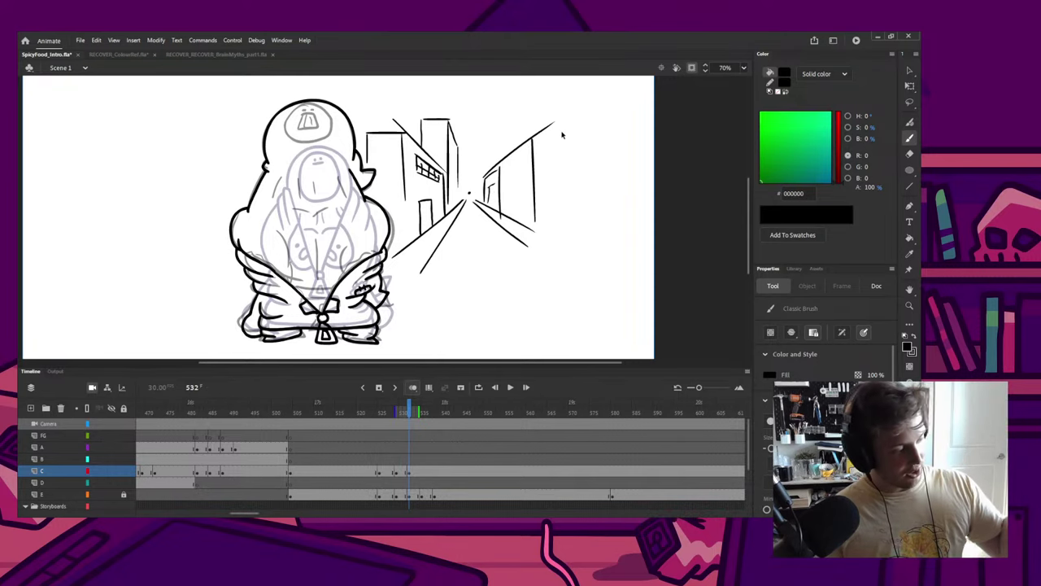
# Step: Undo all strokes of the perspective street sketch
pyautogui.hotkey('ctrl', 'z')
pyautogui.hotkey('ctrl', 'z')
pyautogui.hotkey('ctrl', 'z')
pyautogui.hotkey('ctrl', 'z')
pyautogui.hotkey('ctrl', 'z')
pyautogui.hotkey('ctrl', 'z')
pyautogui.hotkey('ctrl', 'z')
pyautogui.hotkey('ctrl', 'z')
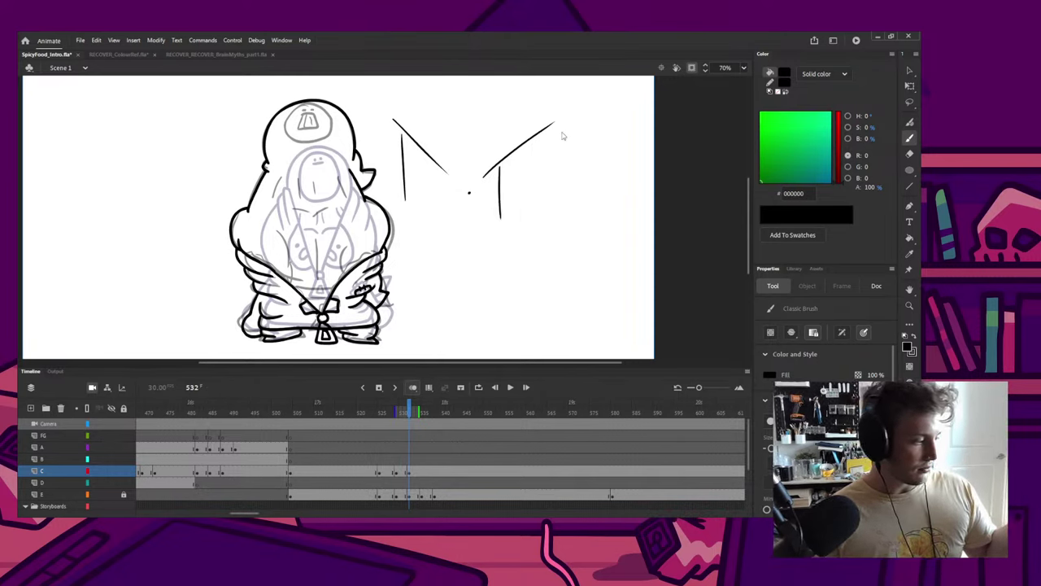
pyautogui.hotkey('ctrl', 'z')
pyautogui.hotkey('ctrl', 'z')
# Step: Mark two widely spaced vanishing points right of the character and try out roof lines running from them
pyautogui.click(449, 181)
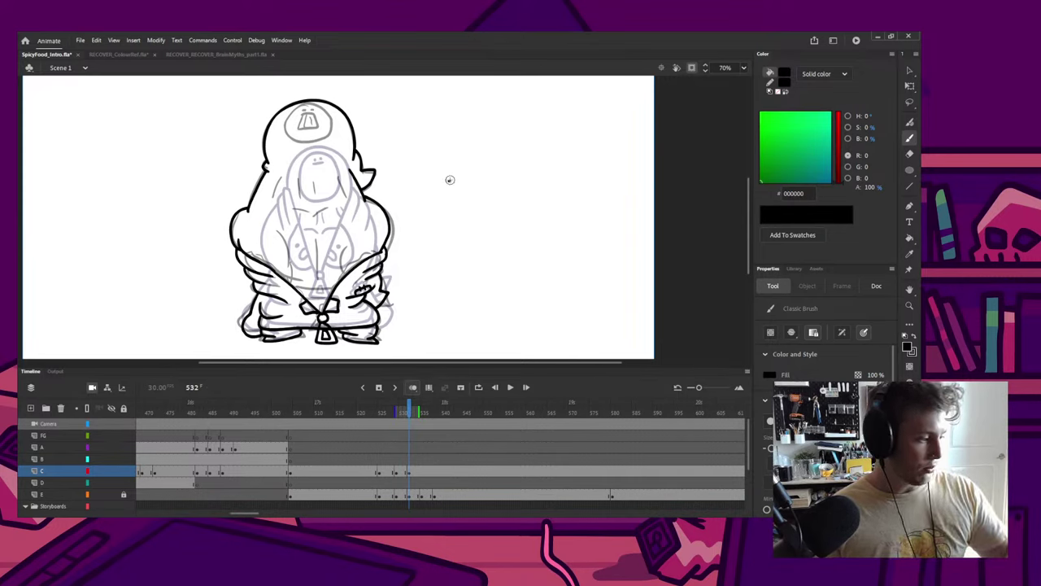
pyautogui.click(575, 181)
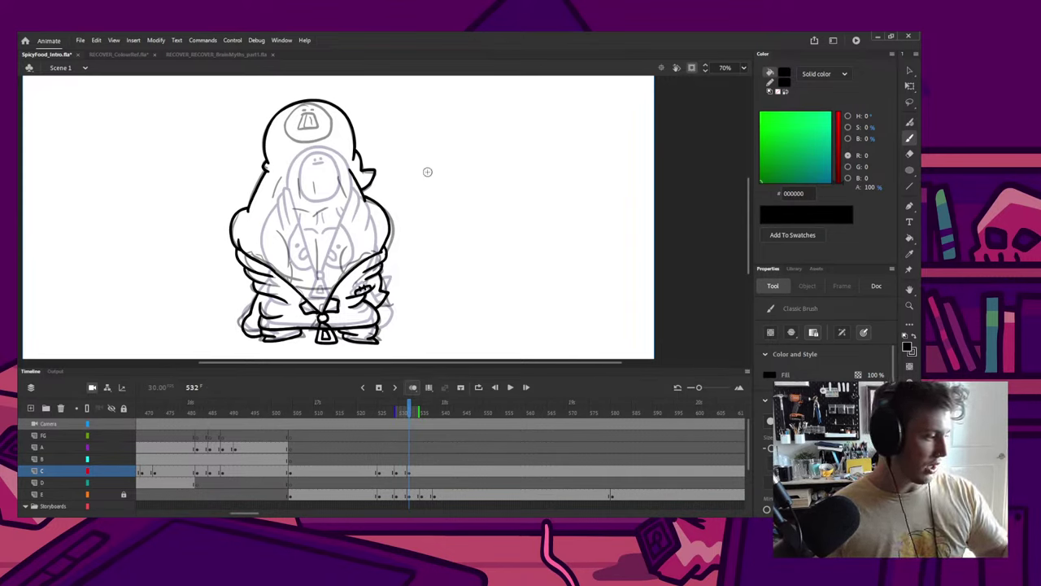
pyautogui.click(595, 172)
pyautogui.moveTo(424, 168); pyautogui.dragTo(523, 120)
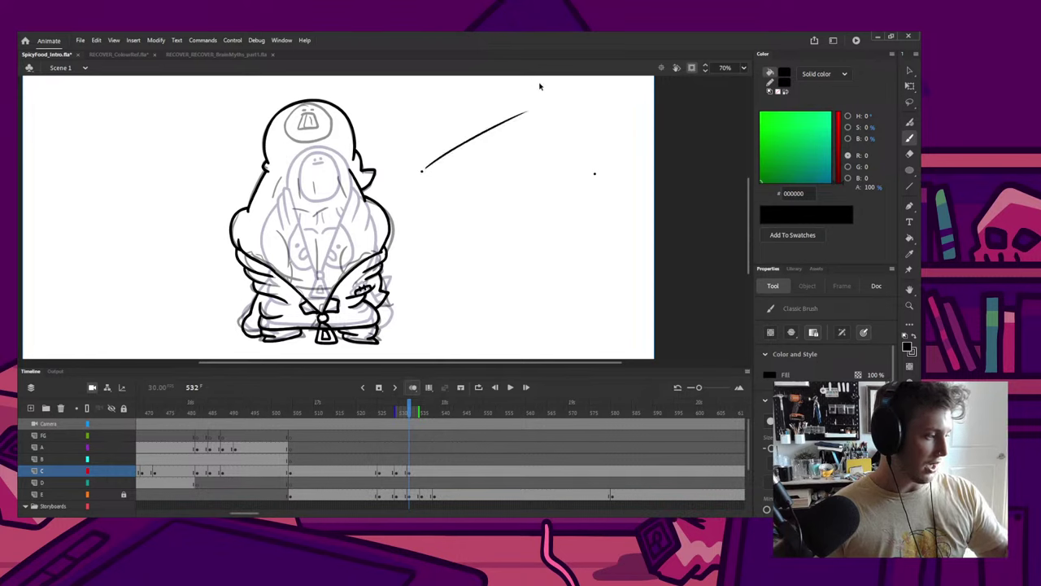
pyautogui.hotkey('ctrl', 'z')
pyautogui.moveTo(421, 167)
pyautogui.mouseDown()
pyautogui.moveTo(523, 122)
pyautogui.moveTo(595, 172)
pyautogui.mouseUp()
pyautogui.hotkey('ctrl', 'z')
pyautogui.moveTo(459, 147); pyautogui.dragTo(549, 96)
pyautogui.hotkey('ctrl', 'z')
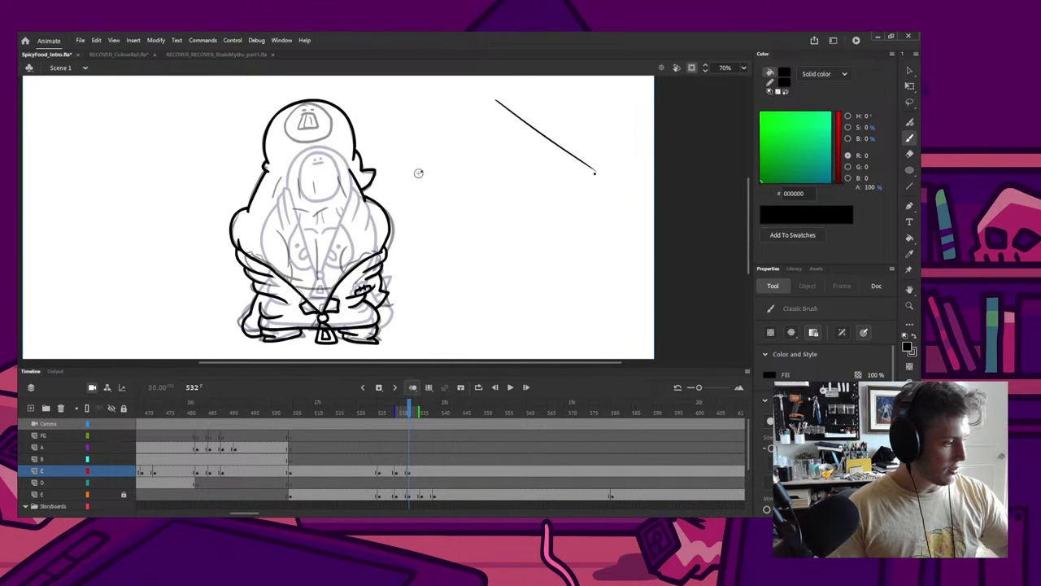
# Step: Draw crossing roof and base lines from both vanishing points to form a two-point perspective diamond
pyautogui.moveTo(420, 171); pyautogui.dragTo(537, 96)
pyautogui.moveTo(426, 175)
pyautogui.mouseDown()
pyautogui.moveTo(550, 234)
pyautogui.moveTo(627, 157)
pyautogui.mouseUp()
pyautogui.moveTo(521, 230)
pyautogui.mouseDown()
pyautogui.moveTo(646, 170)
pyautogui.moveTo(525, 229)
pyautogui.mouseUp()
pyautogui.hotkey('ctrl', 'z')
pyautogui.moveTo(425, 177); pyautogui.dragTo(502, 224)
pyautogui.hotkey('ctrl', 'z')
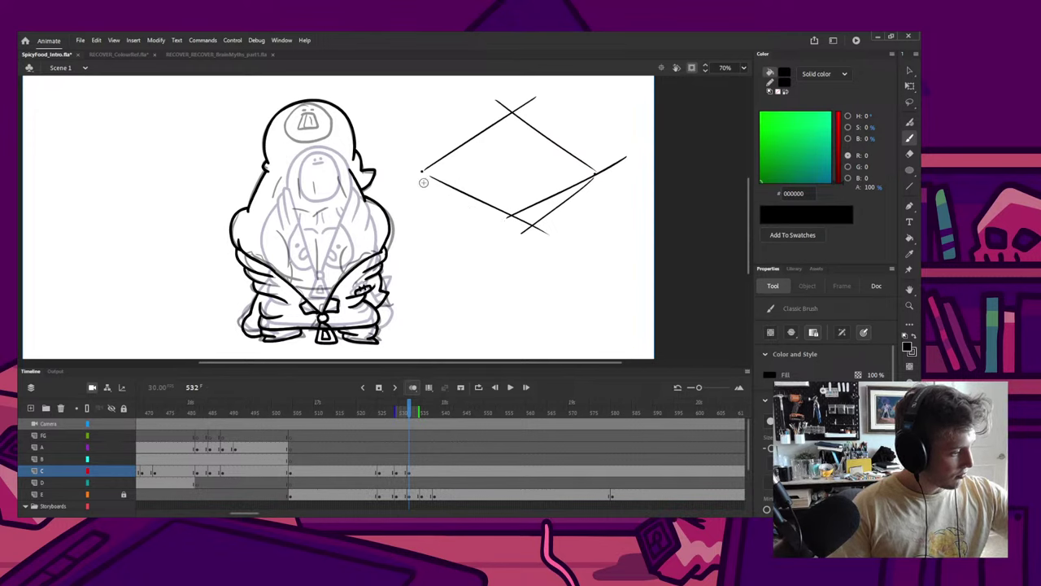
# Step: Add converging road edges and dashed lane lines below the diamond, running from both vanishing points
pyautogui.moveTo(423, 176); pyautogui.dragTo(525, 240)
pyautogui.moveTo(421, 179); pyautogui.dragTo(491, 276)
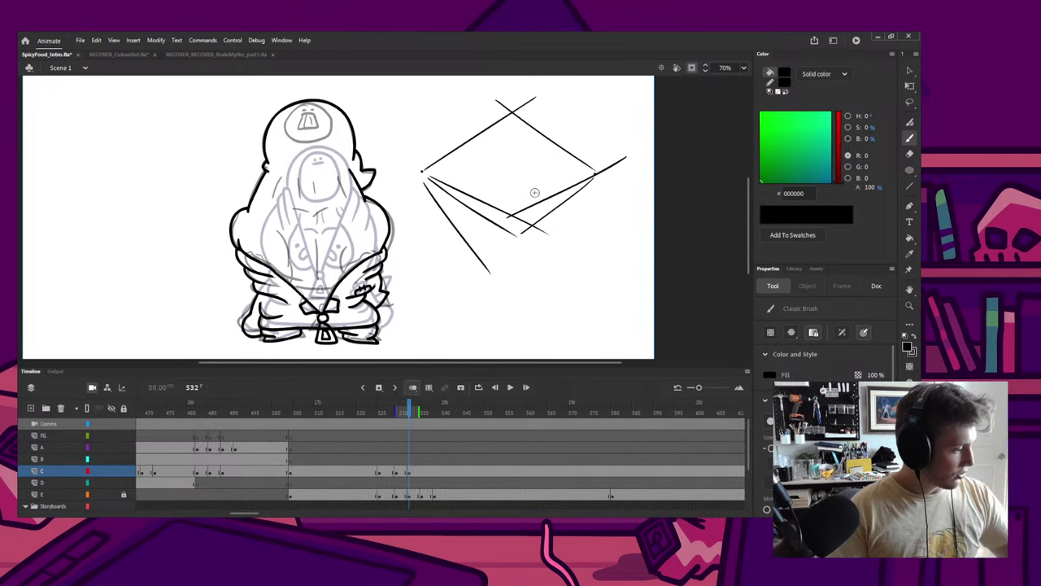
pyautogui.moveTo(593, 179); pyautogui.dragTo(533, 280)
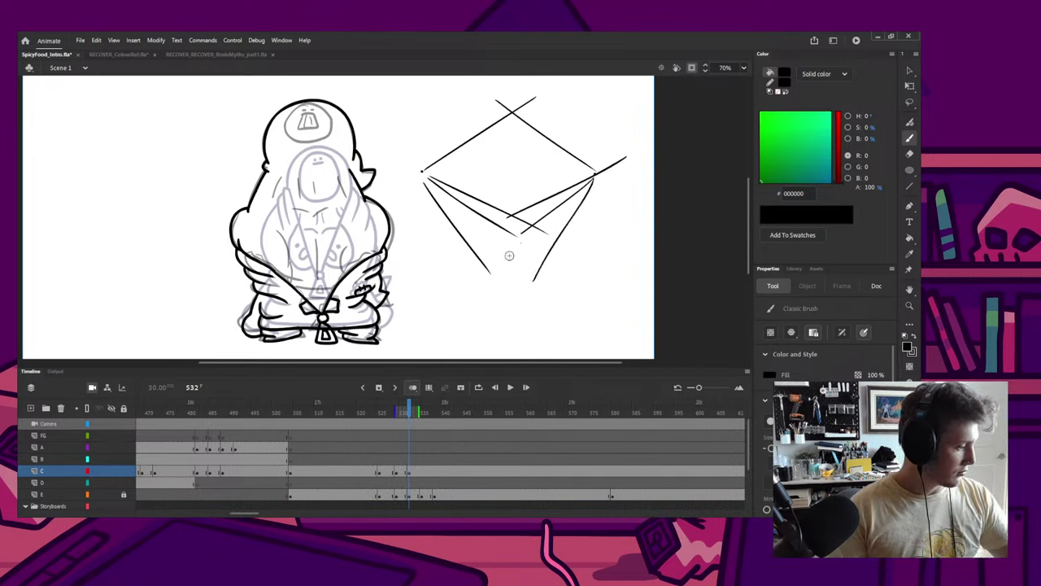
pyautogui.moveTo(430, 187)
pyautogui.mouseDown()
pyautogui.moveTo(526, 274)
pyautogui.moveTo(520, 263)
pyautogui.moveTo(568, 215)
pyautogui.mouseUp()
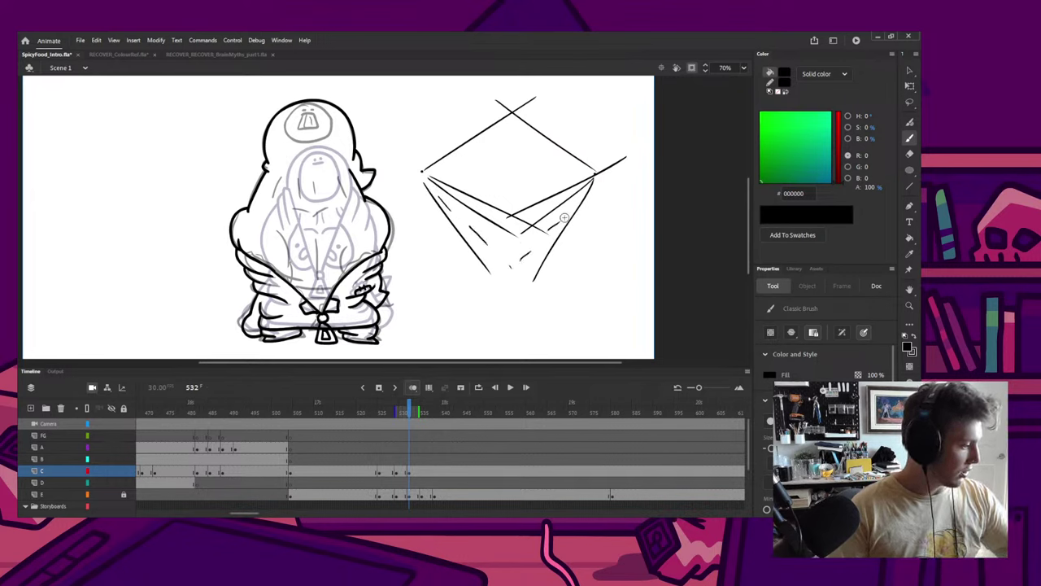
# Step: Draw the corner building's central vertical edge and one vertical side edge on each face
pyautogui.moveTo(512, 118); pyautogui.dragTo(513, 207)
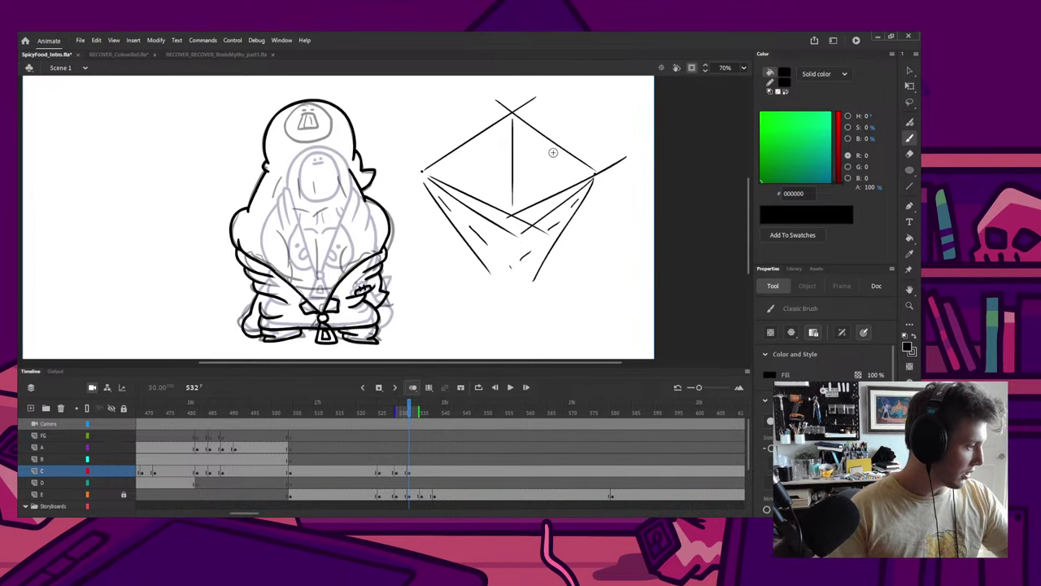
pyautogui.moveTo(554, 146); pyautogui.dragTo(554, 195)
pyautogui.moveTo(476, 144); pyautogui.dragTo(476, 207)
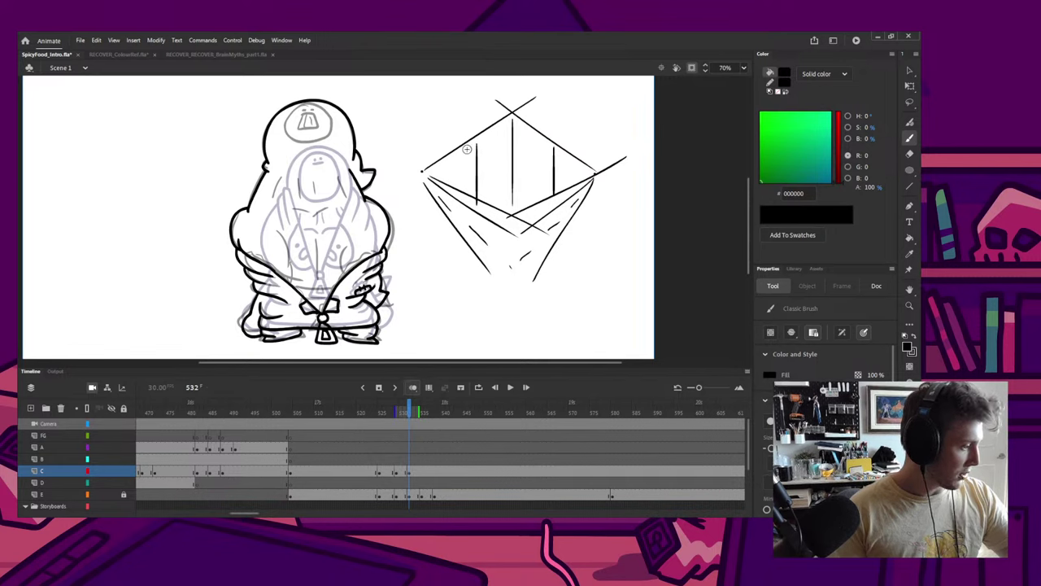
# Step: Add a taller building beside the corner building's left face and remove the roof line crossing it
pyautogui.moveTo(471, 109)
pyautogui.mouseDown()
pyautogui.moveTo(470, 196)
pyautogui.moveTo(457, 124)
pyautogui.moveTo(449, 189)
pyautogui.mouseUp()
pyautogui.press('e')
pyautogui.click(450, 153)
pyautogui.click(470, 140)
pyautogui.press('q')
pyautogui.click(459, 146)
pyautogui.press('Delete')
pyautogui.press('e')
# Step: Trim the overshooting roof line ends at the corner building's peak
pyautogui.click(510, 111)
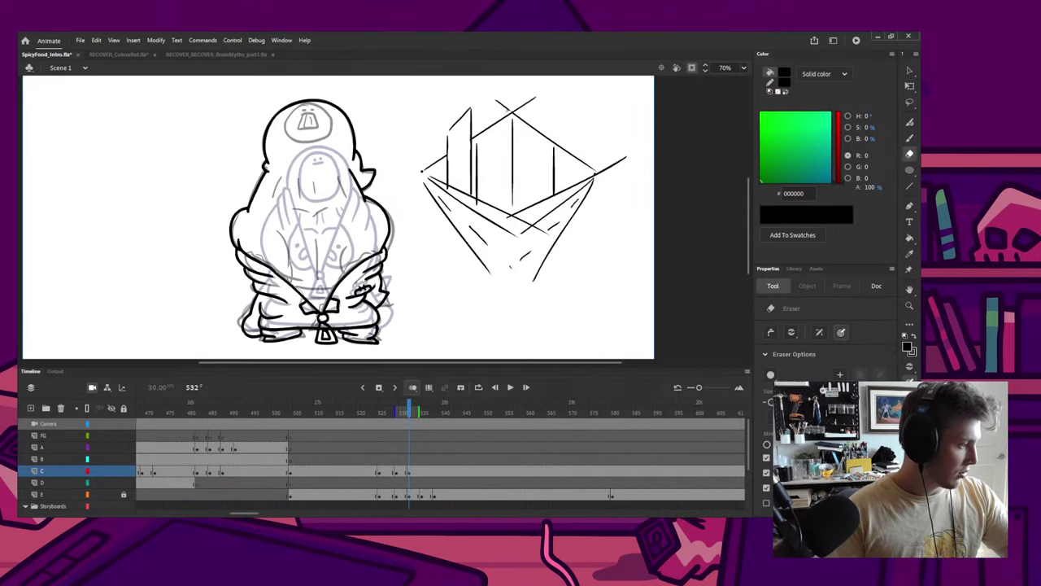
pyautogui.press('q')
pyautogui.click(504, 107)
pyautogui.press('Delete')
pyautogui.press('e')
pyautogui.click(516, 111)
pyautogui.press('q')
pyautogui.click(524, 105)
pyautogui.press('b')
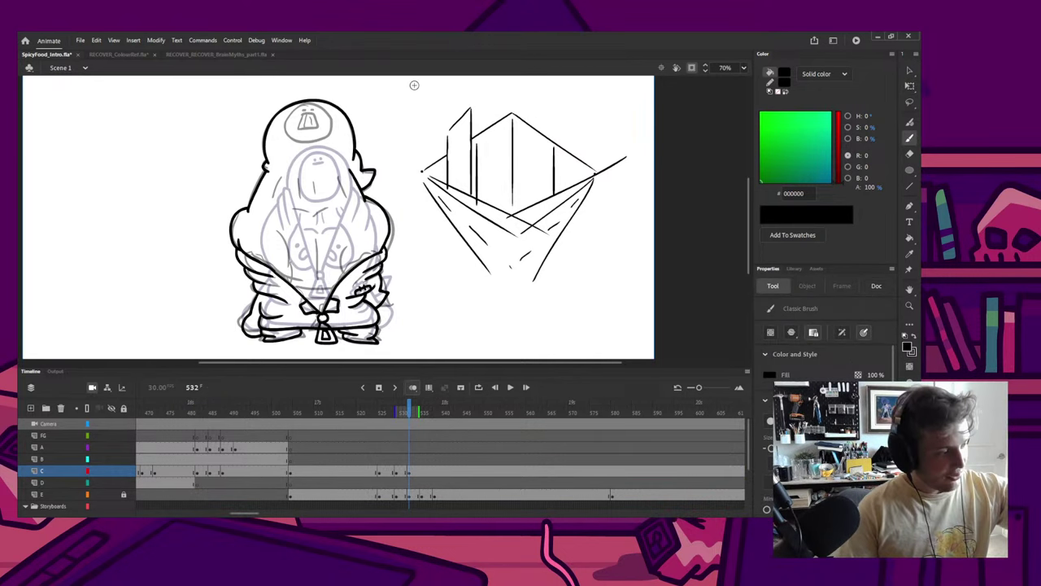
# Step: Draw the receding roof edge from the left building's peak down to the corner building's roof
pyautogui.moveTo(384, 99)
pyautogui.mouseDown()
pyautogui.moveTo(456, 96)
pyautogui.moveTo(498, 107)
pyautogui.mouseUp()
pyautogui.hotkey('ctrl', 'z')
pyautogui.hotkey('ctrl', 'z')
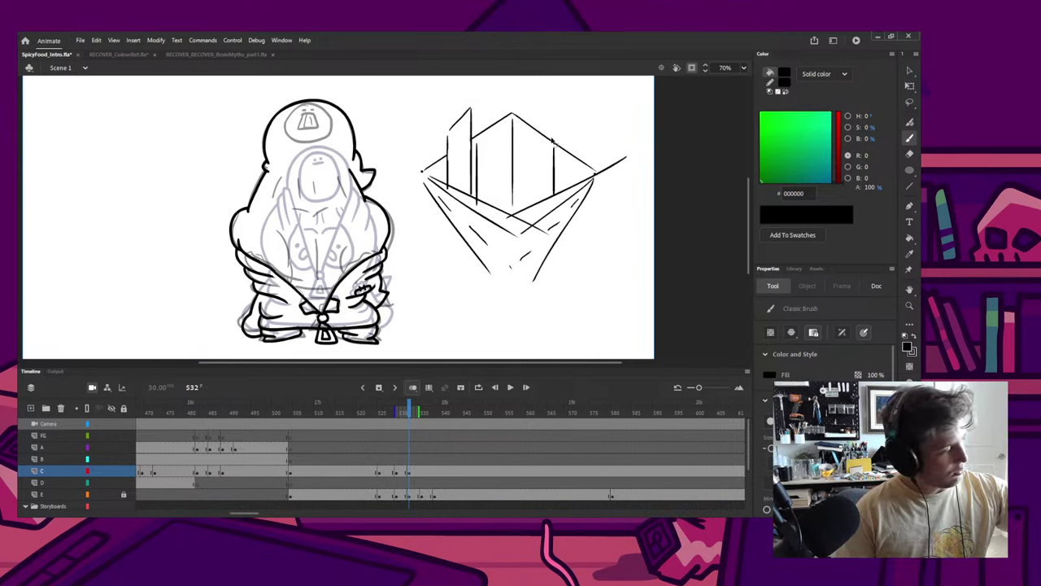
pyautogui.moveTo(494, 123); pyautogui.dragTo(470, 108)
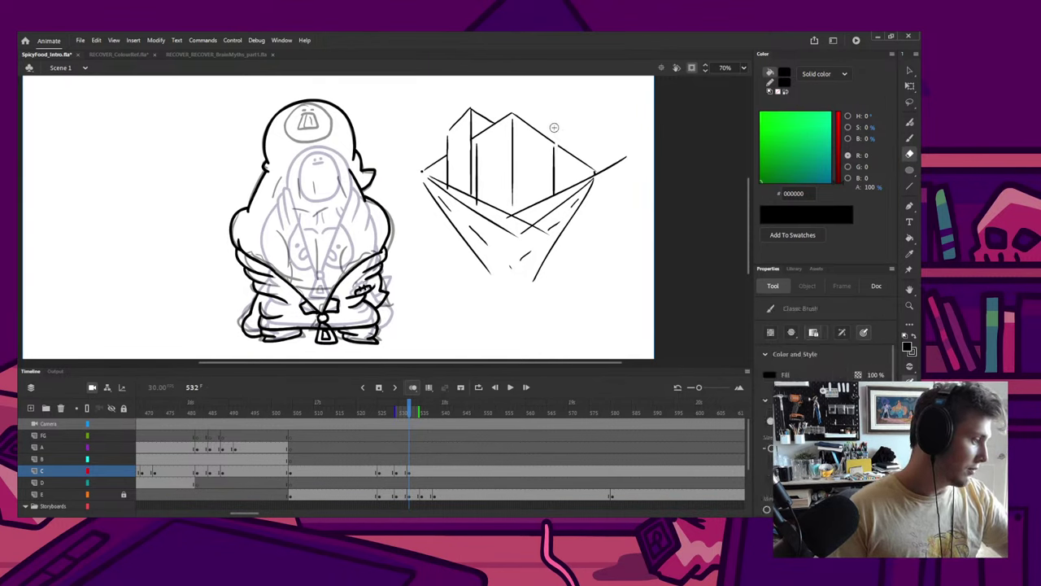
# Step: Draw a tall tower at the corner building's right side with a sloped roof and two vertical edges
pyautogui.moveTo(541, 95); pyautogui.dragTo(541, 128)
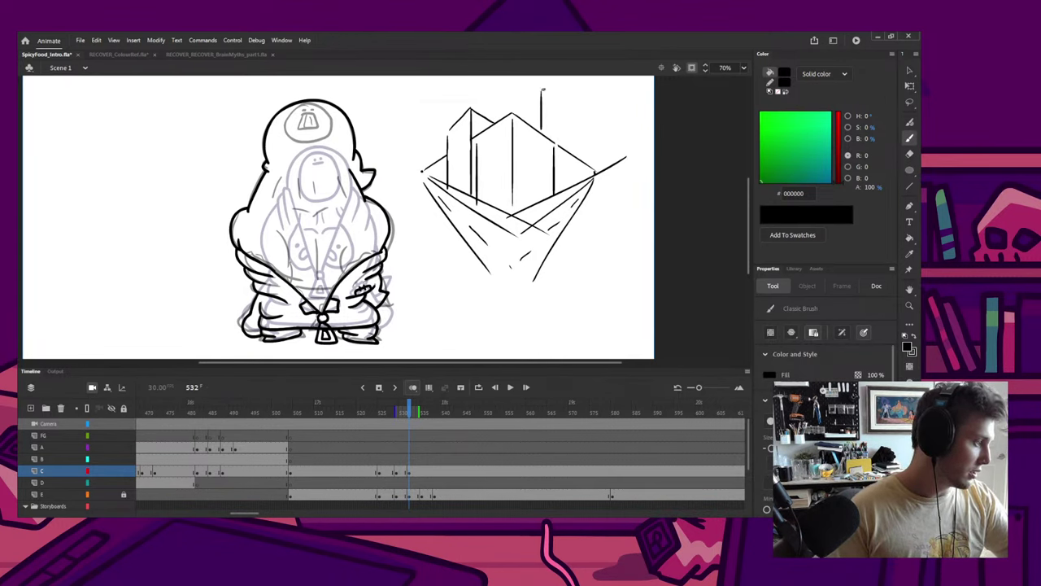
pyautogui.moveTo(541, 91)
pyautogui.mouseDown()
pyautogui.moveTo(573, 77)
pyautogui.moveTo(584, 108)
pyautogui.moveTo(570, 171)
pyautogui.mouseUp()
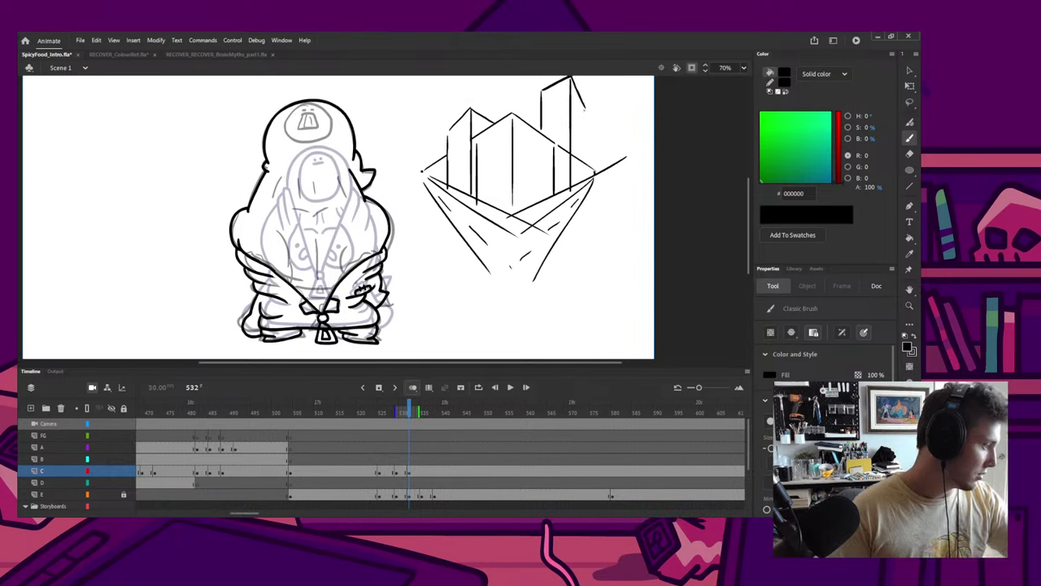
pyautogui.moveTo(583, 109); pyautogui.dragTo(584, 178)
pyautogui.hotkey('ctrl', 'z')
pyautogui.hotkey('ctrl', 'z')
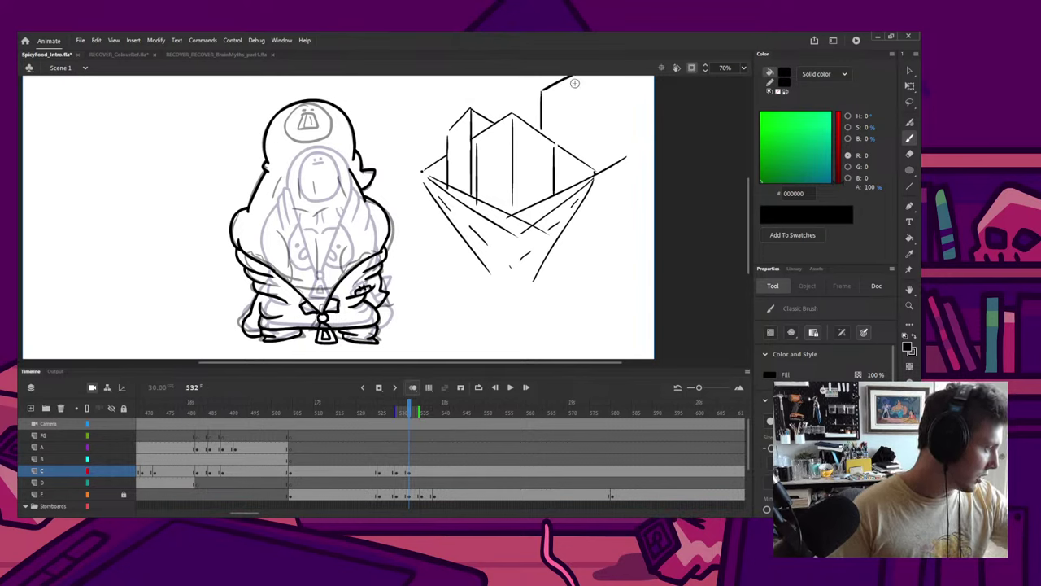
pyautogui.moveTo(571, 78); pyautogui.dragTo(574, 161)
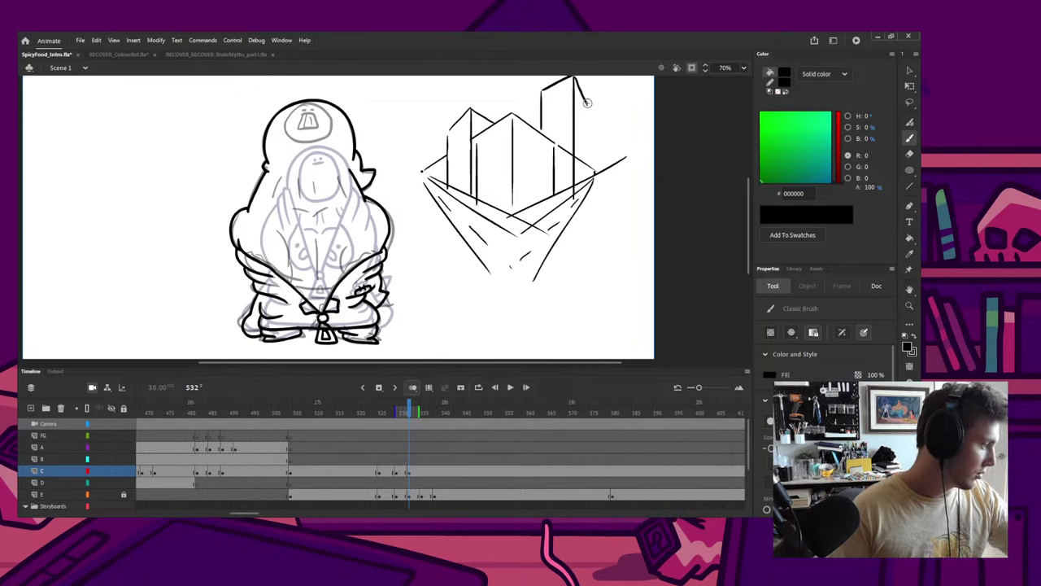
pyautogui.moveTo(586, 101); pyautogui.dragTo(588, 181)
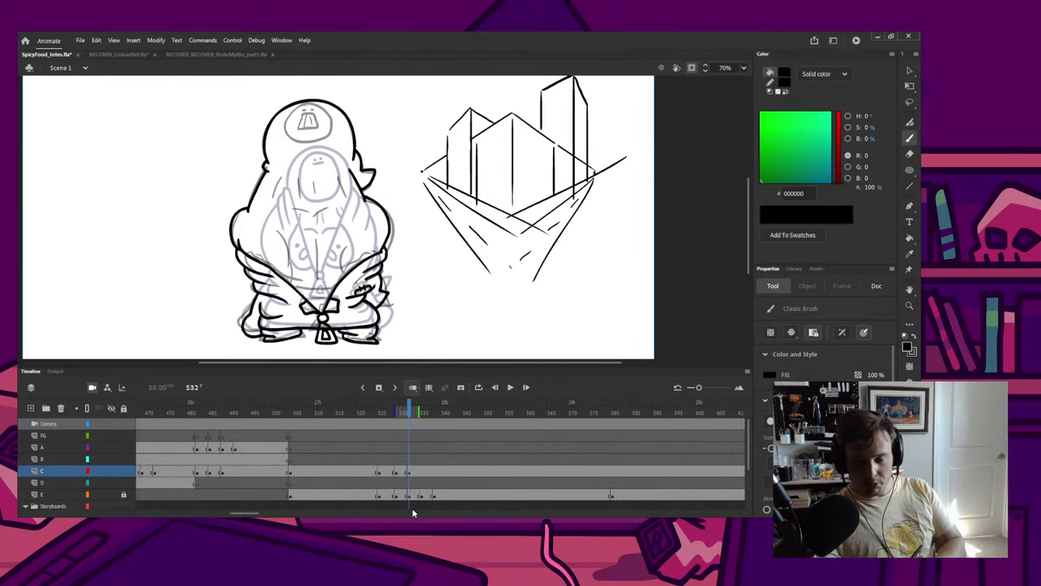
# Step: Delete the whole two-point perspective sketch beside the character and return to the brush
pyautogui.press('q')
pyautogui.moveTo(425, 304); pyautogui.dragTo(701, 75)
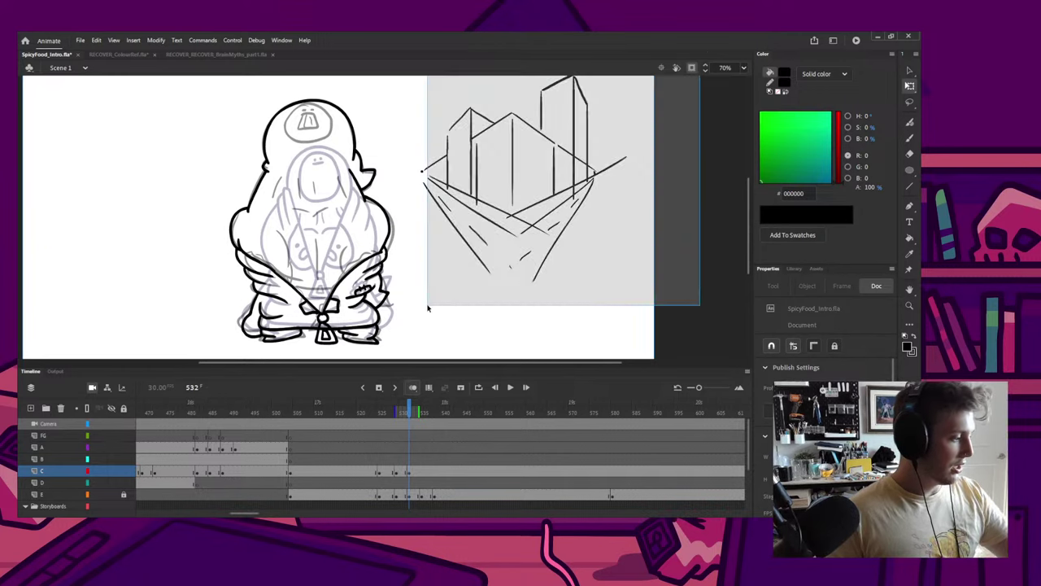
pyautogui.press('Delete')
pyautogui.press('b')
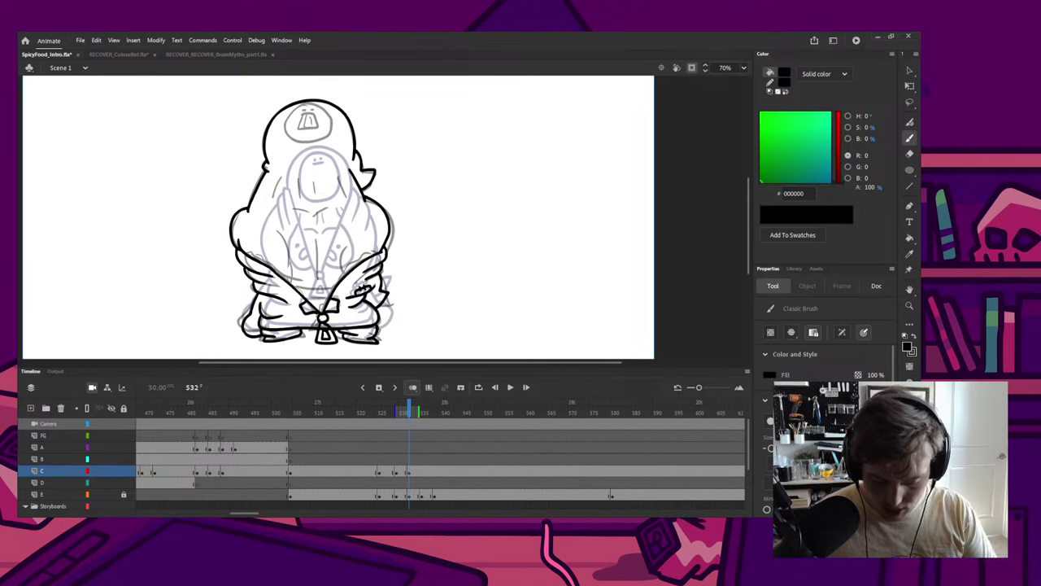
# Step: Play back the unzipping animation from frame 503
pyautogui.click(286, 413)
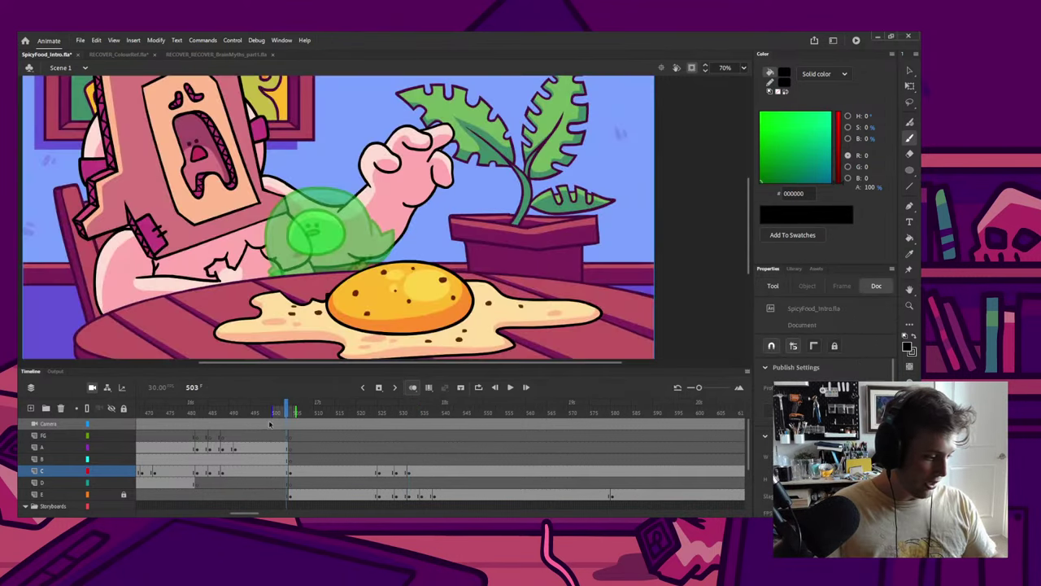
pyautogui.press('Return')
pyautogui.press('Return')
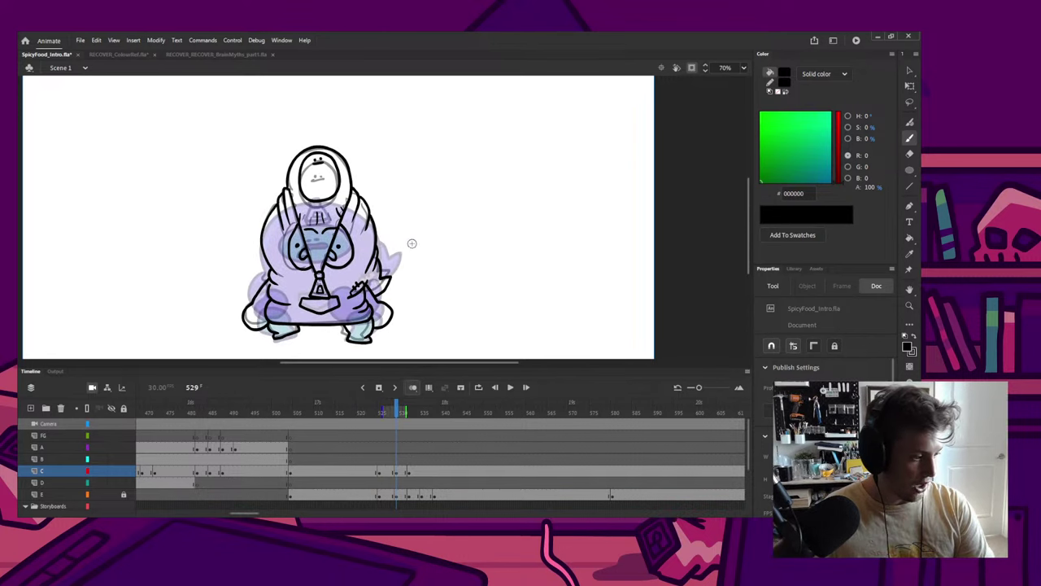
# Step: Ink the face oval on the hood at frame 533 inside a new group, following the rough sketch
pyautogui.click(414, 411)
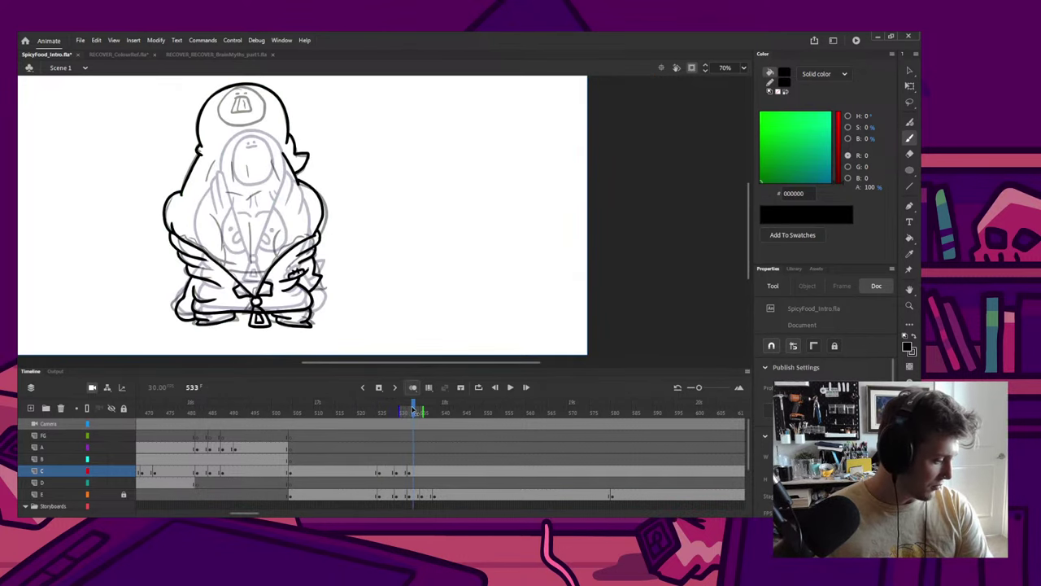
pyautogui.moveTo(369, 242); pyautogui.dragTo(372, 277)
pyautogui.hotkey('ctrl', 'g')
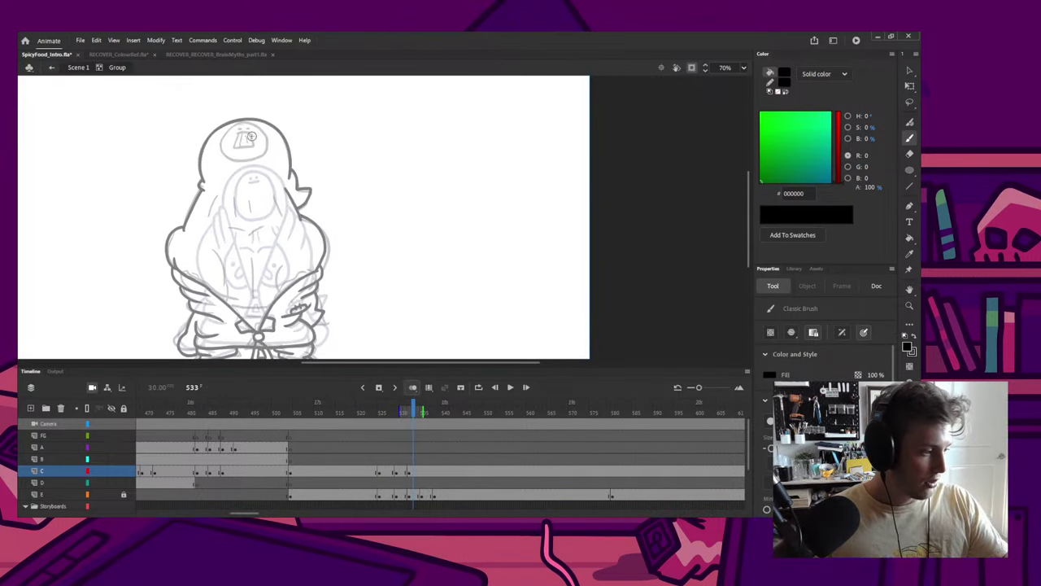
pyautogui.moveTo(254, 125)
pyautogui.mouseDown()
pyautogui.moveTo(224, 153)
pyautogui.moveTo(236, 159)
pyautogui.mouseUp()
pyautogui.hotkey('ctrl', 'z')
pyautogui.press('z')
pyautogui.moveTo(203, 86); pyautogui.dragTo(311, 219)
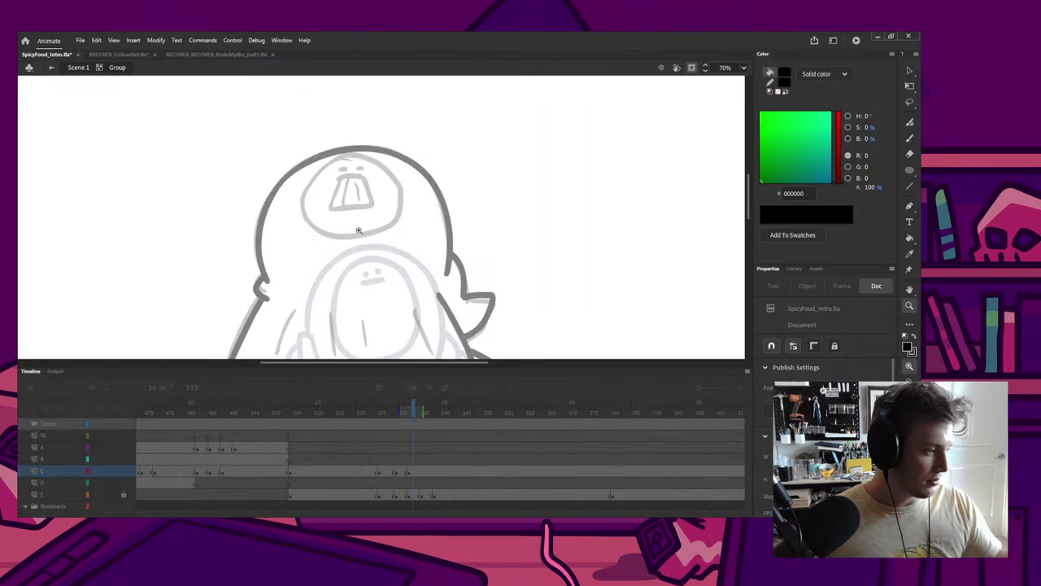
pyautogui.press('b')
pyautogui.moveTo(358, 181)
pyautogui.mouseDown()
pyautogui.moveTo(350, 264)
pyautogui.moveTo(367, 176)
pyautogui.moveTo(326, 259)
pyautogui.moveTo(397, 248)
pyautogui.moveTo(329, 178)
pyautogui.moveTo(407, 220)
pyautogui.moveTo(333, 179)
pyautogui.moveTo(393, 196)
pyautogui.moveTo(343, 185)
pyautogui.mouseUp()
pyautogui.press('b')
pyautogui.hotkey('ctrl', 'z')
pyautogui.hotkey('ctrl', 'z')
pyautogui.hotkey('ctrl', 'z')
pyautogui.hotkey('ctrl', 'z')
# Step: Widen the inked face oval slightly
pyautogui.press('q')
pyautogui.click(403, 242)
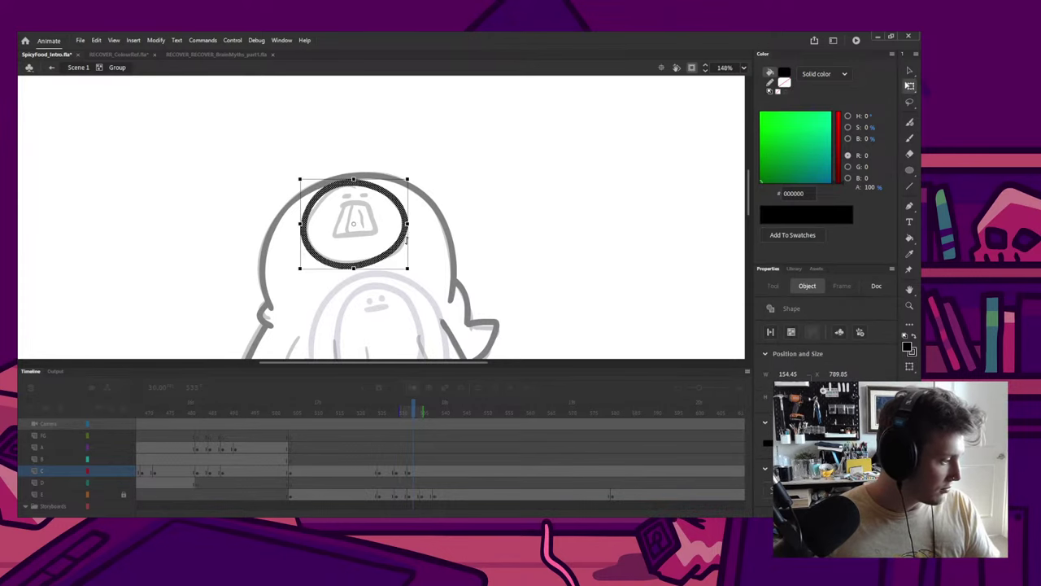
pyautogui.moveTo(405, 225); pyautogui.dragTo(409, 225)
pyautogui.click(424, 218)
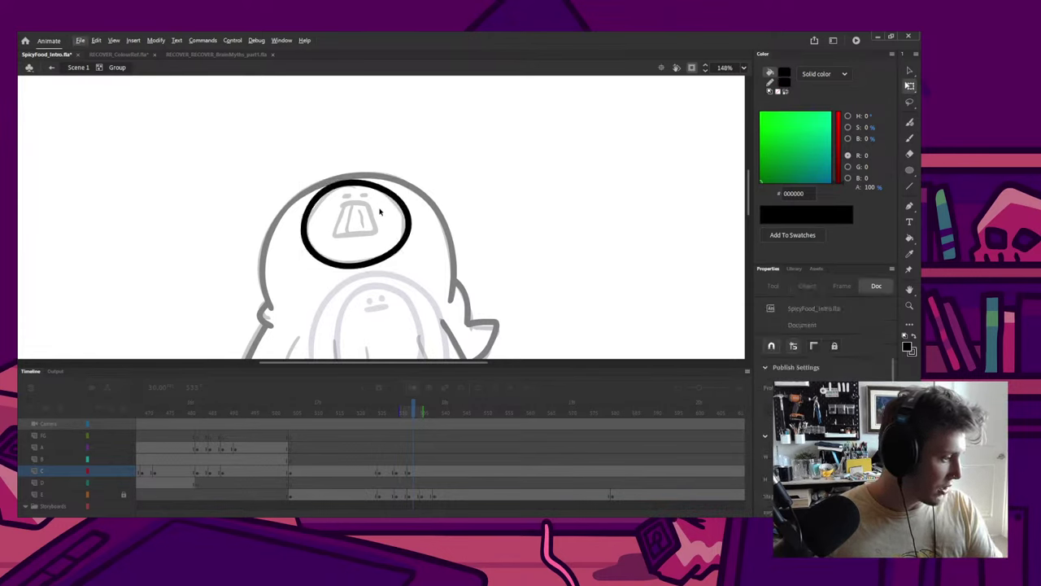
# Step: Ink the two small eyes and the open, toothy mouth inside the face oval
pyautogui.hotkey('ctrl', 'z')
pyautogui.press('b')
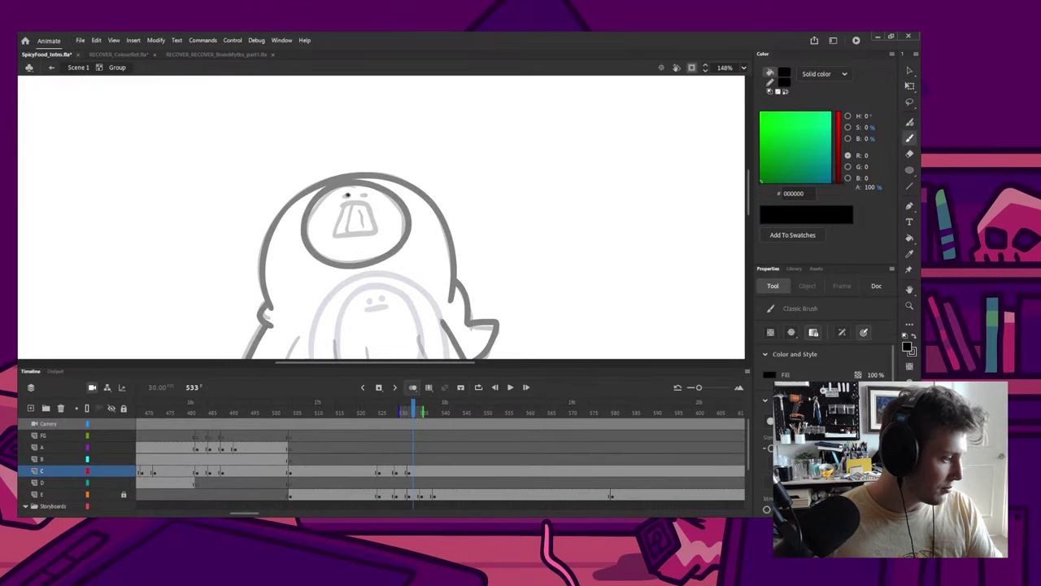
pyautogui.click(346, 196)
pyautogui.moveTo(342, 206)
pyautogui.mouseDown()
pyautogui.moveTo(335, 237)
pyautogui.moveTo(375, 231)
pyautogui.moveTo(369, 205)
pyautogui.moveTo(344, 204)
pyautogui.moveTo(349, 225)
pyautogui.moveTo(360, 209)
pyautogui.moveTo(361, 234)
pyautogui.mouseUp()
pyautogui.hotkey('ctrl', 'z')
pyautogui.hotkey('ctrl', 'z')
pyautogui.hotkey('ctrl', 'z')
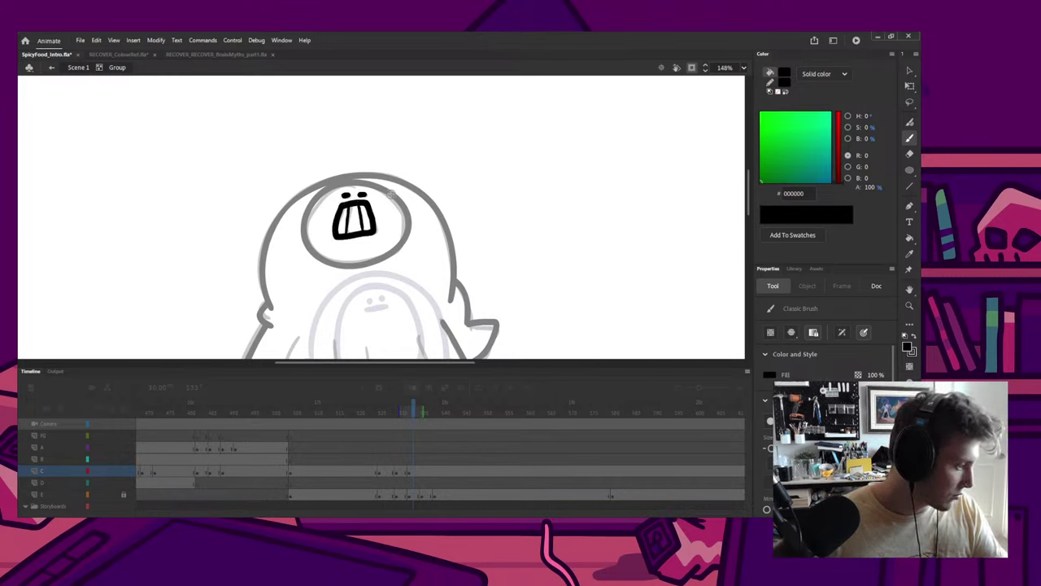
# Step: Fill the mouth's teeth with white FFFFFF and leave the face group
pyautogui.press('k')
pyautogui.press('q')
pyautogui.doubleClick(385, 219)
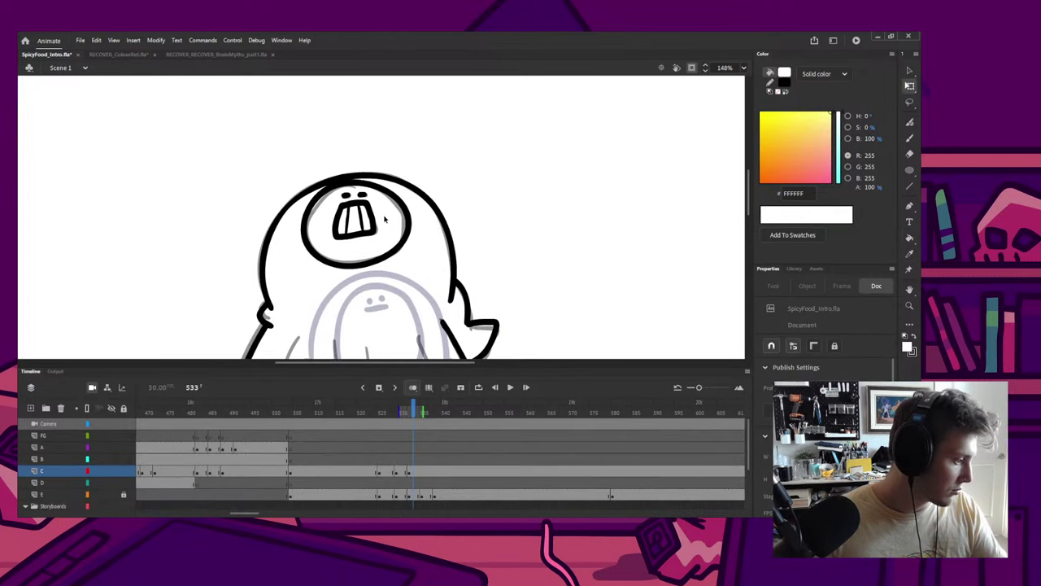
# Step: Paste the facial features in place on the hood, open their group and delete the inked mouth
pyautogui.scroll(-5, 386, 236)
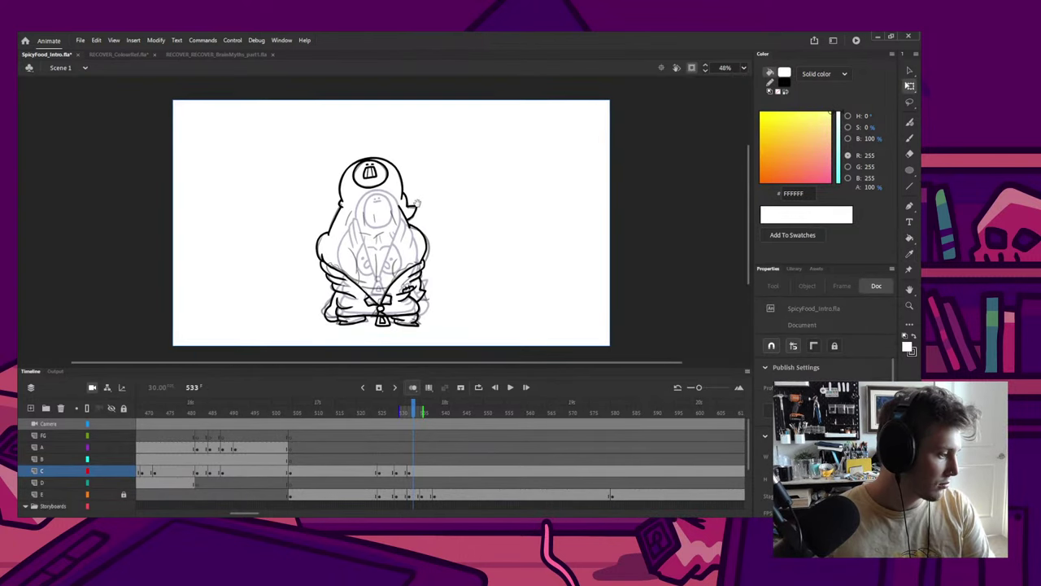
pyautogui.scroll(-4, 386, 236)
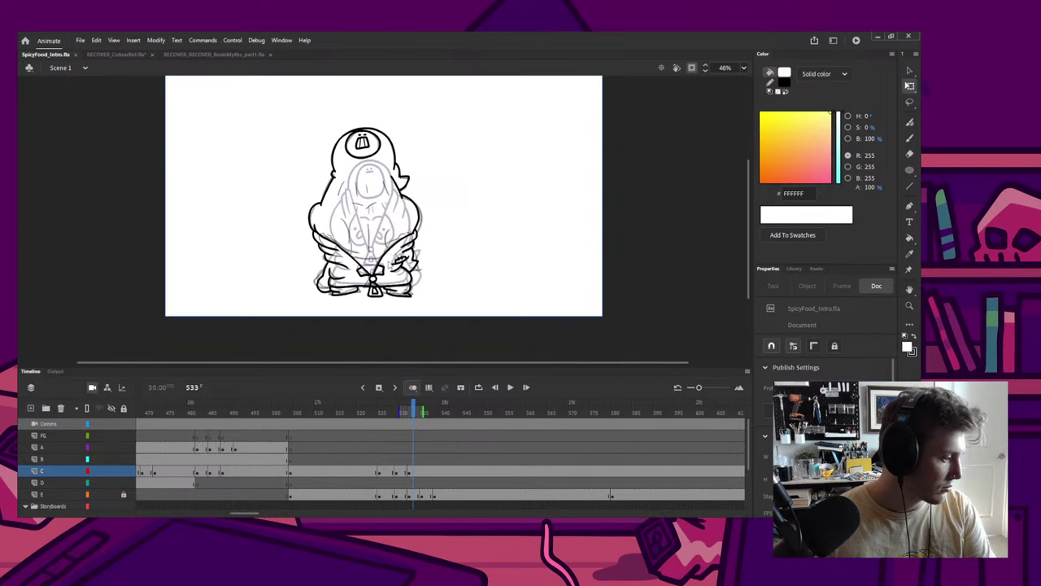
pyautogui.scroll(4, 363, 171)
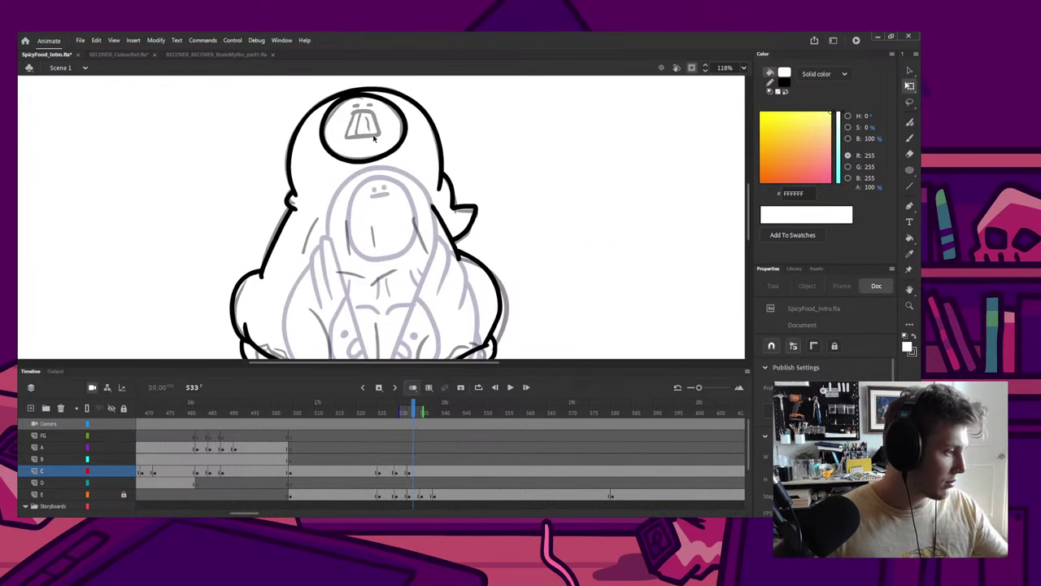
pyautogui.press('i')
pyautogui.press('q')
pyautogui.hotkey('ctrl', 'shift', 'v')
pyautogui.doubleClick(368, 124)
pyautogui.click(378, 131)
pyautogui.press('Delete')
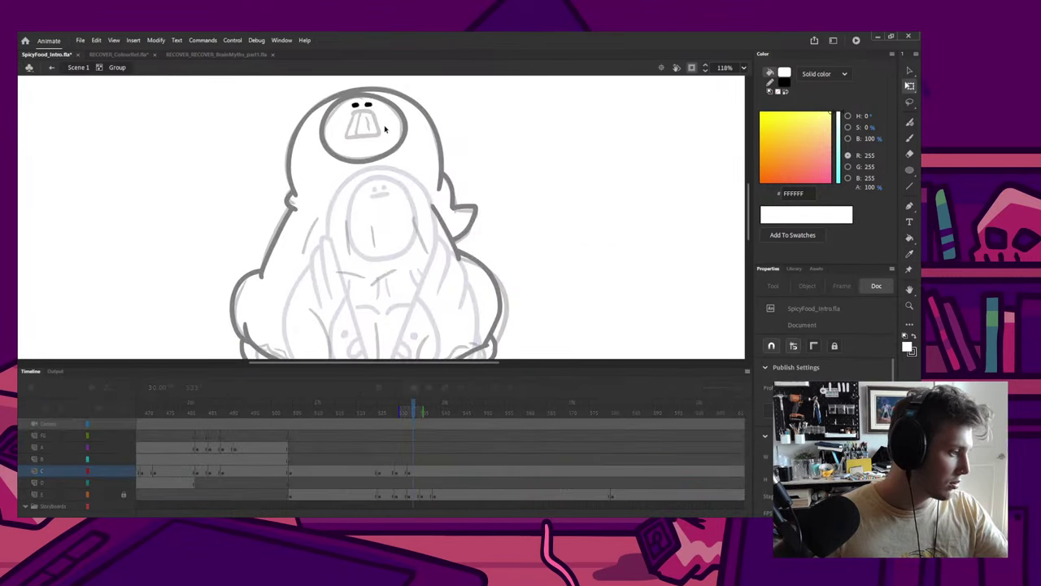
# Step: Delete the two inked eyes from the facial features group
pyautogui.click(368, 107)
pyautogui.keyDown('shift'); pyautogui.click(356, 105); pyautogui.keyUp('shift')
pyautogui.press('Delete')
# Step: Ink a wide, toothy open mouth and two slanted eyes in black 000000 inside the face oval
pyautogui.press('i')
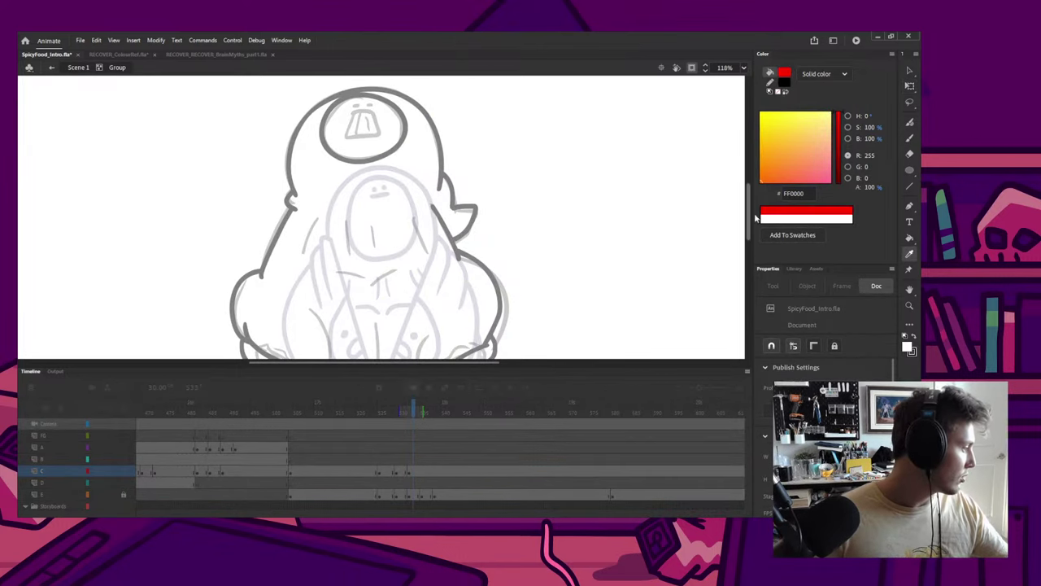
pyautogui.press('b')
pyautogui.moveTo(347, 114)
pyautogui.mouseDown()
pyautogui.moveTo(339, 153)
pyautogui.moveTo(385, 146)
pyautogui.moveTo(371, 118)
pyautogui.moveTo(336, 129)
pyautogui.moveTo(340, 146)
pyautogui.moveTo(391, 132)
pyautogui.moveTo(352, 118)
pyautogui.moveTo(371, 145)
pyautogui.moveTo(344, 122)
pyautogui.moveTo(339, 147)
pyautogui.moveTo(381, 145)
pyautogui.moveTo(357, 117)
pyautogui.mouseUp()
pyautogui.hotkey('ctrl', 'z')
pyautogui.hotkey('ctrl', 'z')
pyautogui.hotkey('ctrl', 'z')
pyautogui.hotkey('ctrl', 'z')
pyautogui.hotkey('ctrl', 'z')
pyautogui.hotkey('ctrl', 'z')
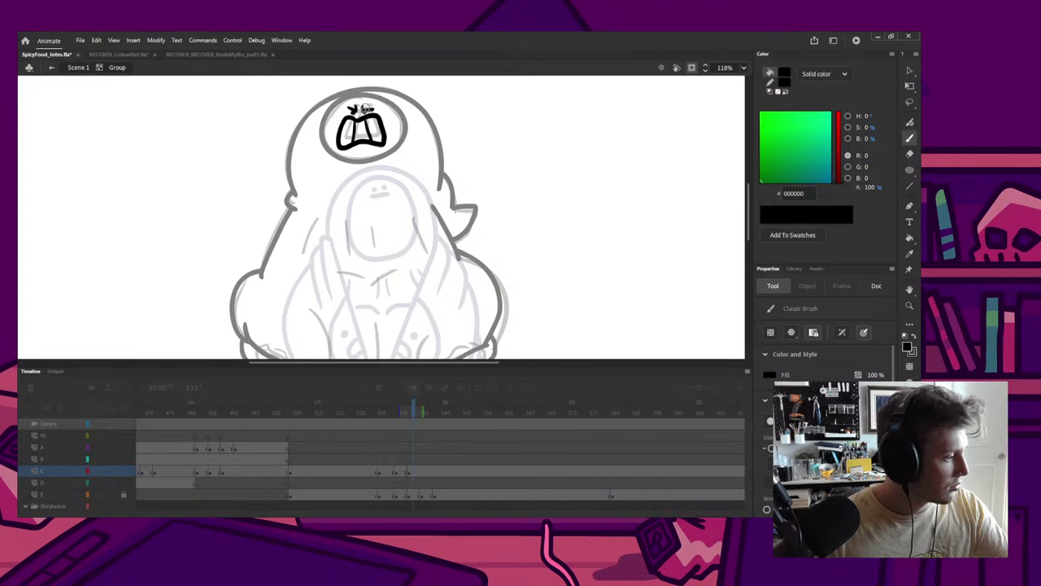
pyautogui.hotkey('ctrl', 'z')
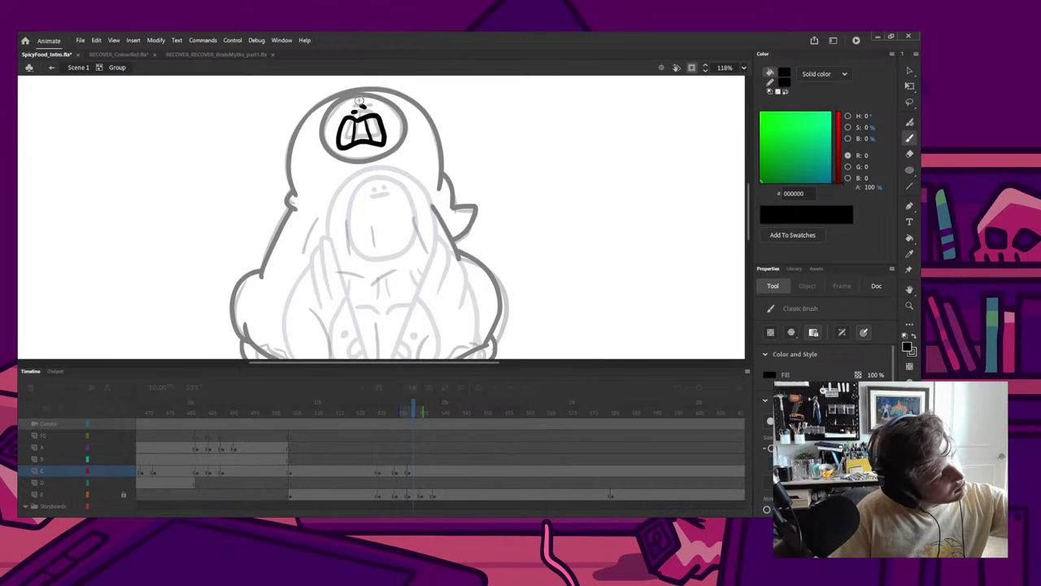
# Step: Fill the mouth's teeth with white FFFFFF and return to the main scene
pyautogui.press('v')
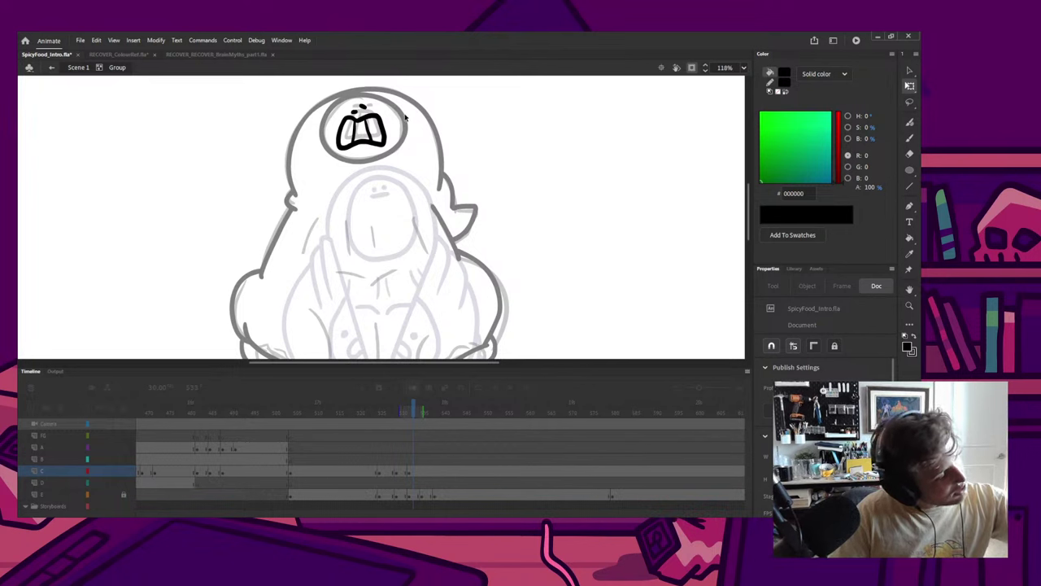
pyautogui.press('i')
pyautogui.click(399, 118)
pyautogui.click(376, 132)
pyautogui.click(362, 131)
pyautogui.click(349, 131)
pyautogui.press('q')
pyautogui.doubleClick(385, 122)
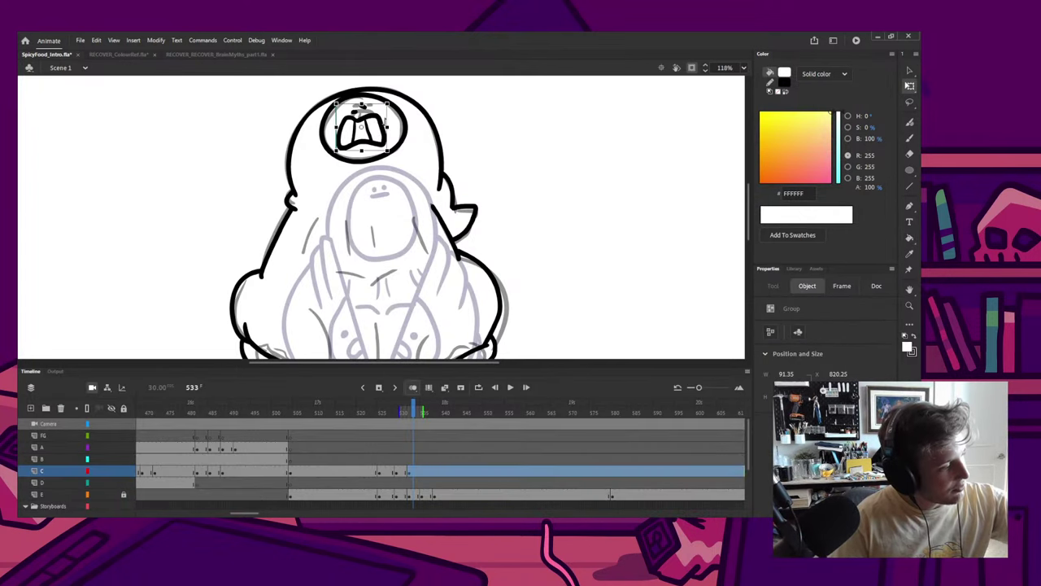
# Step: Nudge the two slanted eyes above the mouth within the facial features group and leave the group
pyautogui.click(487, 126)
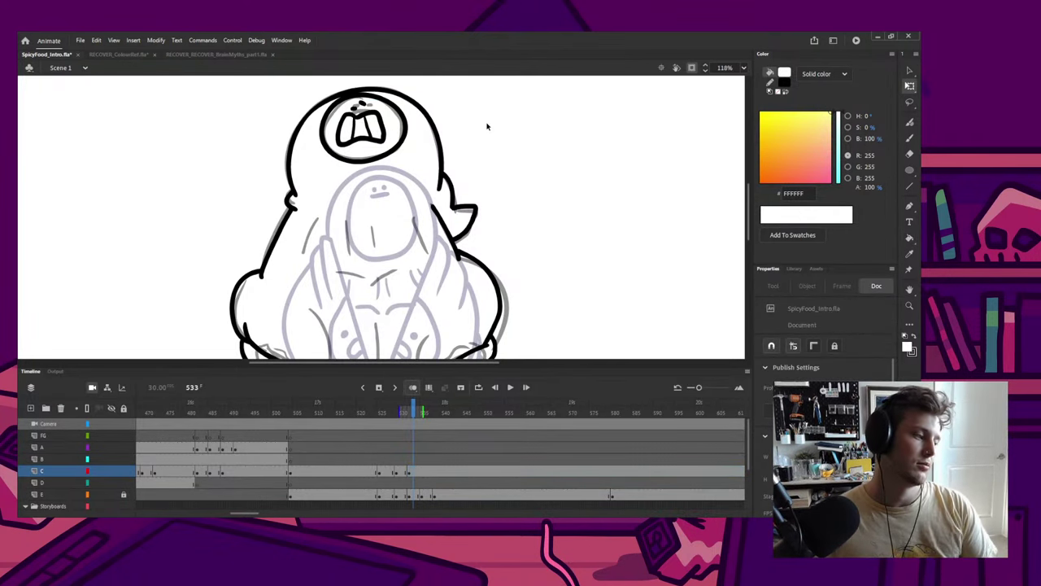
pyautogui.scroll(-3, 384, 106)
pyautogui.moveTo(399, 143); pyautogui.dragTo(399, 180)
pyautogui.scroll(5, 379, 143)
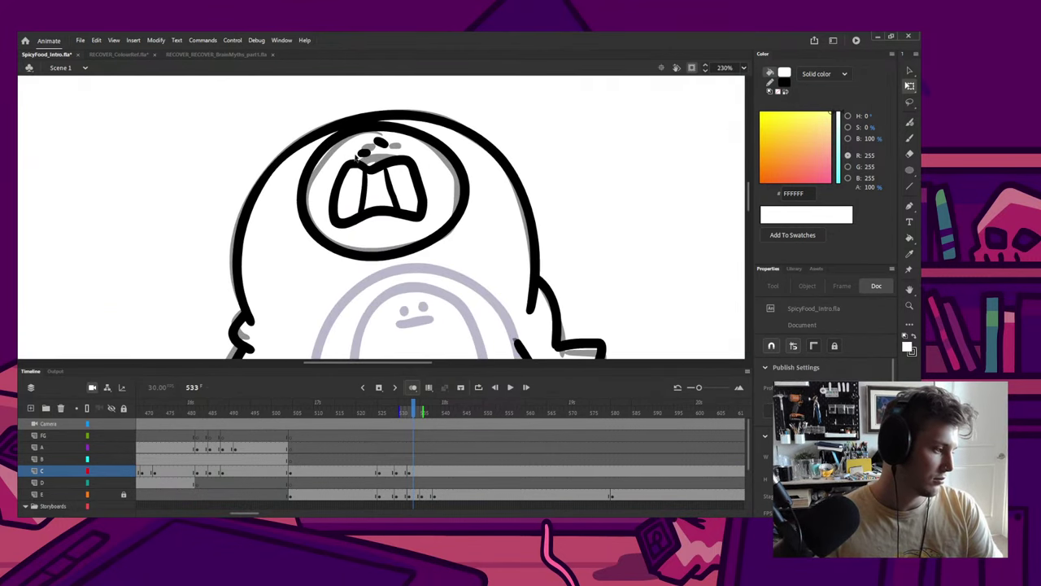
pyautogui.click(364, 160)
pyautogui.doubleClick(368, 161)
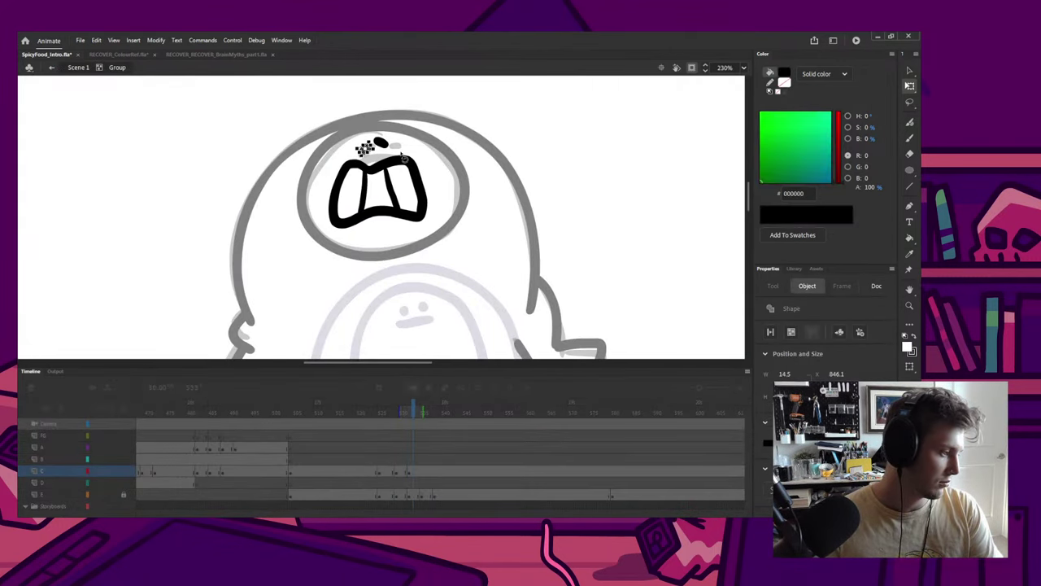
pyautogui.click(382, 145)
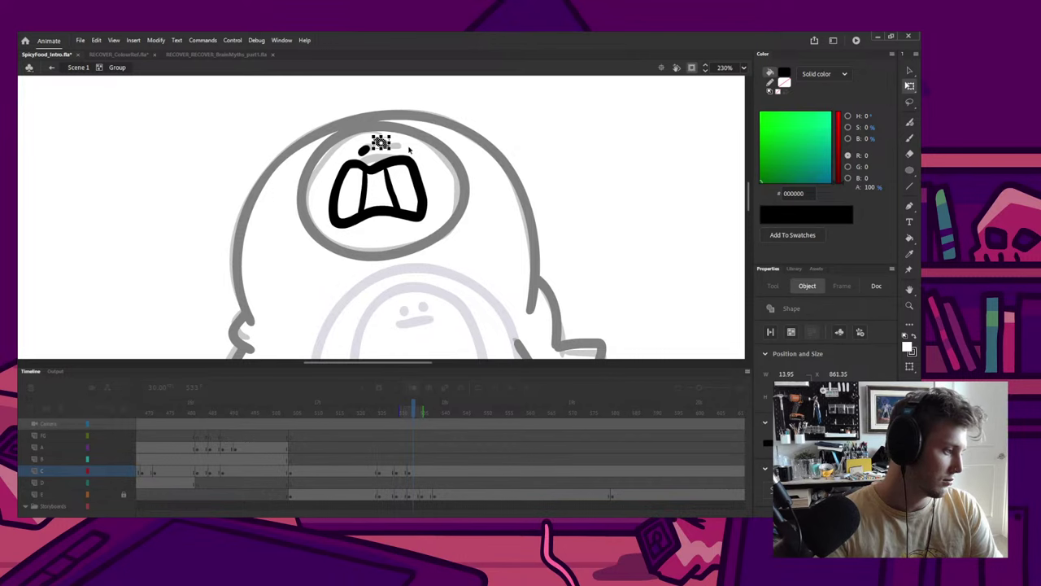
pyautogui.doubleClick(516, 113)
pyautogui.scroll(-4, 505, 114)
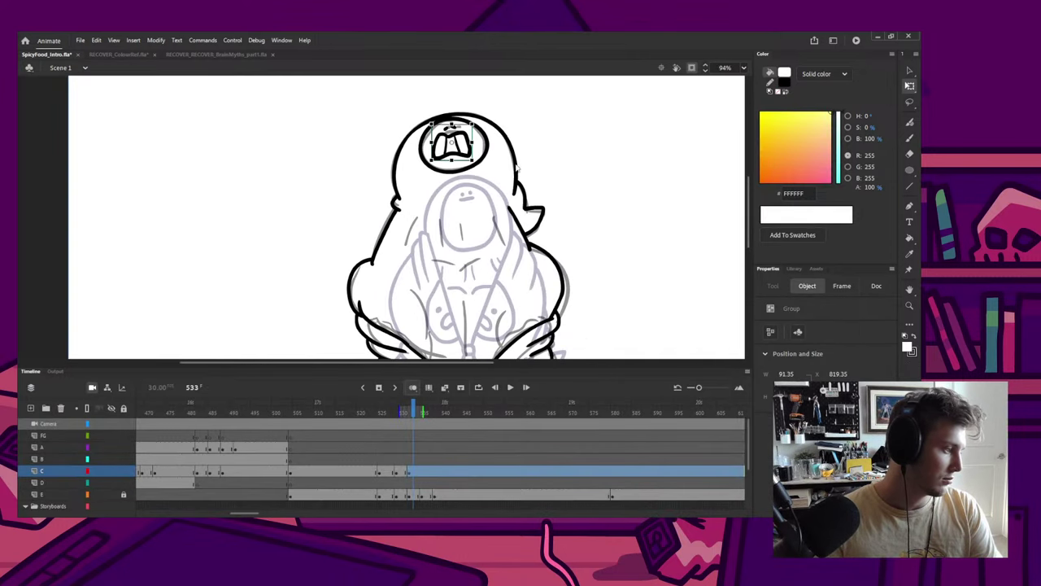
# Step: Try to ink the vertical neck lines below the hooded head
pyautogui.click(376, 220)
pyautogui.scroll(5, 354, 224)
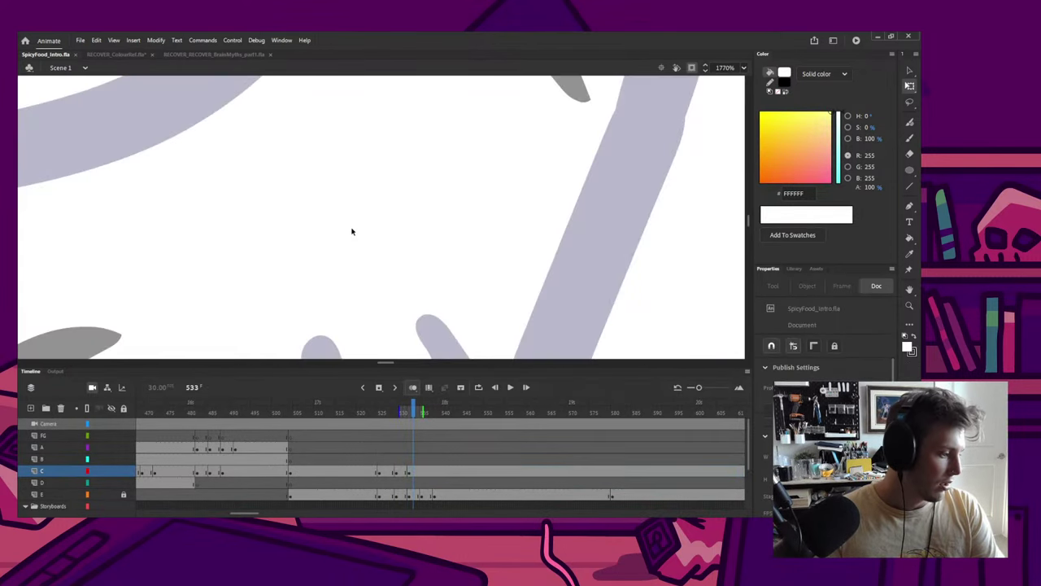
pyautogui.scroll(-5, 353, 223)
pyautogui.scroll(2, 350, 227)
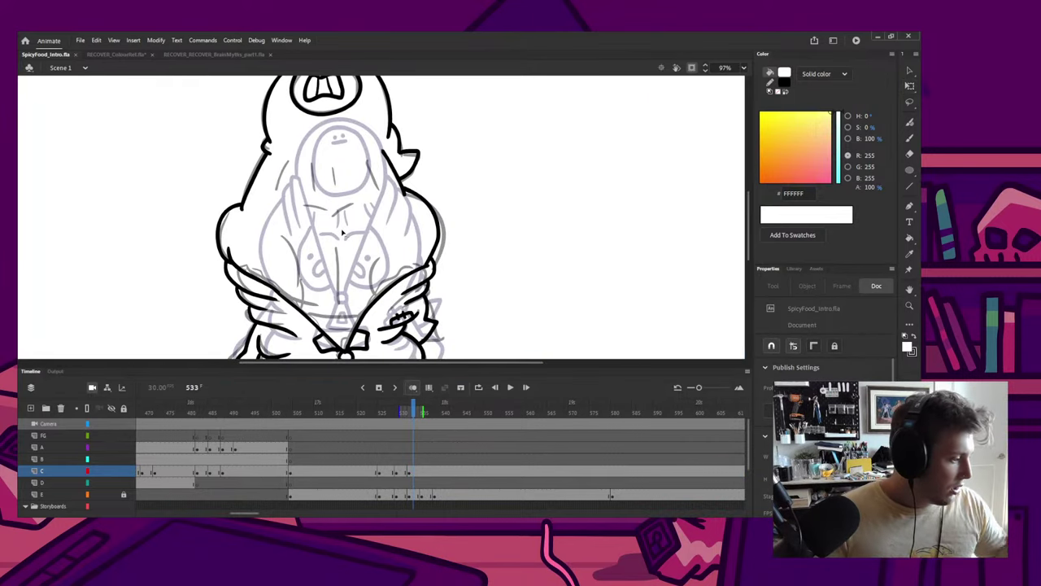
pyautogui.press('b')
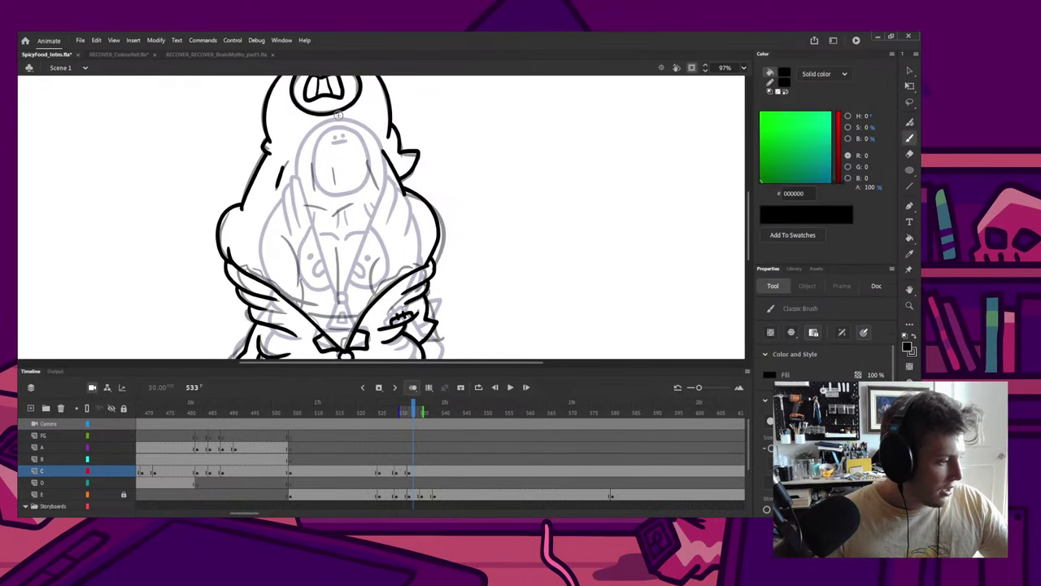
pyautogui.moveTo(318, 166)
pyautogui.mouseDown()
pyautogui.moveTo(319, 198)
pyautogui.moveTo(335, 200)
pyautogui.mouseUp()
pyautogui.moveTo(306, 168)
pyautogui.mouseDown()
pyautogui.moveTo(307, 199)
pyautogui.moveTo(298, 199)
pyautogui.mouseUp()
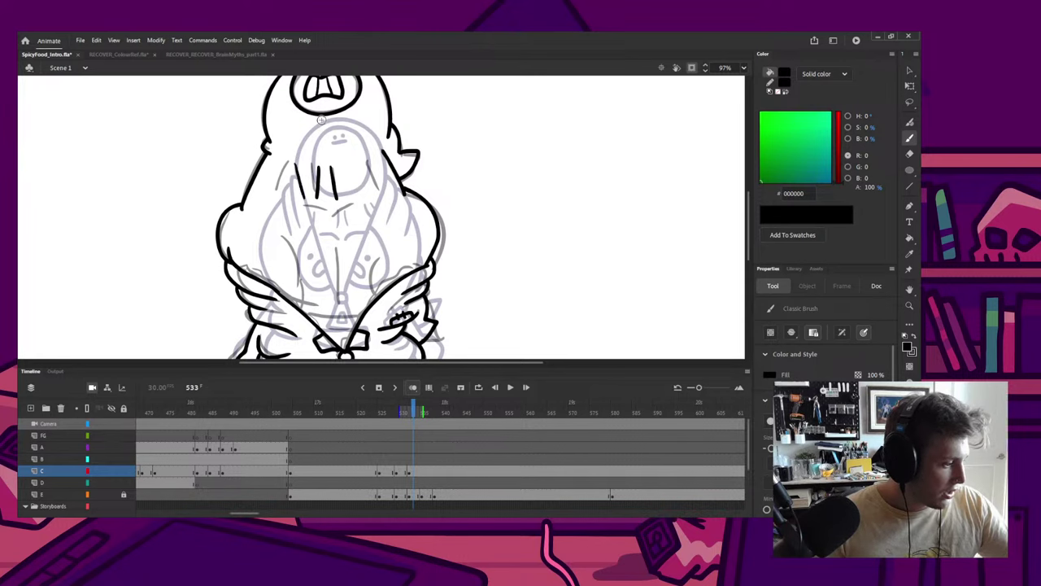
pyautogui.hotkey('ctrl', 'z')
pyautogui.hotkey('ctrl', 'z')
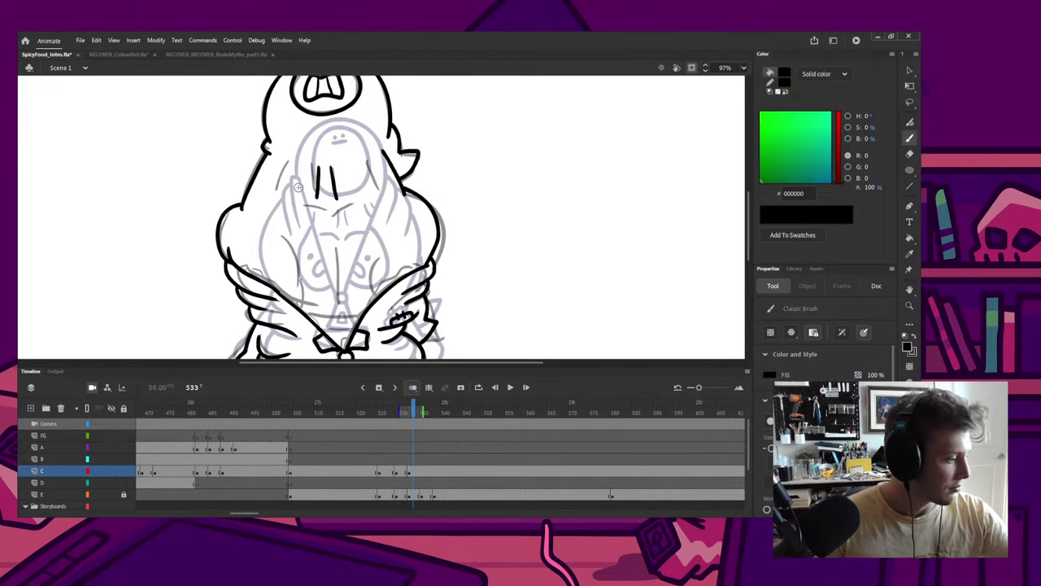
pyautogui.hotkey('ctrl', 'z')
pyautogui.hotkey('ctrl', 'z')
# Step: Ink the two collarbone lines meeting in a small notch at the base of the neck
pyautogui.moveTo(286, 166)
pyautogui.mouseDown()
pyautogui.moveTo(295, 202)
pyautogui.moveTo(278, 196)
pyautogui.moveTo(330, 217)
pyautogui.mouseUp()
pyautogui.hotkey('ctrl', 'z')
pyautogui.hotkey('ctrl', 'z')
pyautogui.hotkey('ctrl', 'z')
pyautogui.hotkey('ctrl', 'z')
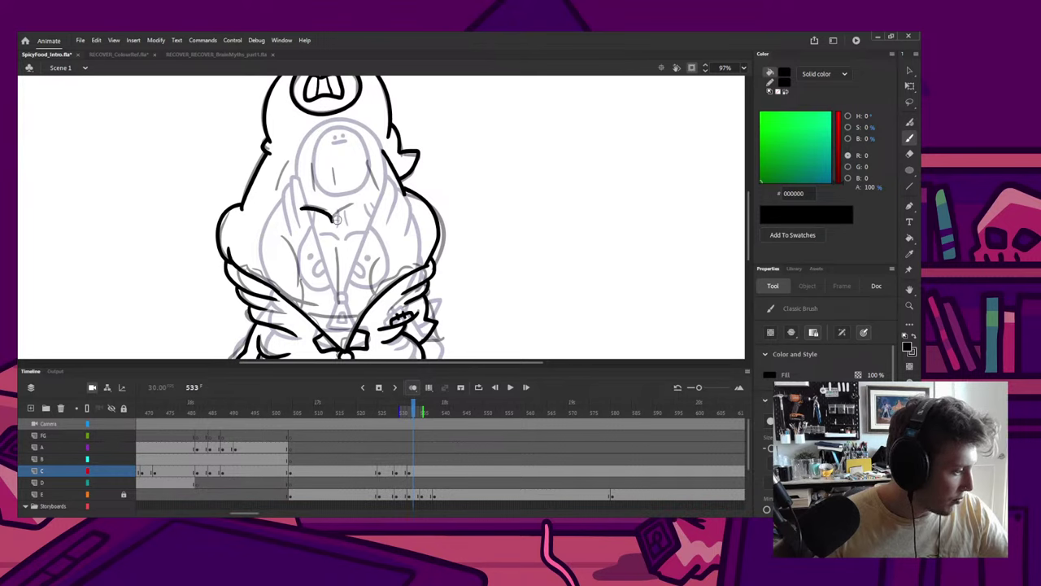
pyautogui.hotkey('ctrl', 'z')
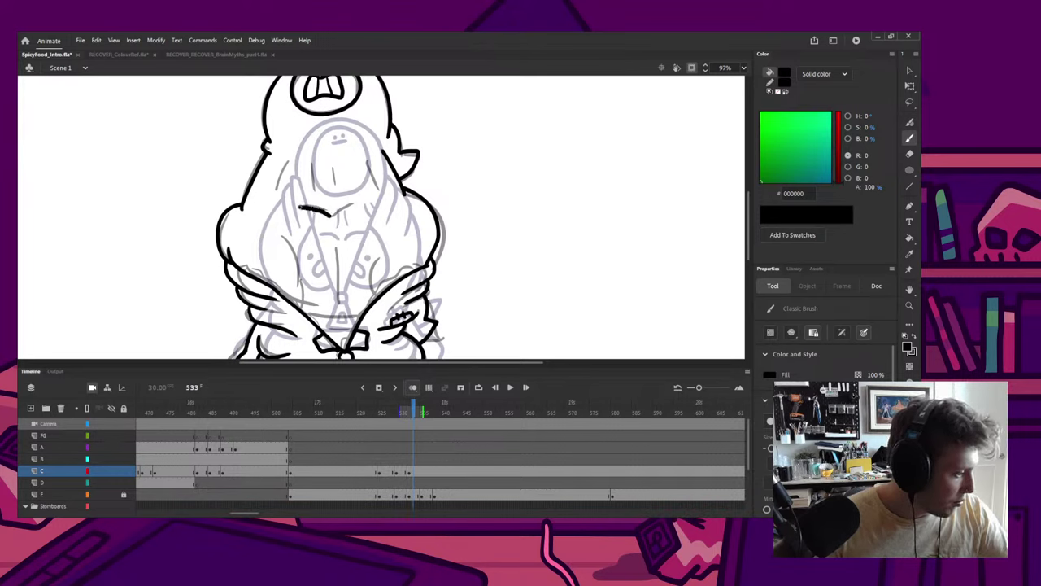
pyautogui.moveTo(352, 213); pyautogui.dragTo(376, 208)
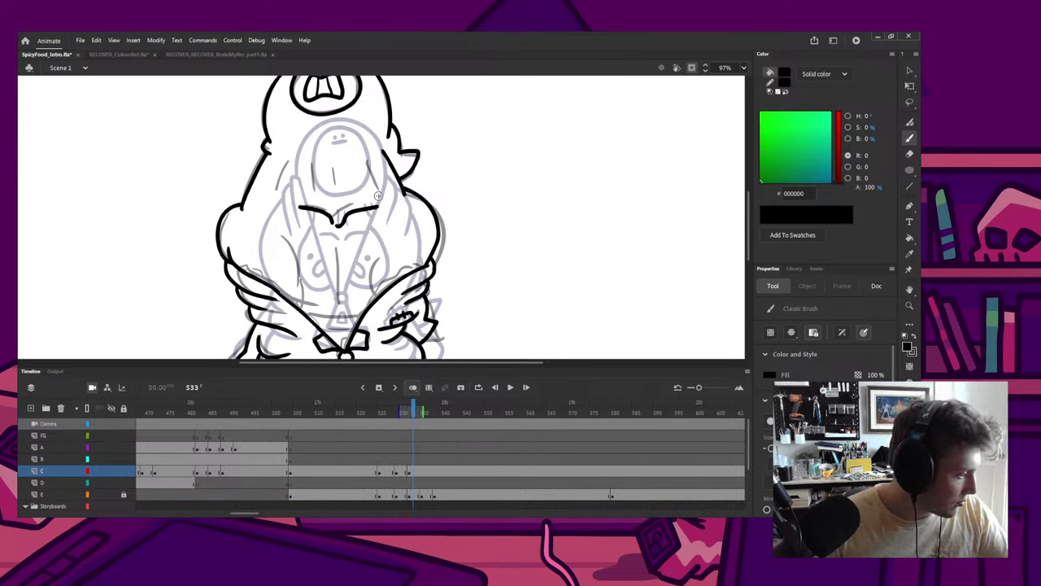
pyautogui.hotkey('ctrl', 'z')
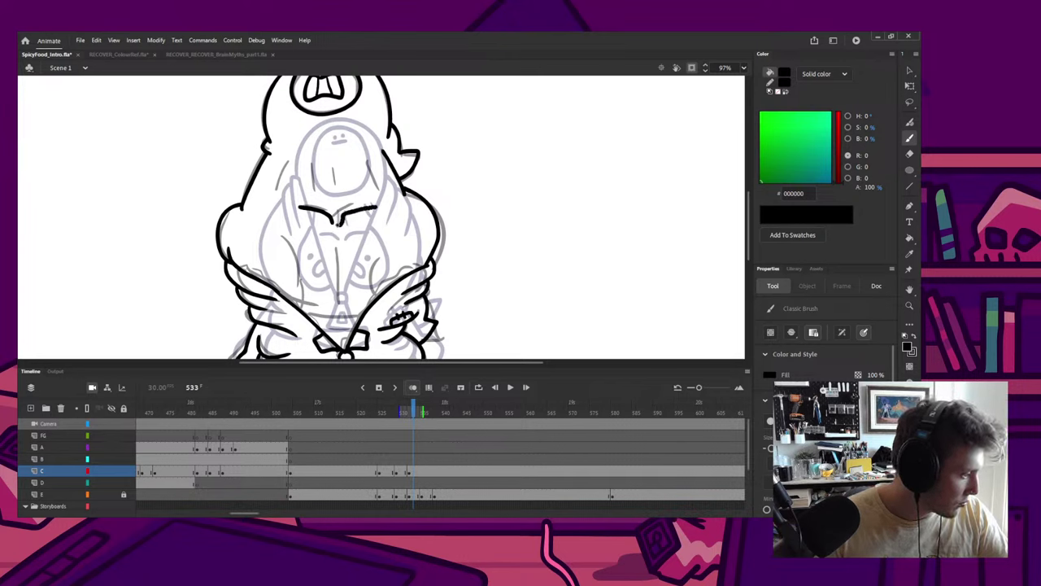
# Step: Ink the vertical neck and hood fold lines above the collarbones
pyautogui.moveTo(276, 182); pyautogui.dragTo(270, 209)
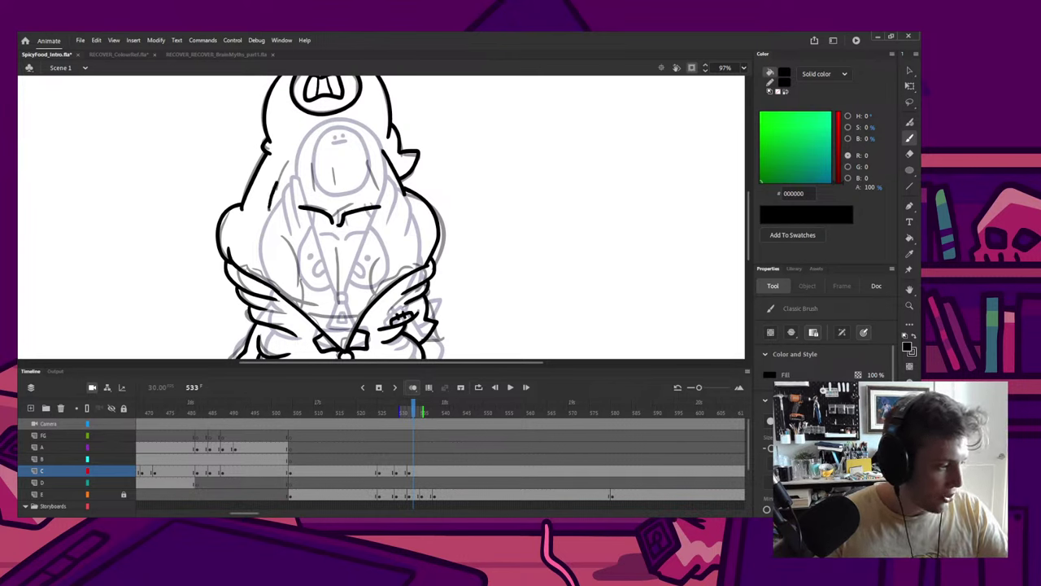
pyautogui.moveTo(313, 166)
pyautogui.mouseDown()
pyautogui.moveTo(313, 187)
pyautogui.moveTo(333, 197)
pyautogui.mouseUp()
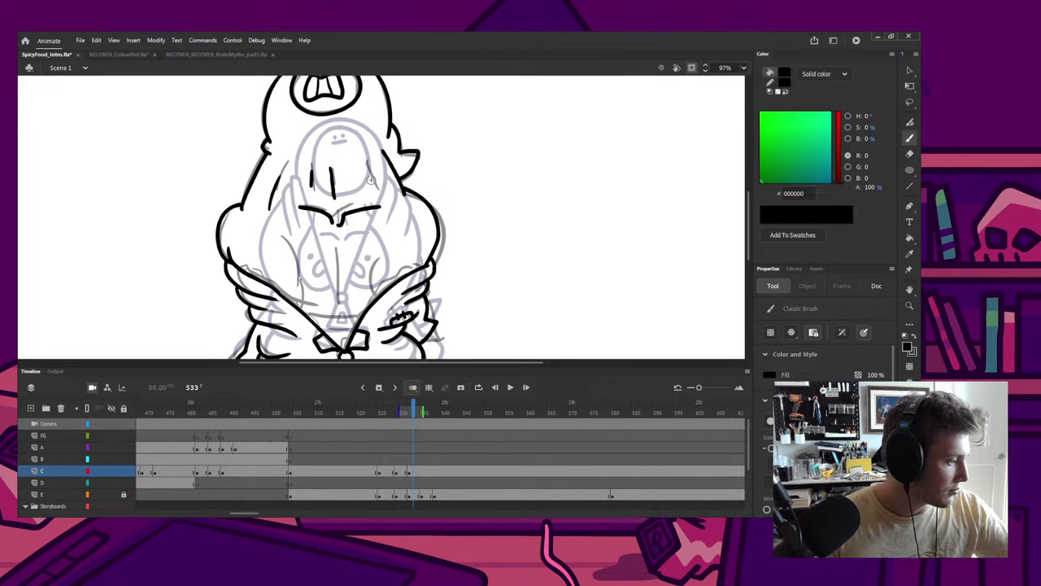
pyautogui.moveTo(363, 161)
pyautogui.mouseDown()
pyautogui.moveTo(377, 195)
pyautogui.moveTo(385, 192)
pyautogui.moveTo(352, 198)
pyautogui.moveTo(374, 192)
pyautogui.moveTo(392, 205)
pyautogui.mouseUp()
pyautogui.hotkey('ctrl', 'z')
pyautogui.hotkey('ctrl', 'z')
pyautogui.hotkey('ctrl', 'z')
pyautogui.hotkey('ctrl', 'z')
pyautogui.hotkey('ctrl', 'z')
pyautogui.hotkey('ctrl', 'z')
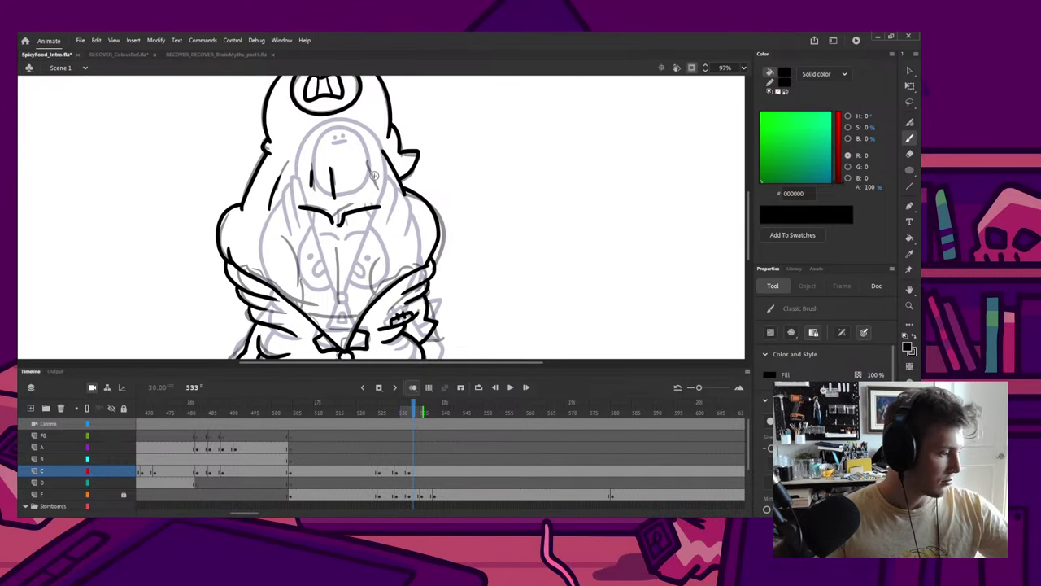
pyautogui.moveTo(369, 162); pyautogui.dragTo(385, 200)
# Step: Ink the chest's center line, the short stroke beneath it and the curved contours along both sides of the torso
pyautogui.moveTo(352, 298); pyautogui.dragTo(356, 268)
pyautogui.moveTo(342, 215); pyautogui.dragTo(342, 259)
pyautogui.hotkey('ctrl', 'z')
pyautogui.moveTo(328, 267); pyautogui.dragTo(357, 267)
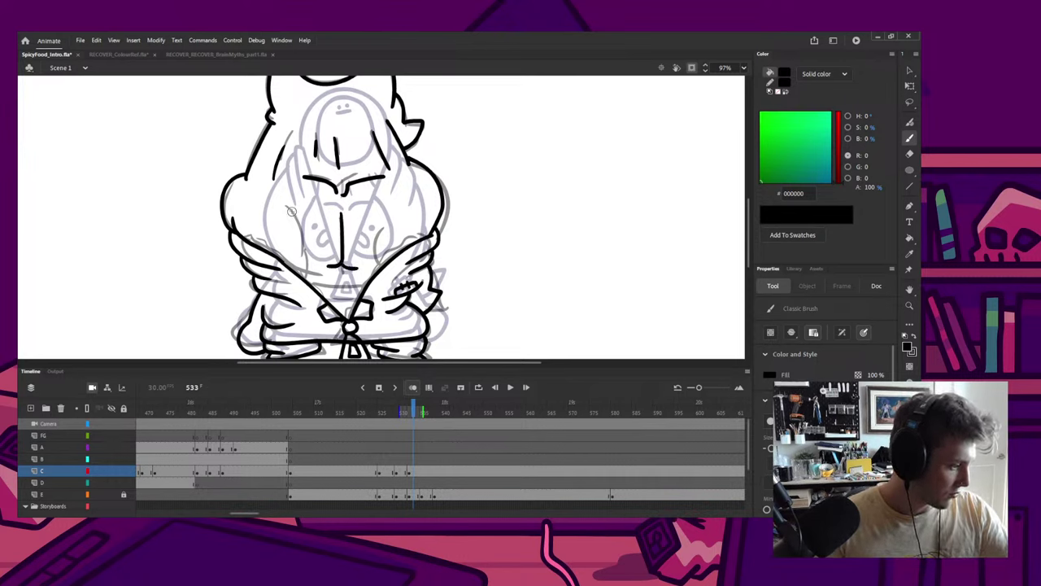
pyautogui.moveTo(290, 208)
pyautogui.mouseDown()
pyautogui.moveTo(315, 255)
pyautogui.moveTo(310, 285)
pyautogui.mouseUp()
pyautogui.hotkey('ctrl', 'z')
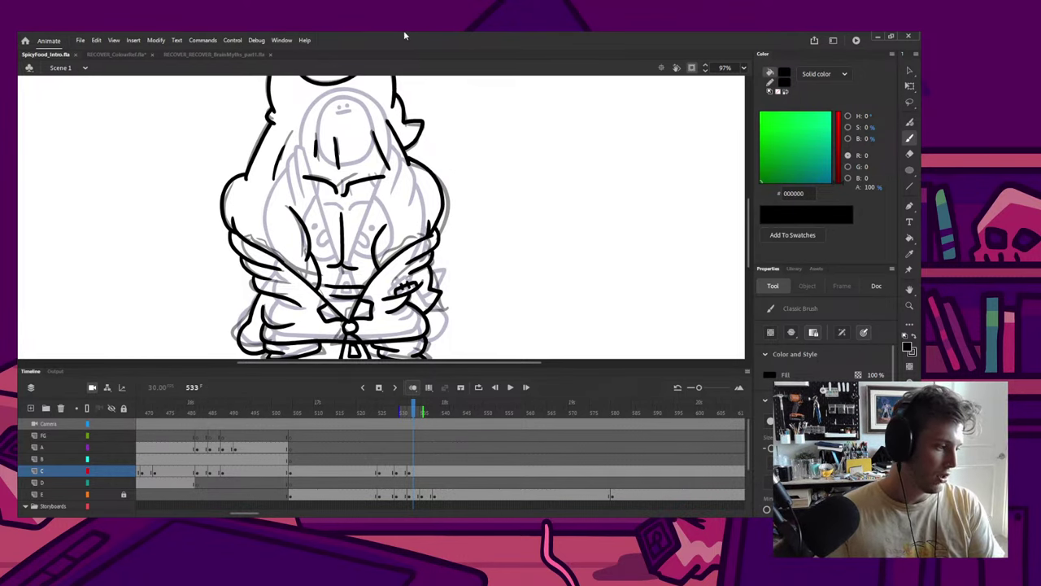
# Step: Compare the finished pose with the earlier frames and insert a blank keyframe after it on layer C
pyautogui.scroll(-4, 394, 177)
pyautogui.moveTo(421, 145); pyautogui.dragTo(413, 167)
pyautogui.hotkey('ctrl', '2')
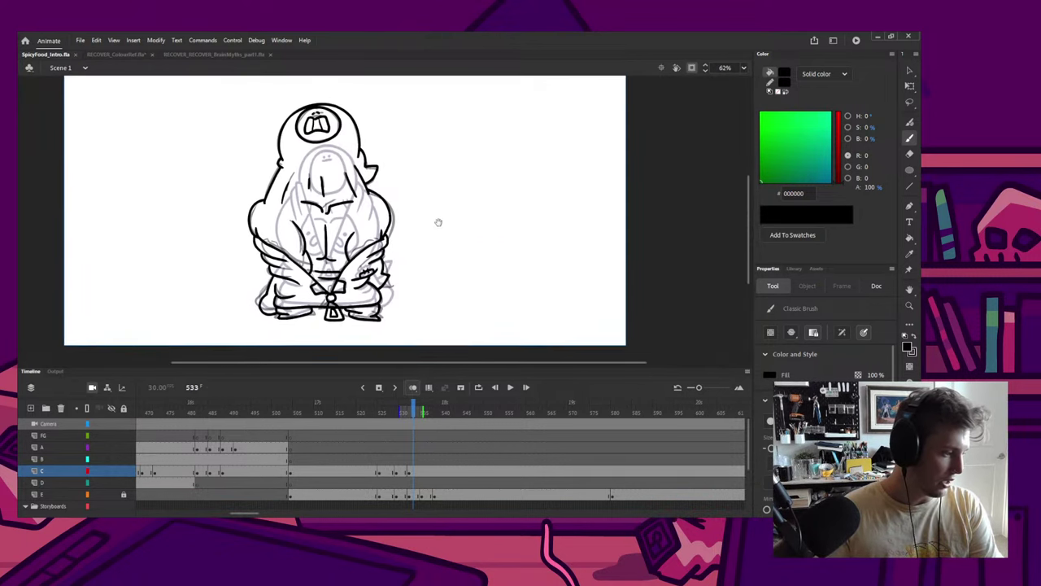
pyautogui.press(',')
pyautogui.press(',')
pyautogui.press(',')
pyautogui.press(',')
pyautogui.press(',')
pyautogui.press('.')
pyautogui.press('.')
pyautogui.press('.')
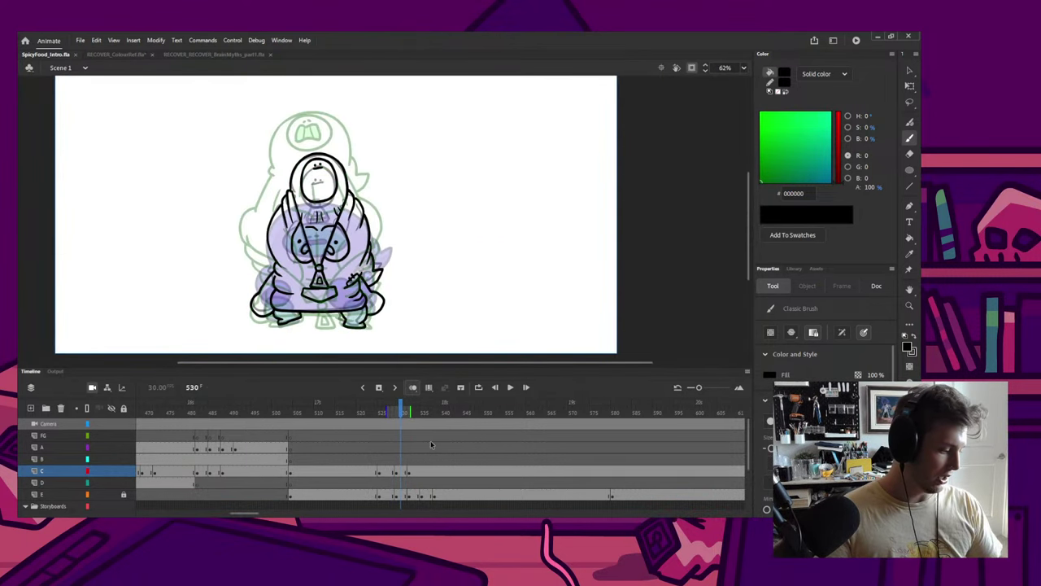
pyautogui.click(421, 474)
pyautogui.press('F7')
# Step: Examine the rough frames that follow, showing the muscular standing pose
pyautogui.press('.')
pyautogui.press('.')
pyautogui.press('.')
pyautogui.press('.')
pyautogui.press('.')
pyautogui.press('.')
pyautogui.press('.')
pyautogui.press('.')
pyautogui.press('.')
pyautogui.press('.')
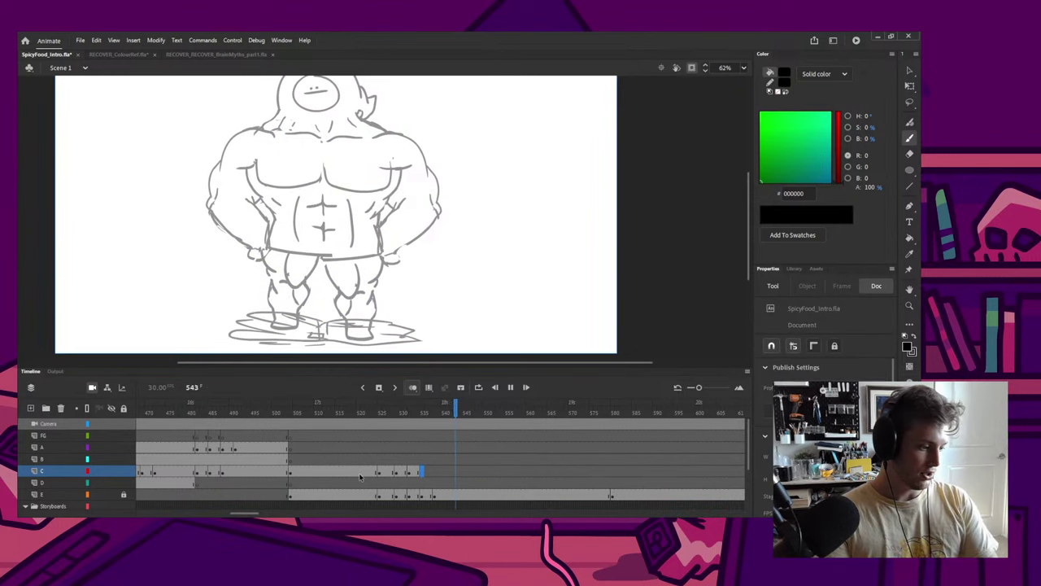
pyautogui.scroll(-2, 432, 234)
pyautogui.moveTo(474, 220); pyautogui.dragTo(439, 241)
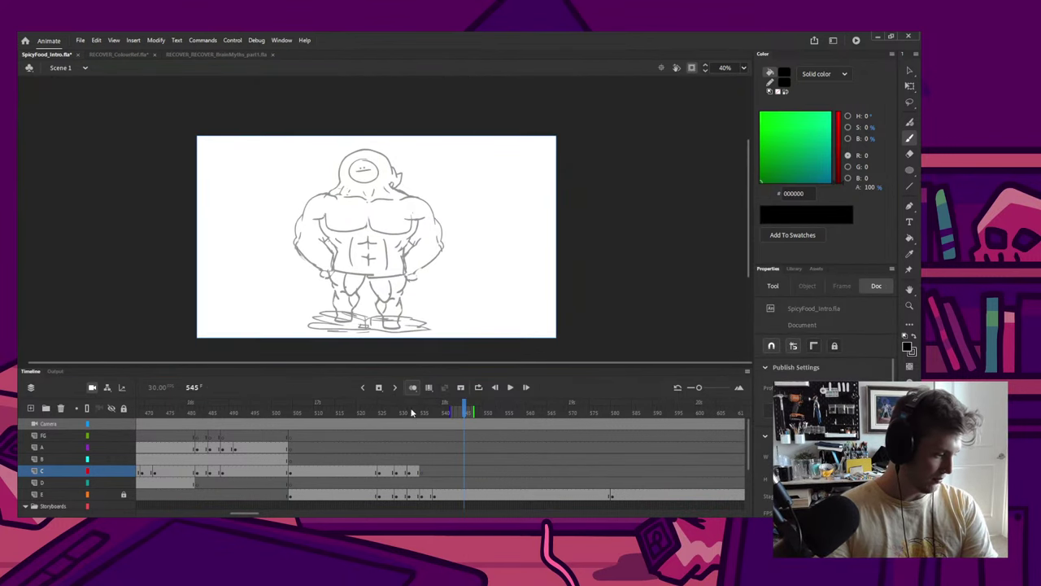
pyautogui.moveTo(411, 413)
pyautogui.mouseDown()
pyautogui.moveTo(391, 413)
pyautogui.moveTo(441, 411)
pyautogui.mouseUp()
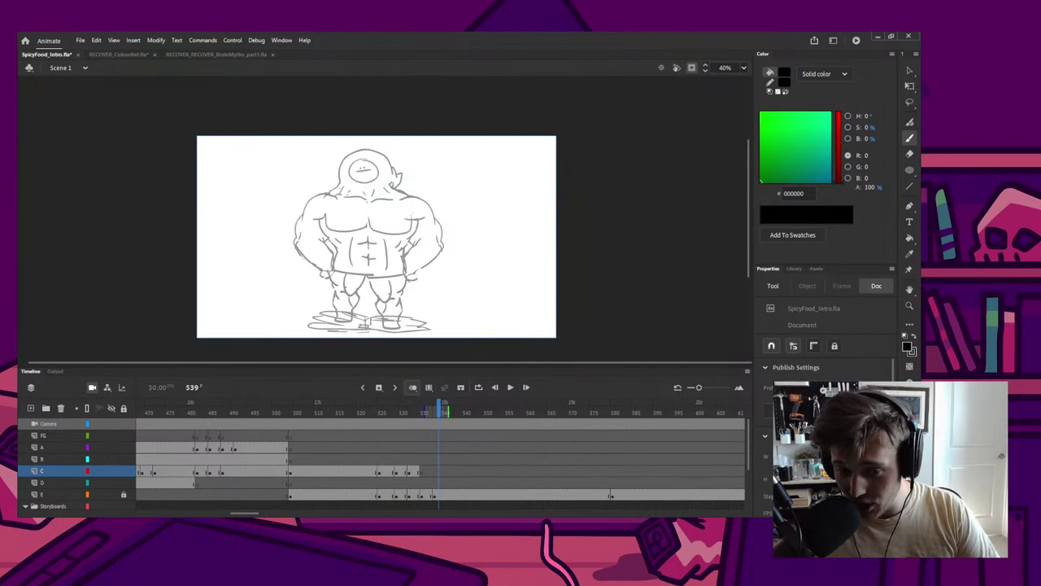
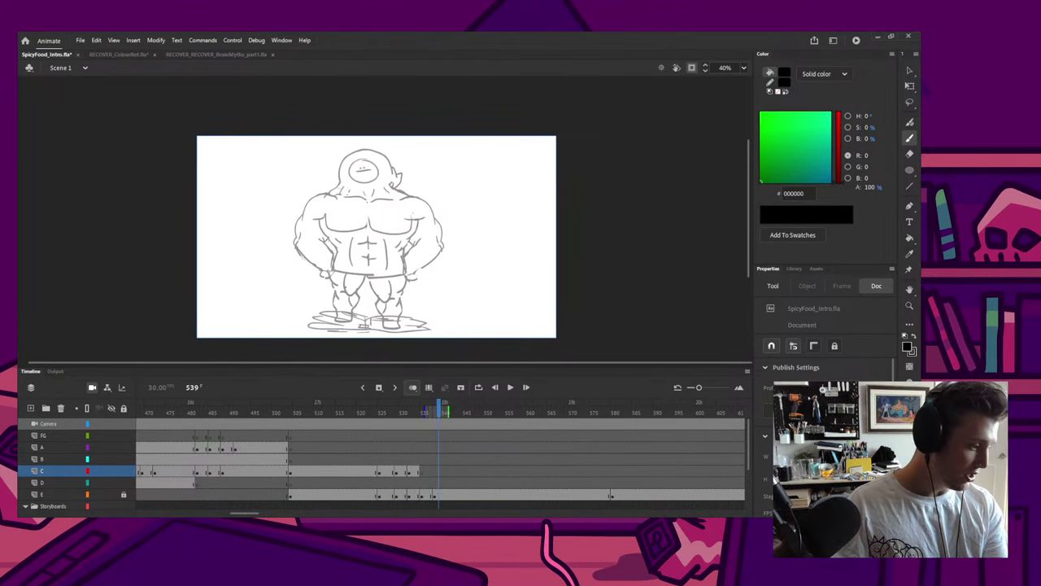
# Step: Go to frame 536 and start a new drawing group for inking the muscular pose
pyautogui.scroll(3, 410, 266)
pyautogui.moveTo(411, 264); pyautogui.dragTo(388, 289)
pyautogui.hotkey('ctrl', 'z')
pyautogui.scroll(-2, 411, 206)
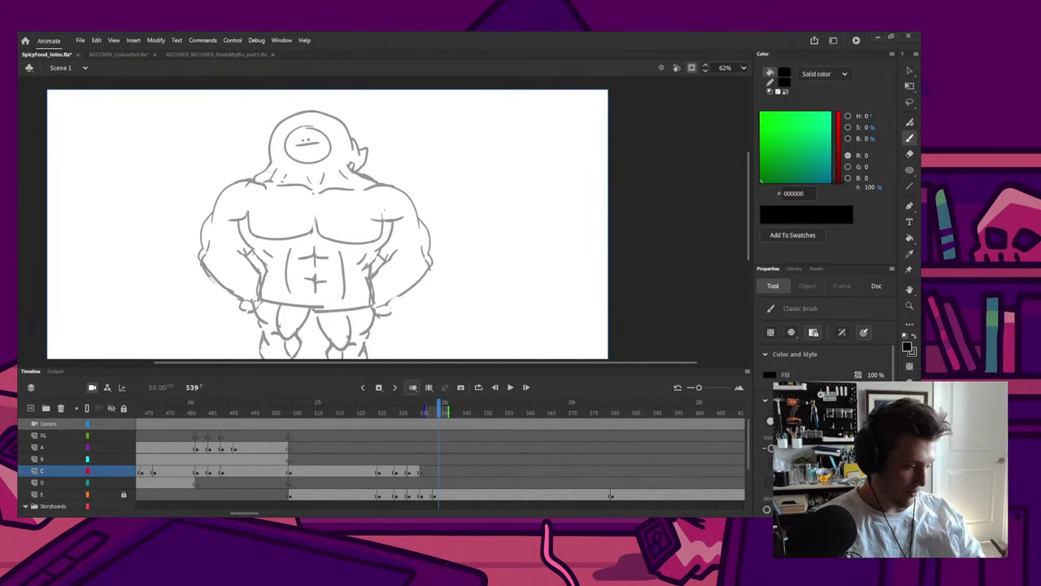
pyautogui.moveTo(401, 404); pyautogui.dragTo(409, 395)
pyautogui.moveTo(375, 338); pyautogui.dragTo(466, 309)
pyautogui.moveTo(410, 415); pyautogui.dragTo(425, 414)
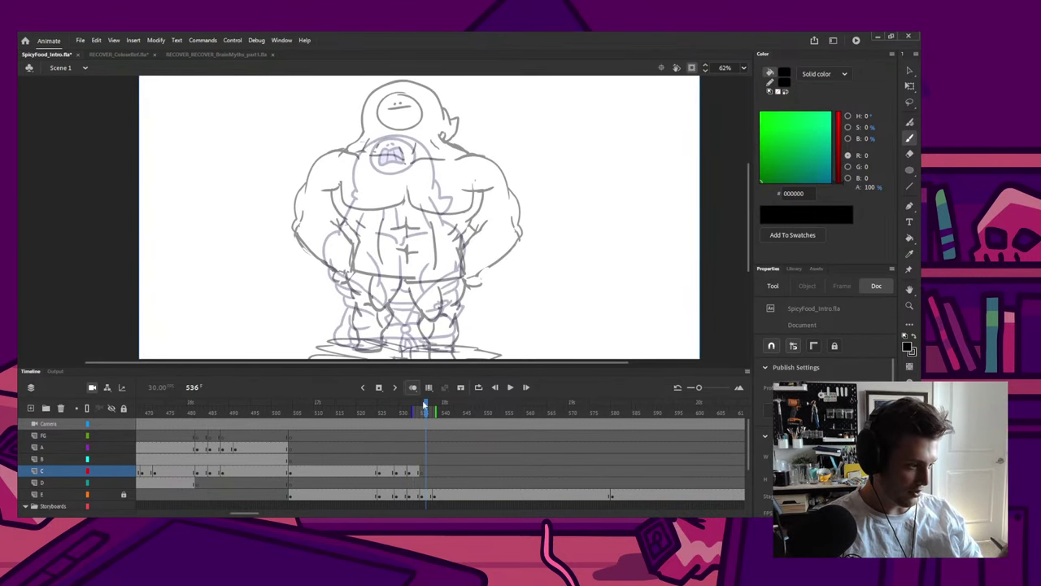
pyautogui.moveTo(392, 131); pyautogui.dragTo(401, 242)
pyautogui.scroll(1, 412, 131)
pyautogui.hotkey('ctrl', 'g')
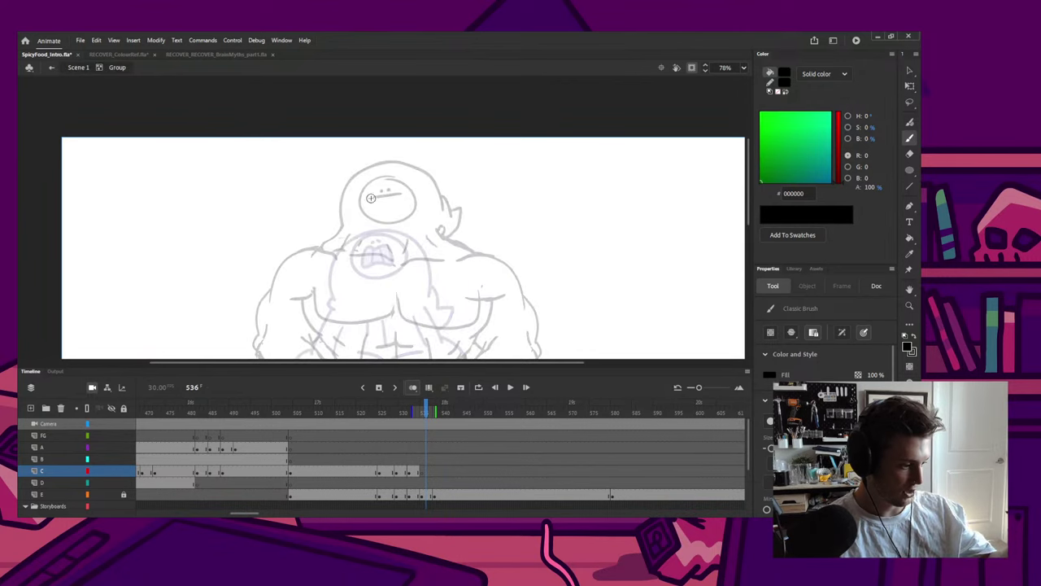
# Step: Ink the muscular figure's hood outline from one shoulder over the top of the head to the opposite side
pyautogui.moveTo(325, 252); pyautogui.dragTo(345, 212)
pyautogui.hotkey('ctrl', 'z')
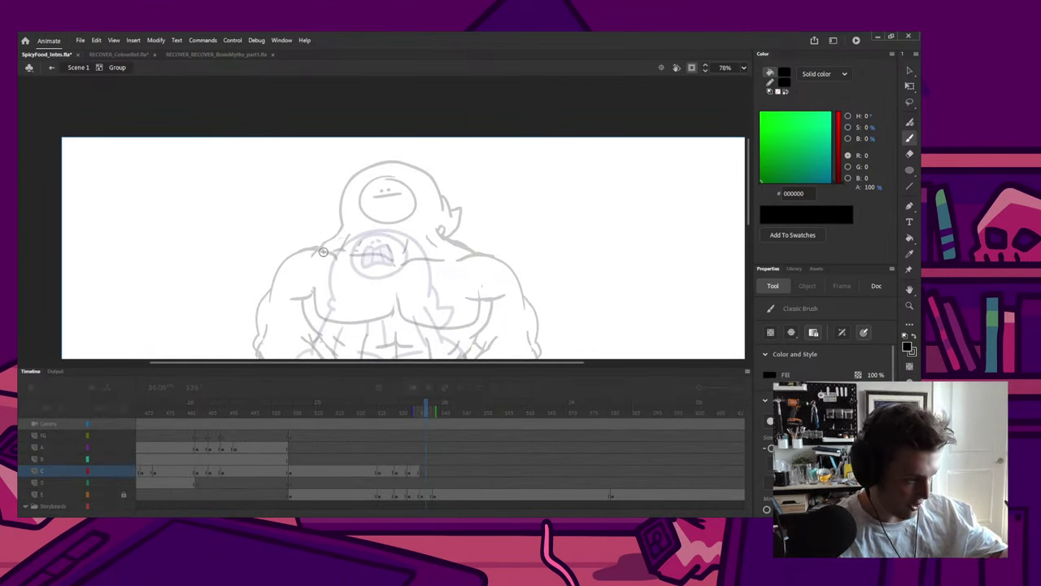
pyautogui.moveTo(323, 250)
pyautogui.mouseDown()
pyautogui.moveTo(341, 193)
pyautogui.moveTo(402, 143)
pyautogui.moveTo(339, 206)
pyautogui.mouseUp()
pyautogui.hotkey('ctrl', 'z')
pyautogui.hotkey('ctrl', 'z')
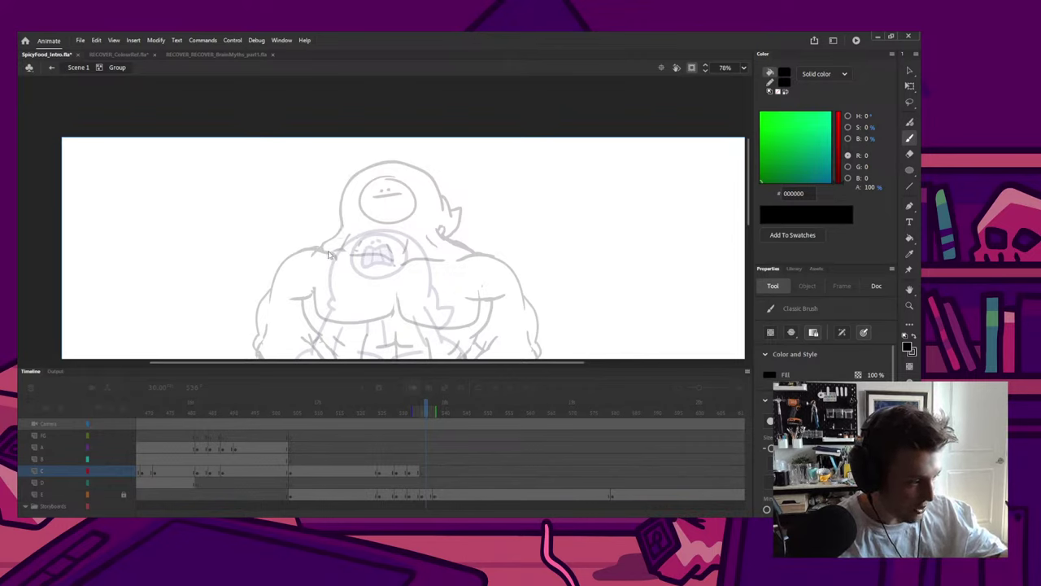
pyautogui.moveTo(323, 246)
pyautogui.mouseDown()
pyautogui.moveTo(342, 223)
pyautogui.moveTo(348, 183)
pyautogui.moveTo(379, 162)
pyautogui.moveTo(432, 172)
pyautogui.moveTo(445, 211)
pyautogui.mouseUp()
pyautogui.hotkey('ctrl', 'z')
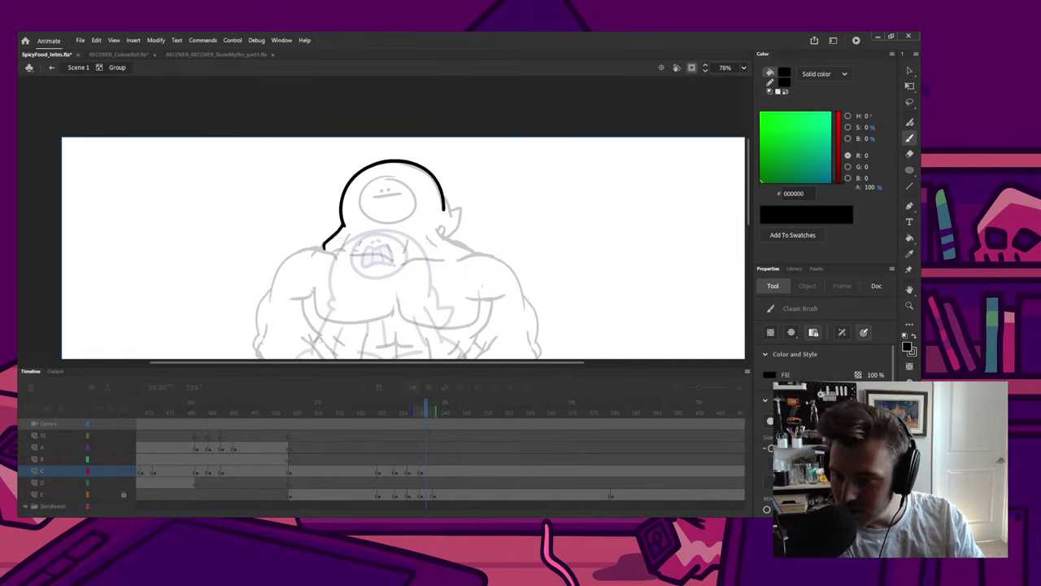
# Step: Ink the hood's pointed tip behind the head and the neck line running down from it to the shoulder
pyautogui.moveTo(437, 188)
pyautogui.mouseDown()
pyautogui.moveTo(451, 214)
pyautogui.moveTo(462, 209)
pyautogui.moveTo(442, 236)
pyautogui.mouseUp()
pyautogui.hotkey('ctrl', 'z')
pyautogui.moveTo(444, 198)
pyautogui.mouseDown()
pyautogui.moveTo(453, 213)
pyautogui.moveTo(462, 207)
pyautogui.moveTo(457, 232)
pyautogui.moveTo(444, 236)
pyautogui.mouseUp()
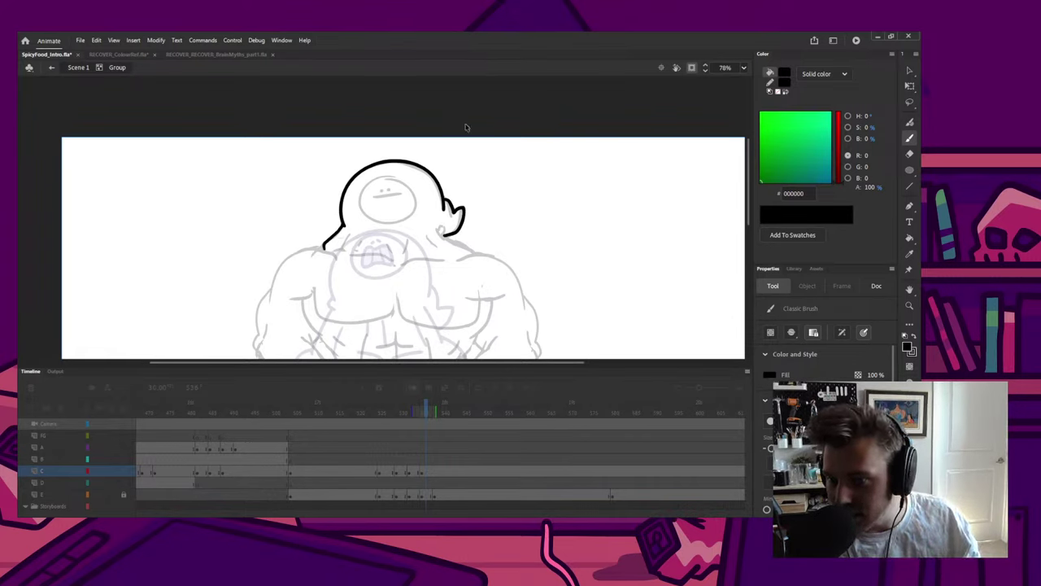
pyautogui.hotkey('ctrl', 'z')
pyautogui.moveTo(443, 199)
pyautogui.mouseDown()
pyautogui.moveTo(452, 214)
pyautogui.moveTo(465, 211)
pyautogui.moveTo(445, 235)
pyautogui.mouseUp()
pyautogui.hotkey('ctrl', 'z')
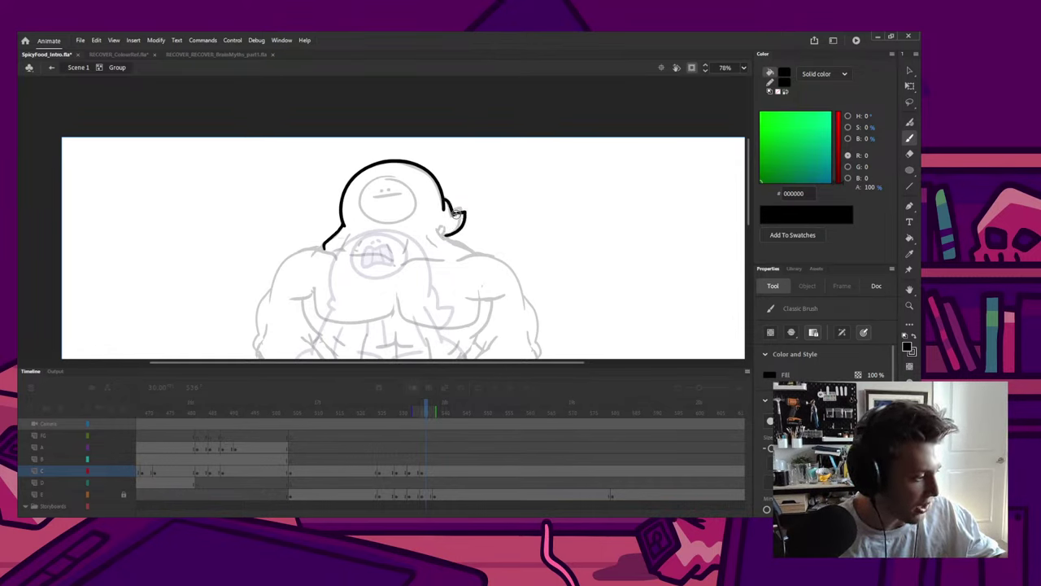
pyautogui.hotkey('ctrl', 'z')
pyautogui.moveTo(444, 200); pyautogui.dragTo(450, 207)
pyautogui.moveTo(461, 211)
pyautogui.mouseDown()
pyautogui.moveTo(462, 230)
pyautogui.moveTo(448, 232)
pyautogui.moveTo(472, 245)
pyautogui.mouseUp()
pyautogui.hotkey('ctrl', 'z')
pyautogui.hotkey('ctrl', 'z')
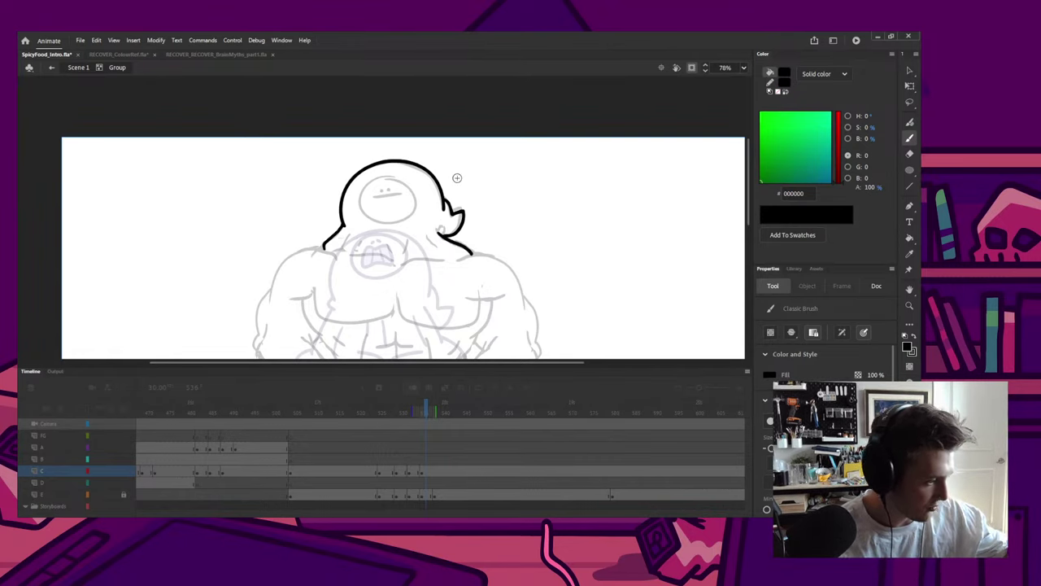
# Step: Ink the neck creases, the collarbones and the curved outlines of both shoulders
pyautogui.moveTo(447, 262); pyautogui.dragTo(498, 243)
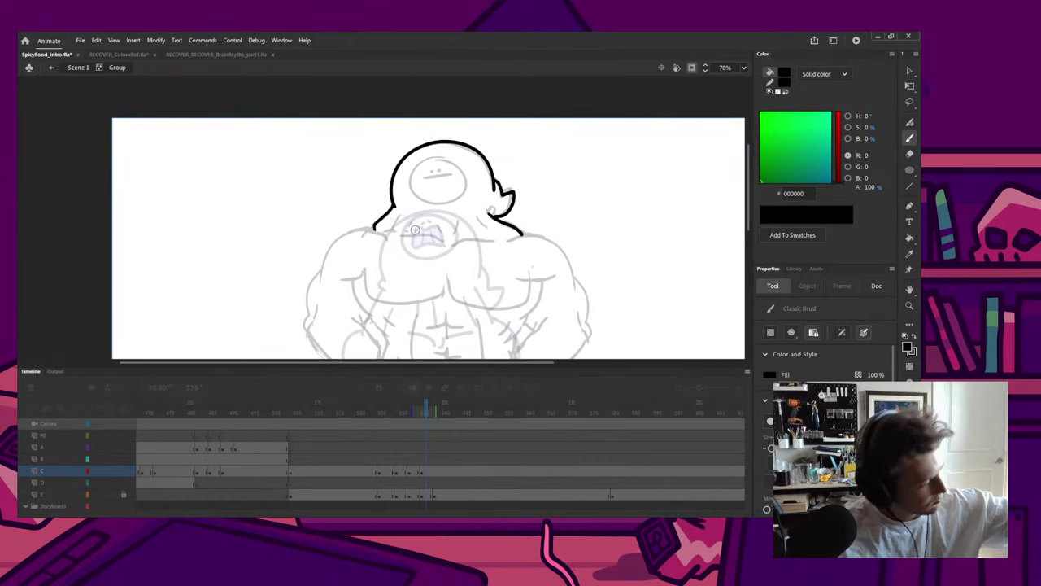
pyautogui.moveTo(399, 233)
pyautogui.mouseDown()
pyautogui.moveTo(494, 241)
pyautogui.moveTo(460, 219)
pyautogui.moveTo(446, 238)
pyautogui.moveTo(392, 231)
pyautogui.moveTo(400, 222)
pyautogui.moveTo(391, 233)
pyautogui.moveTo(343, 236)
pyautogui.moveTo(322, 279)
pyautogui.moveTo(332, 244)
pyautogui.moveTo(364, 230)
pyautogui.moveTo(388, 238)
pyautogui.mouseUp()
pyautogui.hotkey('ctrl', 'z')
pyautogui.hotkey('ctrl', 'z')
pyautogui.hotkey('ctrl', 'z')
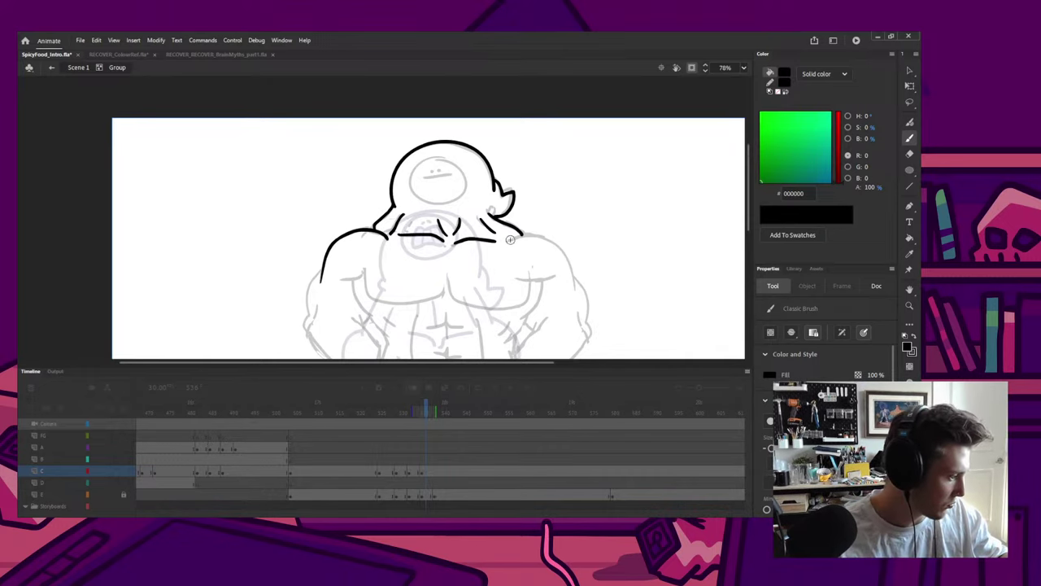
pyautogui.moveTo(506, 241)
pyautogui.mouseDown()
pyautogui.moveTo(552, 242)
pyautogui.moveTo(574, 288)
pyautogui.moveTo(586, 239)
pyautogui.mouseUp()
# Step: Ink the figure's left-side arm down to the hand at the hip, including its inner contour and elbow creases
pyautogui.moveTo(340, 228)
pyautogui.mouseDown()
pyautogui.moveTo(320, 290)
pyautogui.moveTo(334, 276)
pyautogui.moveTo(323, 297)
pyautogui.moveTo(351, 328)
pyautogui.moveTo(367, 235)
pyautogui.moveTo(334, 274)
pyautogui.moveTo(378, 300)
pyautogui.moveTo(367, 310)
pyautogui.moveTo(383, 316)
pyautogui.moveTo(402, 275)
pyautogui.mouseUp()
pyautogui.hotkey('ctrl', 'z')
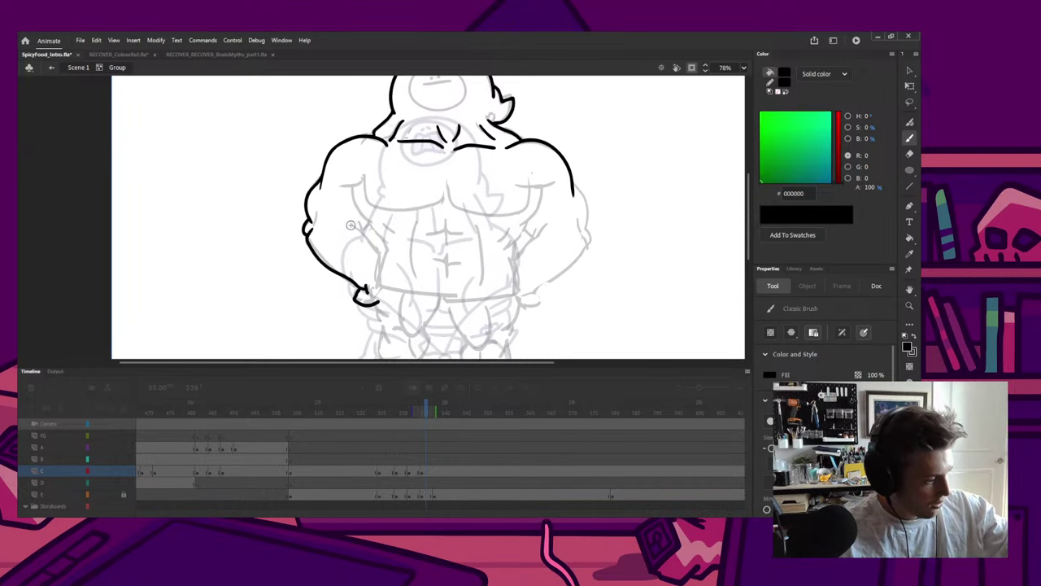
pyautogui.moveTo(352, 224); pyautogui.dragTo(380, 260)
pyautogui.moveTo(360, 224); pyautogui.dragTo(361, 230)
pyautogui.moveTo(351, 189)
pyautogui.mouseDown()
pyautogui.moveTo(384, 246)
pyautogui.moveTo(379, 284)
pyautogui.mouseUp()
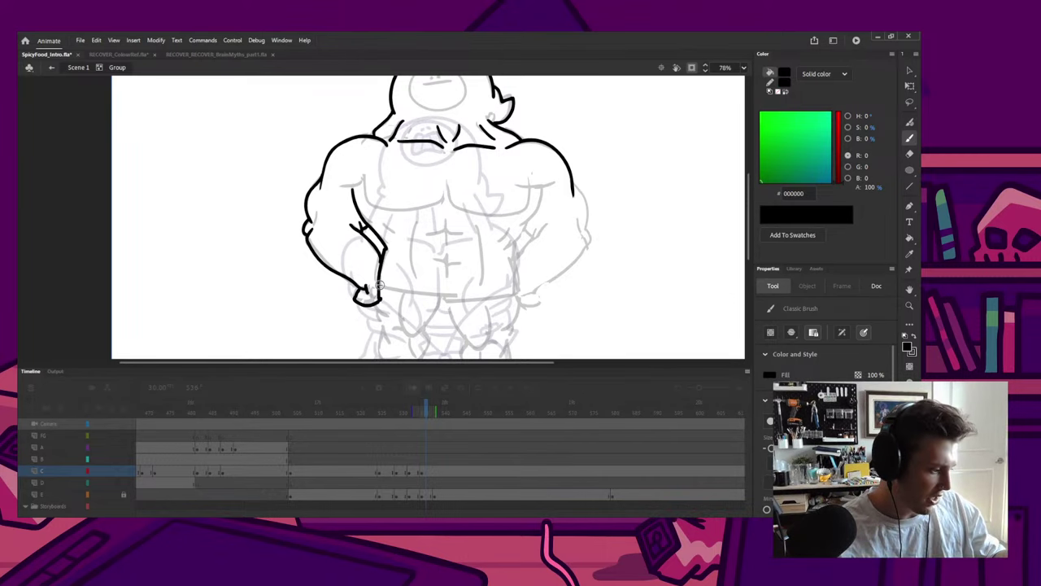
pyautogui.hotkey('ctrl', 'z')
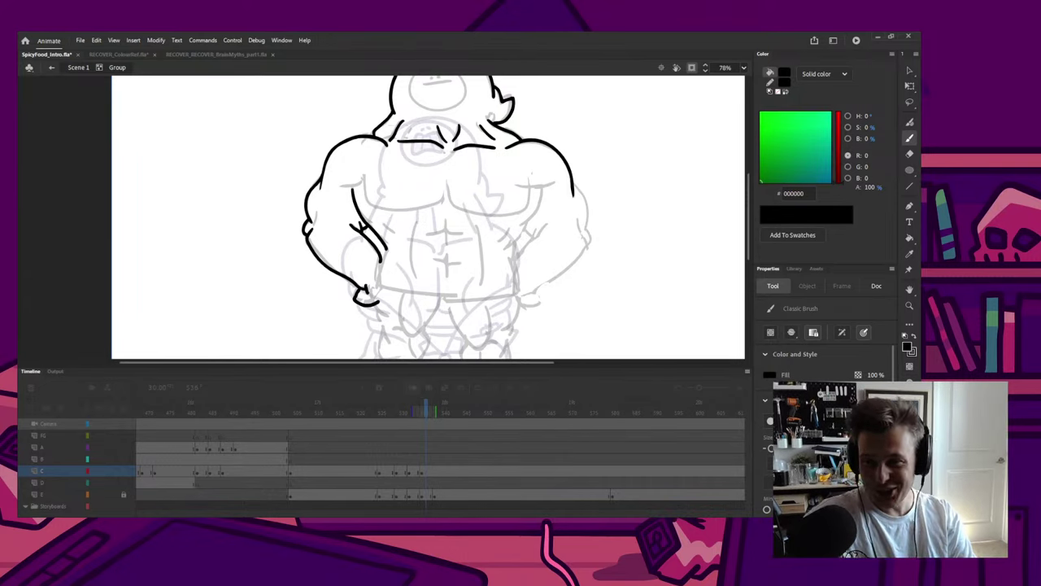
pyautogui.scroll(5, 428, 216)
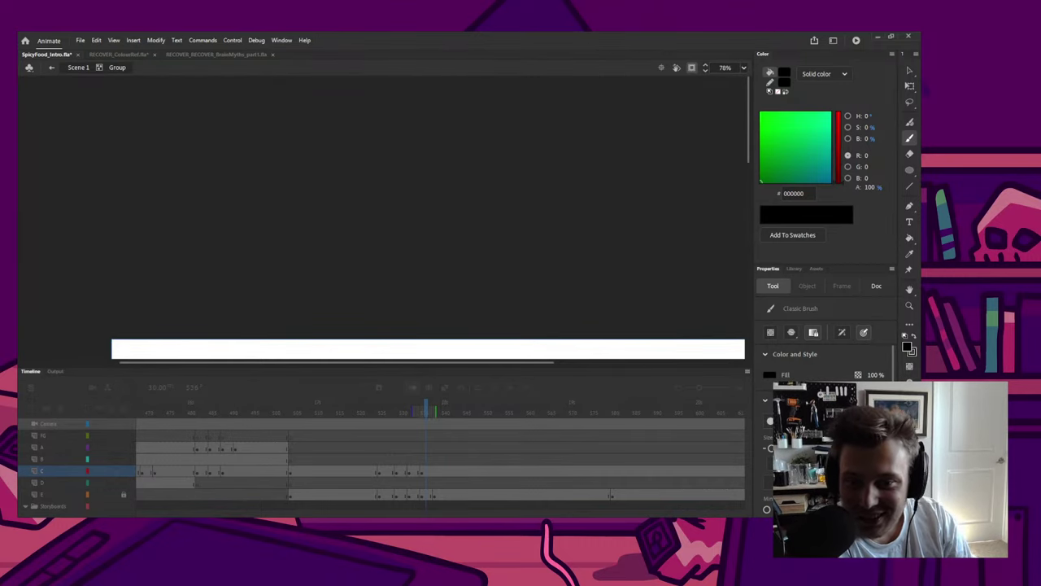
pyautogui.scroll(-10, 427, 216)
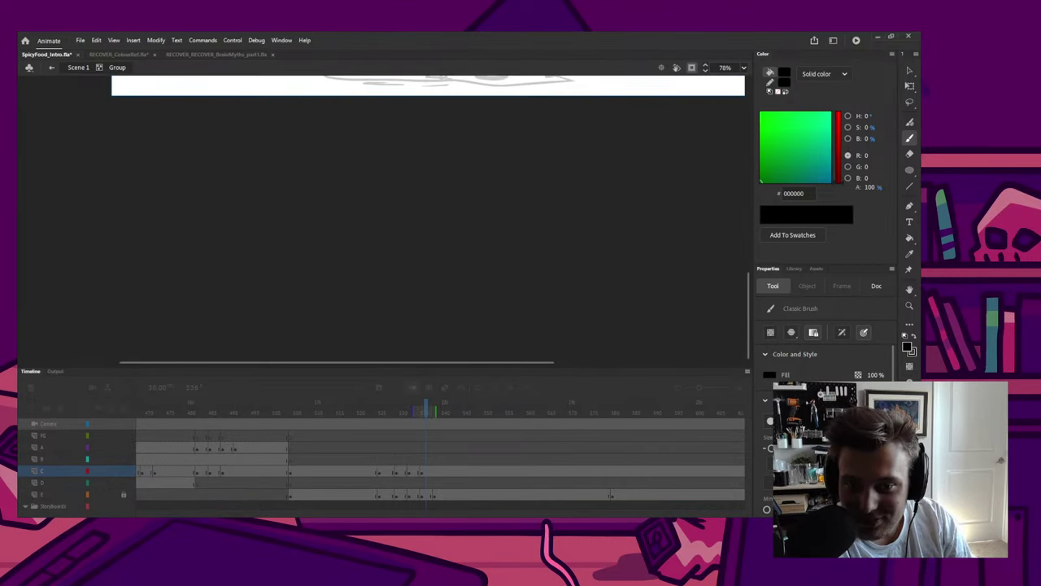
pyautogui.scroll(6, 427, 216)
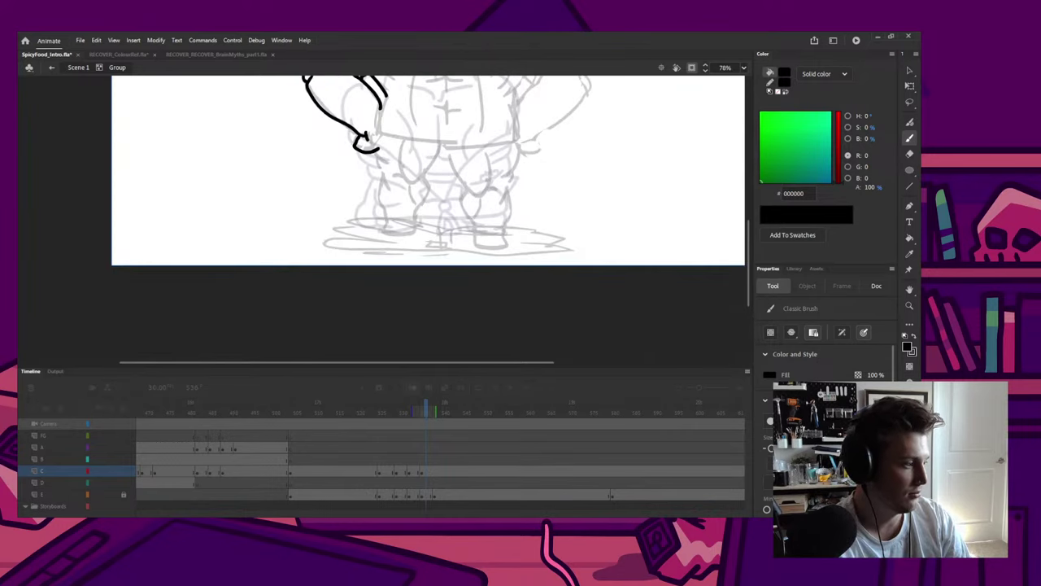
pyautogui.scroll(7, 428, 217)
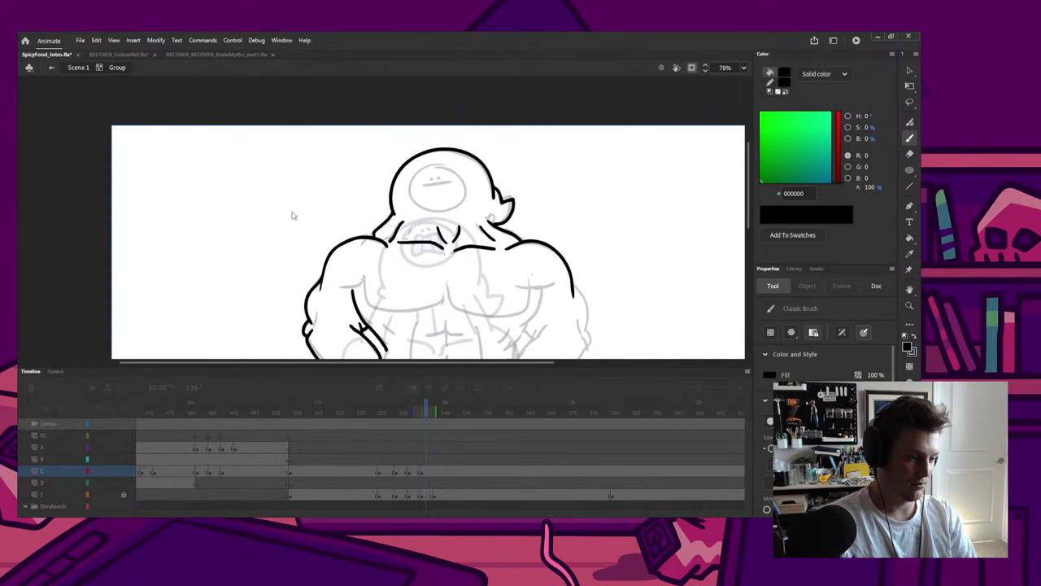
pyautogui.scroll(-5, 301, 212)
pyautogui.scroll(2, 415, 270)
pyautogui.scroll(2, 335, 203)
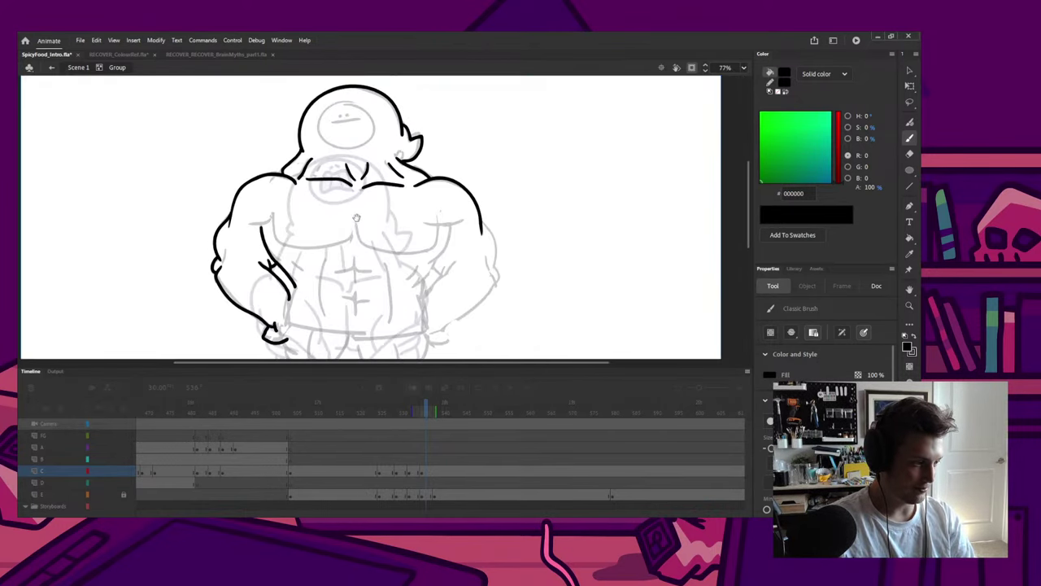
pyautogui.scroll(1, 335, 203)
# Step: Leave the drawing group, go to frame 517 and copy the hooded character's green face
pyautogui.press('q')
pyautogui.doubleClick(416, 295)
pyautogui.moveTo(426, 412)
pyautogui.mouseDown()
pyautogui.moveTo(400, 415)
pyautogui.moveTo(426, 415)
pyautogui.mouseUp()
pyautogui.scroll(2, 382, 256)
pyautogui.click(345, 410)
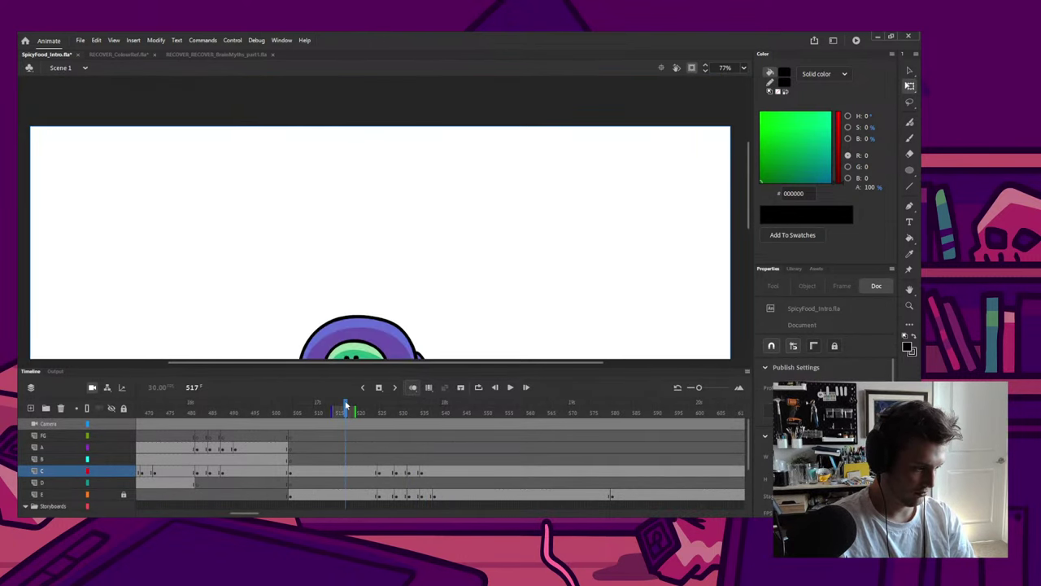
pyautogui.moveTo(373, 311); pyautogui.dragTo(389, 201)
pyautogui.click(392, 235)
pyautogui.press('v')
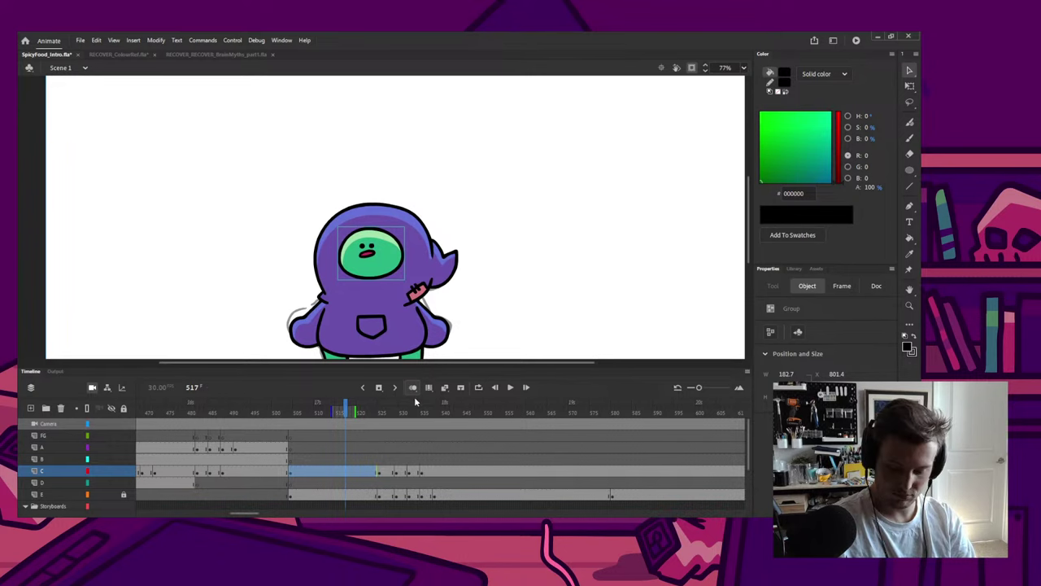
# Step: Paste the green face in place on layer D at frame 536 and fit it over the sketched face inside the hood
pyautogui.click(426, 462)
pyautogui.click(426, 483)
pyautogui.hotkey('ctrl', 'shift', 'v')
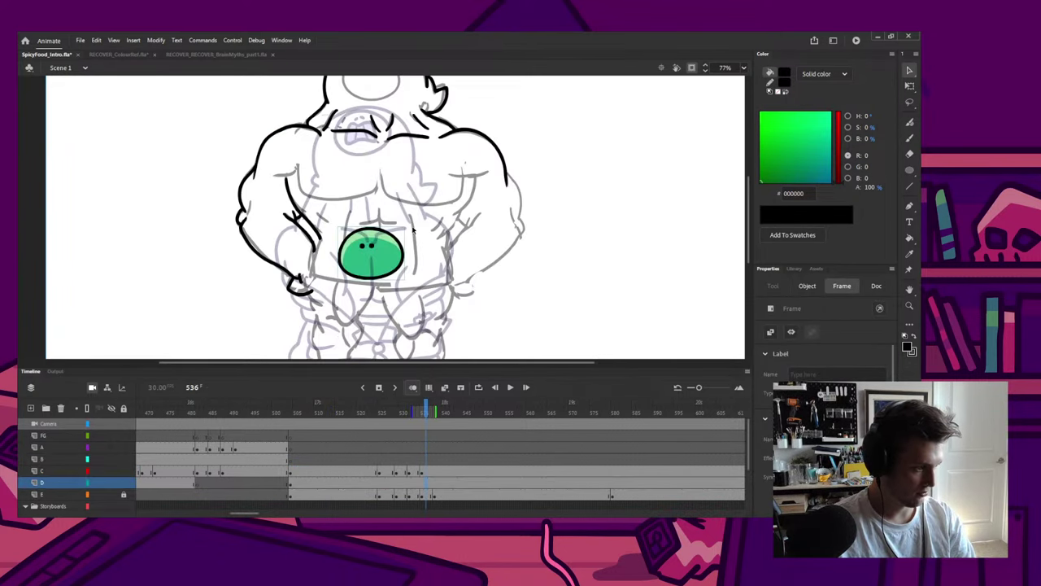
pyautogui.moveTo(389, 259); pyautogui.dragTo(390, 78)
pyautogui.moveTo(391, 79); pyautogui.dragTo(379, 229)
pyautogui.press('q')
pyautogui.click(397, 236)
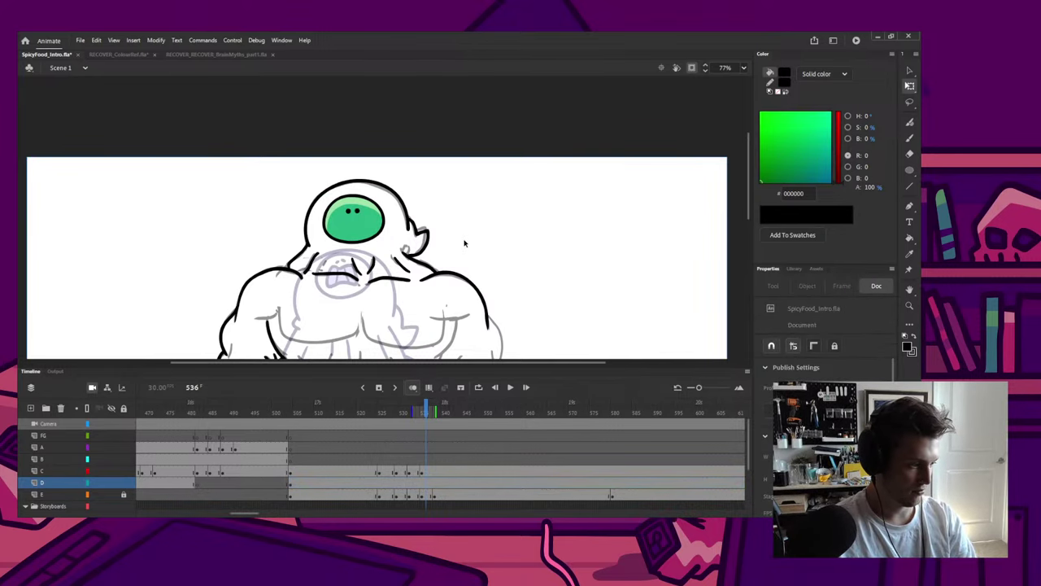
# Step: Ink the armpit creases and the curved lower contours of both chest muscles, meeting at the center of the chest
pyautogui.scroll(-4, 456, 232)
pyautogui.scroll(2, 363, 214)
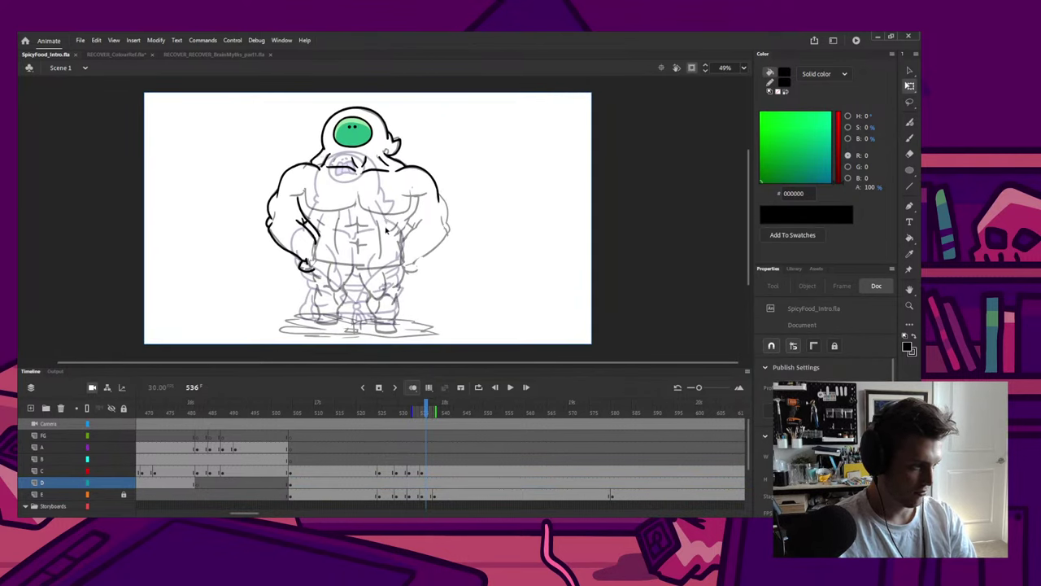
pyautogui.scroll(1, 382, 214)
pyautogui.press('b')
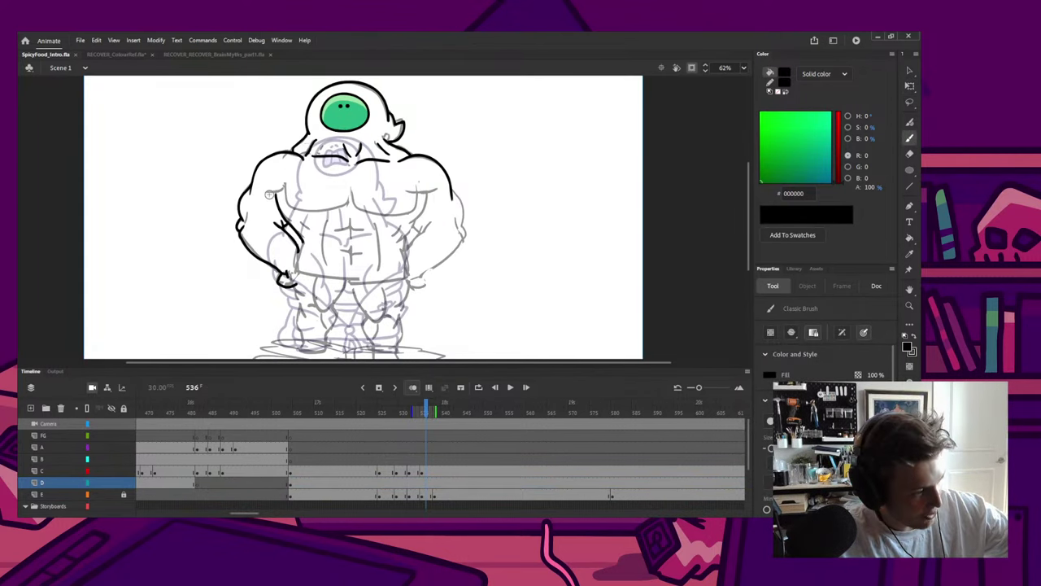
pyautogui.moveTo(275, 195); pyautogui.dragTo(284, 186)
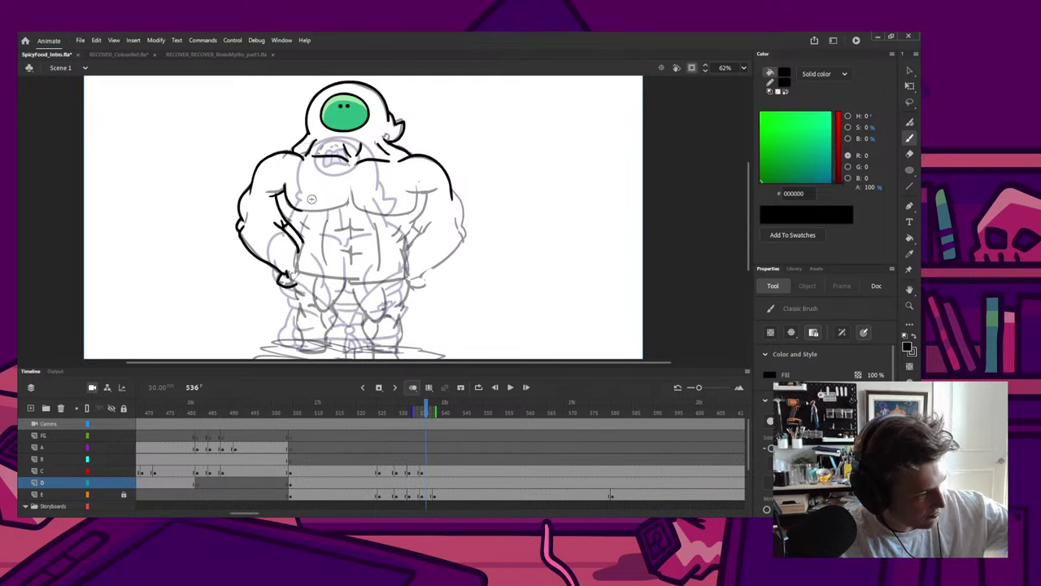
pyautogui.moveTo(285, 192)
pyautogui.mouseDown()
pyautogui.moveTo(283, 180)
pyautogui.moveTo(285, 203)
pyautogui.moveTo(319, 210)
pyautogui.moveTo(411, 214)
pyautogui.mouseUp()
pyautogui.hotkey('ctrl', 'z')
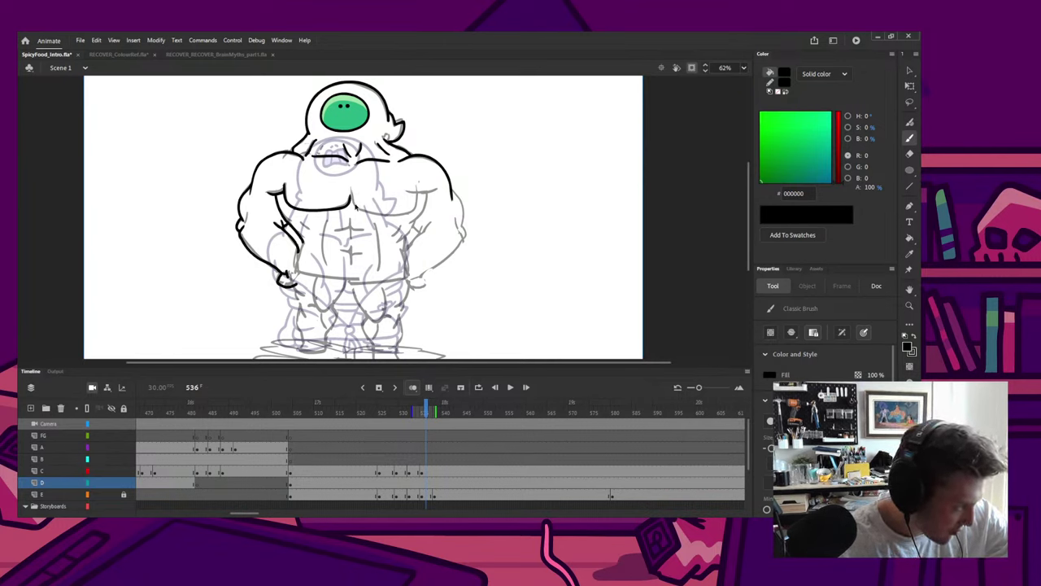
pyautogui.moveTo(351, 195)
pyautogui.mouseDown()
pyautogui.moveTo(355, 205)
pyautogui.moveTo(409, 213)
pyautogui.mouseUp()
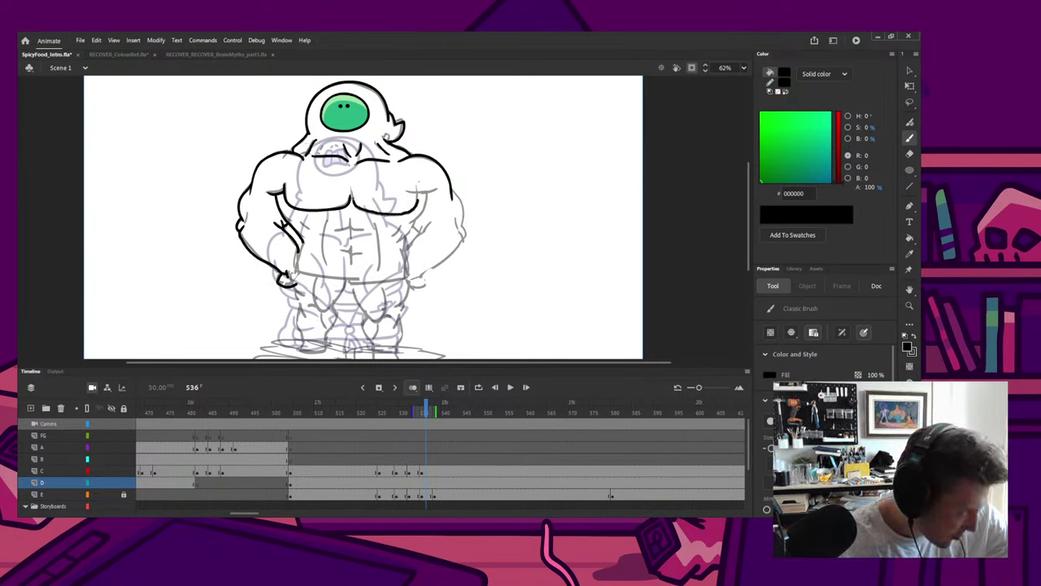
pyautogui.hotkey('ctrl', 'z')
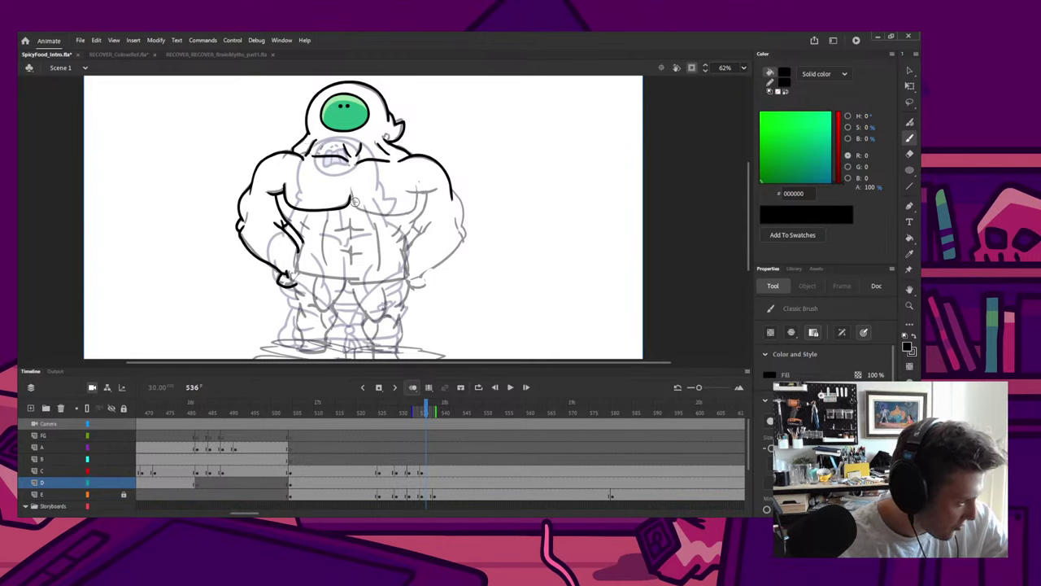
pyautogui.moveTo(365, 213)
pyautogui.mouseDown()
pyautogui.moveTo(405, 213)
pyautogui.moveTo(420, 182)
pyautogui.mouseUp()
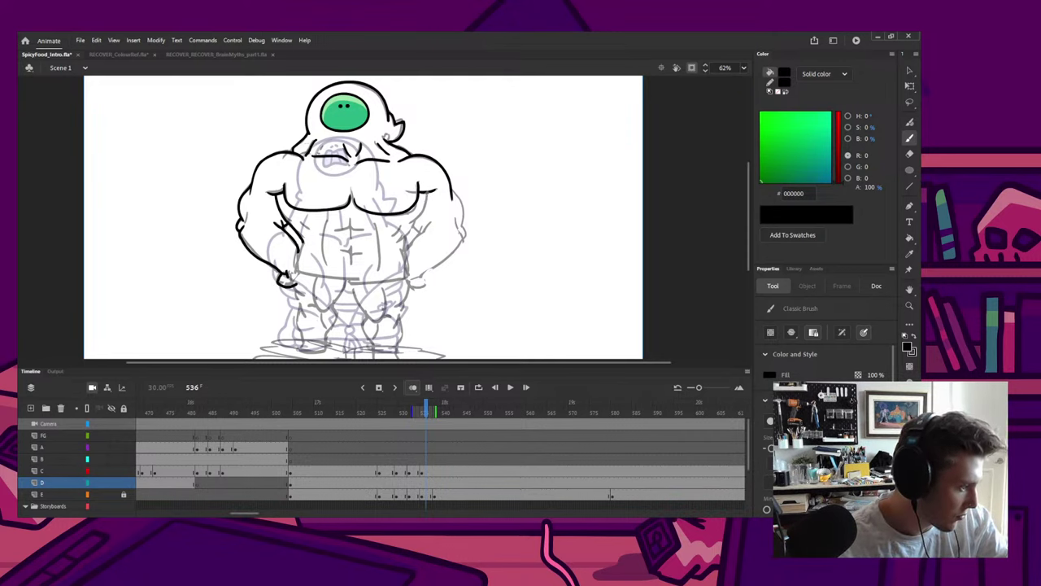
# Step: Ink the torso's sides below the armpits and close the torso with the waistline
pyautogui.moveTo(426, 195); pyautogui.dragTo(404, 224)
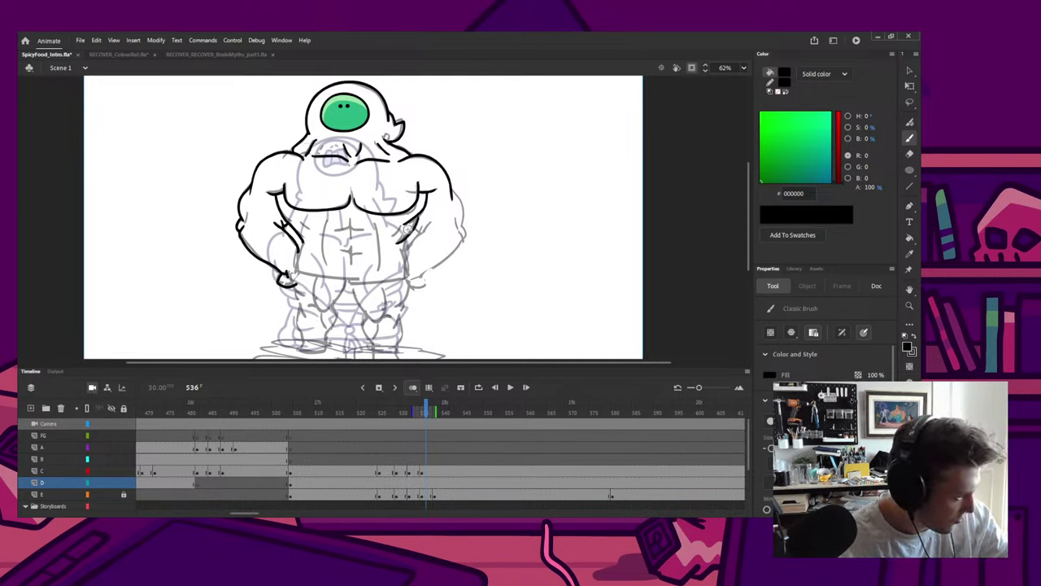
pyautogui.moveTo(421, 214); pyautogui.dragTo(398, 241)
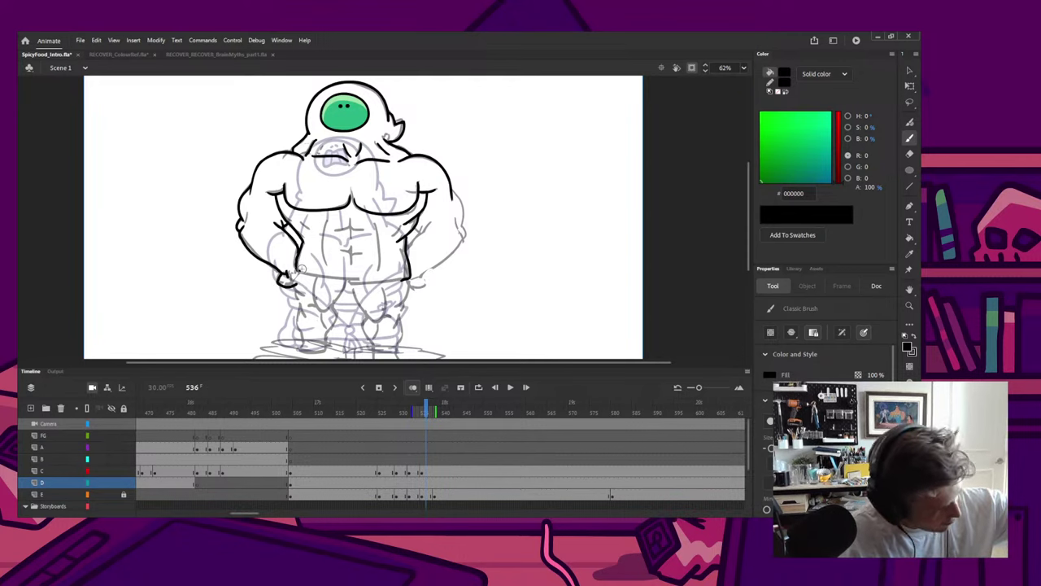
pyautogui.moveTo(297, 273); pyautogui.dragTo(397, 281)
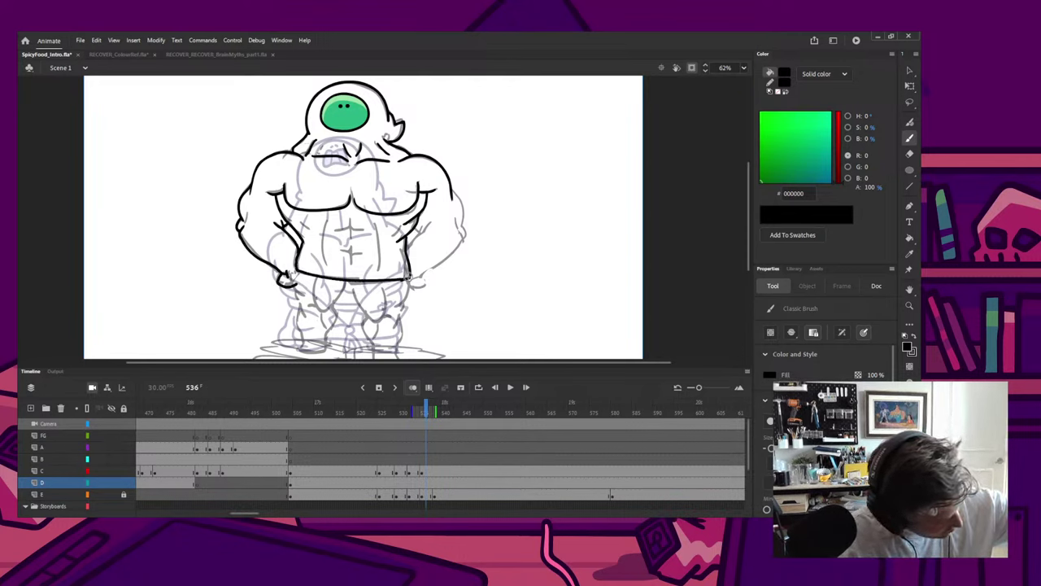
pyautogui.press('q')
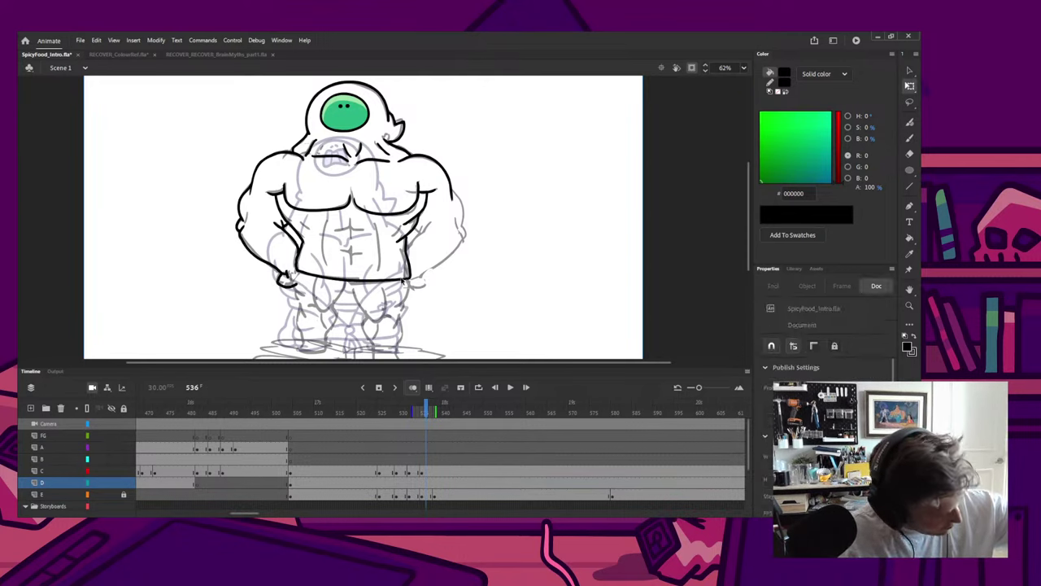
pyautogui.press('b')
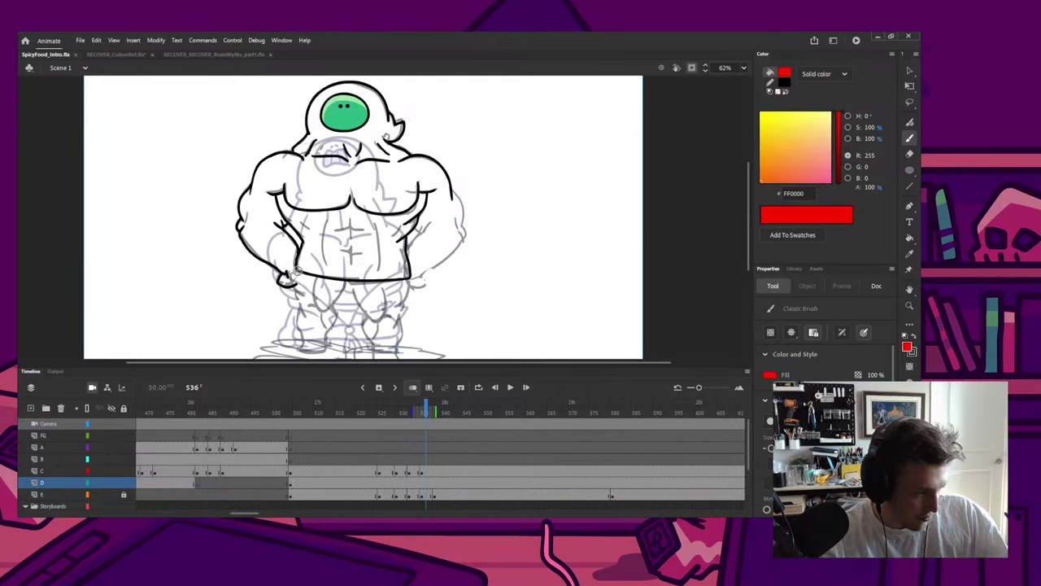
pyautogui.moveTo(296, 270)
pyautogui.mouseDown()
pyautogui.moveTo(307, 293)
pyautogui.moveTo(293, 287)
pyautogui.mouseUp()
pyautogui.hotkey('ctrl', 'z')
pyautogui.hotkey('ctrl', 'z')
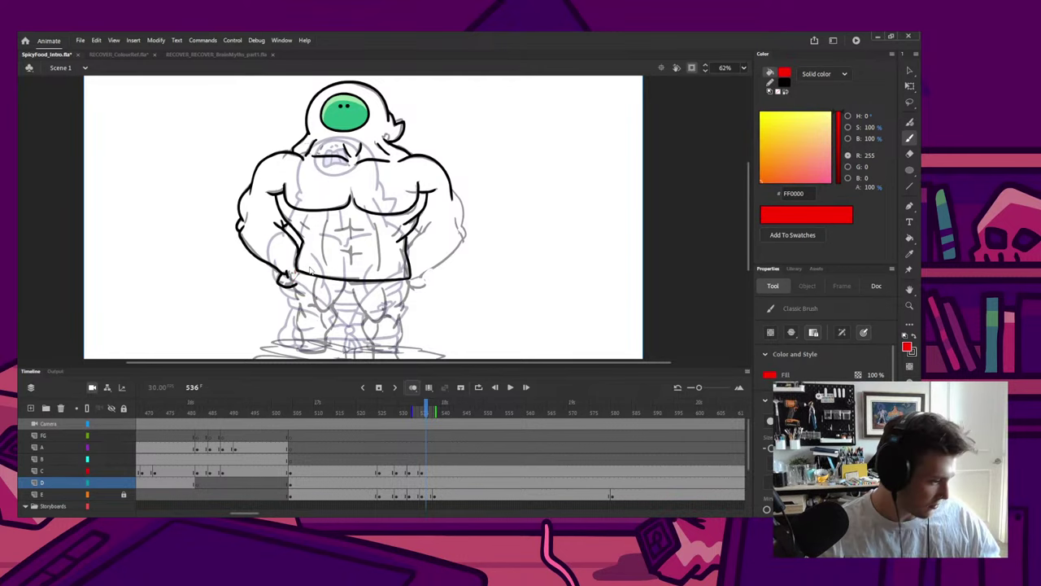
# Step: Cut the chest and torso lines from layer D and paste them in place inside the figure's group on layer C
pyautogui.press('q')
pyautogui.click(310, 275)
pyautogui.press('b')
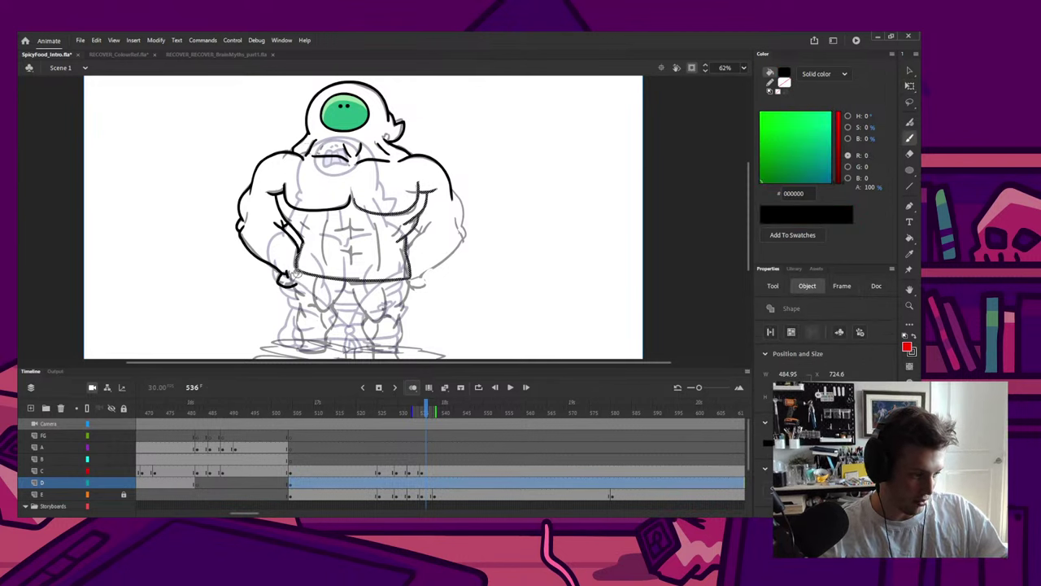
pyautogui.press('Escape')
pyautogui.press('q')
pyautogui.click(385, 280)
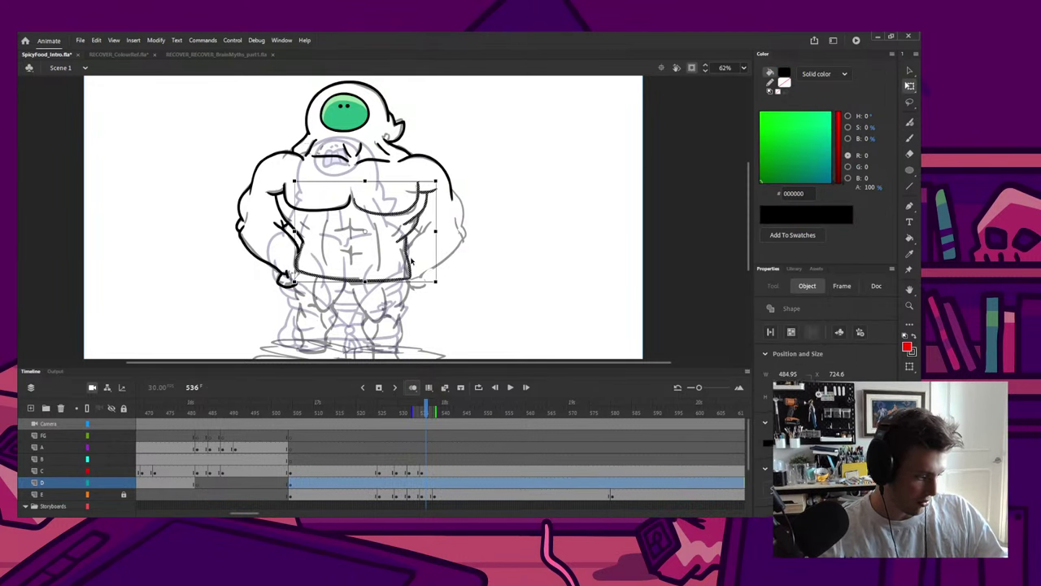
pyautogui.hotkey('ctrl', 'x')
pyautogui.click(426, 475)
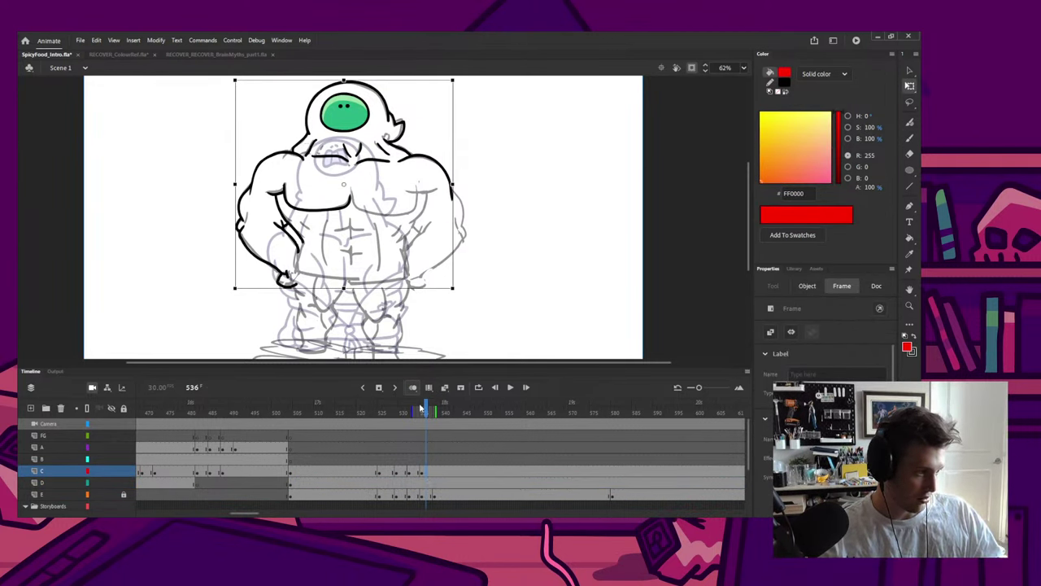
pyautogui.doubleClick(423, 159)
pyautogui.hotkey('ctrl', 'shift', 'v')
pyautogui.click(489, 179)
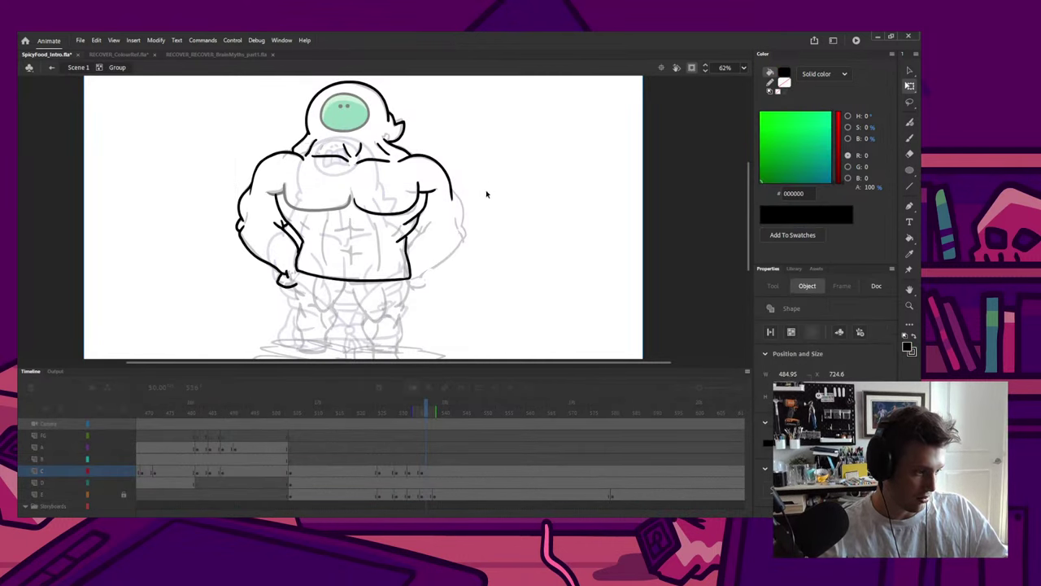
# Step: Draw the contour of the leg below the finished arm, from waistline to foot, in teal 009680
pyautogui.press('b')
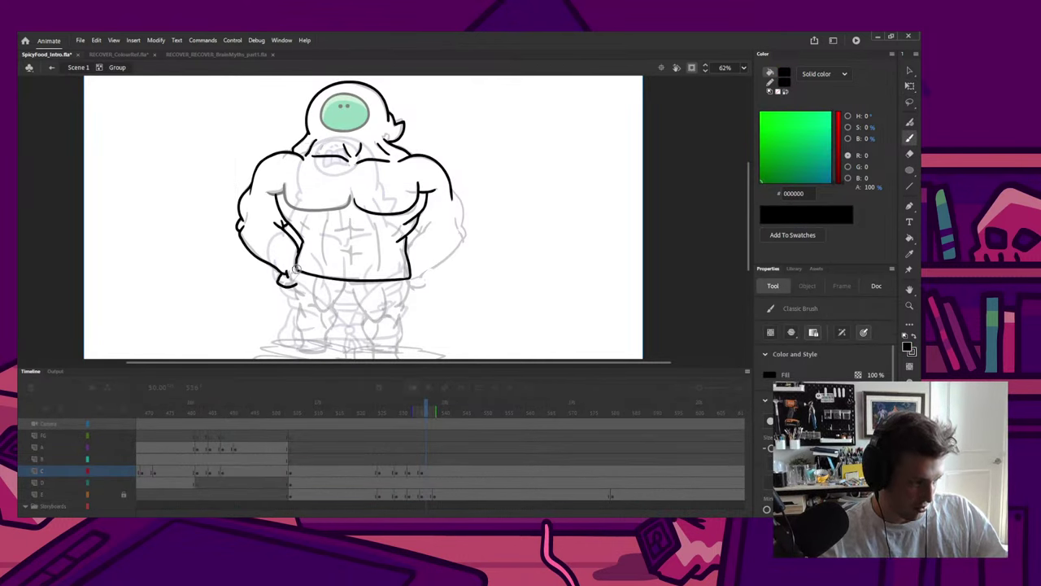
pyautogui.moveTo(295, 270)
pyautogui.mouseDown()
pyautogui.moveTo(306, 295)
pyautogui.moveTo(299, 329)
pyautogui.moveTo(315, 352)
pyautogui.mouseUp()
pyautogui.hotkey('ctrl', 'z')
pyautogui.hotkey('ctrl', 'z')
pyautogui.hotkey('ctrl', 'z')
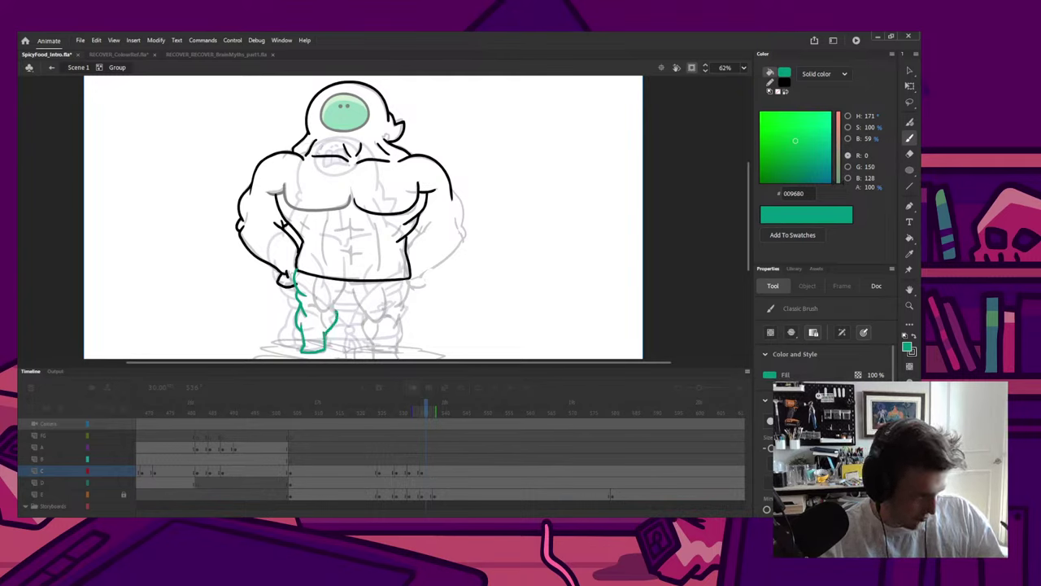
pyautogui.moveTo(330, 310)
pyautogui.mouseDown()
pyautogui.moveTo(340, 296)
pyautogui.moveTo(314, 304)
pyautogui.mouseUp()
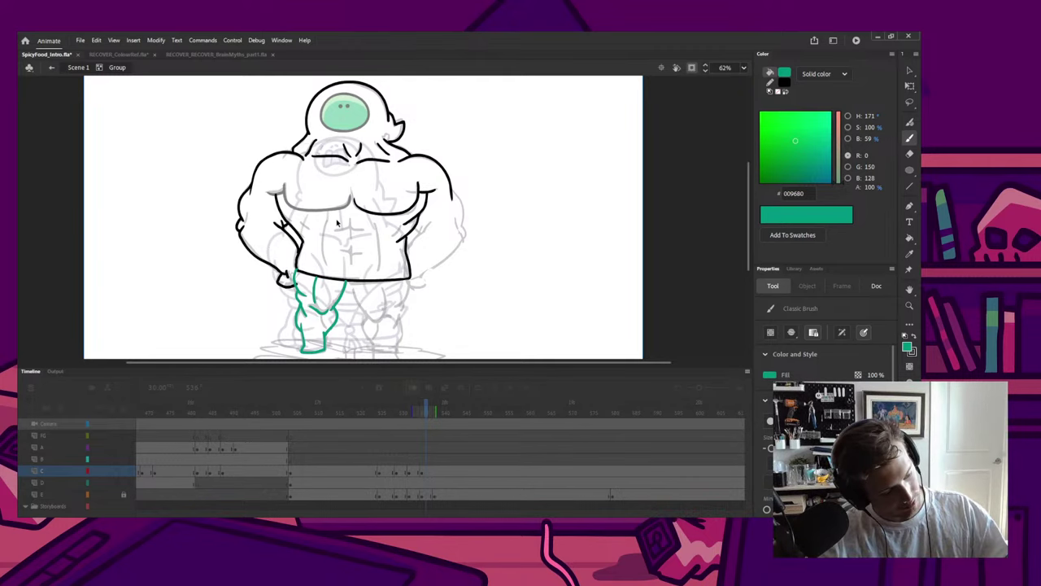
pyautogui.press('q')
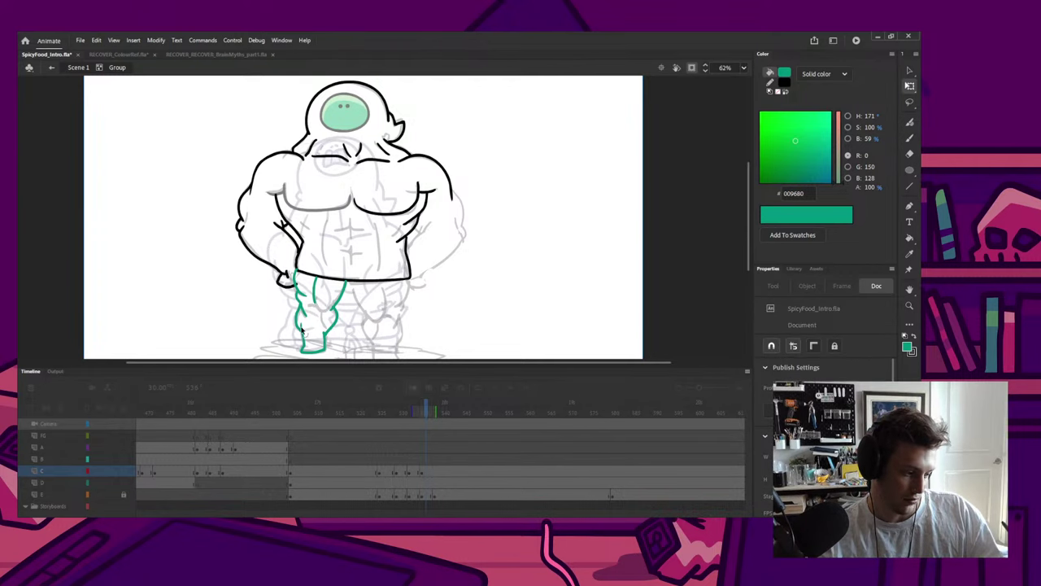
pyautogui.press('b')
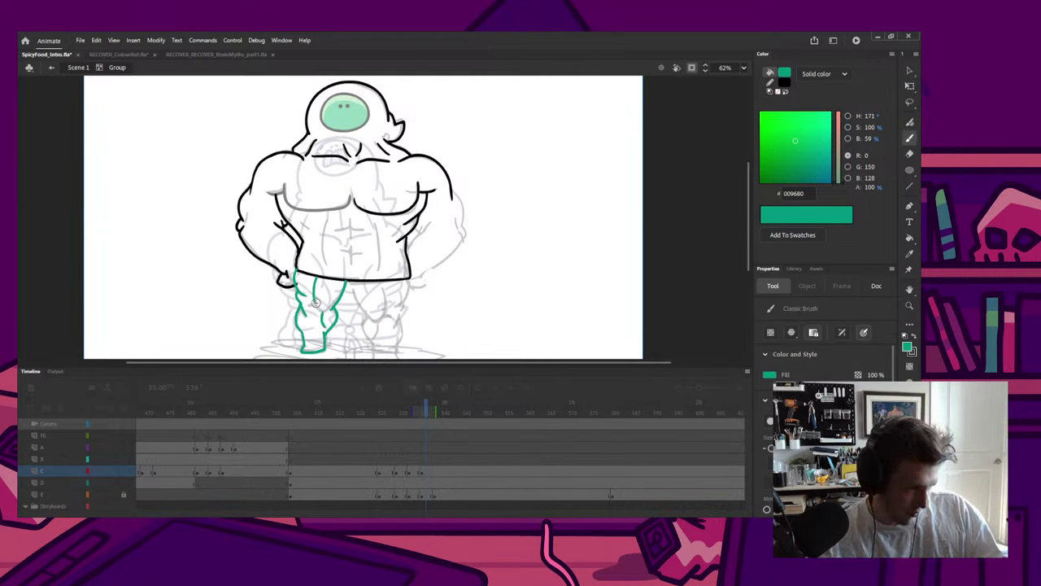
pyautogui.hotkey('ctrl', 'z')
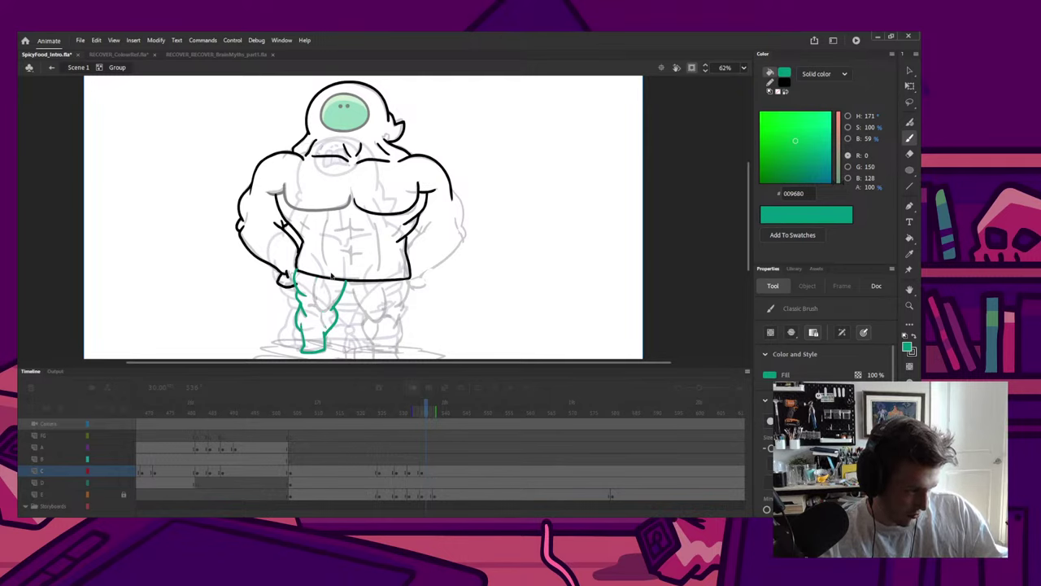
pyautogui.hotkey('ctrl', 'z')
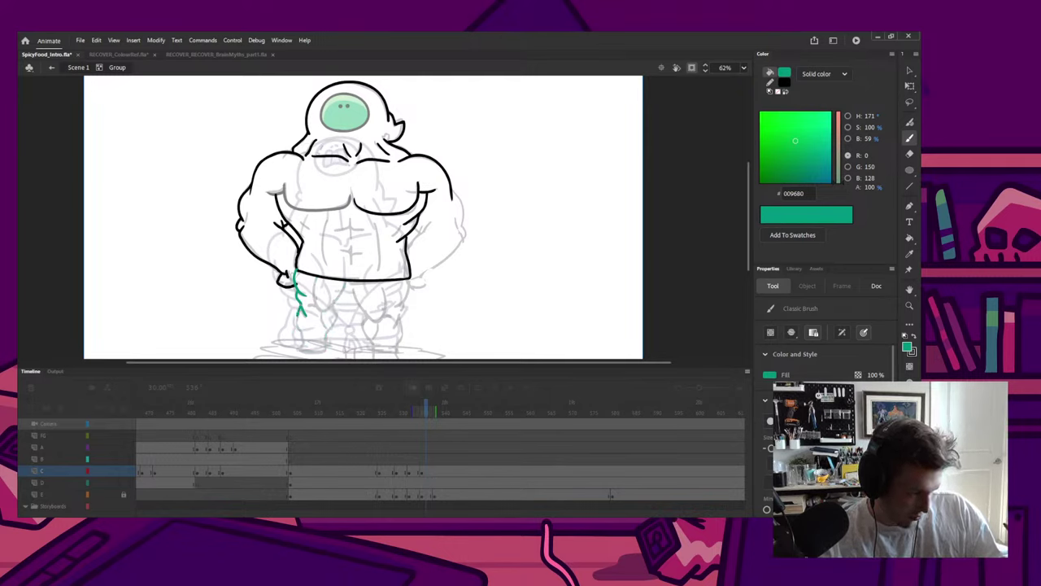
# Step: Redraw the leg's calf and foot with the inner thigh and knee lines, and recolor all of its teal lines black
pyautogui.moveTo(301, 350)
pyautogui.mouseDown()
pyautogui.moveTo(324, 350)
pyautogui.moveTo(328, 337)
pyautogui.mouseUp()
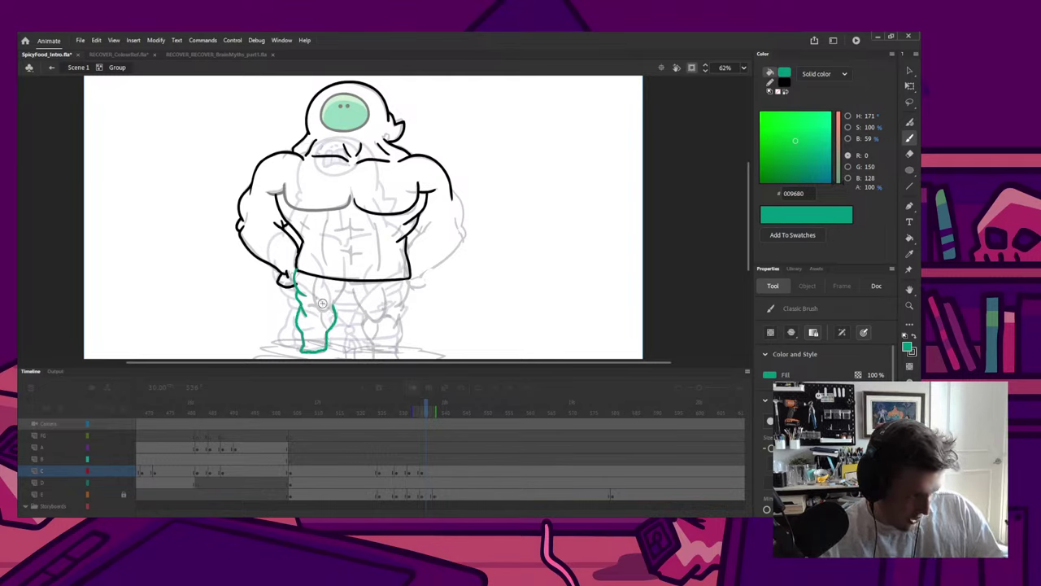
pyautogui.moveTo(311, 291); pyautogui.dragTo(334, 310)
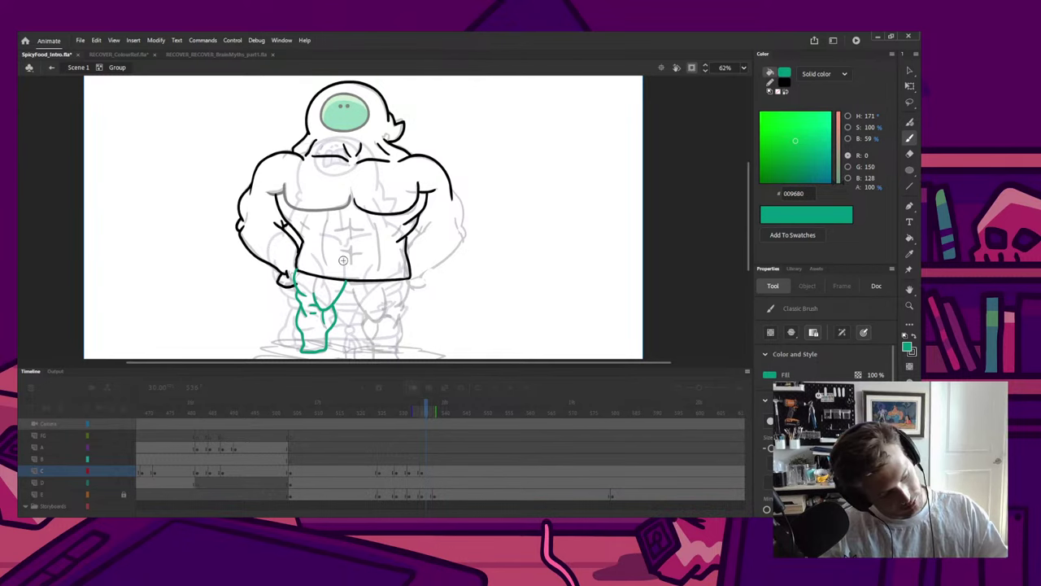
pyautogui.press('k')
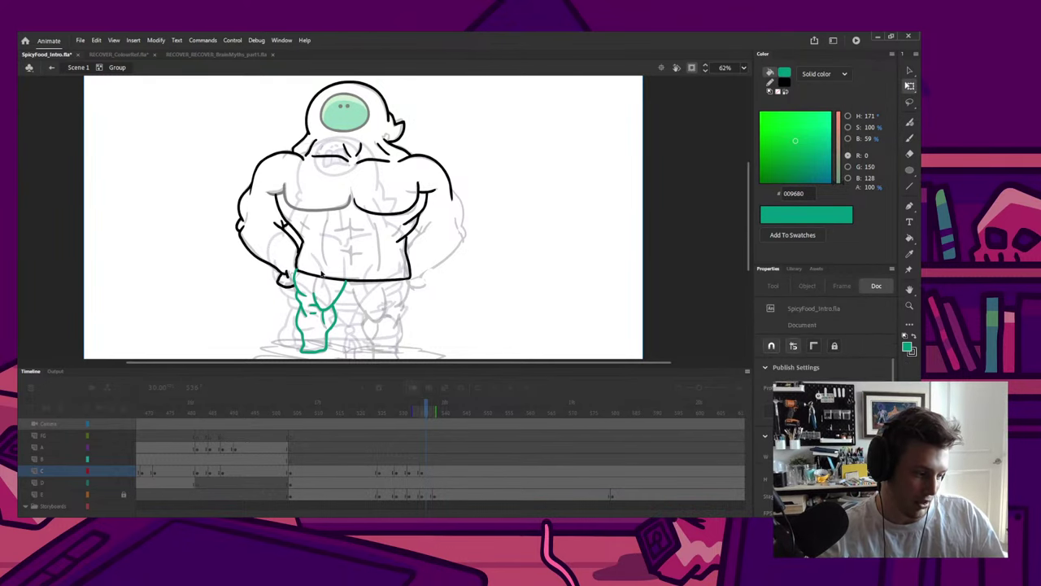
pyautogui.click(345, 298)
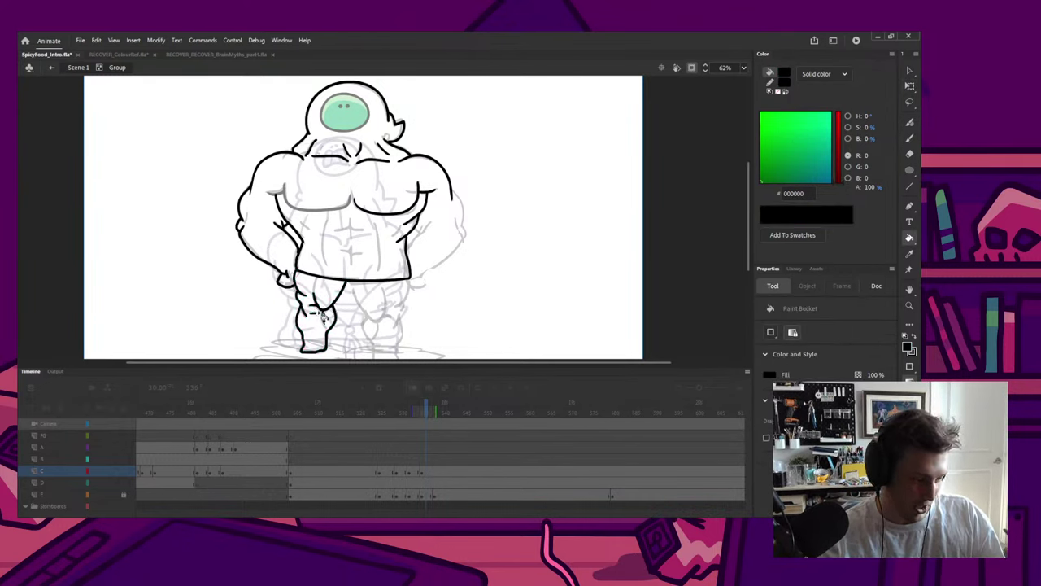
# Step: Ink the second leg in black with its thigh, knee, calf and foot, following the sketch
pyautogui.press('b')
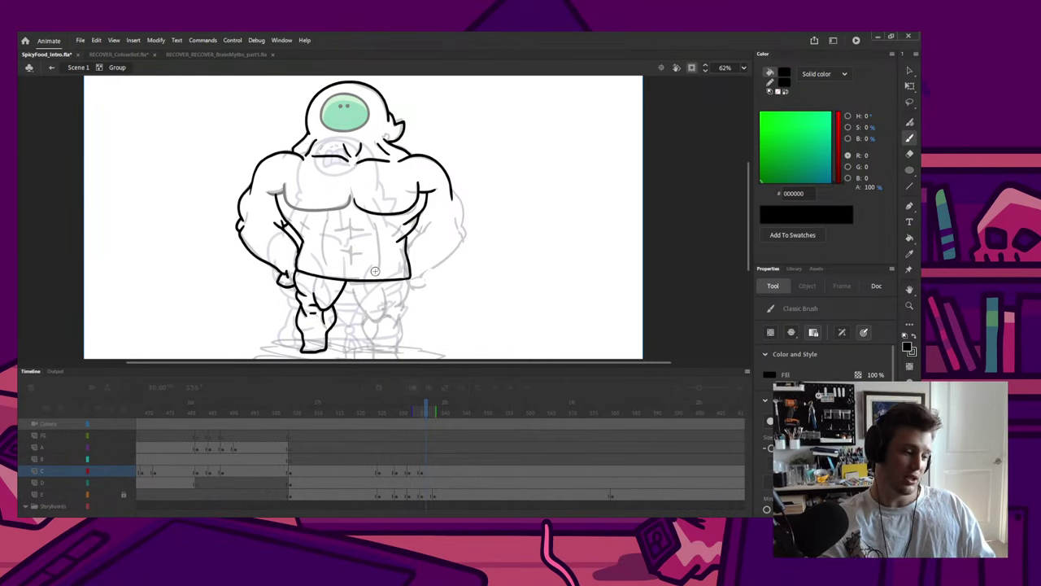
pyautogui.moveTo(355, 281)
pyautogui.mouseDown()
pyautogui.moveTo(378, 315)
pyautogui.moveTo(388, 298)
pyautogui.moveTo(371, 318)
pyautogui.mouseUp()
pyautogui.hotkey('ctrl', 'z')
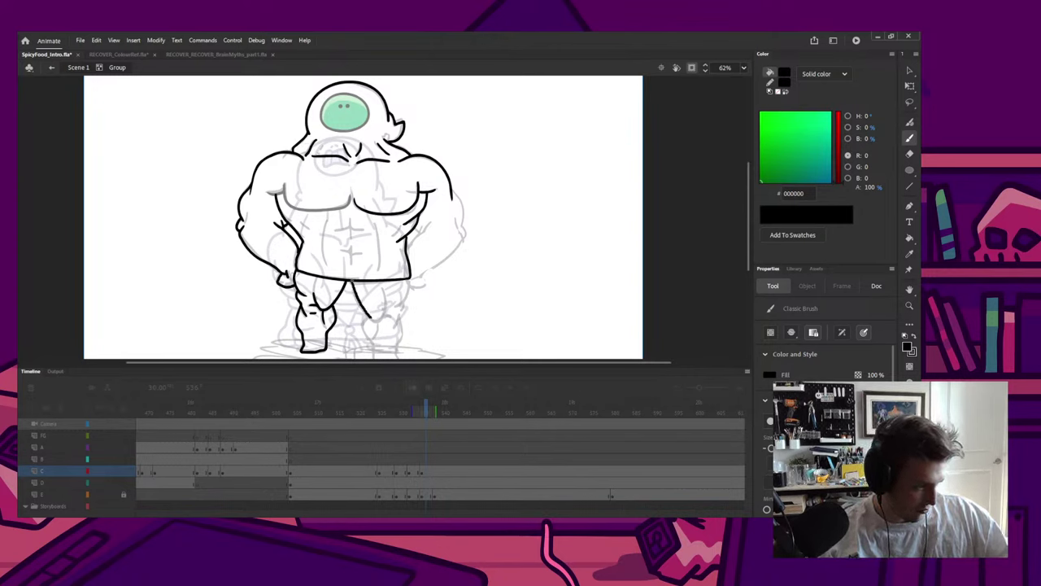
pyautogui.scroll(-2, 385, 332)
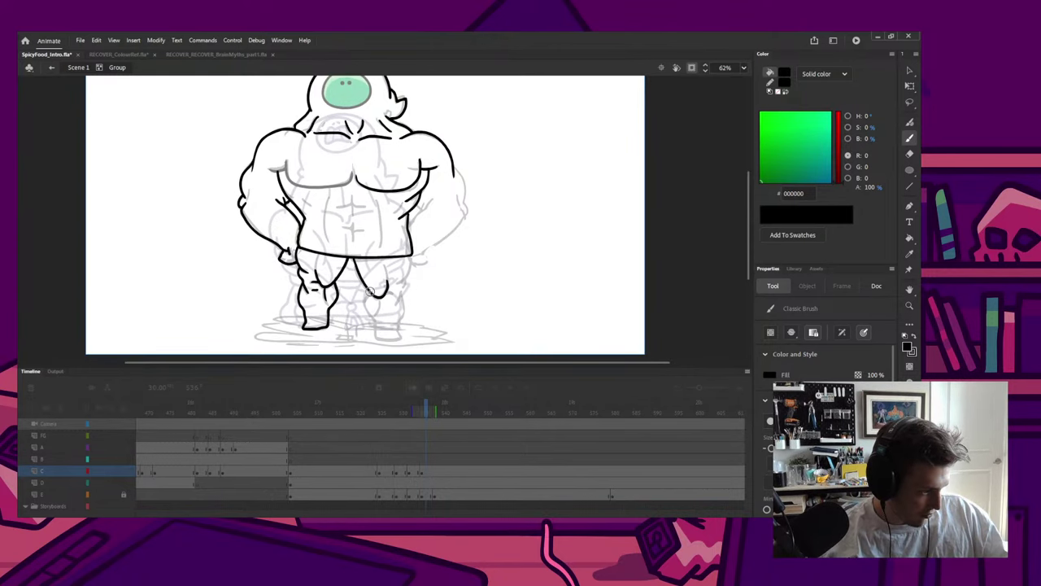
pyautogui.moveTo(370, 308)
pyautogui.mouseDown()
pyautogui.moveTo(379, 334)
pyautogui.moveTo(402, 337)
pyautogui.moveTo(397, 330)
pyautogui.mouseUp()
pyautogui.hotkey('ctrl', 'a')
pyautogui.click(393, 302)
pyautogui.hotkey('ctrl', 'z')
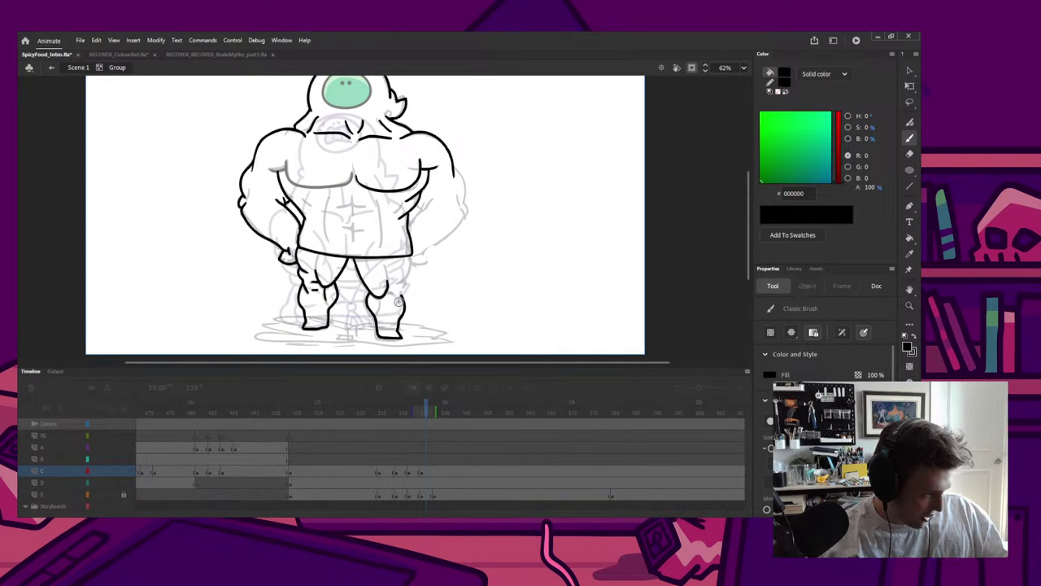
pyautogui.hotkey('ctrl', 'shift', 'a')
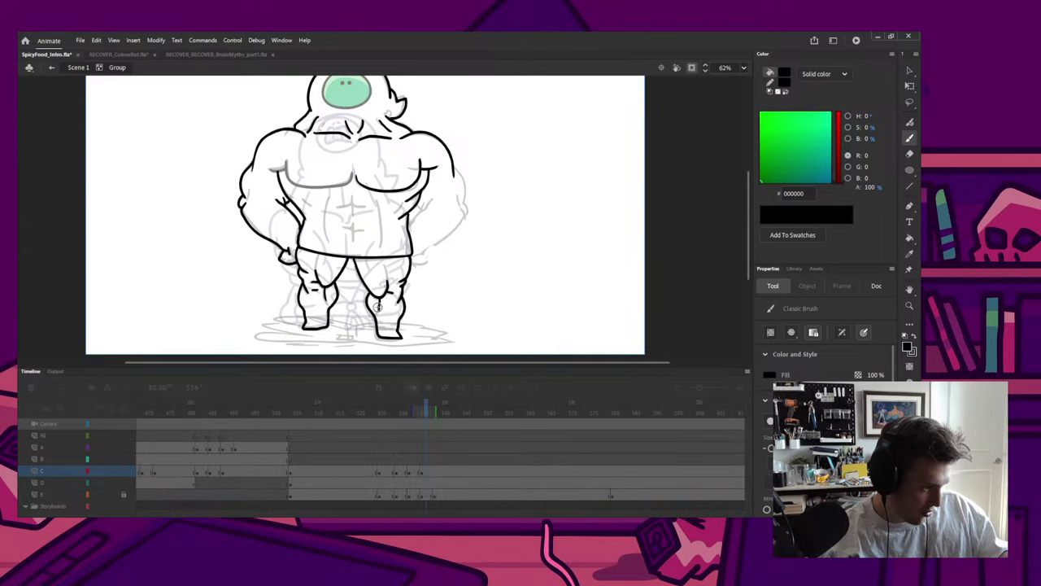
# Step: Leave the drawing group and check the whole inked figure on the stage
pyautogui.press('q')
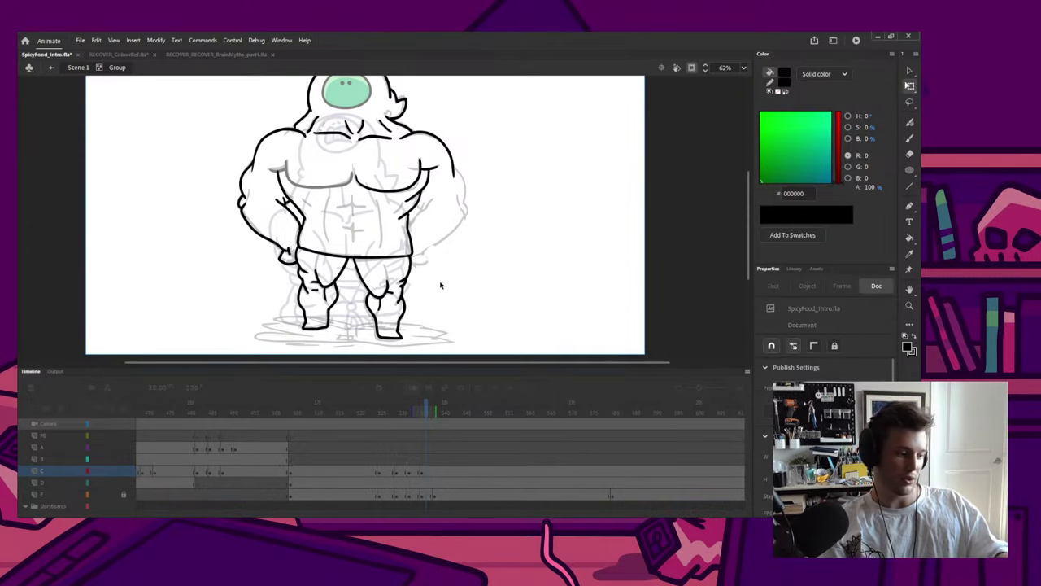
pyautogui.scroll(-3, 445, 254)
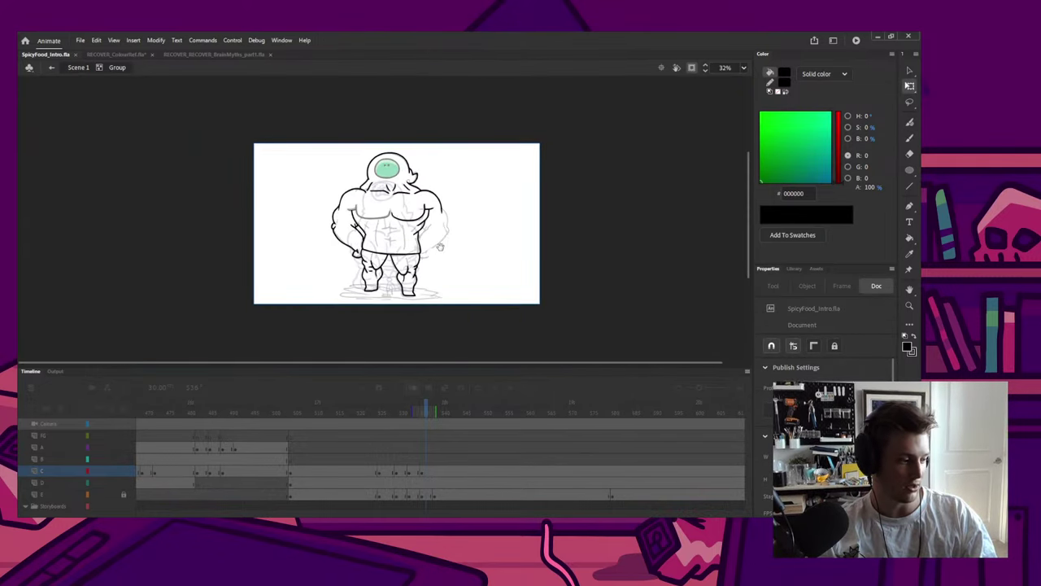
pyautogui.moveTo(440, 244); pyautogui.dragTo(433, 259)
pyautogui.scroll(2, 393, 246)
pyautogui.doubleClick(376, 240)
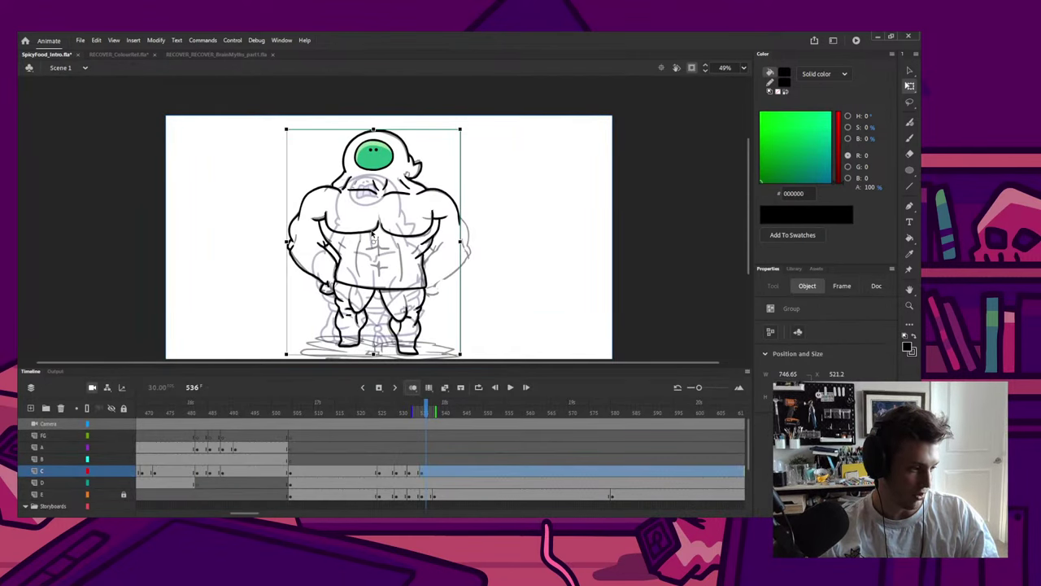
pyautogui.doubleClick(374, 232)
pyautogui.doubleClick(528, 265)
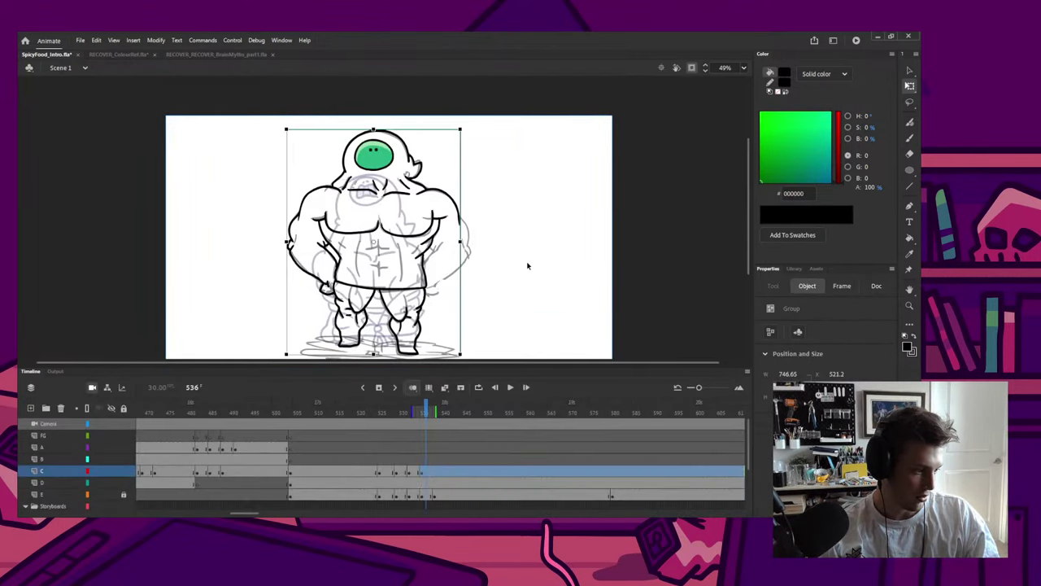
pyautogui.click(455, 297)
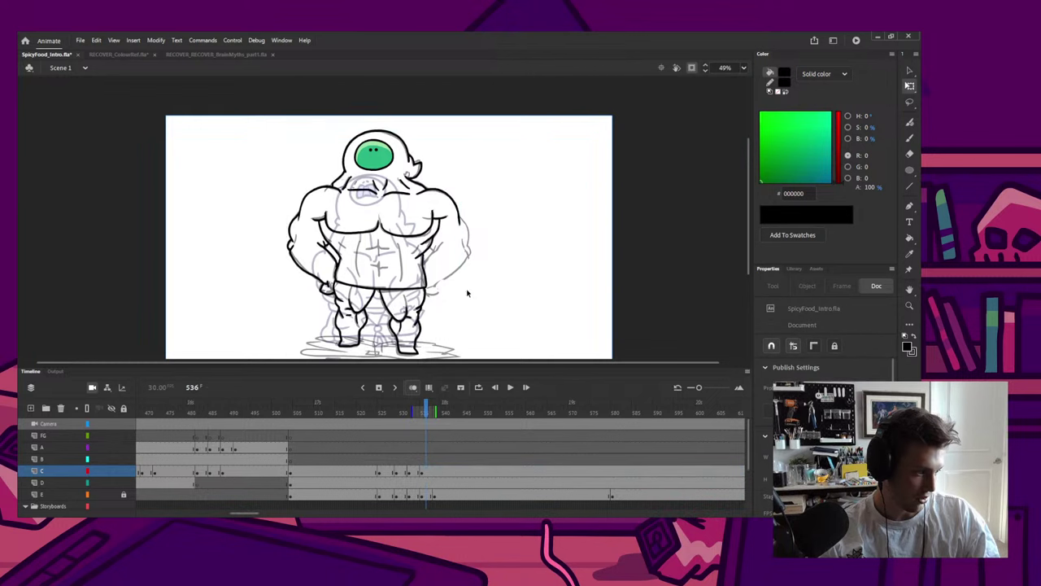
# Step: Reopen the figure's group, ink the remaining hand on the hip with its forearm and elbow contours, and save the file
pyautogui.scroll(2, 455, 297)
pyautogui.doubleClick(417, 294)
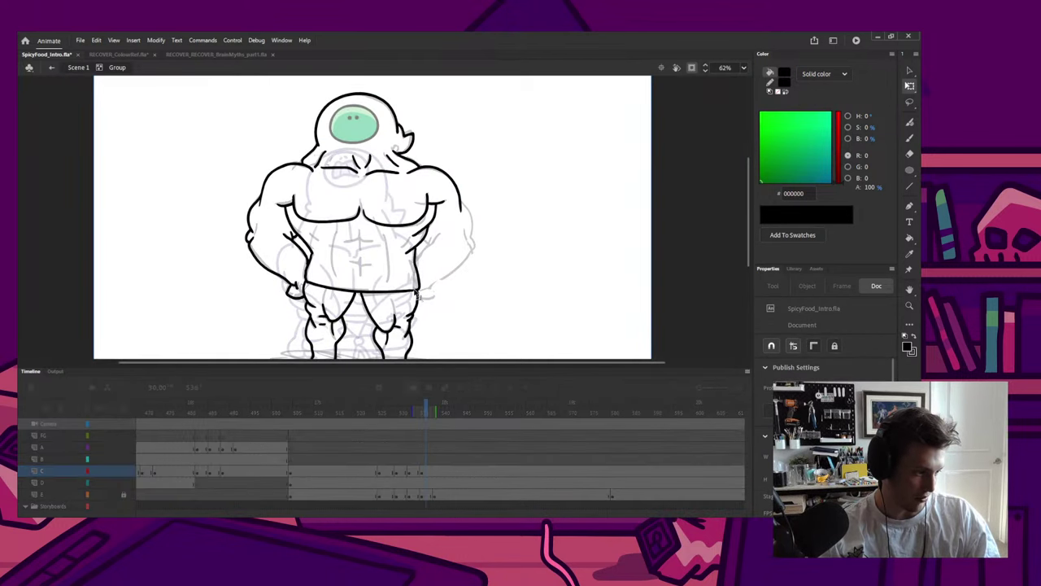
pyautogui.press('b')
pyautogui.moveTo(417, 293)
pyautogui.mouseDown()
pyautogui.moveTo(435, 300)
pyautogui.moveTo(432, 285)
pyautogui.mouseUp()
pyautogui.hotkey('ctrl', 'z')
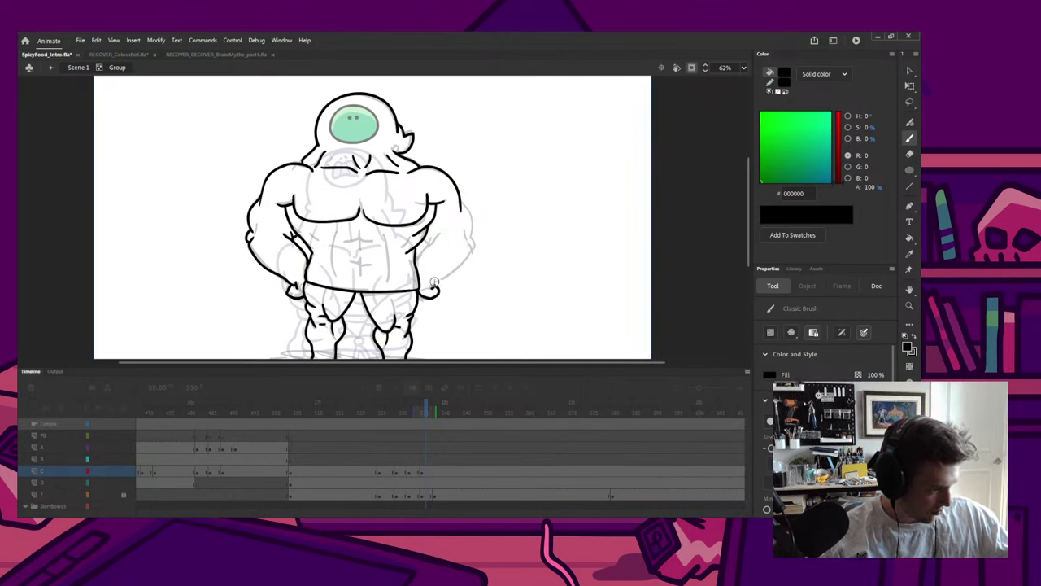
pyautogui.moveTo(425, 287)
pyautogui.mouseDown()
pyautogui.moveTo(470, 256)
pyautogui.moveTo(472, 242)
pyautogui.mouseUp()
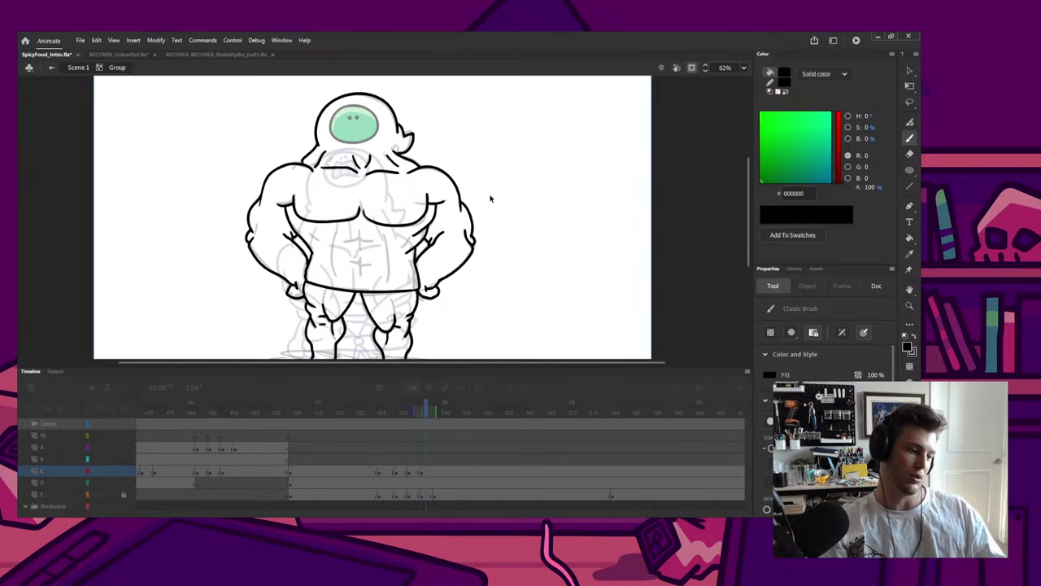
pyautogui.hotkey('ctrl', 's')
# Step: Ink two stacked crosses in the middle of the belly to mark the divisions of the abdominal muscles
pyautogui.hotkey('ctrl', '-')
pyautogui.press('q')
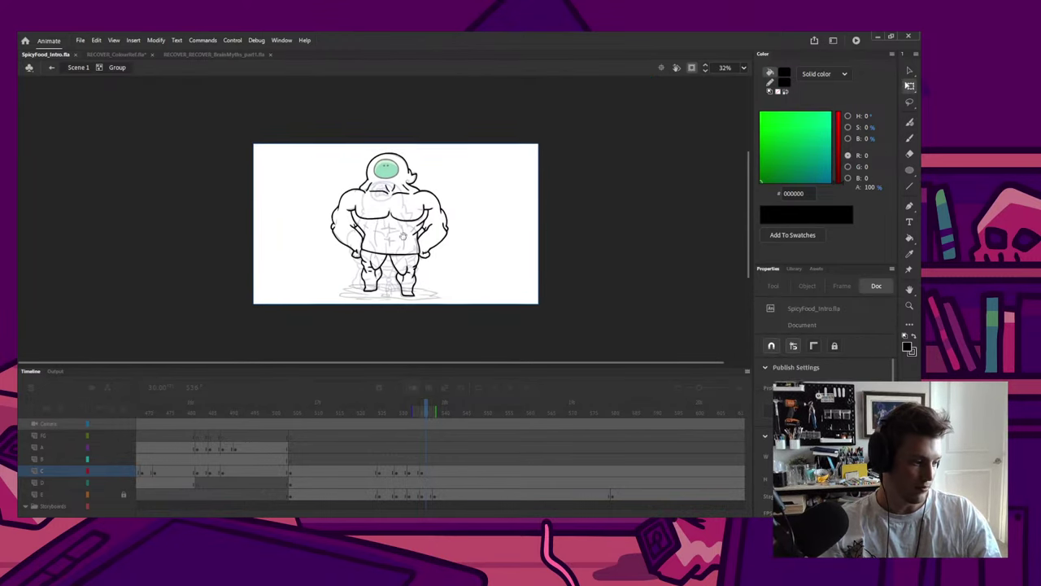
pyautogui.hotkey('ctrl', '=')
pyautogui.press('b')
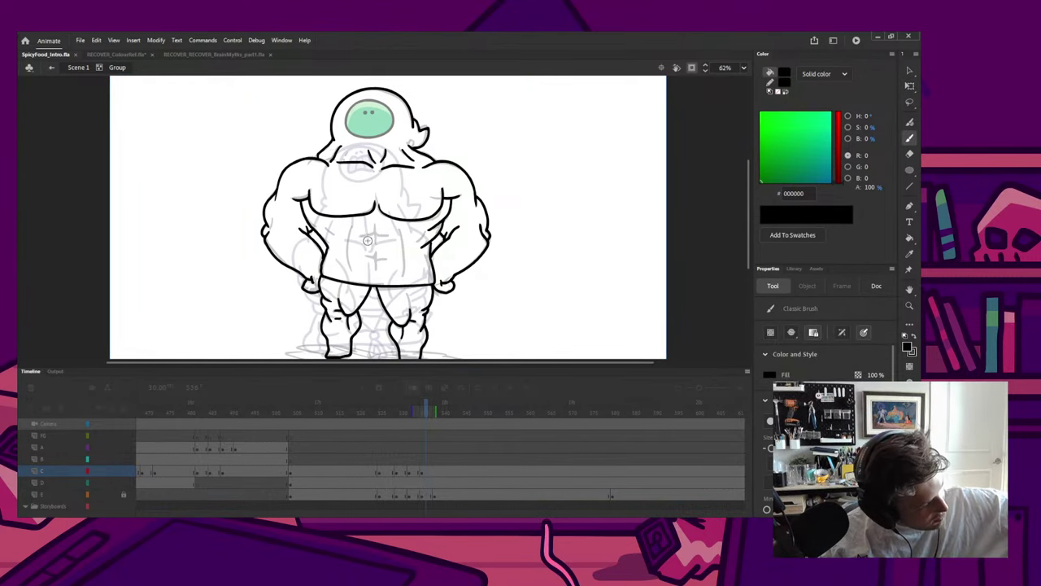
pyautogui.moveTo(363, 237); pyautogui.dragTo(376, 236)
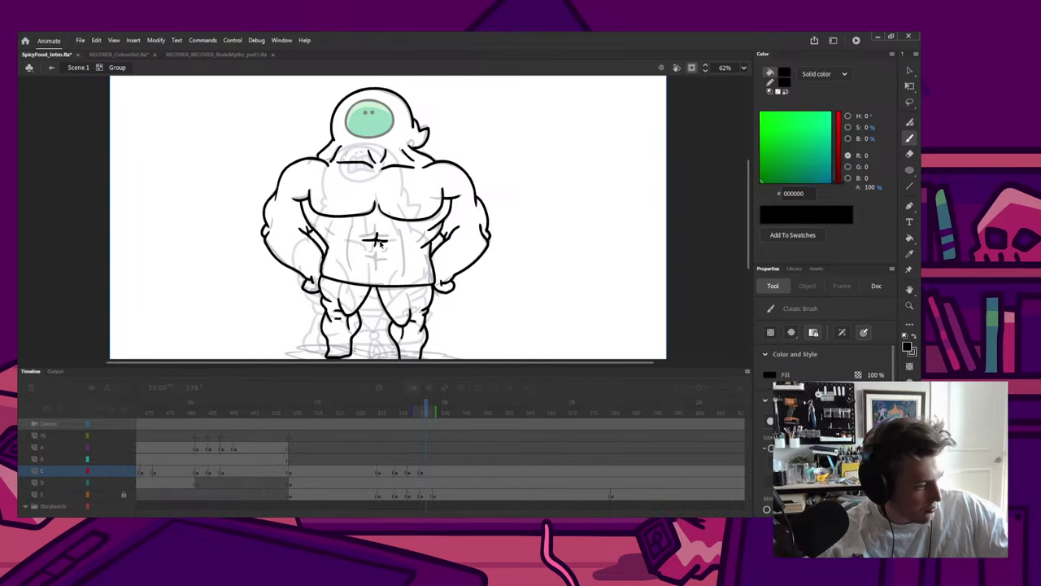
pyautogui.moveTo(365, 259)
pyautogui.mouseDown()
pyautogui.moveTo(387, 260)
pyautogui.moveTo(376, 269)
pyautogui.mouseUp()
pyautogui.hotkey('ctrl', 'z')
pyautogui.hotkey('ctrl', 'z')
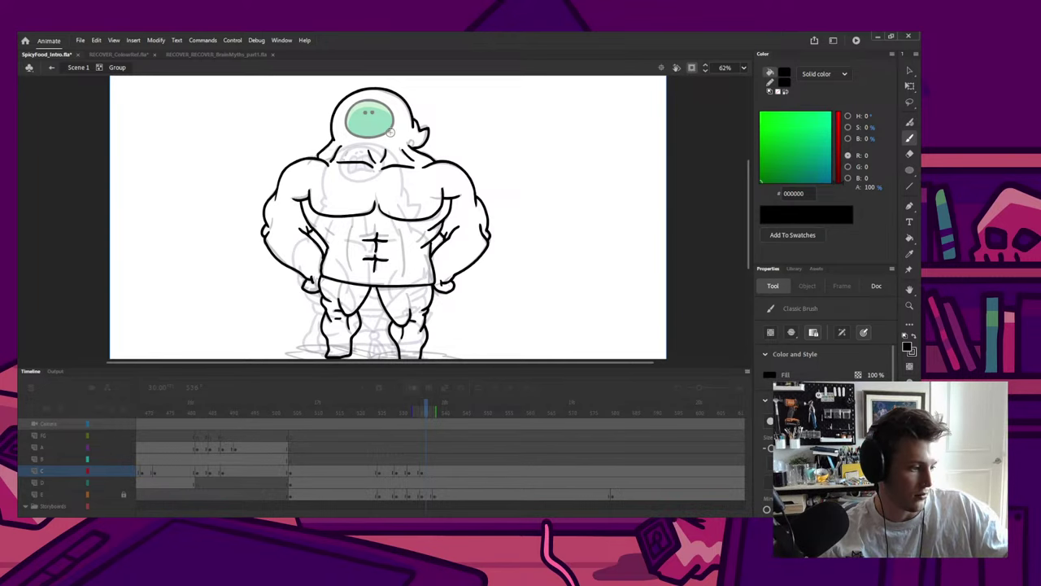
# Step: Ink a vertical contour along each side of the abs and a short muscle mark on the flank
pyautogui.moveTo(351, 226); pyautogui.dragTo(350, 275)
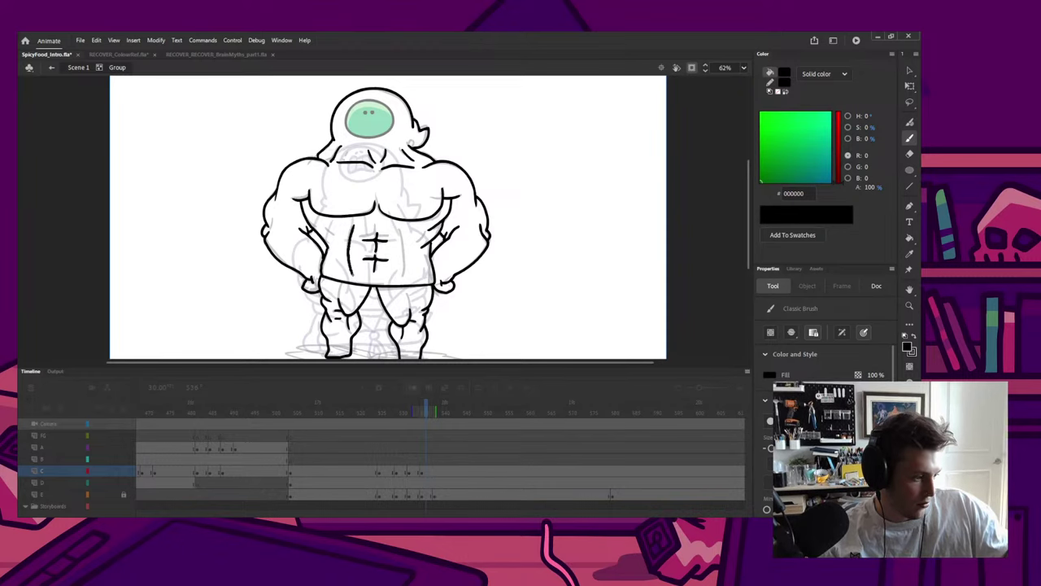
pyautogui.moveTo(351, 226); pyautogui.dragTo(352, 274)
pyautogui.moveTo(398, 224); pyautogui.dragTo(394, 277)
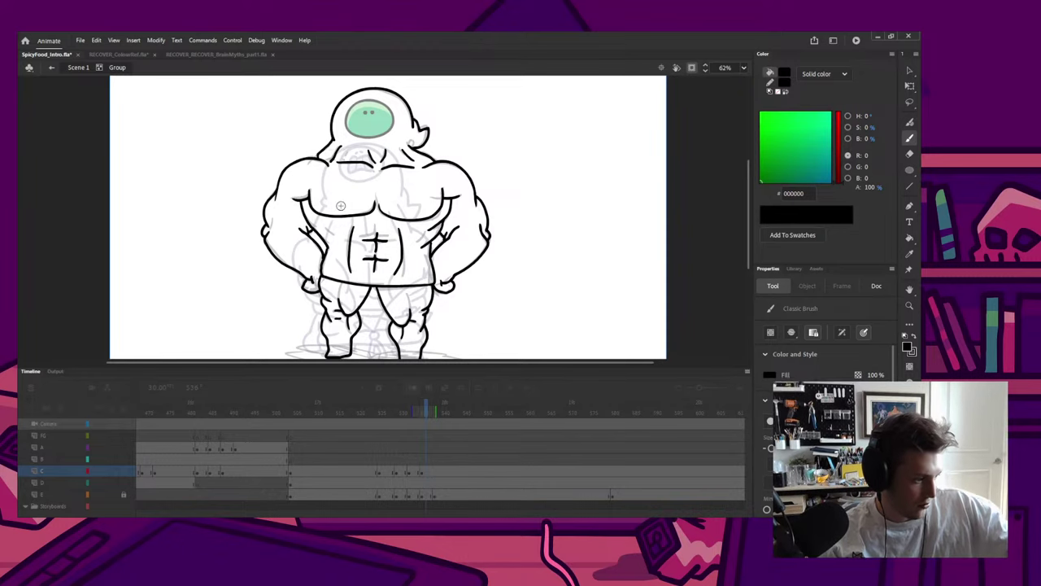
pyautogui.moveTo(325, 226); pyautogui.dragTo(330, 237)
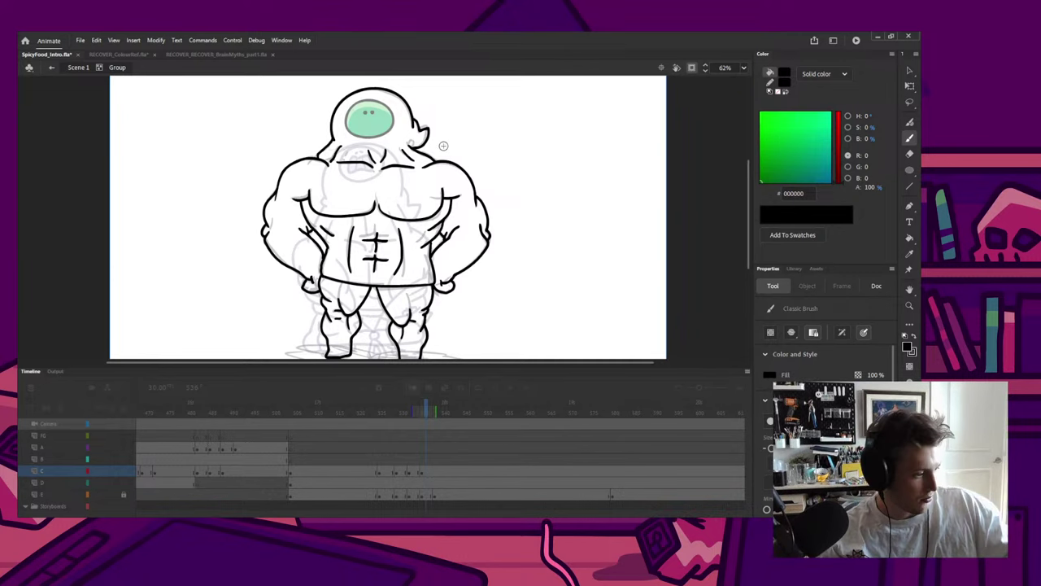
# Step: Exit the drawing group and check the inked muscular figure as a whole at frame 536
pyautogui.press('v')
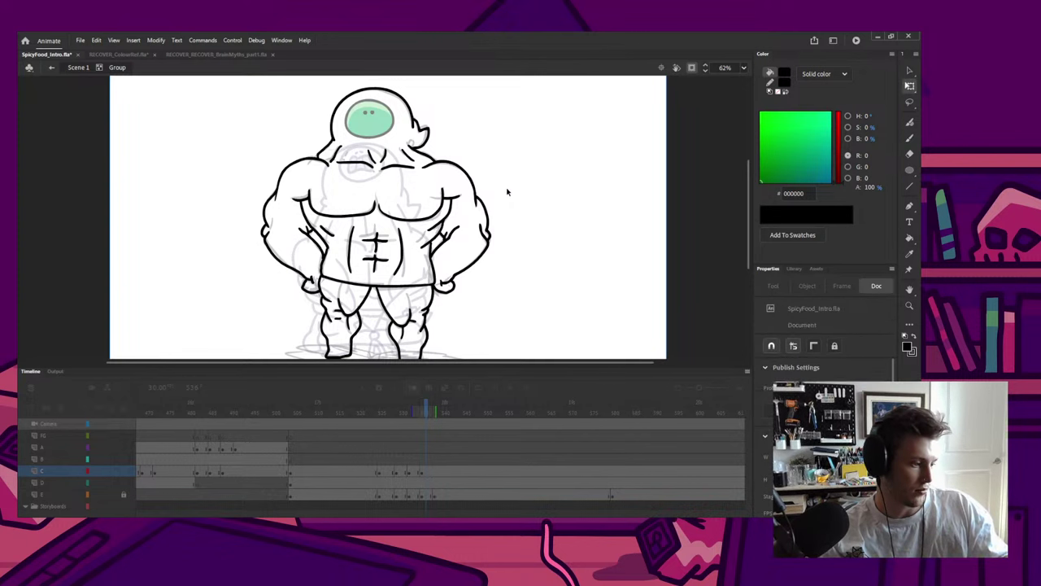
pyautogui.doubleClick(505, 185)
pyautogui.click(502, 172)
pyautogui.scroll(-3, 502, 171)
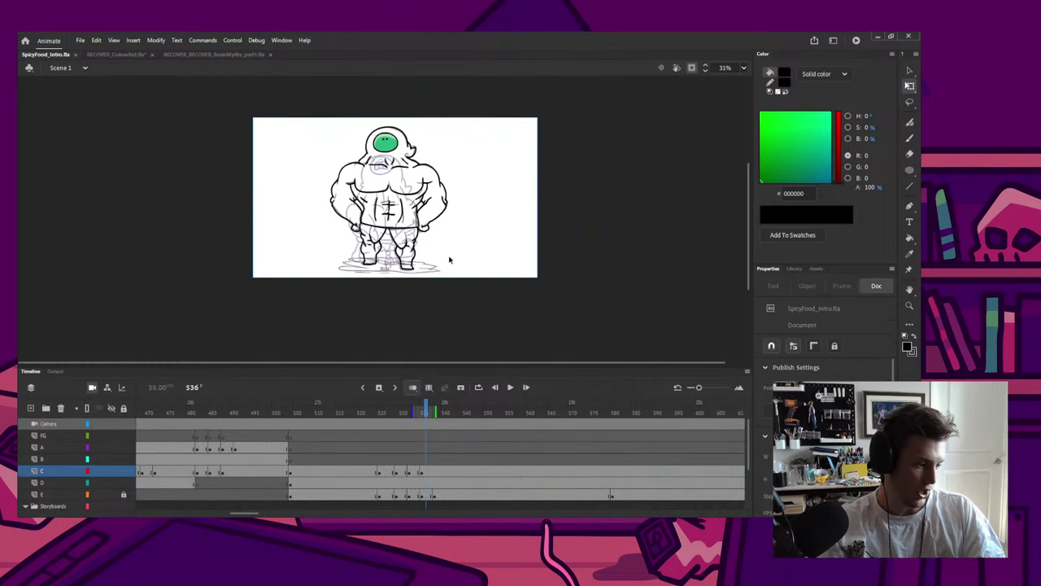
pyautogui.scroll(2, 447, 259)
pyautogui.moveTo(447, 261); pyautogui.dragTo(457, 286)
pyautogui.click(418, 259)
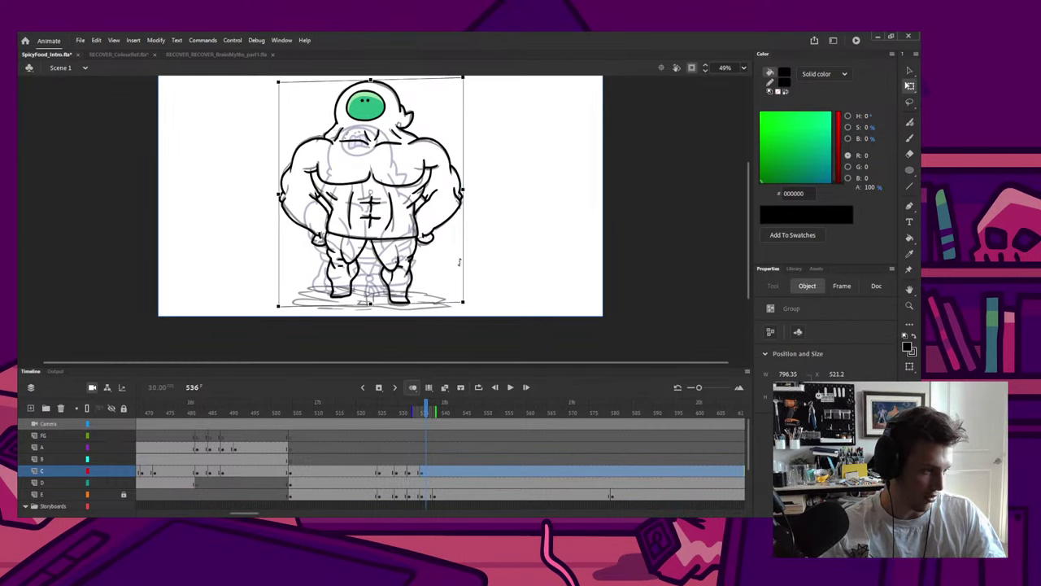
pyautogui.click(472, 252)
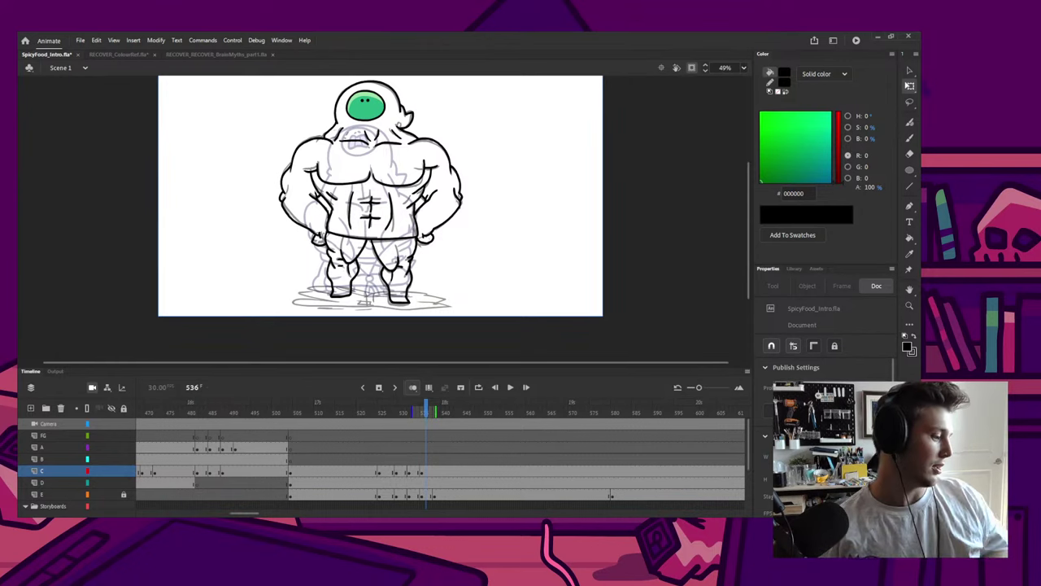
# Step: Cut the green face from layer D at frame 520 and paste it in place on layer C at frame 536
pyautogui.press(',')
pyautogui.press(',')
pyautogui.press(',')
pyautogui.press(',')
pyautogui.press(',')
pyautogui.press(',')
pyautogui.press(',')
pyautogui.press(',')
pyautogui.press(',')
pyautogui.press(',')
pyautogui.press(',')
pyautogui.press(',')
pyautogui.press(',')
pyautogui.press(',')
pyautogui.press(',')
pyautogui.press(',')
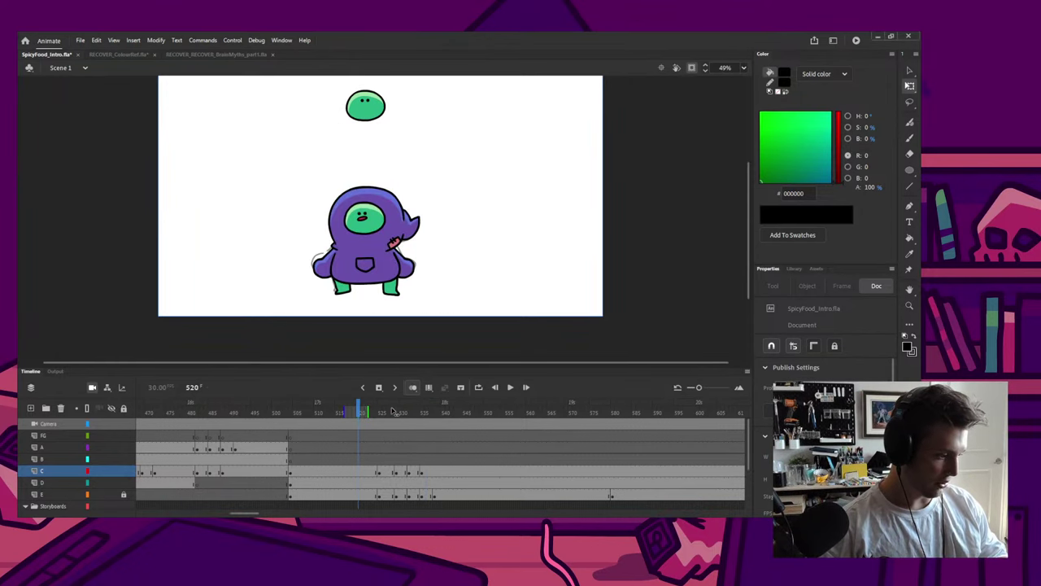
pyautogui.press('i')
pyautogui.press('q')
pyautogui.click(377, 114)
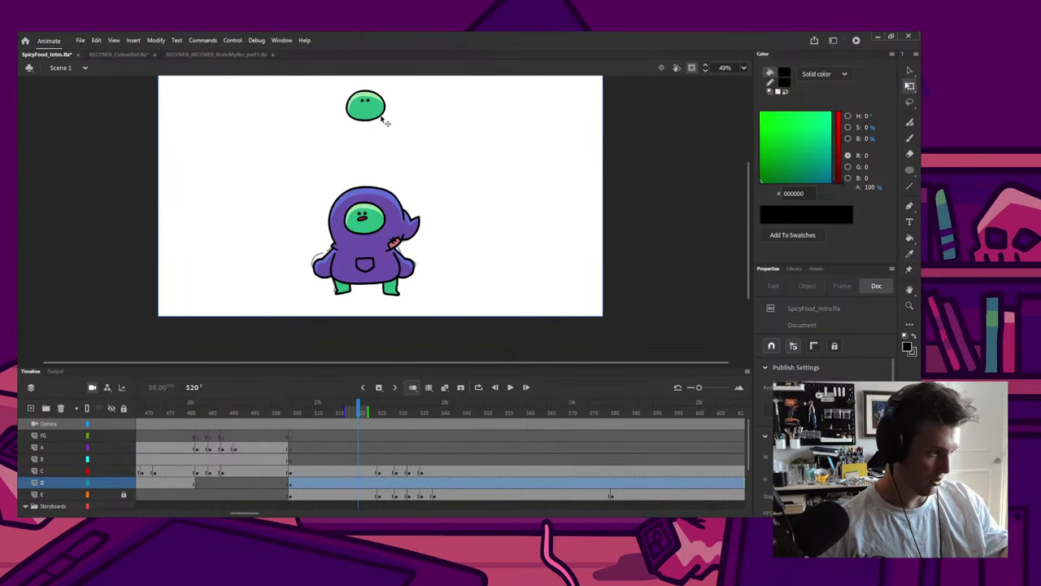
pyautogui.press('Delete')
pyautogui.click(425, 470)
pyautogui.hotkey('ctrl', 'shift', 'v')
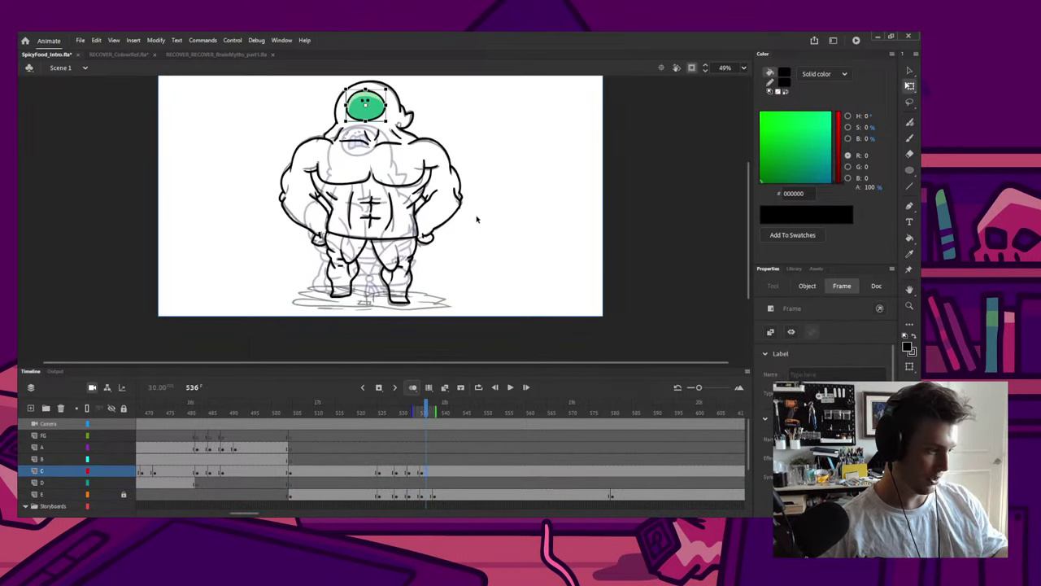
pyautogui.click(477, 219)
# Step: Sample the hoodie purple #6B50AA at frame 522 and fill the muscular figure's hood, torso and arms with it inside its group at frame 535
pyautogui.click(367, 409)
pyautogui.press('i')
pyautogui.click(394, 224)
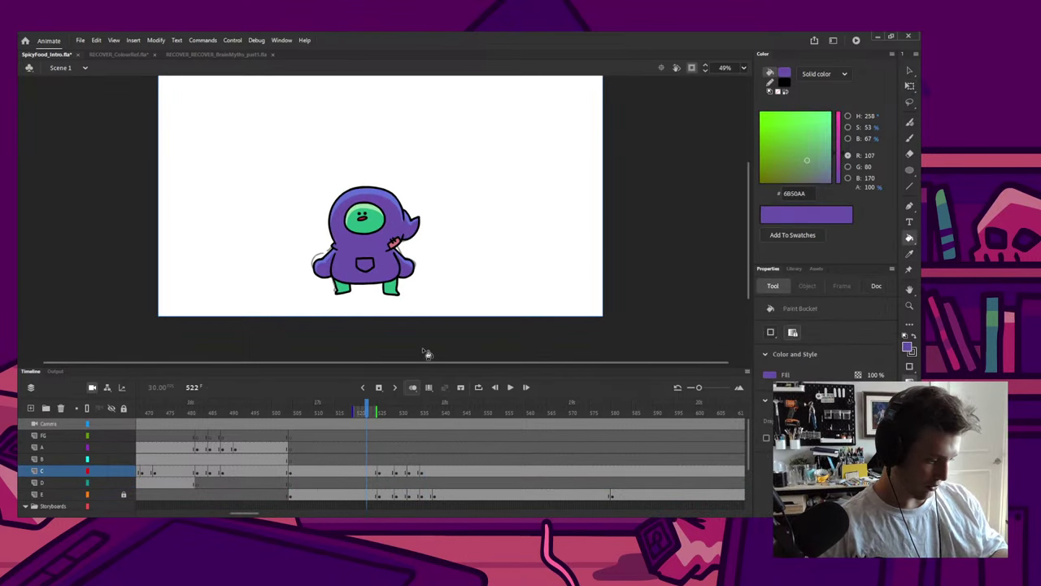
pyautogui.click(423, 413)
pyautogui.press('q')
pyautogui.doubleClick(414, 183)
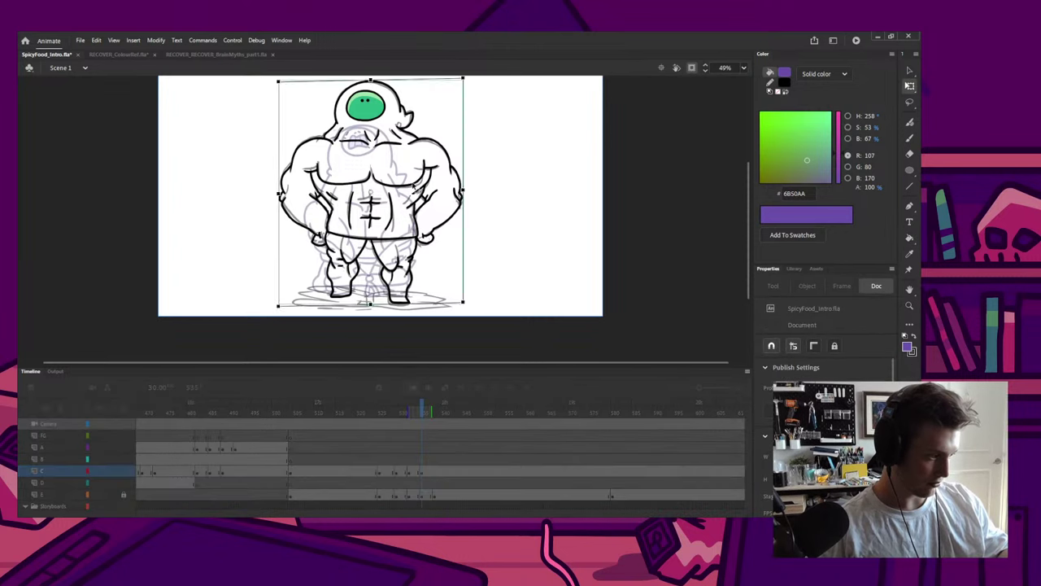
pyautogui.press('k')
pyautogui.click(414, 180)
pyautogui.press('q')
pyautogui.doubleClick(488, 159)
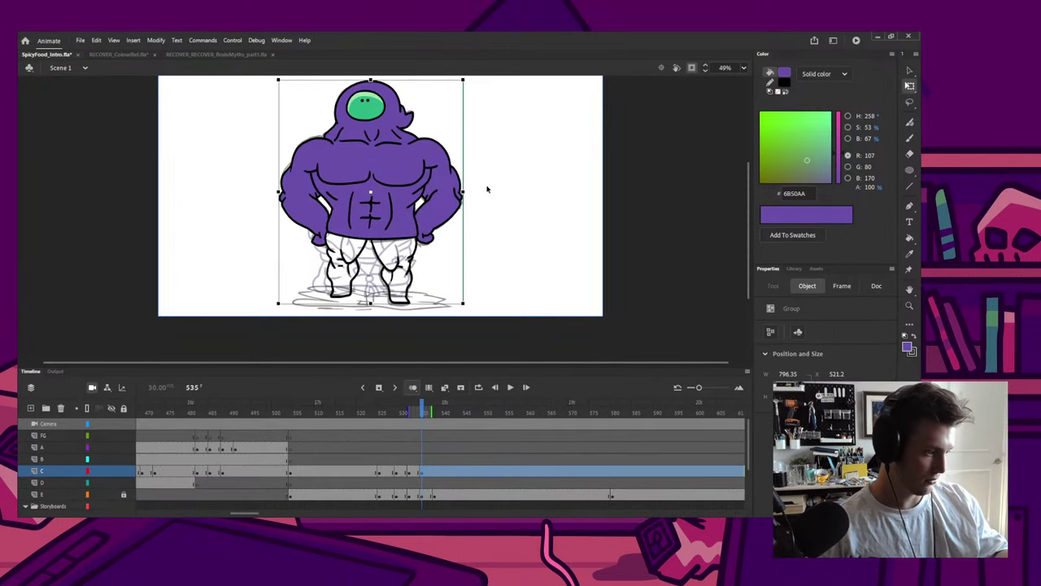
pyautogui.click(487, 187)
# Step: Sample the body's purple and darken the fill colour to #5B3784
pyautogui.press('i')
pyautogui.click(415, 169)
pyautogui.click(802, 165)
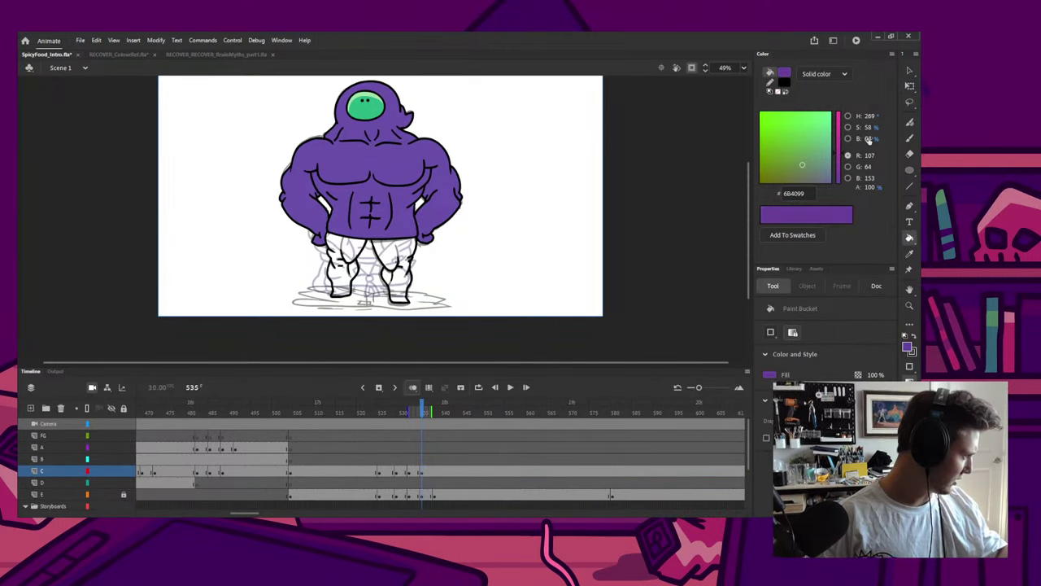
pyautogui.click(796, 167)
# Step: Open the figure's group and brush a small dark purple nipple mark onto each pectoral
pyautogui.press('q')
pyautogui.click(332, 175)
pyautogui.doubleClick(332, 175)
pyautogui.press('b')
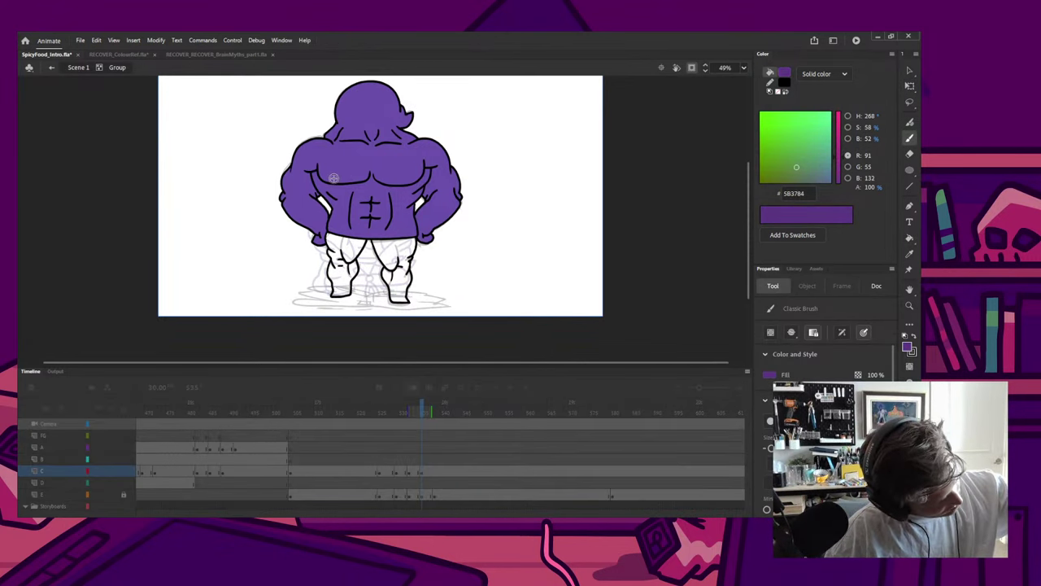
pyautogui.moveTo(405, 179); pyautogui.dragTo(410, 178)
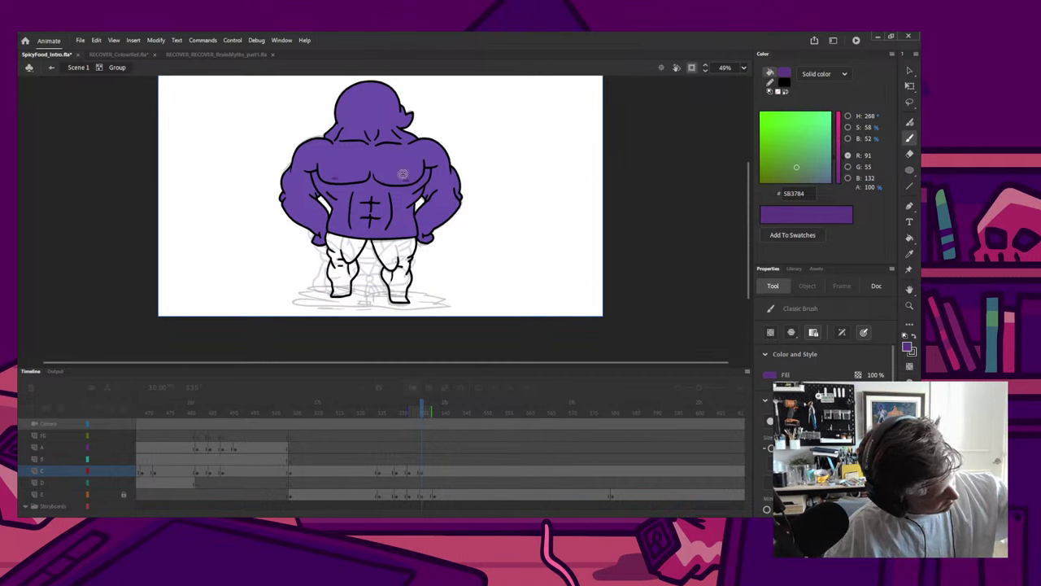
# Step: Fill both legs of the muscular figure on frame 535 with the green sampled from its face (2BB584)
pyautogui.press('q')
pyautogui.doubleClick(516, 159)
pyautogui.click(517, 159)
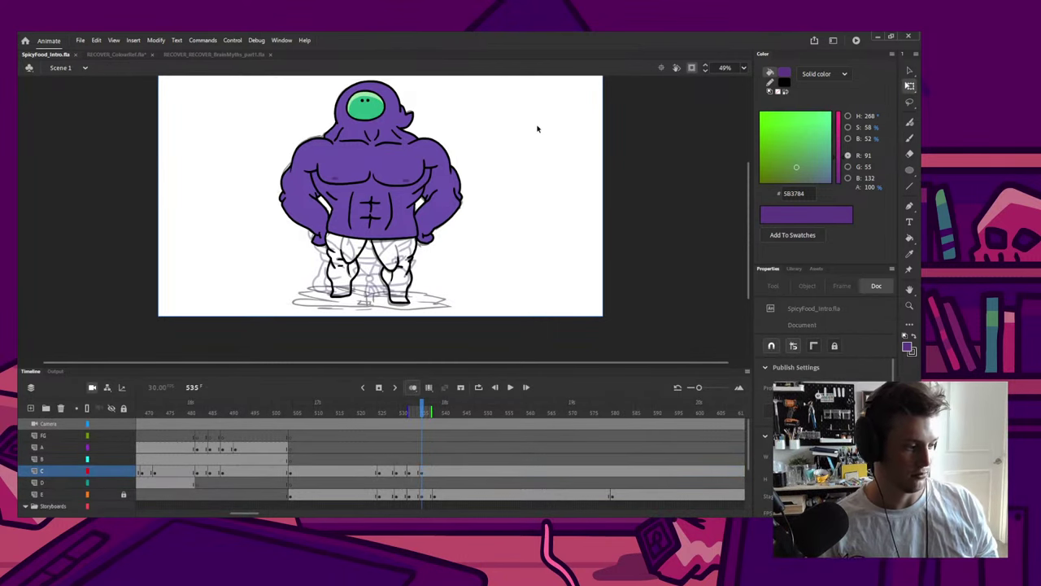
pyautogui.press('i')
pyautogui.click(376, 114)
pyautogui.press('q')
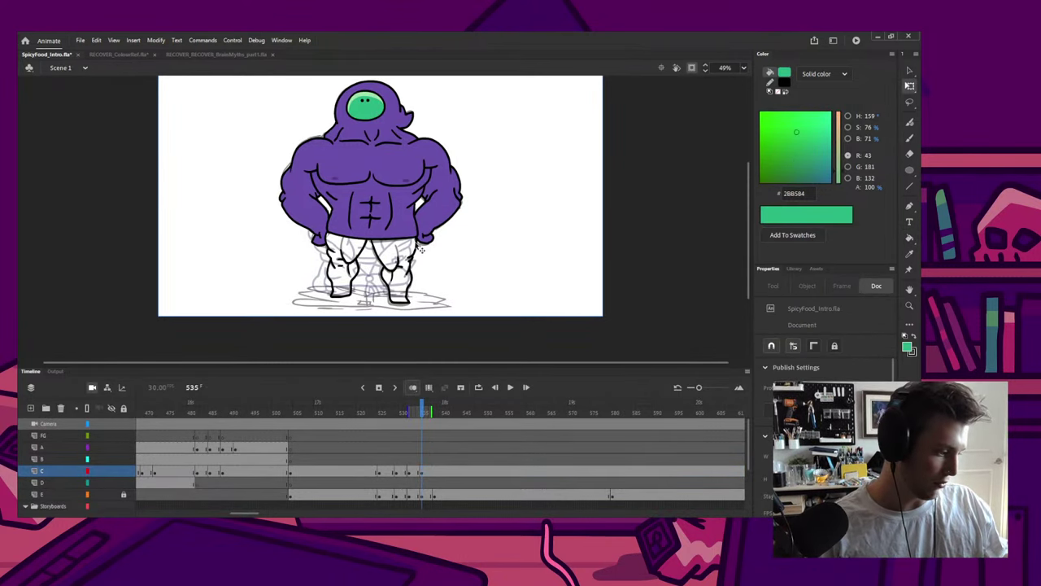
pyautogui.doubleClick(414, 243)
pyautogui.press('k')
pyautogui.click(396, 250)
pyautogui.click(355, 252)
pyautogui.press('q')
pyautogui.doubleClick(472, 222)
pyautogui.click(473, 222)
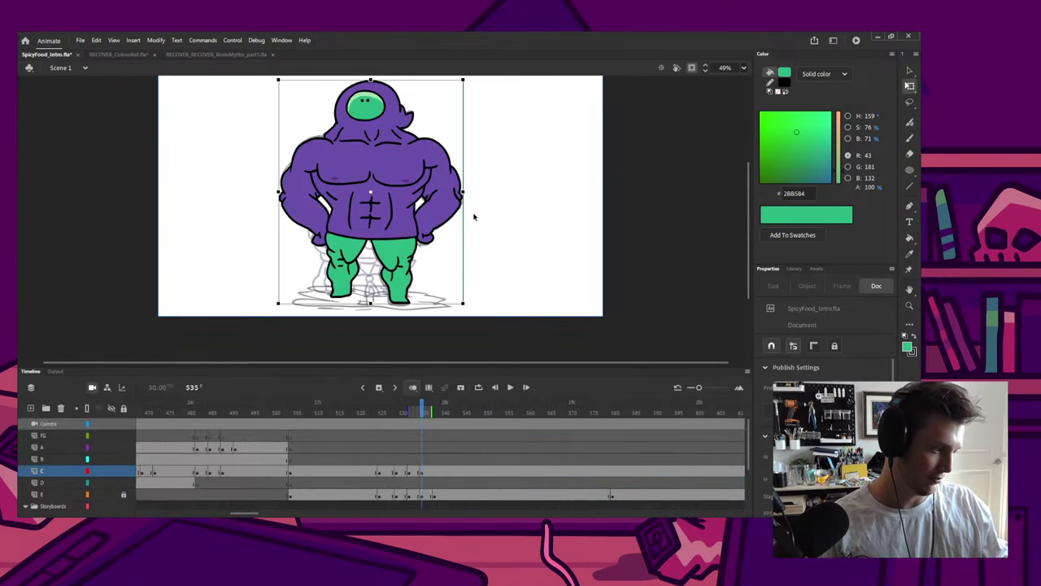
pyautogui.press('i')
pyautogui.click(386, 184)
pyautogui.press('b')
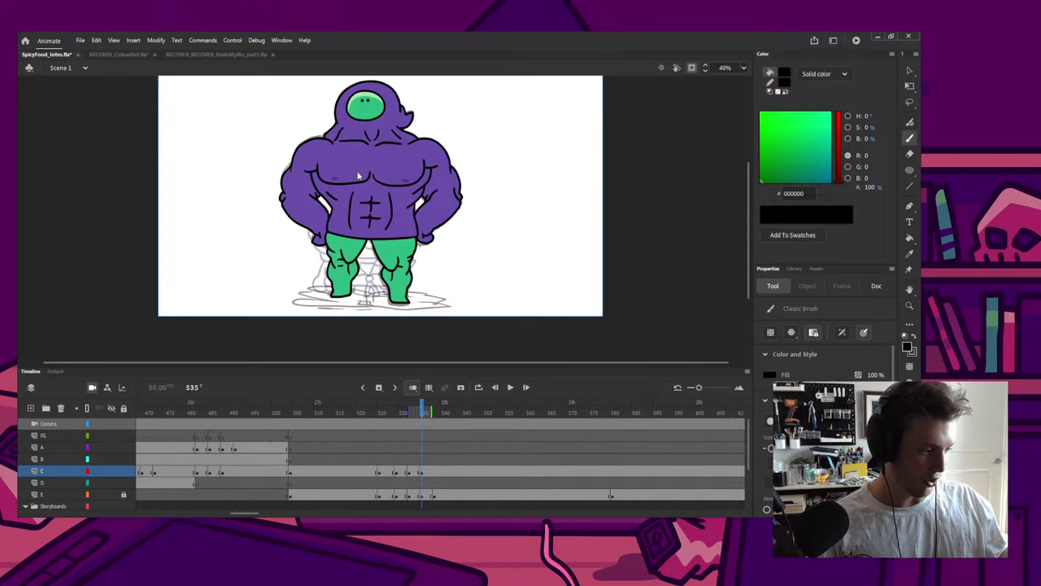
pyautogui.press('q')
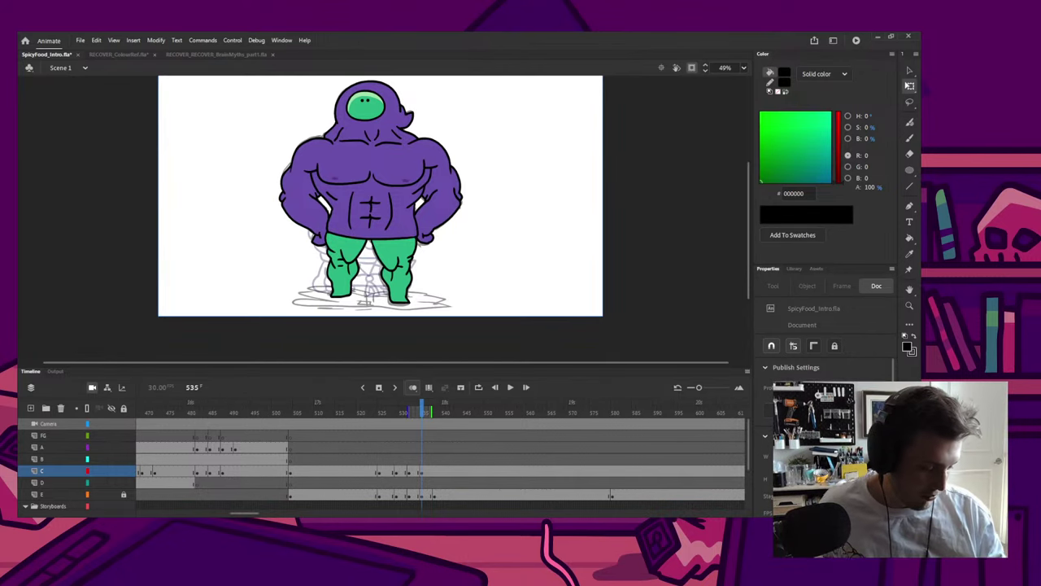
# Step: Review the earlier table scene around frames 403 to 426
pyautogui.moveTo(422, 407); pyautogui.dragTo(92, 385)
pyautogui.hotkey('ctrl', '-')
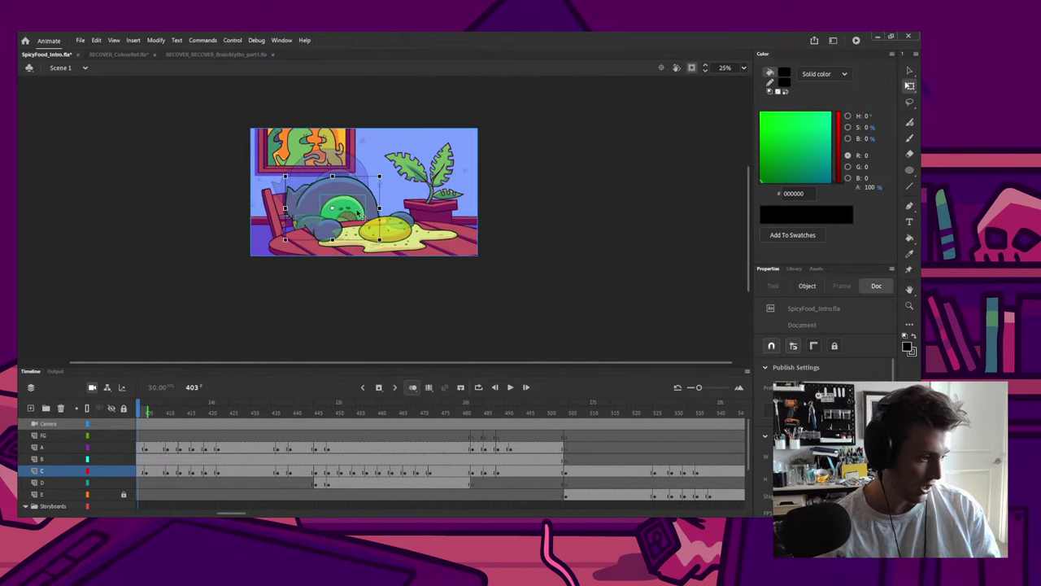
pyautogui.click(234, 411)
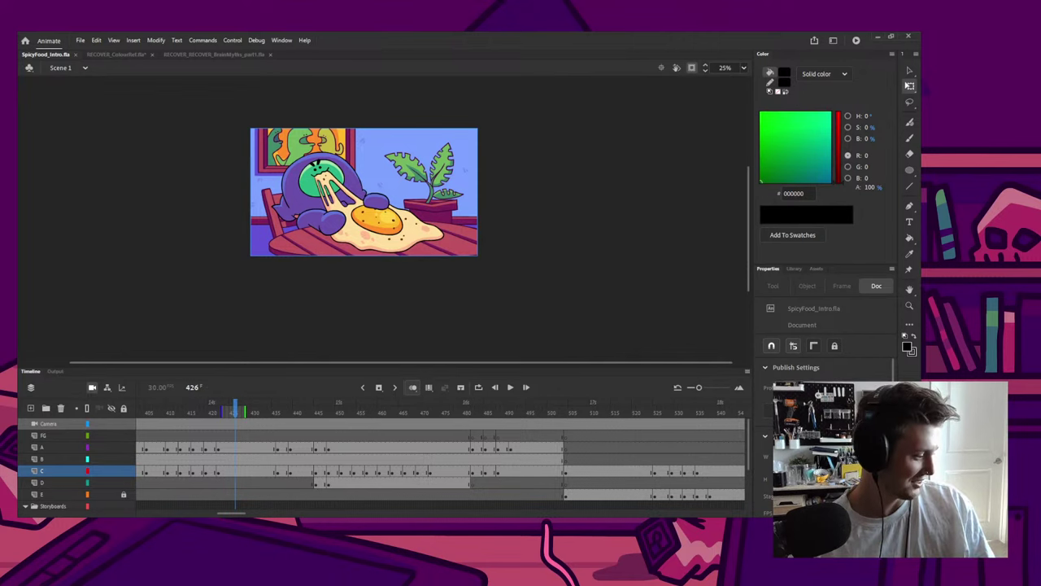
# Step: Paste the copied reference image of the waving hooded character at frame 540 and place it beside the muscular figure
pyautogui.click(596, 411)
pyautogui.click(718, 411)
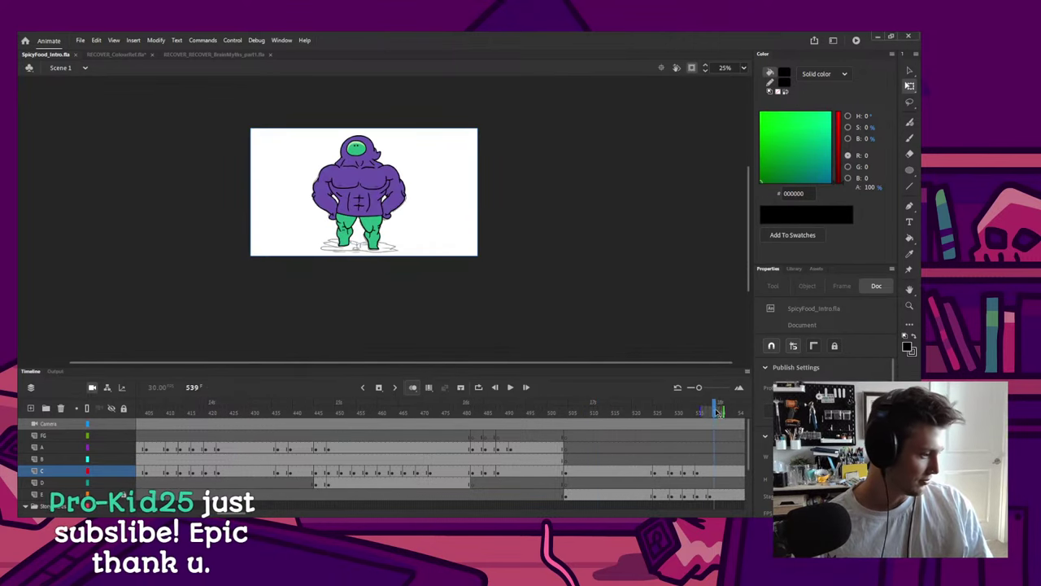
pyautogui.click(718, 411)
pyautogui.hotkey('ctrl', 'v')
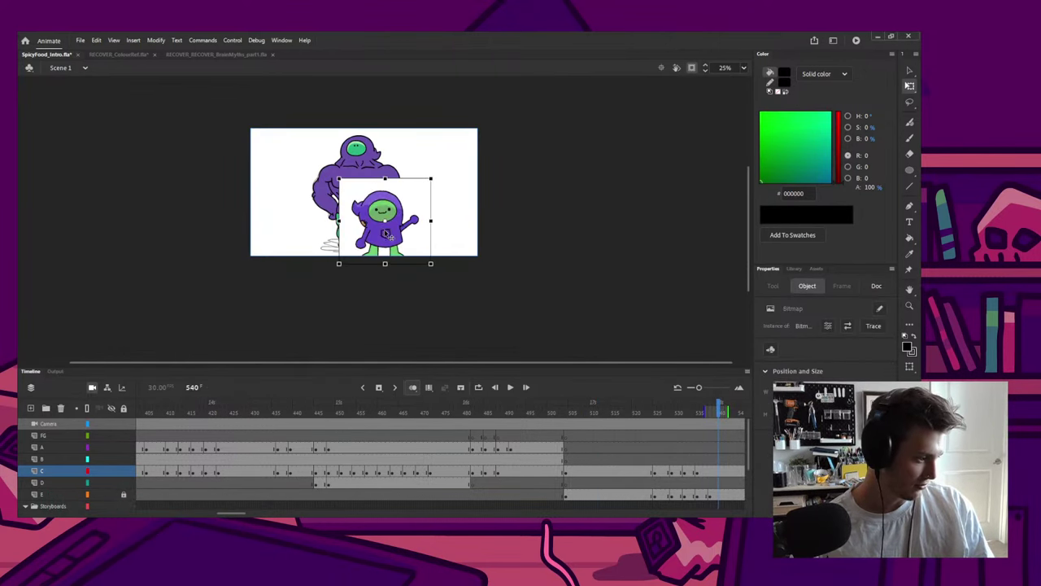
pyautogui.moveTo(386, 233); pyautogui.dragTo(414, 251)
pyautogui.click(607, 172)
pyautogui.hotkey('ctrl', '=')
pyautogui.hotkey('ctrl', '=')
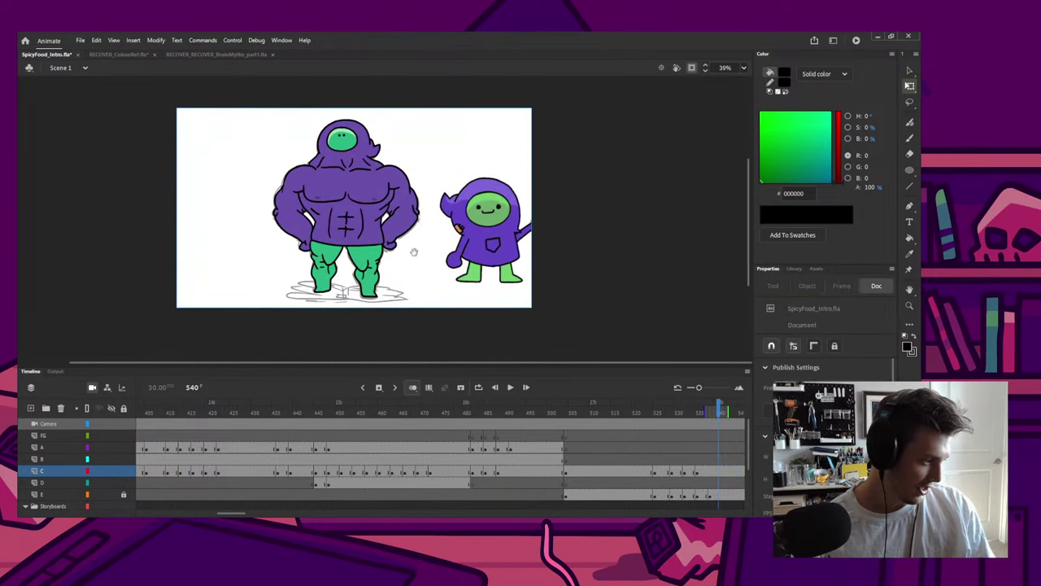
# Step: Reposition the reference image in the empty space beside the muscular figure and scale it down slightly
pyautogui.moveTo(518, 249); pyautogui.dragTo(216, 247)
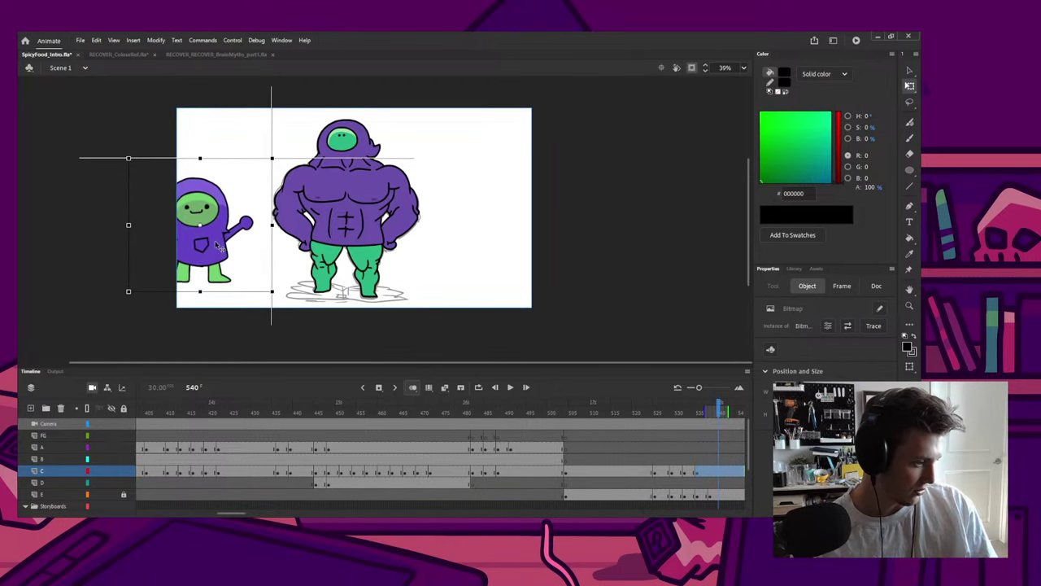
pyautogui.moveTo(222, 246); pyautogui.dragTo(507, 255)
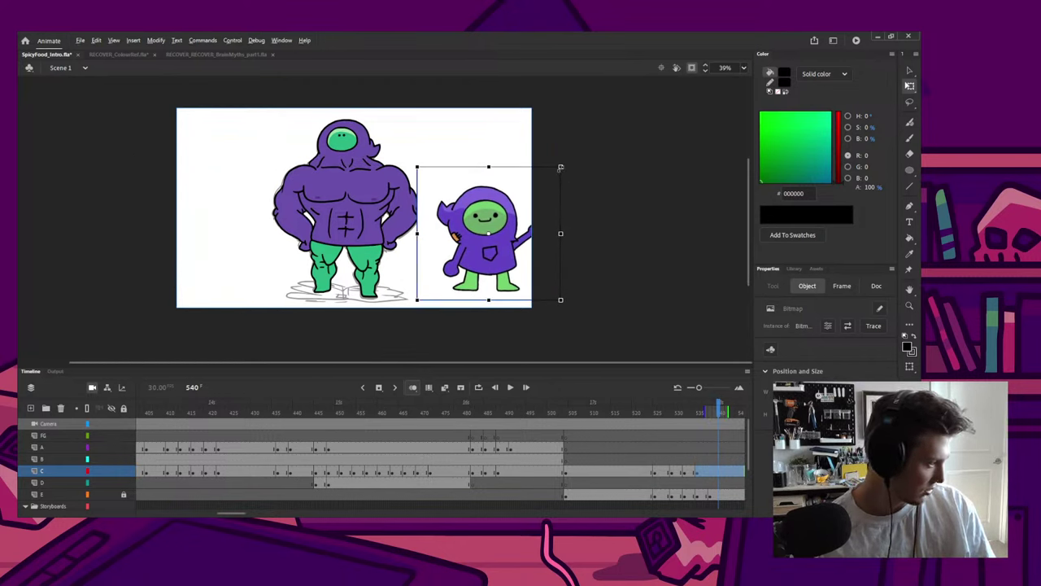
pyautogui.moveTo(560, 167); pyautogui.dragTo(539, 186)
pyautogui.click(545, 155)
pyautogui.moveTo(459, 202)
pyautogui.mouseDown()
pyautogui.moveTo(466, 229)
pyautogui.moveTo(459, 217)
pyautogui.mouseUp()
# Step: Move the reference image from layer C to layer D in the same position, and make layer C active again
pyautogui.hotkey('ctrl', 'x')
pyautogui.click(719, 484)
pyautogui.hotkey('ctrl', 'shift', 'v')
pyautogui.click(713, 471)
pyautogui.scroll(1, 460, 218)
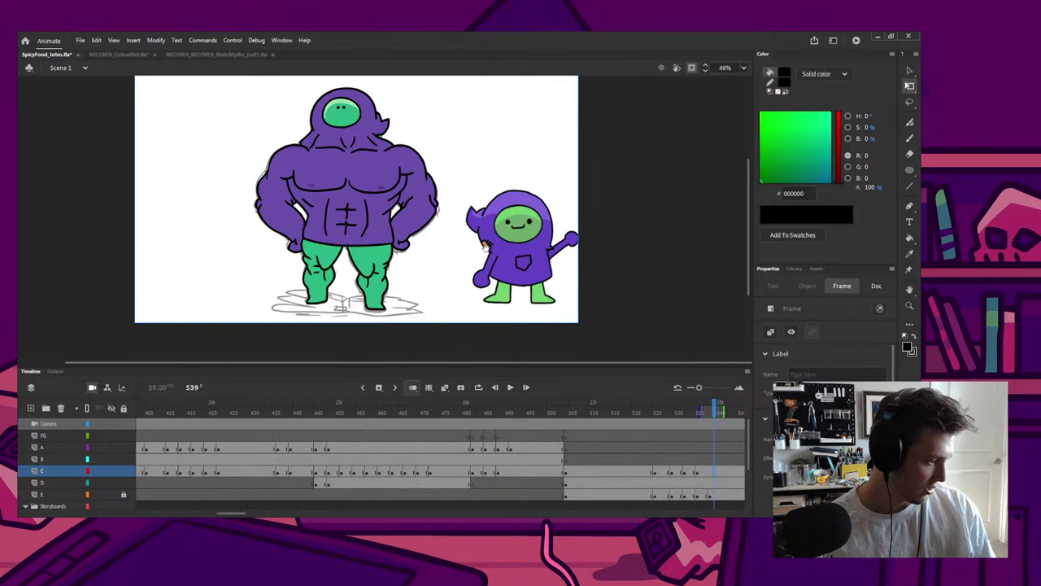
pyautogui.scroll(1, 431, 228)
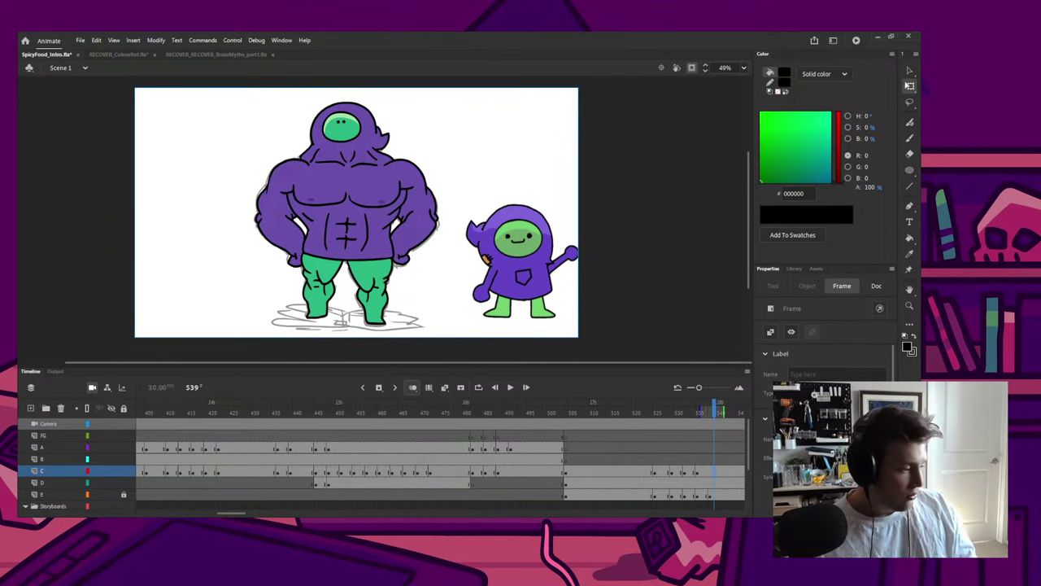
# Step: Check the transformation frames from 531 on and sample the muscular figure's body purple (6B50AA) on frame 535
pyautogui.moveTo(634, 410); pyautogui.dragTo(511, 389)
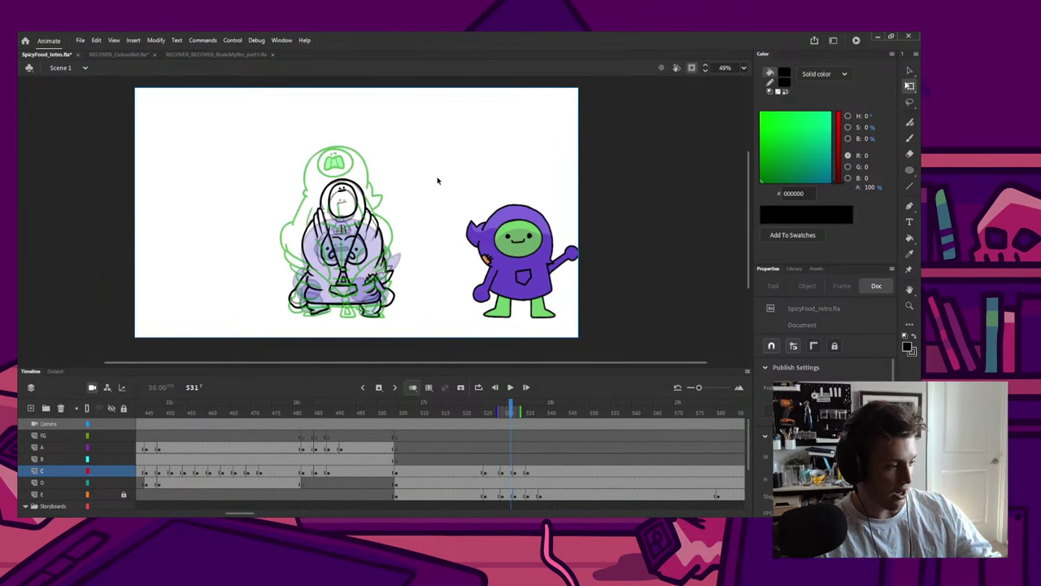
pyautogui.press(',')
pyautogui.press('.')
pyautogui.press('.')
pyautogui.press('.')
pyautogui.press('.')
pyautogui.press('.')
pyautogui.press('.')
pyautogui.press(',')
pyautogui.press('i')
pyautogui.click(393, 192)
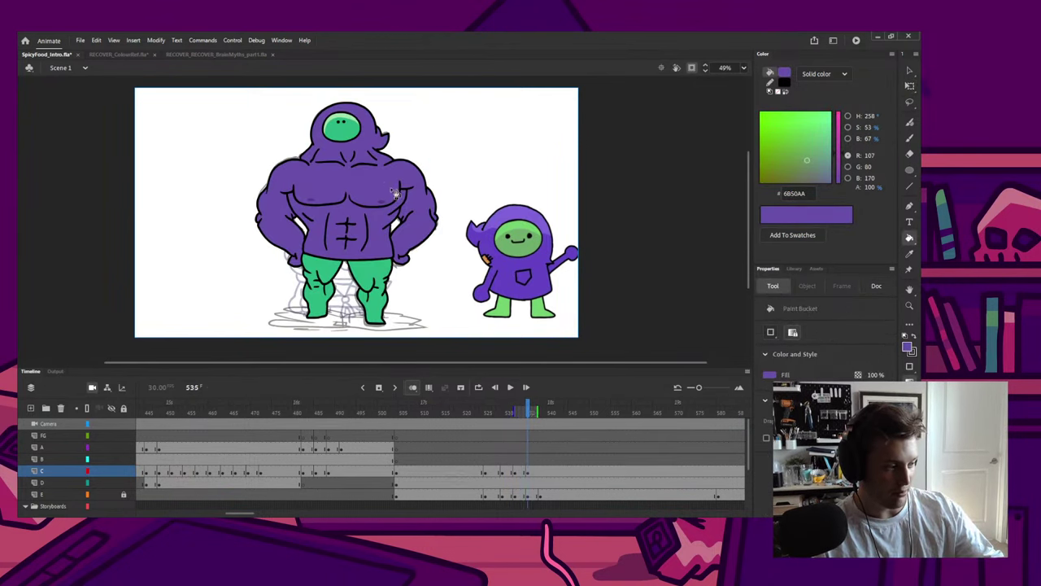
# Step: Fill the bare torso and head of the emerging figure on frame 533 with the sampled purple
pyautogui.press(',')
pyautogui.press(',')
pyautogui.press('q')
pyautogui.hotkey('ctrl', 'a')
pyautogui.press('k')
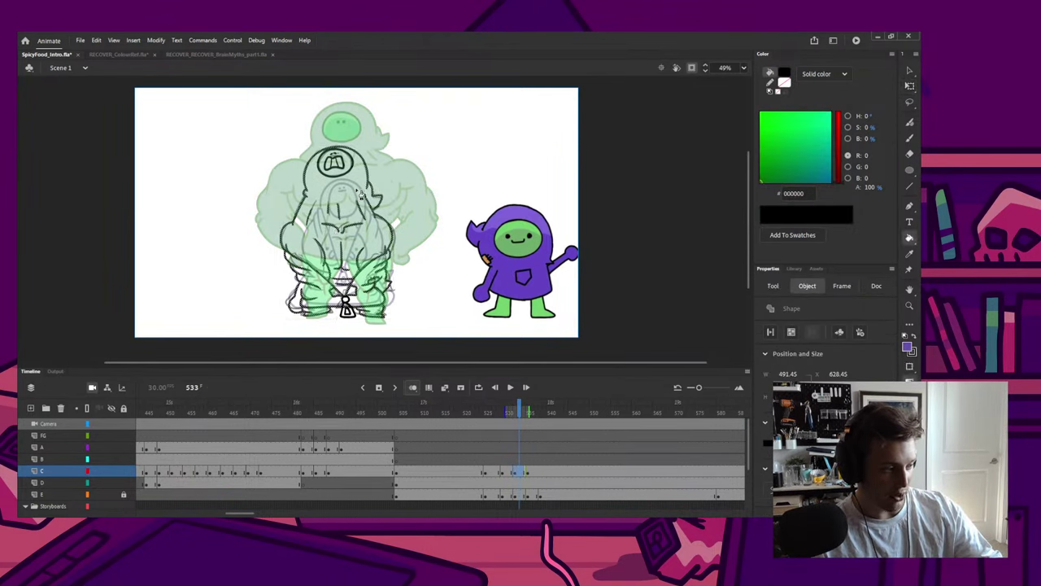
pyautogui.click(358, 192)
pyautogui.press('q')
pyautogui.click(423, 251)
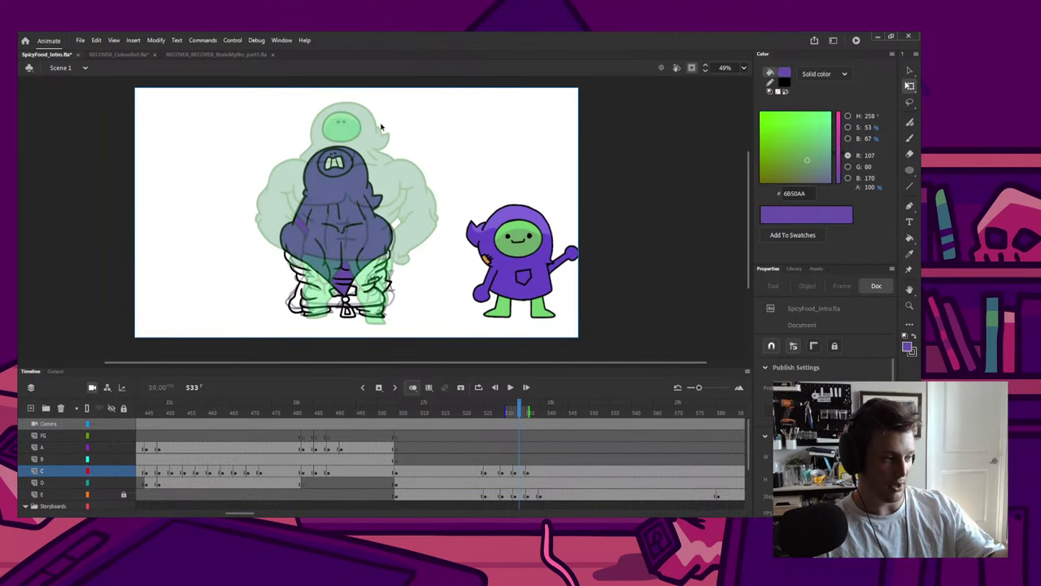
# Step: Fill the emerging figure's face on frame 533 with the green sampled from the muscular figure's face (2BB584)
pyautogui.press('.')
pyautogui.press('.')
pyautogui.press('i')
pyautogui.click(368, 136)
pyautogui.press(',')
pyautogui.press(',')
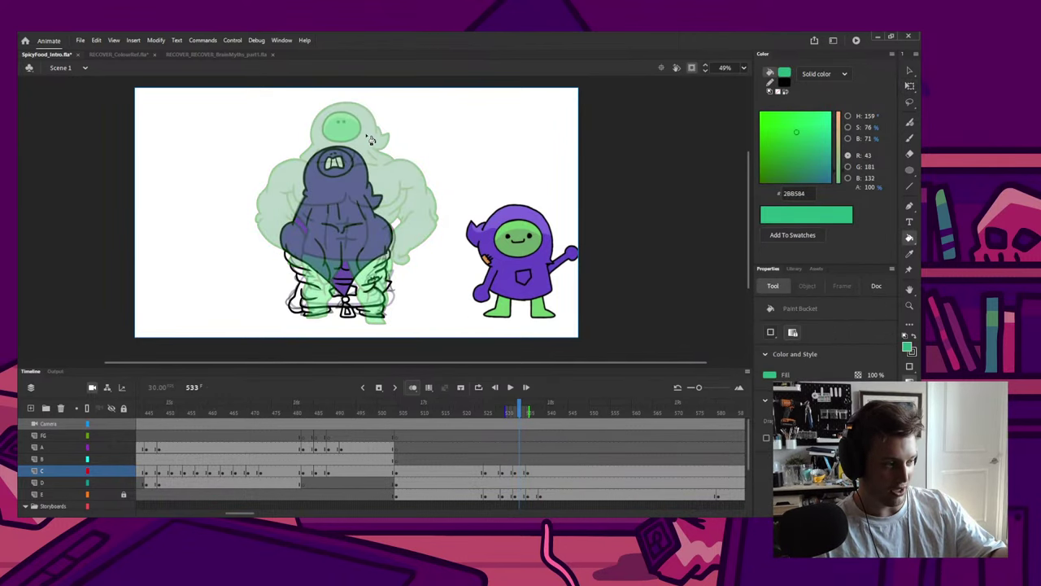
pyautogui.click(355, 167)
pyautogui.click(910, 85)
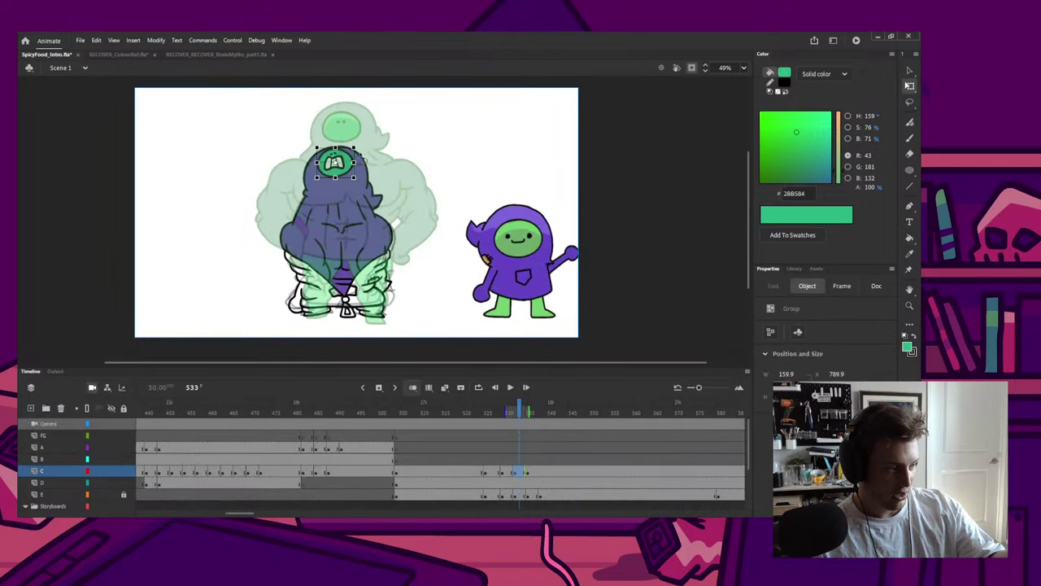
# Step: Paint a highlight along the upper edge of the emerging figure's face with the sampled light green (9EE1AC), and save the document
pyautogui.press('.')
pyautogui.press('.')
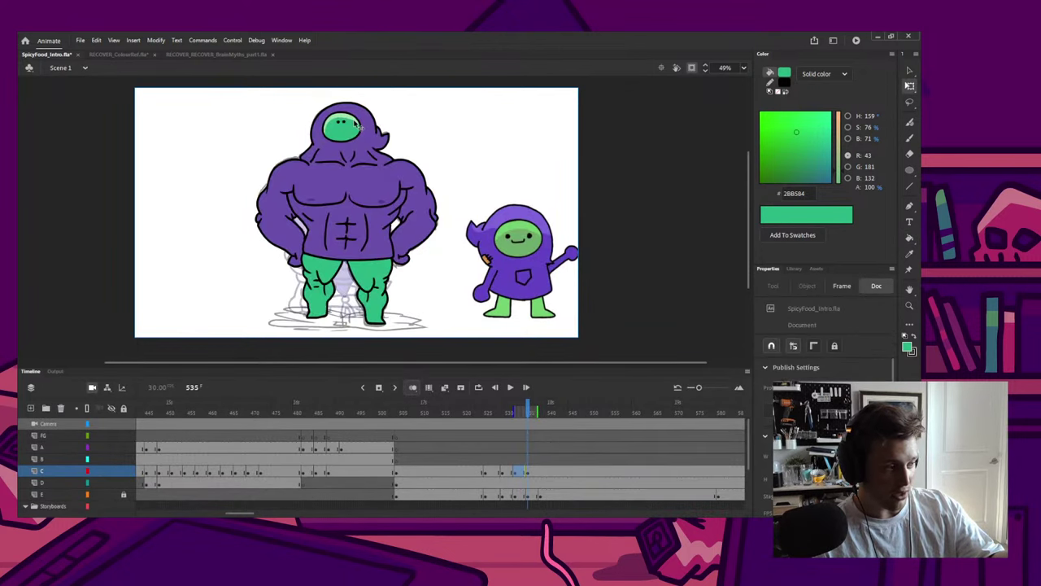
pyautogui.press('i')
pyautogui.click(354, 122)
pyautogui.press(',')
pyautogui.press('q')
pyautogui.doubleClick(353, 166)
pyautogui.press('b')
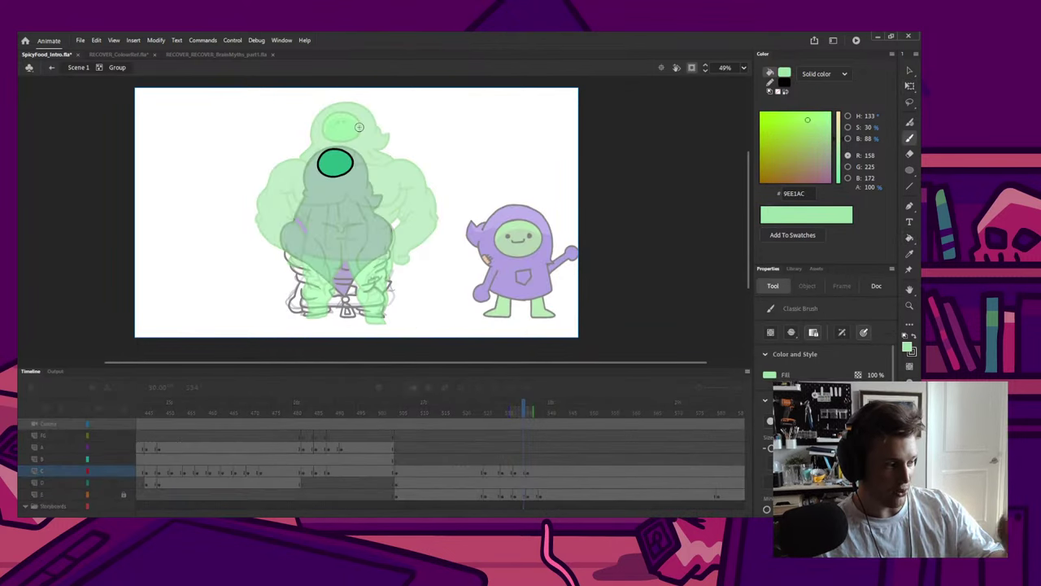
pyautogui.scroll(3, 322, 167)
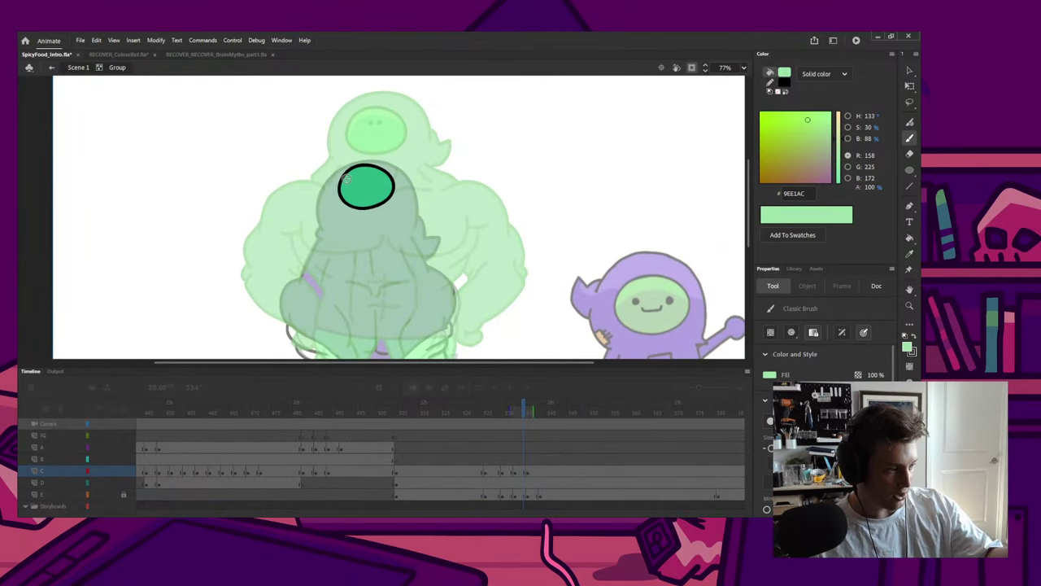
pyautogui.press('k')
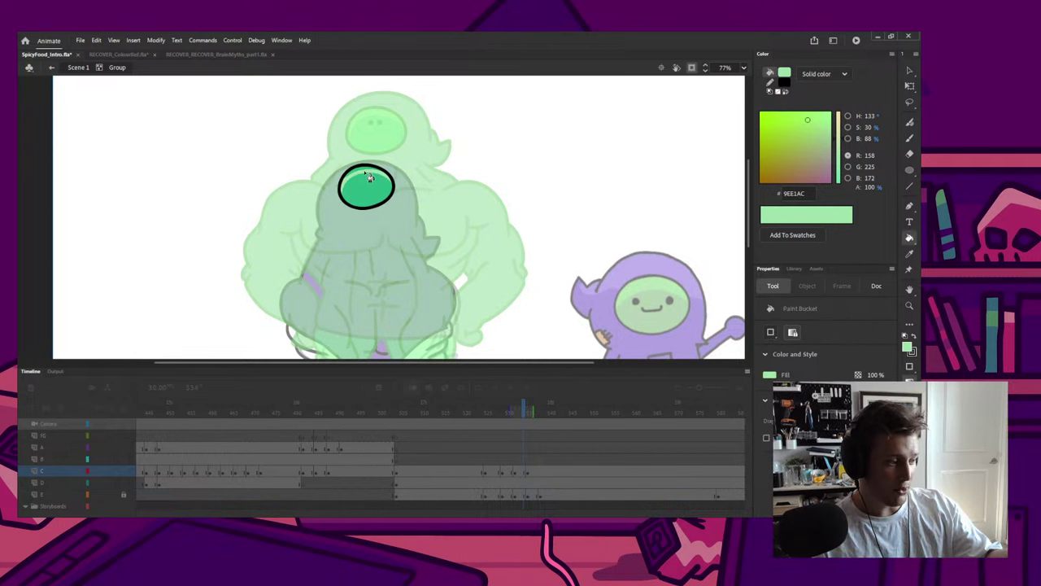
pyautogui.click(365, 172)
pyautogui.press('q')
pyautogui.doubleClick(432, 164)
pyautogui.hotkey('ctrl', 's')
pyautogui.click(419, 171)
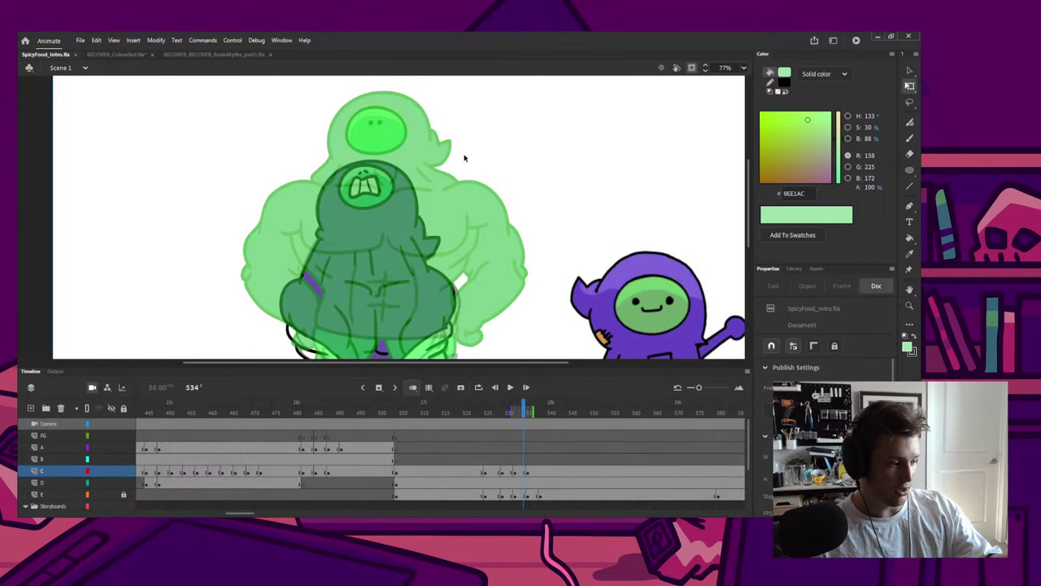
# Step: Sample the hoodie purple (6B50AA) from the squatting character on frame 526
pyautogui.scroll(-3, 464, 158)
pyautogui.press('i')
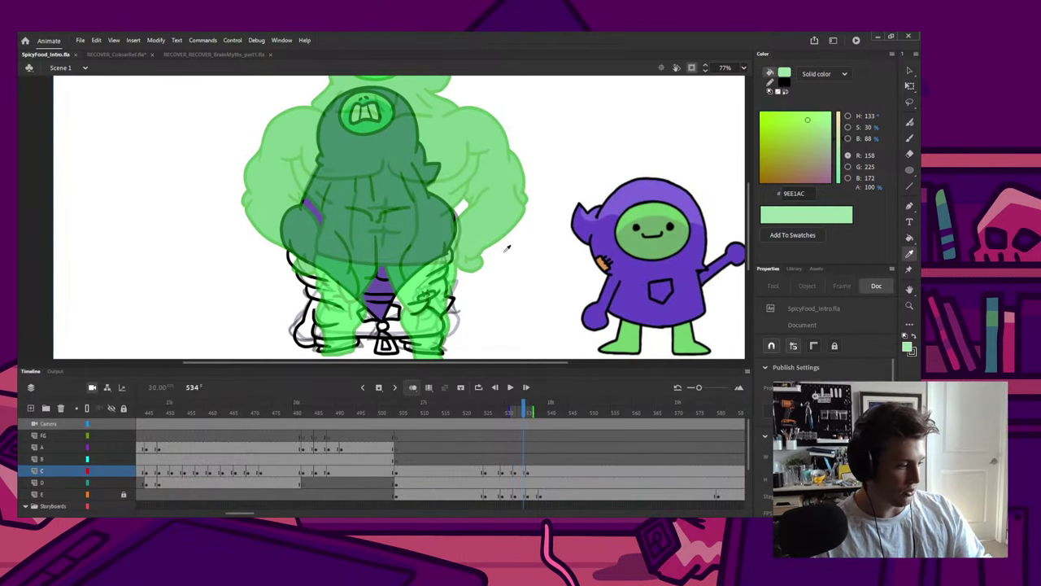
pyautogui.press(',')
pyautogui.press(',')
pyautogui.press(',')
pyautogui.press('.')
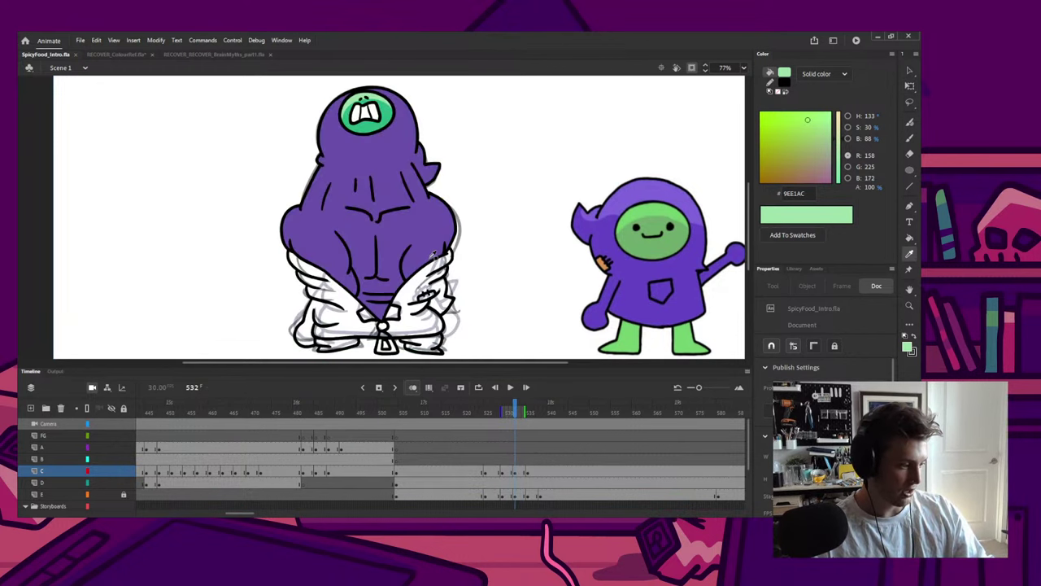
pyautogui.press(',')
pyautogui.press(',')
pyautogui.press(',')
pyautogui.press(',')
pyautogui.press(',')
pyautogui.press(',')
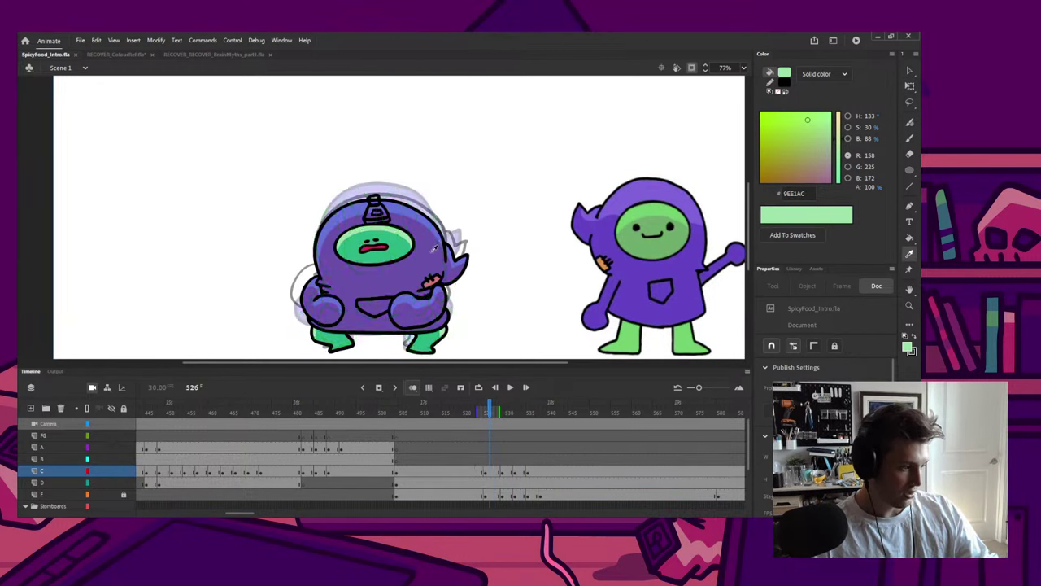
pyautogui.click(435, 249)
# Step: Lower the purple's saturation to 39% and fill the hoodie and its hanging sleeves on frame 529
pyautogui.press('.')
pyautogui.press('.')
pyautogui.press('.')
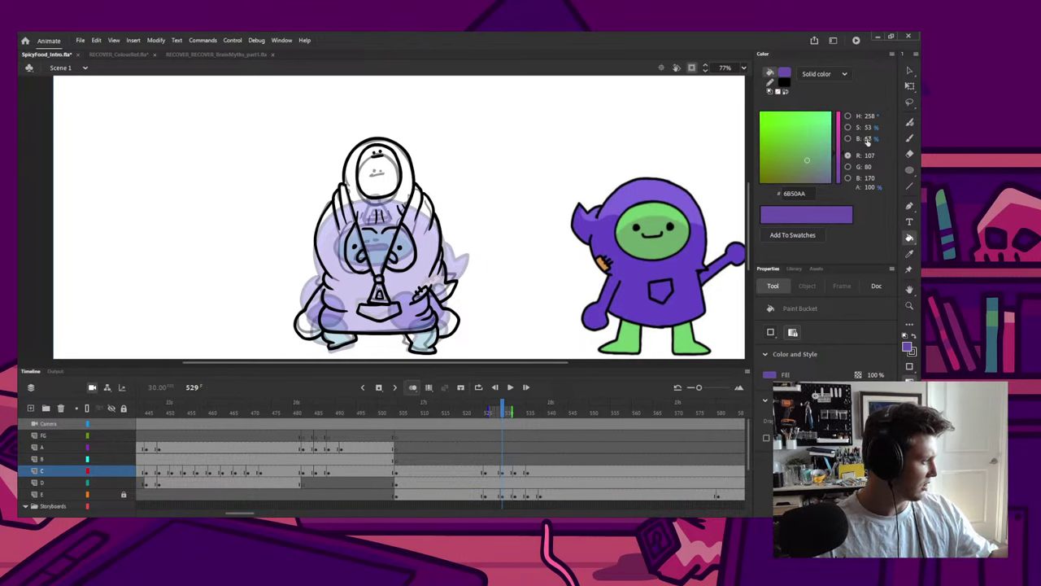
pyautogui.moveTo(868, 128); pyautogui.dragTo(851, 128)
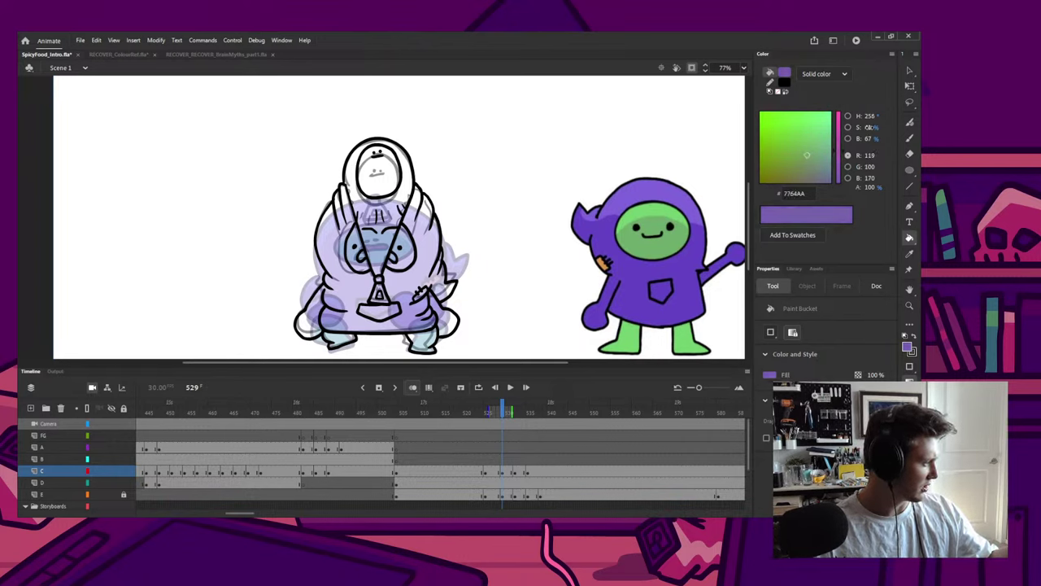
pyautogui.click(398, 286)
pyautogui.click(395, 315)
pyautogui.click(449, 313)
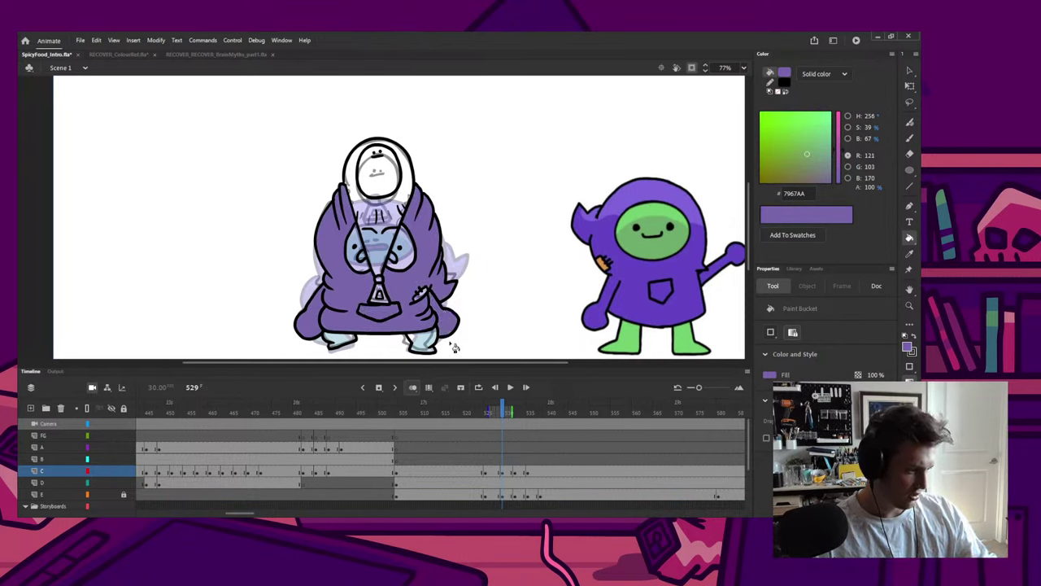
# Step: Fill the dropped hoodie on frame 532 with a greyer, darker purple, entering 25% saturation and reducing brightness to 57%
pyautogui.press('.')
pyautogui.press('.')
pyautogui.press('.')
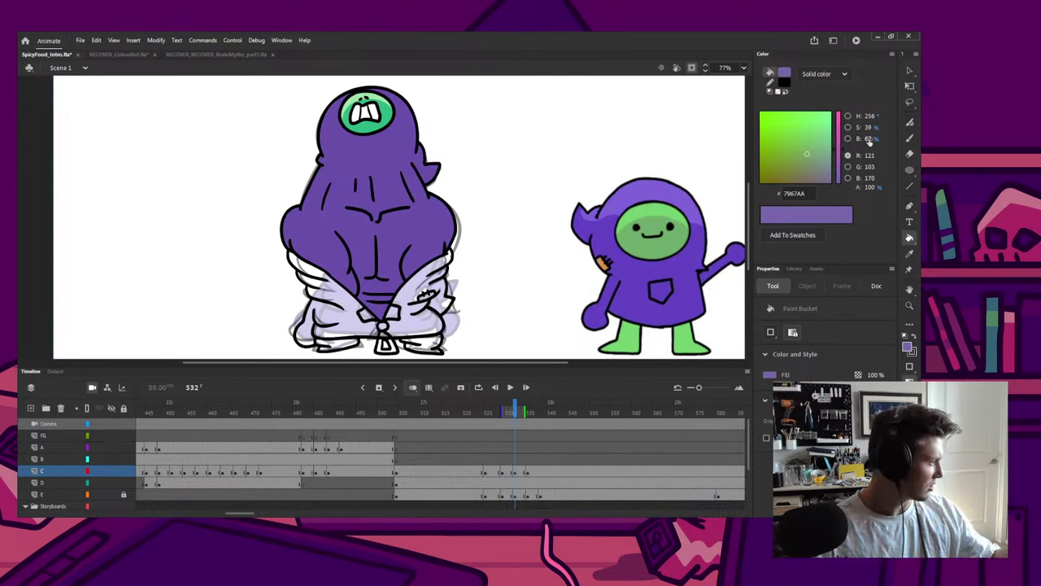
pyautogui.click(868, 127)
pyautogui.write('25')
pyautogui.press('Return')
pyautogui.click(413, 304)
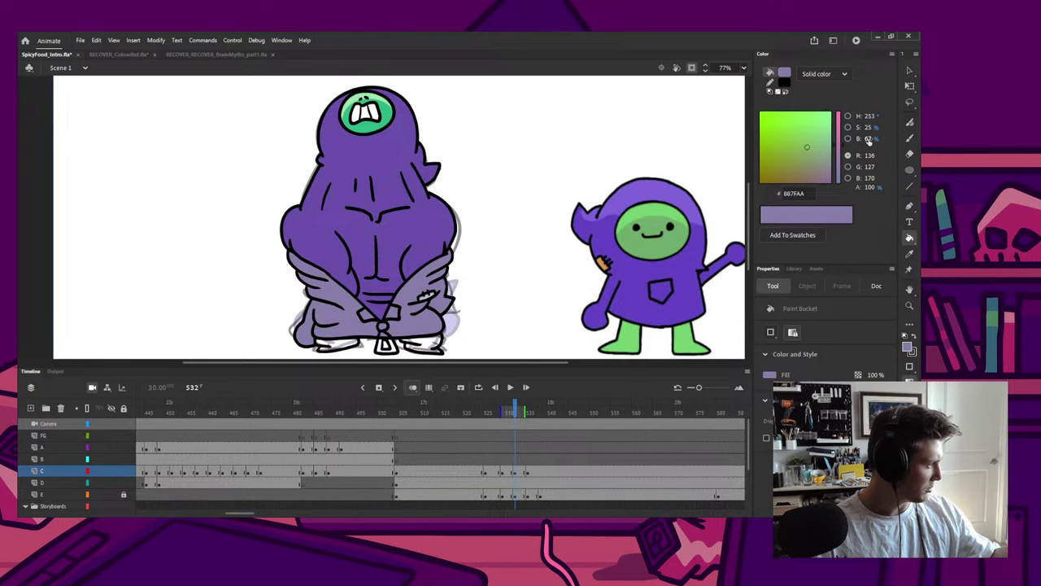
pyautogui.moveTo(868, 139); pyautogui.dragTo(860, 139)
pyautogui.click(411, 313)
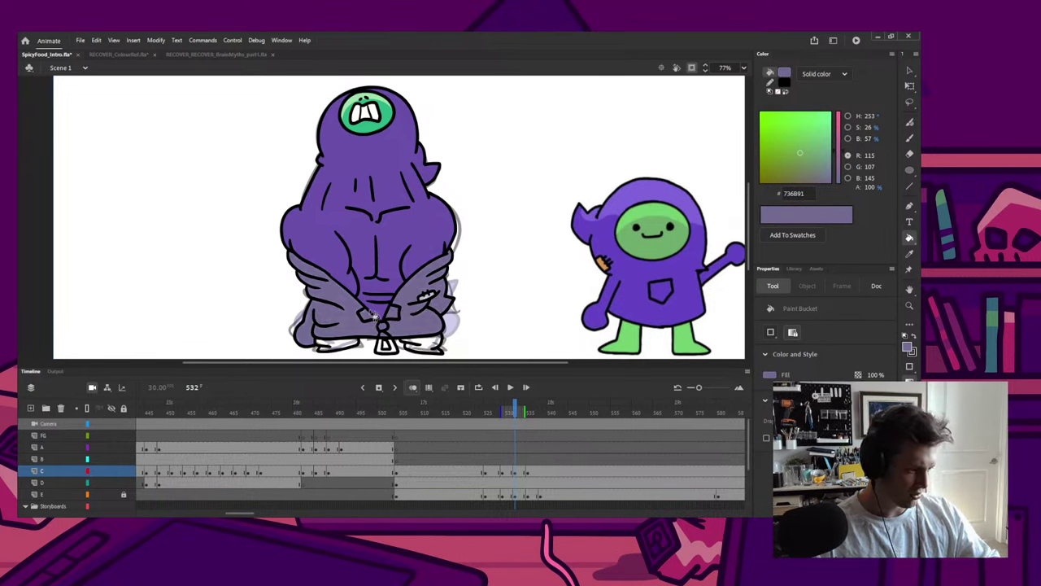
# Step: Step back from frame 532 to frame 527 to compare the hoodie colours
pyautogui.press(',')
pyautogui.press(',')
pyautogui.press(',')
pyautogui.press(',')
pyautogui.press(',')
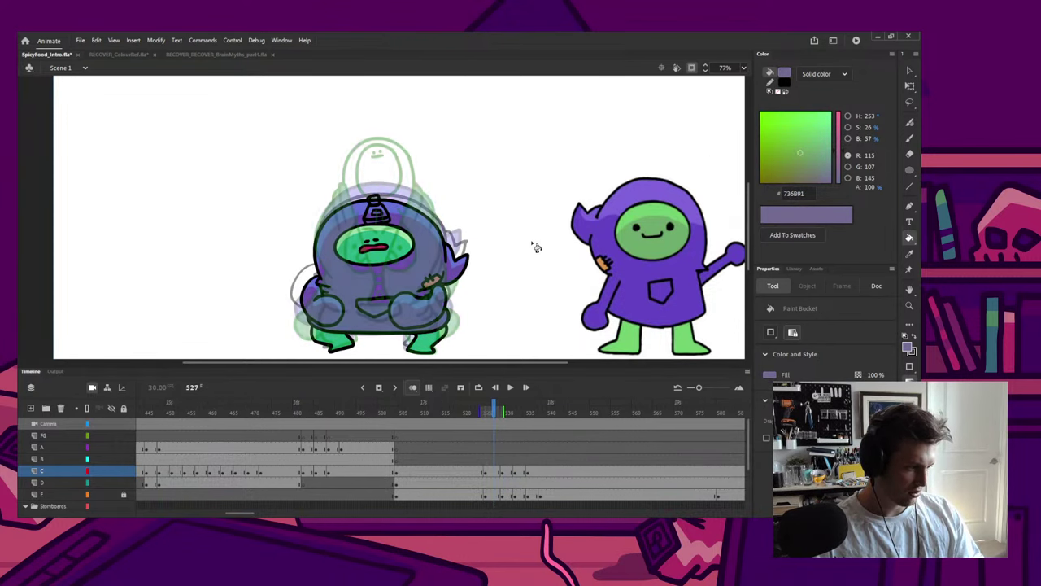
# Step: Step forward from frame 527 to frame 534 and back again to compare the hoodie colours
pyautogui.press('.')
pyautogui.press('.')
pyautogui.press('.')
pyautogui.press('.')
pyautogui.press('.')
pyautogui.press('.')
pyautogui.press('.')
pyautogui.press('.')
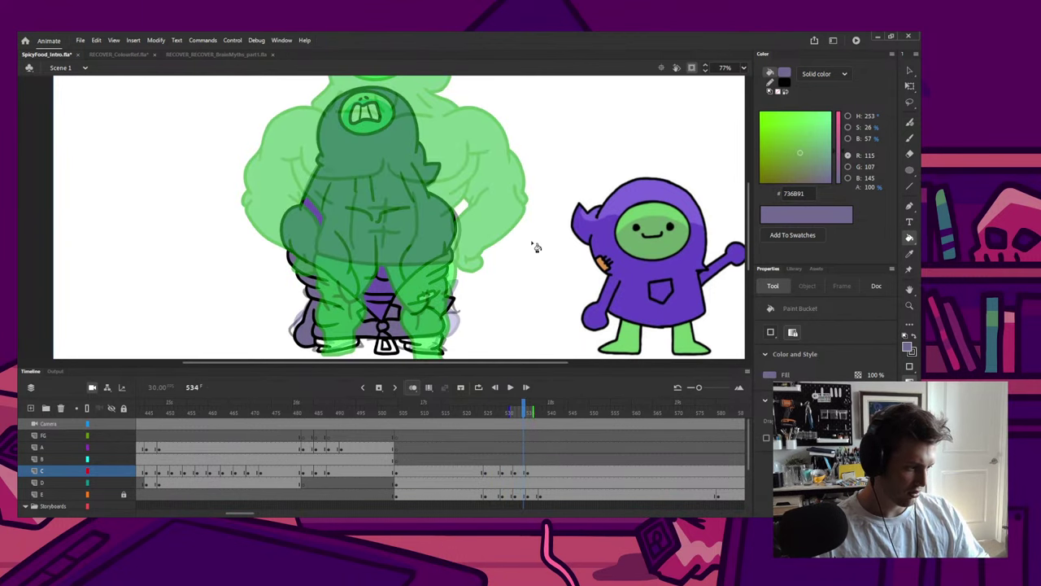
pyautogui.press(',')
pyautogui.press(',')
pyautogui.press(',')
pyautogui.press(',')
pyautogui.press(',')
pyautogui.press(',')
pyautogui.press(',')
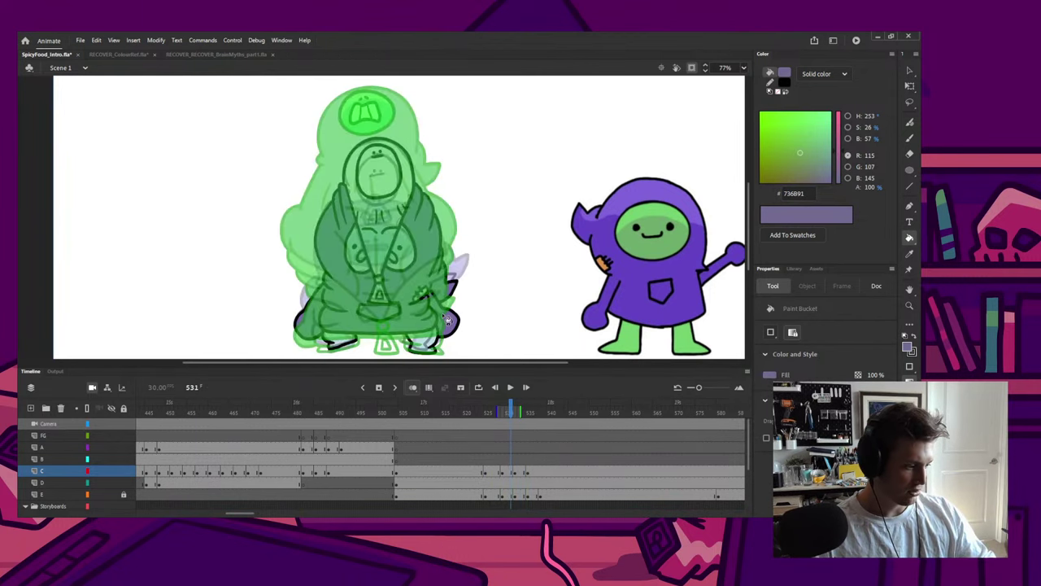
# Step: Refill the hoodie on frame 529 with purple 655491 and the dropped hoodie on frame 532 with darker purple 5B4C7C
pyautogui.press('.')
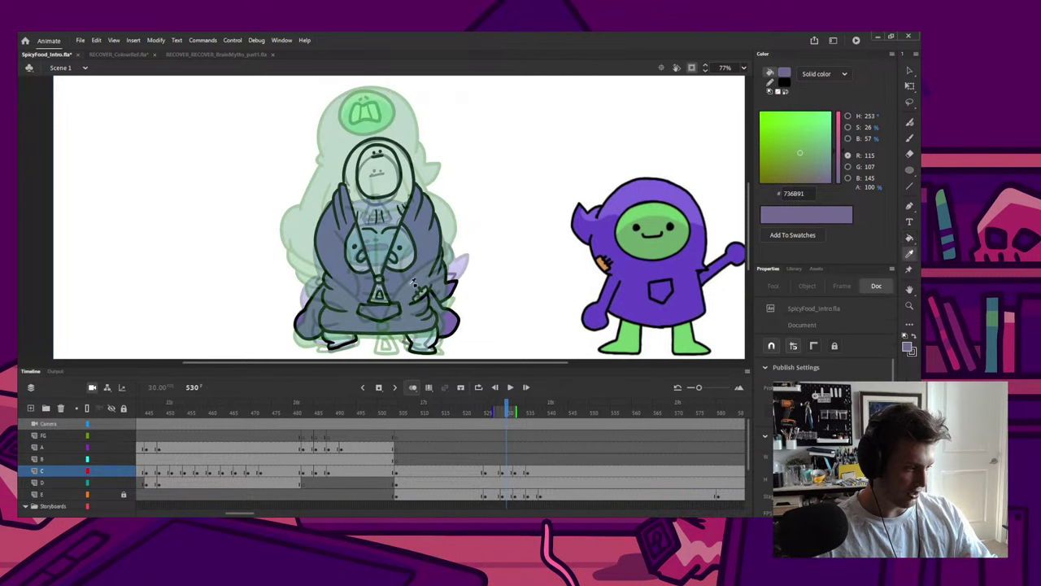
pyautogui.moveTo(869, 140); pyautogui.dragTo(861, 140)
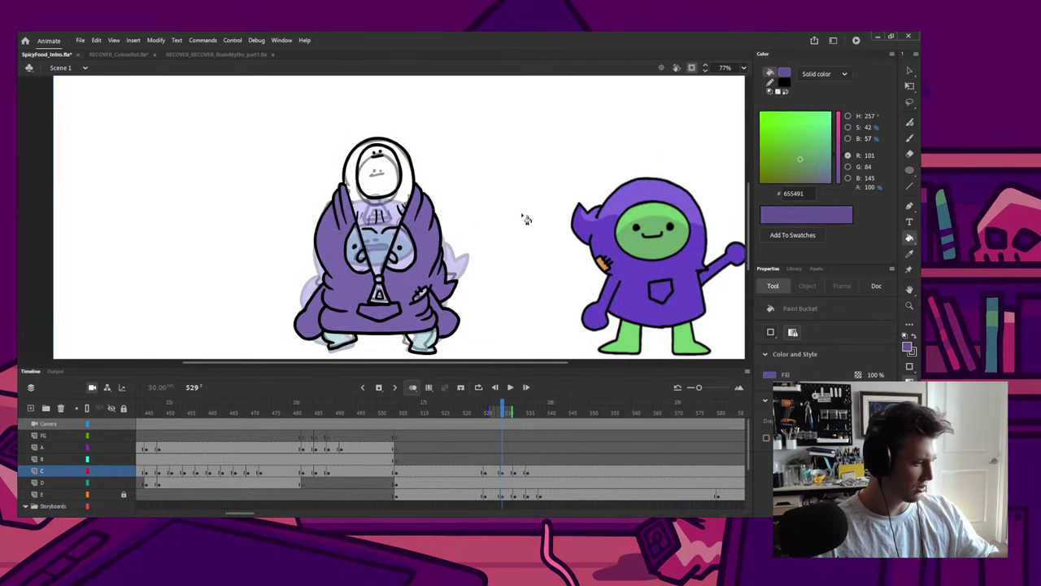
pyautogui.press('.')
pyautogui.press('.')
pyautogui.press('.')
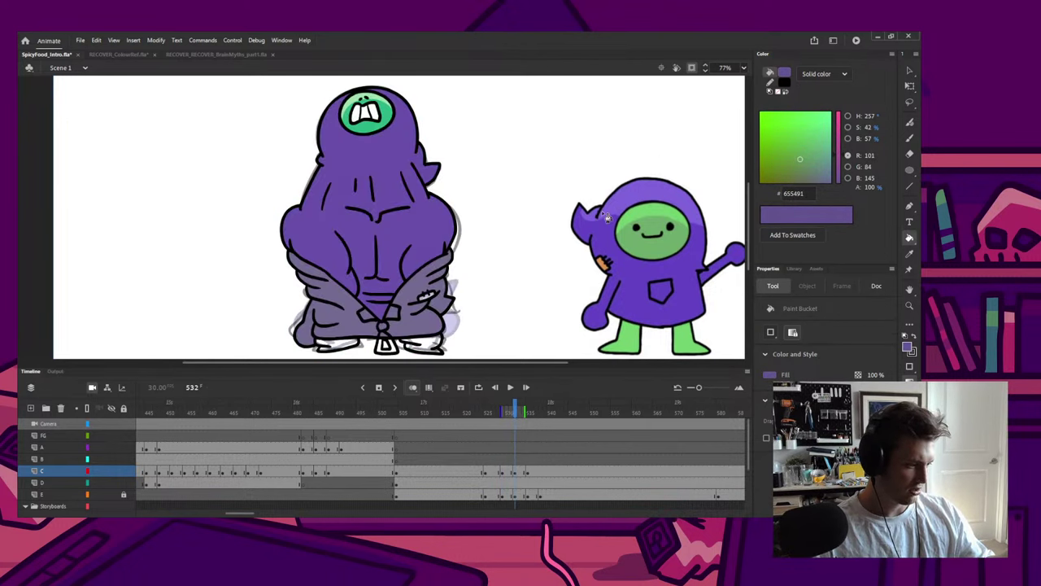
pyautogui.moveTo(869, 127); pyautogui.dragTo(863, 139)
pyautogui.click(399, 314)
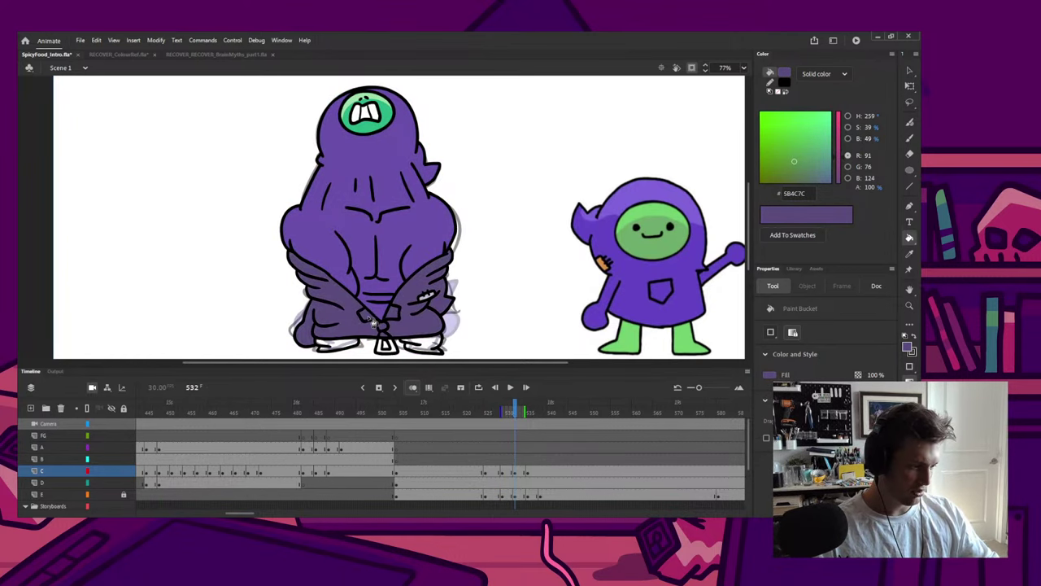
# Step: Play back the transformation several times from shortly before frame 523 to check the hoodie colours in motion
pyautogui.scroll(-3, 518, 182)
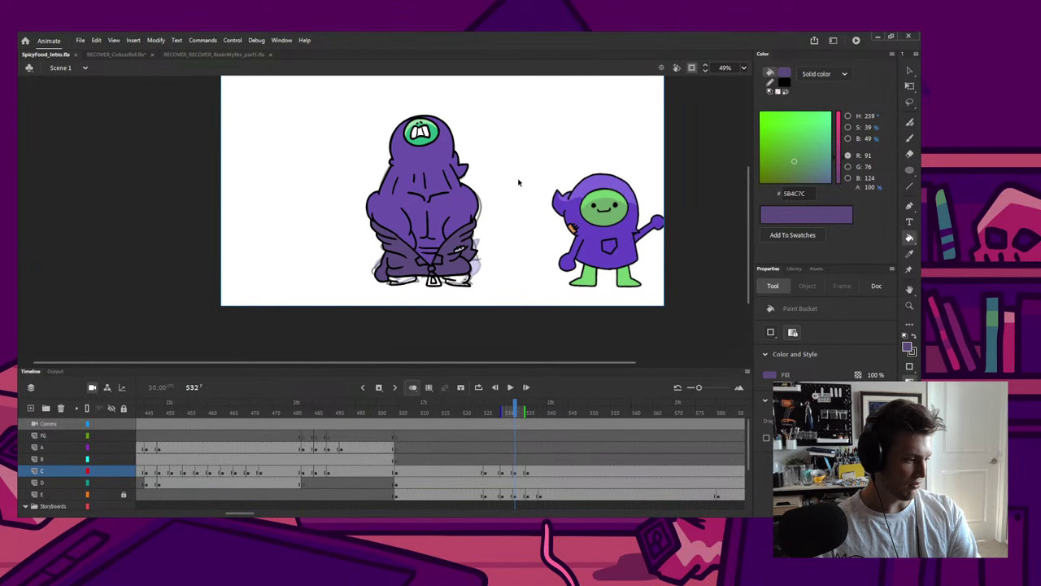
pyautogui.click(474, 405)
pyautogui.press('Return')
pyautogui.moveTo(474, 405); pyautogui.dragTo(434, 403)
pyautogui.press('Return')
pyautogui.press('Return')
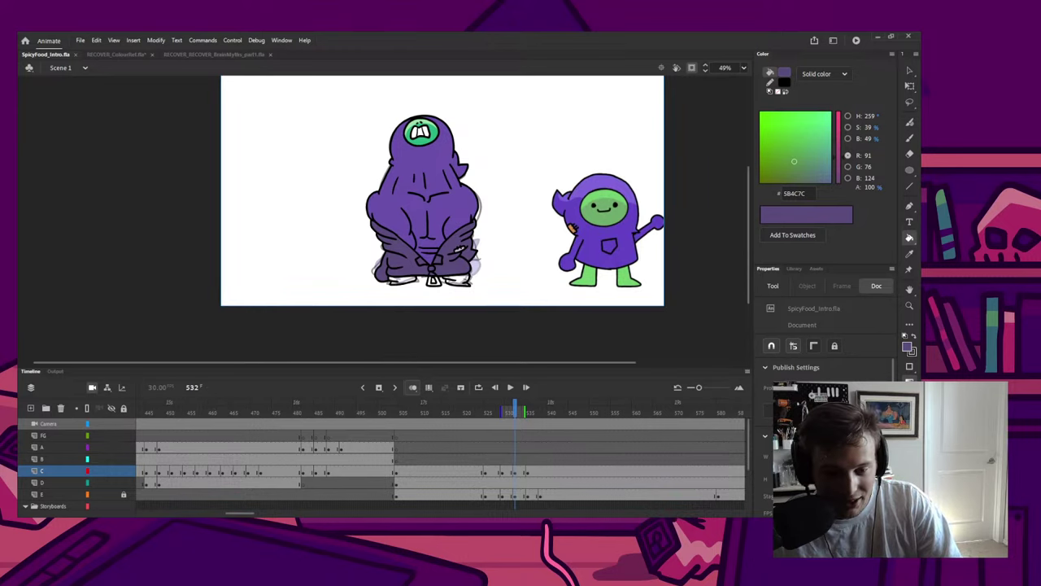
pyautogui.click(477, 409)
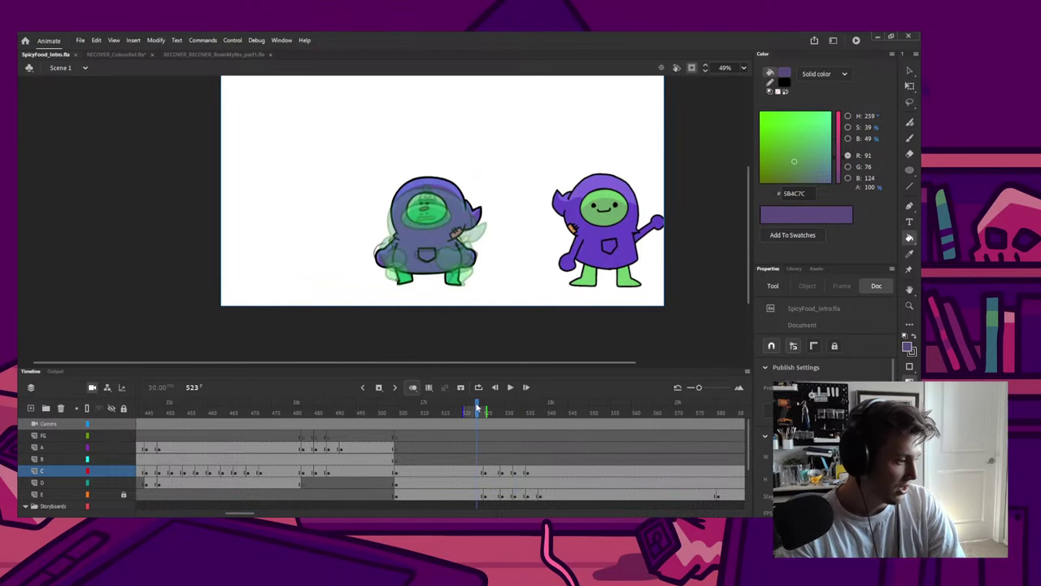
pyautogui.press('Return')
pyautogui.click(469, 411)
pyautogui.press('Return')
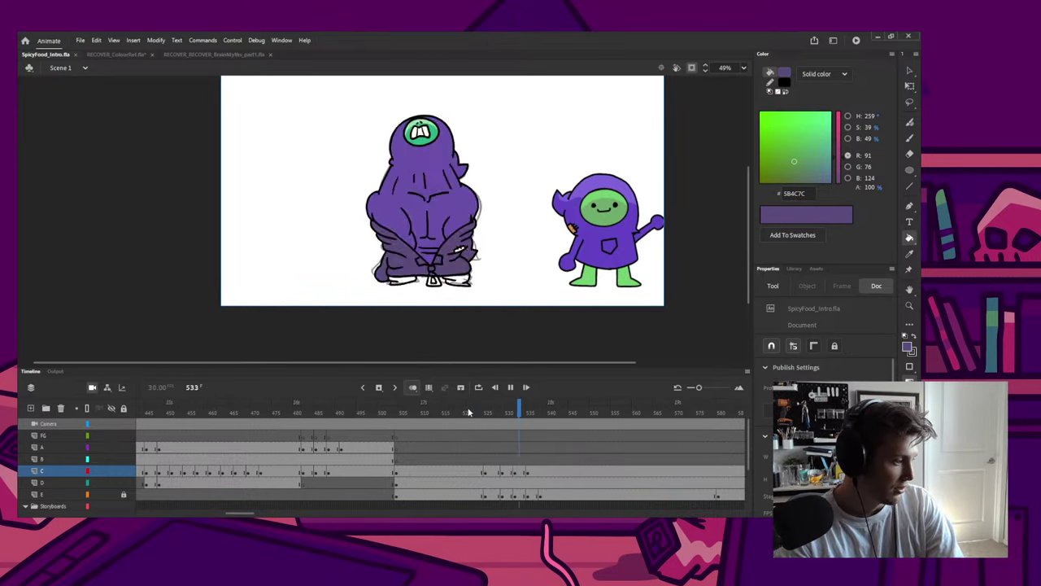
# Step: Turn off onion skinning, close in on the legs on frame 536 and switch to the Classic Brush
pyautogui.moveTo(477, 413); pyautogui.dragTo(533, 407)
pyautogui.click(412, 388)
pyautogui.moveTo(505, 281); pyautogui.dragTo(480, 292)
pyautogui.scroll(2, 482, 293)
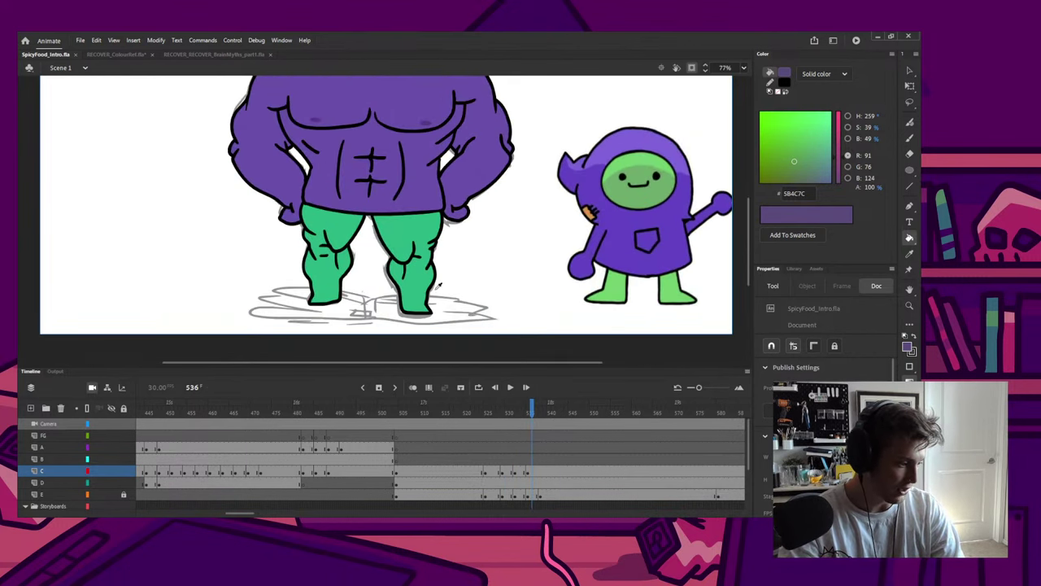
pyautogui.press('n')
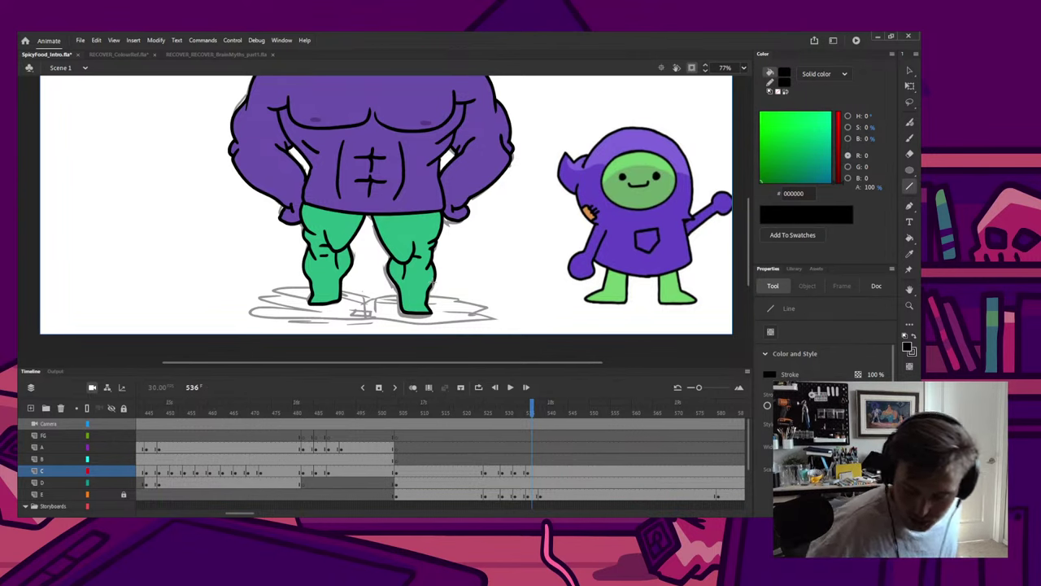
pyautogui.press('b')
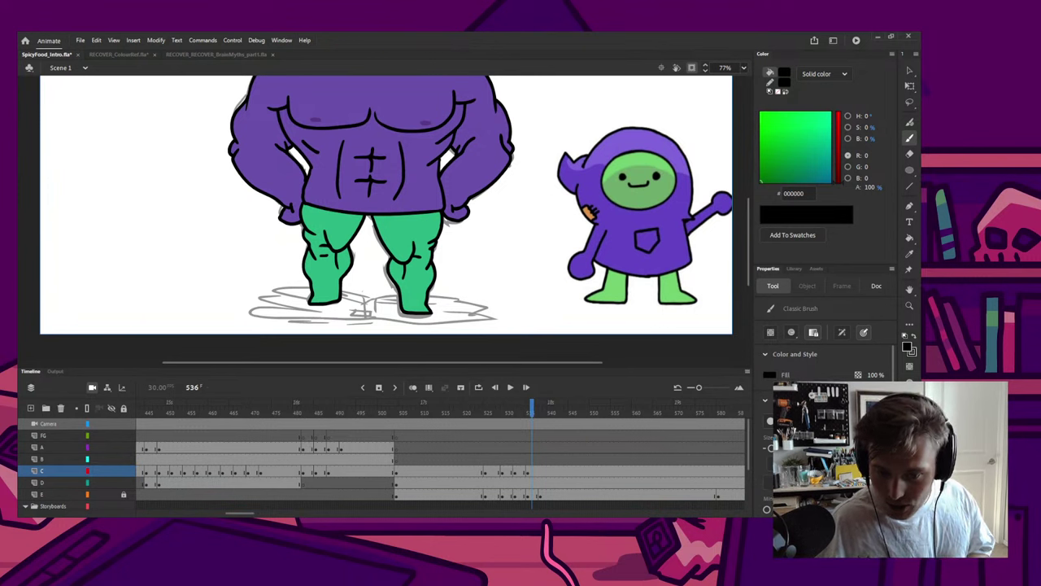
# Step: Go to frame 487 and examine the shading of the character at the table in the fried-egg scene
pyautogui.moveTo(308, 411)
pyautogui.mouseDown()
pyautogui.moveTo(281, 411)
pyautogui.moveTo(324, 411)
pyautogui.mouseUp()
pyautogui.scroll(-4, 349, 230)
pyautogui.scroll(5, 310, 216)
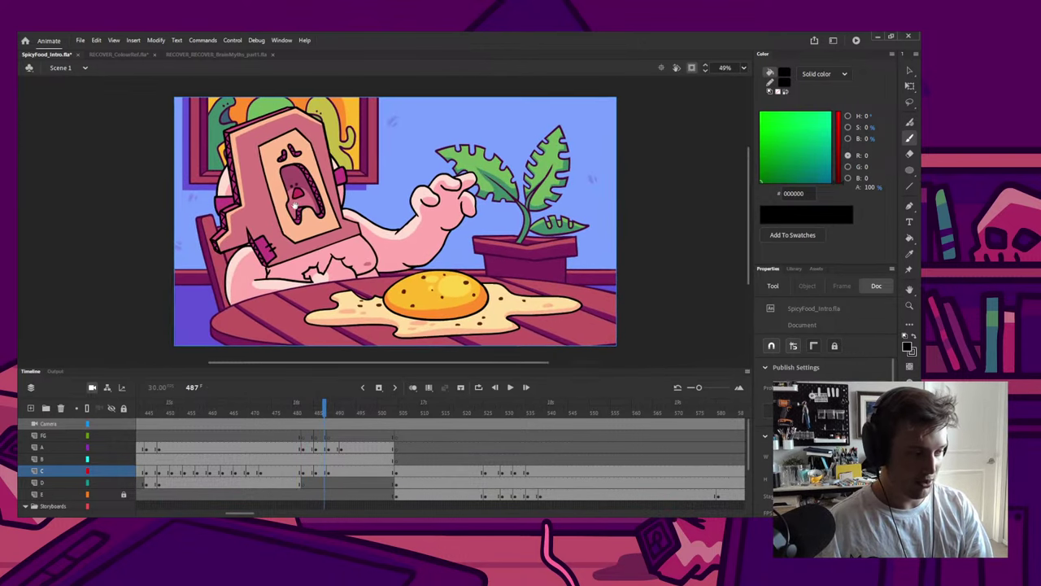
pyautogui.scroll(-4, 310, 216)
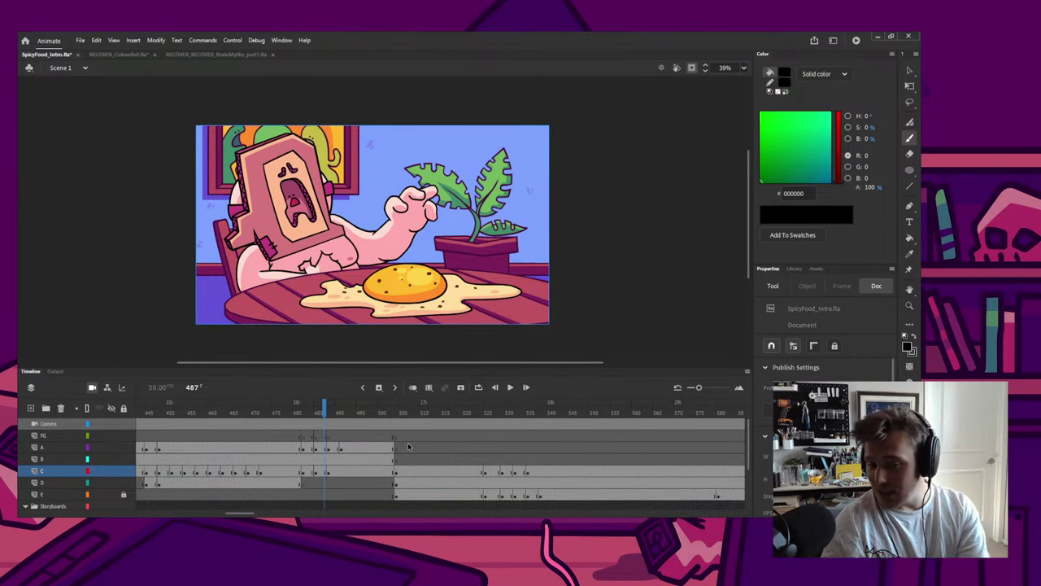
# Step: Sample the leg green (2BB584) from the hooded character on frame 520
pyautogui.click(418, 411)
pyautogui.moveTo(418, 411)
pyautogui.mouseDown()
pyautogui.moveTo(516, 411)
pyautogui.moveTo(464, 413)
pyautogui.mouseUp()
pyautogui.press('i')
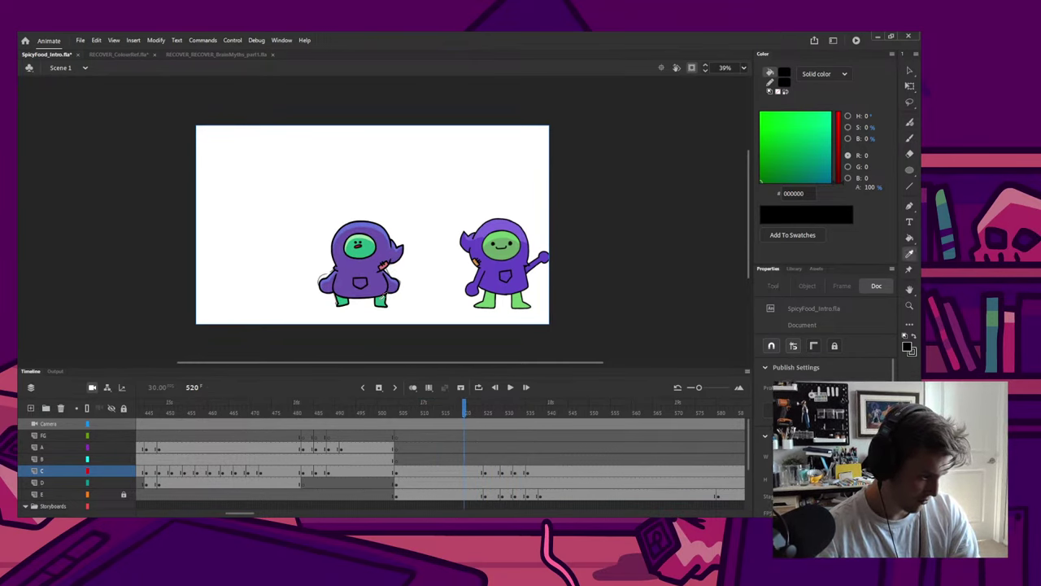
pyautogui.click(380, 297)
pyautogui.press(',')
pyautogui.press(',')
pyautogui.press(',')
pyautogui.press(',')
pyautogui.press(',')
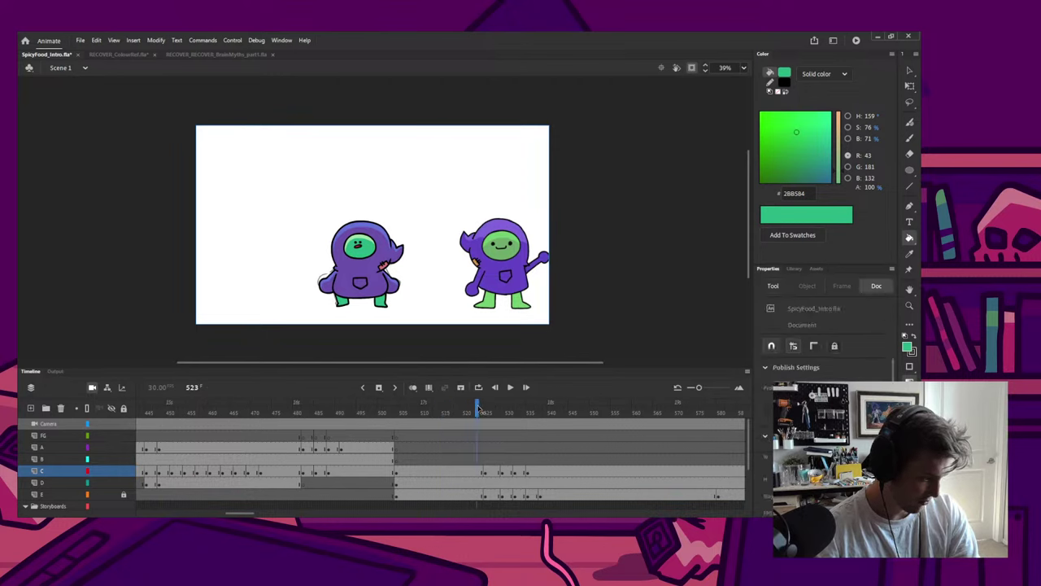
# Step: Mute the green to 58% saturation and 63% brightness and fill the feet and both face areas on frame 530
pyautogui.click(488, 411)
pyautogui.moveTo(489, 410); pyautogui.dragTo(506, 410)
pyautogui.moveTo(870, 127)
pyautogui.mouseDown()
pyautogui.moveTo(856, 128)
pyautogui.moveTo(861, 138)
pyautogui.mouseUp()
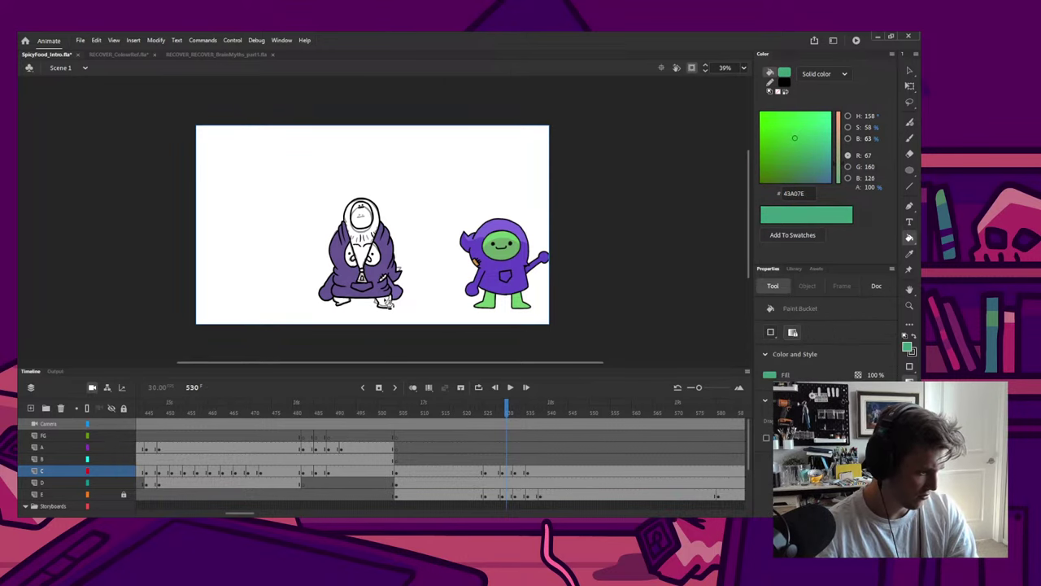
pyautogui.click(353, 301)
pyautogui.hotkey('ctrl', 'z')
pyautogui.click(354, 261)
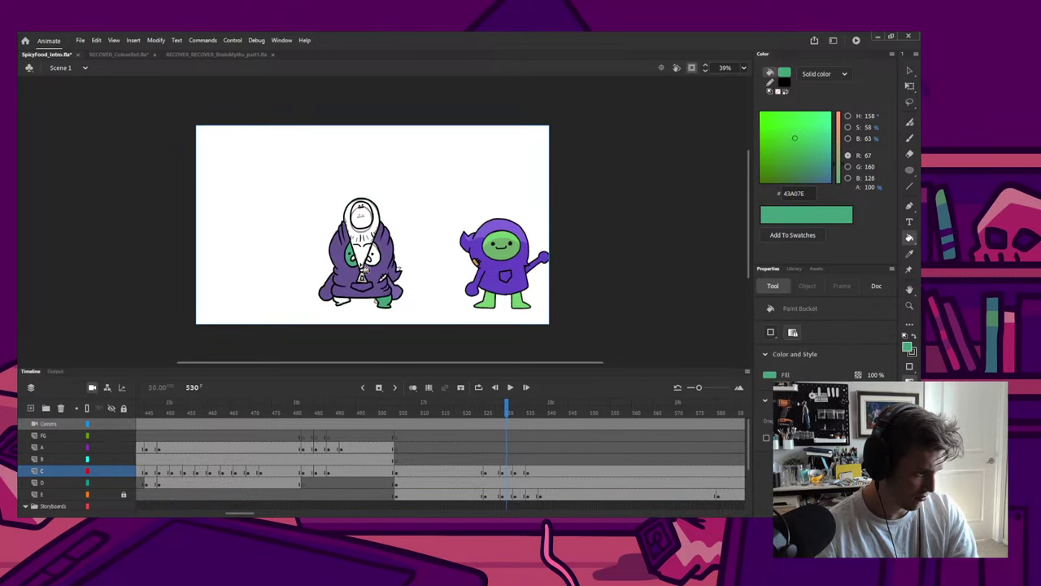
pyautogui.click(375, 261)
pyautogui.scroll(4, 348, 306)
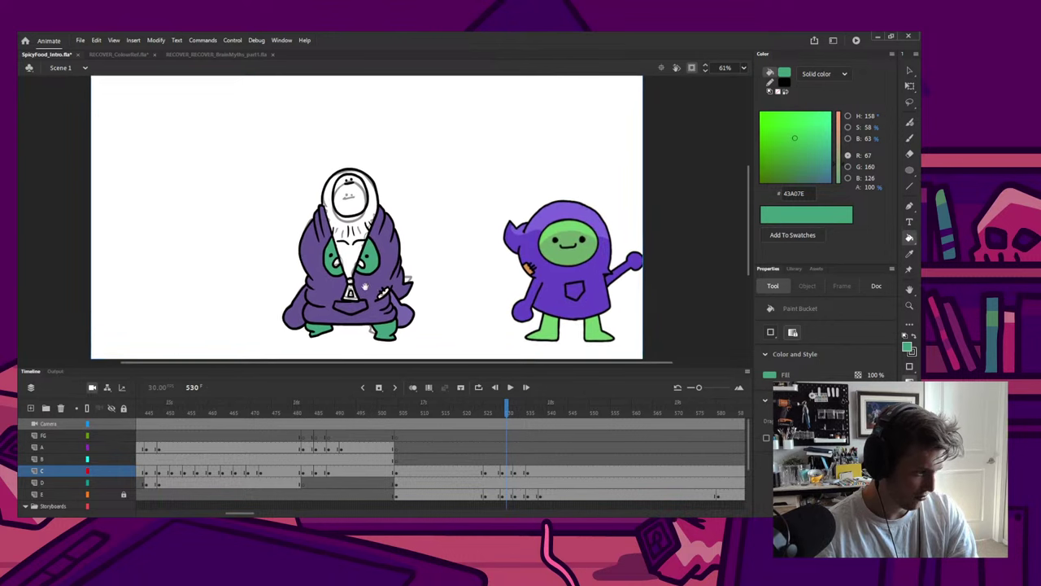
# Step: Reduce the green to 48% saturation and 56% brightness and fill both feet on frame 532
pyautogui.click(513, 413)
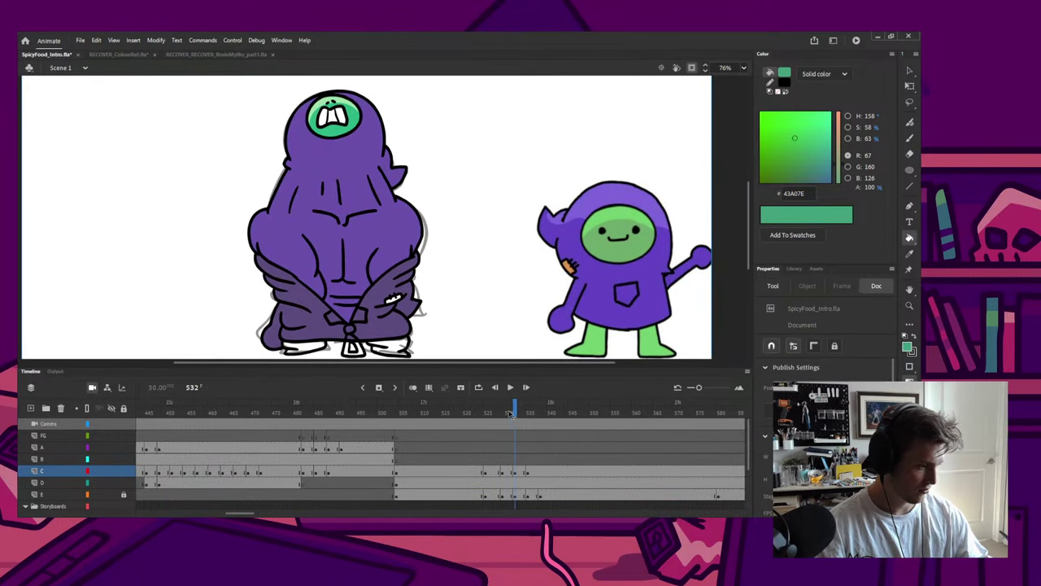
pyautogui.moveTo(870, 127); pyautogui.dragTo(868, 139)
pyautogui.moveTo(401, 349); pyautogui.dragTo(415, 322)
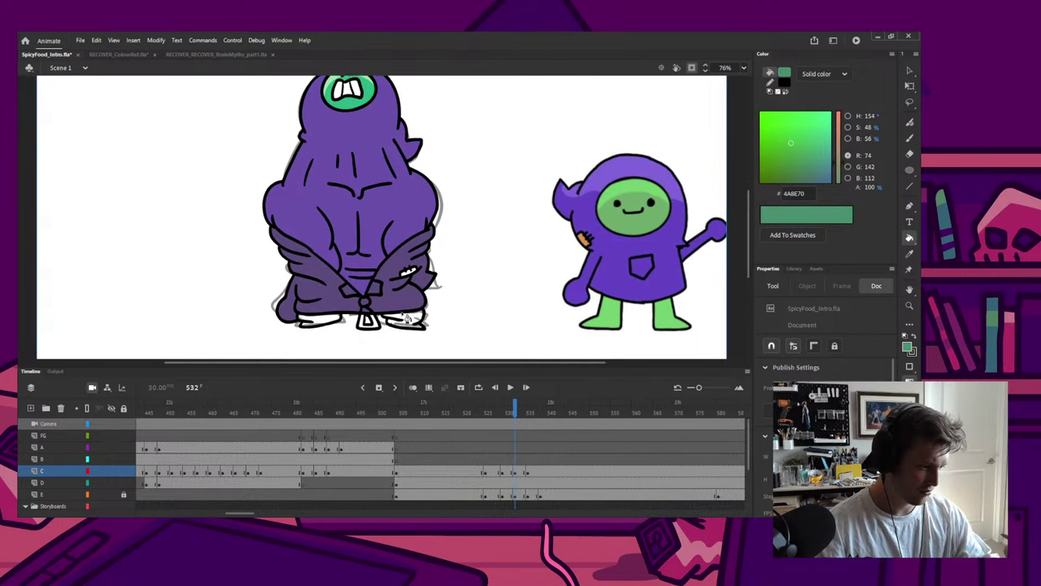
pyautogui.click(407, 321)
pyautogui.click(331, 323)
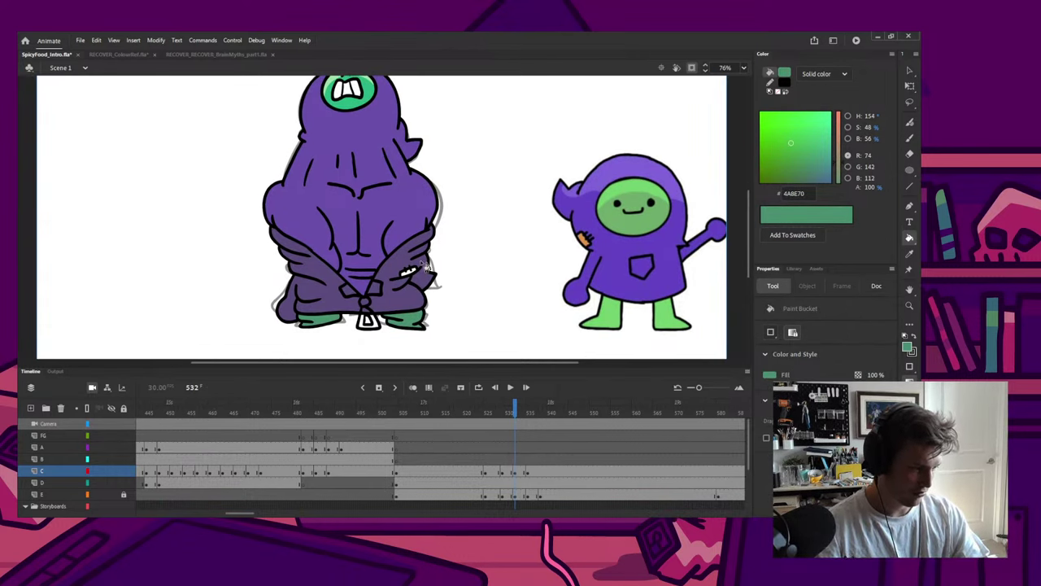
# Step: Sample the reddish colour of the hoodie's stitched patch from the squatting character on frame 527
pyautogui.press(',')
pyautogui.press(',')
pyautogui.press(',')
pyautogui.press(',')
pyautogui.press(',')
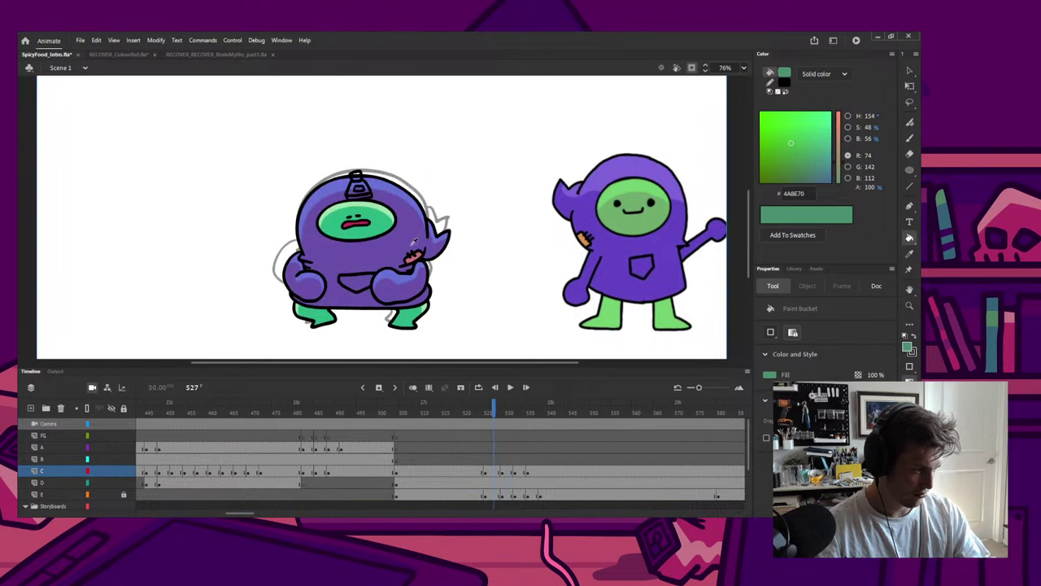
pyautogui.press('i')
pyautogui.click(413, 255)
# Step: Darken the sampled red and fill the stitched patch on frame 530 with it
pyautogui.press('.')
pyautogui.press('.')
pyautogui.press('.')
pyautogui.moveTo(867, 139); pyautogui.dragTo(849, 139)
pyautogui.click(403, 271)
# Step: Darken the red to 934054 and fill the stitched patch of the dropped hoodie on frame 533
pyautogui.press('.')
pyautogui.press('.')
pyautogui.press('.')
pyautogui.click(783, 164)
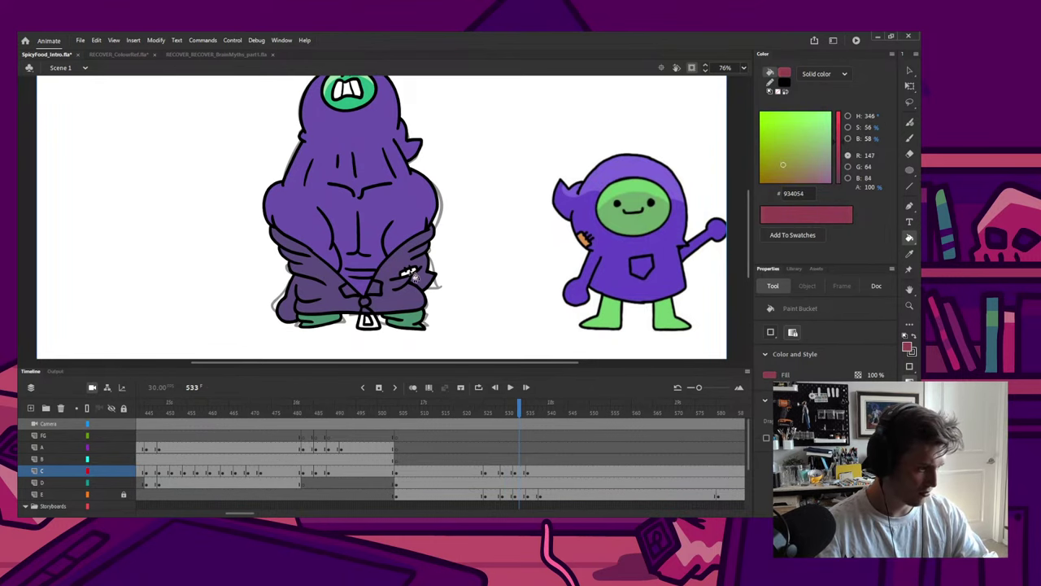
pyautogui.click(412, 275)
# Step: Play back the transformation to check the patch and feet colours, and return to frame 526
pyautogui.press('q')
pyautogui.press('Return')
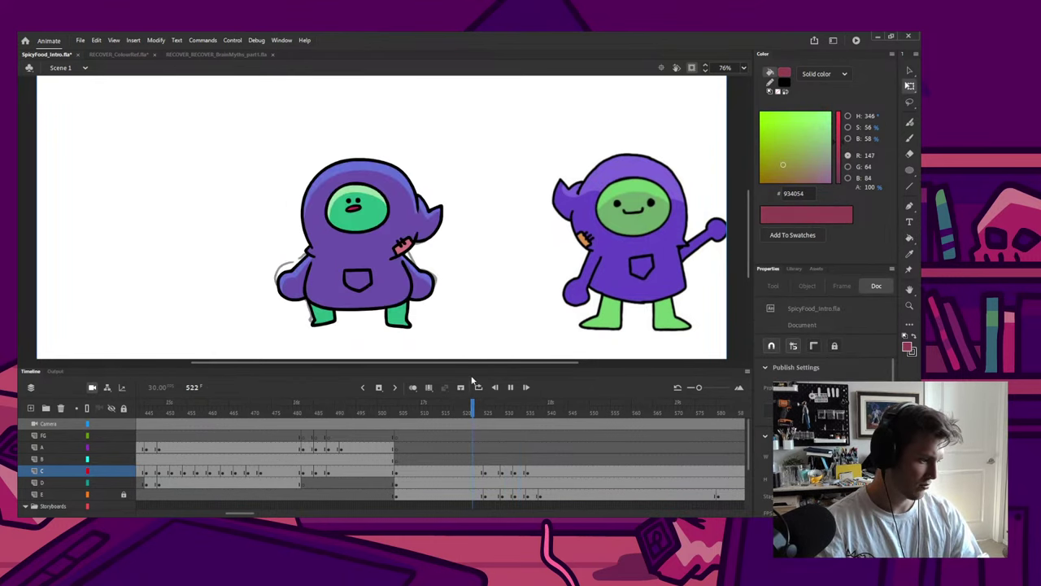
pyautogui.moveTo(510, 422); pyautogui.dragTo(488, 413)
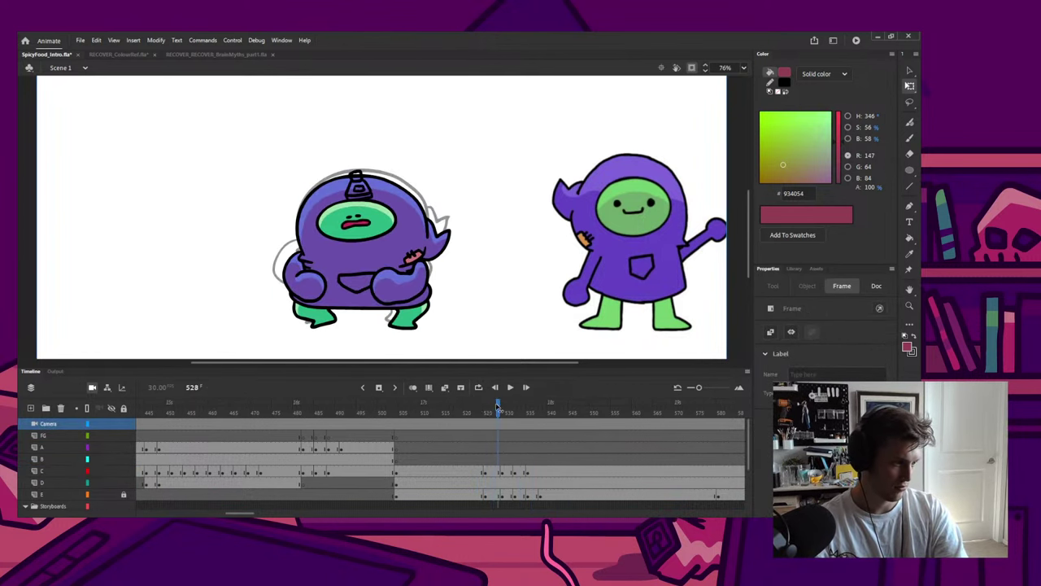
# Step: Mix a pale greyish pink fill colour (CEACC2) with 17% saturation and 81% brightness
pyautogui.click(787, 123)
pyautogui.moveTo(839, 122)
pyautogui.mouseDown()
pyautogui.moveTo(837, 111)
pyautogui.moveTo(790, 128)
pyautogui.moveTo(798, 135)
pyautogui.mouseUp()
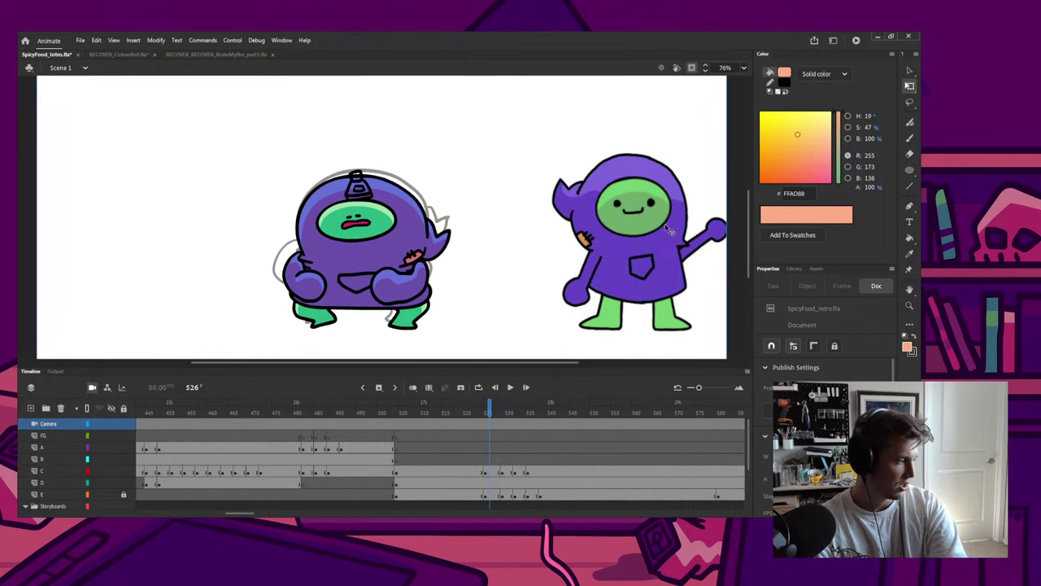
pyautogui.click(785, 153)
pyautogui.click(835, 118)
pyautogui.moveTo(835, 118); pyautogui.dragTo(834, 97)
pyautogui.moveTo(823, 116)
pyautogui.mouseDown()
pyautogui.moveTo(825, 95)
pyautogui.moveTo(840, 104)
pyautogui.mouseUp()
pyautogui.moveTo(869, 138)
pyautogui.mouseDown()
pyautogui.moveTo(845, 138)
pyautogui.moveTo(855, 137)
pyautogui.mouseUp()
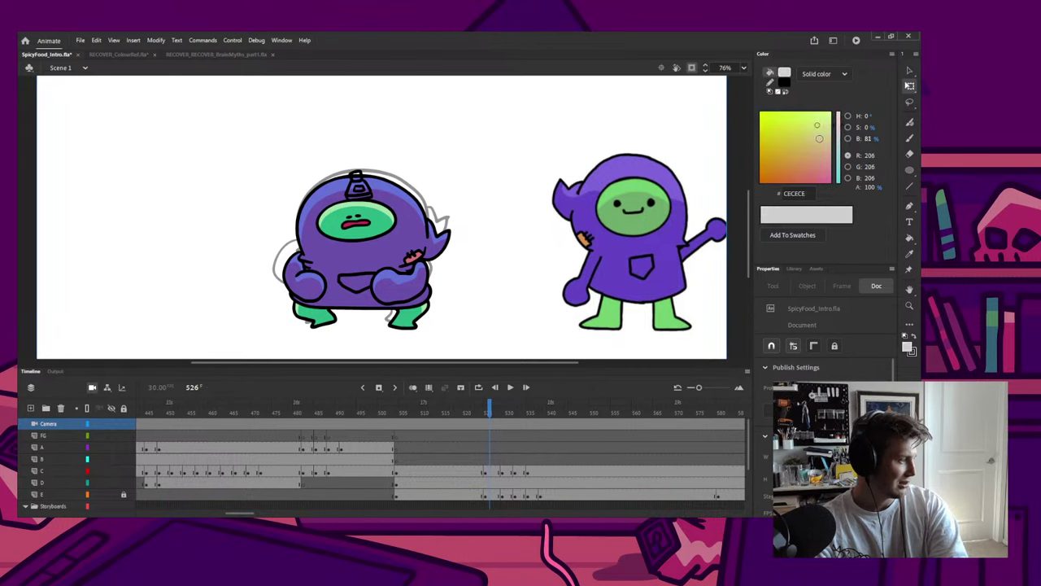
pyautogui.click(815, 134)
# Step: Try to fill the zip pull inside its group on frame 526 with the pale pink and return to the scene
pyautogui.doubleClick(359, 198)
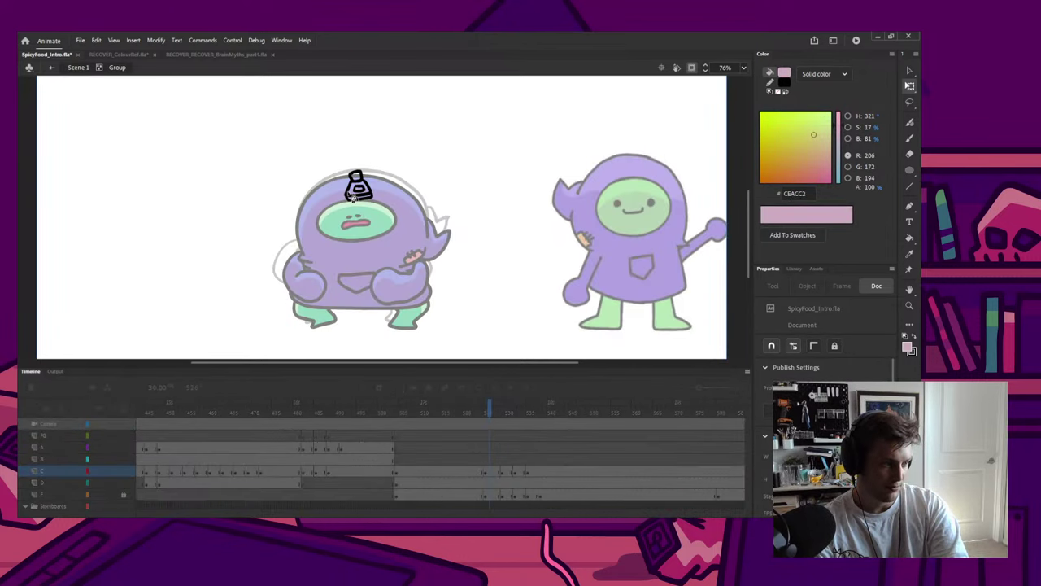
pyautogui.press('k')
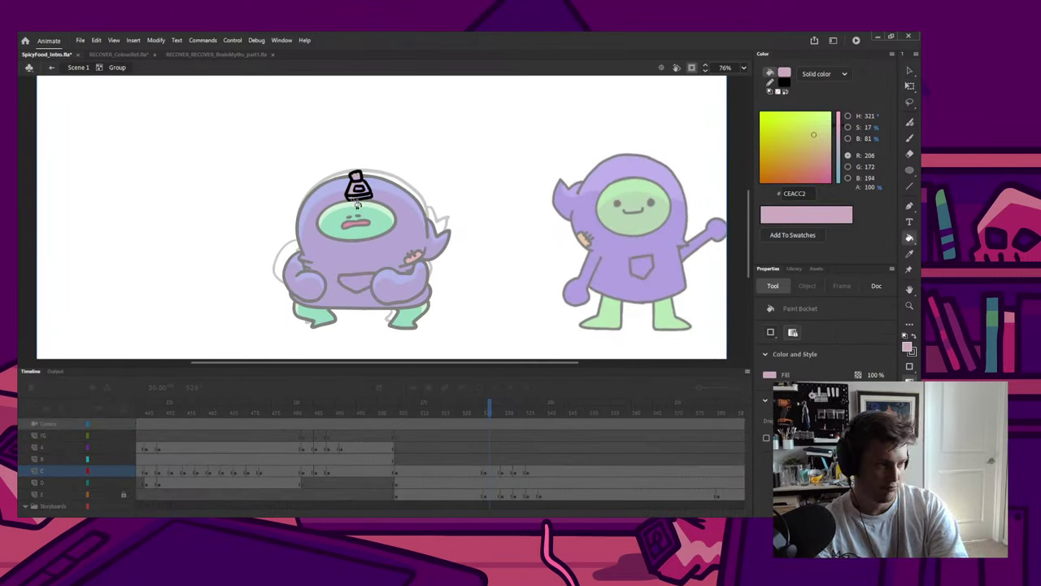
pyautogui.press('q')
pyautogui.doubleClick(411, 184)
# Step: Fill the zip pull on frame 529 with pale pink CEACC2 and sample the surrounding hoodie purple (655491)
pyautogui.click(501, 410)
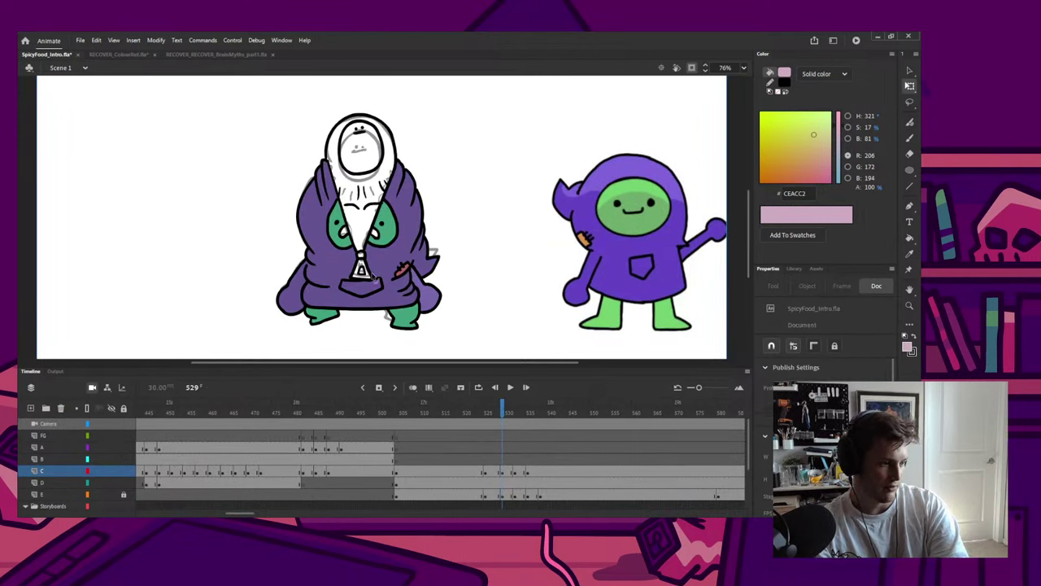
pyautogui.click(364, 270)
pyautogui.click(416, 248)
pyautogui.press('k')
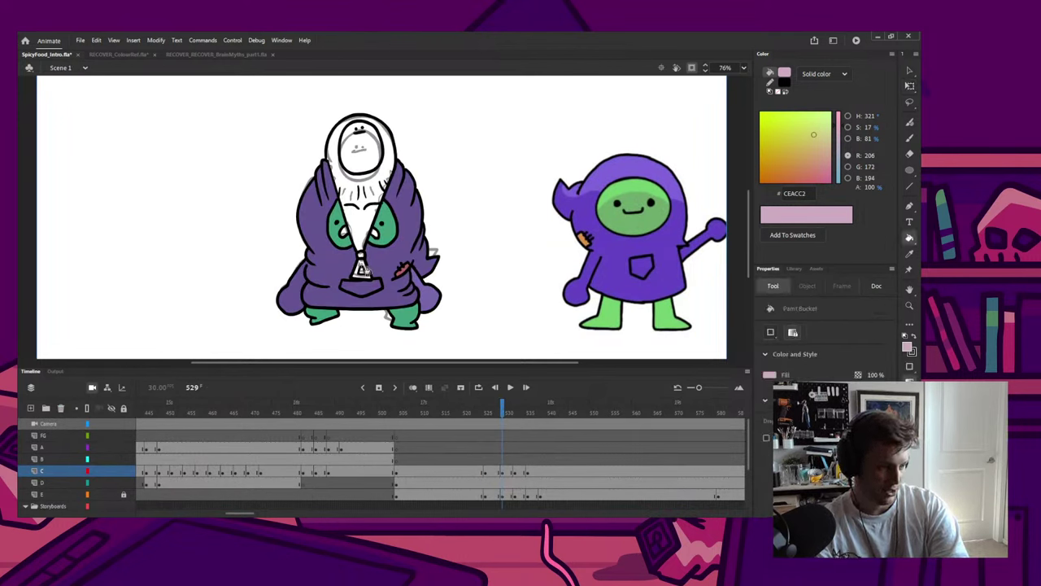
pyautogui.click(363, 260)
pyautogui.hotkey('ctrl', 'z')
pyautogui.press('i')
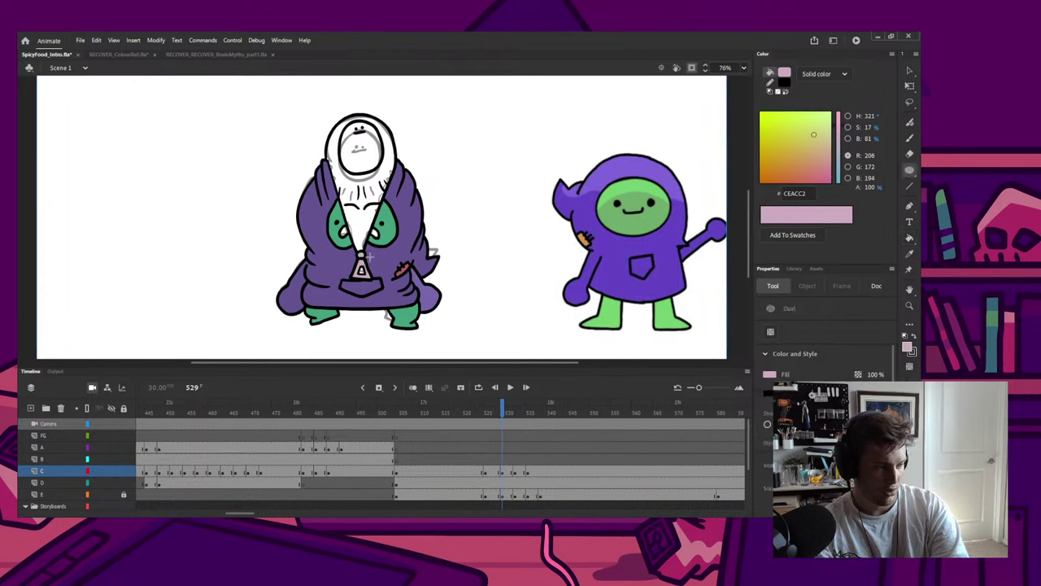
pyautogui.click(373, 275)
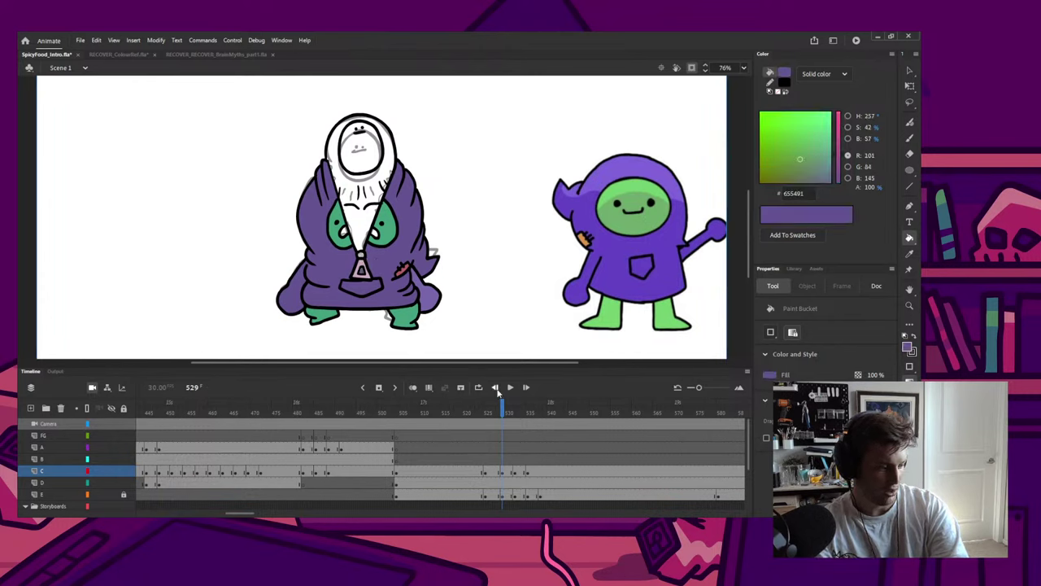
# Step: Fill the zip pull on frame 533 with the pale pink CEACC2 sampled from the zip on frame 529, and return to the scene
pyautogui.press('i')
pyautogui.click(370, 277)
pyautogui.press('.')
pyautogui.press('.')
pyautogui.press('.')
pyautogui.press('.')
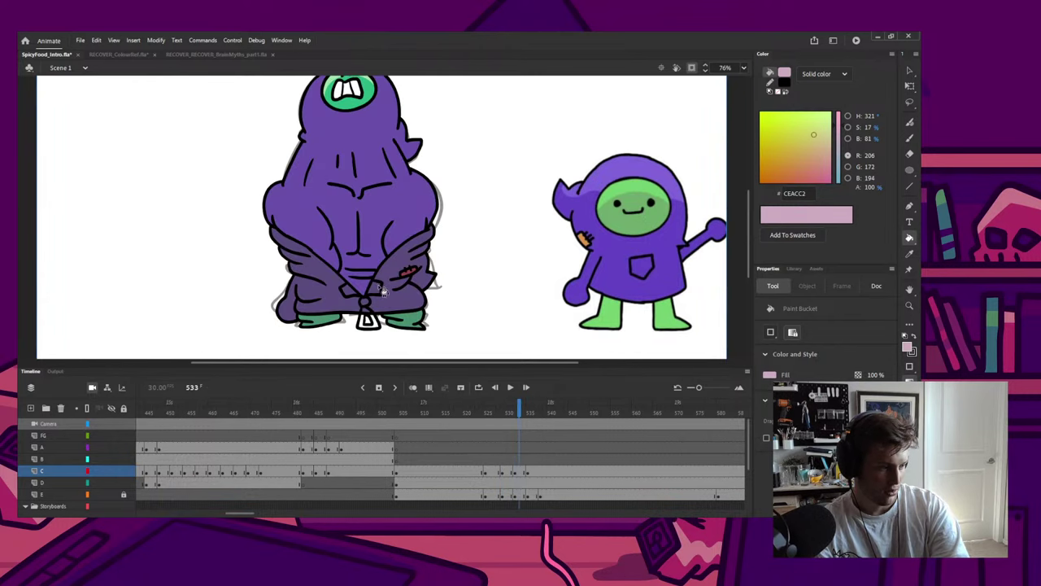
pyautogui.press('q')
pyautogui.click(375, 314)
pyautogui.doubleClick(376, 315)
pyautogui.press('k')
pyautogui.click(370, 316)
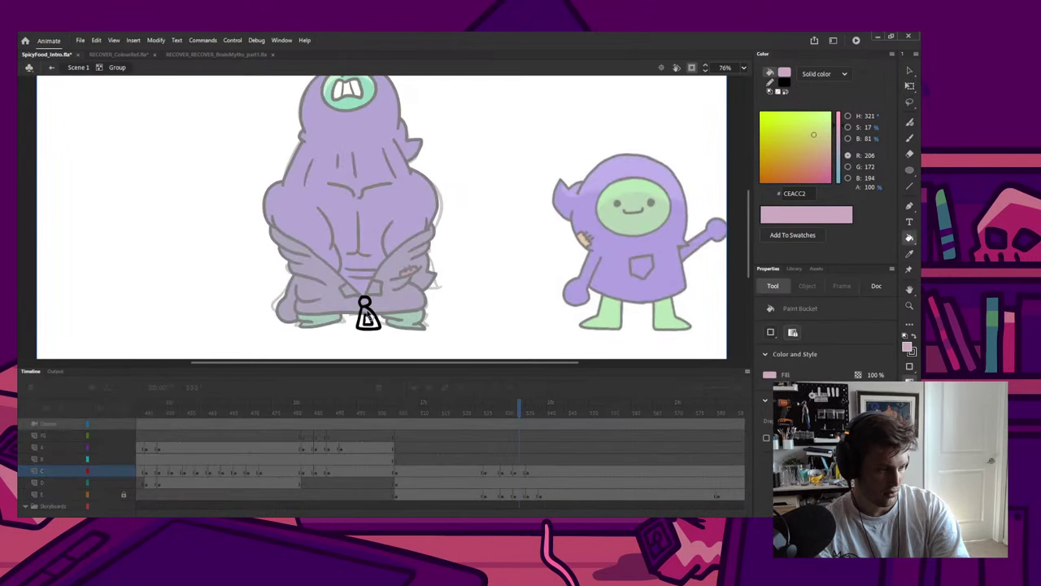
pyautogui.click(365, 301)
pyautogui.press('q')
pyautogui.doubleClick(437, 299)
pyautogui.click(454, 300)
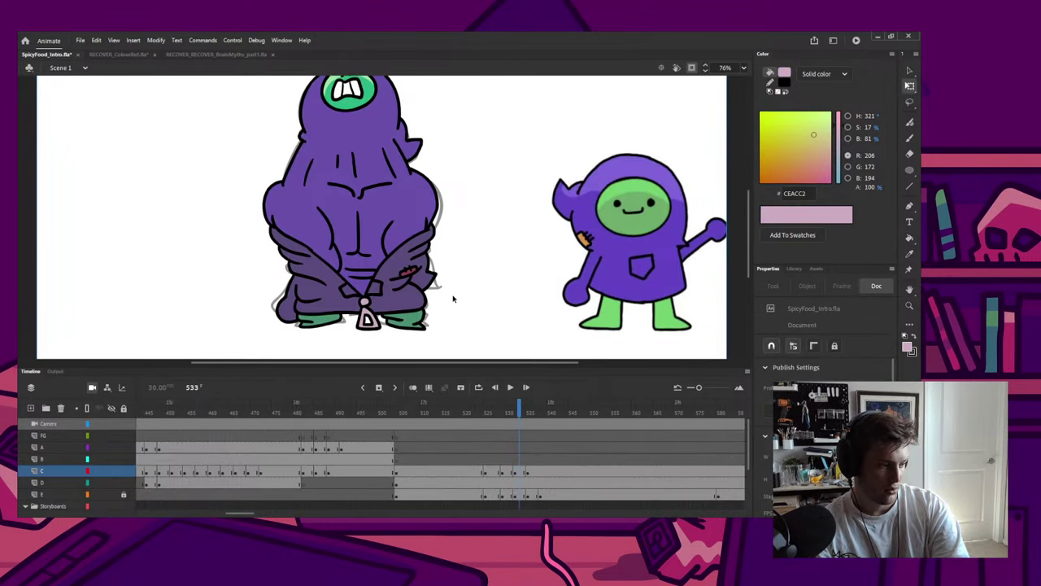
# Step: Go to frame 535, where the muscular figure stands over the rough sketch of the fallen hoodie
pyautogui.scroll(-3, 449, 295)
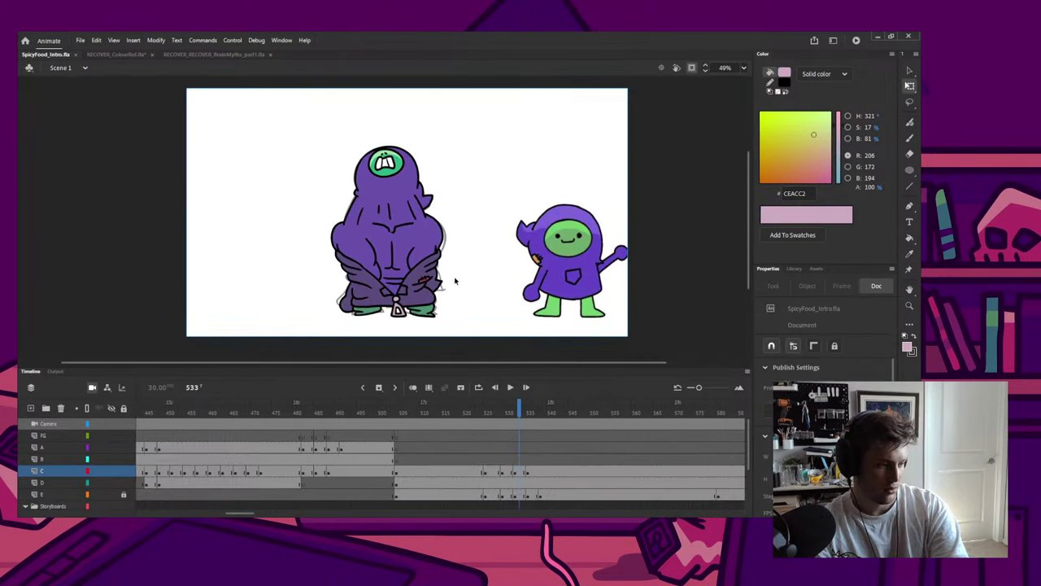
pyautogui.click(528, 411)
pyautogui.scroll(-1, 433, 345)
pyautogui.scroll(1, 424, 335)
pyautogui.moveTo(771, 174); pyautogui.dragTo(721, 224)
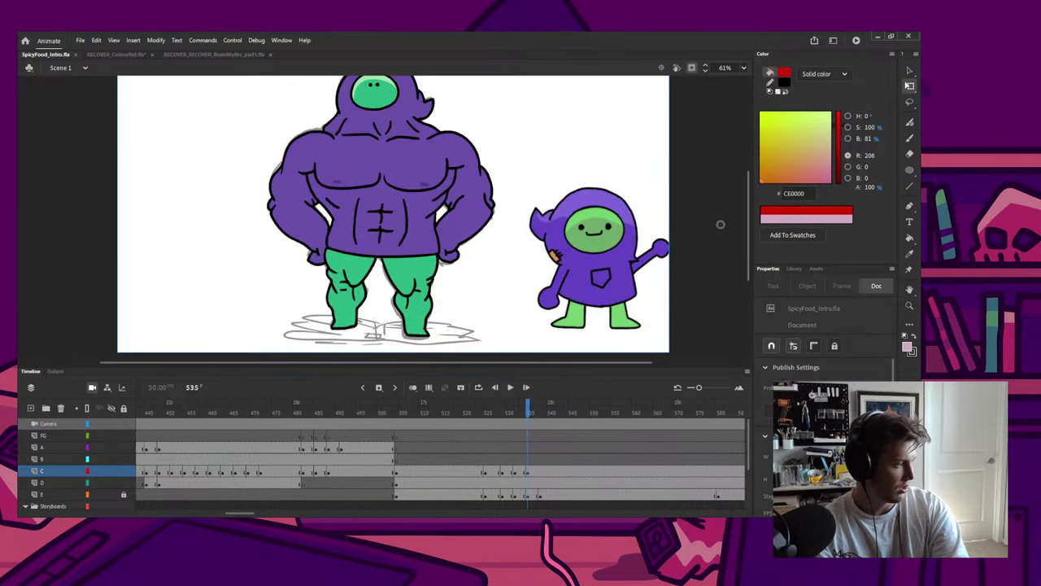
pyautogui.click(839, 183)
pyautogui.press('b')
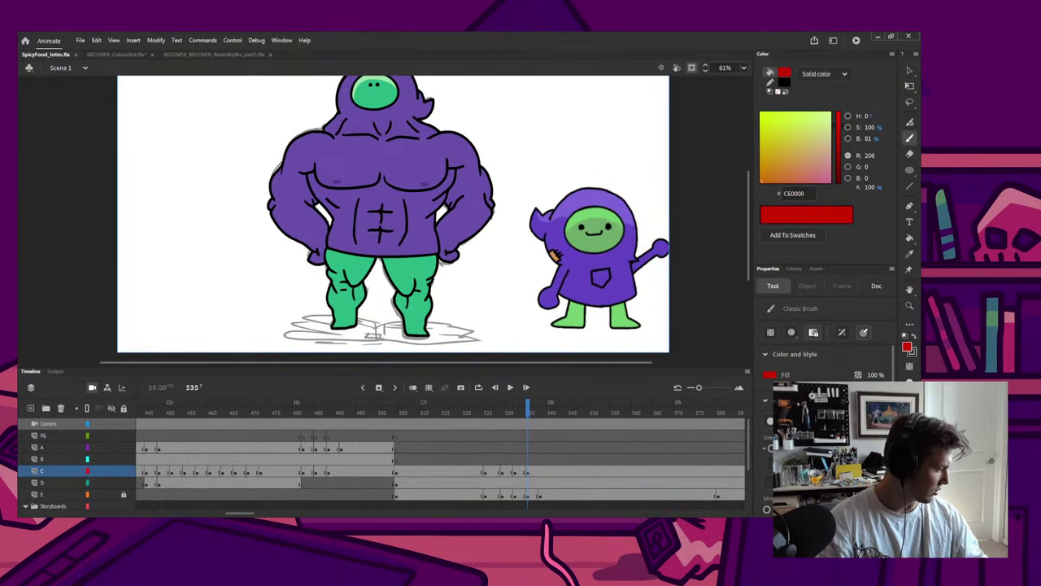
# Step: Sample the black outline colour and brush the left folds and lower edge of the crumpled hoodie around the feet in a new group
pyautogui.press('i')
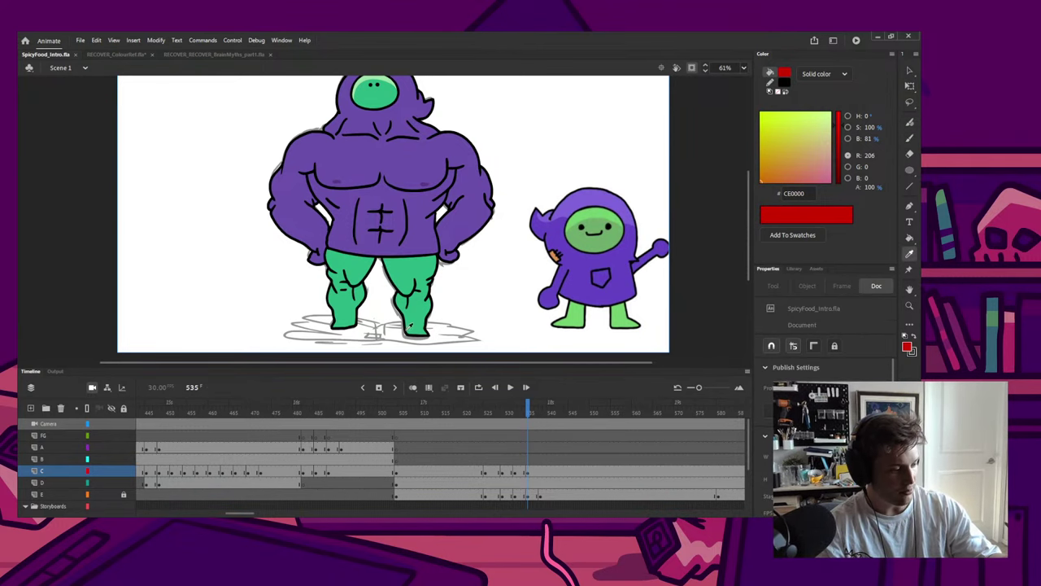
pyautogui.click(410, 326)
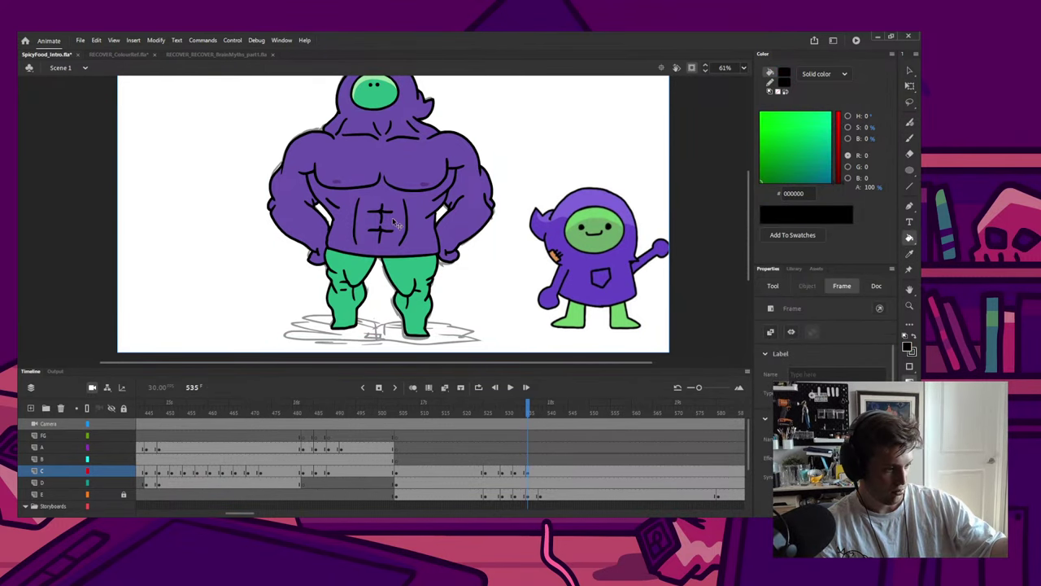
pyautogui.press('b')
pyautogui.hotkey('ctrl', 'g')
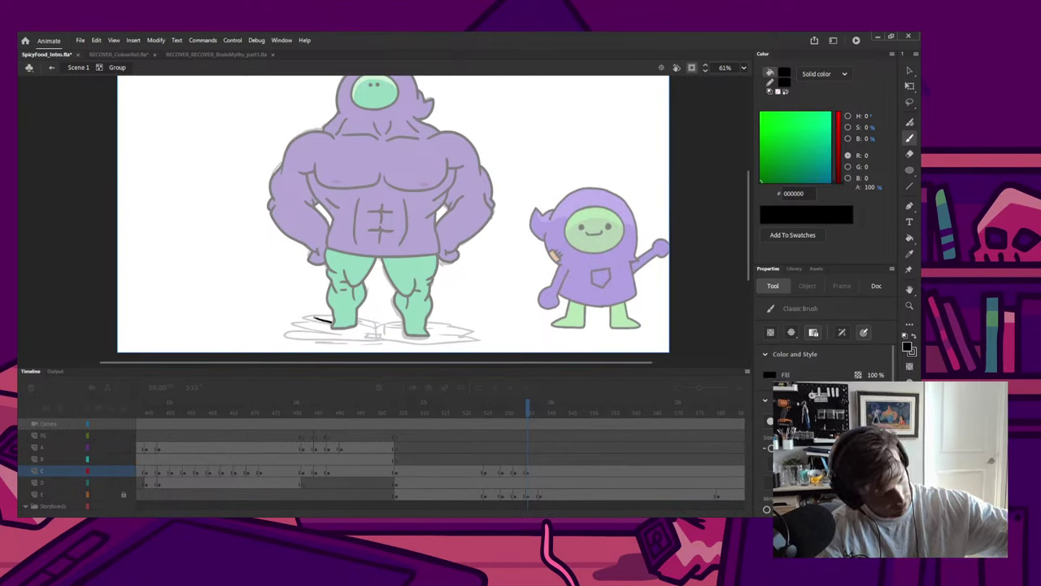
pyautogui.moveTo(314, 317); pyautogui.dragTo(372, 328)
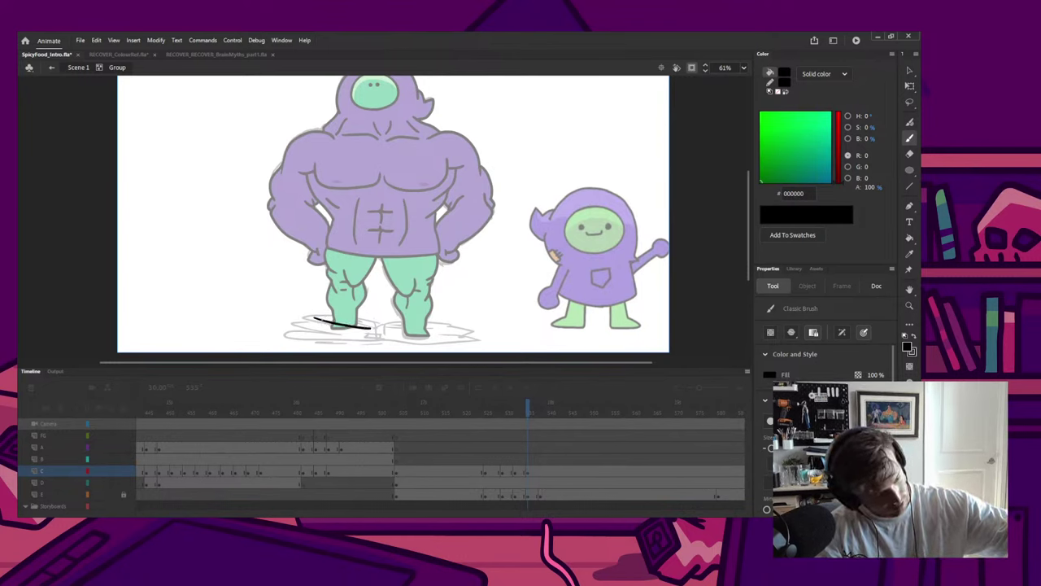
pyautogui.moveTo(314, 313)
pyautogui.mouseDown()
pyautogui.moveTo(307, 341)
pyautogui.moveTo(285, 321)
pyautogui.moveTo(345, 330)
pyautogui.moveTo(358, 342)
pyautogui.moveTo(412, 335)
pyautogui.moveTo(360, 342)
pyautogui.moveTo(442, 334)
pyautogui.mouseUp()
pyautogui.hotkey('ctrl', 'z')
pyautogui.hotkey('ctrl', 'z')
pyautogui.hotkey('ctrl', 'z')
pyautogui.hotkey('ctrl', 'z')
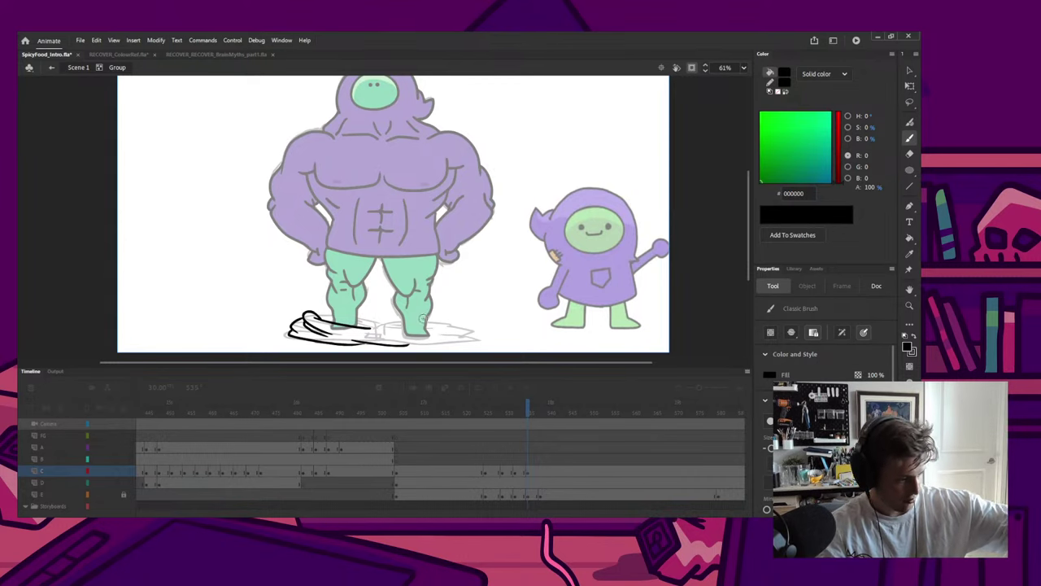
# Step: Brush the right folds of the crumpled hoodie in black to close its outline, and return to the scene
pyautogui.moveTo(370, 328); pyautogui.dragTo(436, 326)
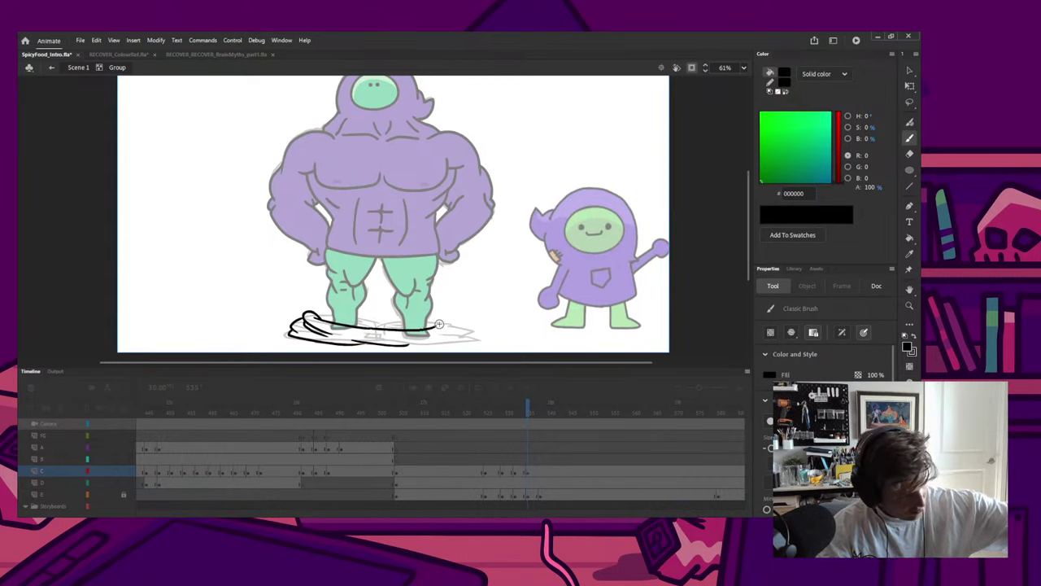
pyautogui.hotkey('ctrl', 'z')
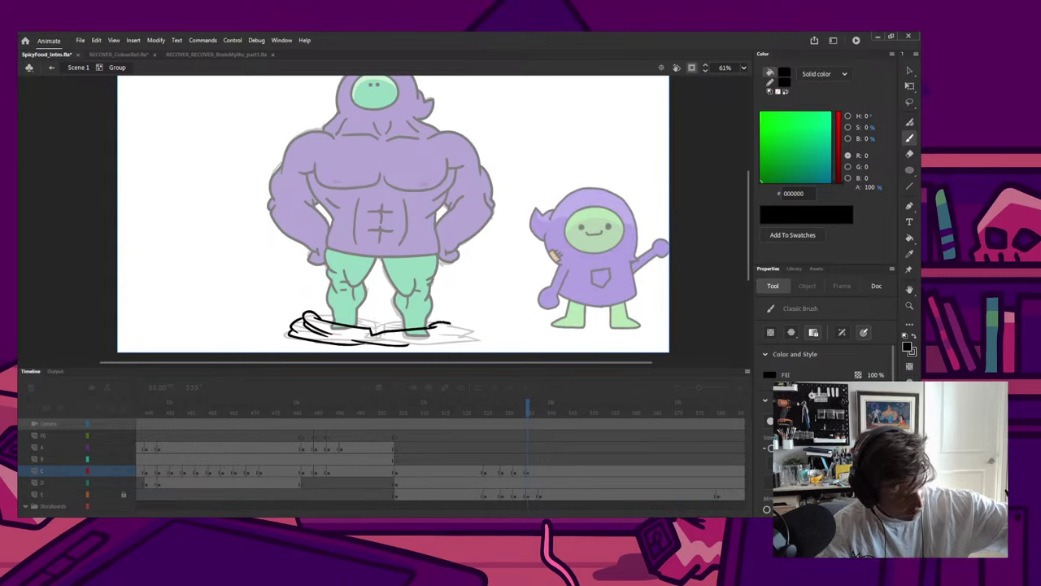
pyautogui.moveTo(450, 323); pyautogui.dragTo(434, 336)
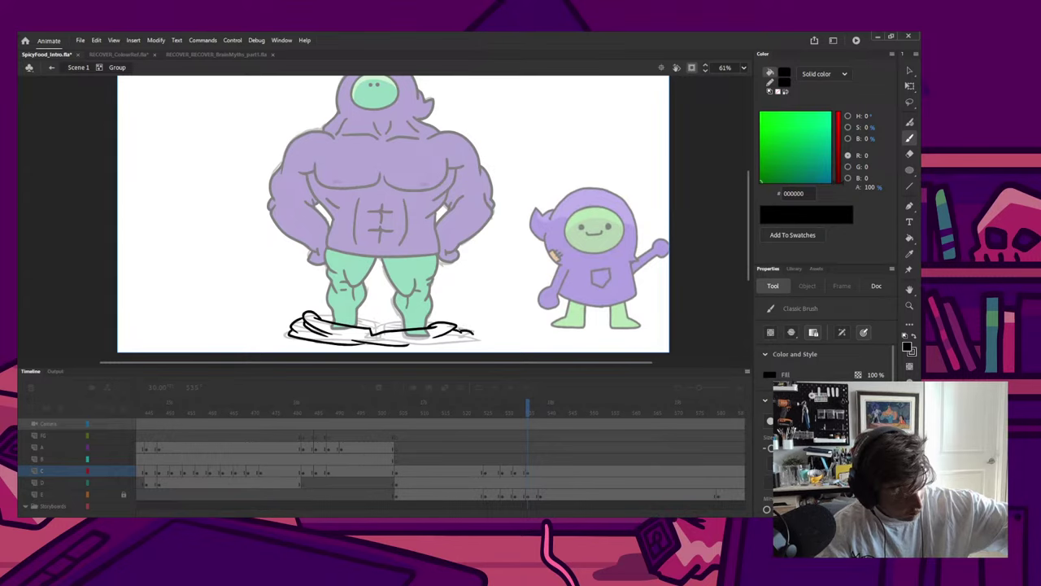
pyautogui.hotkey('ctrl', 'z')
pyautogui.moveTo(470, 332)
pyautogui.mouseDown()
pyautogui.moveTo(475, 340)
pyautogui.moveTo(444, 338)
pyautogui.mouseUp()
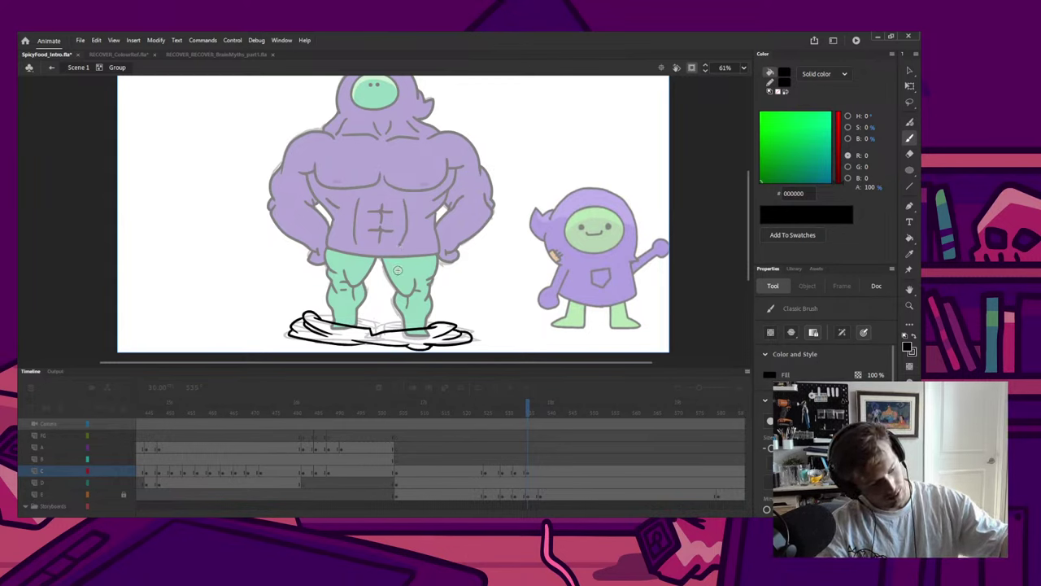
pyautogui.press('q')
pyautogui.doubleClick(372, 305)
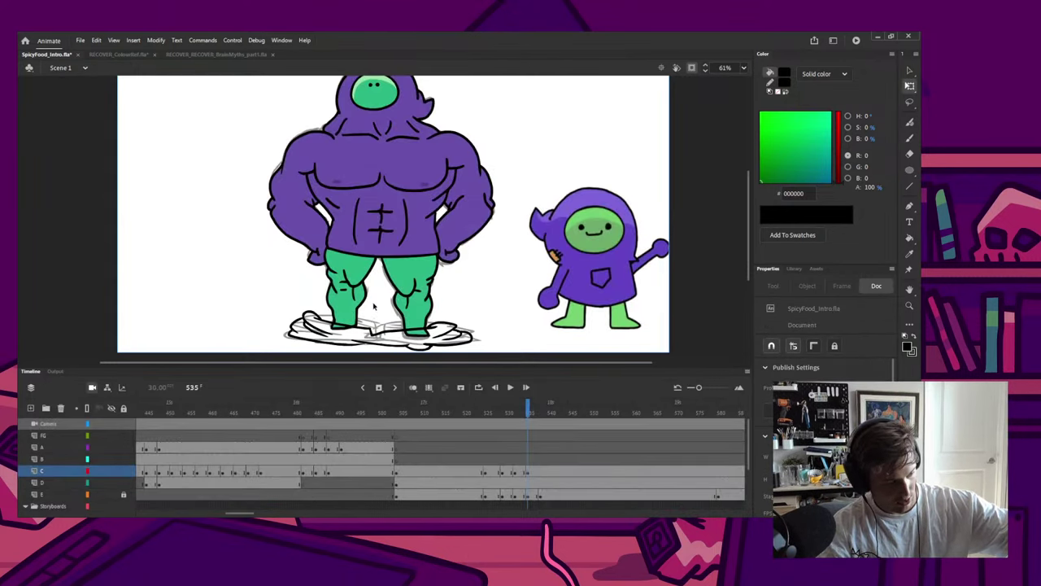
# Step: Brush a curved black outline for the hoodie's inner opening around the feet in a separate group, and return to the scene
pyautogui.hotkey('ctrl', 'g')
pyautogui.press('b')
pyautogui.press('b')
pyautogui.moveTo(309, 314)
pyautogui.mouseDown()
pyautogui.moveTo(439, 324)
pyautogui.moveTo(376, 340)
pyautogui.moveTo(310, 314)
pyautogui.mouseUp()
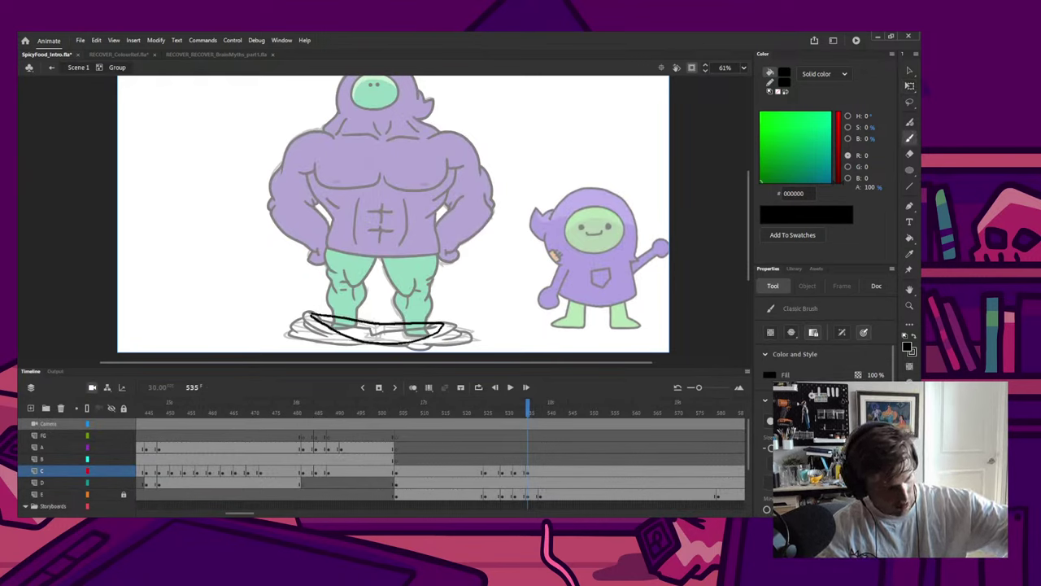
pyautogui.press('q')
pyautogui.doubleClick(296, 261)
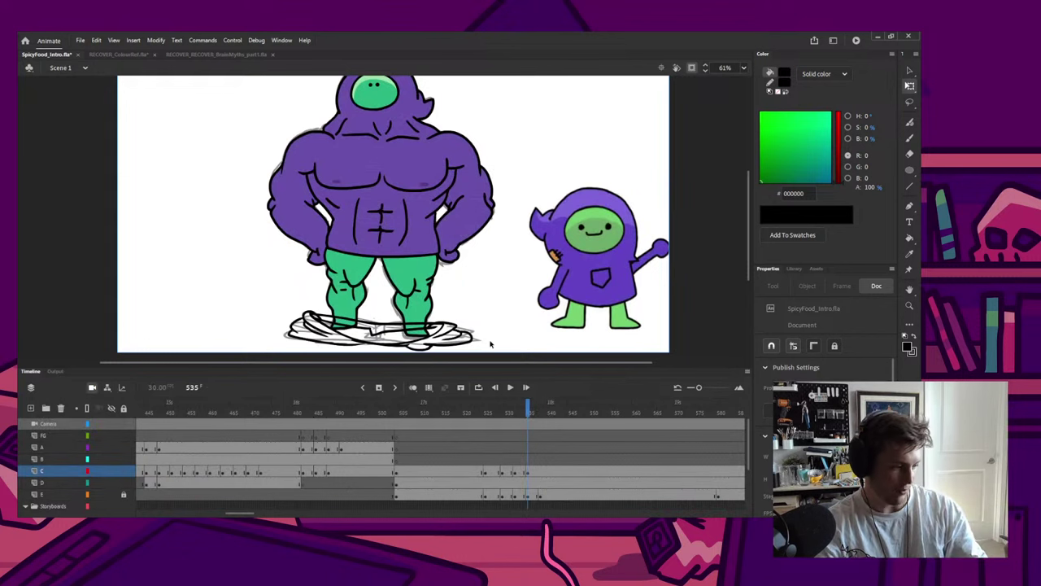
# Step: Fill the crumpled hoodie folds on frame 535 with the sampled muted purple 5B4C7C and leave the group
pyautogui.press('i')
pyautogui.click(465, 270)
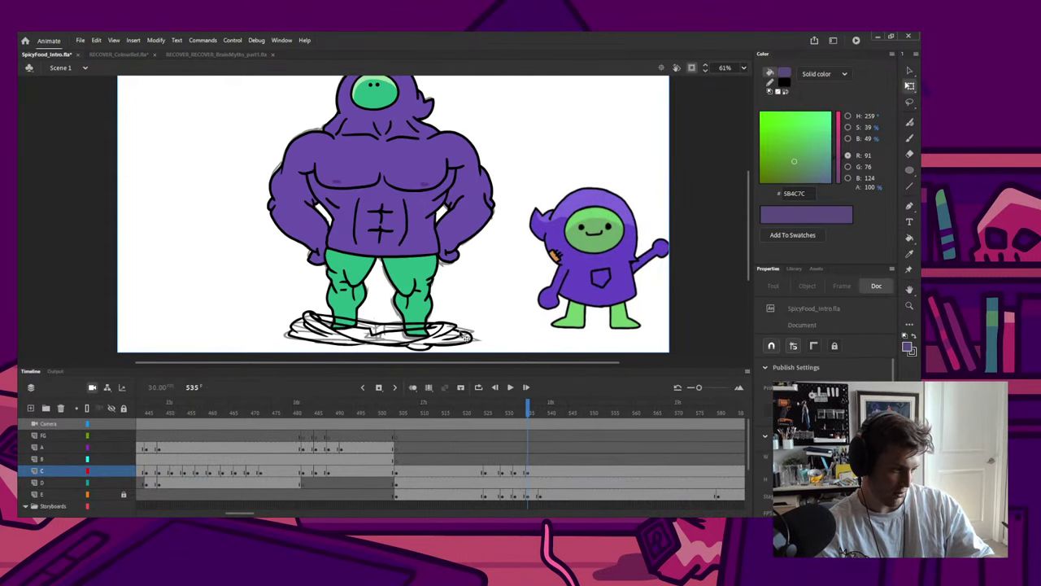
pyautogui.doubleClick(464, 336)
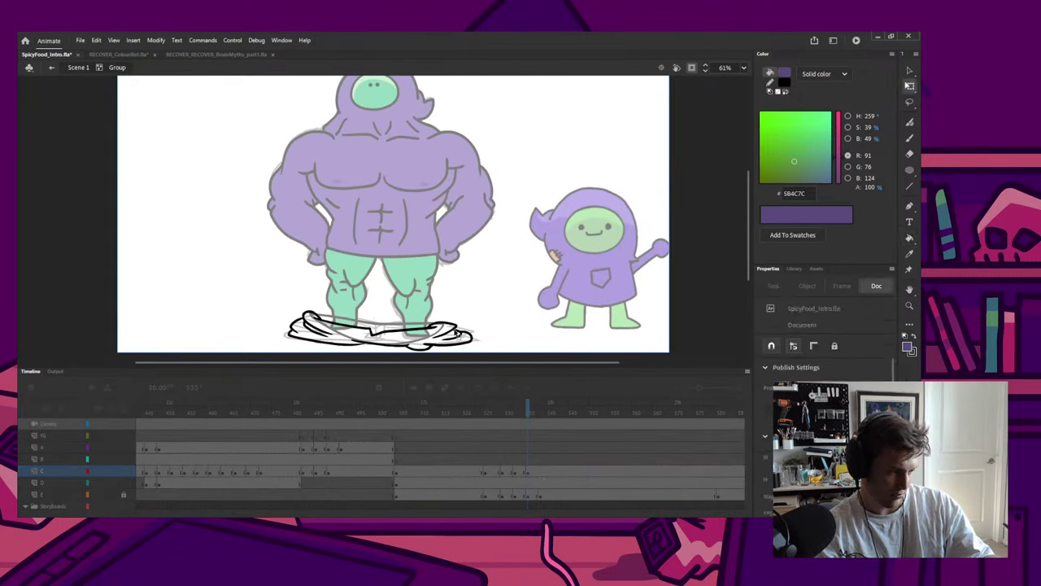
pyautogui.click(460, 333)
pyautogui.press('b')
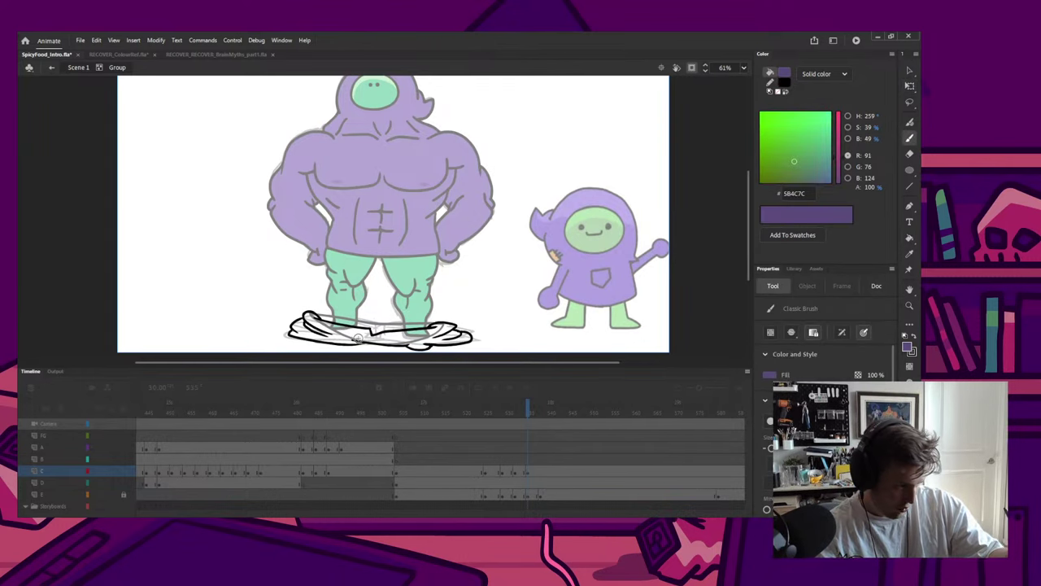
pyautogui.press('q')
pyautogui.moveTo(354, 341); pyautogui.dragTo(348, 345)
pyautogui.press('k')
pyautogui.click(367, 341)
pyautogui.press('q')
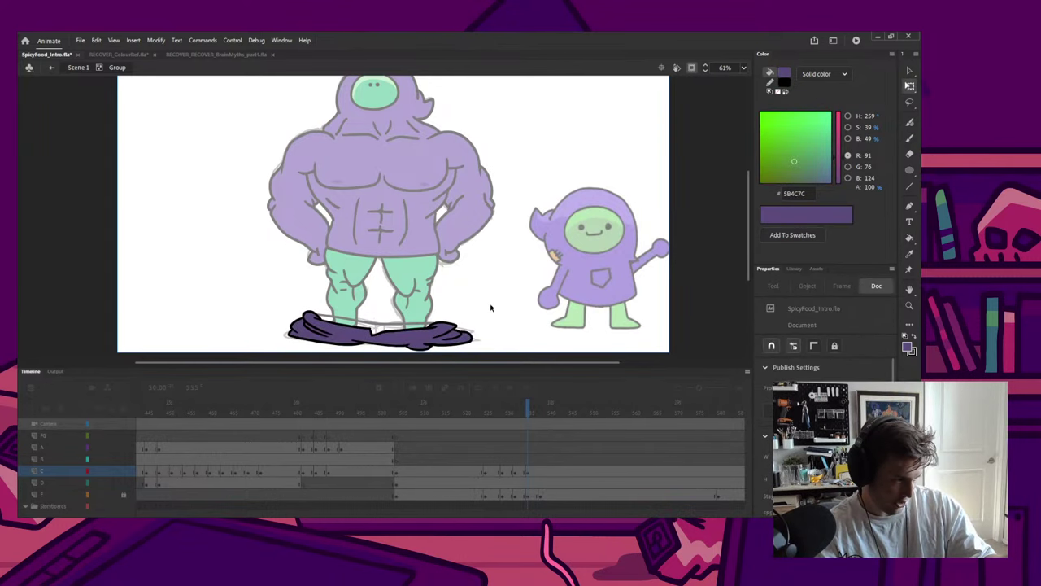
pyautogui.doubleClick(490, 308)
# Step: Fill the hoodie's inner opening with a darker purple (472D51) mixed at 32% brightness, and return to the scene
pyautogui.doubleClick(396, 333)
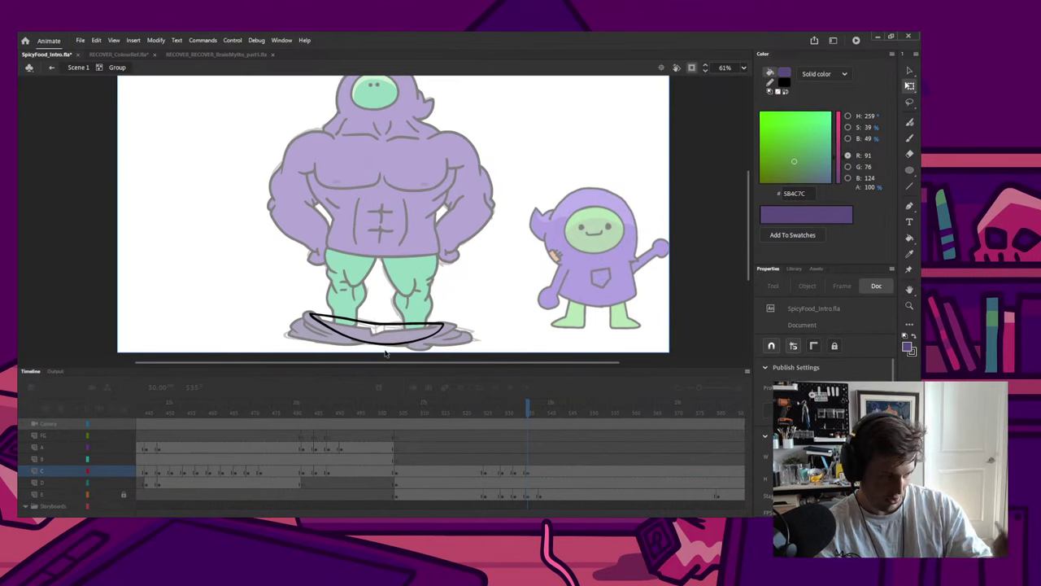
pyautogui.click(782, 170)
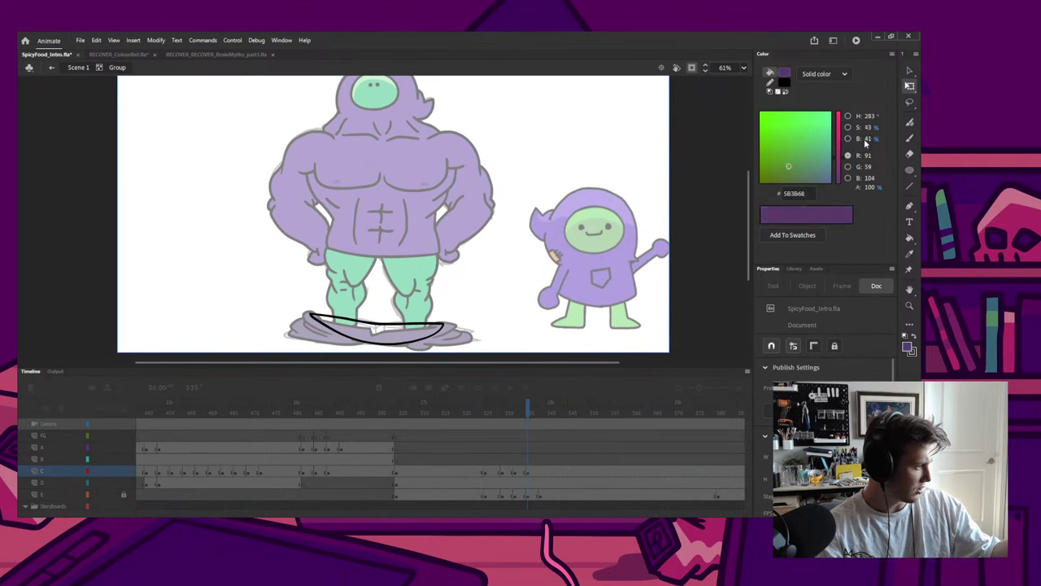
pyautogui.press('k')
pyautogui.click(382, 333)
pyautogui.press('q')
pyautogui.doubleClick(480, 294)
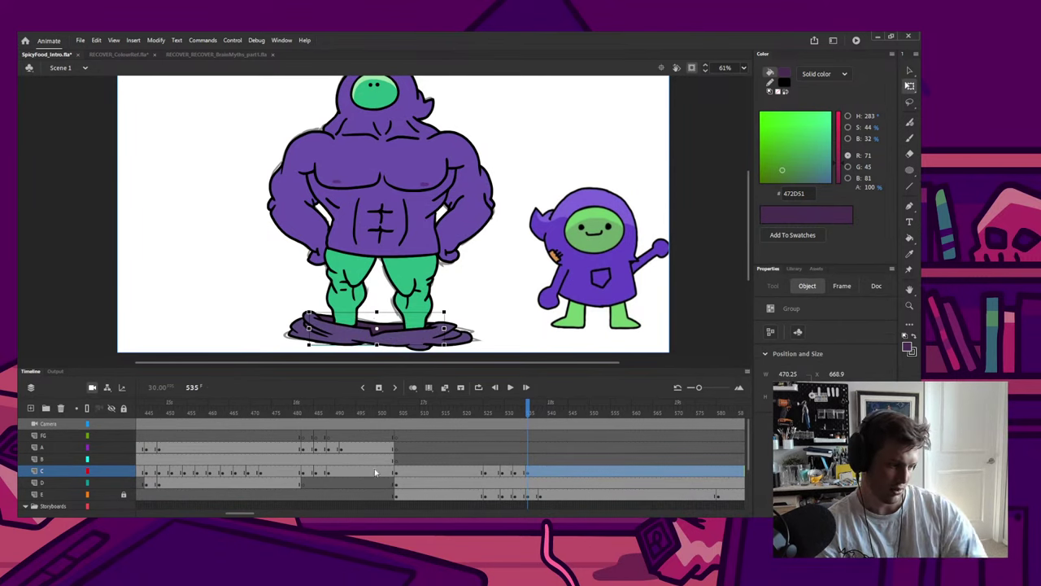
# Step: Copy the zip pull from frame 533 to frame 536, place it at the front of the fallen hoodie and shrink it
pyautogui.click(519, 407)
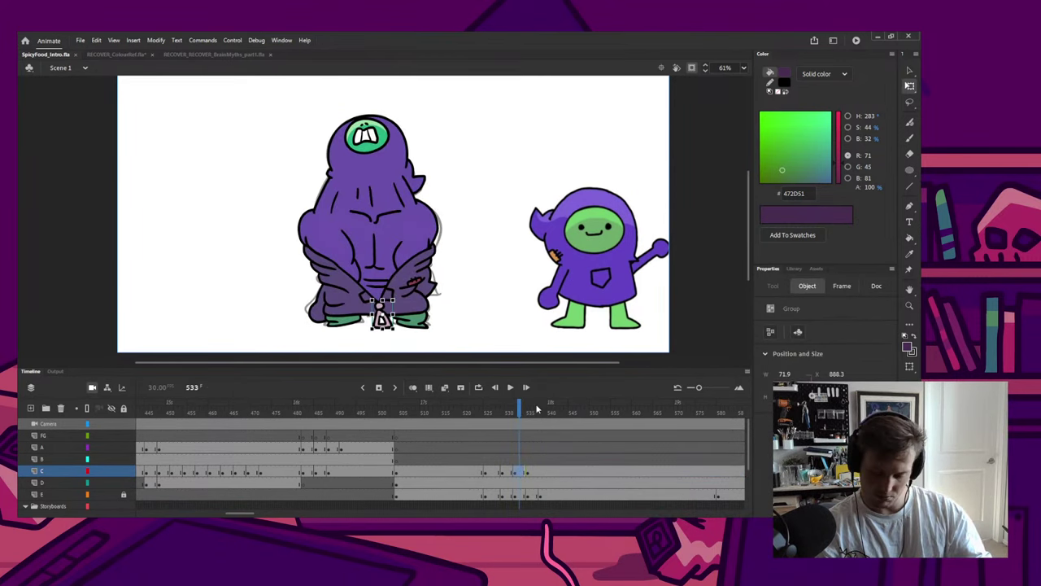
pyautogui.click(530, 473)
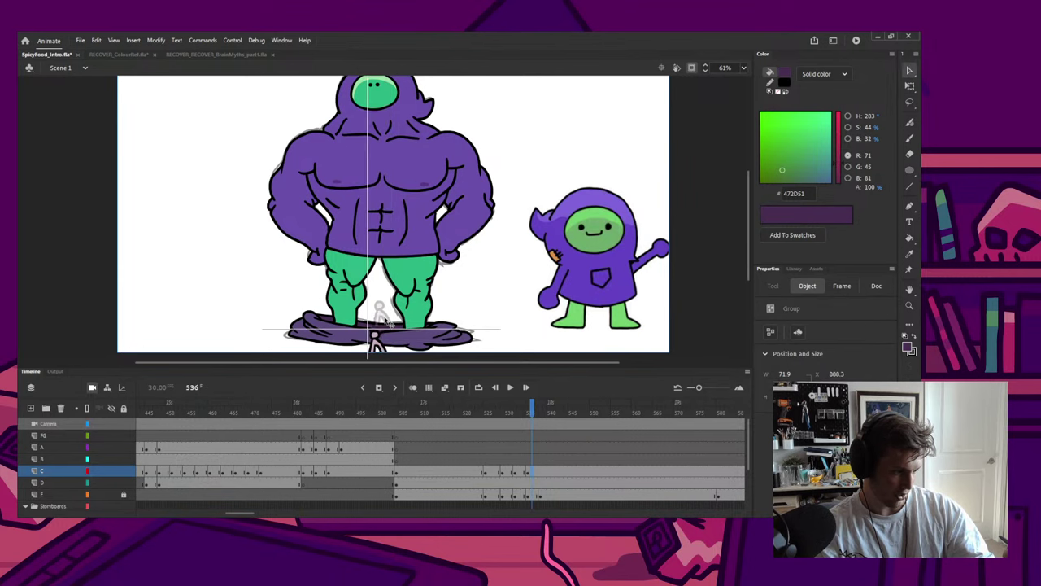
pyautogui.scroll(4, 351, 277)
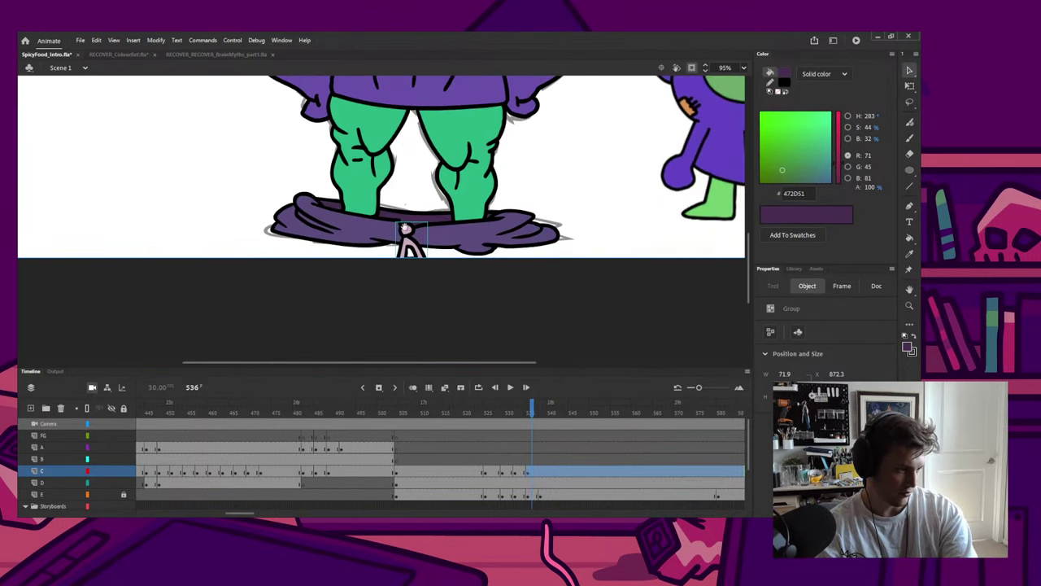
pyautogui.press('q')
pyautogui.moveTo(431, 272); pyautogui.dragTo(420, 247)
pyautogui.click(502, 288)
pyautogui.scroll(-5, 492, 305)
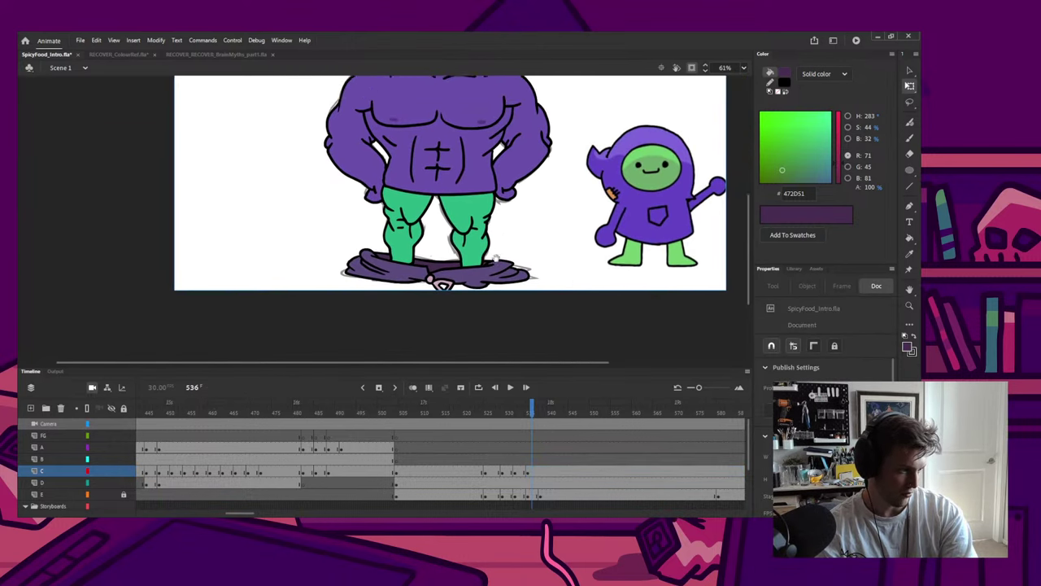
# Step: Play back the transformation to check the fallen hoodie and zip, and return to frame 521
pyautogui.click(510, 388)
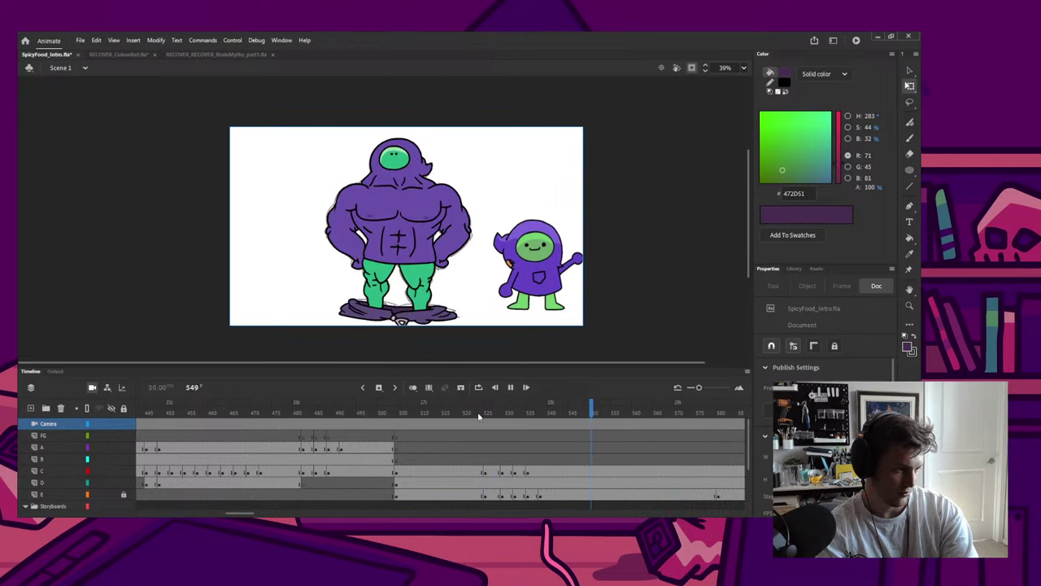
pyautogui.moveTo(503, 414); pyautogui.dragTo(468, 413)
pyautogui.press('i')
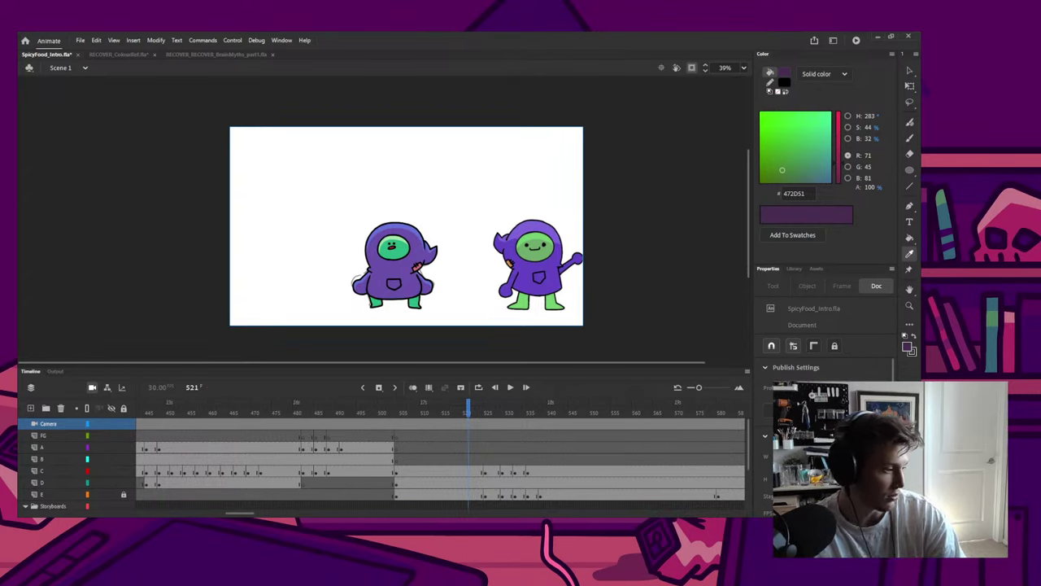
# Step: Paste the coloured hooded character bitmap onto layer D at frame 526 and scale it down
pyautogui.click(488, 482)
pyautogui.click(549, 313)
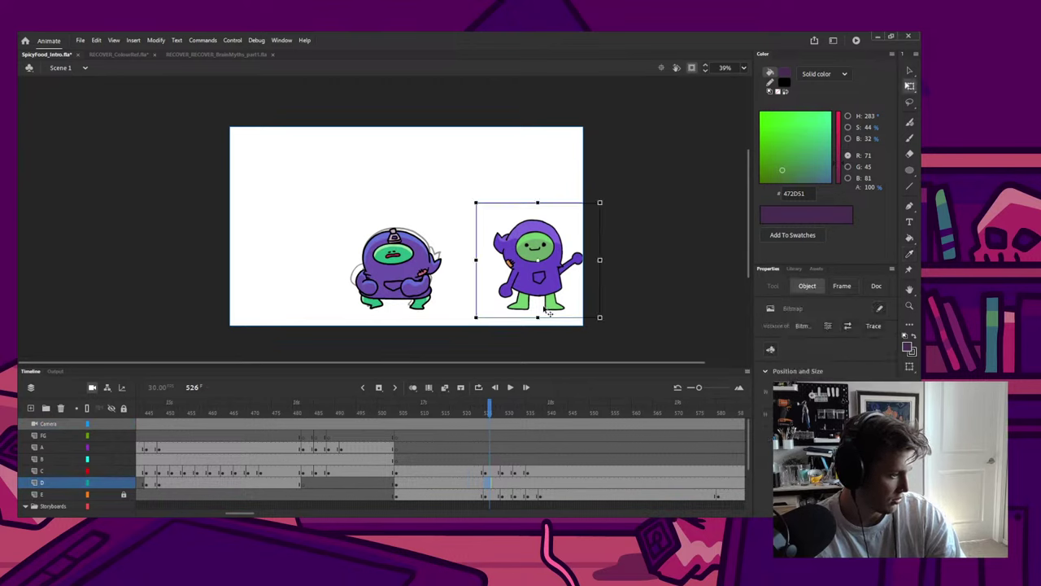
pyautogui.hotkey('ctrl', 'v')
pyautogui.press('v')
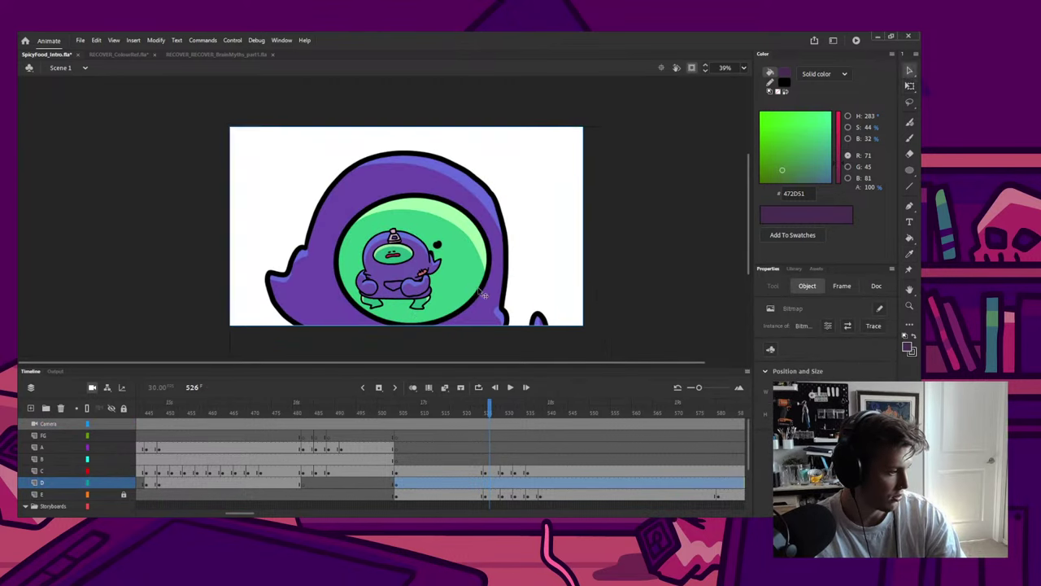
pyautogui.press('q')
pyautogui.moveTo(606, 127); pyautogui.dragTo(437, 296)
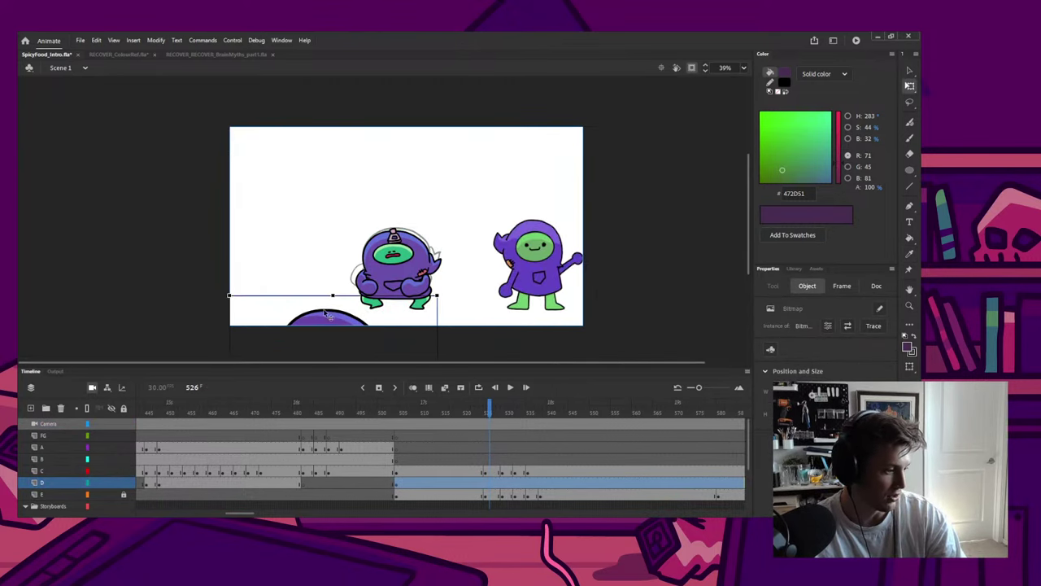
# Step: Shrink the pasted character bitmap to roughly the other characters' height and place it to the left of the transforming figure
pyautogui.moveTo(418, 334); pyautogui.dragTo(396, 120)
pyautogui.moveTo(416, 82); pyautogui.dragTo(335, 162)
pyautogui.moveTo(284, 238); pyautogui.dragTo(544, 159)
pyautogui.moveTo(596, 81); pyautogui.dragTo(563, 116)
pyautogui.moveTo(523, 169); pyautogui.dragTo(287, 282)
pyautogui.click(224, 284)
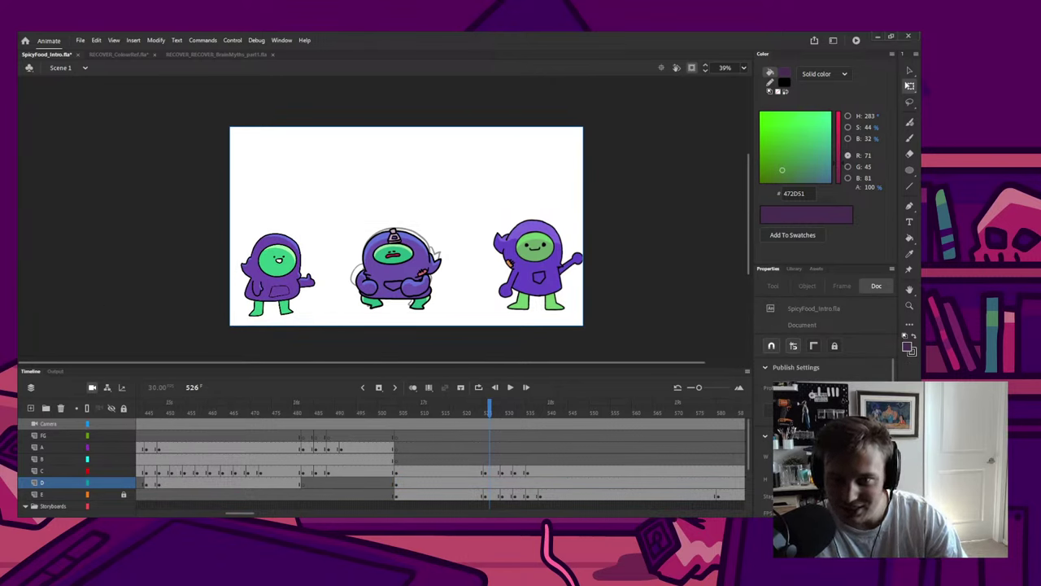
# Step: Paste the spiky-hooded character bitmap onto layer D, shrink it, and place it above the thumbs-up reference character
pyautogui.hotkey('ctrl', 'v')
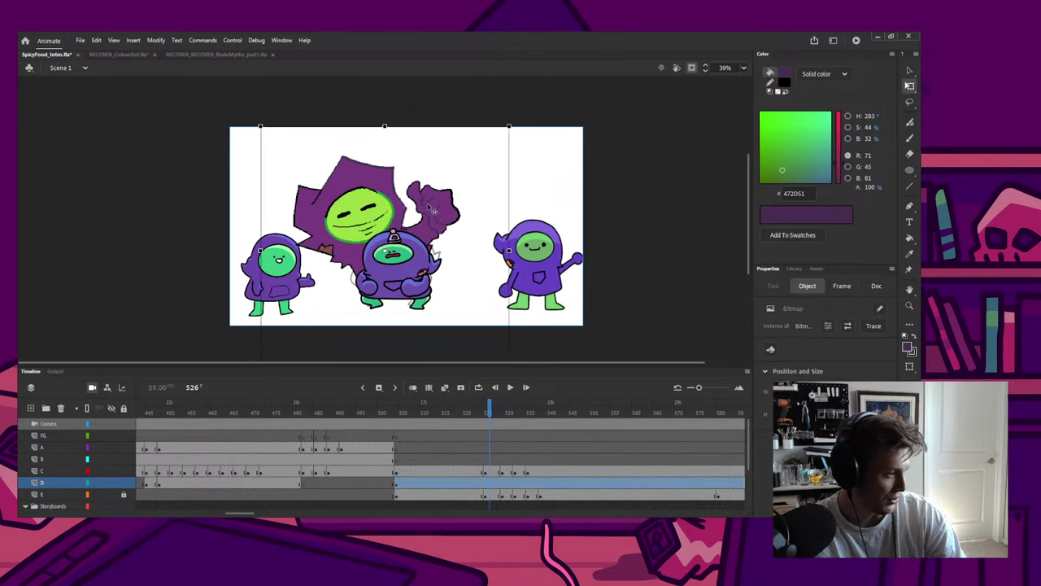
pyautogui.press('v')
pyautogui.moveTo(452, 162); pyautogui.dragTo(452, 127)
pyautogui.press('q')
pyautogui.moveTo(509, 88); pyautogui.dragTo(400, 197)
pyautogui.moveTo(330, 277); pyautogui.dragTo(284, 204)
pyautogui.click(62, 292)
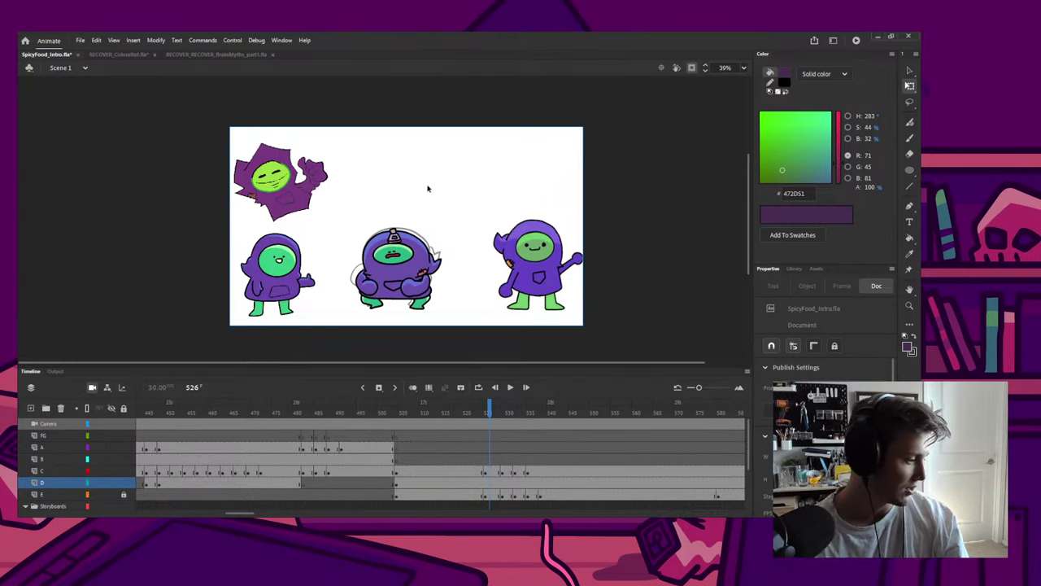
# Step: Sample the hoodie purple 6B50AA from frame 528 and fill the white head and neck of the emerging figure at frame 529
pyautogui.moveTo(432, 251); pyautogui.dragTo(382, 243)
pyautogui.scroll(1, 383, 244)
pyautogui.click(488, 405)
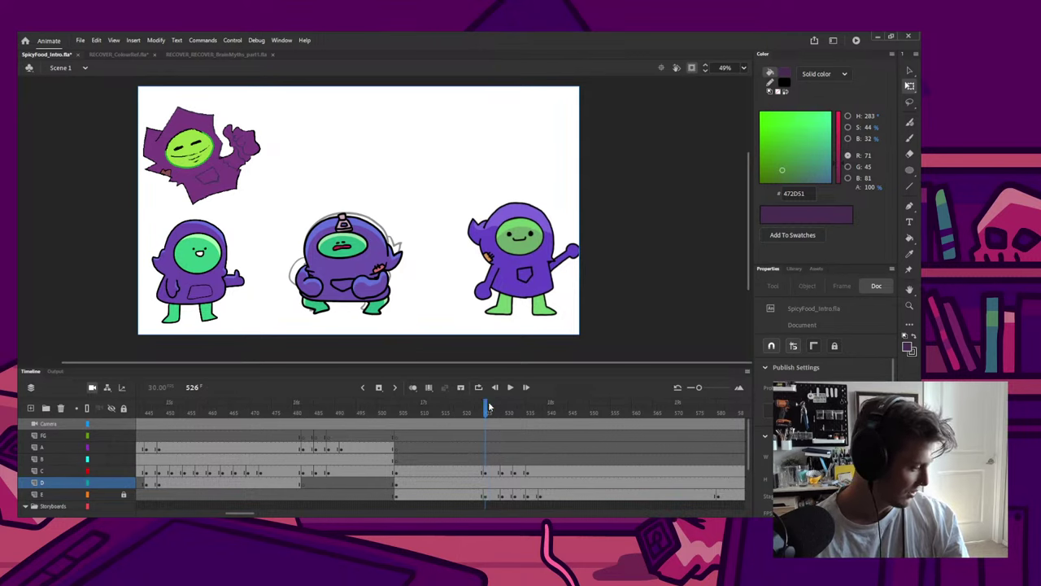
pyautogui.moveTo(488, 405)
pyautogui.mouseDown()
pyautogui.moveTo(522, 405)
pyautogui.moveTo(507, 406)
pyautogui.mouseUp()
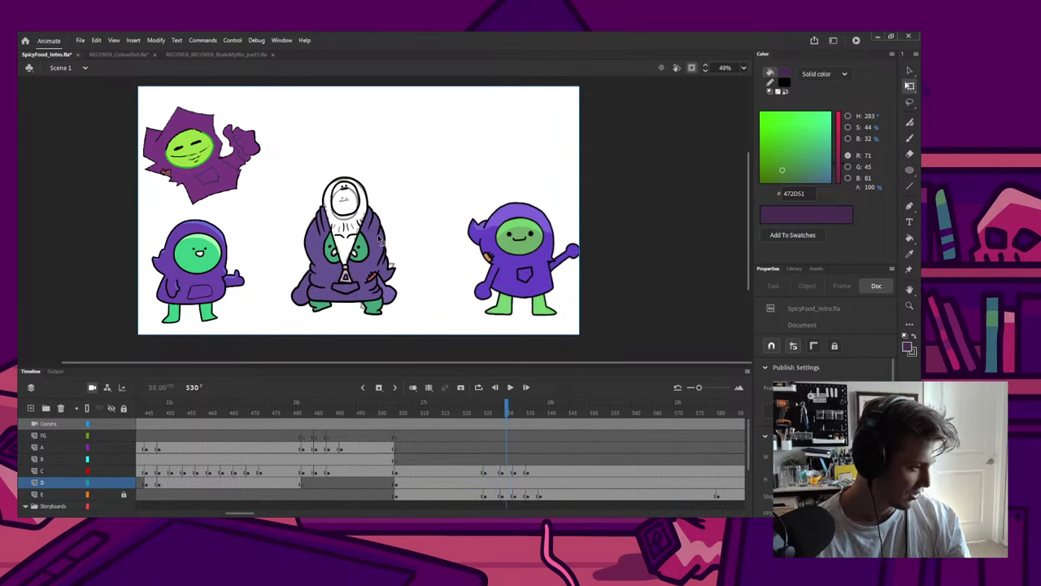
pyautogui.press('i')
pyautogui.press(',')
pyautogui.press(',')
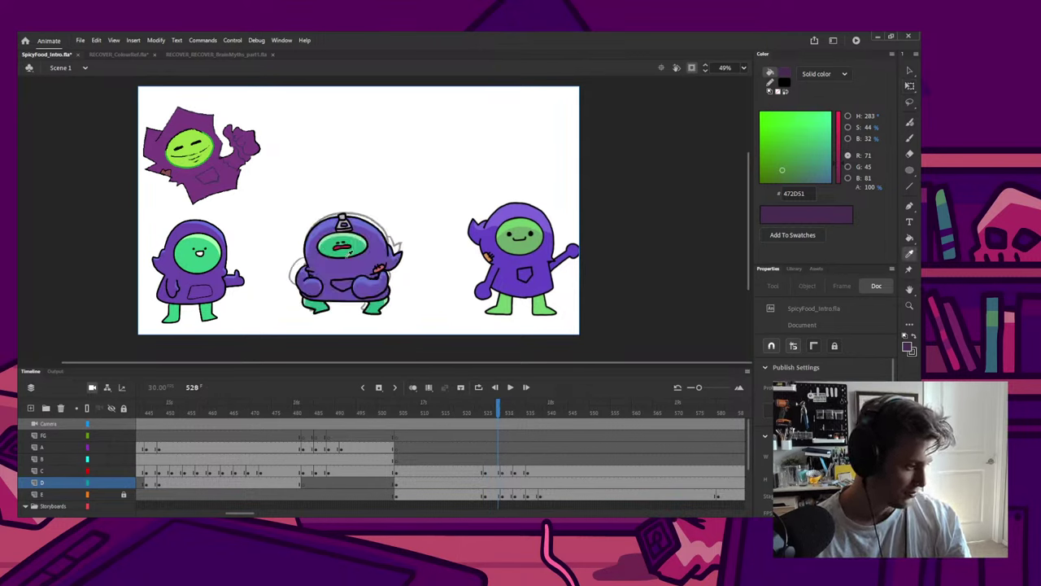
pyautogui.click(347, 262)
pyautogui.press('.')
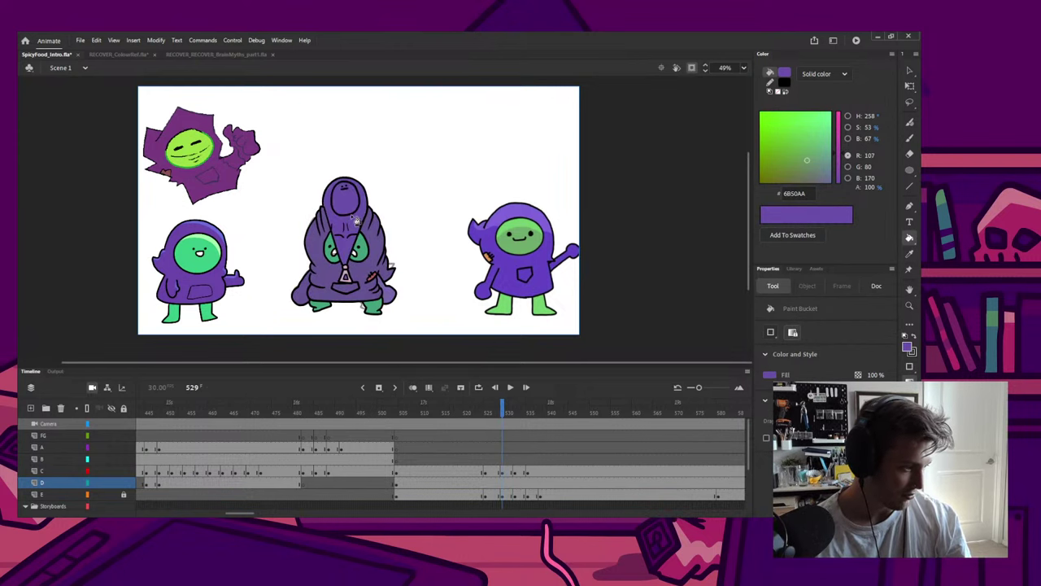
# Step: Examine the reference characters up close against the purple-filled figure at frame 529 to compare their colours
pyautogui.press('v')
pyautogui.click(187, 269)
pyautogui.scroll(3, 240, 256)
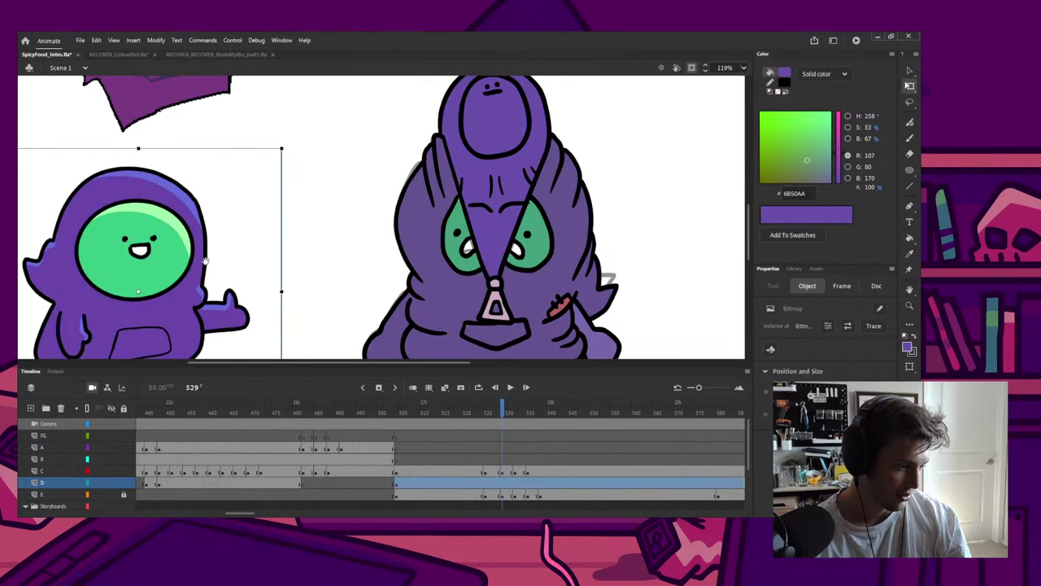
pyautogui.moveTo(206, 261); pyautogui.dragTo(243, 242)
pyautogui.scroll(-1, 216, 269)
pyautogui.moveTo(367, 237); pyautogui.dragTo(48, 224)
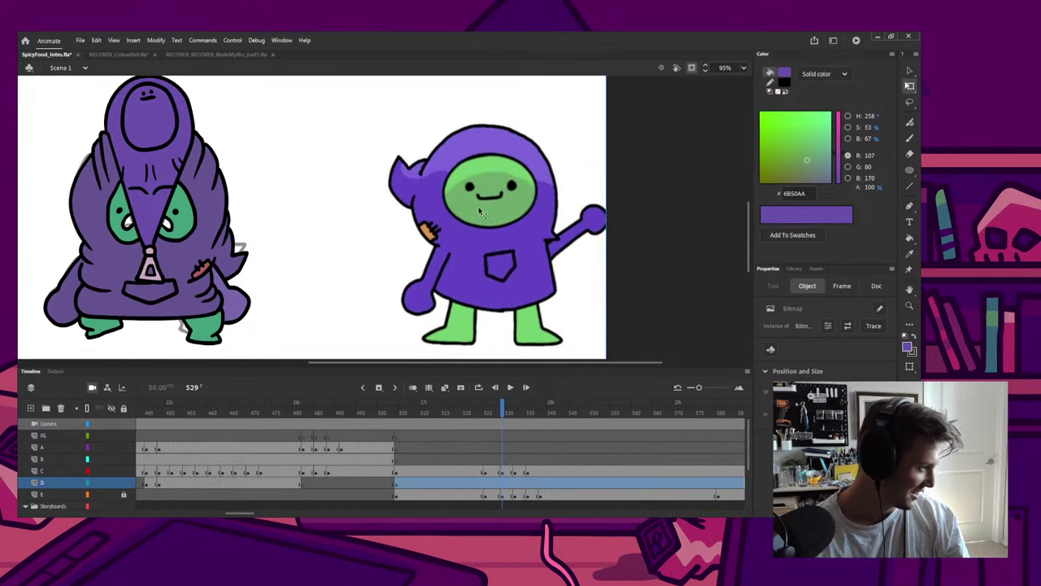
pyautogui.scroll(-3, 464, 216)
pyautogui.scroll(2, 528, 230)
pyautogui.moveTo(414, 217); pyautogui.dragTo(493, 265)
pyautogui.moveTo(165, 172); pyautogui.dragTo(293, 235)
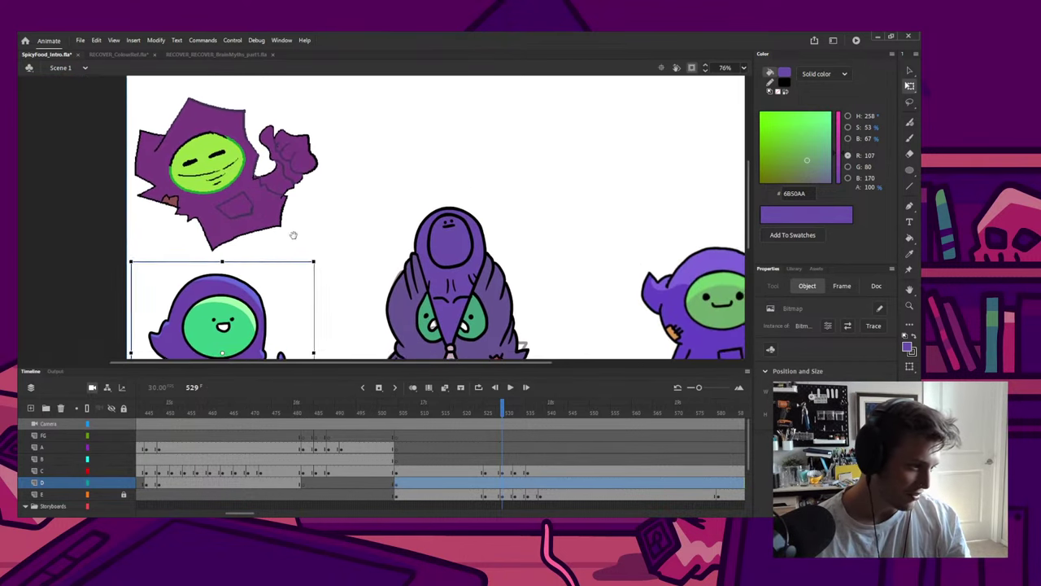
pyautogui.scroll(3, 233, 202)
pyautogui.scroll(-5, 349, 192)
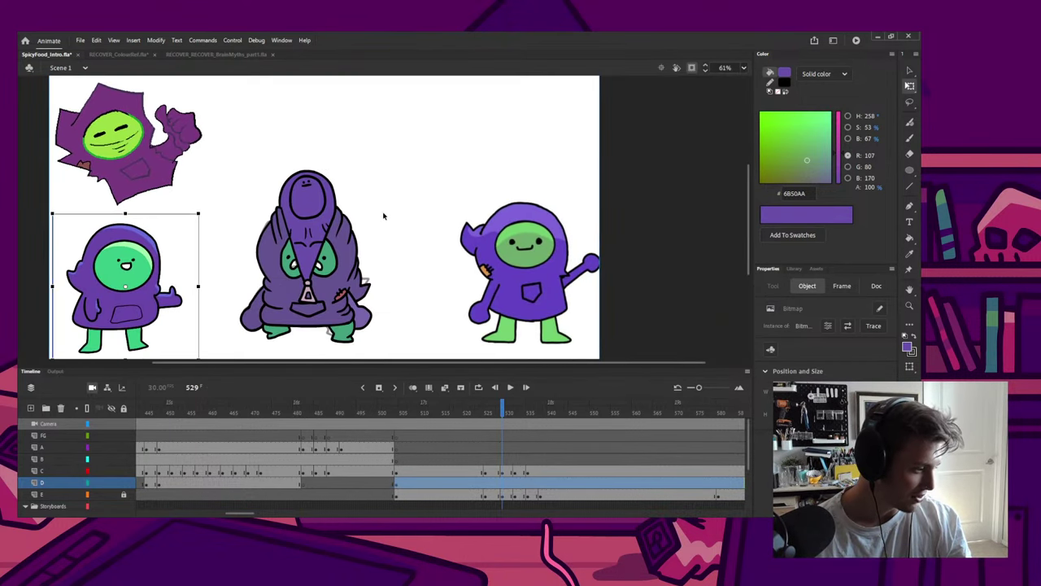
pyautogui.click(383, 216)
# Step: Step back and forth between frames 525 and 530 to compare the figure's colours before and during the transformation
pyautogui.press('i')
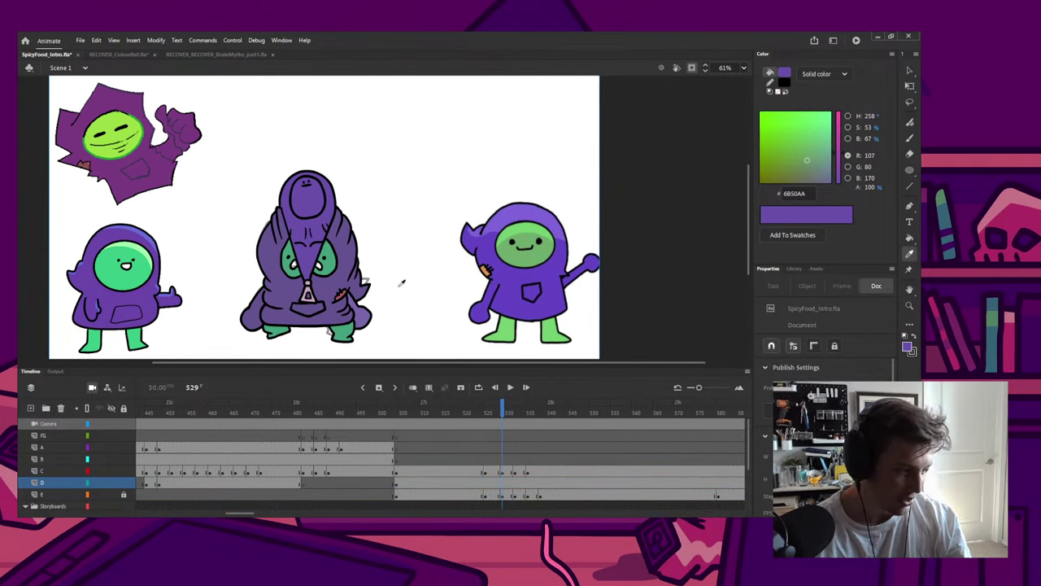
pyautogui.press(',')
pyautogui.press(',')
pyautogui.press(',')
pyautogui.press(',')
pyautogui.press('.')
pyautogui.press('.')
pyautogui.press('.')
pyautogui.press('.')
pyautogui.press('.')
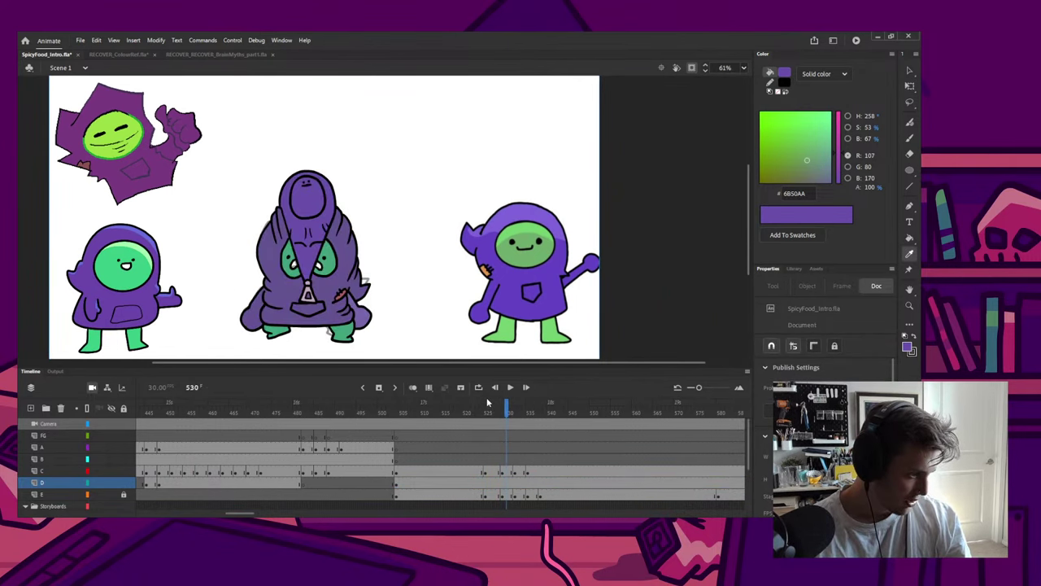
# Step: Sample the face green 2BB584 from frame 532 and fill the emerging figure's face group on the preceding drawing with it
pyautogui.press('.')
pyautogui.press('.')
pyautogui.click(319, 204)
pyautogui.press(',')
pyautogui.press(',')
pyautogui.press('i')
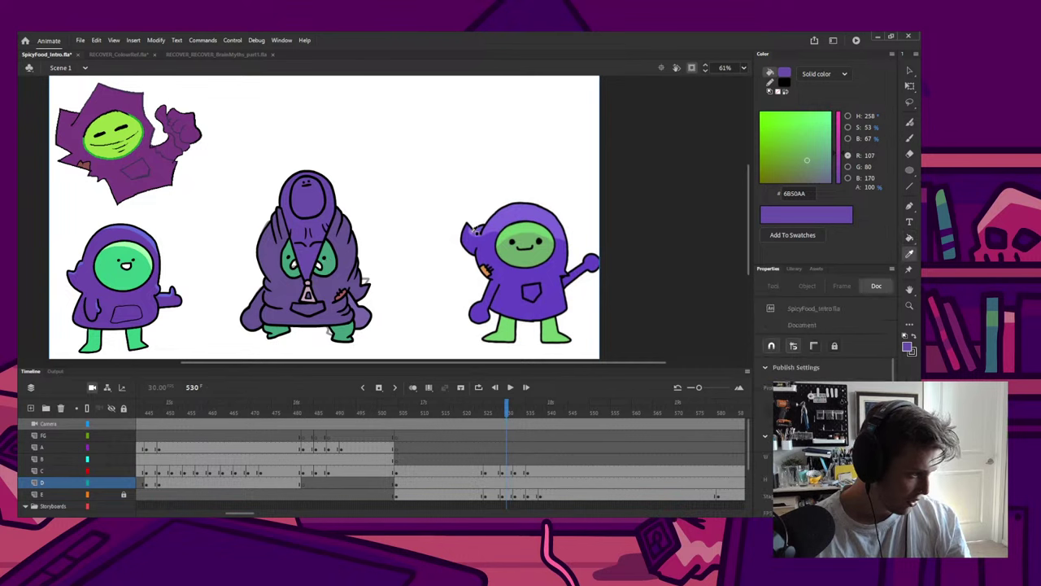
pyautogui.press('.')
pyautogui.press('.')
pyautogui.click(314, 153)
pyautogui.press(',')
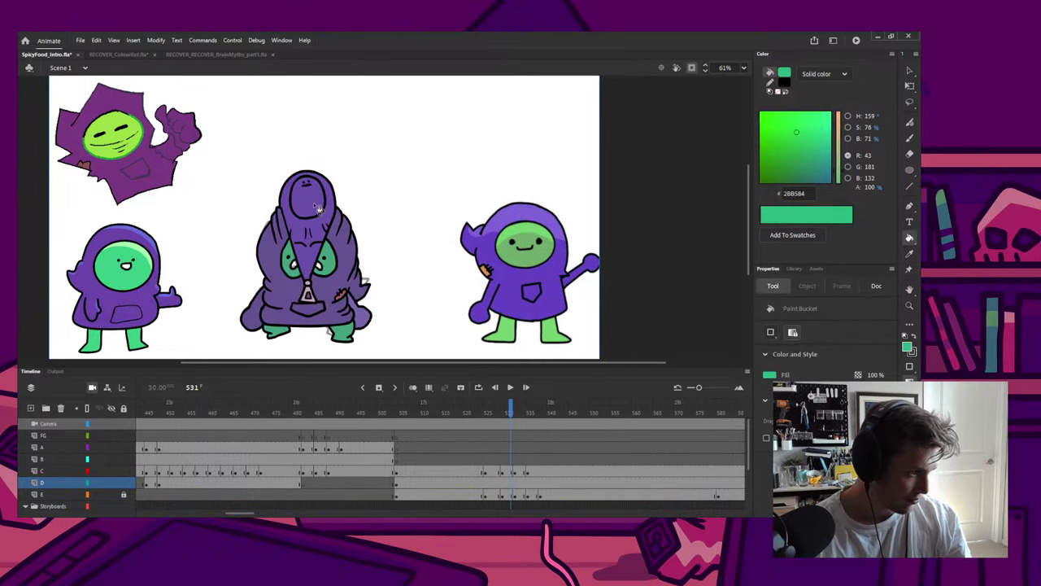
pyautogui.press('q')
pyautogui.doubleClick(324, 207)
pyautogui.press('k')
pyautogui.click(317, 204)
pyautogui.press('q')
pyautogui.doubleClick(403, 167)
# Step: Step through frames 525 to 535 to check the newly coloured face in motion, and return to frame 529
pyautogui.press(',')
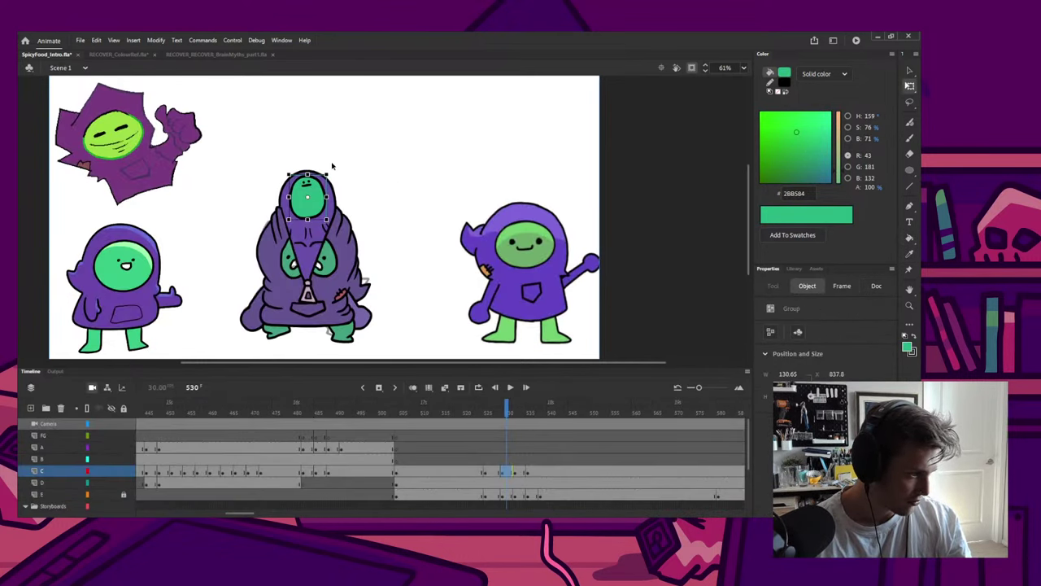
pyautogui.press(',')
pyautogui.press(',')
pyautogui.press(',')
pyautogui.press(',')
pyautogui.press(',')
pyautogui.press('.')
pyautogui.press('.')
pyautogui.press('.')
pyautogui.press('.')
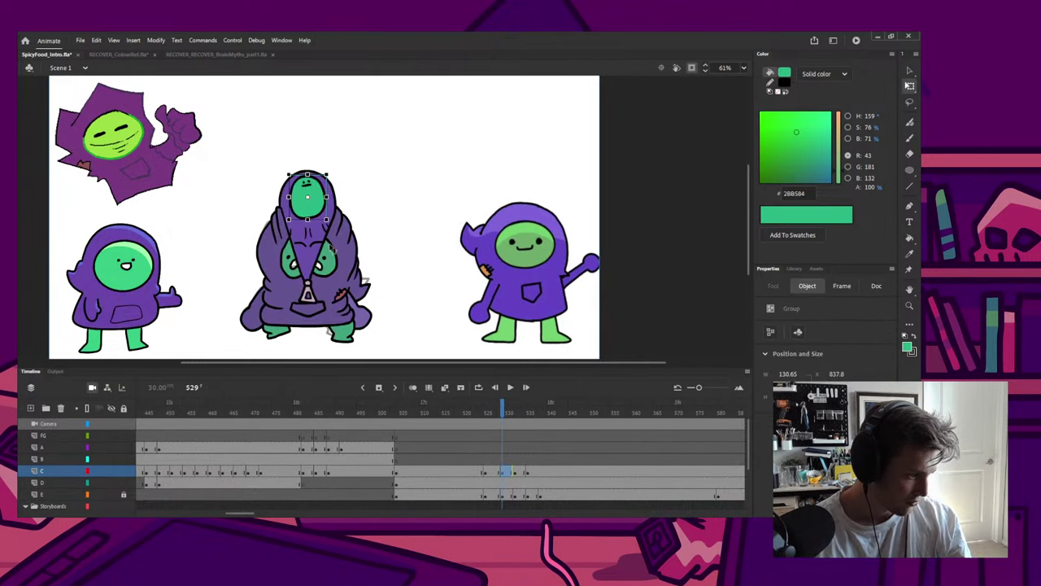
pyautogui.press('.')
pyautogui.press('.')
pyautogui.press('.')
pyautogui.press('.')
pyautogui.press('.')
pyautogui.press('.')
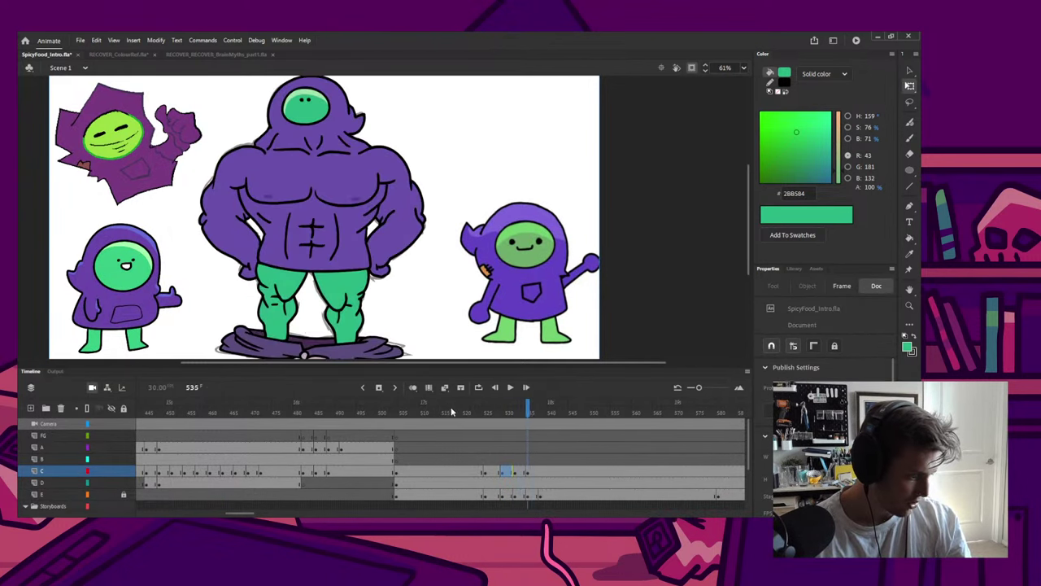
pyautogui.moveTo(473, 412); pyautogui.dragTo(502, 414)
pyautogui.click(446, 344)
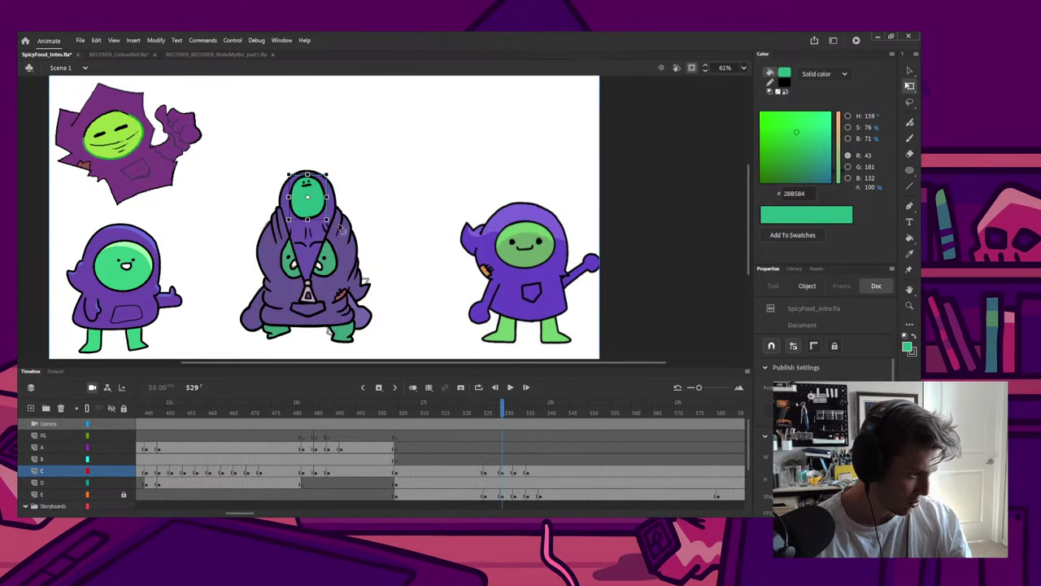
# Step: Sample the hood highlight blue 6771D8 from frame 527 and paint highlights on the emerging figure's hood at frame 529
pyautogui.press(',')
pyautogui.press(',')
pyautogui.press('i')
pyautogui.click(330, 227)
pyautogui.press('.')
pyautogui.press('.')
pyautogui.press('q')
pyautogui.click(319, 199)
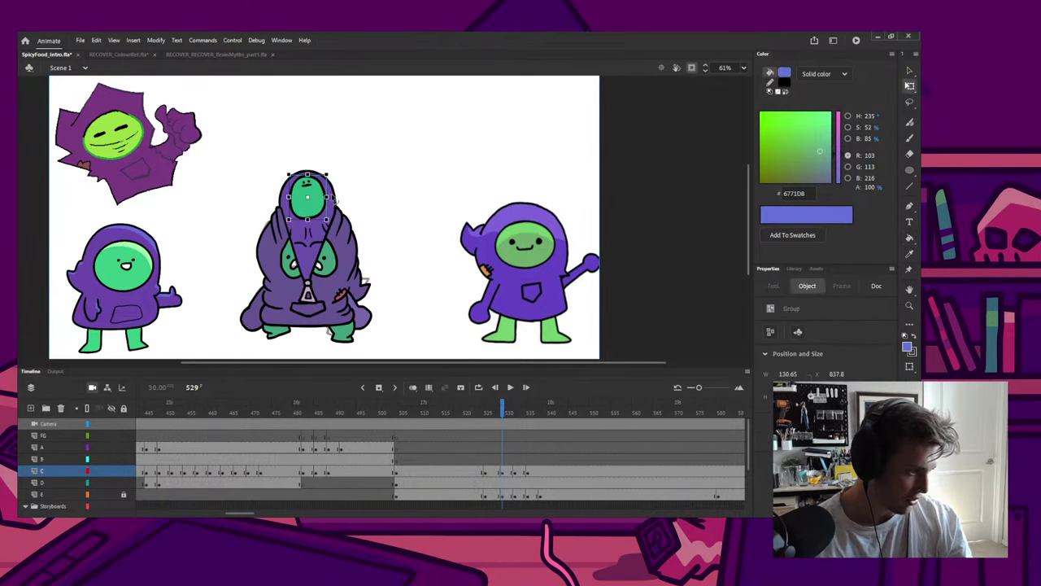
pyautogui.keyDown('shift'); pyautogui.click(330, 196); pyautogui.keyUp('shift')
pyautogui.press('b')
pyautogui.click(332, 194)
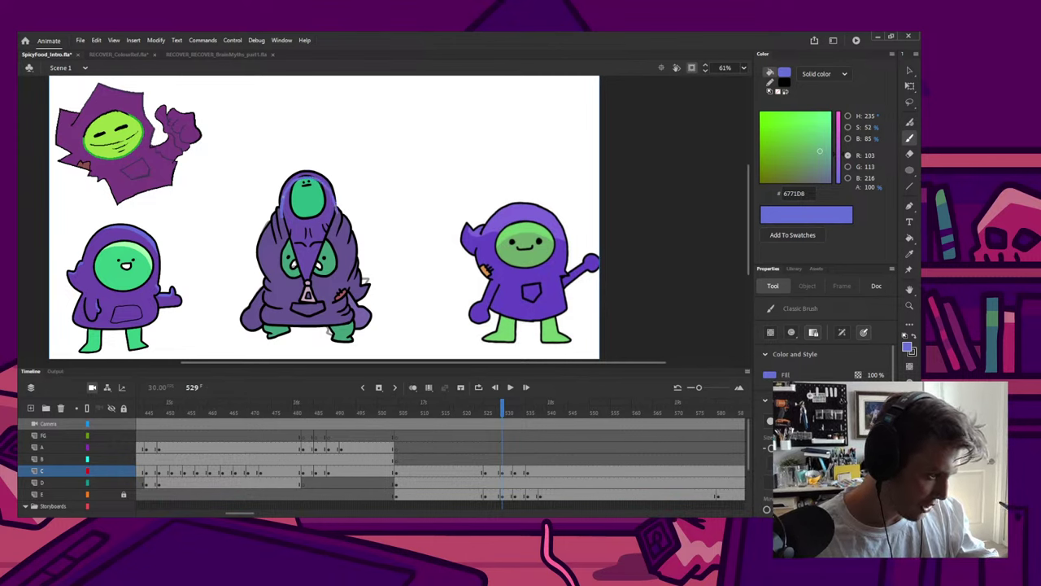
pyautogui.press('k')
# Step: Sample the light green 9EE1AC from the face at frame 527 and paint a highlight inside the face group at frame 529
pyautogui.press(',')
pyautogui.press(',')
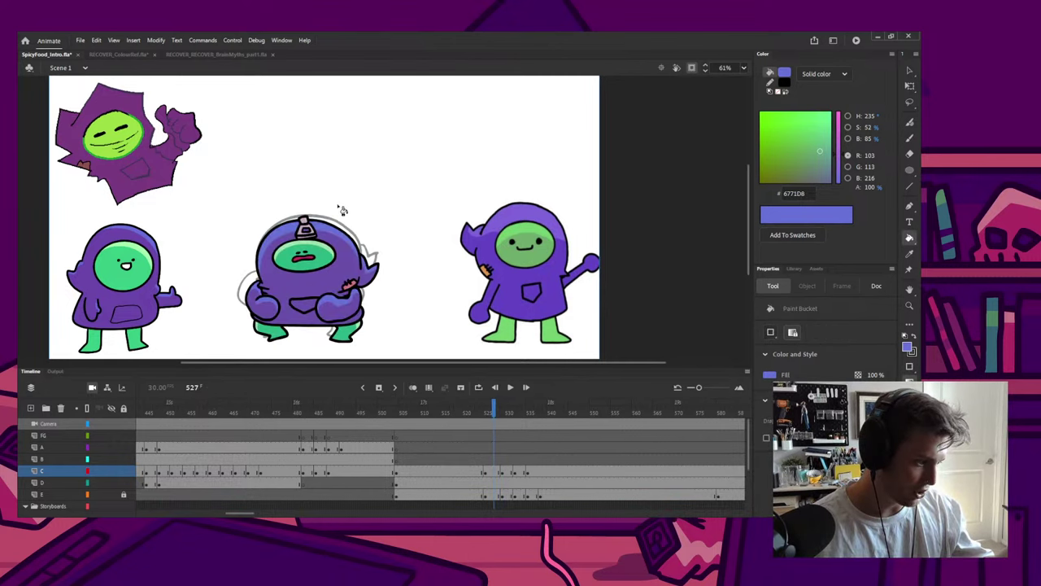
pyautogui.press('i')
pyautogui.click(316, 242)
pyautogui.press('.')
pyautogui.press('.')
pyautogui.press('v')
pyautogui.doubleClick(298, 197)
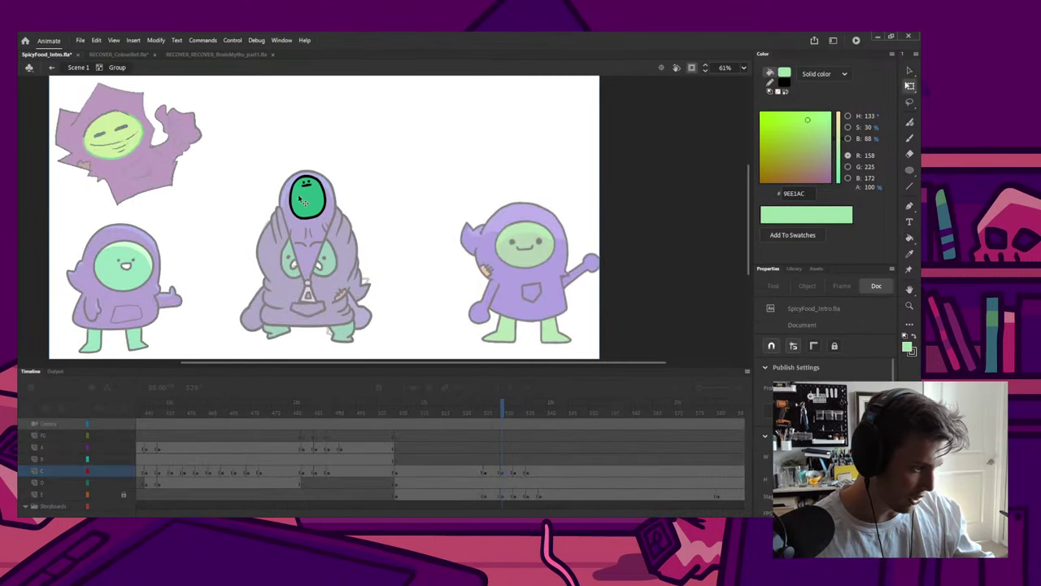
pyautogui.press('b')
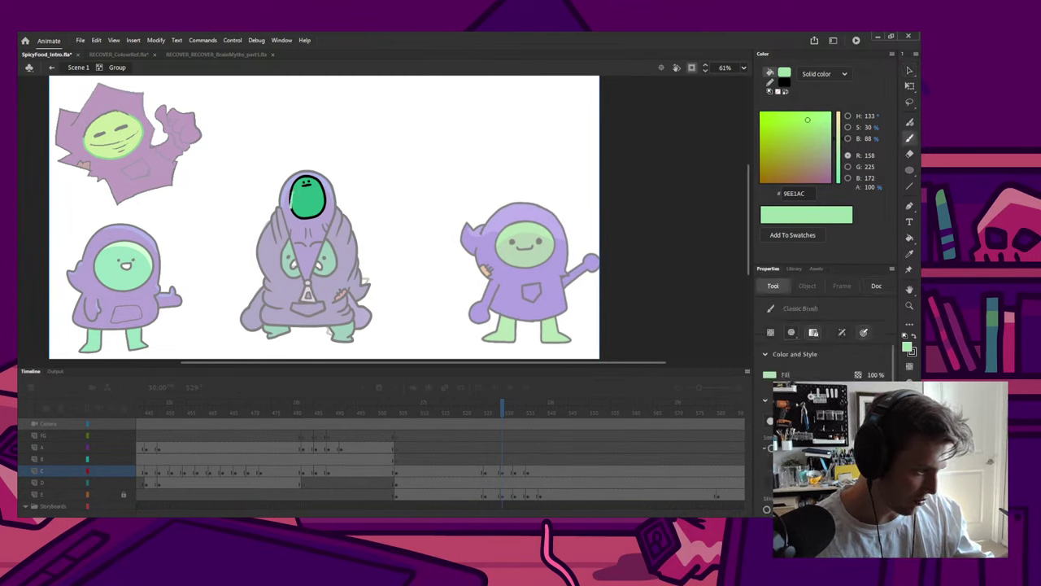
pyautogui.press('v')
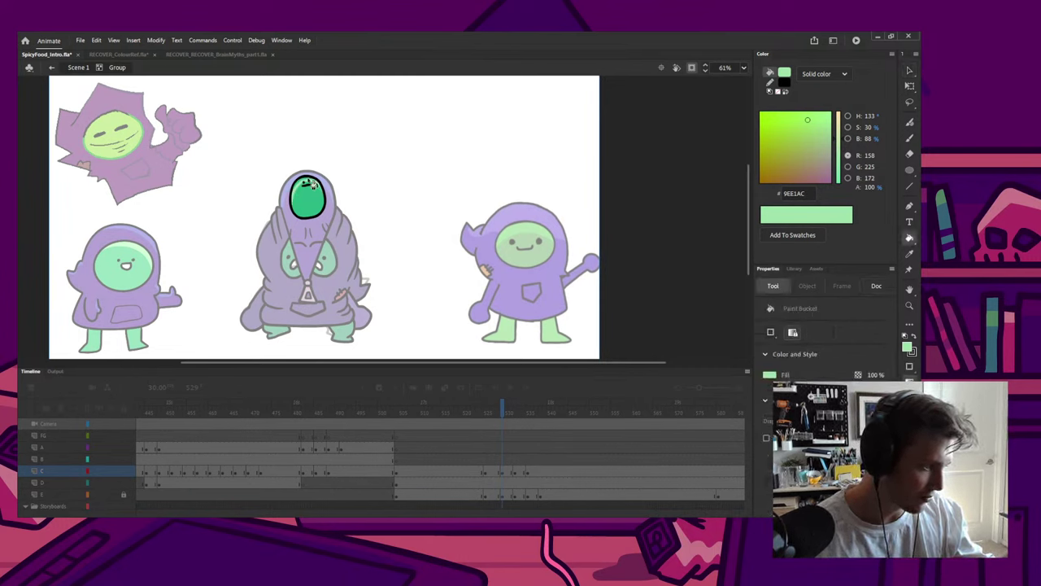
pyautogui.doubleClick(350, 177)
# Step: Sample the highlight blue 6771D8 from frame 531 and paint highlights on the muscular figure's shoulders at frame 532
pyautogui.click(510, 407)
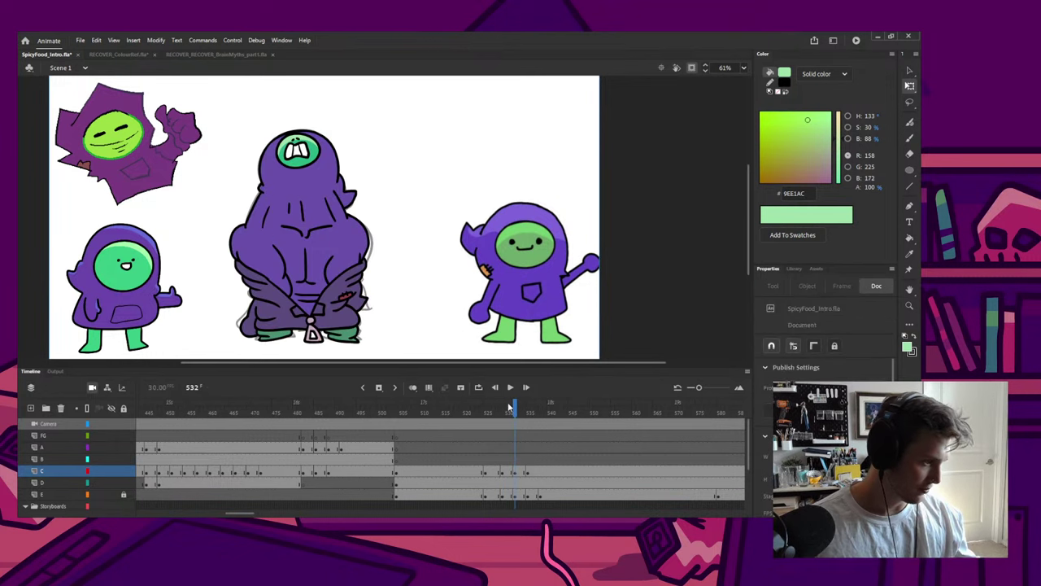
pyautogui.press('v')
pyautogui.press('i')
pyautogui.press('.')
pyautogui.click(335, 170)
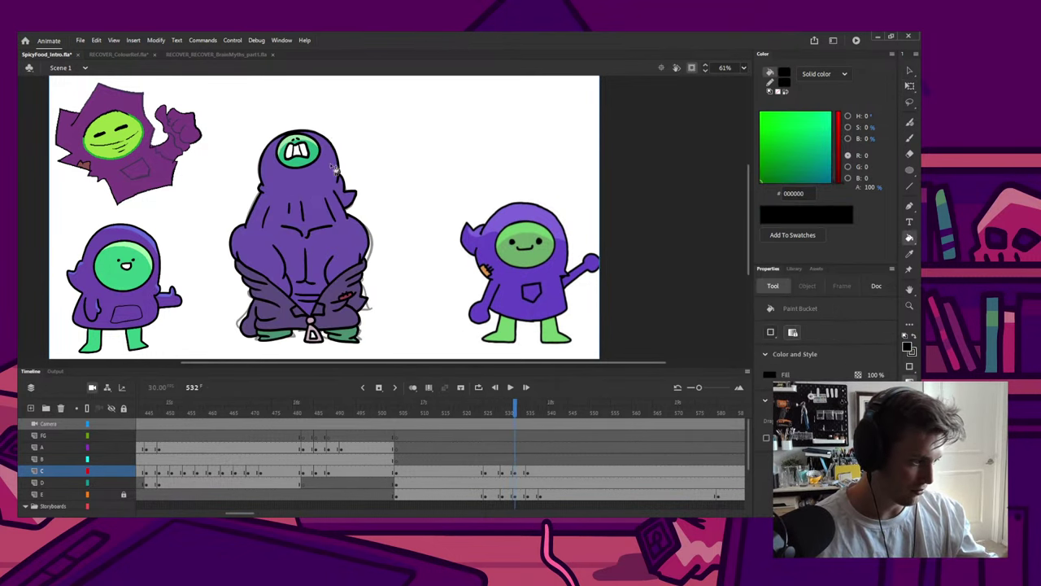
pyautogui.press('q')
pyautogui.click(309, 182)
pyautogui.press('b')
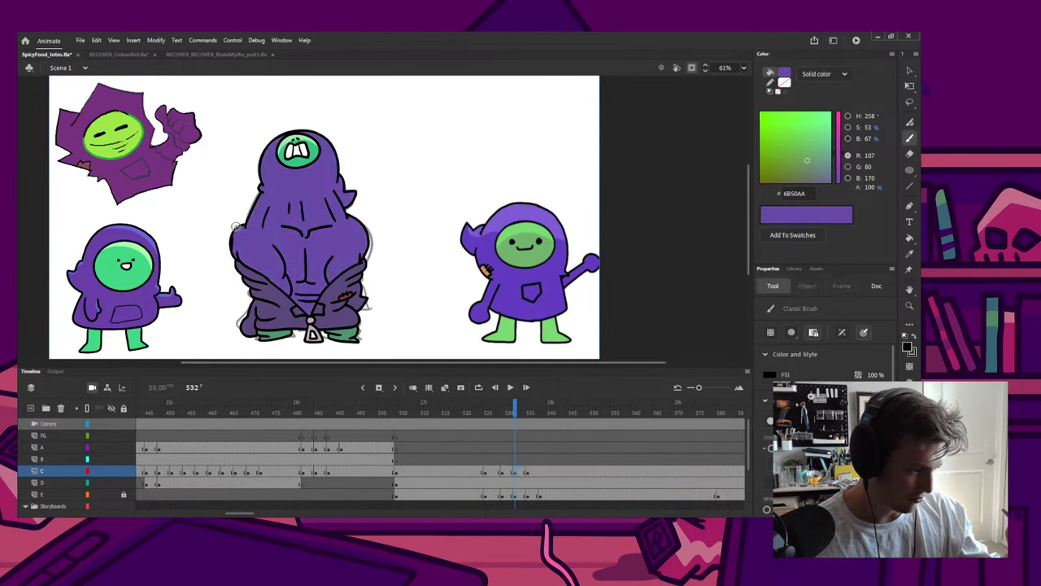
pyautogui.press(',')
pyautogui.click(330, 187)
pyautogui.press('.')
pyautogui.press('q')
pyautogui.click(271, 239)
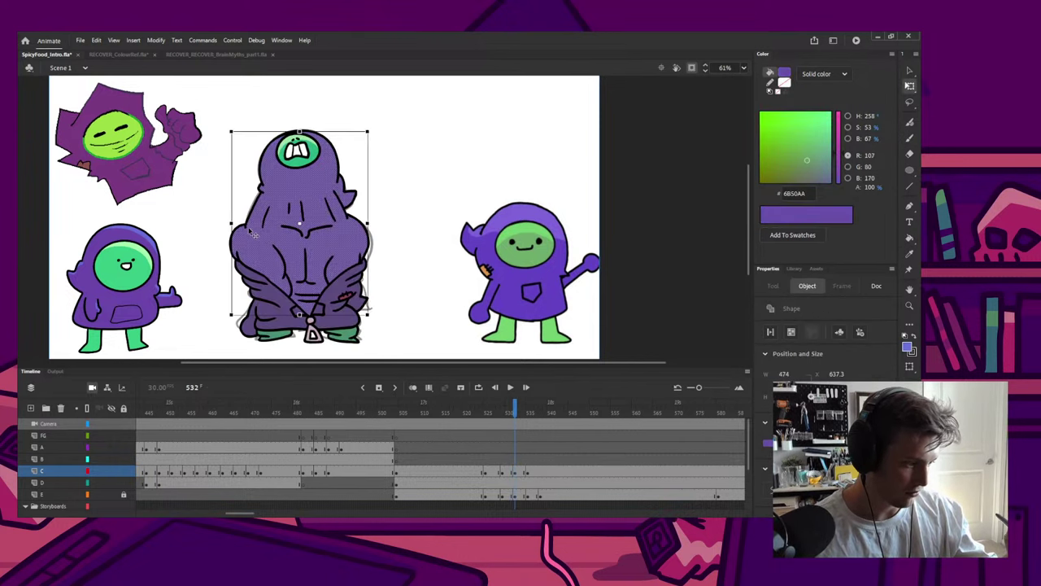
pyautogui.press('Escape')
pyautogui.press('b')
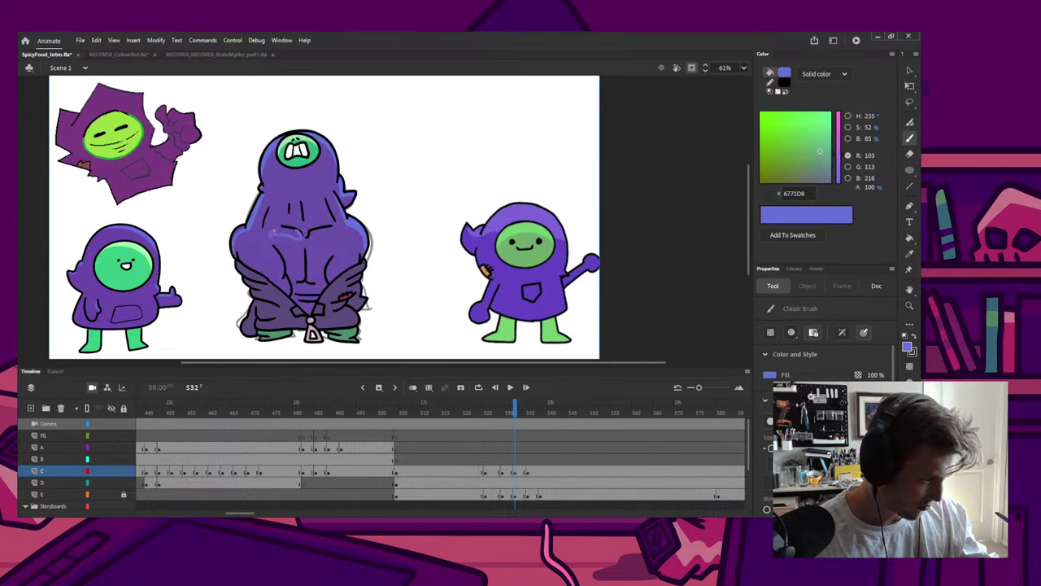
# Step: Brush and fill 6771D8 highlights along the upper edge of both chest muscles at frame 532
pyautogui.moveTo(275, 232); pyautogui.dragTo(295, 232)
pyautogui.press('k')
pyautogui.click(292, 234)
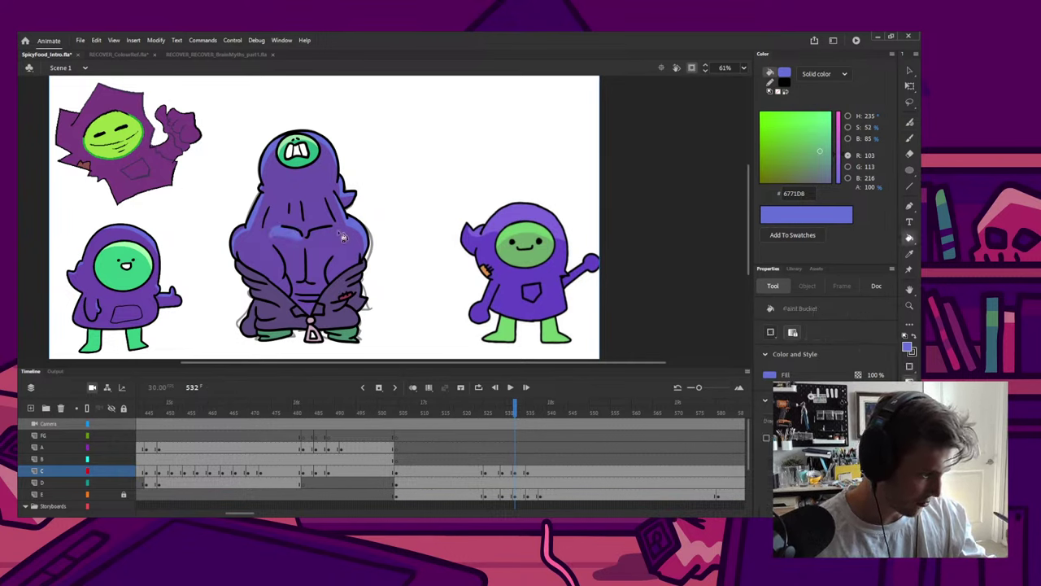
pyautogui.press('b')
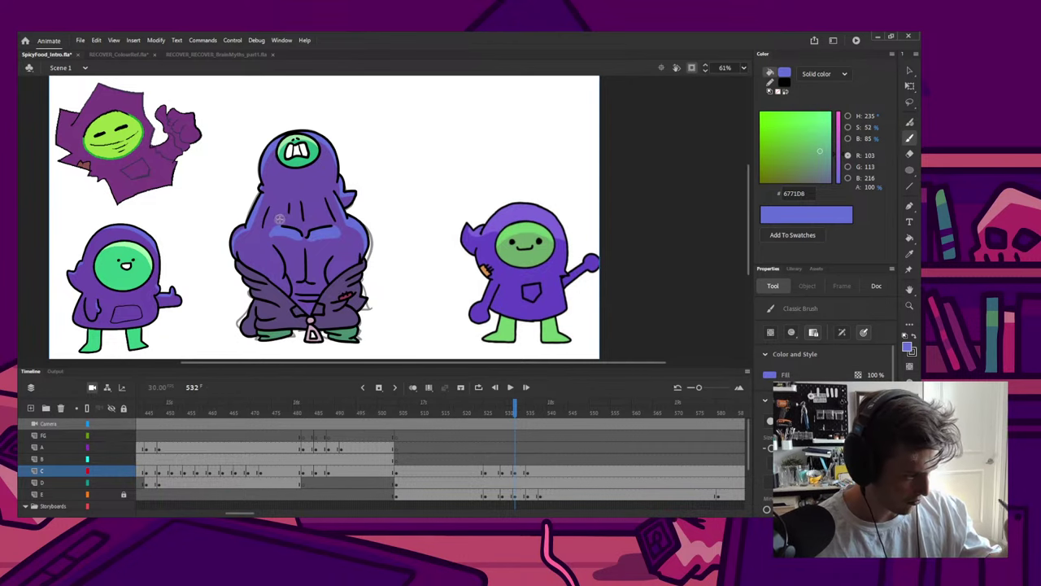
pyautogui.press('v')
pyautogui.press('b')
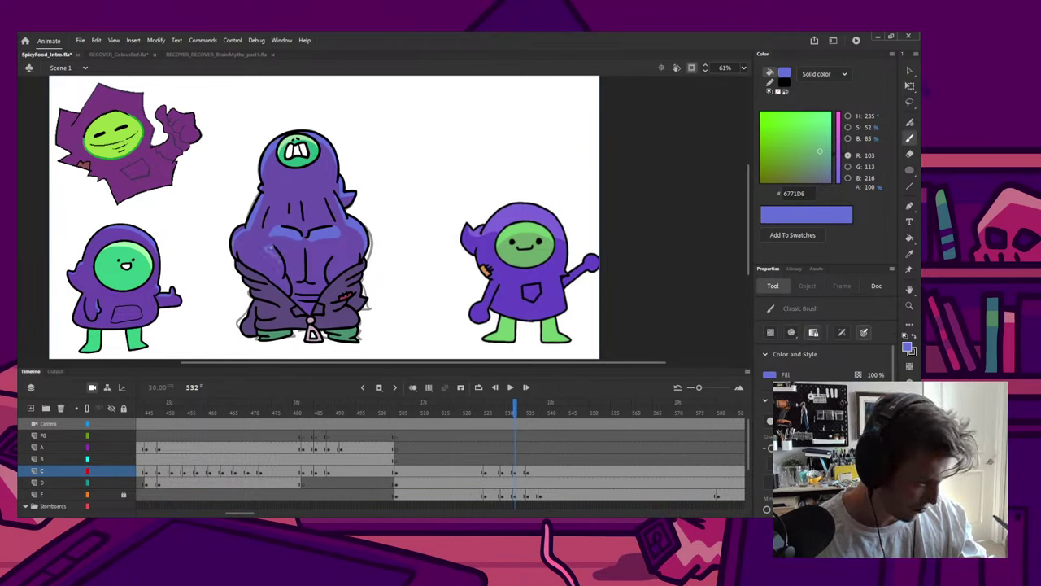
# Step: Brush and fill 6771D8 highlights along the inner edges of both arms beside the muscular figure's torso at frame 532
pyautogui.moveTo(268, 249); pyautogui.dragTo(283, 266)
pyautogui.press('k')
pyautogui.press('b')
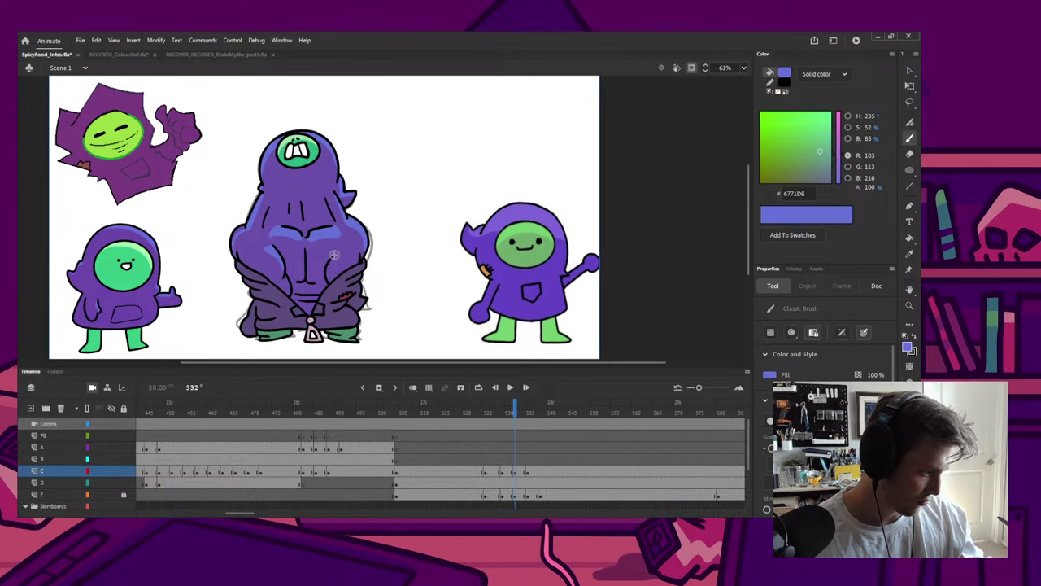
pyautogui.press('k')
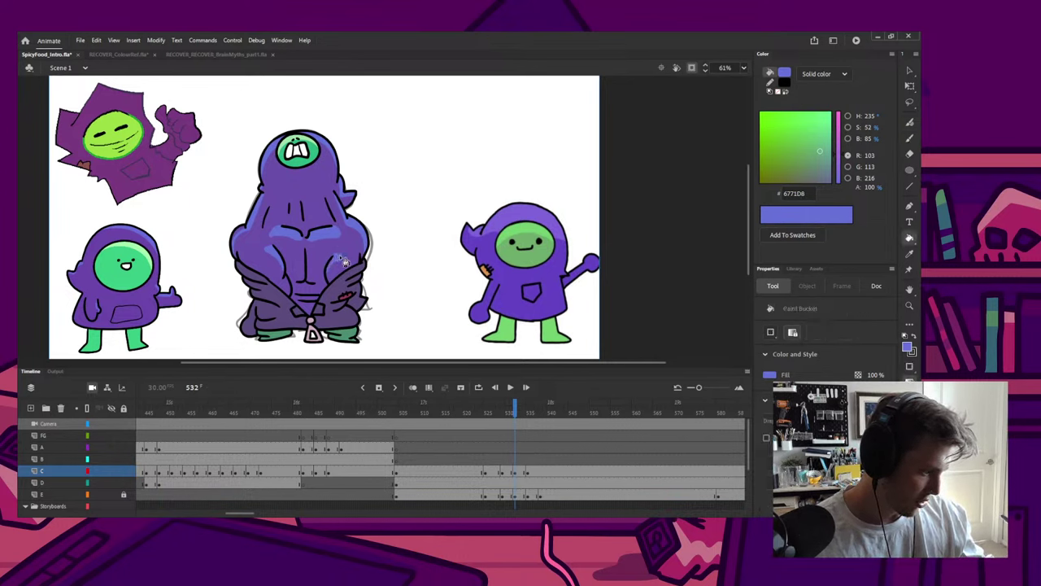
pyautogui.press('b')
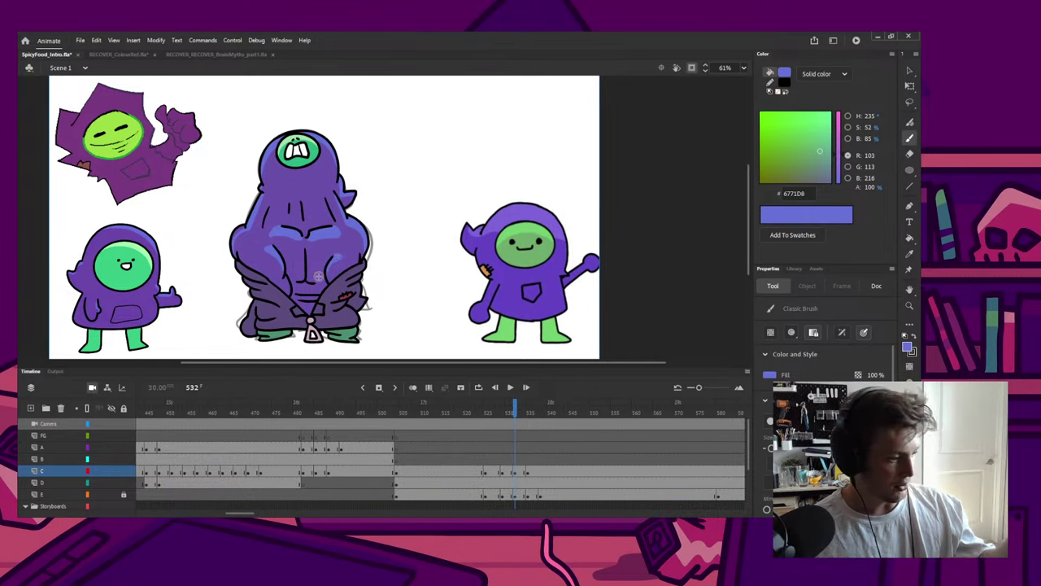
# Step: Open the muscular figure's body group at frame 535 and paint 6771D8 highlights on its first shoulder and the adjoining chest muscle
pyautogui.moveTo(520, 407); pyautogui.dragTo(529, 407)
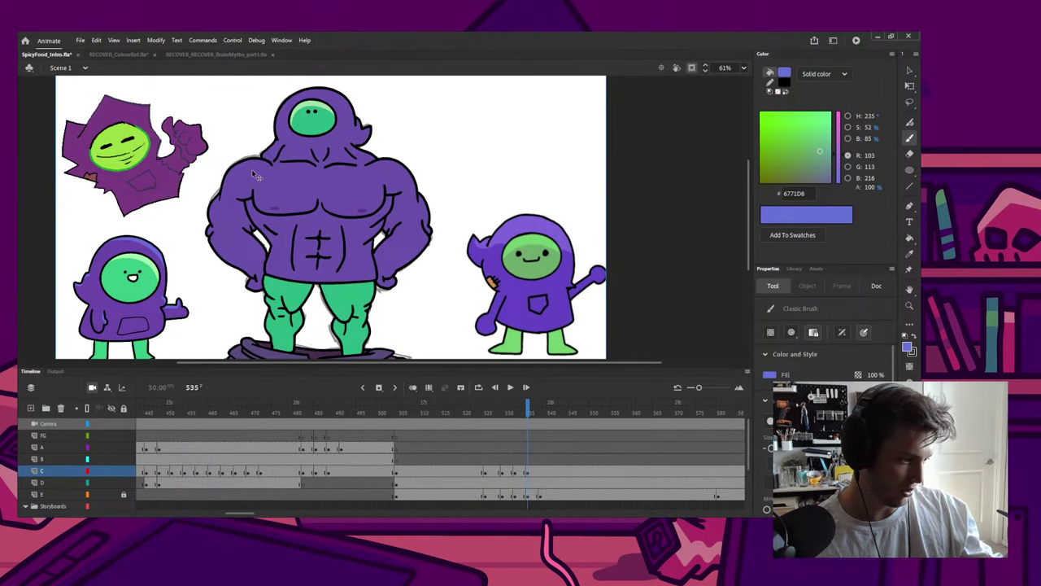
pyautogui.doubleClick(257, 175)
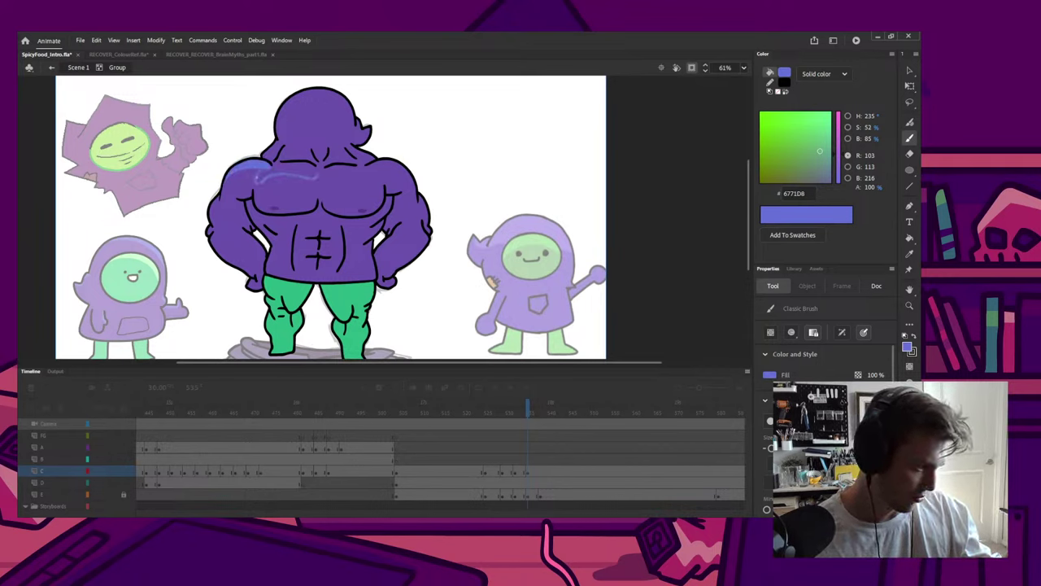
pyautogui.press('k')
pyautogui.click(290, 170)
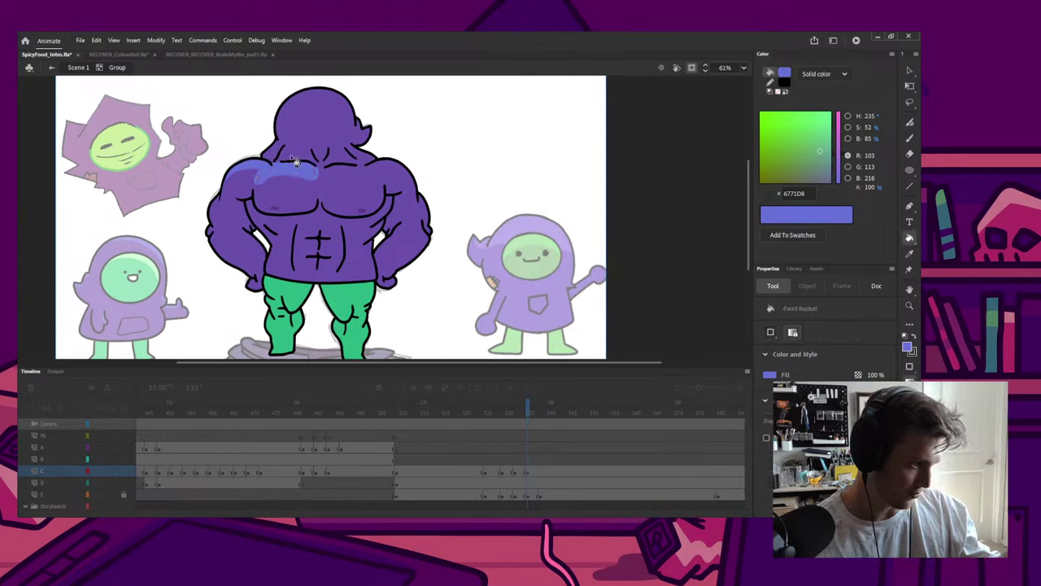
# Step: Outline and fill a matching 6771D8 highlight on the other chest muscle, undoing any fill that floods the body
pyautogui.press('v')
pyautogui.press('b')
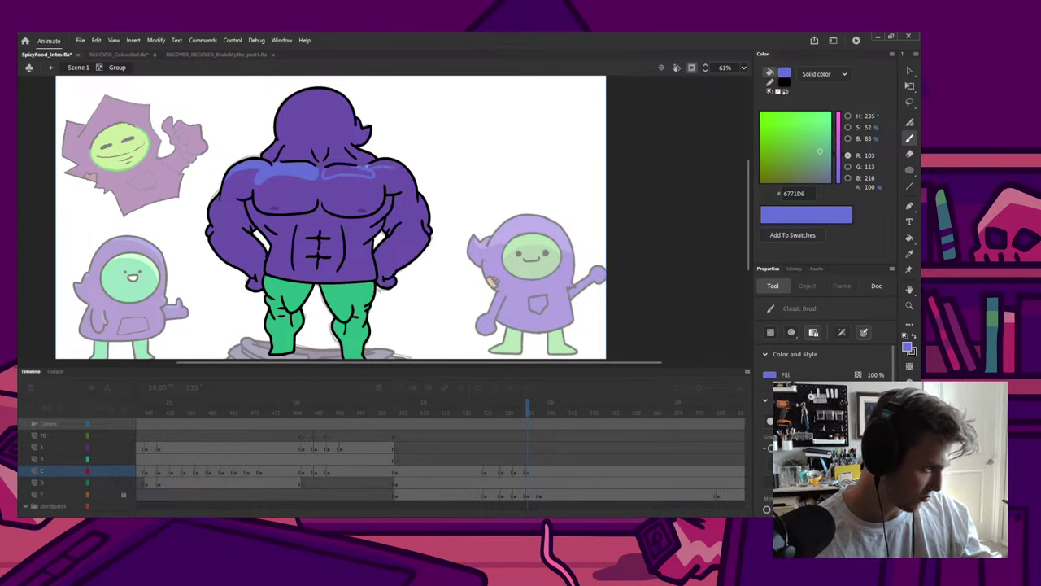
pyautogui.moveTo(413, 187); pyautogui.dragTo(417, 198)
pyautogui.press('k')
pyautogui.click(382, 174)
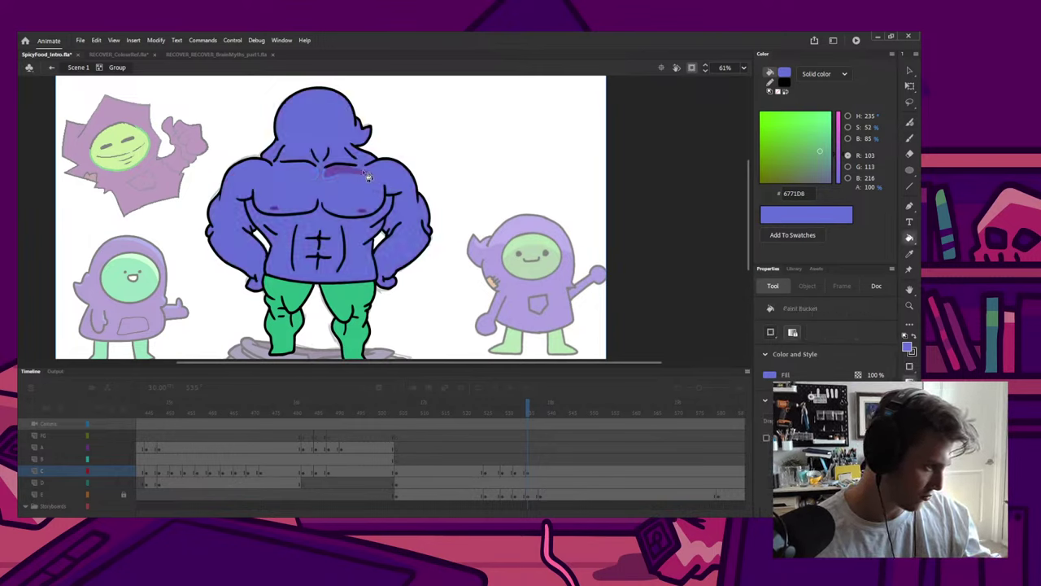
pyautogui.click(365, 174)
pyautogui.hotkey('ctrl', 'z')
pyautogui.hotkey('ctrl', 'z')
pyautogui.click(364, 173)
pyautogui.press('b')
pyautogui.press('b')
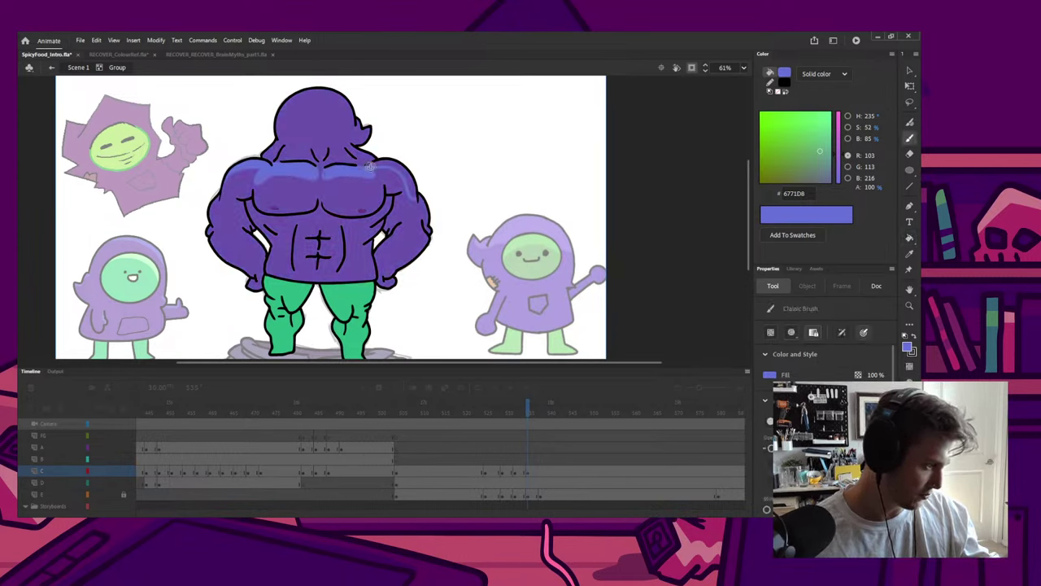
# Step: Close the outline of the second shoulder's highlight and fill it with 6771D8
pyautogui.press('k')
pyautogui.click(420, 172)
pyautogui.hotkey('ctrl', 'z')
pyautogui.press('b')
pyautogui.press('k')
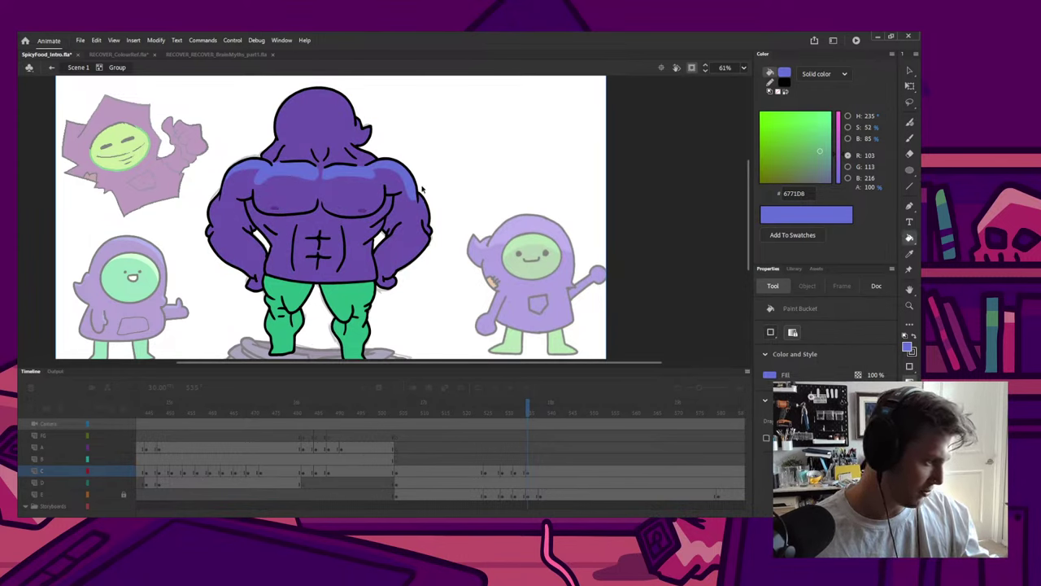
# Step: Paint 6771D8 highlights on the upper abdominal muscles and the outer edges of both upper arms
pyautogui.press('b')
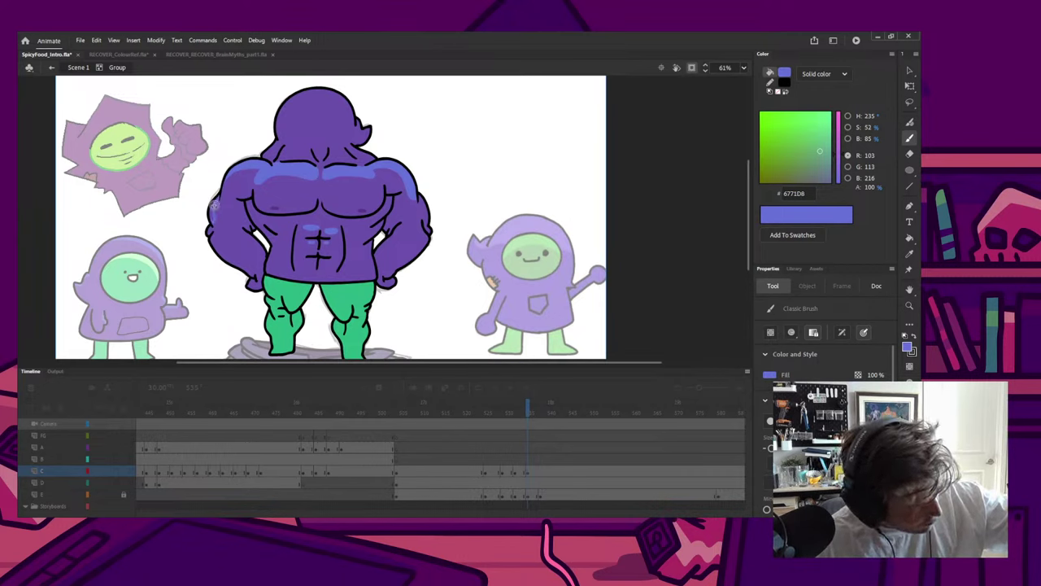
pyautogui.press('v')
pyautogui.press('b')
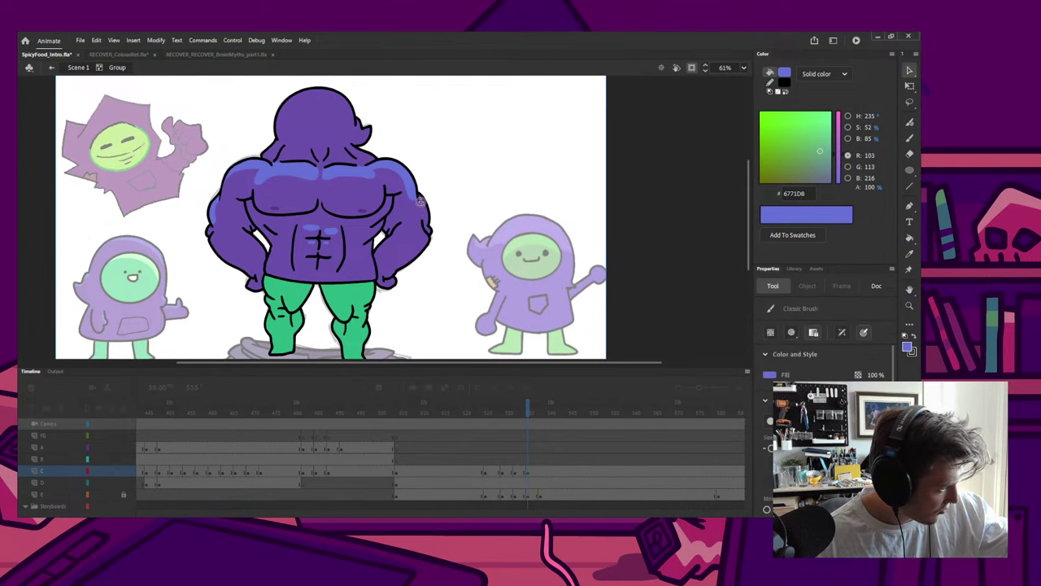
pyautogui.press('v')
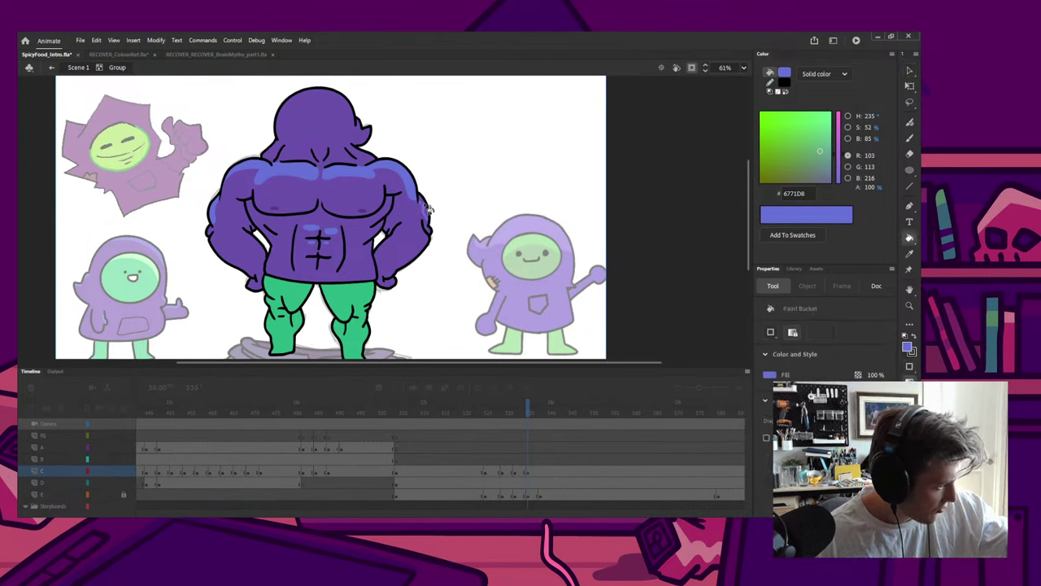
# Step: Outline and fill 6771D8 highlights along the upper edges of both forearms
pyautogui.press('b')
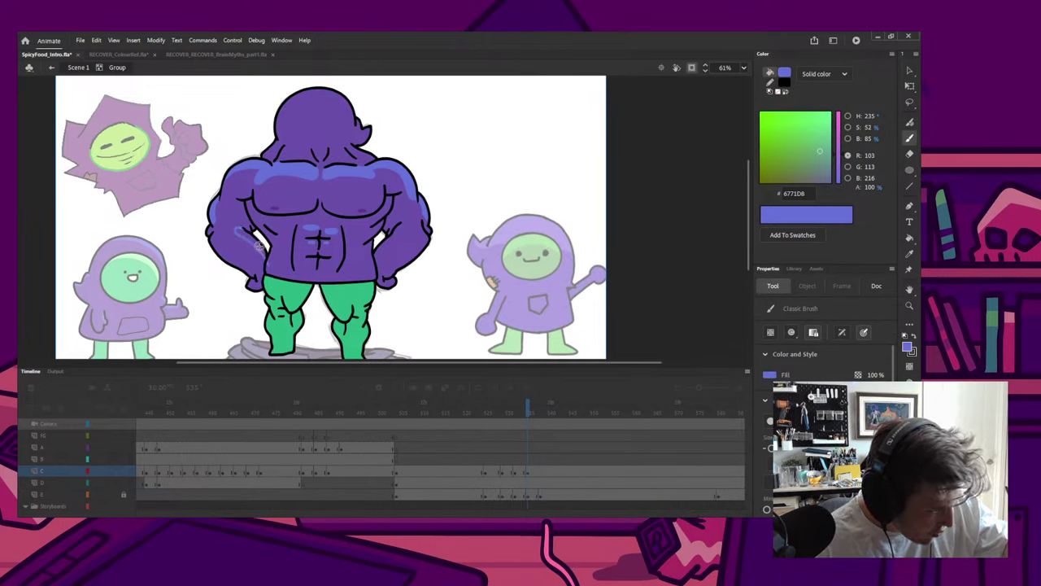
pyautogui.press('k')
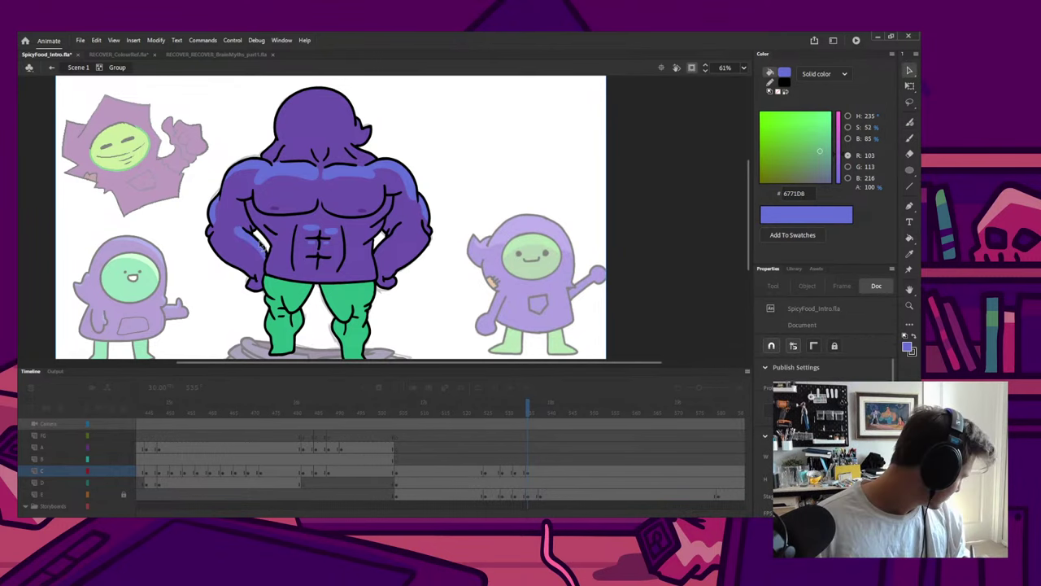
pyautogui.press('b')
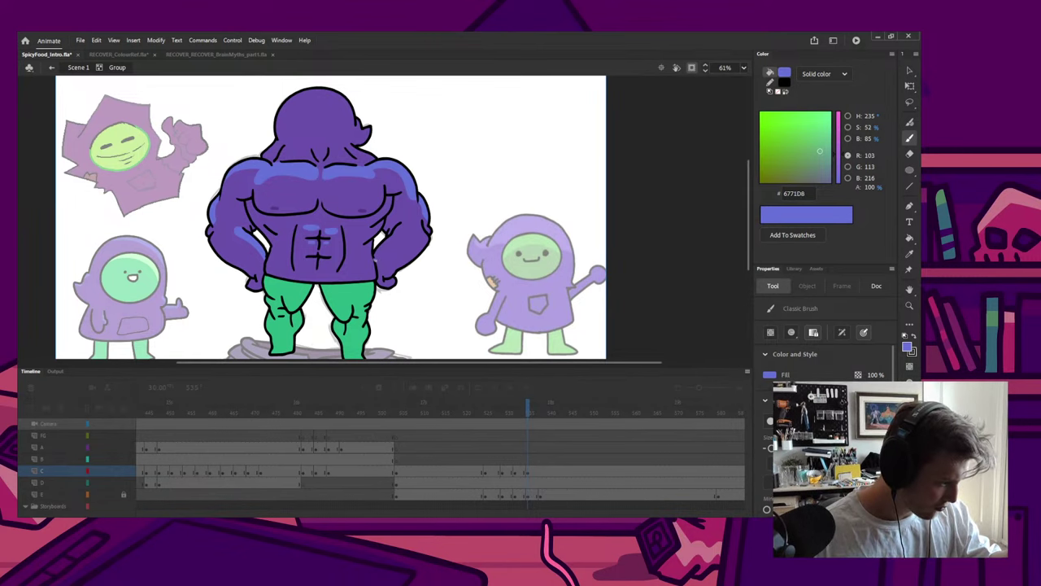
pyautogui.press('k')
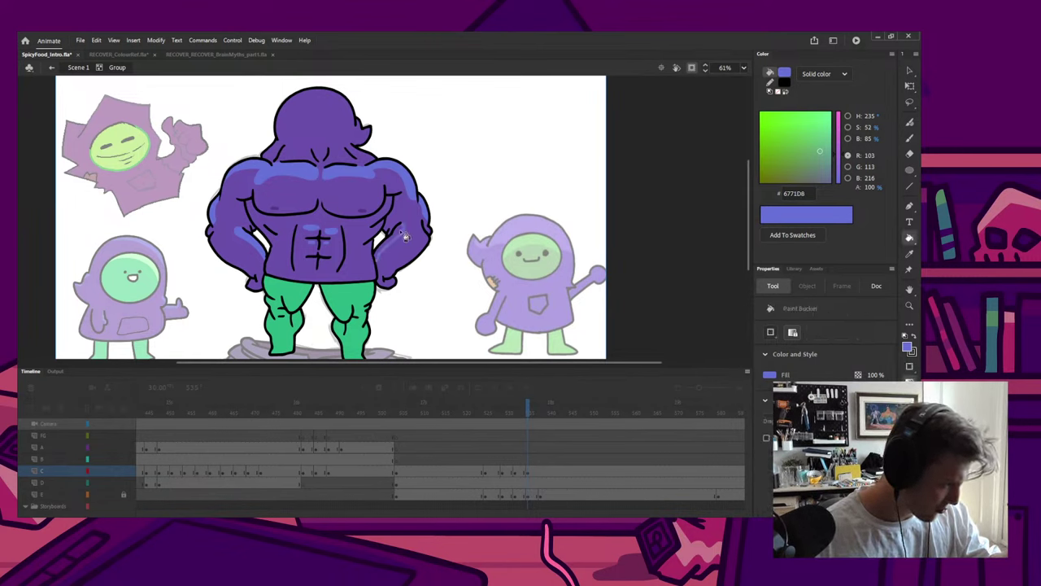
# Step: Brush and fill 6771D8 highlights on the top of the hood, the hood's tip and the neck beside the shoulder
pyautogui.press('b')
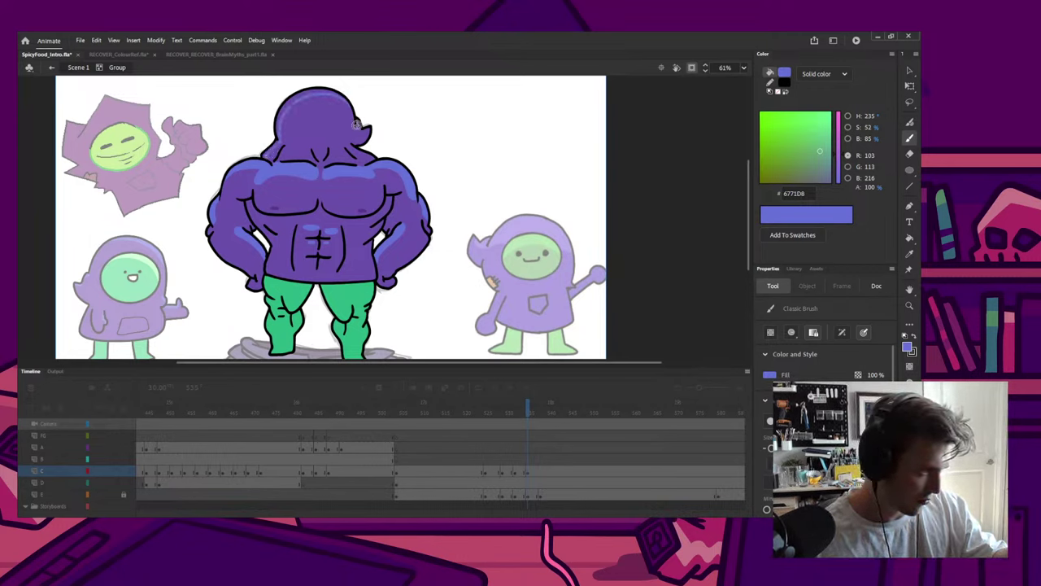
pyautogui.press('k')
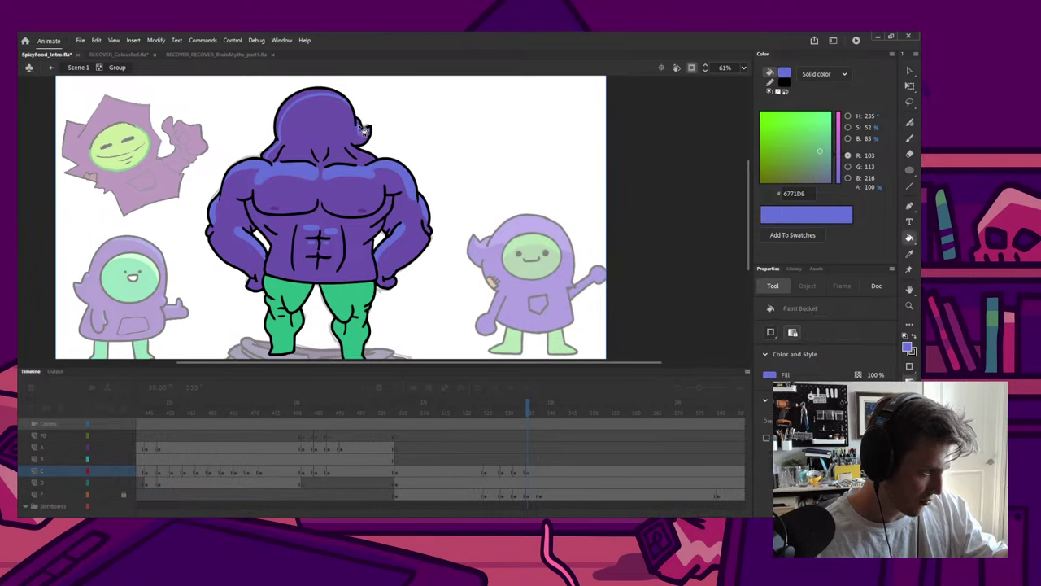
pyautogui.click(334, 96)
pyautogui.press('b')
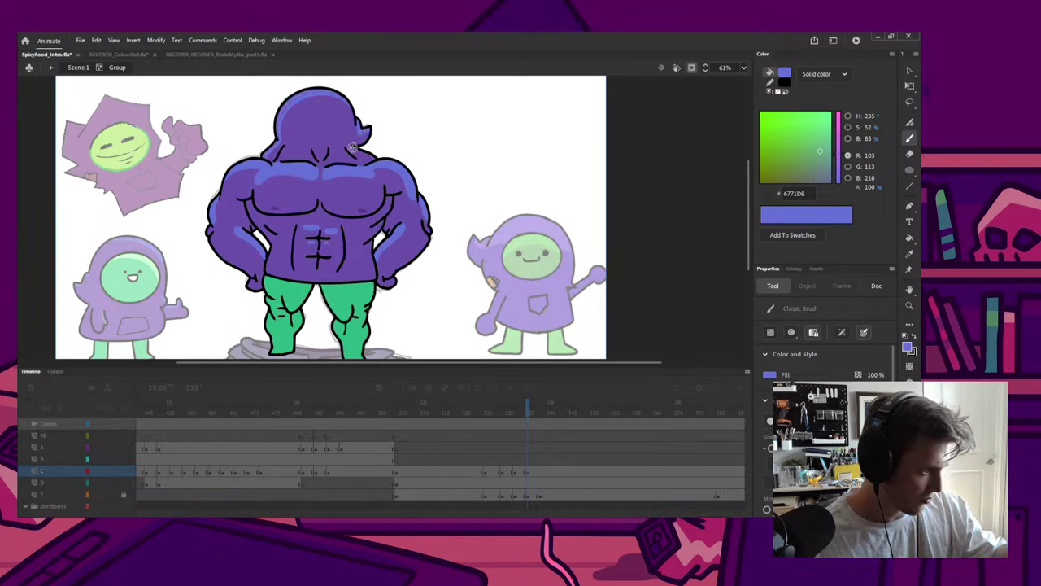
pyautogui.press('v')
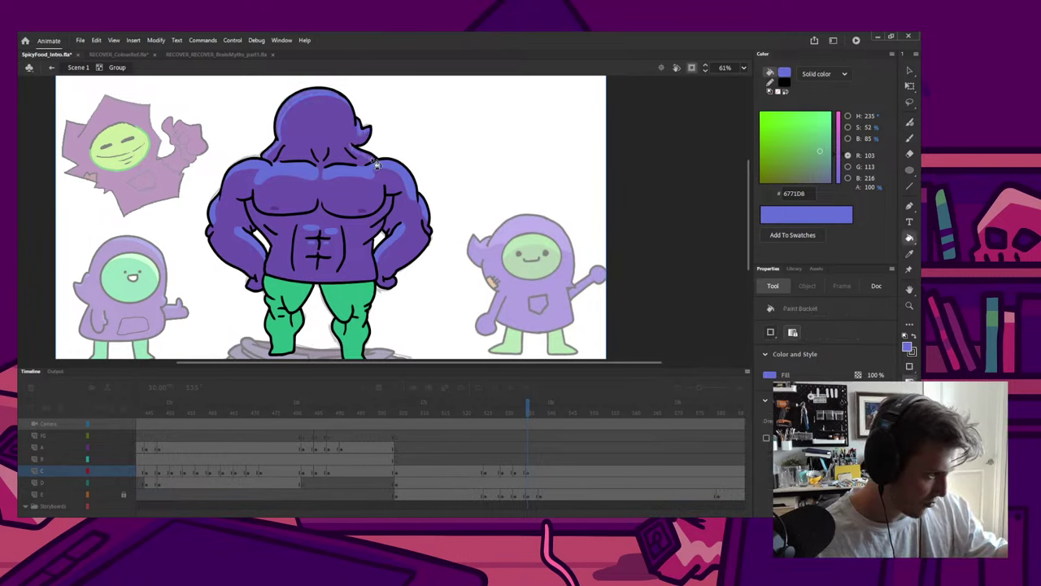
# Step: Leave the body group, save SpicyFood_Intro.fla and fit the whole stage in view
pyautogui.doubleClick(405, 115)
pyautogui.hotkey('ctrl', 's')
pyautogui.click(403, 78)
pyautogui.scroll(-4, 411, 117)
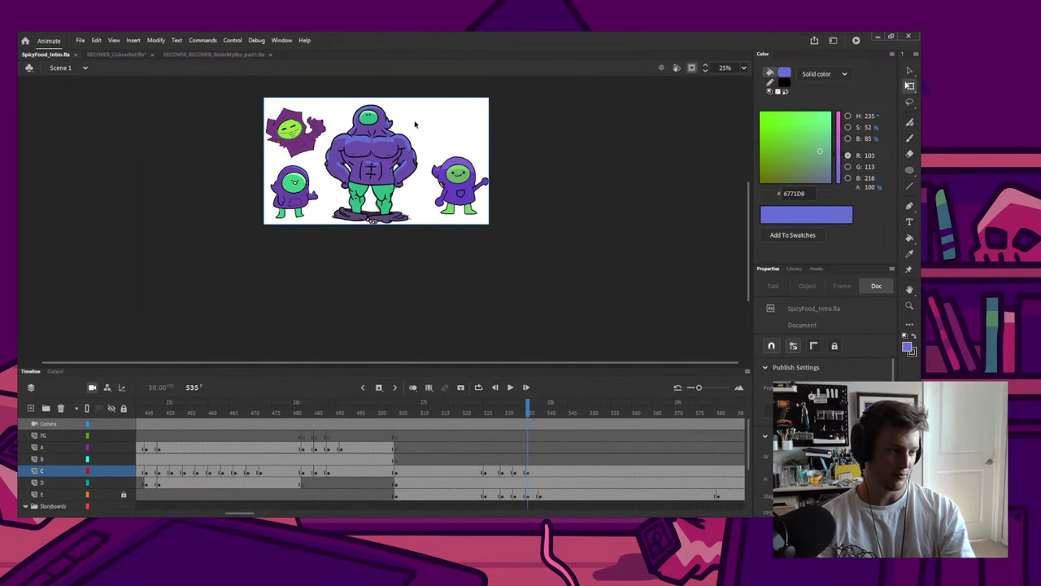
pyautogui.moveTo(436, 111); pyautogui.dragTo(422, 135)
pyautogui.hotkey('ctrl', '2')
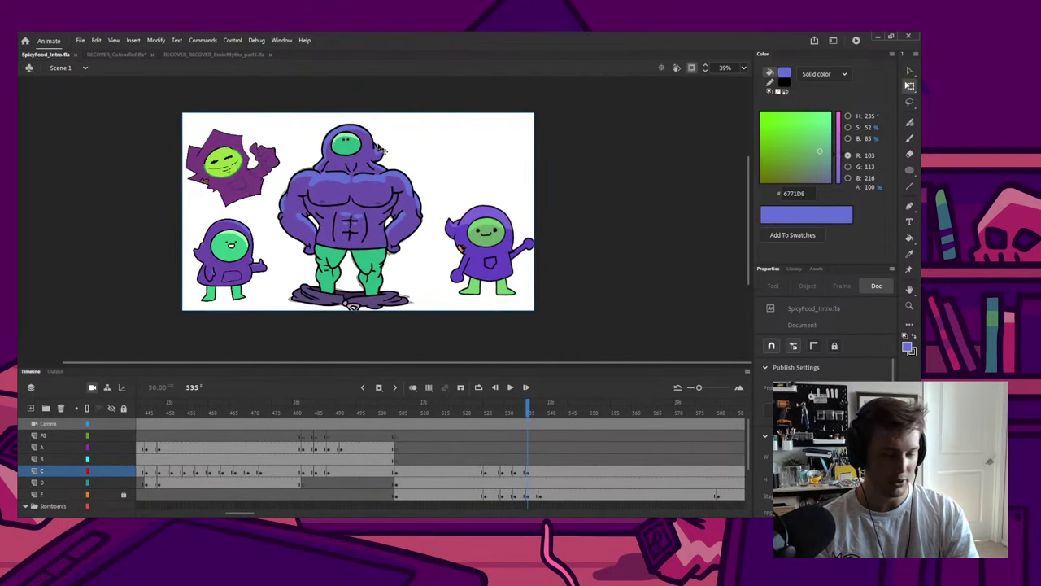
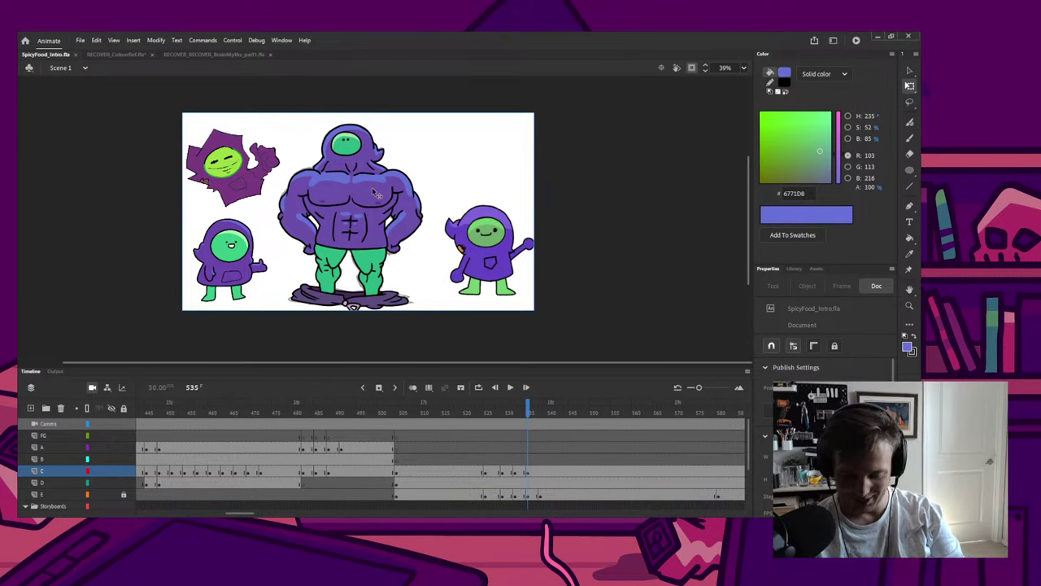
pyautogui.hotkey('ctrl', 'v')
pyautogui.press('v')
pyautogui.moveTo(409, 212); pyautogui.dragTo(261, 132)
pyautogui.press('q')
pyautogui.press('Delete')
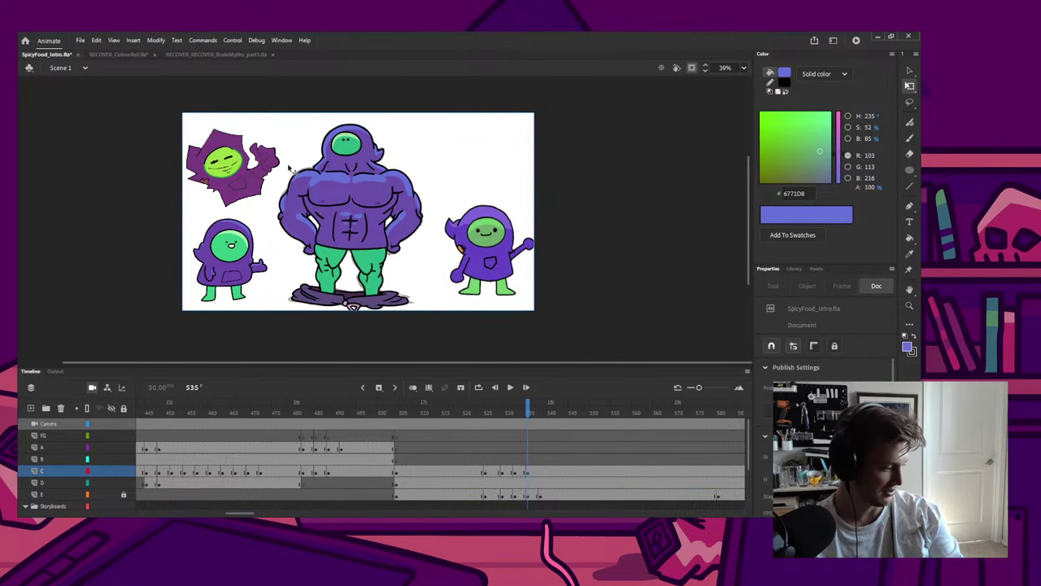
# Step: Paste the copied purple blob character bitmap onto layer D and move it down onto the stage
pyautogui.click(221, 163)
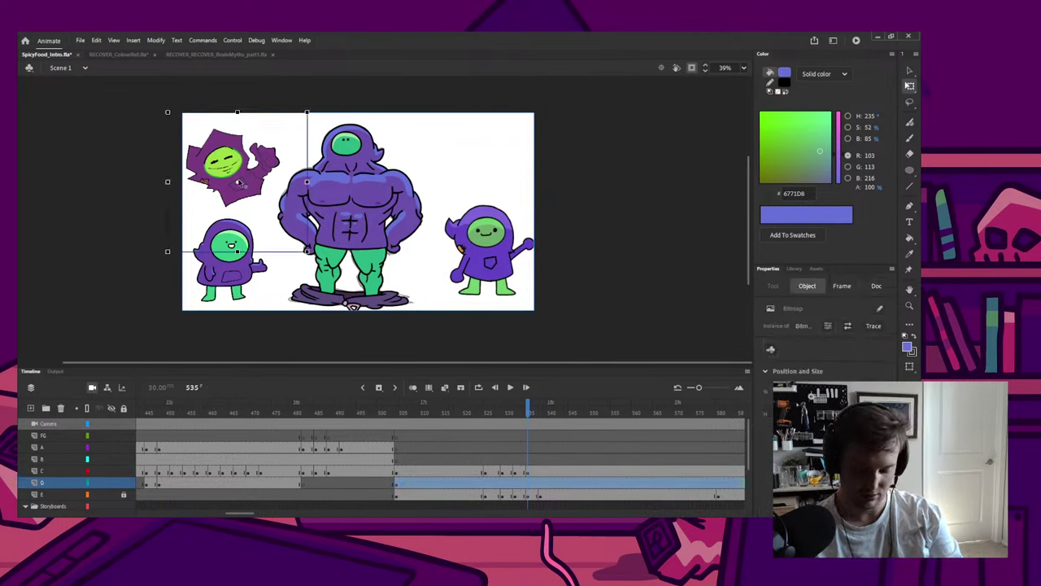
pyautogui.hotkey('ctrl', 'shift', 'v')
pyautogui.hotkey('ctrl', 'shift', 'Down')
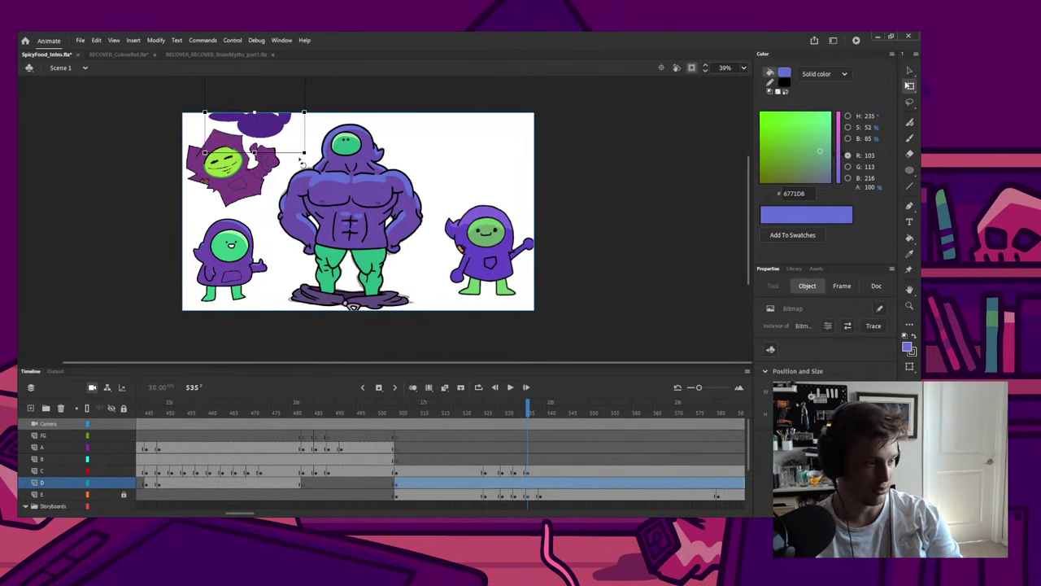
pyautogui.press('Down')
pyautogui.press('Down')
pyautogui.press('Down')
# Step: Move the spiky purple character bitmap lower and position the purple blob character fully on the stage above it
pyautogui.scroll(2, 299, 159)
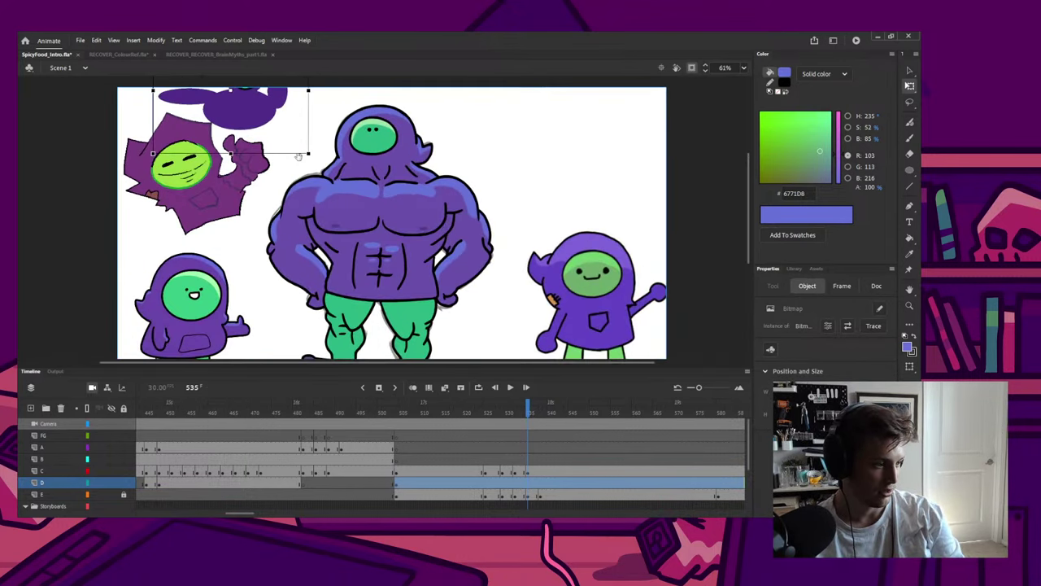
pyautogui.moveTo(298, 157); pyautogui.dragTo(288, 199)
pyautogui.moveTo(248, 165)
pyautogui.mouseDown()
pyautogui.moveTo(260, 172)
pyautogui.moveTo(254, 164)
pyautogui.mouseUp()
pyautogui.moveTo(189, 220); pyautogui.dragTo(182, 244)
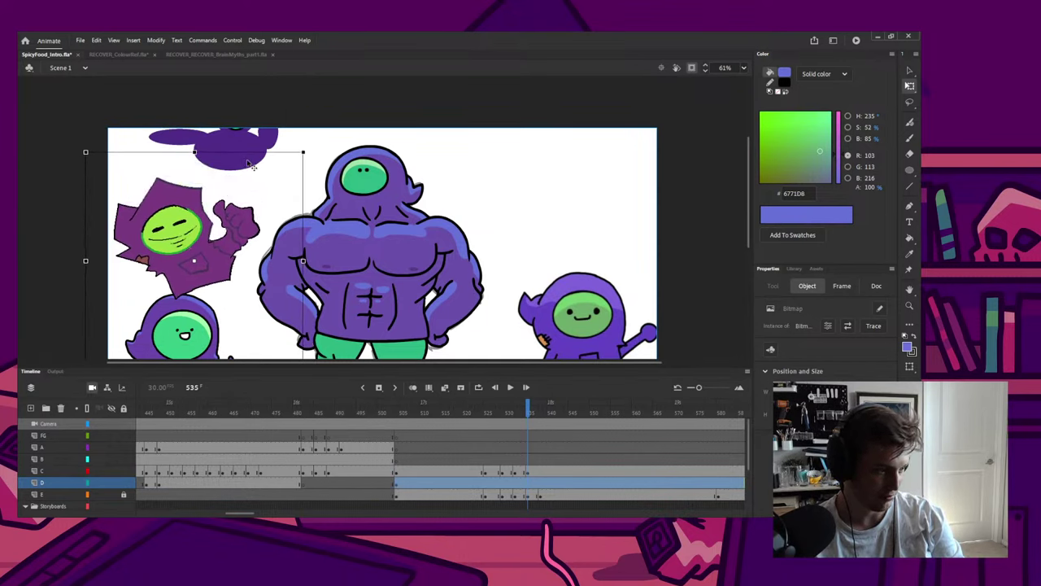
pyautogui.moveTo(255, 142); pyautogui.dragTo(262, 166)
pyautogui.click(315, 209)
# Step: Examine the pasted purple blob character up close and compare it with the other characters across the whole stage
pyautogui.scroll(-2, 314, 209)
pyautogui.scroll(-3, 249, 207)
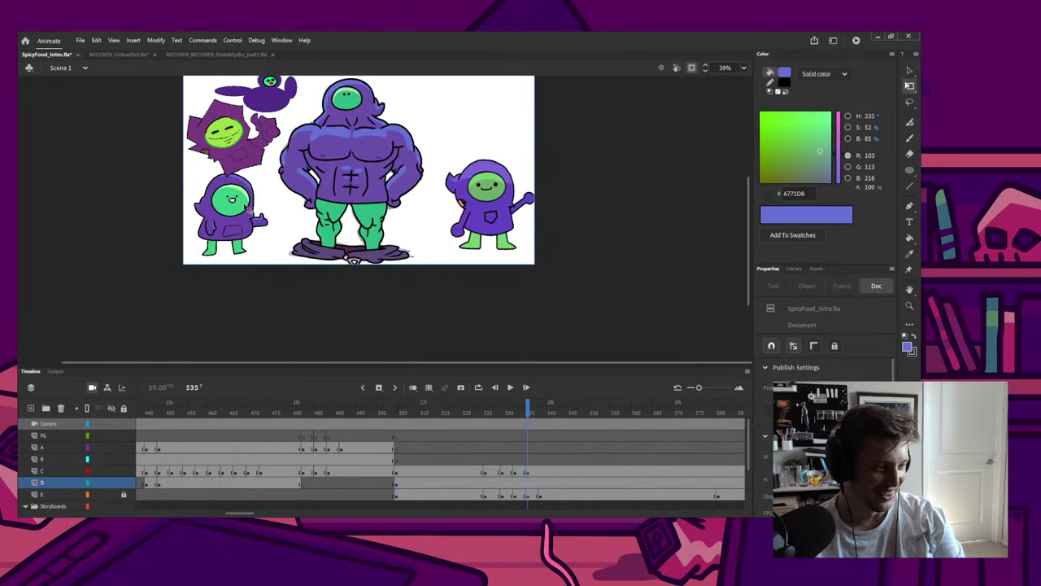
pyautogui.scroll(1, 249, 208)
pyautogui.scroll(2, 262, 213)
pyautogui.scroll(4, 261, 216)
pyautogui.scroll(6, 318, 269)
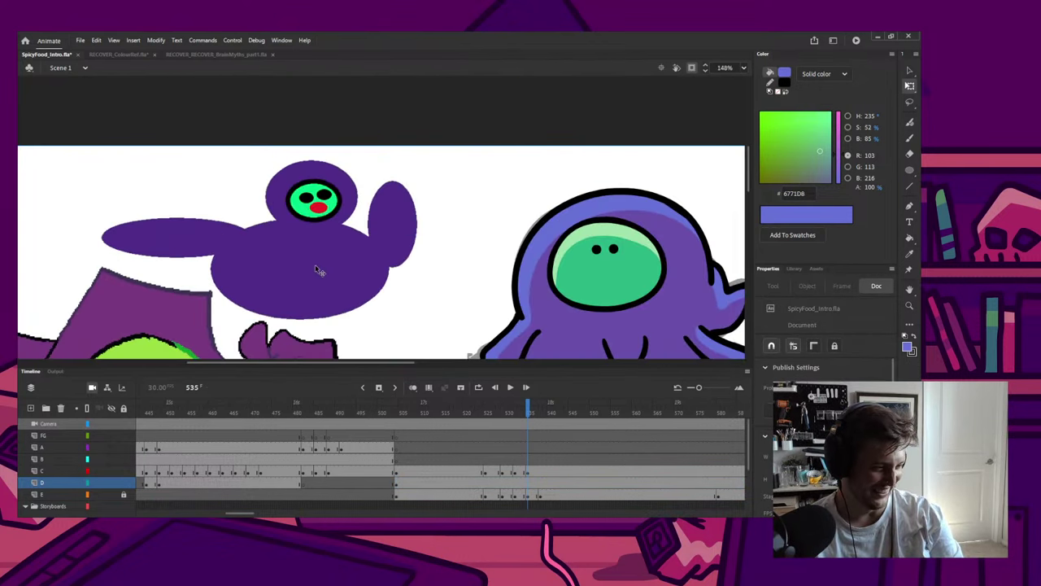
pyautogui.scroll(-5, 341, 249)
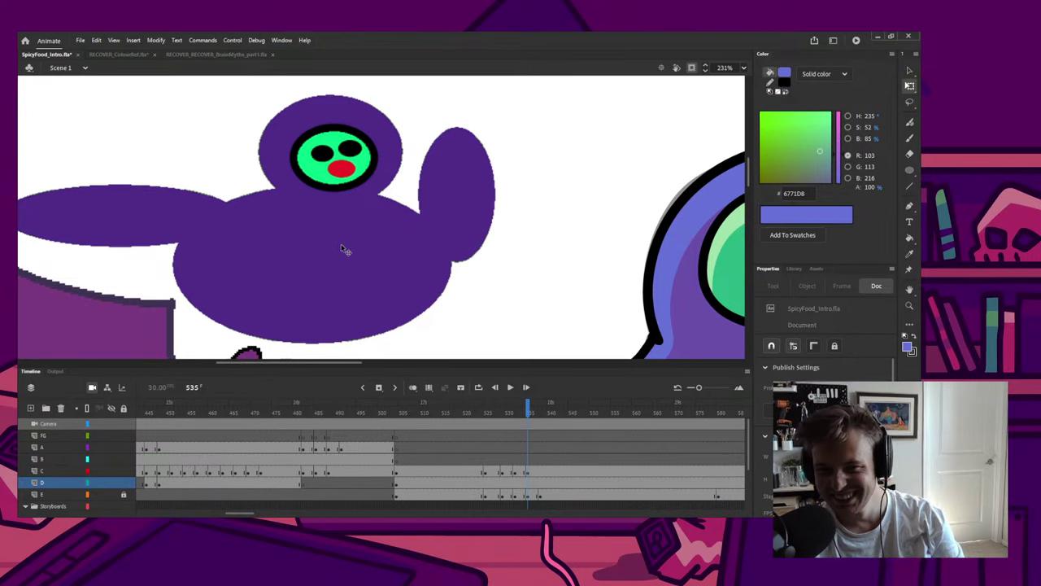
pyautogui.scroll(-3, 349, 230)
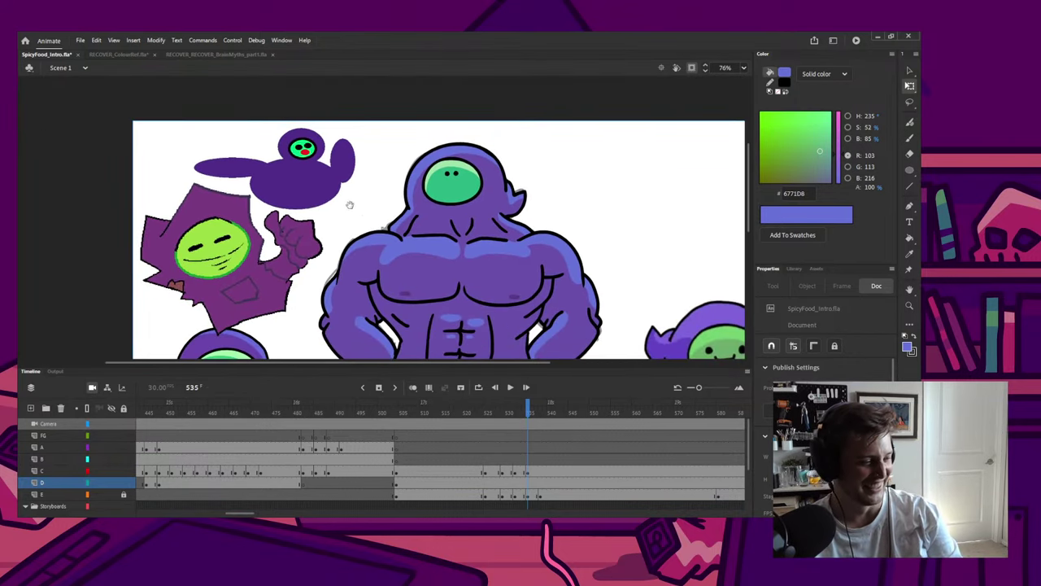
pyautogui.scroll(3, 348, 226)
pyautogui.scroll(-4, 348, 221)
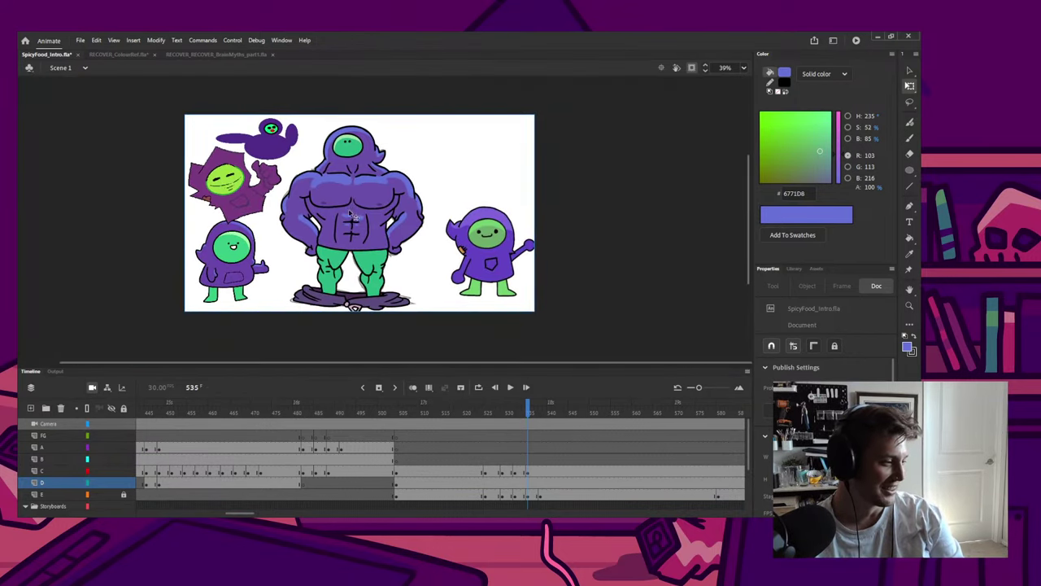
pyautogui.scroll(2, 350, 221)
pyautogui.scroll(-1, 366, 225)
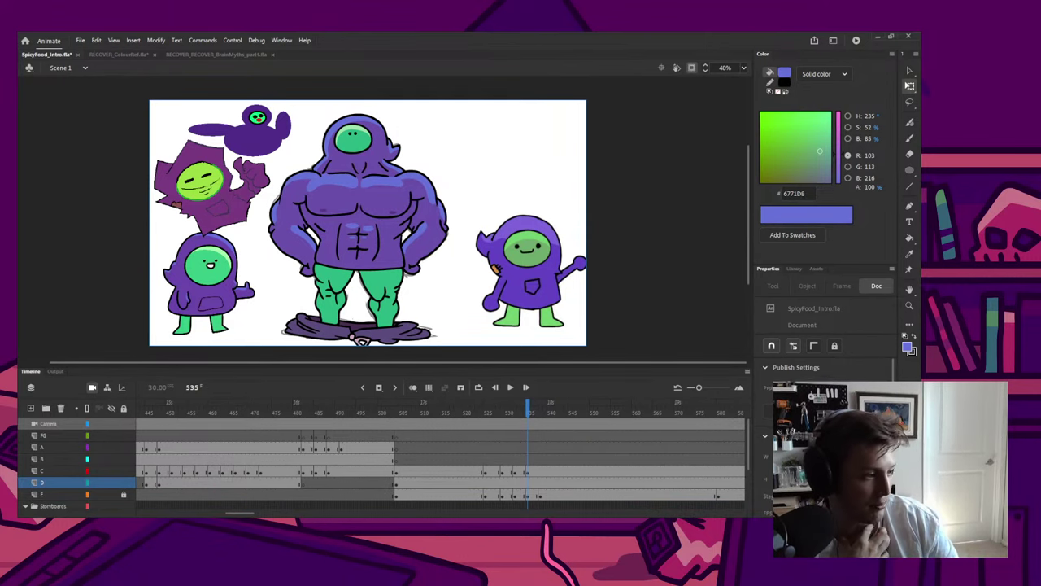
# Step: Move the sleeping purple character bitmap on layer D from behind the muscular figure to the empty area above the waving character
pyautogui.scroll(5, 260, 120)
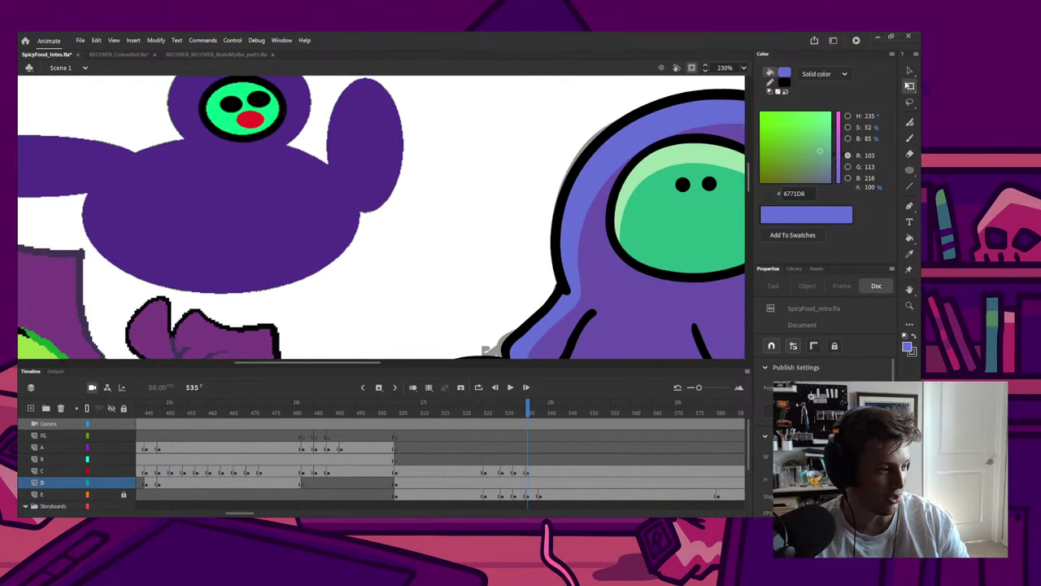
pyautogui.scroll(-5, 486, 174)
pyautogui.scroll(2, 335, 178)
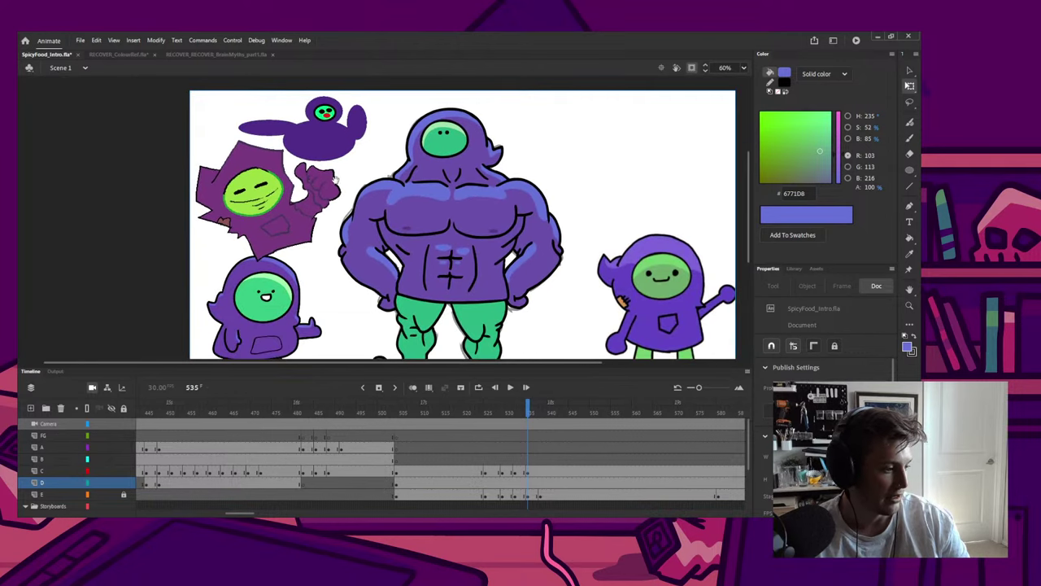
pyautogui.scroll(-1, 335, 179)
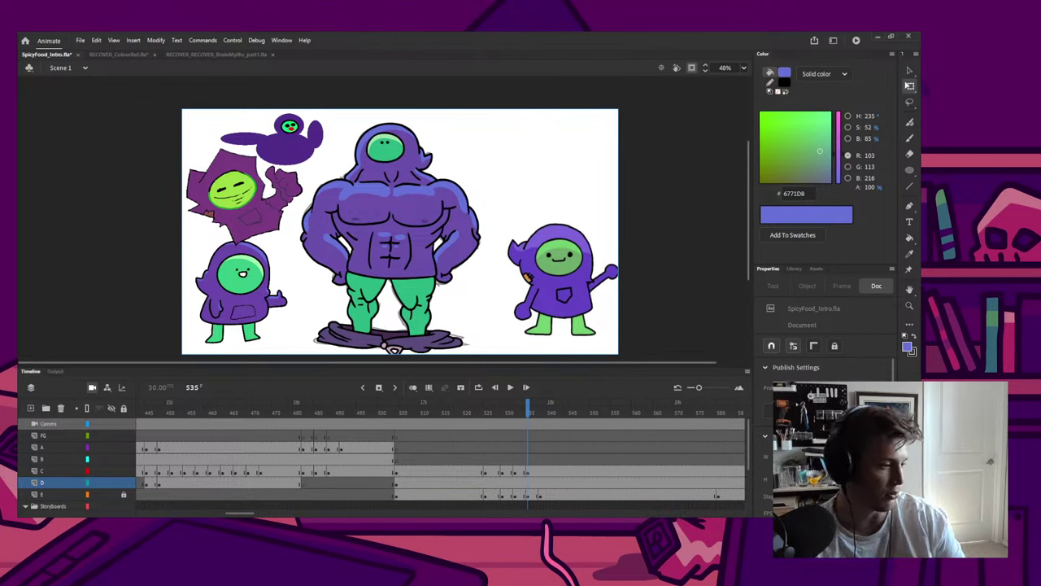
pyautogui.click(376, 207)
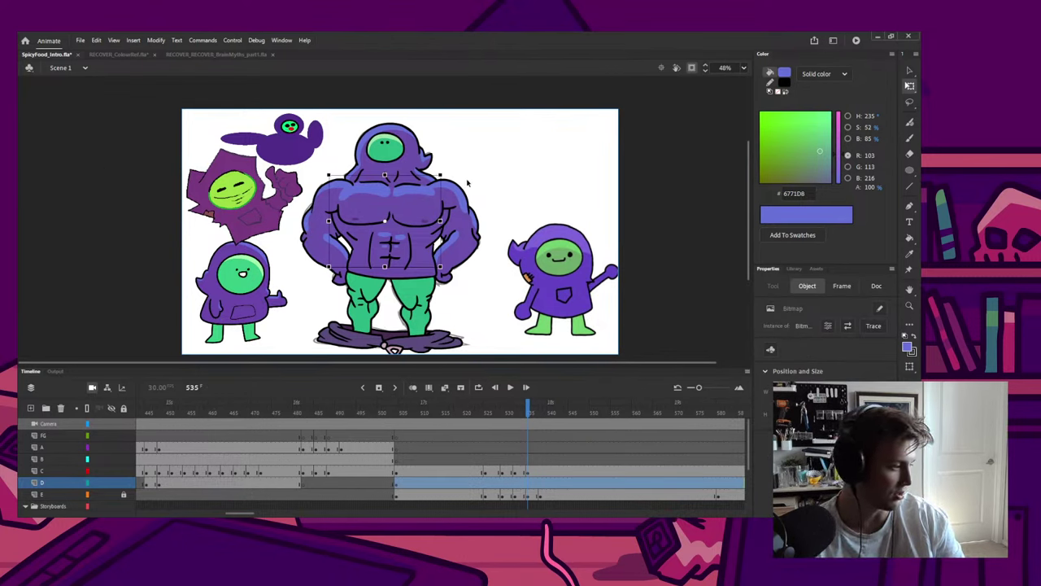
pyautogui.press('Right')
pyautogui.press('Right')
pyautogui.press('Right')
pyautogui.press('Right')
pyautogui.press('Right')
pyautogui.press('Right')
pyautogui.press('Right')
pyautogui.press('Right')
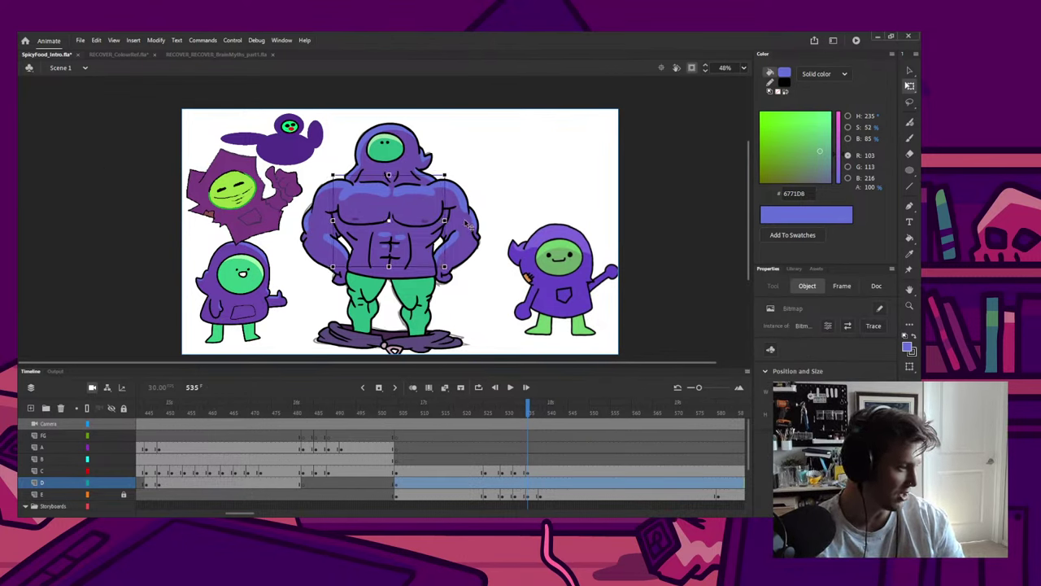
pyautogui.hotkey('shift', 'Up')
pyautogui.hotkey('shift', 'Up')
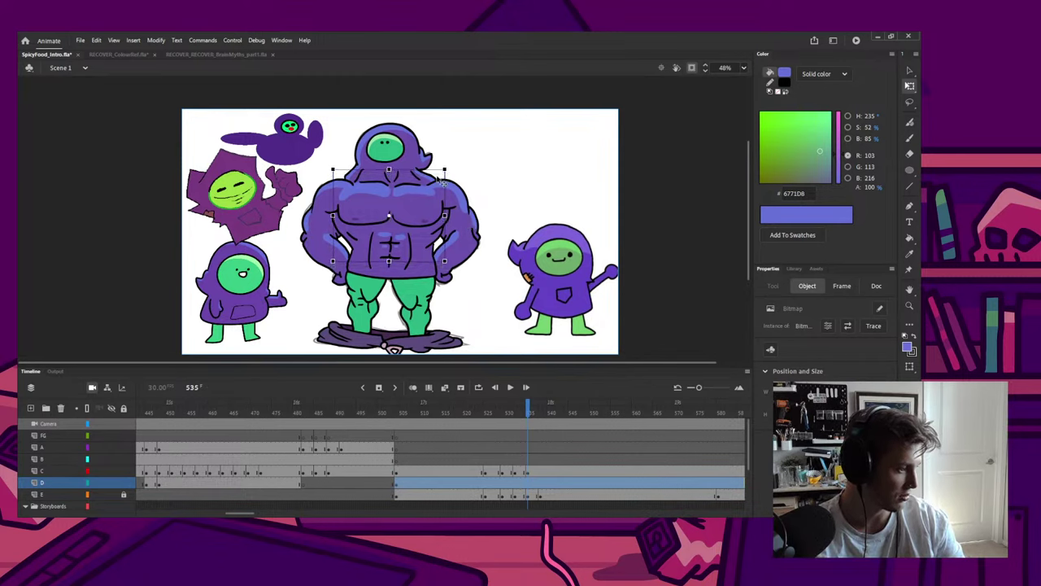
pyautogui.moveTo(438, 178); pyautogui.dragTo(594, 117)
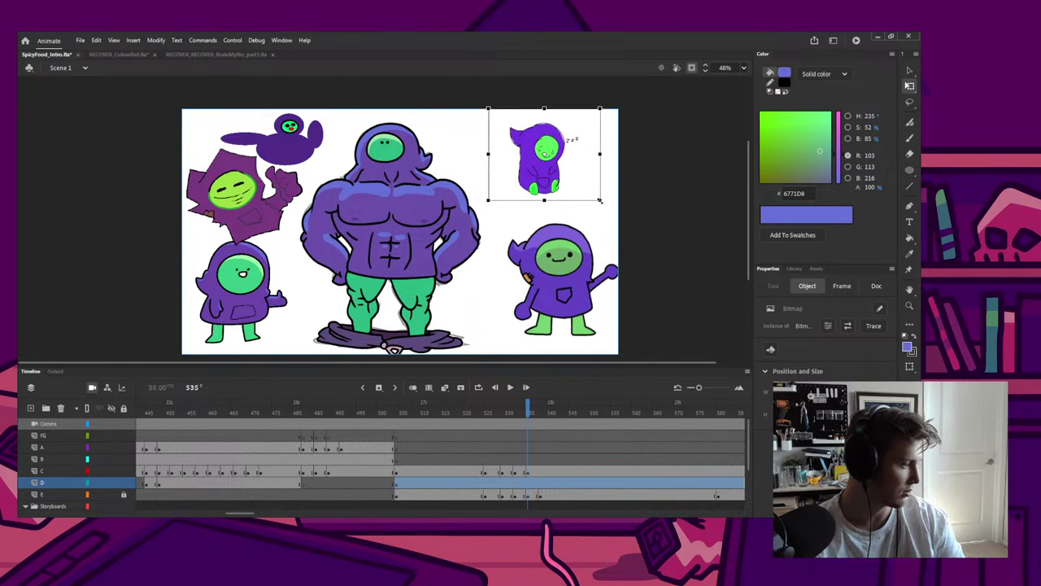
# Step: Enlarge the sleeping character bitmap and shift it closer to the muscular figure
pyautogui.moveTo(600, 200); pyautogui.dragTo(614, 215)
pyautogui.moveTo(555, 177); pyautogui.dragTo(508, 192)
pyautogui.click(716, 155)
pyautogui.click(686, 163)
pyautogui.moveTo(401, 237); pyautogui.dragTo(364, 248)
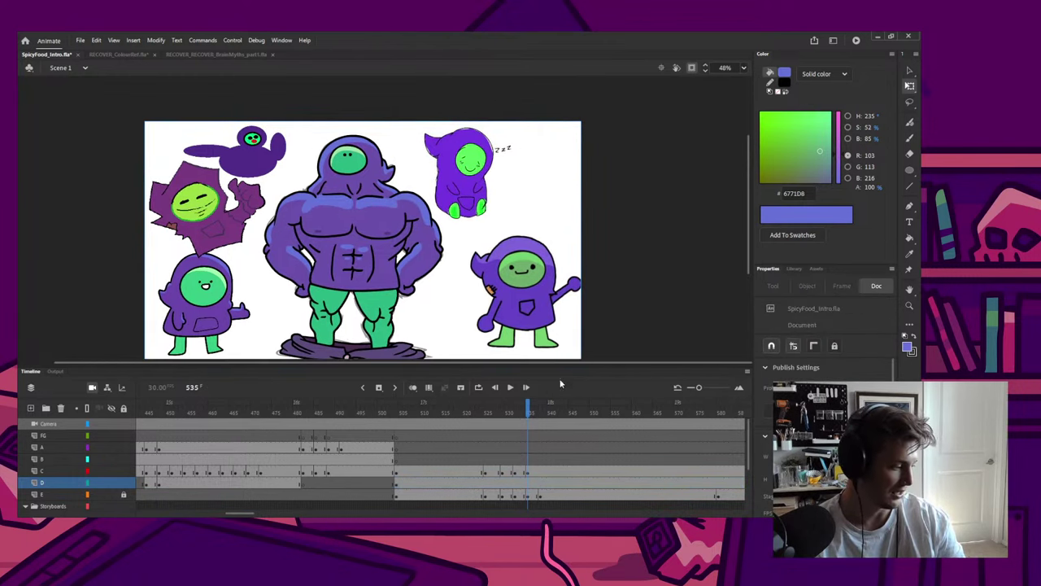
# Step: Try drawing a straight black mouth in a new group on layer D at frame 537
pyautogui.moveTo(514, 405); pyautogui.dragTo(535, 404)
pyautogui.scroll(3, 368, 163)
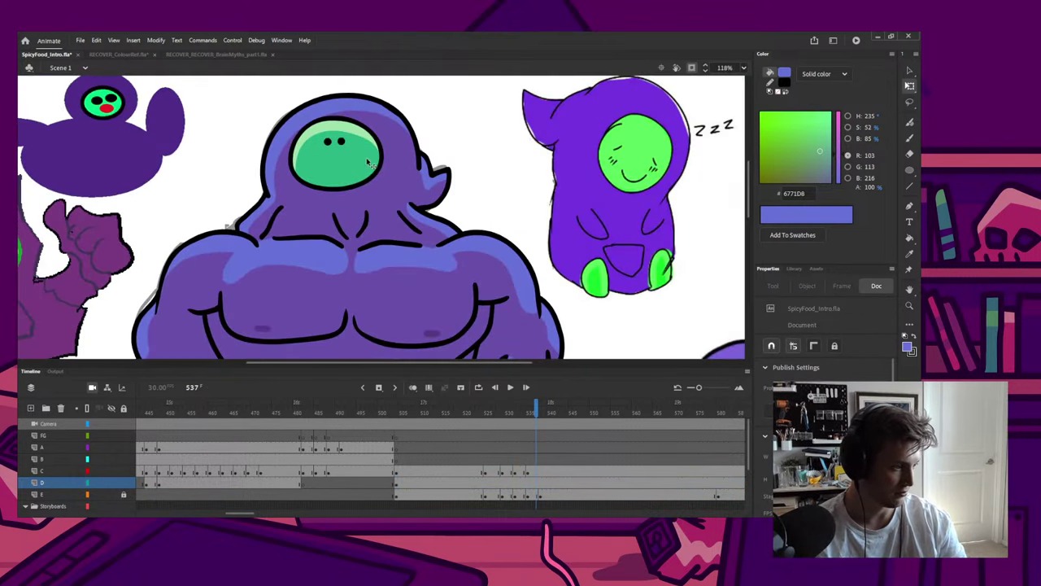
pyautogui.press('i')
pyautogui.click(377, 174)
pyautogui.hotkey('ctrl', 'g')
pyautogui.press('b')
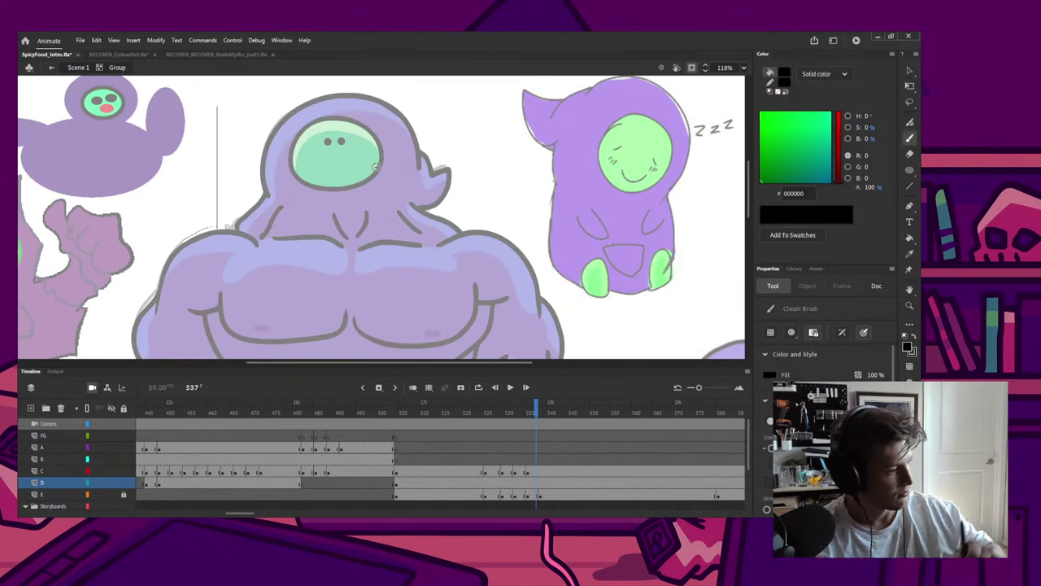
pyautogui.moveTo(323, 151); pyautogui.dragTo(354, 149)
pyautogui.hotkey('ctrl', 'z')
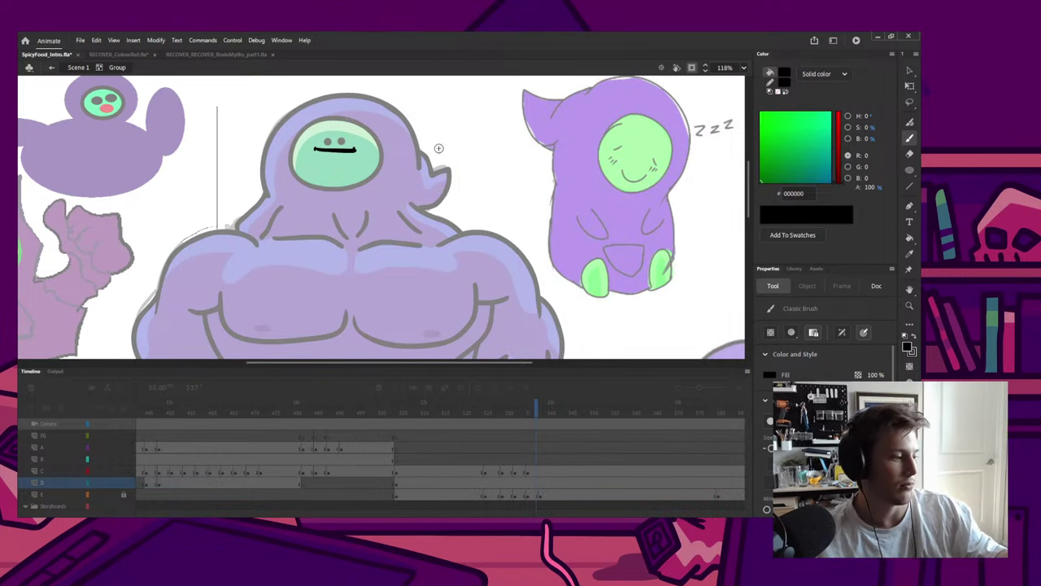
pyautogui.press('q')
pyautogui.doubleClick(452, 137)
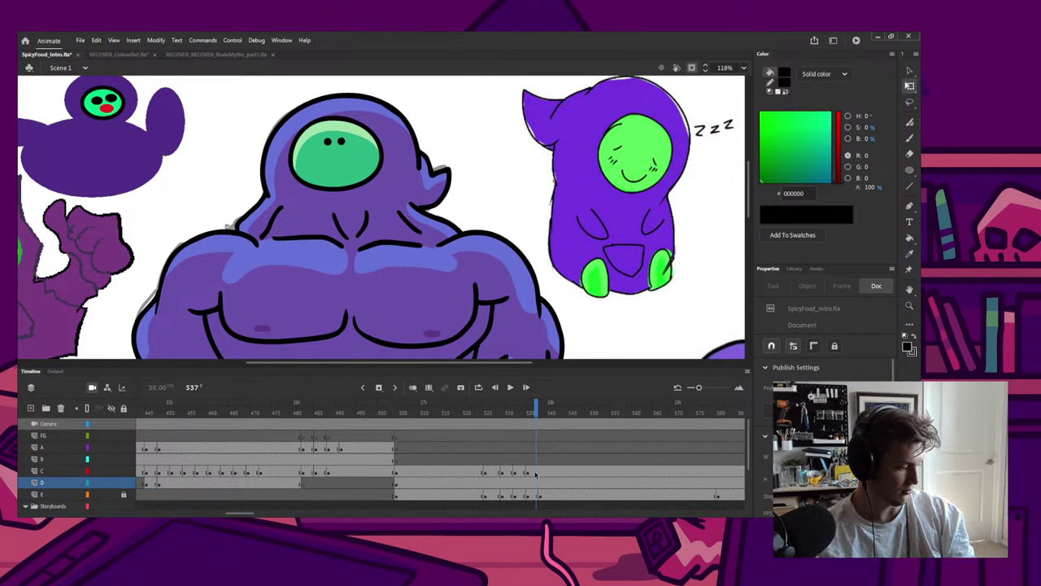
pyautogui.click(536, 474)
pyautogui.press('Delete')
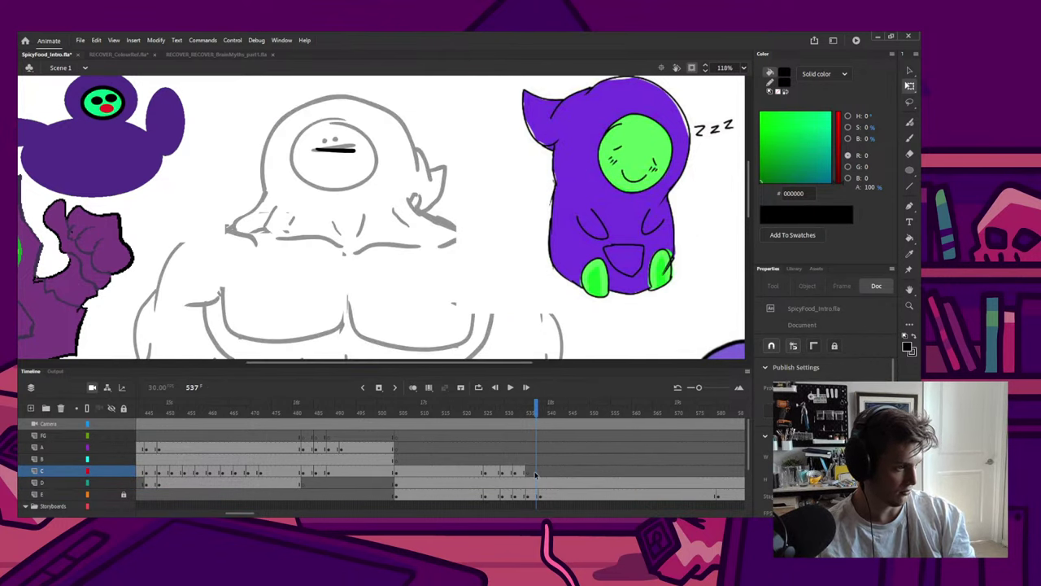
pyautogui.hotkey('ctrl', 'z')
# Step: Step back through the transformation to frame 529 and forward to frame 536, comparing the character's face
pyautogui.press(',')
pyautogui.press(',')
pyautogui.press(',')
pyautogui.press(',')
pyautogui.press(',')
pyautogui.press(',')
pyautogui.press(',')
pyautogui.press(',')
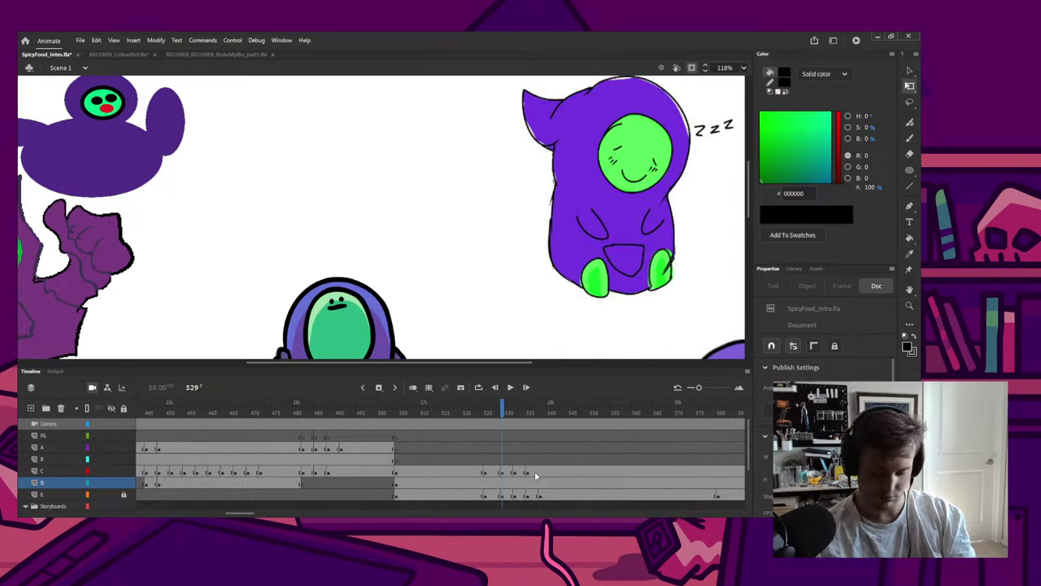
pyautogui.press('.')
pyautogui.press('.')
pyautogui.press('.')
pyautogui.press('.')
pyautogui.press('.')
pyautogui.press('.')
pyautogui.press('.')
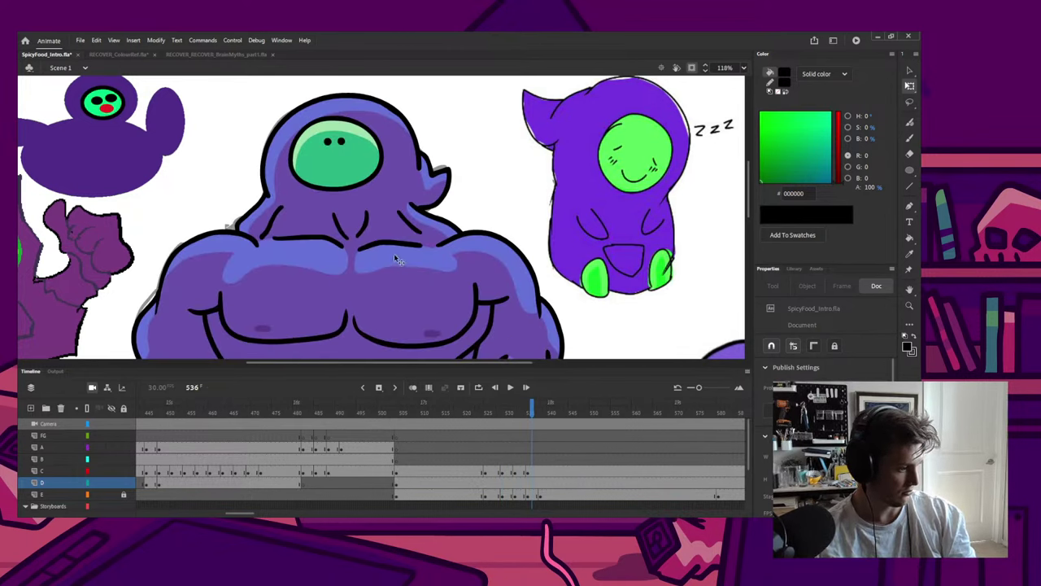
# Step: Try deleting the muscular figure's body and face groups at frame 536, and undo the deletions
pyautogui.click(395, 259)
pyautogui.press('Delete')
pyautogui.hotkey('ctrl', 'z')
pyautogui.click(349, 162)
pyautogui.press('Delete')
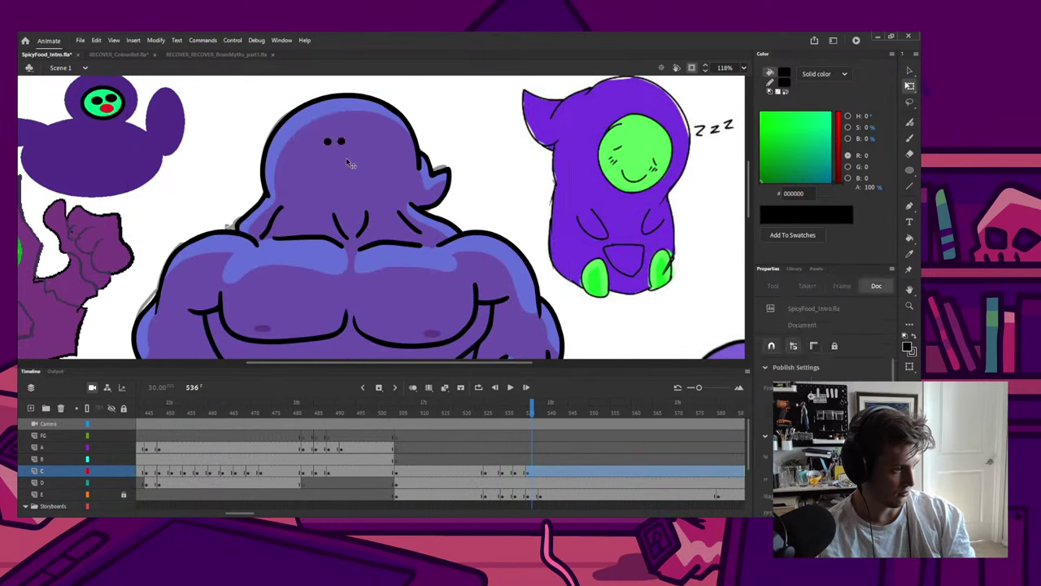
pyautogui.click(347, 160)
pyautogui.press('Delete')
pyautogui.hotkey('ctrl', 'z')
pyautogui.hotkey('ctrl', 'z')
pyautogui.hotkey('ctrl', 'z')
pyautogui.hotkey('ctrl', 'z')
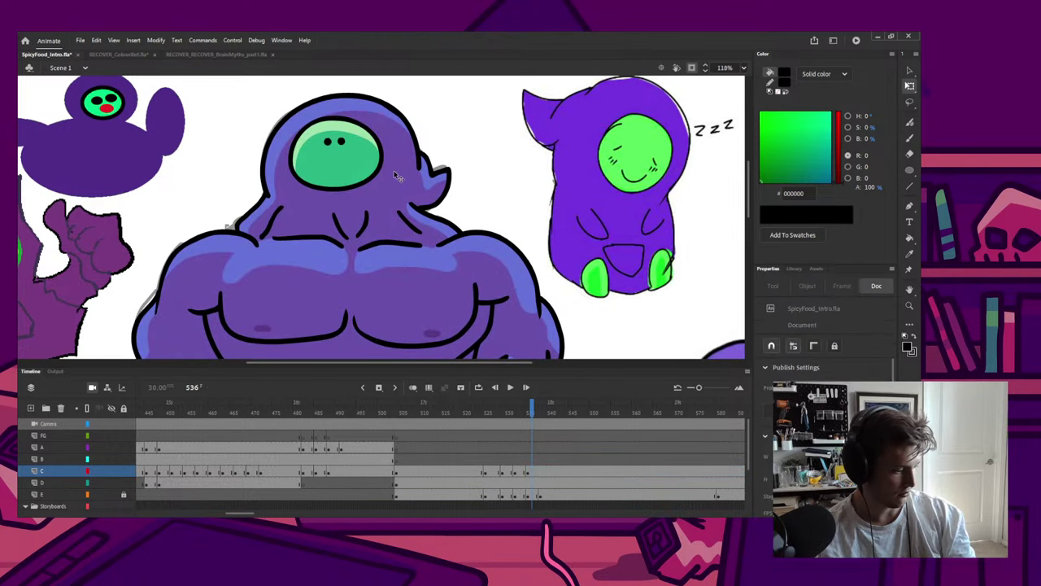
# Step: Draw a straight black mouth with small end ticks in a new group on layer C for the muscular figure, and save the file
pyautogui.click(400, 181)
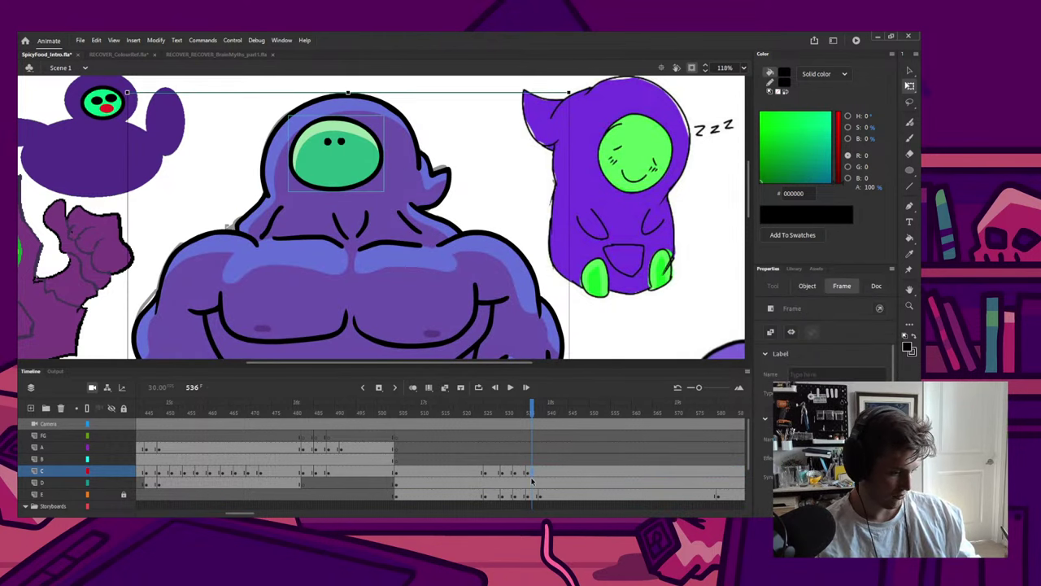
pyautogui.press('b')
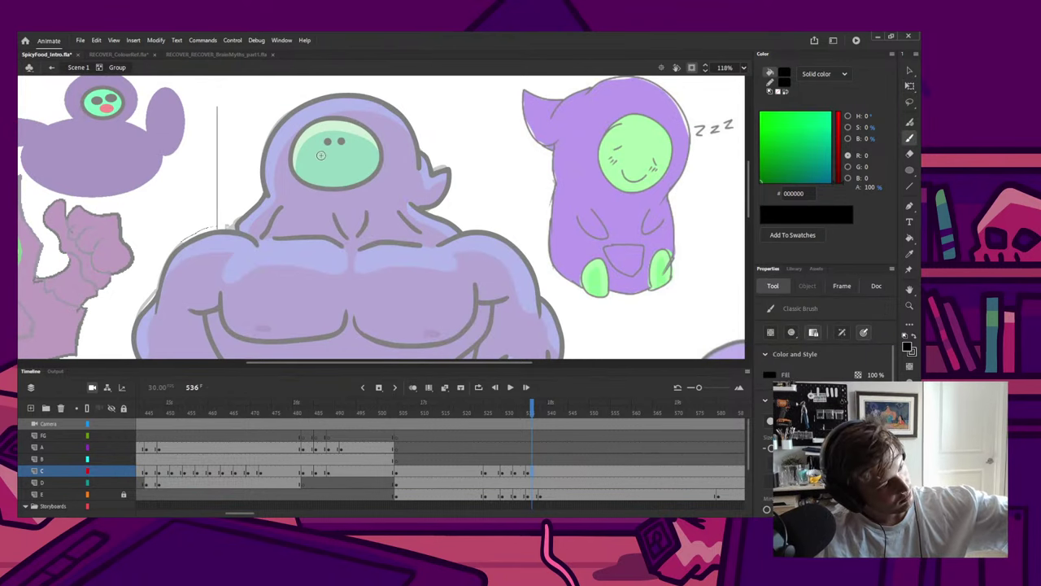
pyautogui.moveTo(321, 154); pyautogui.dragTo(362, 153)
pyautogui.hotkey('ctrl', 'z')
pyautogui.hotkey('ctrl', 'z')
pyautogui.hotkey('ctrl', 'z')
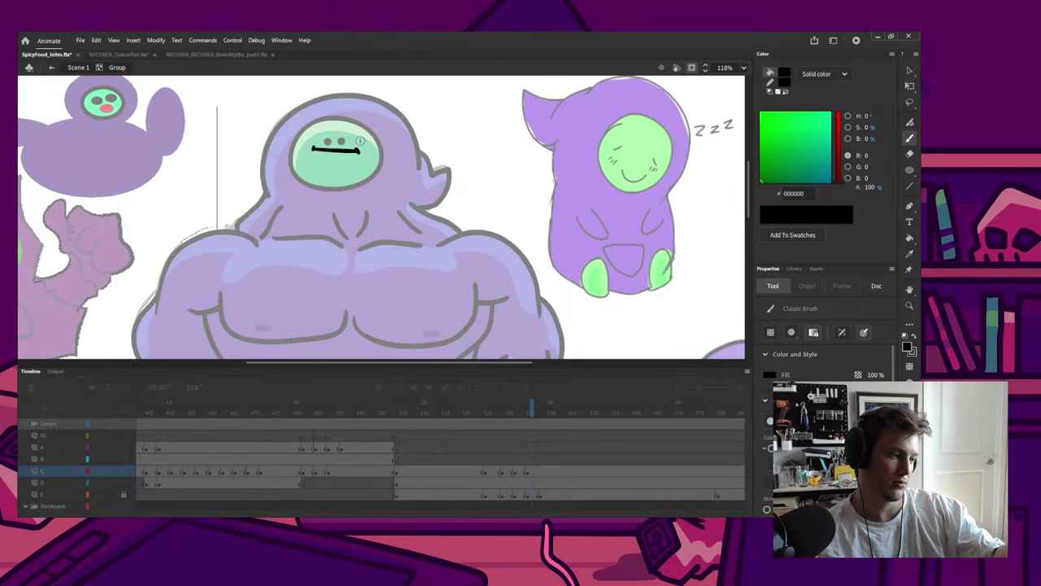
pyautogui.press('q')
pyautogui.doubleClick(472, 145)
pyautogui.hotkey('ctrl', 's')
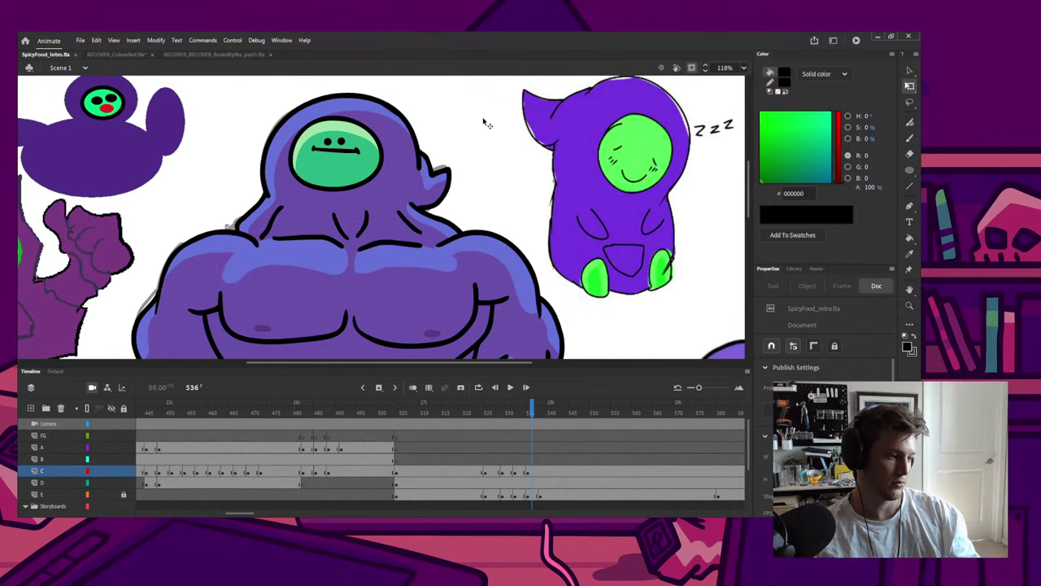
# Step: Play back the transformation into the muscular figure with the whole stage in view
pyautogui.scroll(-4, 356, 189)
pyautogui.scroll(-1, 423, 204)
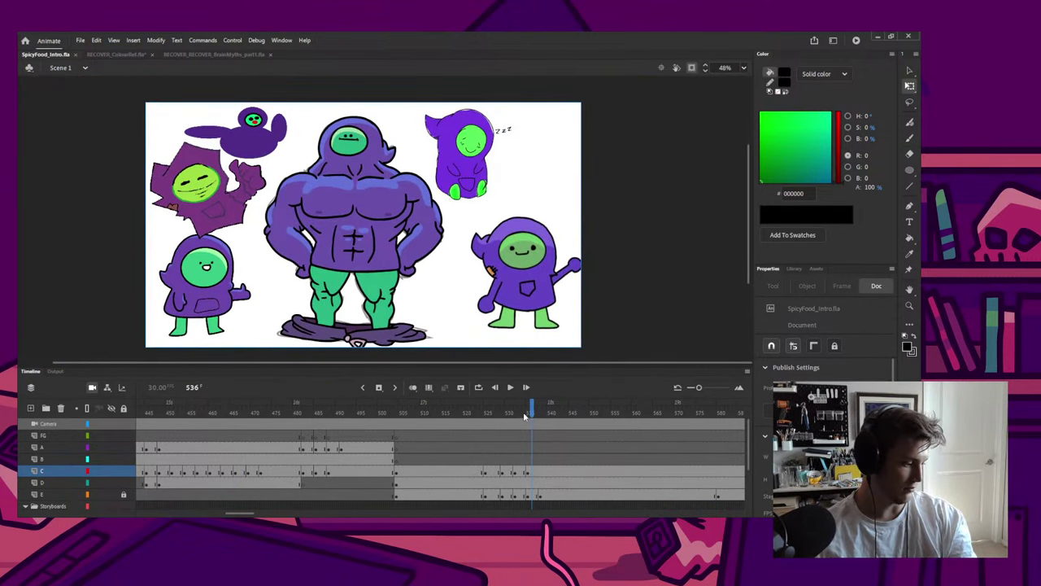
pyautogui.click(473, 413)
pyautogui.press('Return')
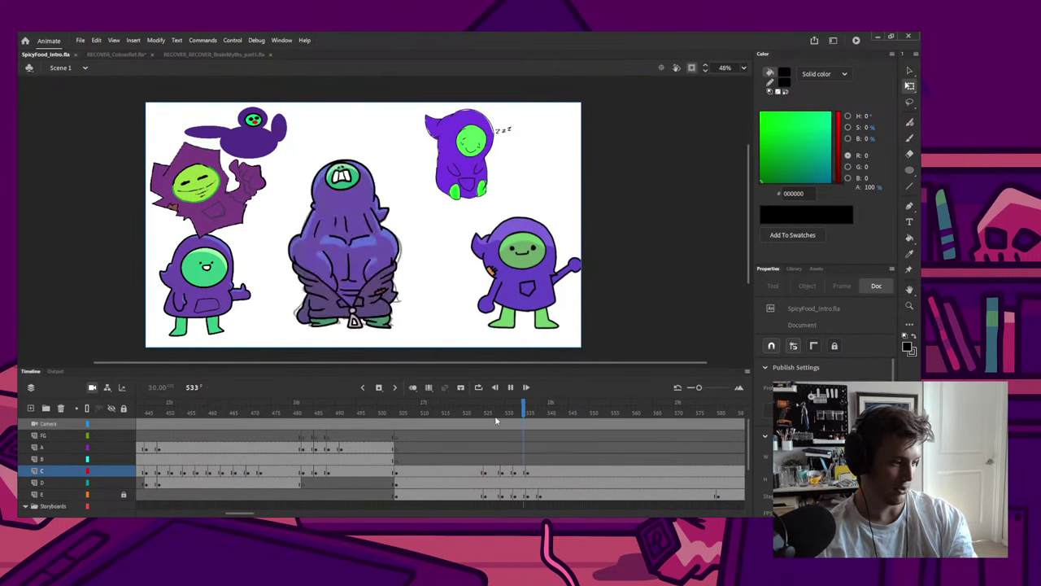
pyautogui.press('Return')
# Step: Add a keyframe on layer C at frame 527 and squash the crouching character slightly lower and to about 483 wide
pyautogui.moveTo(475, 411); pyautogui.dragTo(489, 411)
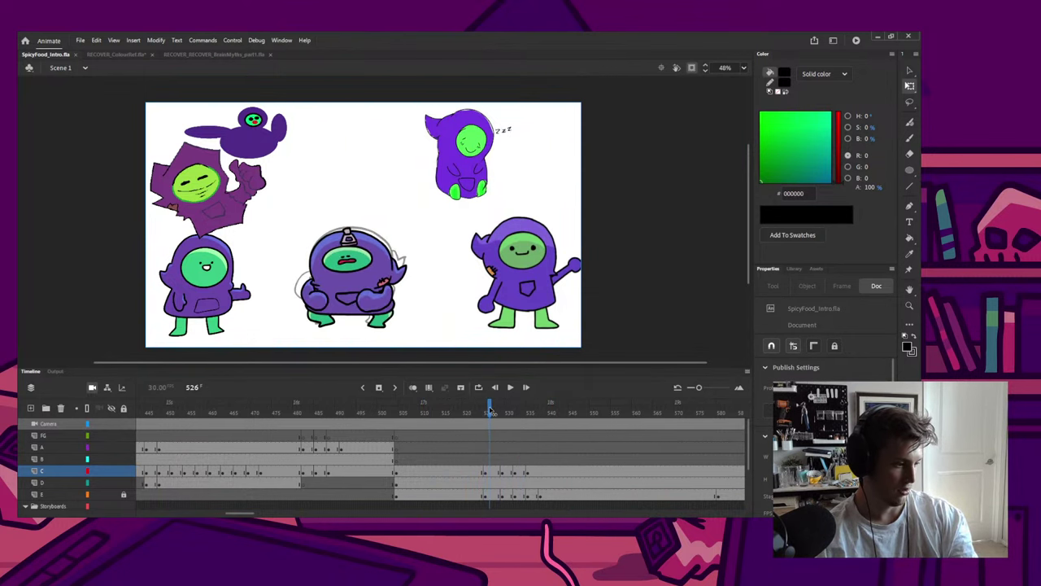
pyautogui.click(494, 474)
pyautogui.scroll(3, 364, 258)
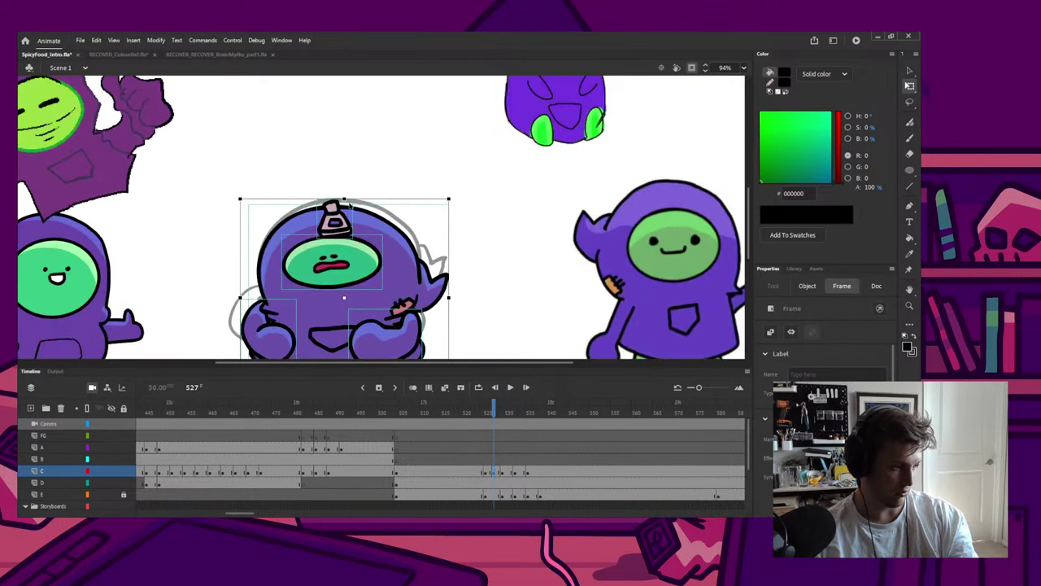
pyautogui.click(424, 290)
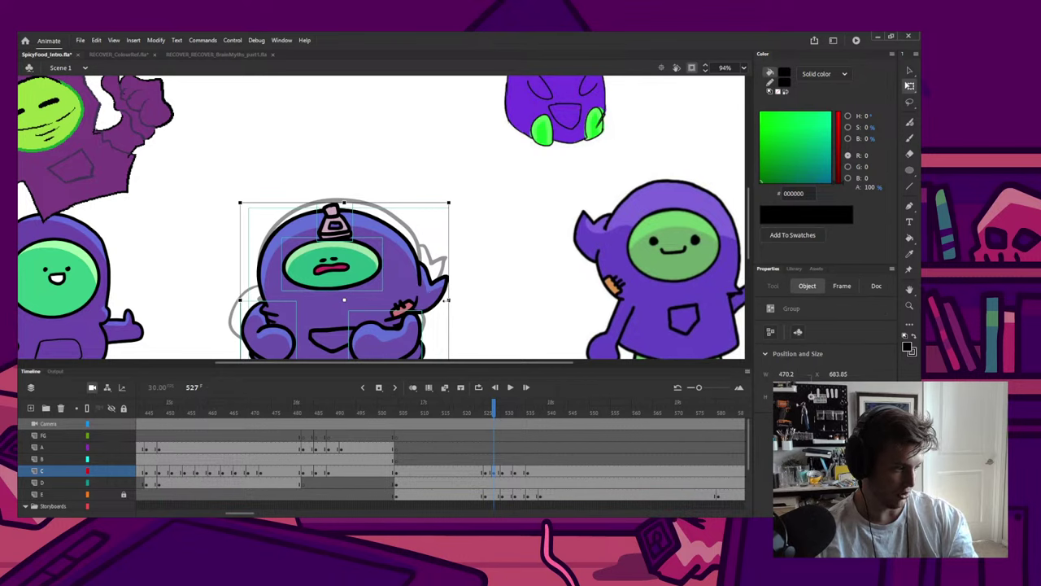
pyautogui.moveTo(447, 300); pyautogui.dragTo(452, 299)
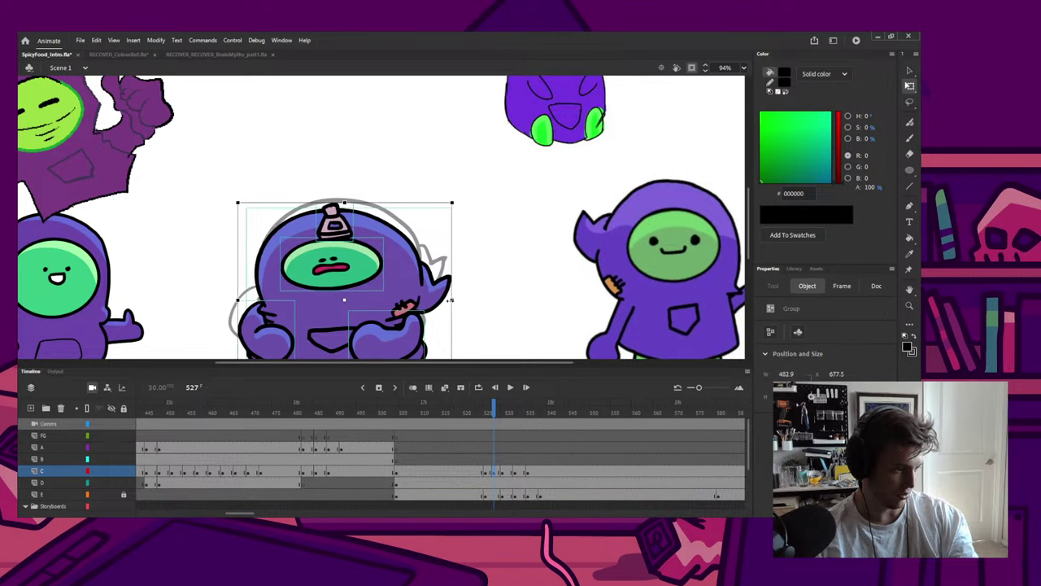
# Step: Fine-tune the zipper, face and arm groups on the squashed character at frame 527, setting the zipper and face slightly lower
pyautogui.click(349, 238)
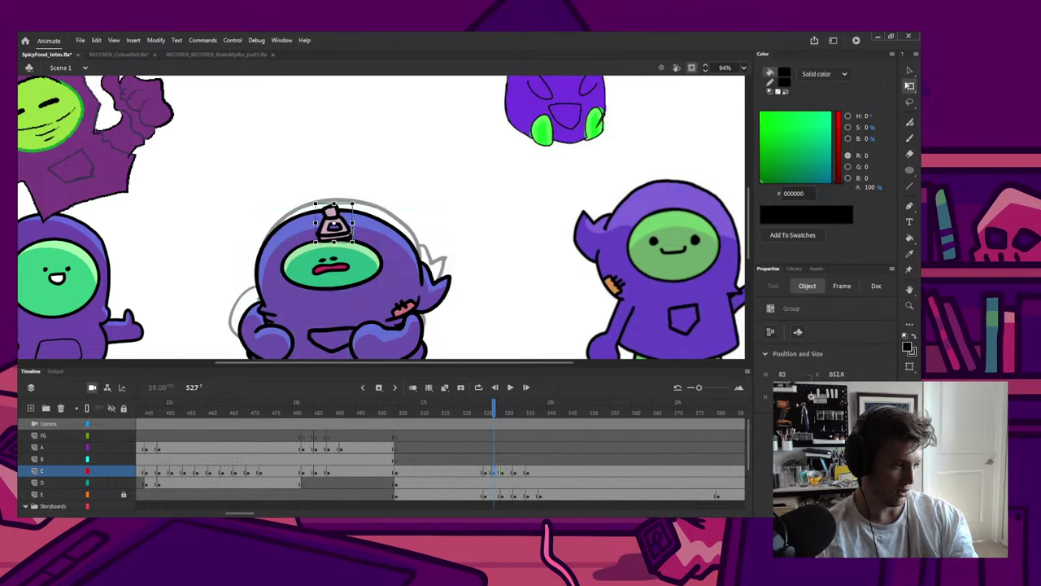
pyautogui.click(358, 265)
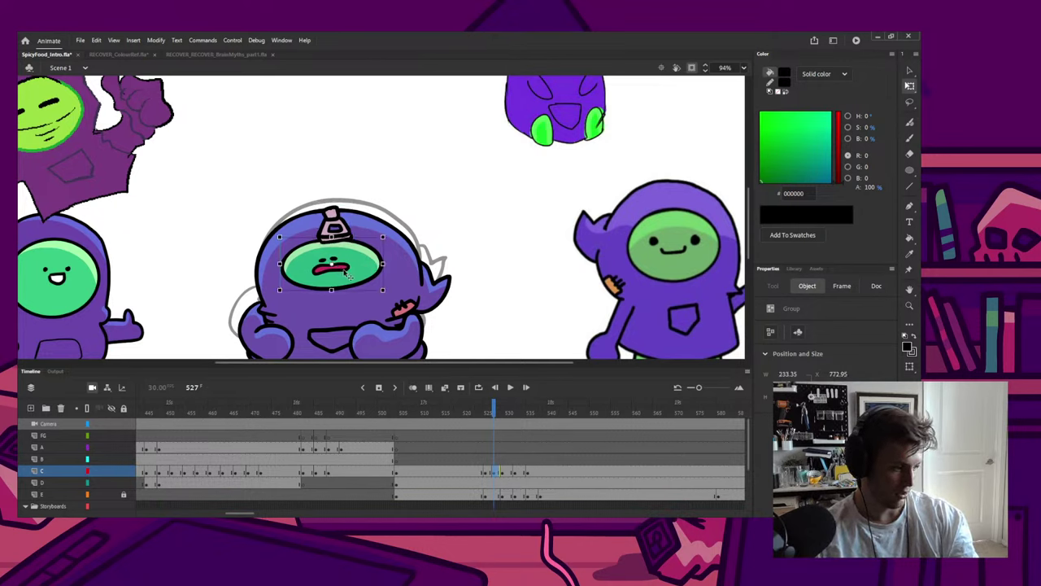
pyautogui.click(348, 271)
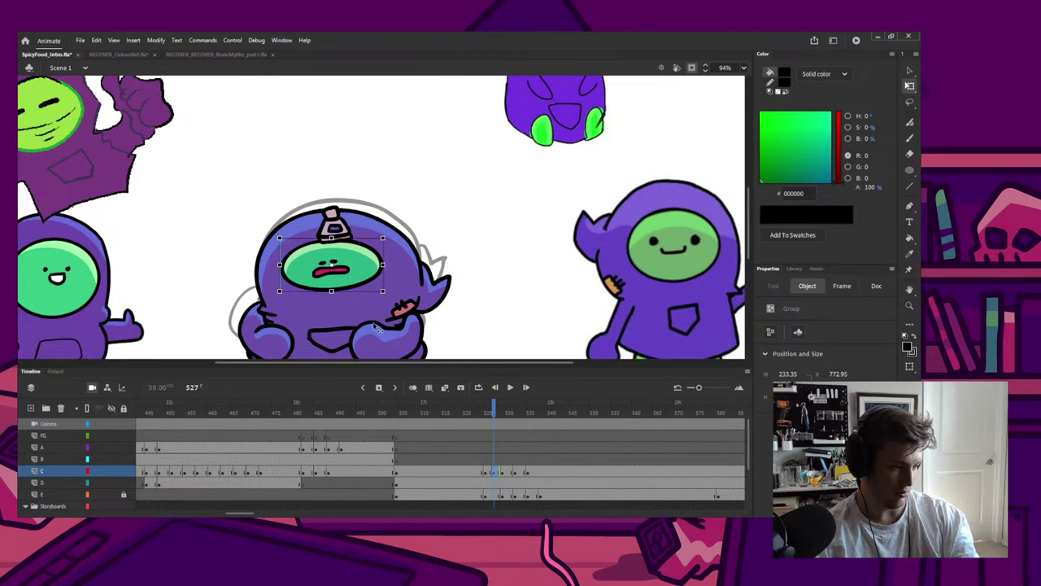
pyautogui.scroll(-3, 374, 277)
pyautogui.click(378, 296)
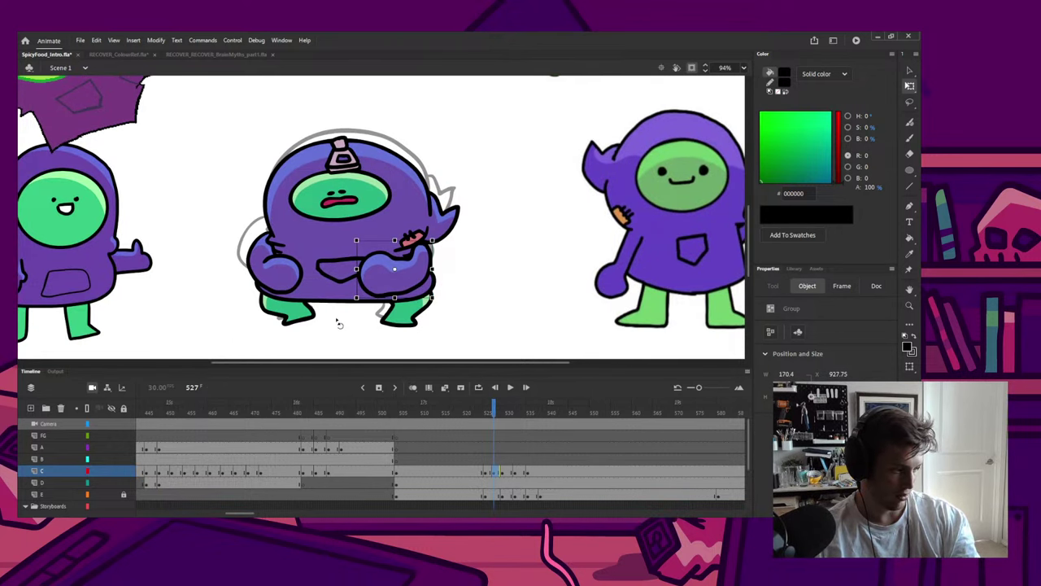
pyautogui.click(289, 287)
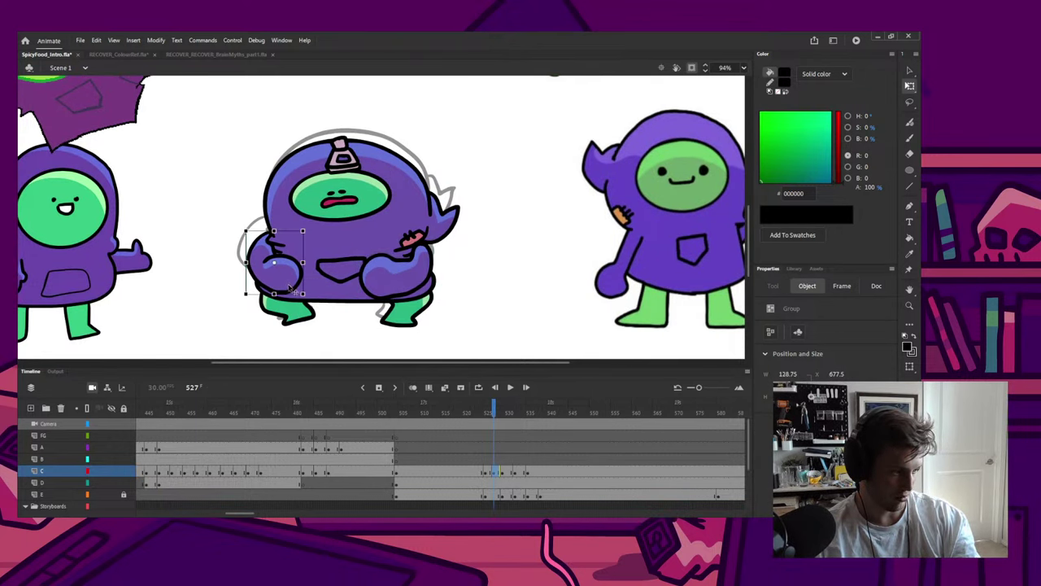
pyautogui.moveTo(312, 297); pyautogui.dragTo(343, 335)
# Step: Shift the first two transformation keyframes on layer C one frame earlier, and review the sequence, stopping at frame 529
pyautogui.moveTo(488, 413)
pyautogui.mouseDown()
pyautogui.moveTo(507, 413)
pyautogui.moveTo(493, 412)
pyautogui.mouseUp()
pyautogui.click(488, 473)
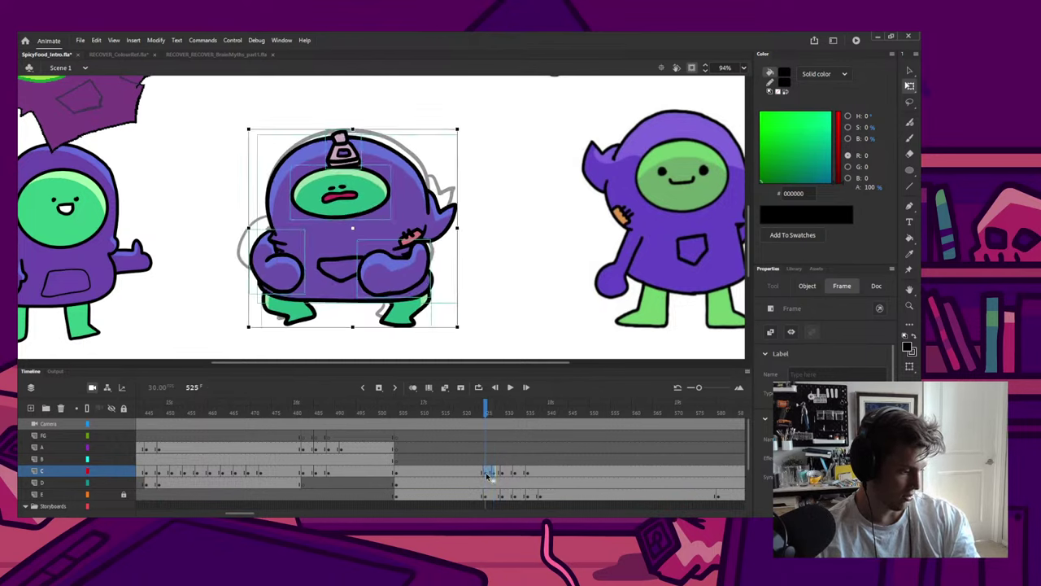
pyautogui.click(482, 413)
pyautogui.press('Return')
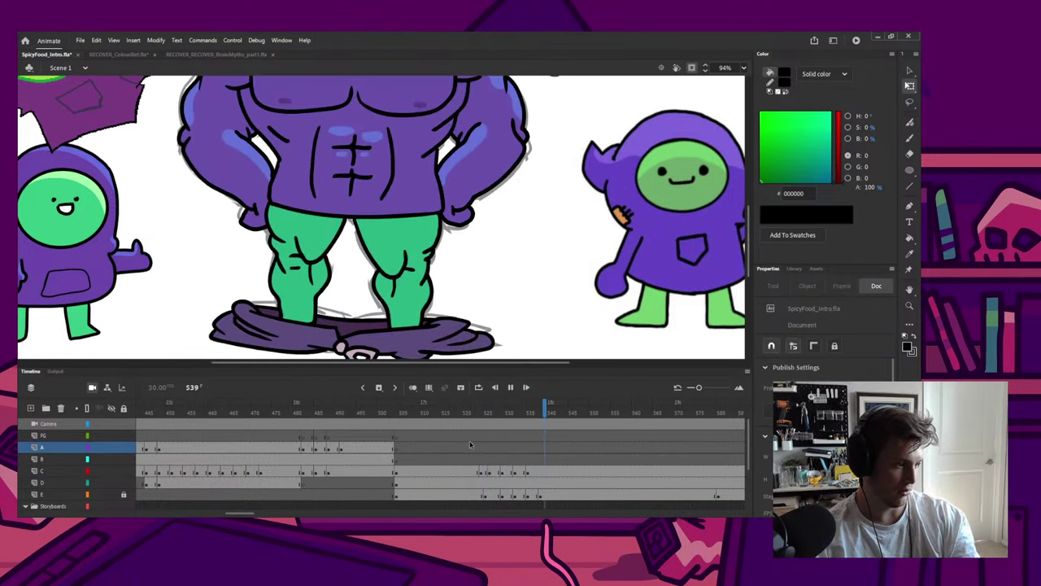
pyautogui.moveTo(489, 412); pyautogui.dragTo(504, 412)
pyautogui.moveTo(456, 208); pyautogui.dragTo(447, 265)
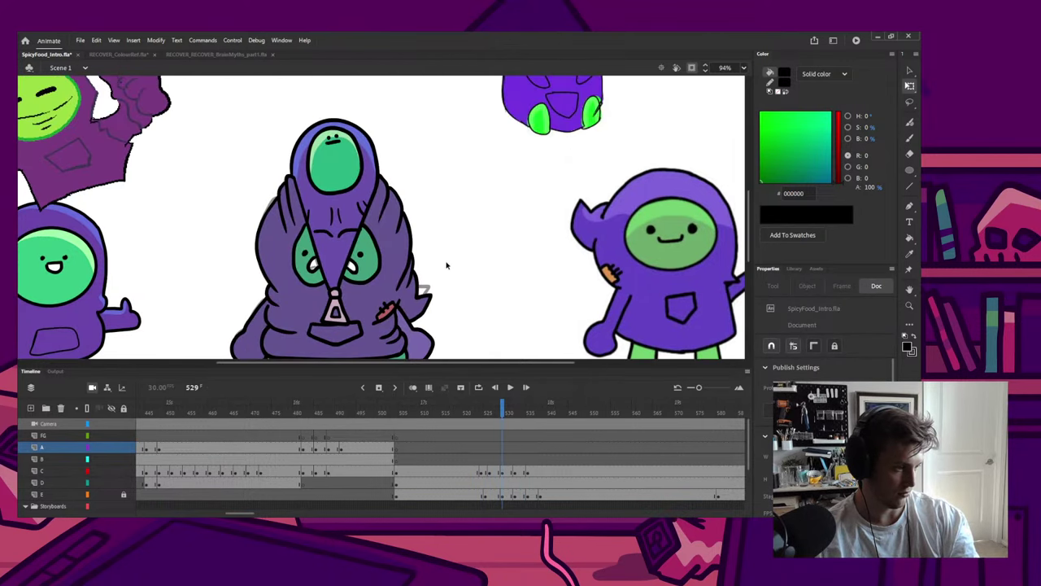
# Step: Fill the white gaps beside the torn-open hood's two green face pieces at frame 529 with the torso purple 6B50AA
pyautogui.scroll(-1, 446, 265)
pyautogui.scroll(-2, 211, 210)
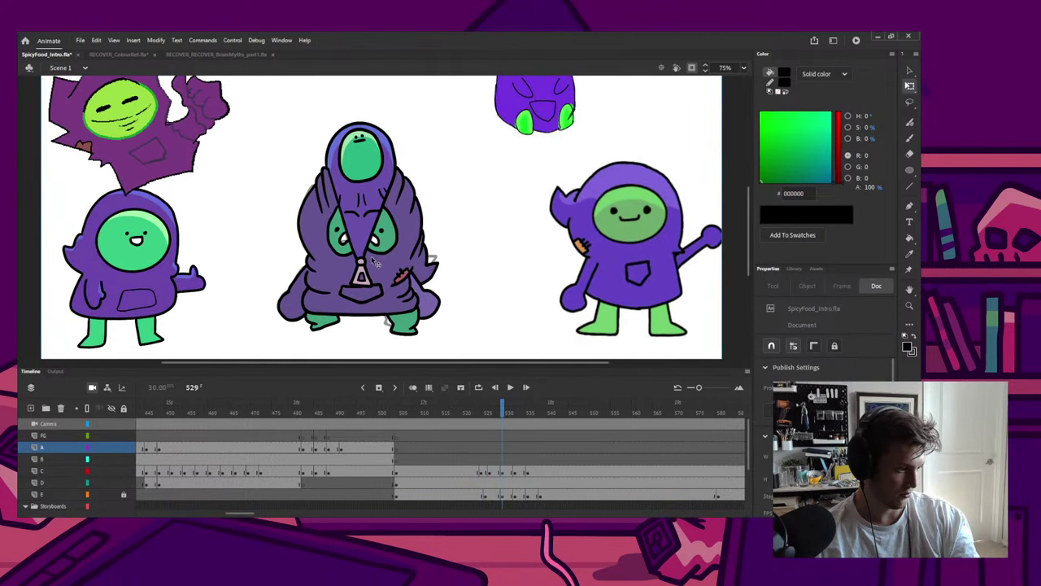
pyautogui.scroll(2, 212, 210)
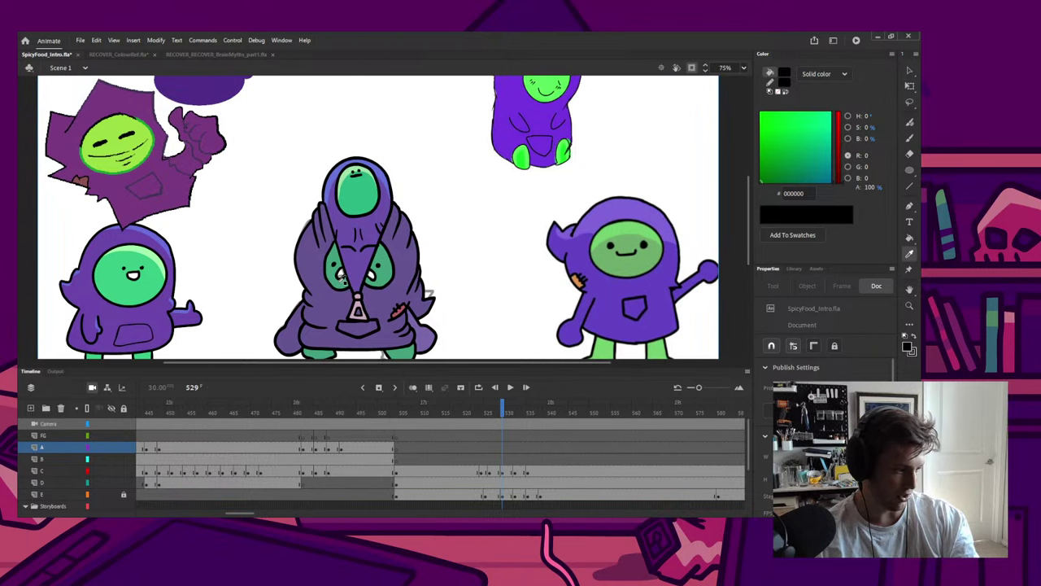
pyautogui.click(346, 280)
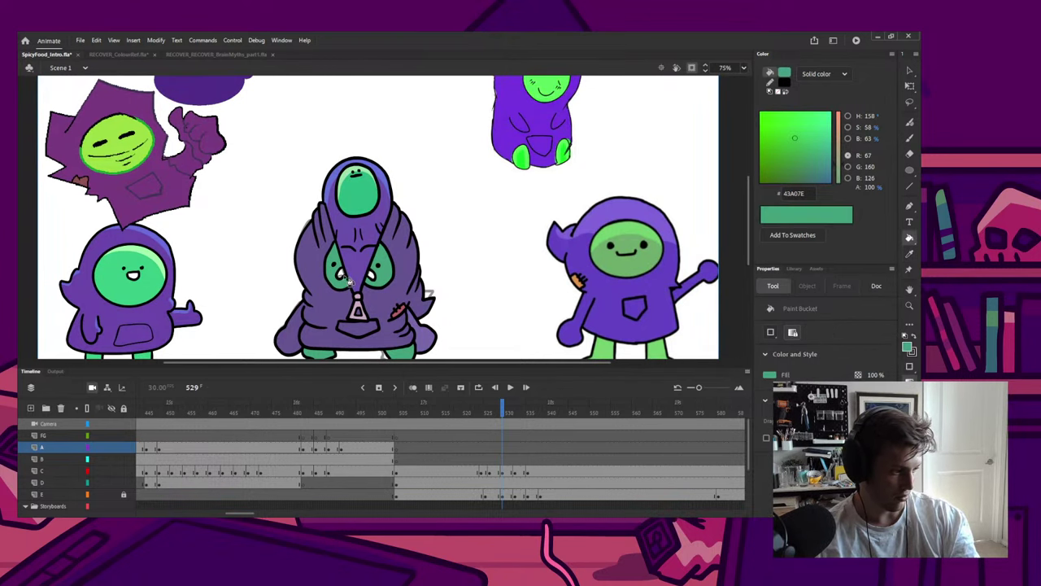
pyautogui.press('q')
pyautogui.scroll(3, 346, 278)
pyautogui.click(350, 278)
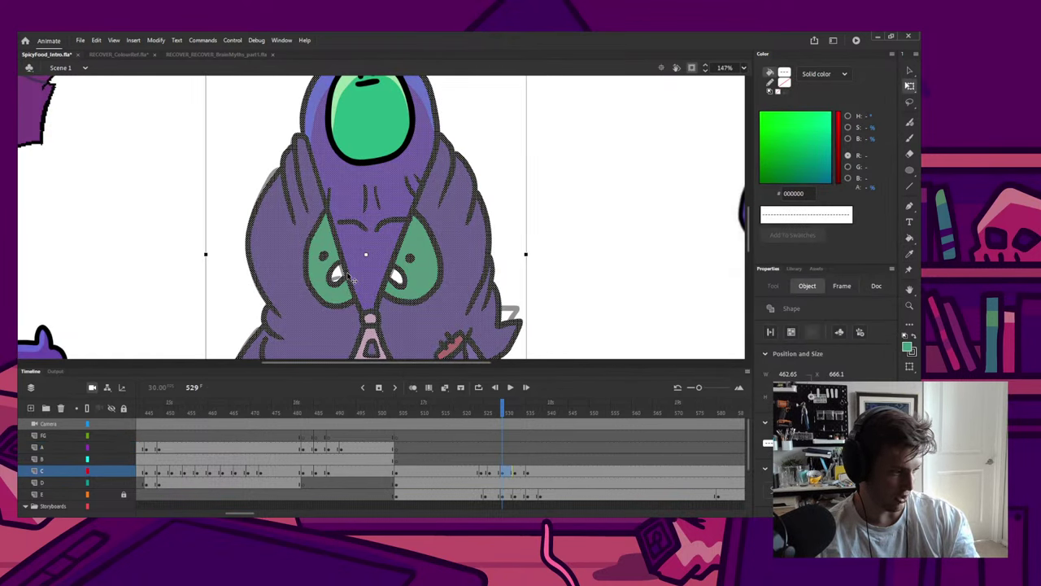
pyautogui.click(240, 268)
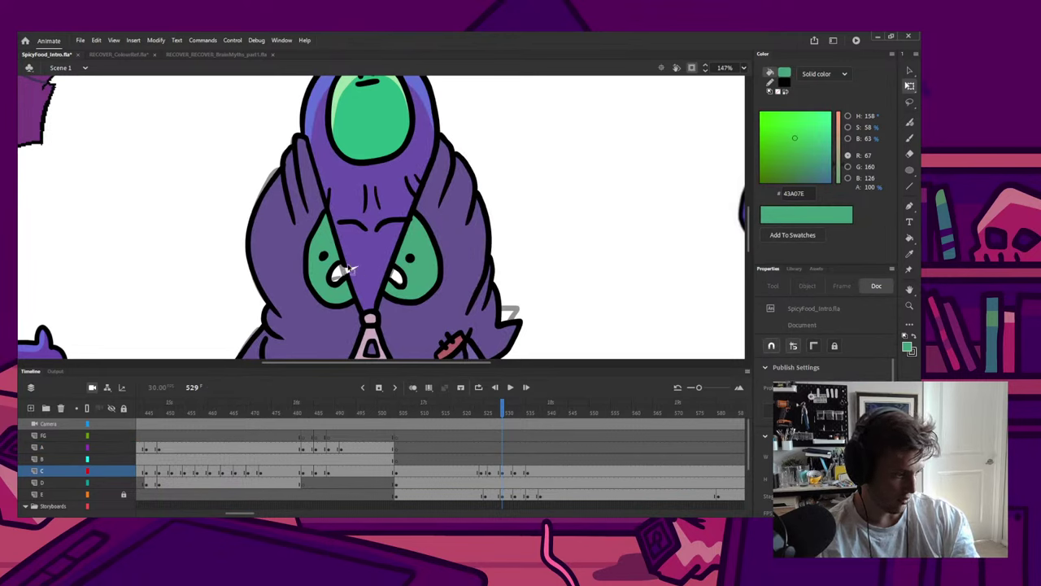
pyautogui.click(350, 267)
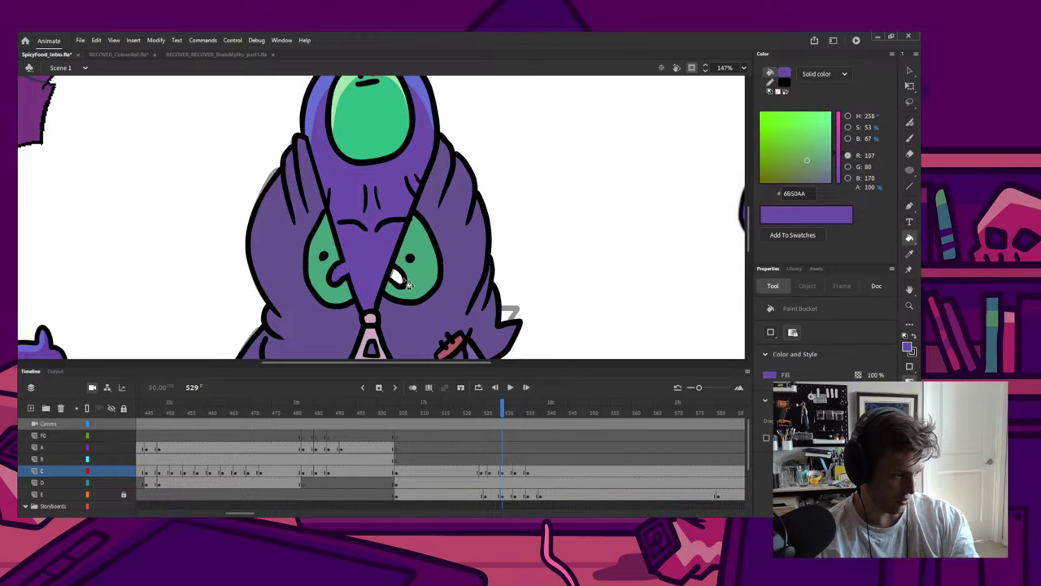
pyautogui.press('q')
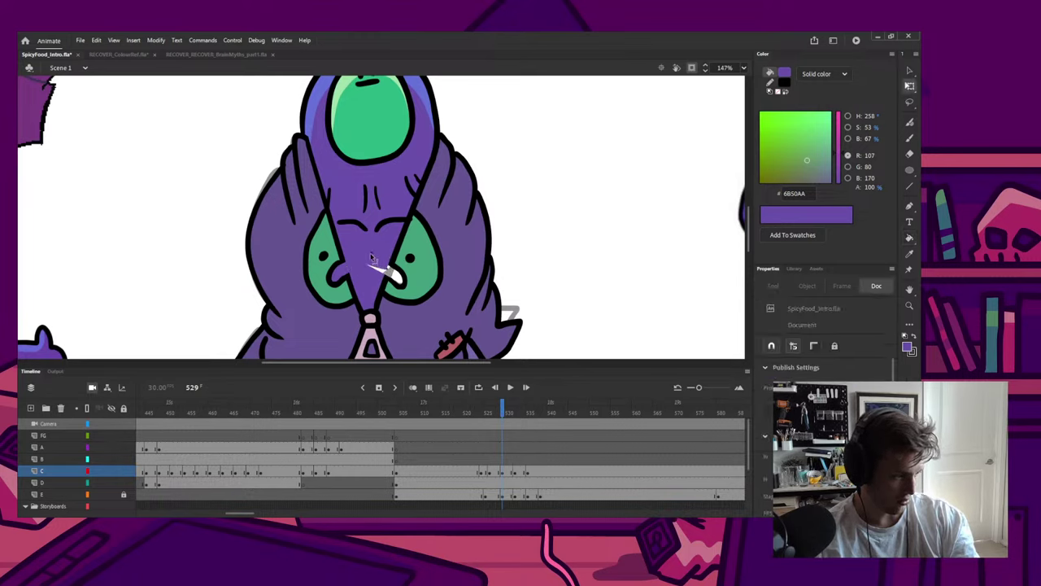
pyautogui.press('k')
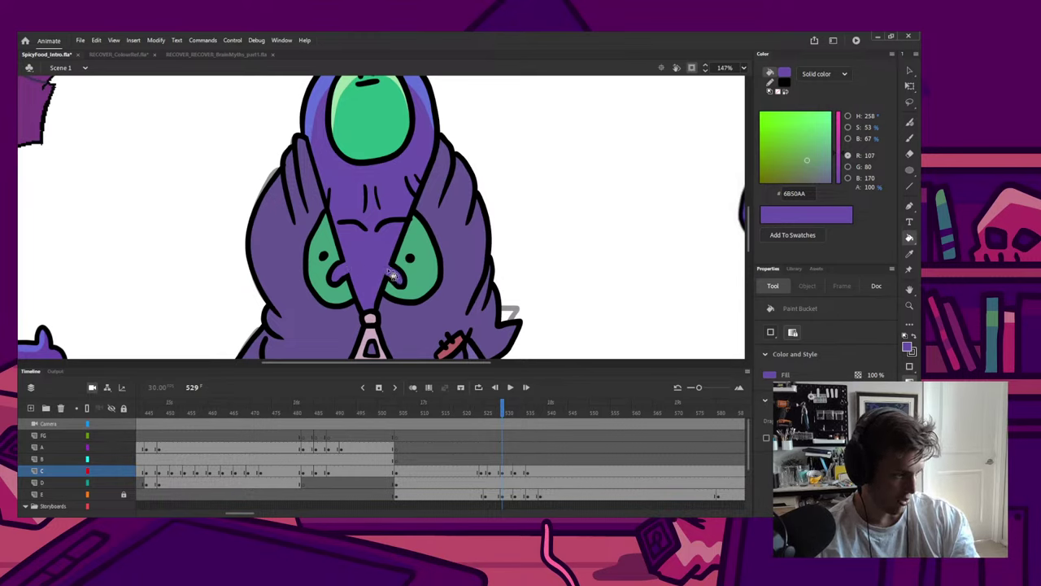
# Step: Draw a box from four crossing black brush strokes in the empty space above the crouching character
pyautogui.scroll(-2, 569, 178)
pyautogui.moveTo(569, 178); pyautogui.dragTo(452, 212)
pyautogui.press('b')
pyautogui.press('i')
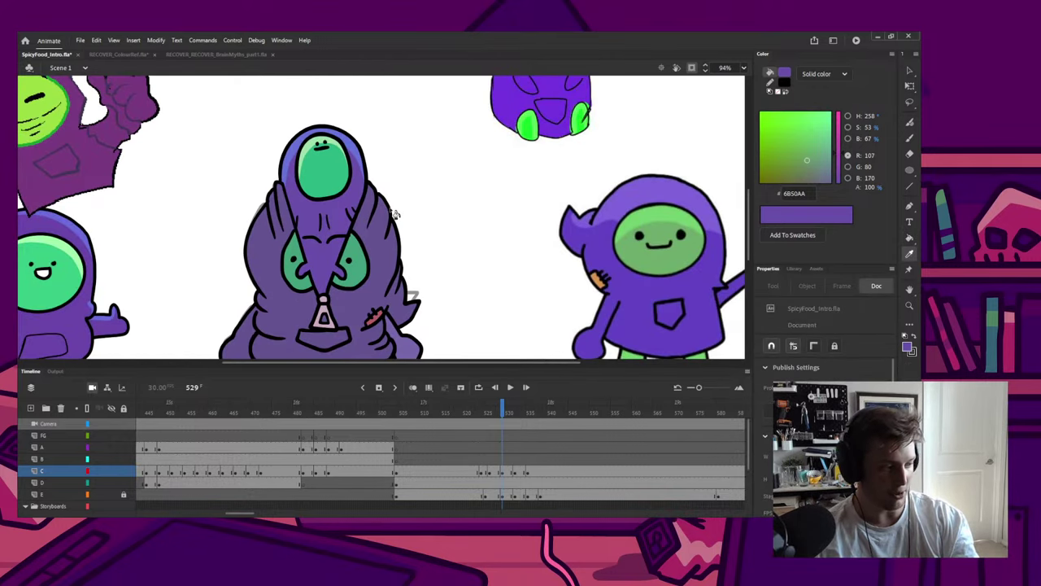
pyautogui.click(392, 216)
pyautogui.press('b')
pyautogui.moveTo(406, 178)
pyautogui.mouseDown()
pyautogui.moveTo(342, 260)
pyautogui.moveTo(309, 281)
pyautogui.mouseUp()
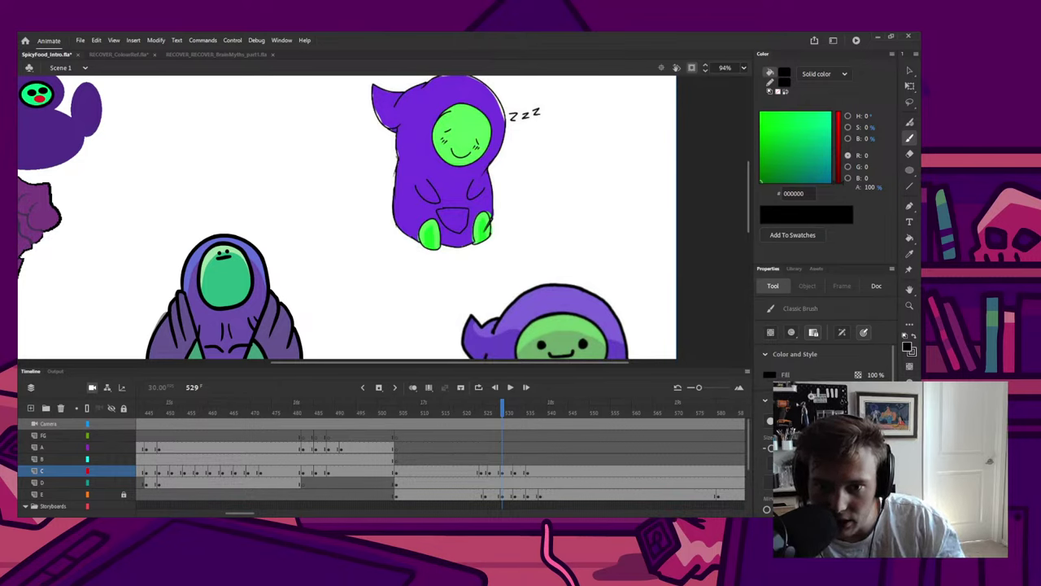
pyautogui.moveTo(256, 135); pyautogui.dragTo(329, 188)
pyautogui.hotkey('ctrl', 'z')
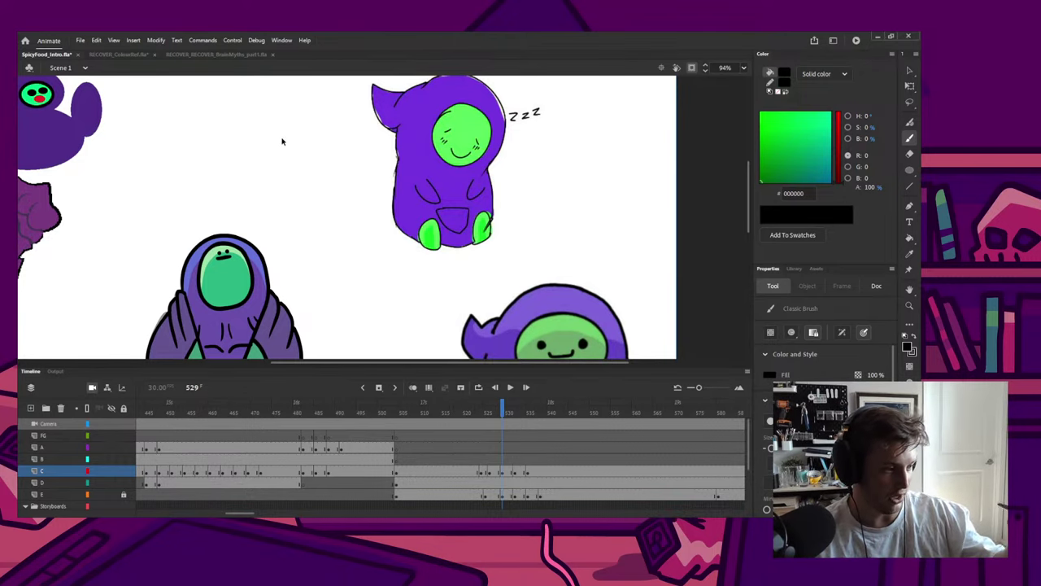
pyautogui.moveTo(209, 116)
pyautogui.mouseDown()
pyautogui.moveTo(210, 174)
pyautogui.moveTo(282, 176)
pyautogui.moveTo(213, 190)
pyautogui.moveTo(303, 175)
pyautogui.mouseUp()
pyautogui.hotkey('ctrl', 'z')
pyautogui.moveTo(273, 101); pyautogui.dragTo(287, 192)
pyautogui.moveTo(187, 109); pyautogui.dragTo(298, 116)
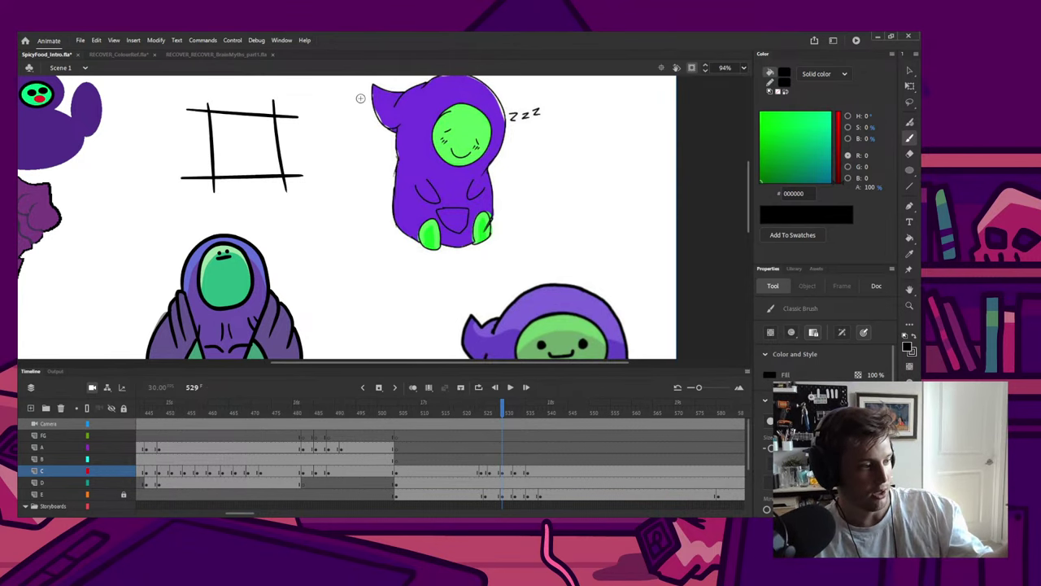
# Step: Delete the bottom line's overhang beyond the box's lower left corner, and try bending the remaining line
pyautogui.press('q')
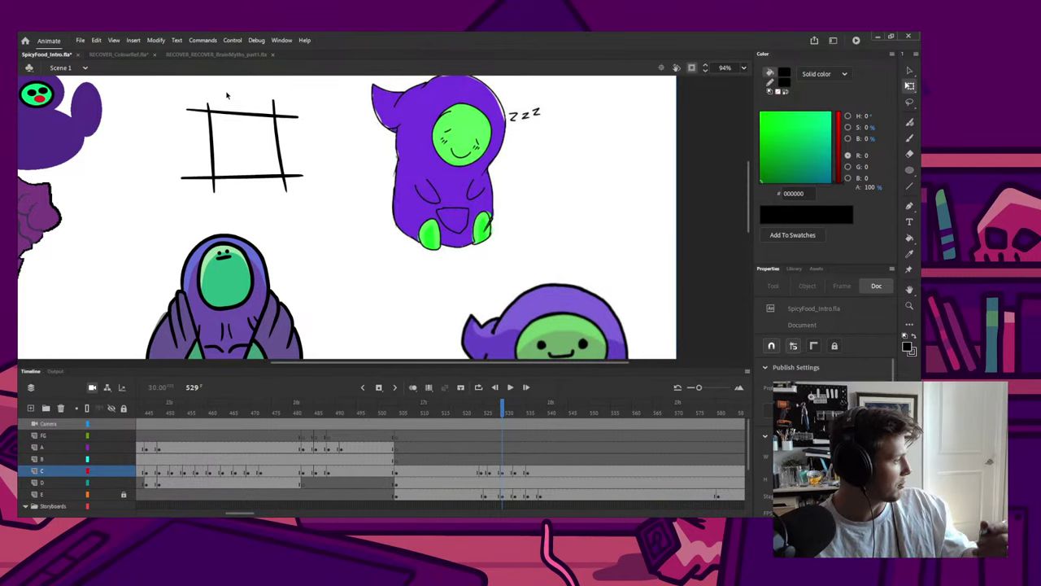
pyautogui.press('z')
pyautogui.moveTo(159, 143); pyautogui.dragTo(269, 205)
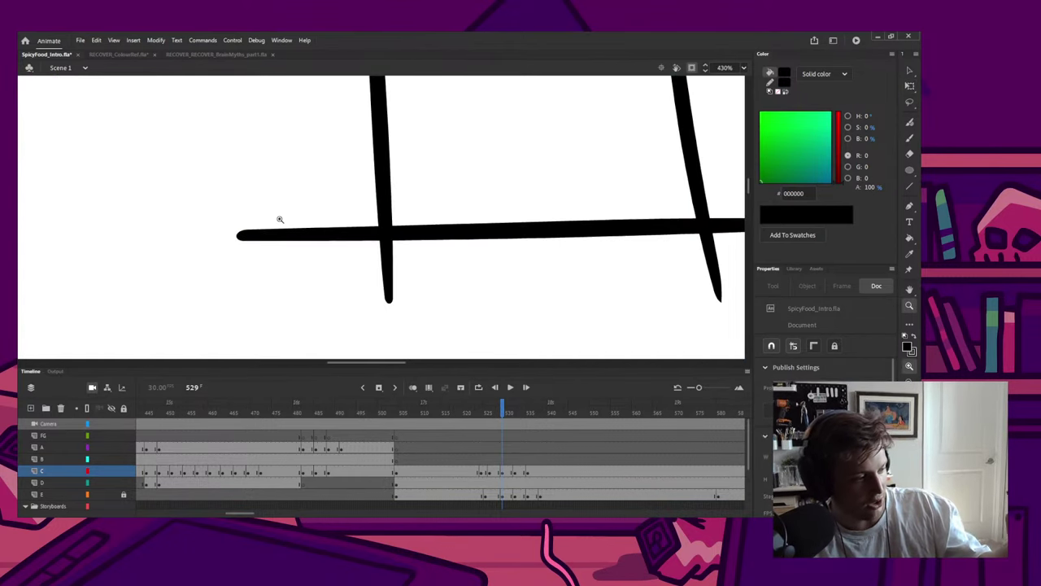
pyautogui.press('q')
pyautogui.moveTo(379, 230); pyautogui.dragTo(355, 148)
pyautogui.hotkey('ctrl', 'z')
pyautogui.moveTo(380, 229); pyautogui.dragTo(379, 239)
pyautogui.click(364, 240)
pyautogui.press('Delete')
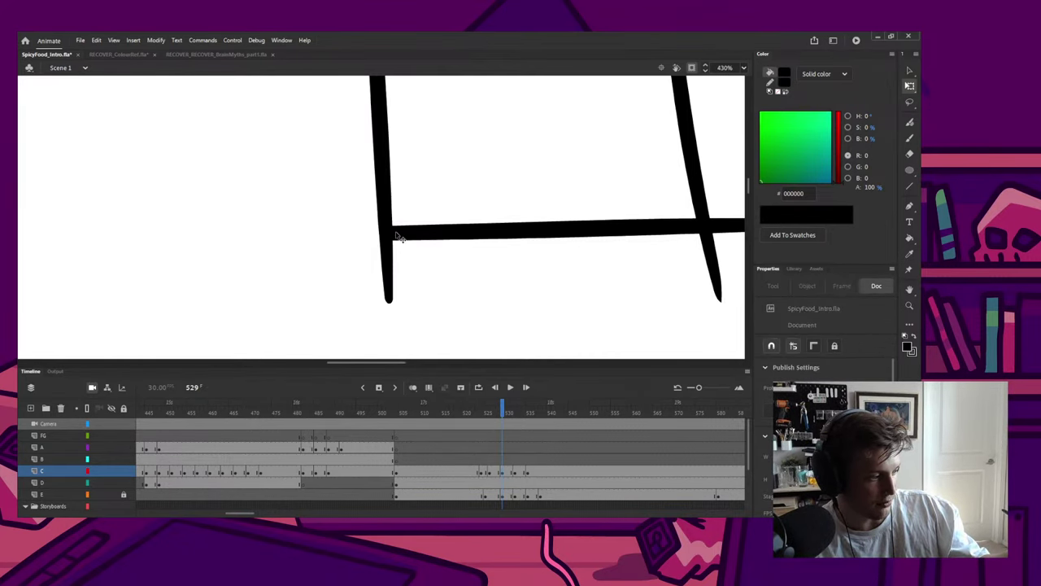
pyautogui.hotkey('ctrl', 'z')
pyautogui.click(420, 244)
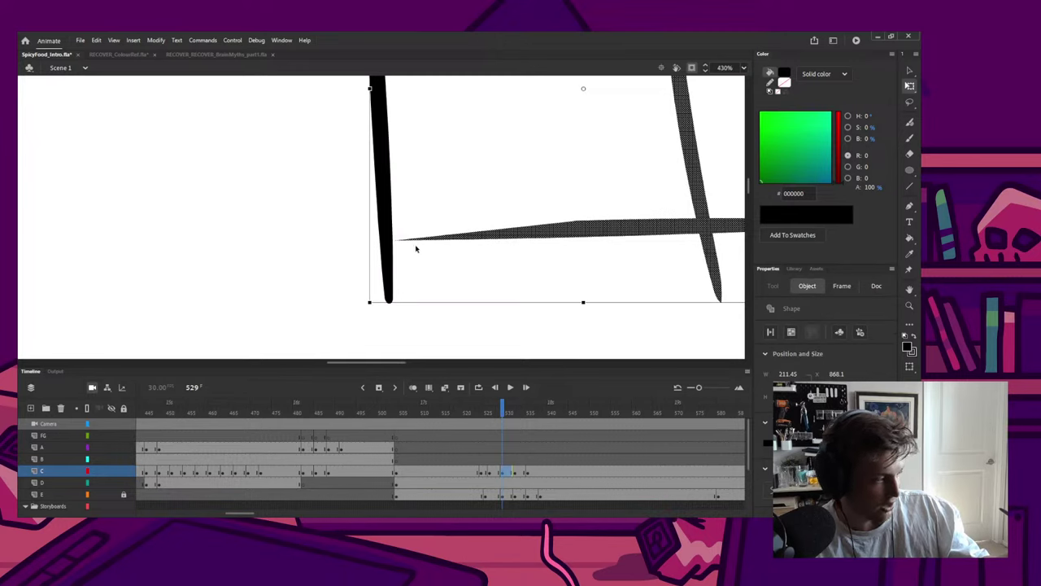
pyautogui.click(414, 250)
pyautogui.hotkey('ctrl', 'z')
pyautogui.moveTo(515, 211); pyautogui.dragTo(422, 253)
# Step: Delete both overhanging line ends at the box's upper left corner to leave a clean corner
pyautogui.moveTo(355, 122)
pyautogui.mouseDown()
pyautogui.moveTo(334, 182)
pyautogui.moveTo(327, 312)
pyautogui.mouseUp()
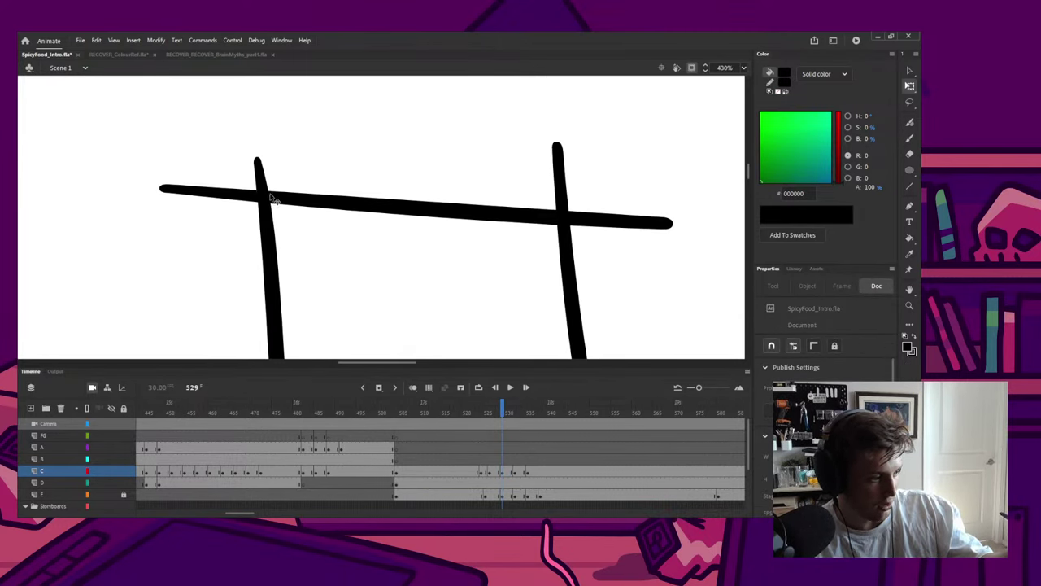
pyautogui.click(256, 198)
pyautogui.press('Delete')
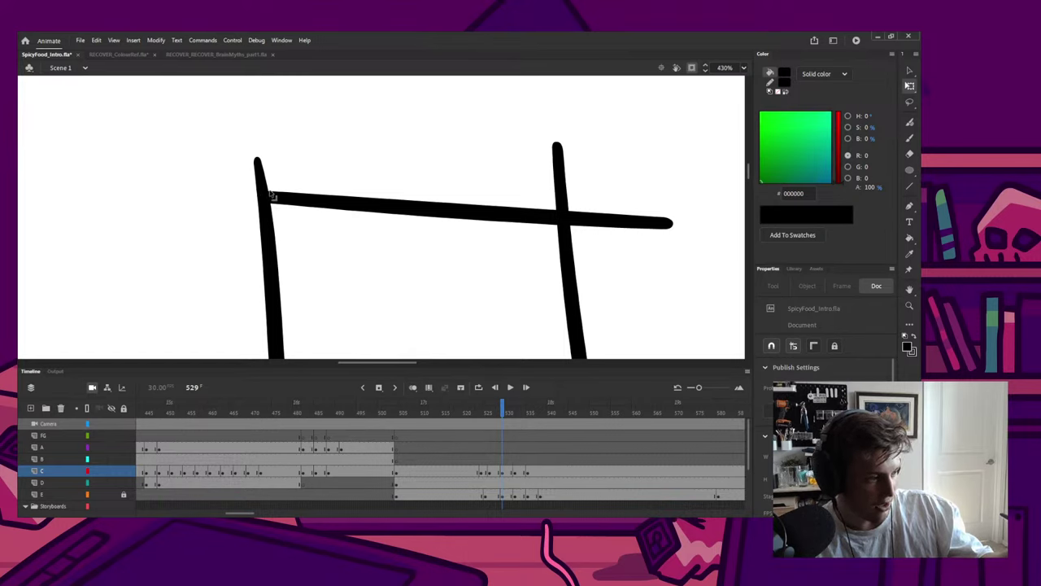
pyautogui.moveTo(270, 192)
pyautogui.mouseDown()
pyautogui.moveTo(220, 174)
pyautogui.moveTo(182, 190)
pyautogui.moveTo(150, 177)
pyautogui.mouseUp()
pyautogui.click(260, 165)
pyautogui.press('Delete')
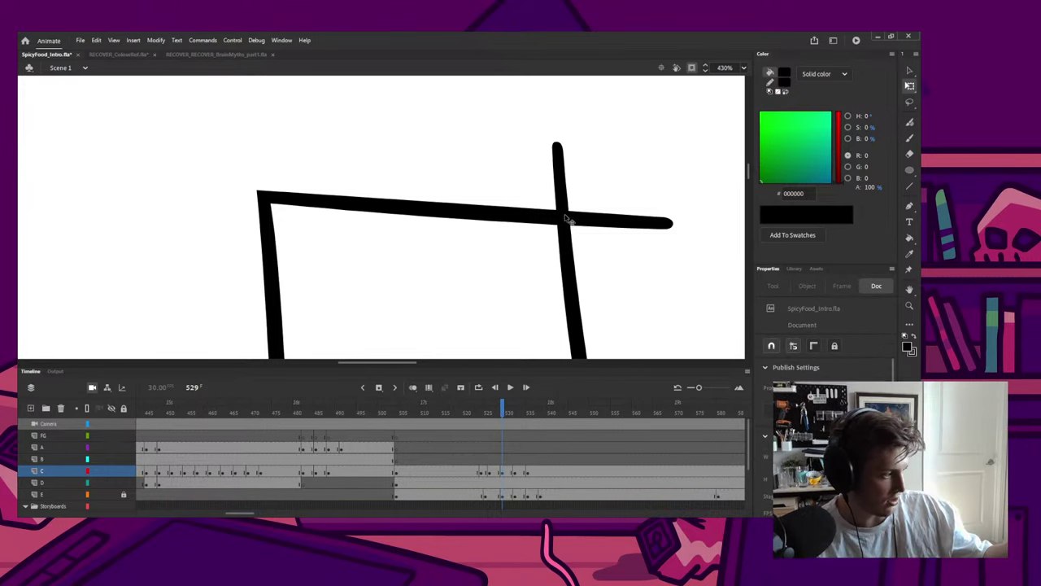
# Step: Delete both overhanging line ends at the box's upper right corner
pyautogui.moveTo(560, 210); pyautogui.dragTo(576, 193)
pyautogui.click(564, 179)
pyautogui.press('Delete')
pyautogui.hotkey('ctrl', 'z')
pyautogui.hotkey('ctrl', 'z')
pyautogui.click(616, 220)
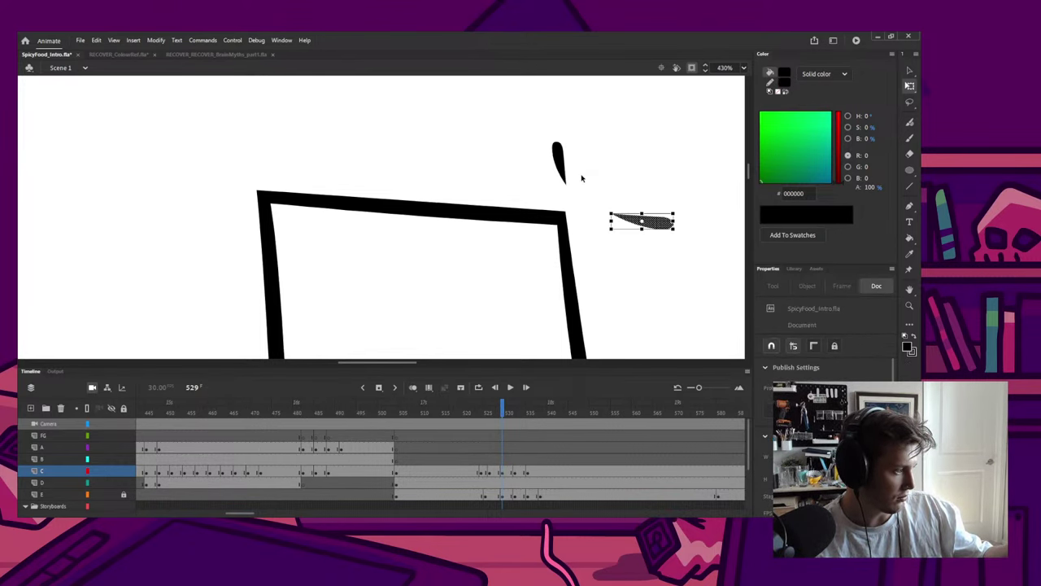
pyautogui.press('Delete')
pyautogui.click(559, 162)
pyautogui.press('Delete')
pyautogui.scroll(-8, 576, 157)
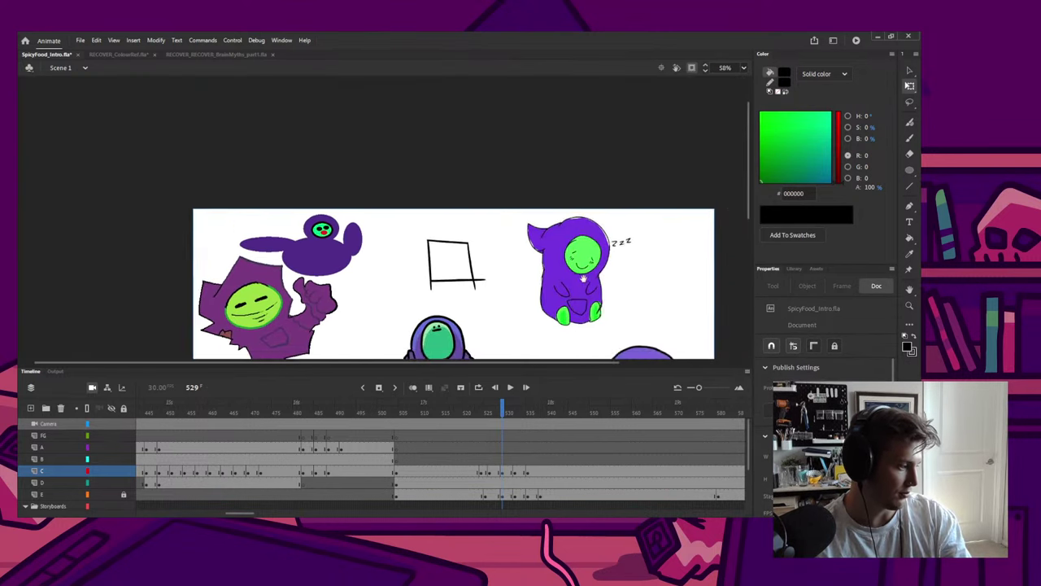
# Step: Delete the practice box, and try pulling the crouching character's outline upward past its head
pyautogui.click(299, 252)
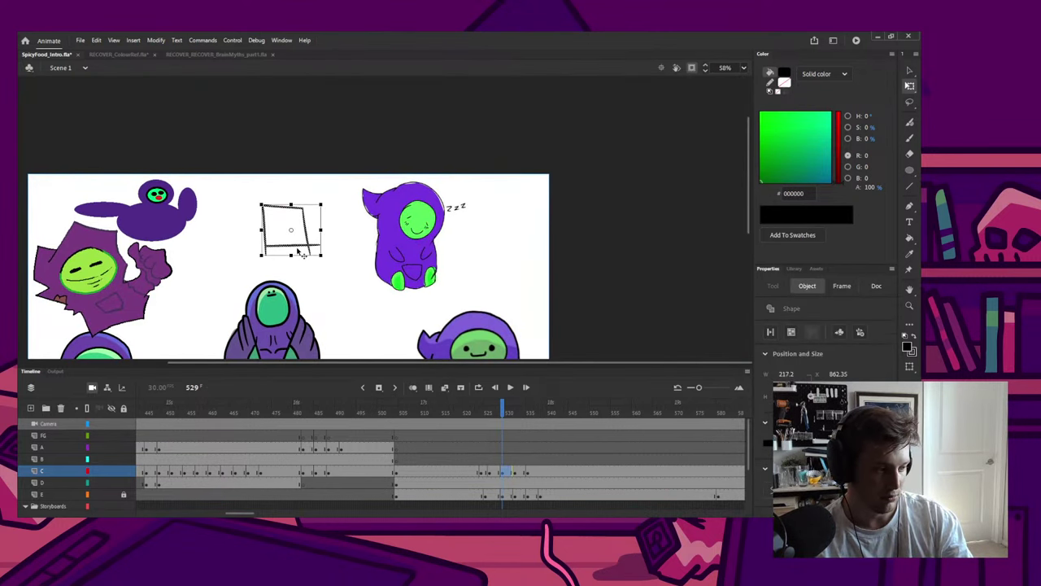
pyautogui.press('Delete')
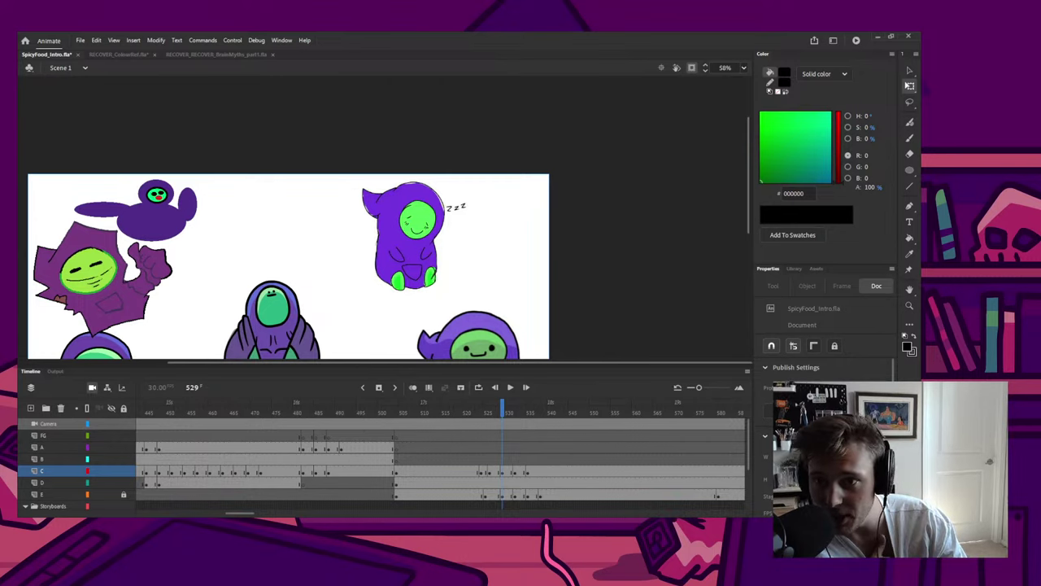
pyautogui.moveTo(297, 310); pyautogui.dragTo(296, 196)
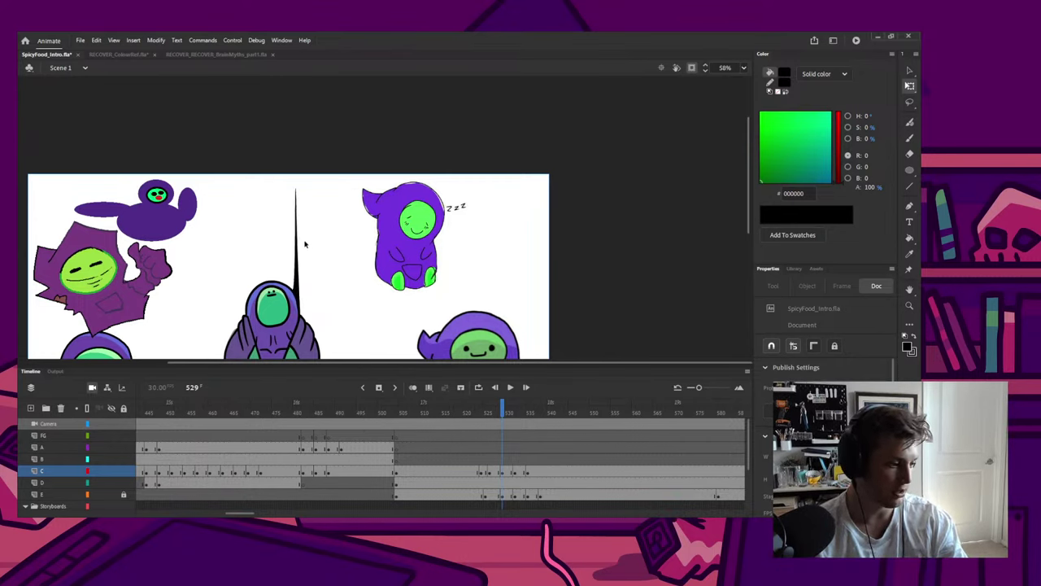
pyautogui.hotkey('ctrl', 'z')
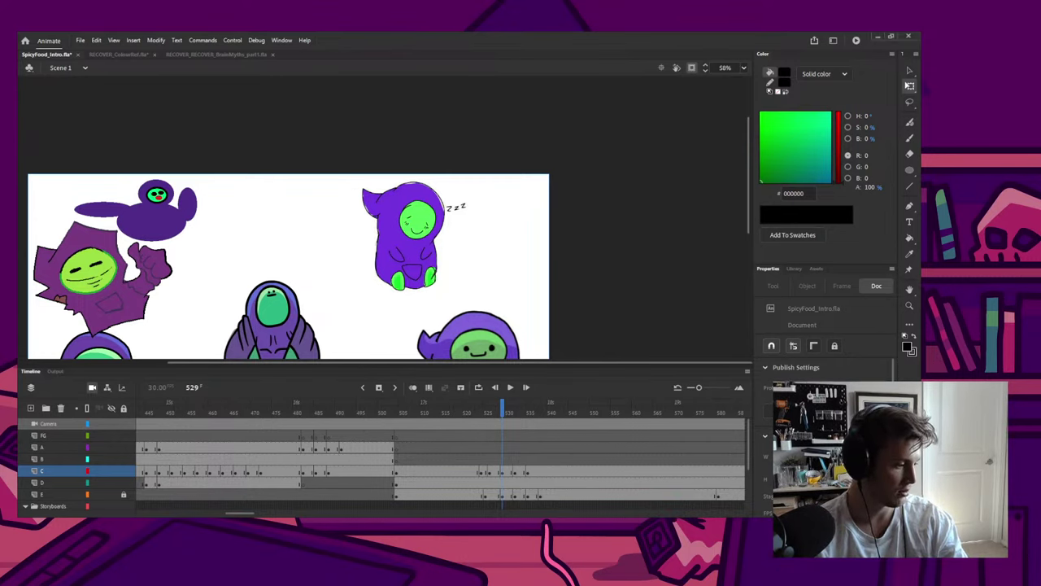
pyautogui.click(332, 284)
pyautogui.hotkey('ctrl', 'z')
# Step: Scrub the transformation forward to frame 537 and add a keyframe on layer C at frame 538
pyautogui.moveTo(286, 315); pyautogui.dragTo(296, 176)
pyautogui.click(294, 205)
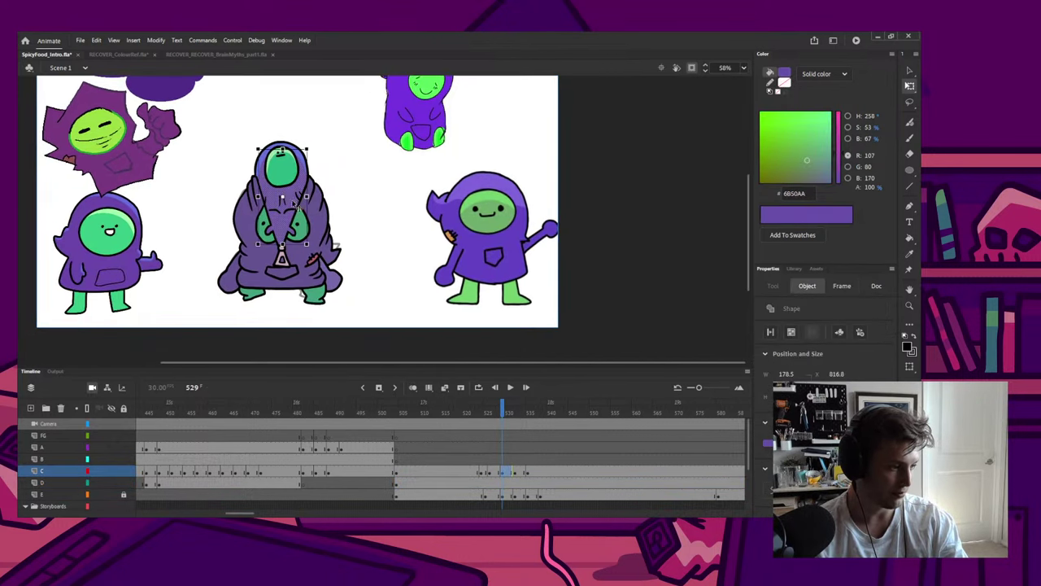
pyautogui.click(333, 262)
pyautogui.hotkey('ctrl', '-')
pyautogui.hotkey('ctrl', '-')
pyautogui.click(516, 409)
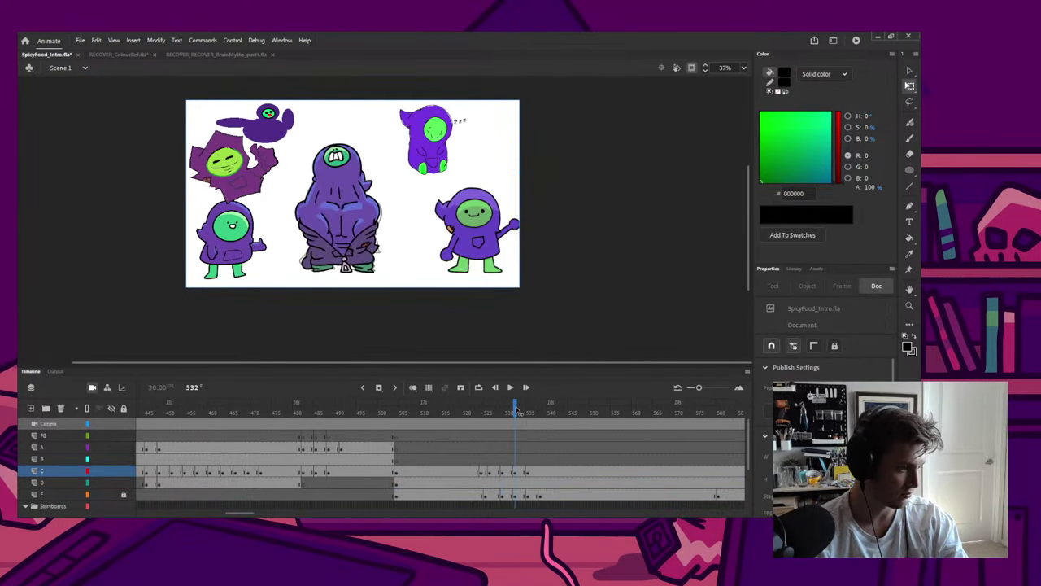
pyautogui.moveTo(514, 409); pyautogui.dragTo(534, 411)
pyautogui.click(539, 472)
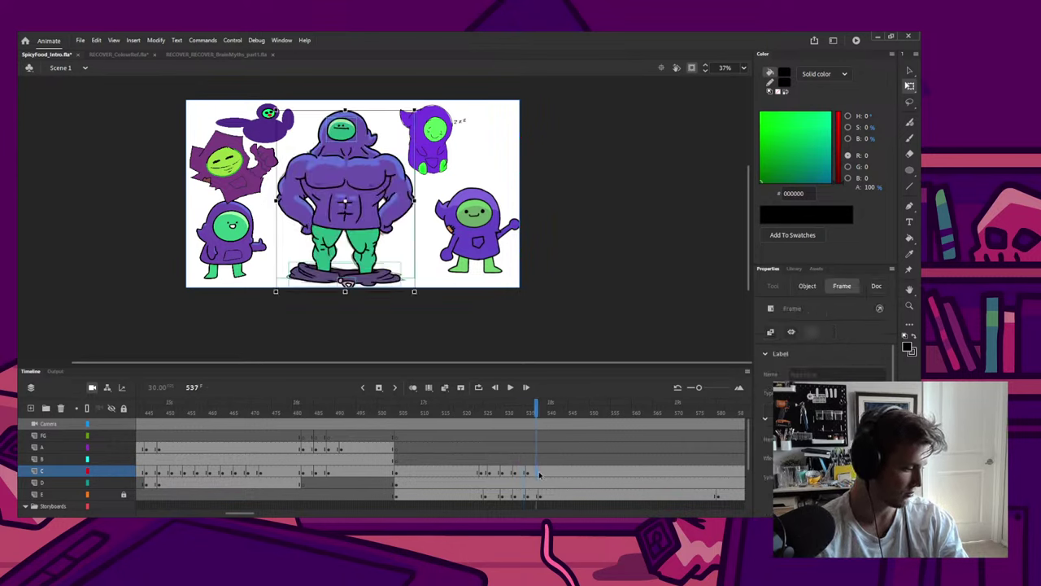
# Step: Stretch the muscular figure at frame 535 on layer C slightly taller and make it slightly narrower
pyautogui.click(529, 472)
pyautogui.click(345, 171)
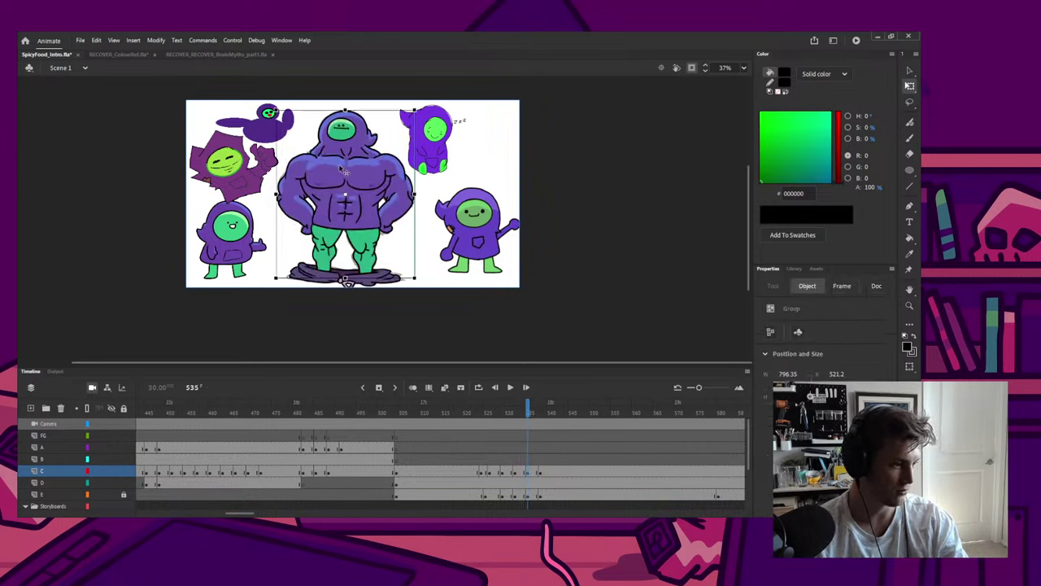
pyautogui.click(529, 474)
pyautogui.click(338, 281)
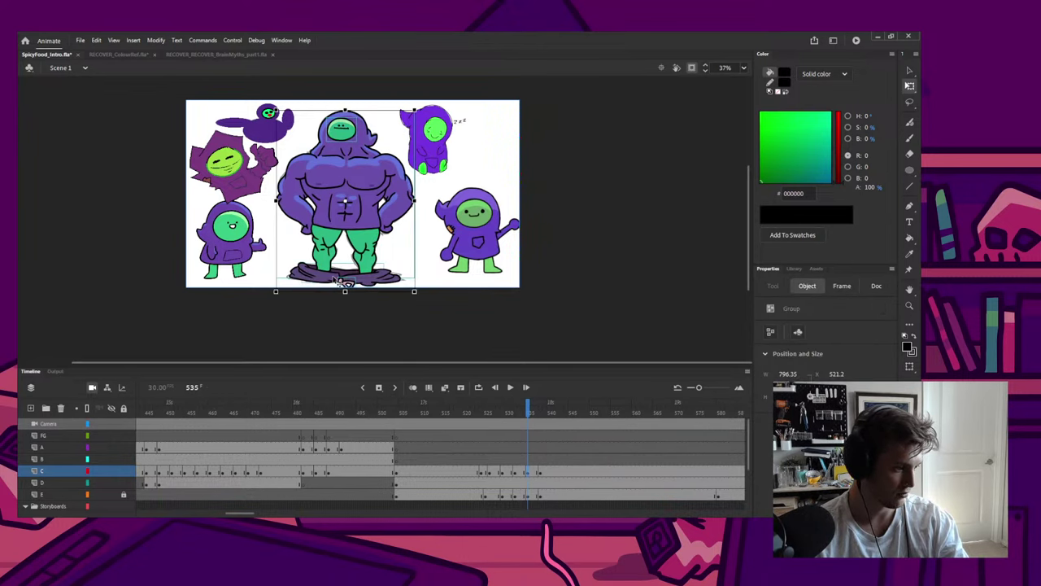
pyautogui.scroll(5, 354, 203)
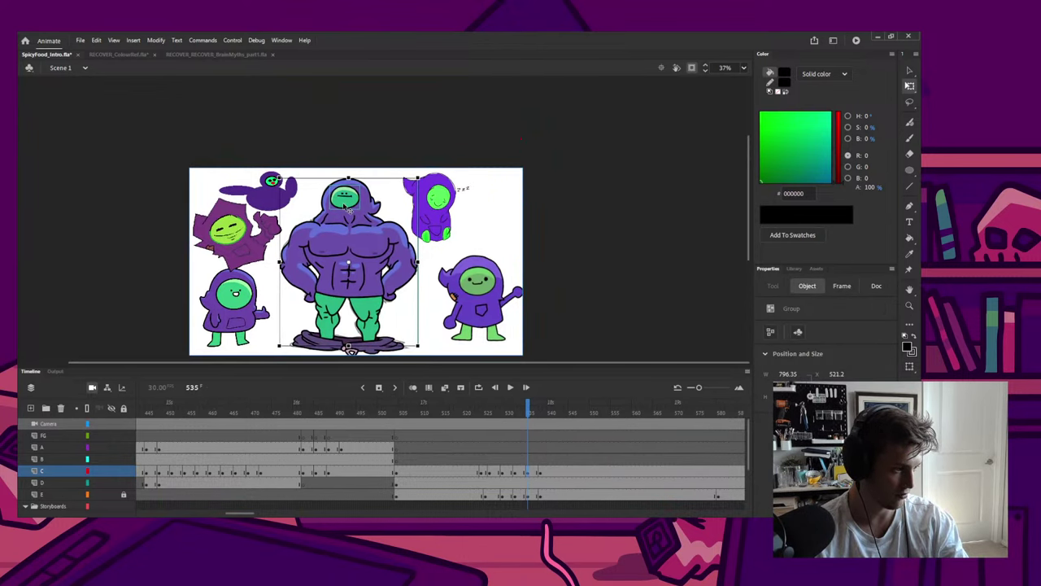
pyautogui.moveTo(362, 146); pyautogui.dragTo(362, 142)
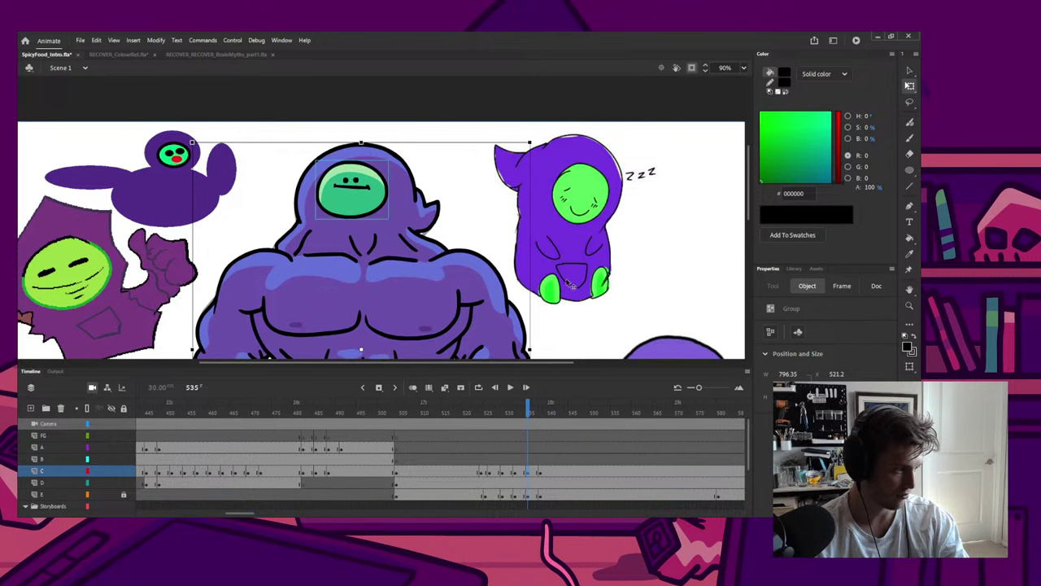
pyautogui.moveTo(519, 365); pyautogui.dragTo(497, 357)
pyautogui.scroll(-2, 542, 325)
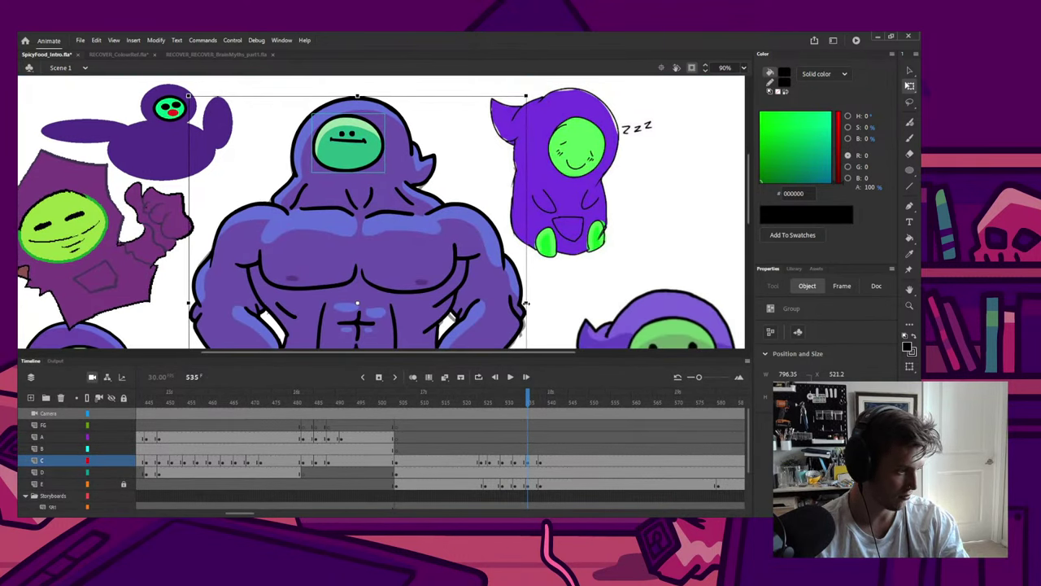
pyautogui.moveTo(526, 302); pyautogui.dragTo(521, 302)
# Step: Nudge the muscular figure's face slightly upward inside its hood at frame 535 on layer C
pyautogui.press('v')
pyautogui.press('Escape')
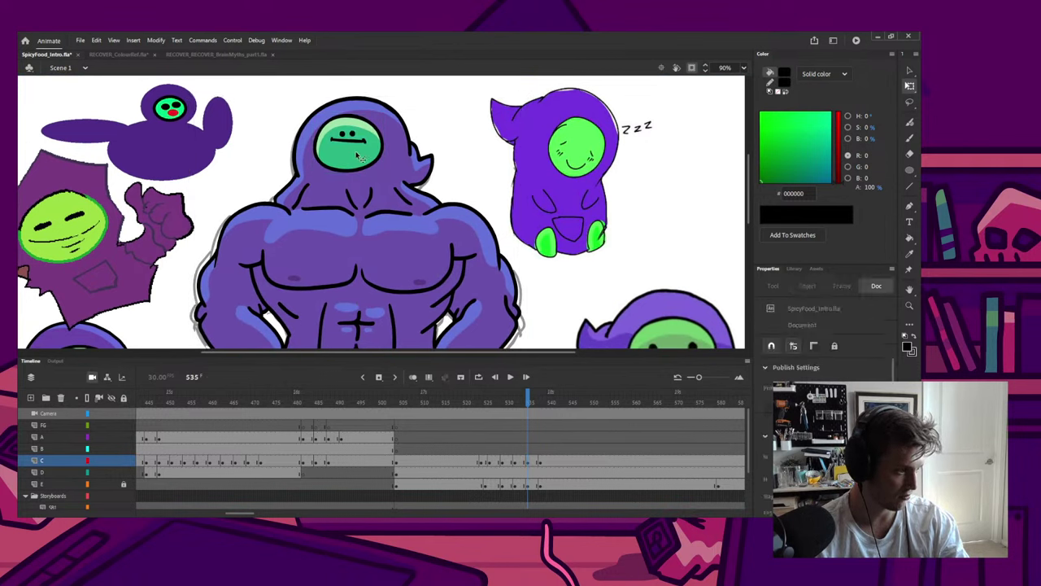
pyautogui.click(357, 151)
pyautogui.press('Escape')
pyautogui.click(356, 142)
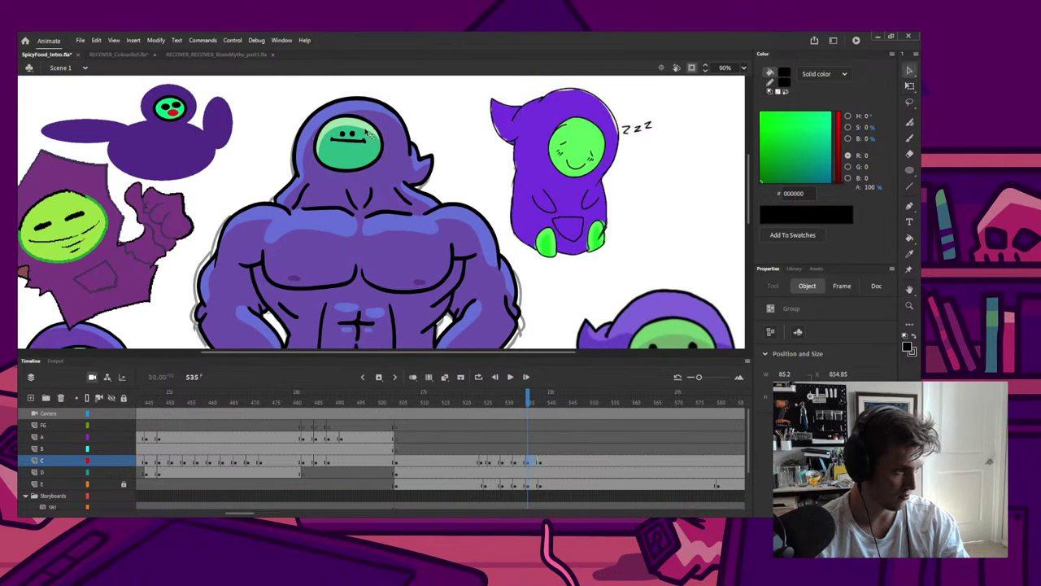
pyautogui.click(363, 145)
pyautogui.press('Up')
pyautogui.press('Up')
pyautogui.press('Up')
pyautogui.press('Up')
pyautogui.press('Up')
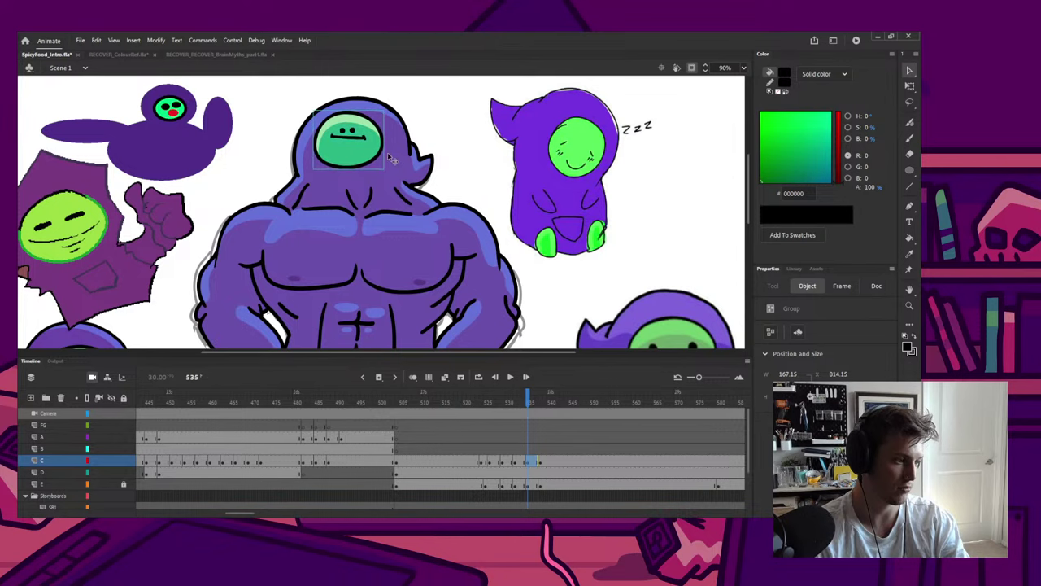
pyautogui.keyDown('shift'); pyautogui.click(367, 161); pyautogui.keyUp('shift')
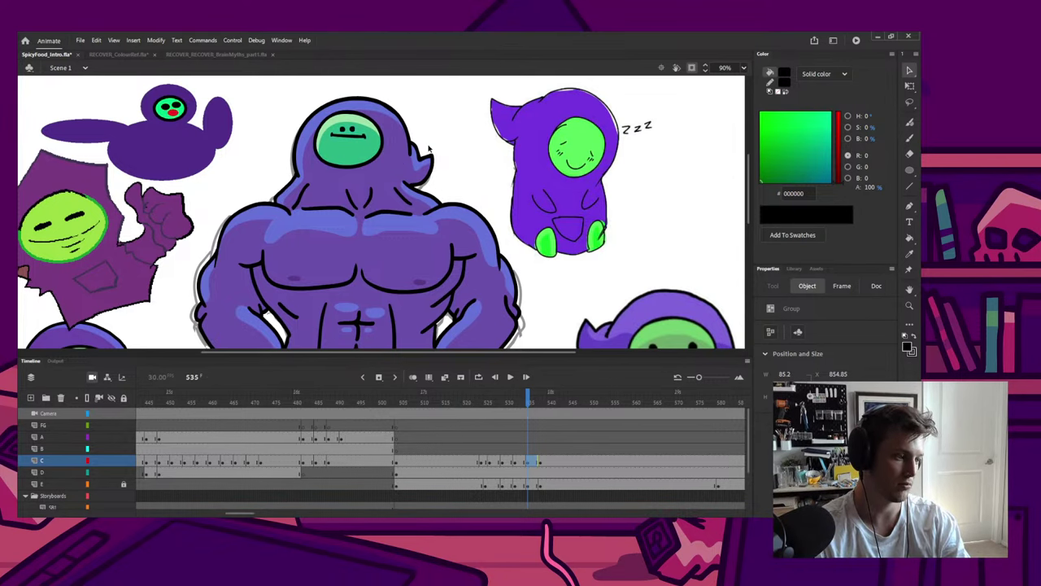
# Step: Play back the transformation and step through its frames one by one to frame 532
pyautogui.scroll(-3, 426, 160)
pyautogui.press('Return')
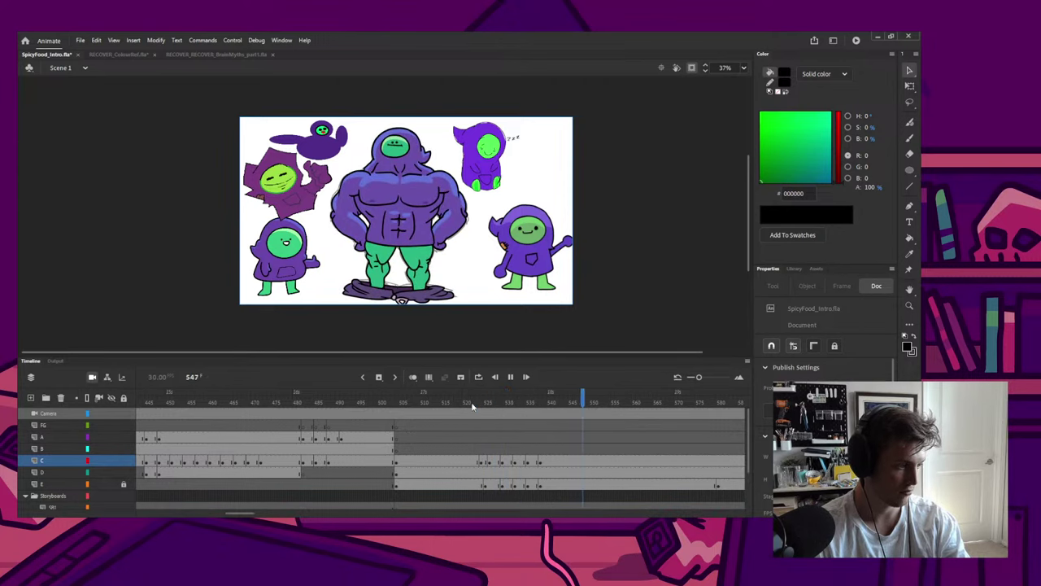
pyautogui.press('Return')
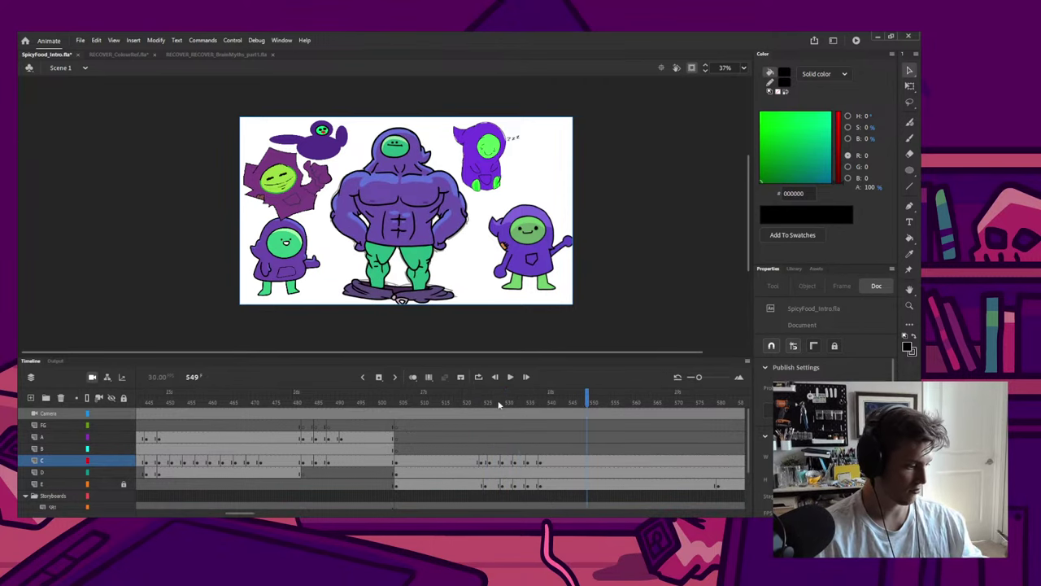
pyautogui.click(495, 399)
pyautogui.press('.')
pyautogui.press('.')
pyautogui.press('.')
pyautogui.press('.')
pyautogui.press('.')
pyautogui.press(',')
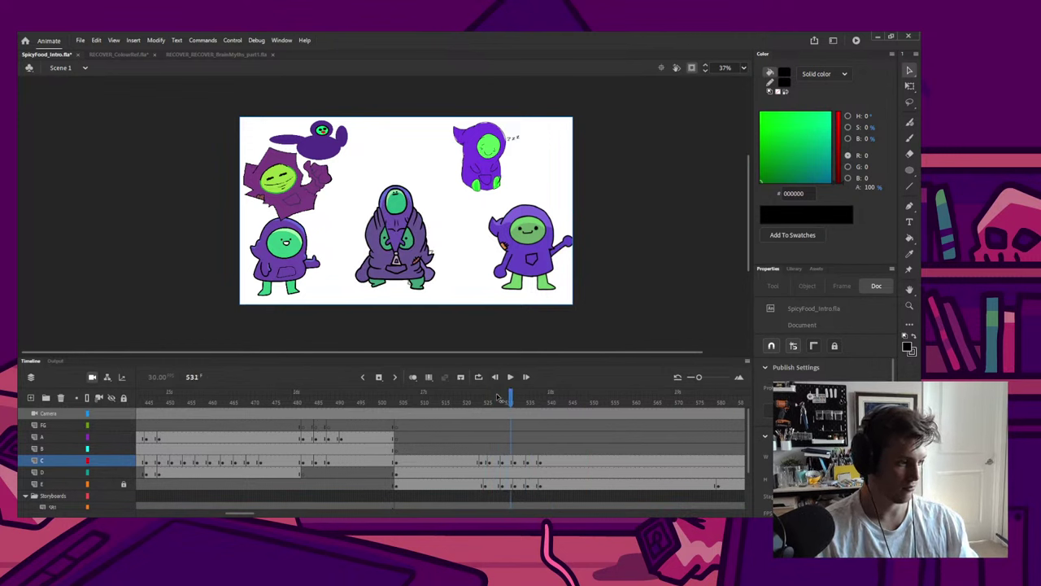
pyautogui.press('.')
# Step: Reveal the off-stage artwork and move the green character carrying a fish from layer C to above the stage on layer D
pyautogui.click(517, 457)
pyautogui.press('q')
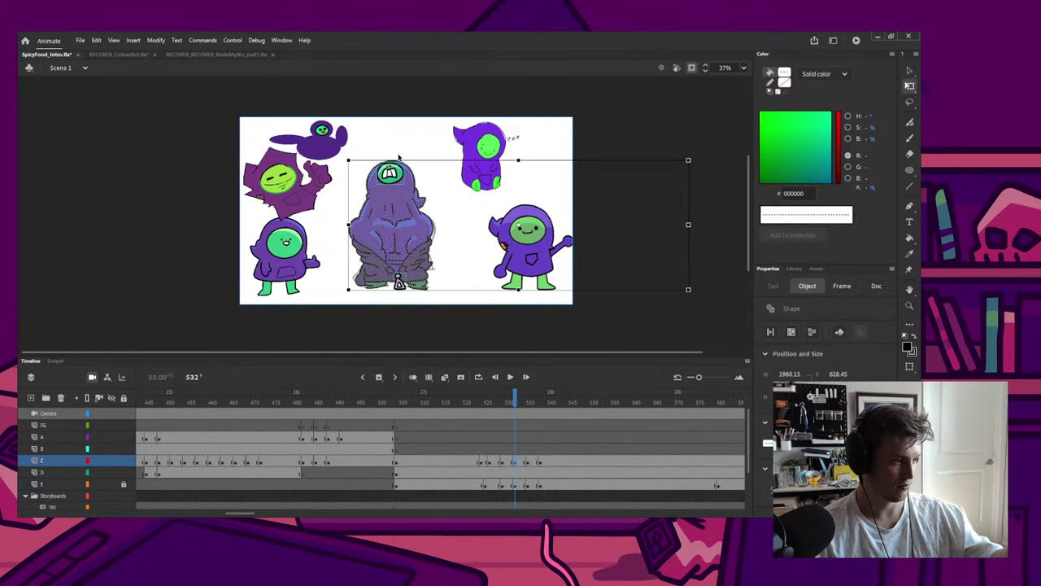
pyautogui.click(692, 67)
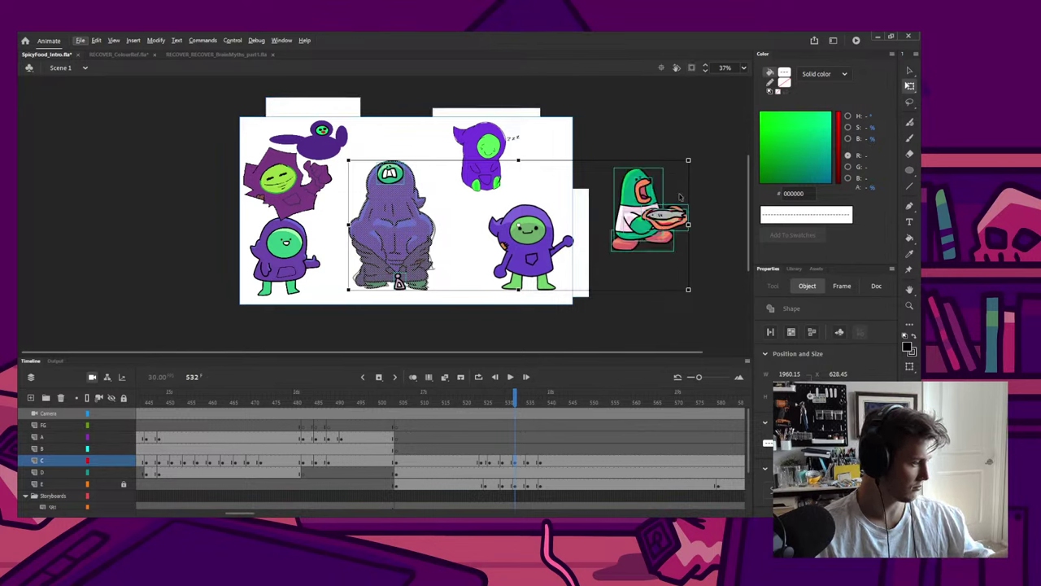
pyautogui.click(610, 135)
pyautogui.moveTo(606, 134); pyautogui.dragTo(422, 151)
pyautogui.hotkey('ctrl', 'x')
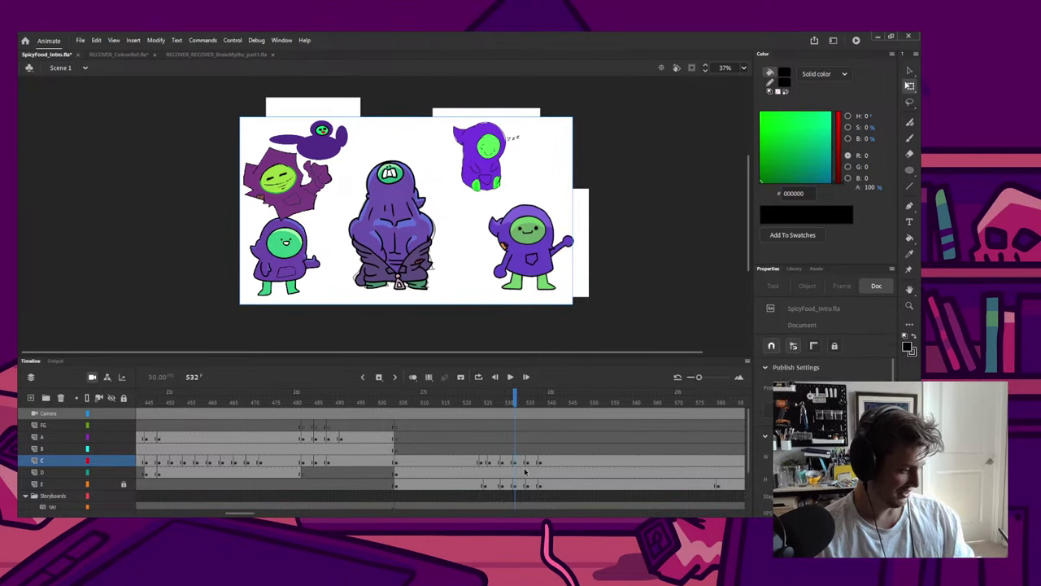
pyautogui.click(525, 472)
pyautogui.hotkey('ctrl', 'shift', 'v')
pyautogui.click(654, 152)
pyautogui.moveTo(484, 114); pyautogui.dragTo(478, 162)
# Step: Save the document and stretch the half-transformed figure at frame 533 on layer C slightly taller and narrower
pyautogui.click(521, 461)
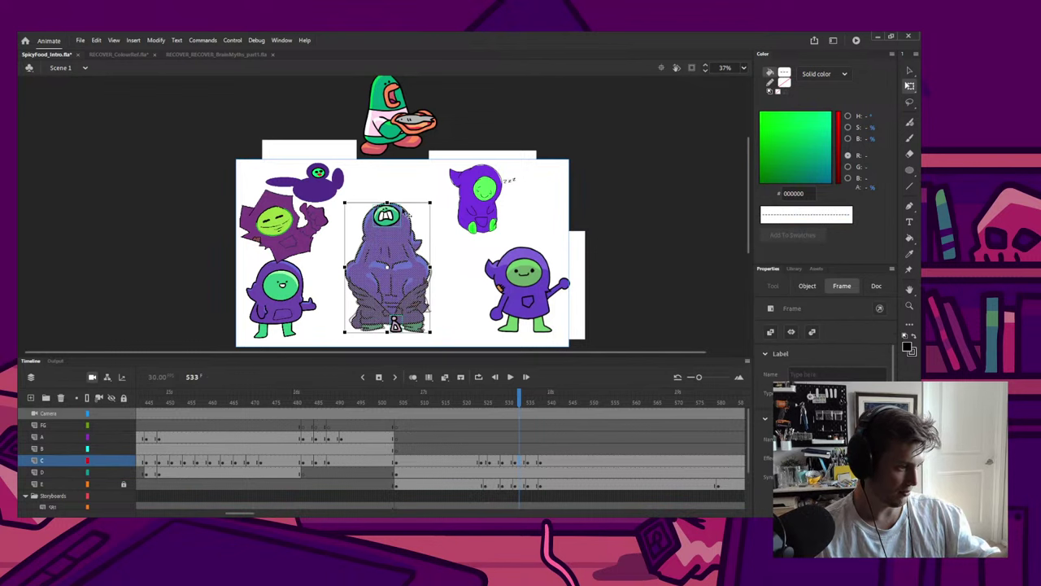
pyautogui.click(406, 213)
pyautogui.hotkey('ctrl', 's')
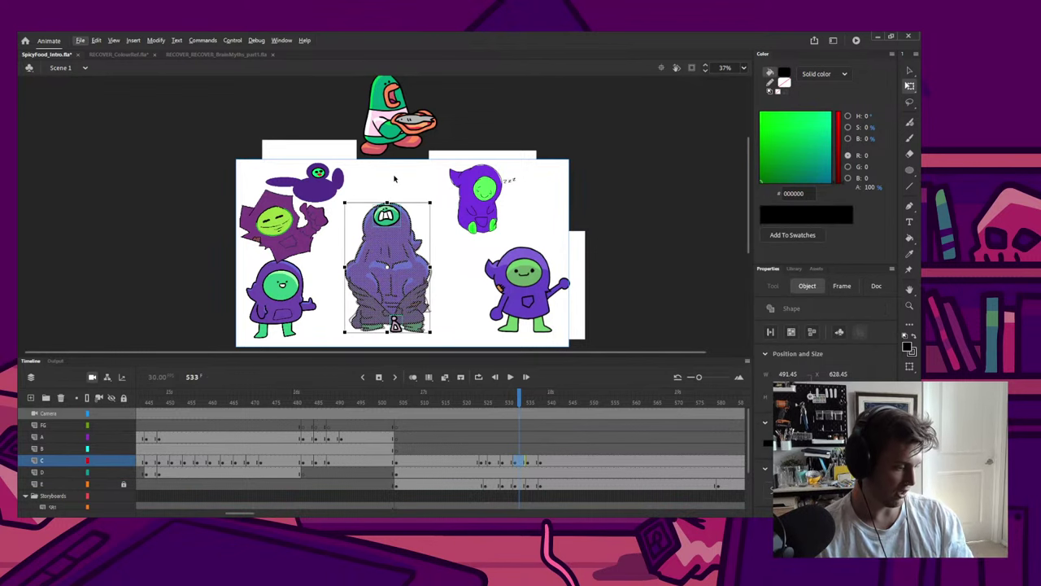
pyautogui.scroll(5, 393, 179)
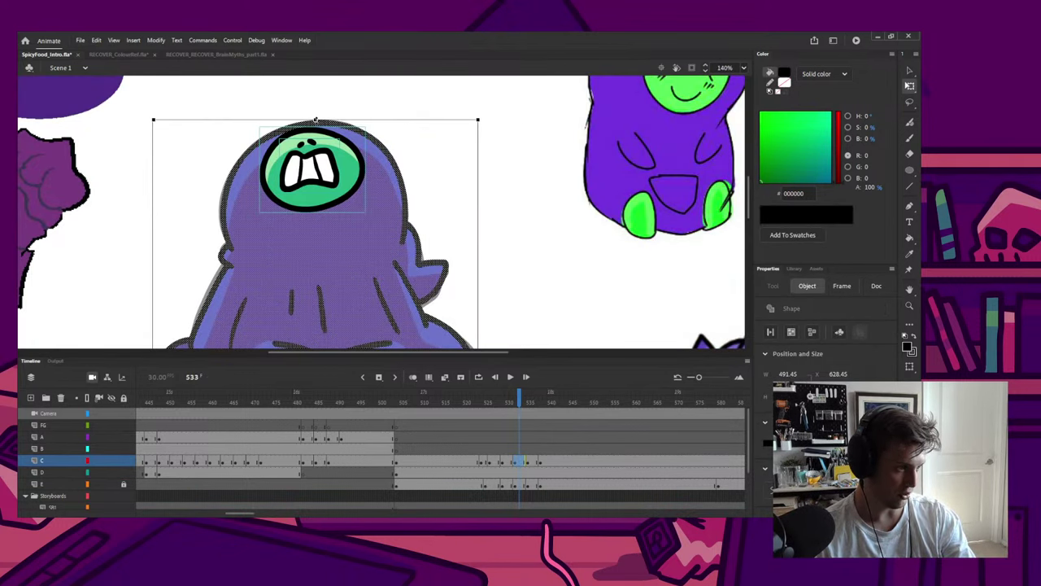
pyautogui.scroll(-6, 315, 119)
pyautogui.scroll(4, 285, 168)
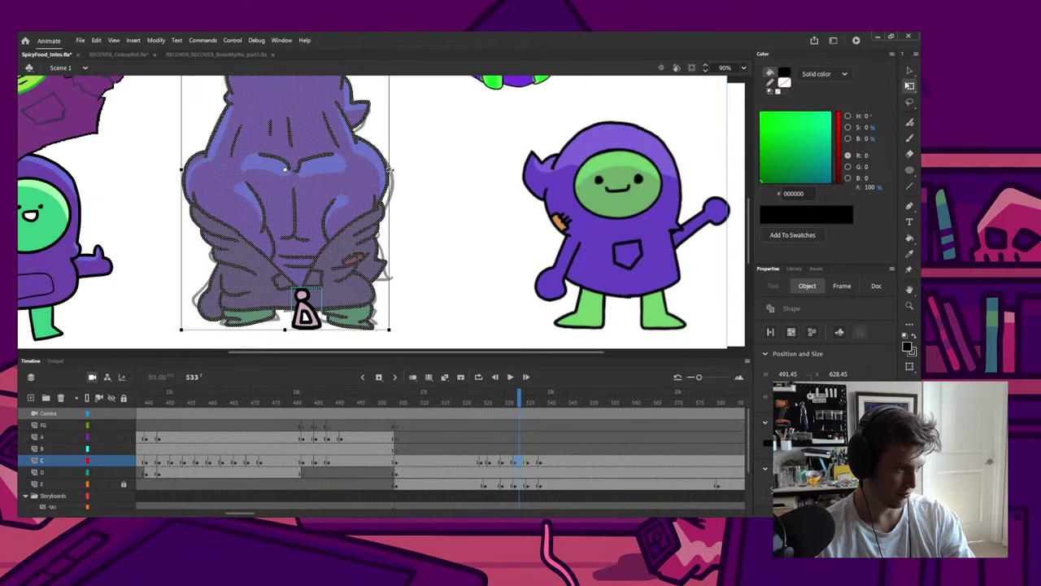
pyautogui.scroll(-3, 389, 170)
# Step: Scrub to frame 537 and make the clothing and zipper pooled around the muscular figure's feet slightly wider and flatter
pyautogui.press('Return')
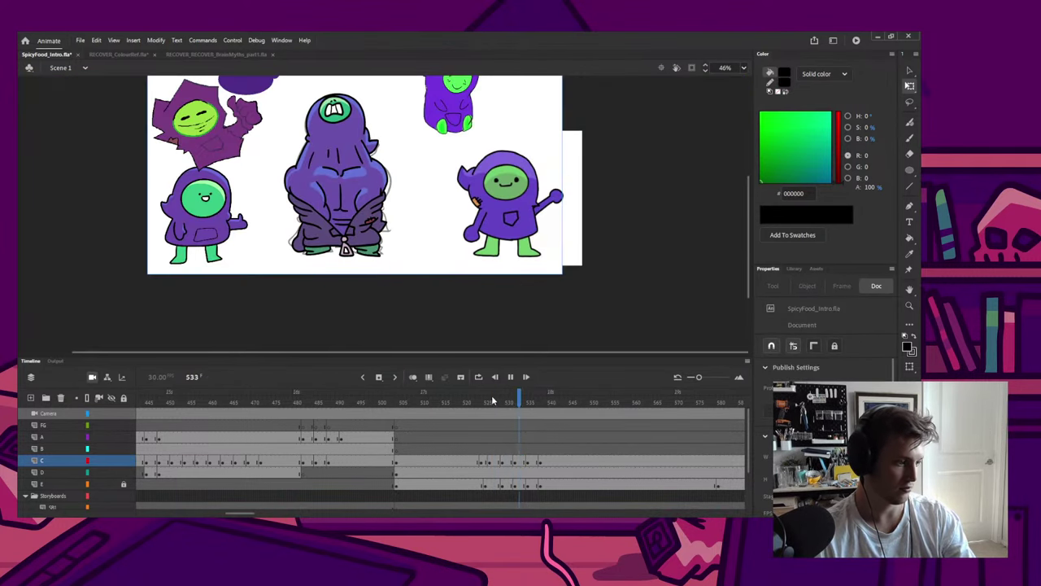
pyautogui.click(492, 401)
pyautogui.moveTo(492, 403); pyautogui.dragTo(537, 418)
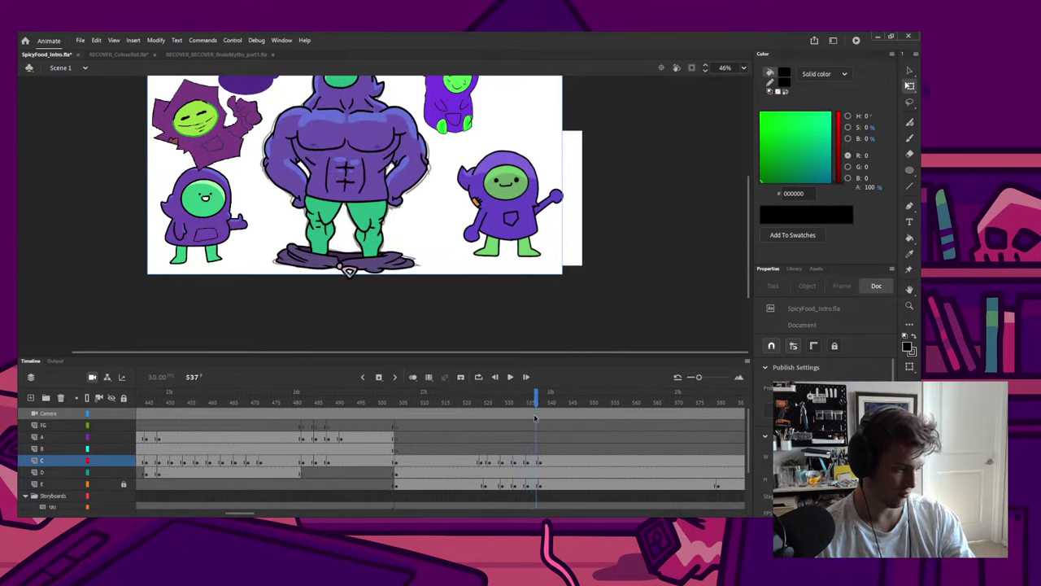
pyautogui.click(346, 270)
pyautogui.scroll(3, 346, 277)
pyautogui.keyDown('shift'); pyautogui.click(340, 282); pyautogui.keyUp('shift')
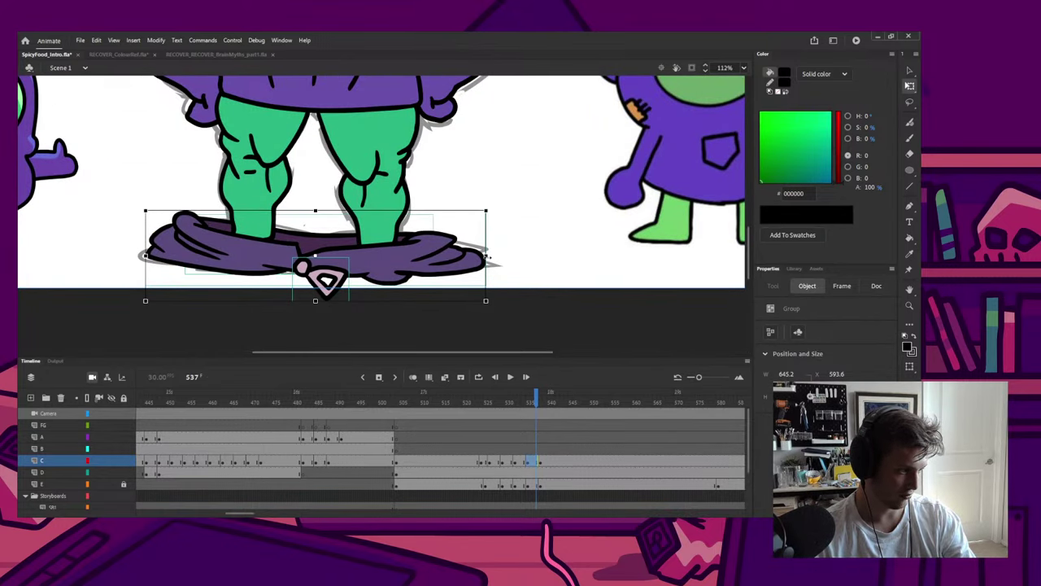
pyautogui.moveTo(486, 256); pyautogui.dragTo(492, 255)
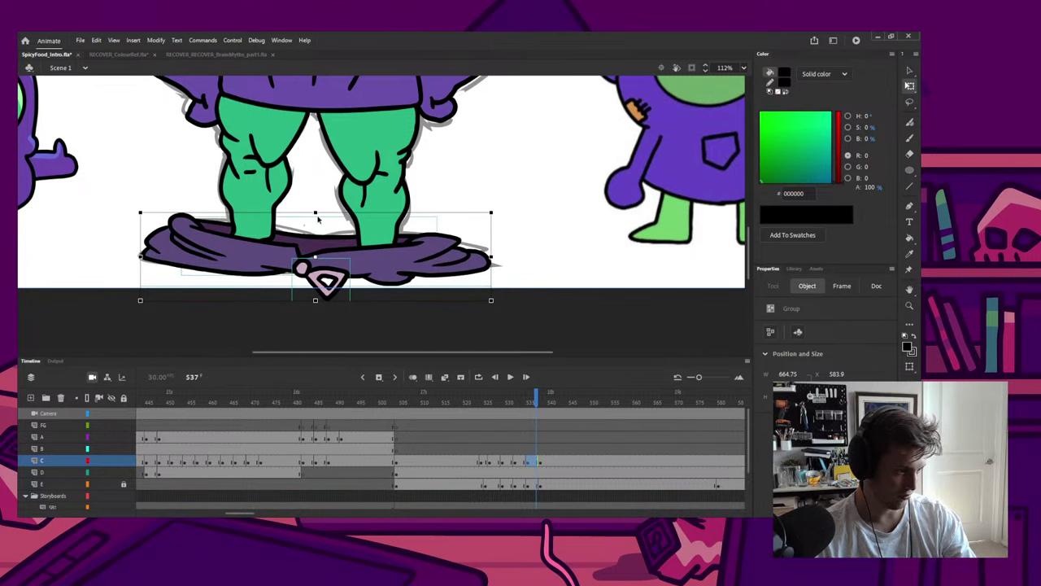
# Step: Scrub through the transformation and play it back to check the adjusted poses
pyautogui.scroll(-4, 325, 213)
pyautogui.click(499, 396)
pyautogui.moveTo(501, 396); pyautogui.dragTo(549, 396)
pyautogui.click(399, 206)
pyautogui.scroll(-2, 404, 253)
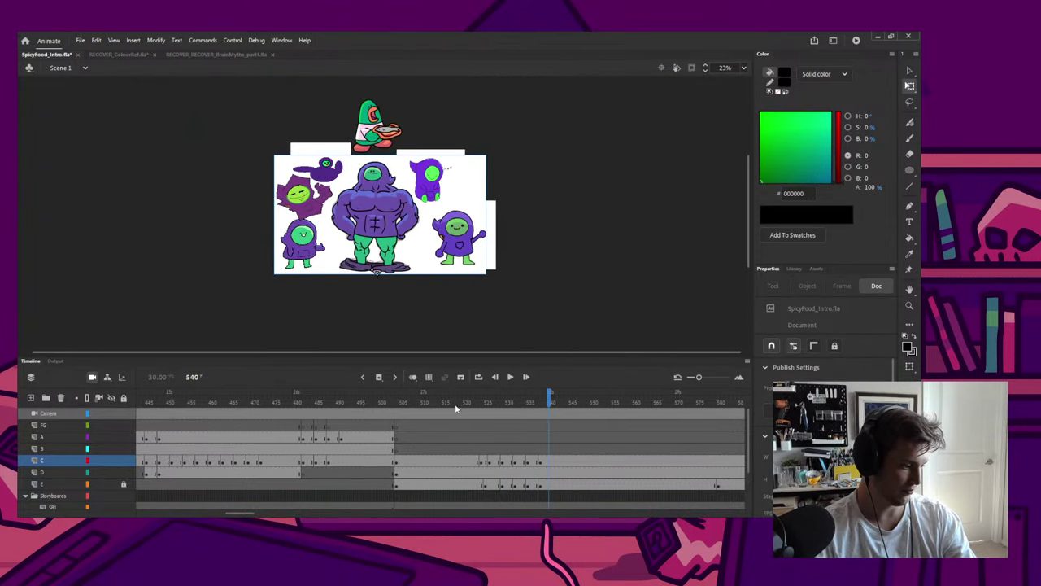
pyautogui.click(454, 400)
pyautogui.press('Return')
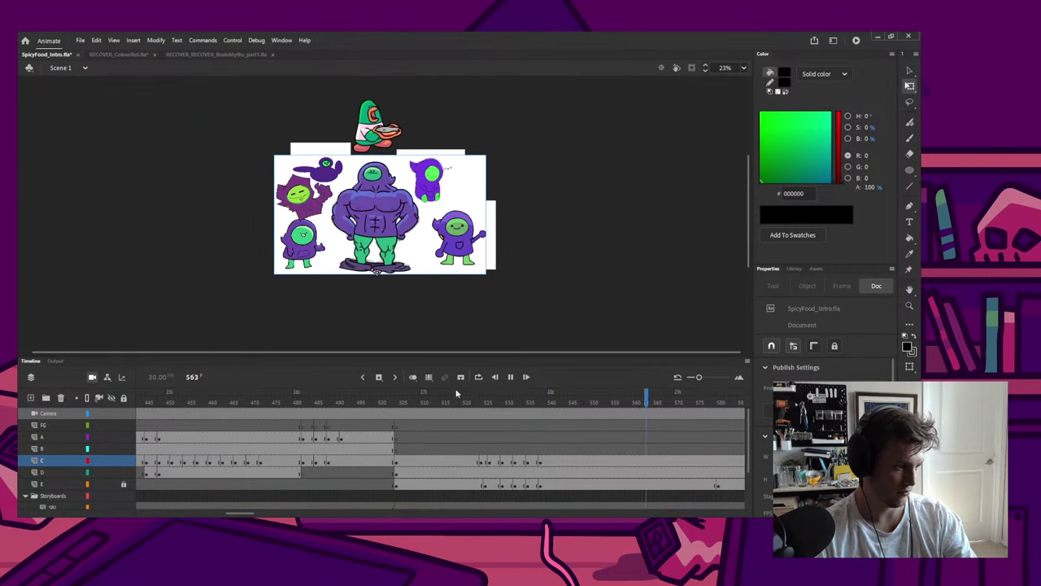
# Step: Insert blank keyframes at frame 580 on layers C and D
pyautogui.moveTo(305, 402); pyautogui.dragTo(364, 467)
pyautogui.click(363, 463)
pyautogui.press('F7')
pyautogui.click(363, 472)
pyautogui.press('F7')
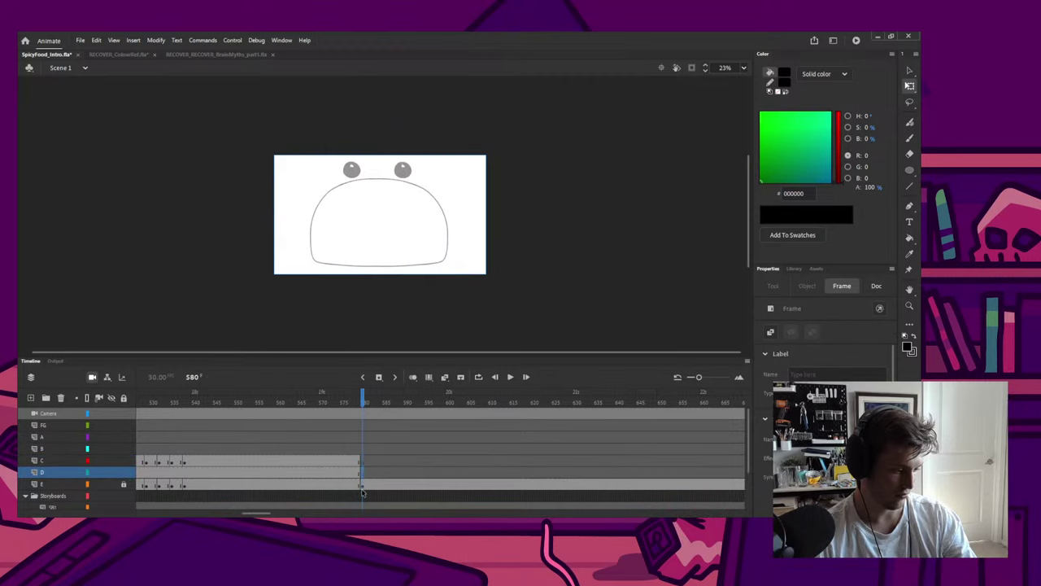
pyautogui.moveTo(431, 240); pyautogui.dragTo(420, 265)
pyautogui.hotkey('ctrl', '=')
pyautogui.hotkey('ctrl', '=')
pyautogui.press('b')
pyautogui.scroll(2, 396, 262)
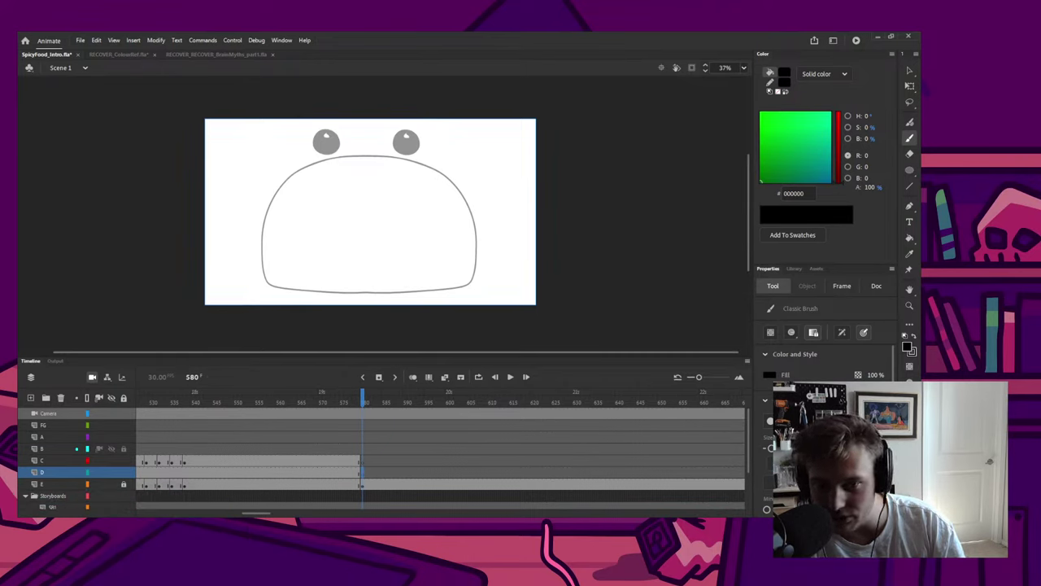
# Step: On layer D at frame 553, shift the thumbs-up character's image slightly left and move the dragon image to the stage's upper right corner
pyautogui.click(282, 400)
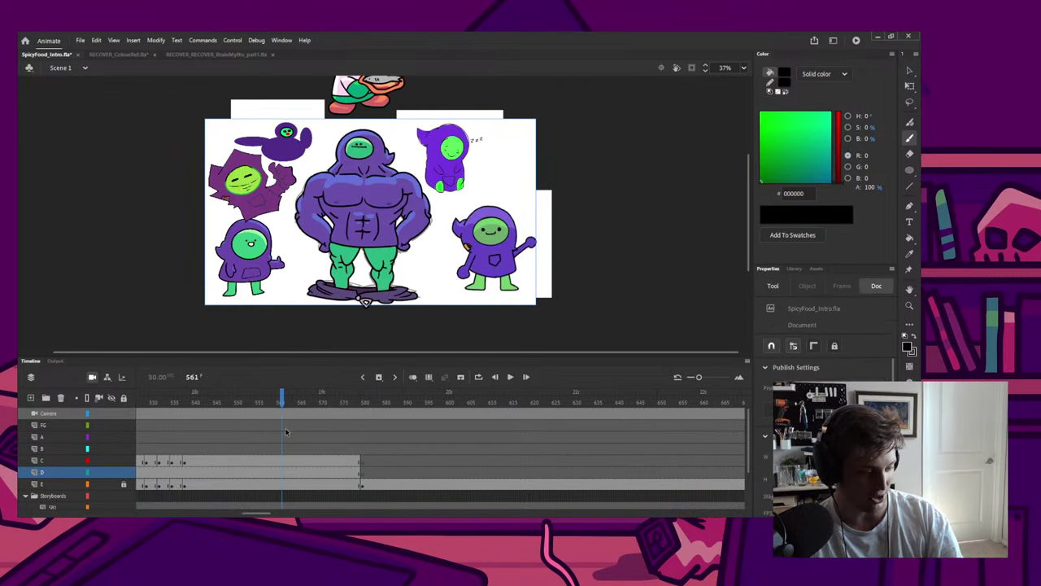
pyautogui.click(247, 473)
pyautogui.keyDown('ctrl'); pyautogui.click(405, 237); pyautogui.keyUp('ctrl')
pyautogui.press('q')
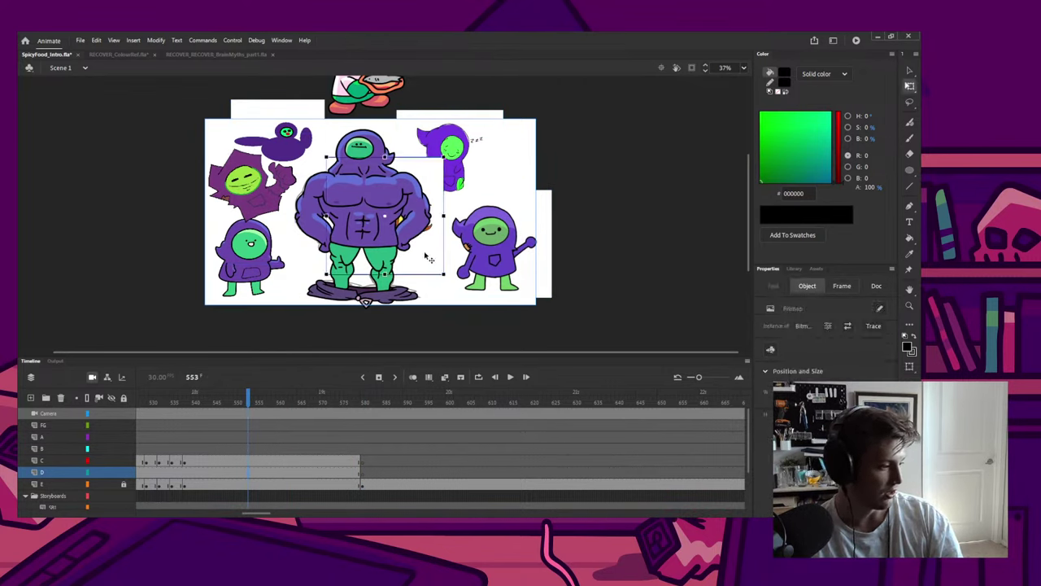
pyautogui.moveTo(427, 256); pyautogui.dragTo(362, 322)
pyautogui.click(229, 263)
pyautogui.click(229, 288)
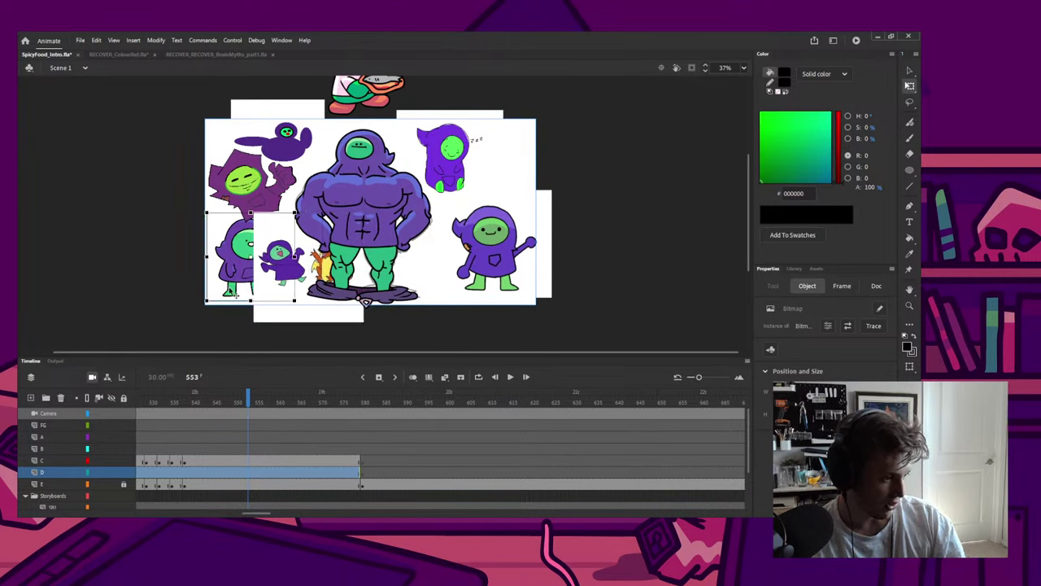
pyautogui.moveTo(295, 301); pyautogui.dragTo(517, 143)
pyautogui.click(657, 234)
# Step: Reposition the dragon image at the stage's upper right so it clears the sleeping and waving characters
pyautogui.moveTo(524, 211); pyautogui.dragTo(480, 228)
pyautogui.scroll(3, 456, 207)
pyautogui.scroll(-3, 476, 227)
pyautogui.scroll(2, 413, 204)
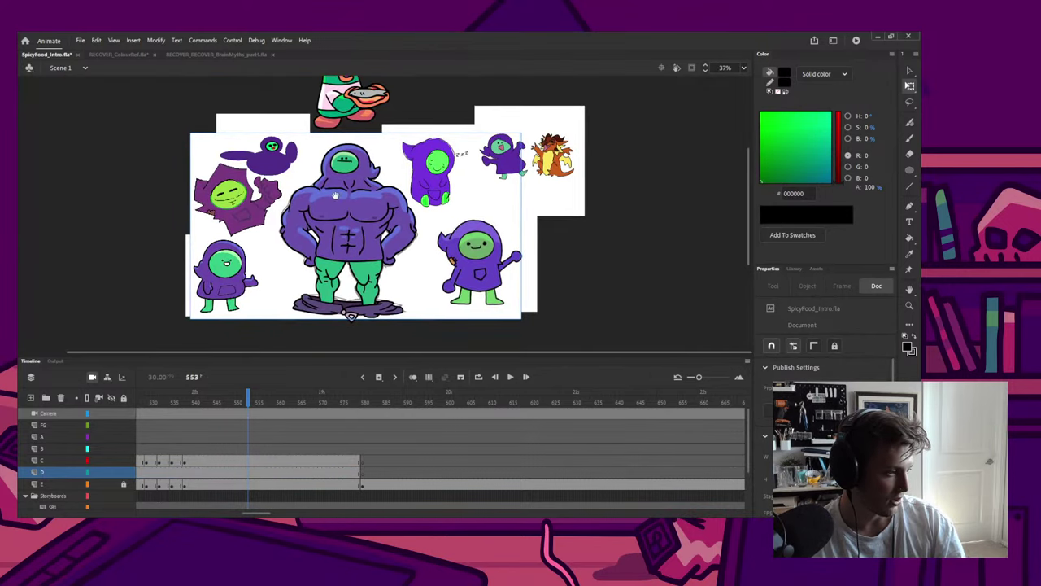
pyautogui.moveTo(575, 158); pyautogui.dragTo(568, 209)
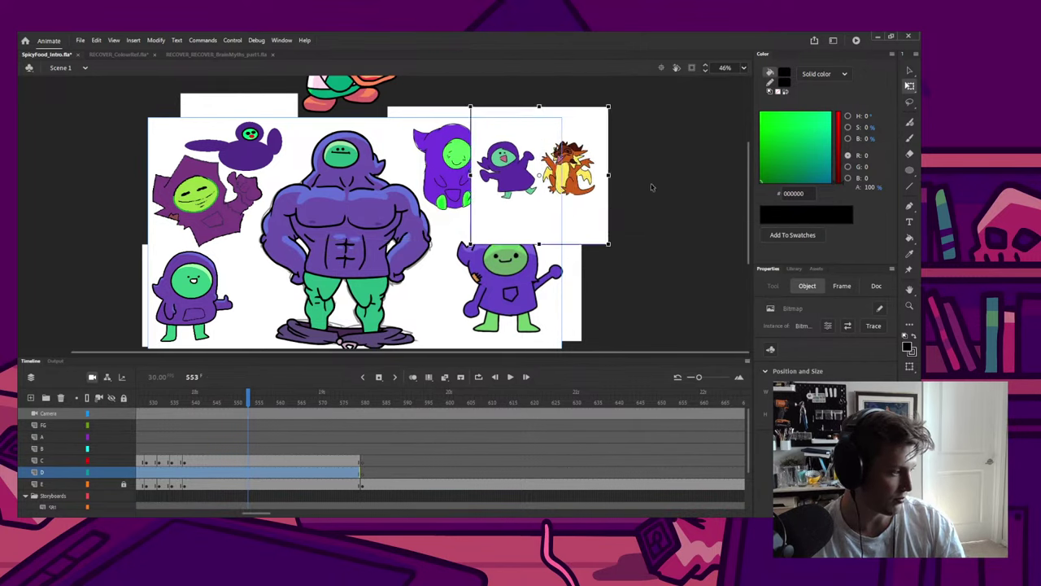
pyautogui.click(653, 185)
pyautogui.moveTo(339, 237); pyautogui.dragTo(336, 241)
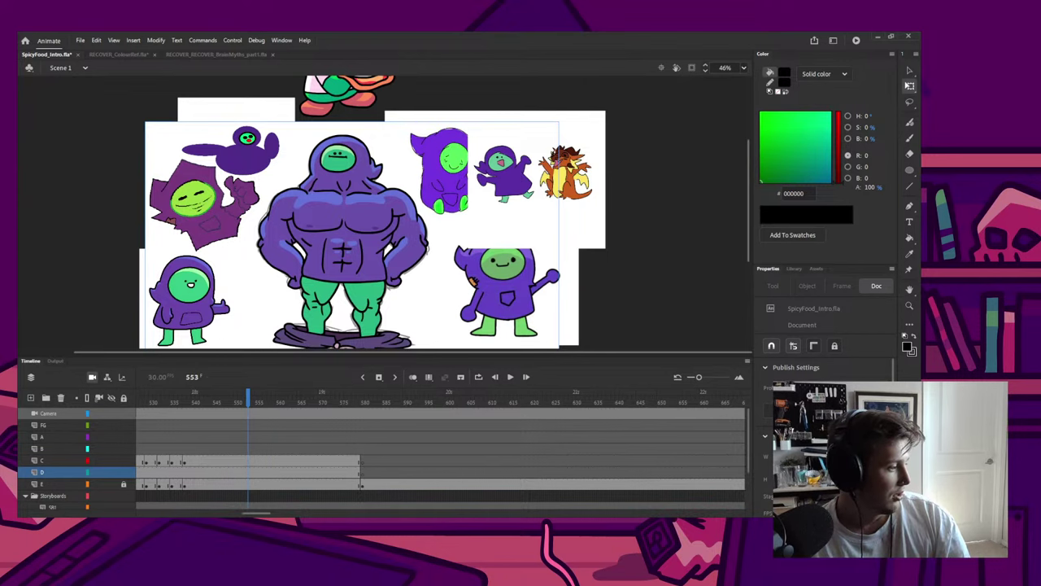
pyautogui.moveTo(539, 209); pyautogui.dragTo(570, 184)
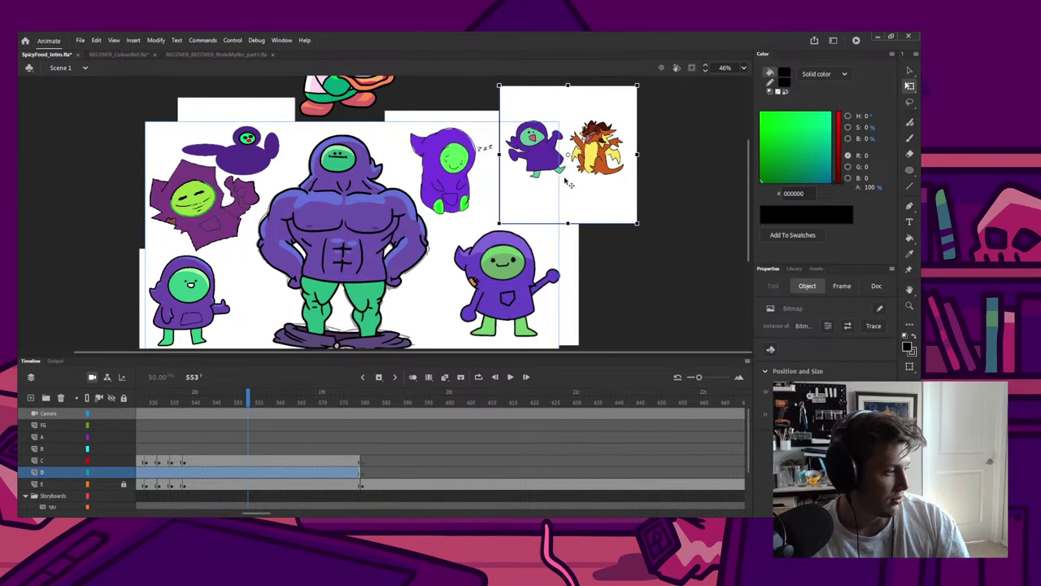
pyautogui.click(669, 250)
# Step: Examine the oval-limbed purple character near the stage's upper left corner up close
pyautogui.scroll(5, 272, 191)
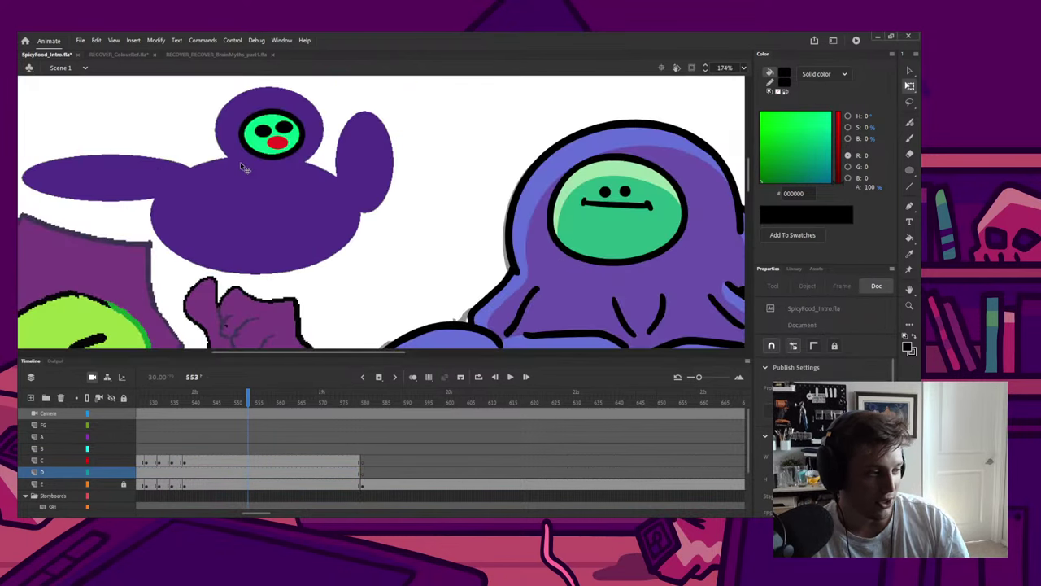
pyautogui.moveTo(243, 167); pyautogui.dragTo(286, 192)
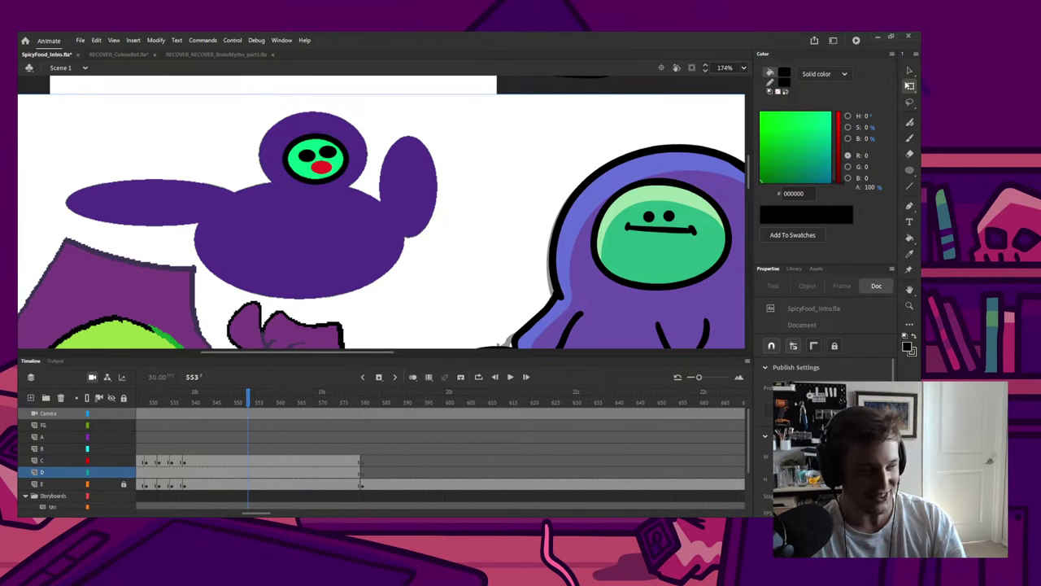
pyautogui.moveTo(406, 143); pyautogui.dragTo(327, 179)
pyautogui.scroll(-1, 328, 179)
pyautogui.scroll(-7, 328, 179)
pyautogui.scroll(2, 378, 201)
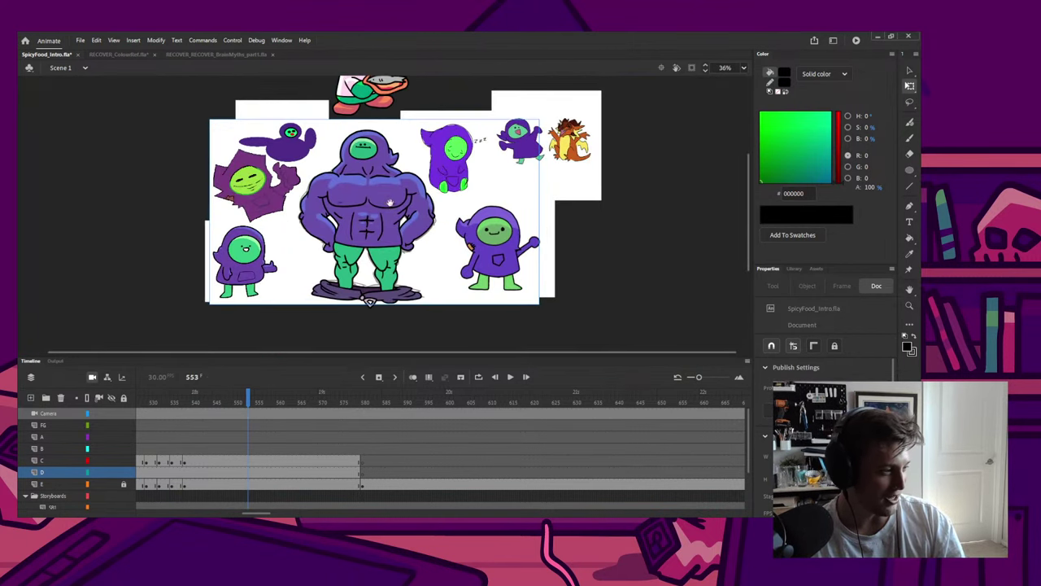
# Step: Move the green character carrying a fish from above the stage to beside its upper left corner
pyautogui.moveTo(383, 201); pyautogui.dragTo(367, 250)
pyautogui.click(338, 101)
pyautogui.moveTo(332, 137); pyautogui.dragTo(188, 182)
pyautogui.click(395, 125)
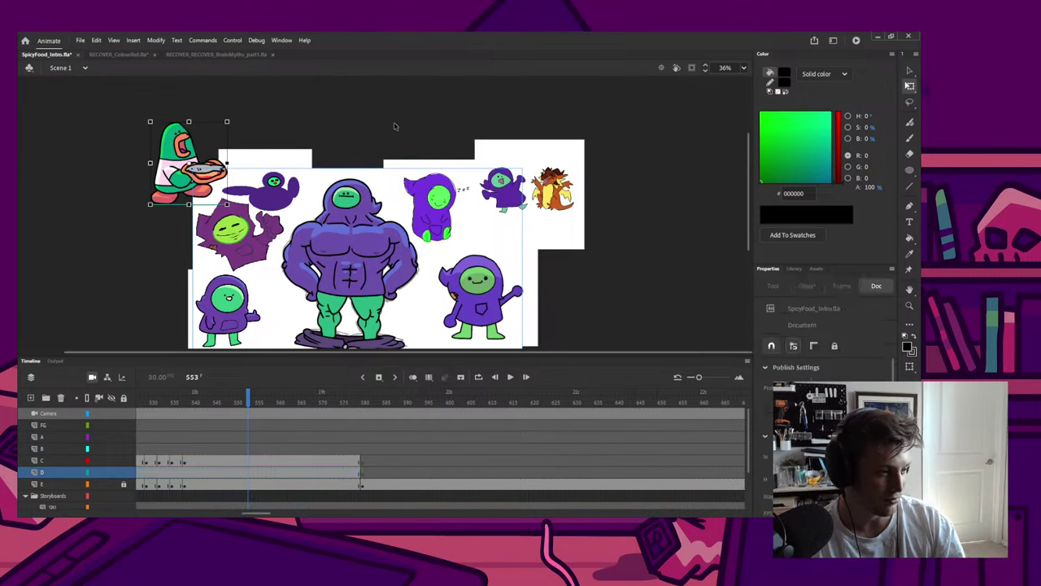
pyautogui.scroll(1, 396, 126)
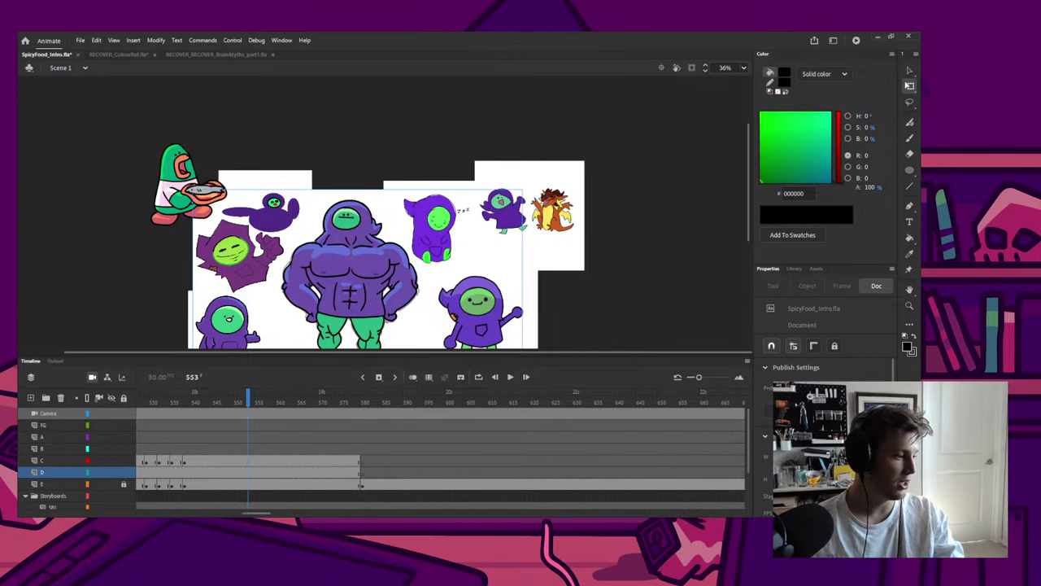
pyautogui.scroll(-2, 383, 236)
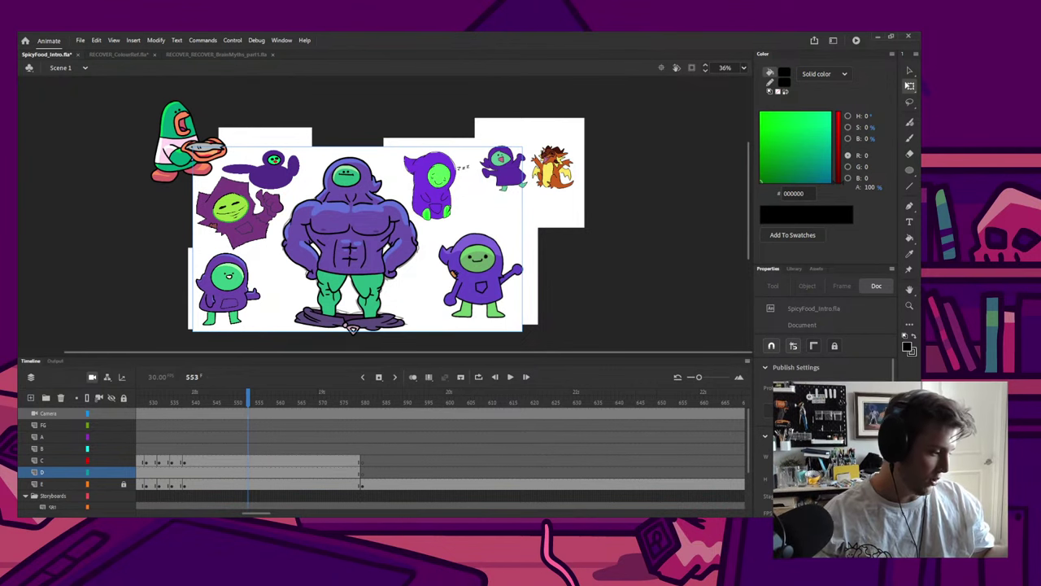
# Step: Play back the transformation animation and stop at frame 581, where the large mouth sketch is shown
pyautogui.press('Return')
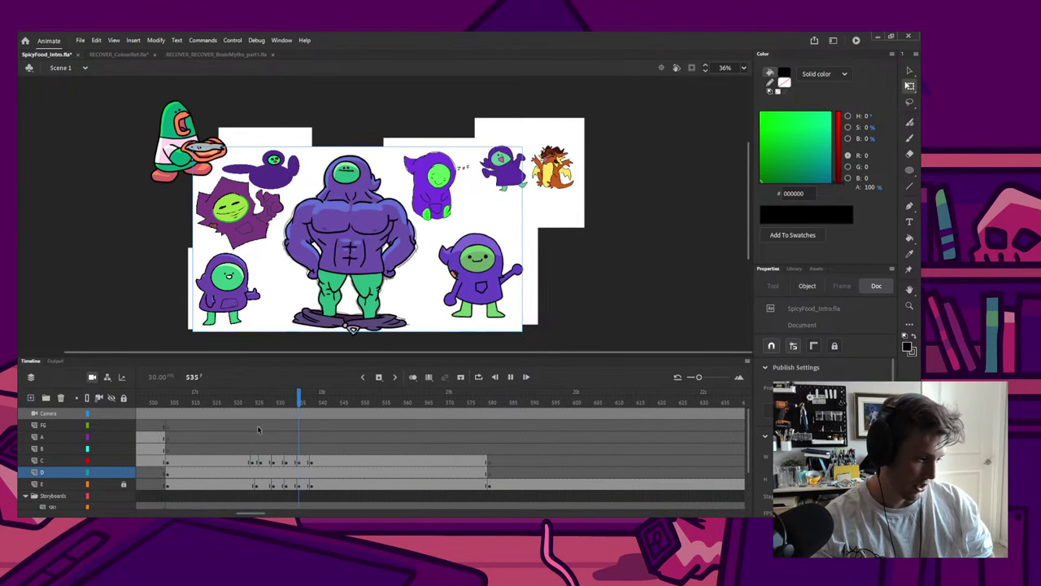
pyautogui.press('Return')
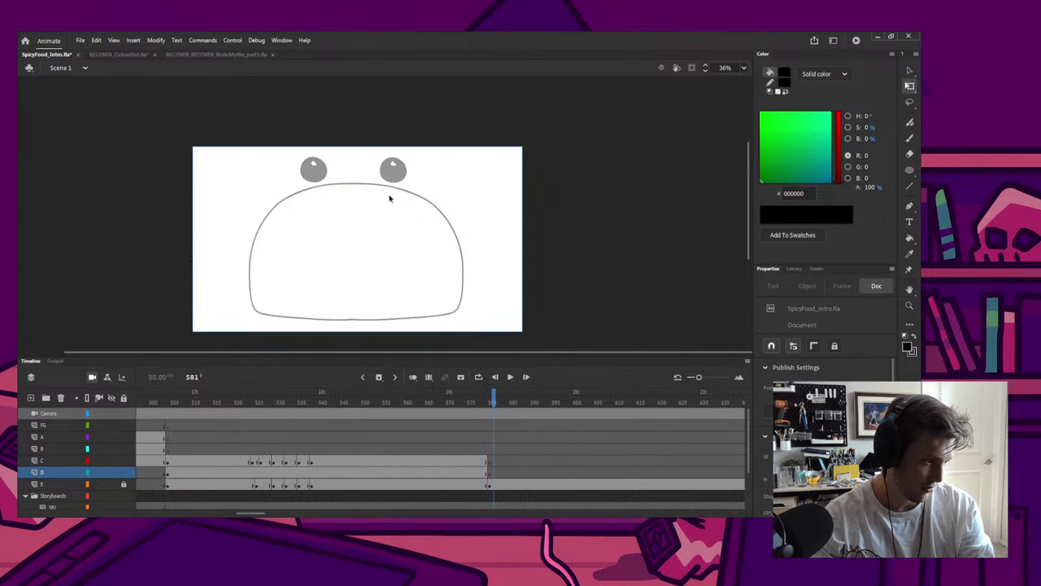
# Step: Brush a closed, rounded black mouth outline on layer D at frame 581, following the gray sketch on layer E
pyautogui.moveTo(373, 229); pyautogui.dragTo(395, 202)
pyautogui.scroll(2, 383, 211)
pyautogui.press('b')
pyautogui.scroll(-1, 394, 202)
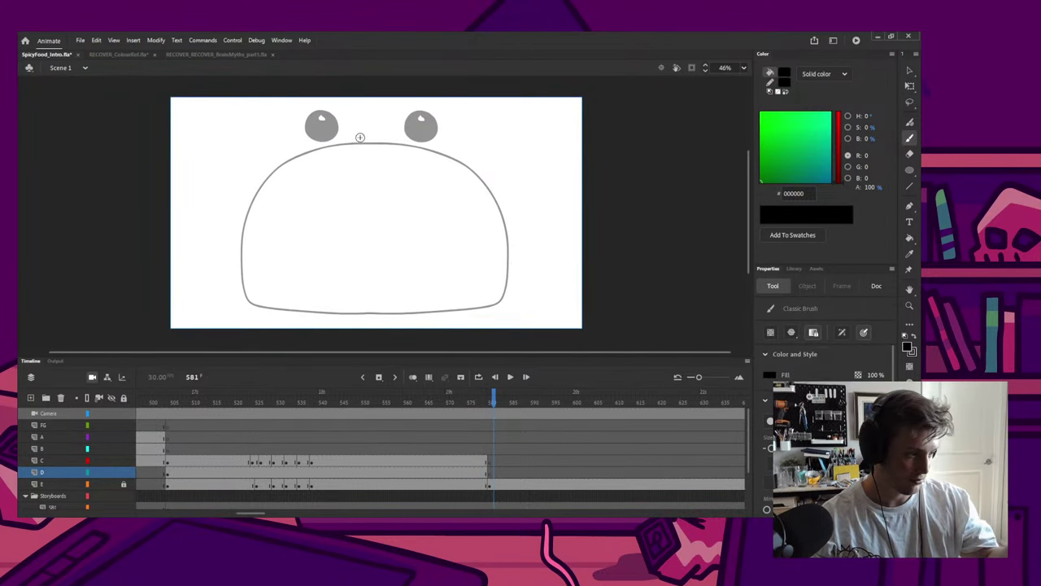
pyautogui.moveTo(360, 135)
pyautogui.mouseDown()
pyautogui.moveTo(320, 142)
pyautogui.moveTo(234, 302)
pyautogui.mouseUp()
pyautogui.hotkey('ctrl', 'z')
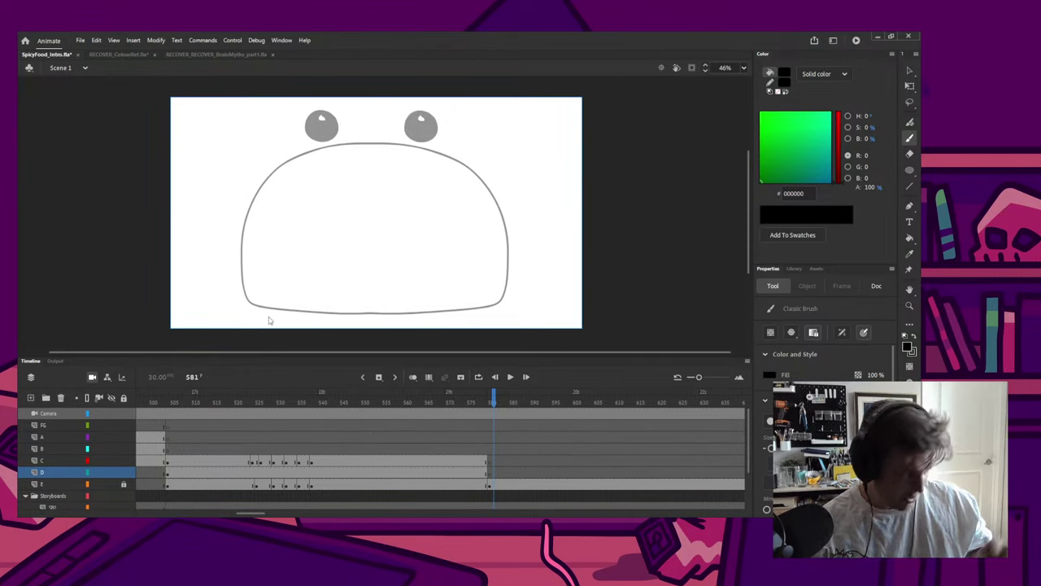
pyautogui.moveTo(353, 154)
pyautogui.mouseDown()
pyautogui.moveTo(316, 319)
pyautogui.moveTo(501, 243)
pyautogui.moveTo(380, 158)
pyautogui.moveTo(236, 185)
pyautogui.moveTo(240, 298)
pyautogui.moveTo(341, 332)
pyautogui.moveTo(492, 292)
pyautogui.moveTo(476, 167)
pyautogui.mouseUp()
pyautogui.hotkey('ctrl', 'z')
pyautogui.hotkey('ctrl', 'z')
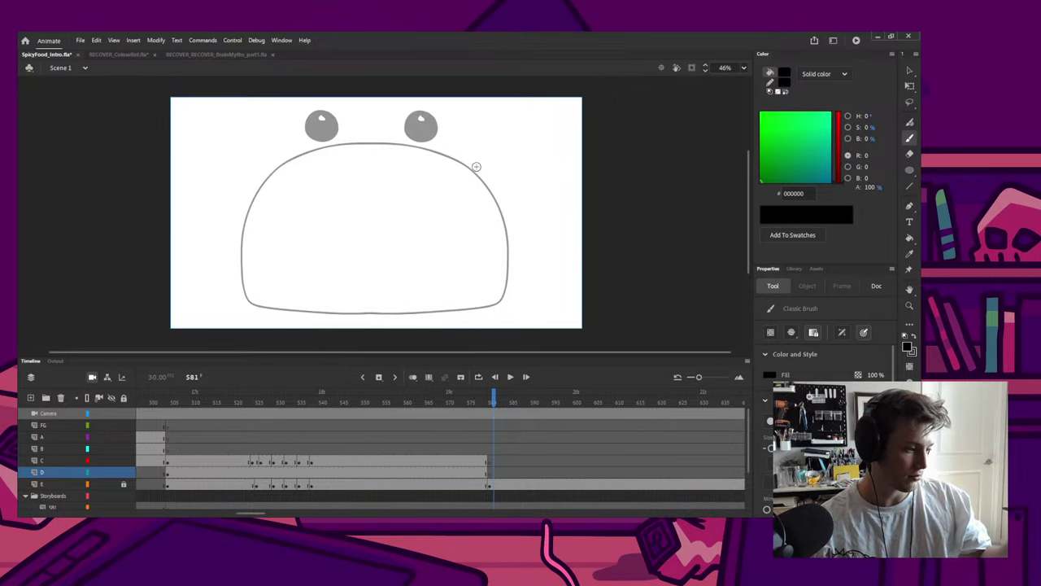
pyautogui.moveTo(396, 143)
pyautogui.mouseDown()
pyautogui.moveTo(269, 154)
pyautogui.moveTo(247, 225)
pyautogui.moveTo(348, 324)
pyautogui.mouseUp()
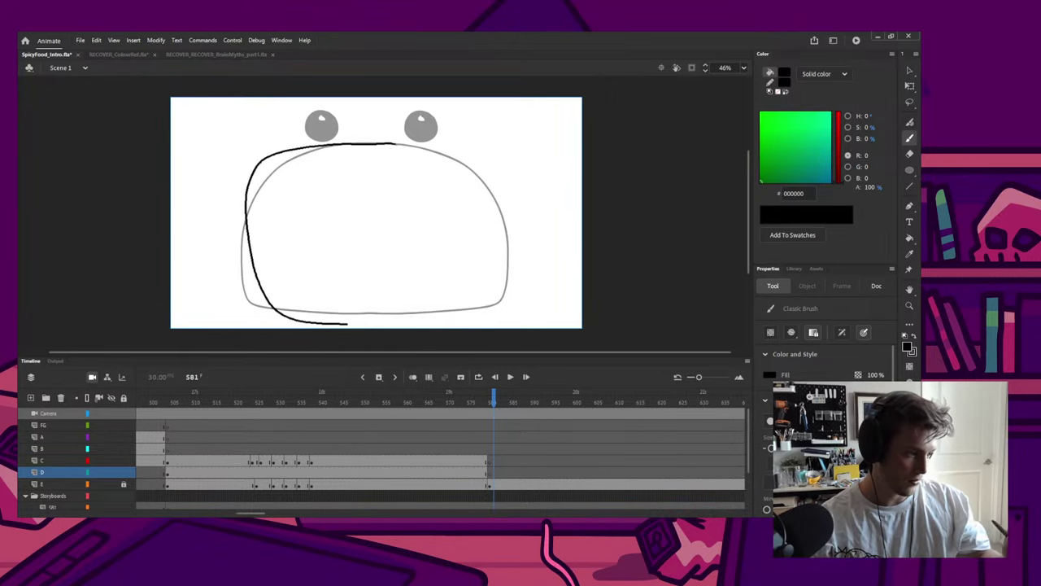
pyautogui.hotkey('ctrl', 'z')
pyautogui.moveTo(381, 144)
pyautogui.mouseDown()
pyautogui.moveTo(239, 187)
pyautogui.moveTo(329, 315)
pyautogui.moveTo(460, 310)
pyautogui.mouseUp()
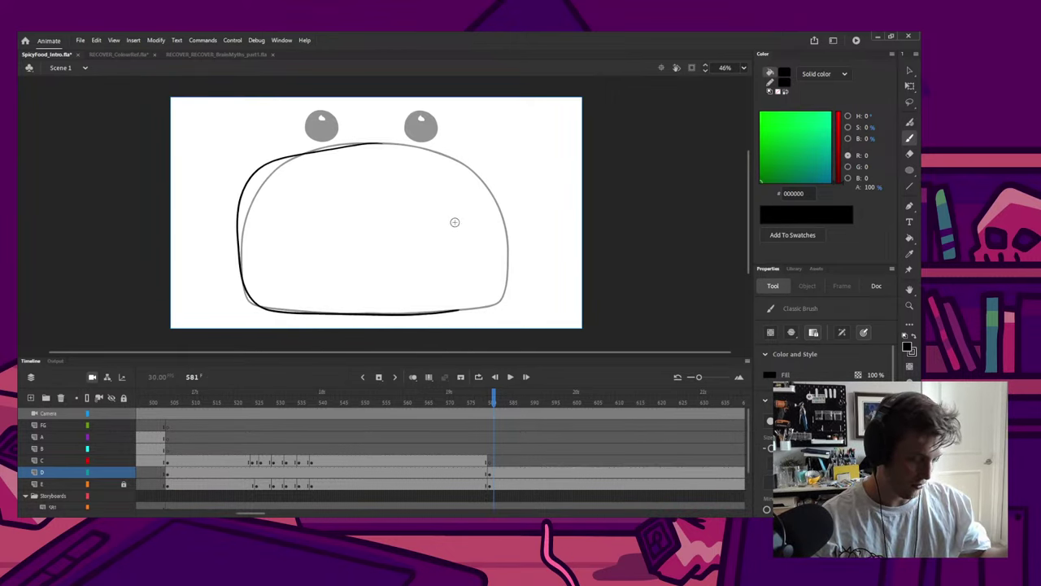
pyautogui.hotkey('ctrl', 'z')
pyautogui.moveTo(380, 148)
pyautogui.mouseDown()
pyautogui.moveTo(249, 190)
pyautogui.moveTo(383, 314)
pyautogui.moveTo(493, 187)
pyautogui.moveTo(335, 146)
pyautogui.moveTo(267, 172)
pyautogui.moveTo(358, 326)
pyautogui.moveTo(495, 189)
pyautogui.moveTo(345, 143)
pyautogui.moveTo(246, 257)
pyautogui.moveTo(480, 297)
pyautogui.moveTo(415, 138)
pyautogui.moveTo(345, 142)
pyautogui.mouseUp()
pyautogui.hotkey('ctrl', 'z')
pyautogui.hotkey('ctrl', 'z')
# Step: Stretch the mouth outline wider and rotate it slightly clockwise so it roughly fits the gray sketch
pyautogui.press('q')
pyautogui.click(479, 181)
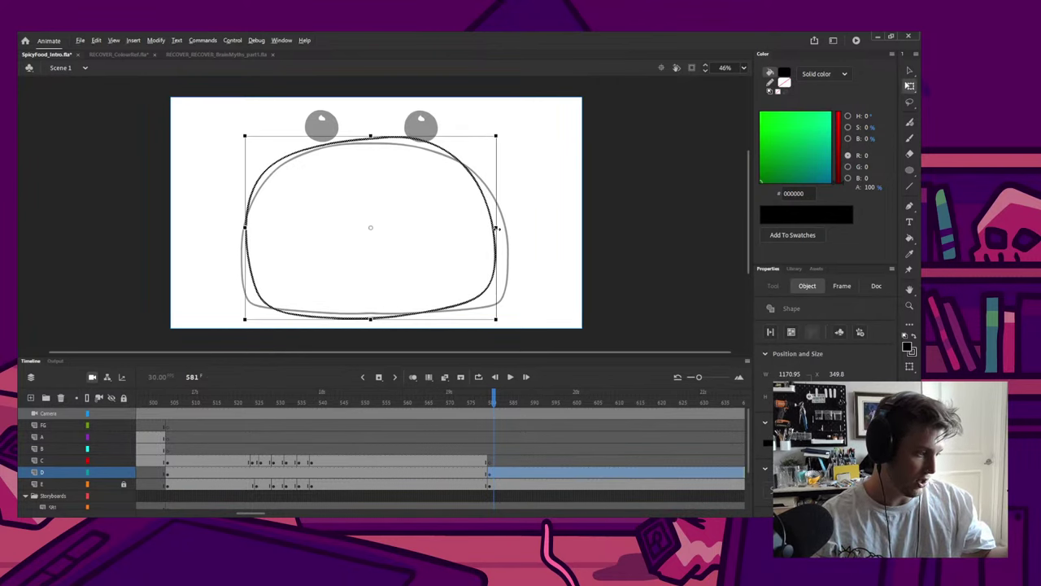
pyautogui.moveTo(496, 228); pyautogui.dragTo(507, 200)
pyautogui.moveTo(511, 138); pyautogui.dragTo(488, 186)
pyautogui.moveTo(373, 327); pyautogui.dragTo(373, 320)
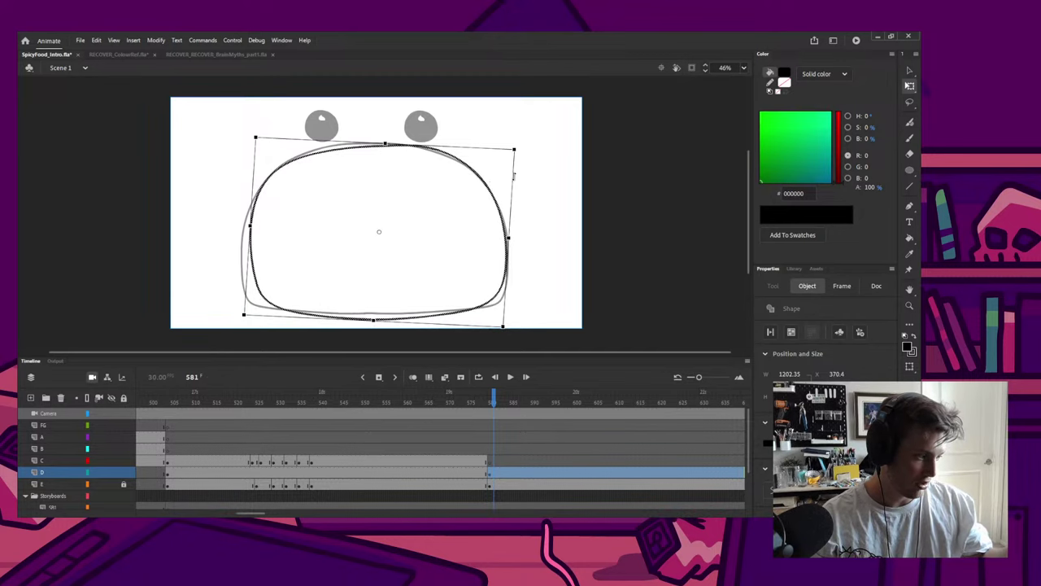
pyautogui.click(534, 216)
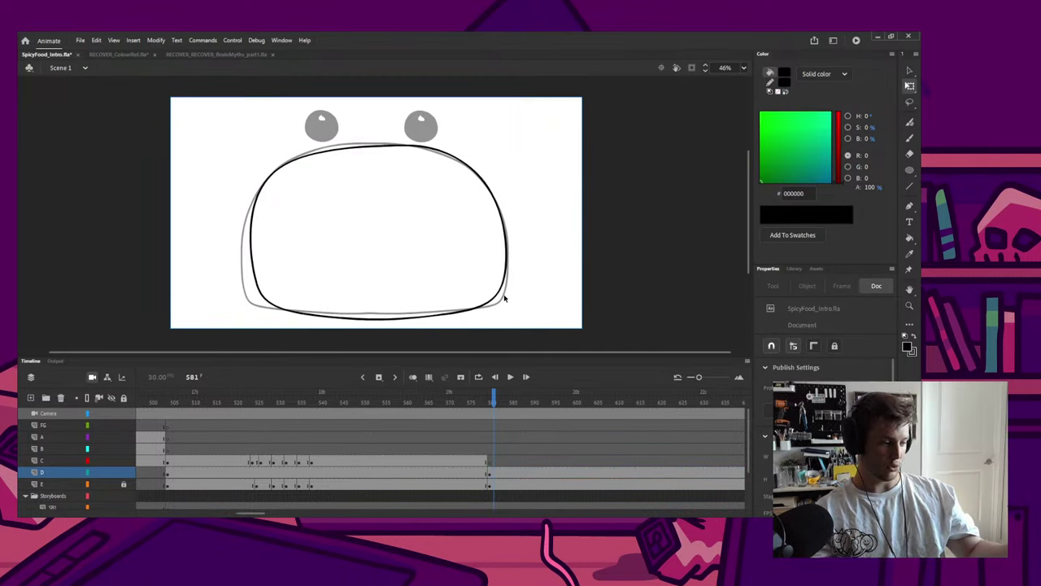
# Step: Hide layer E and enlarge the mouth outline slightly toward its left side and top
pyautogui.click(111, 484)
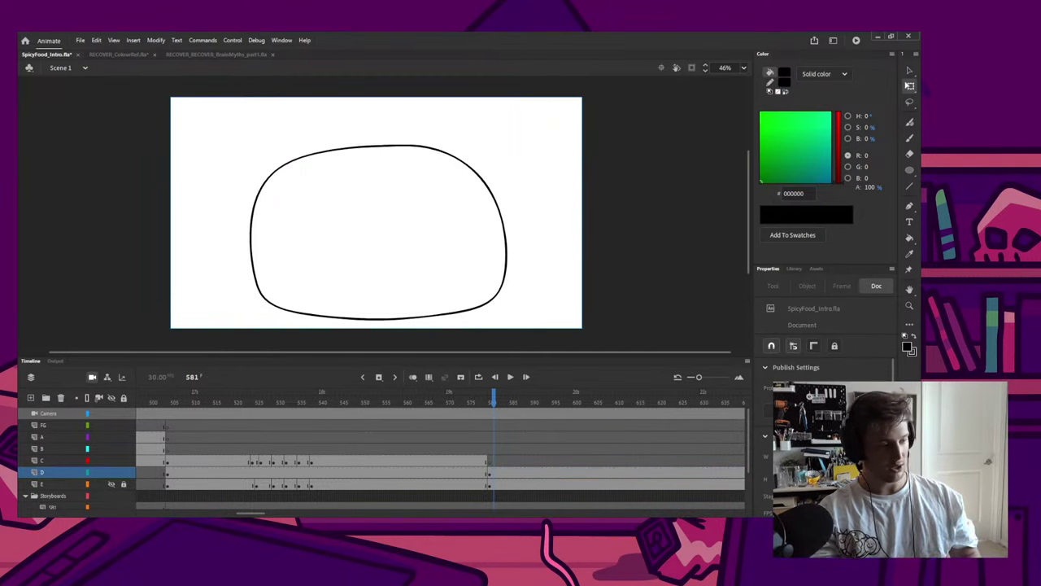
pyautogui.scroll(-2, 301, 284)
pyautogui.click(300, 278)
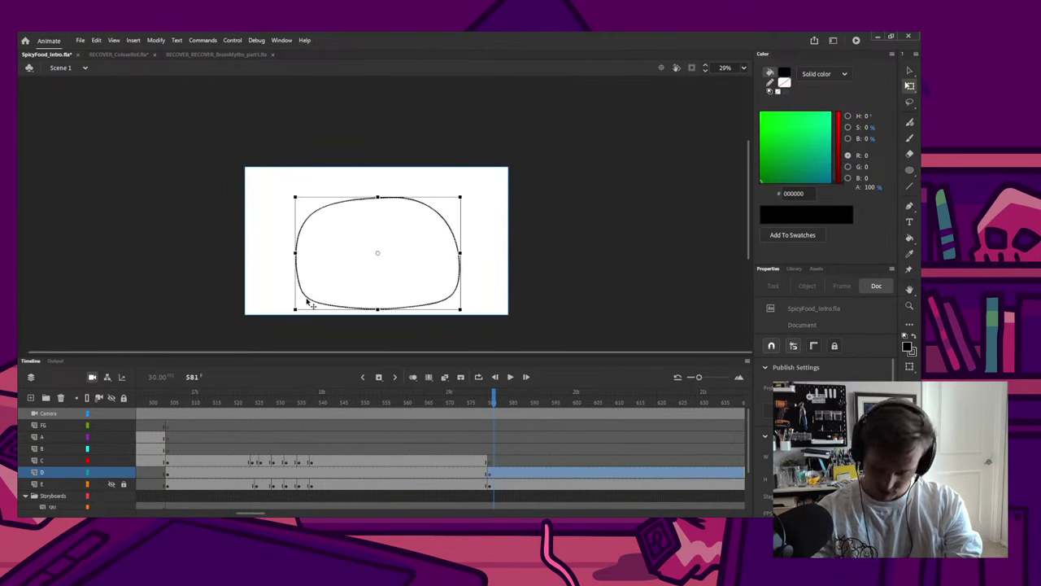
pyautogui.moveTo(298, 253); pyautogui.dragTo(291, 253)
pyautogui.moveTo(374, 196); pyautogui.dragTo(374, 193)
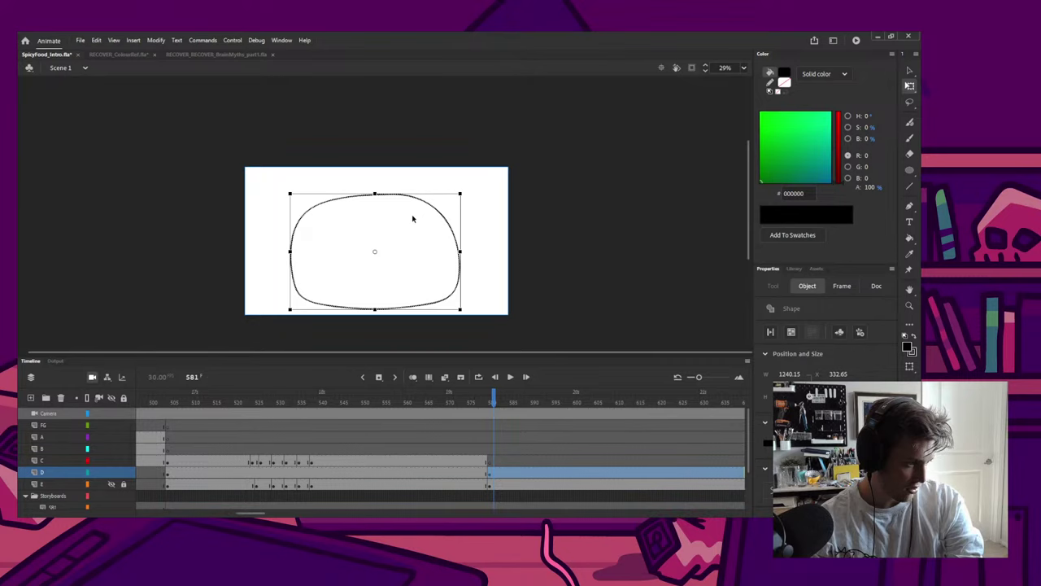
pyautogui.click(476, 252)
# Step: Brush loose, bumpy contour lines along the bottom inside the mouth outline
pyautogui.scroll(2, 386, 276)
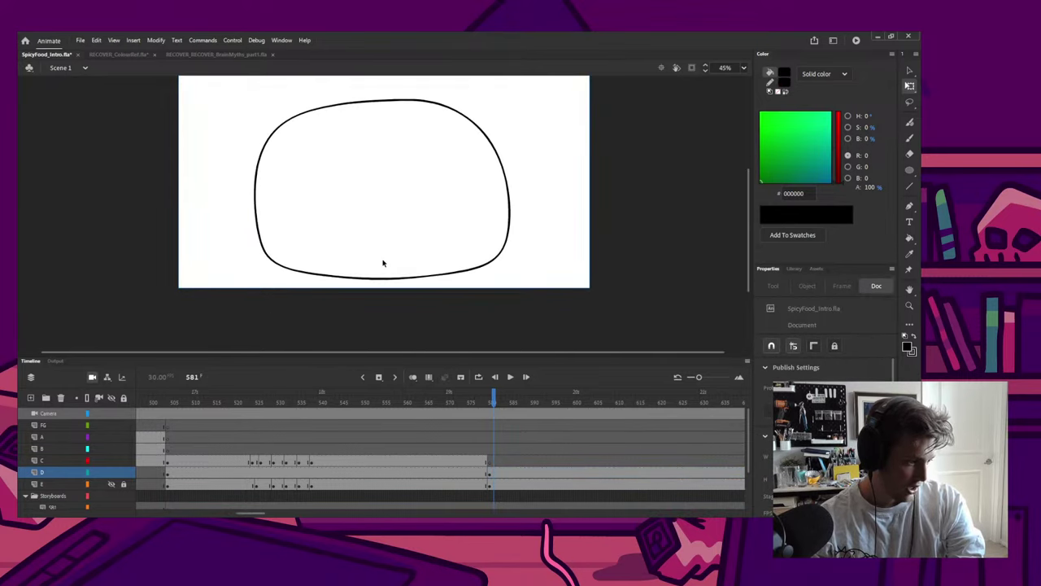
pyautogui.press('b')
pyautogui.moveTo(299, 231); pyautogui.dragTo(394, 260)
pyautogui.moveTo(403, 262); pyautogui.dragTo(459, 254)
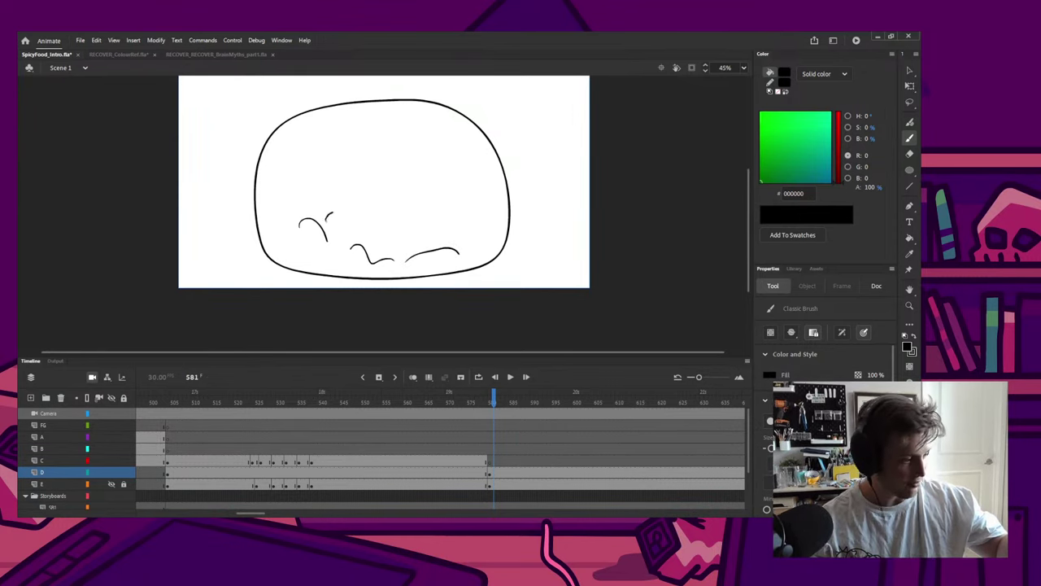
# Step: Sketch a smiling, hooded muscular figure with both arms flexed in the middle of the mouth outline
pyautogui.moveTo(326, 221)
pyautogui.mouseDown()
pyautogui.moveTo(352, 207)
pyautogui.moveTo(322, 178)
pyautogui.moveTo(320, 149)
pyautogui.moveTo(332, 165)
pyautogui.moveTo(359, 162)
pyautogui.moveTo(382, 122)
pyautogui.moveTo(418, 139)
pyautogui.mouseUp()
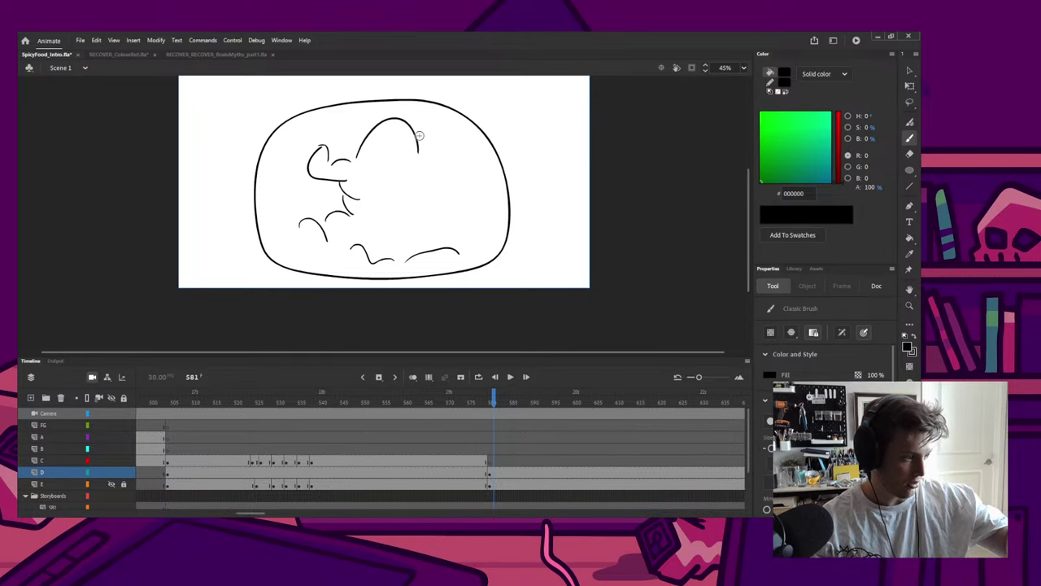
pyautogui.hotkey('ctrl', 'z')
pyautogui.moveTo(354, 154)
pyautogui.mouseDown()
pyautogui.moveTo(392, 123)
pyautogui.moveTo(429, 161)
pyautogui.moveTo(381, 166)
pyautogui.mouseUp()
pyautogui.click(385, 158)
pyautogui.click(415, 156)
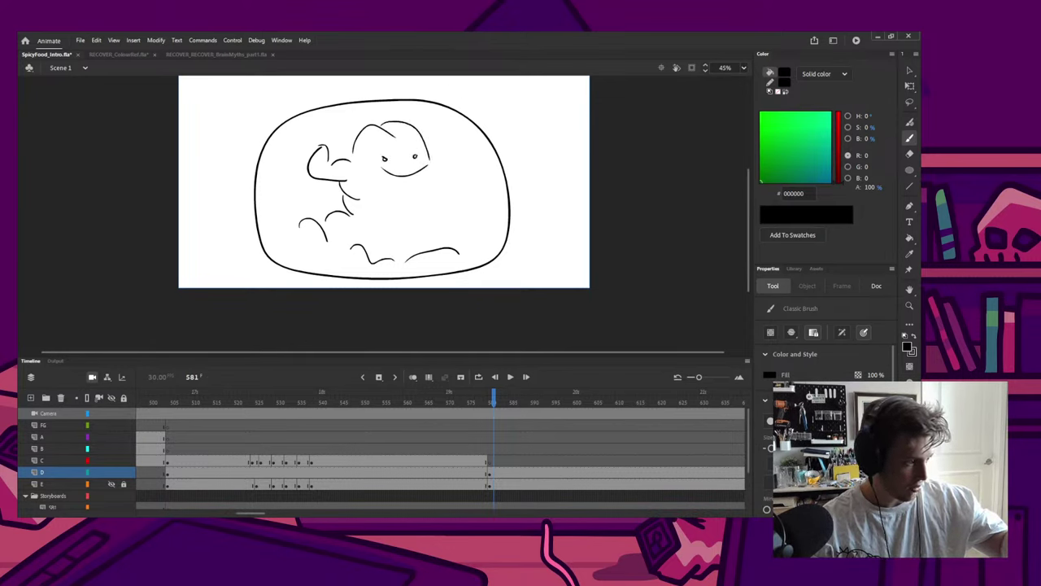
pyautogui.moveTo(379, 172)
pyautogui.mouseDown()
pyautogui.moveTo(410, 181)
pyautogui.moveTo(466, 165)
pyautogui.moveTo(467, 181)
pyautogui.moveTo(434, 190)
pyautogui.moveTo(436, 207)
pyautogui.moveTo(387, 212)
pyautogui.moveTo(424, 203)
pyautogui.moveTo(463, 231)
pyautogui.mouseUp()
pyautogui.hotkey('ctrl', 'z')
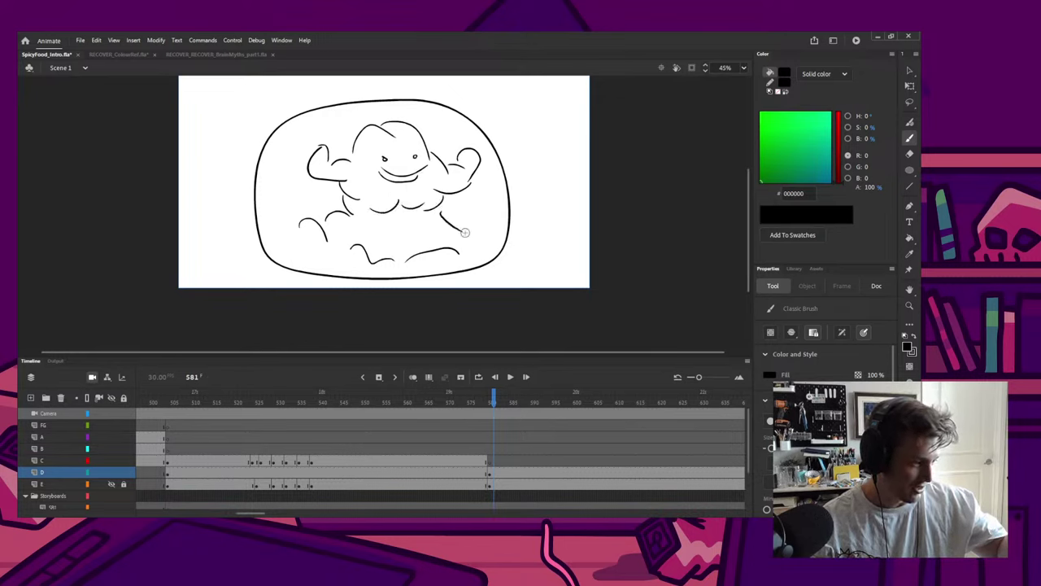
# Step: Sketch the figure's legs, curved teeth marks along the mouth's upper edge, and two round eyes with highlights above it
pyautogui.moveTo(401, 221)
pyautogui.mouseDown()
pyautogui.moveTo(391, 244)
pyautogui.moveTo(424, 257)
pyautogui.moveTo(493, 235)
pyautogui.mouseUp()
pyautogui.moveTo(281, 140)
pyautogui.mouseDown()
pyautogui.moveTo(306, 122)
pyautogui.moveTo(374, 108)
pyautogui.moveTo(463, 119)
pyautogui.moveTo(457, 165)
pyautogui.mouseUp()
pyautogui.moveTo(355, 138)
pyautogui.mouseDown()
pyautogui.moveTo(355, 165)
pyautogui.moveTo(356, 139)
pyautogui.mouseUp()
pyautogui.moveTo(448, 138)
pyautogui.mouseDown()
pyautogui.moveTo(433, 138)
pyautogui.moveTo(446, 145)
pyautogui.mouseUp()
pyautogui.moveTo(357, 144); pyautogui.dragTo(355, 148)
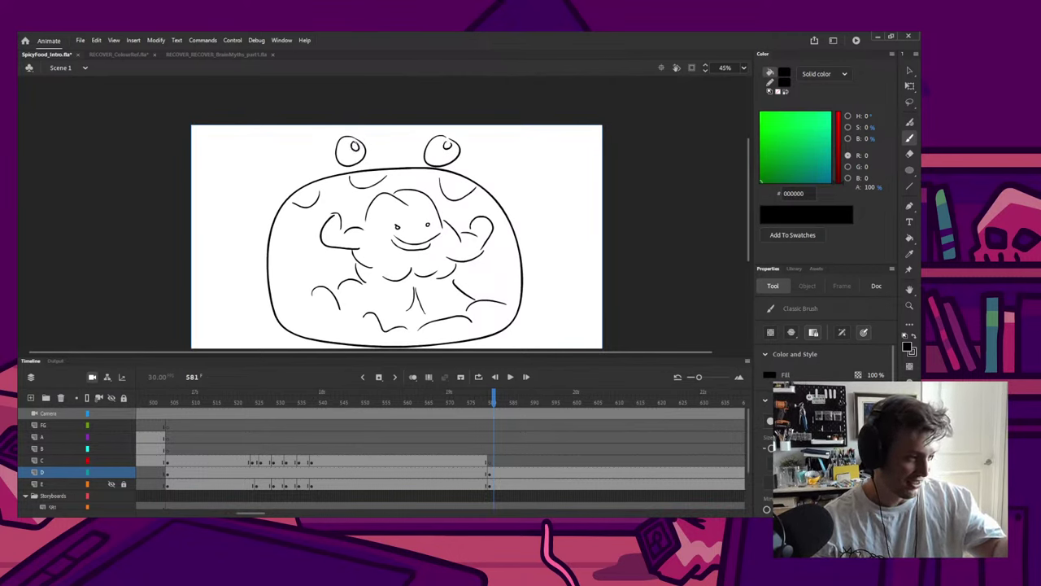
# Step: Fill both round eyes above the mouth with solid black, leaving their highlights white
pyautogui.press('k')
pyautogui.click(360, 157)
pyautogui.press('b')
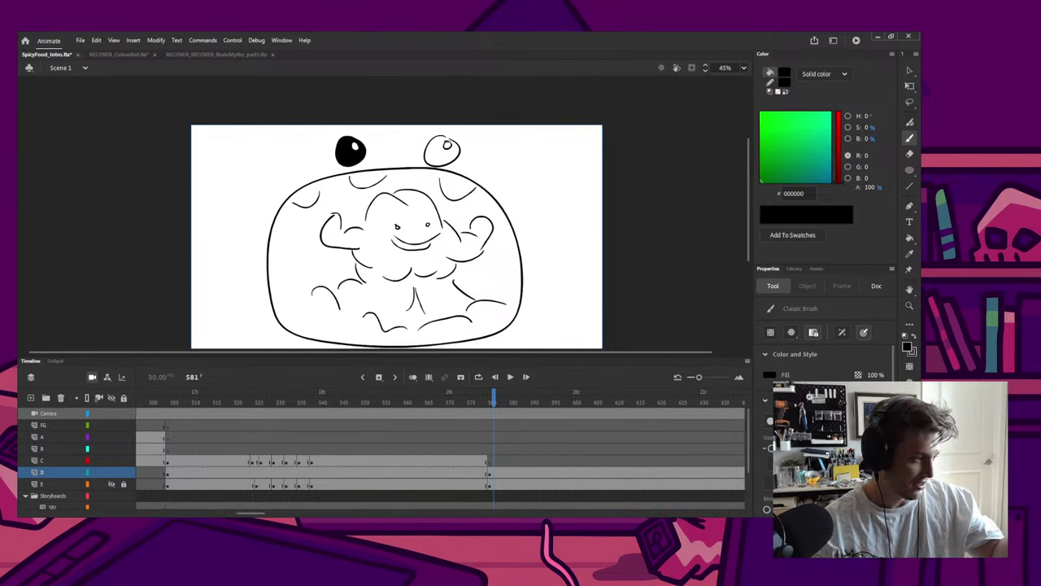
pyautogui.press('k')
pyautogui.click(438, 156)
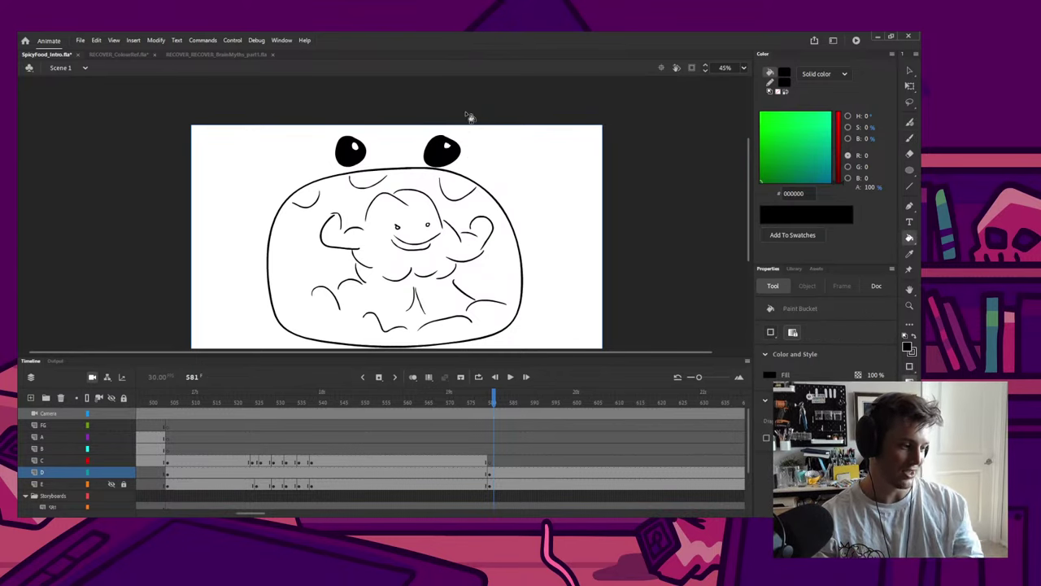
pyautogui.hotkey('ctrl', '-')
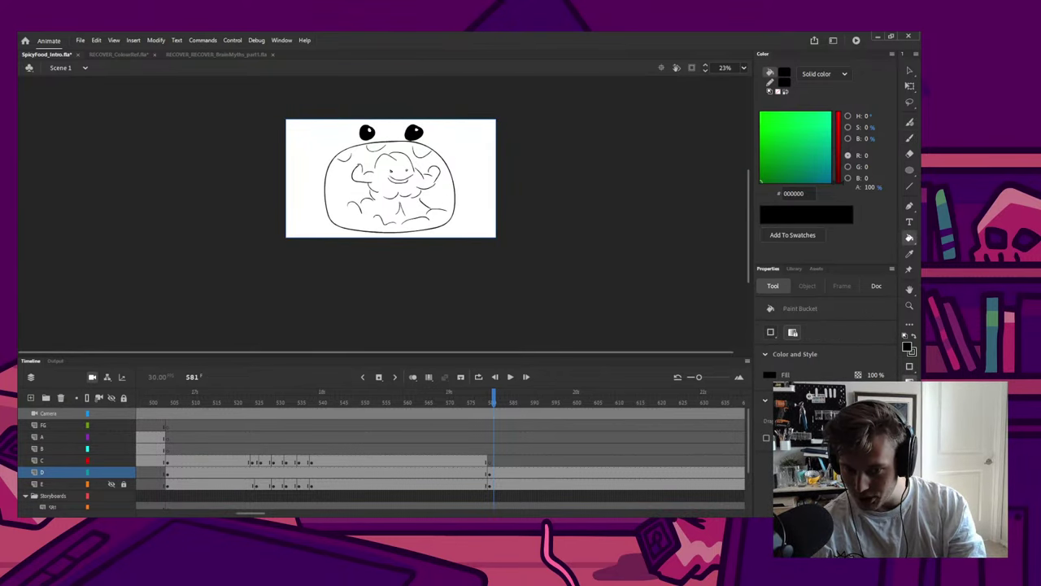
# Step: Undo the eye fills and the brush strokes drawn in and around the mouth, keeping the mouth outline
pyautogui.hotkey('ctrl', 'z')
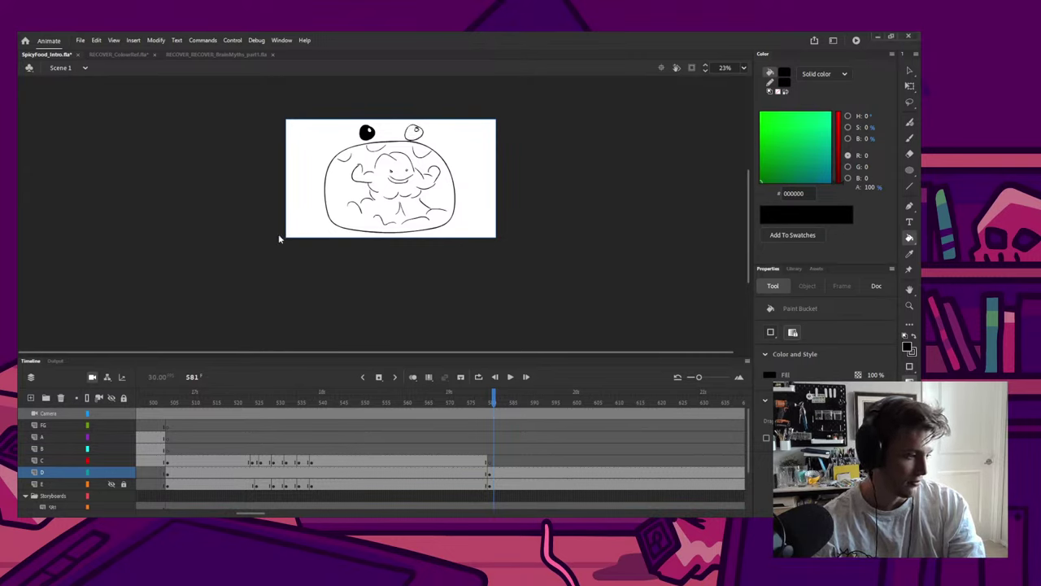
pyautogui.hotkey('ctrl', 'z')
pyautogui.hotkey('ctrl', 'z')
pyautogui.hotkey('ctrl', 'z')
pyautogui.hotkey('ctrl', 'z')
pyautogui.hotkey('ctrl', 'z')
pyautogui.hotkey('ctrl', 'z')
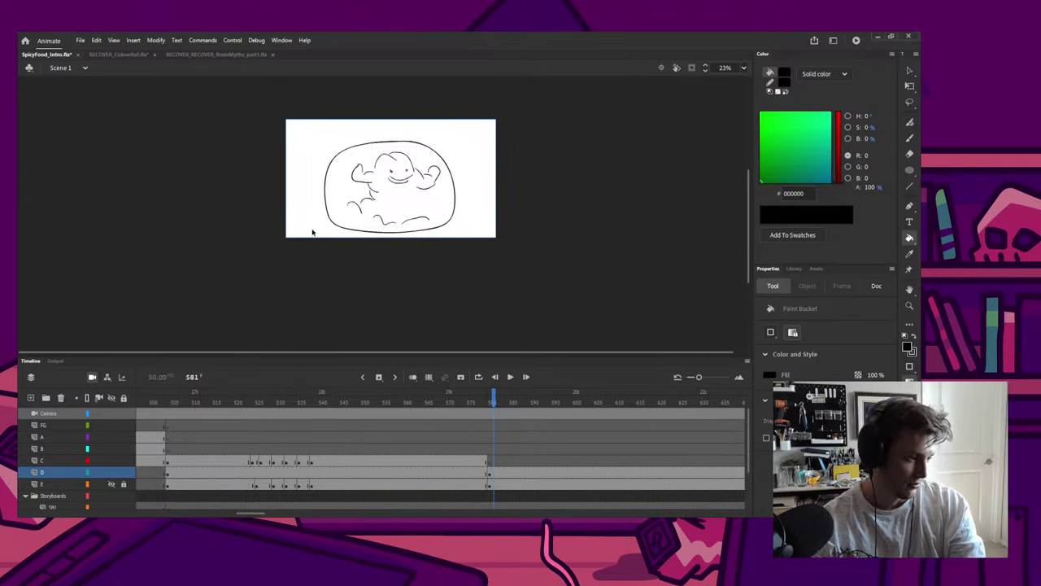
pyautogui.hotkey('ctrl', 'z')
pyautogui.hotkey('ctrl', 'z')
pyautogui.hotkey('ctrl', 'z')
pyautogui.hotkey('ctrl', 'z')
pyautogui.hotkey('ctrl', 'z')
pyautogui.hotkey('ctrl', 'z')
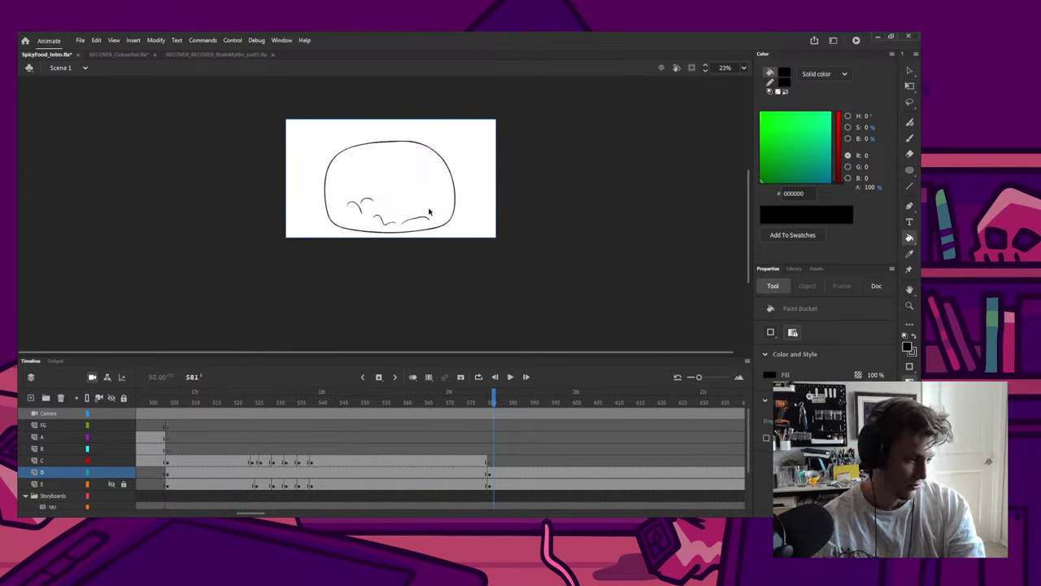
# Step: Stretch the mouth outline slightly wider toward the stage's right edge
pyautogui.press('q')
pyautogui.click(458, 191)
pyautogui.moveTo(457, 191); pyautogui.dragTo(464, 186)
pyautogui.click(472, 186)
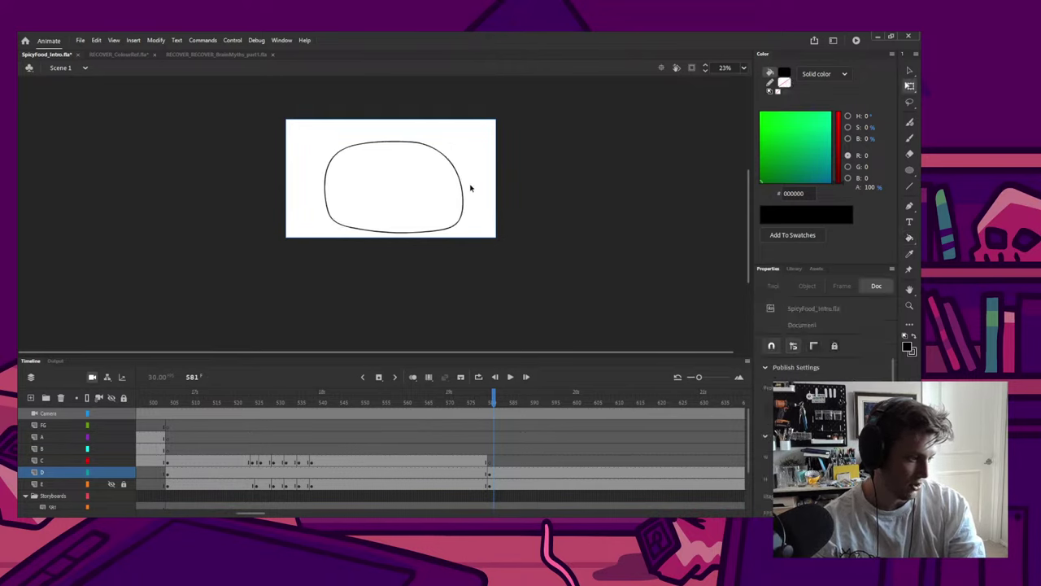
# Step: Warp the mouth outline with an envelope, pulling its lower-left corner and left side slightly outward
pyautogui.click(445, 232)
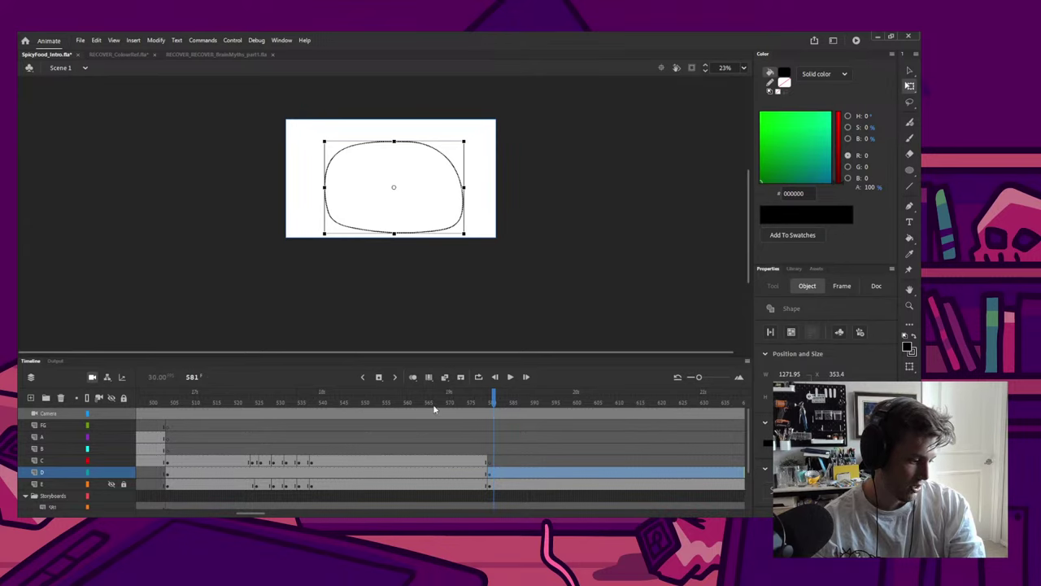
pyautogui.hotkey('ctrl', 'shift', 'e')
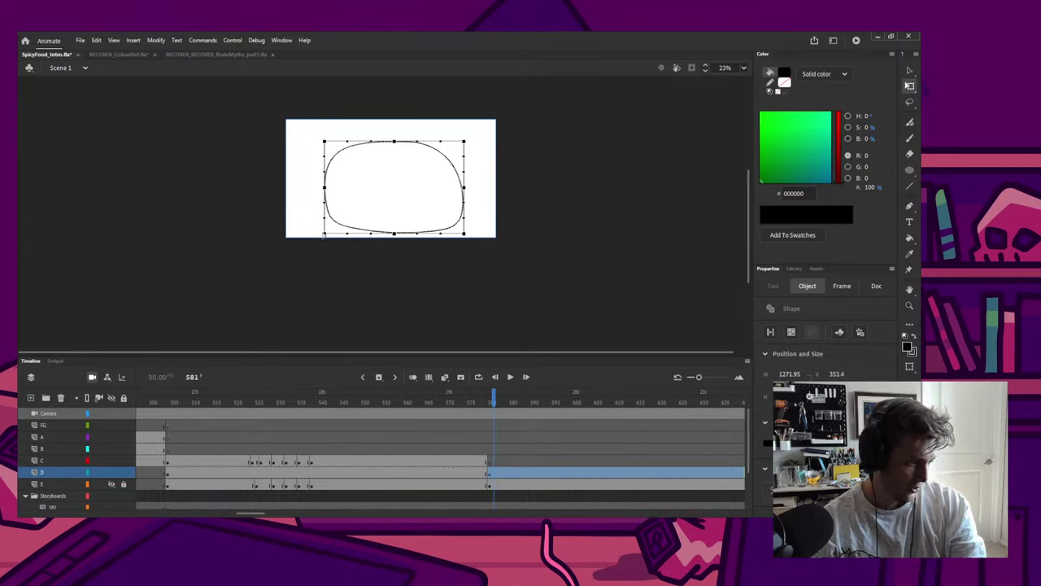
pyautogui.moveTo(324, 235); pyautogui.dragTo(319, 239)
pyautogui.moveTo(324, 188); pyautogui.dragTo(320, 188)
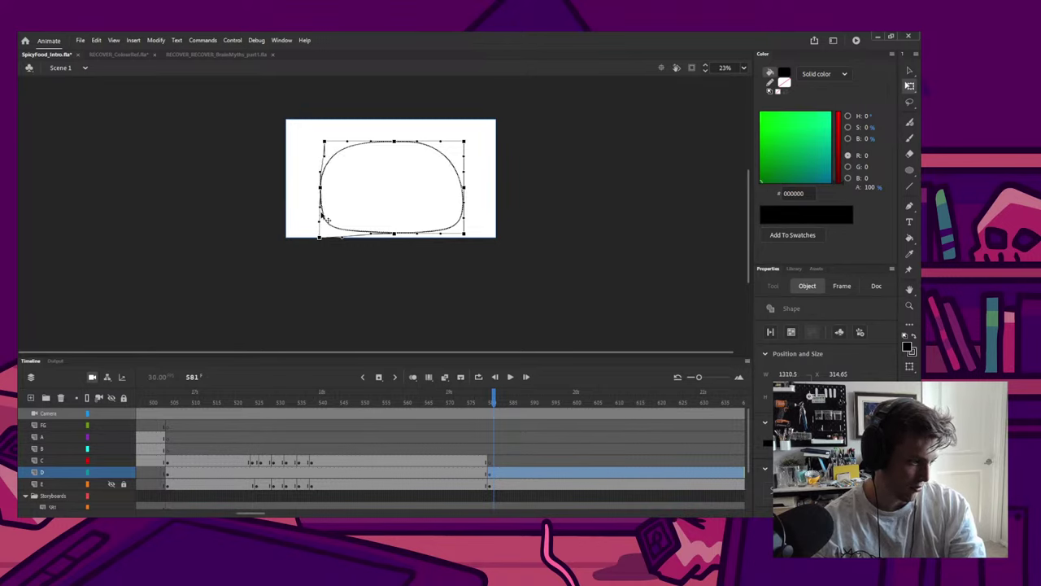
pyautogui.moveTo(314, 223); pyautogui.dragTo(315, 222)
pyautogui.click(513, 206)
pyautogui.click(496, 208)
# Step: Skew the mouth outline slightly upward on its right side and lower its top edge a little
pyautogui.click(465, 197)
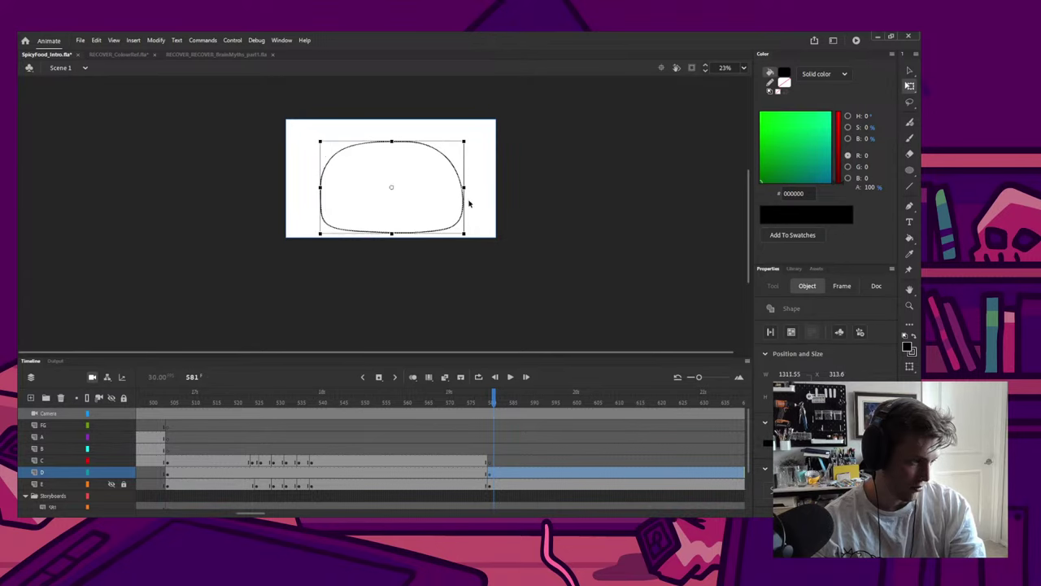
pyautogui.moveTo(461, 210); pyautogui.dragTo(460, 209)
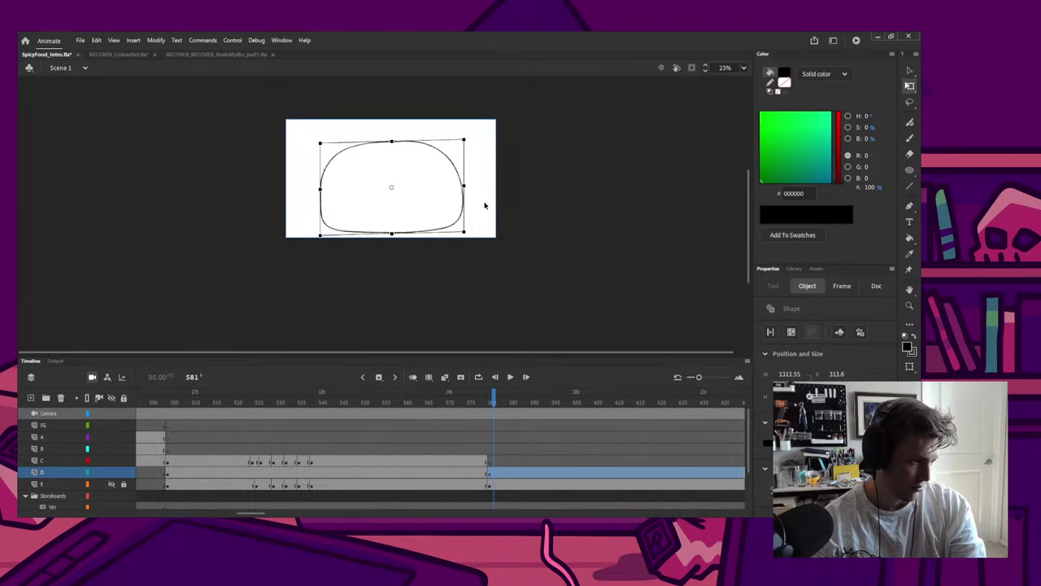
pyautogui.click(484, 206)
pyautogui.click(464, 204)
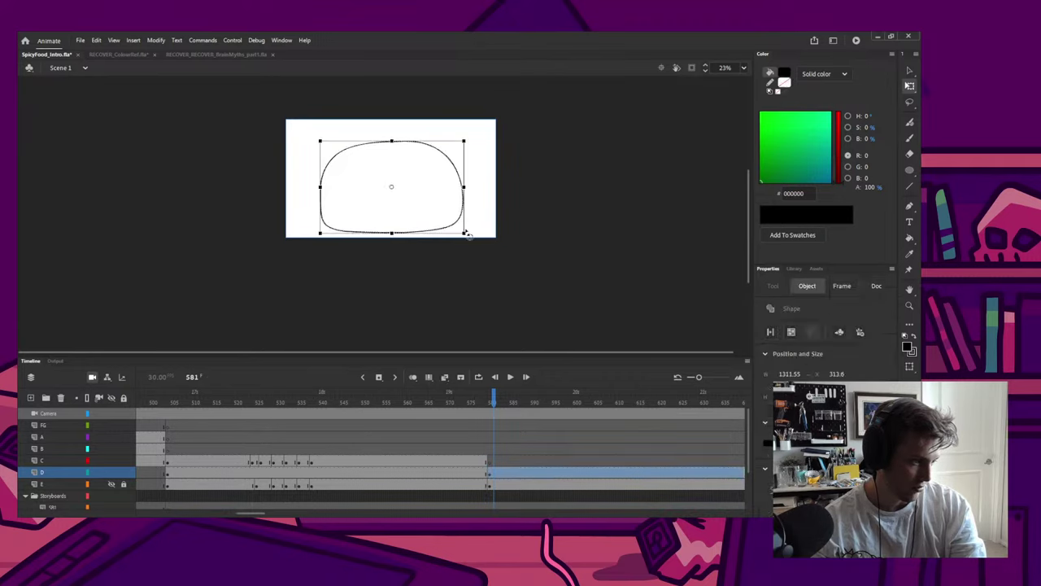
pyautogui.moveTo(392, 141); pyautogui.dragTo(392, 144)
pyautogui.click(391, 141)
# Step: Activate the Brush tool and show layer E again to compare its gray eyes and mouth sketch with the outline
pyautogui.scroll(3, 402, 165)
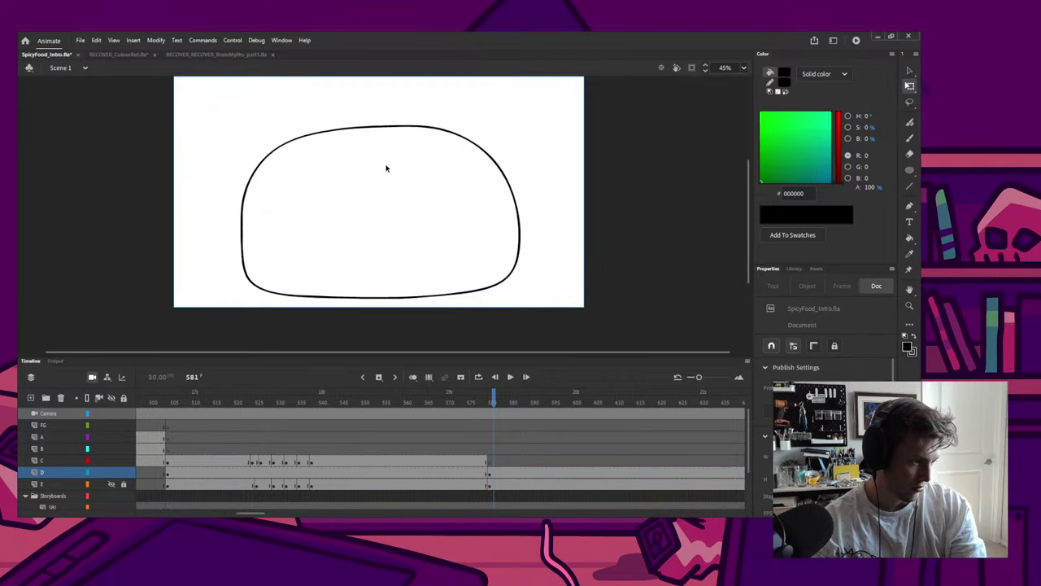
pyautogui.scroll(-2, 428, 169)
pyautogui.press('b')
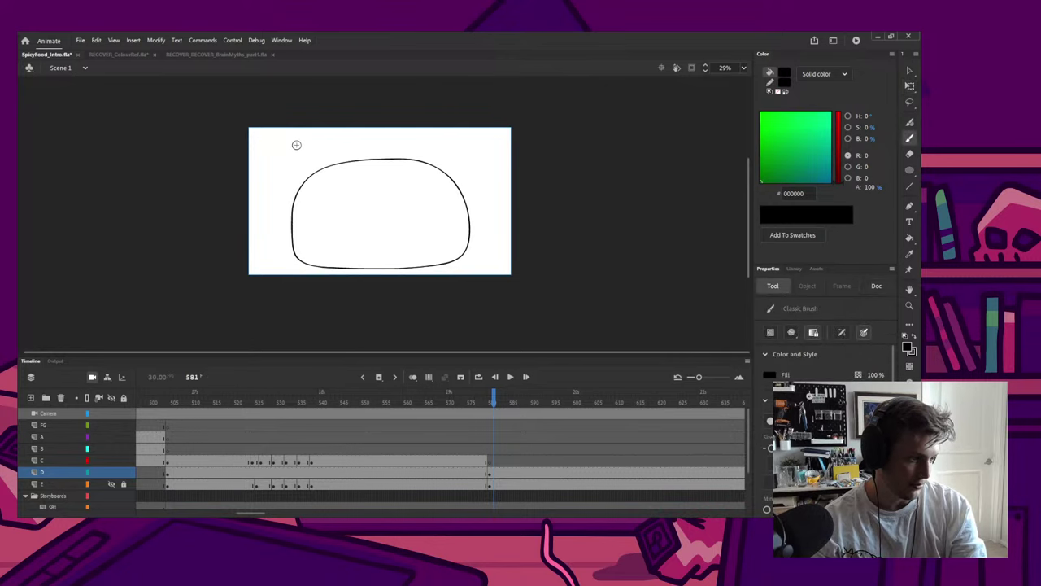
pyautogui.click(111, 484)
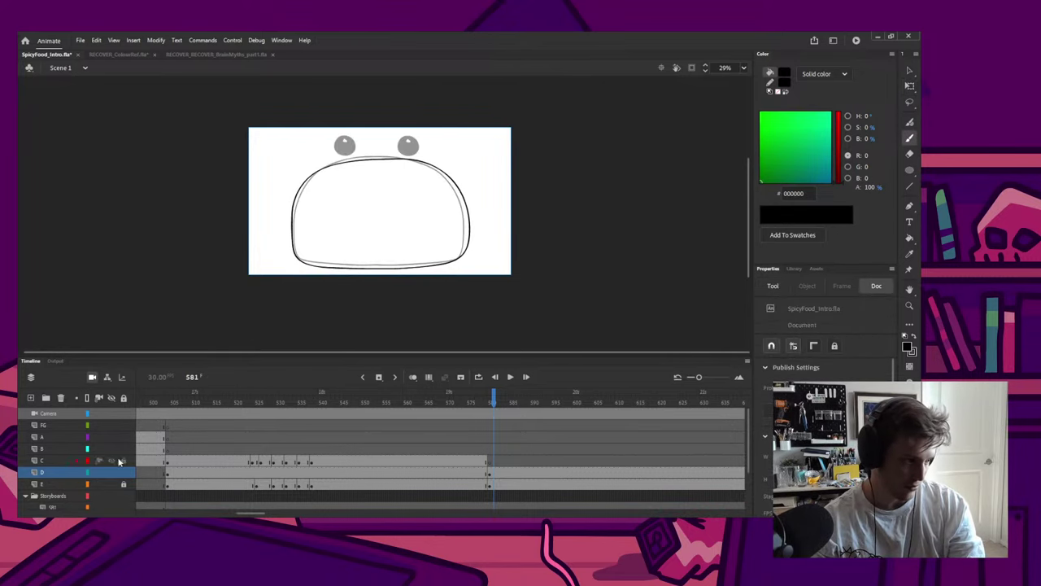
# Step: Draw a round black outline over the gray sketch of the left eye in a new group on layer D
pyautogui.press('z')
pyautogui.moveTo(296, 109)
pyautogui.mouseDown()
pyautogui.moveTo(388, 185)
pyautogui.moveTo(463, 227)
pyautogui.mouseUp()
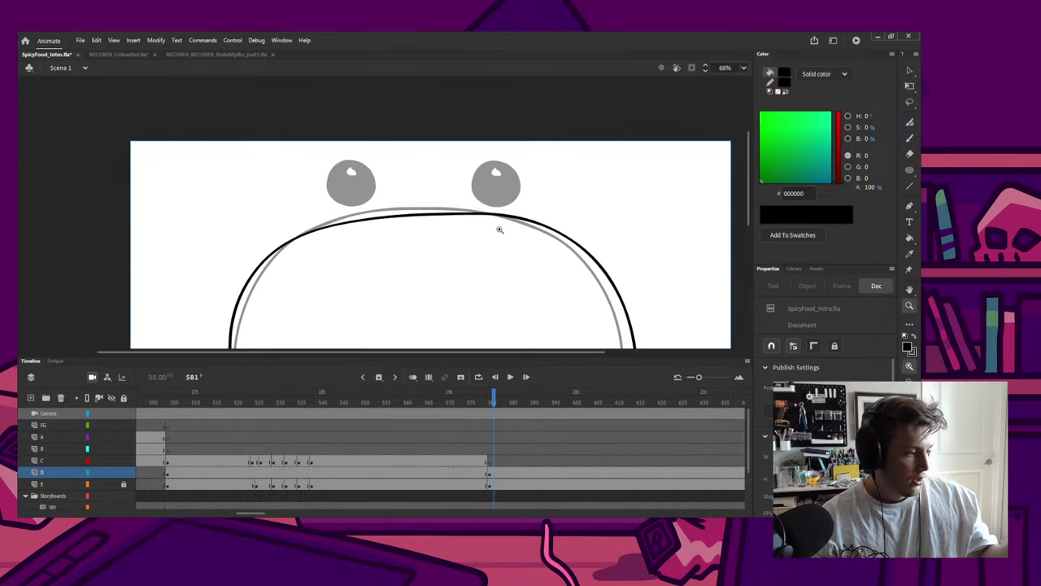
pyautogui.hotkey('ctrl', 'g')
pyautogui.press('b')
pyautogui.moveTo(365, 201)
pyautogui.mouseDown()
pyautogui.moveTo(357, 162)
pyautogui.moveTo(363, 207)
pyautogui.moveTo(367, 159)
pyautogui.moveTo(334, 195)
pyautogui.mouseUp()
pyautogui.hotkey('ctrl', 'z')
pyautogui.hotkey('ctrl', 'z')
pyautogui.hotkey('ctrl', 'z')
pyautogui.moveTo(355, 162)
pyautogui.mouseDown()
pyautogui.moveTo(375, 193)
pyautogui.moveTo(328, 192)
pyautogui.moveTo(351, 163)
pyautogui.moveTo(359, 207)
pyautogui.moveTo(325, 172)
pyautogui.moveTo(376, 188)
pyautogui.moveTo(345, 206)
pyautogui.moveTo(325, 168)
pyautogui.mouseUp()
pyautogui.hotkey('ctrl', 'z')
pyautogui.hotkey('ctrl', 'z')
pyautogui.hotkey('ctrl', 'z')
pyautogui.hotkey('ctrl', 'z')
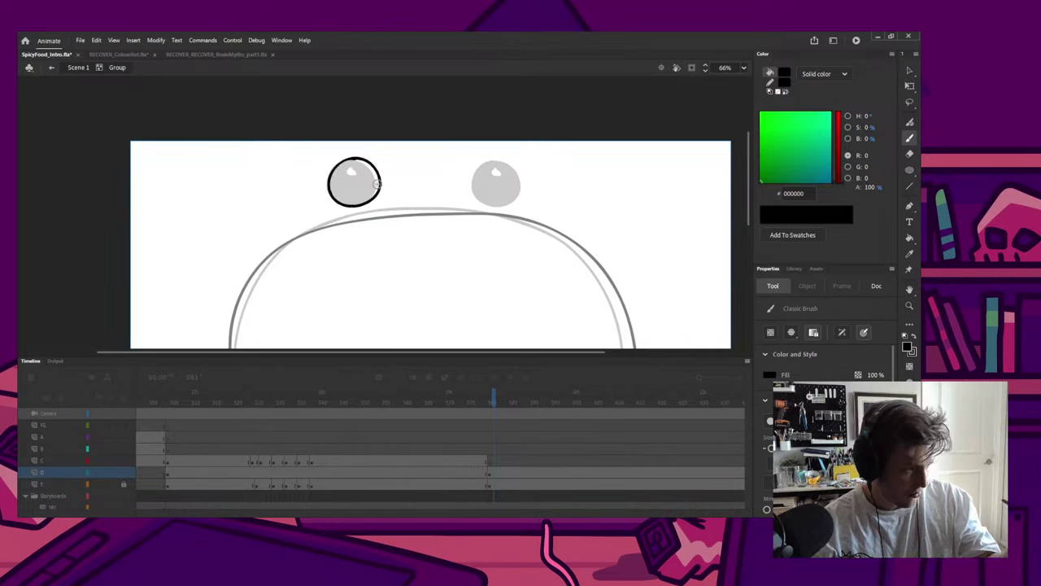
# Step: Align the left eye's outline with the gray sketch and fill it solid black
pyautogui.press('q')
pyautogui.click(354, 180)
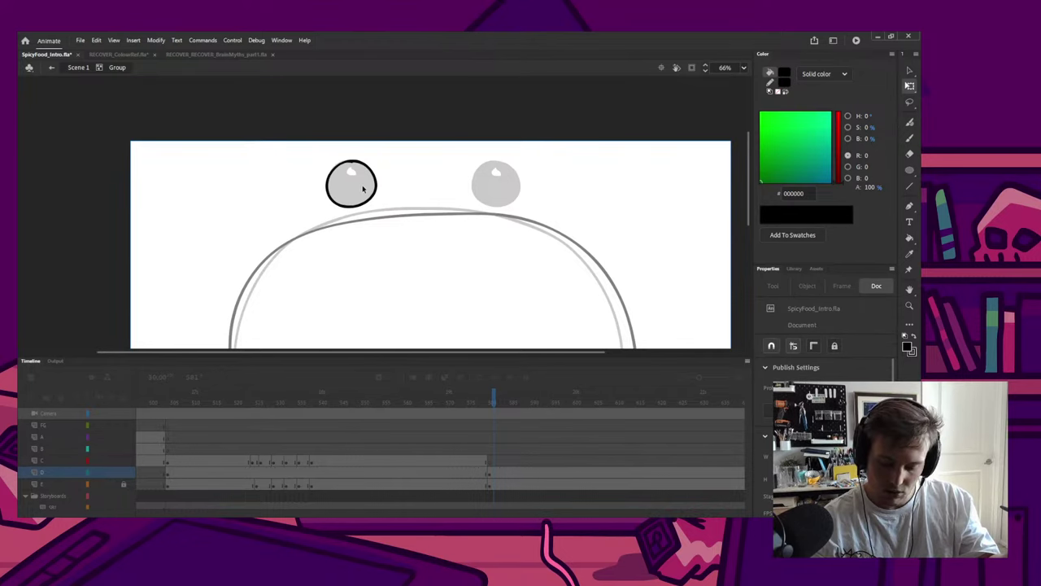
pyautogui.click(363, 188)
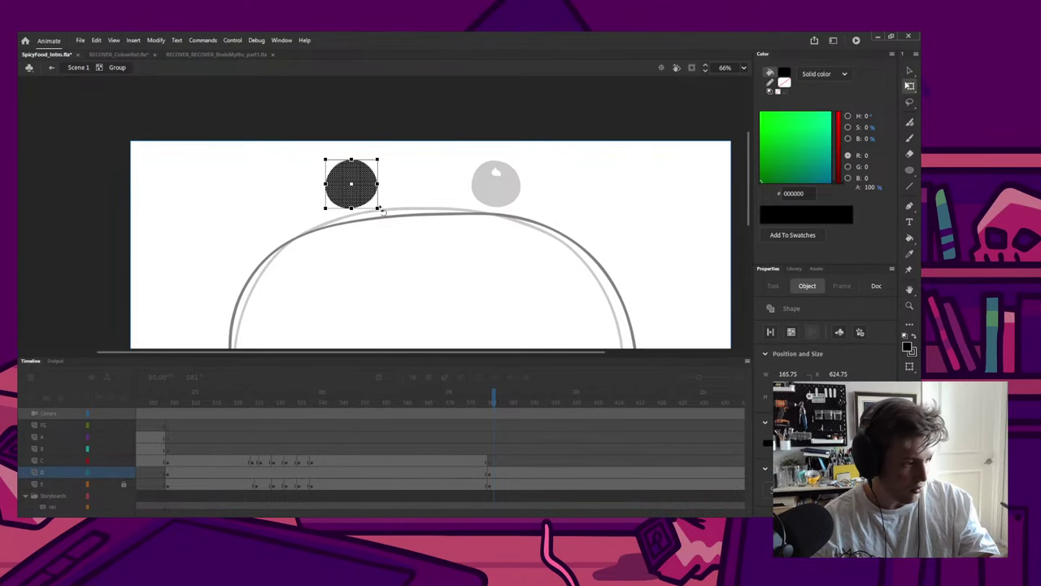
# Step: Add a small round white highlight to the left eye's upper right and fill the gap at its center black
pyautogui.moveTo(377, 208); pyautogui.dragTo(364, 174)
pyautogui.press('i')
pyautogui.click(400, 180)
pyautogui.press('q')
pyautogui.press('v')
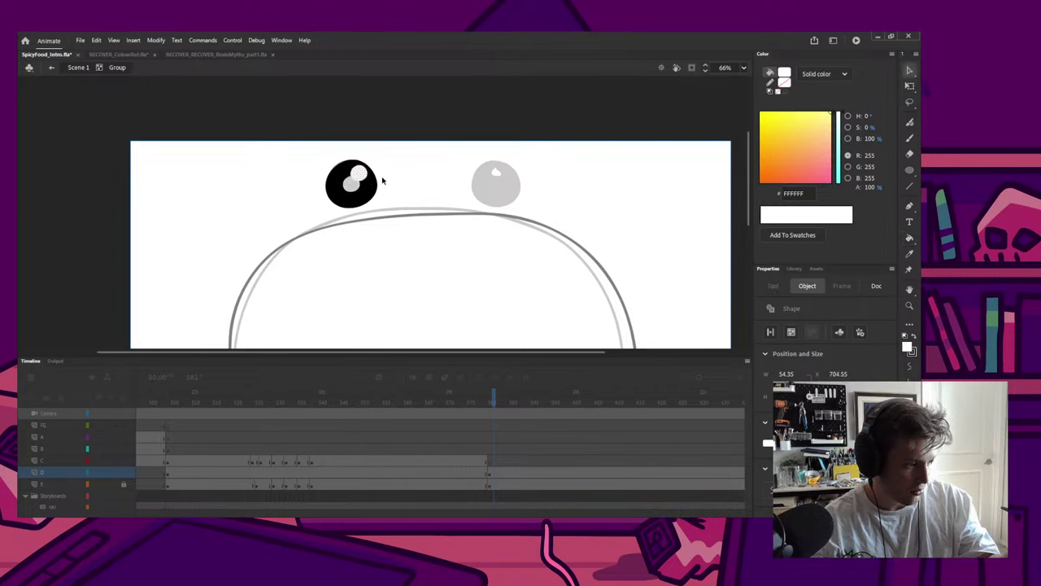
pyautogui.click(384, 181)
pyautogui.press('i')
pyautogui.click(371, 186)
pyautogui.click(351, 187)
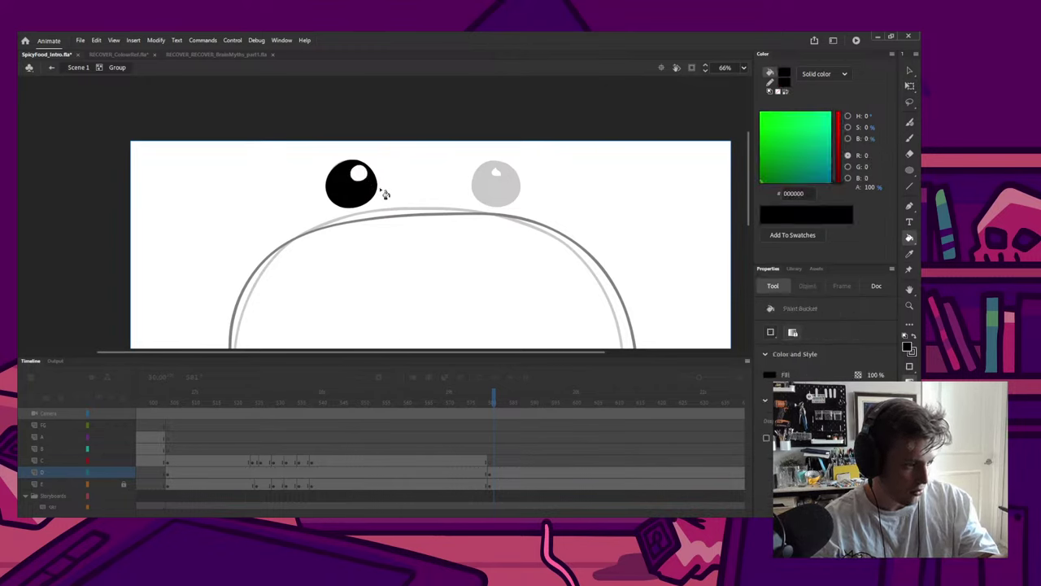
# Step: Duplicate the finished left eye and place the copy over the right gray eye
pyautogui.press('q')
pyautogui.hotkey('ctrl', 'a')
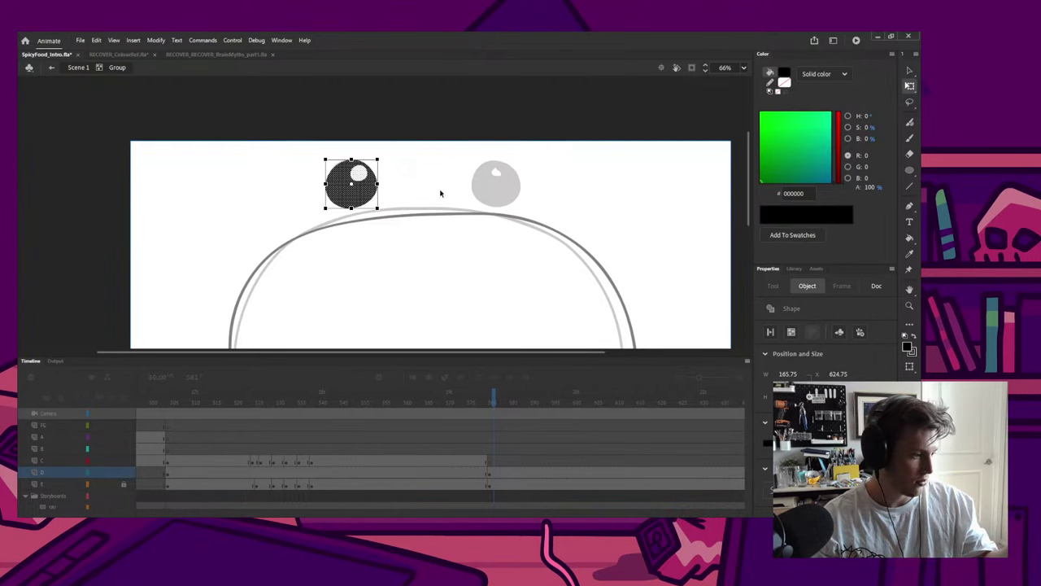
pyautogui.press('v')
pyautogui.keyDown('alt'); pyautogui.moveTo(376, 195); pyautogui.dragTo(521, 193); pyautogui.keyUp('alt')
pyautogui.click(537, 184)
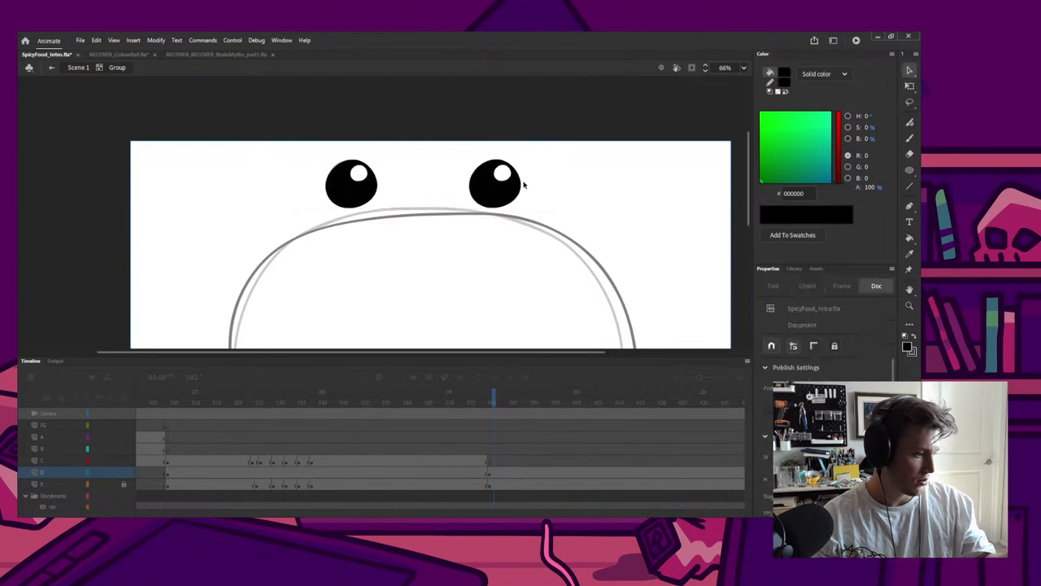
# Step: Add a tiny white dot below the main highlight in each eye
pyautogui.press('i')
pyautogui.click(381, 187)
pyautogui.press('b')
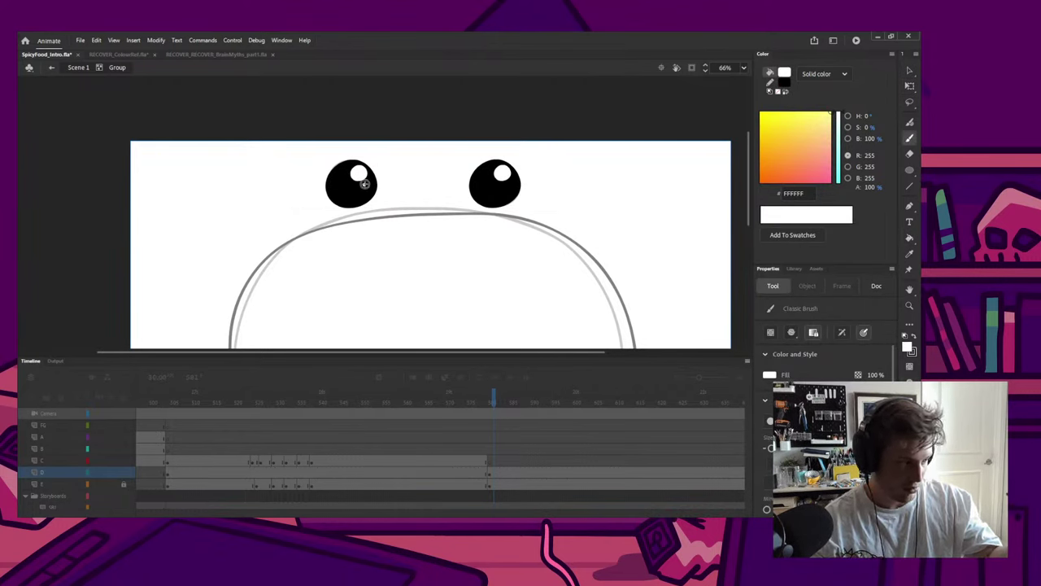
pyautogui.click(507, 184)
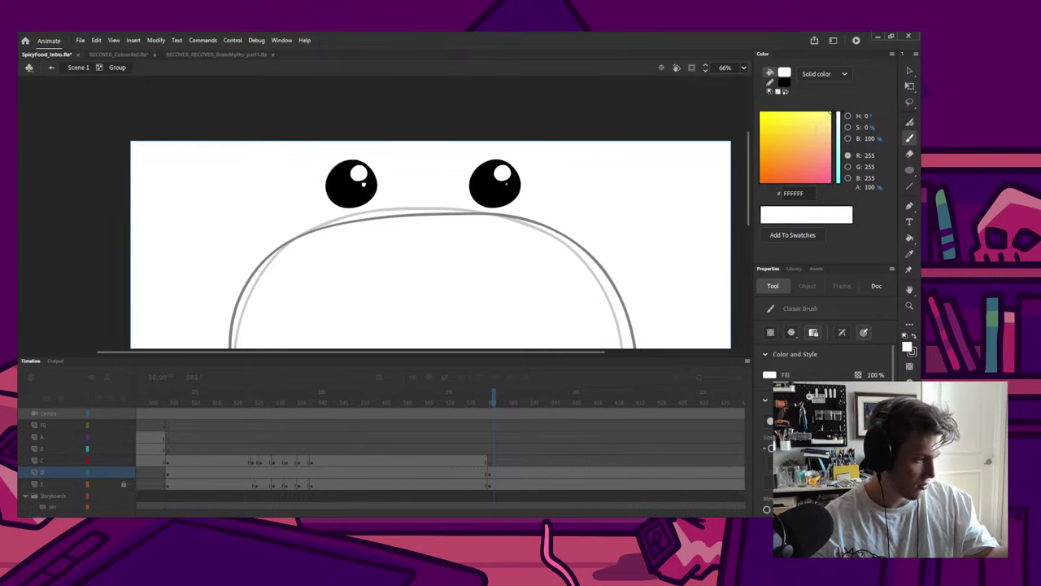
# Step: Draw a black curved line under the inner lower edge of each eye with the Brush
pyautogui.press('i')
pyautogui.click(375, 188)
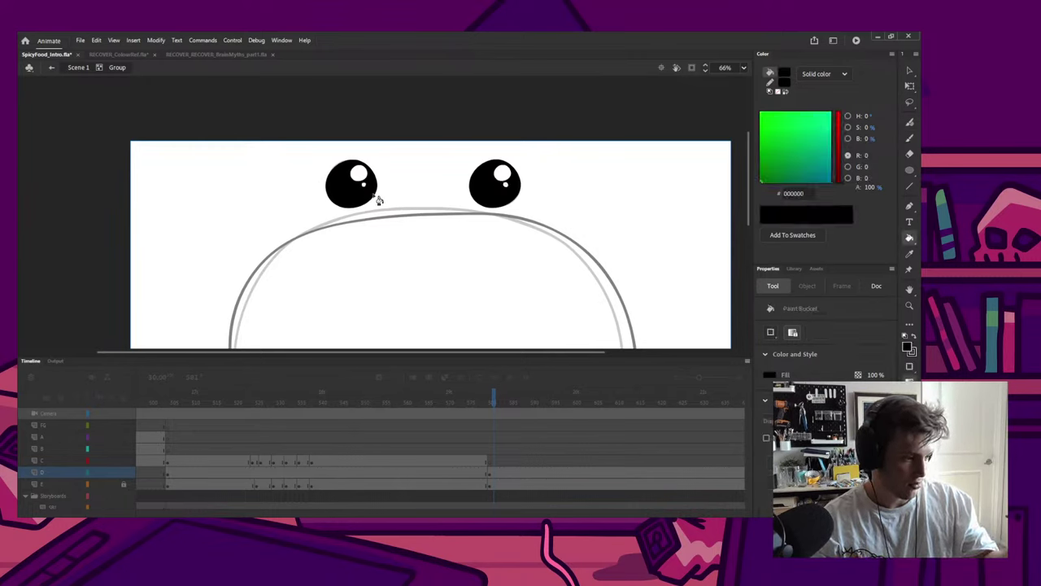
pyautogui.press('b')
pyautogui.moveTo(355, 215); pyautogui.dragTo(376, 181)
pyautogui.hotkey('ctrl', 'z')
pyautogui.moveTo(355, 215); pyautogui.dragTo(376, 196)
pyautogui.hotkey('ctrl', 'z')
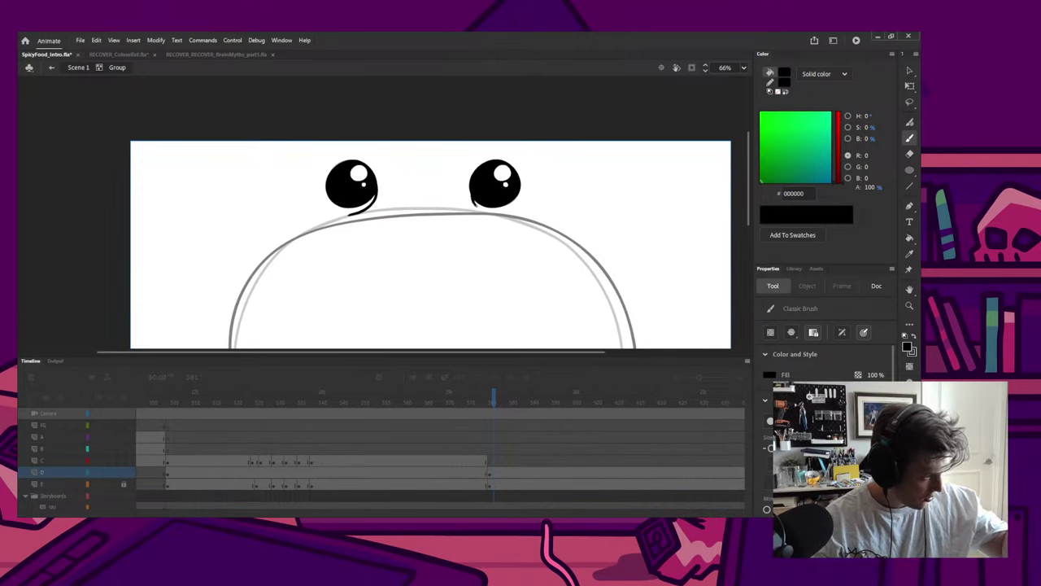
pyautogui.moveTo(501, 213); pyautogui.dragTo(473, 199)
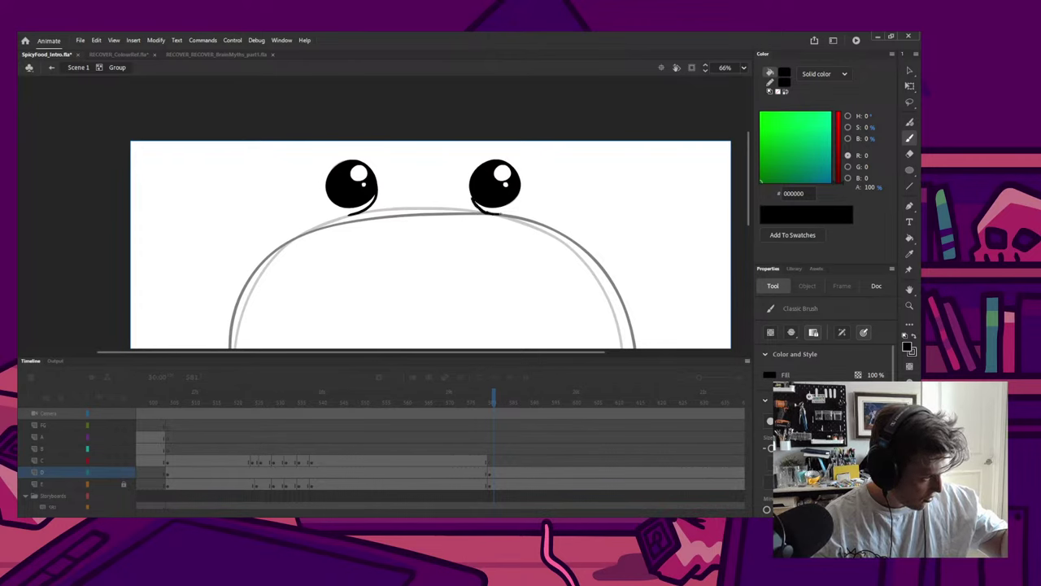
# Step: Move the right eye and its curved line slightly outward and up, leave the group, and save the file
pyautogui.press('q')
pyautogui.moveTo(462, 153)
pyautogui.mouseDown()
pyautogui.moveTo(533, 219)
pyautogui.moveTo(526, 196)
pyautogui.mouseUp()
pyautogui.hotkey('shift', 'Up')
pyautogui.hotkey('shift', 'Up')
pyautogui.hotkey('shift', 'Up')
pyautogui.doubleClick(532, 167)
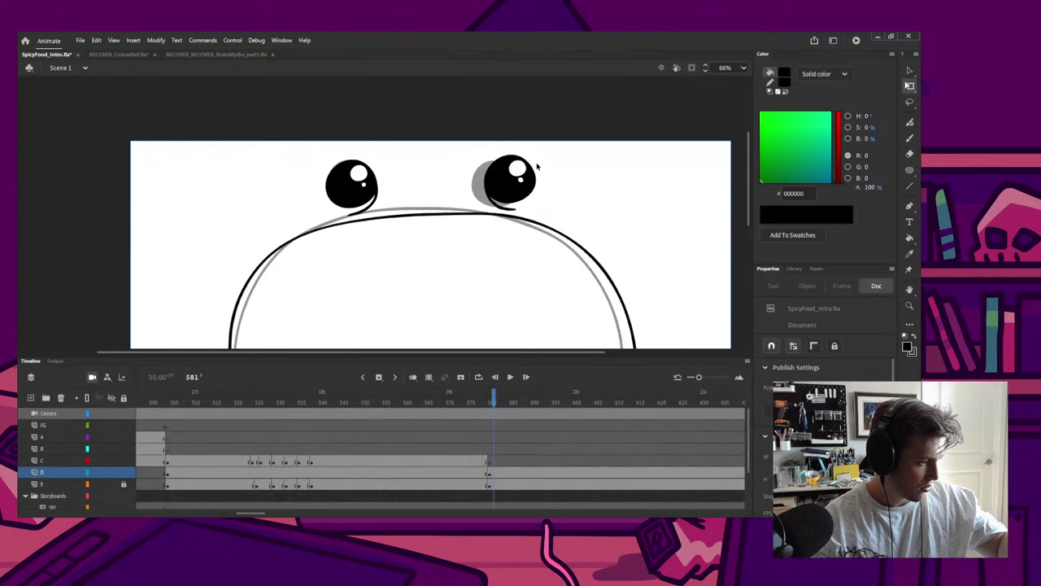
pyautogui.hotkey('ctrl', 's')
# Step: Unlock layer E and delete its gray eyes and mouth sketch from the big-mouth shot
pyautogui.scroll(-4, 435, 174)
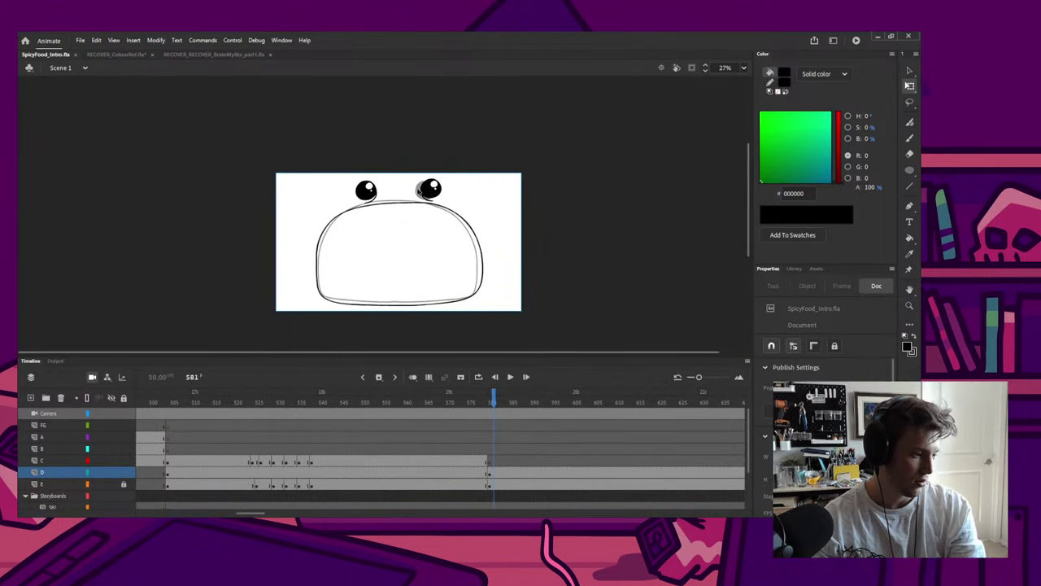
pyautogui.click(124, 485)
pyautogui.click(520, 485)
pyautogui.press('Delete')
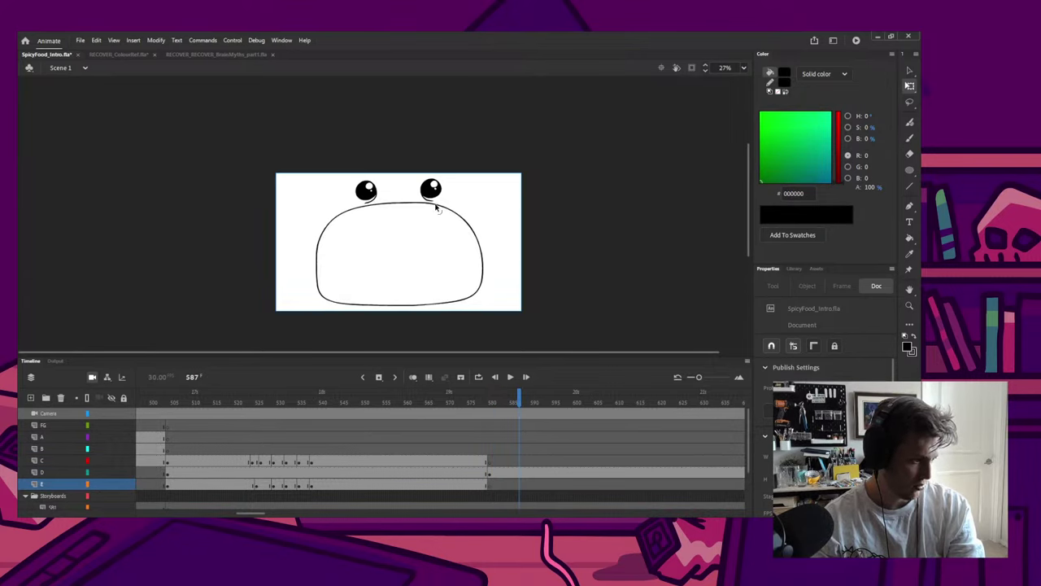
# Step: Move the two eyes closer together inside the eyes group
pyautogui.click(430, 199)
pyautogui.doubleClick(437, 203)
pyautogui.click(366, 195)
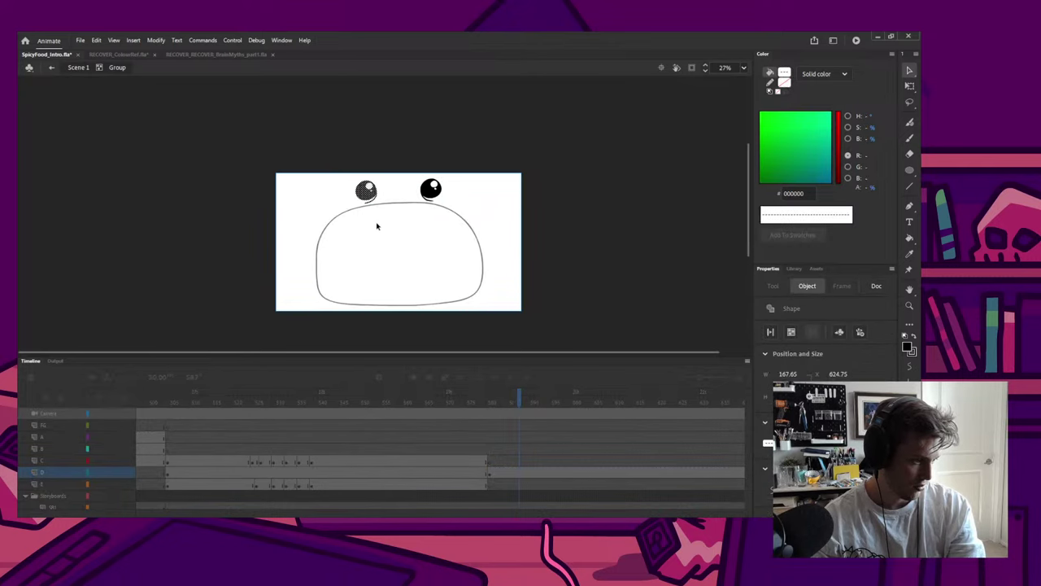
pyautogui.moveTo(373, 204); pyautogui.dragTo(431, 202)
pyautogui.doubleClick(458, 194)
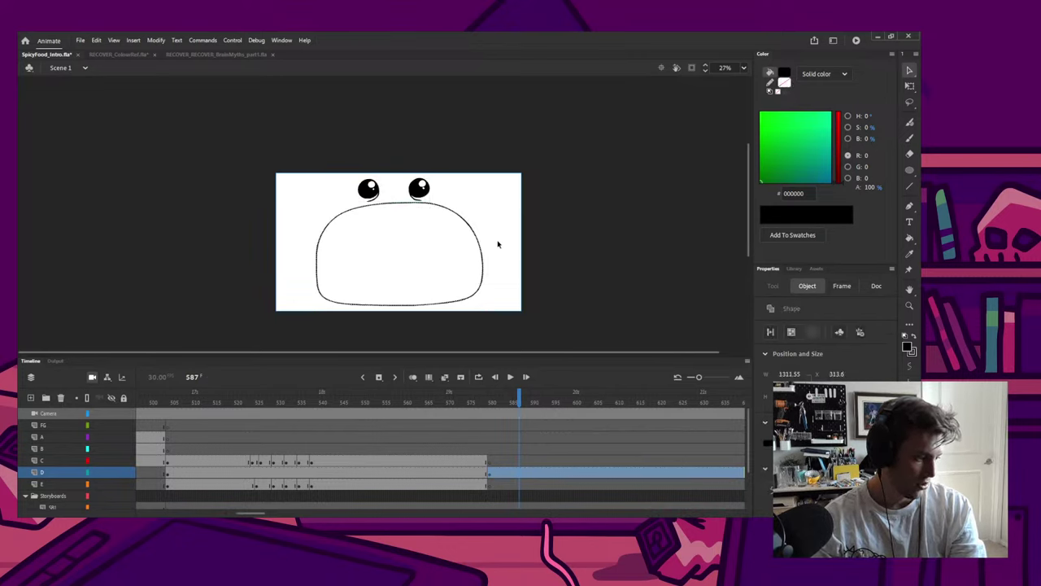
# Step: Shrink the mouth outline slightly from its upper right and lower the eyes group to match
pyautogui.press('q')
pyautogui.click(484, 217)
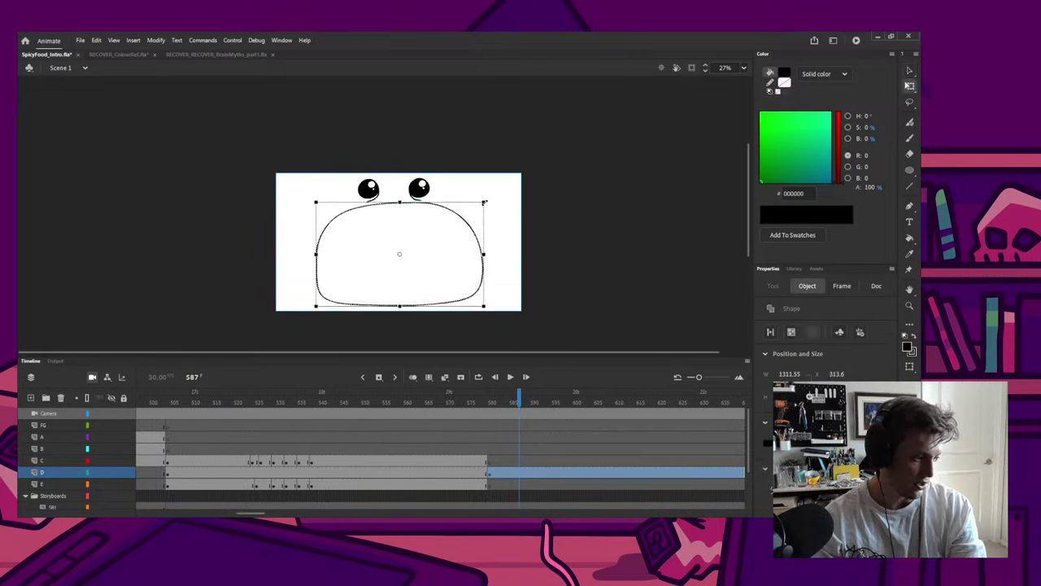
pyautogui.moveTo(486, 216); pyautogui.dragTo(486, 213)
pyautogui.click(505, 228)
pyautogui.click(373, 192)
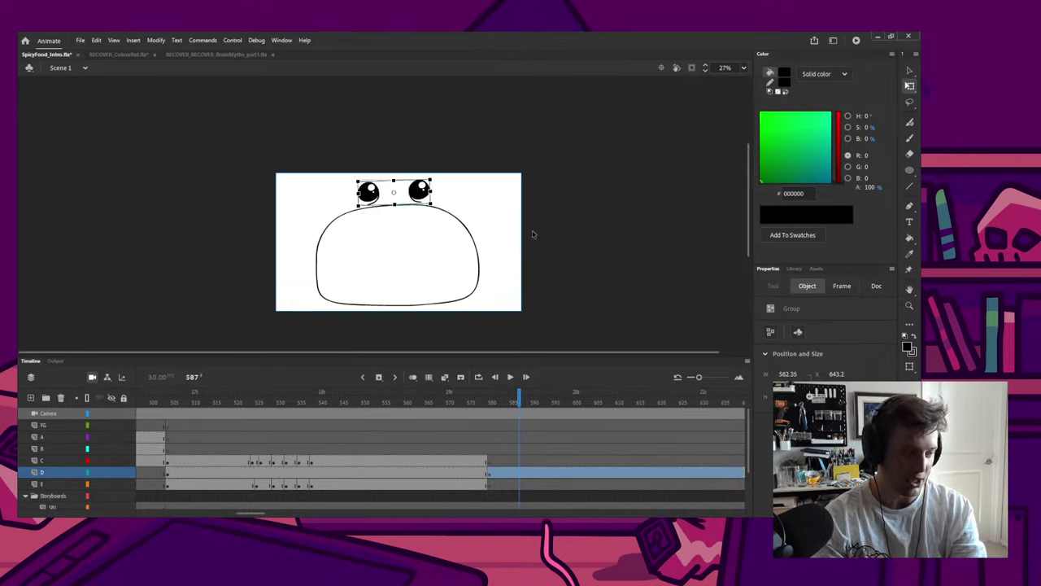
pyautogui.click(472, 212)
# Step: Play back the cut to the big-mouth shot to check how the new drawing reads
pyautogui.scroll(-2, 410, 221)
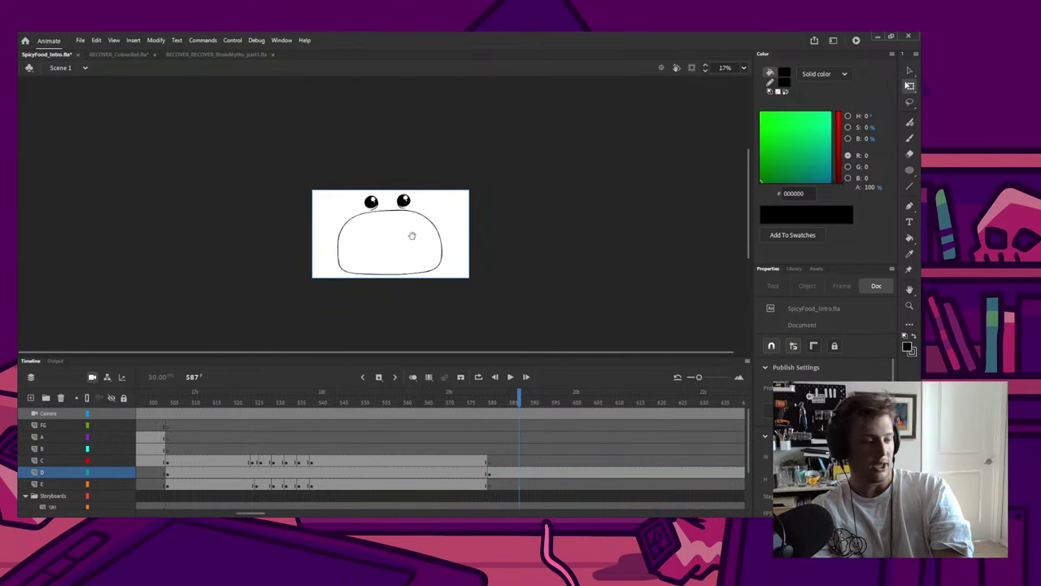
pyautogui.scroll(2, 410, 237)
pyautogui.click(471, 403)
pyautogui.press('Return')
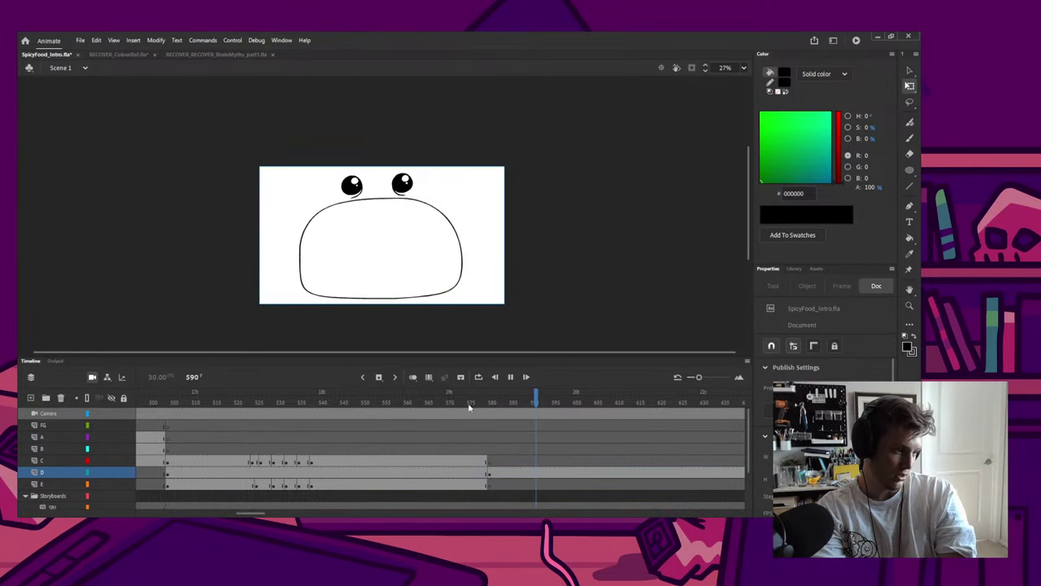
pyautogui.press('Return')
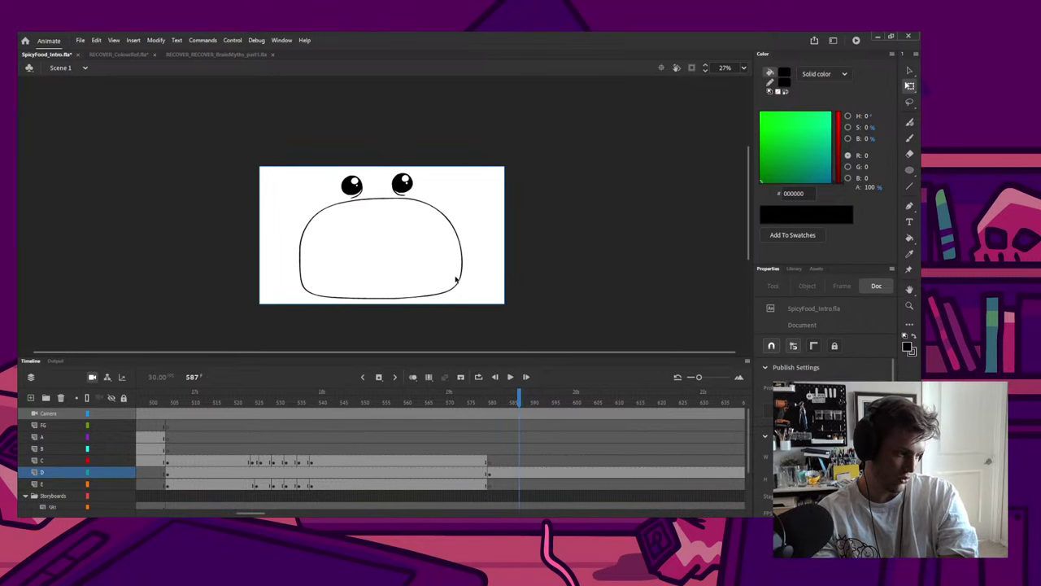
# Step: Try flipping the mouth outline vertically
pyautogui.click(470, 290)
pyautogui.moveTo(463, 299); pyautogui.dragTo(469, 302)
pyautogui.hotkey('ctrl', 'z')
pyautogui.click(423, 277)
pyautogui.click(380, 299)
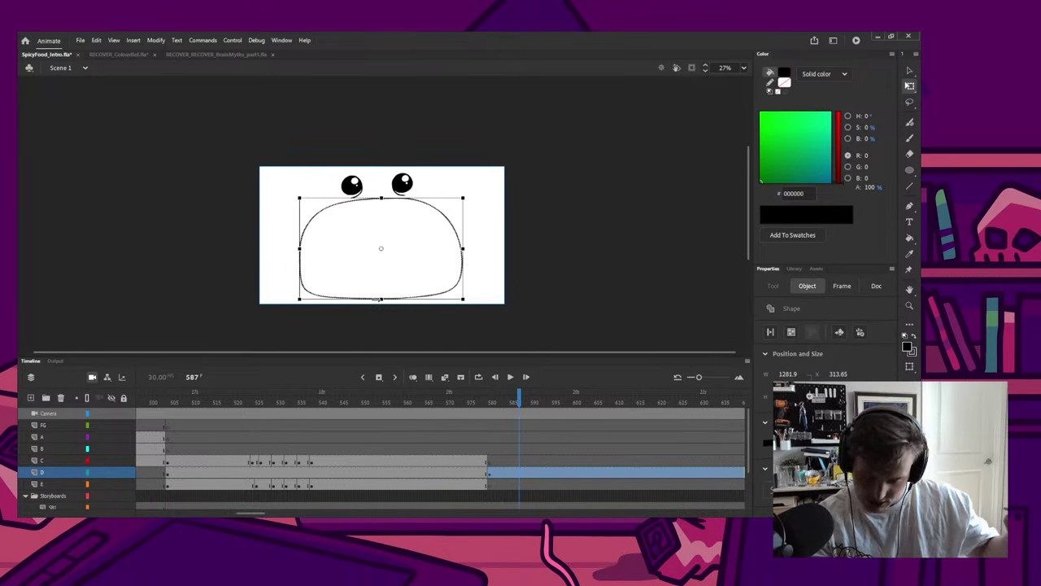
pyautogui.moveTo(472, 306)
pyautogui.mouseDown()
pyautogui.moveTo(454, 311)
pyautogui.moveTo(470, 308)
pyautogui.mouseUp()
pyautogui.press('b')
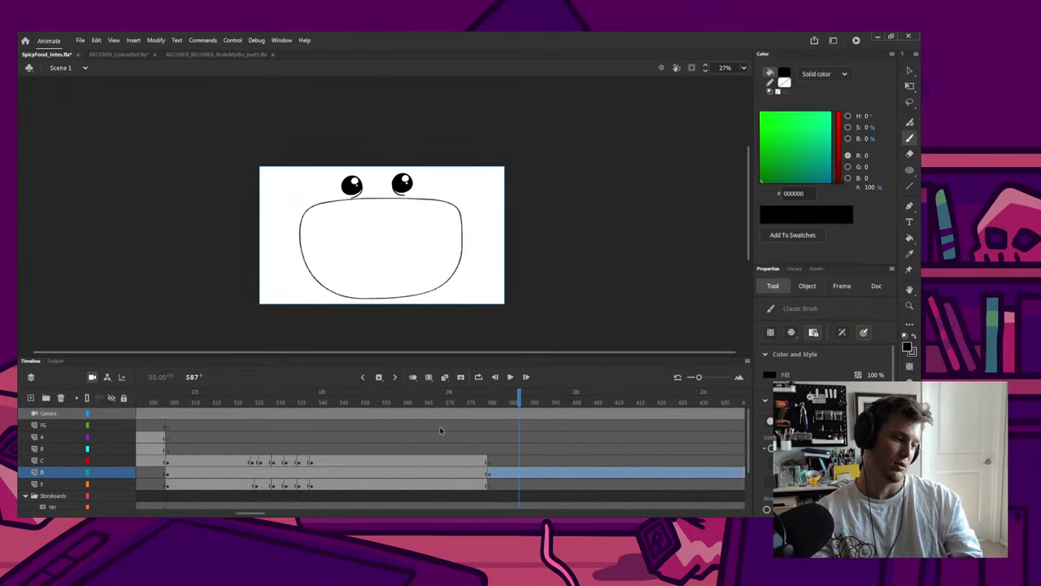
pyautogui.hotkey('ctrl', 'z')
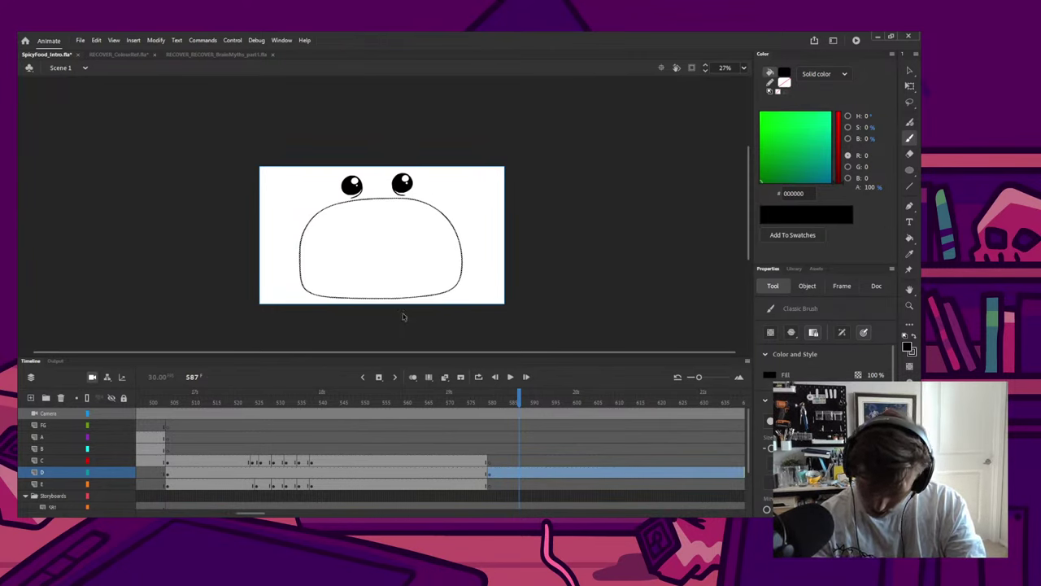
# Step: Delete the mouth outline from layer D, keeping only the eyes
pyautogui.press('Delete')
pyautogui.moveTo(391, 250); pyautogui.dragTo(406, 251)
pyautogui.scroll(1, 407, 251)
# Step: Nudge the right eye down slightly inside the eyes group
pyautogui.press('q')
pyautogui.click(427, 178)
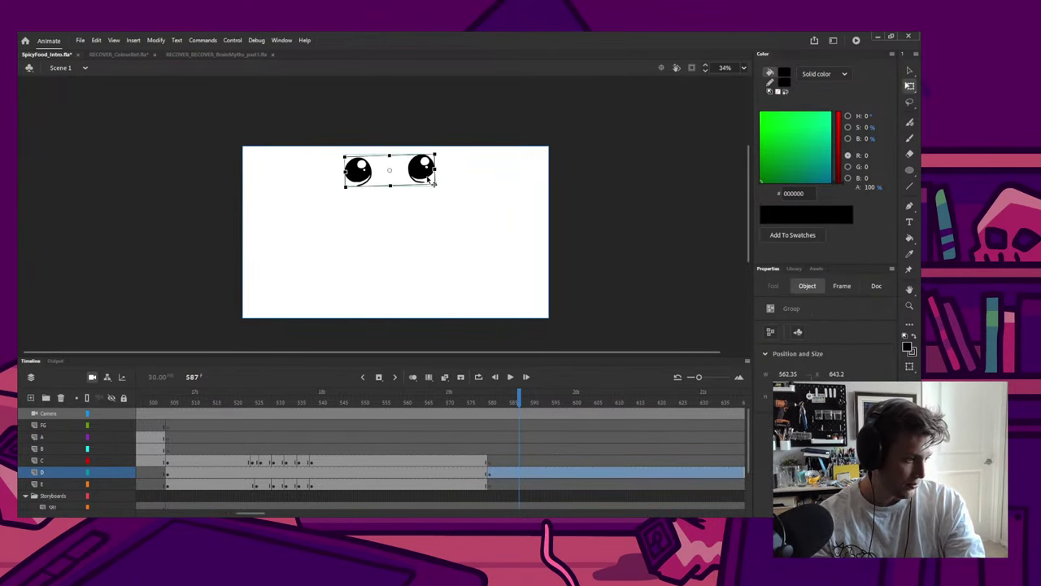
pyautogui.doubleClick(424, 173)
pyautogui.click(418, 174)
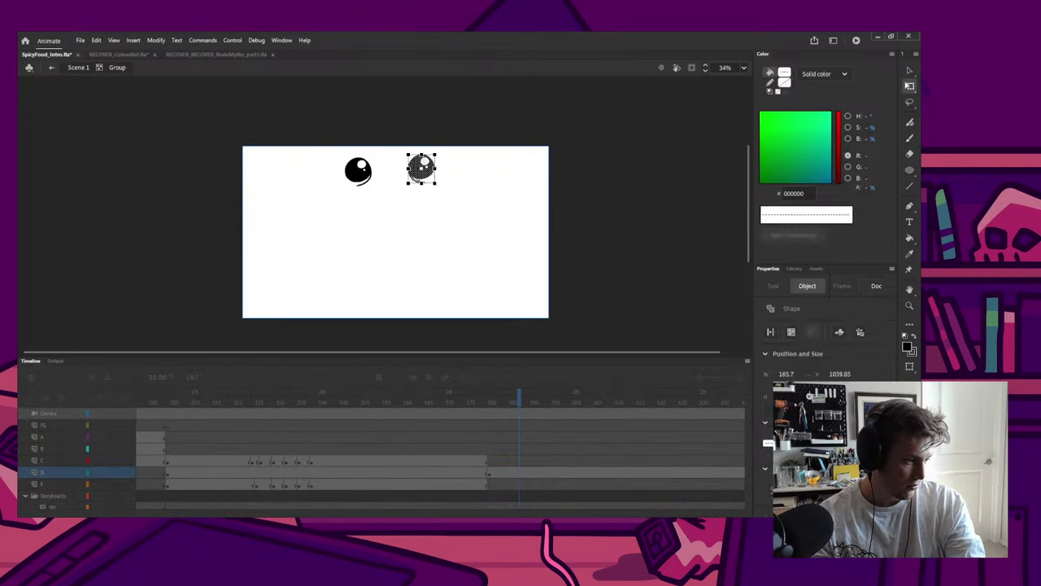
pyautogui.press('v')
pyautogui.press('Down')
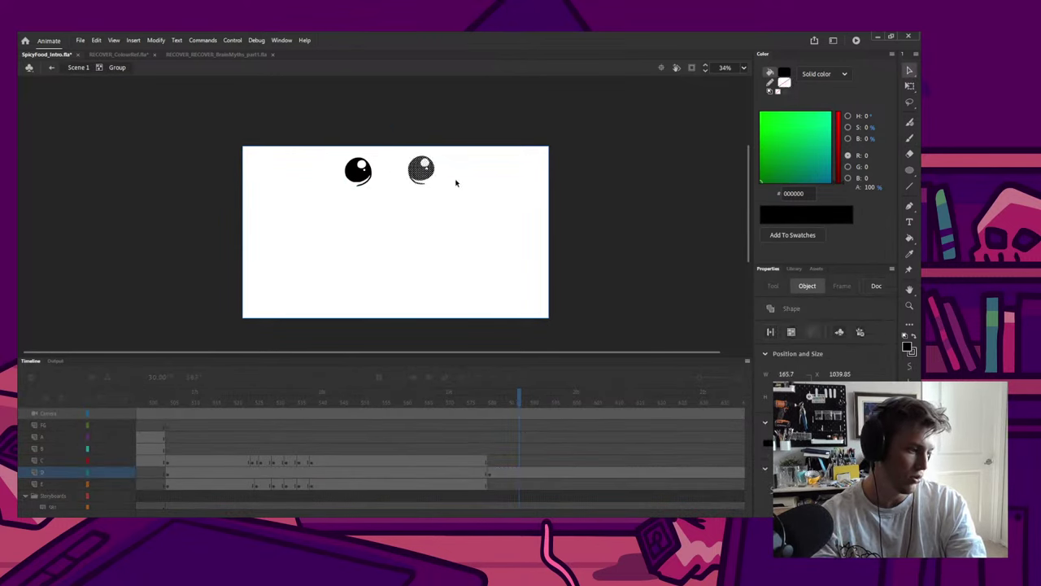
pyautogui.doubleClick(457, 201)
# Step: Preview the pepper-plant shot around frame 704, return to the eyes drawing at frame 590, and save the file
pyautogui.moveTo(498, 403); pyautogui.dragTo(744, 403)
pyautogui.press('Return')
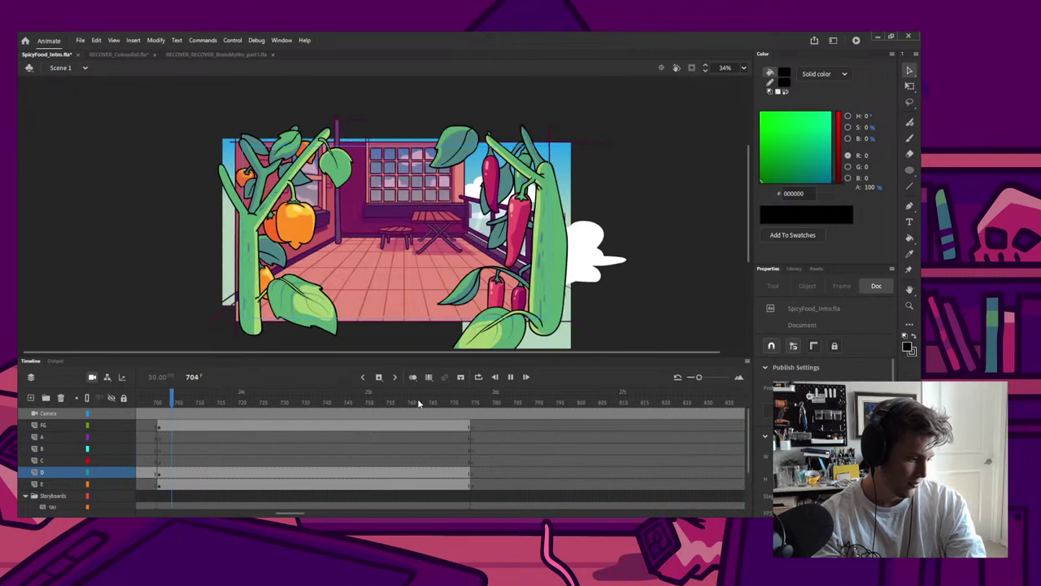
pyautogui.moveTo(402, 403); pyautogui.dragTo(473, 408)
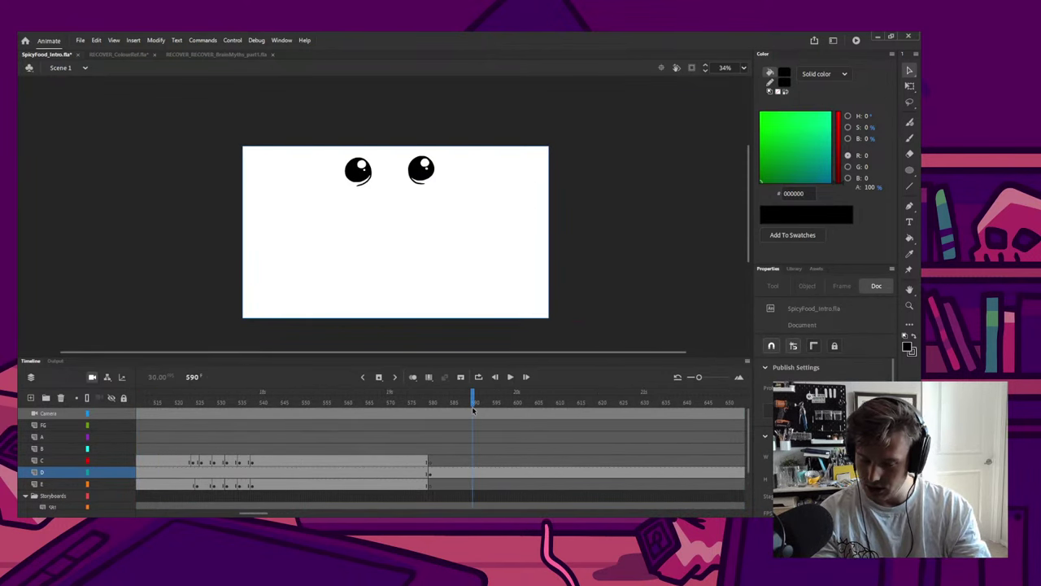
pyautogui.hotkey('ctrl', 's')
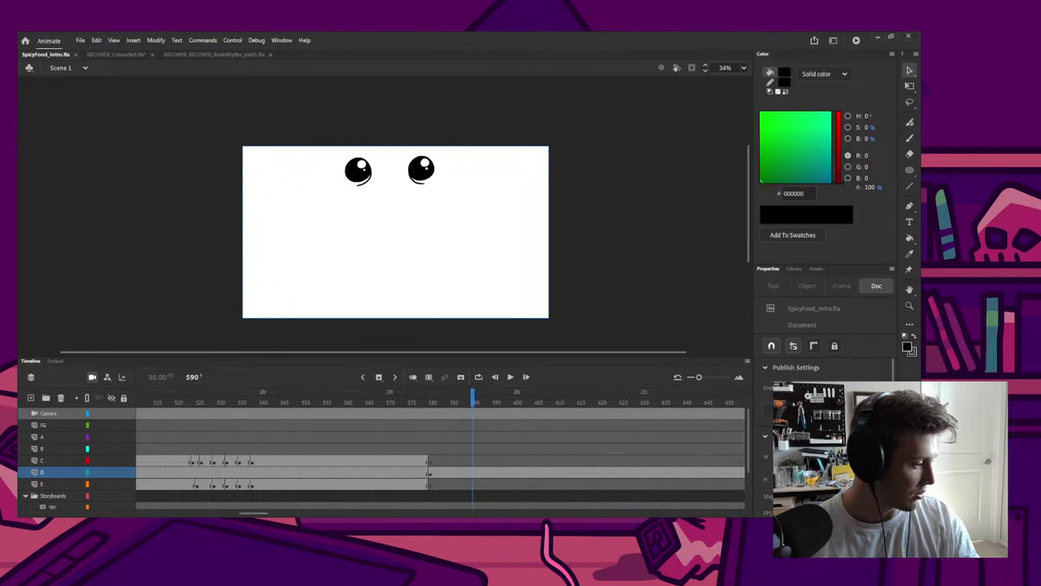
# Step: Paste the orange-haired hooded character bitmap onto layer D at frame 516 and shrink it to fit the reference board's upper middle
pyautogui.click(352, 399)
pyautogui.moveTo(348, 399); pyautogui.dragTo(161, 398)
pyautogui.hotkey('ctrl', 'v')
pyautogui.press('q')
pyautogui.moveTo(395, 211); pyautogui.dragTo(400, 189)
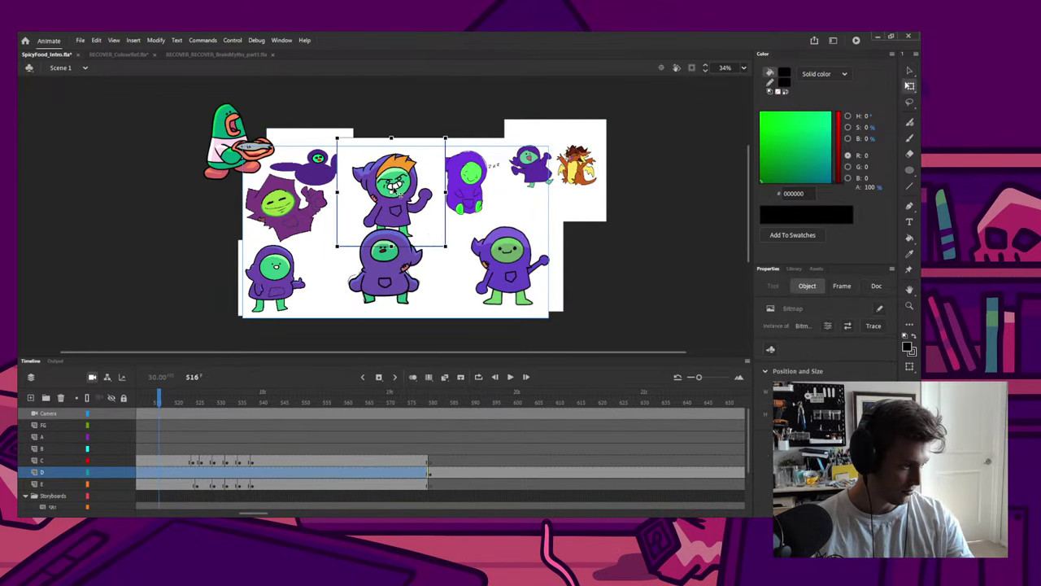
pyautogui.moveTo(445, 246); pyautogui.dragTo(400, 221)
pyautogui.moveTo(370, 181); pyautogui.dragTo(377, 182)
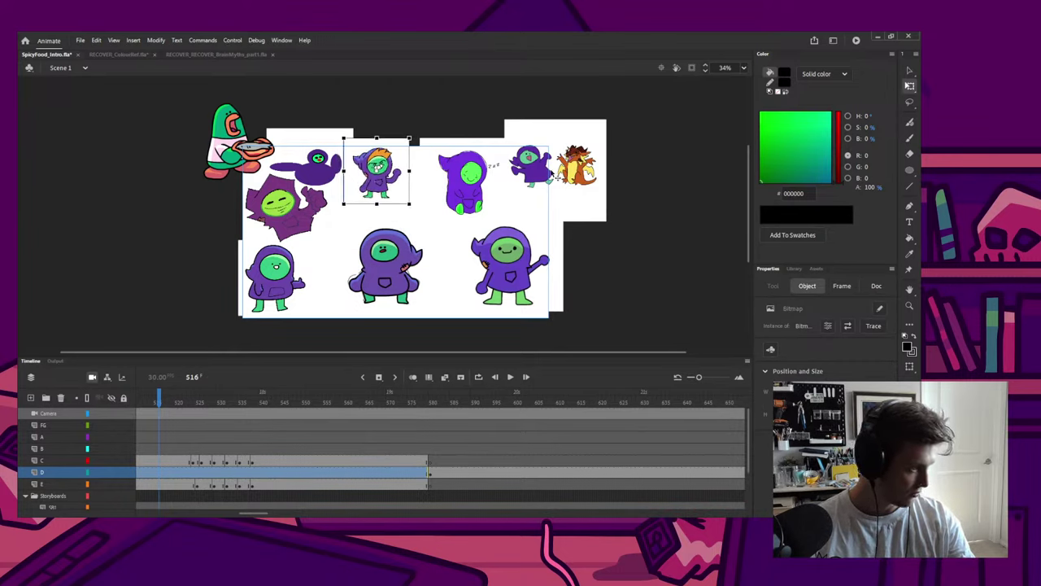
# Step: Move the dancing character and dragon bitmap to the board's lower middle, shift the central hooded character left, and shrink the bitmap slightly
pyautogui.moveTo(569, 189); pyautogui.dragTo(439, 289)
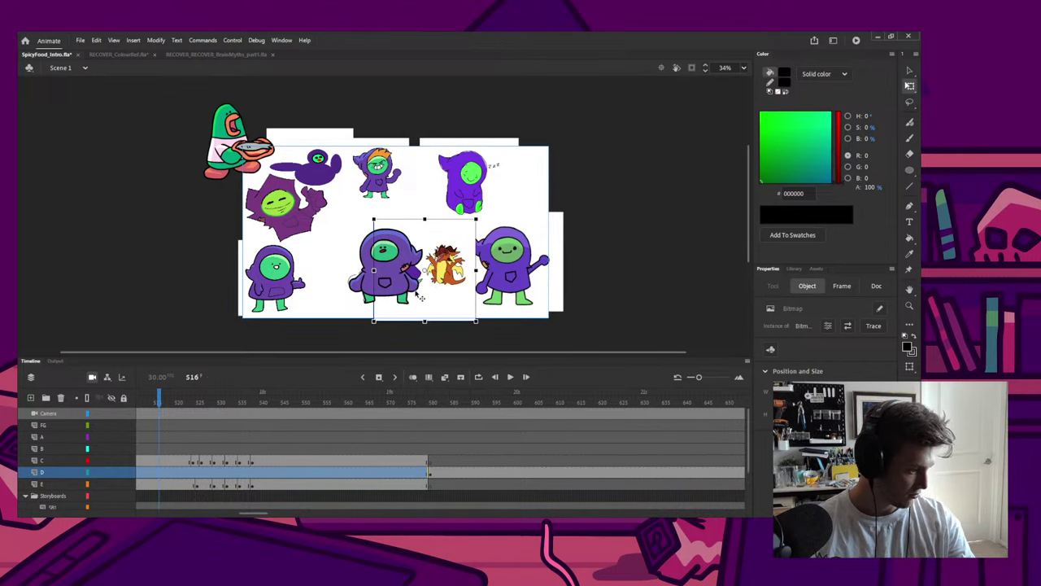
pyautogui.click(415, 293)
pyautogui.moveTo(160, 397); pyautogui.dragTo(278, 397)
pyautogui.click(325, 461)
pyautogui.moveTo(418, 278); pyautogui.dragTo(432, 303)
pyautogui.click(421, 254)
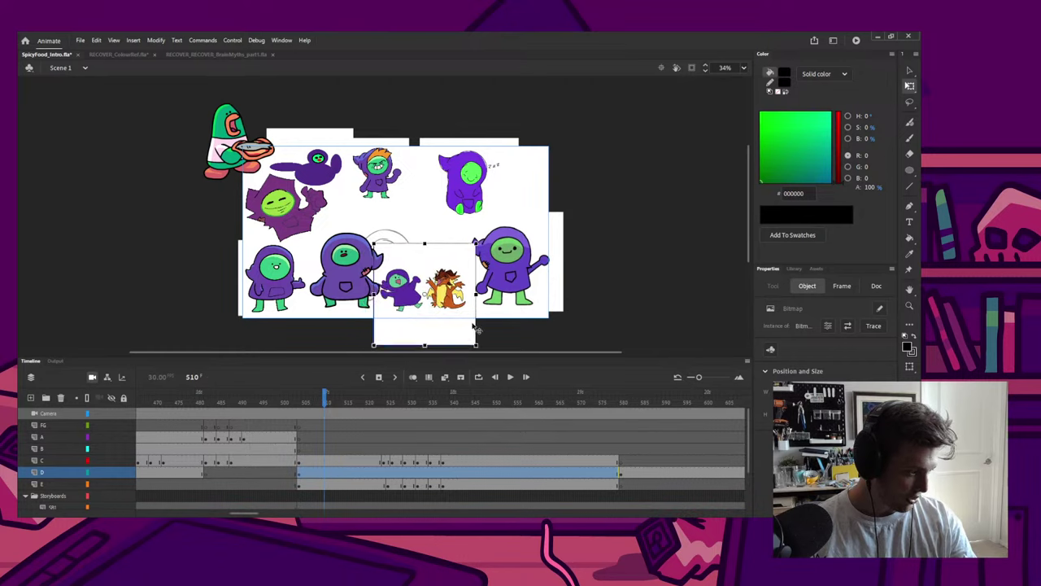
pyautogui.moveTo(475, 345); pyautogui.dragTo(472, 340)
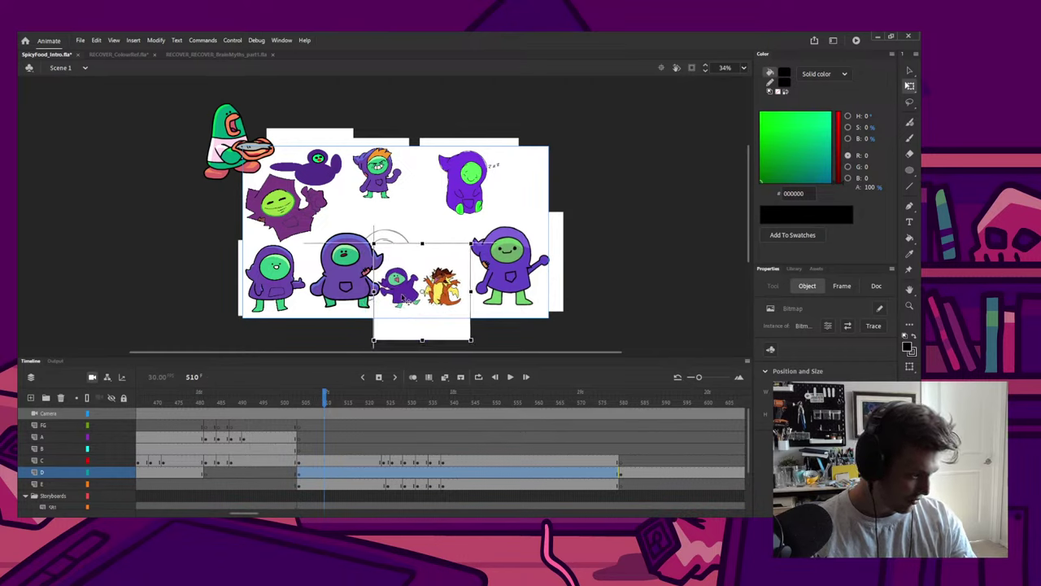
# Step: Reposition the central hooded character on layer C beside the dancing character, and hide layer E
pyautogui.click(355, 286)
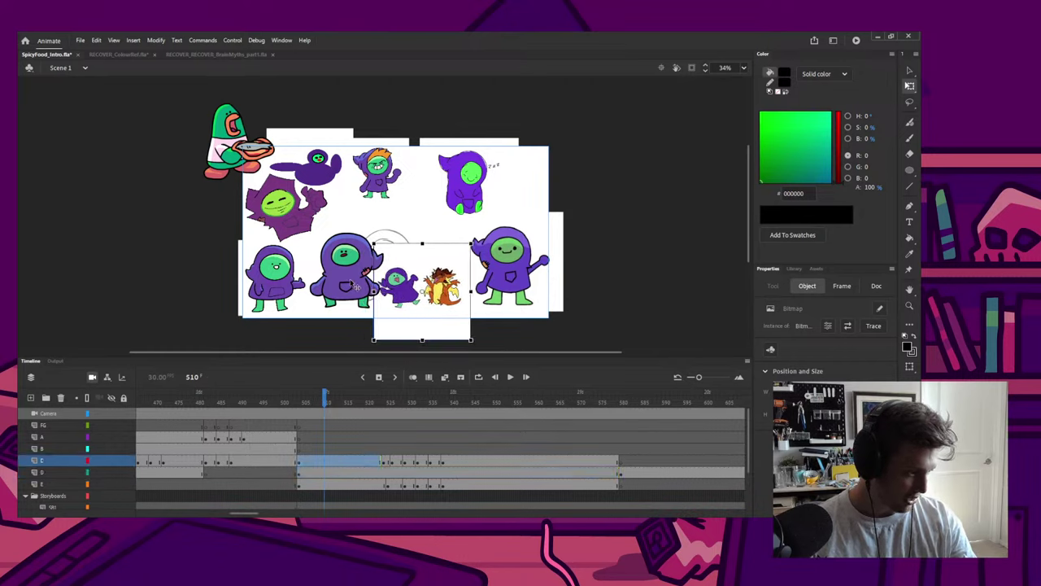
pyautogui.click(354, 462)
pyautogui.moveTo(339, 298); pyautogui.dragTo(334, 304)
pyautogui.click(382, 300)
pyautogui.hscroll(1, 392, 267)
pyautogui.scroll(2, 394, 271)
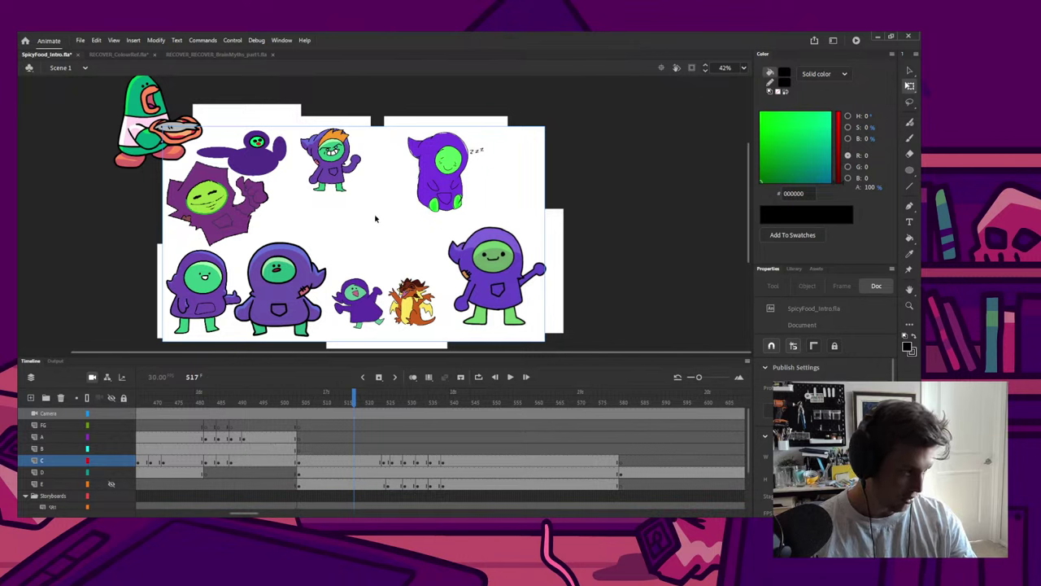
# Step: Move the green beaked character holding a fish farther left, clear of the stage
pyautogui.click(157, 144)
pyautogui.moveTo(167, 149); pyautogui.dragTo(74, 178)
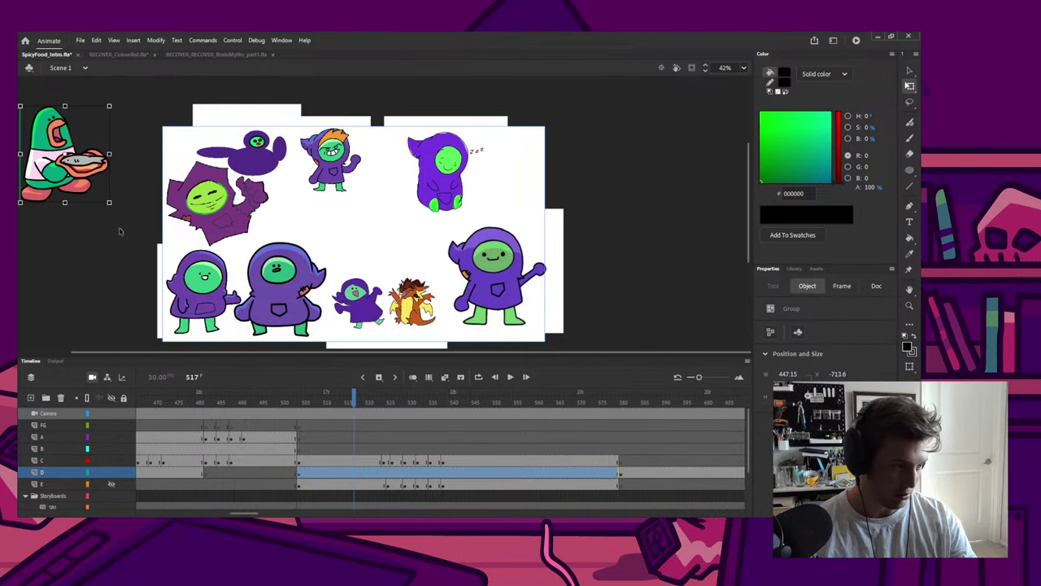
pyautogui.press('Escape')
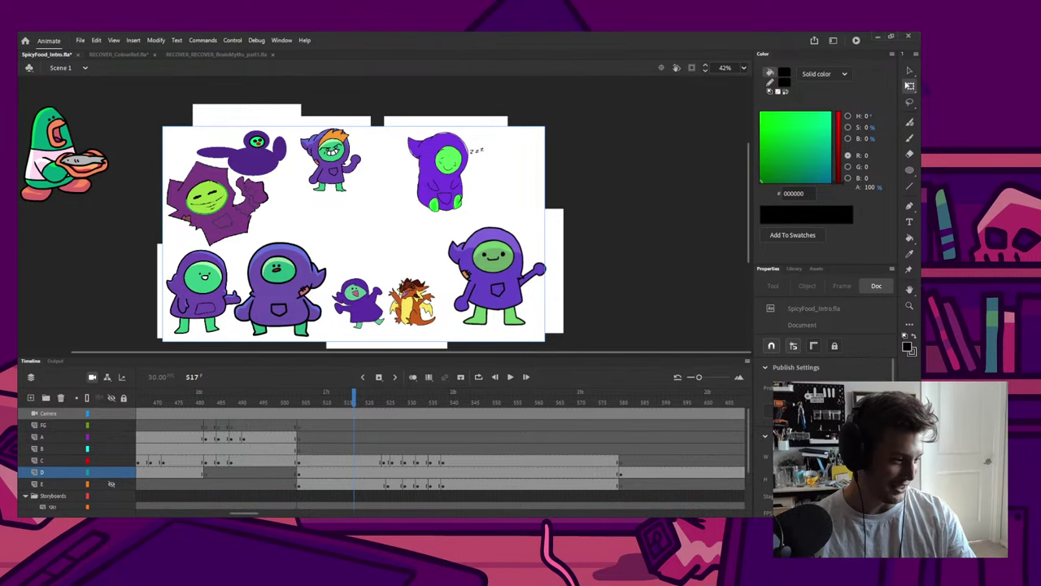
# Step: Paste the angular purple character with the red mouth onto layer D and shrink it into the gap beside the sleeping character
pyautogui.hotkey('ctrl', 'v')
pyautogui.press('v')
pyautogui.moveTo(435, 234); pyautogui.dragTo(212, 172)
pyautogui.press('q')
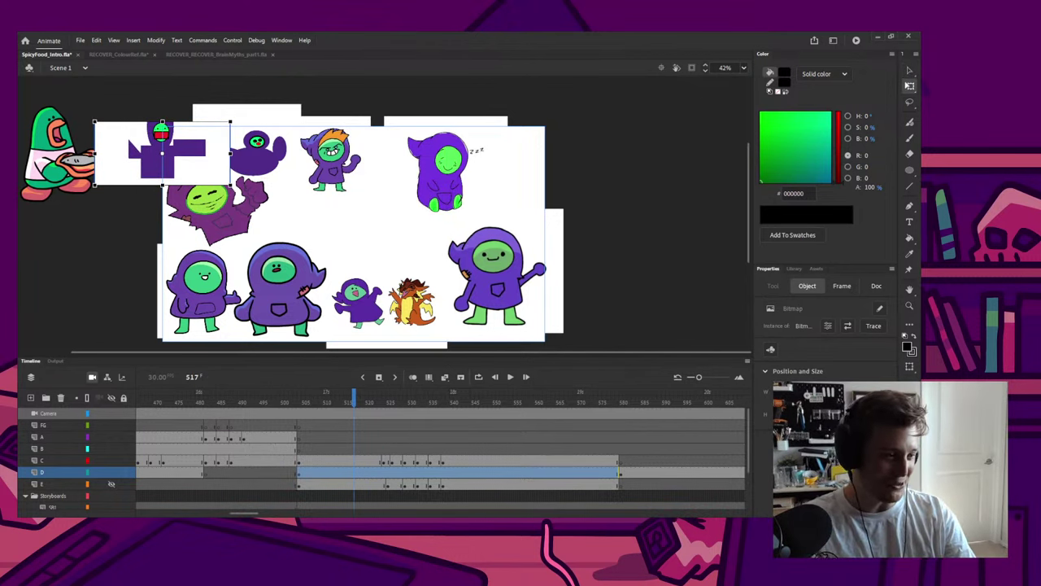
pyautogui.moveTo(212, 172); pyautogui.dragTo(263, 153)
pyautogui.click(260, 152)
pyautogui.hotkey('ctrl', 'z')
pyautogui.moveTo(178, 140); pyautogui.dragTo(366, 140)
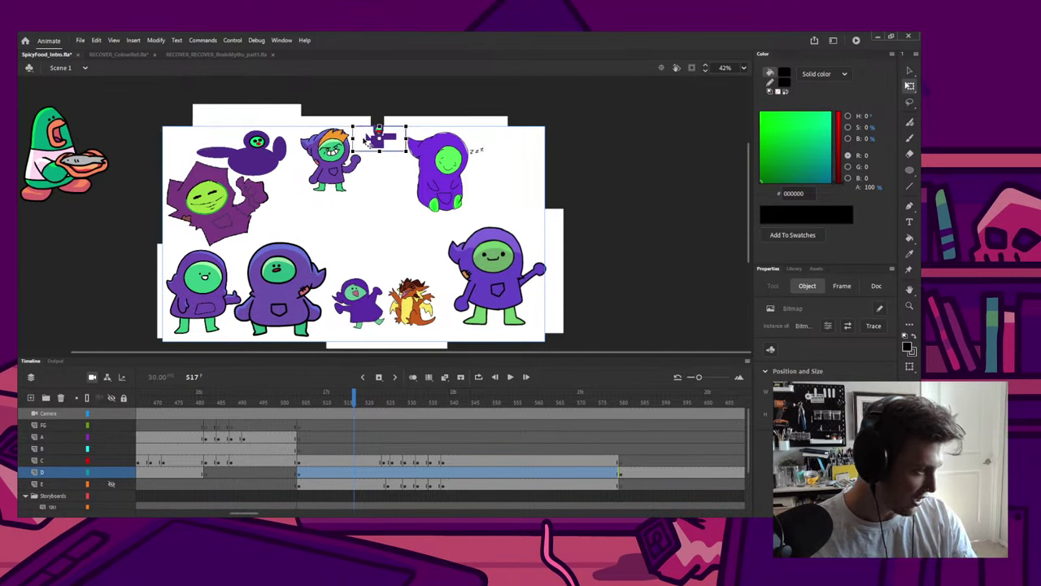
pyautogui.click(336, 156)
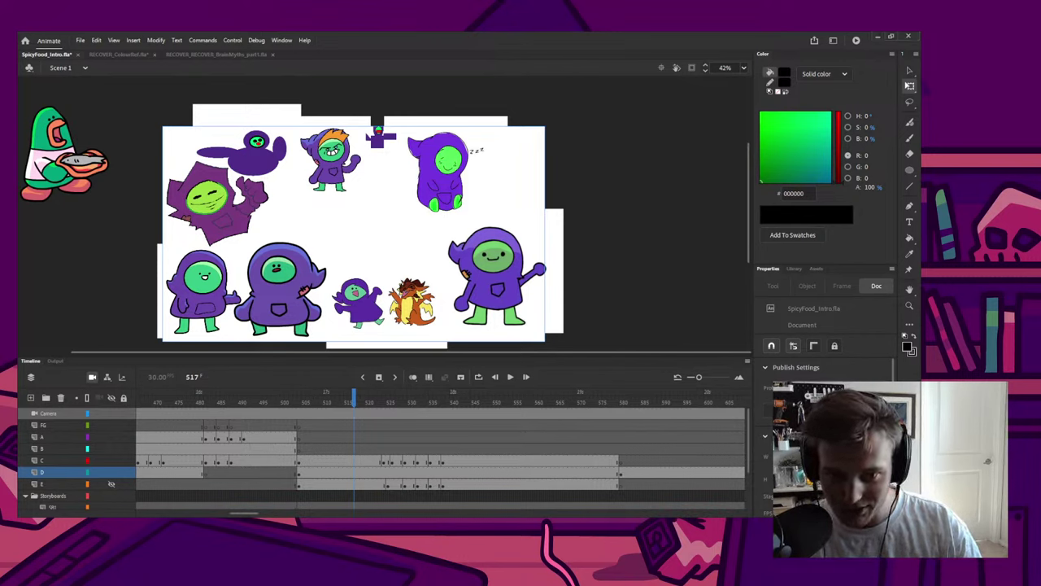
# Step: Paste the blocky, arms-outstretched character onto layer D, shrink it, and place it above the dragon
pyautogui.hotkey('ctrl', 'v')
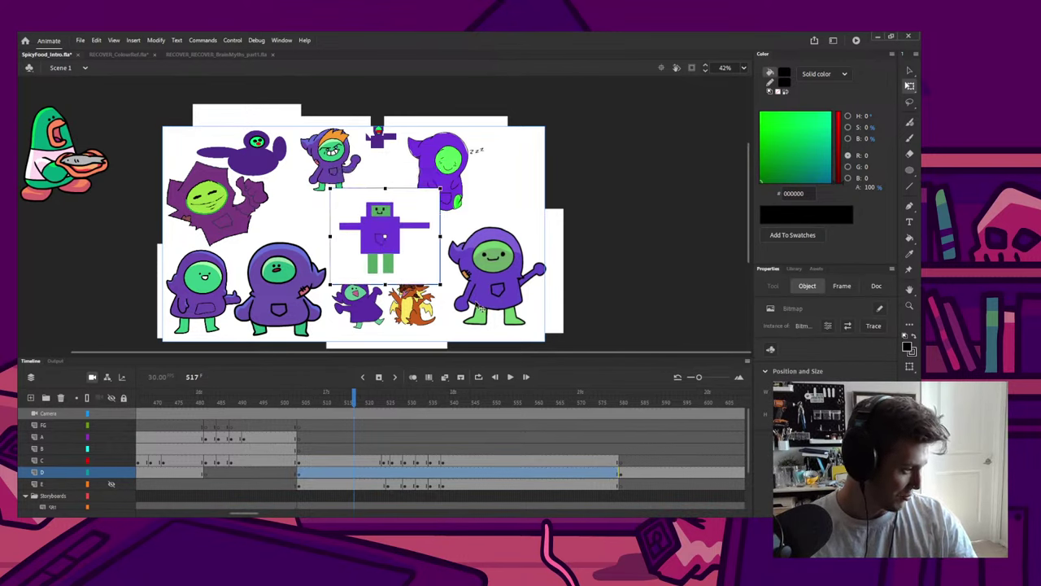
pyautogui.moveTo(441, 286); pyautogui.dragTo(416, 250)
pyautogui.click(323, 240)
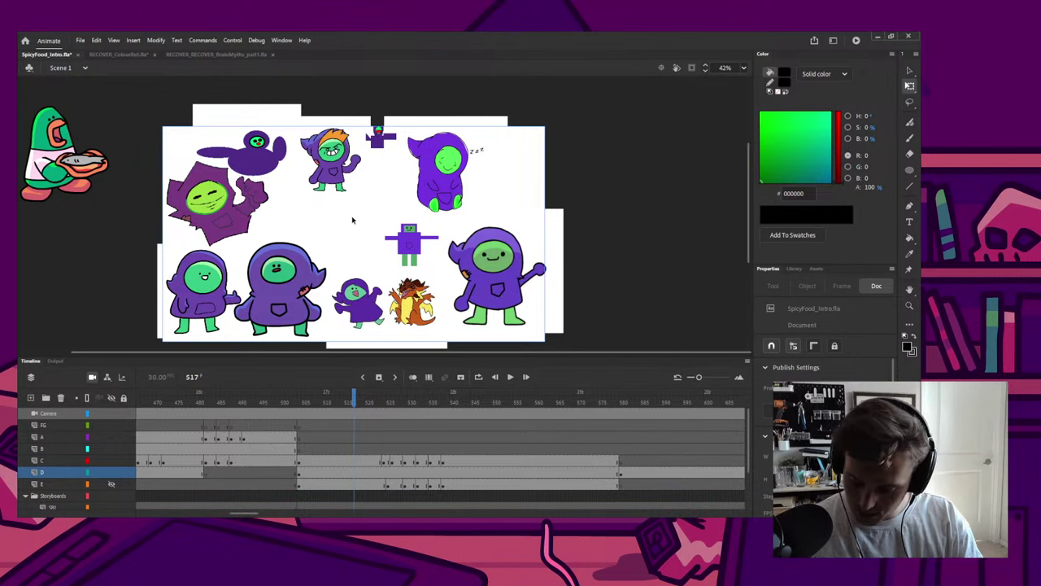
# Step: Paste the photographed marker drawing onto layer D, shrink it, and place it below the orange-haired character
pyautogui.click(322, 218)
pyautogui.hotkey('ctrl', 'v')
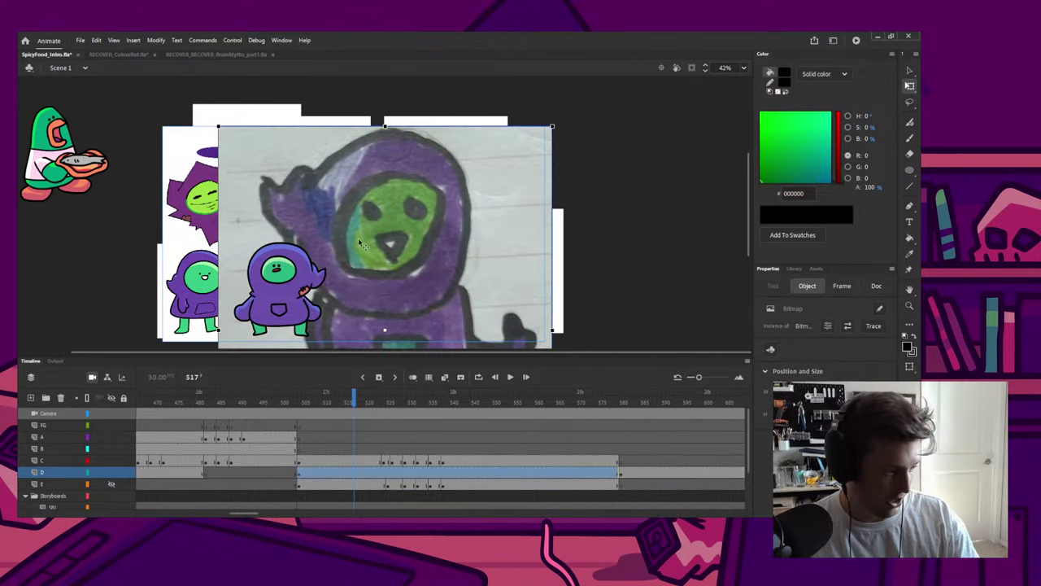
pyautogui.moveTo(551, 127); pyautogui.dragTo(430, 273)
pyautogui.moveTo(324, 301); pyautogui.dragTo(352, 173)
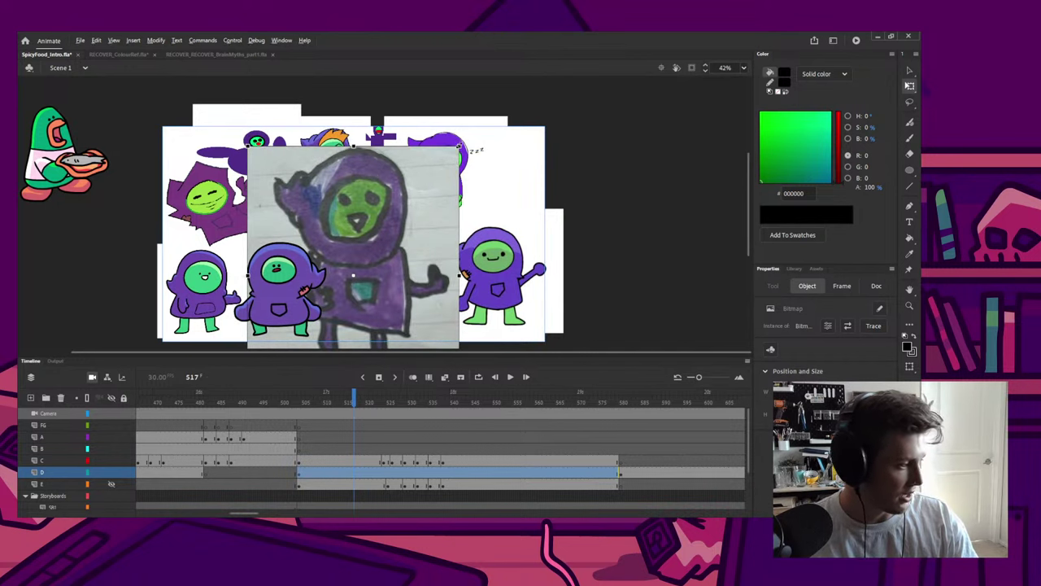
pyautogui.moveTo(460, 146)
pyautogui.mouseDown()
pyautogui.moveTo(363, 263)
pyautogui.moveTo(380, 196)
pyautogui.moveTo(365, 199)
pyautogui.mouseUp()
pyautogui.moveTo(314, 251); pyautogui.dragTo(538, 152)
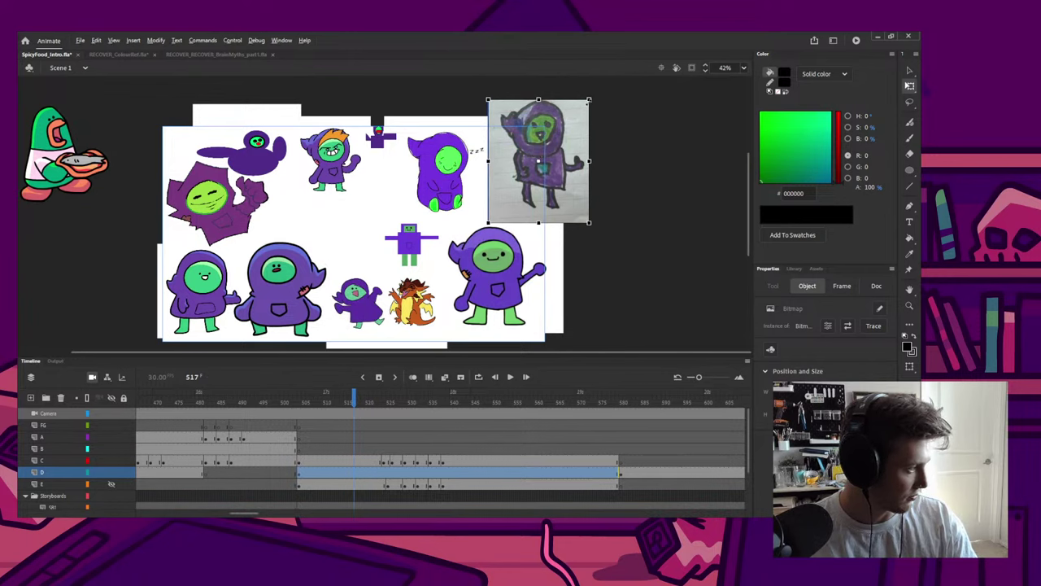
pyautogui.moveTo(589, 99); pyautogui.dragTo(565, 130)
pyautogui.moveTo(534, 175)
pyautogui.mouseDown()
pyautogui.moveTo(385, 204)
pyautogui.moveTo(331, 239)
pyautogui.moveTo(361, 246)
pyautogui.mouseUp()
pyautogui.moveTo(373, 196); pyautogui.dragTo(376, 192)
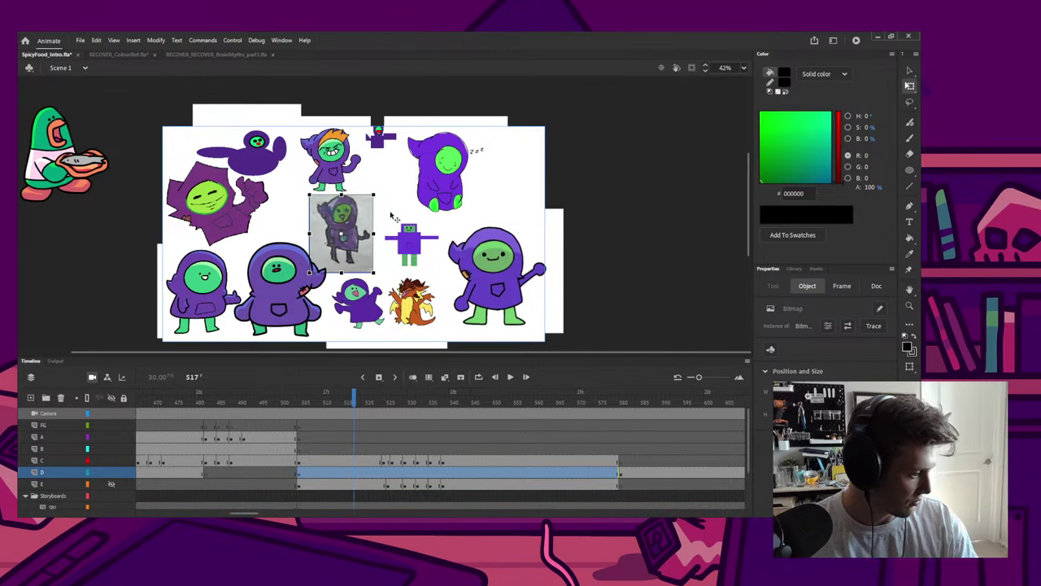
pyautogui.click(601, 125)
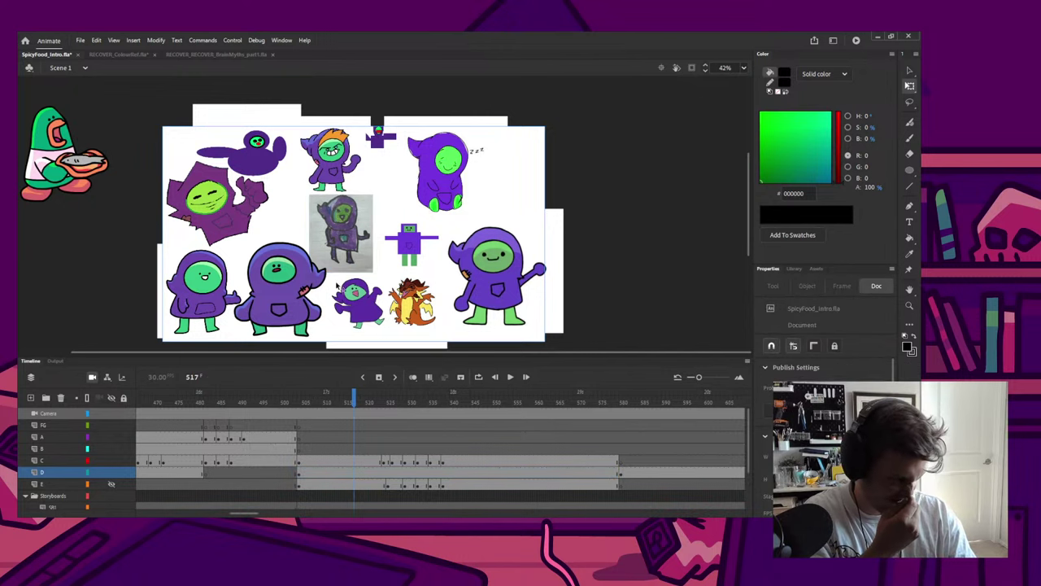
pyautogui.click(443, 402)
pyautogui.click(369, 258)
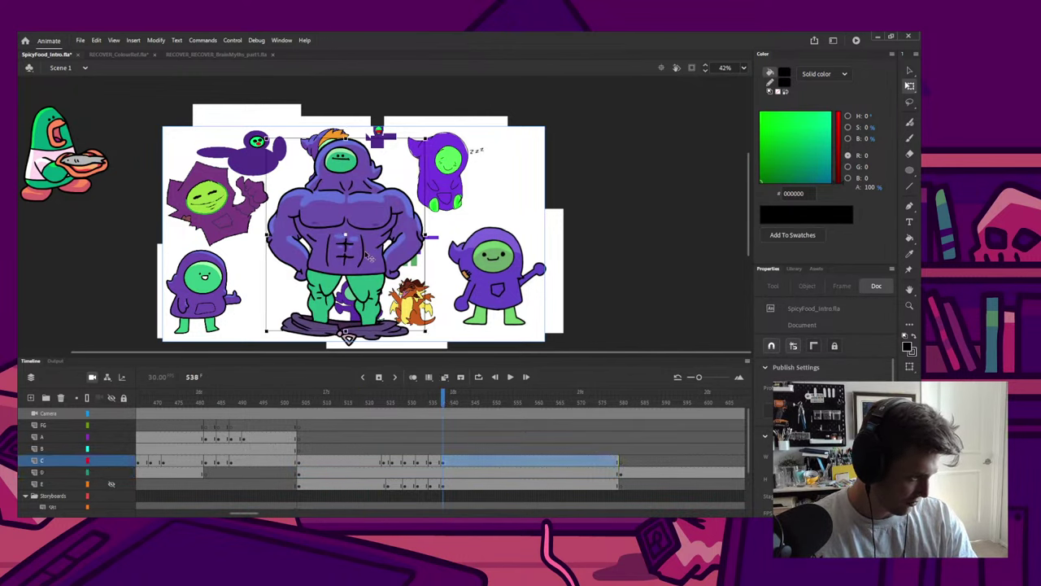
pyautogui.click(363, 399)
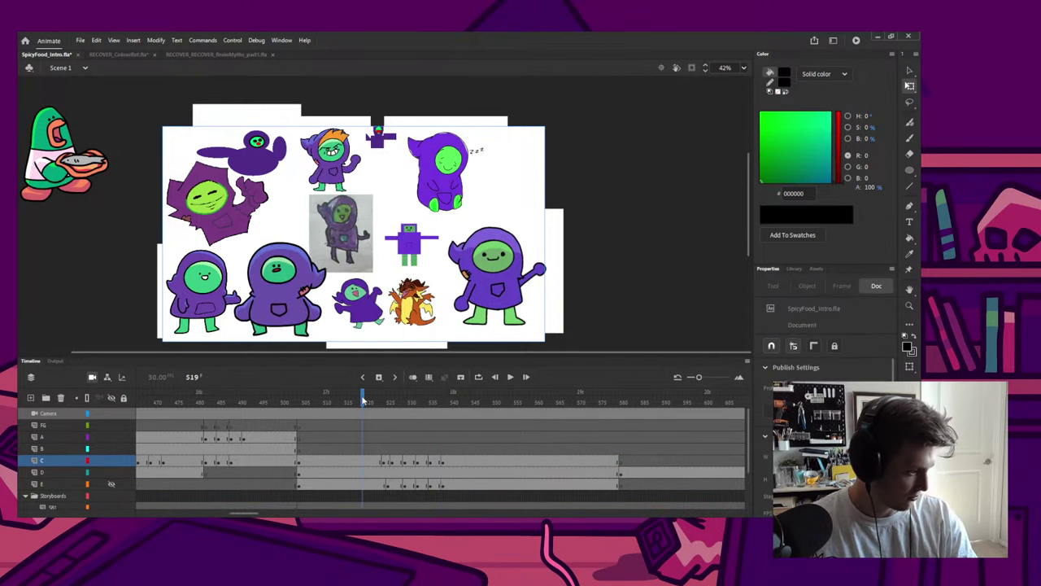
pyautogui.hotkey('ctrl', 'shift', 'v')
pyautogui.hotkey('ctrl', 'z')
# Step: Copy the muscular character without its fallen hoodie from layer C at frame 540 to frame 517, shrunk beside the sleeping character
pyautogui.click(455, 400)
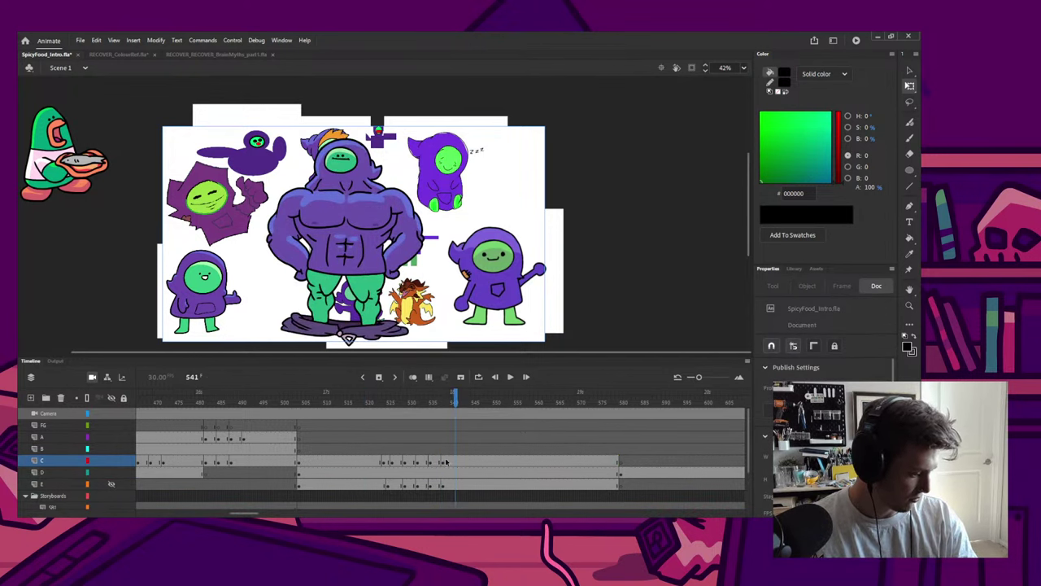
pyautogui.click(451, 462)
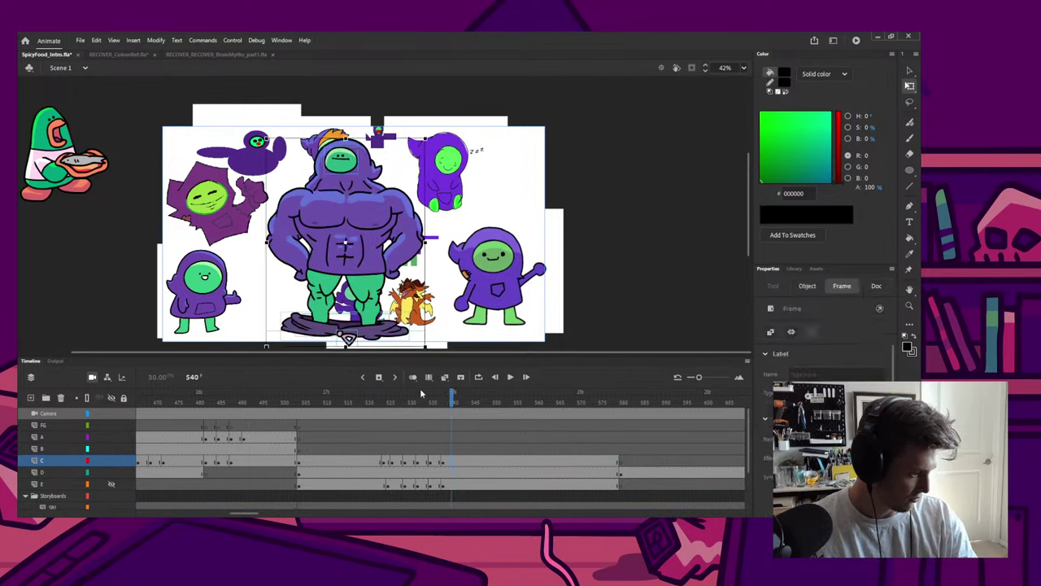
pyautogui.keyDown('shift'); pyautogui.click(346, 336); pyautogui.keyUp('shift')
pyautogui.click(353, 399)
pyautogui.click(353, 400)
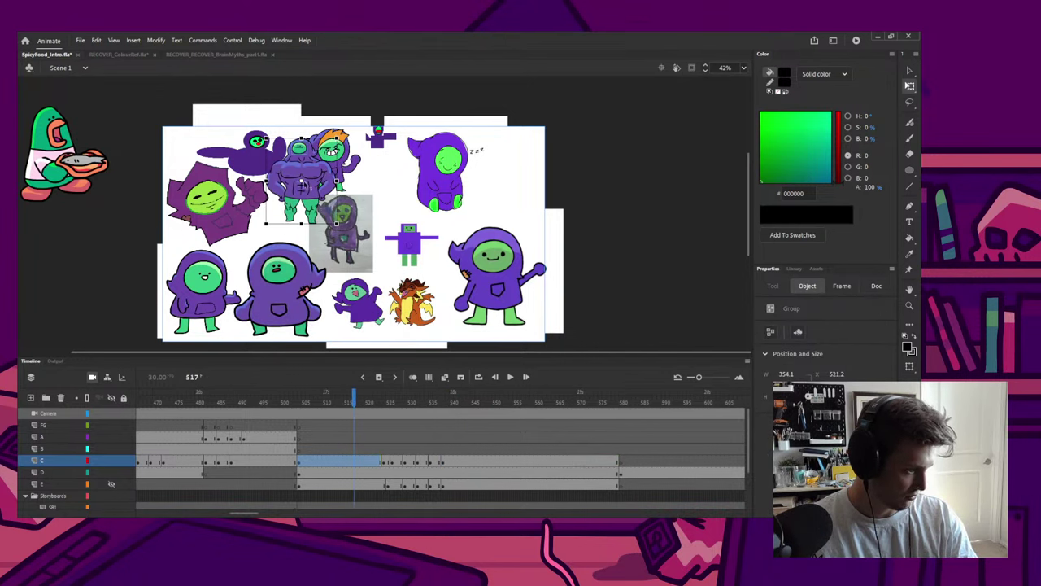
pyautogui.moveTo(324, 182); pyautogui.dragTo(529, 179)
pyautogui.click(604, 177)
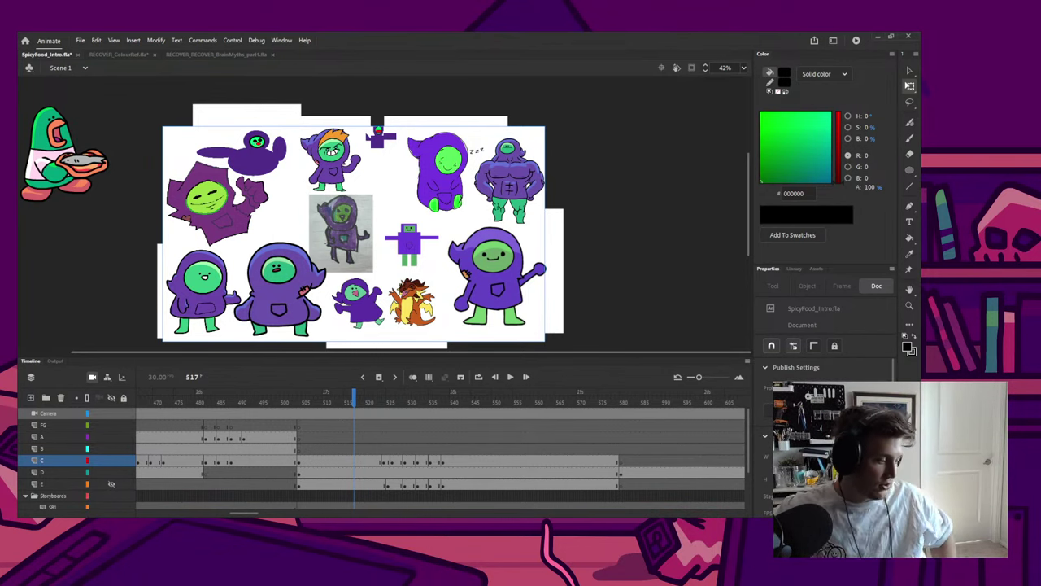
# Step: Undo the reference board rearrangement on layers C and D, including the pasted orange-haired character
pyautogui.moveTo(354, 398)
pyautogui.mouseDown()
pyautogui.moveTo(344, 399)
pyautogui.moveTo(540, 398)
pyautogui.moveTo(316, 399)
pyautogui.moveTo(377, 372)
pyautogui.moveTo(453, 382)
pyautogui.moveTo(365, 388)
pyautogui.mouseUp()
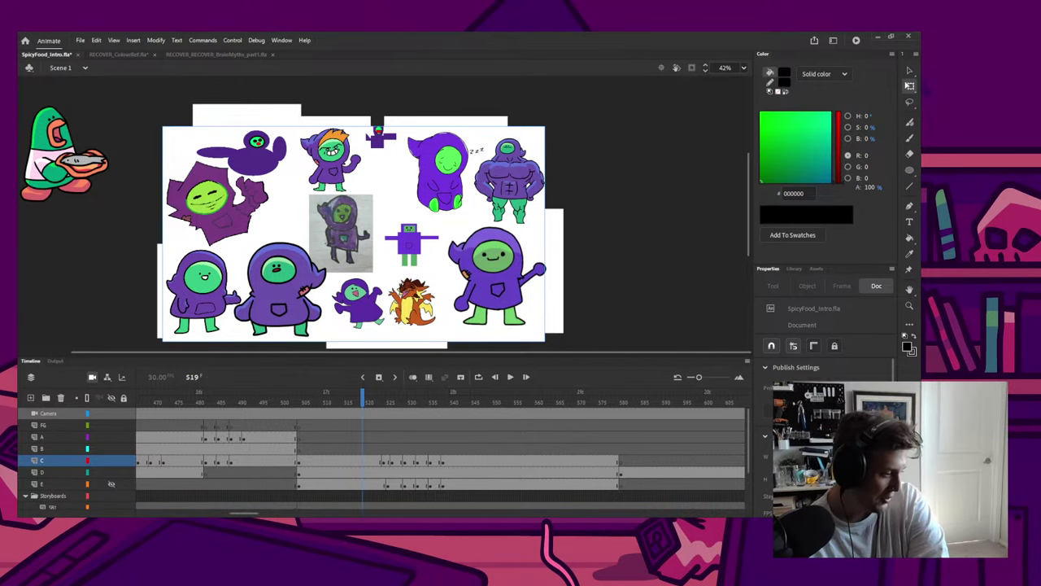
pyautogui.click(372, 471)
pyautogui.hotkey('ctrl', 'z')
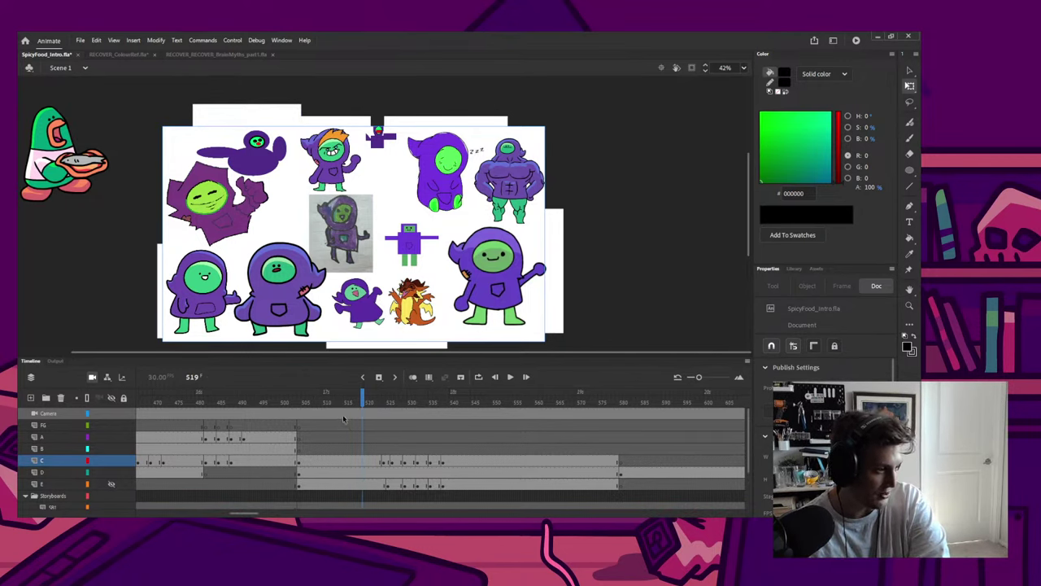
pyautogui.click(354, 472)
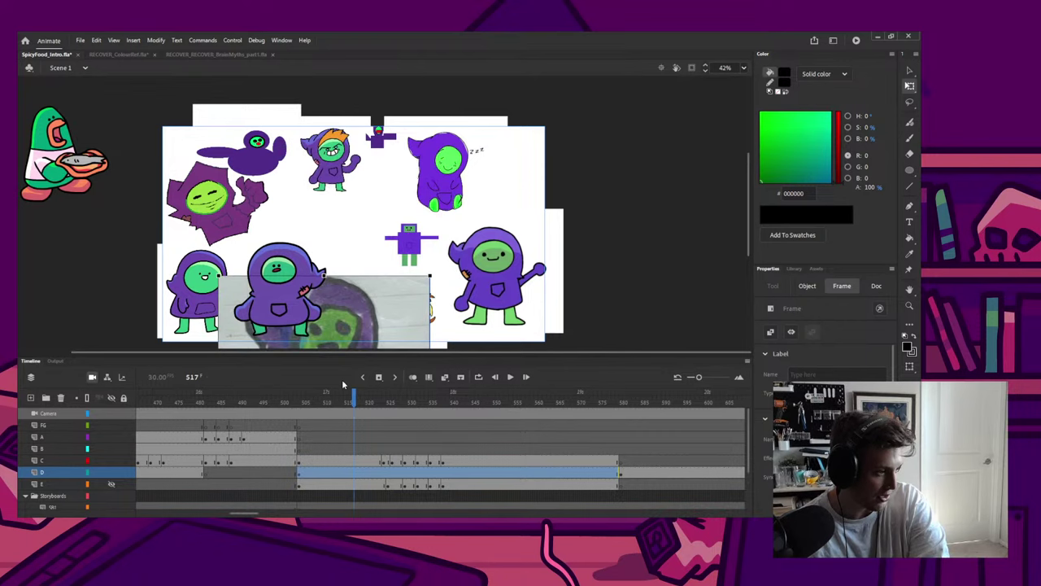
pyautogui.hotkey('ctrl', 'z')
pyautogui.hotkey('ctrl', 'z')
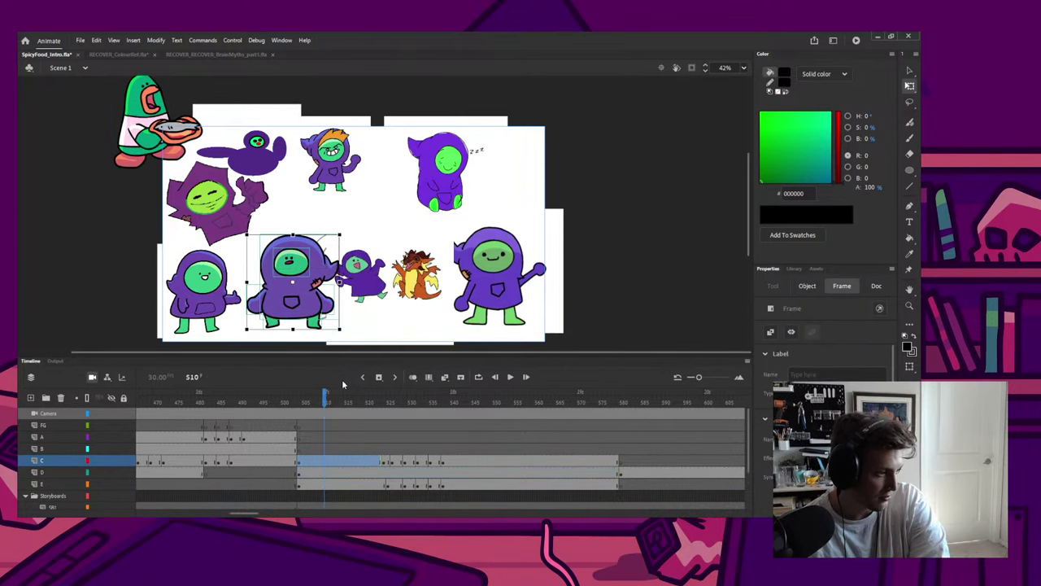
pyautogui.press('Return')
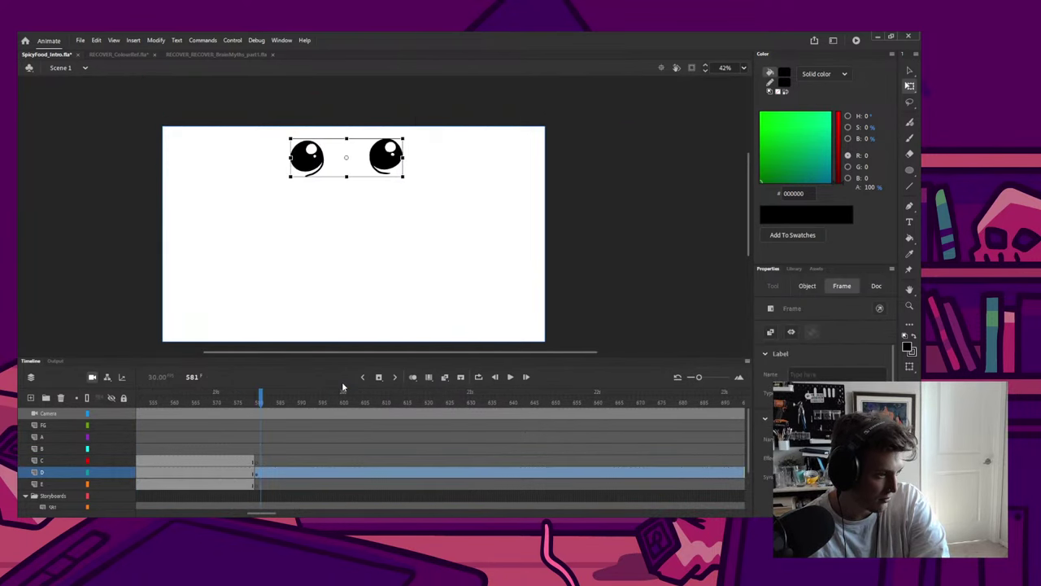
# Step: Delete all the reference characters from layer D at frame 509, leaving only the central hooded character
pyautogui.moveTo(286, 402); pyautogui.dragTo(345, 433)
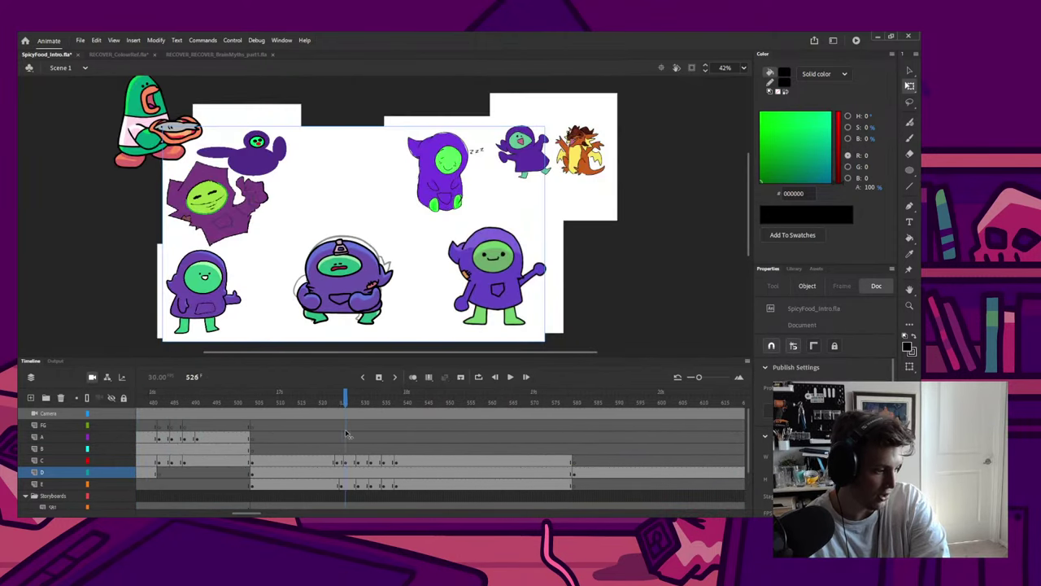
pyautogui.click(274, 476)
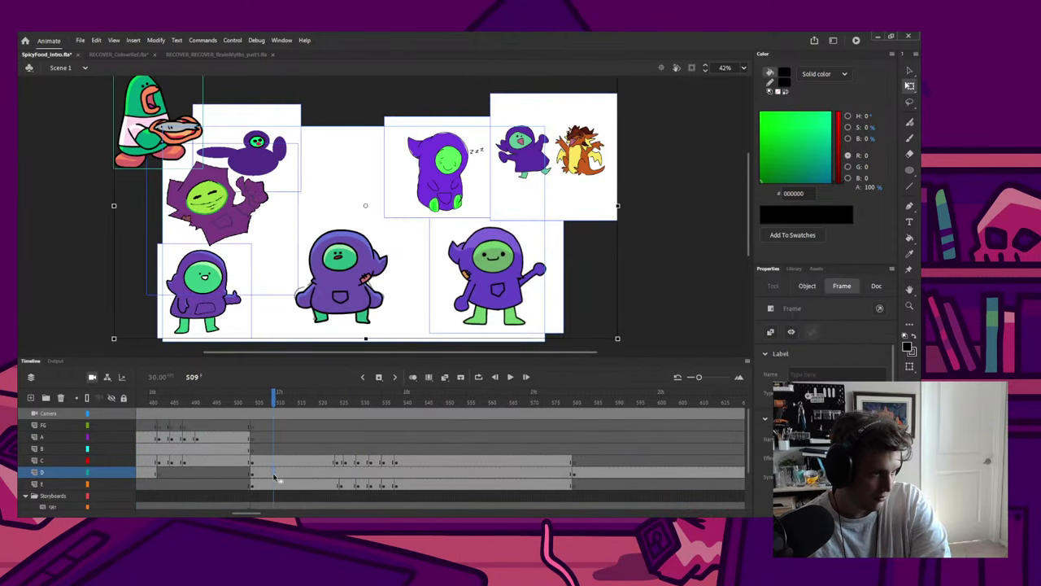
pyautogui.press('Delete')
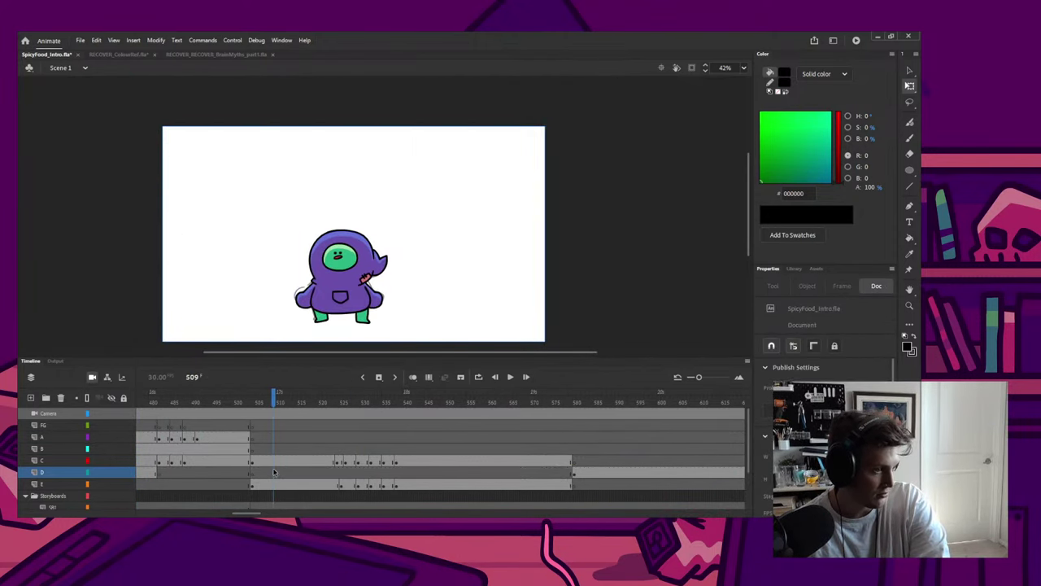
# Step: Return to frame 1, clip the artwork to the stage, and enlarge the stage view with all panels hidden
pyautogui.click(496, 378)
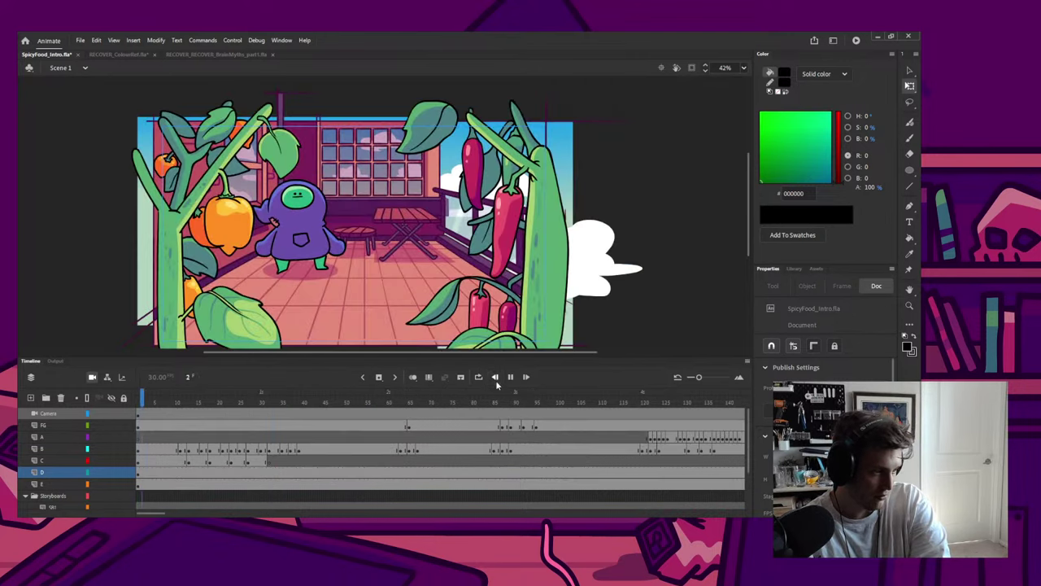
pyautogui.click(691, 68)
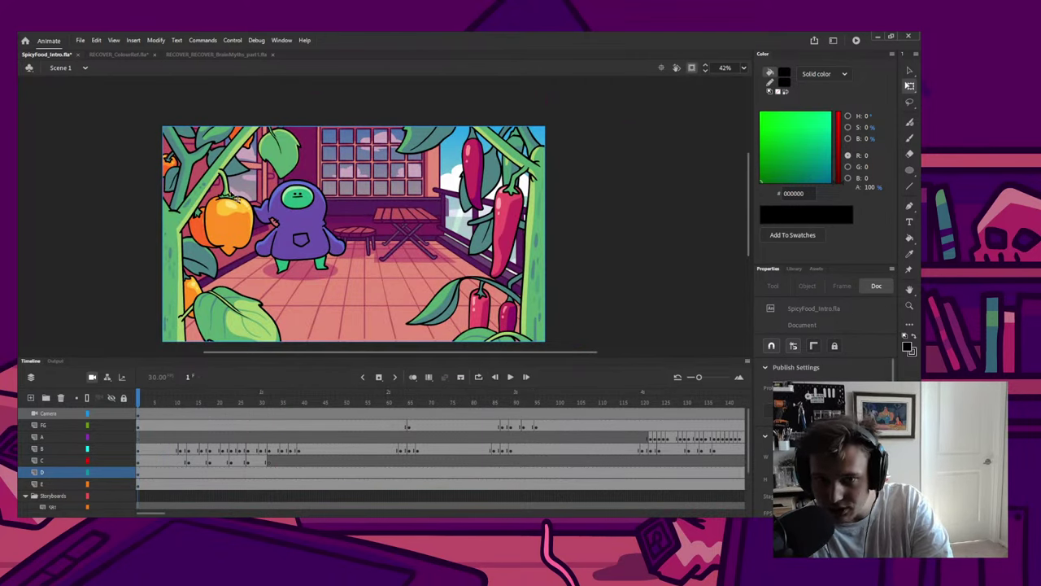
pyautogui.scroll(-2, 413, 253)
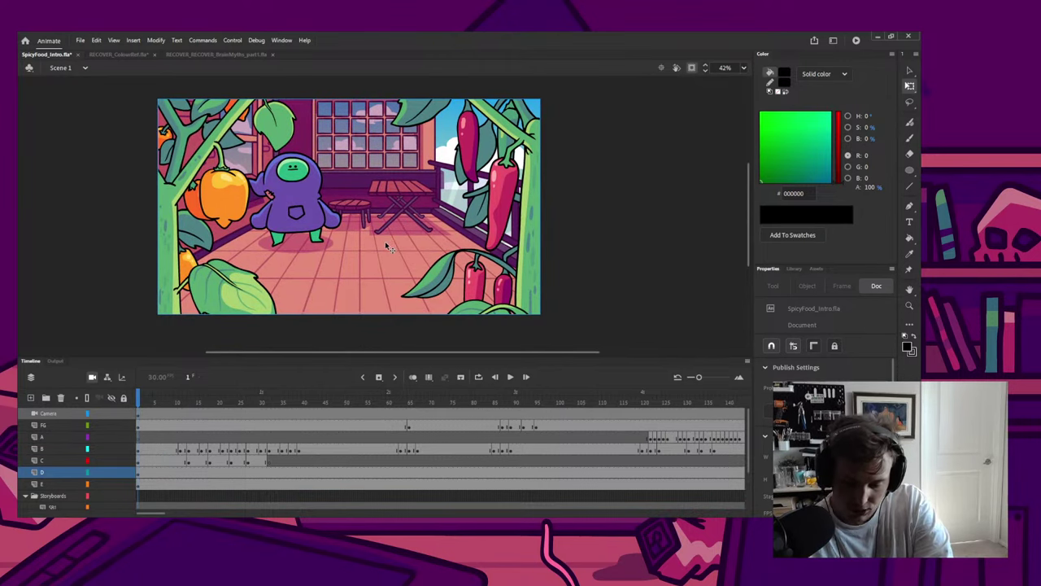
pyautogui.press('F4')
pyautogui.scroll(2, 360, 197)
pyautogui.moveTo(352, 181); pyautogui.dragTo(385, 247)
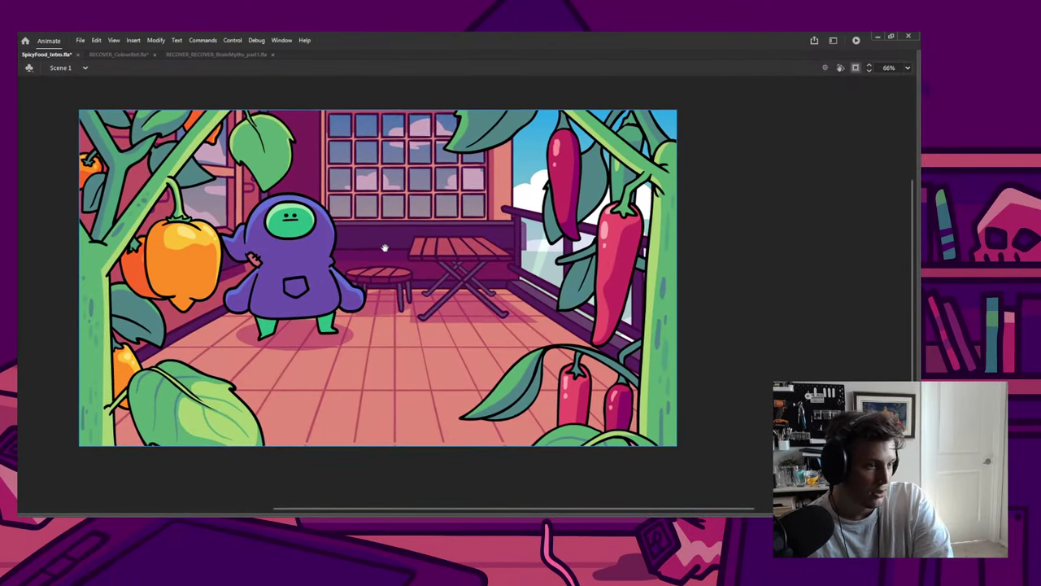
# Step: Play the intro animation from frame 1 past its final drawn frame to review it, and restore the hidden panels
pyautogui.scroll(1, 385, 247)
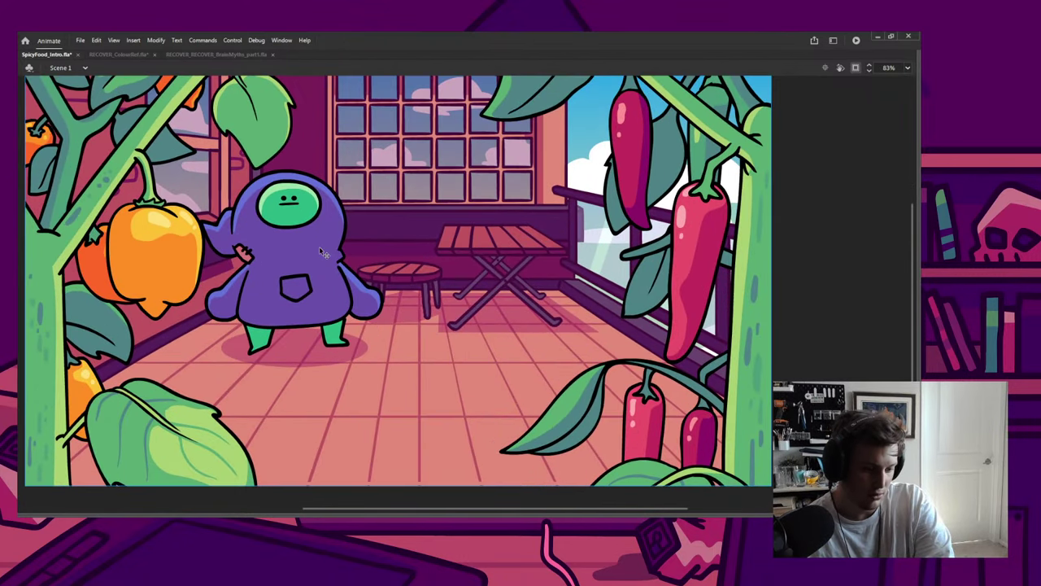
pyautogui.moveTo(329, 260); pyautogui.dragTo(331, 265)
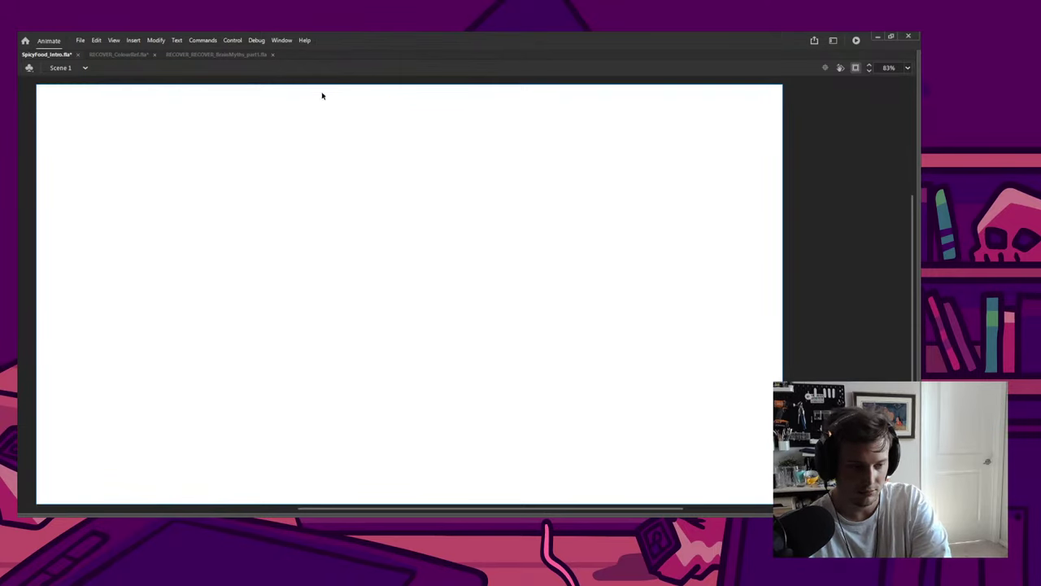
pyautogui.scroll(-3, 248, 211)
pyautogui.press('F4')
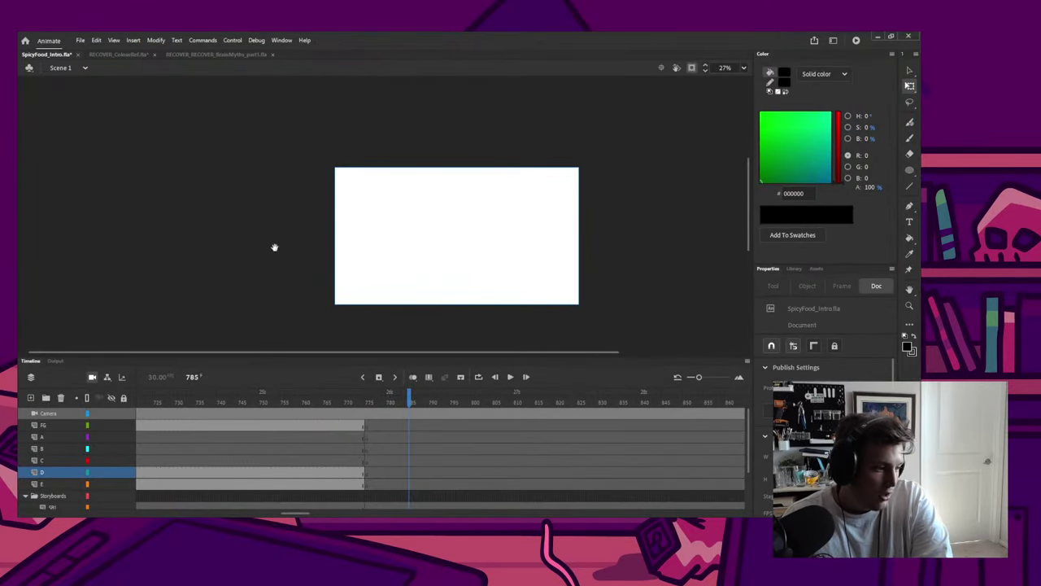
pyautogui.moveTo(275, 248); pyautogui.dragTo(209, 249)
pyautogui.scroll(2, 314, 225)
pyautogui.moveTo(353, 226); pyautogui.dragTo(327, 192)
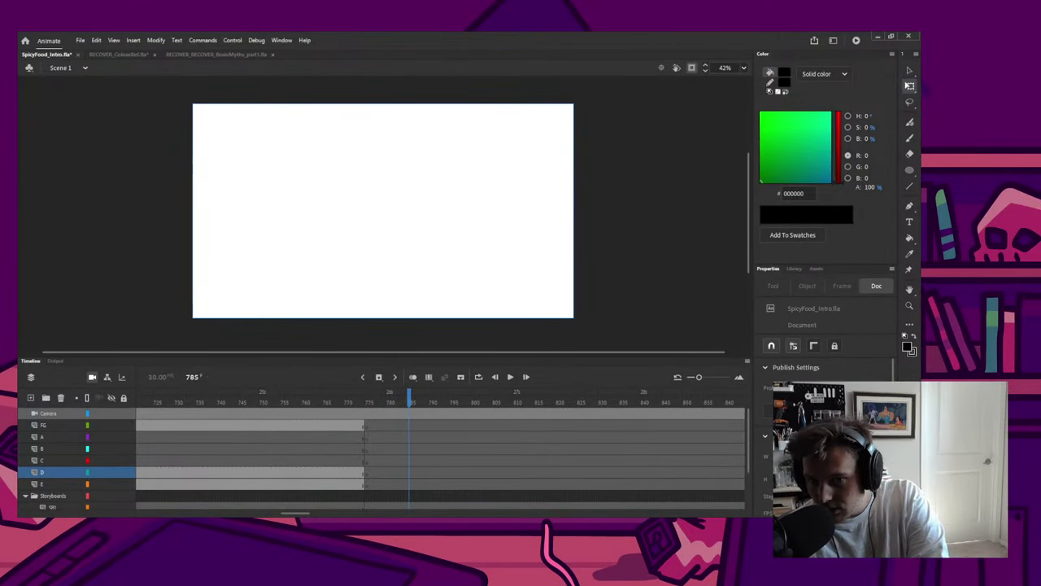
pyautogui.press('F4')
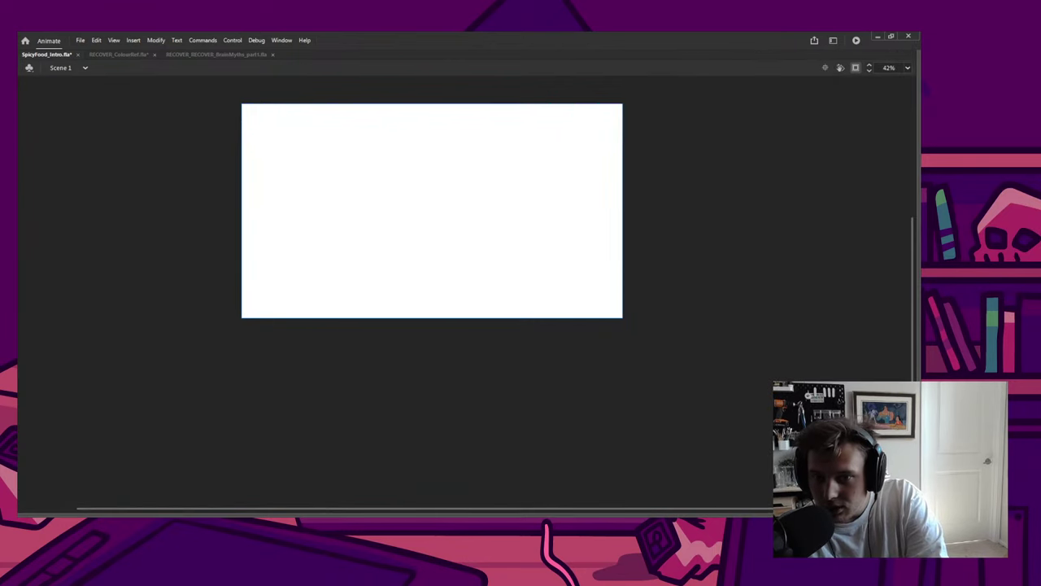
pyautogui.press('F4')
pyautogui.press('F4')
pyautogui.press('F4')
pyautogui.press('F4')
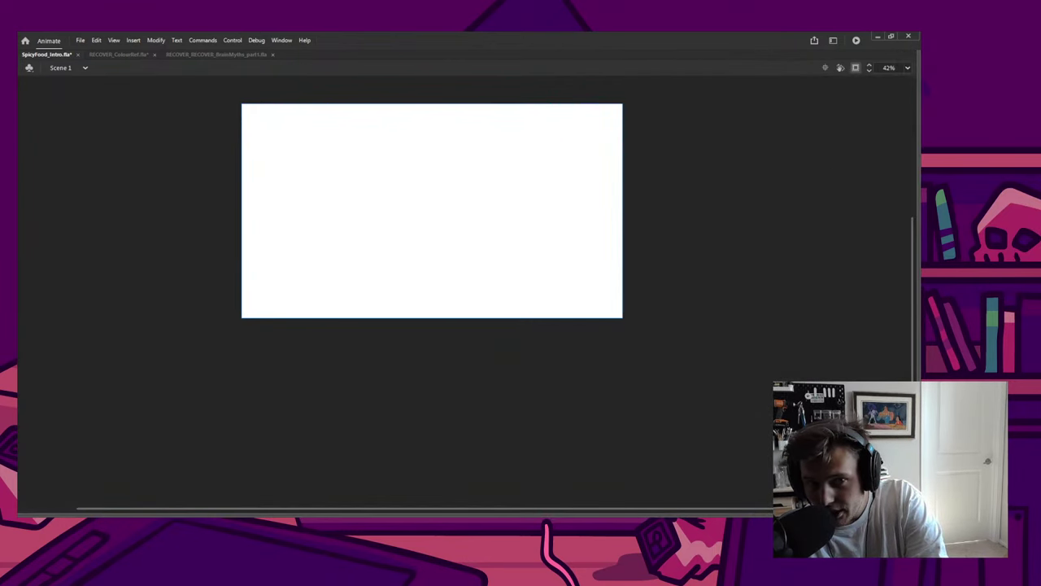
pyautogui.press('F4')
pyautogui.press('F4')
pyautogui.press('F4')
pyautogui.press('F4')
pyautogui.press('F4')
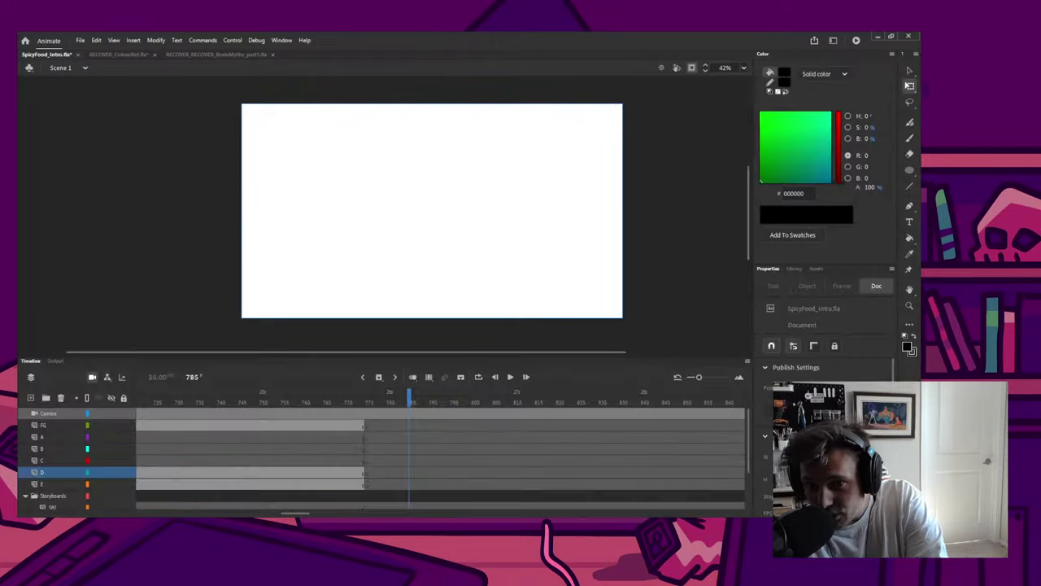
pyautogui.press('F4')
pyautogui.press('F4')
pyautogui.press('F4')
pyautogui.press('F4')
pyautogui.press('F4')
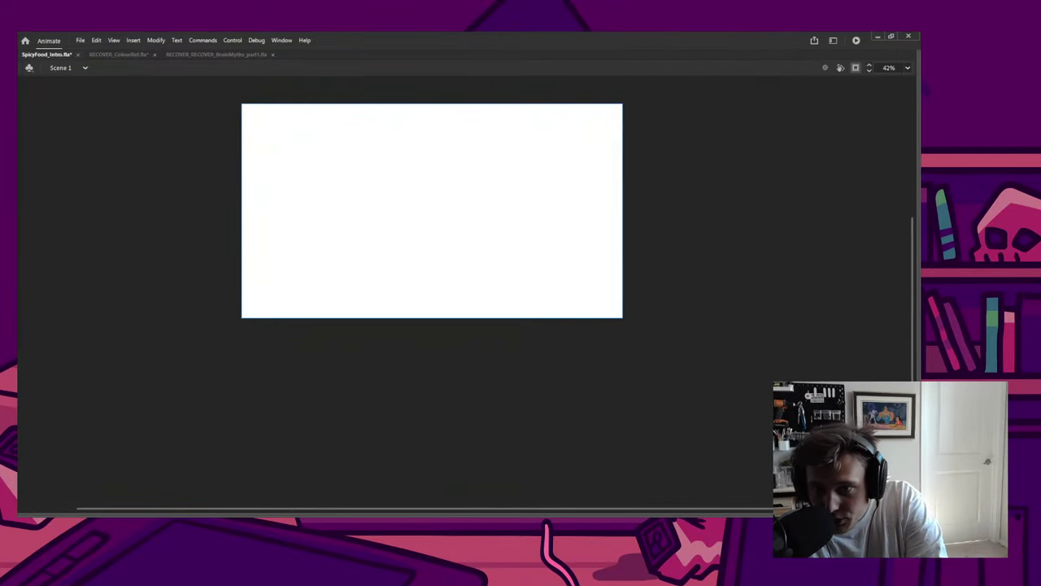
pyautogui.press('F4')
pyautogui.press('F4')
pyautogui.press('F4')
pyautogui.press('F4')
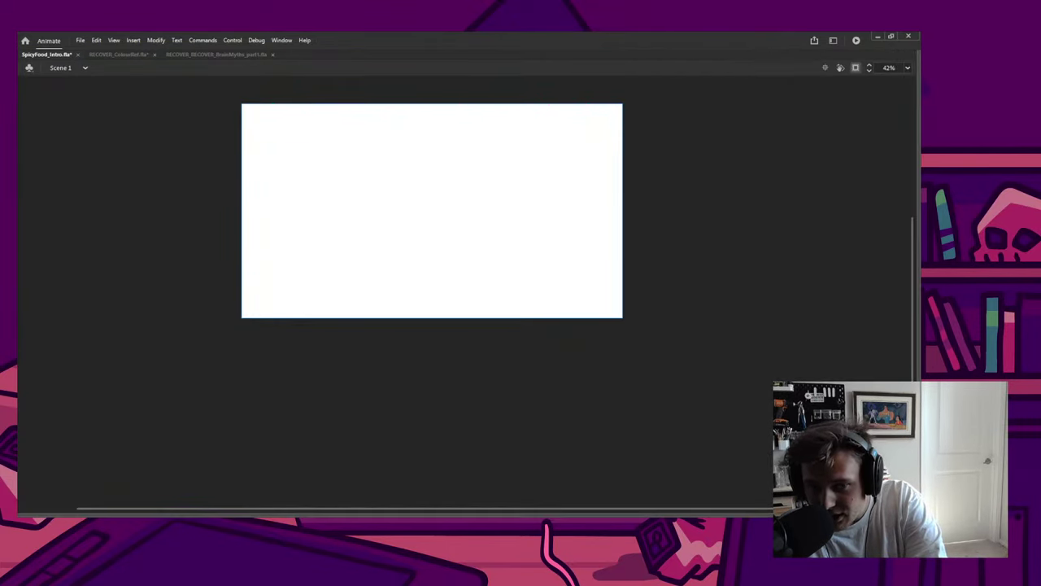
pyautogui.press('F4')
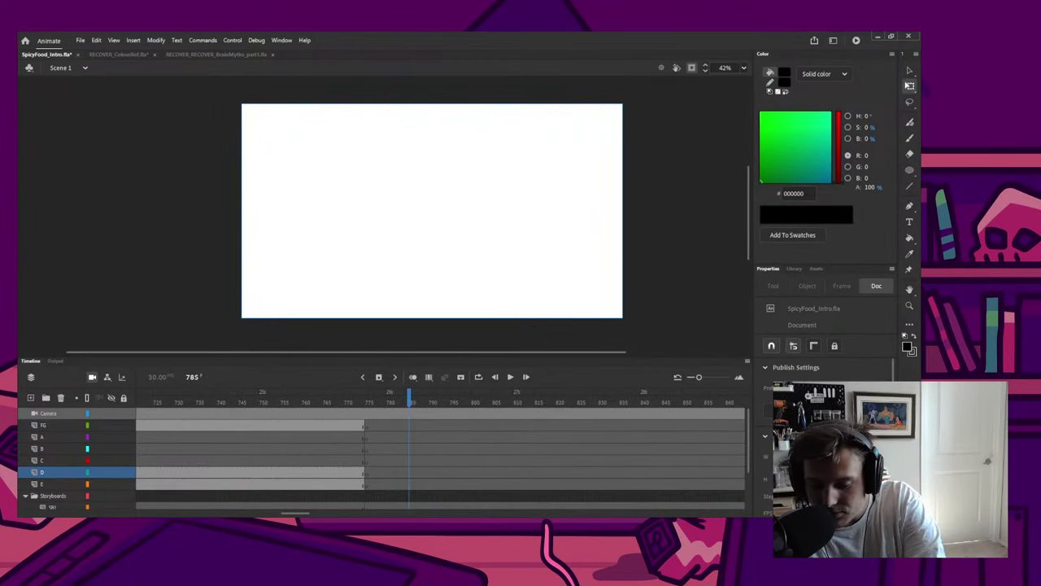
pyautogui.press('F4')
pyautogui.press('F4')
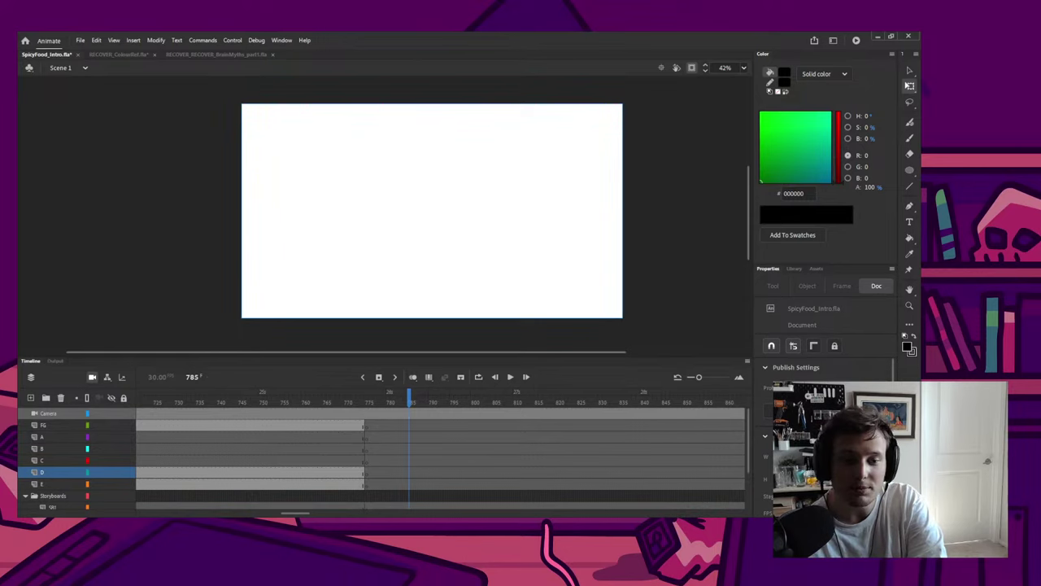